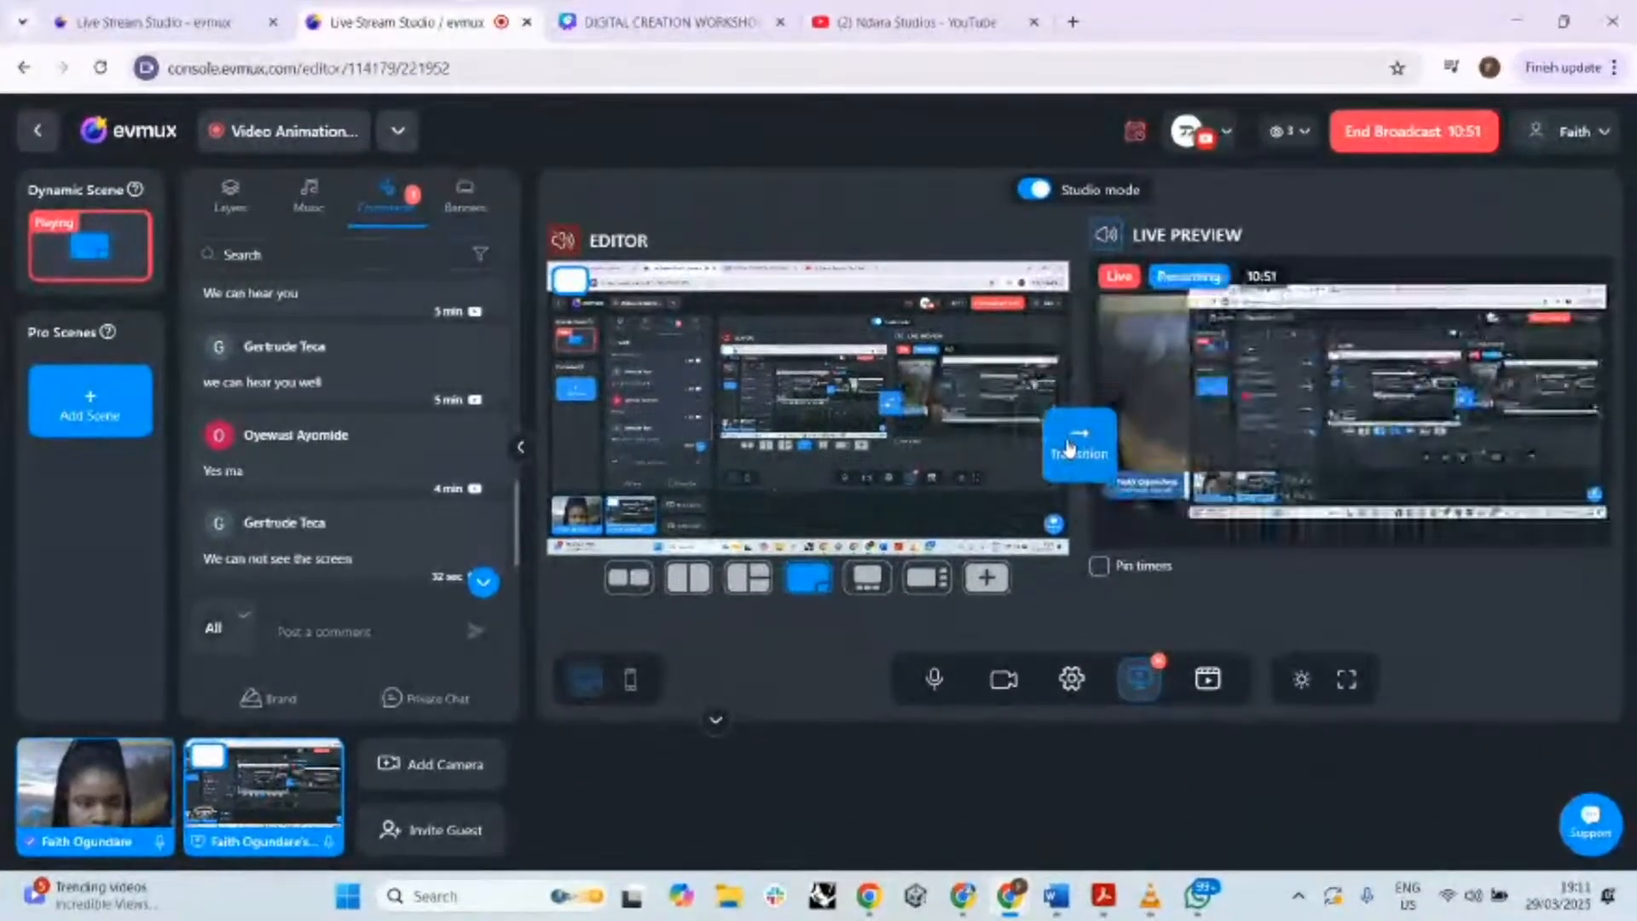
- Transition the shared-screen layout to the live broadcast and switch to the Canva window with the untitled video design
click(1068, 450)
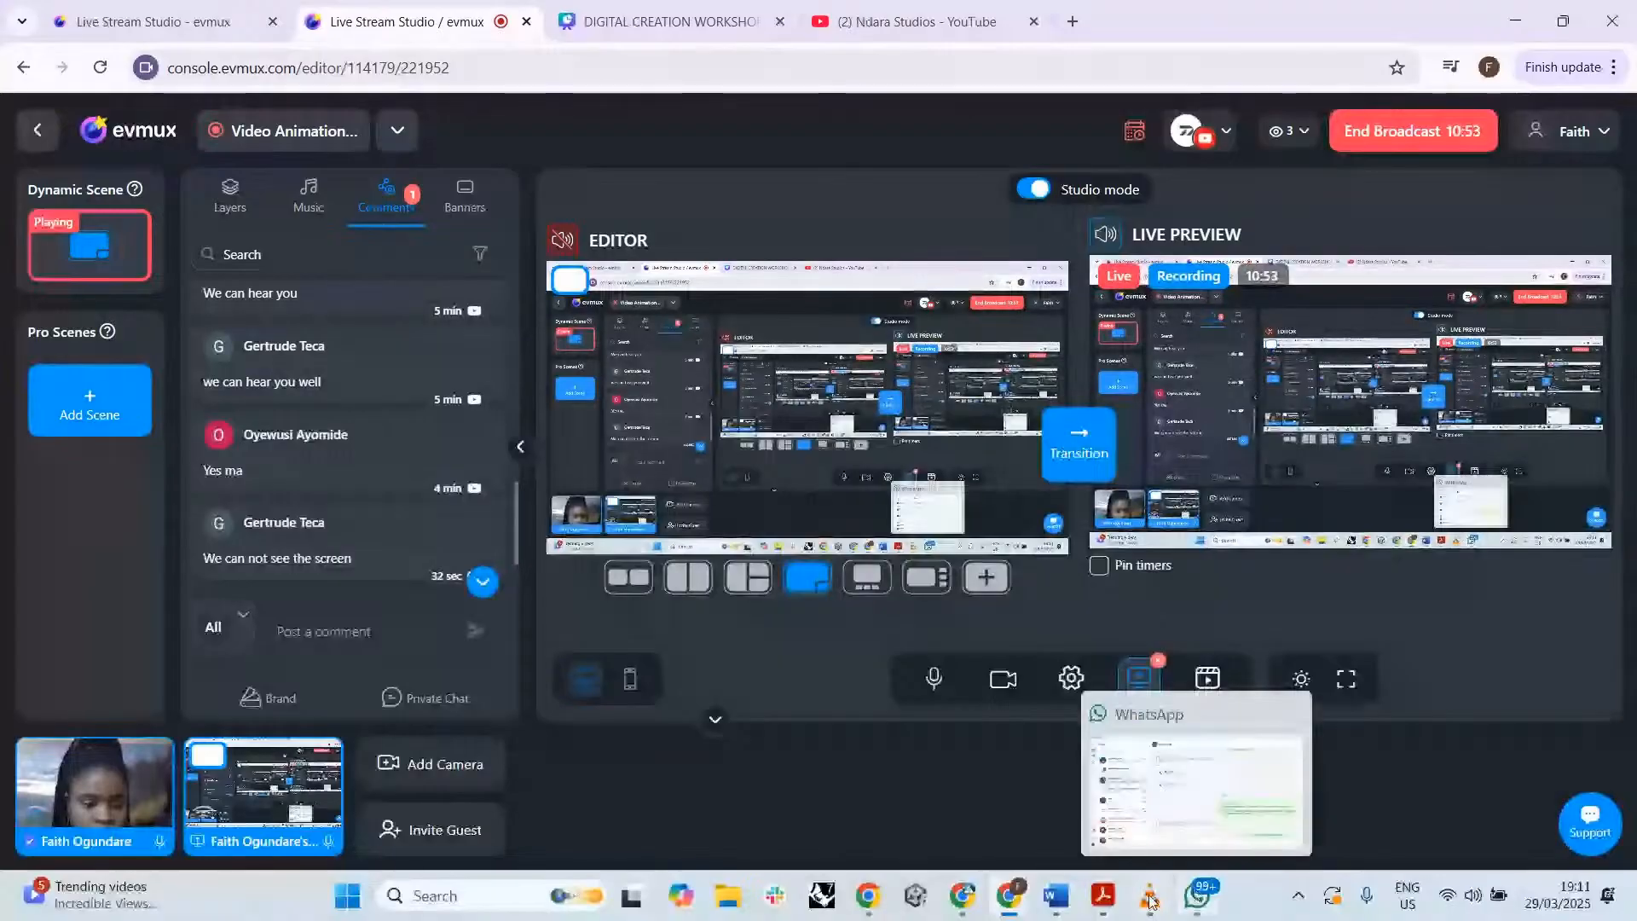
mouse_move(1008, 895)
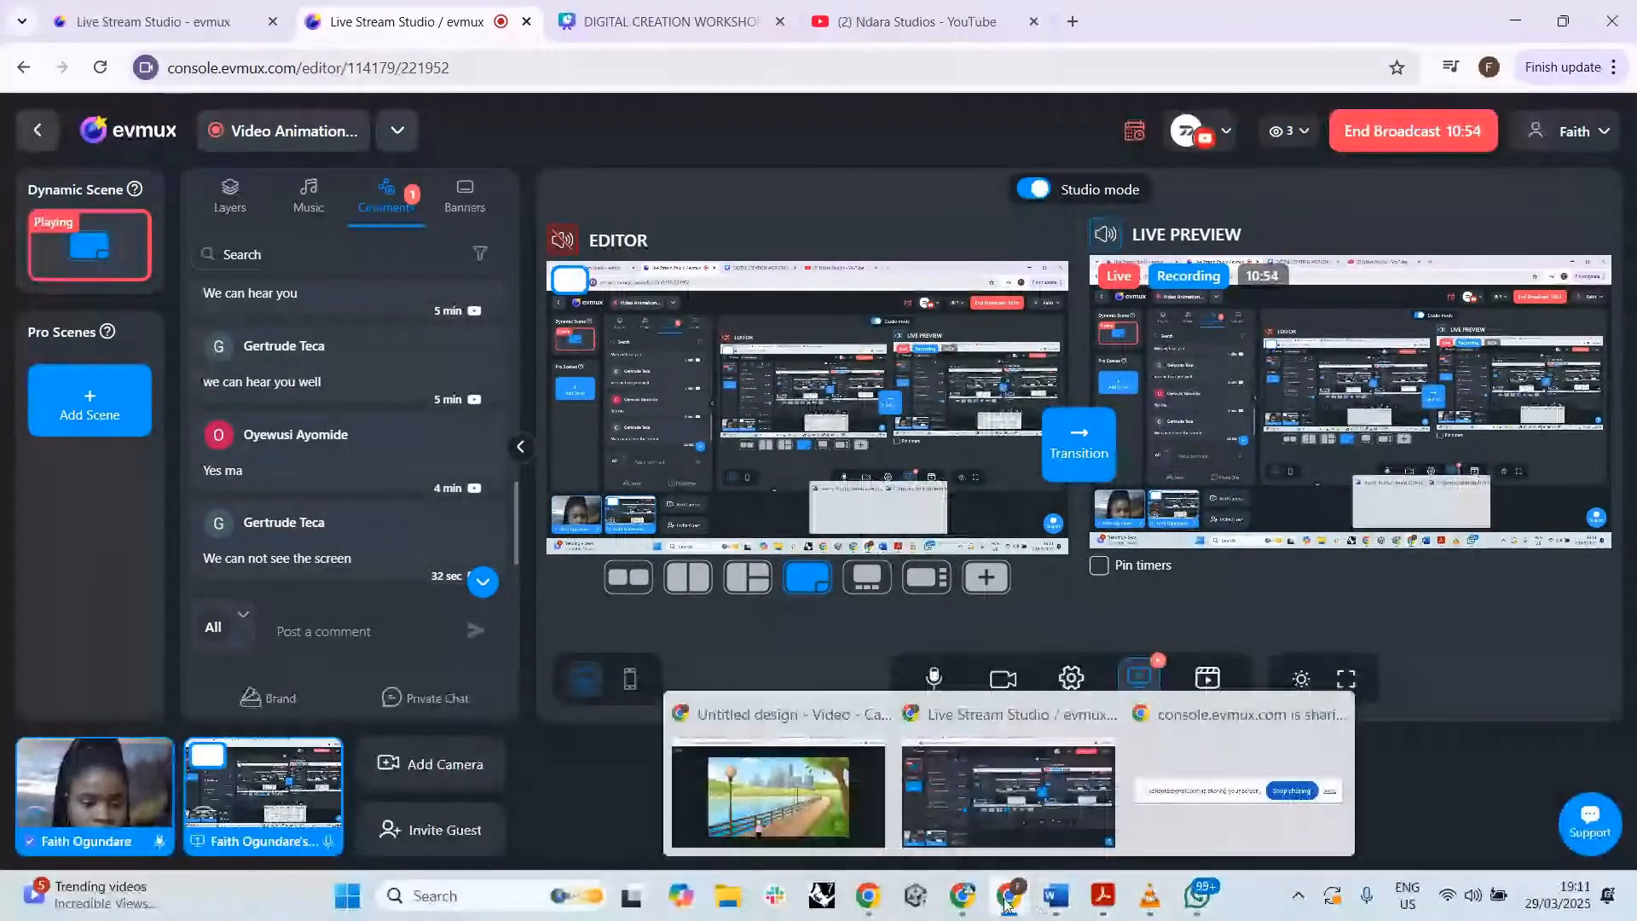
click(856, 805)
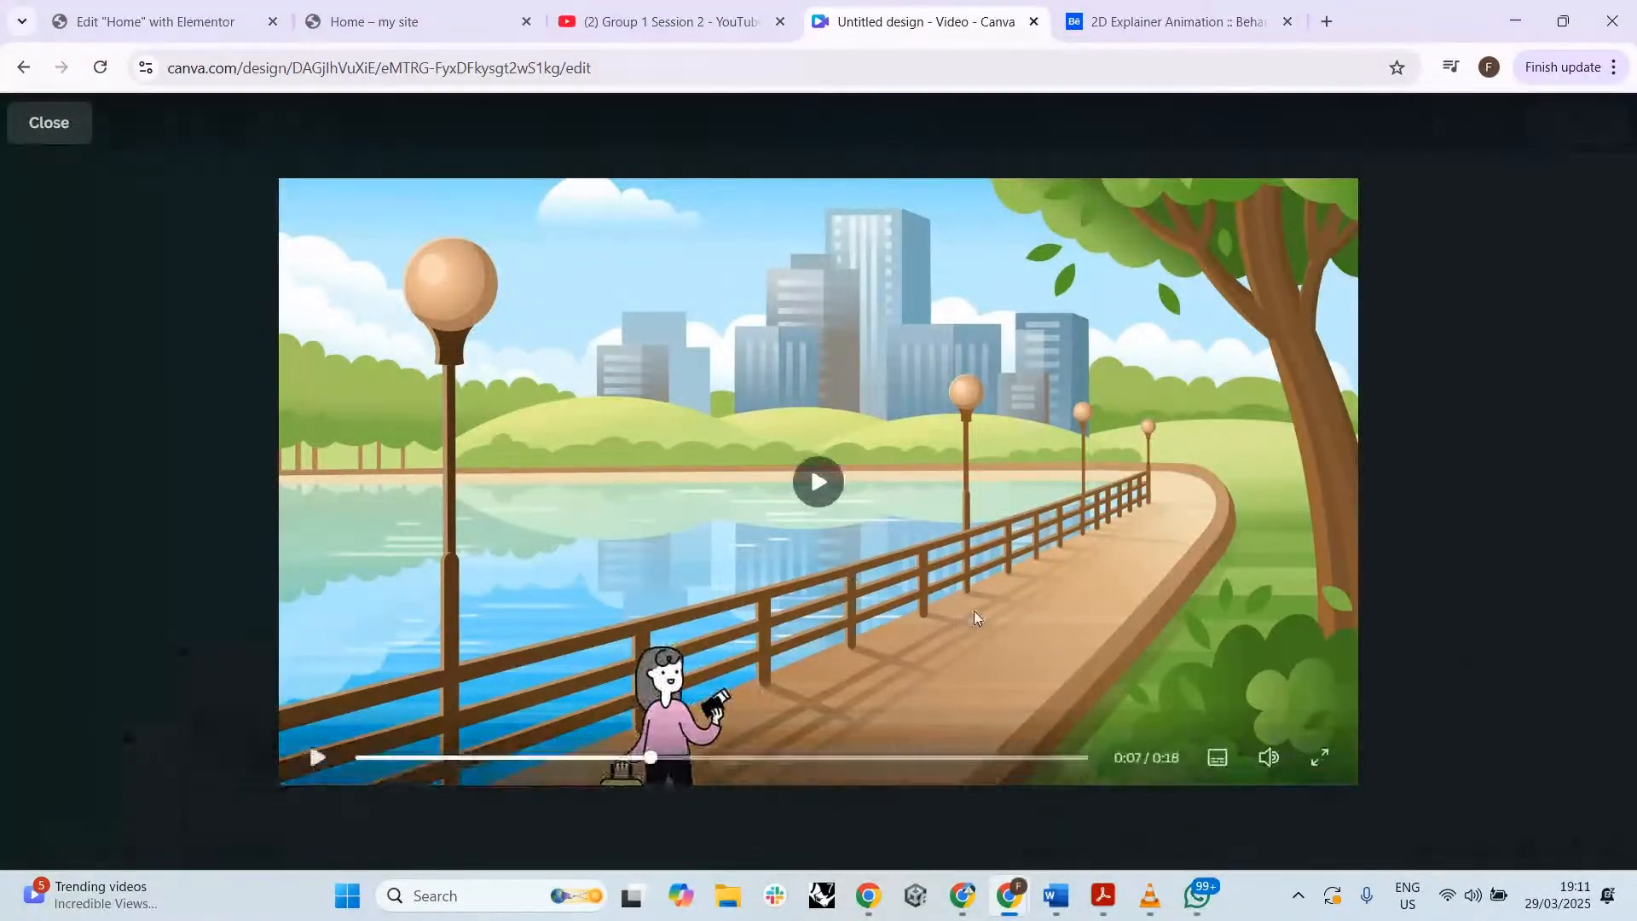
- Restart the full preview of the three-scene video design and close it after watching the animated scenes
key(Escape)
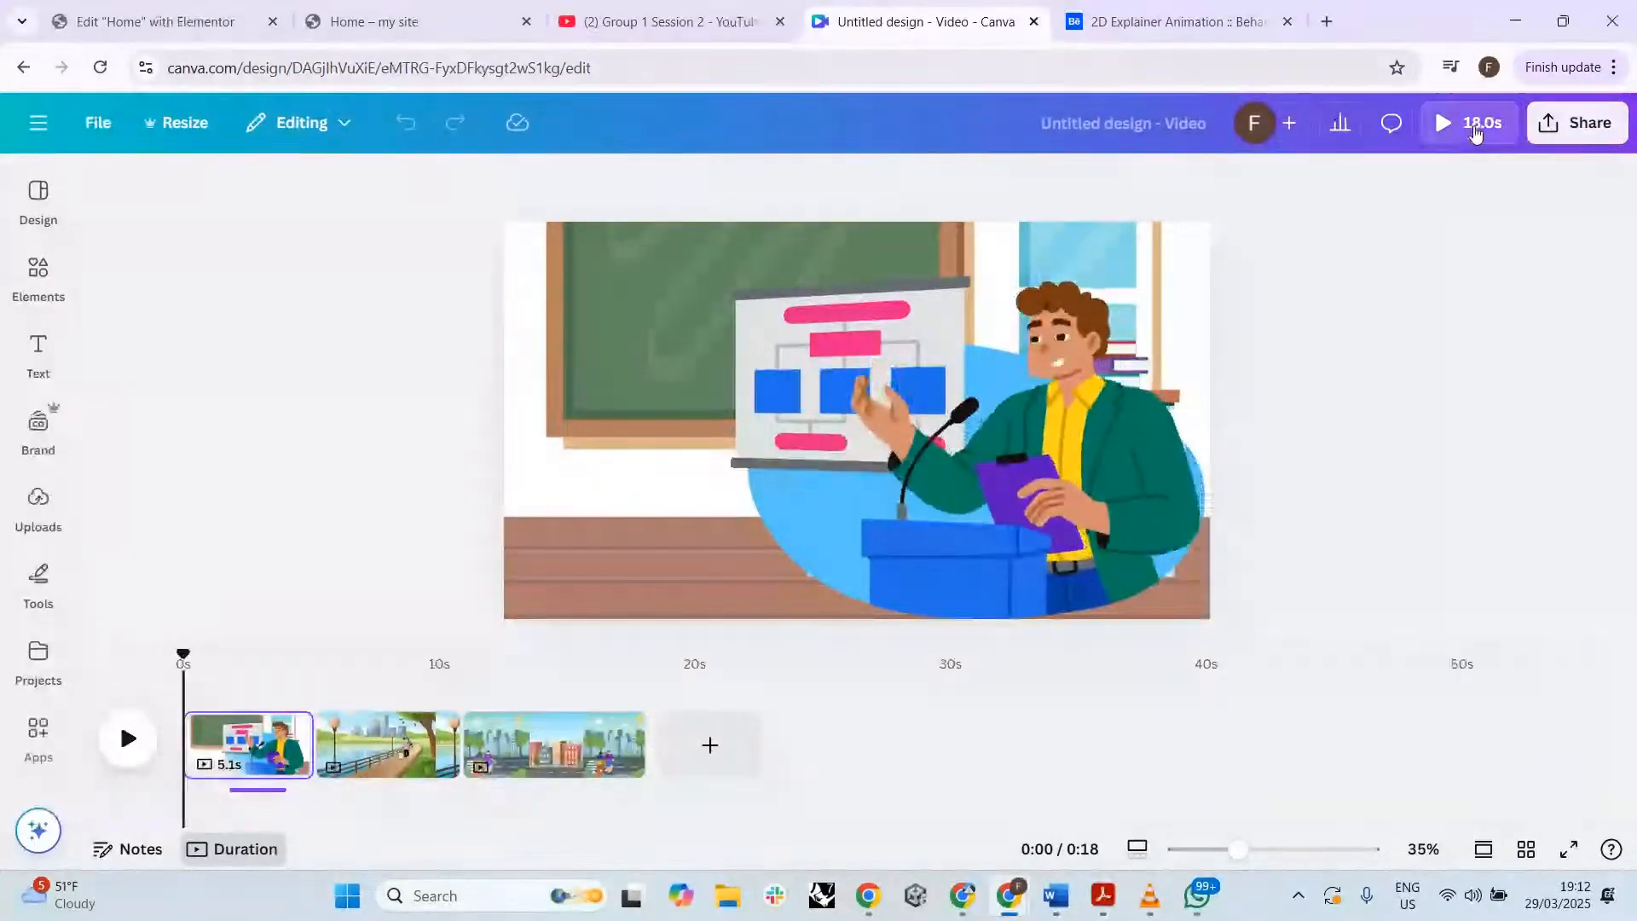
click(1466, 124)
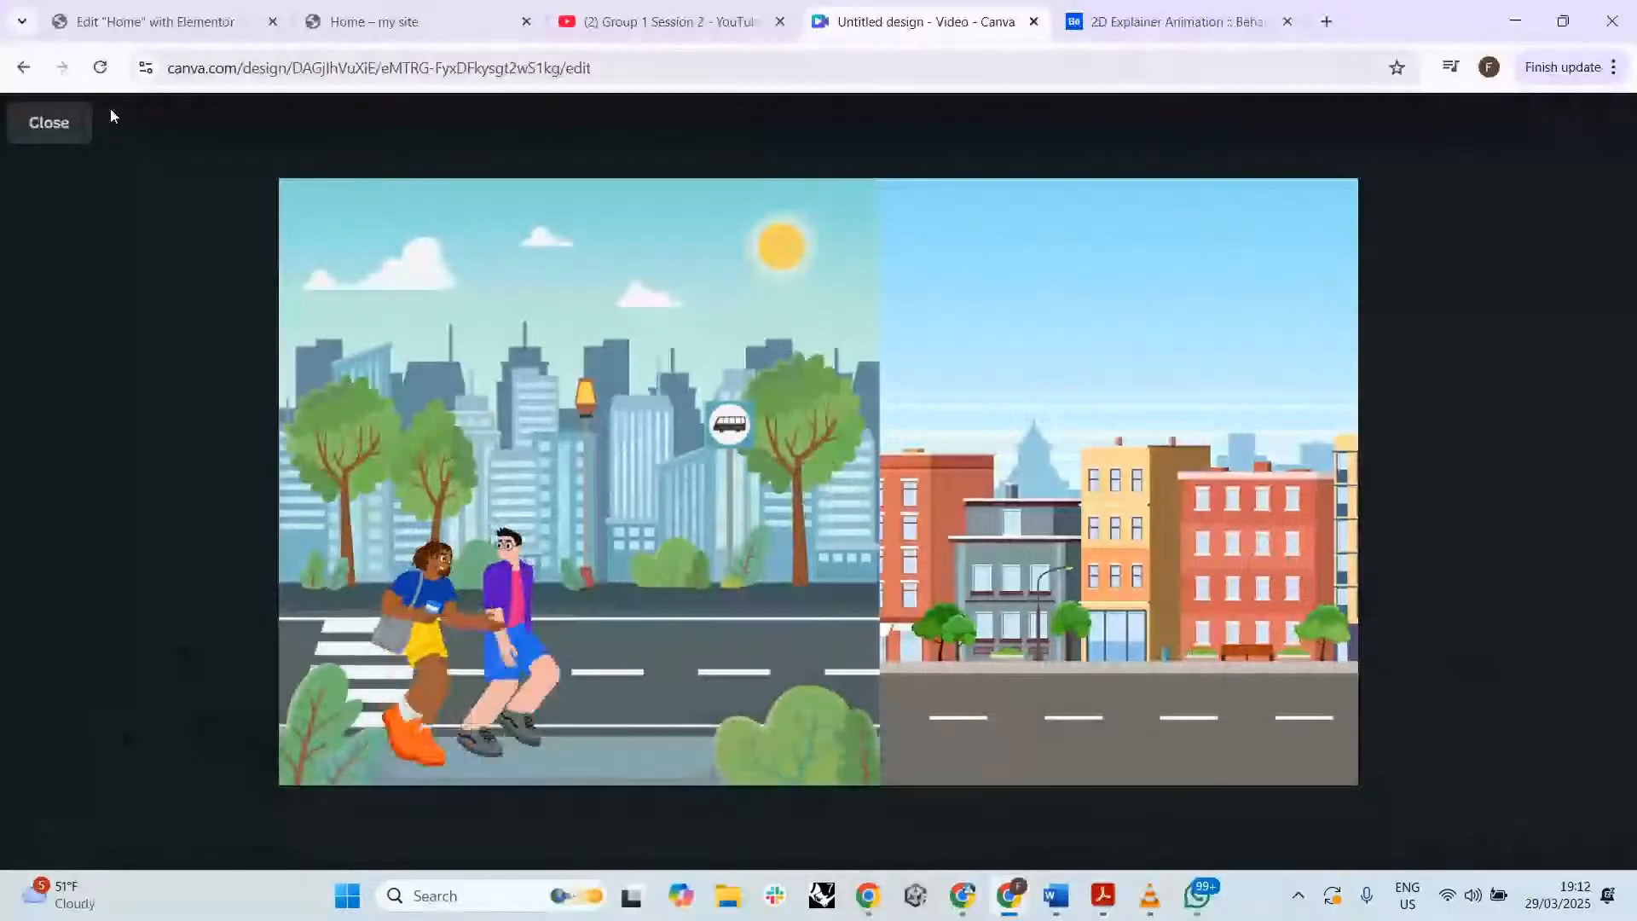
click(48, 124)
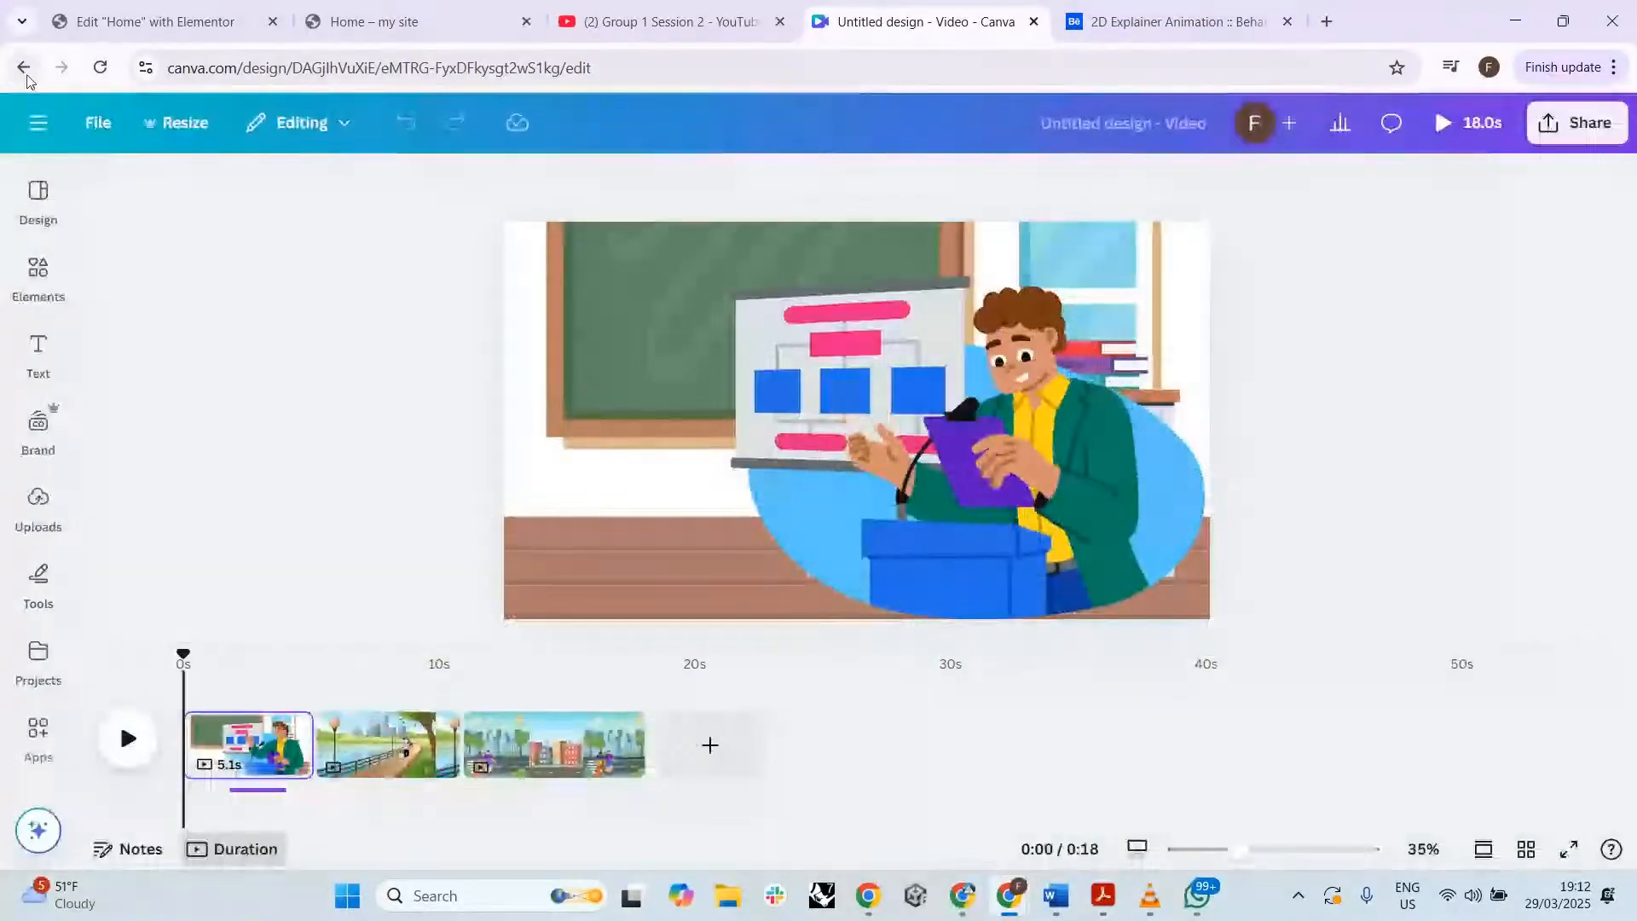
- Leave the video design and go to the Canva home page
click(75, 119)
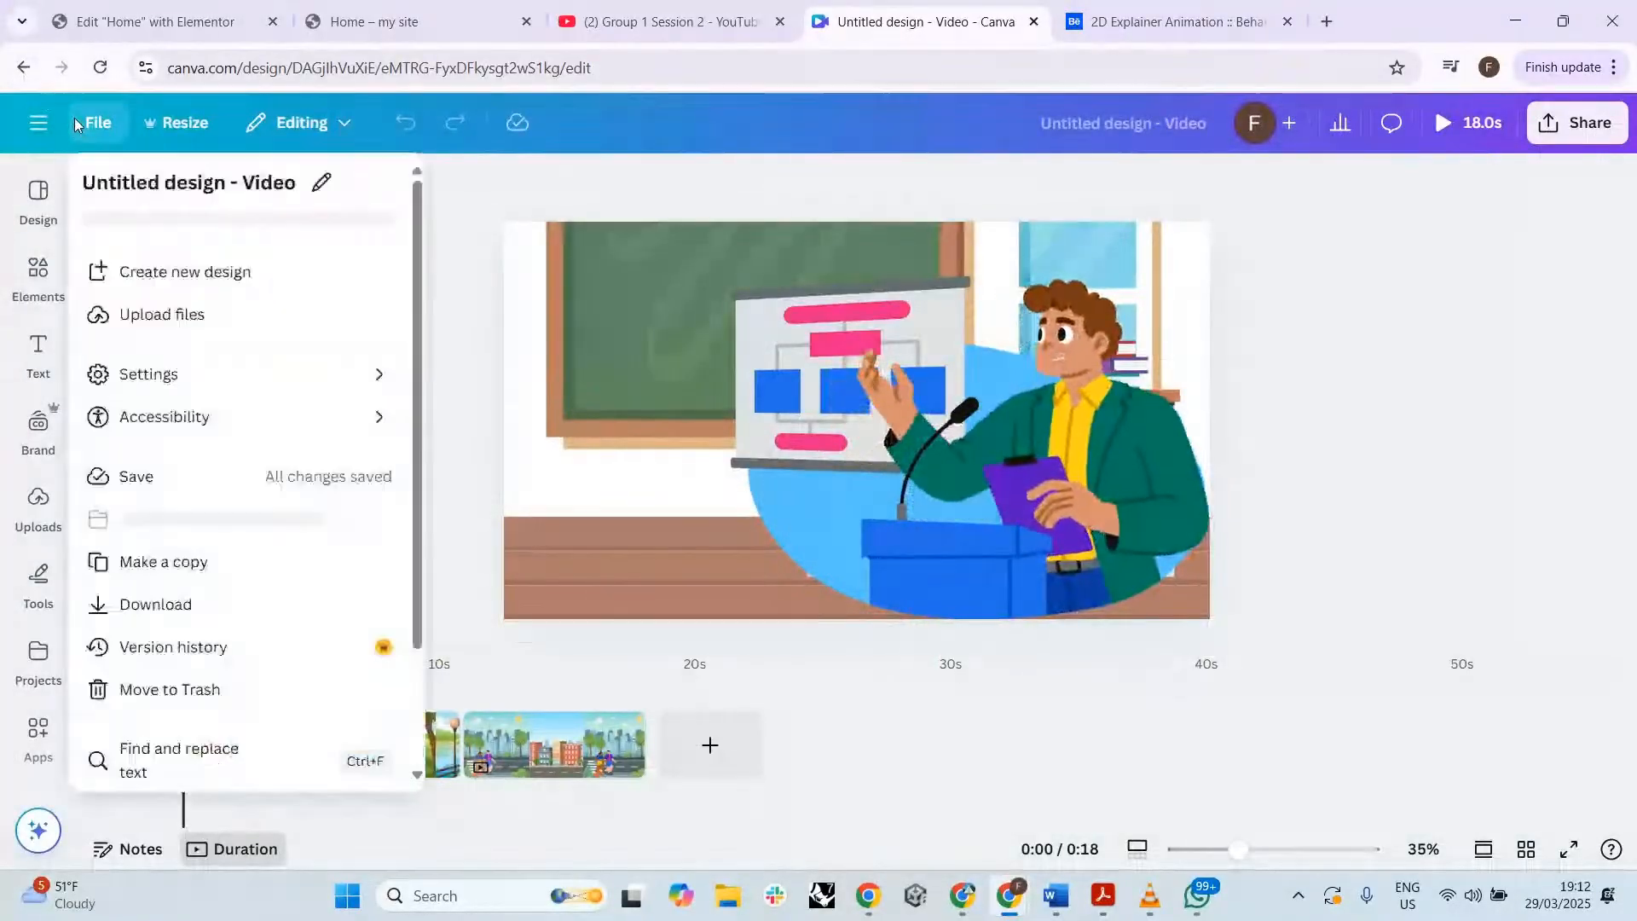
click(38, 124)
click(39, 125)
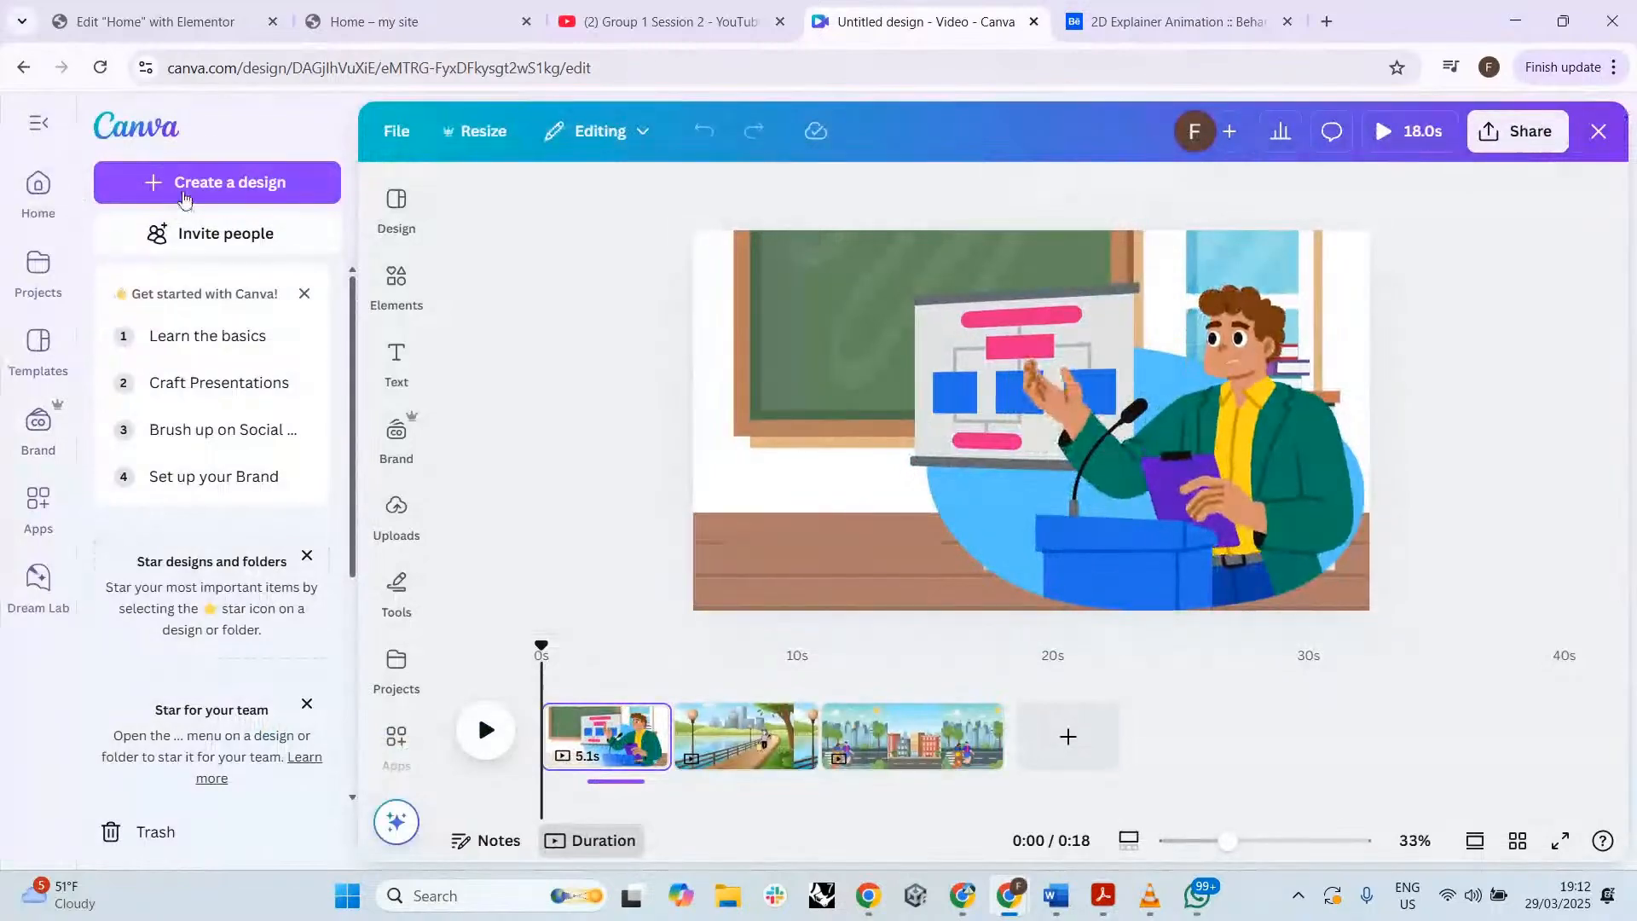
click(38, 186)
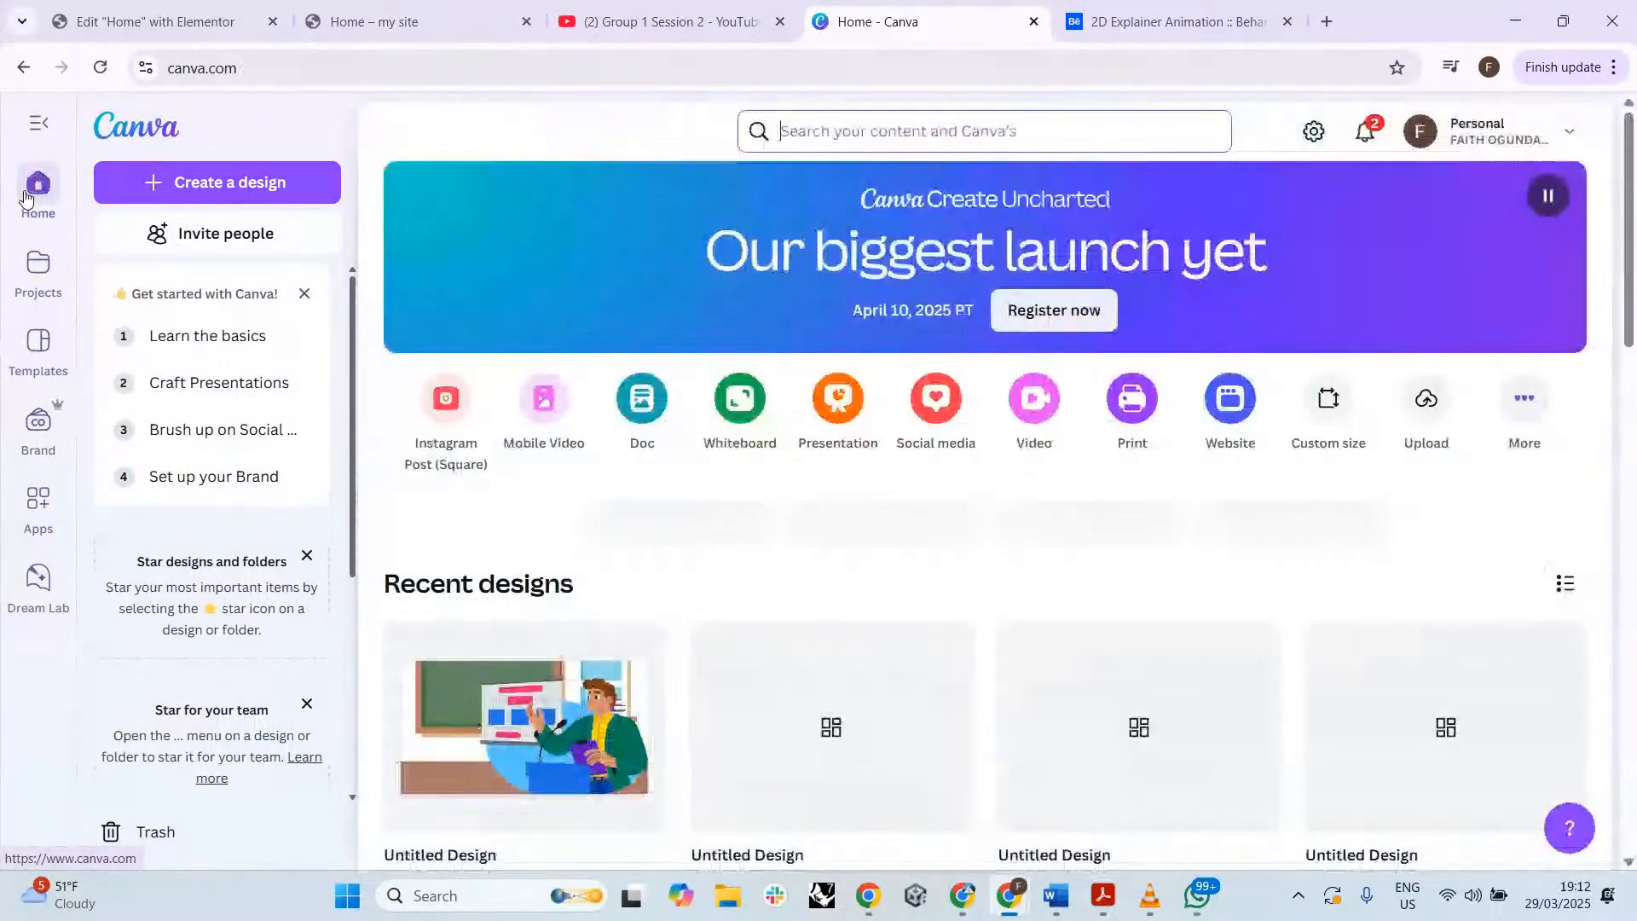
- Look through the recent designs for examples, briefly opening the untitled Instagram Post design and returning to the home page
scroll(707, 492, down, 1)
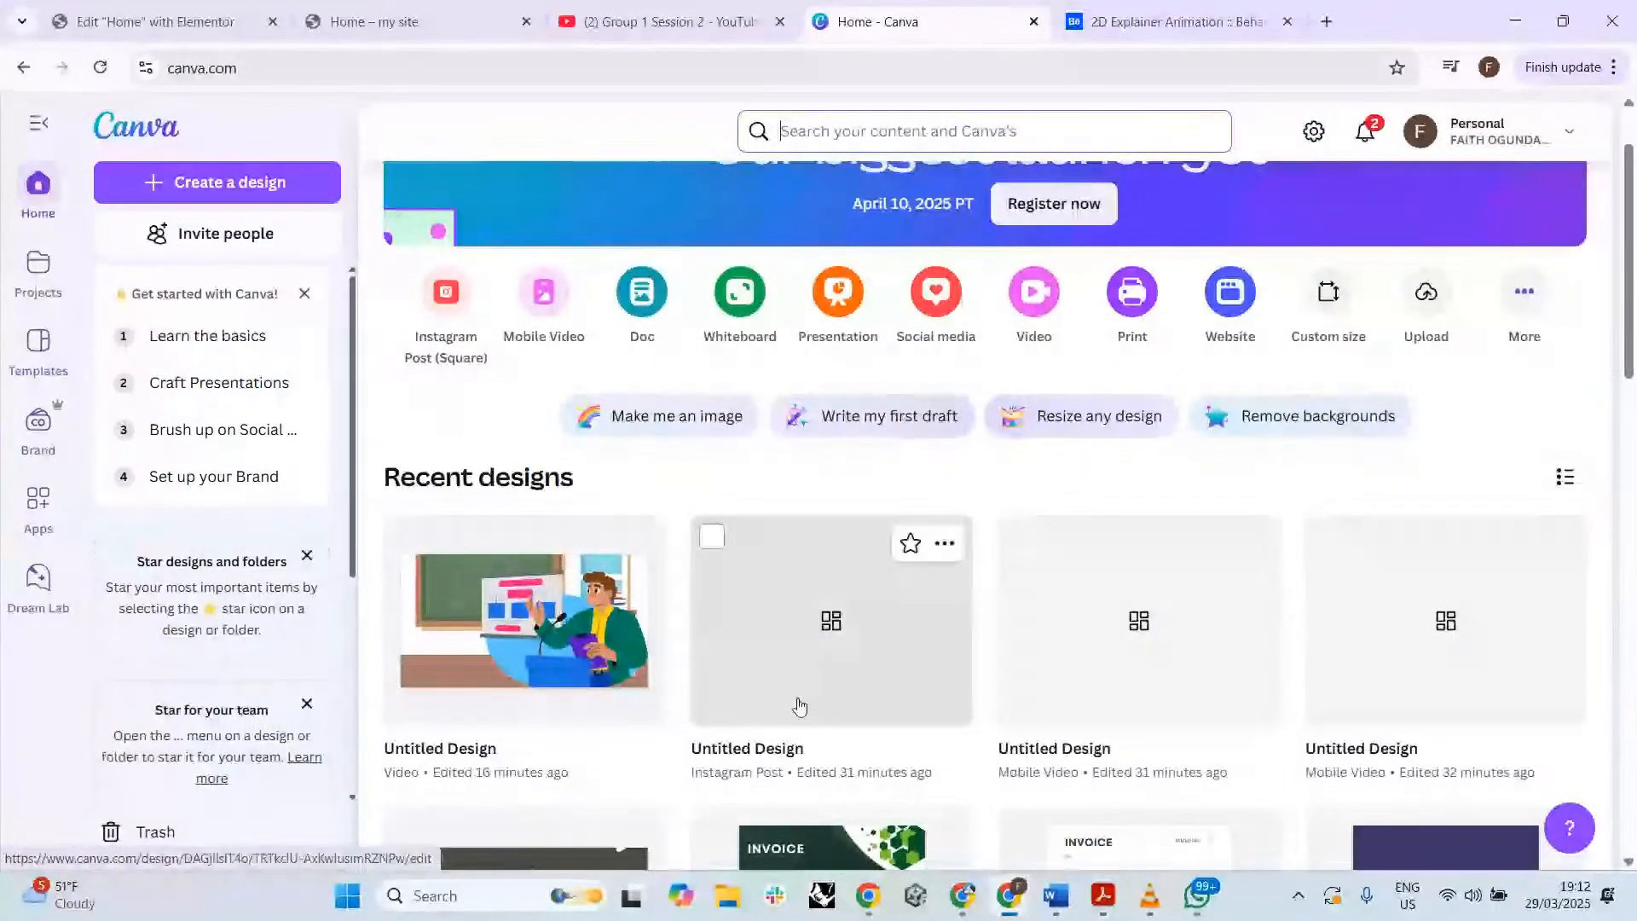
scroll(1258, 646, down, 3)
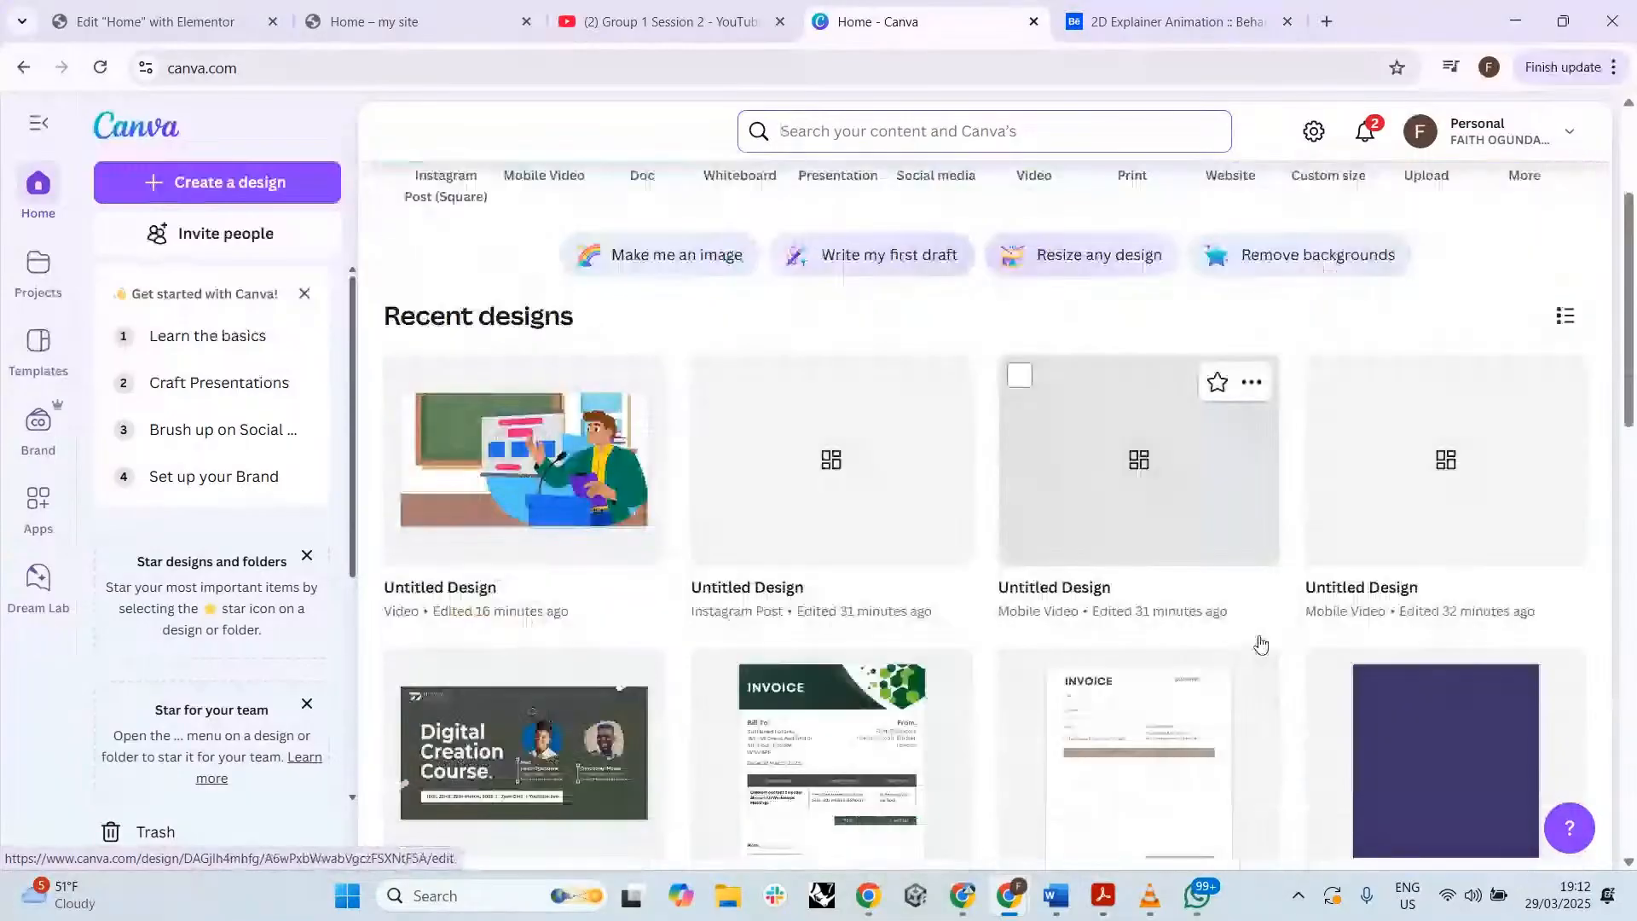
scroll(1259, 646, up, 1)
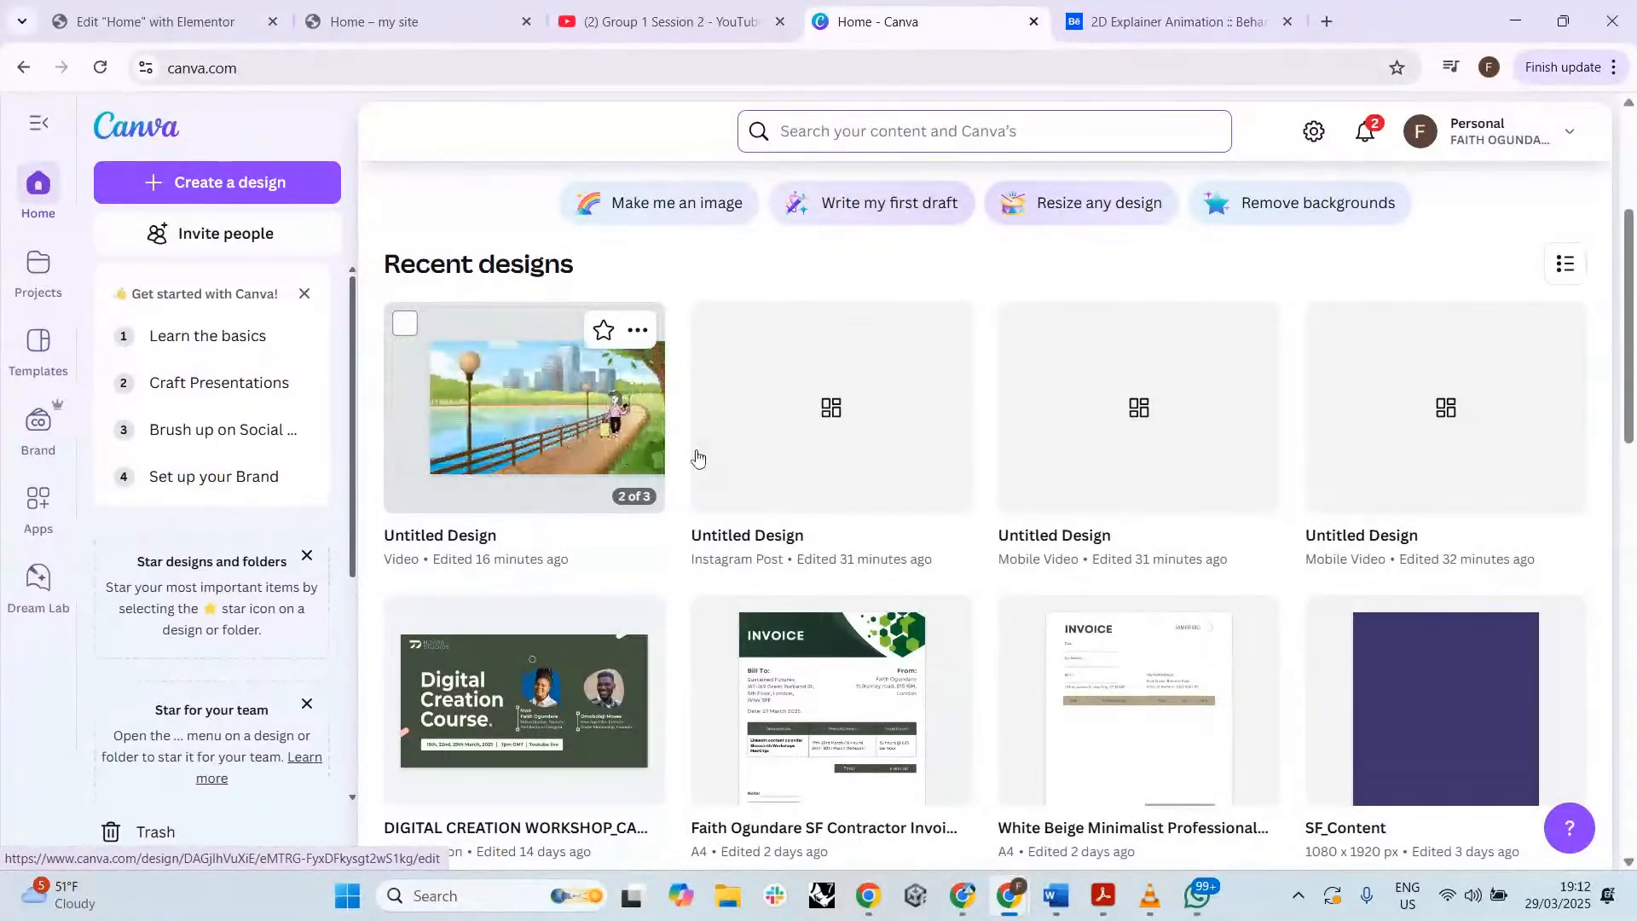
click(807, 445)
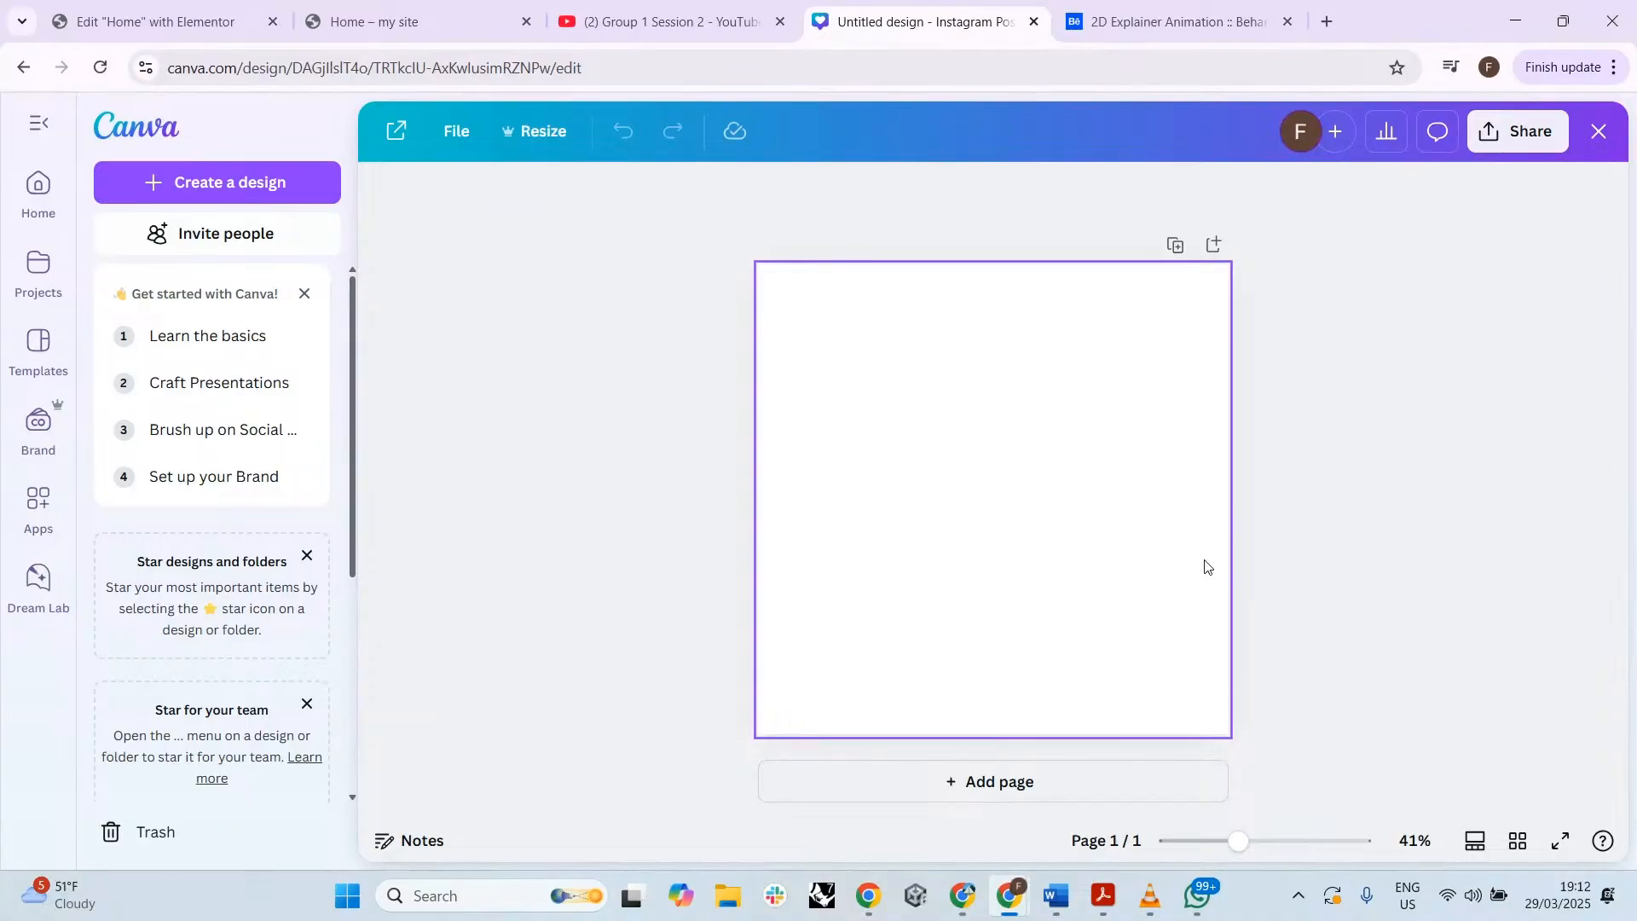
click(23, 68)
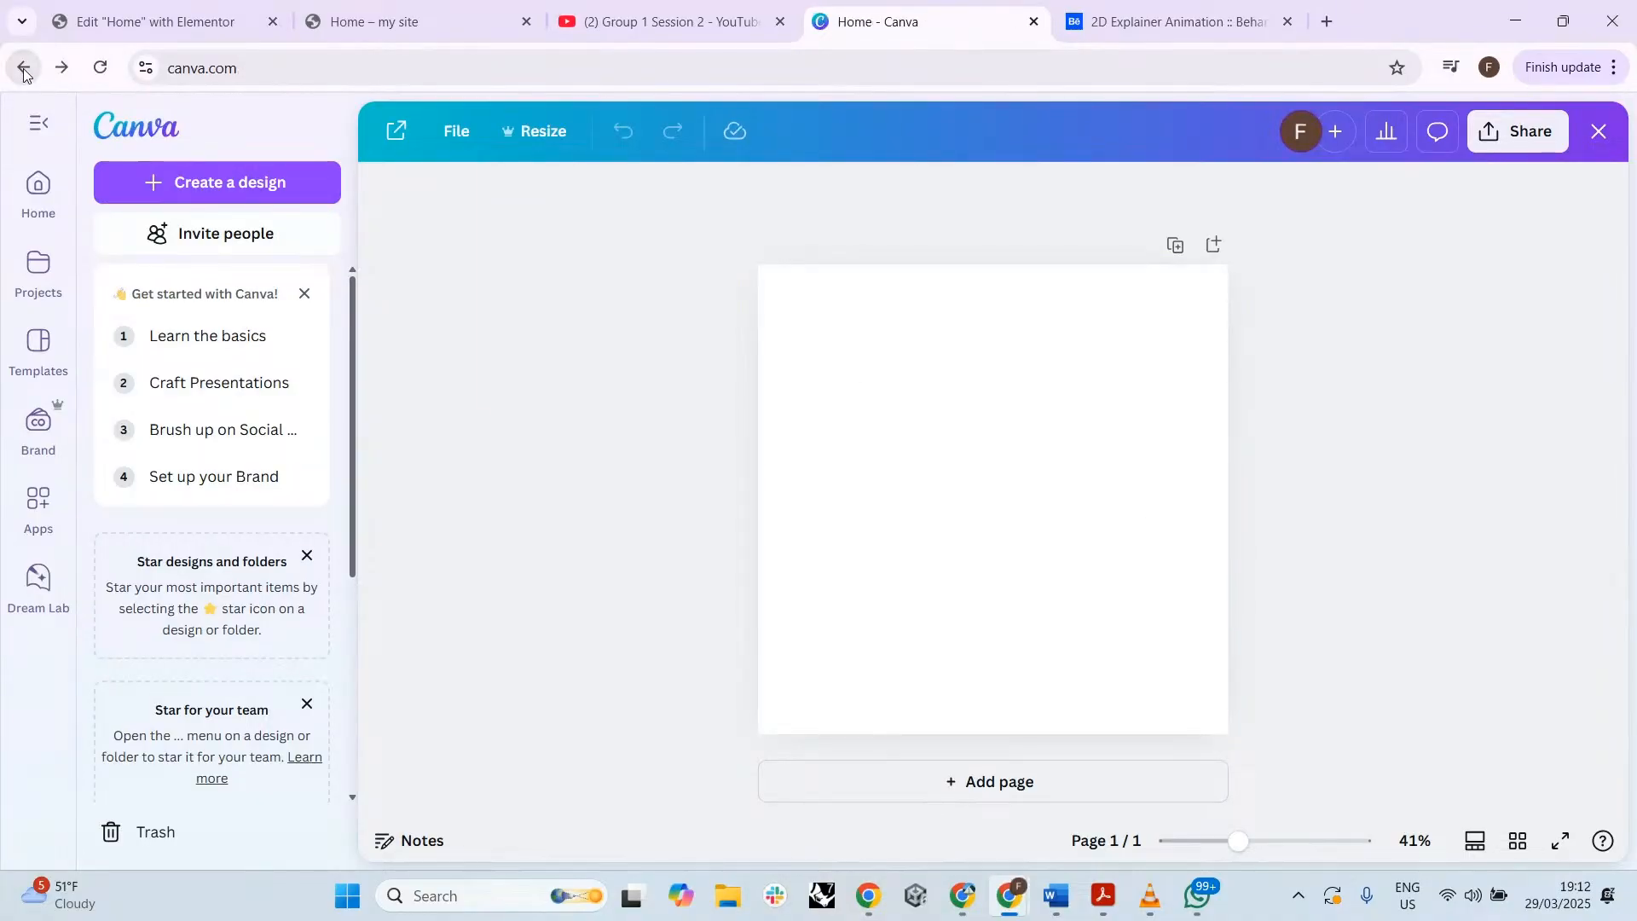
scroll(788, 574, down, 4)
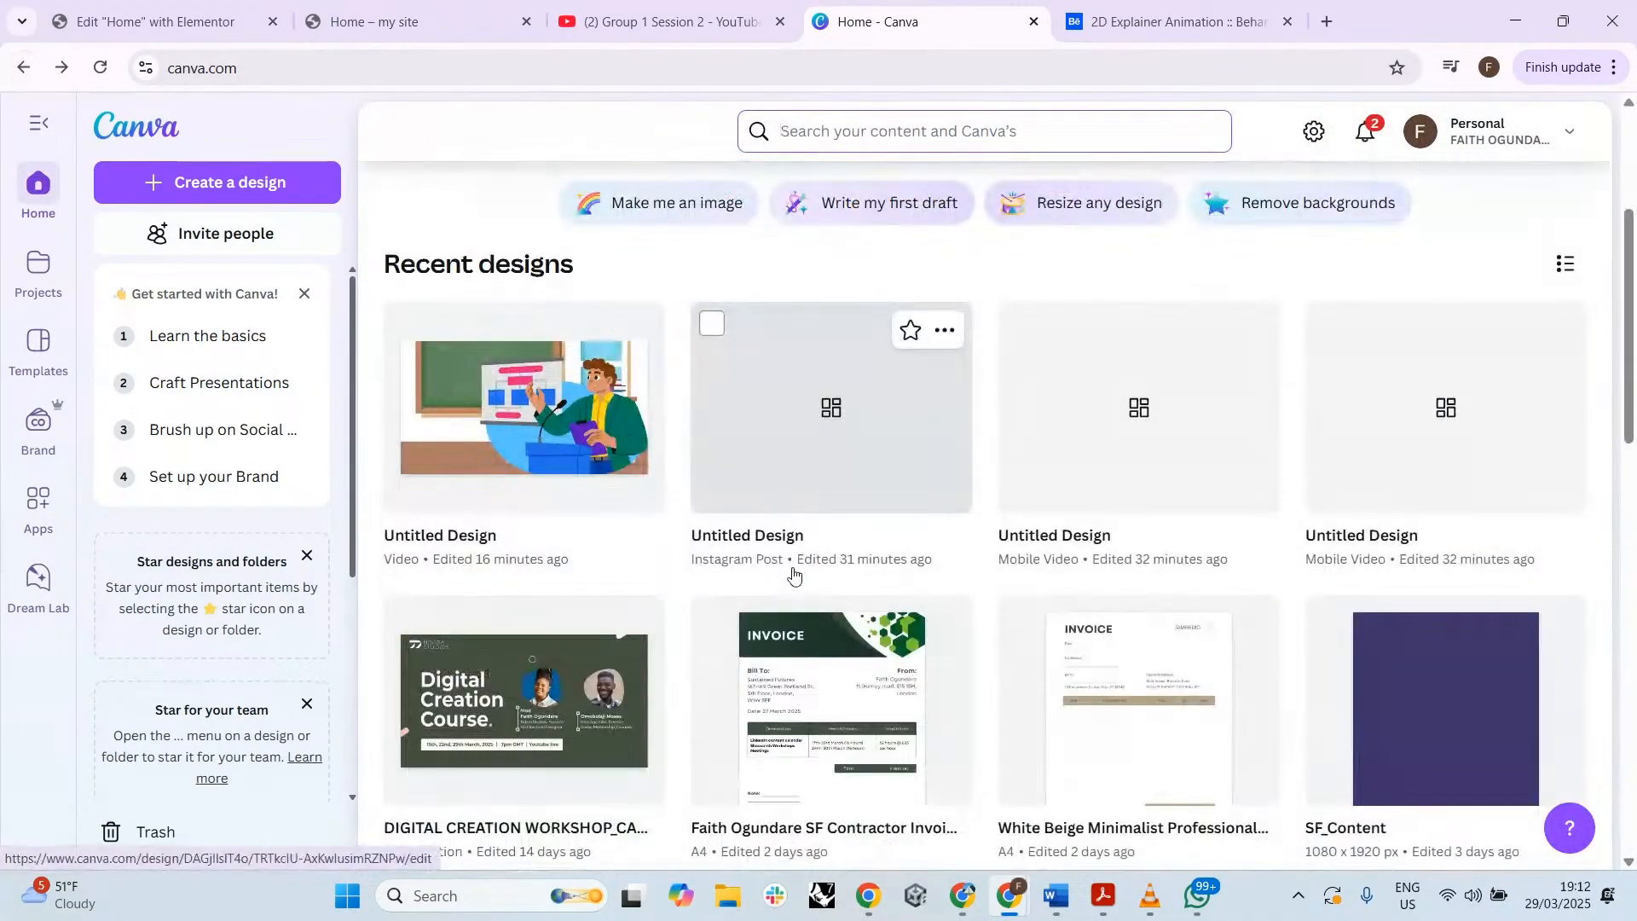
scroll(793, 574, down, 5)
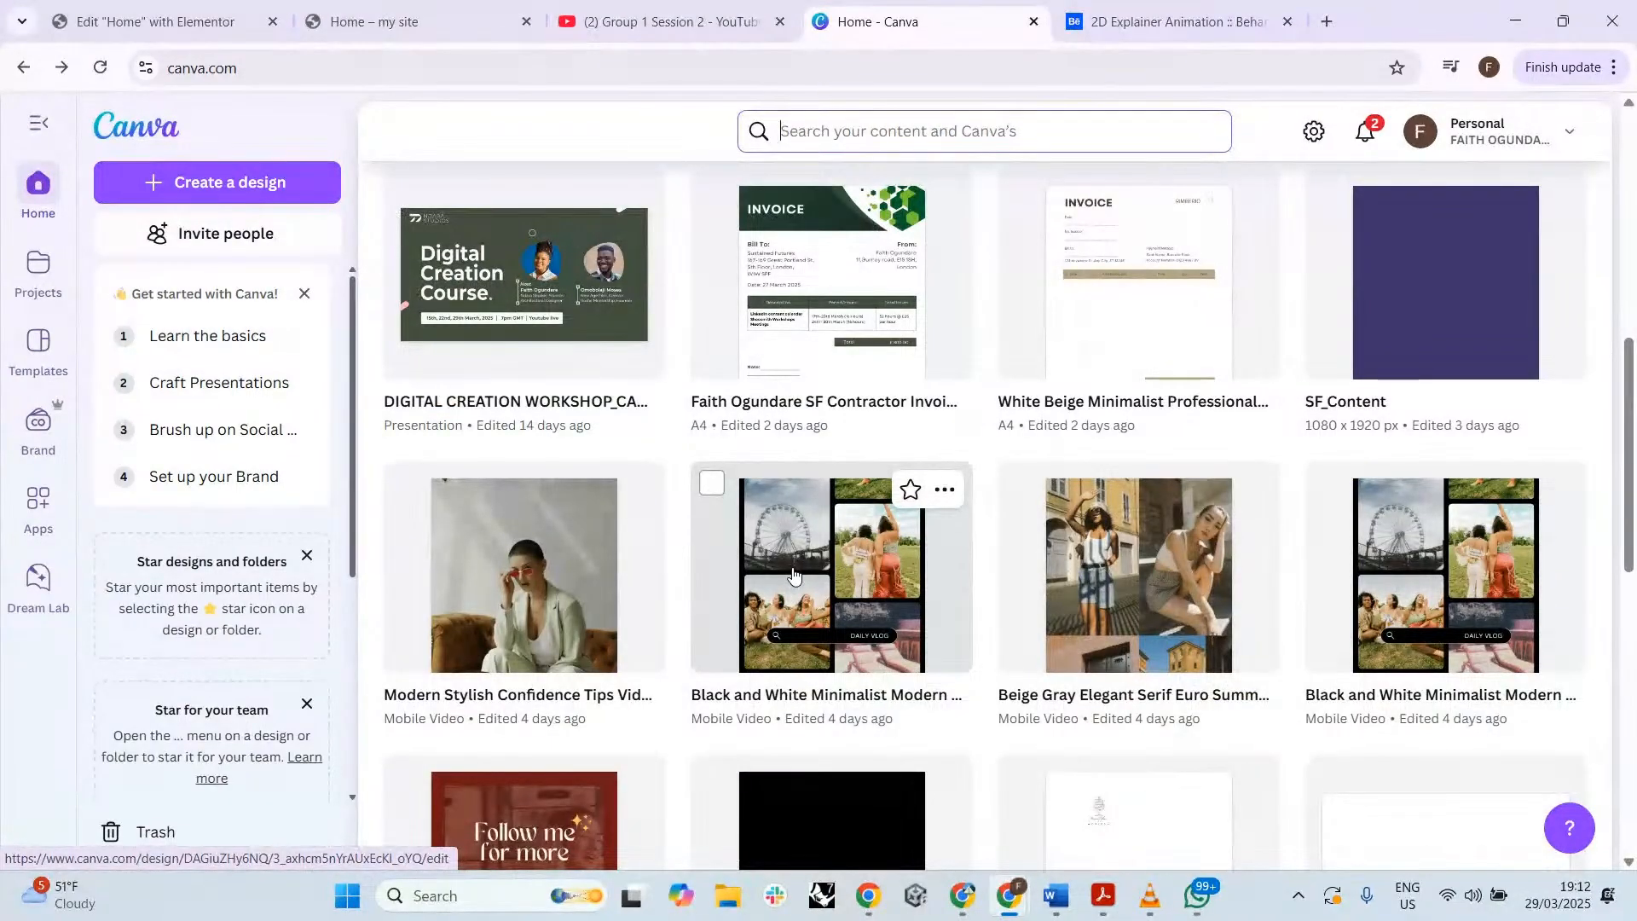
scroll(792, 574, down, 7)
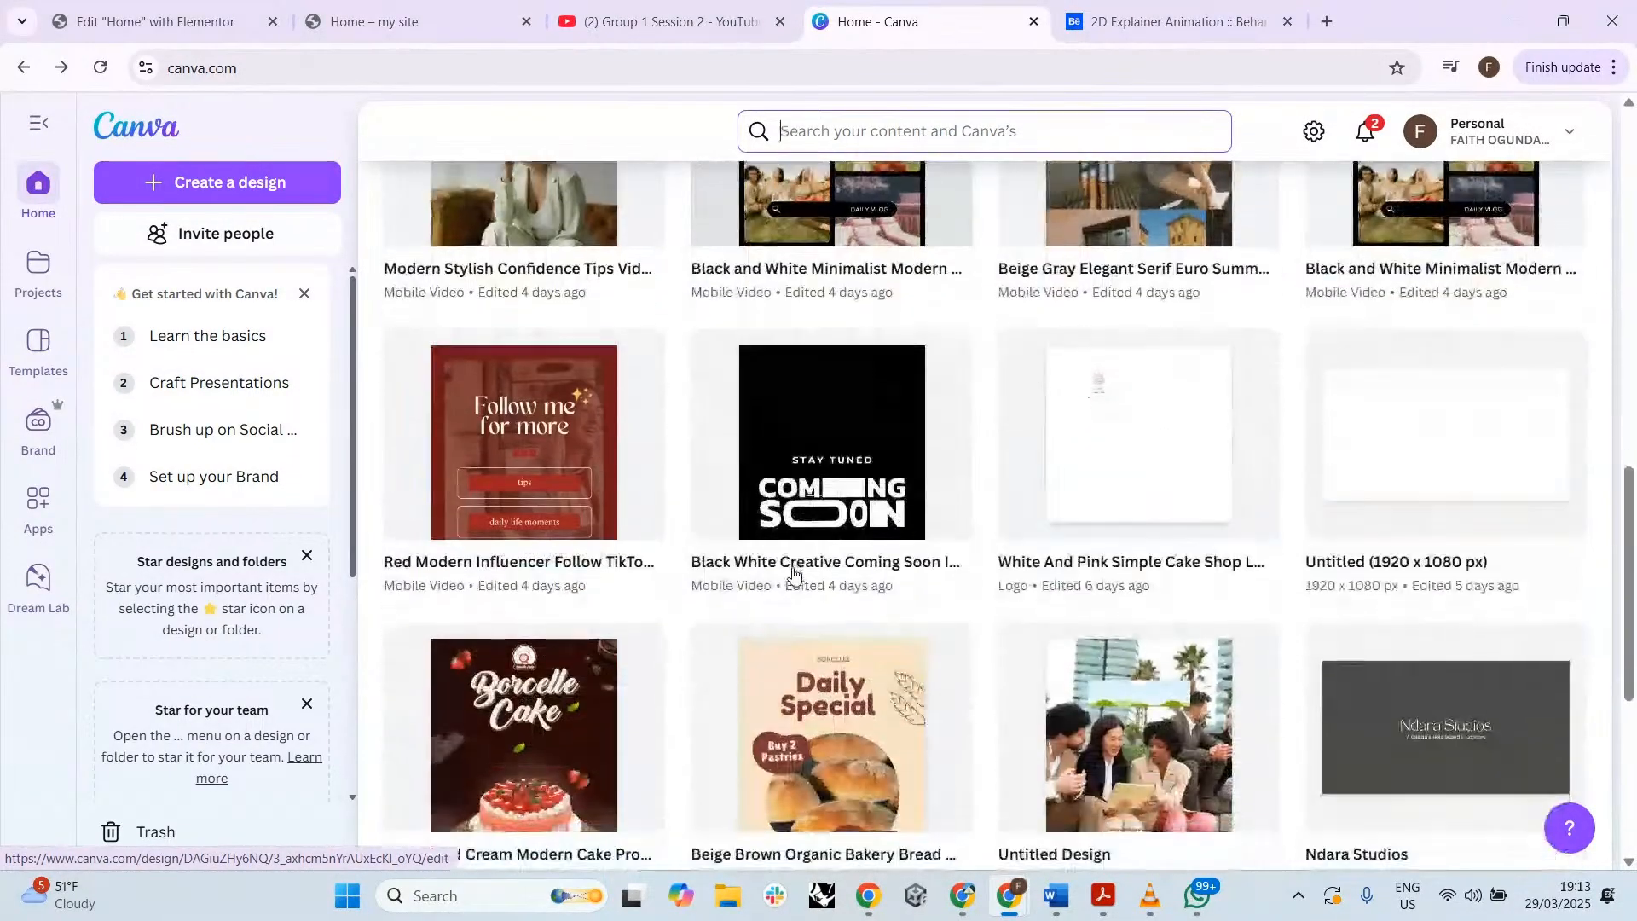
scroll(792, 574, up, 3)
scroll(793, 574, down, 3)
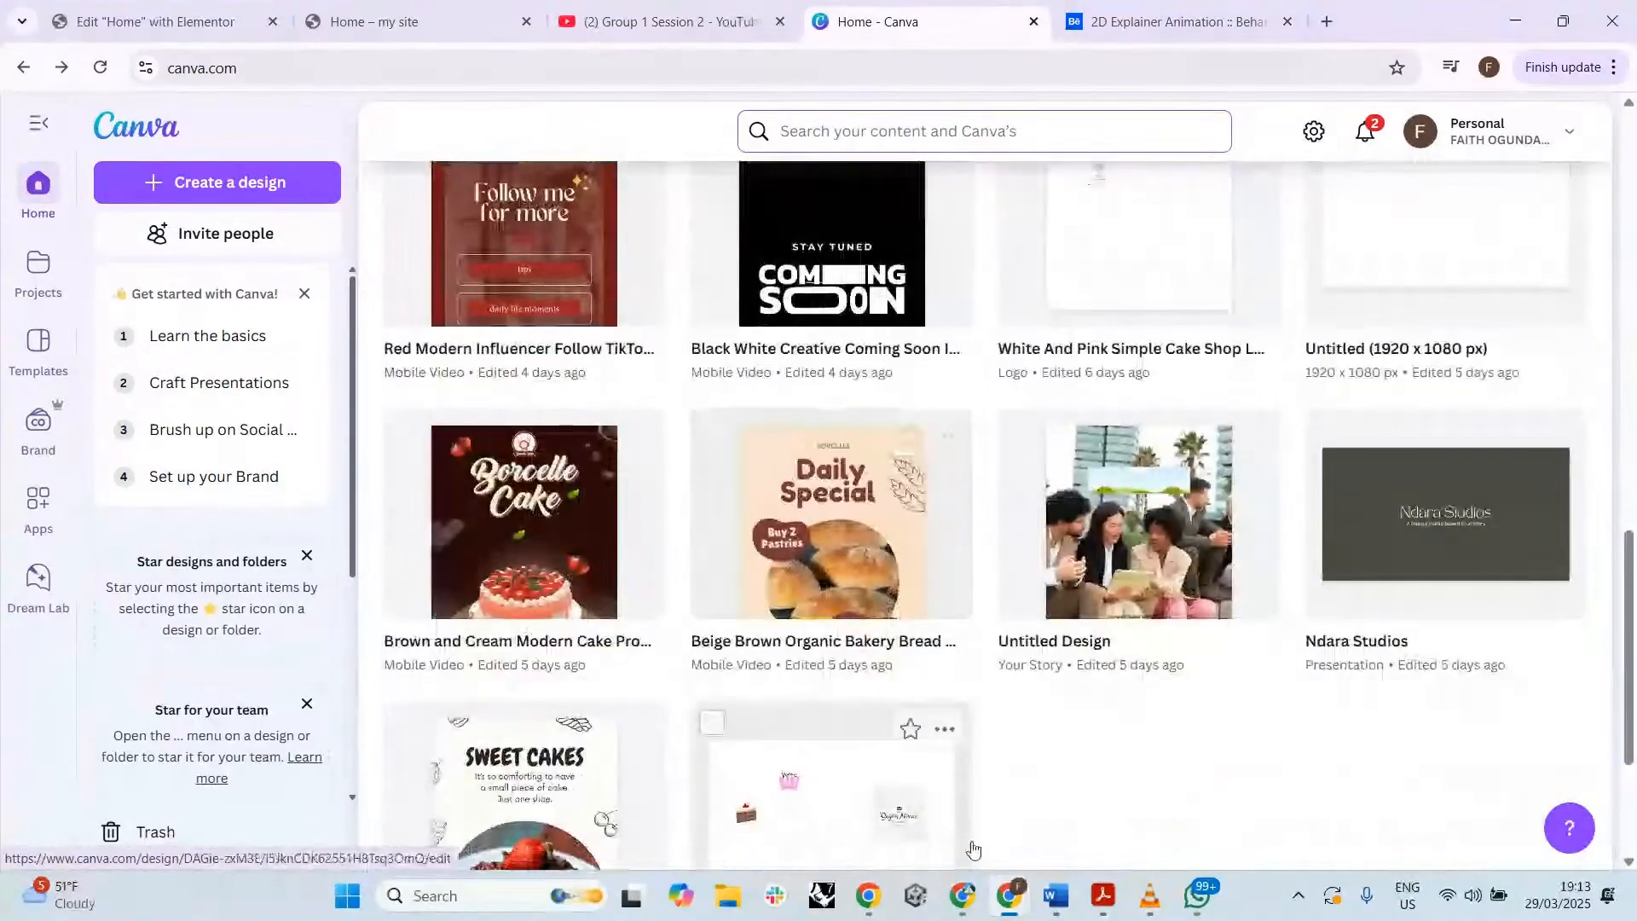
- Switch to the other Chrome profile's window, load Canva there, and go to its home page
mouse_move(987, 906)
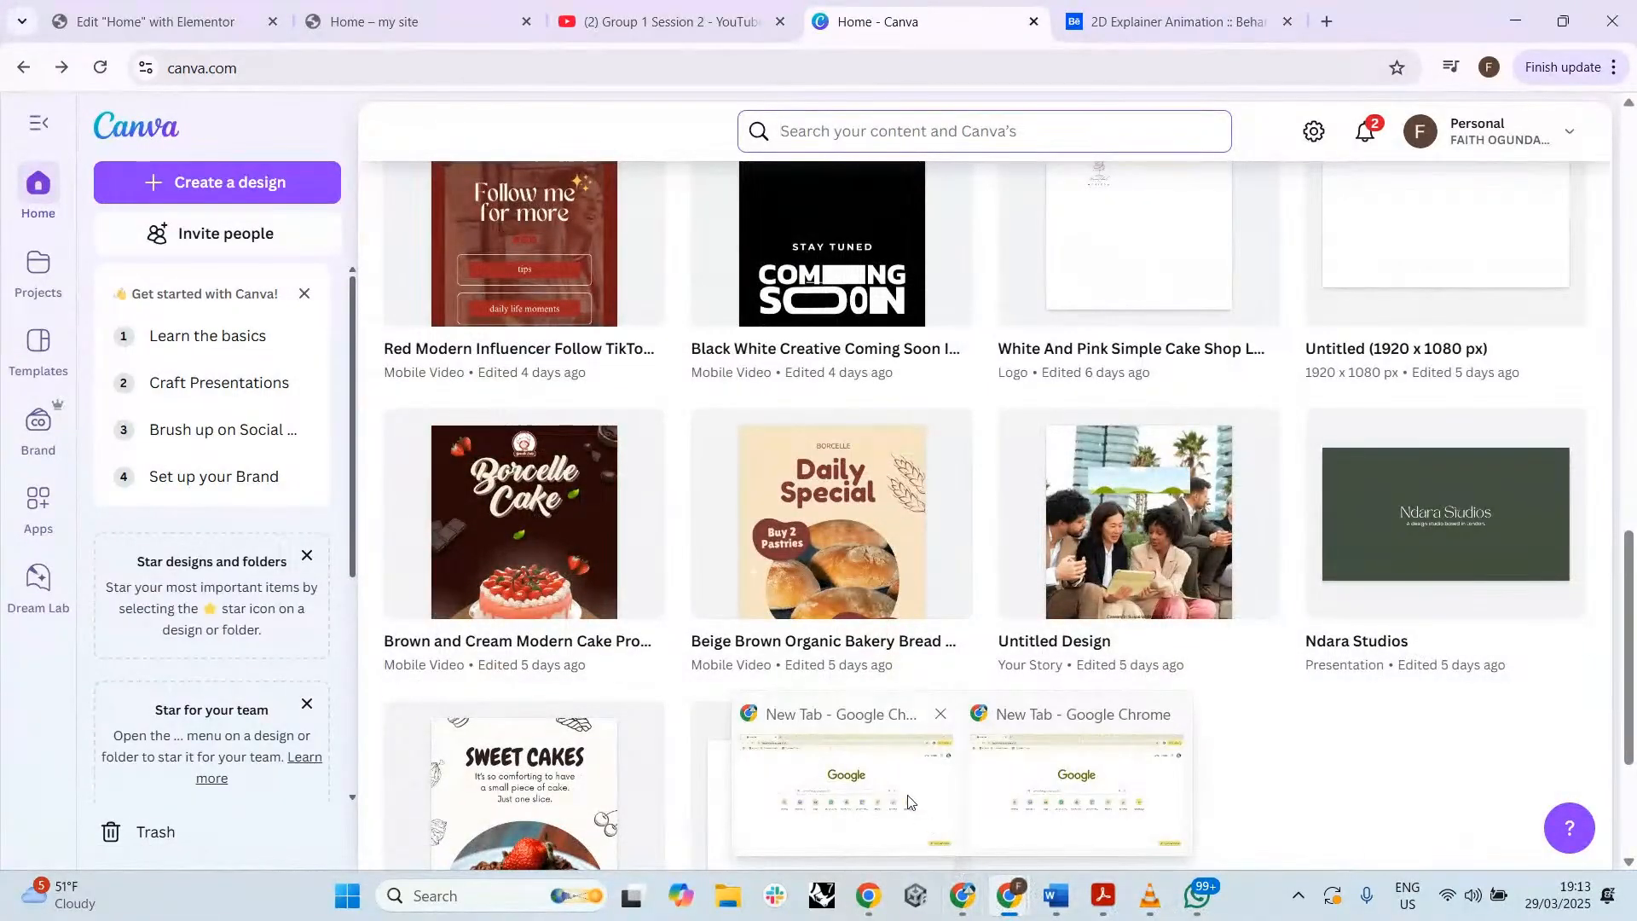
click(908, 801)
click(522, 68)
text(canva)
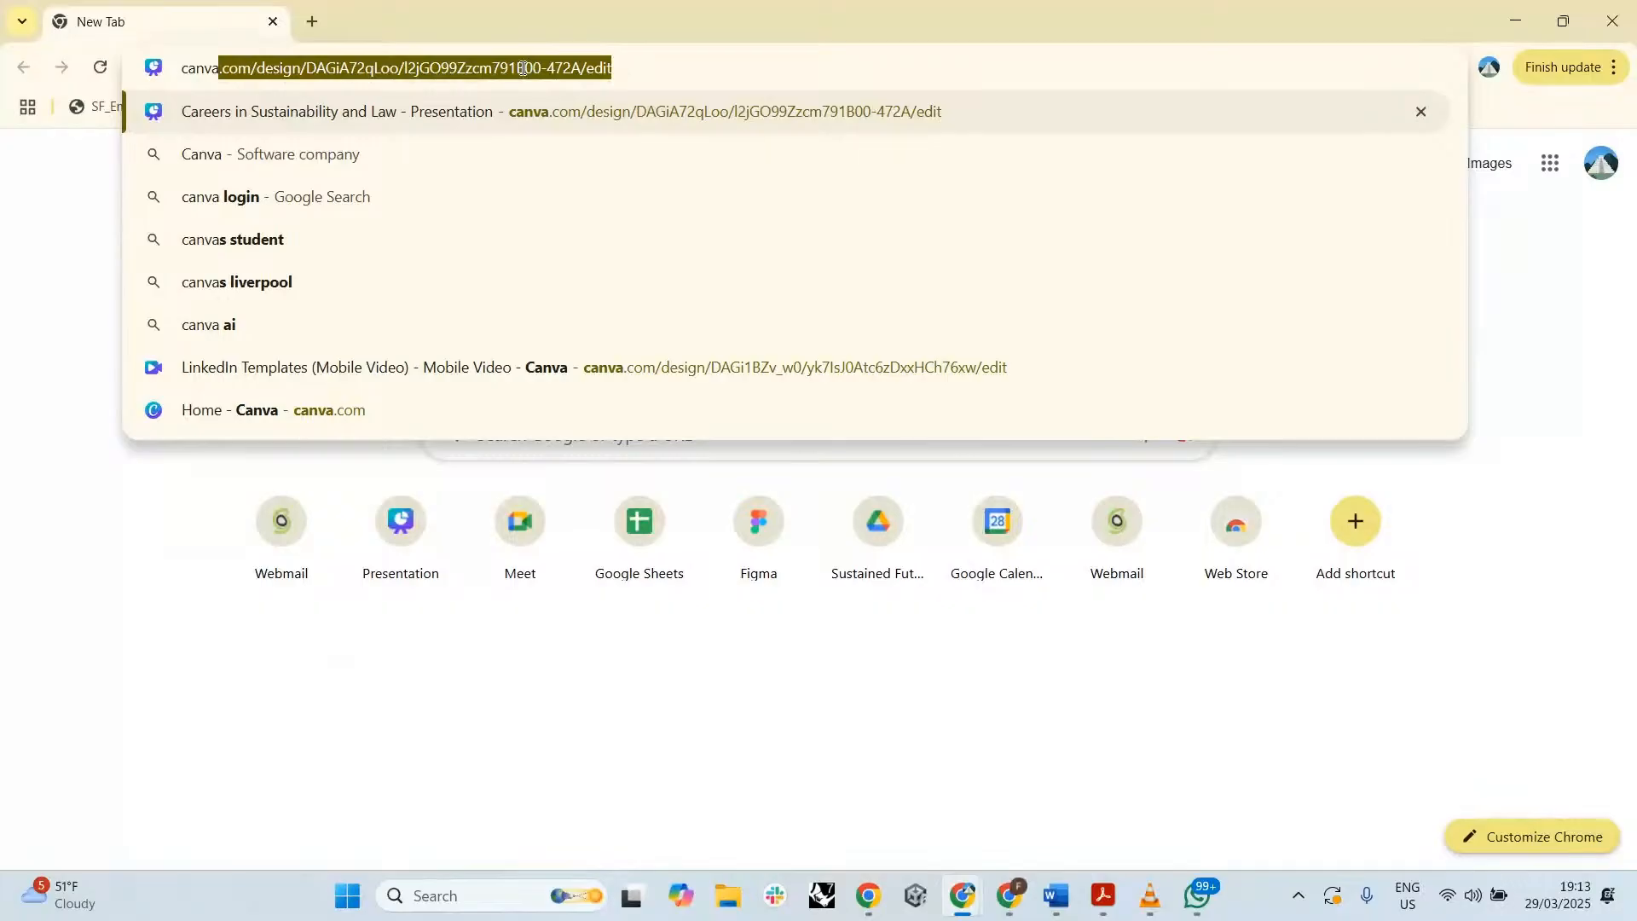
key(Return)
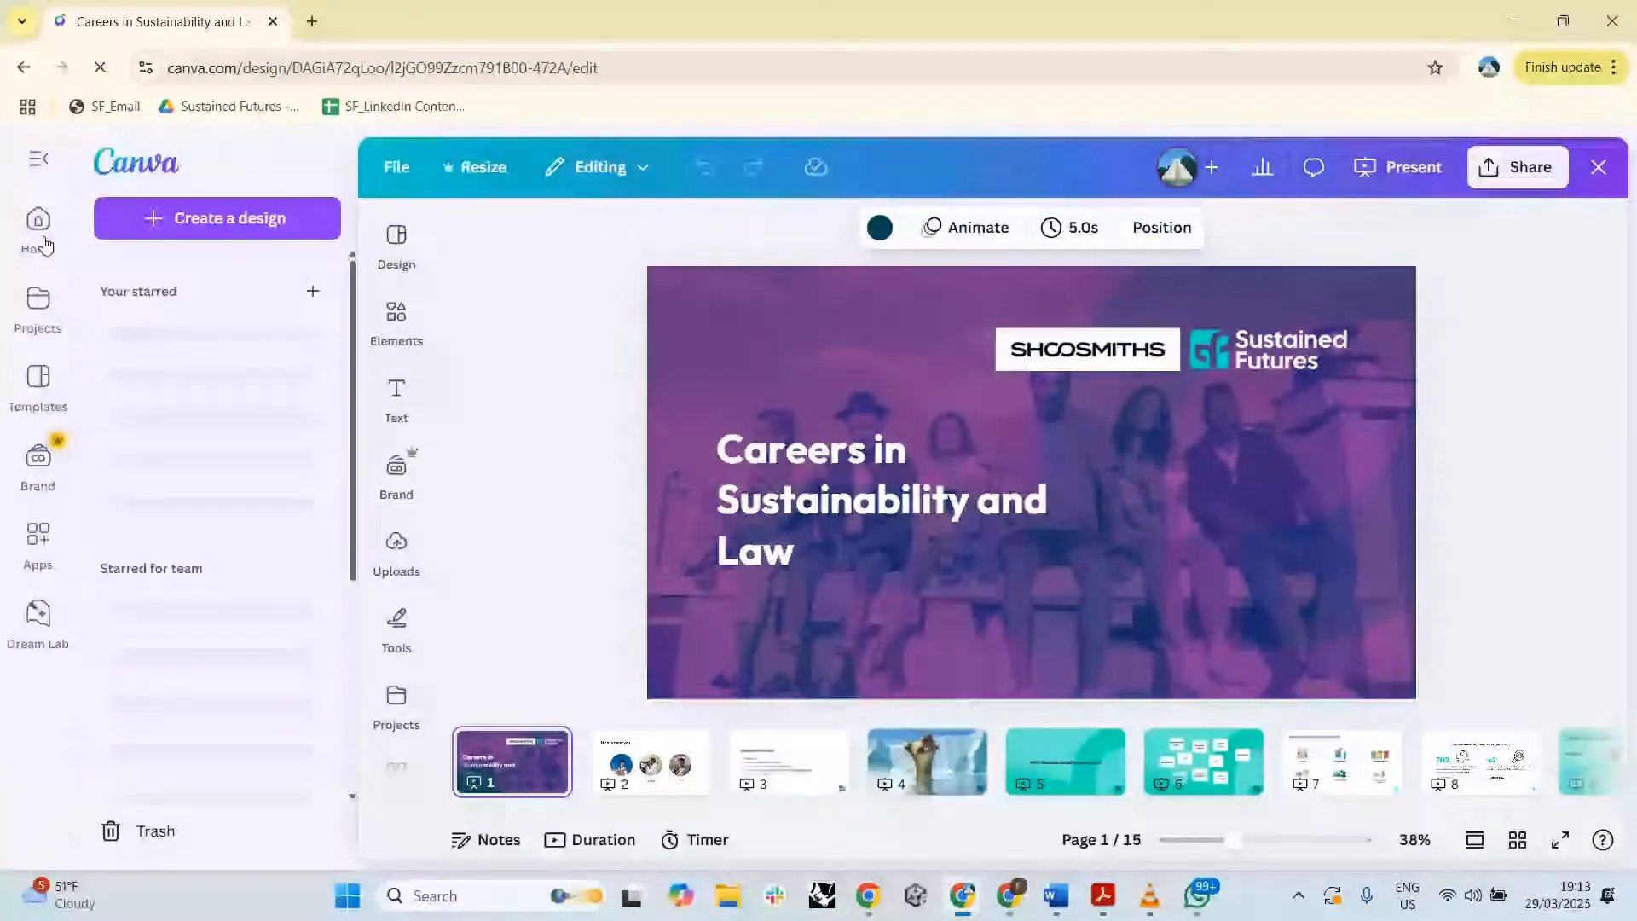
click(43, 242)
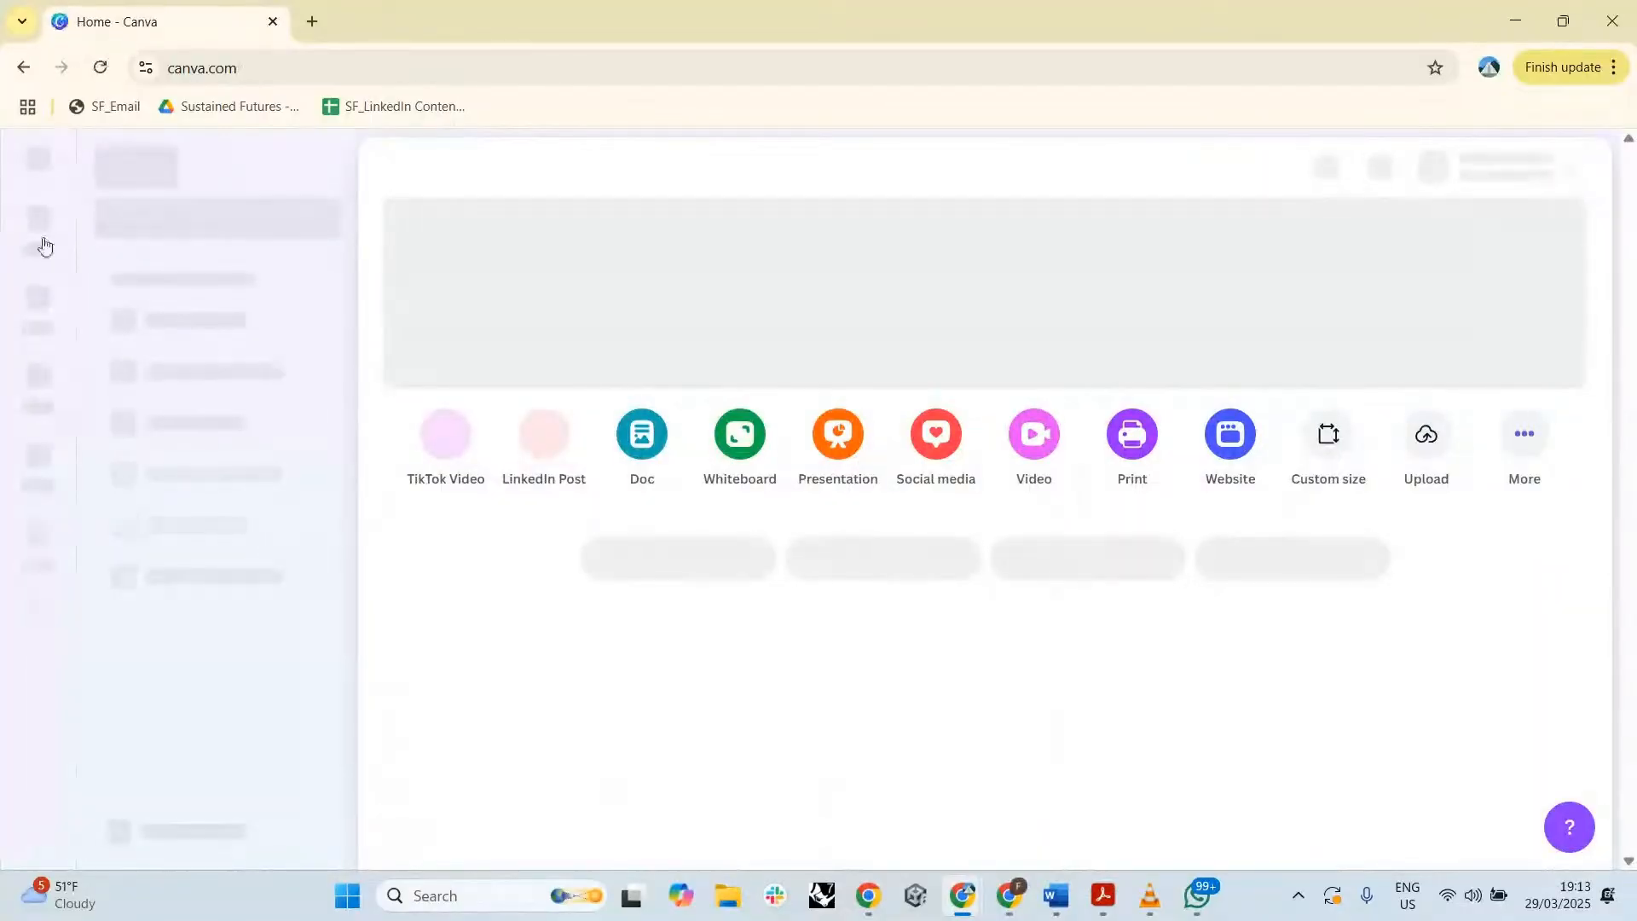
- Open the LinkedIn Templates (Mobile Video) design, play its preview, and minimise that browser window
scroll(759, 606, down, 2)
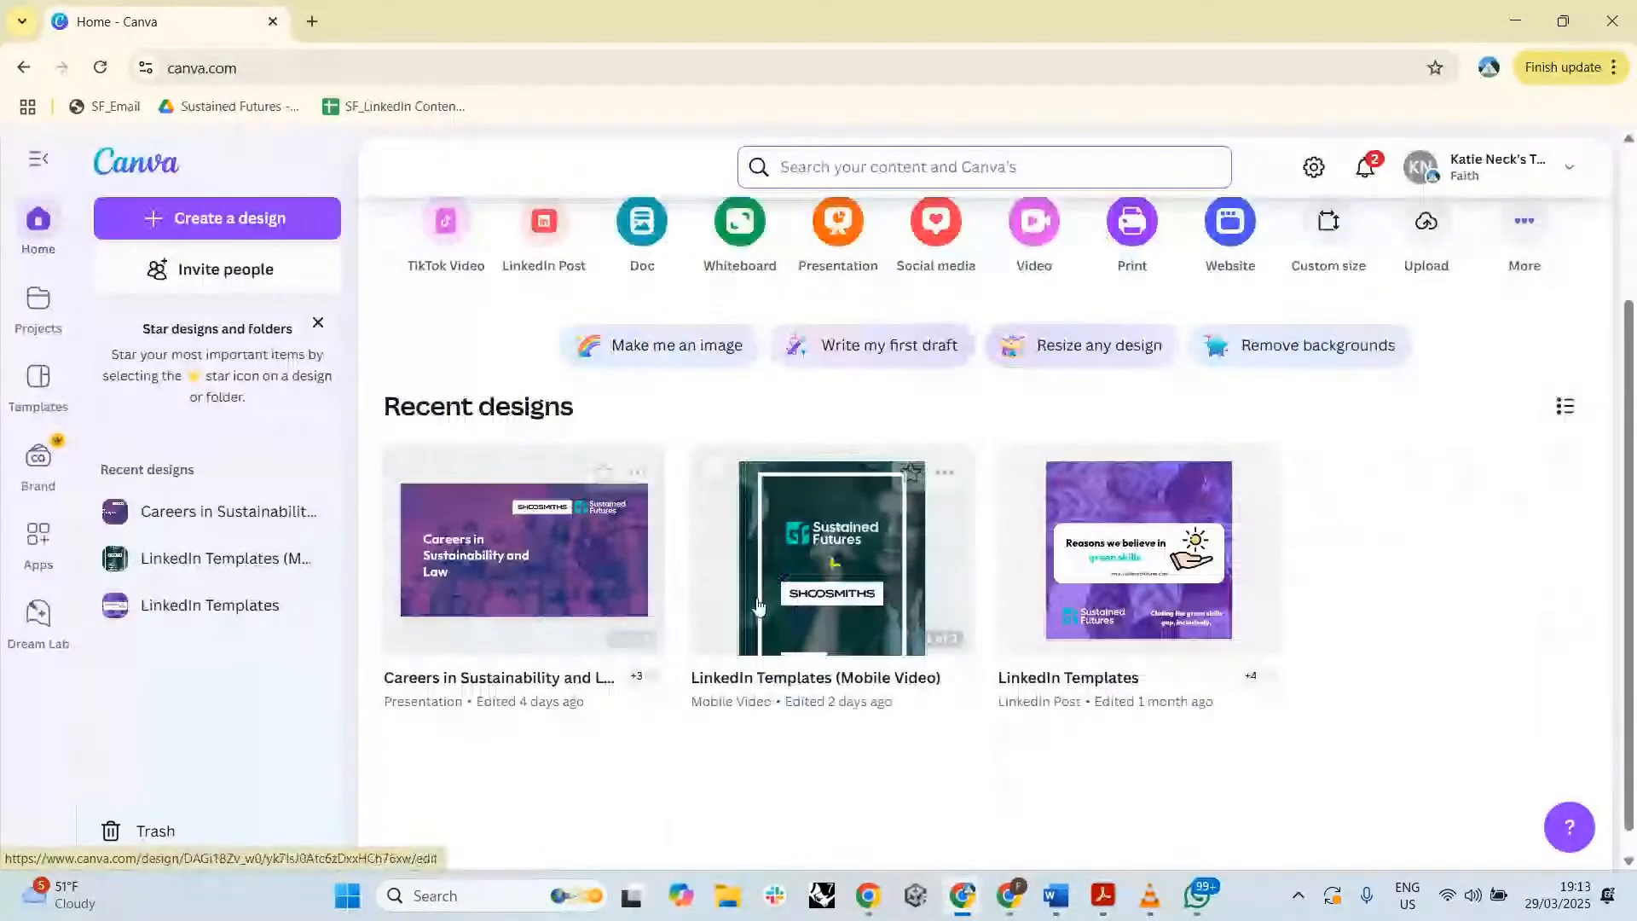
click(758, 605)
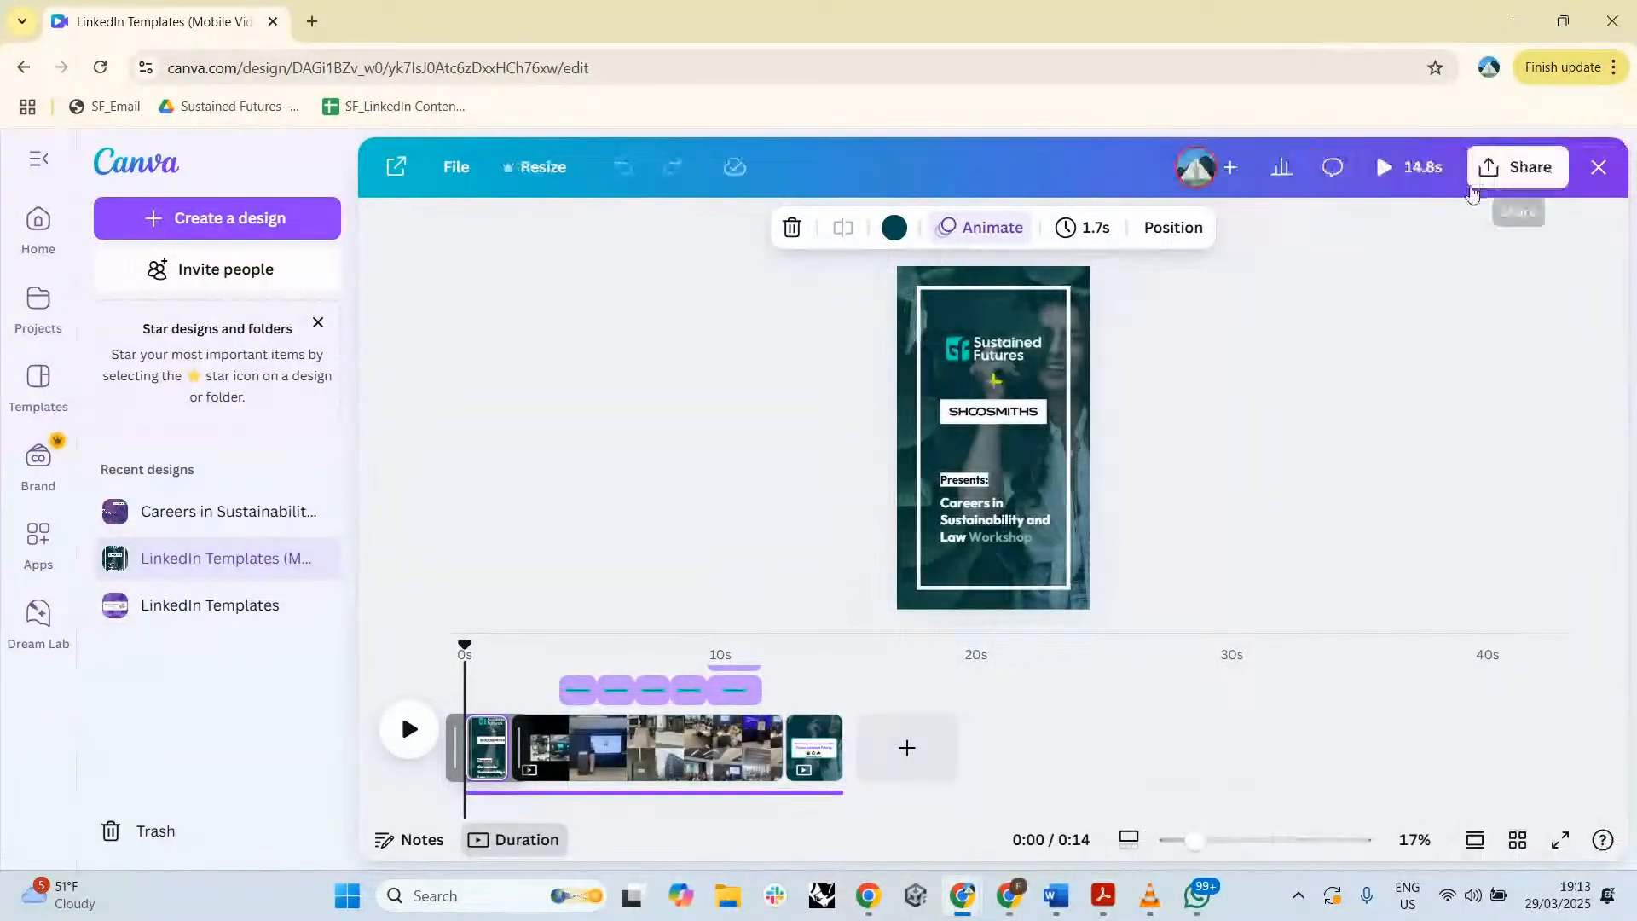
click(1411, 175)
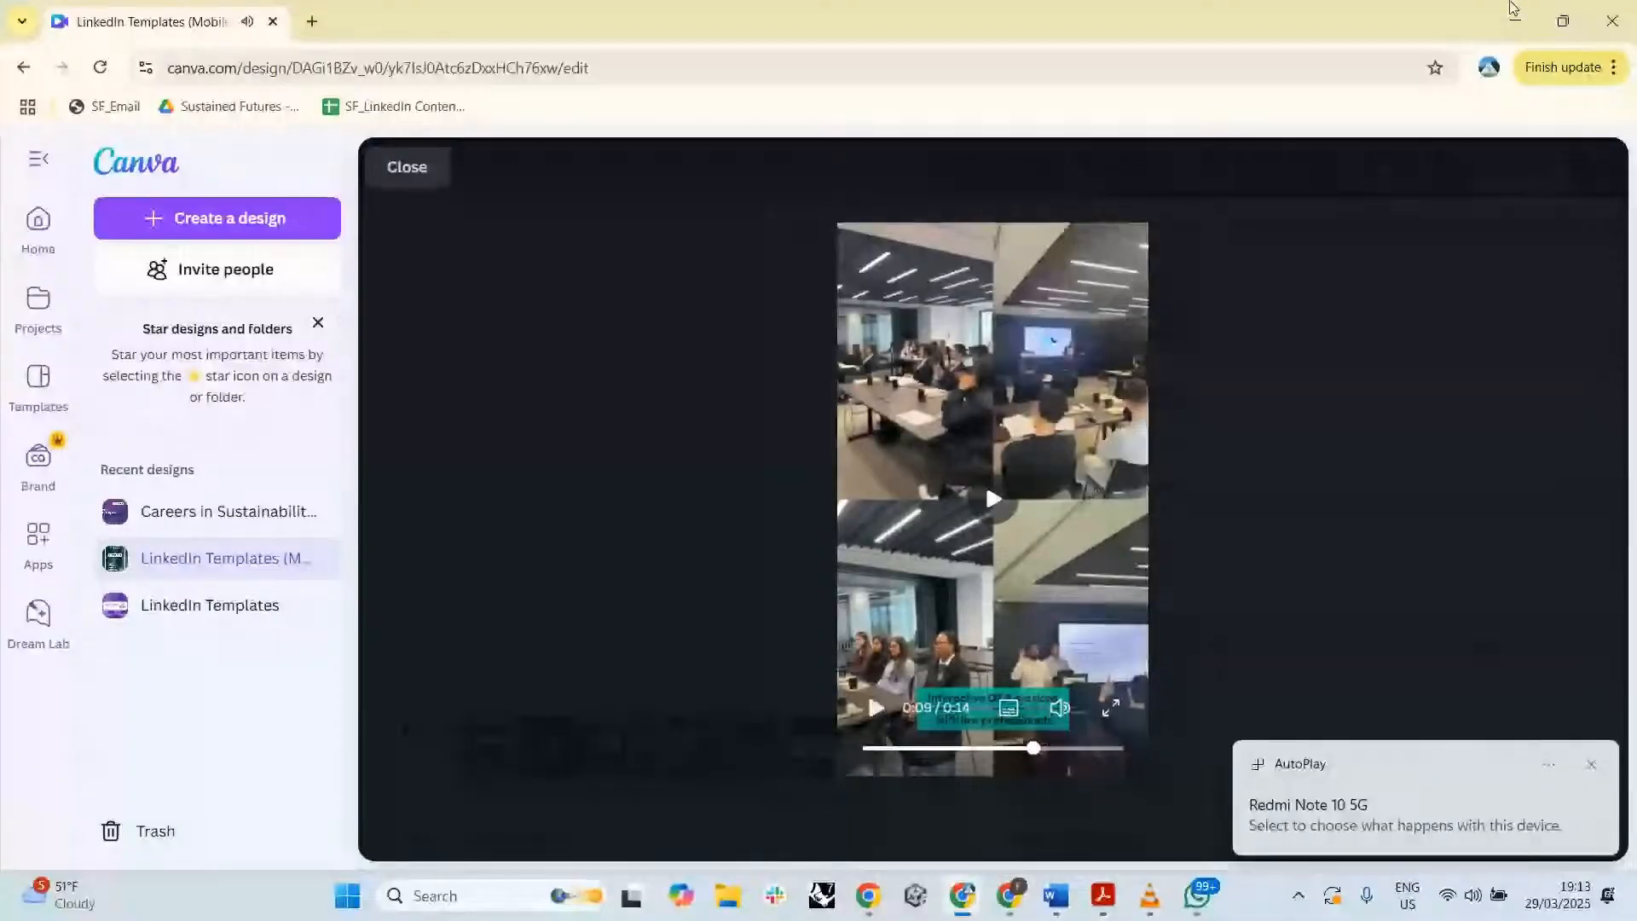
click(1515, 19)
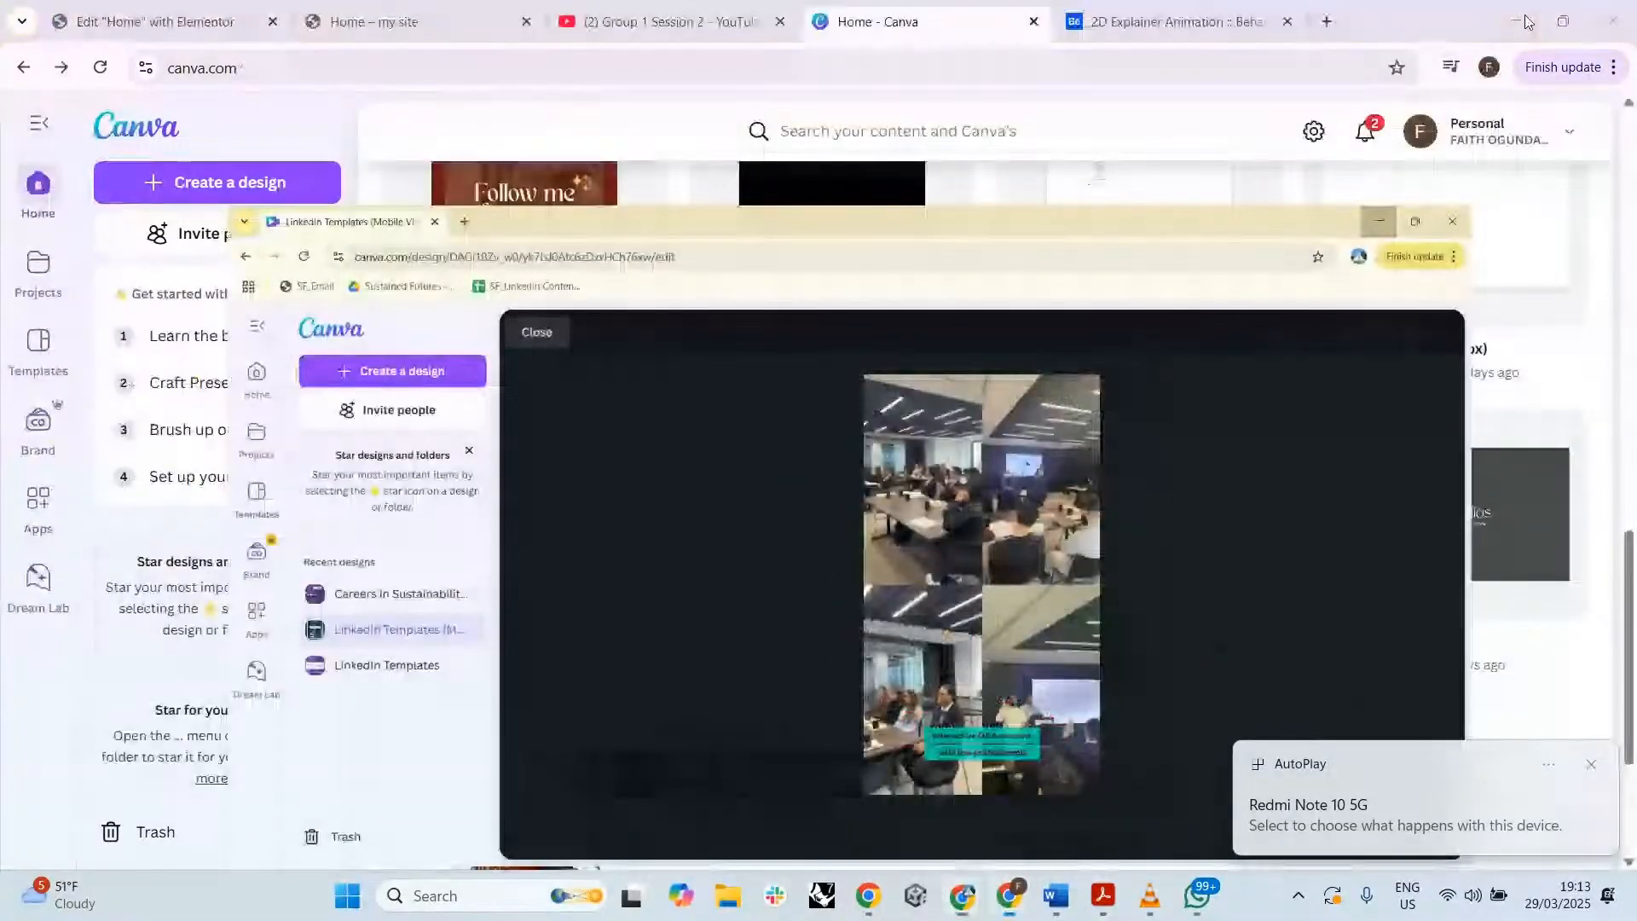
- Return to the start of the recent designs and switch to the 2D Explainer Animation project on Behance
scroll(855, 559, up, 5)
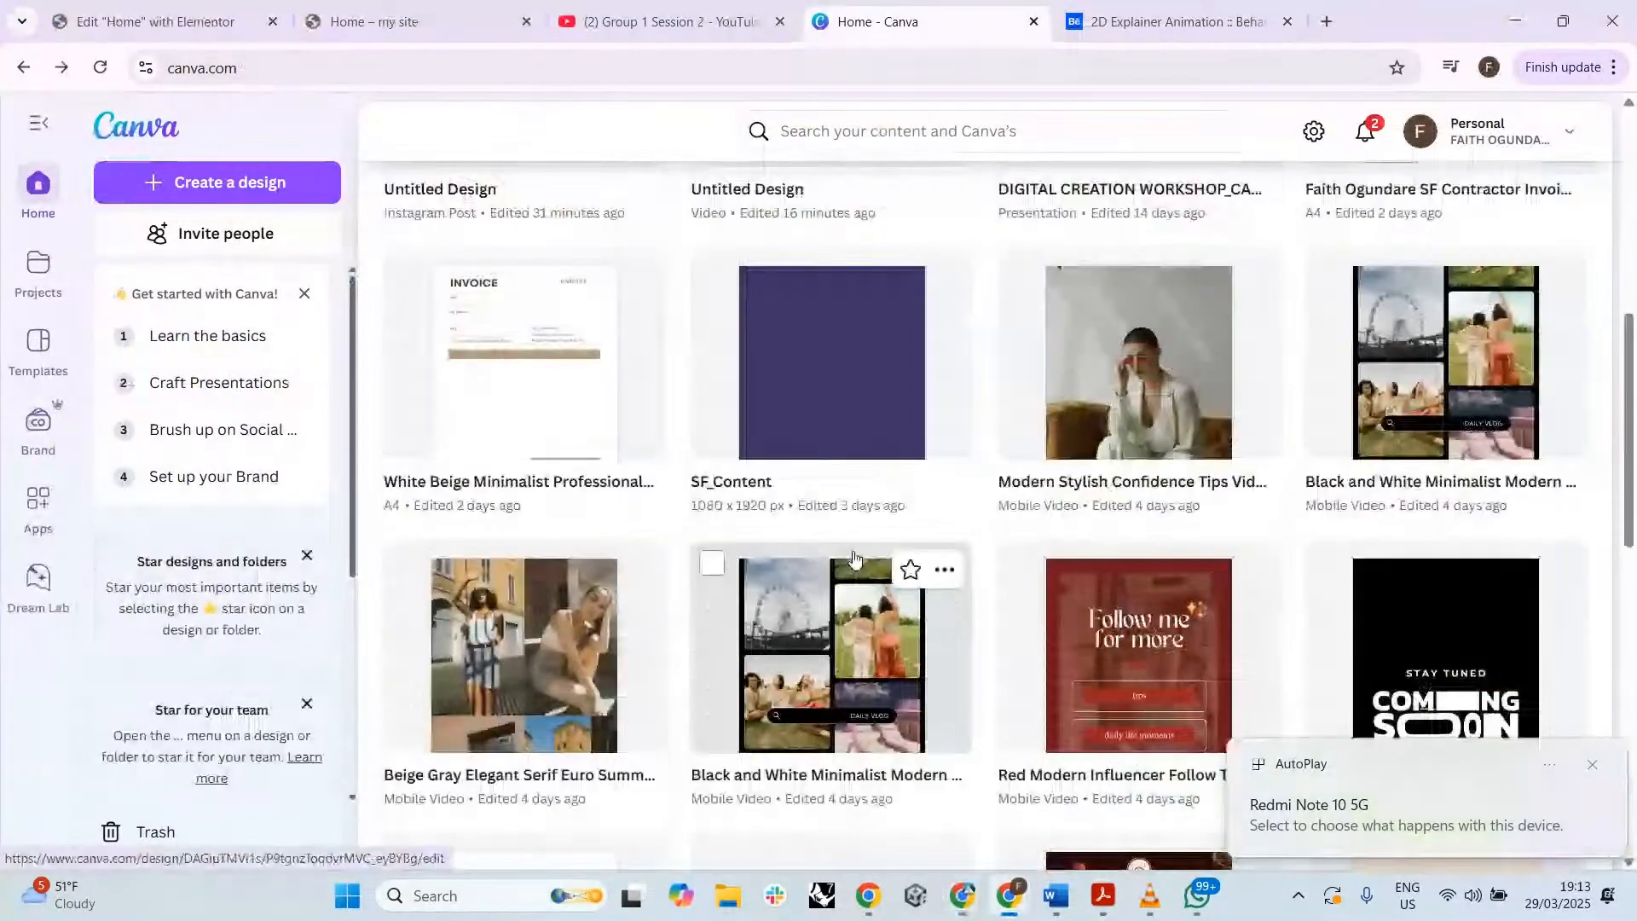
scroll(855, 559, up, 8)
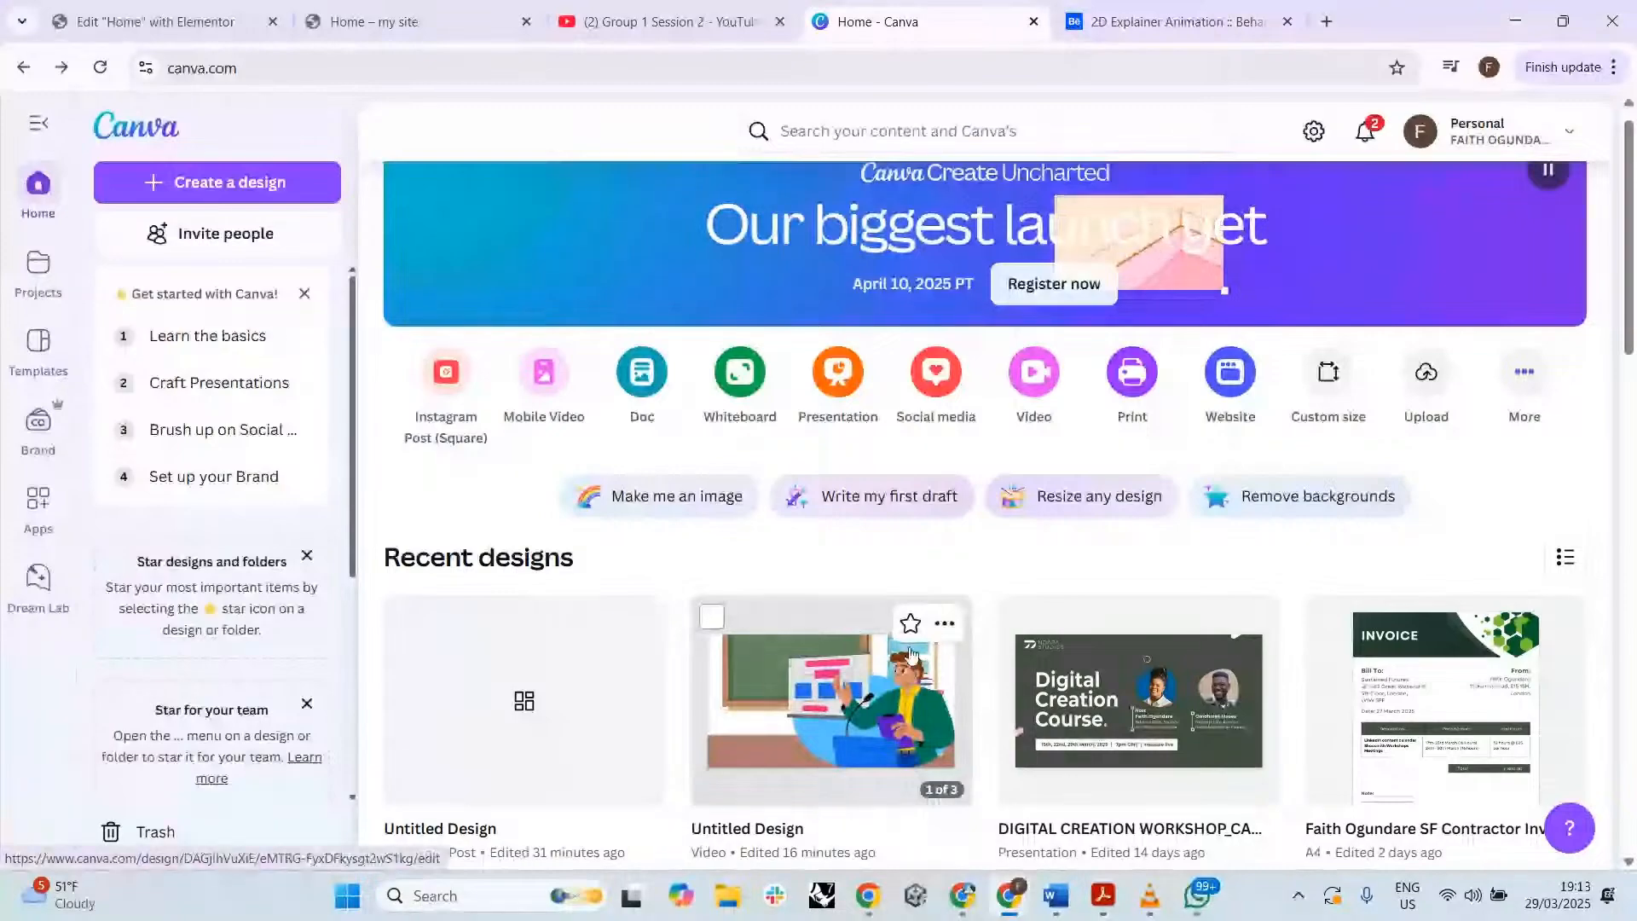
click(1200, 7)
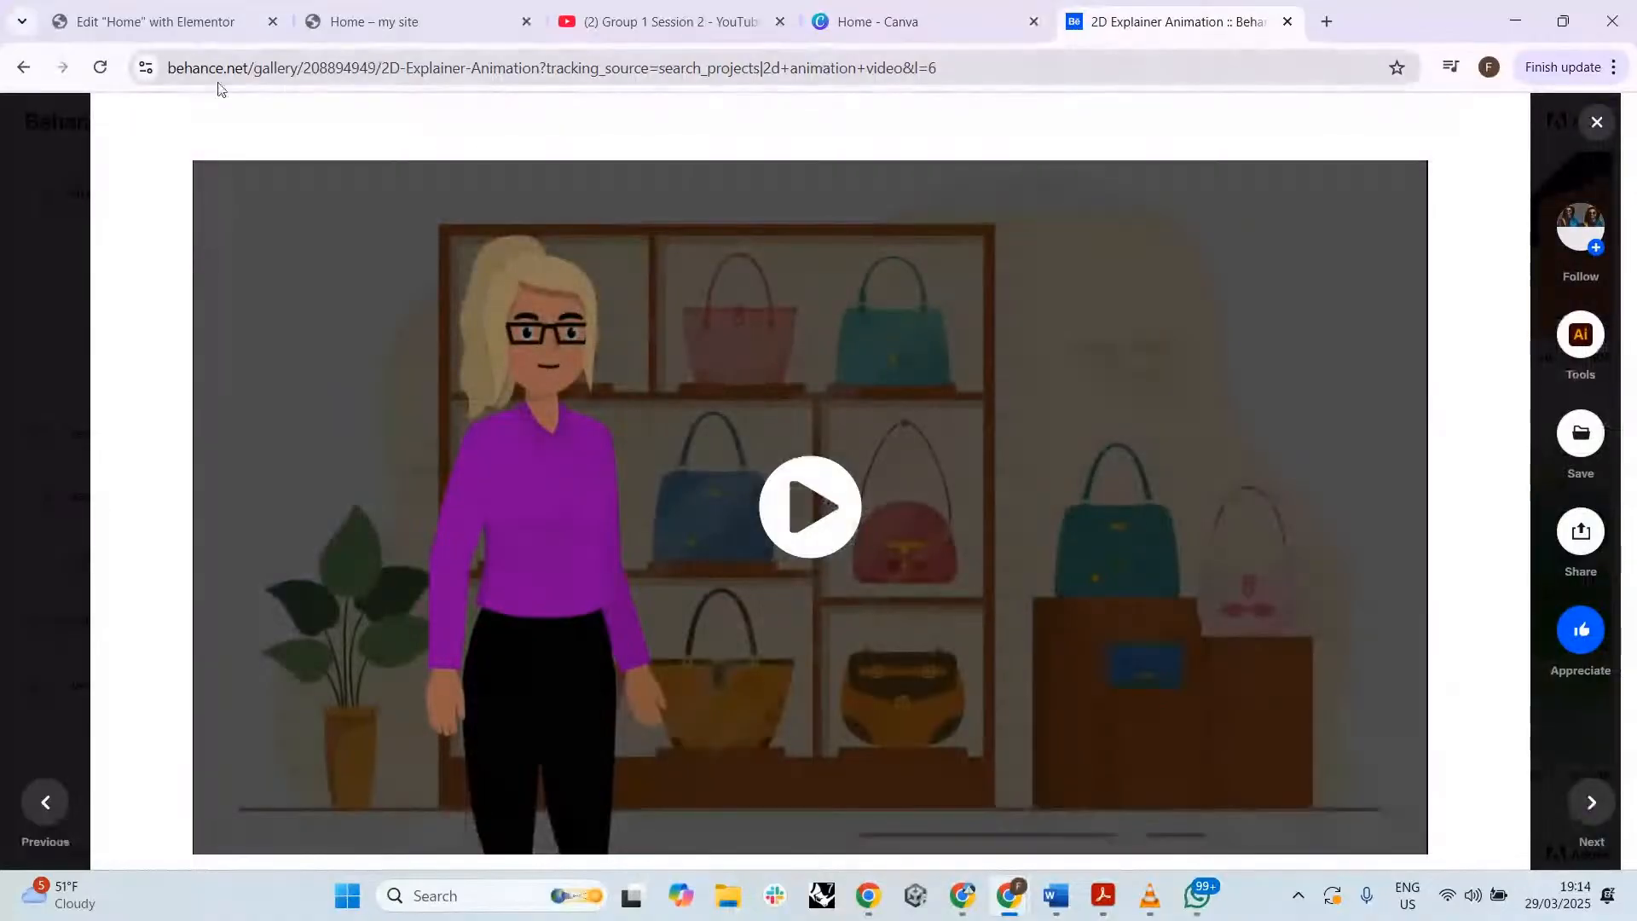
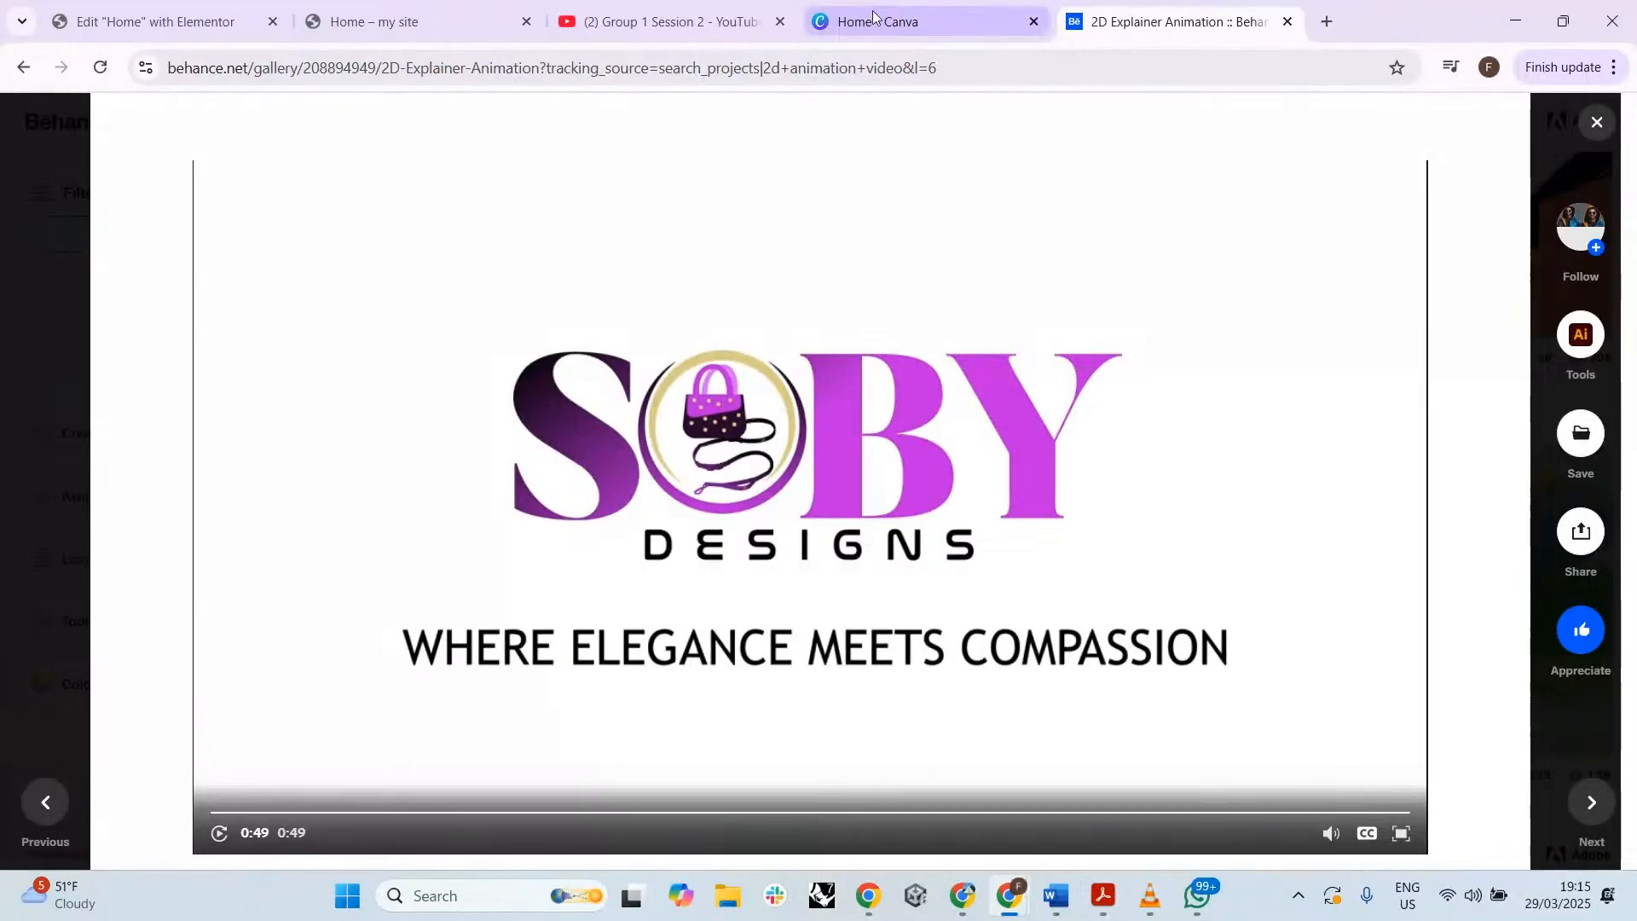
- Switch back to the Canva home page and review the recent designs and the design type options
mouse_move(878, 13)
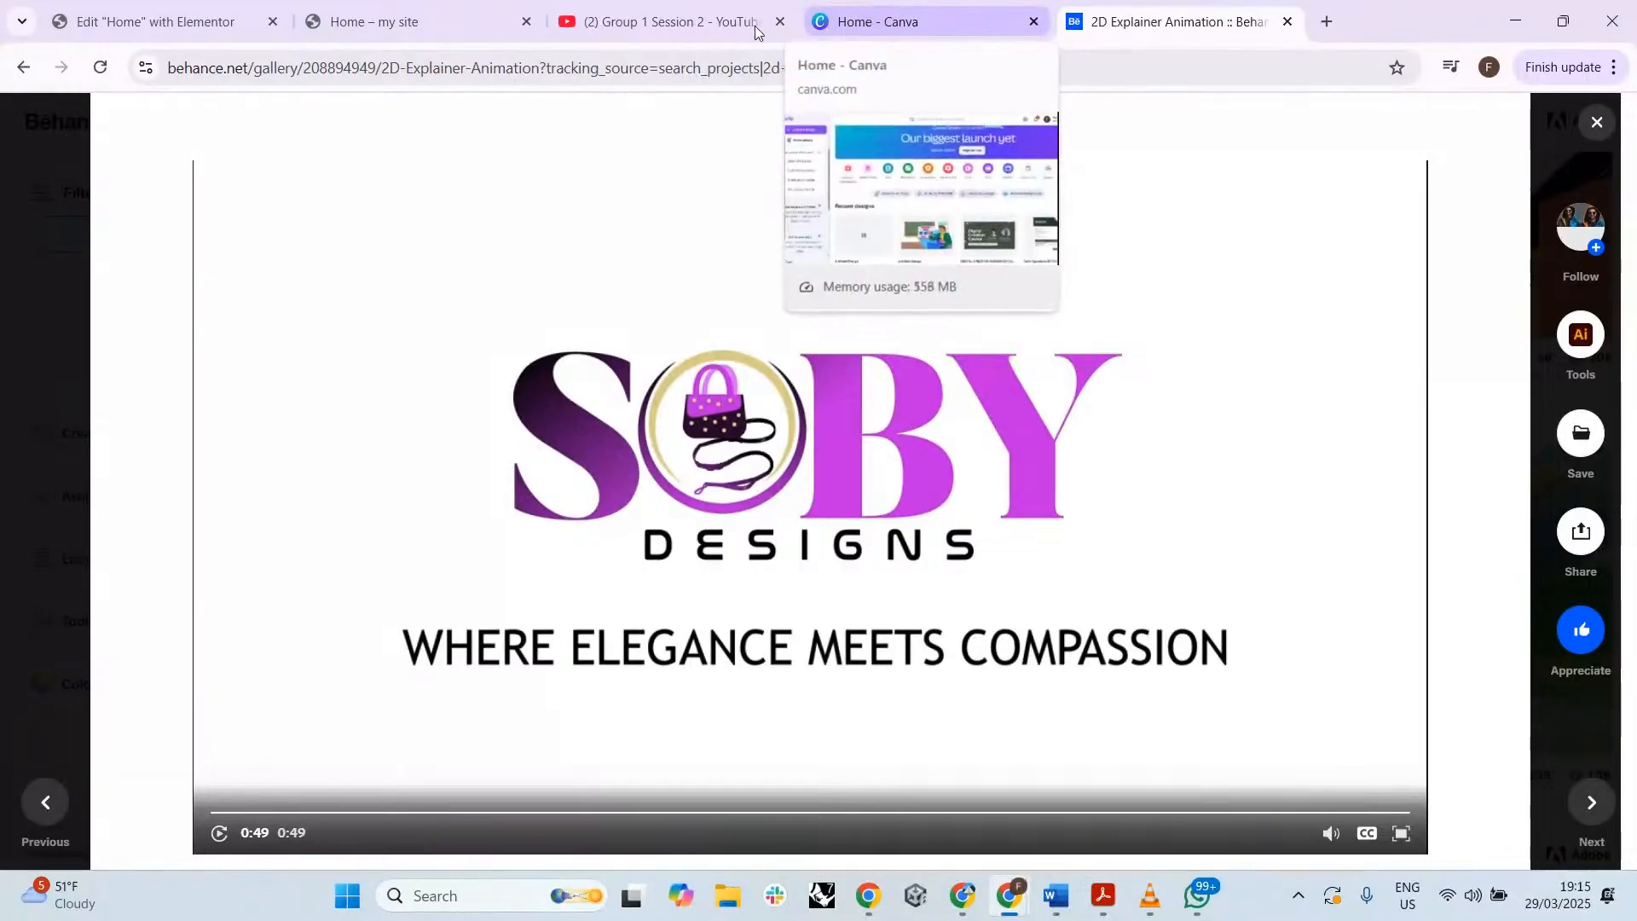
click(889, 17)
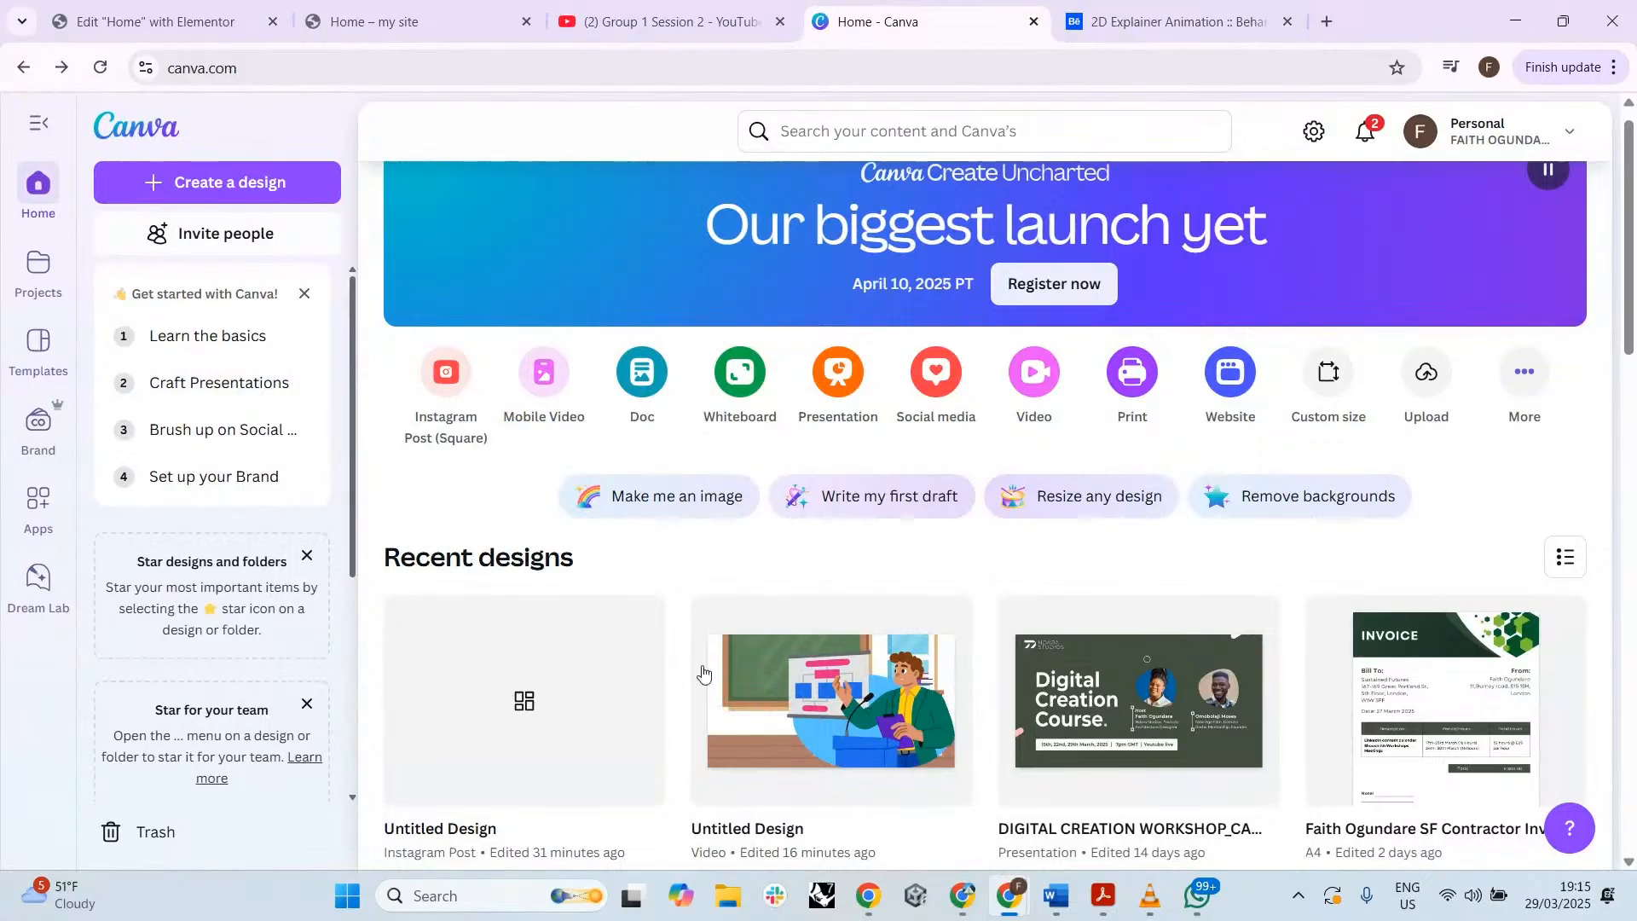
scroll(716, 712, down, 3)
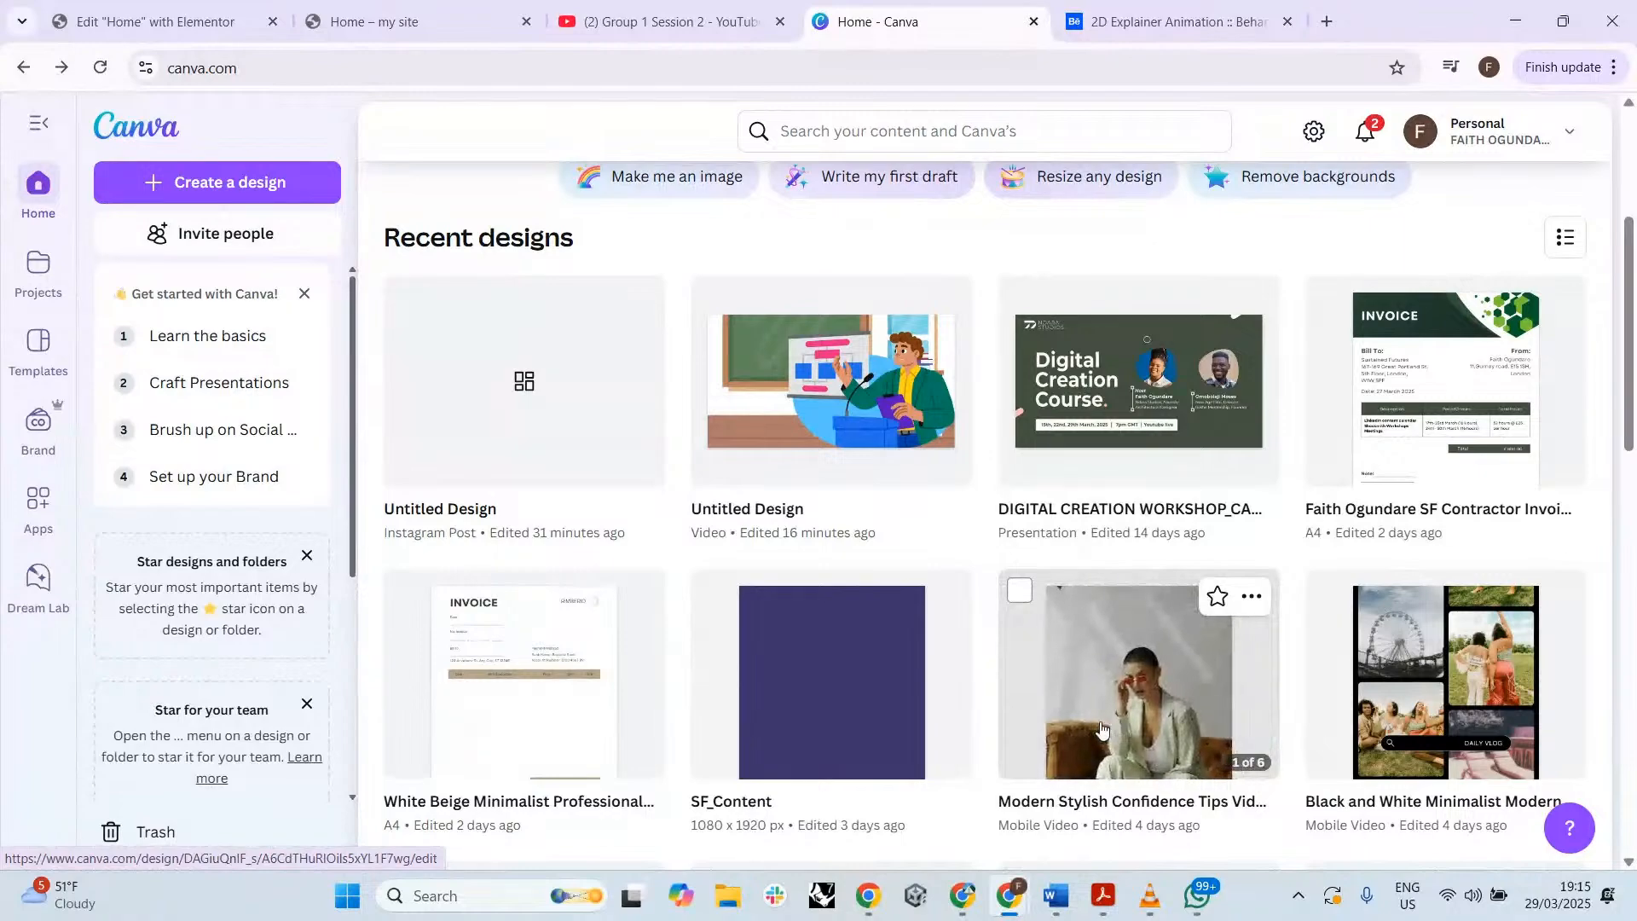
scroll(1108, 730, up, 1)
scroll(1097, 731, up, 3)
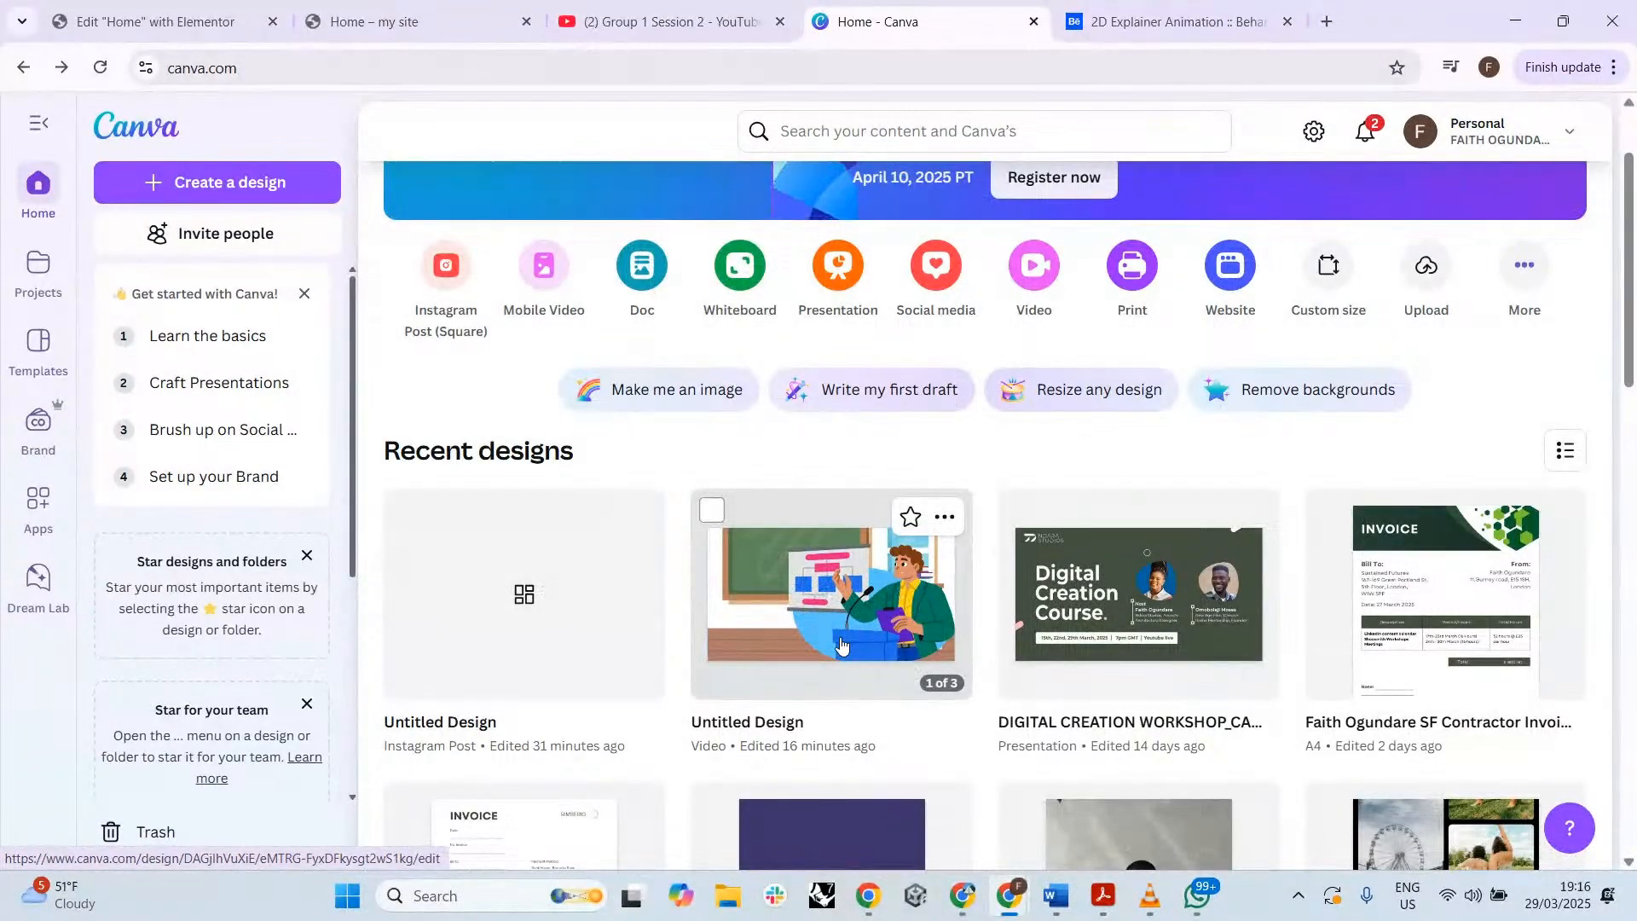
scroll(1352, 316, up, 2)
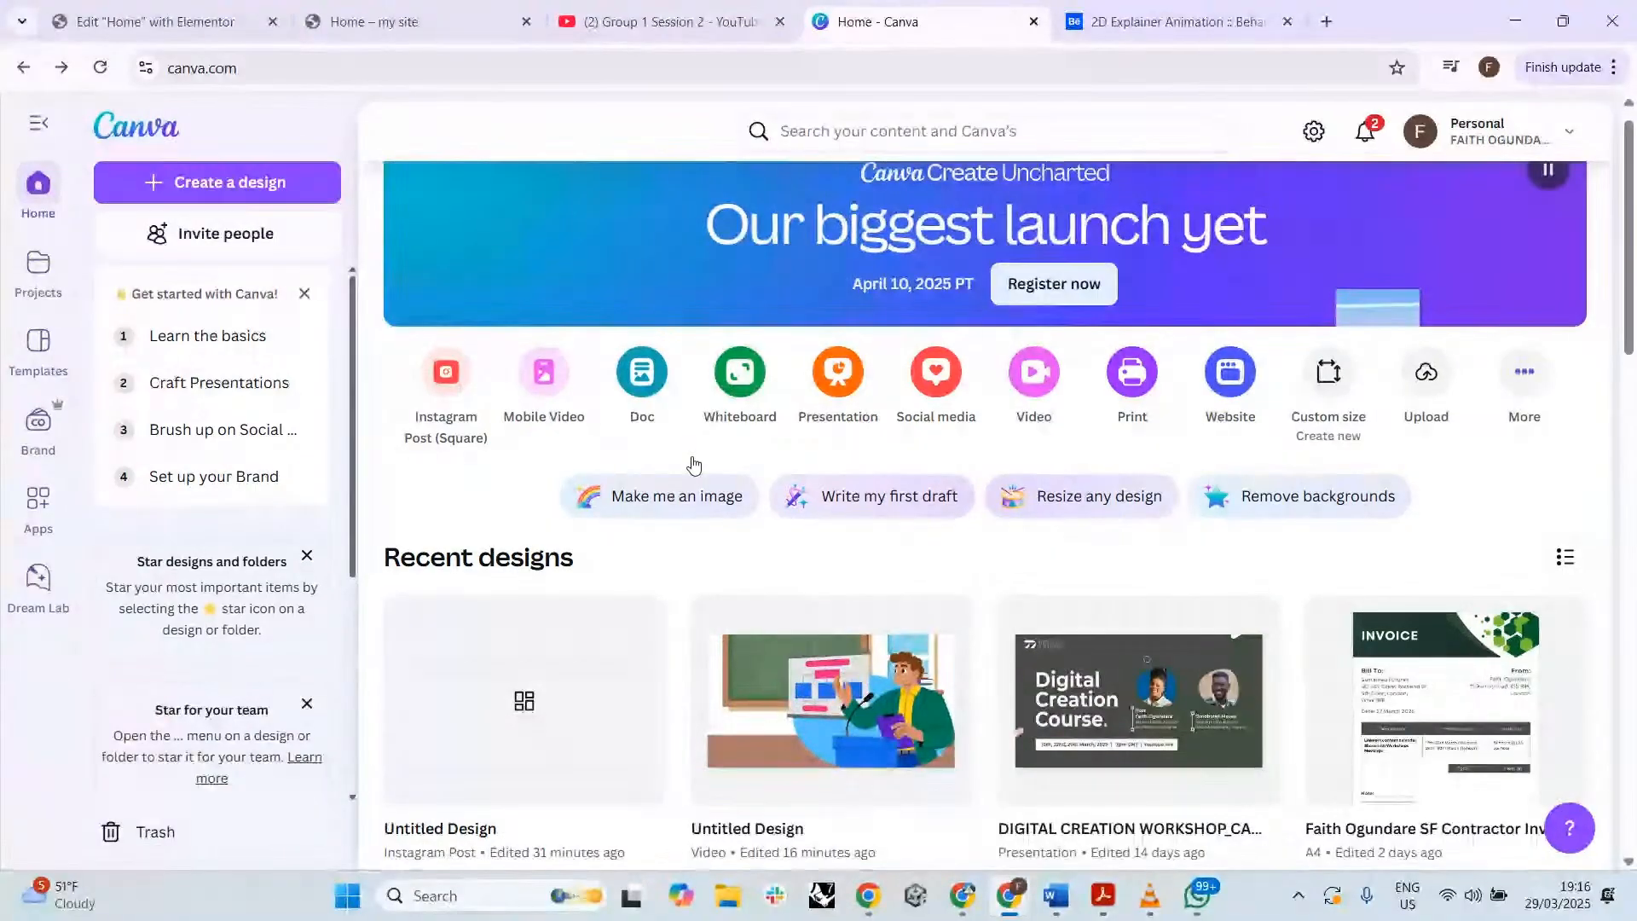
- Show the video formats offered for creating a new design
scroll(866, 452, up, 1)
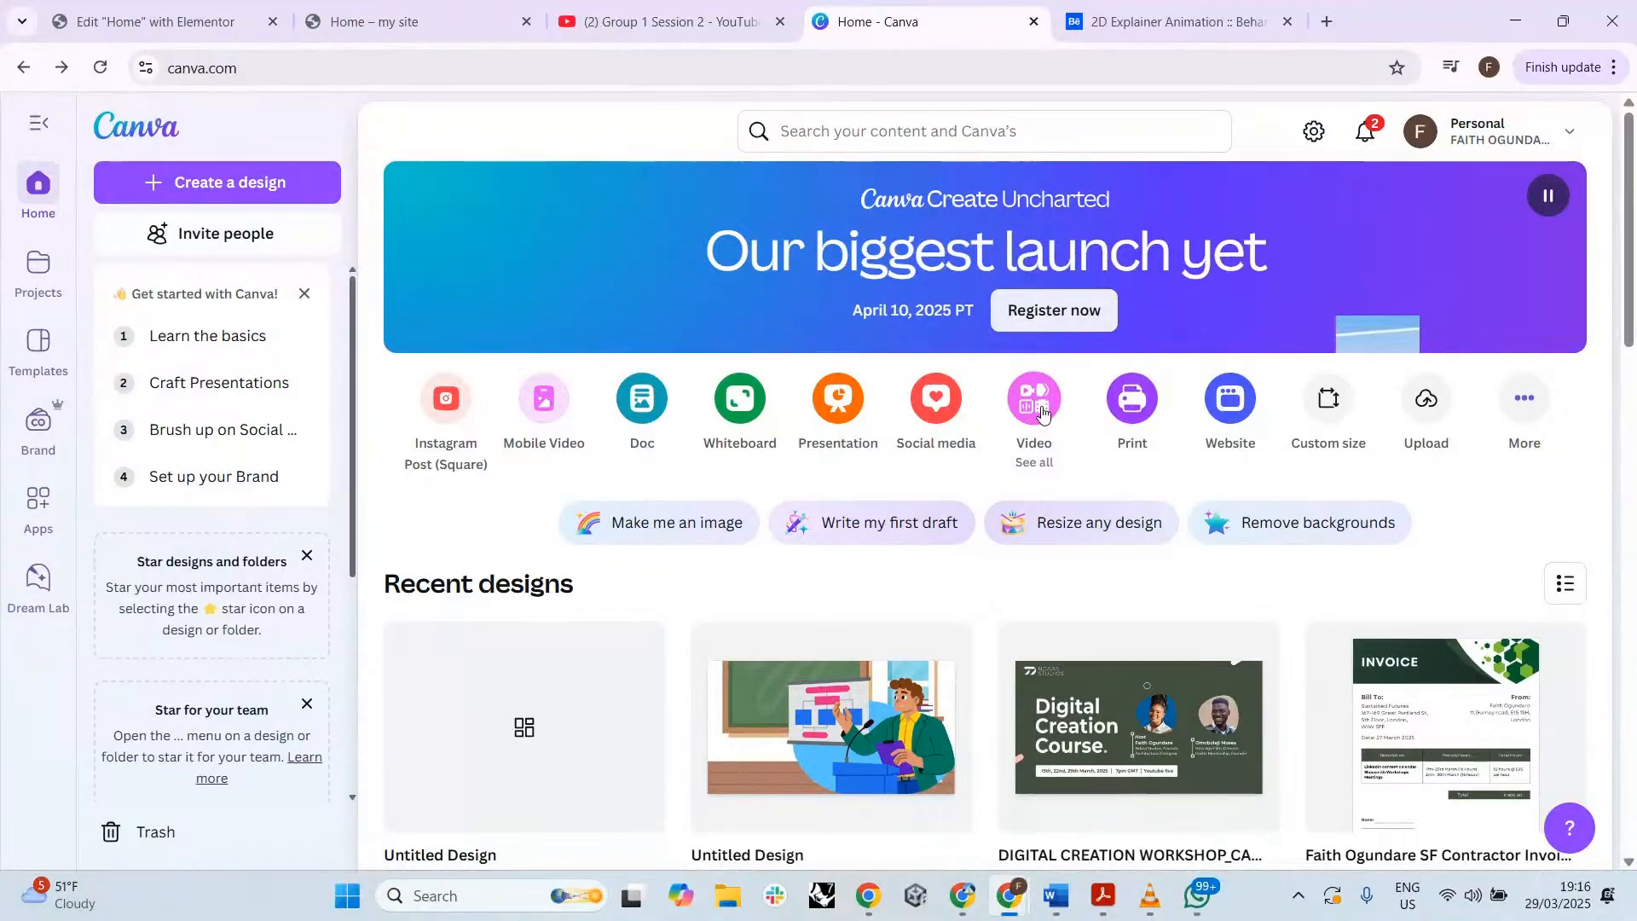
click(1034, 399)
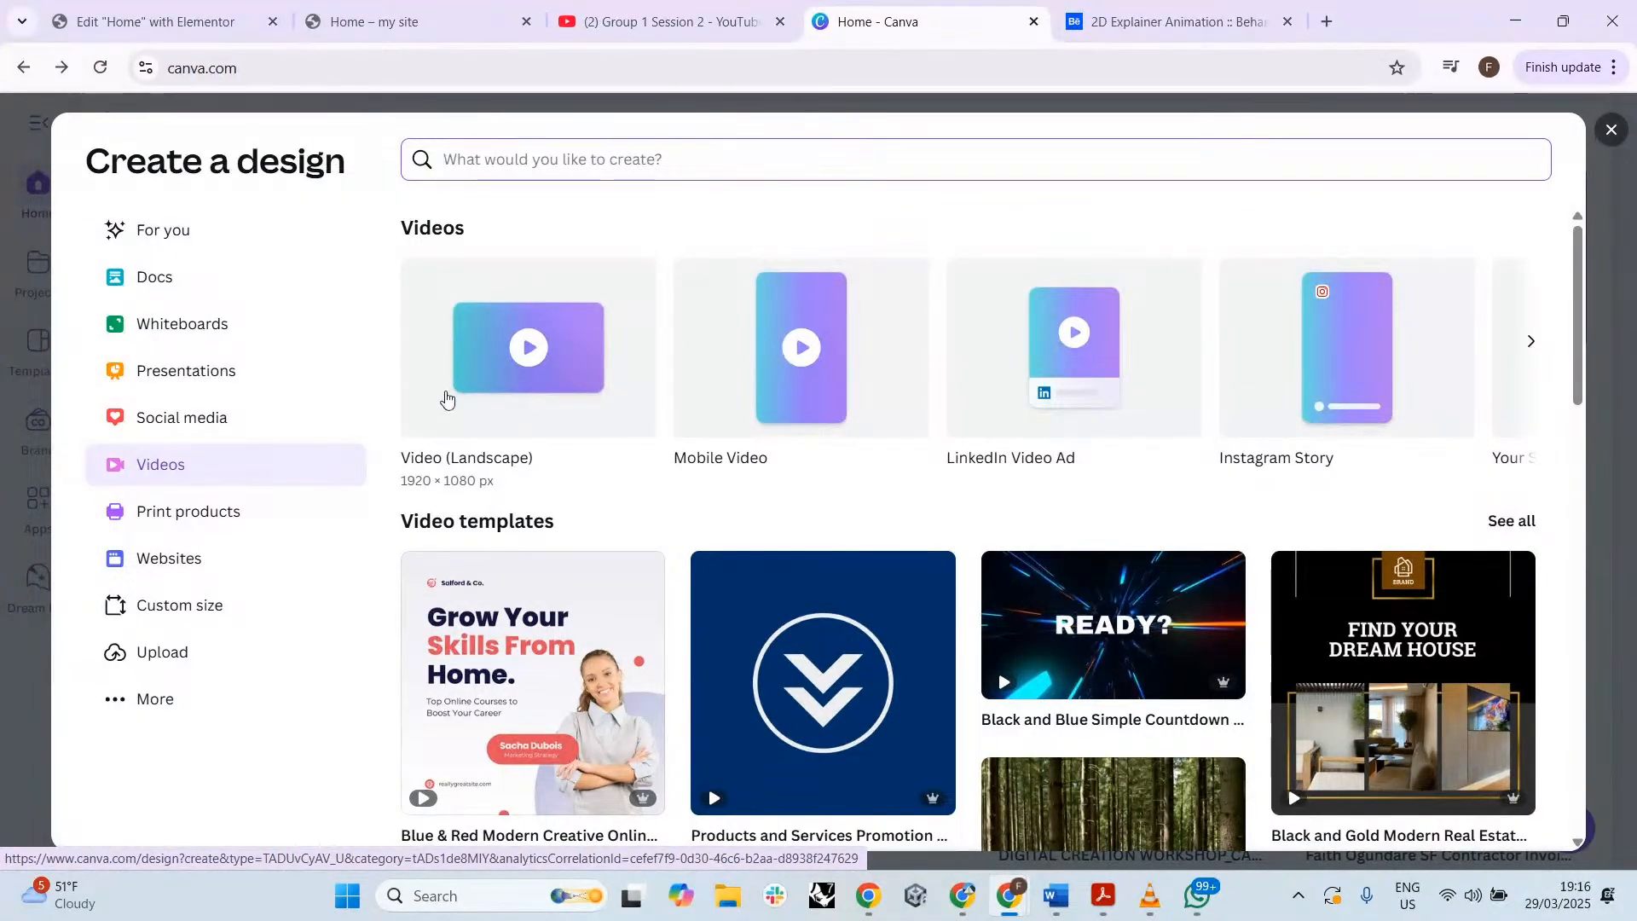
- Switch to the evmux live stream studio window and start sharing the screen again
mouse_move(919, 865)
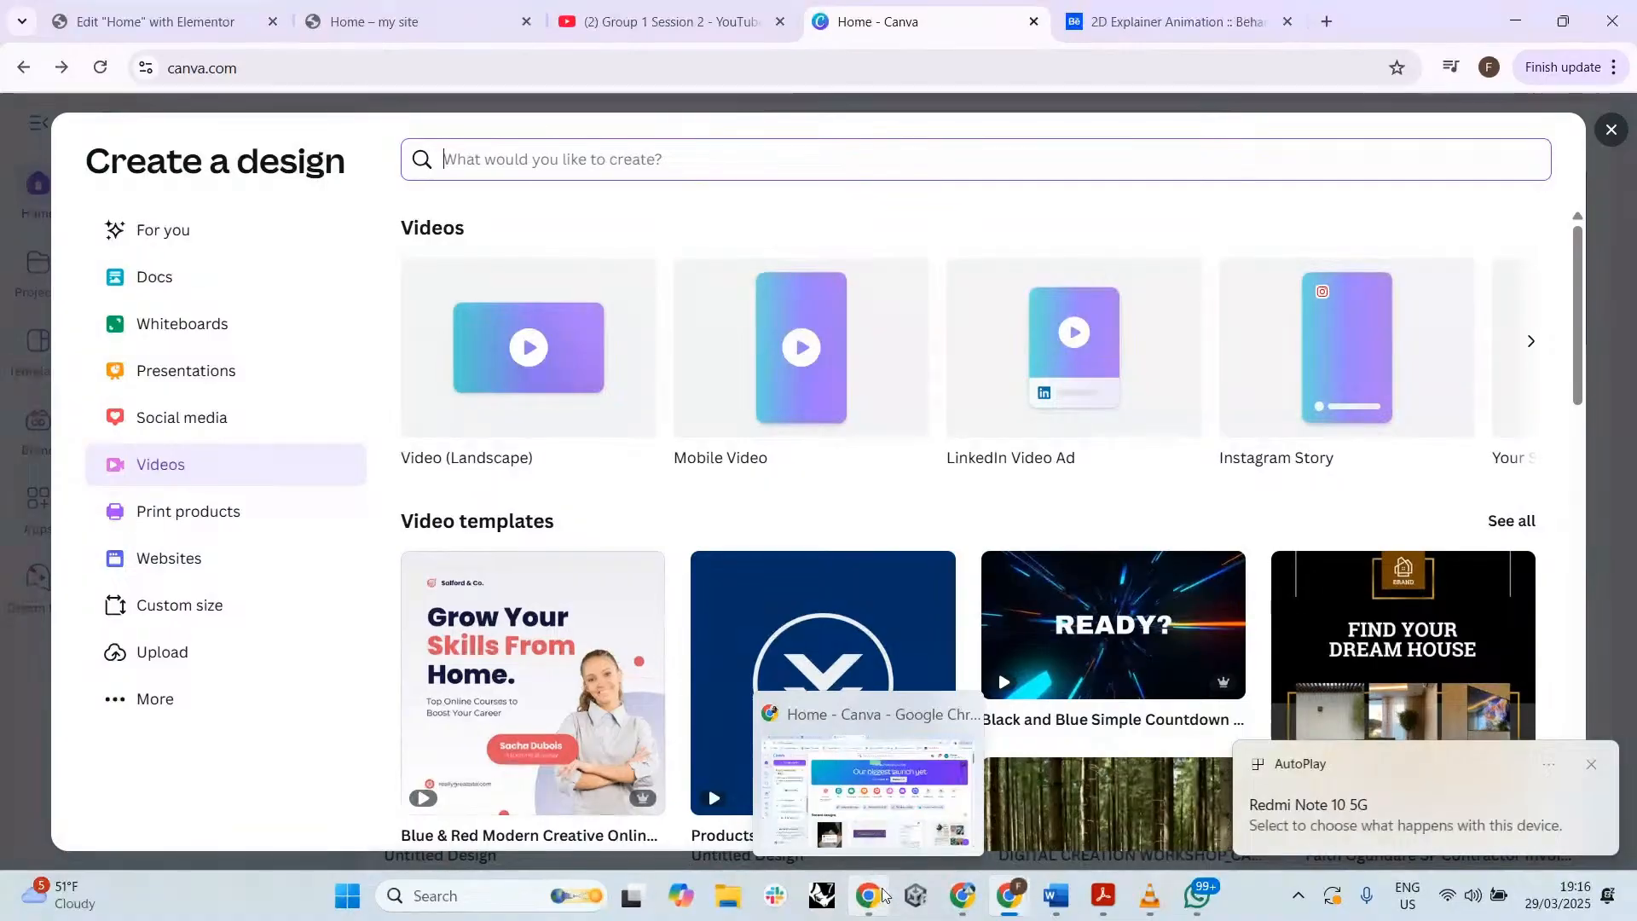
mouse_move(1009, 895)
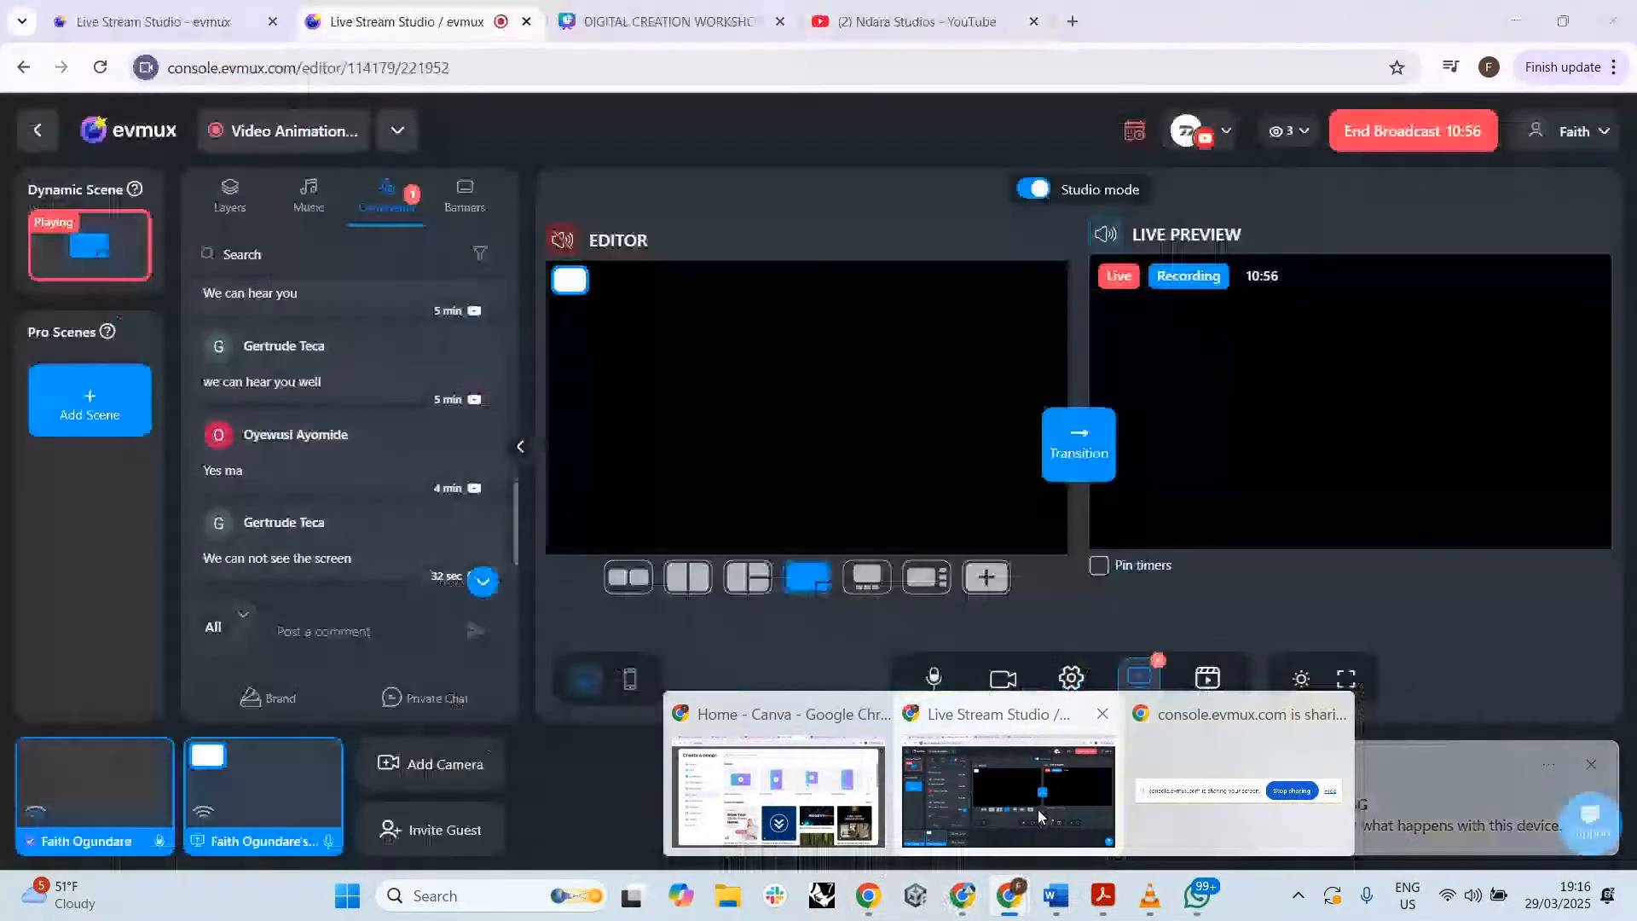
click(1036, 810)
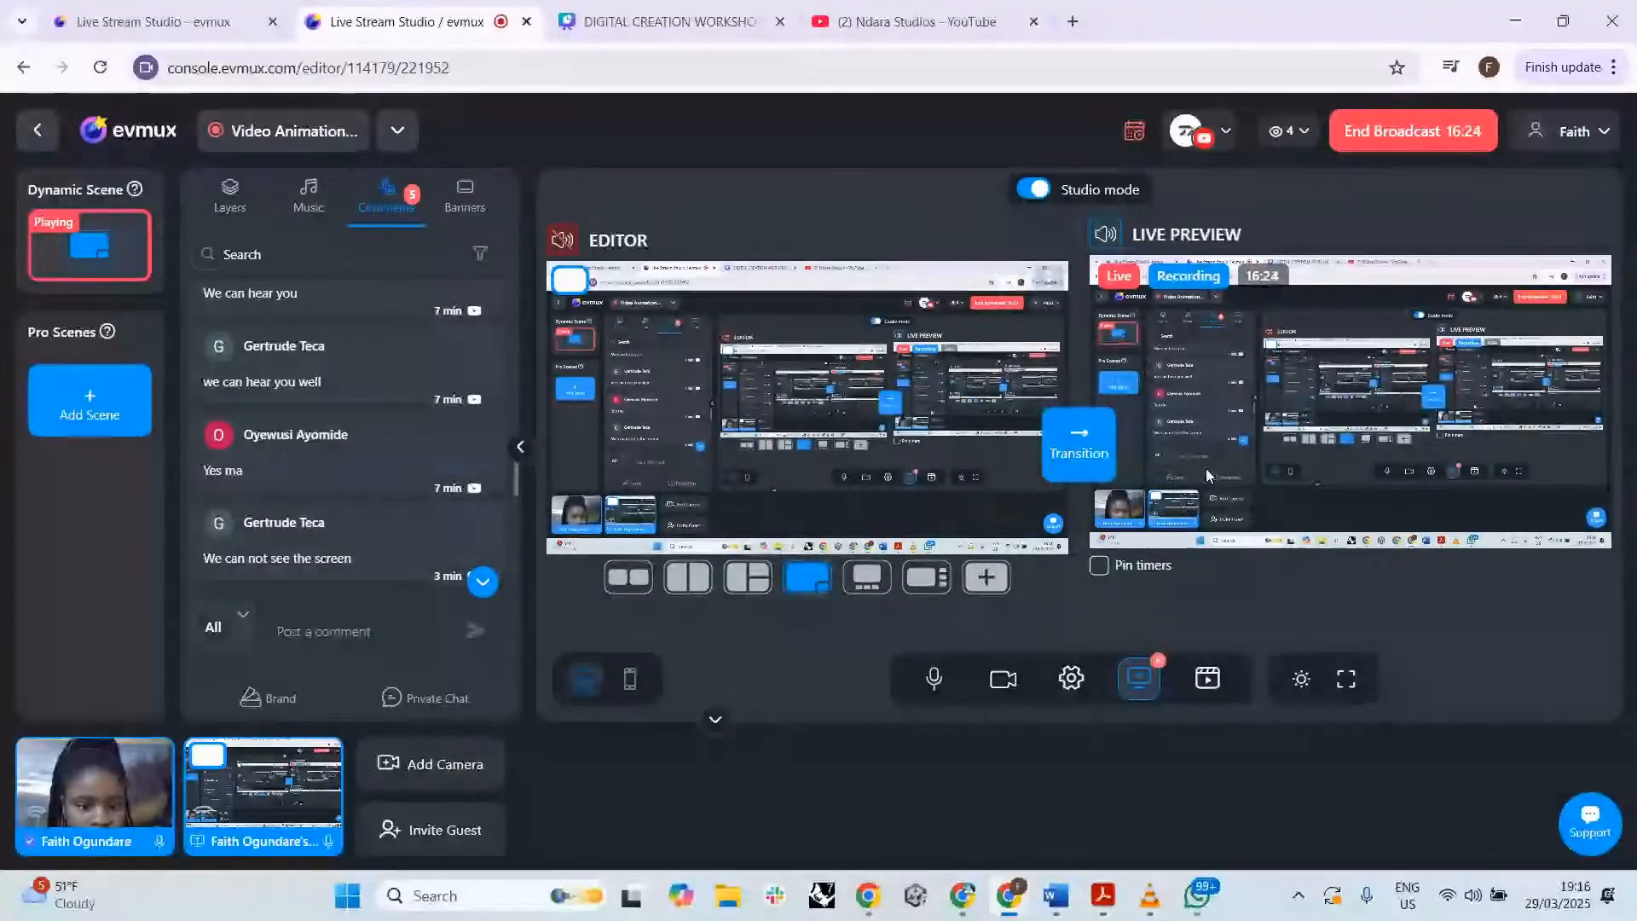
click(1140, 680)
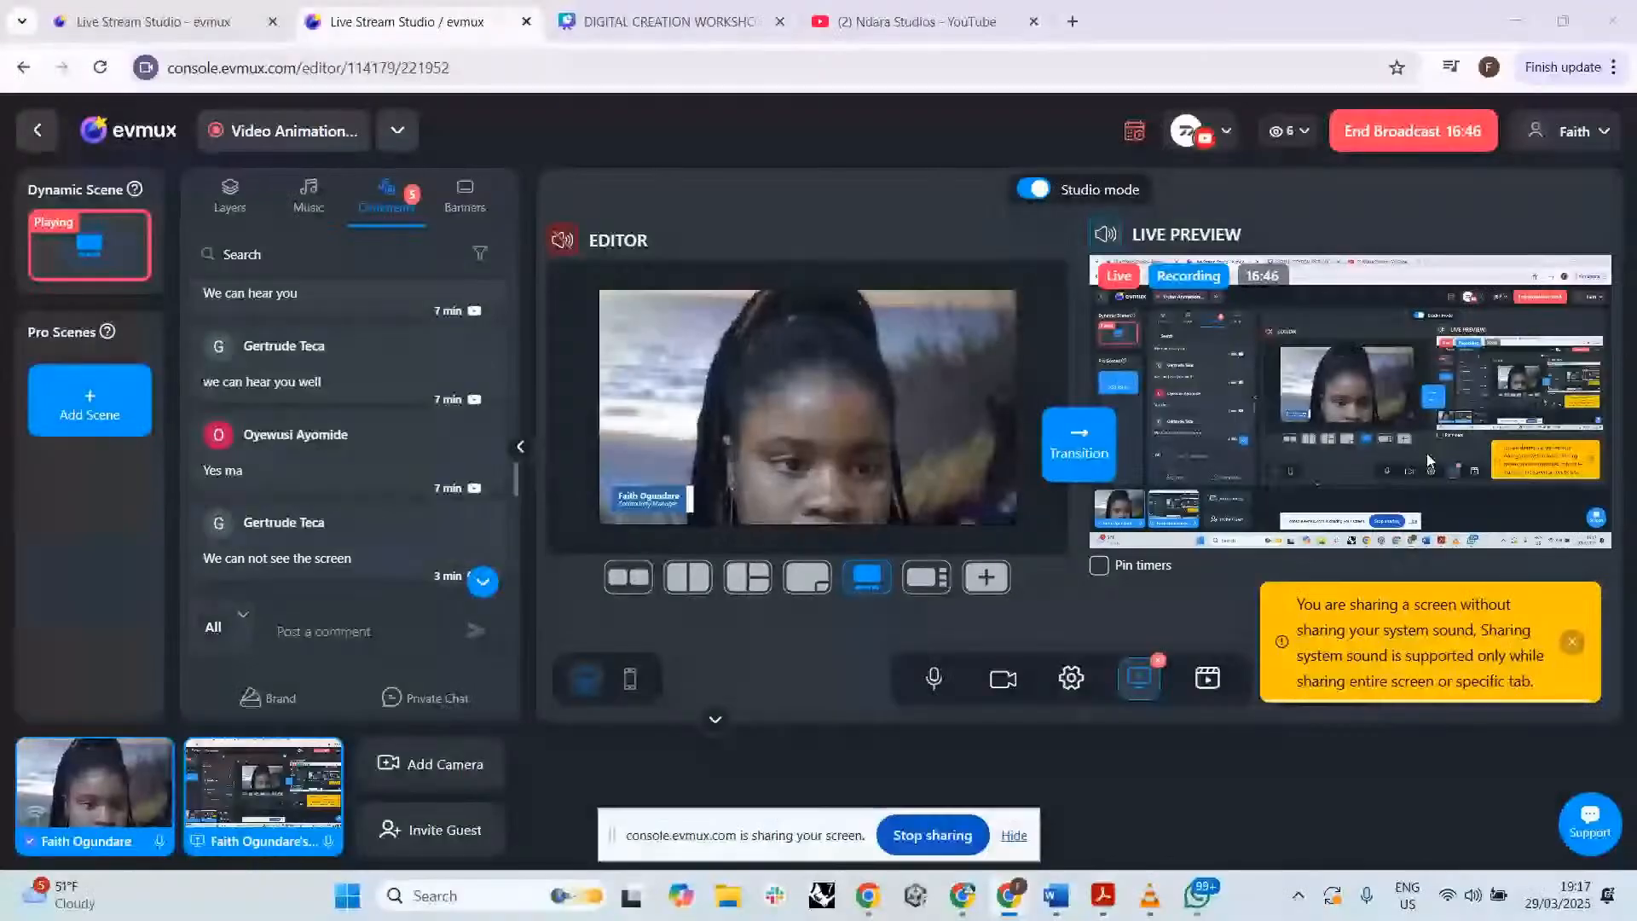
- Add the shared screen to the evmux scene beside the camera feed, transition it to live, and minimise the studio window
mouse_move(262, 822)
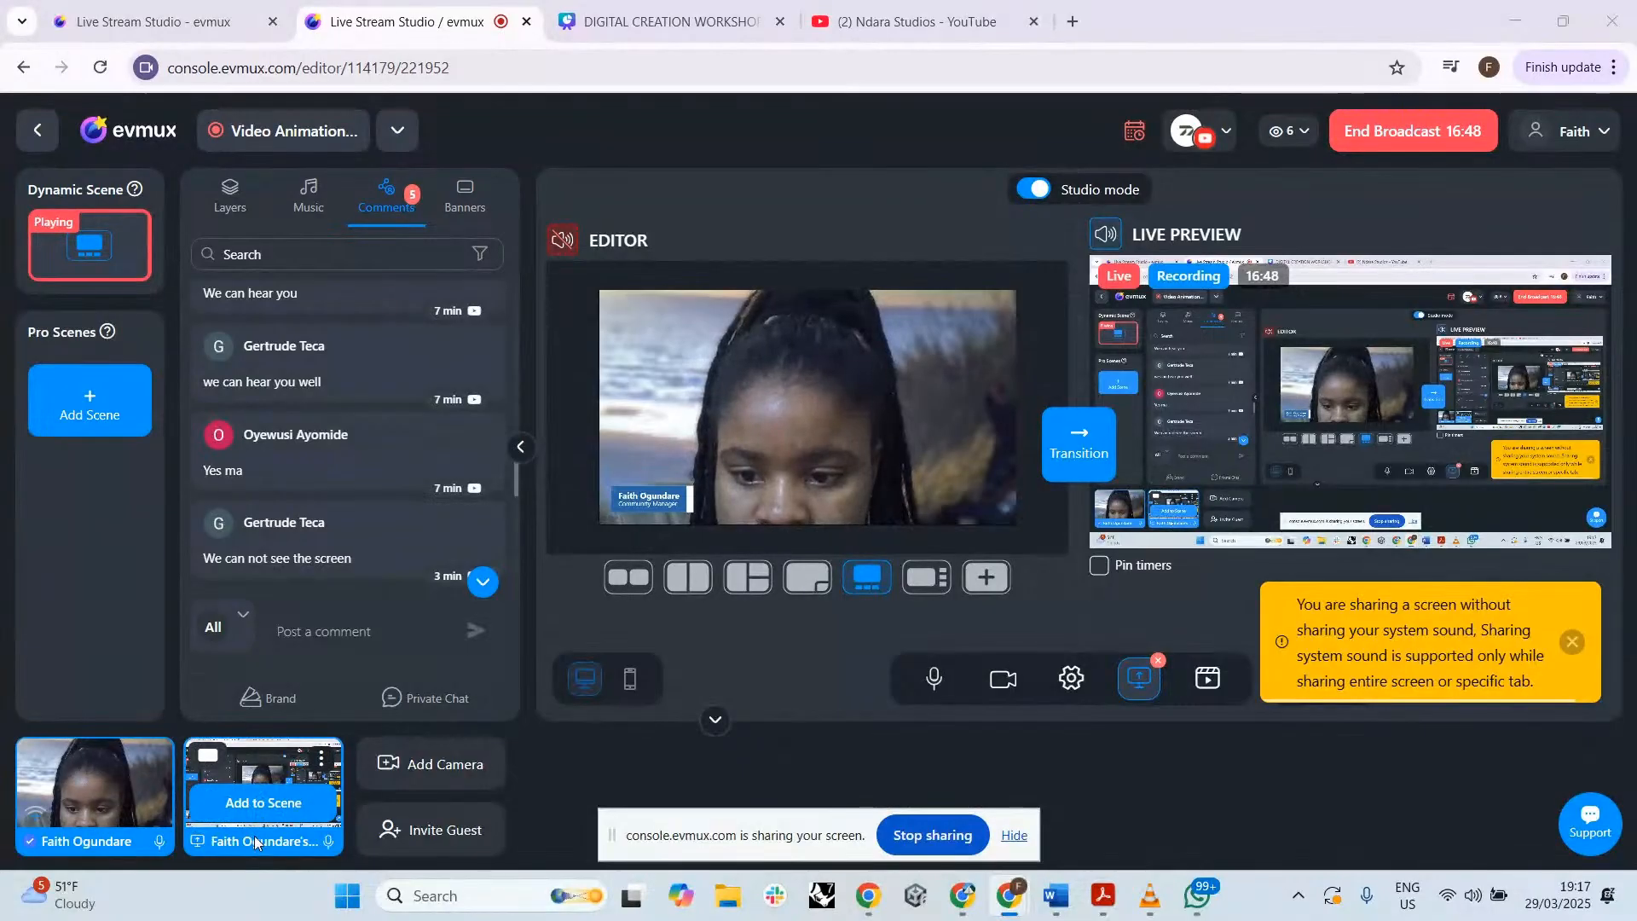
click(264, 809)
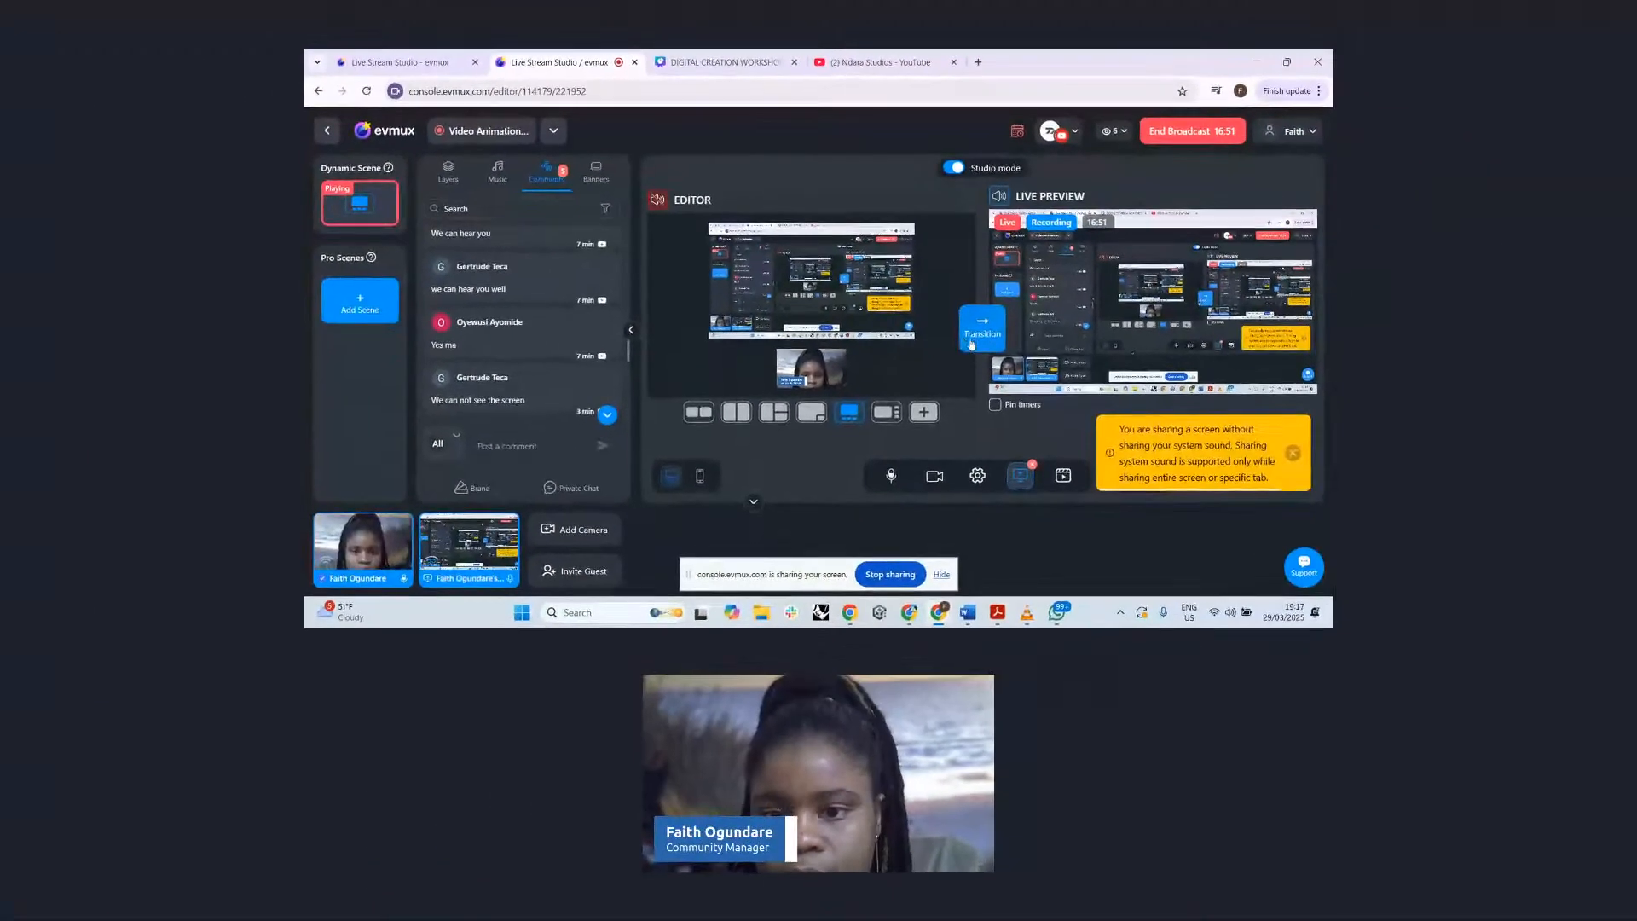
click(1076, 447)
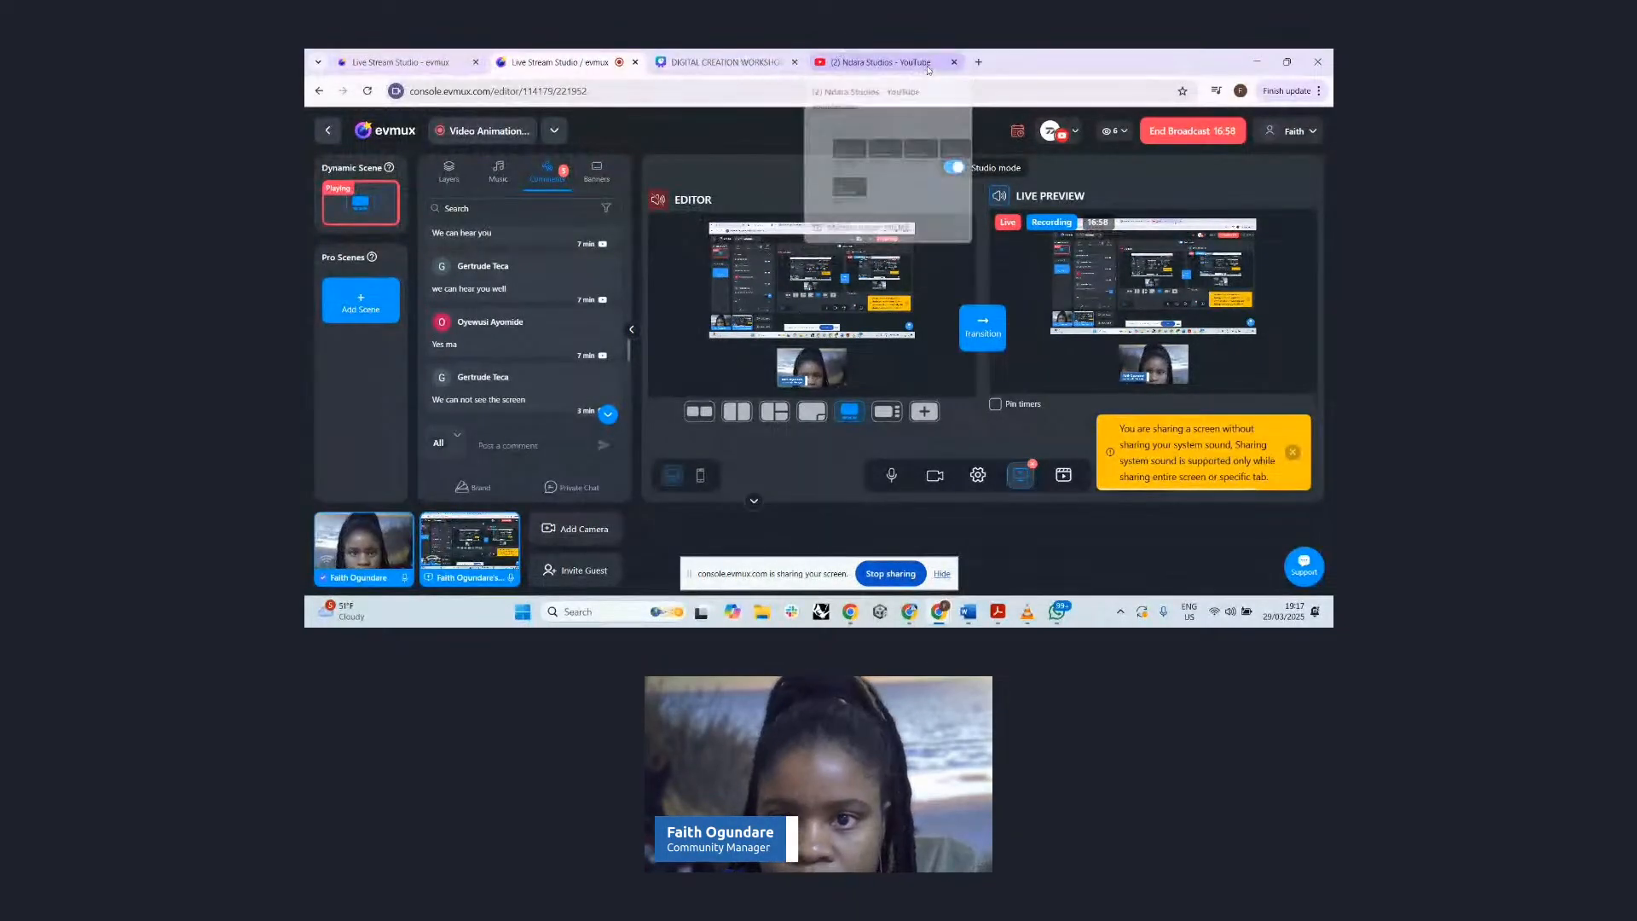
click(1256, 62)
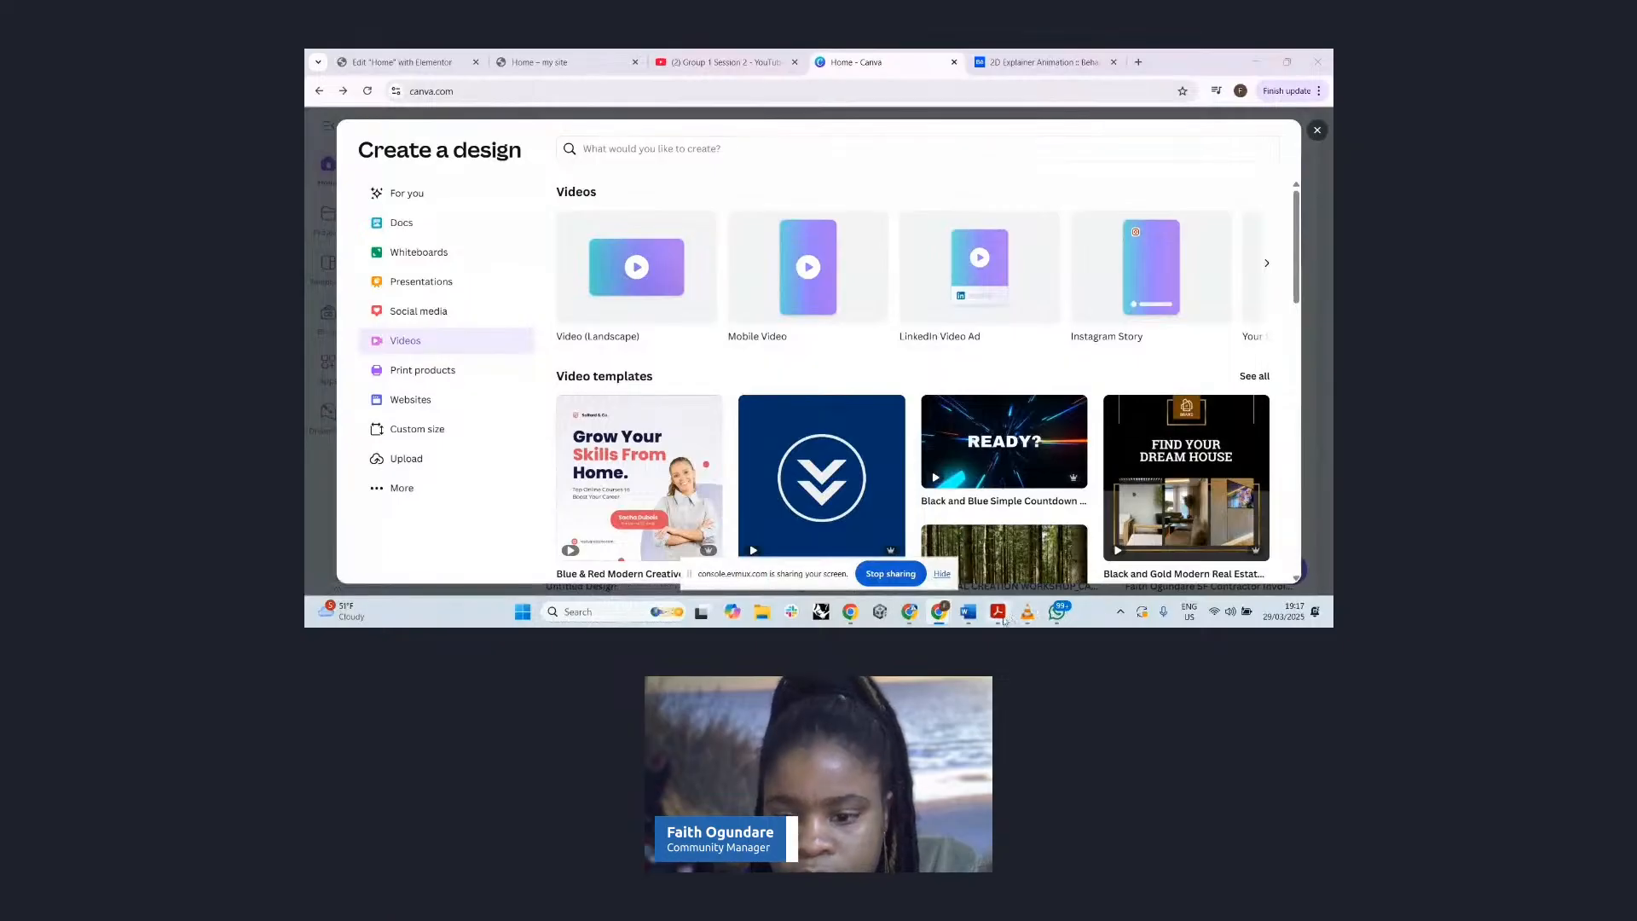
- Return to the evmux studio, apply the layout with the camera beside the shared screen, transition it to live, and minimise the window
mouse_move(939, 611)
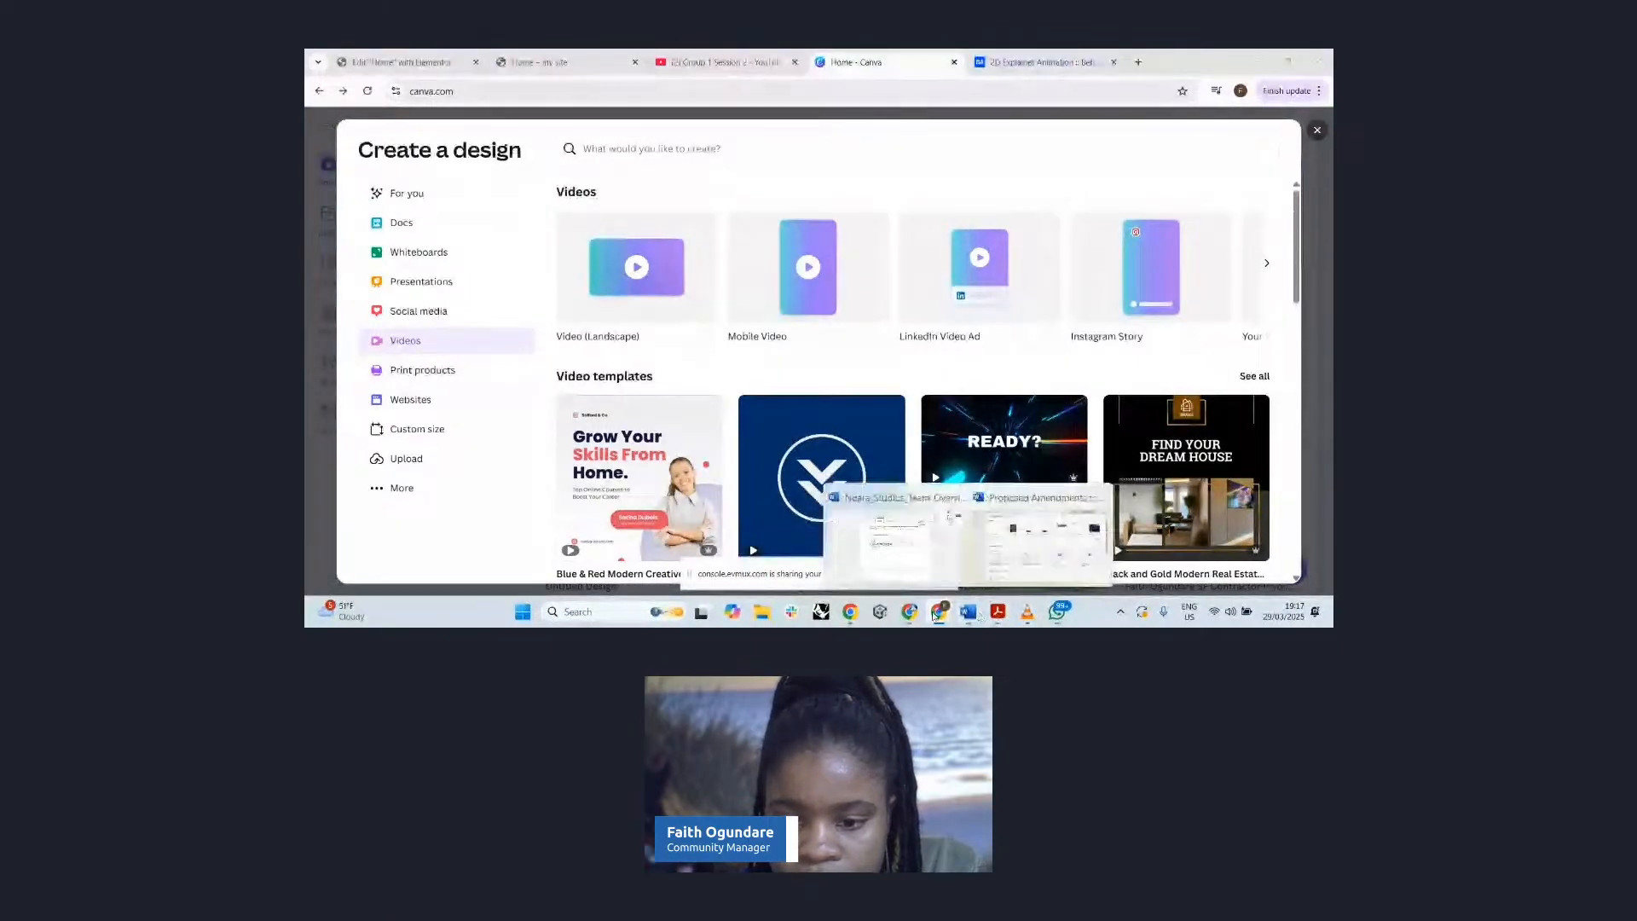
click(942, 562)
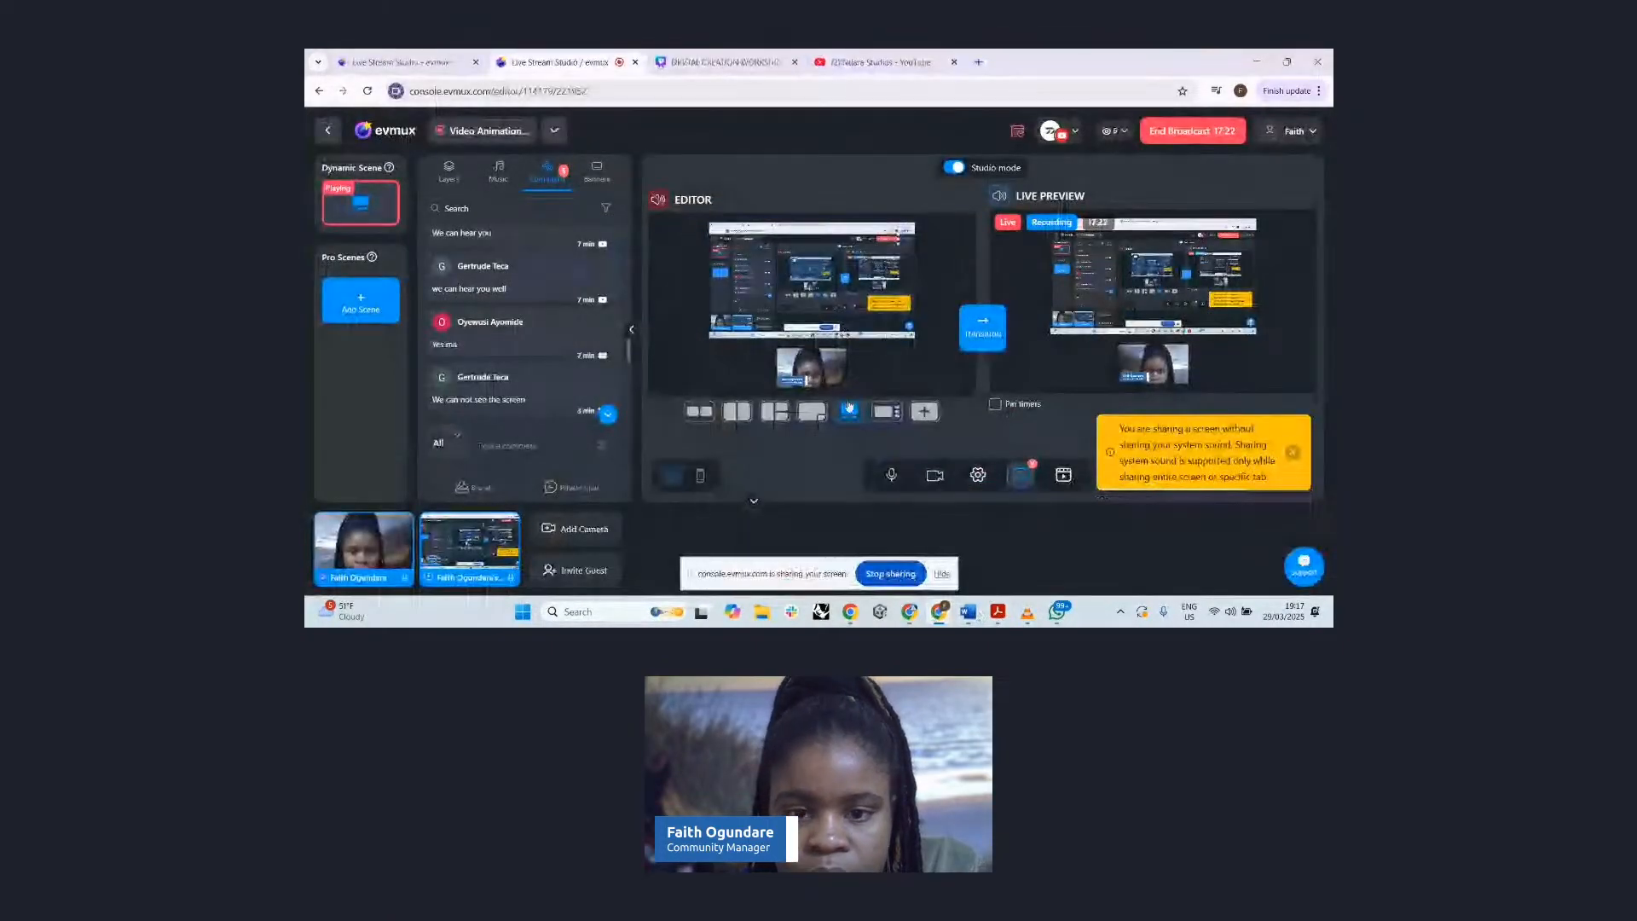
click(876, 416)
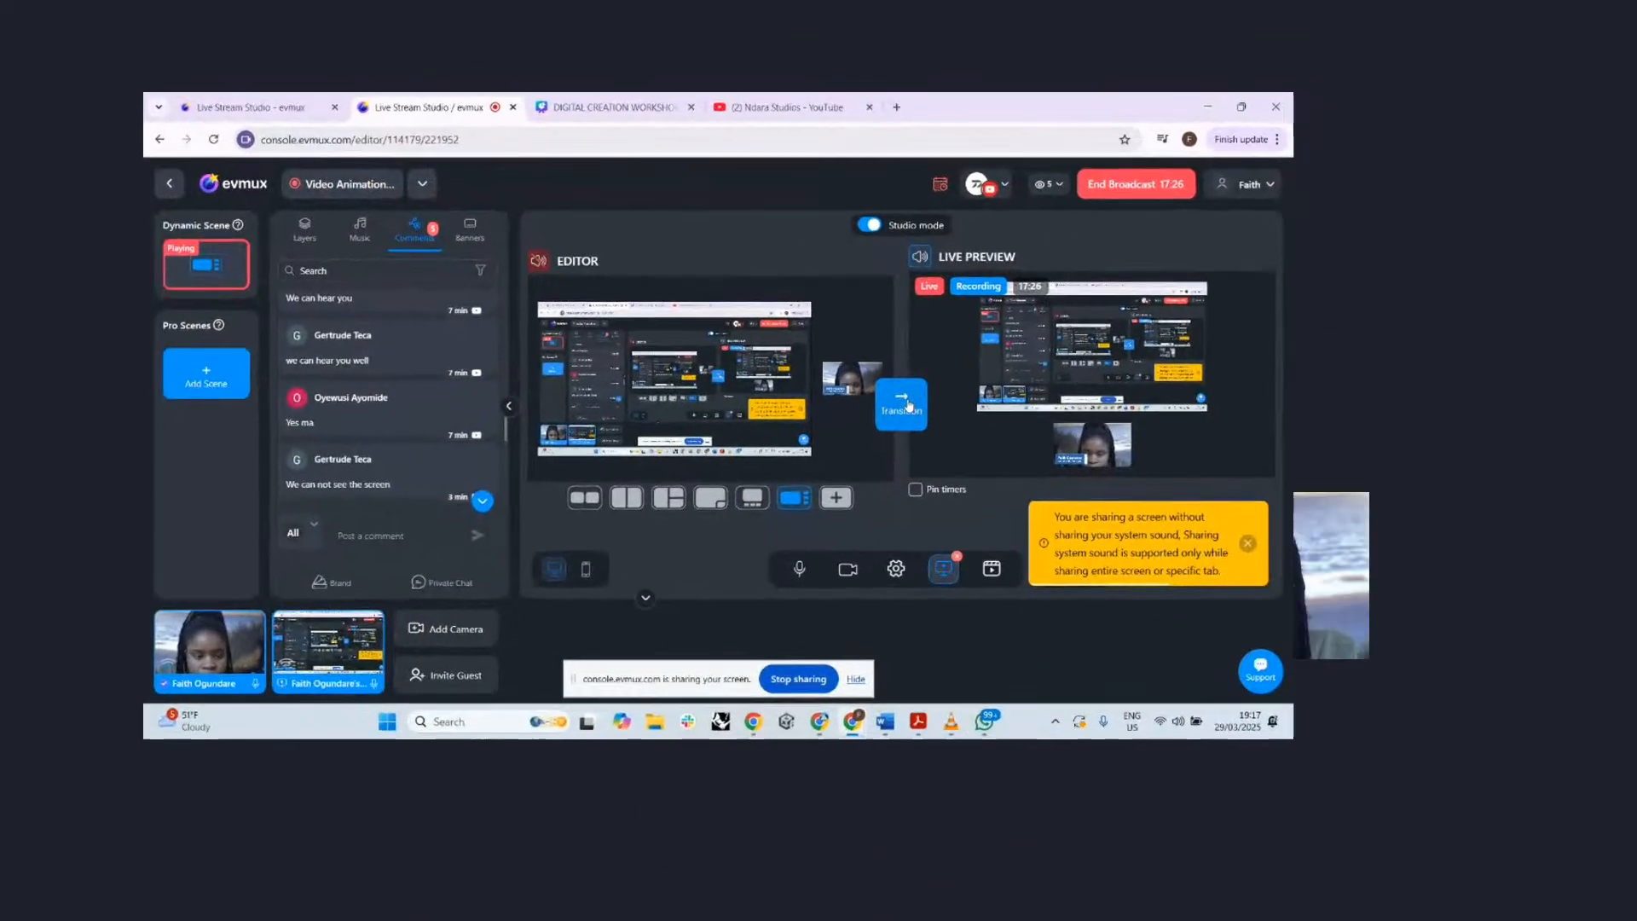
click(905, 406)
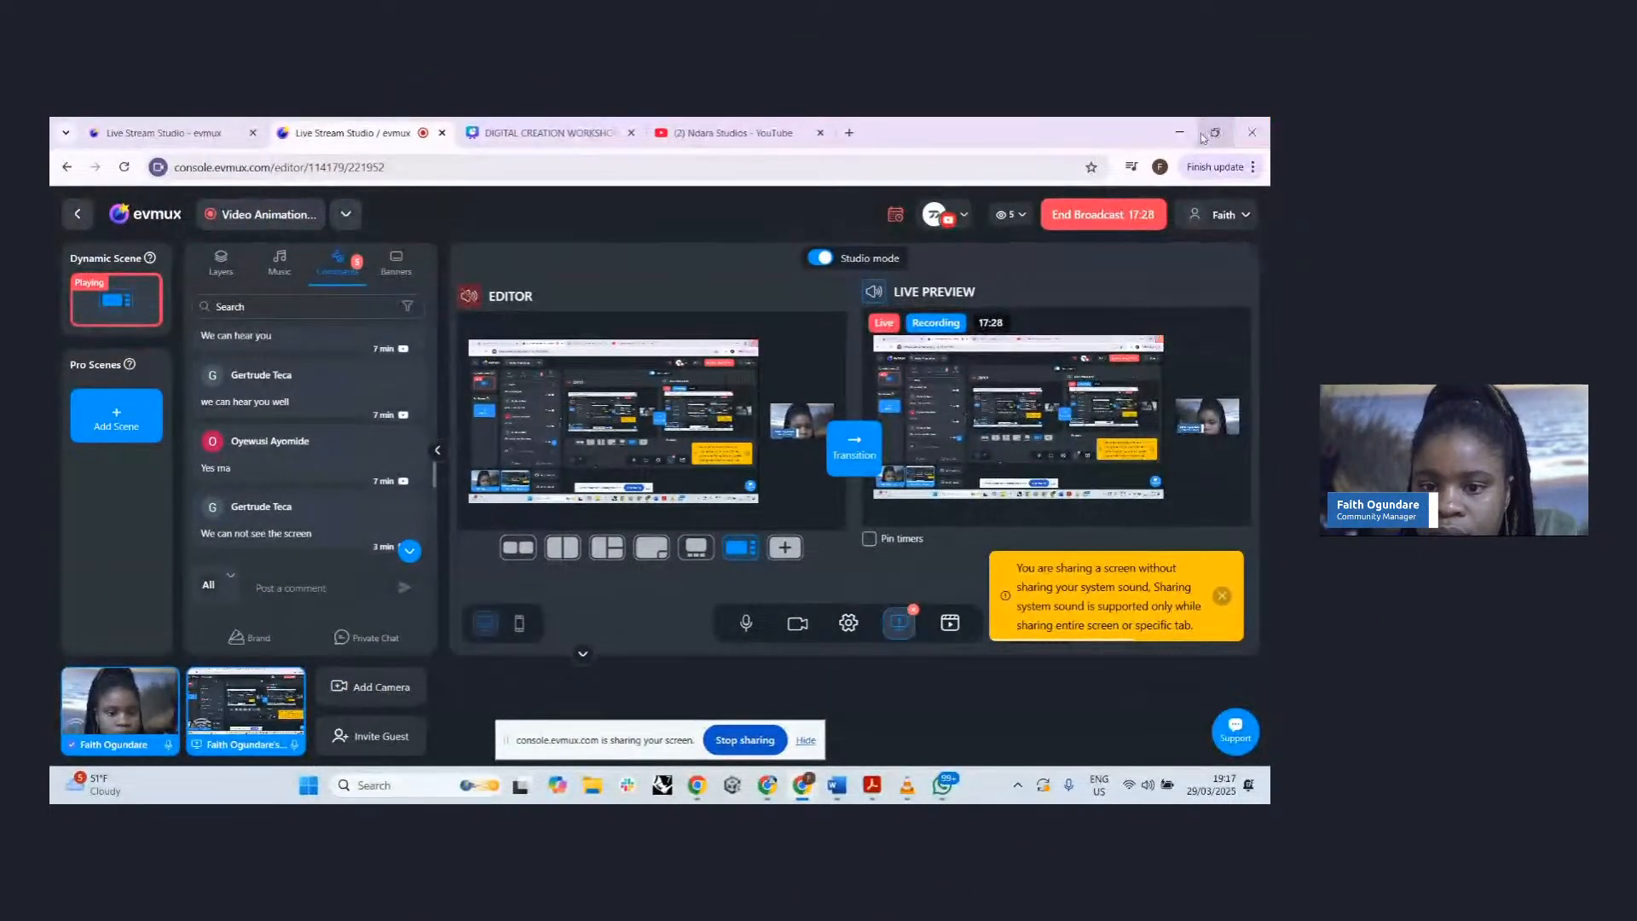
click(1177, 137)
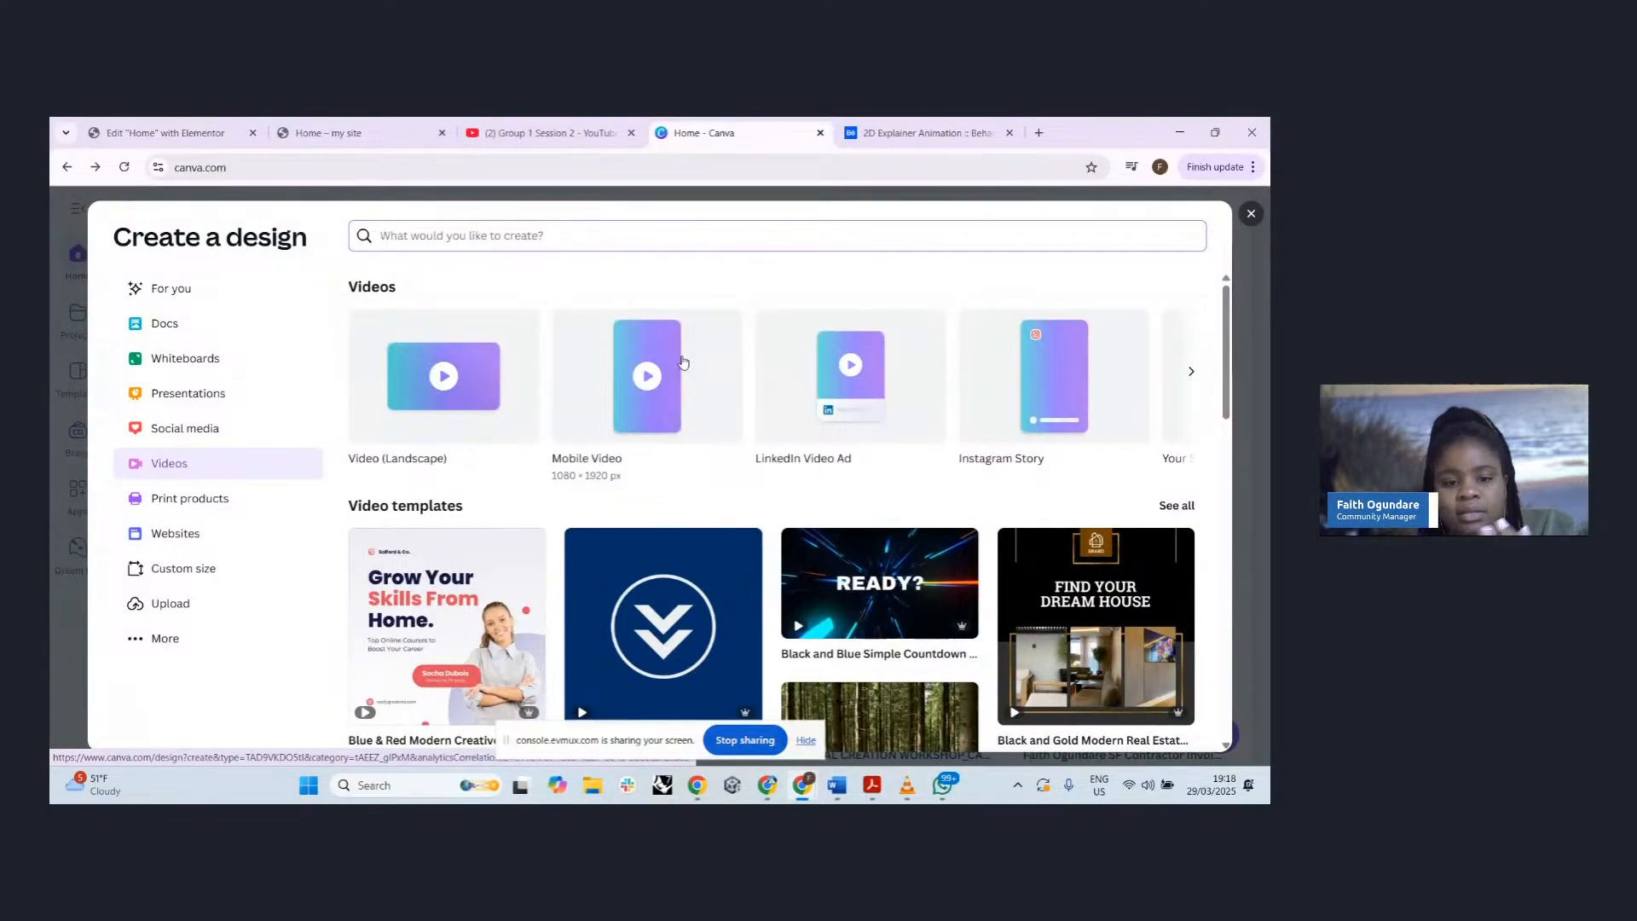
- Browse the available video formats and create a blank Video (Landscape) design
click(1191, 371)
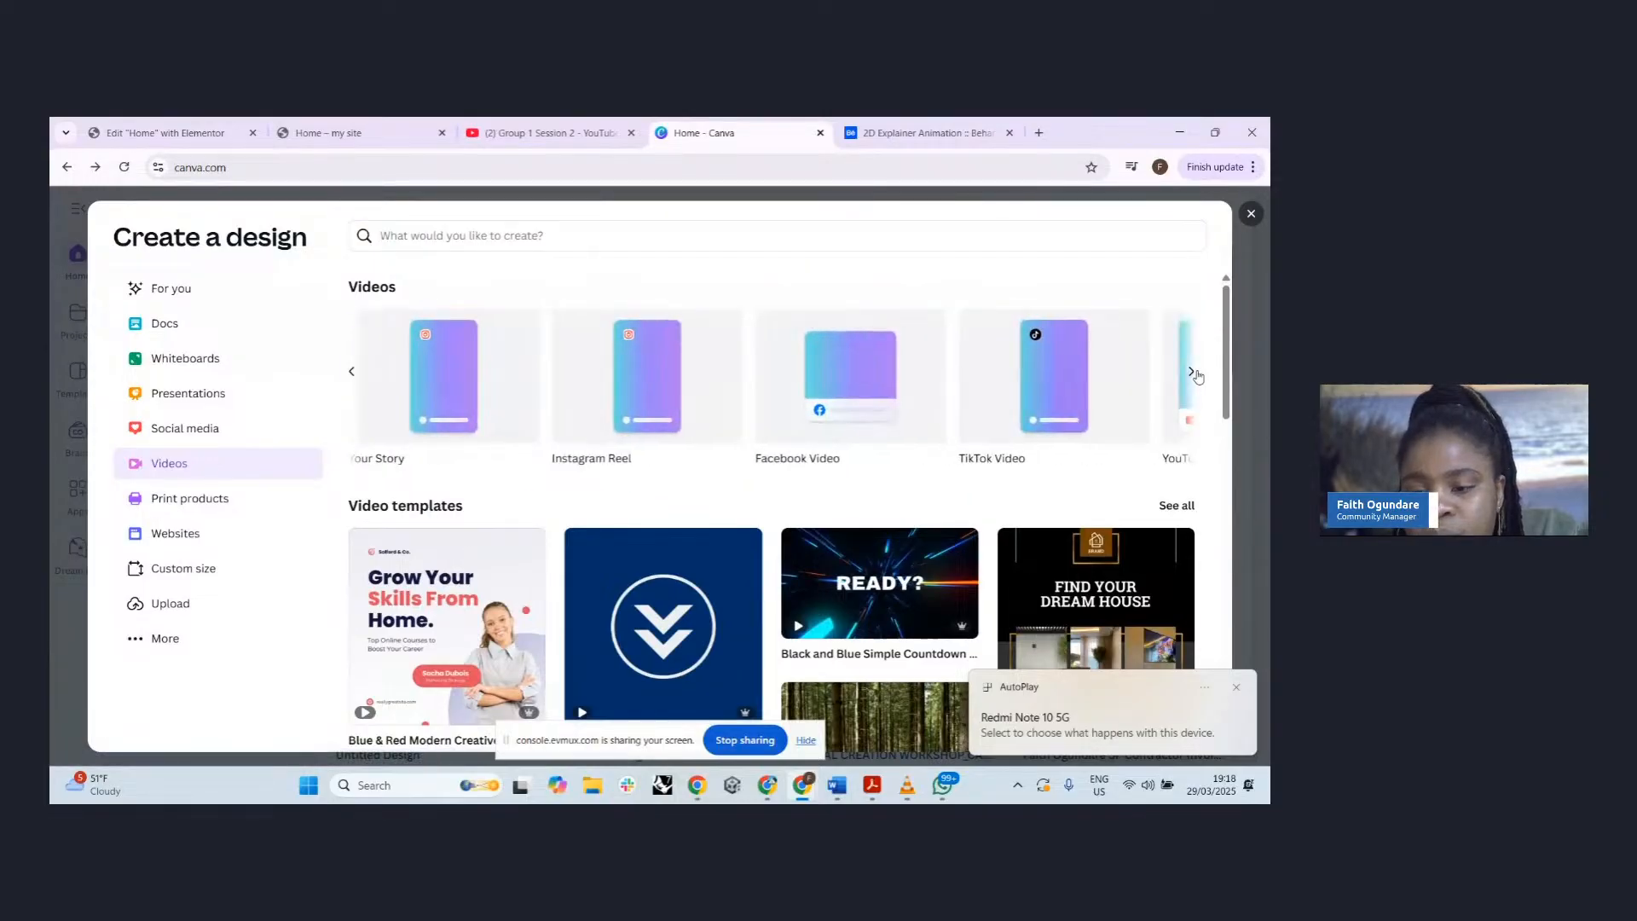
click(1192, 375)
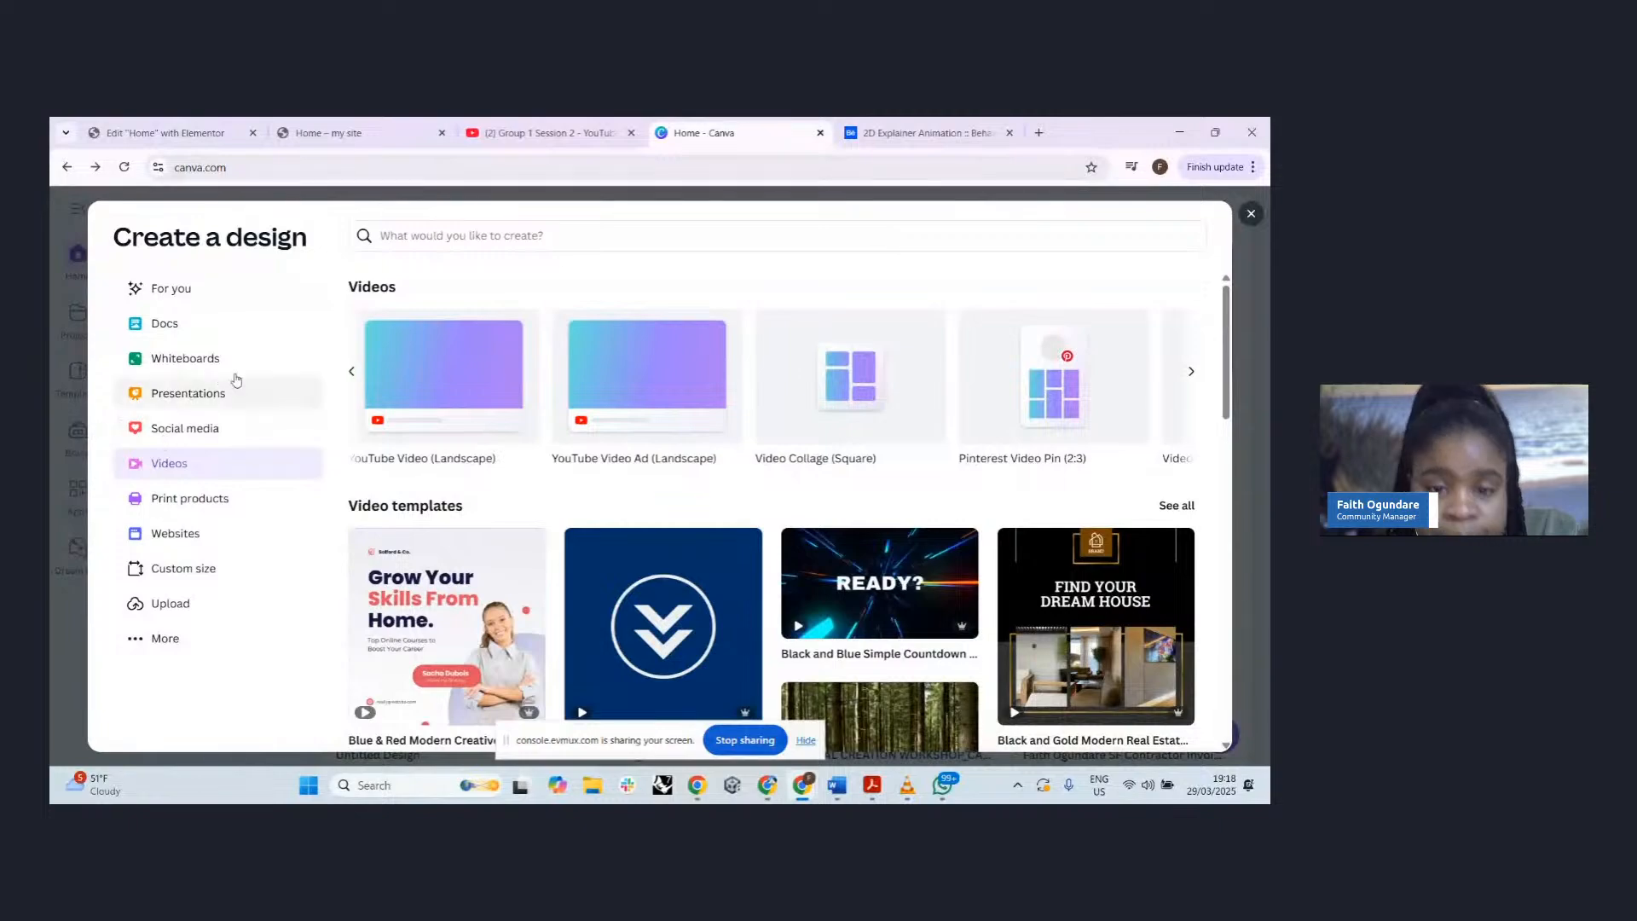
click(354, 376)
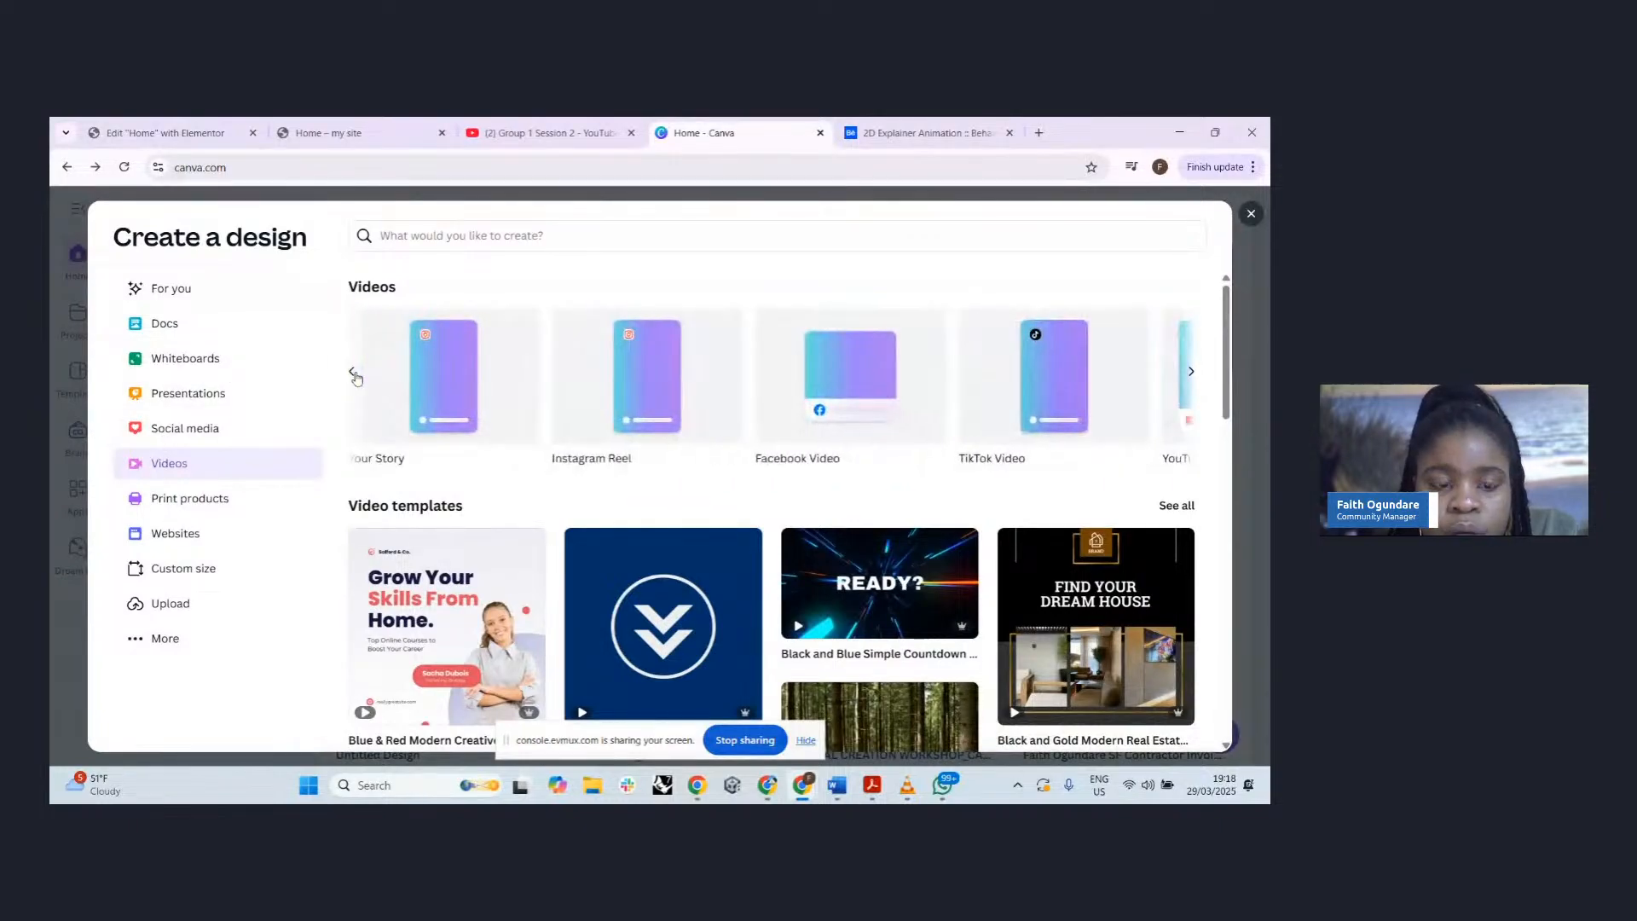
click(355, 376)
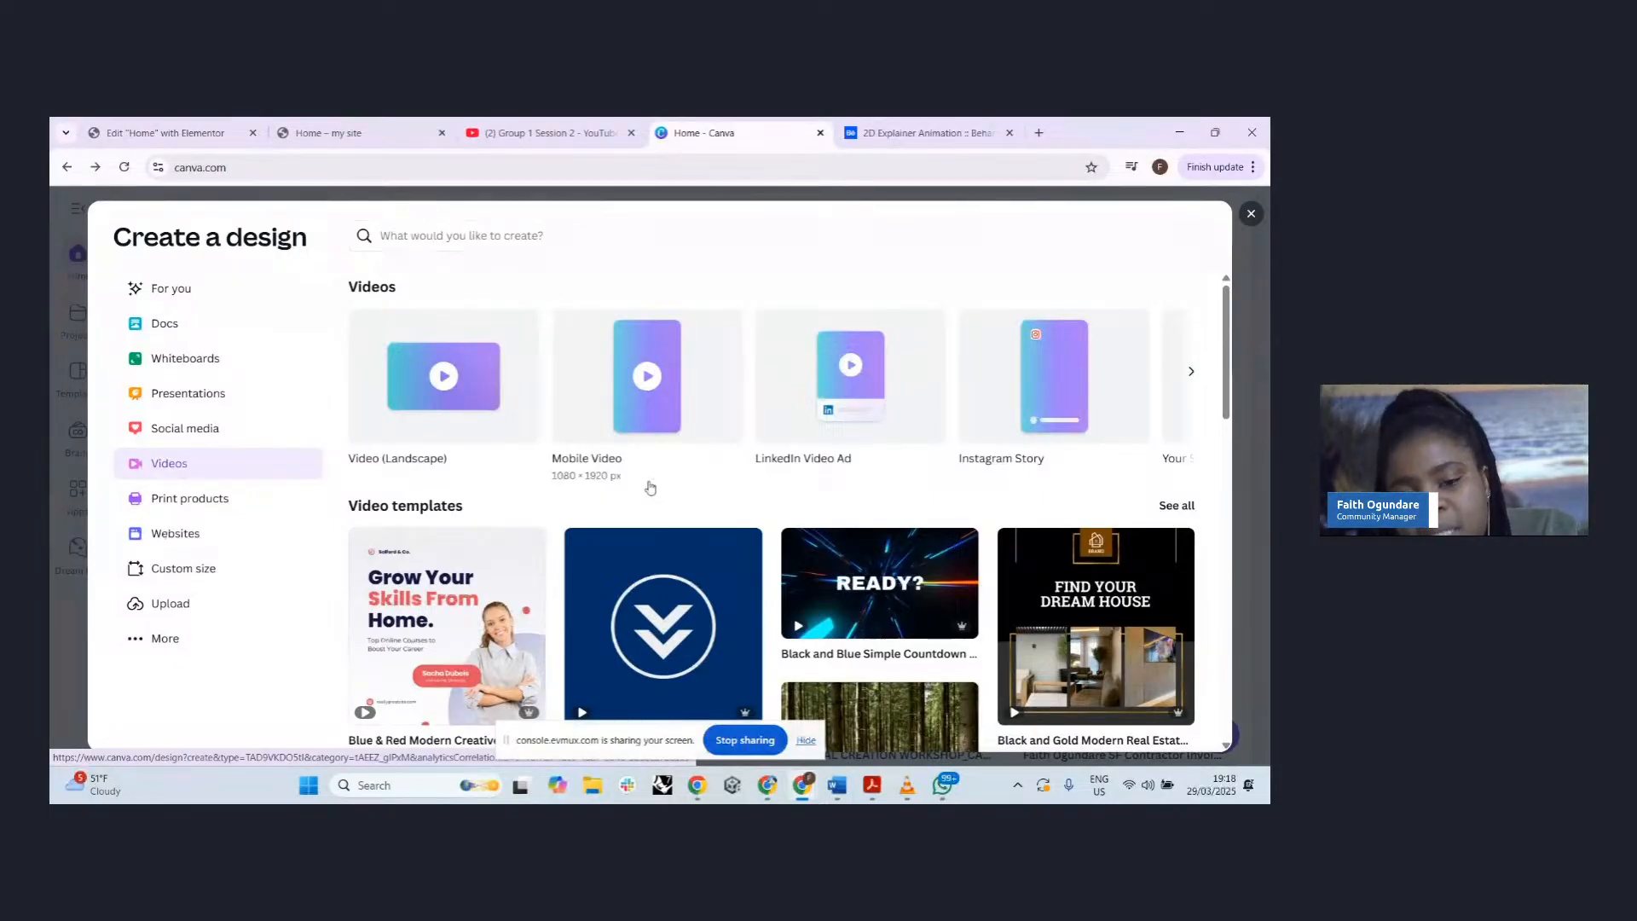
click(433, 393)
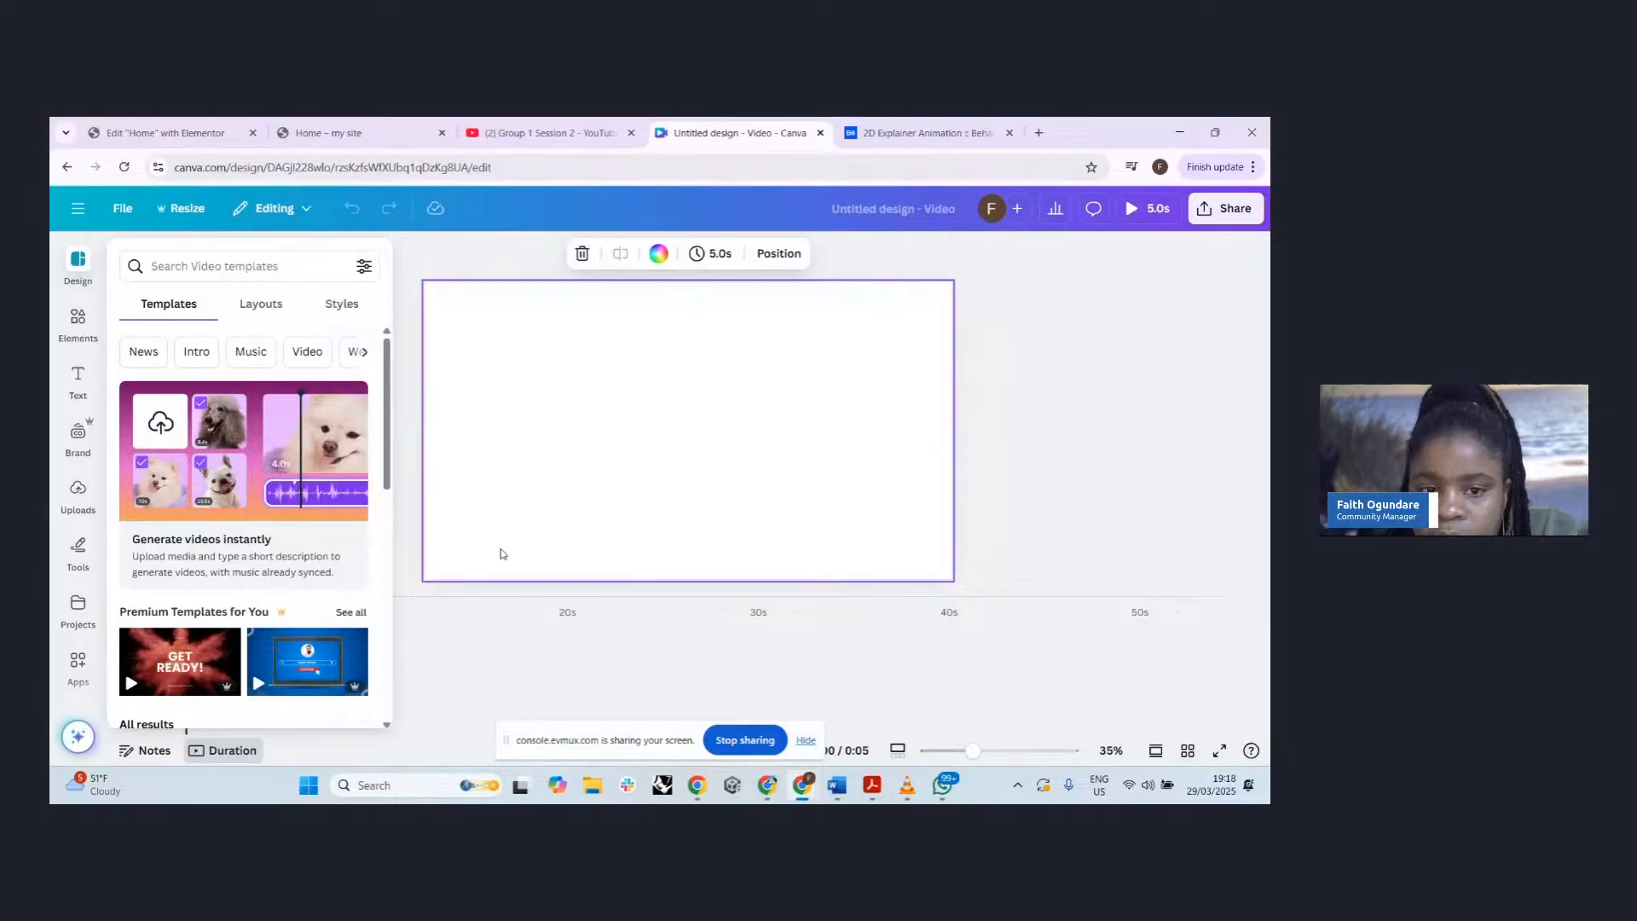
- Move the playhead to the end of the blank page's timeline and hide the screen-sharing notice
click(1076, 477)
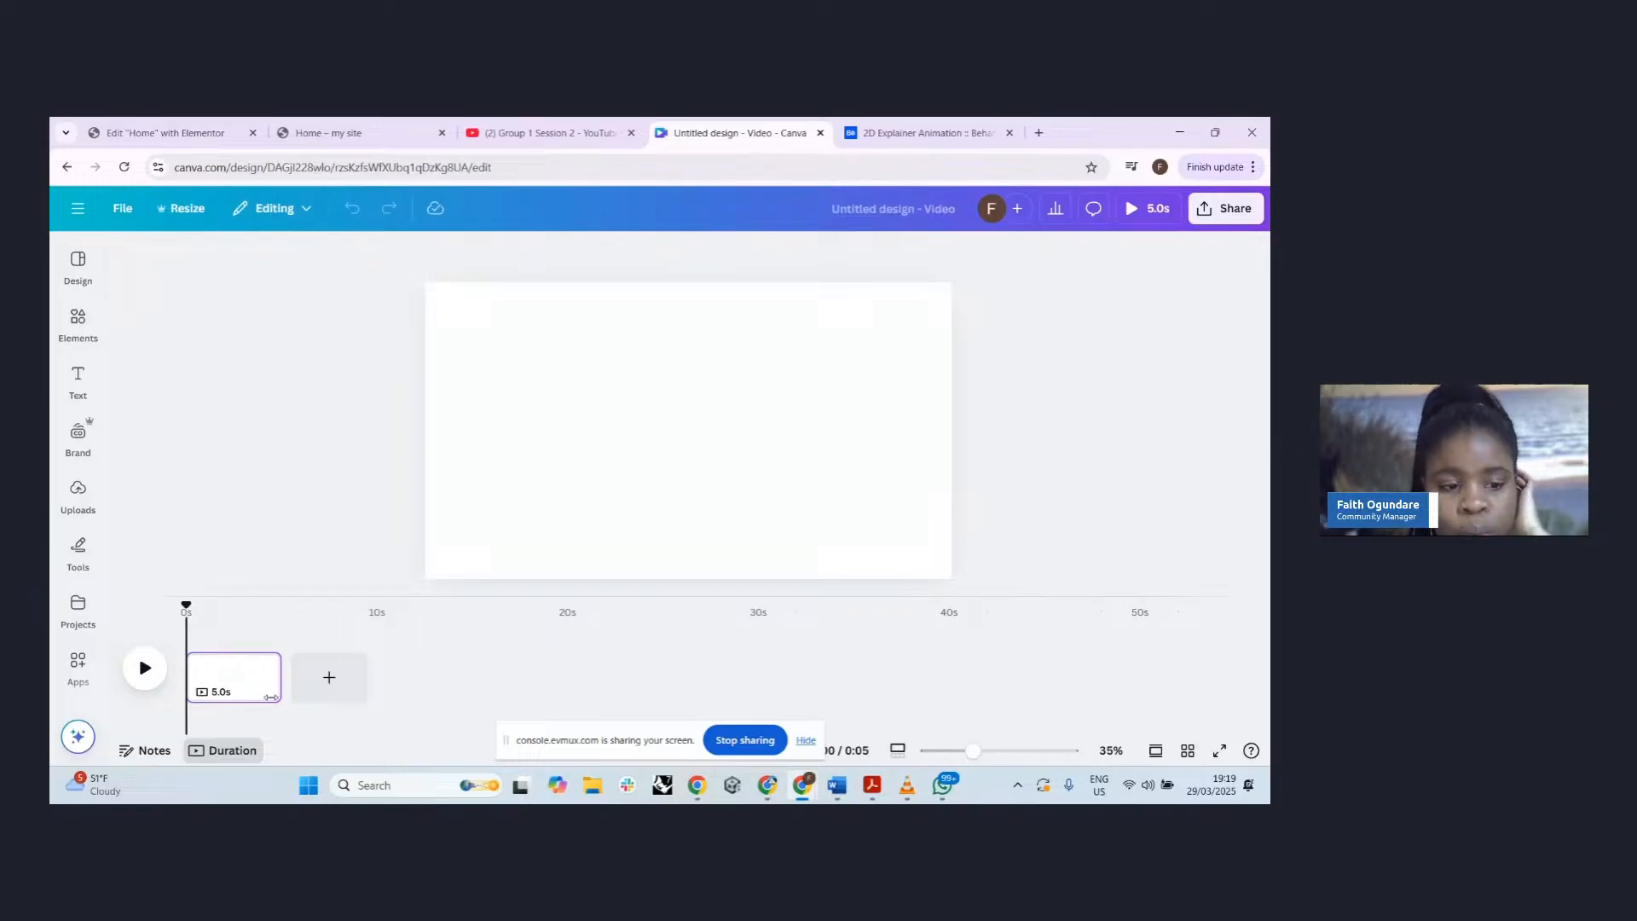
drag(186, 603, 315, 668)
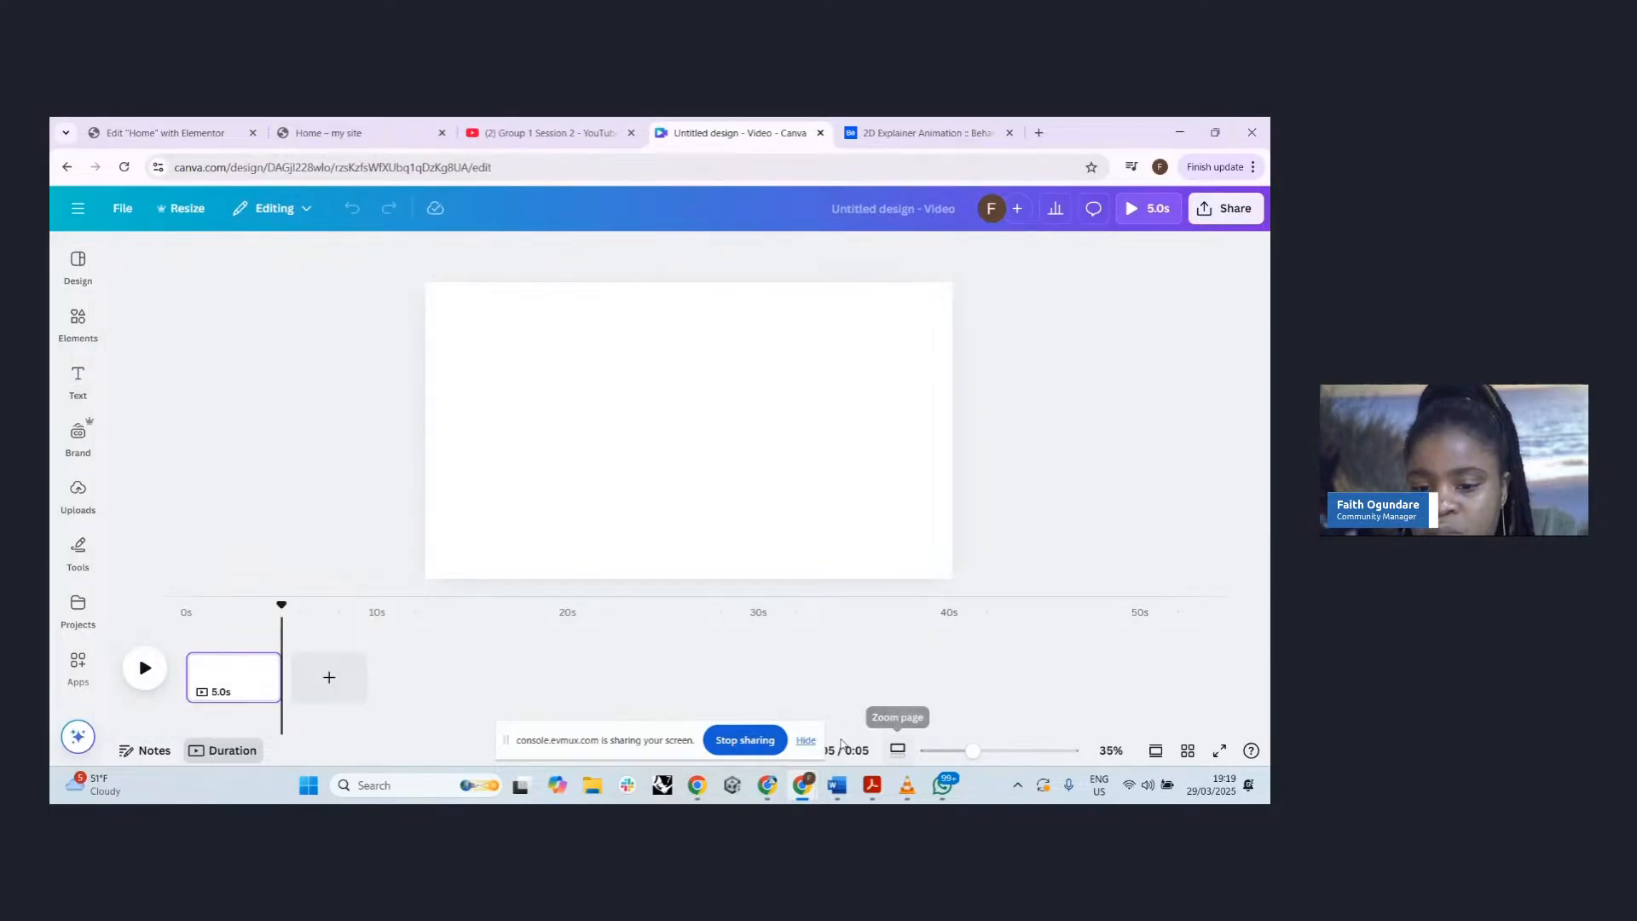
click(806, 741)
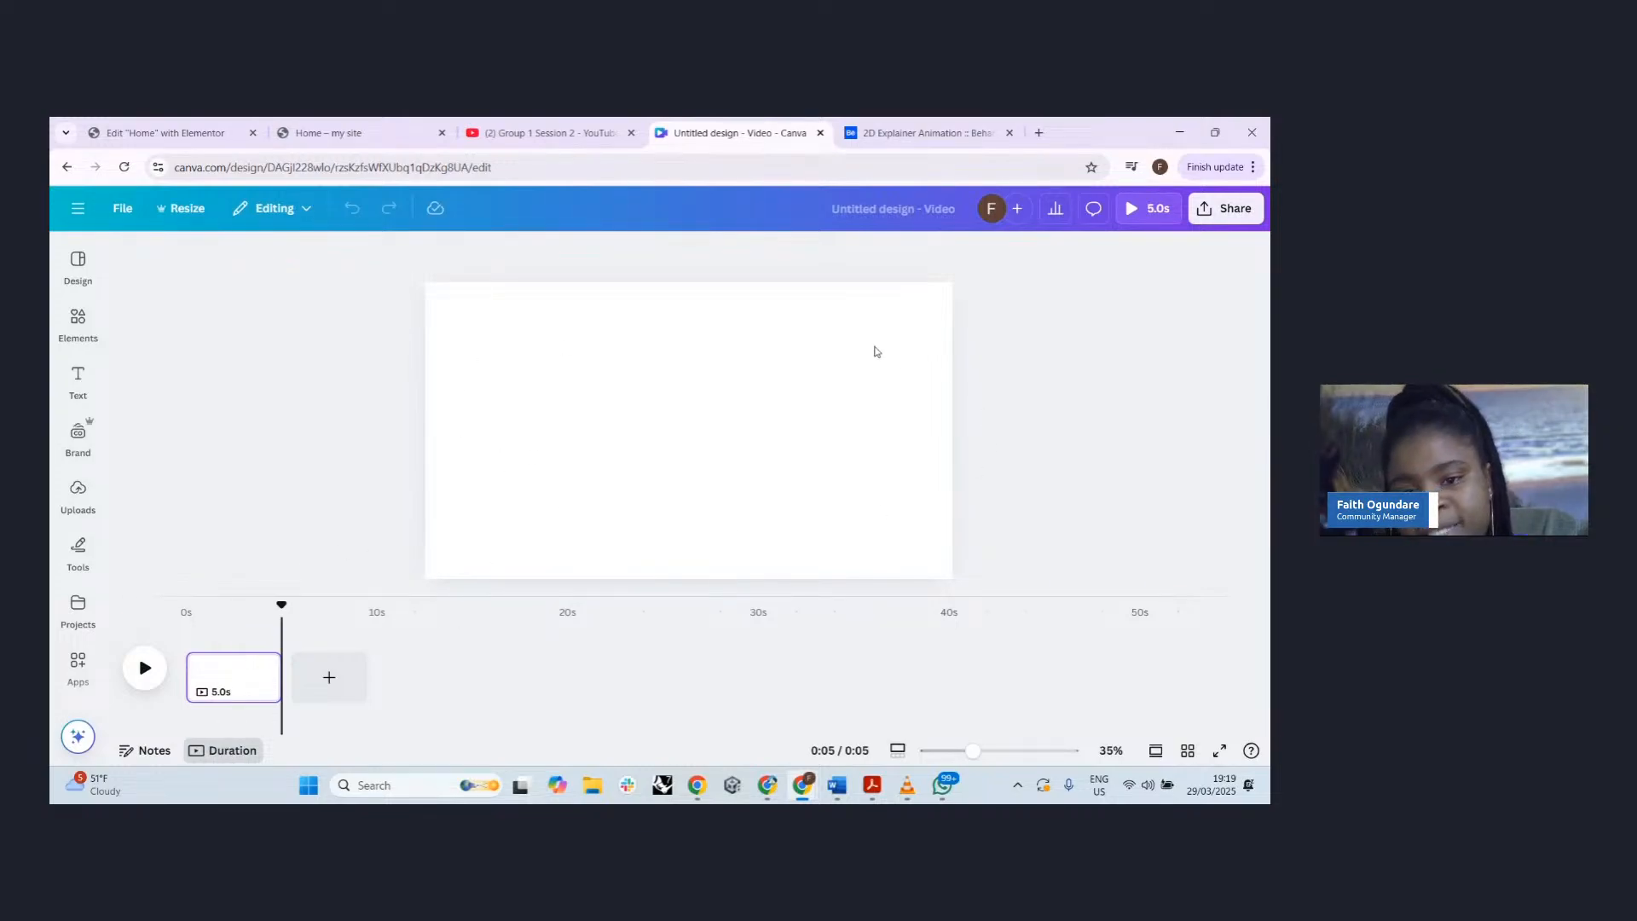
- Switch the editor from the timeline to the scrolling page view and back to the timeline
click(898, 752)
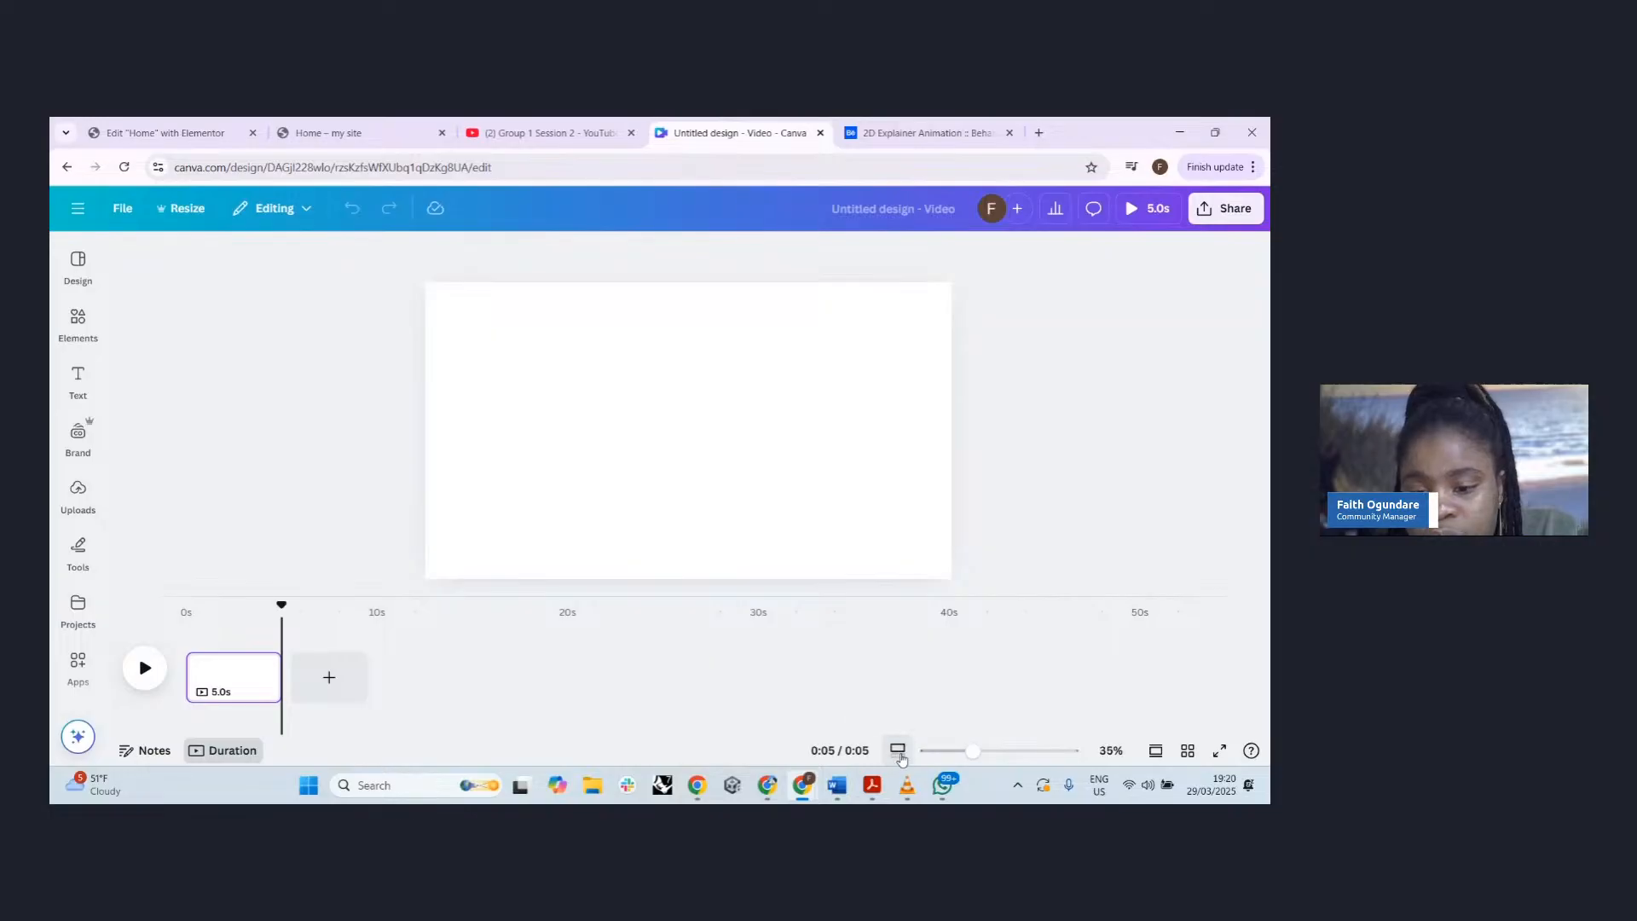
click(1150, 750)
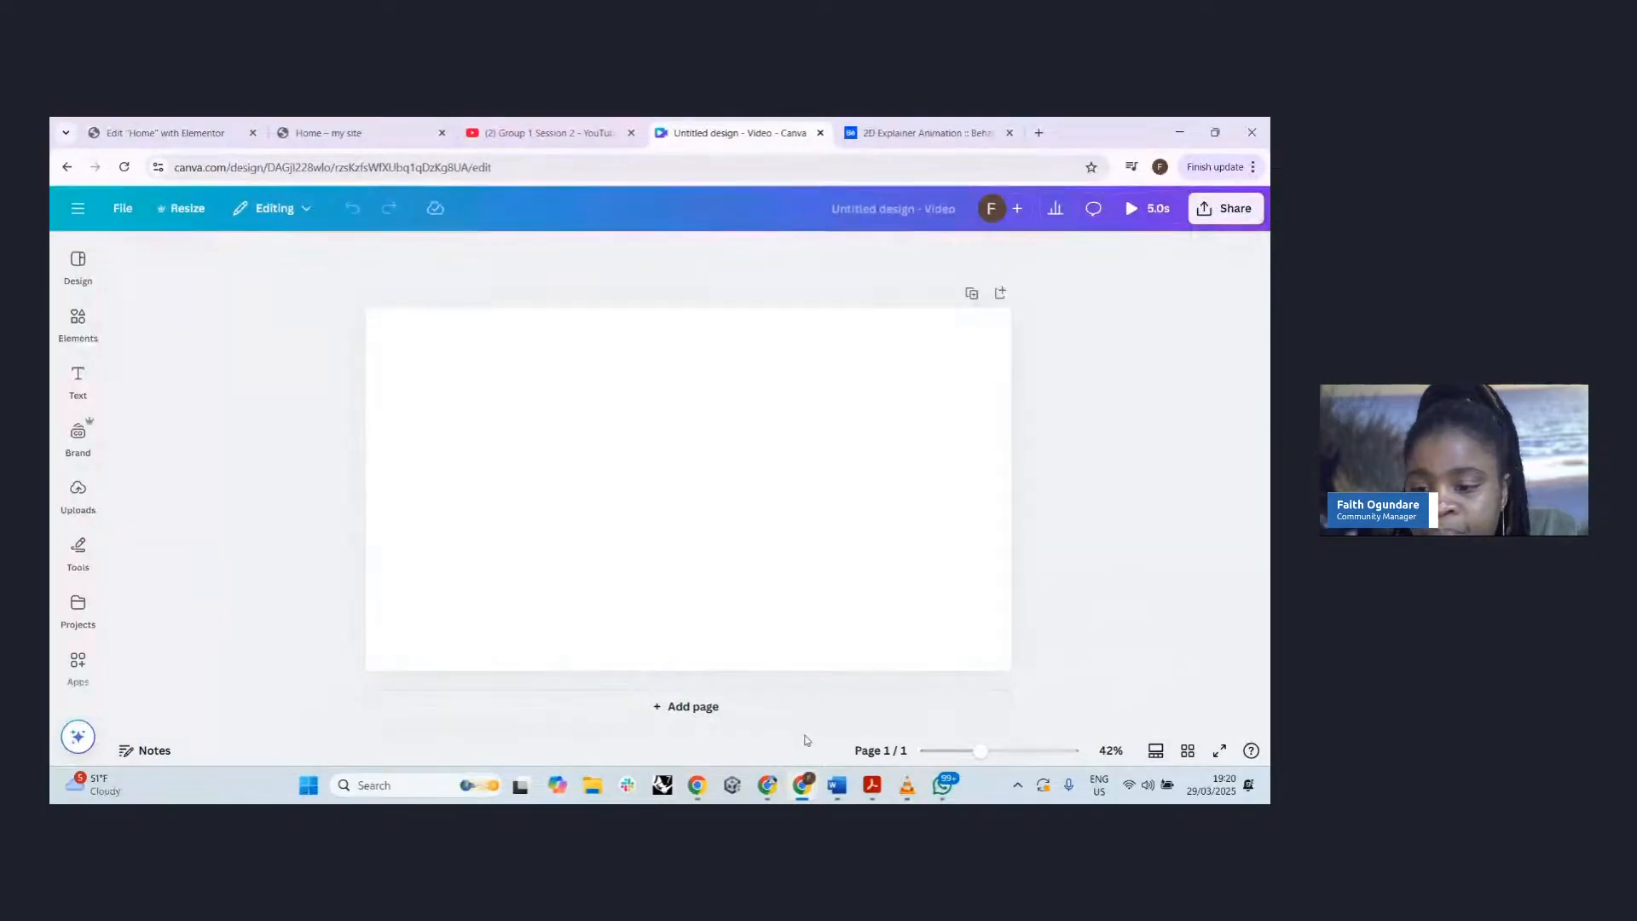
click(1156, 751)
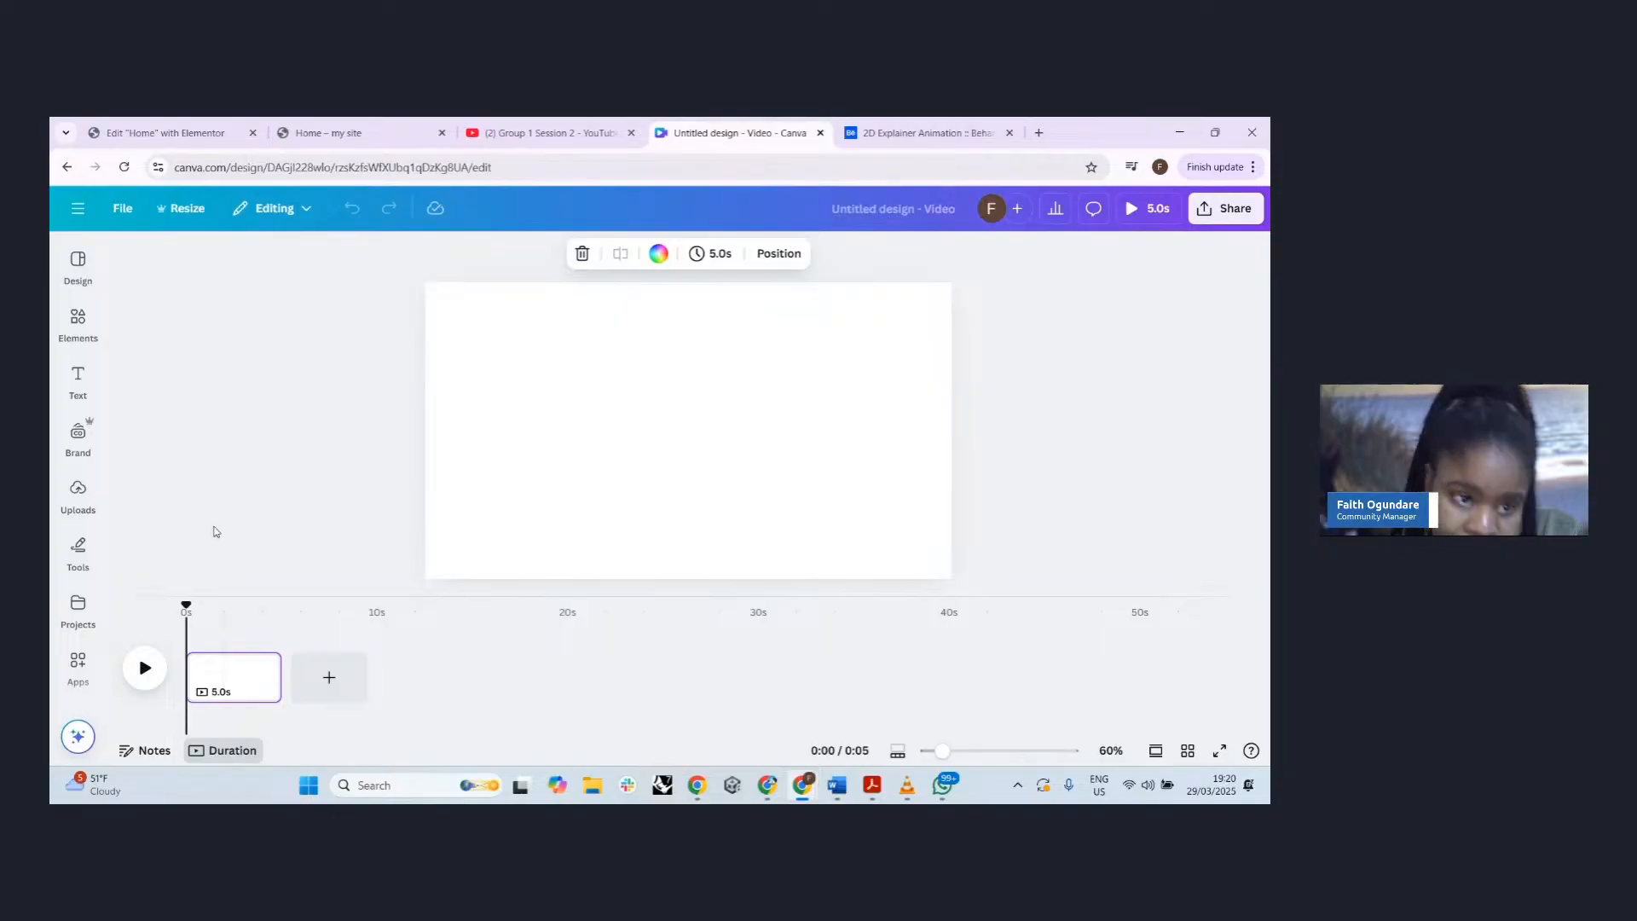
- Review the editor's elements, video templates and uploads, ending at the element search suggestions
click(78, 322)
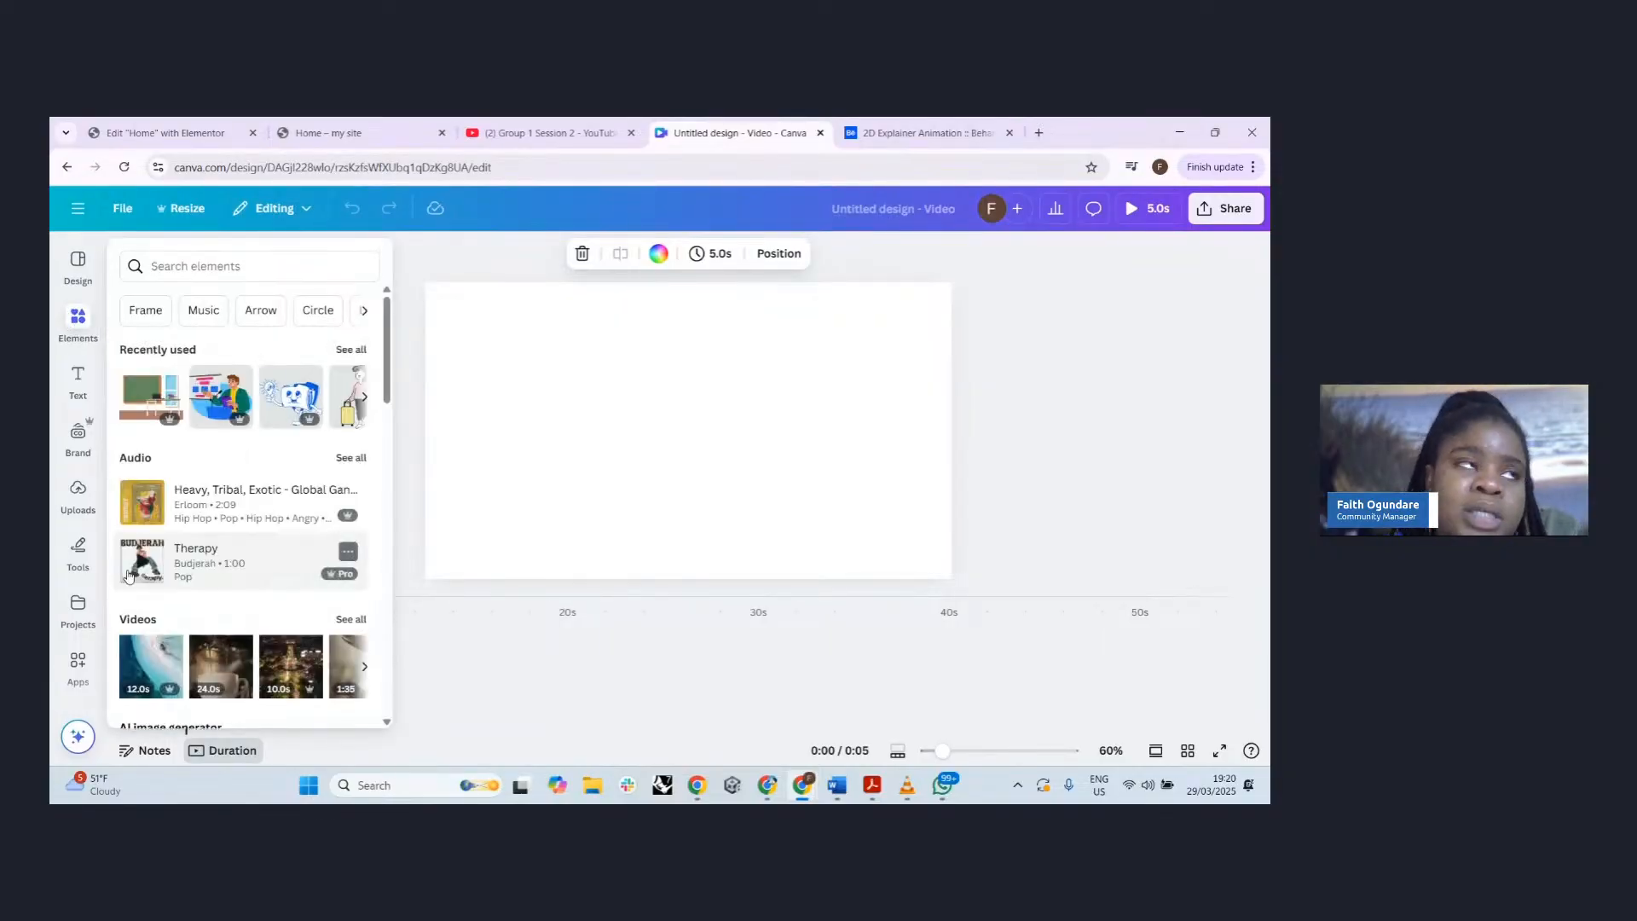
click(76, 282)
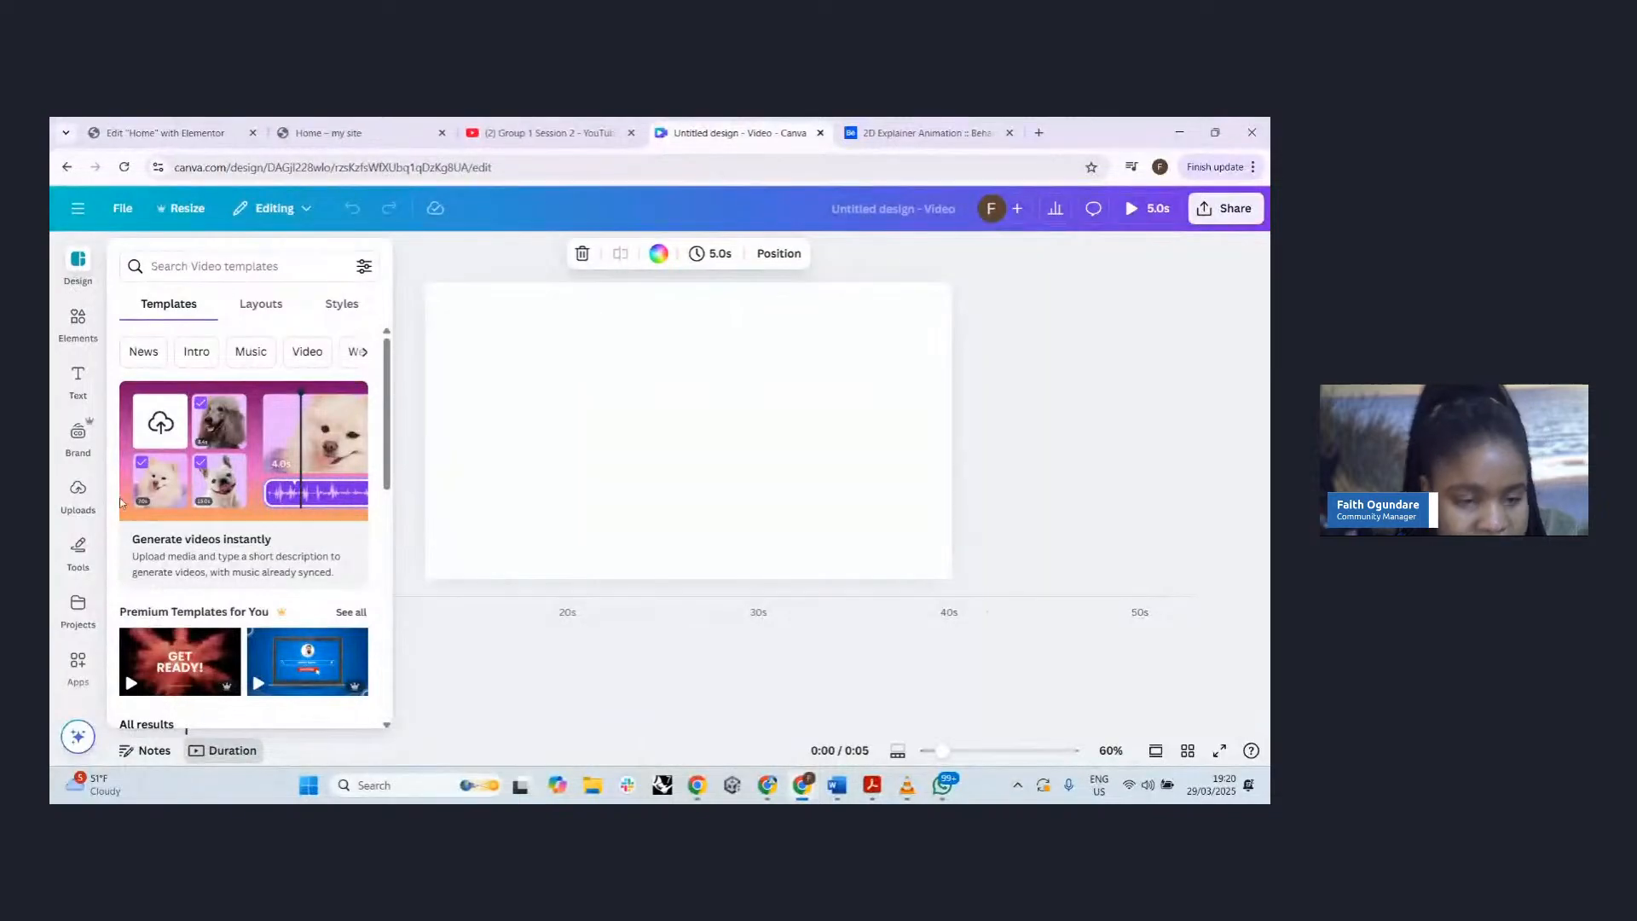
click(78, 494)
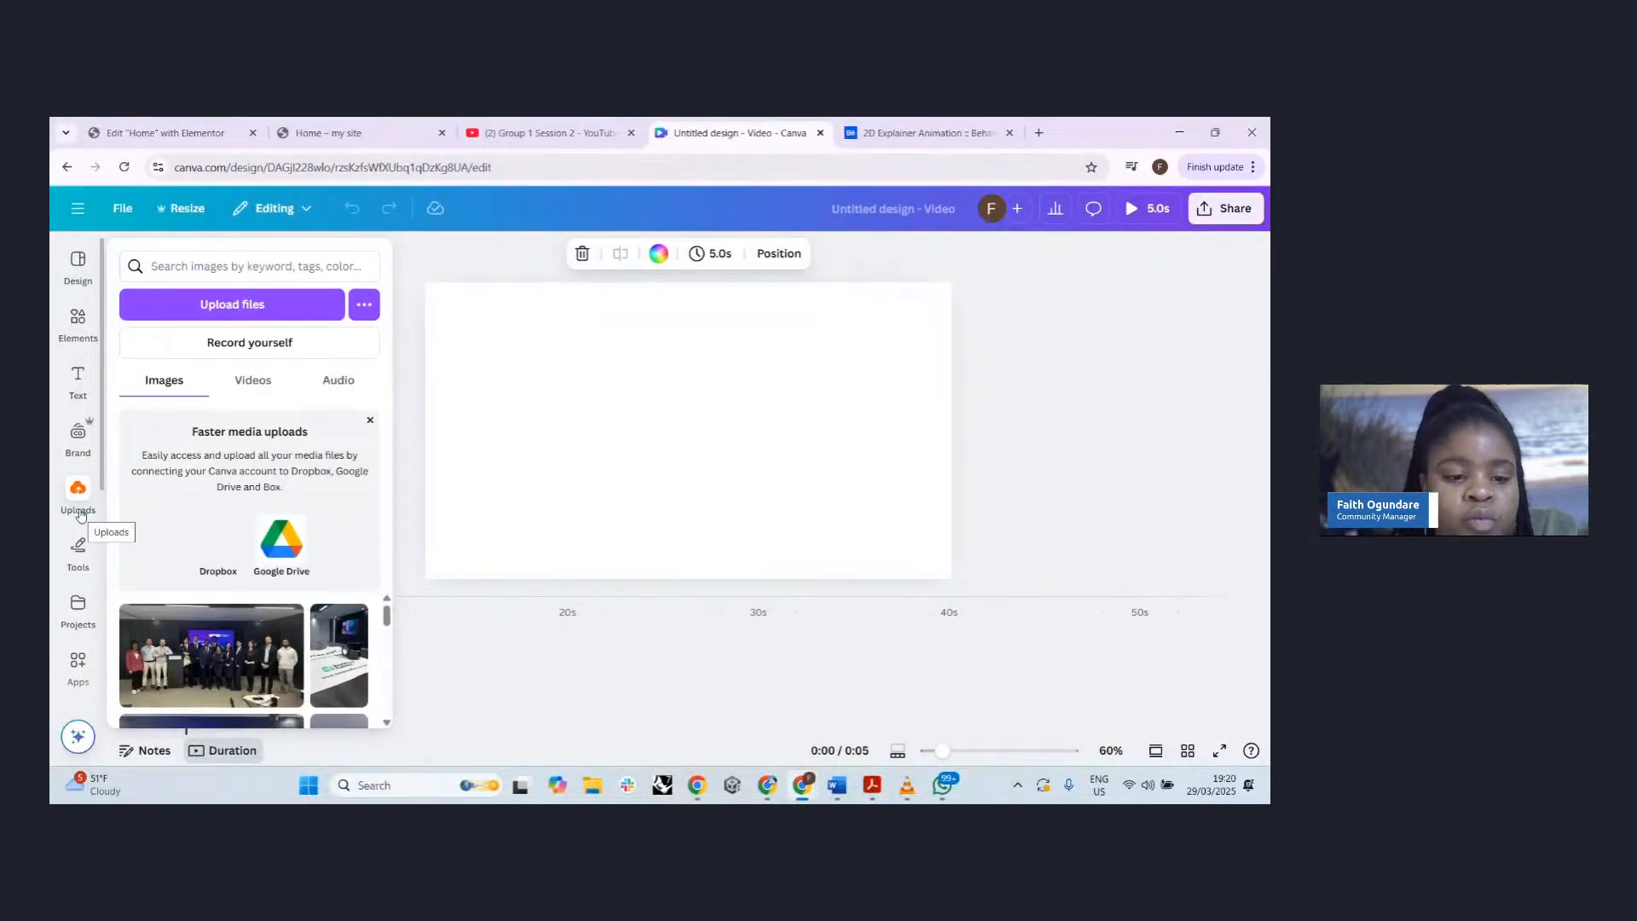
click(78, 320)
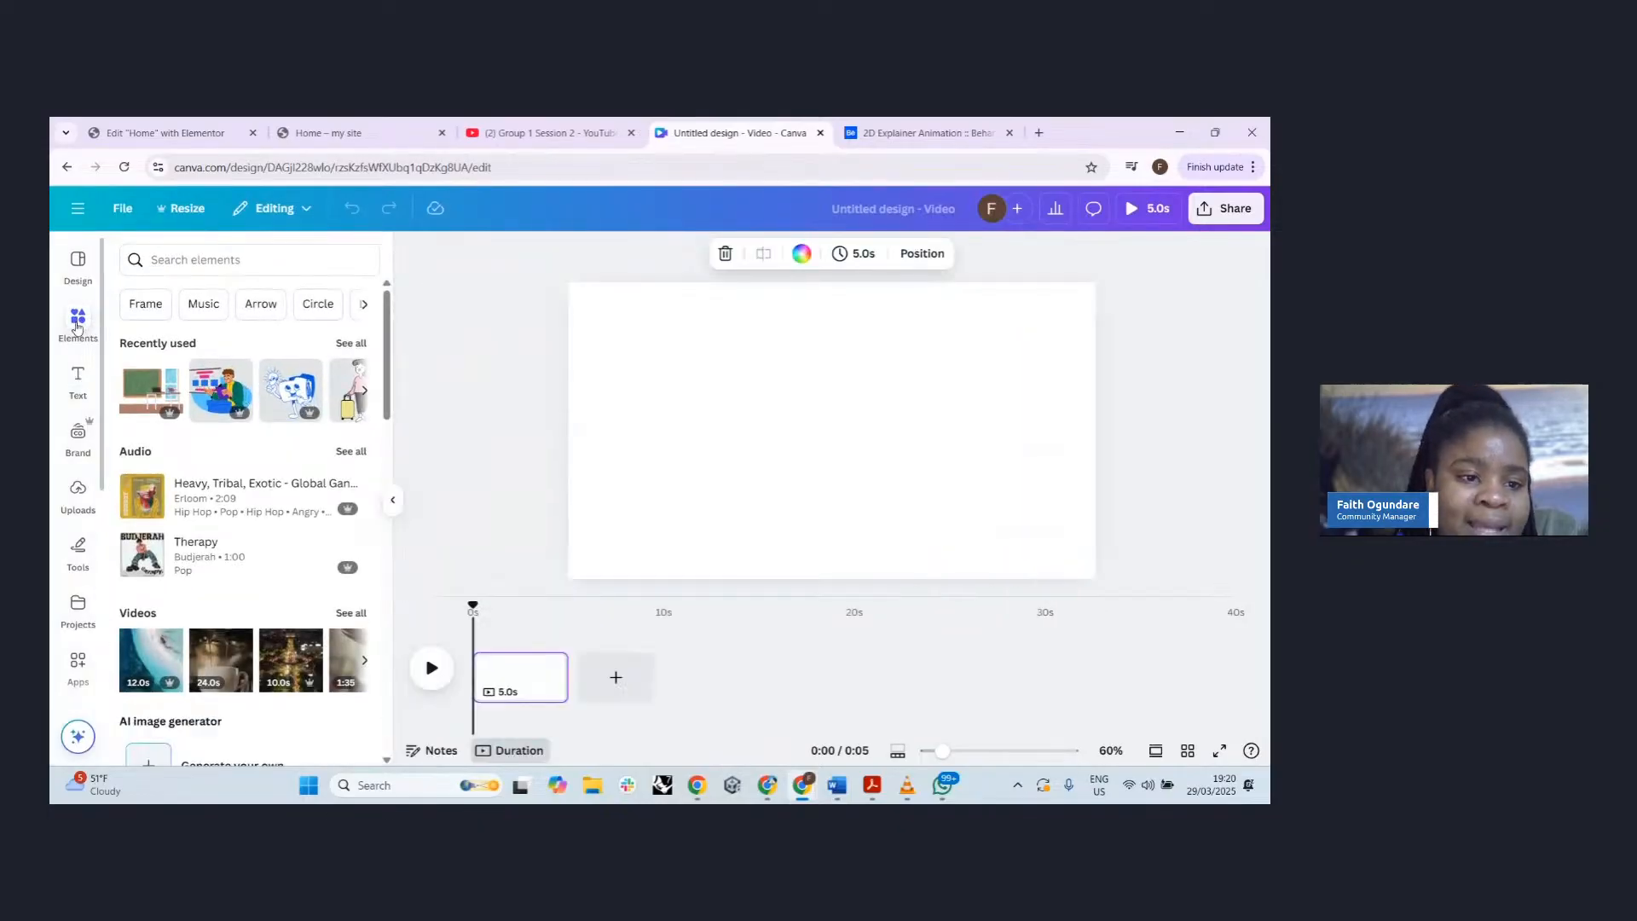
click(229, 266)
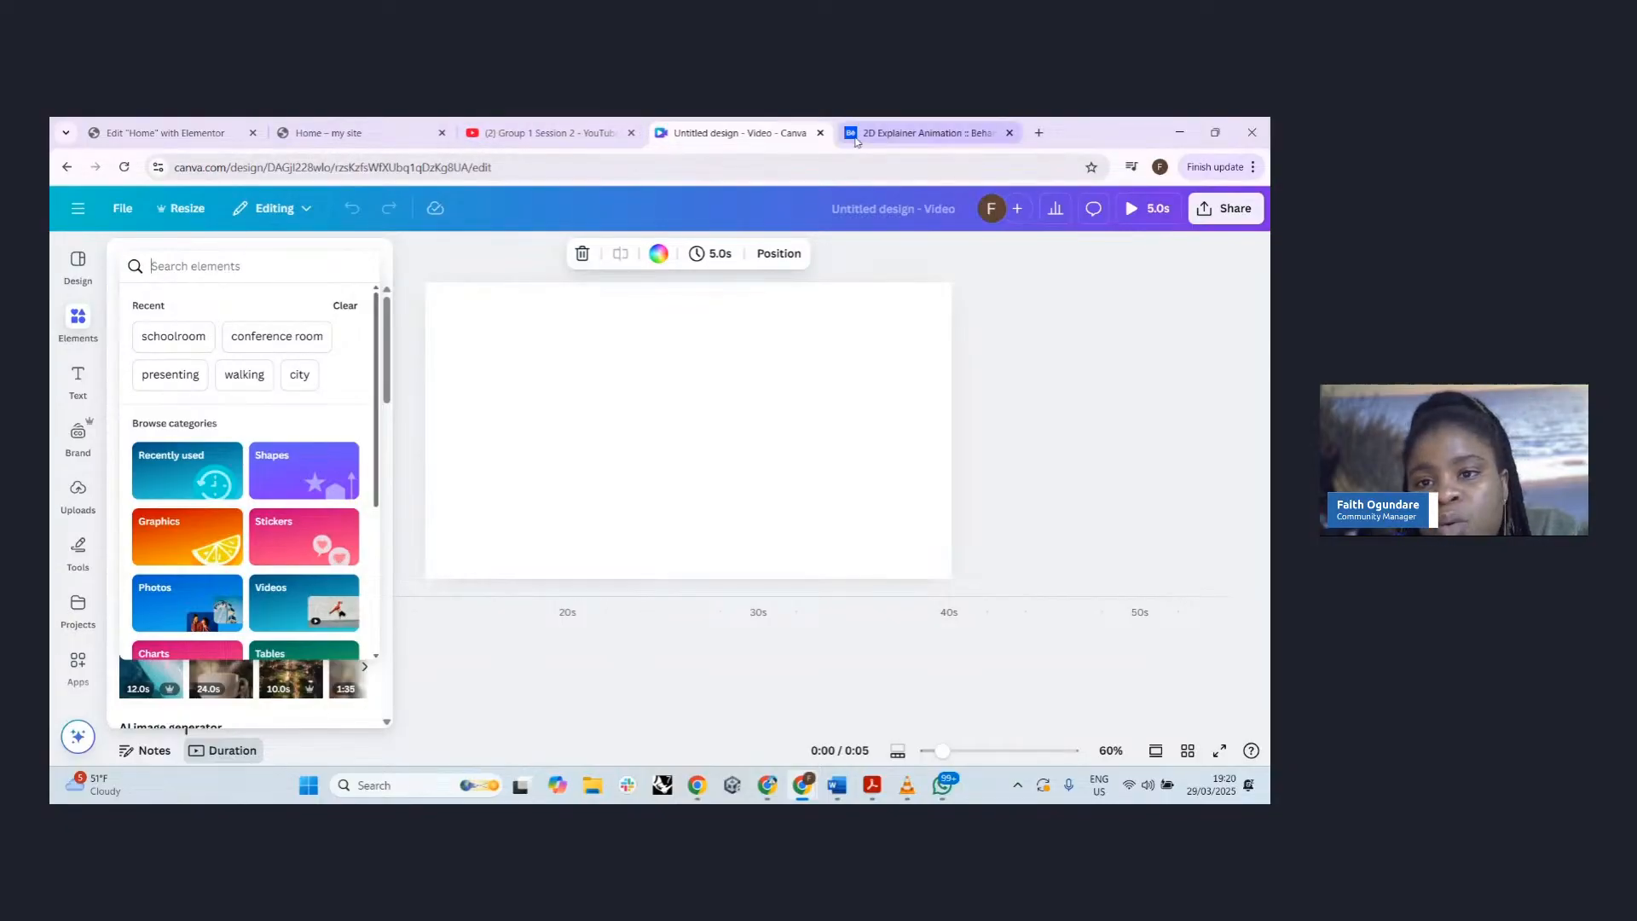
- Switch to the 2D Explainer Animation on Behance, rewind its video to the start, and return to the Canva design
click(919, 133)
drag(330, 723, 209, 723)
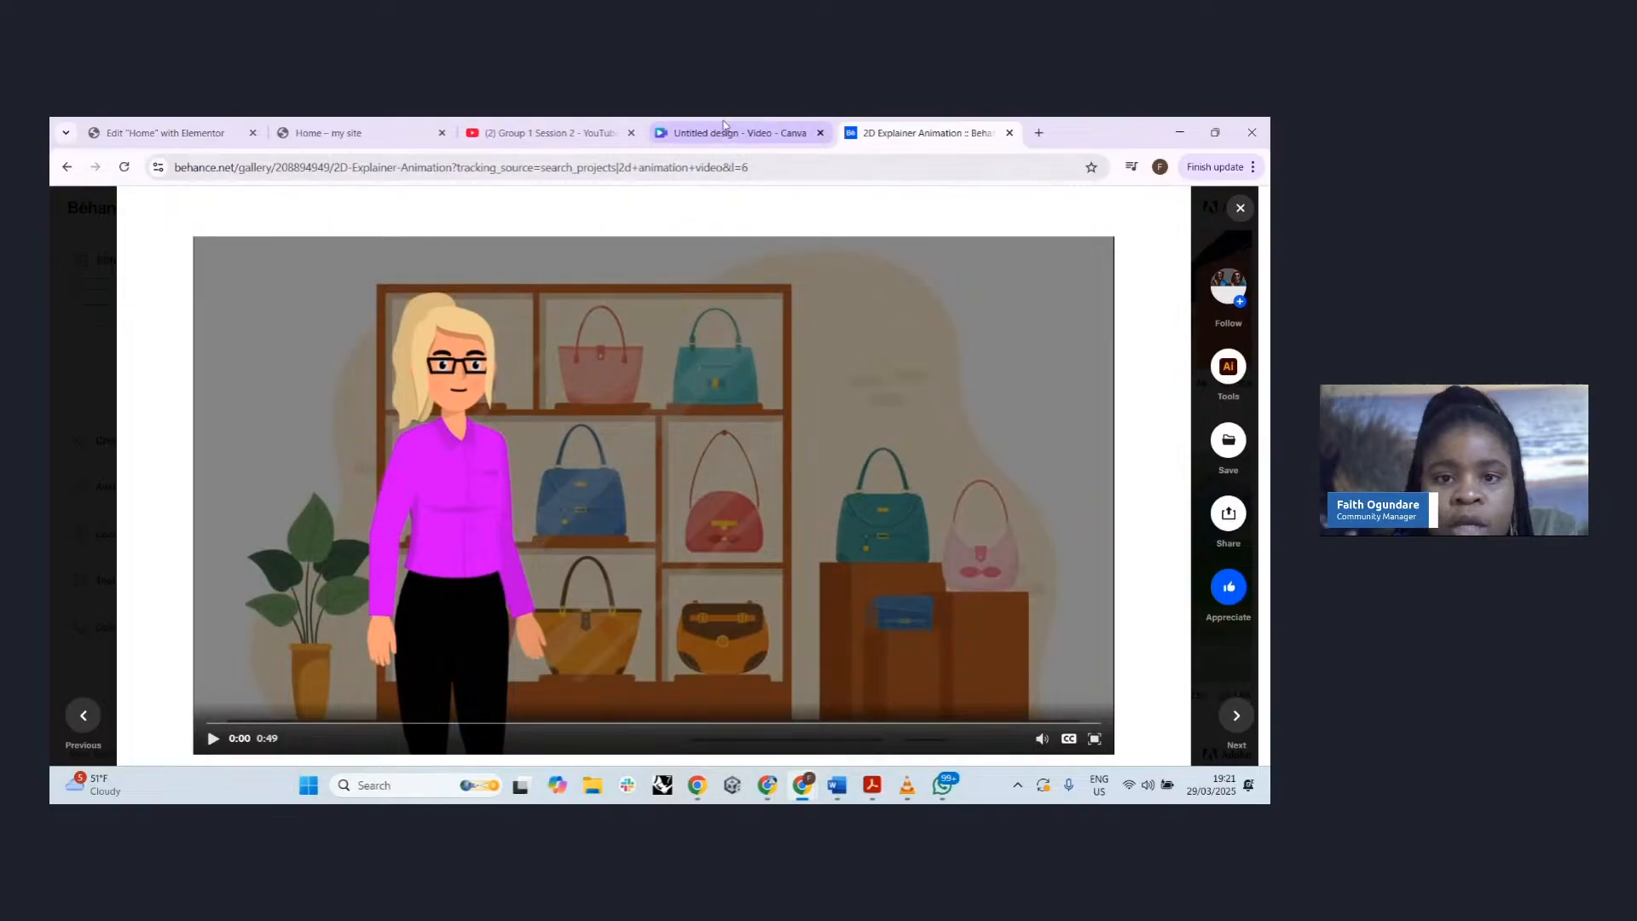
click(688, 134)
- Search the elements for "bag on shelf" and browse the graphics results
click(277, 267)
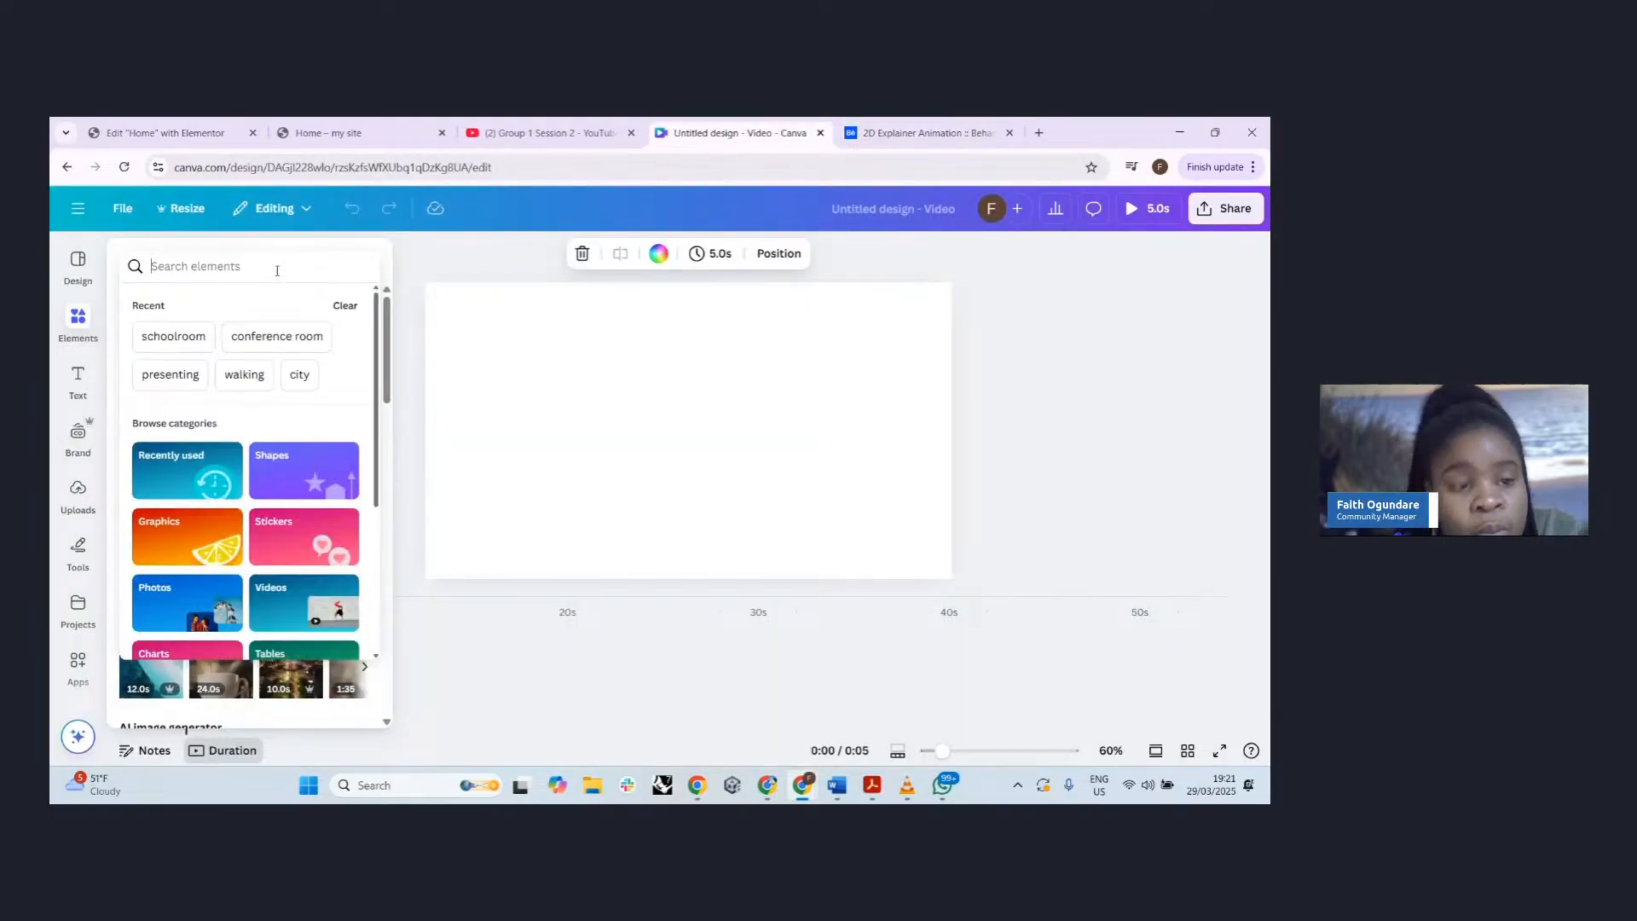
text(ba)
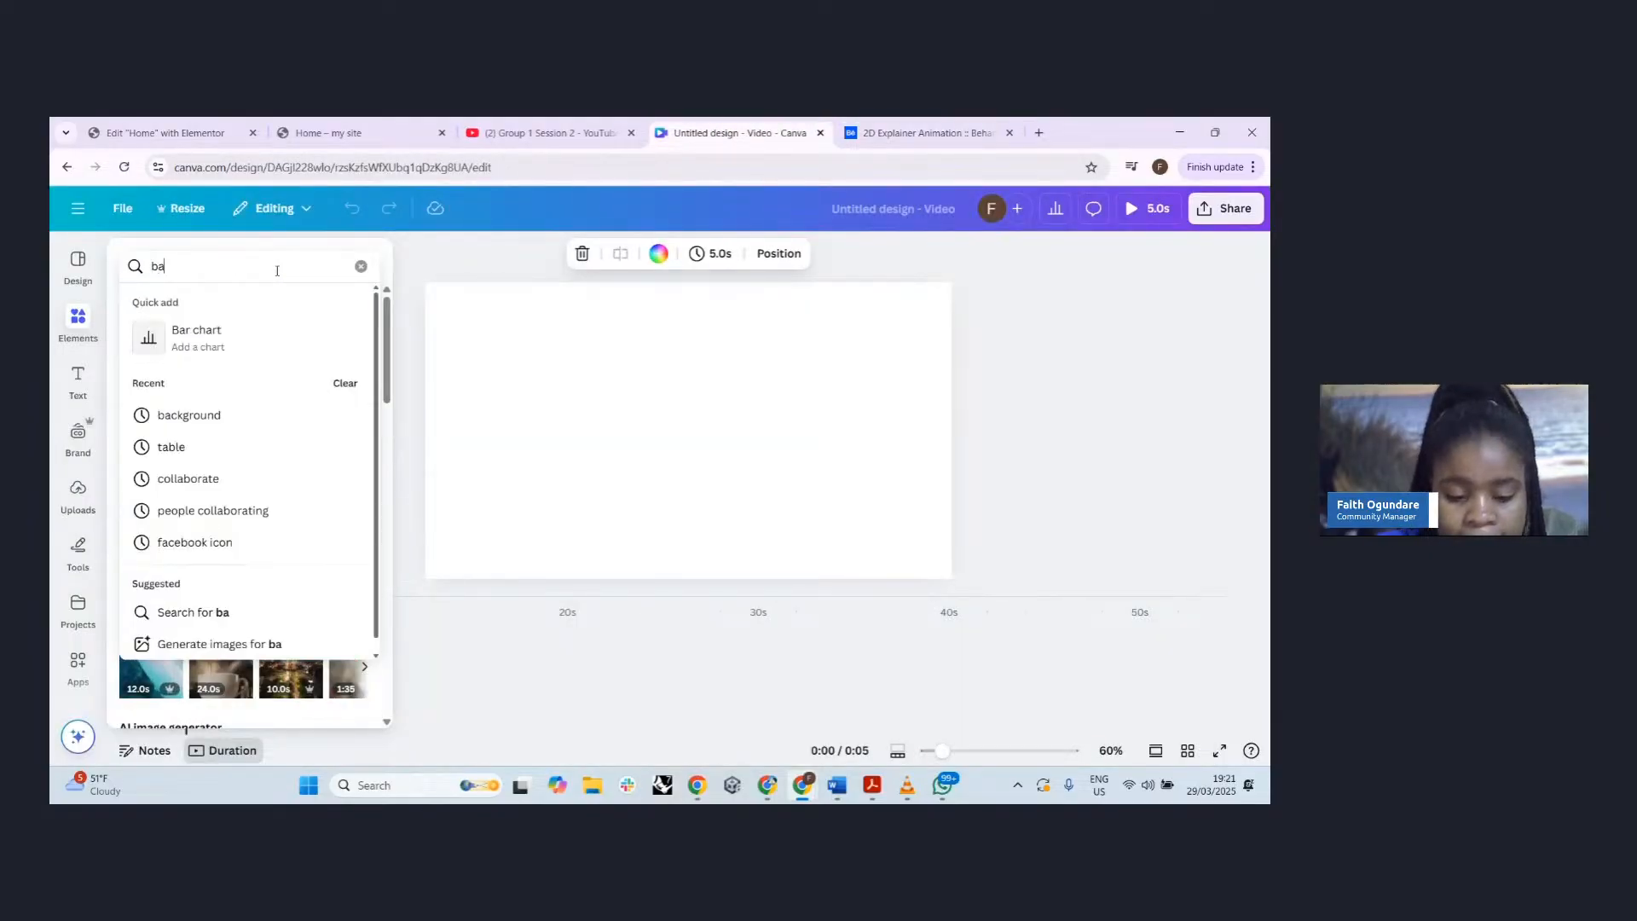
text(g on shelf)
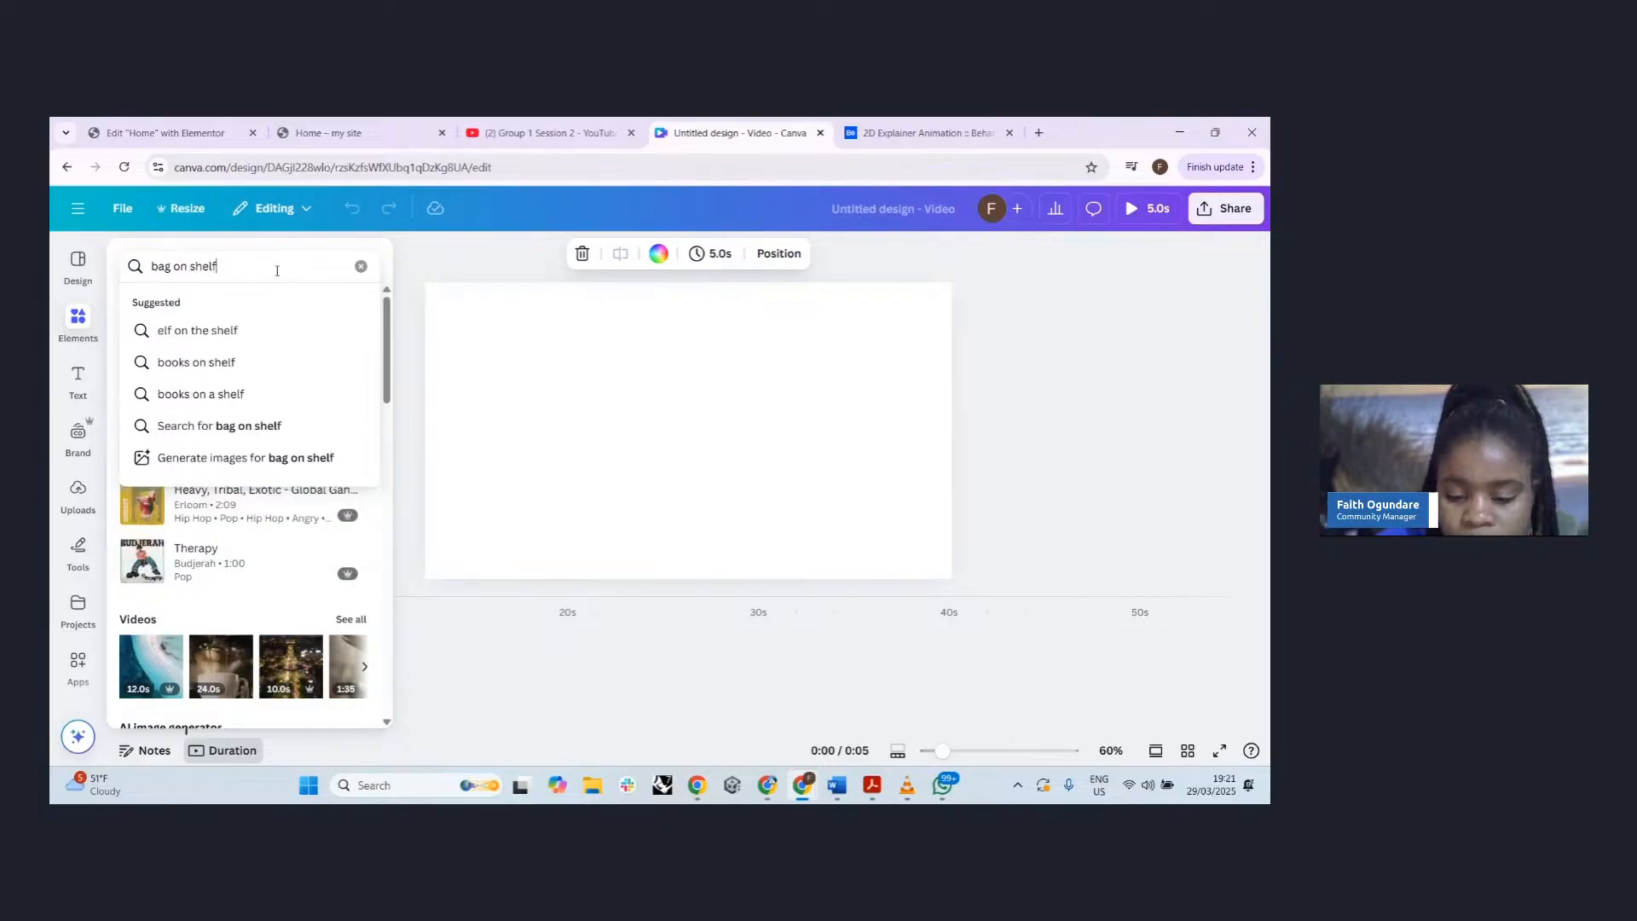
key(Return)
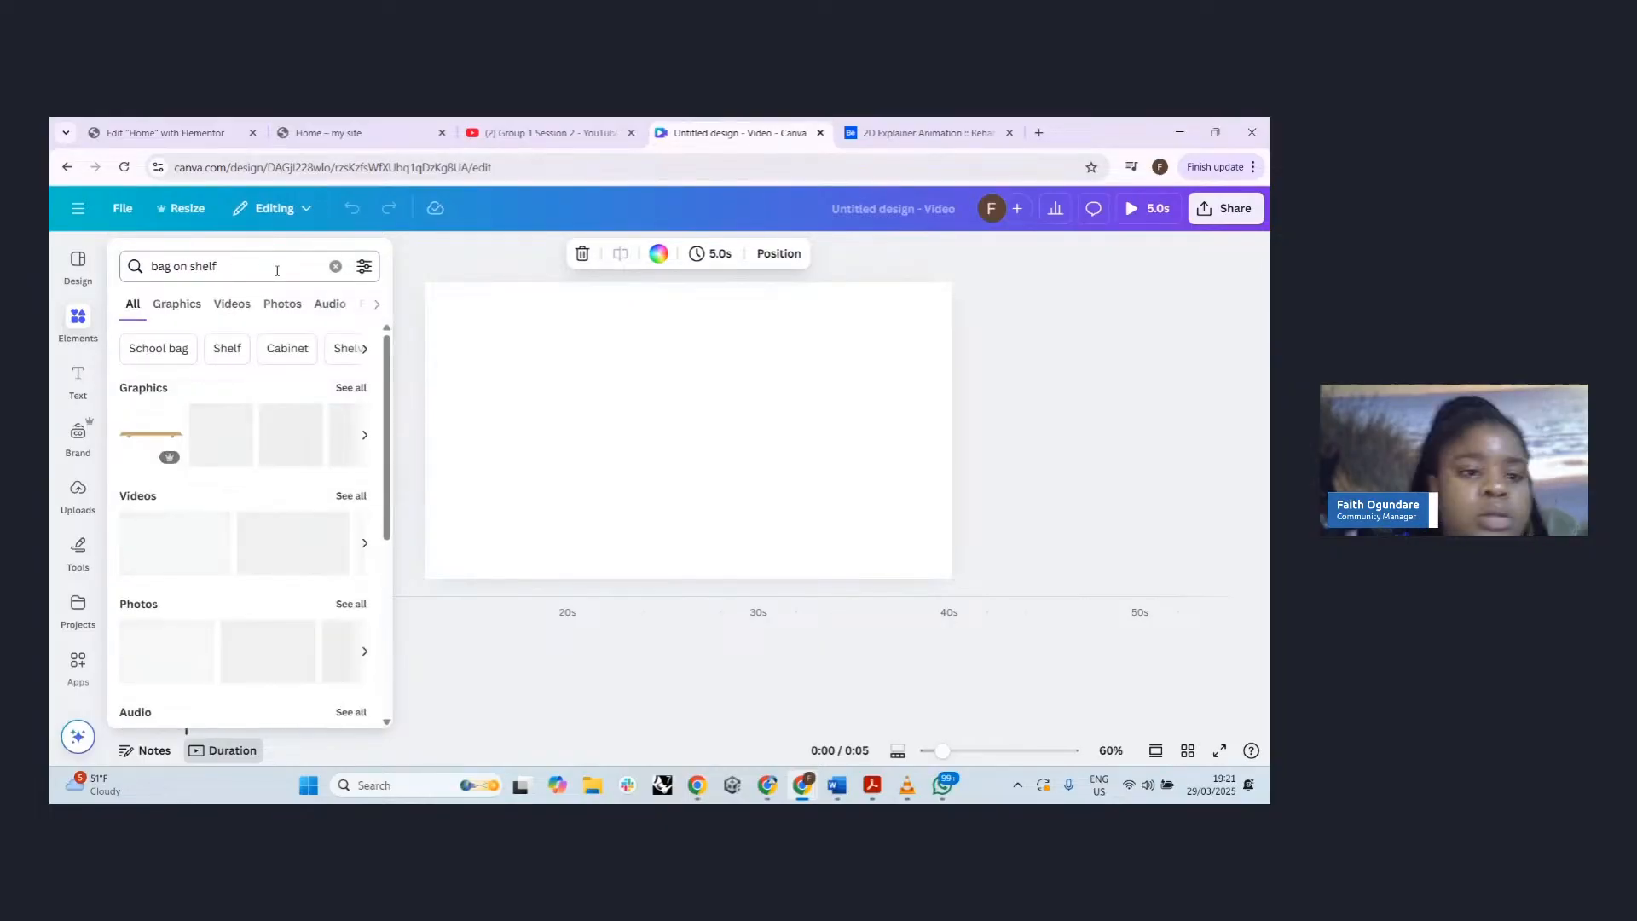
click(166, 313)
scroll(162, 384, down, 10)
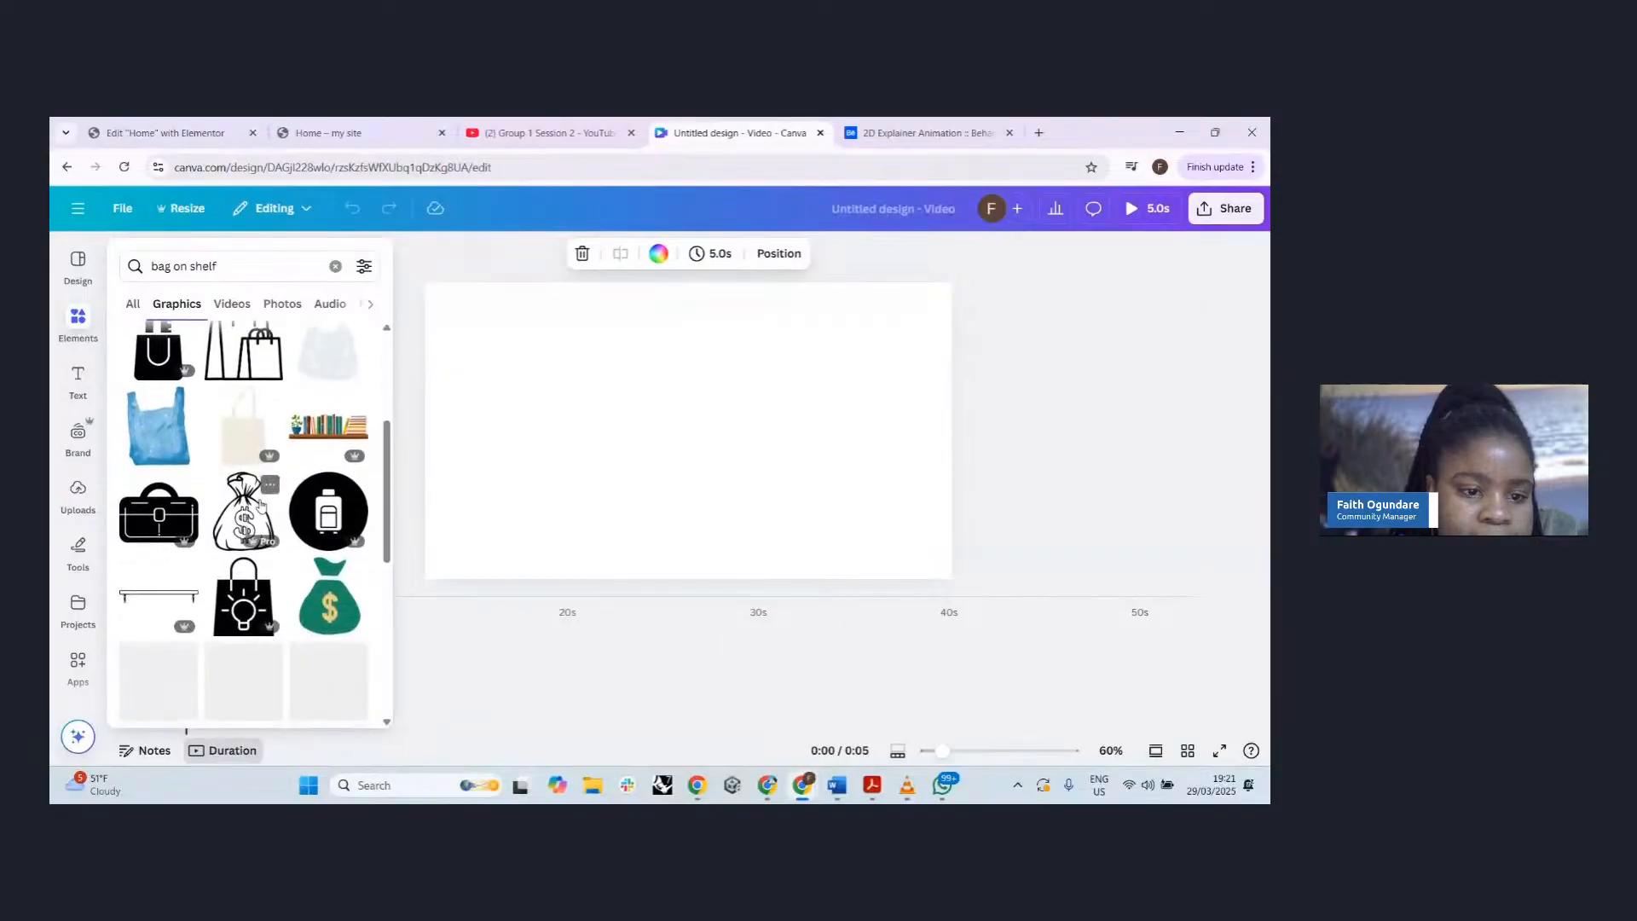
- Refine the graphics search to "2d hand bag on shelf"
click(154, 258)
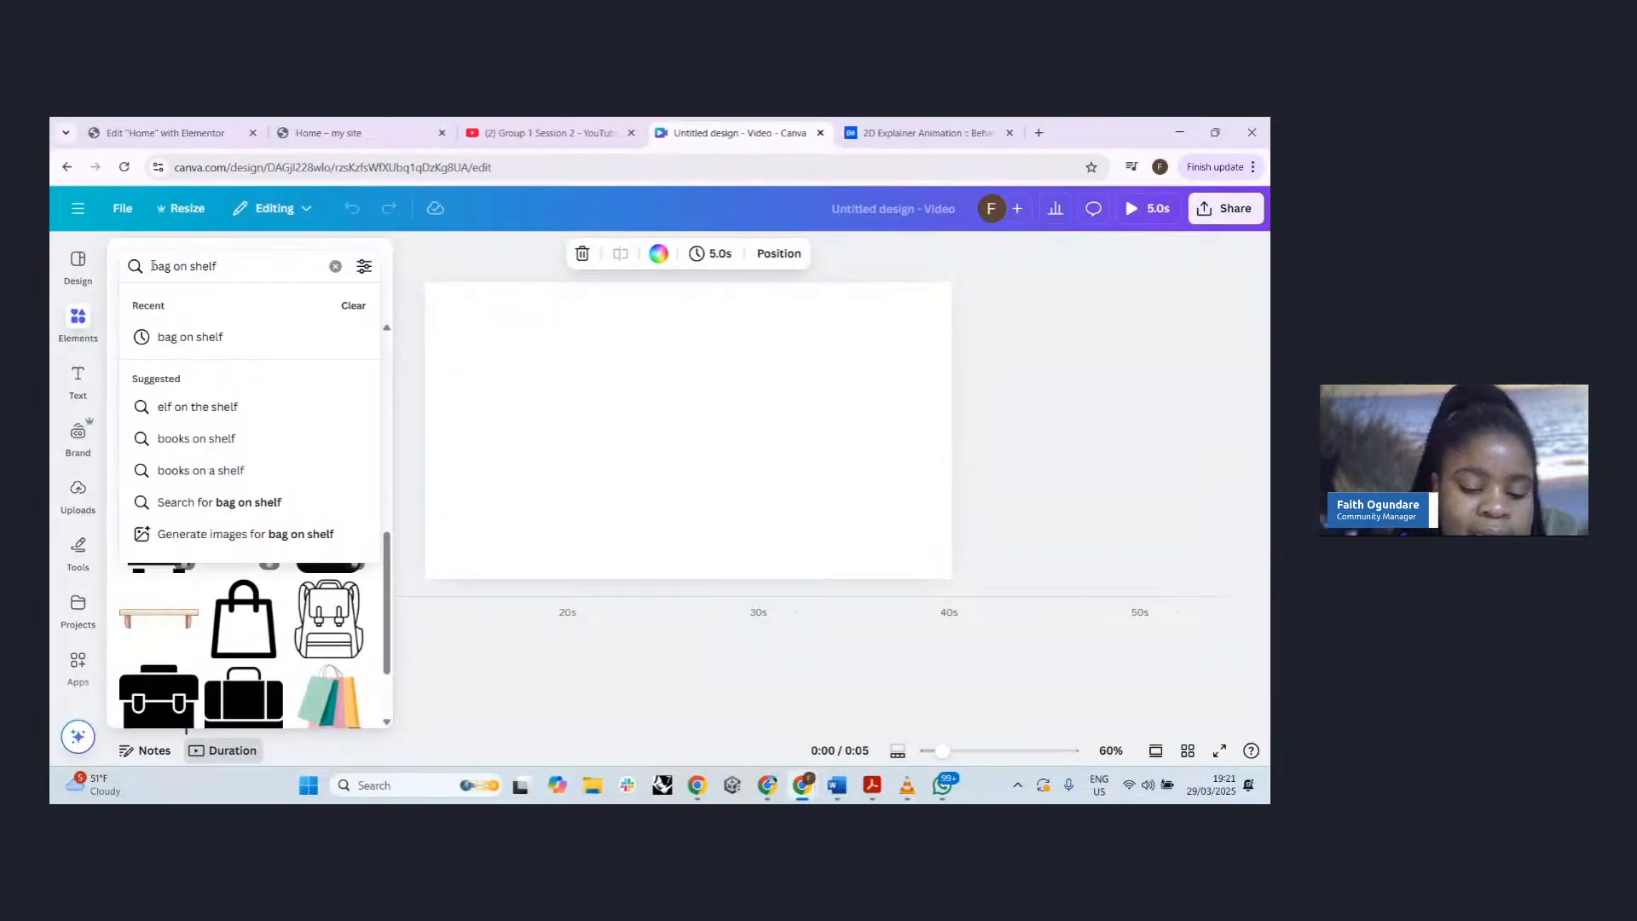
text(hand)
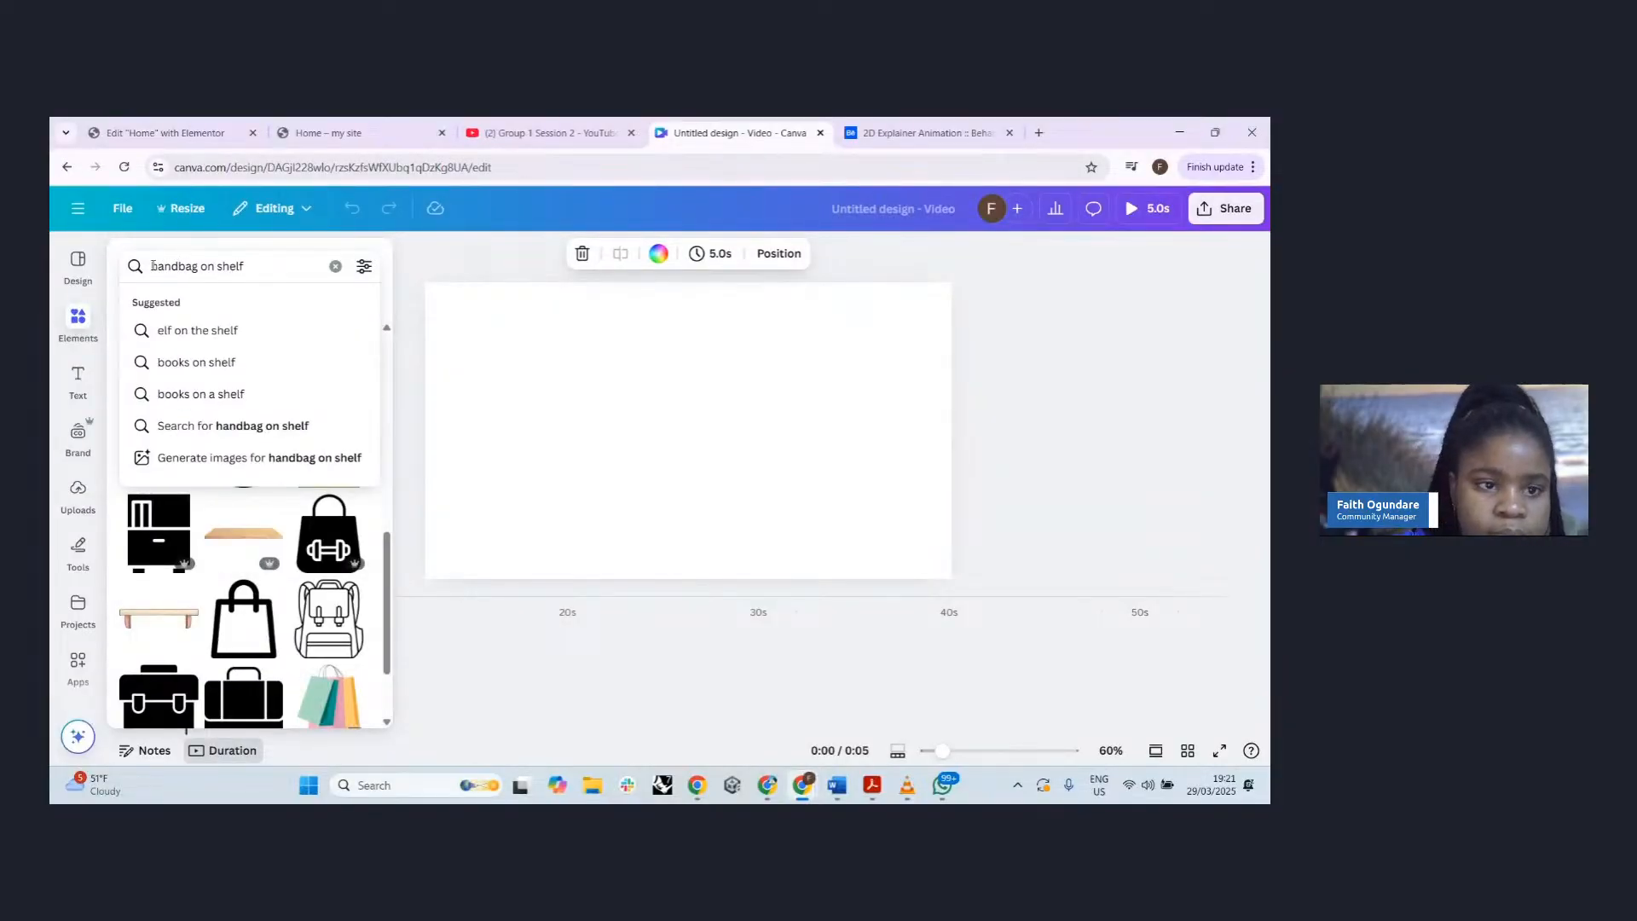
text( 2d)
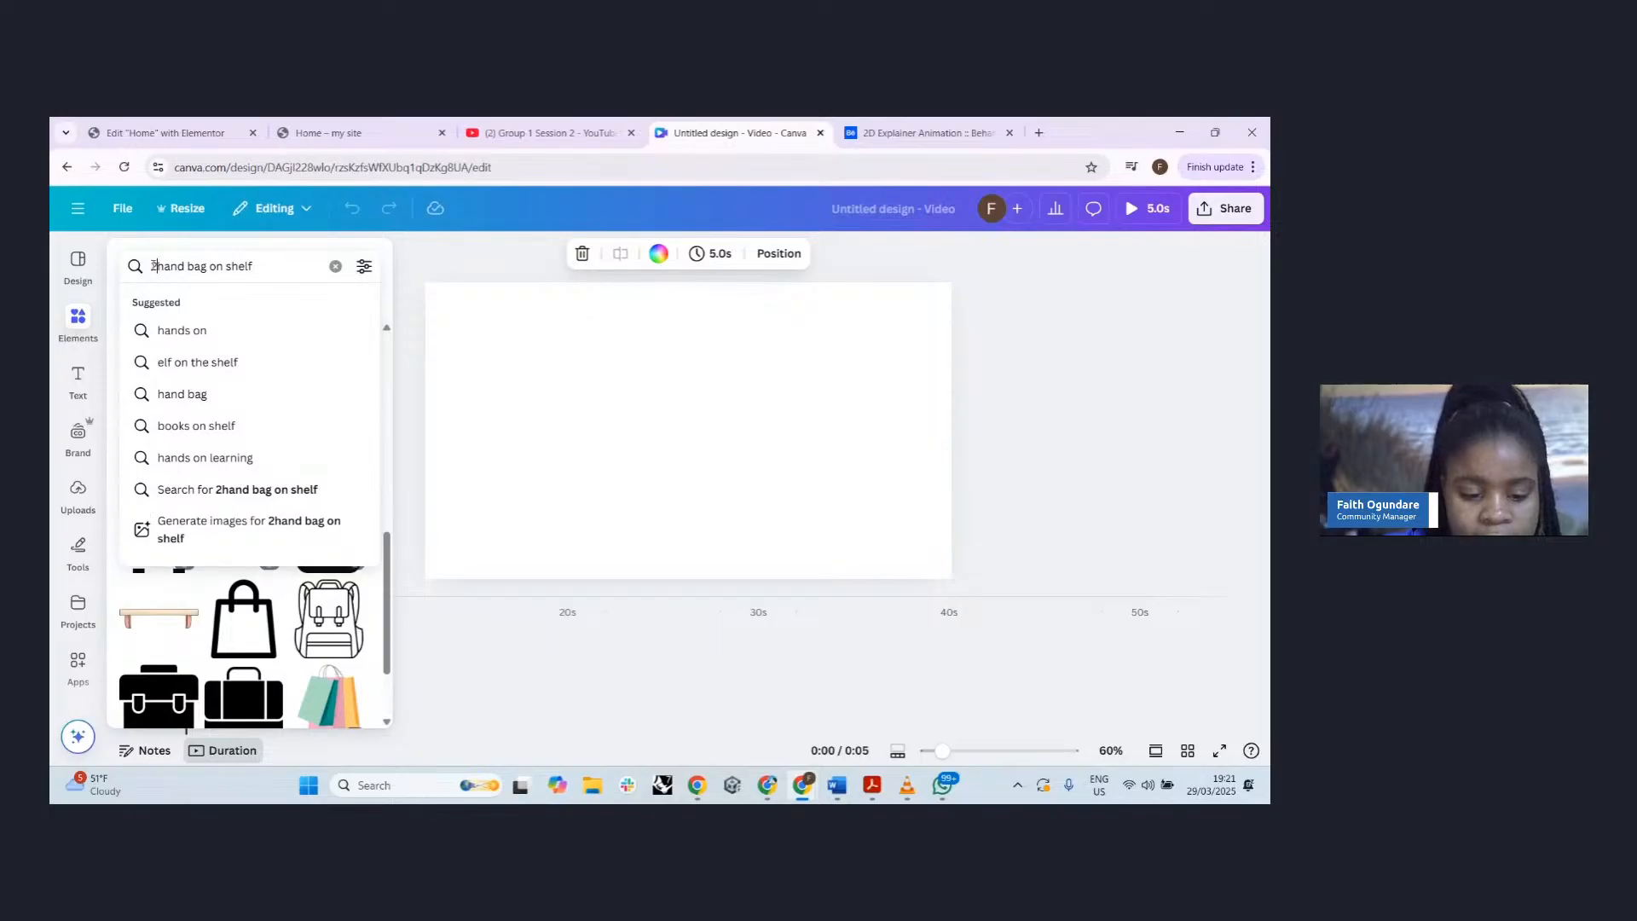
key(Return)
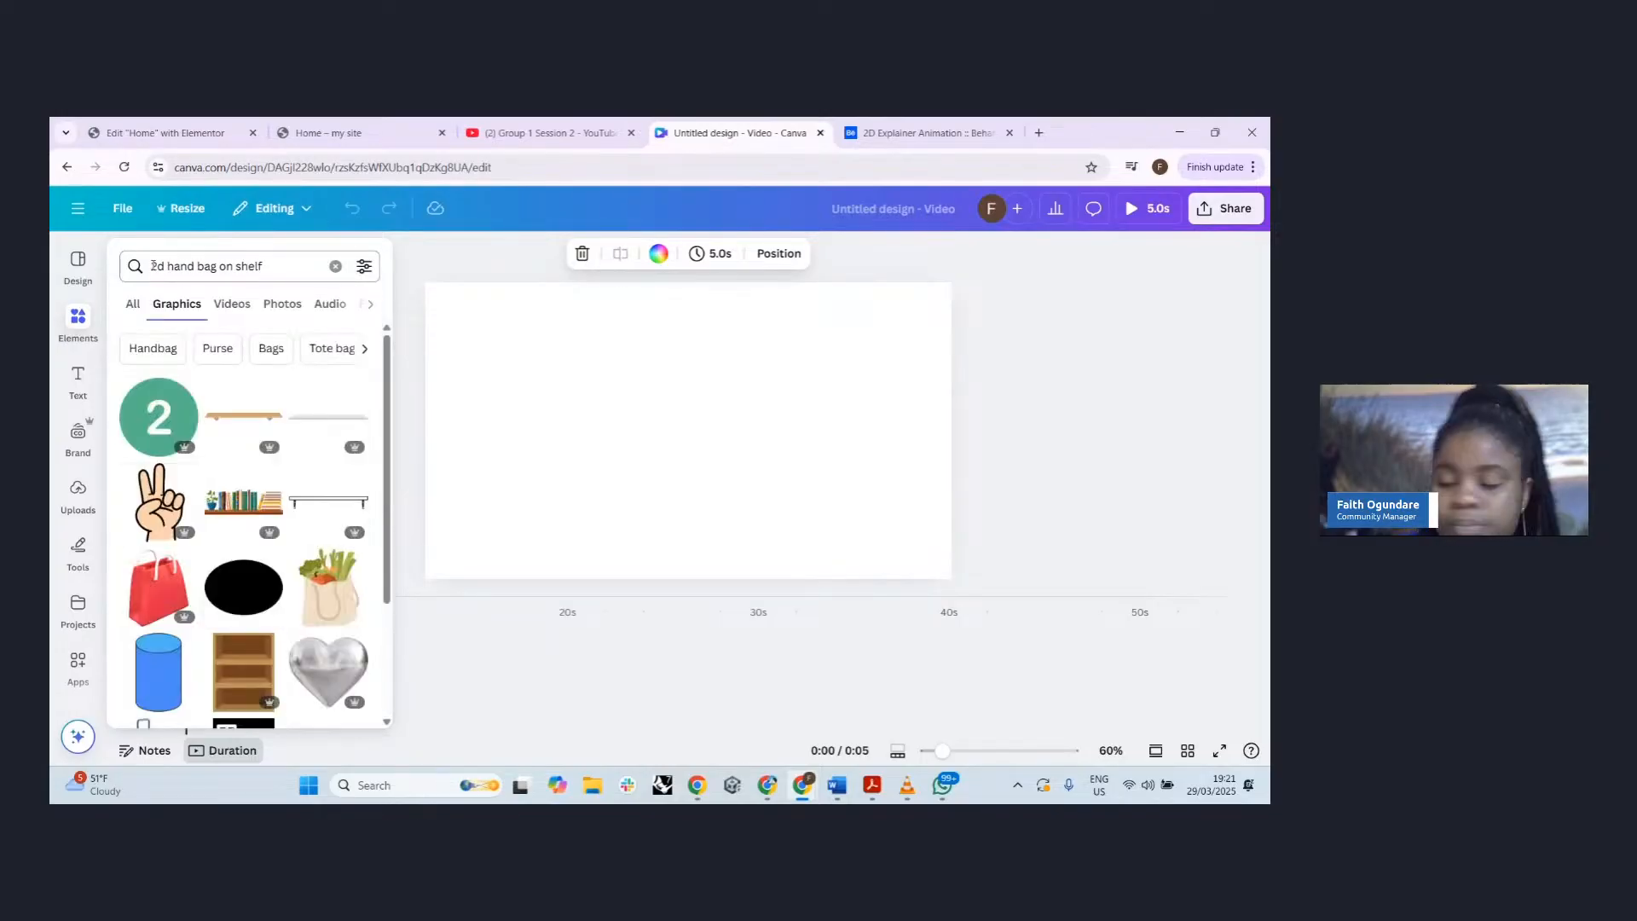
- Examine the hand bag graphics results for a shelf that suits the bag-shop scene
scroll(301, 484, down, 8)
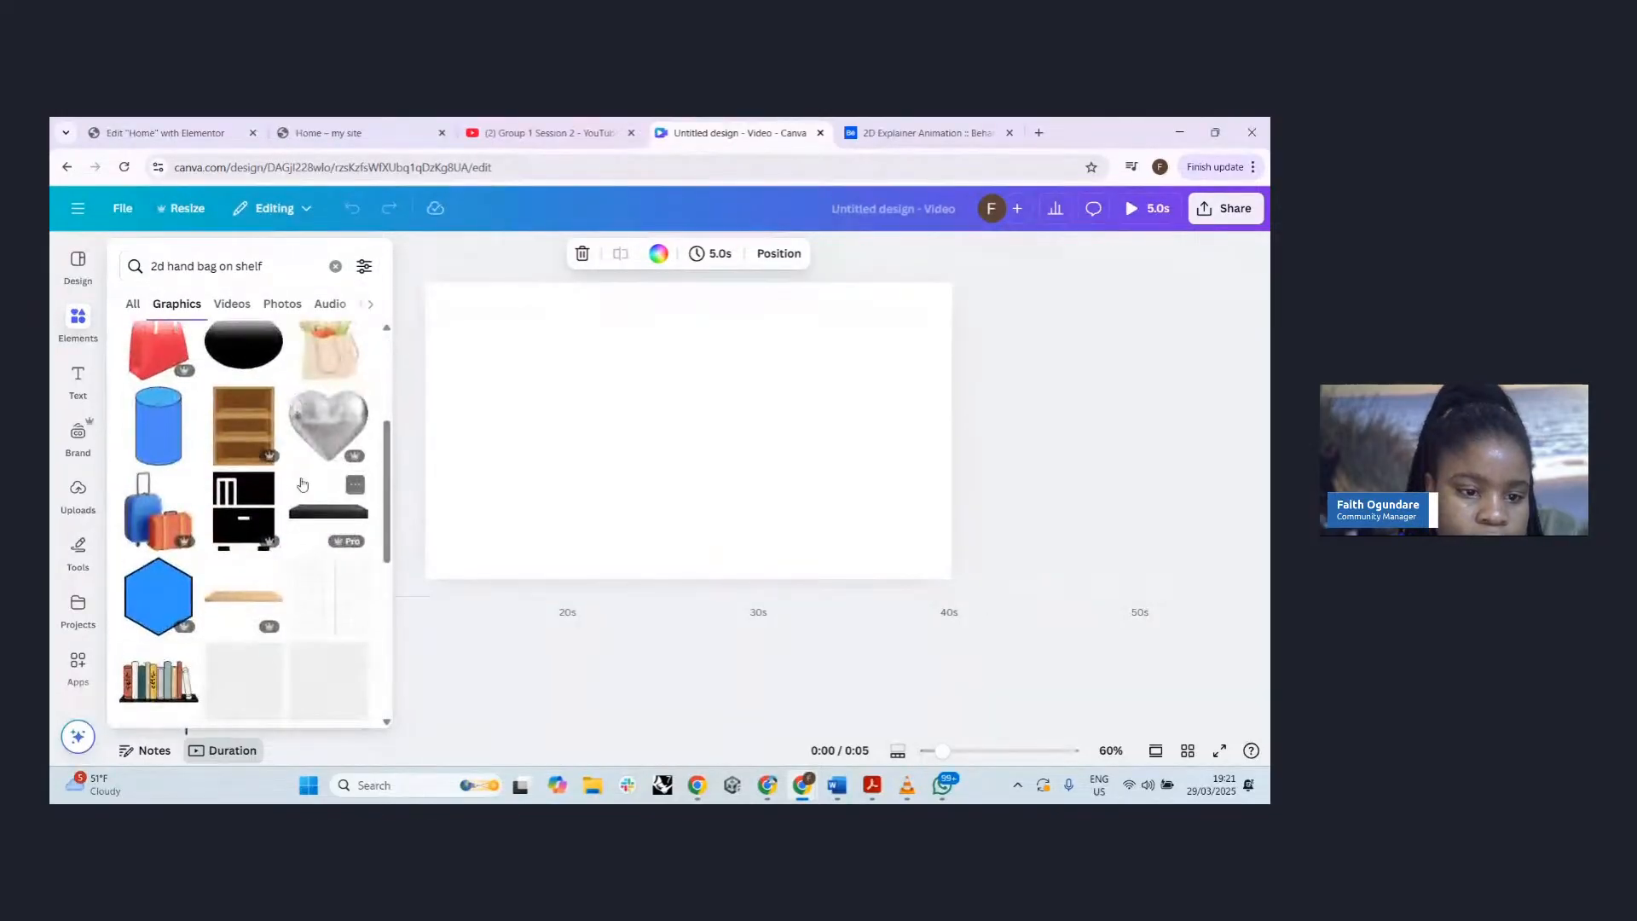
scroll(302, 484, up, 5)
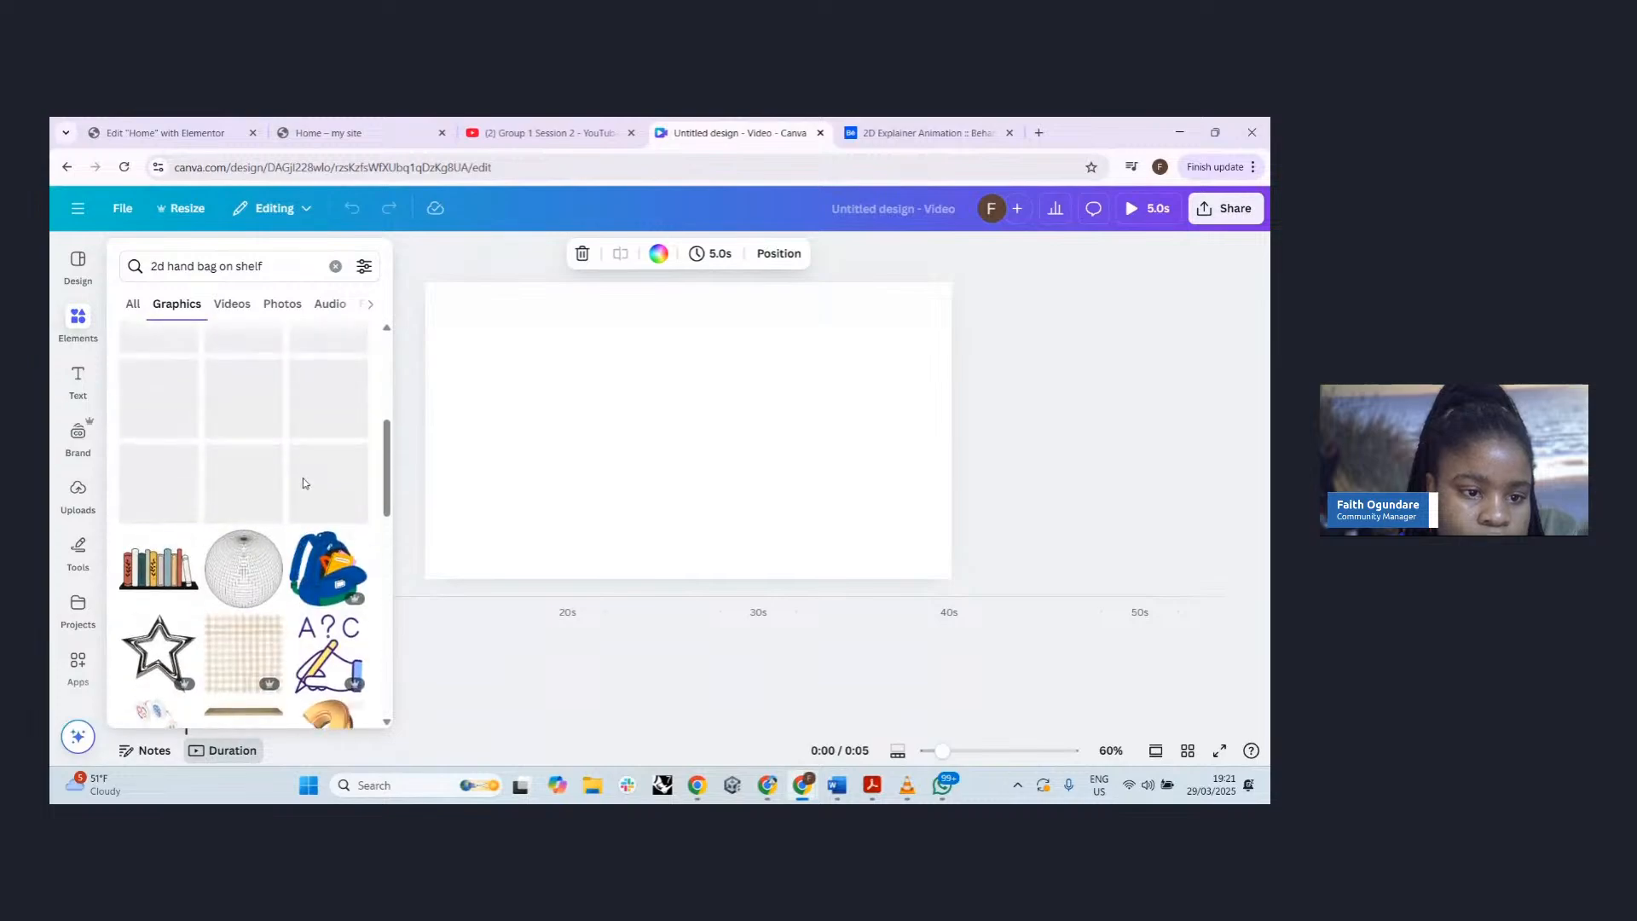
scroll(302, 483, up, 3)
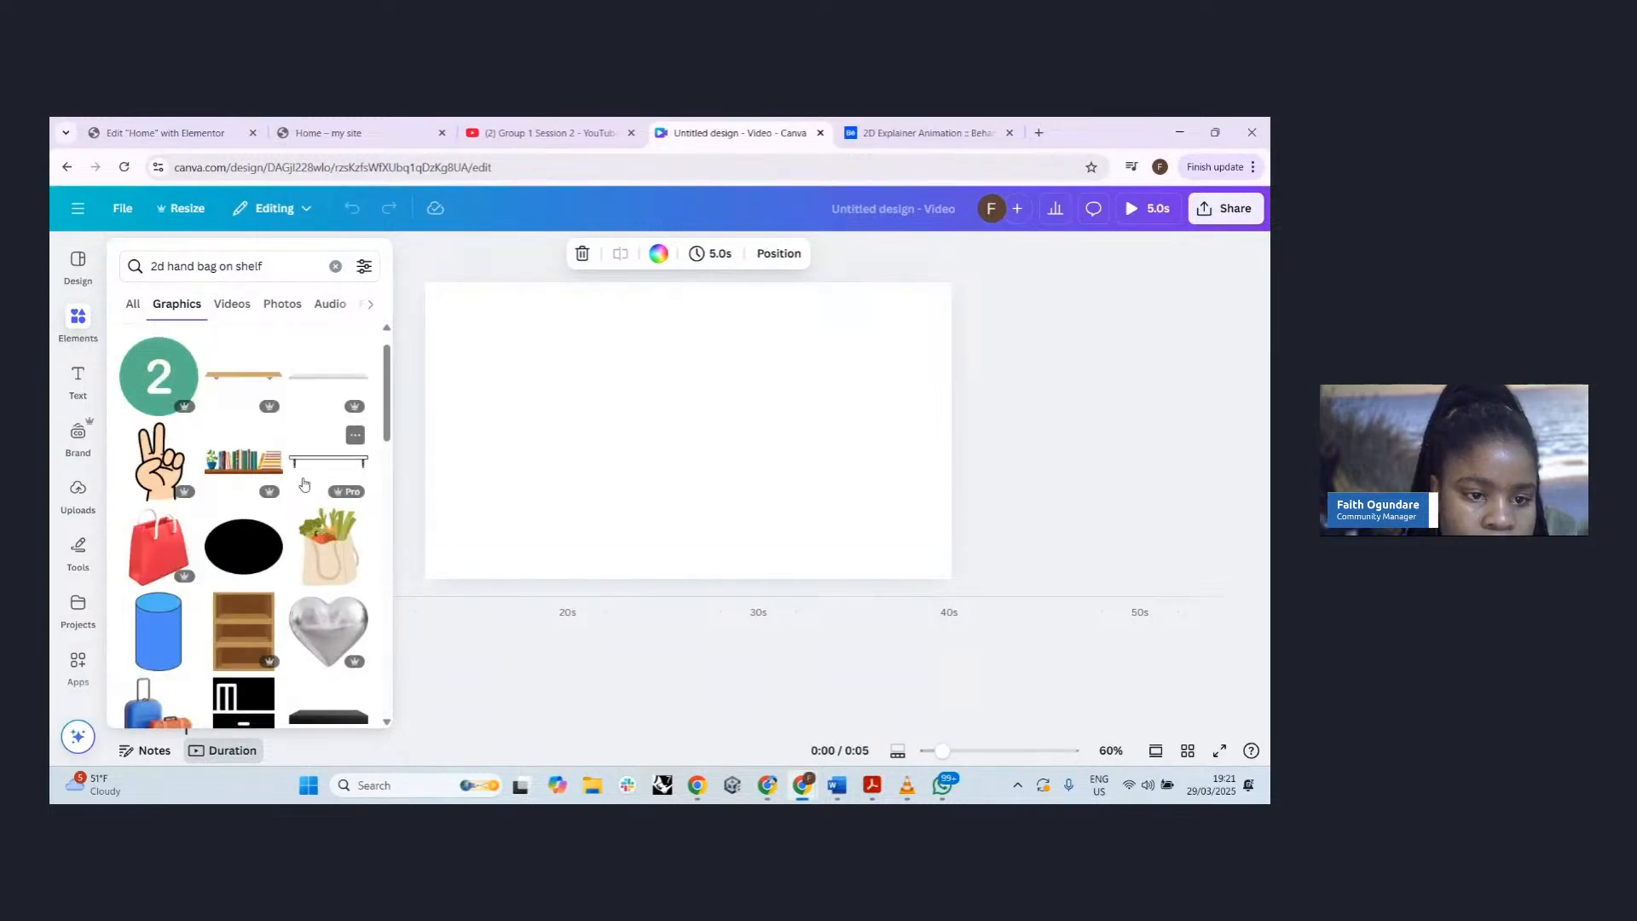
scroll(193, 488, up, 1)
scroll(271, 499, down, 4)
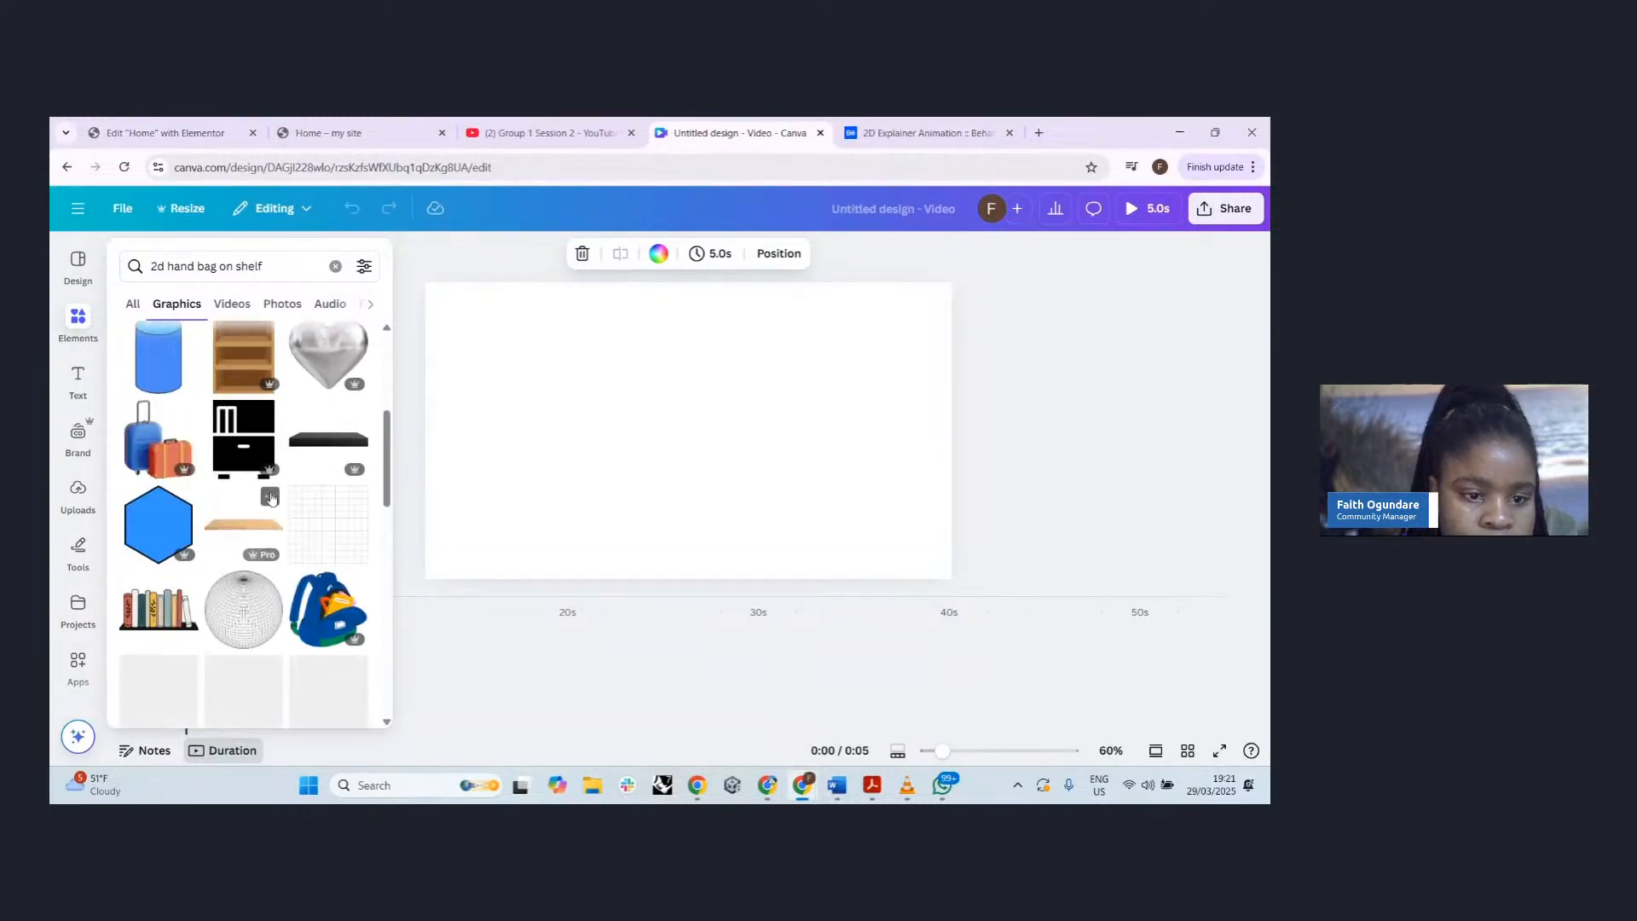
scroll(271, 500, down, 8)
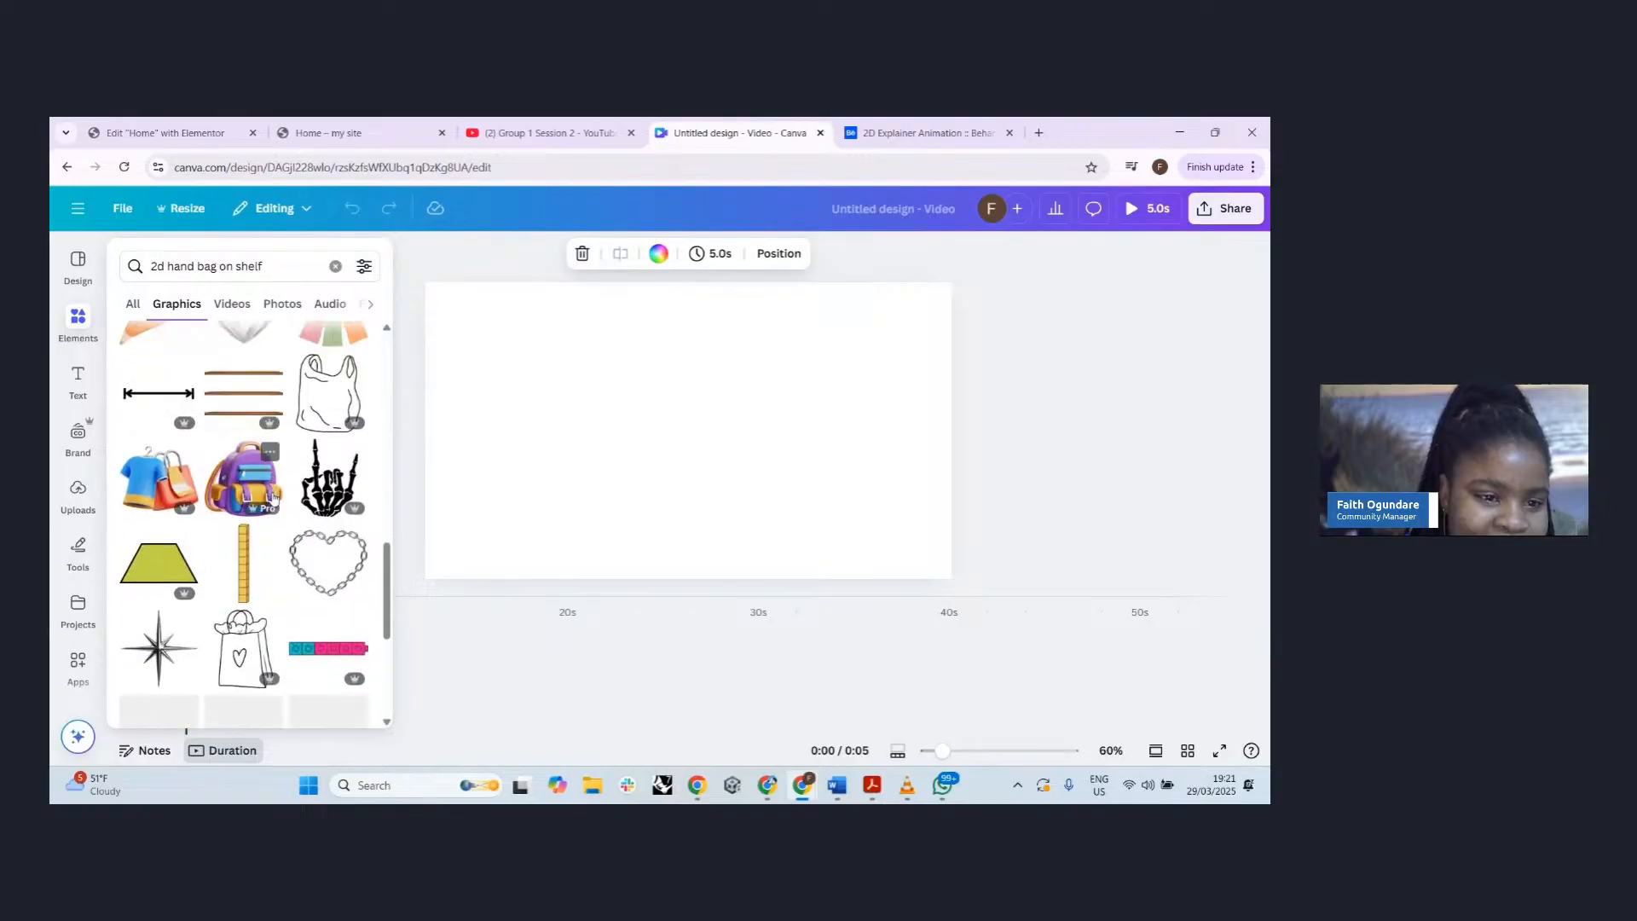
scroll(273, 498, up, 4)
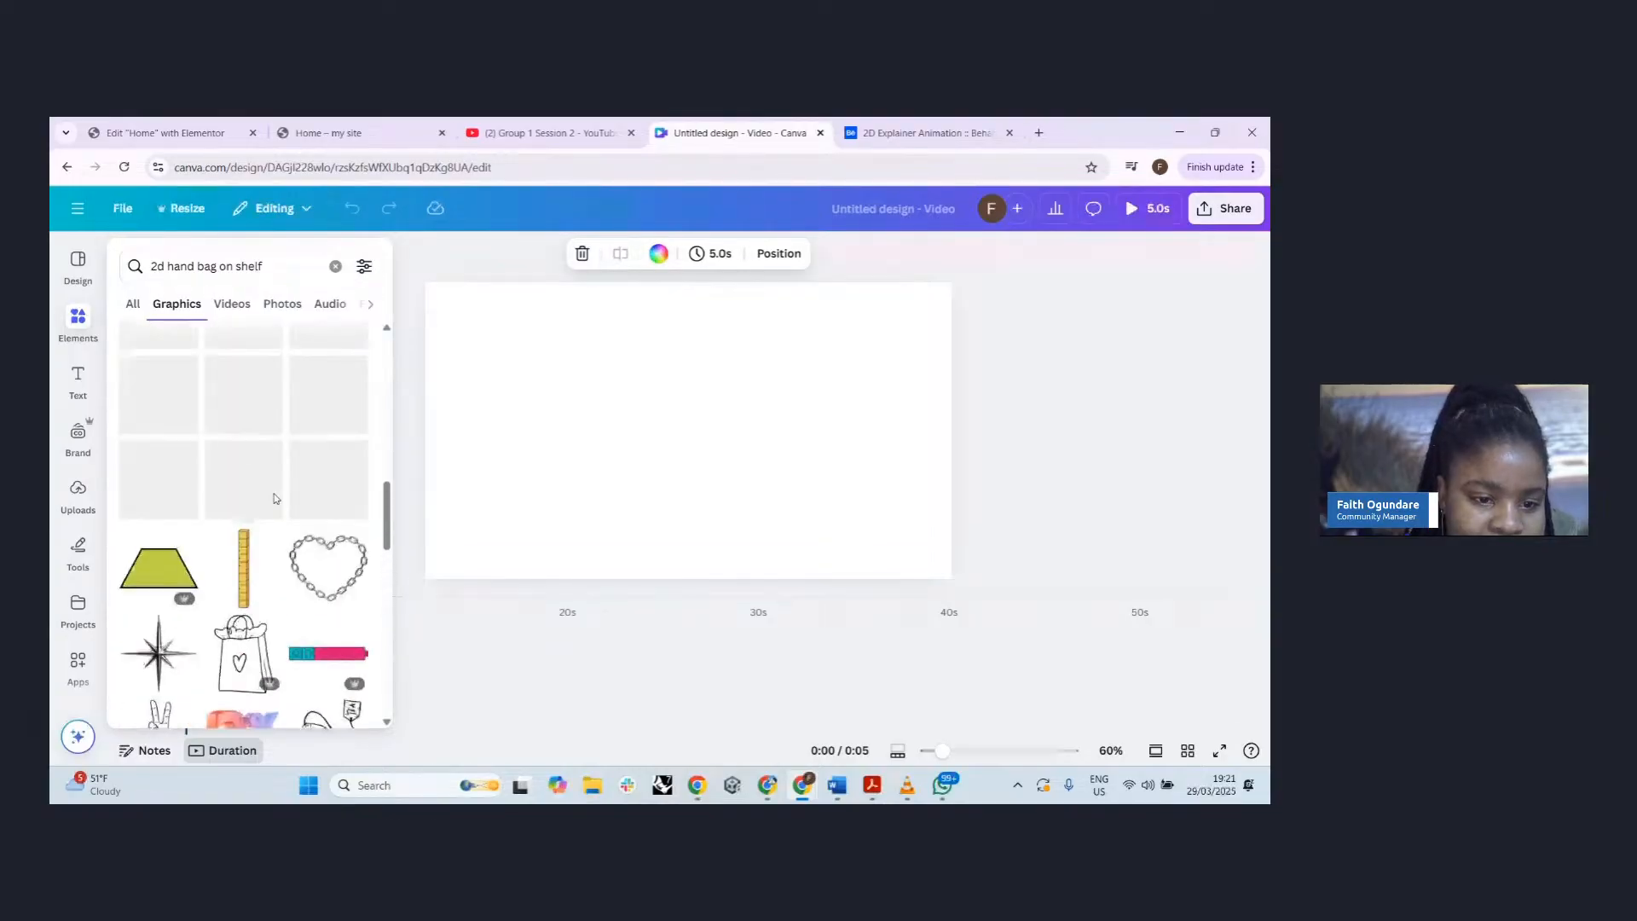
scroll(212, 473, up, 4)
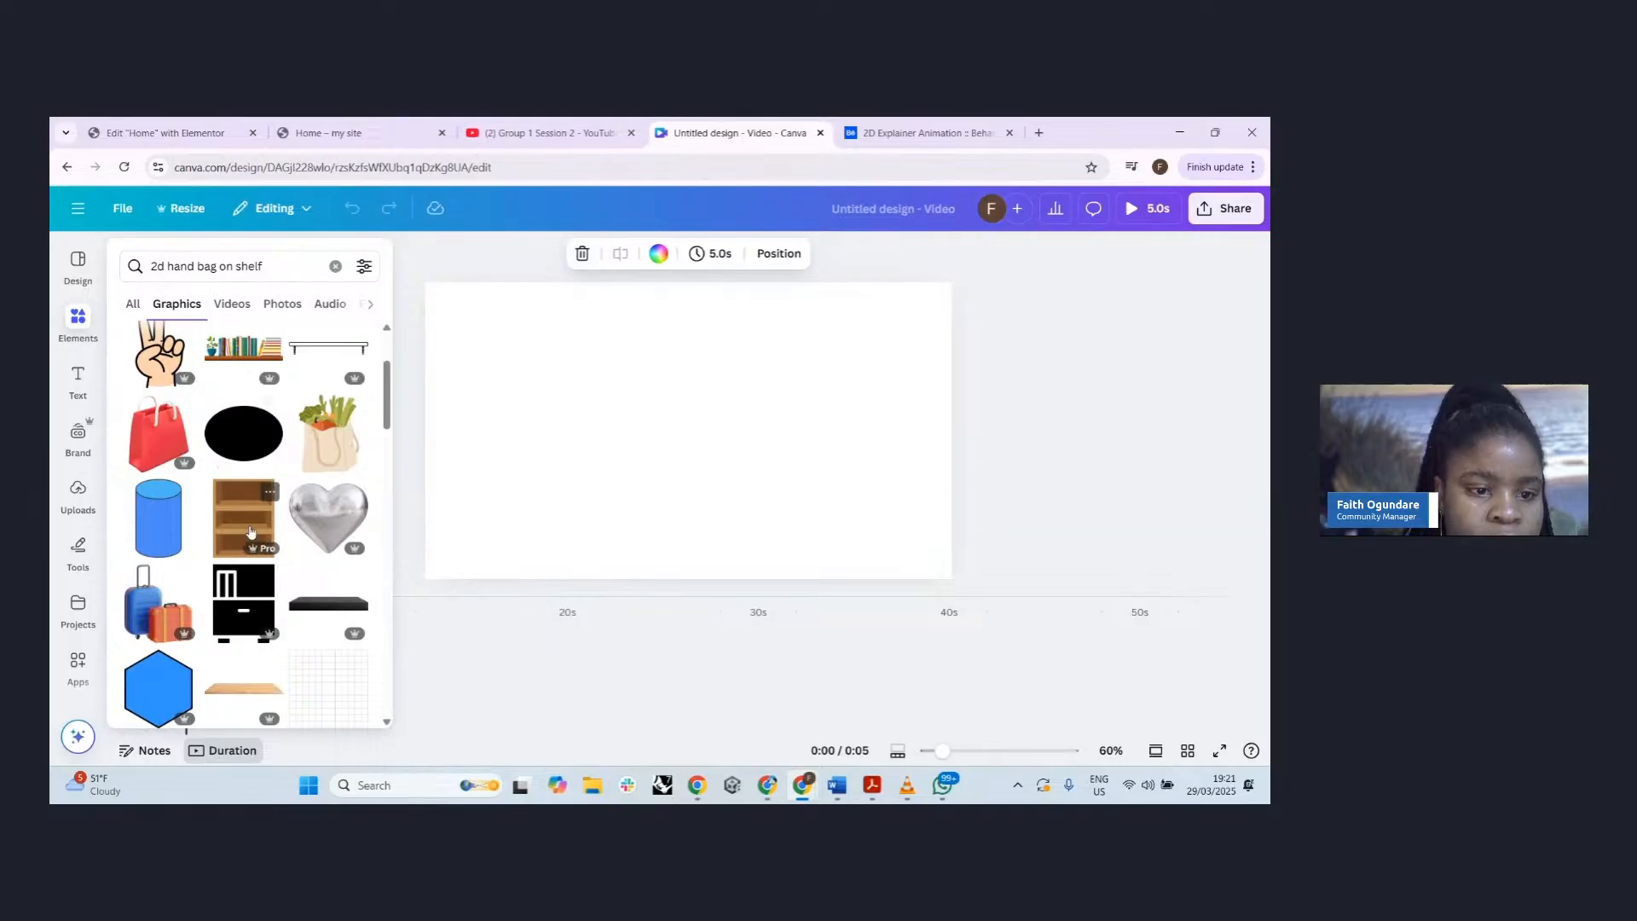
scroll(228, 602, up, 1)
scroll(245, 605, up, 1)
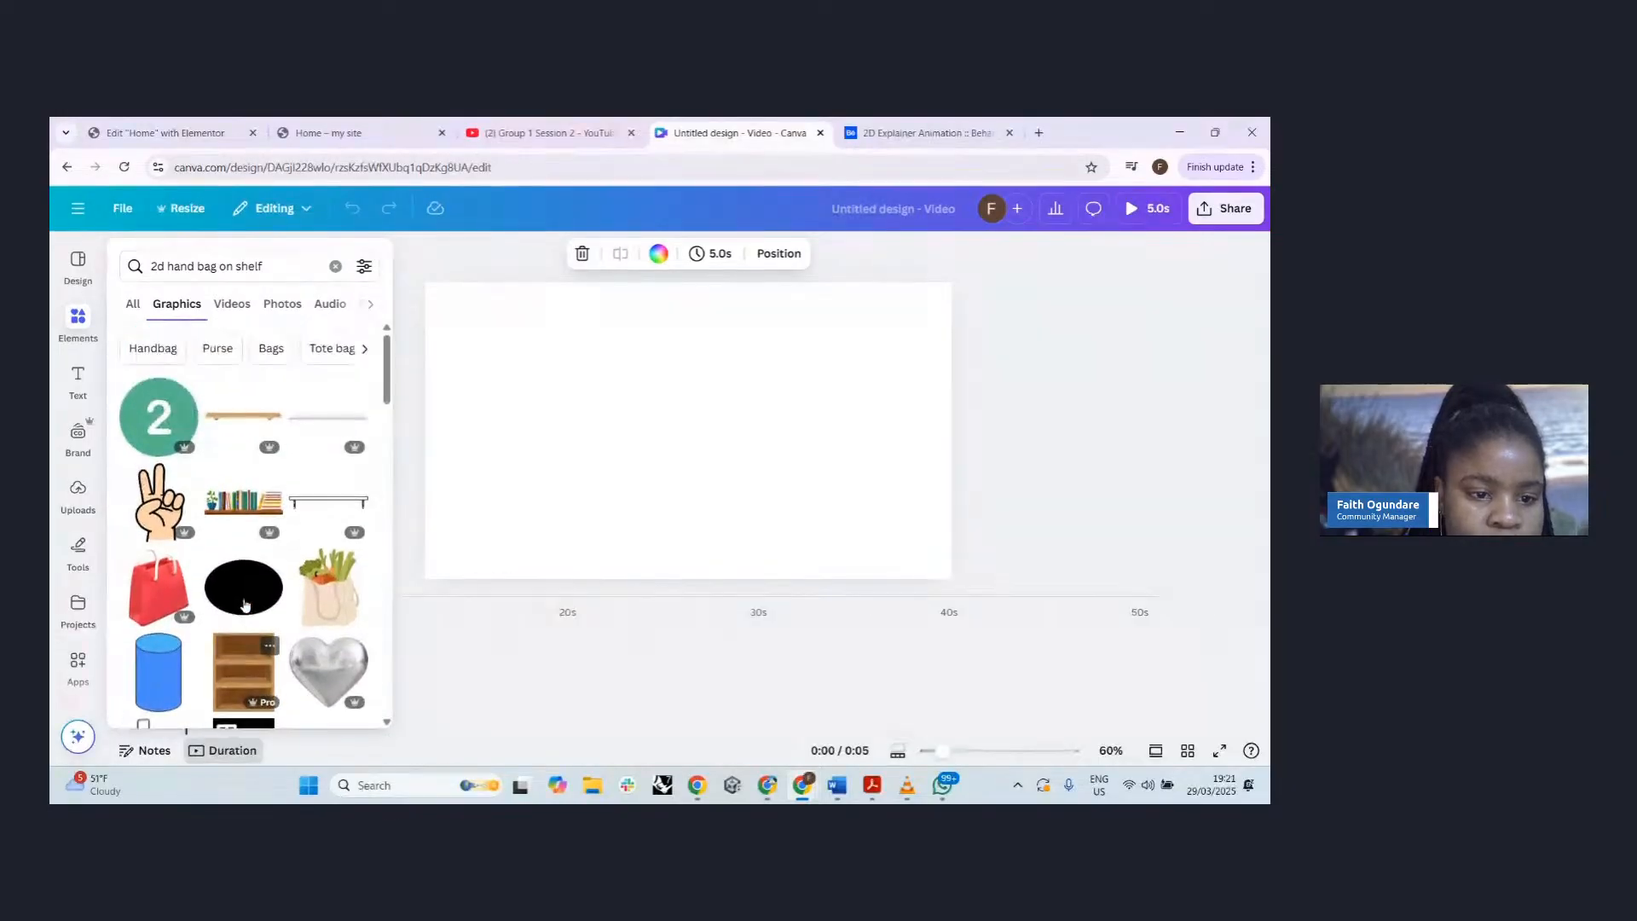
- Search the graphics for "books on shelf" and browse the bookshelf results
click(195, 269)
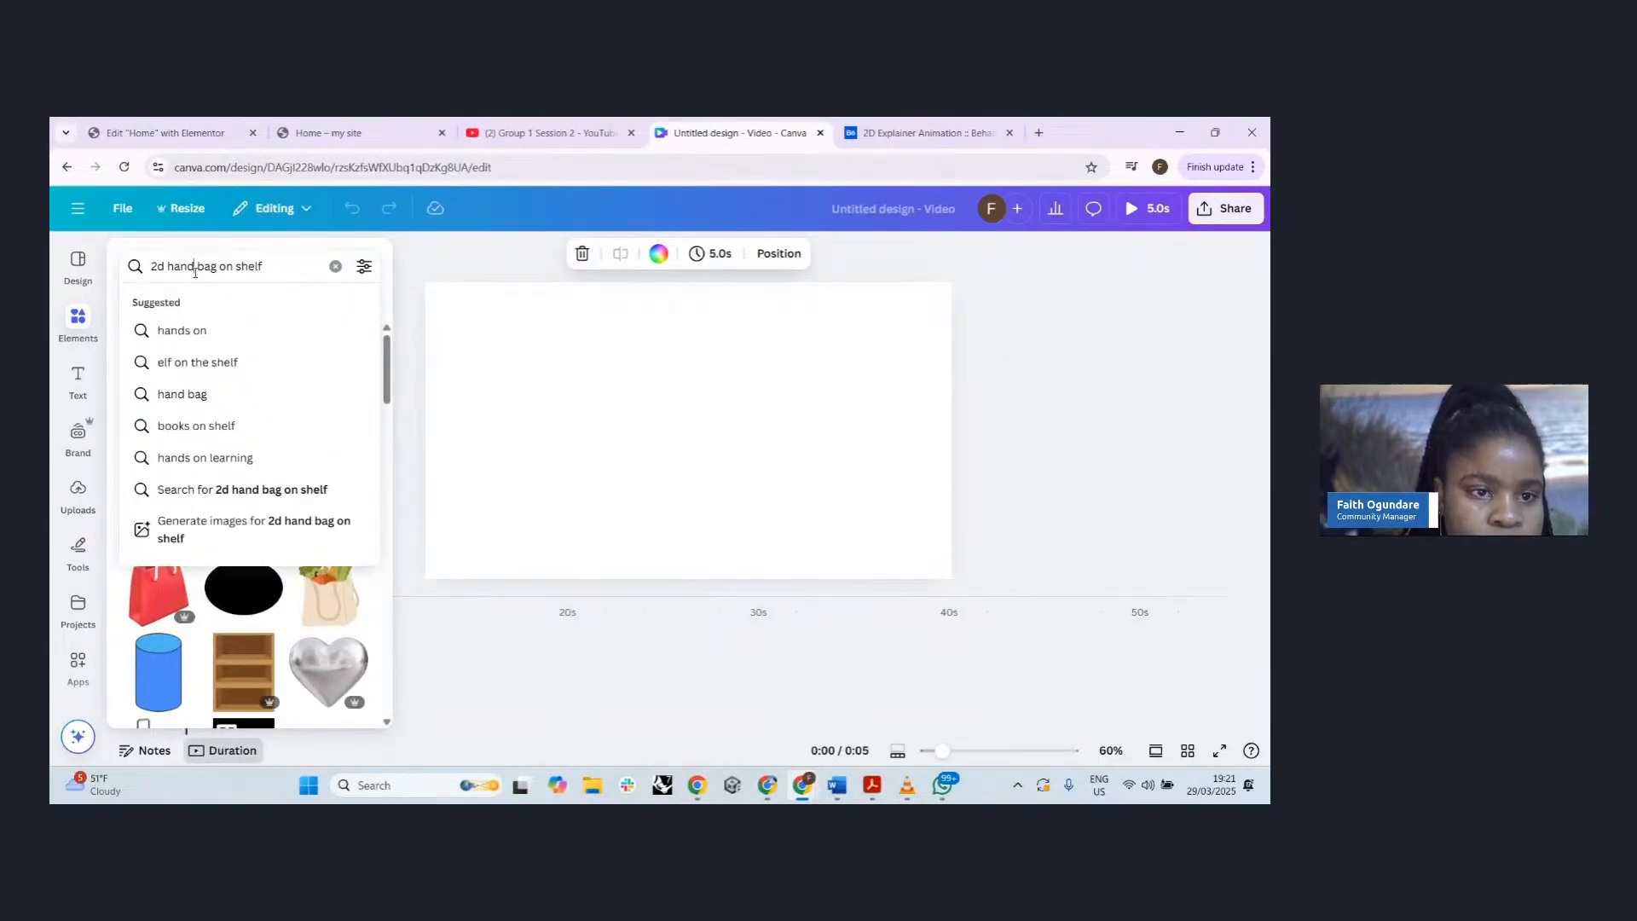
drag(240, 265, 58, 261)
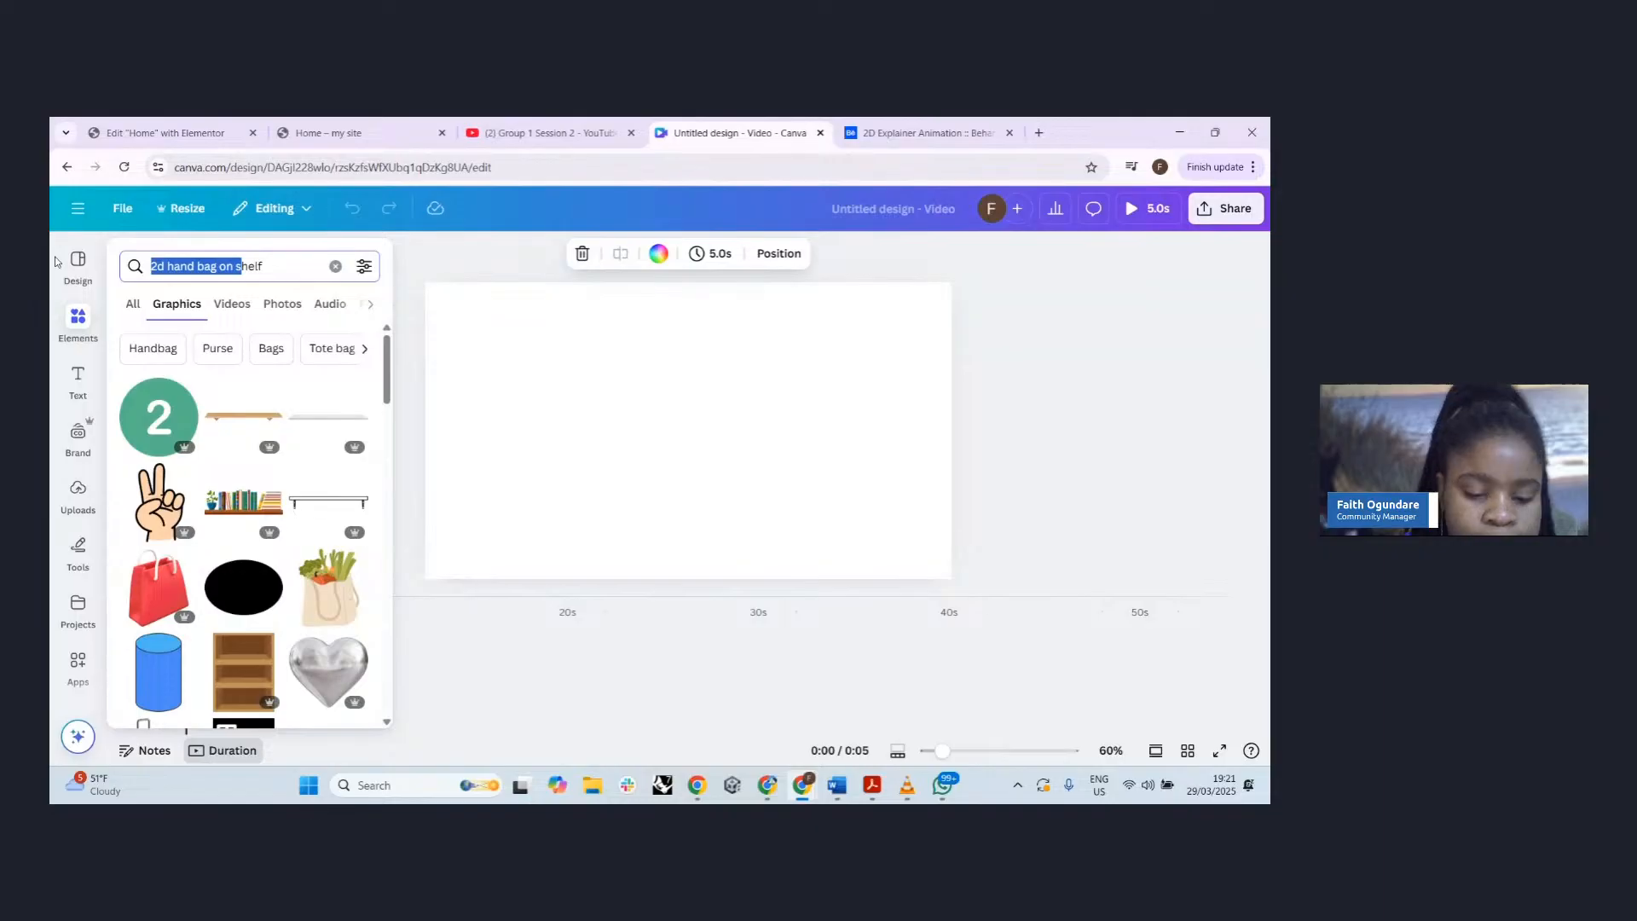
text(books )
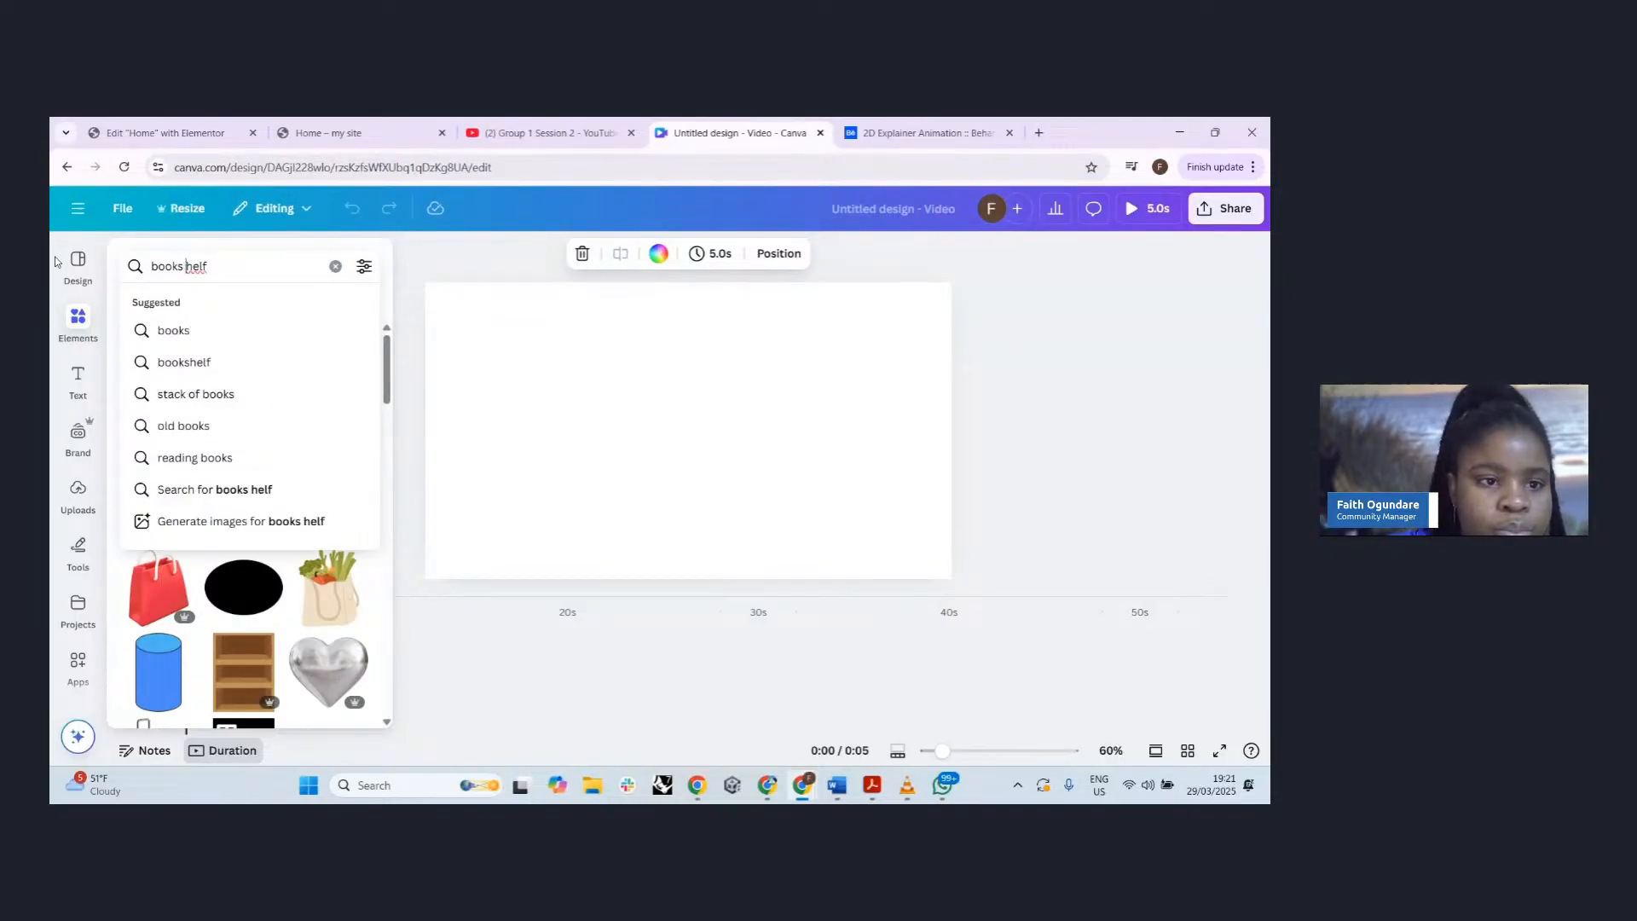
text(on s)
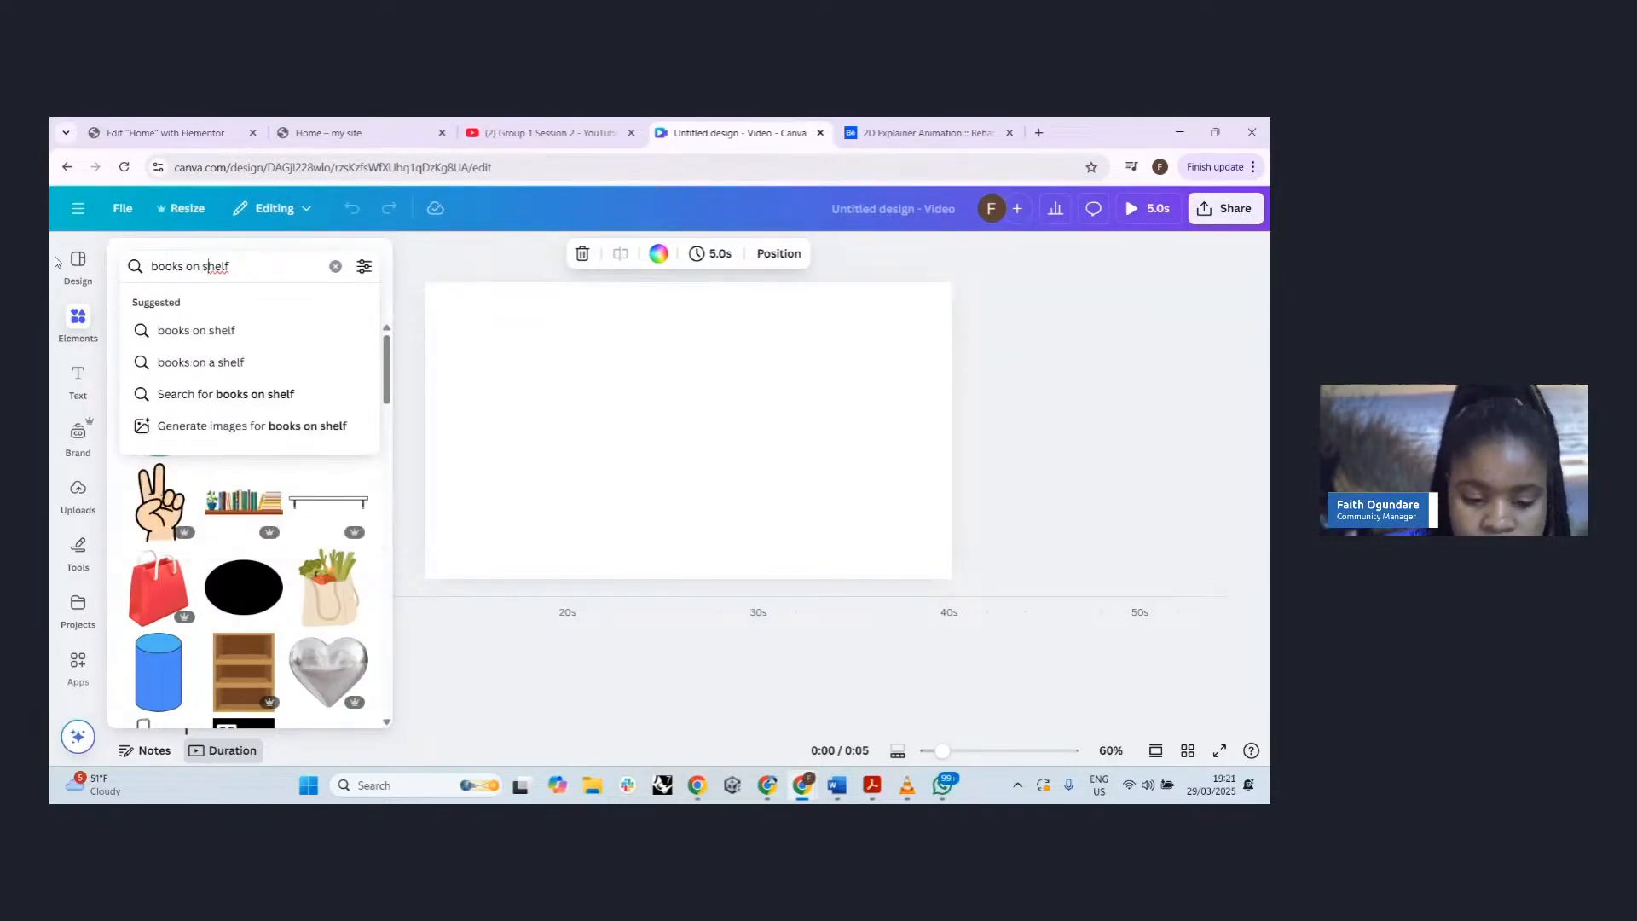
key(Return)
click(61, 299)
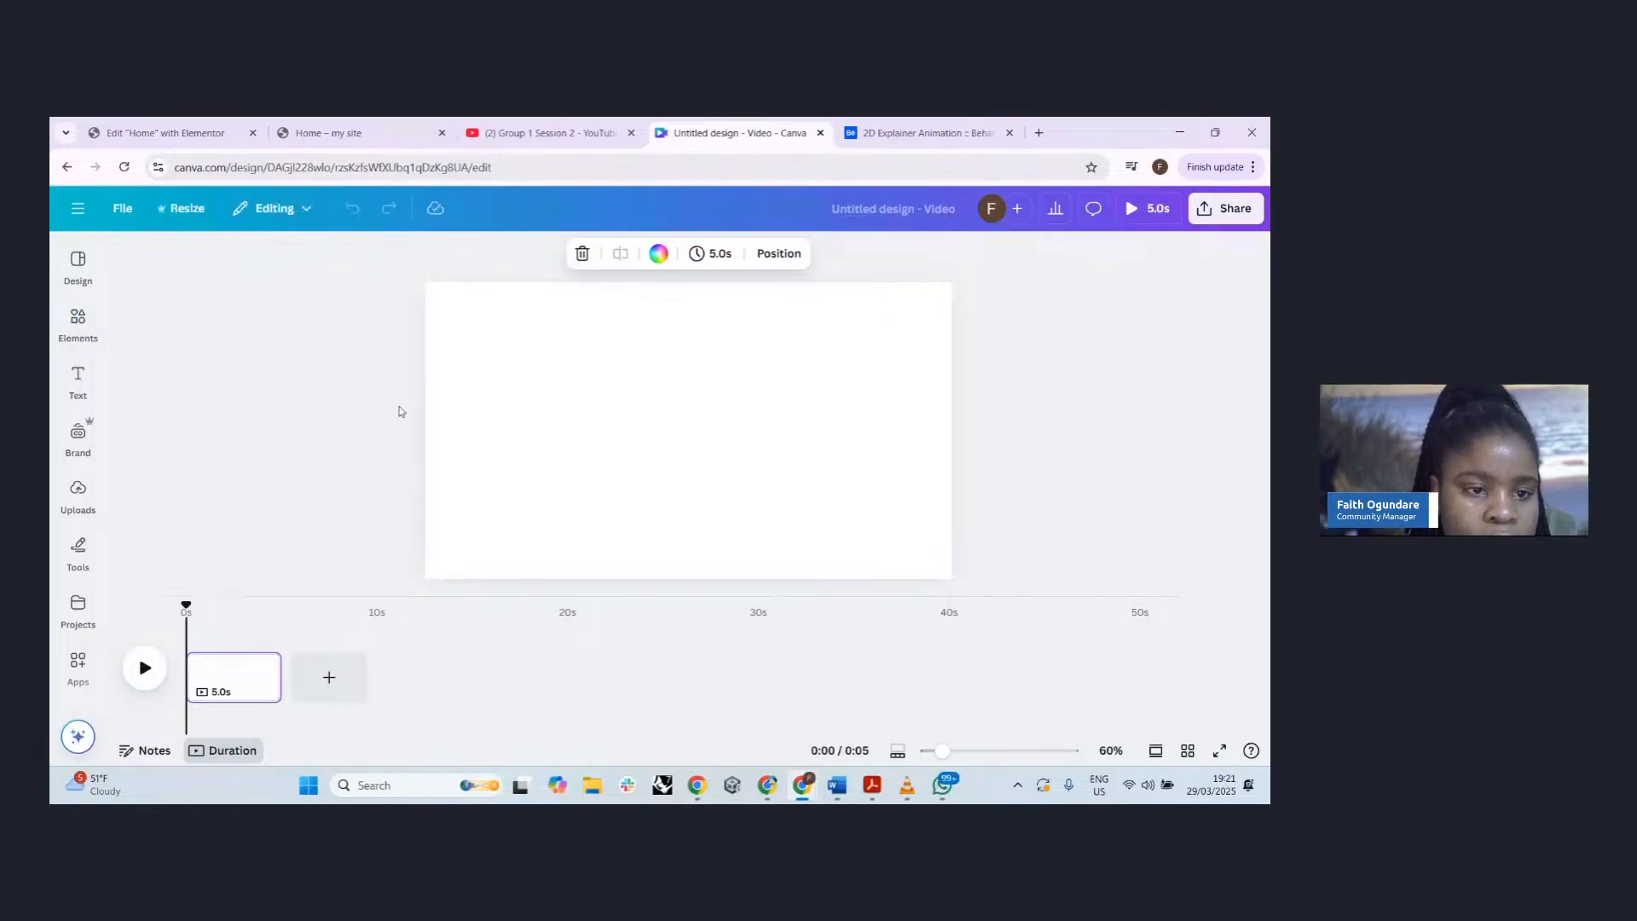
click(78, 379)
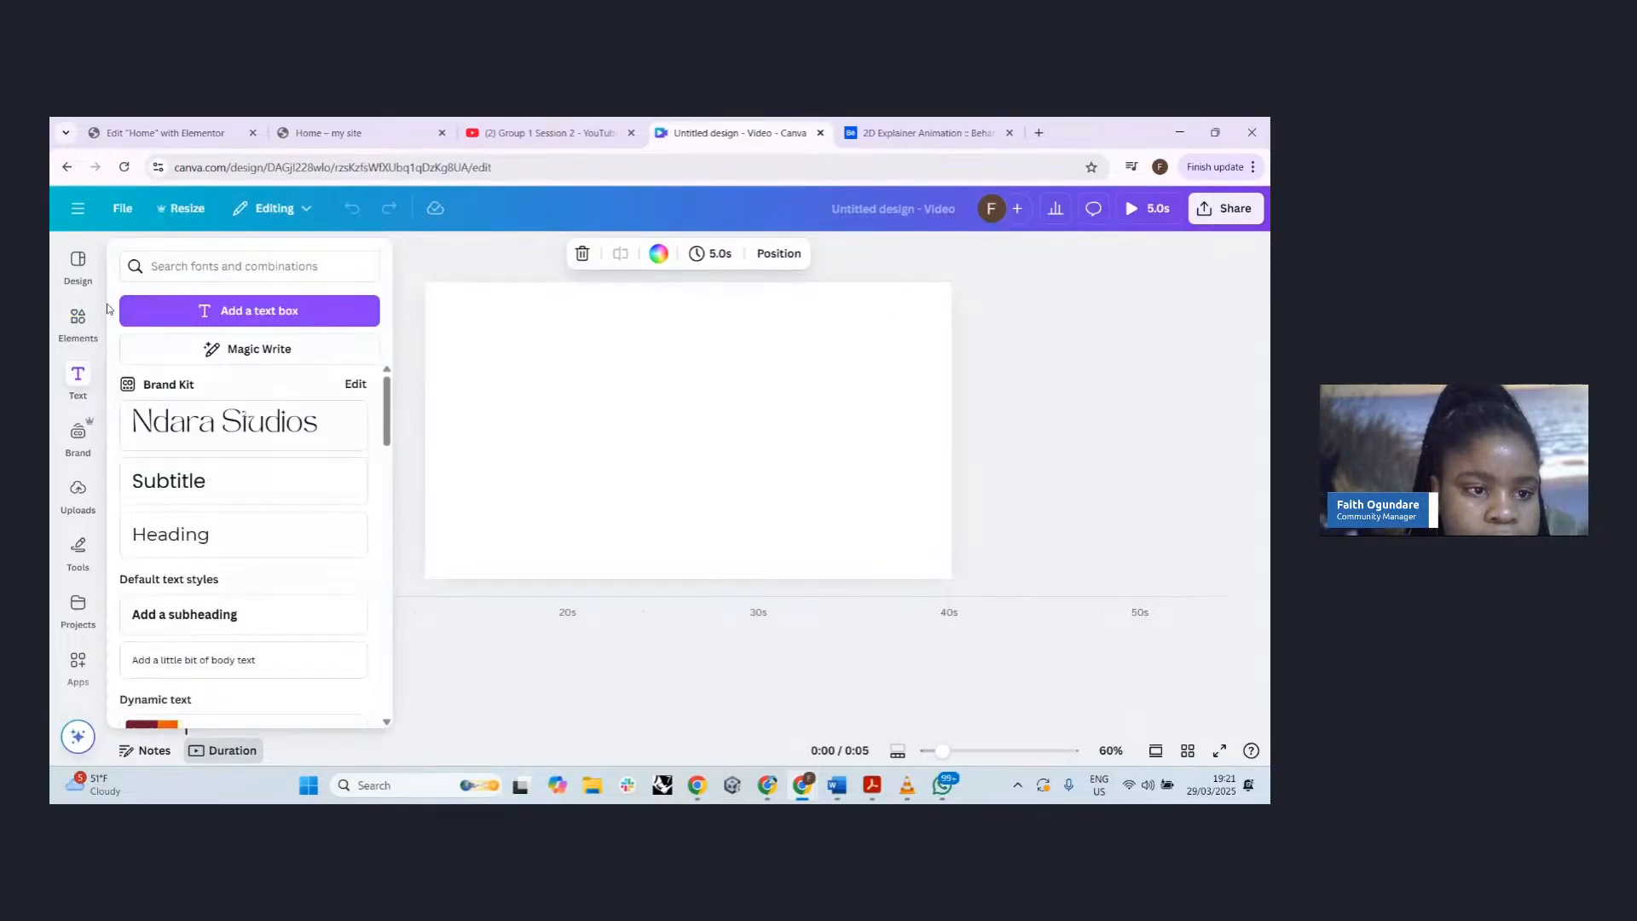
click(77, 317)
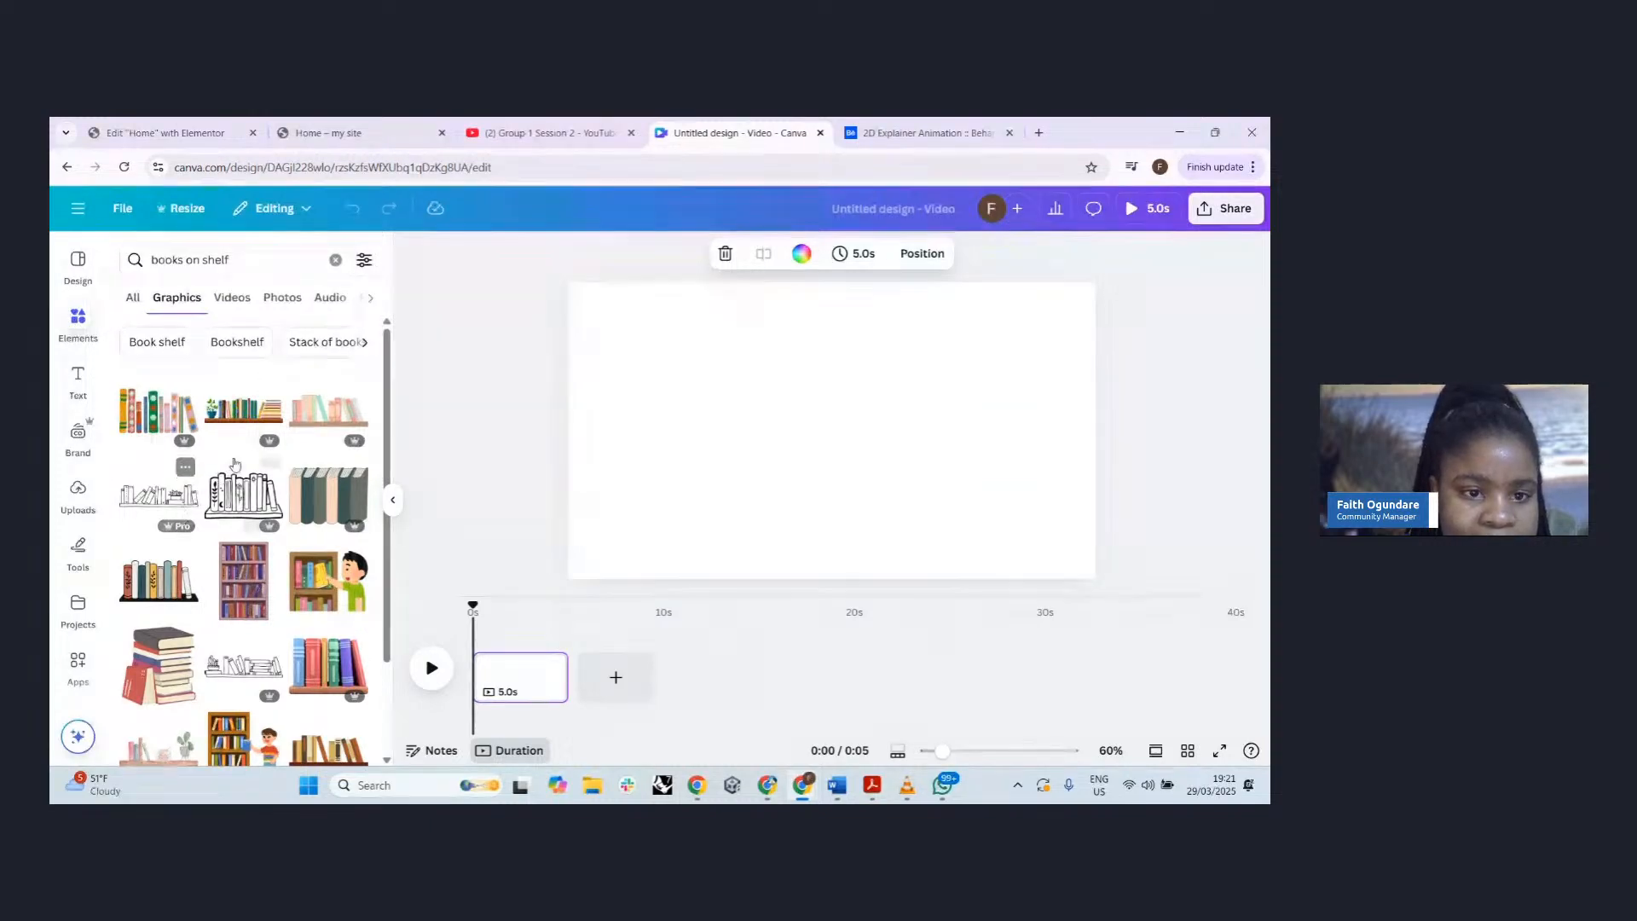
scroll(237, 461, down, 1)
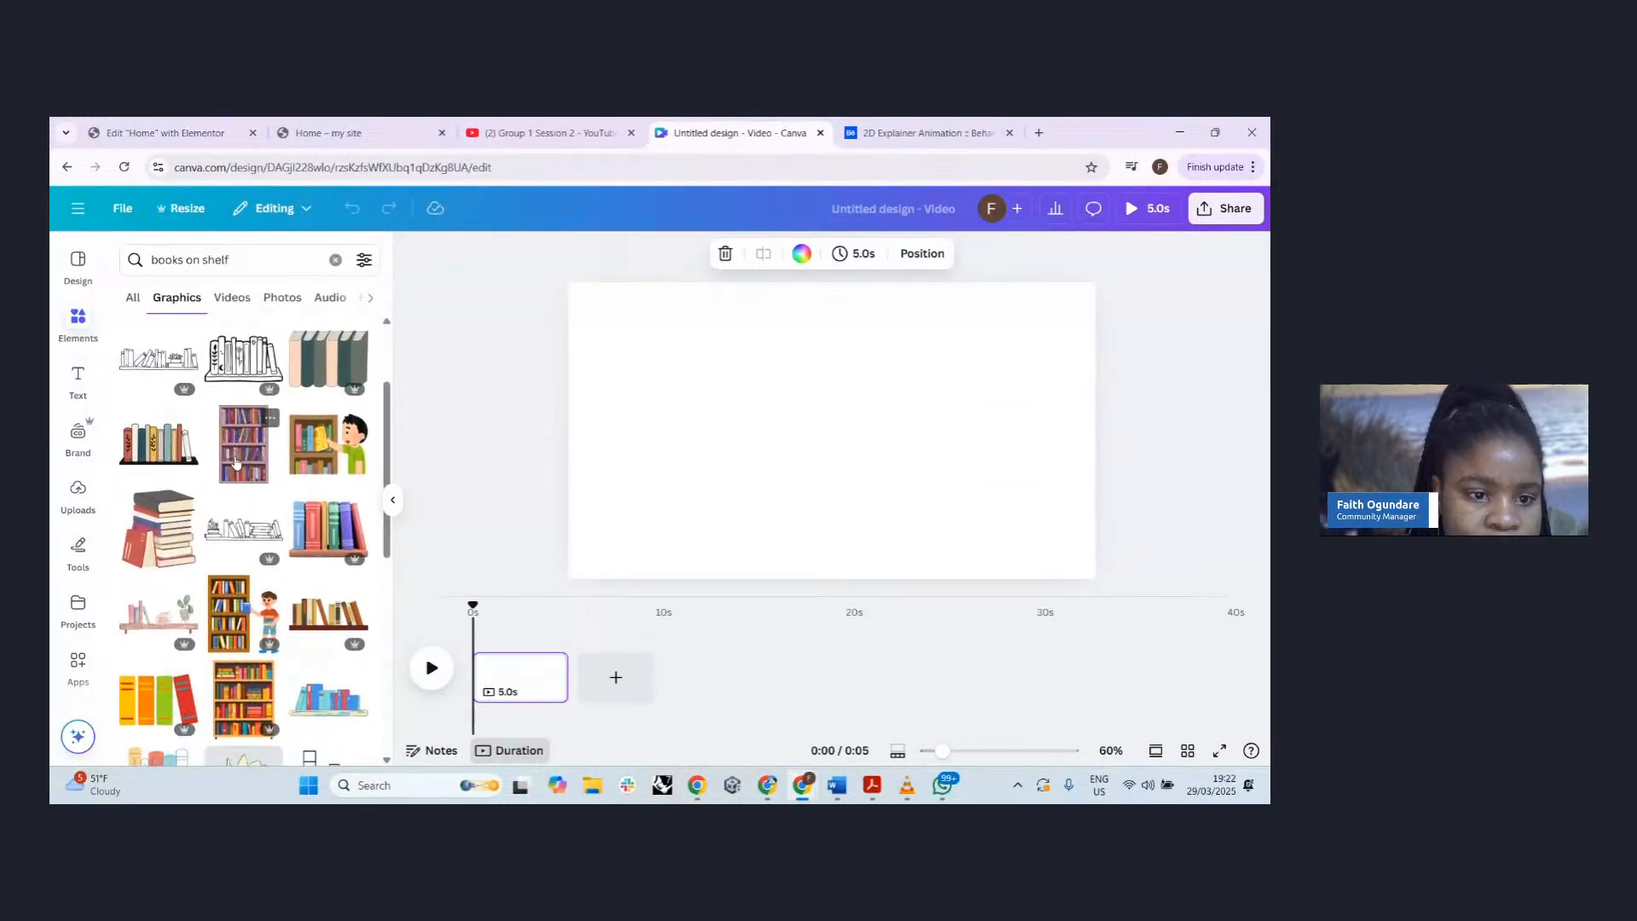
scroll(238, 477, down, 2)
- Filter the results to free graphics and add the wide bookshelf filled with colourful books to the page
click(363, 261)
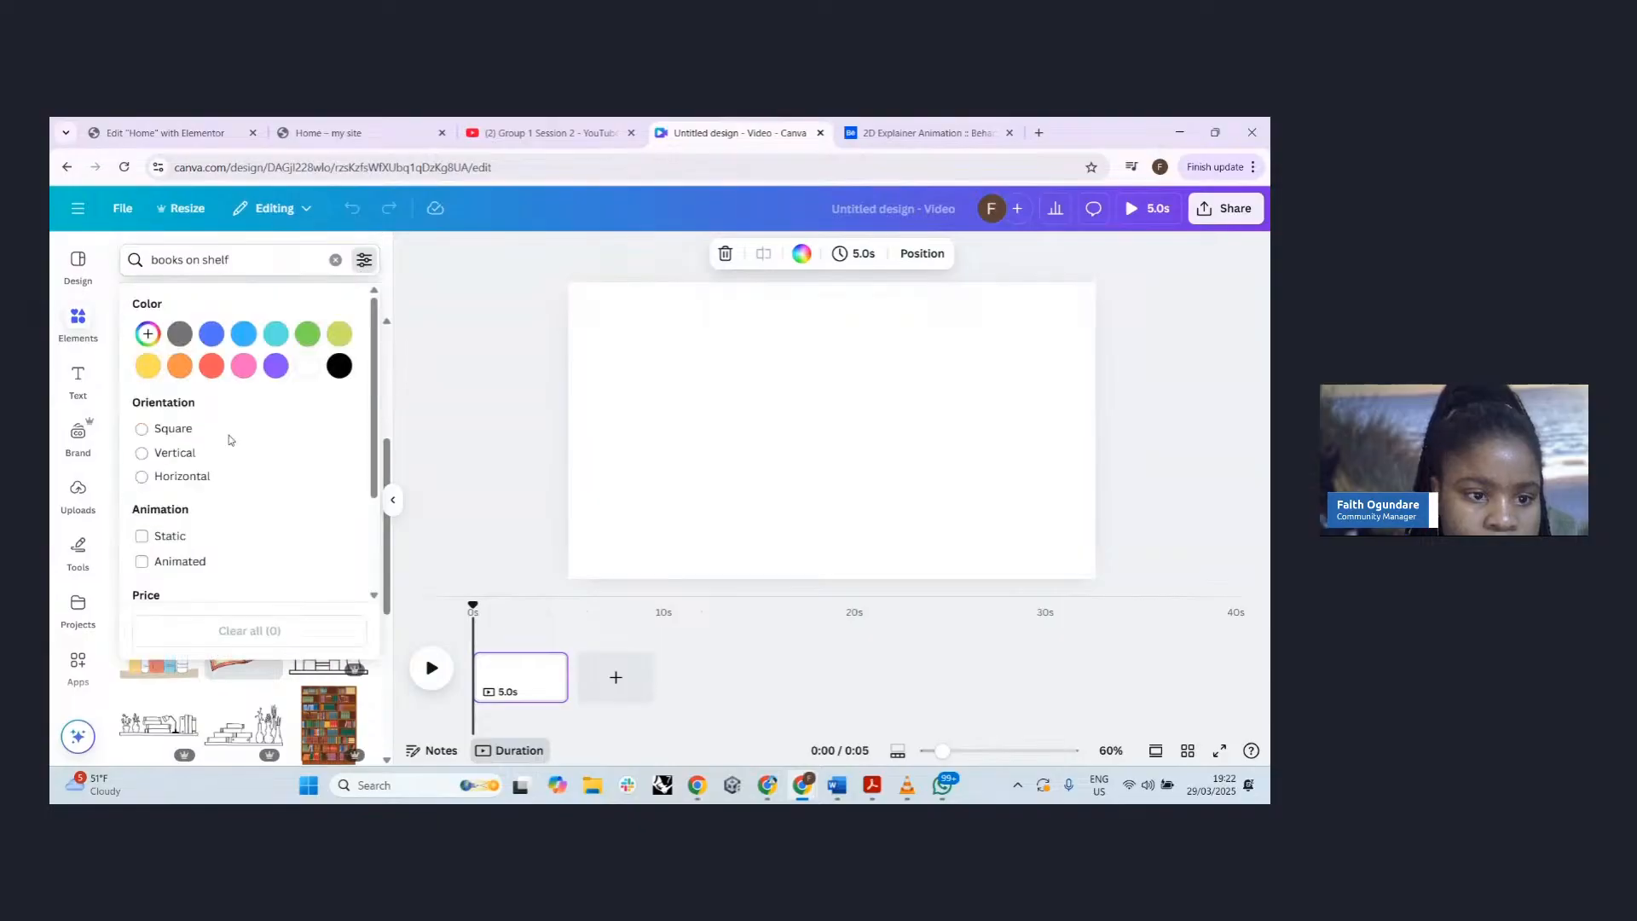
scroll(274, 523, down, 2)
click(151, 482)
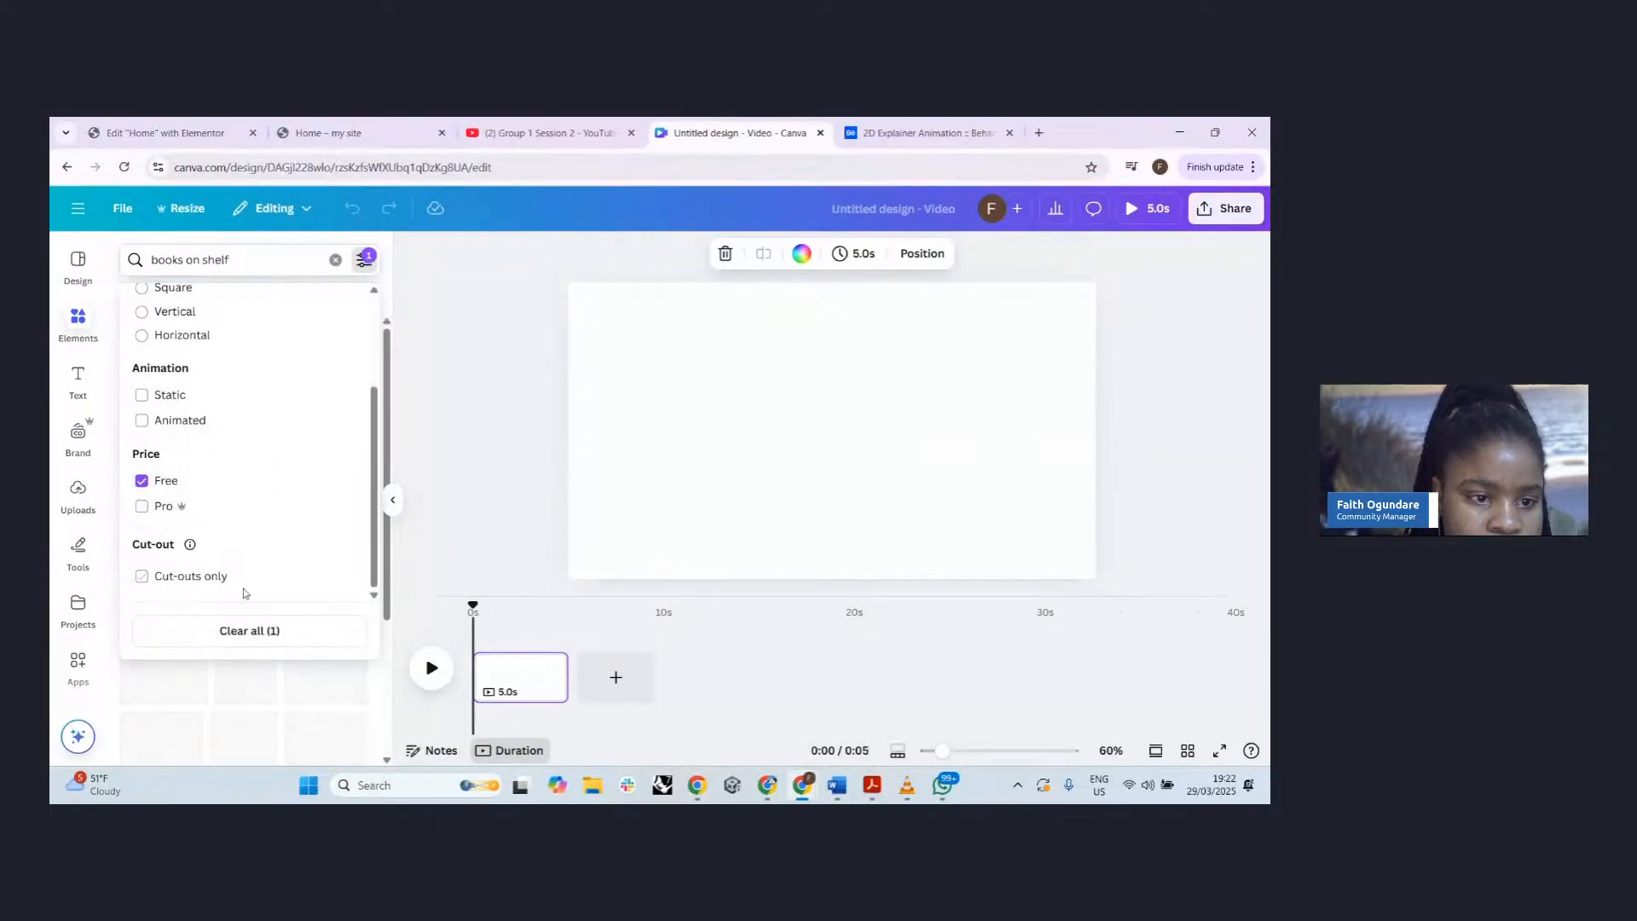
click(385, 669)
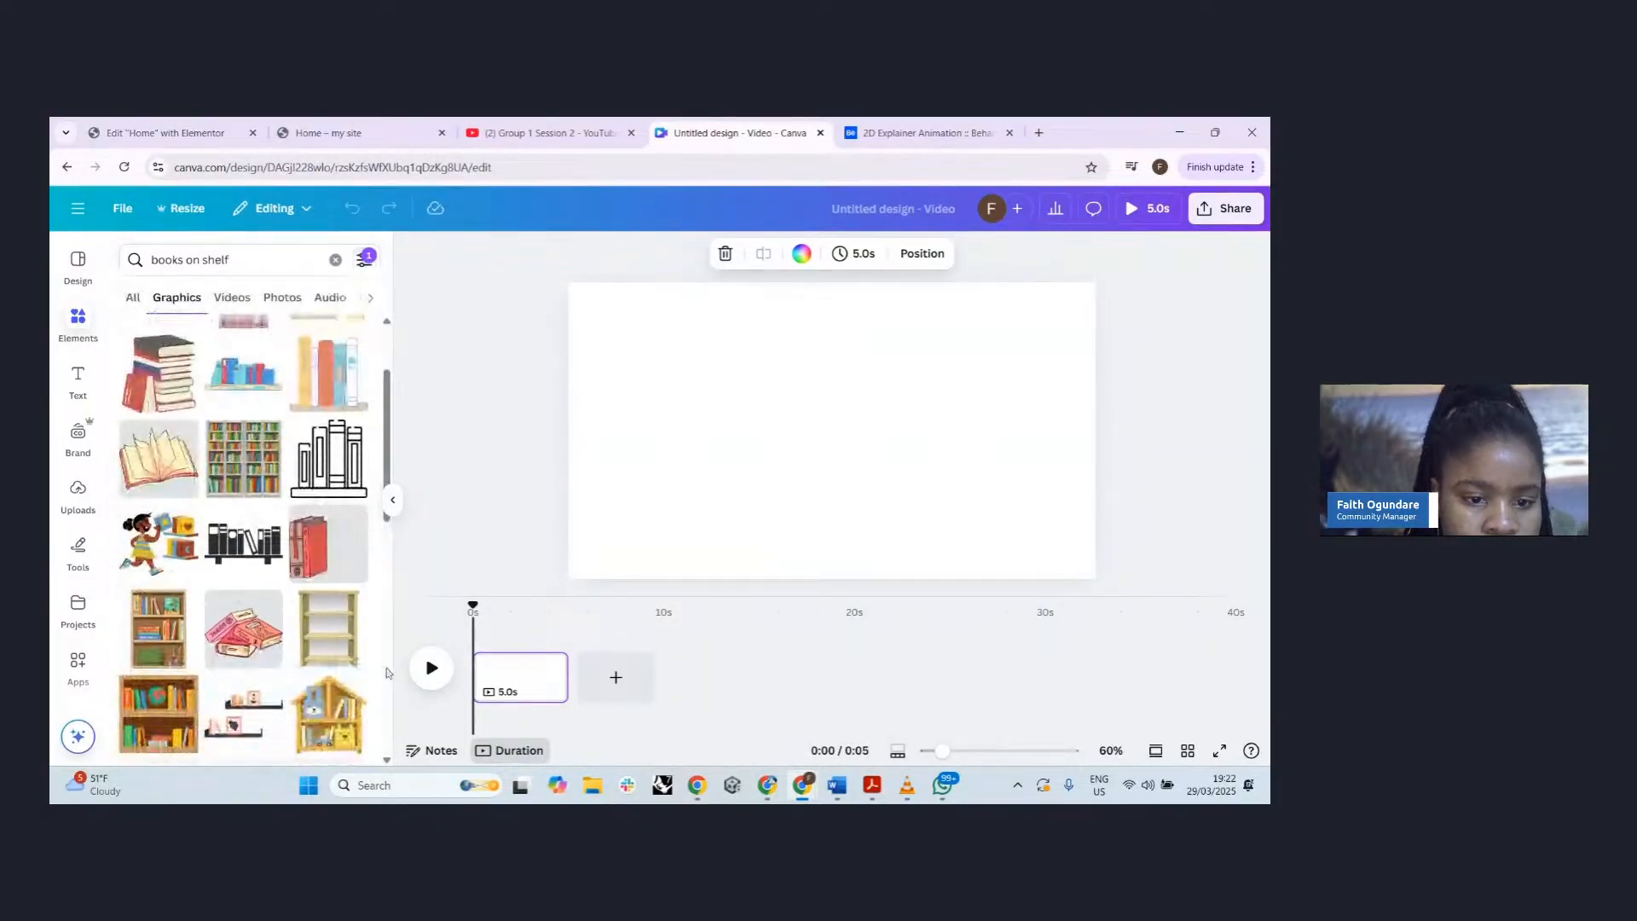
scroll(239, 554, up, 2)
click(227, 601)
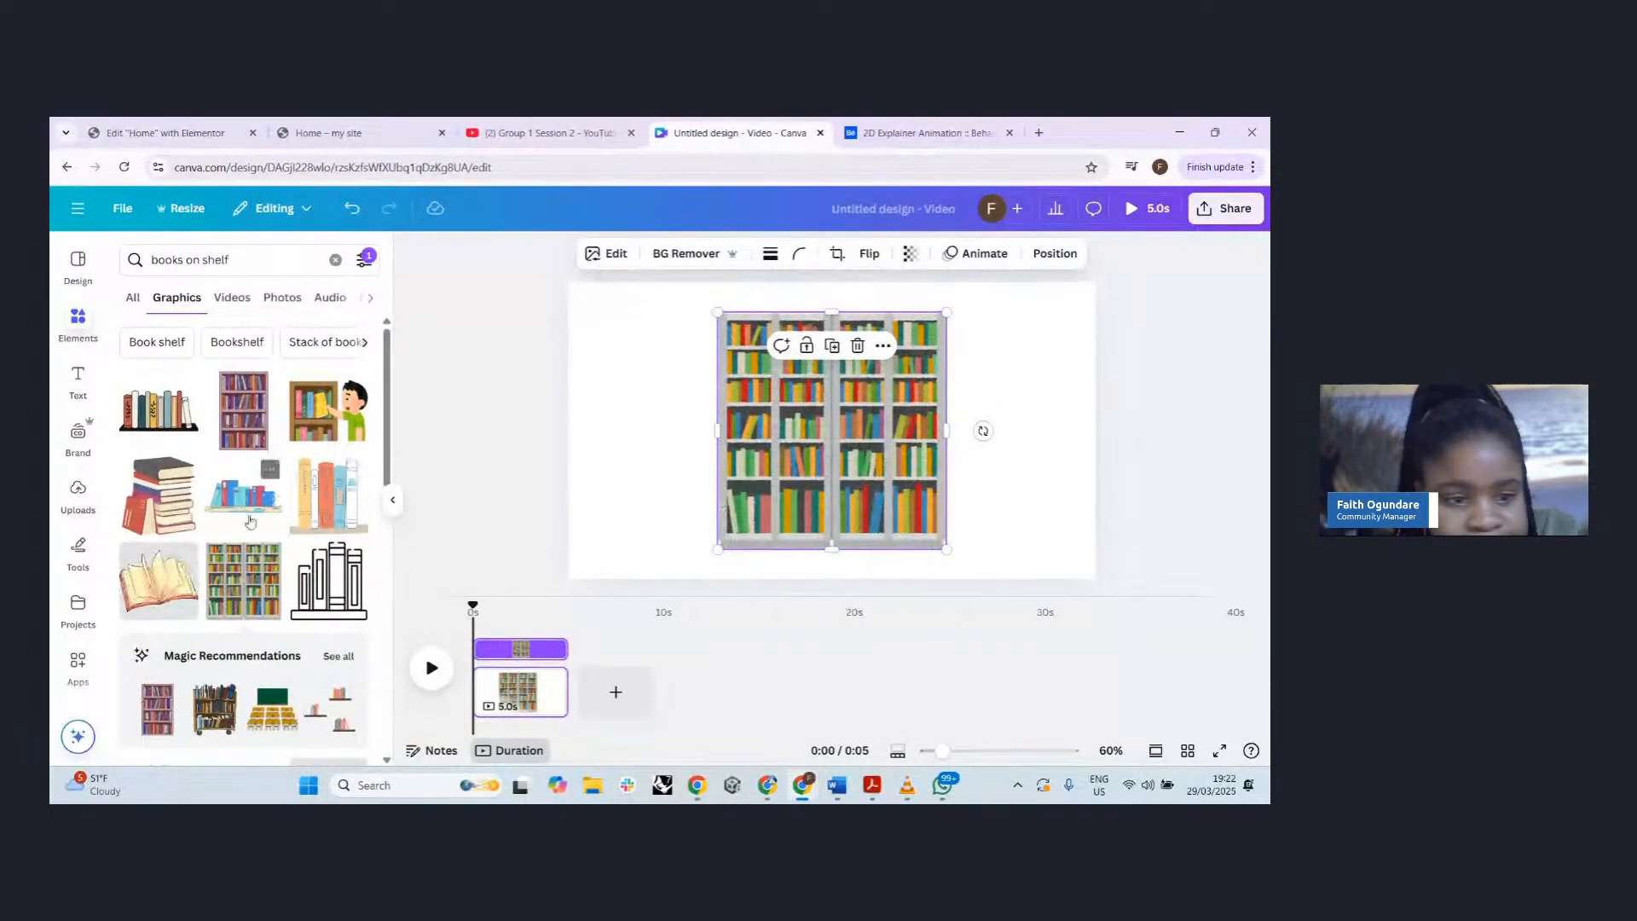
- Add the stocked grocery shelf graphic from further down the results to the page and delete the bookshelf behind it
scroll(247, 520, down, 3)
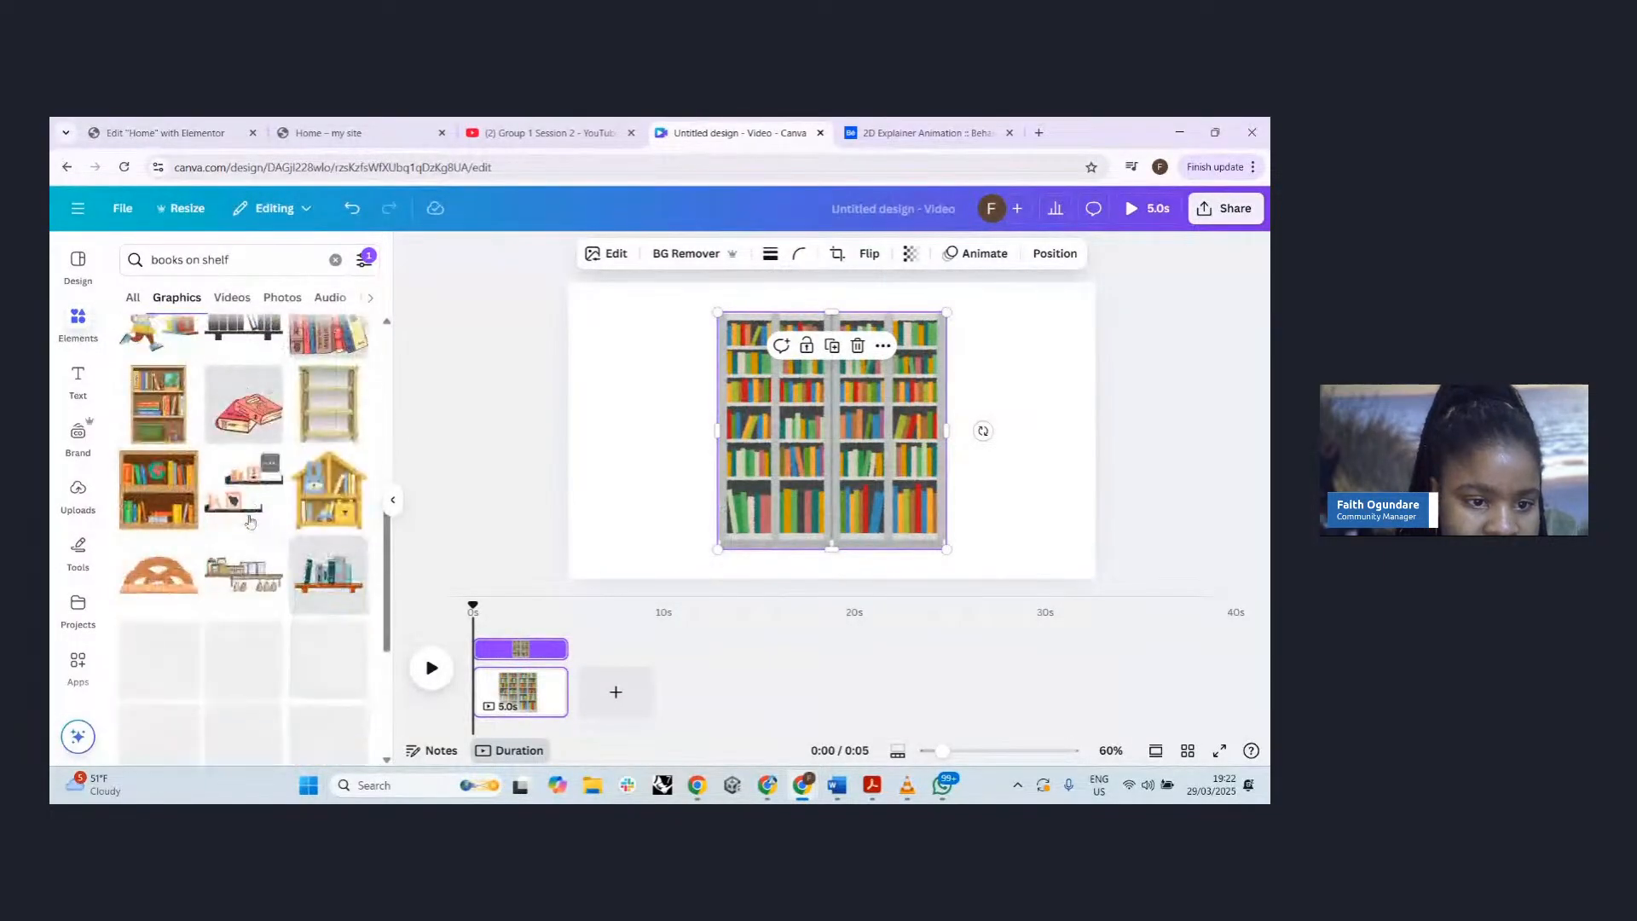
scroll(157, 510, down, 10)
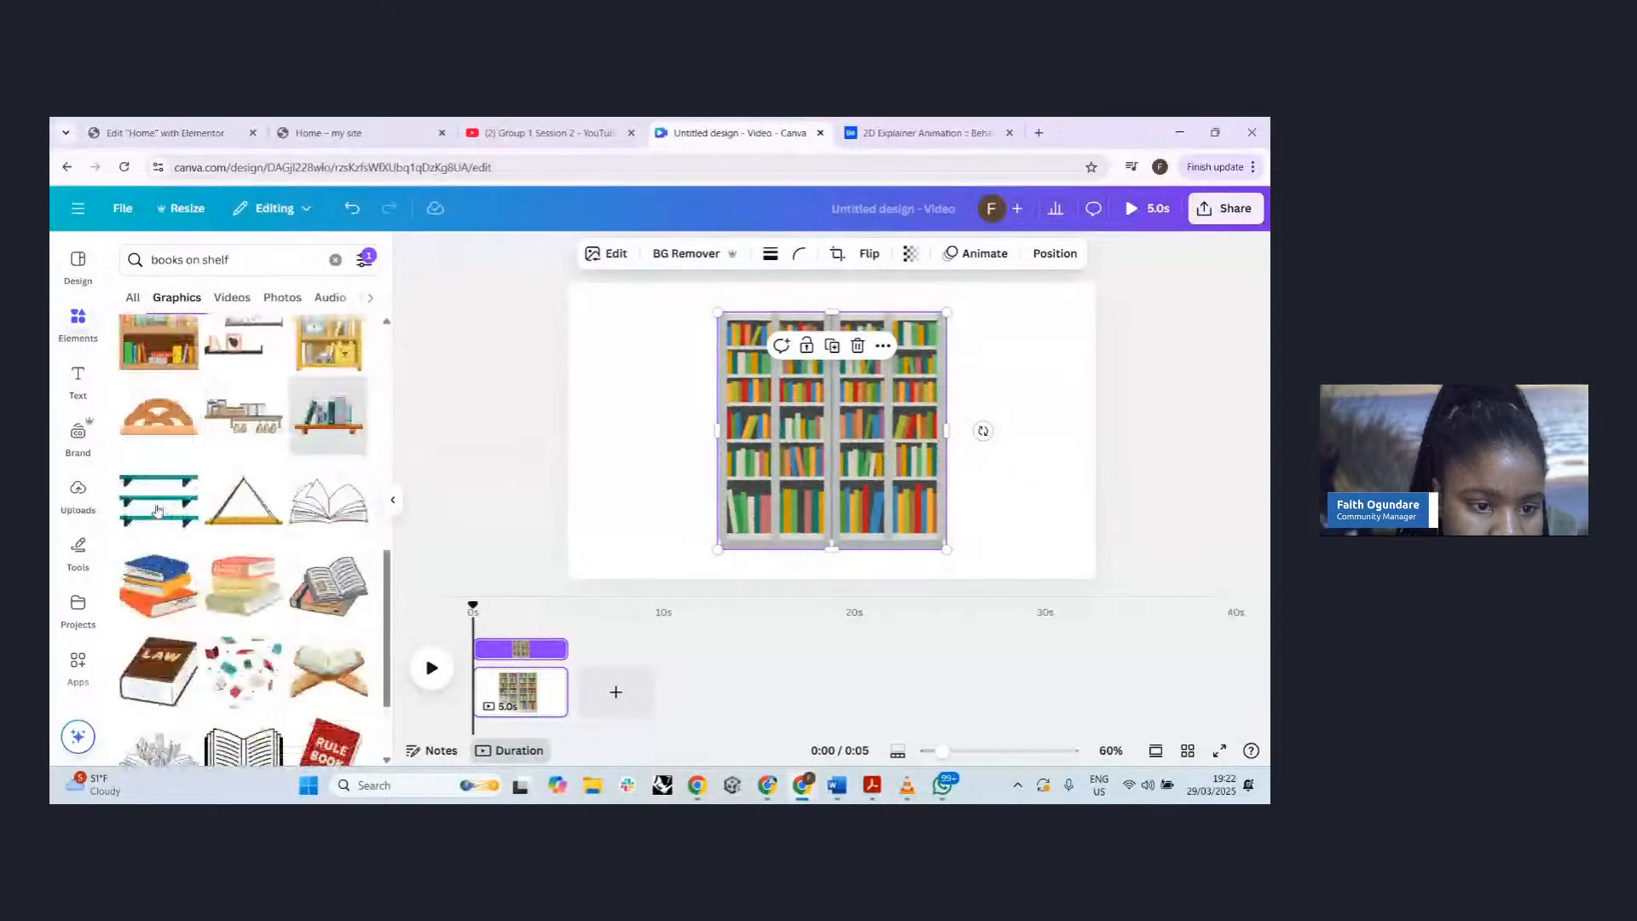
scroll(157, 510, down, 10)
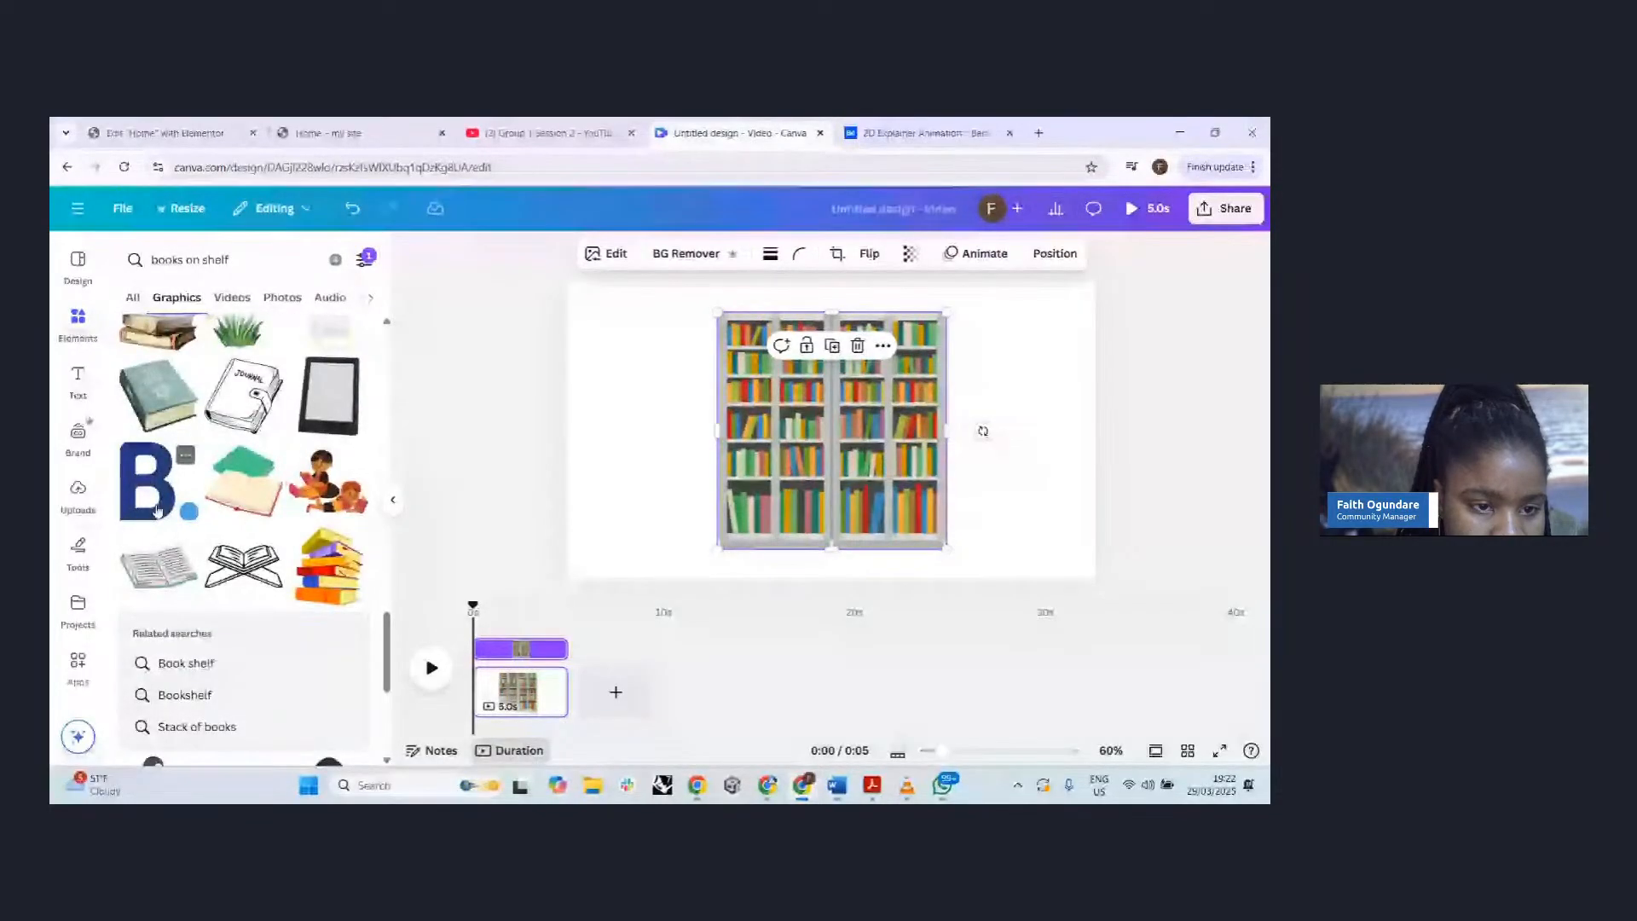
scroll(166, 510, down, 5)
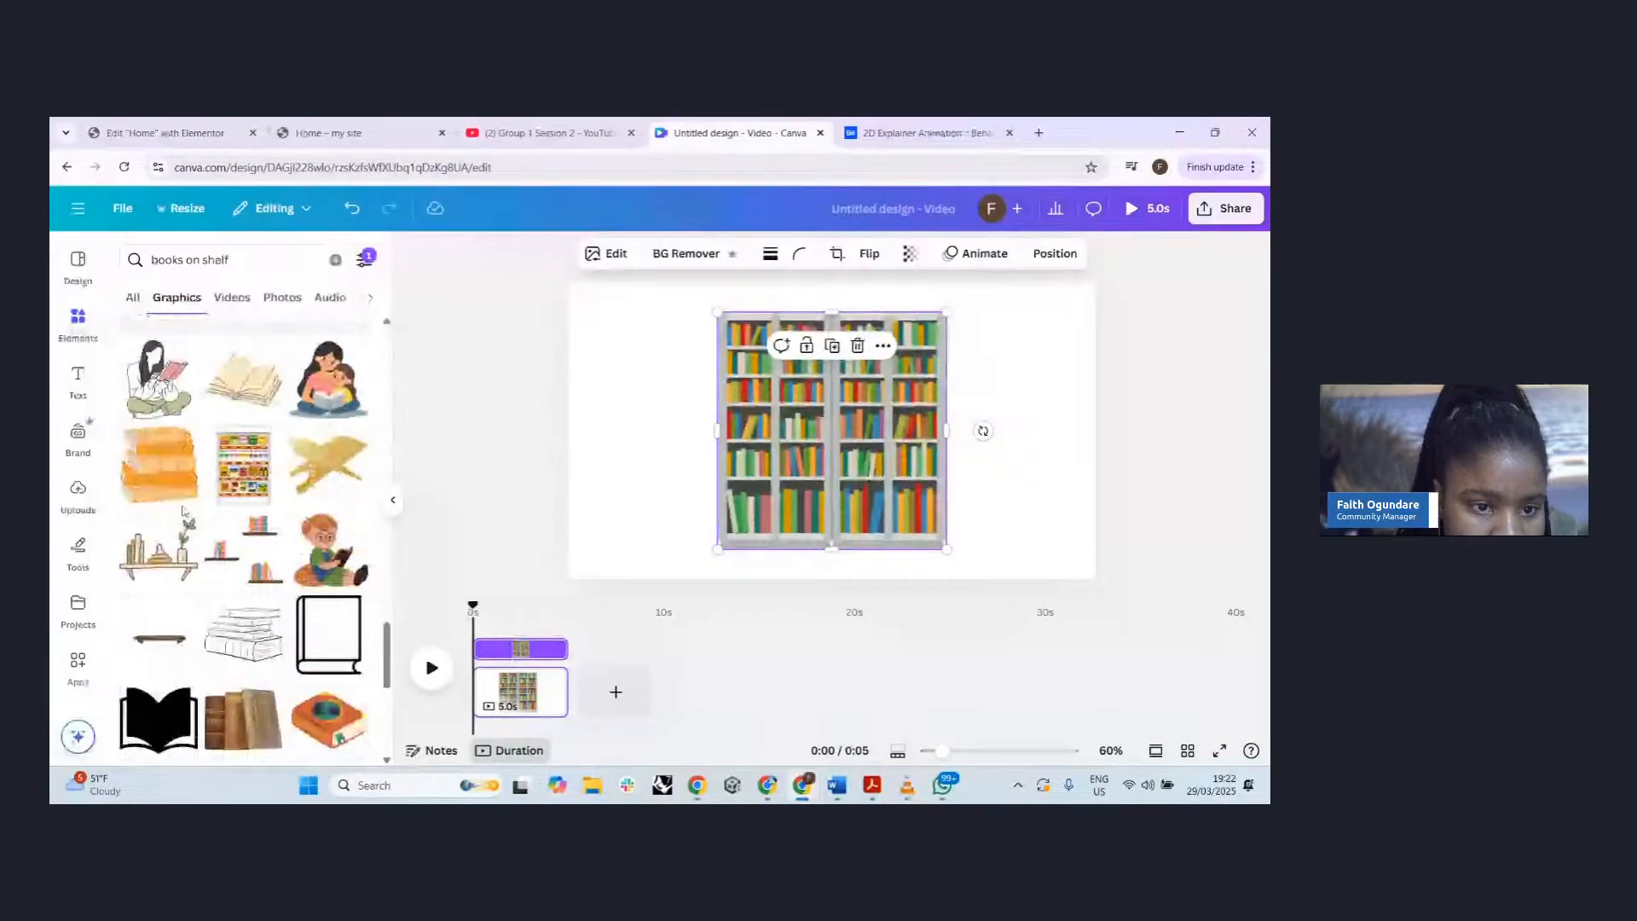
click(240, 477)
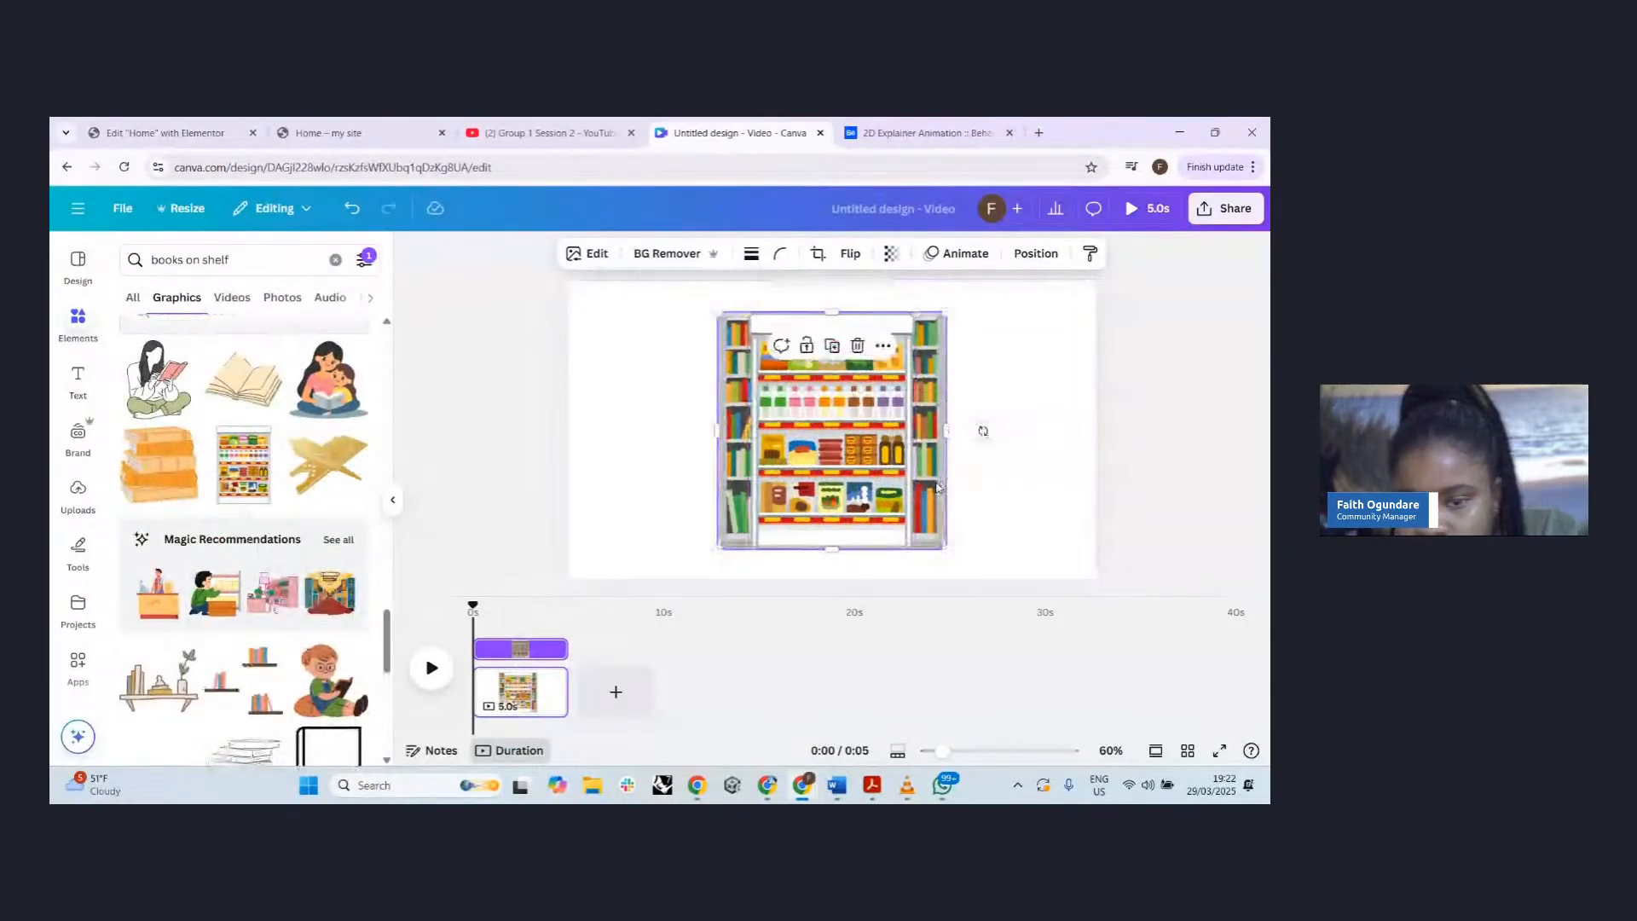
key(Delete)
- Move the grocery shelf up so it overlaps the page's upper edge and enlarge it slightly
click(832, 479)
drag(820, 382, 819, 345)
drag(740, 488, 724, 498)
drag(909, 502, 913, 508)
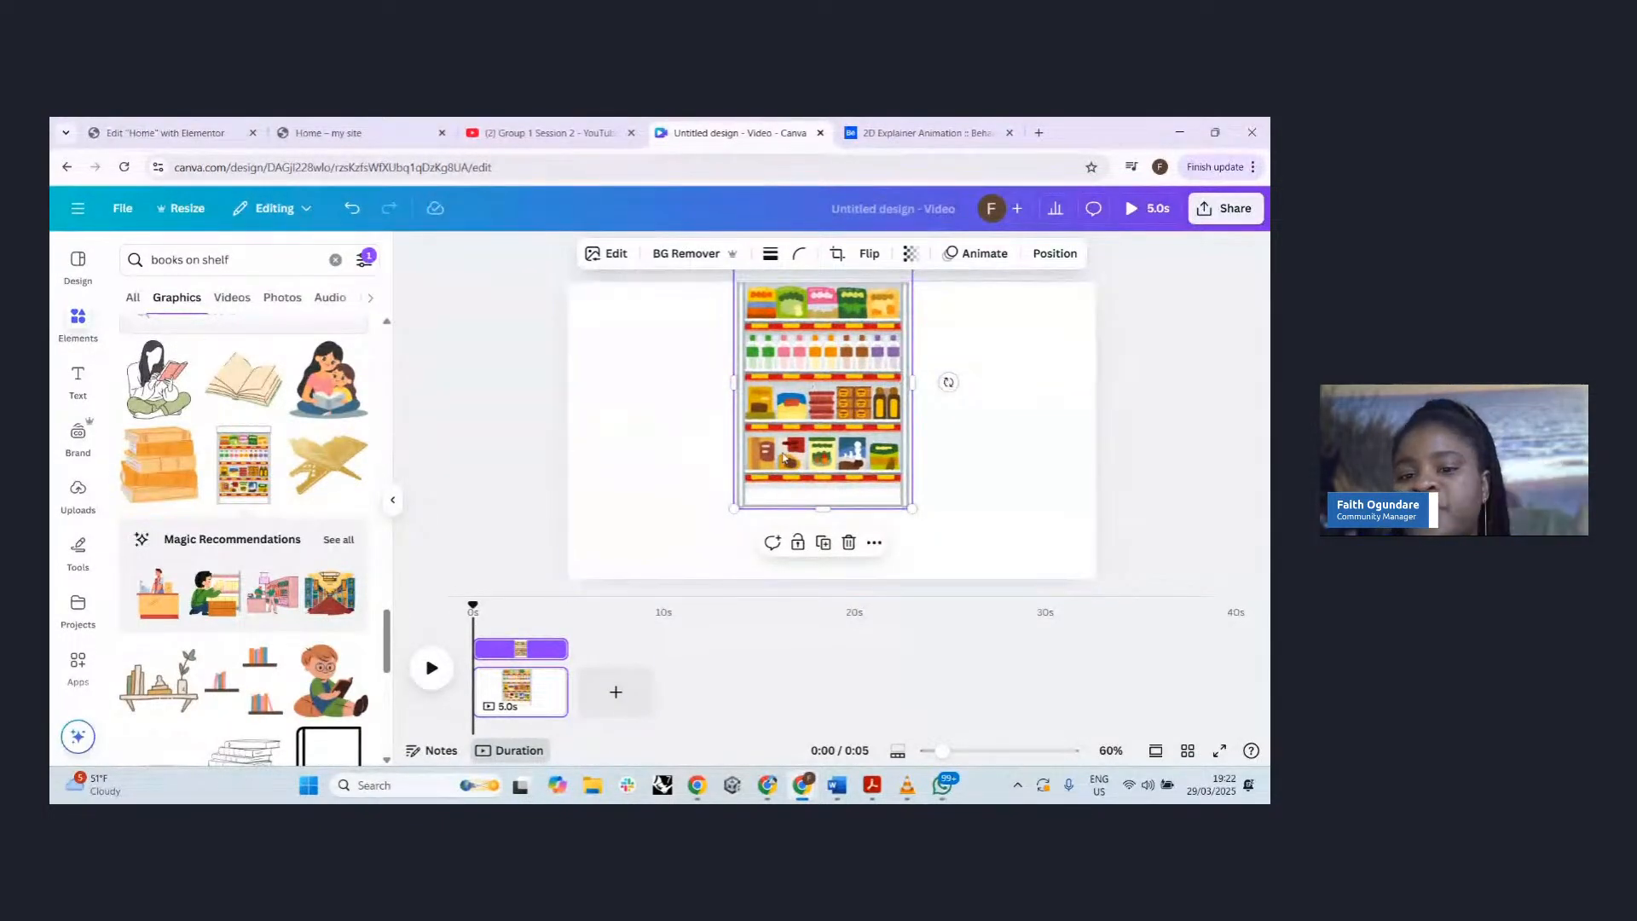
- Search the free graphics for "window in room"
scroll(255, 546, down, 6)
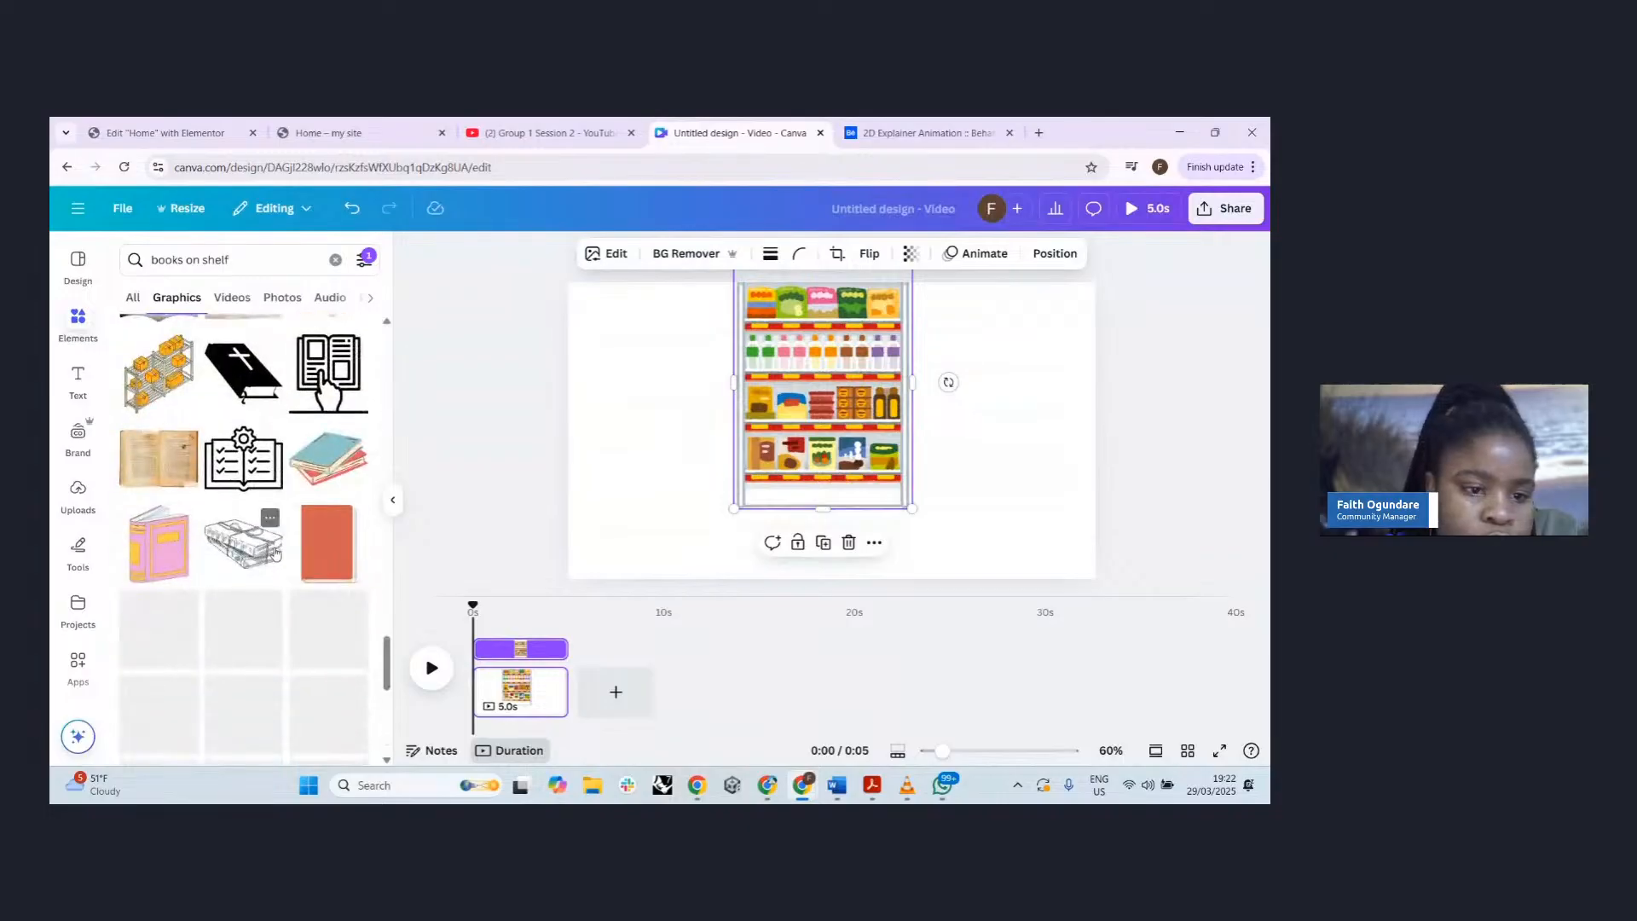
scroll(275, 552, up, 8)
click(143, 258)
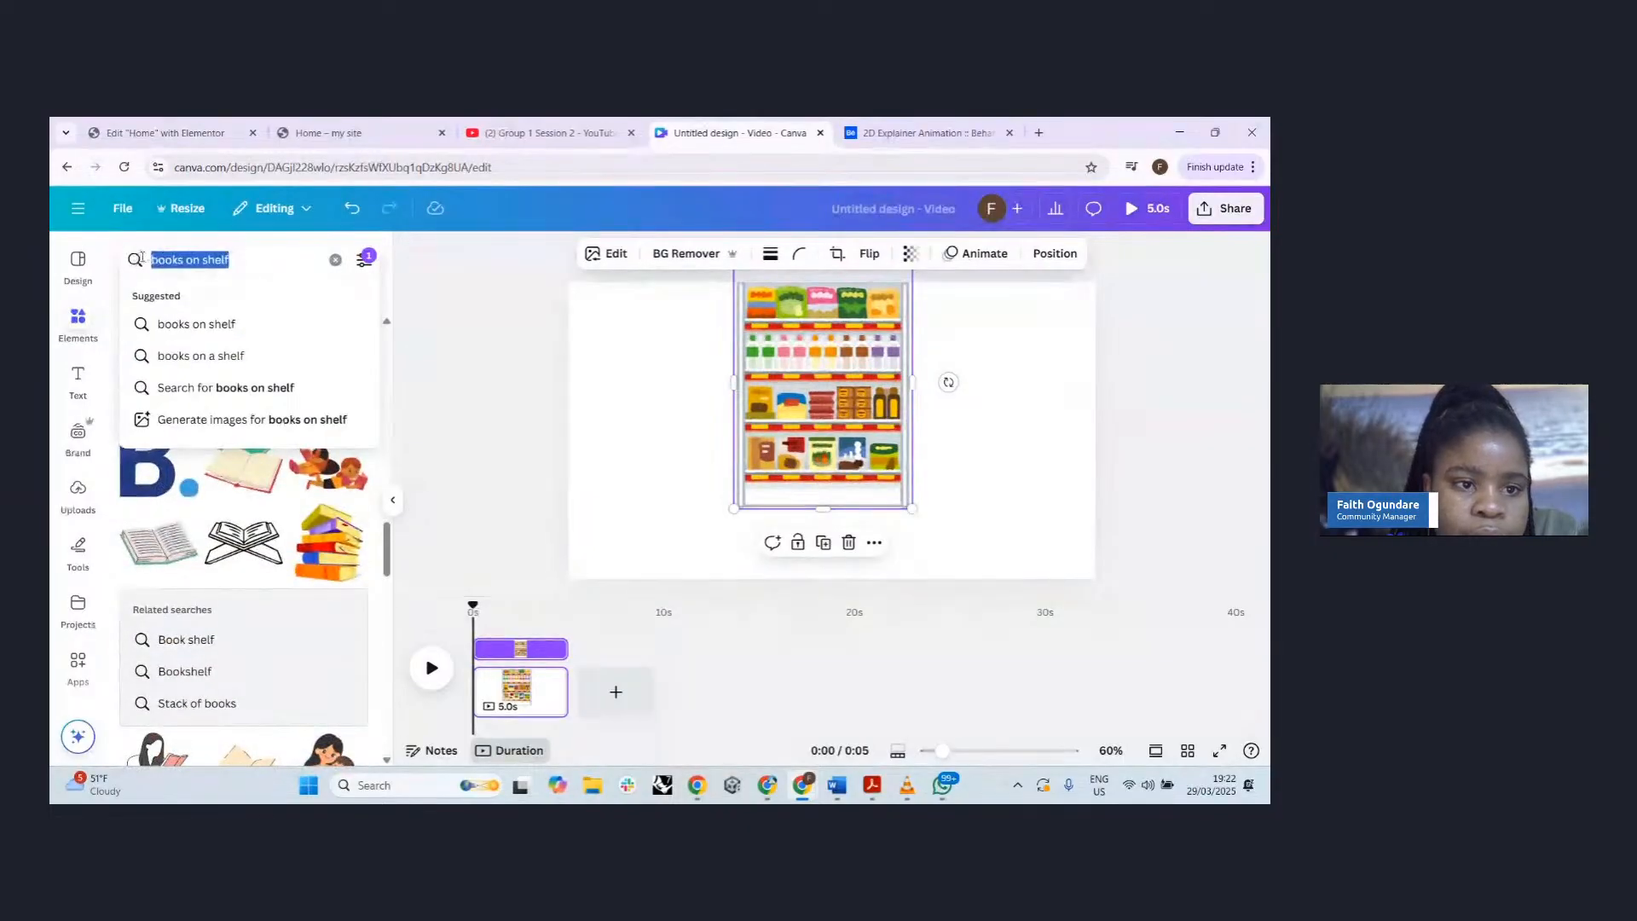
text(window)
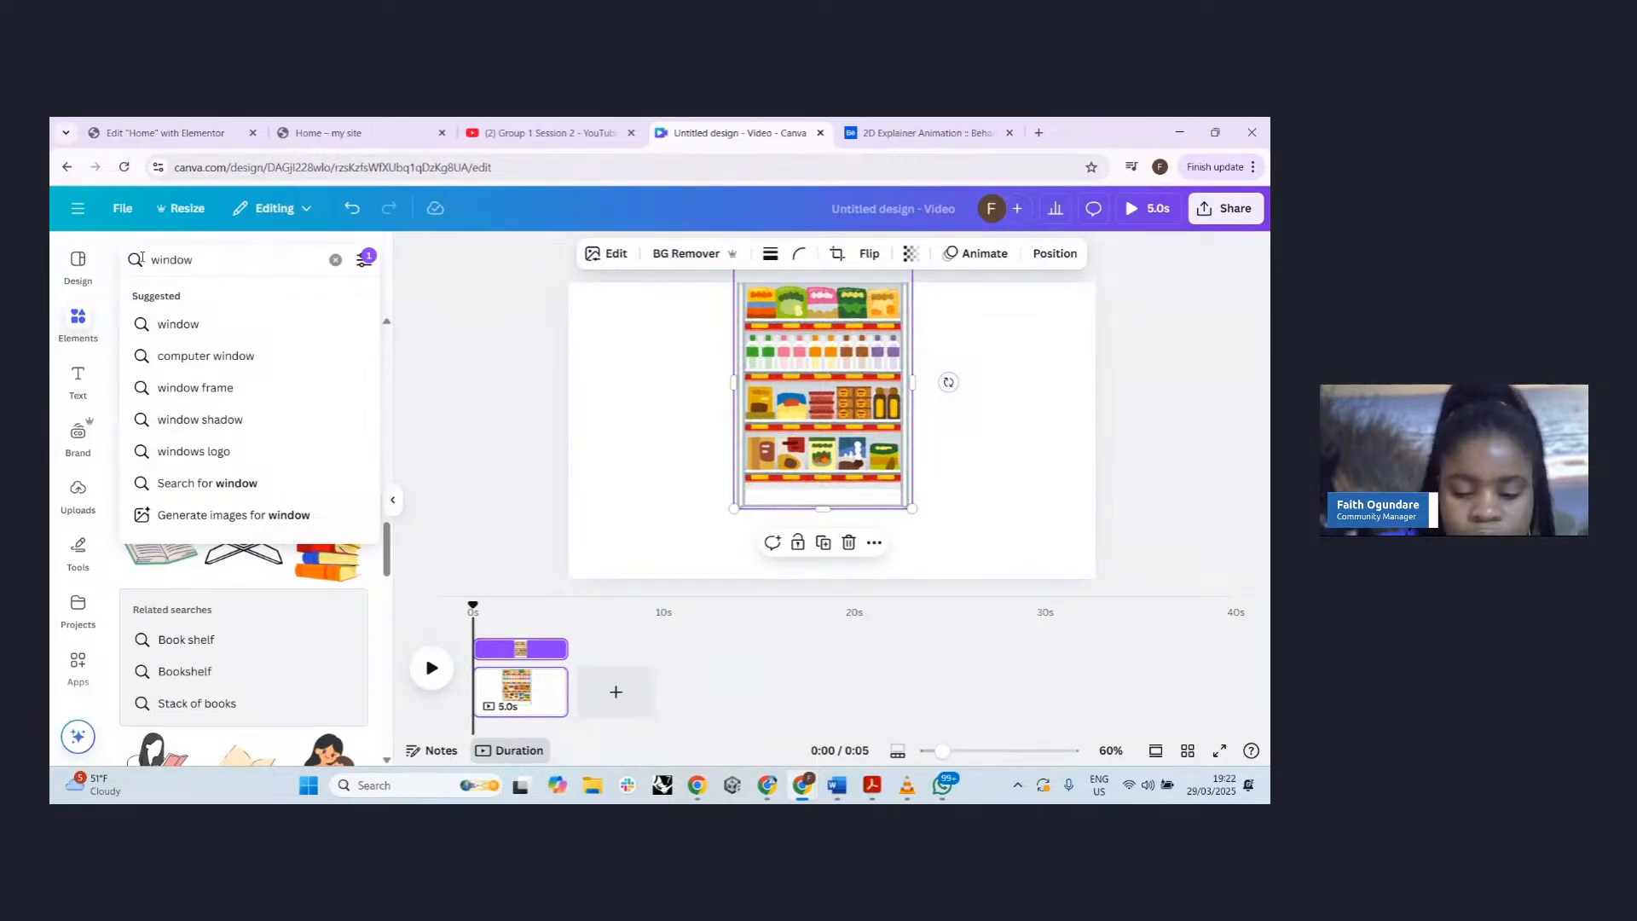
text( in a)
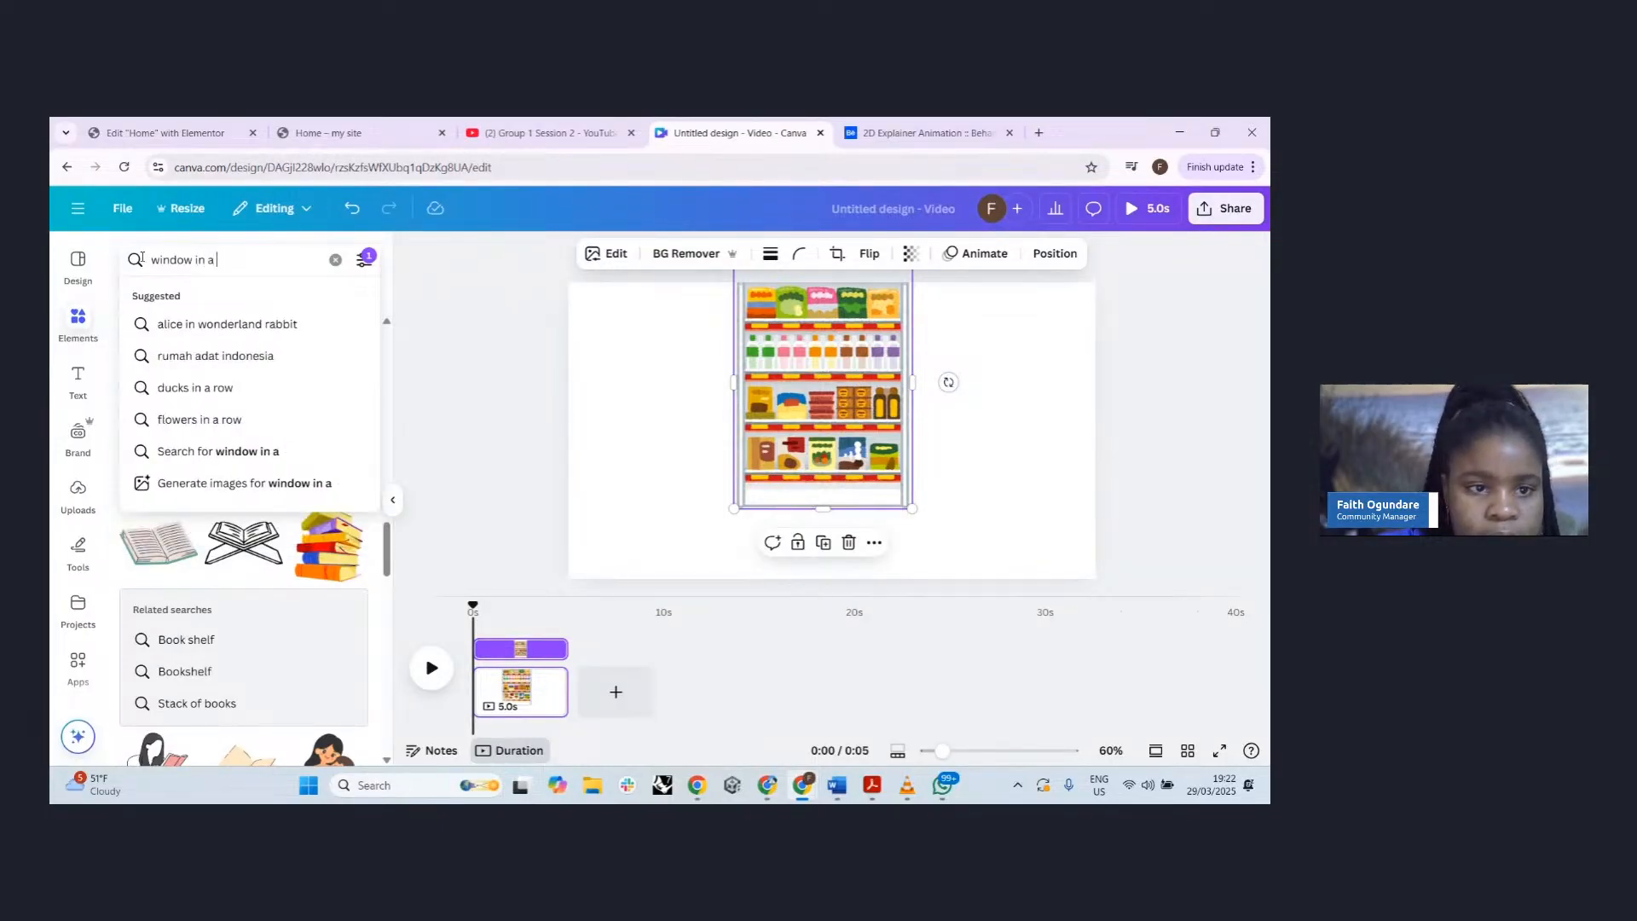
key(BackSpace)
text(room)
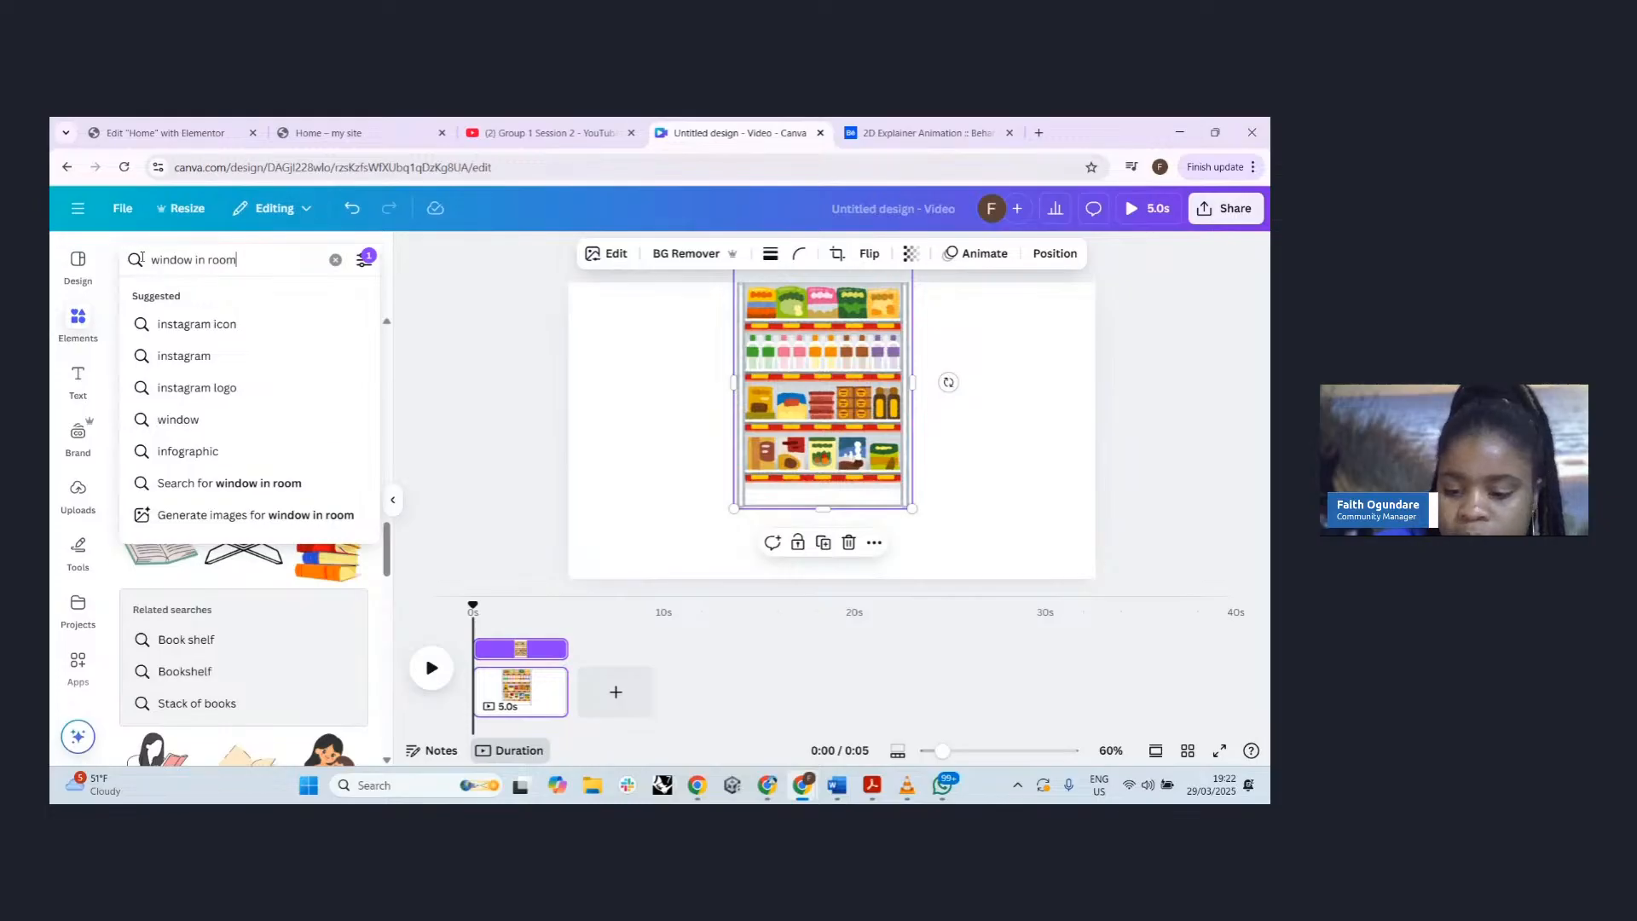
key(Return)
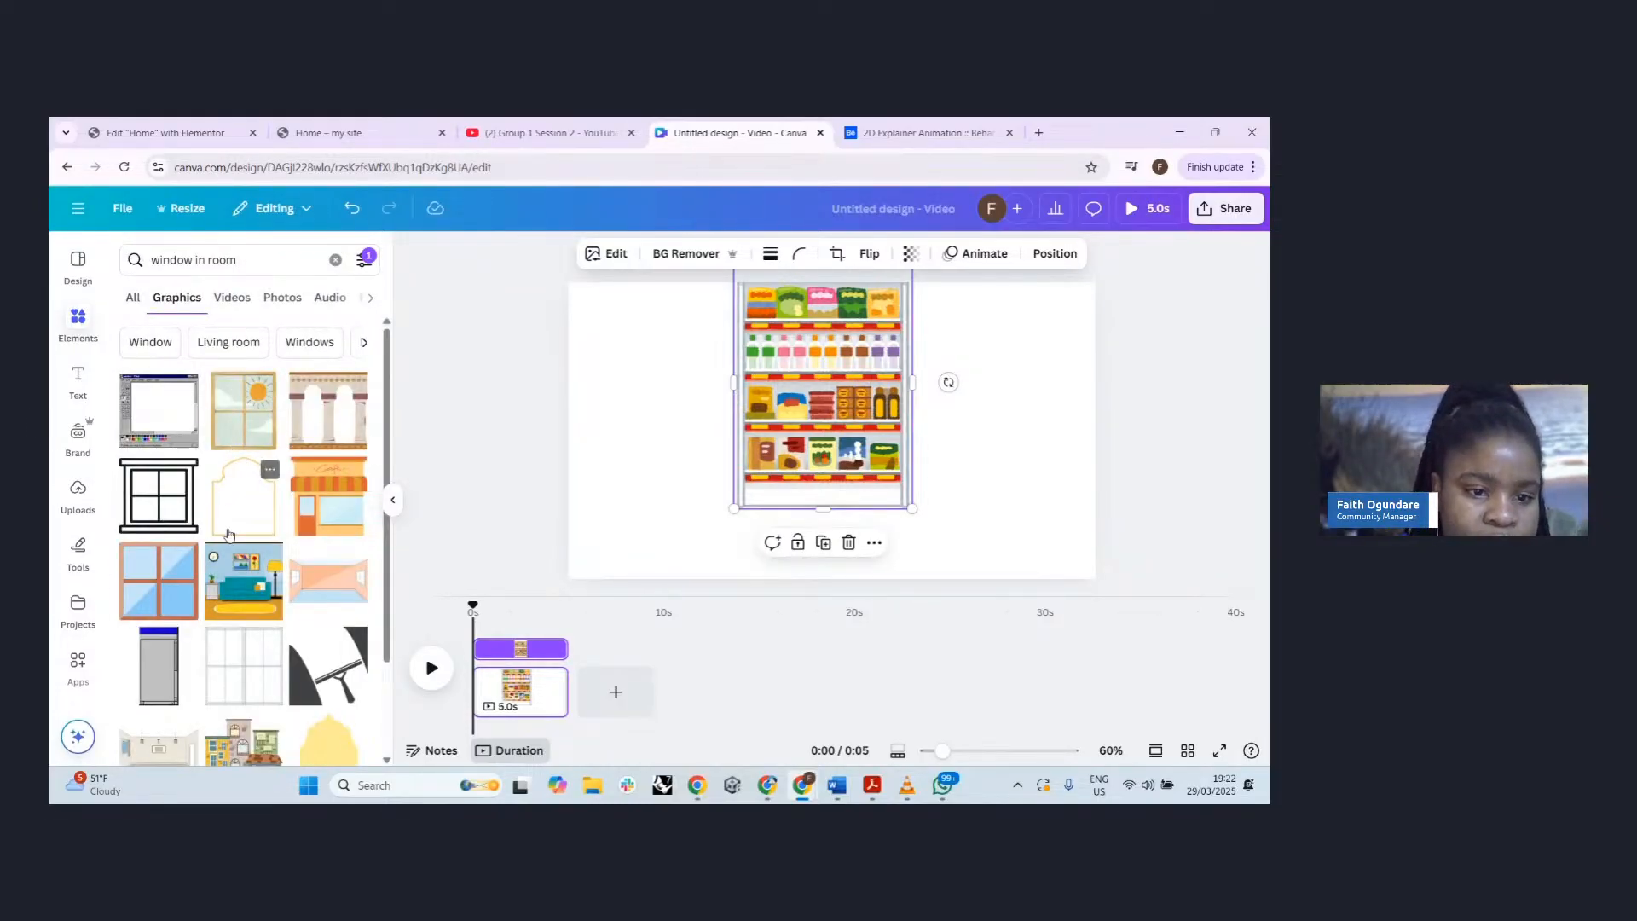
- Try the empty grey room graphic with ceiling lamps on the page and remove it
scroll(228, 535, down, 2)
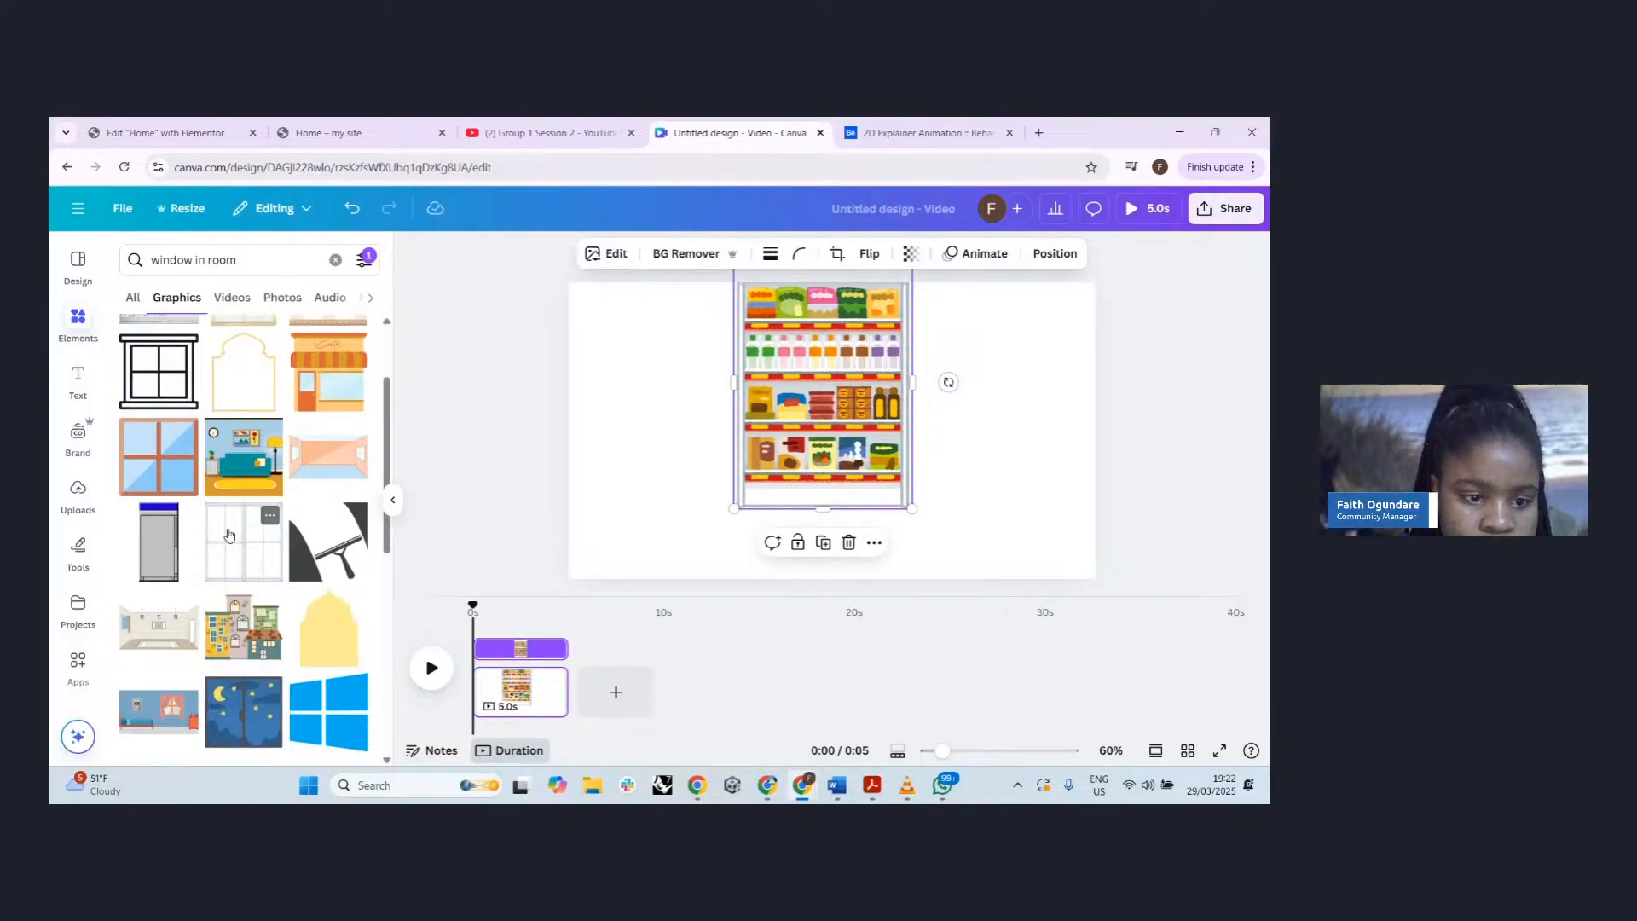
click(184, 632)
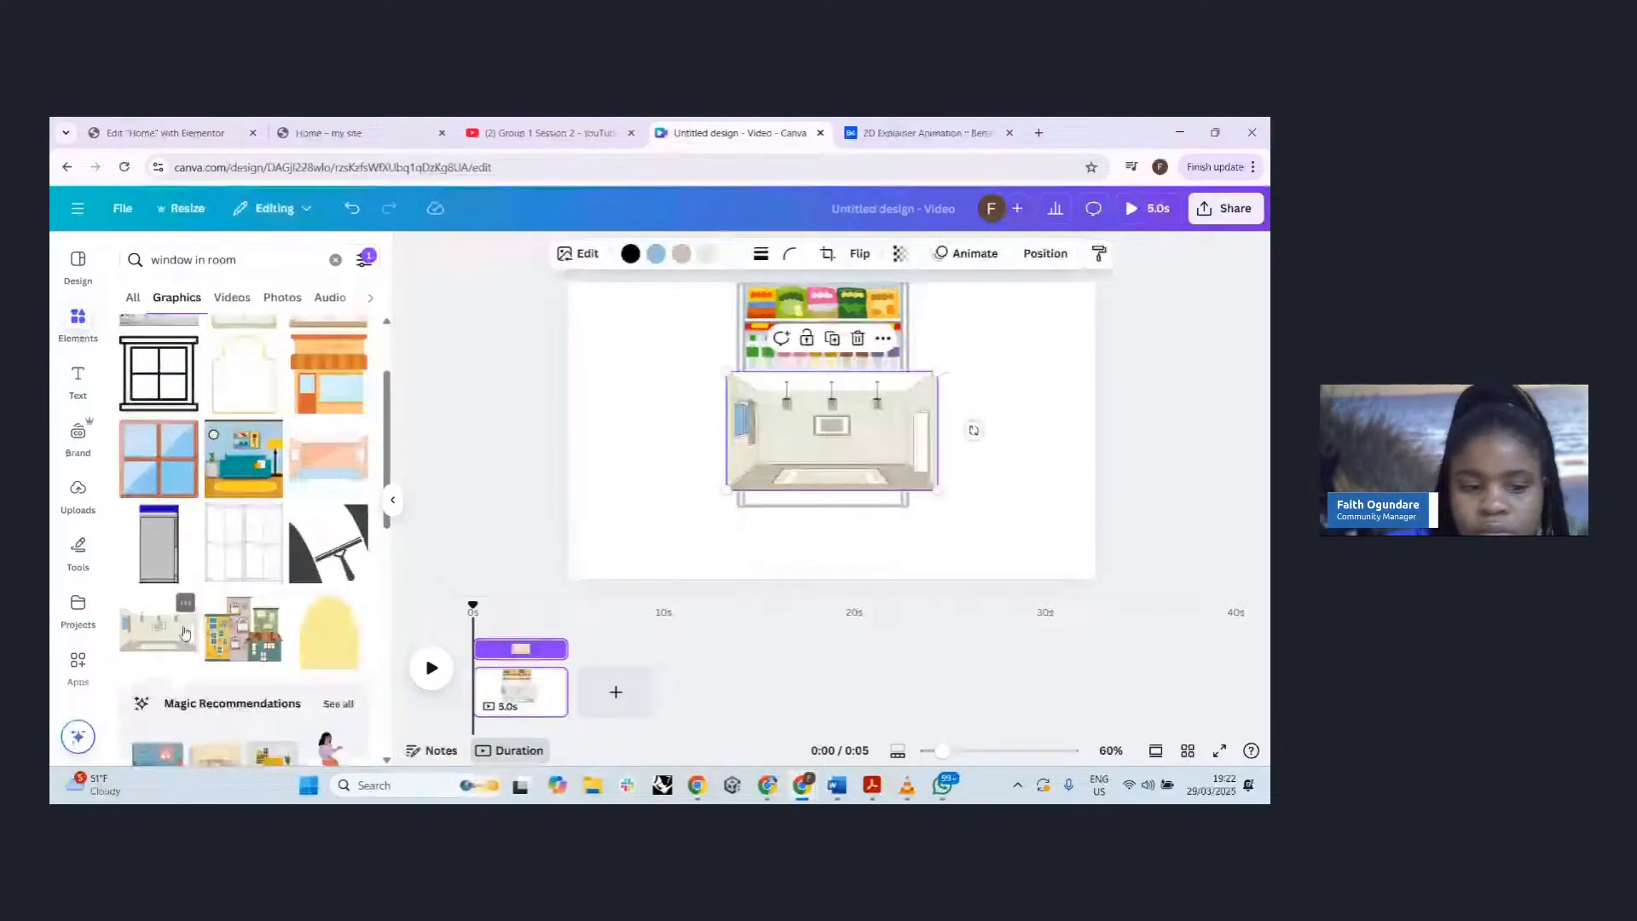
key(Delete)
- Add the blue bedroom graphic with the bed, pink-curtained window and red dresser to the page
scroll(221, 598, down, 5)
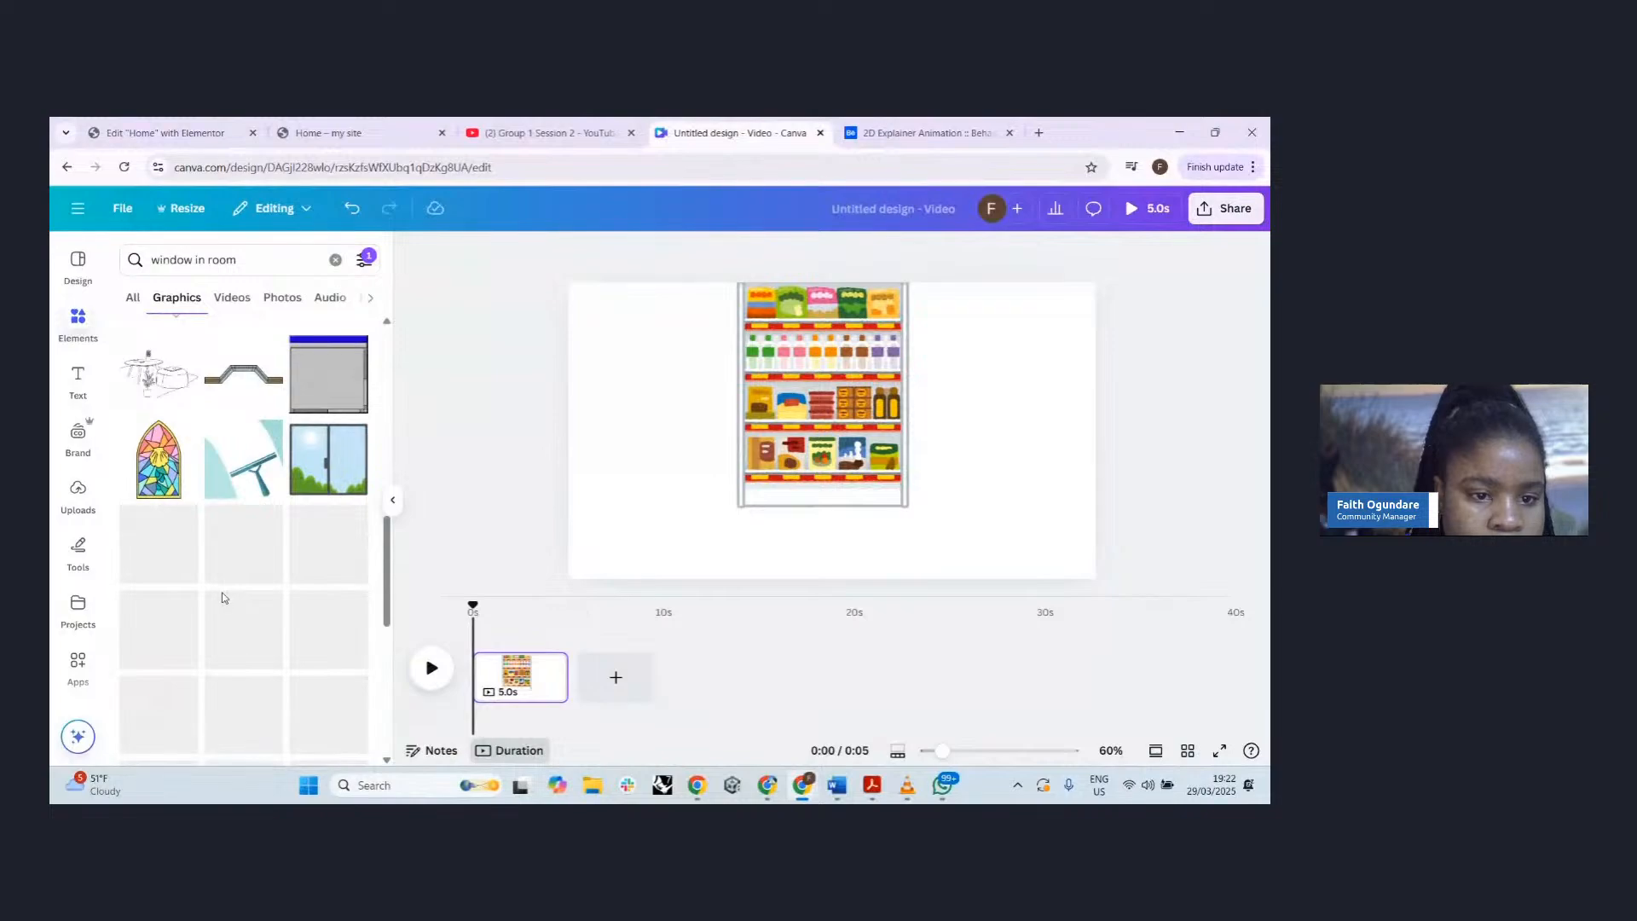
scroll(222, 596, down, 3)
scroll(222, 597, down, 3)
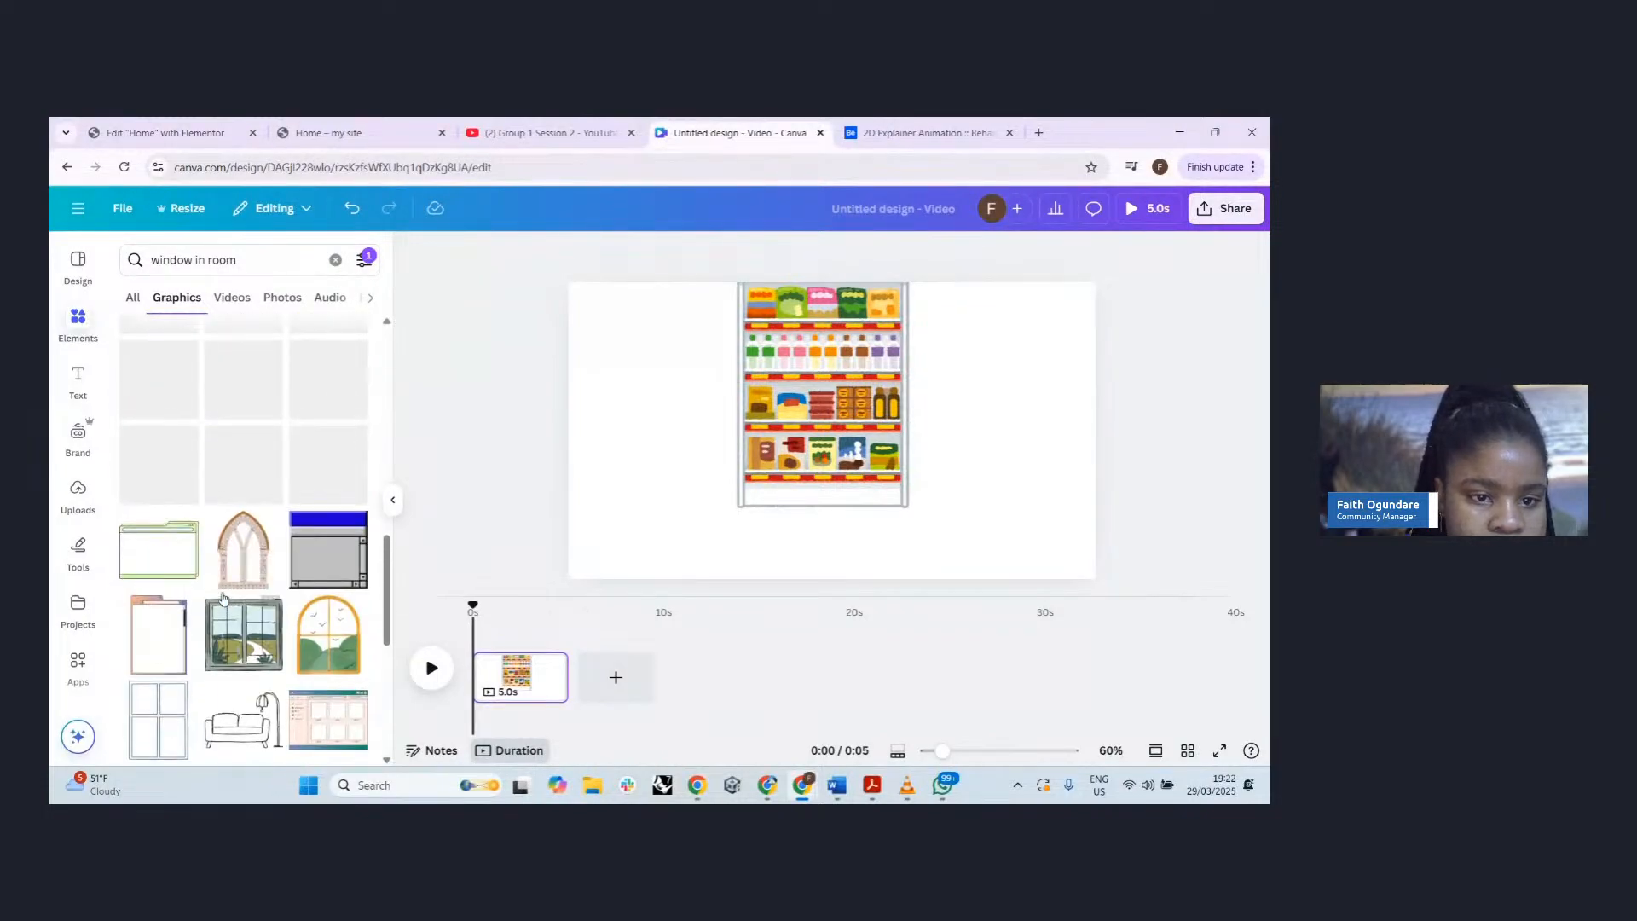
scroll(221, 596, up, 3)
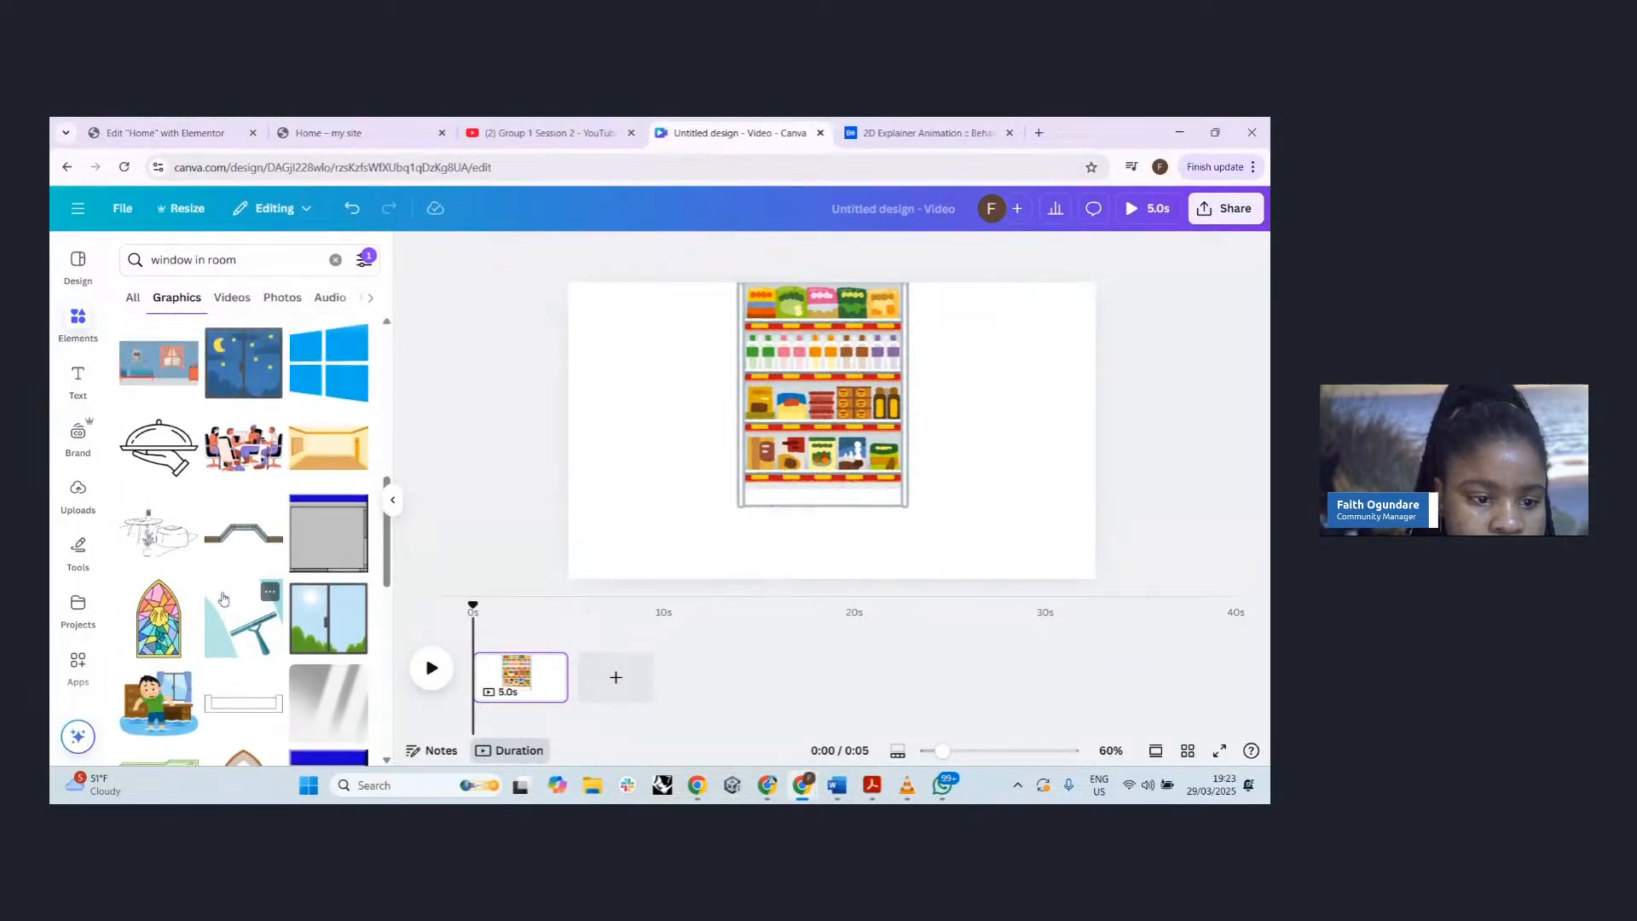
scroll(223, 599, up, 2)
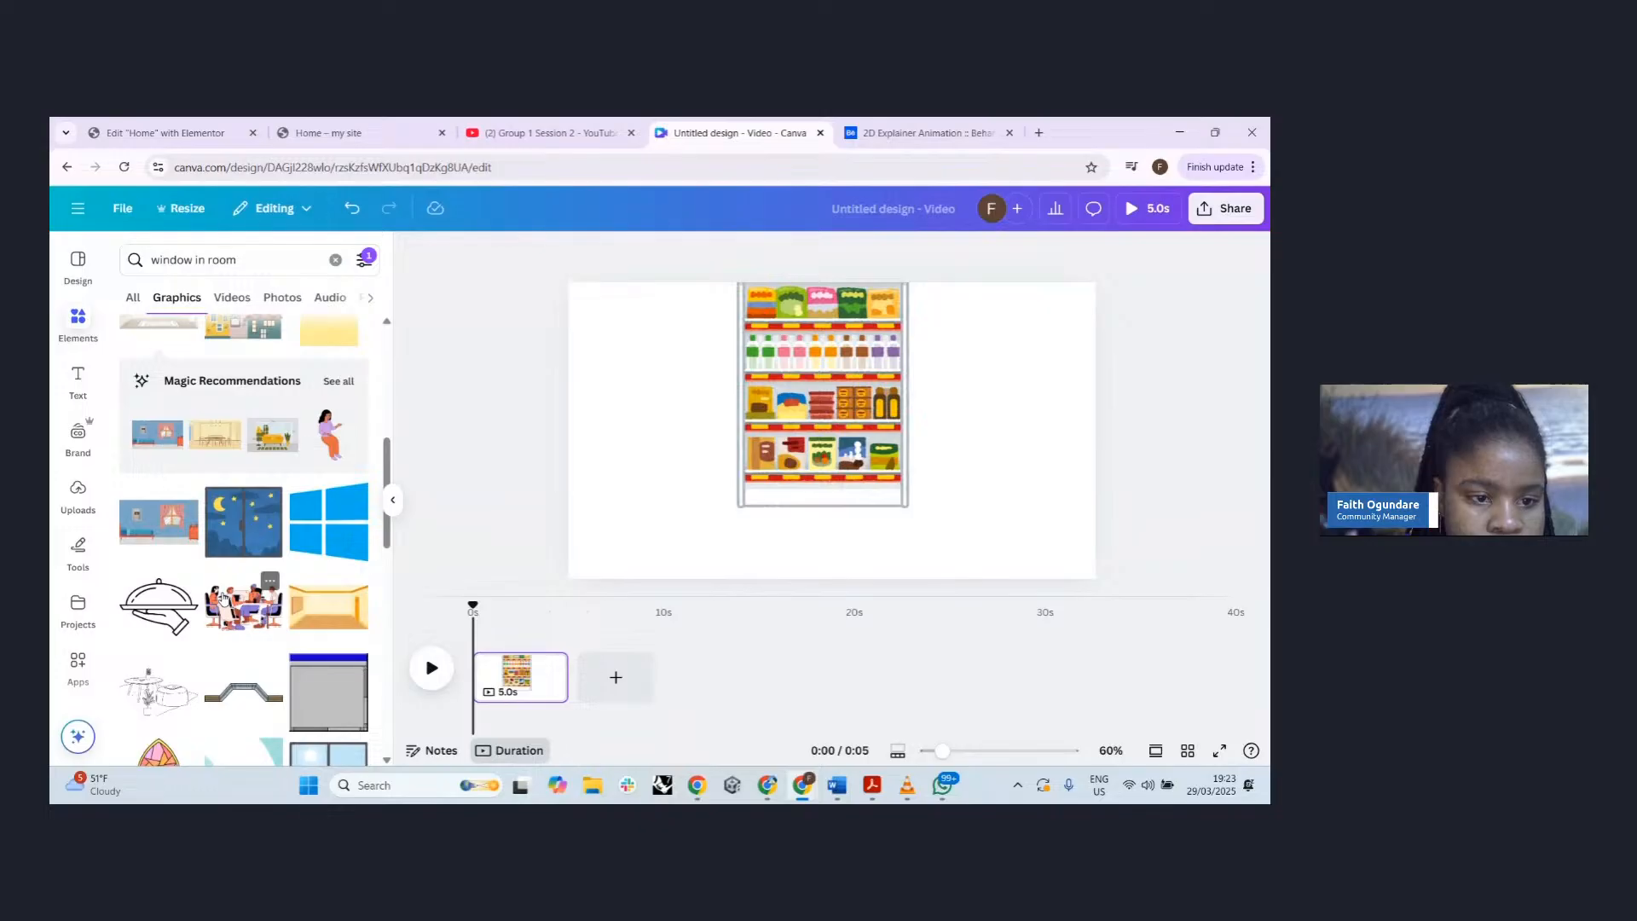
scroll(223, 598, up, 1)
click(159, 596)
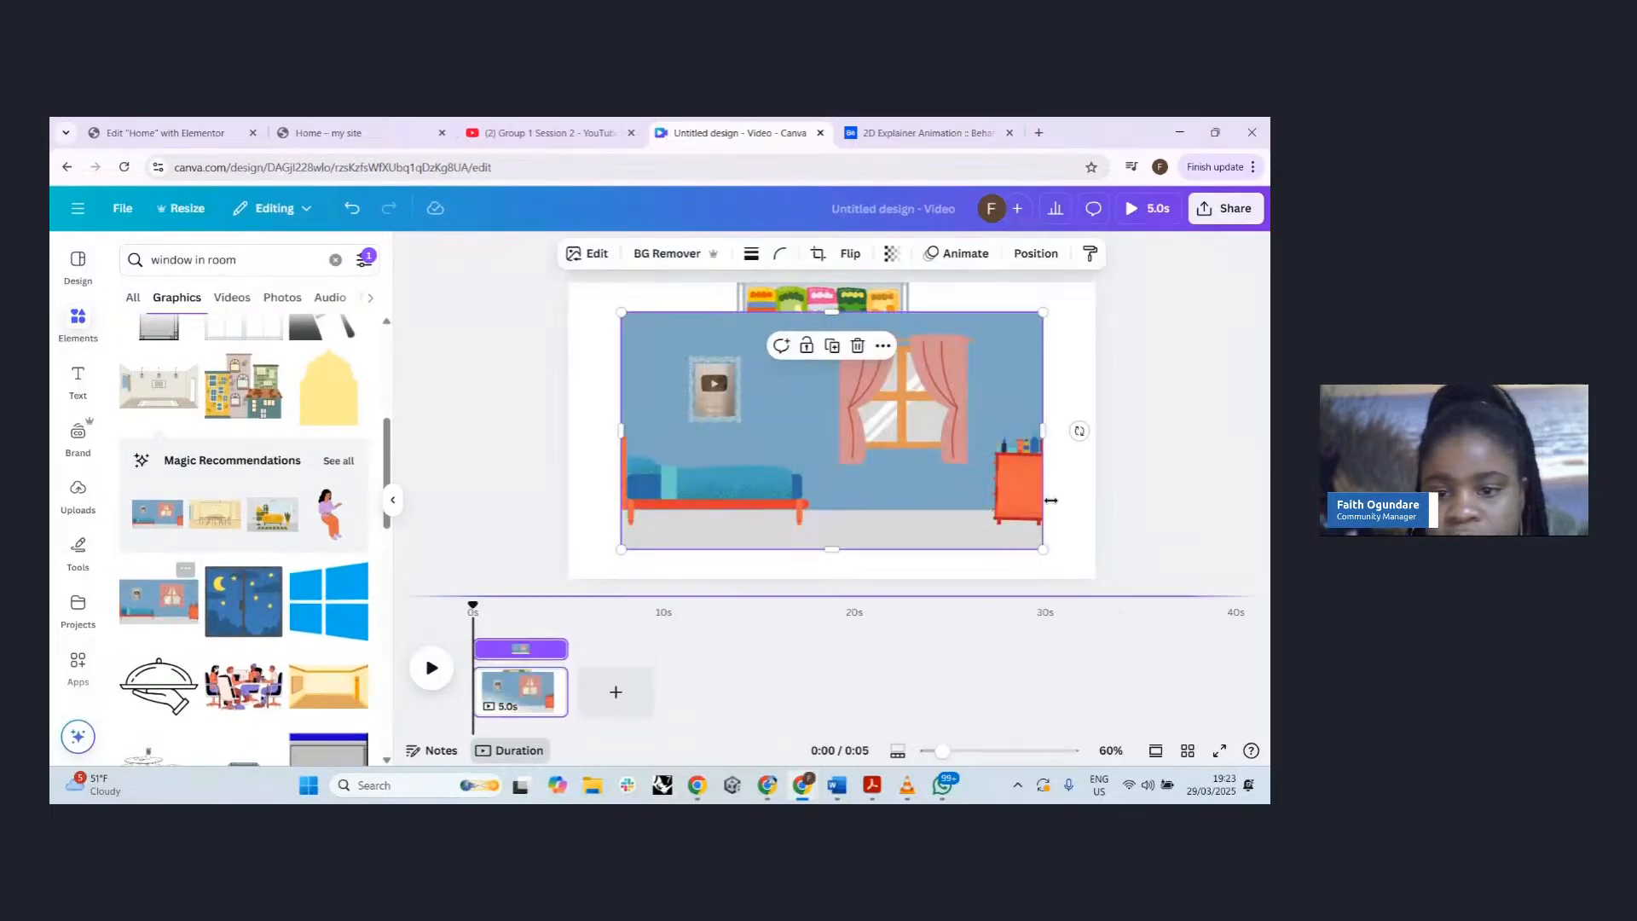
click(878, 306)
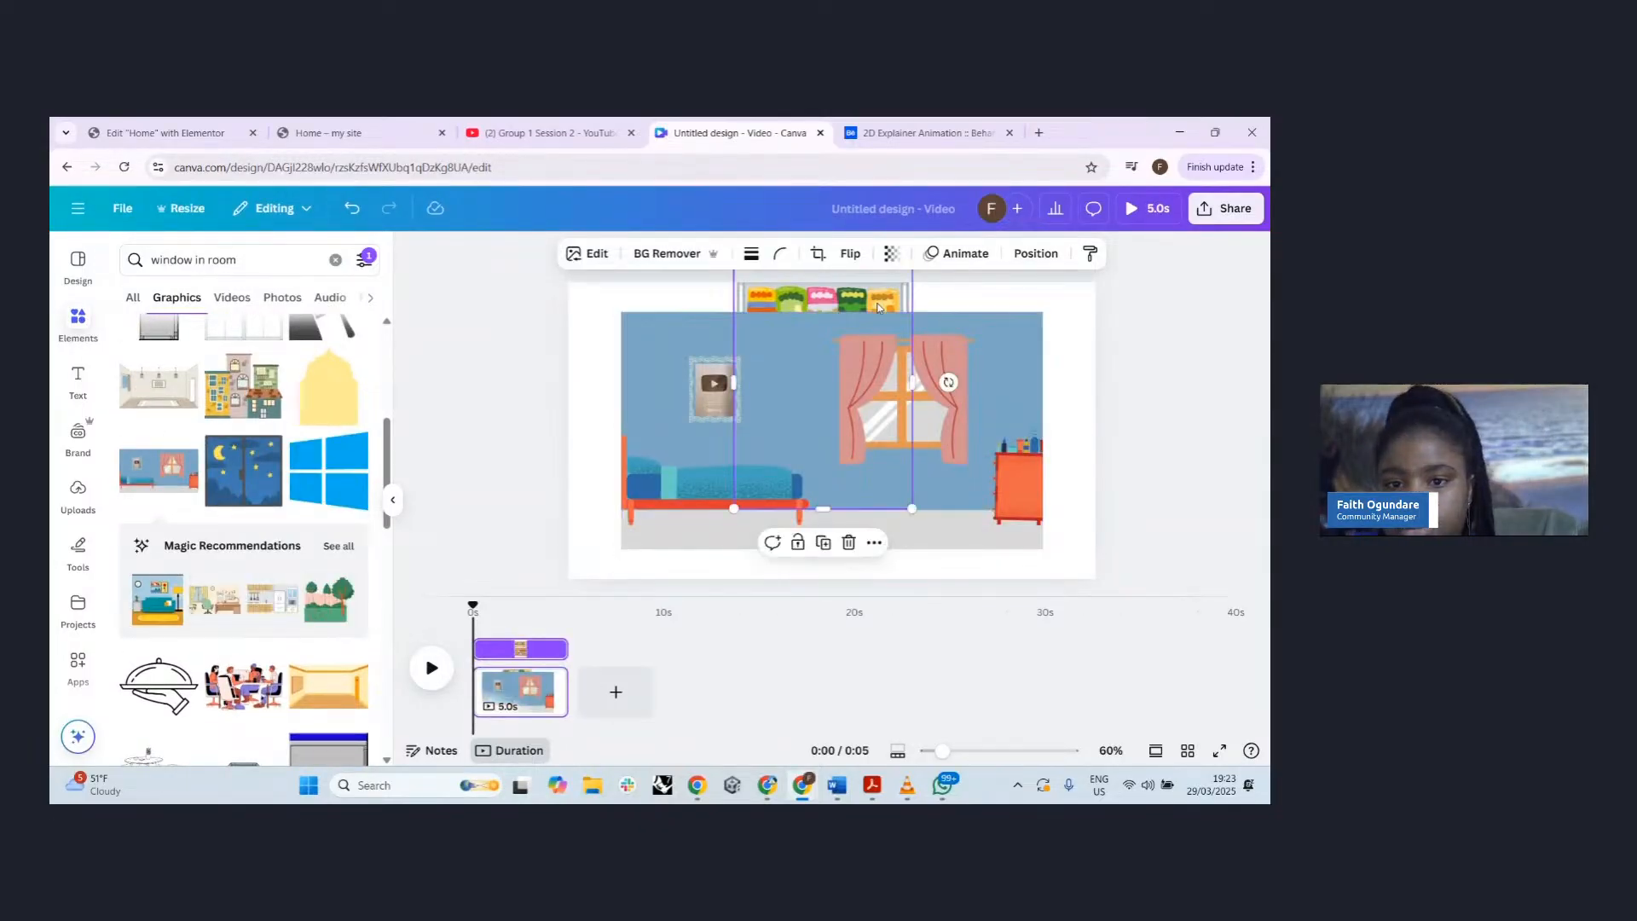
click(1088, 340)
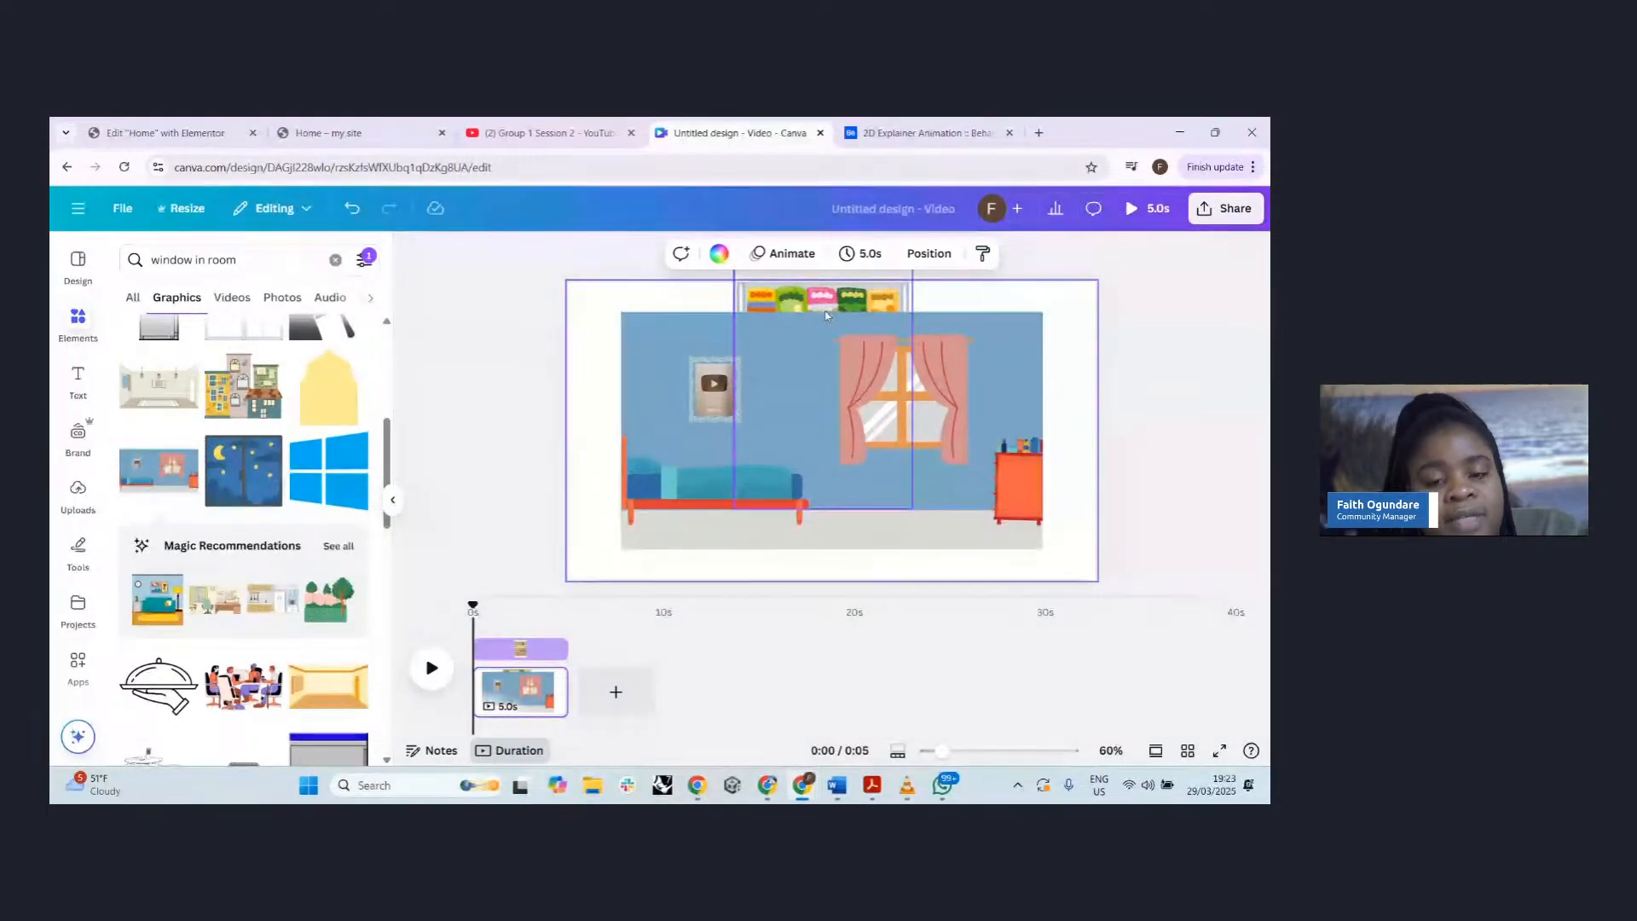
click(870, 318)
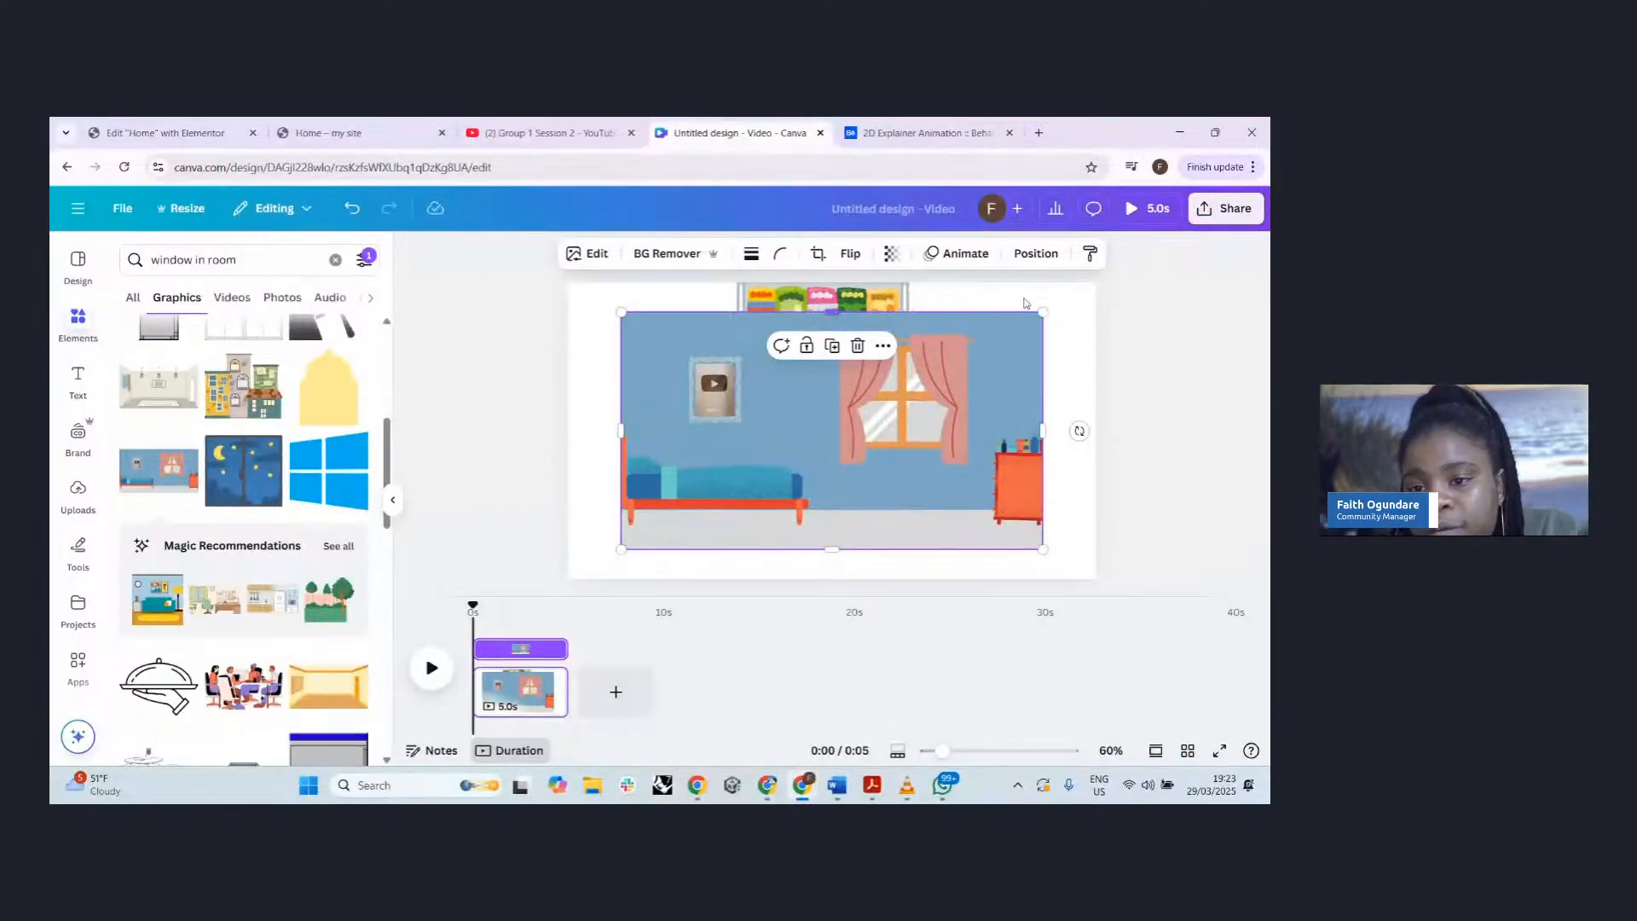
double_click(982, 397)
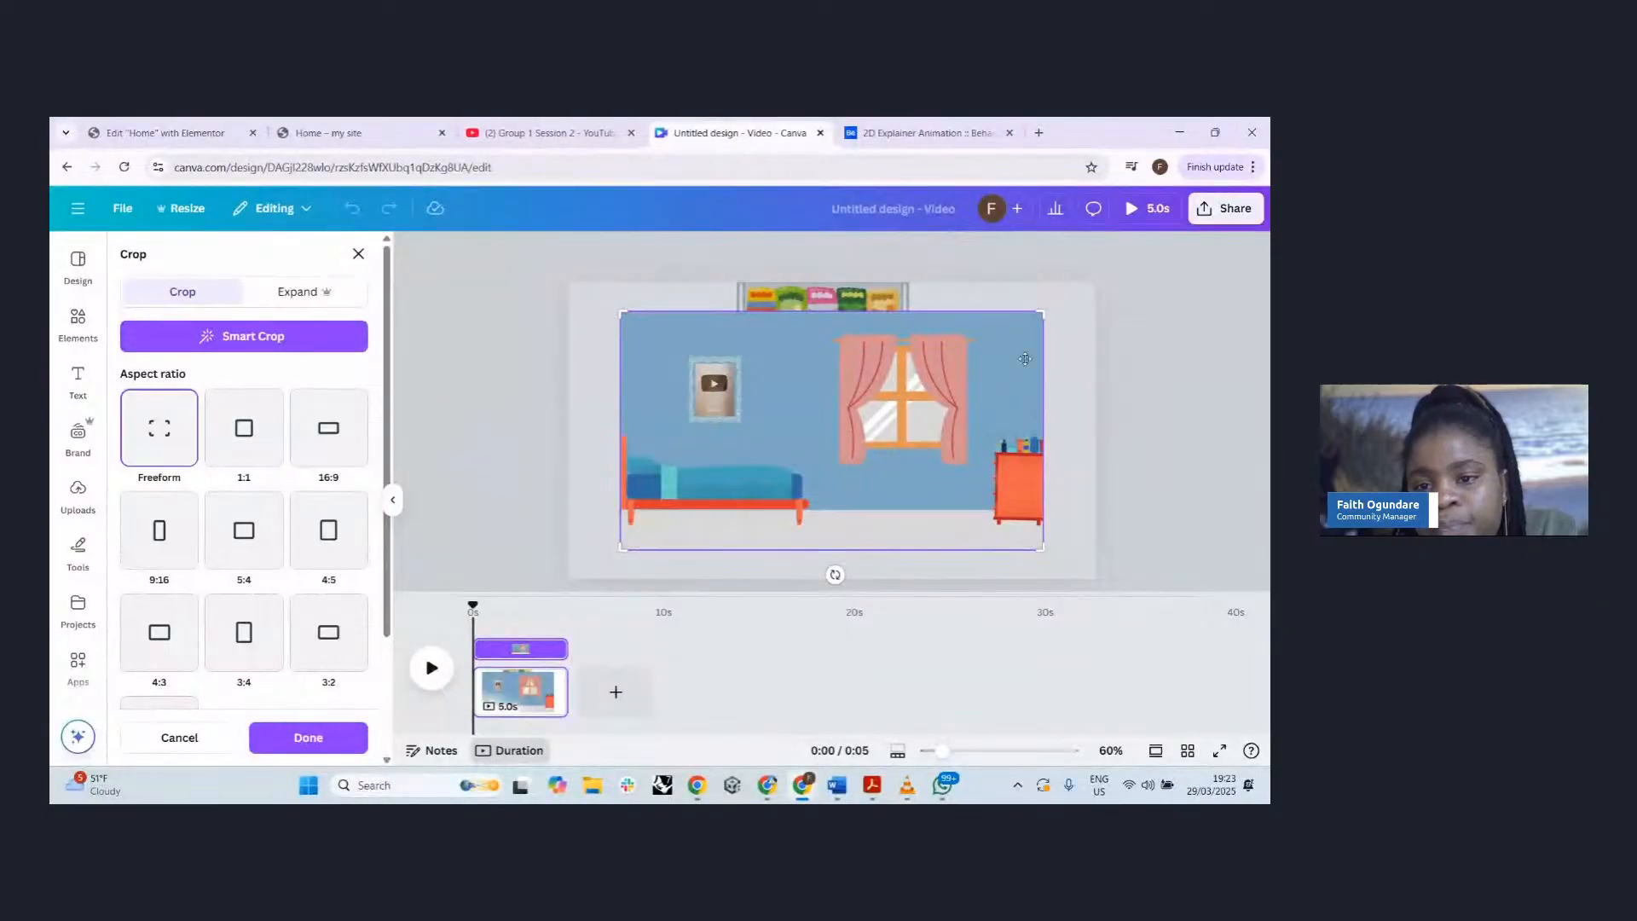
click(1111, 359)
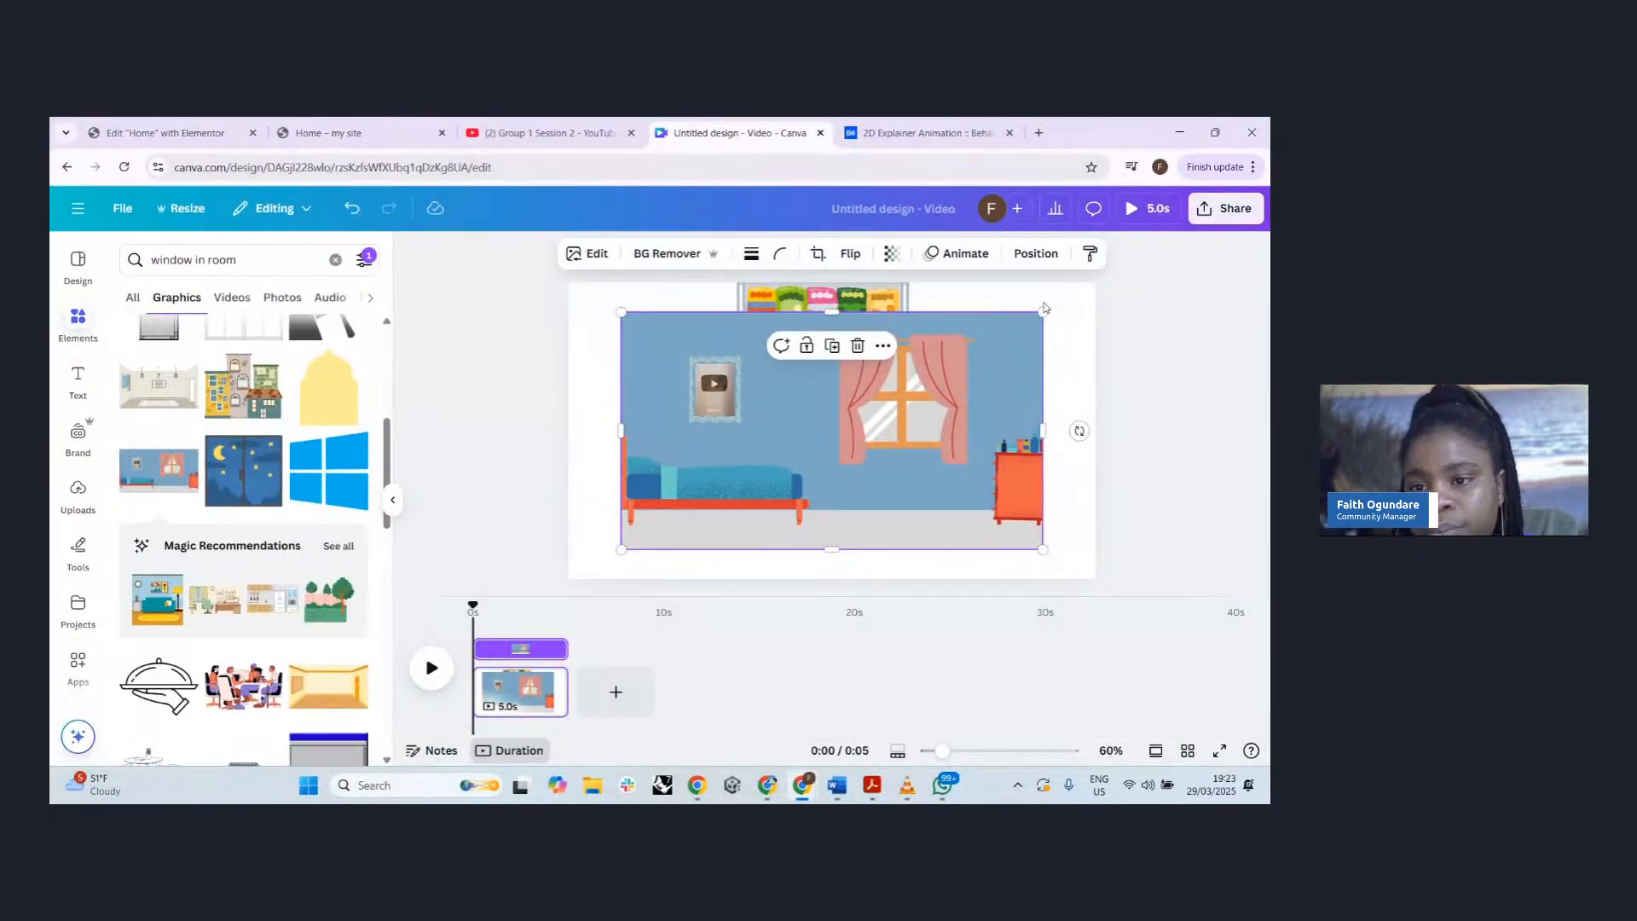
- Reorder the layers so the bedroom graphic lies behind the grocery shelf, and enlarge the bedroom to fill the whole page
click(1036, 254)
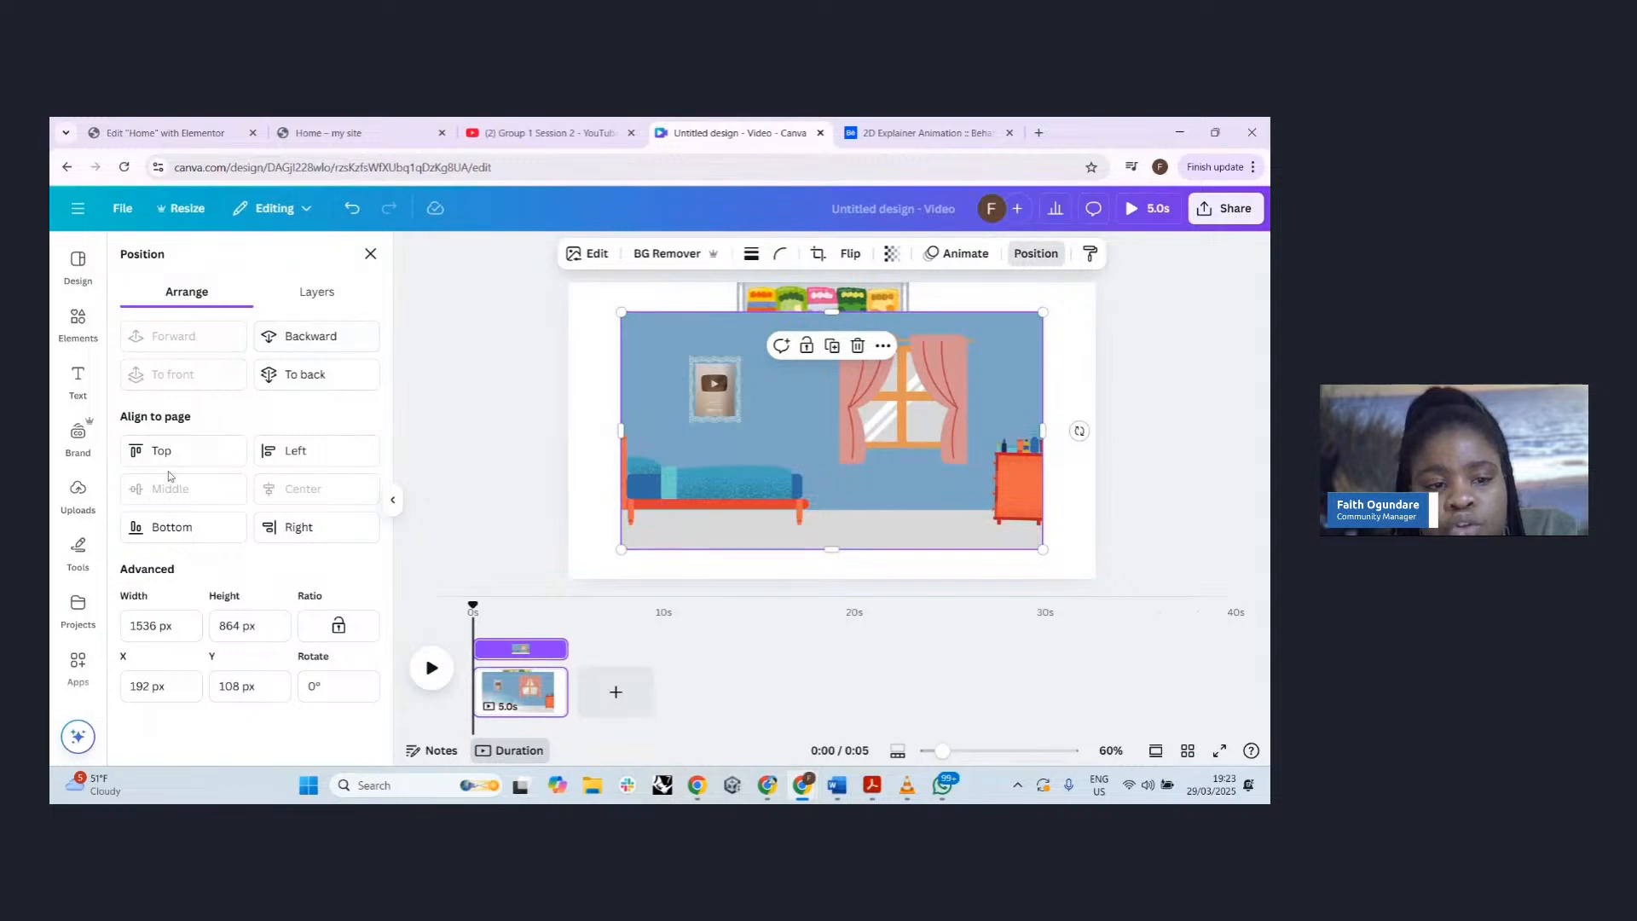
click(313, 295)
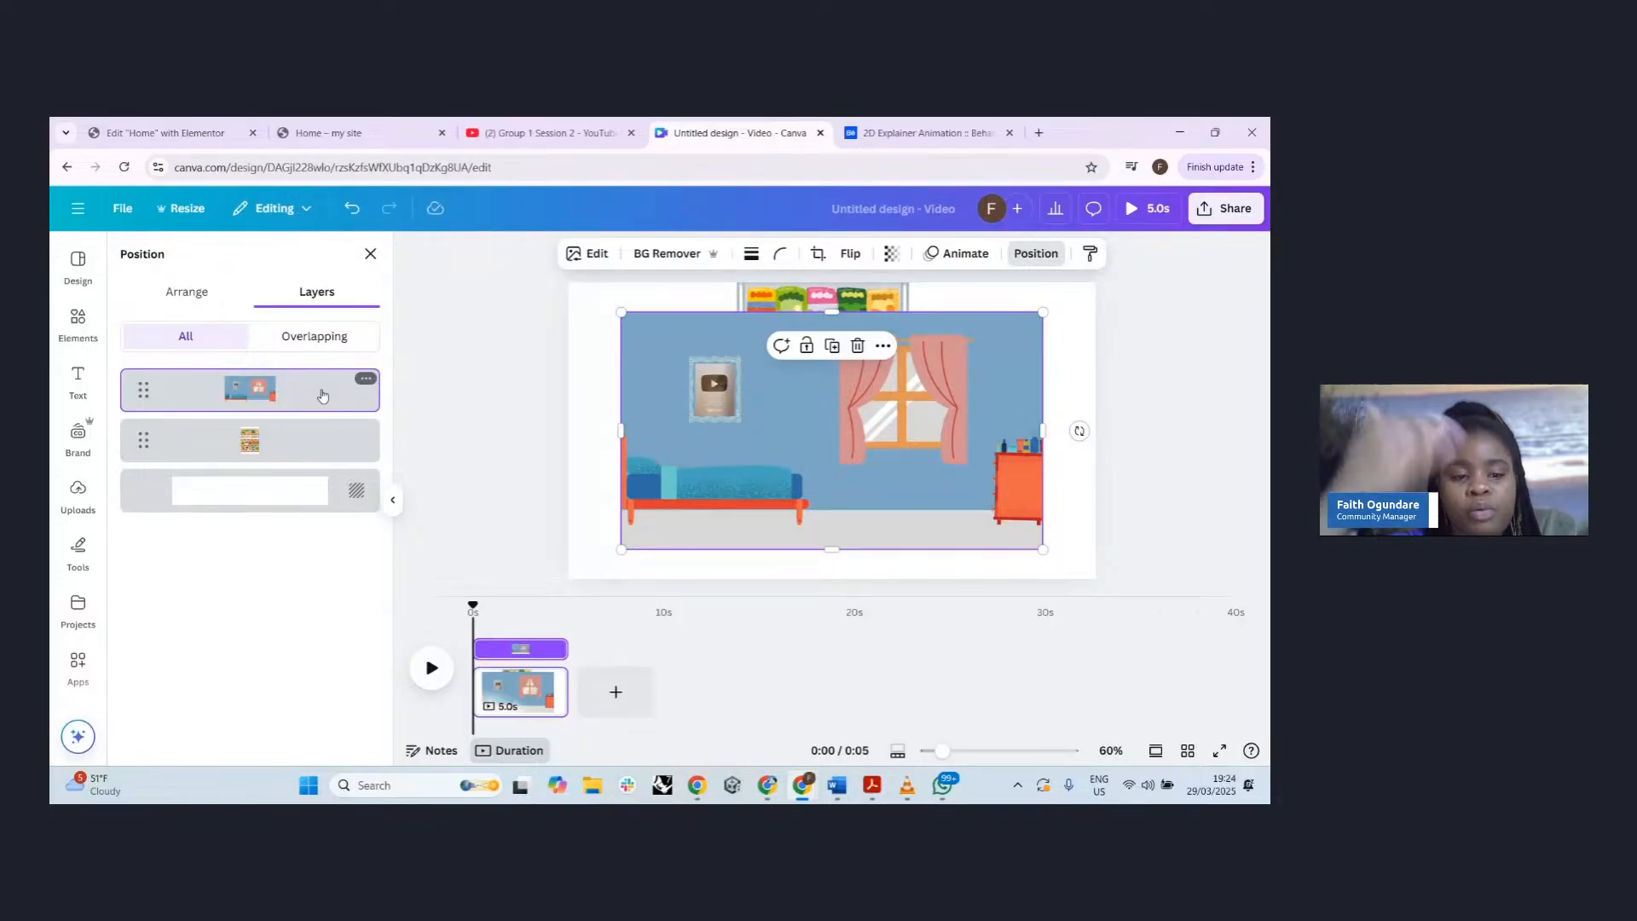
click(264, 494)
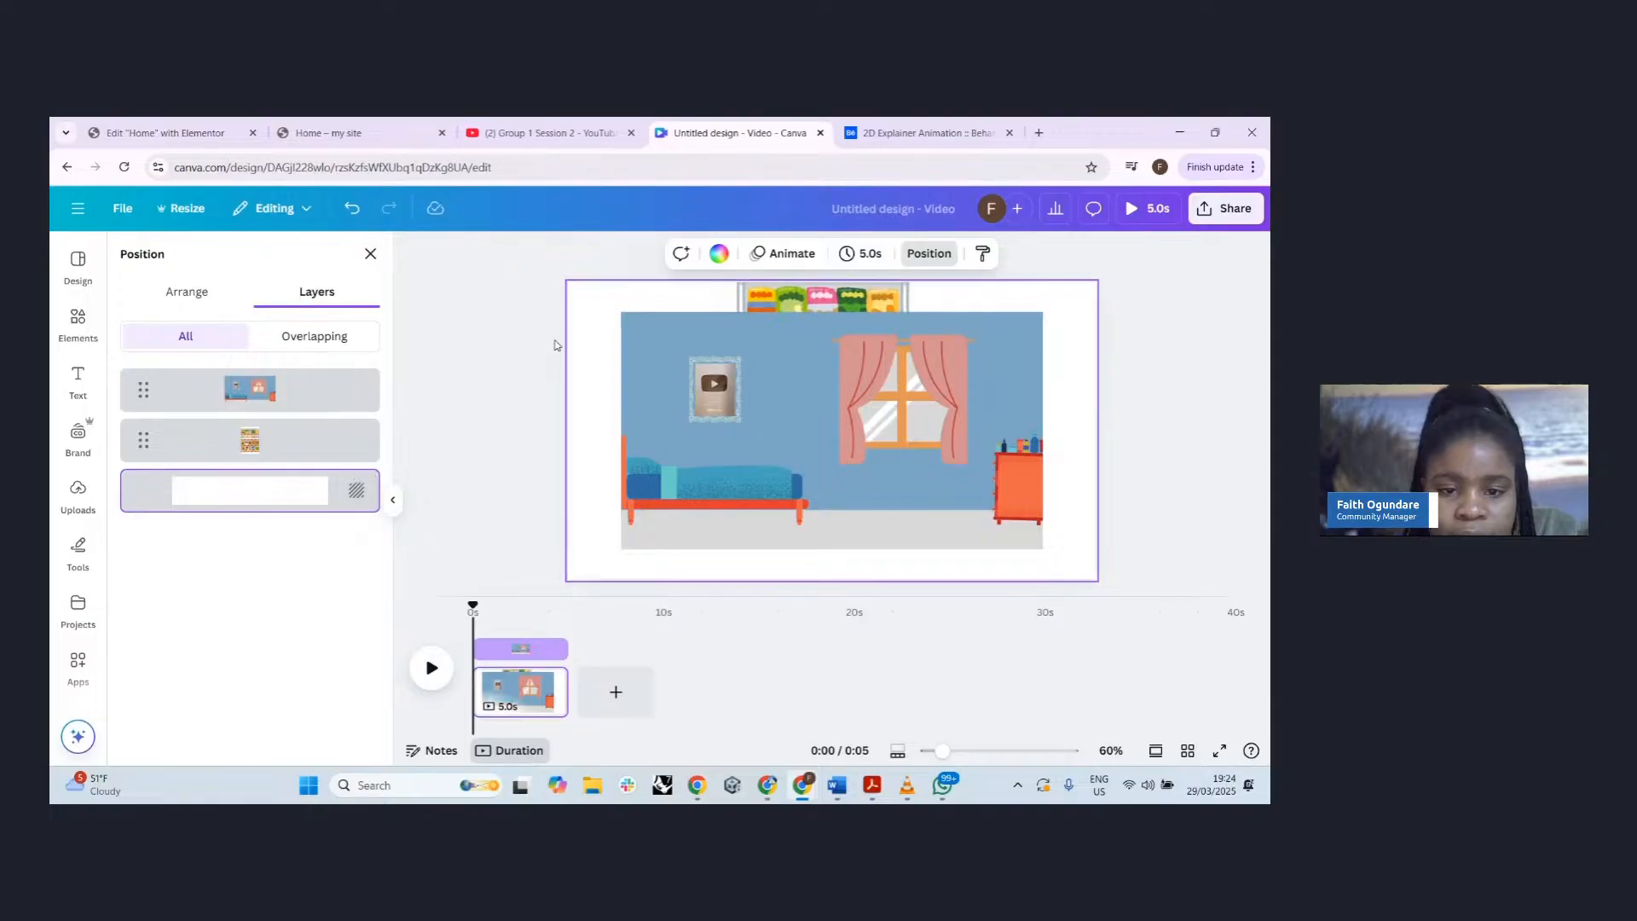
click(256, 443)
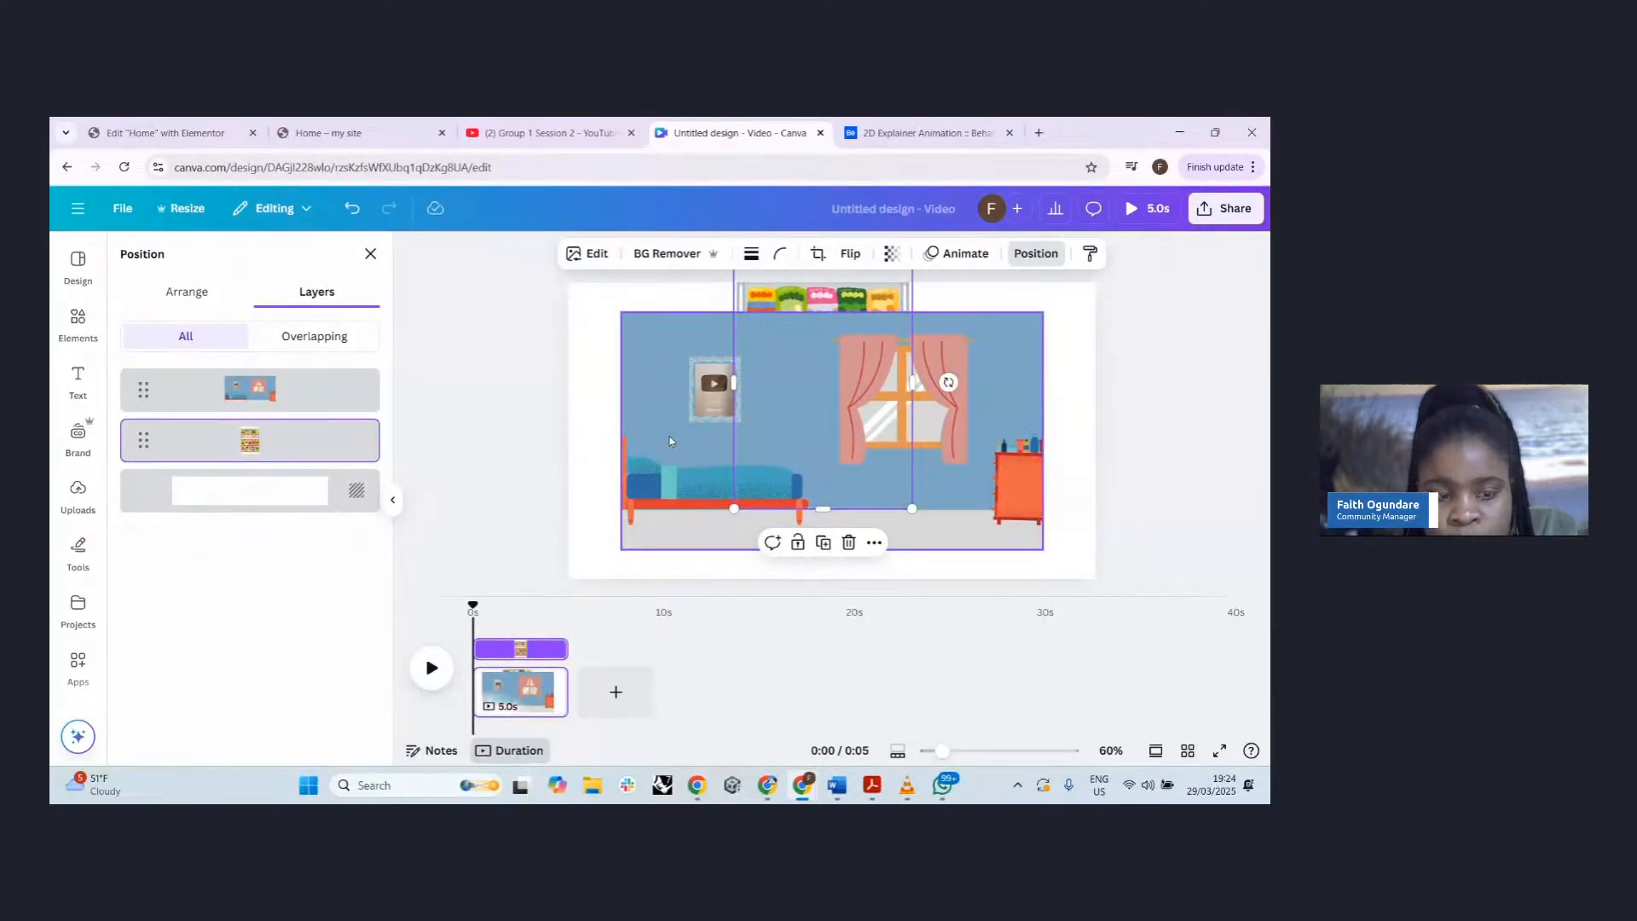
click(256, 392)
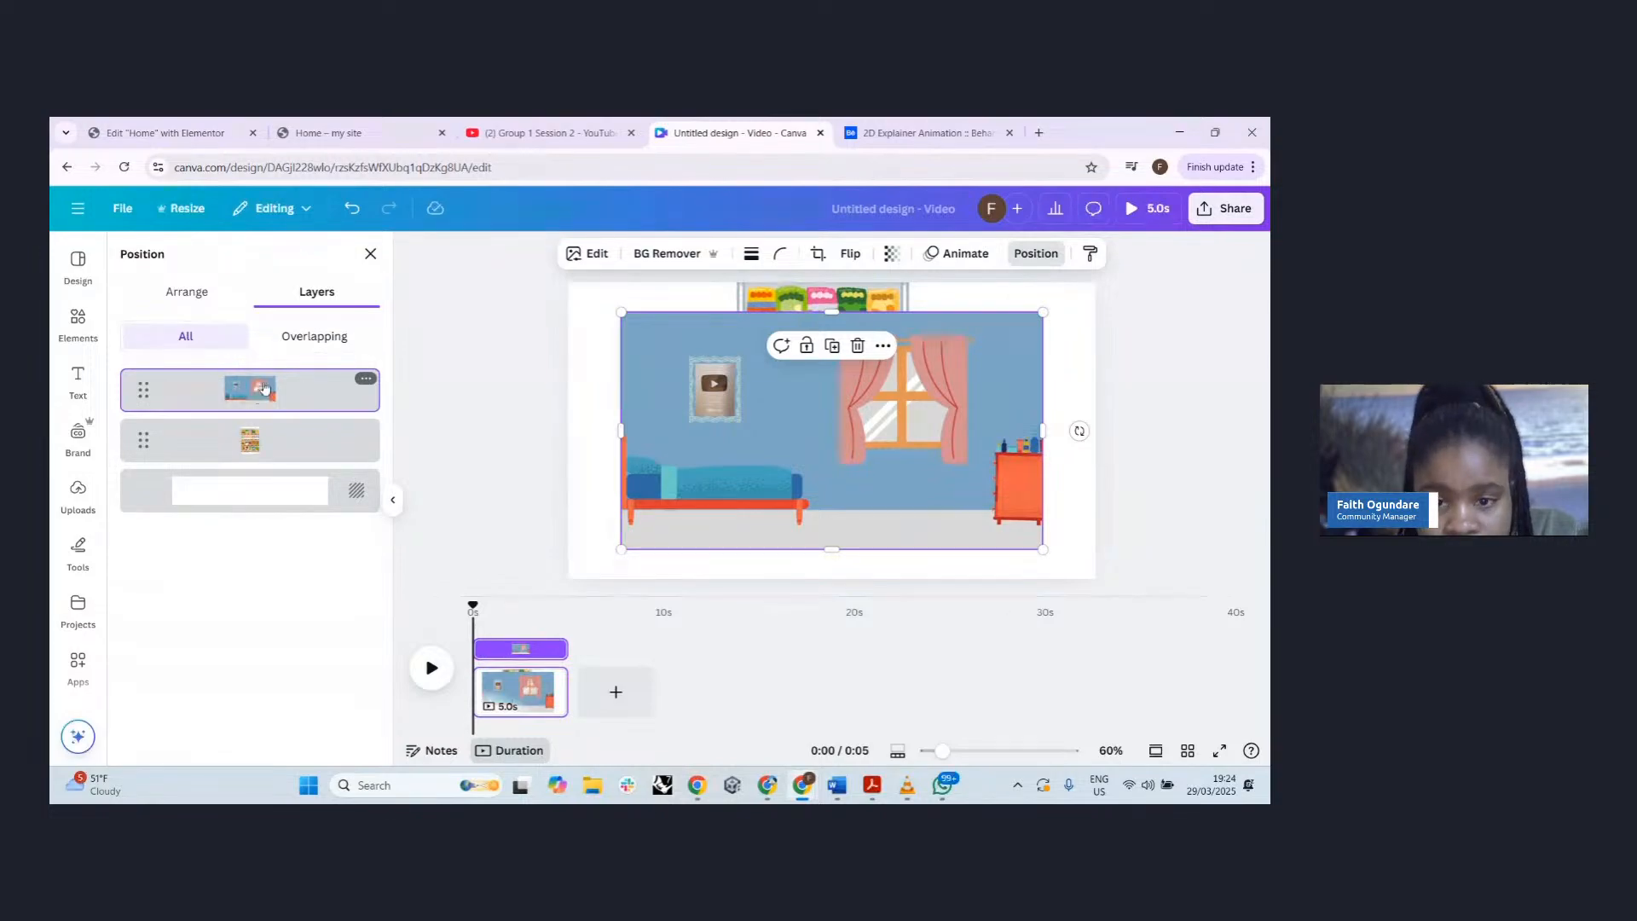
drag(264, 388, 263, 465)
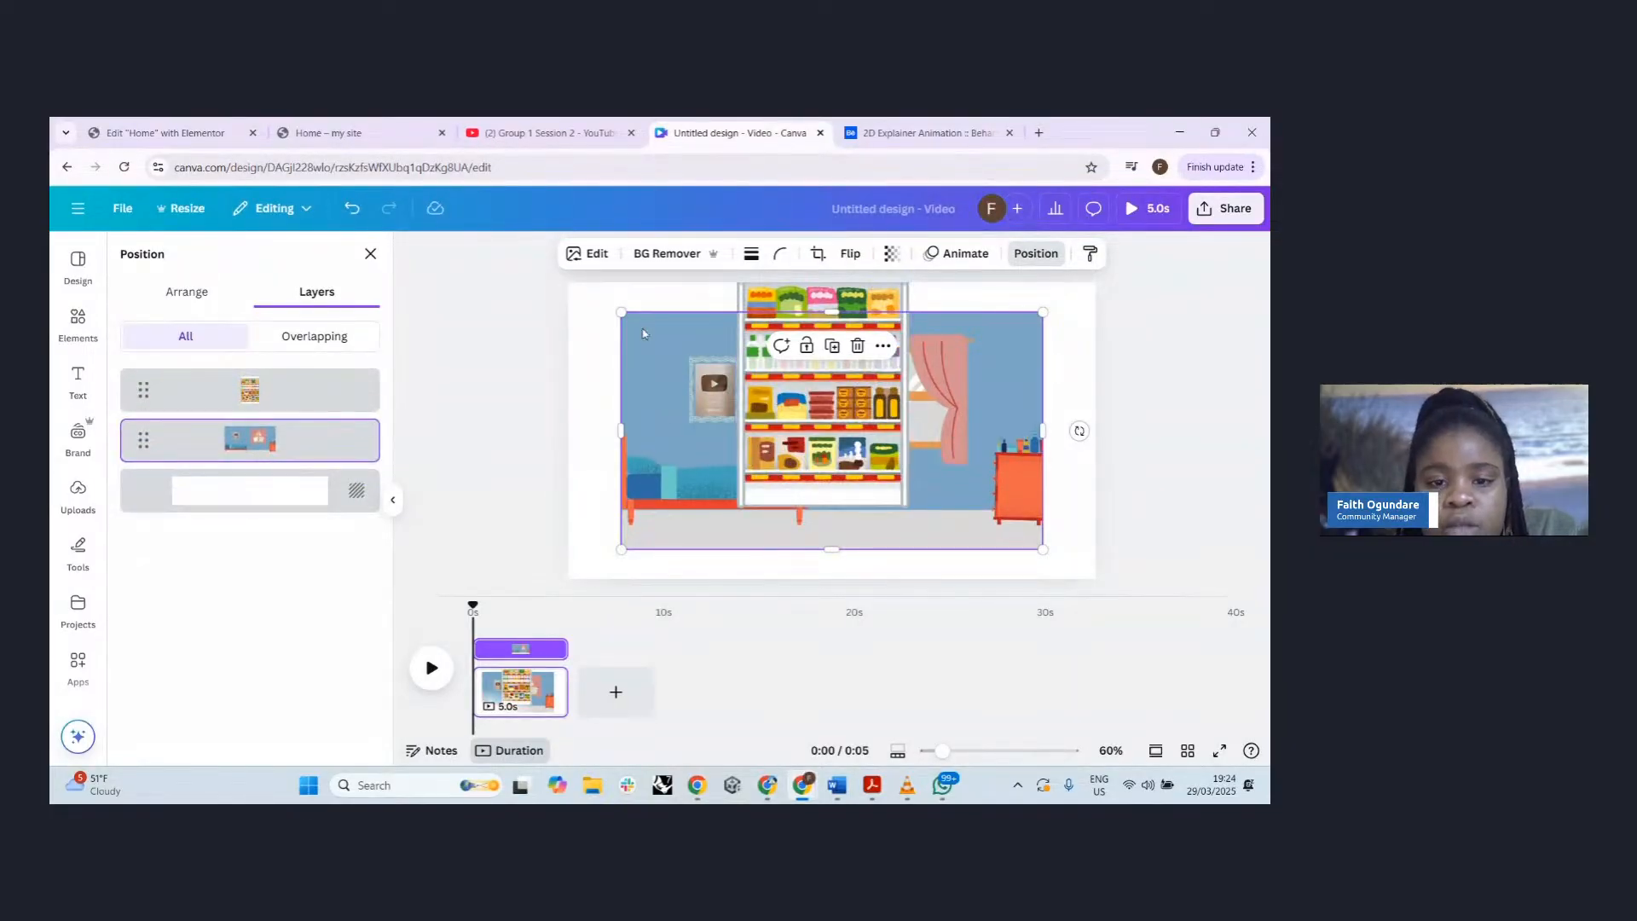
drag(621, 312, 569, 282)
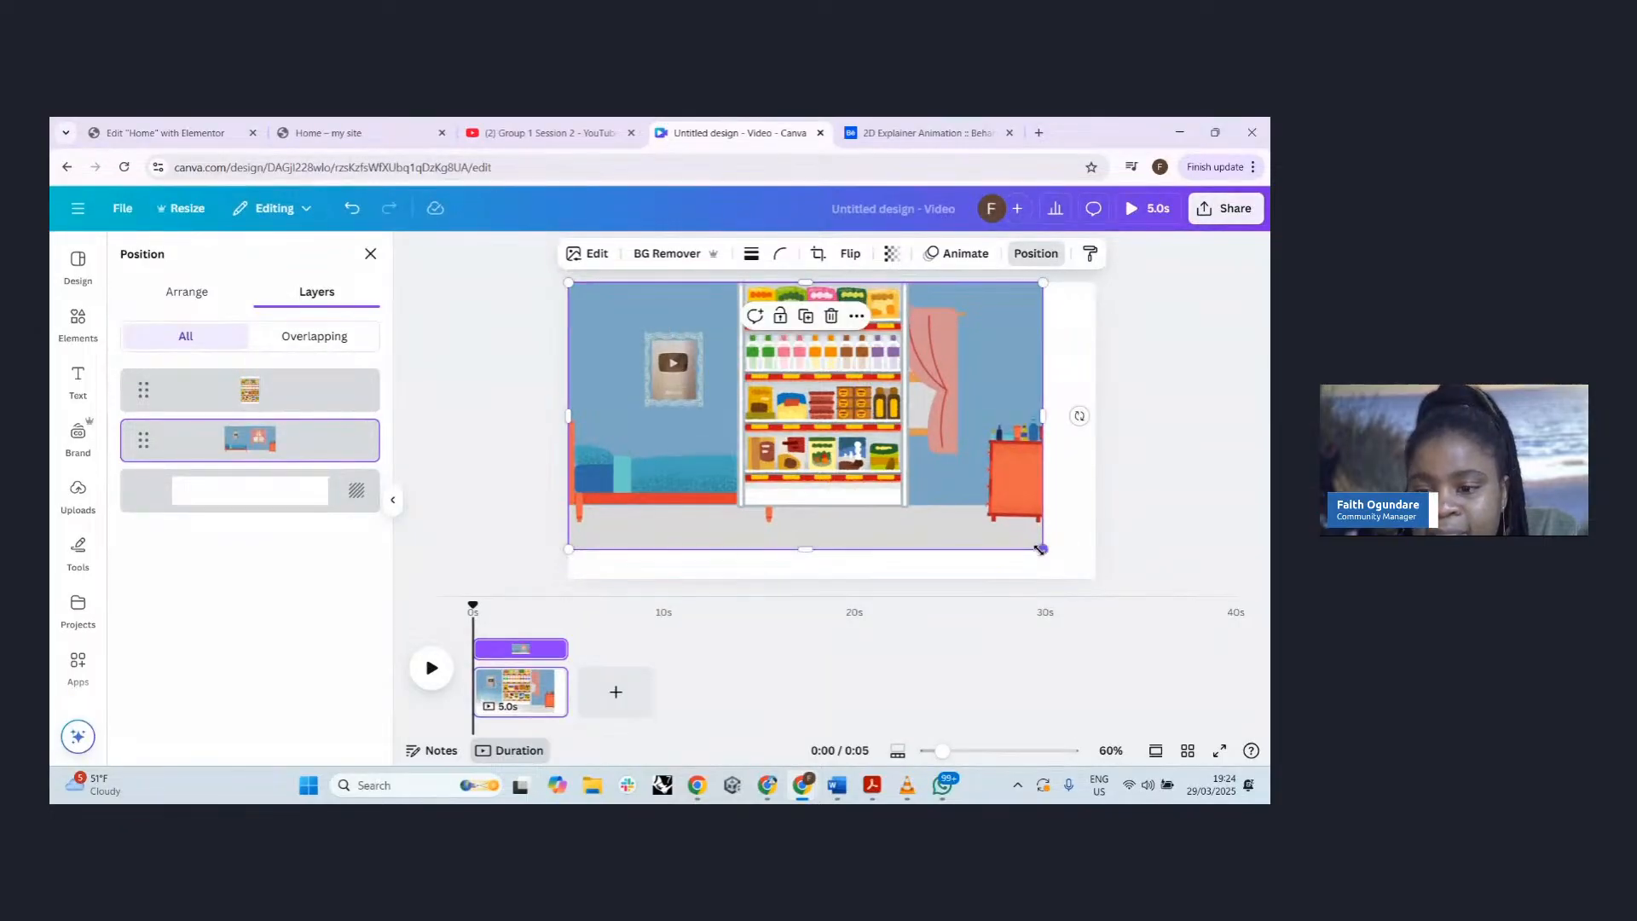
drag(1040, 549, 1095, 580)
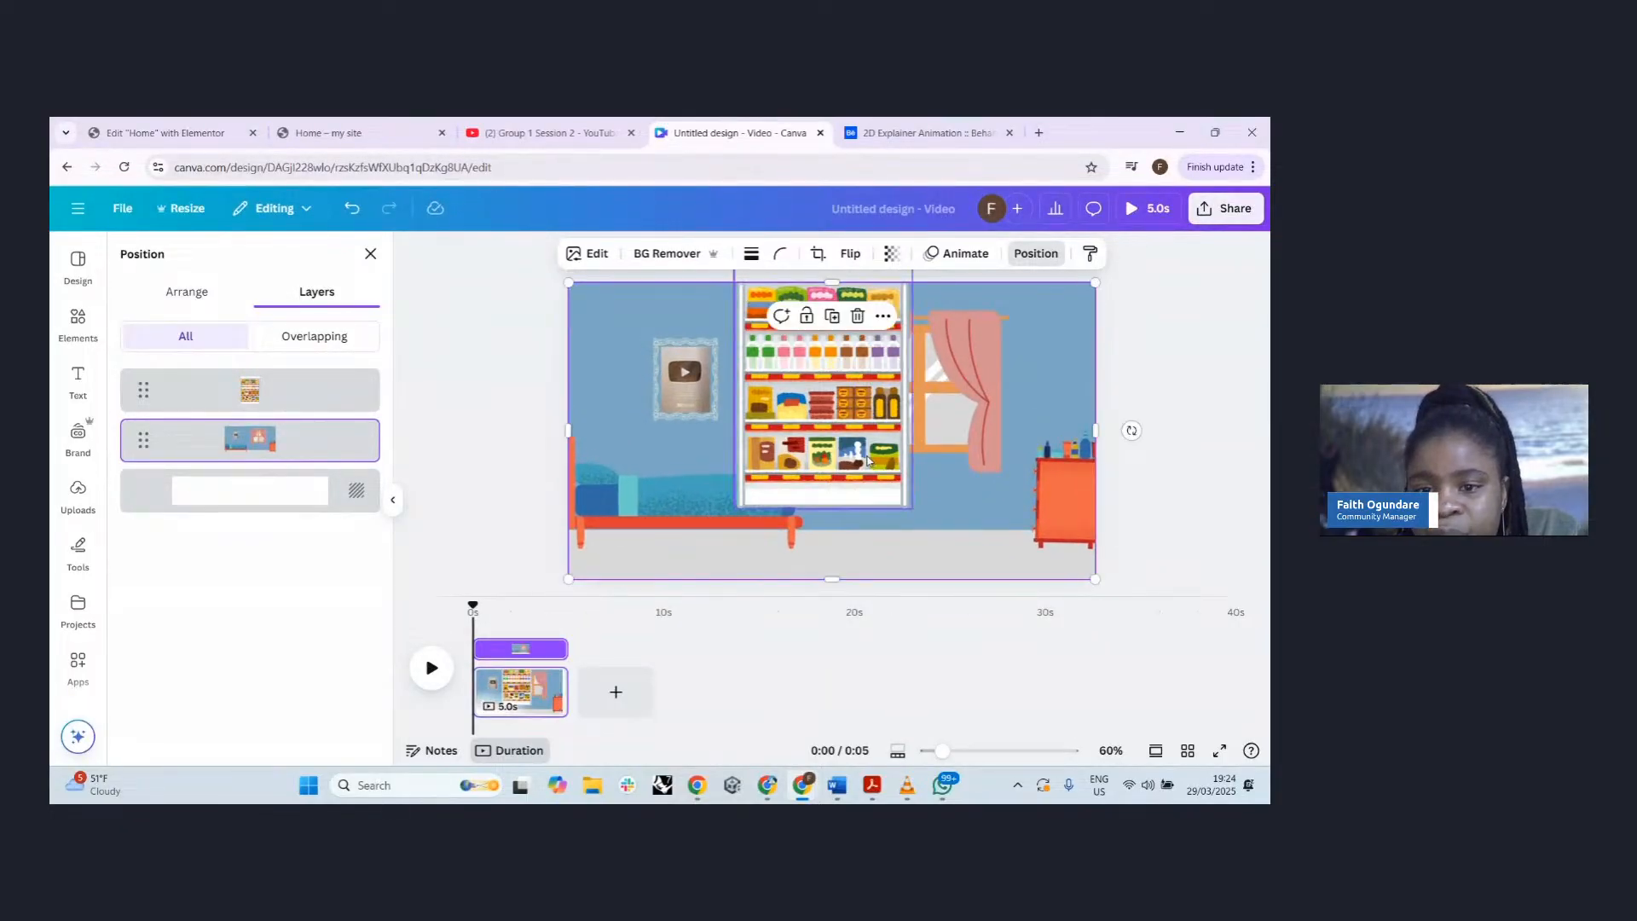
- Try the grocery shelf at a smaller size in front of the window beside the dresser, and delete it from the page
drag(867, 460, 959, 508)
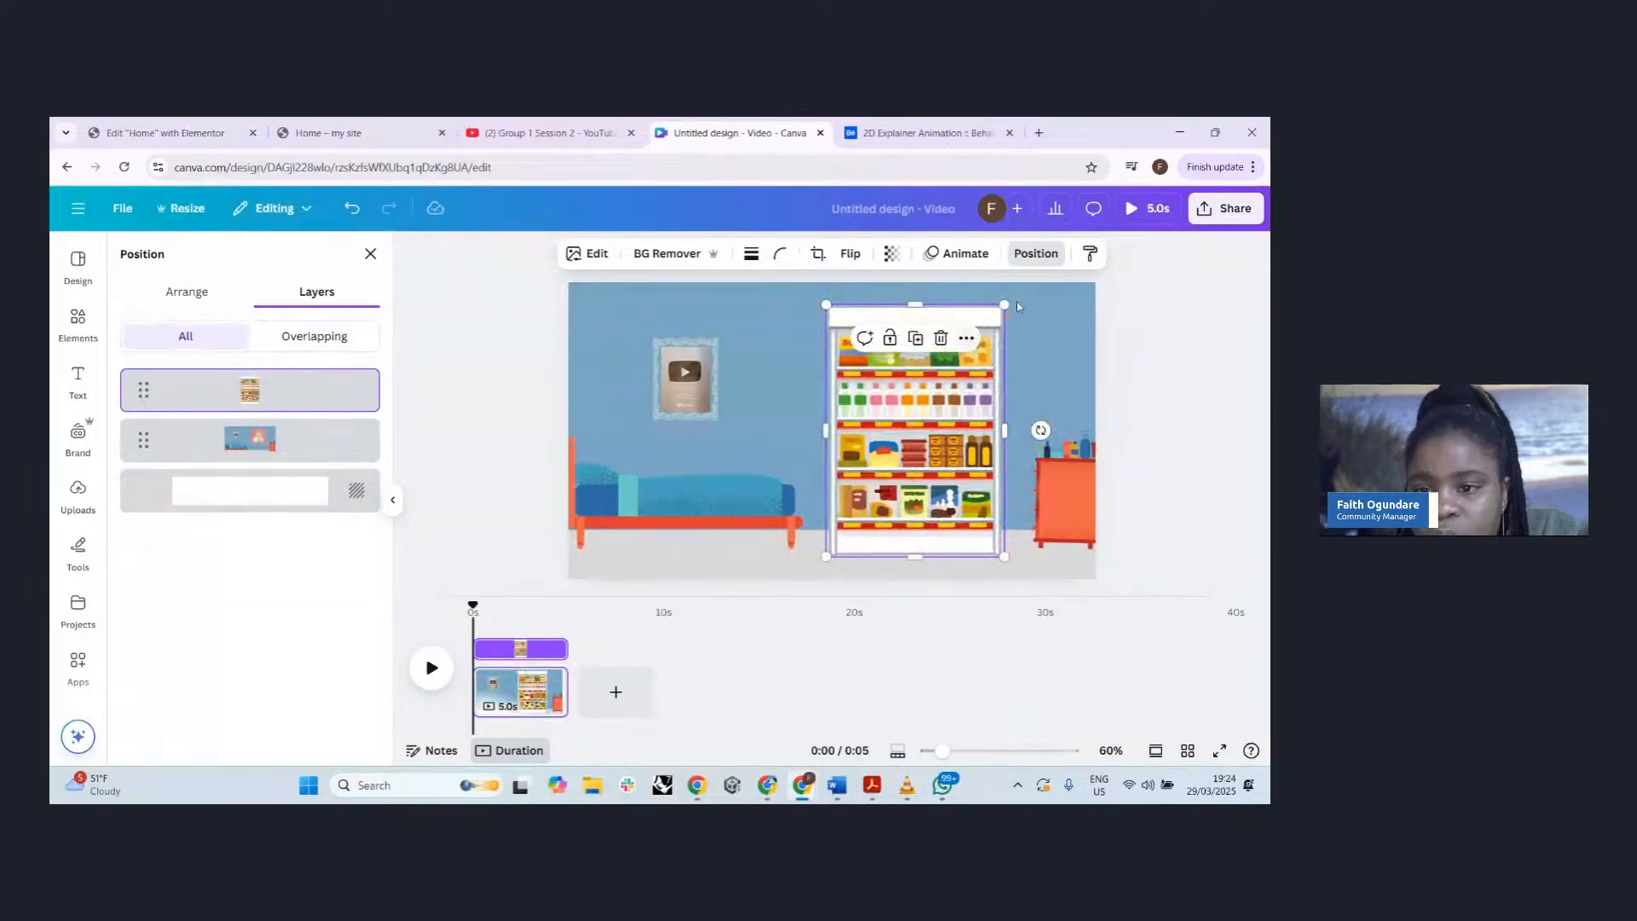
drag(1004, 304, 981, 496)
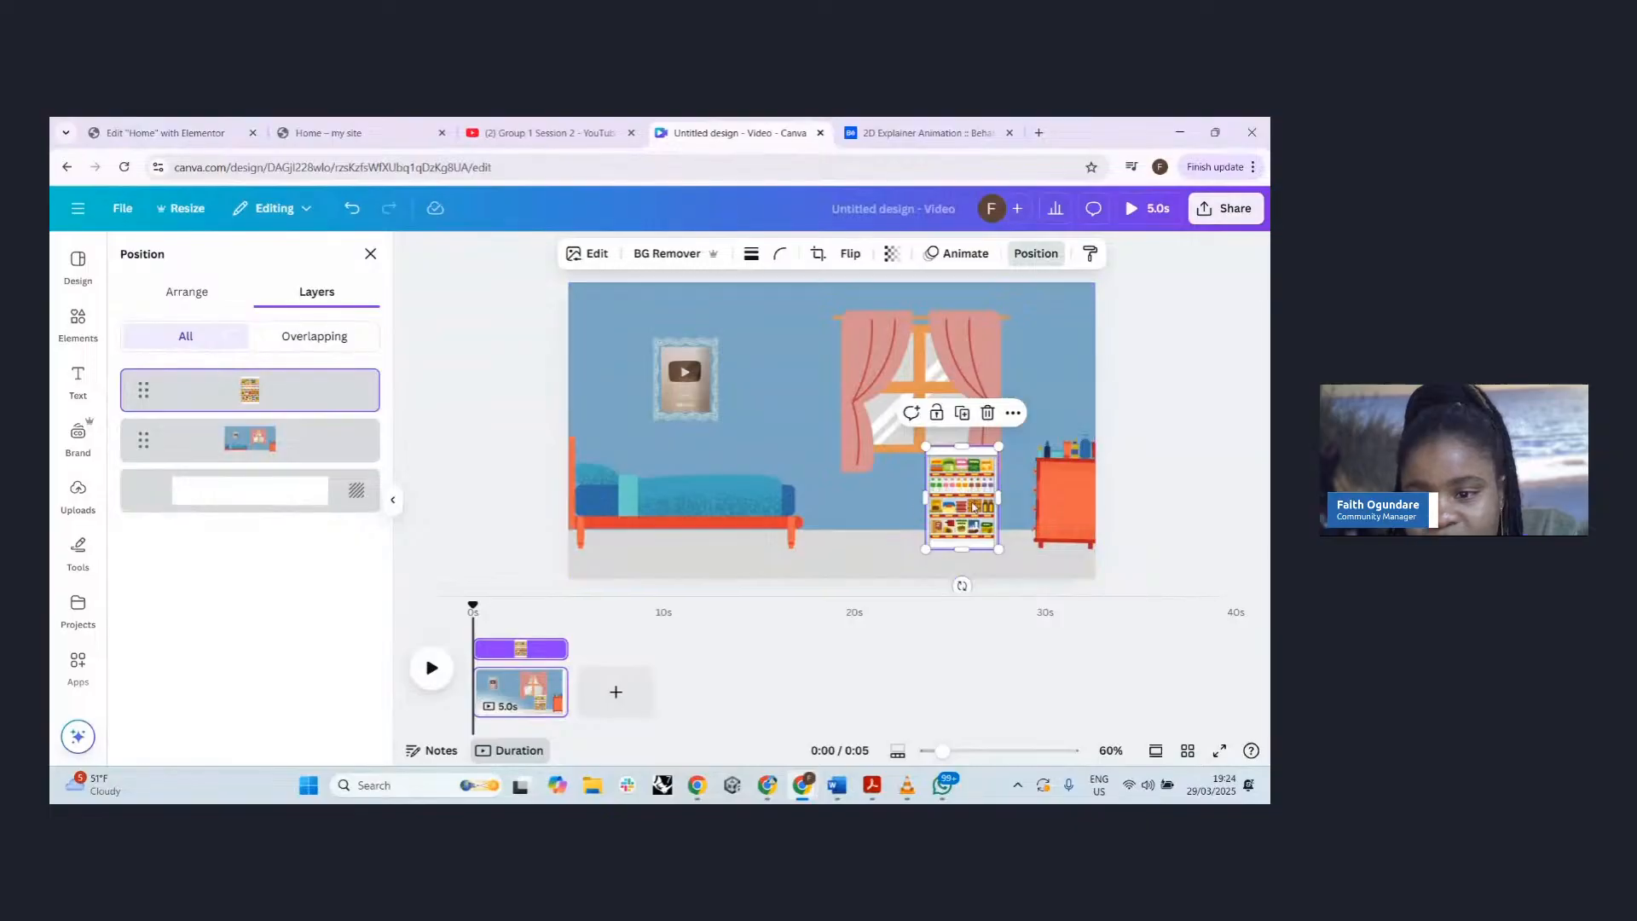
drag(927, 445, 890, 397)
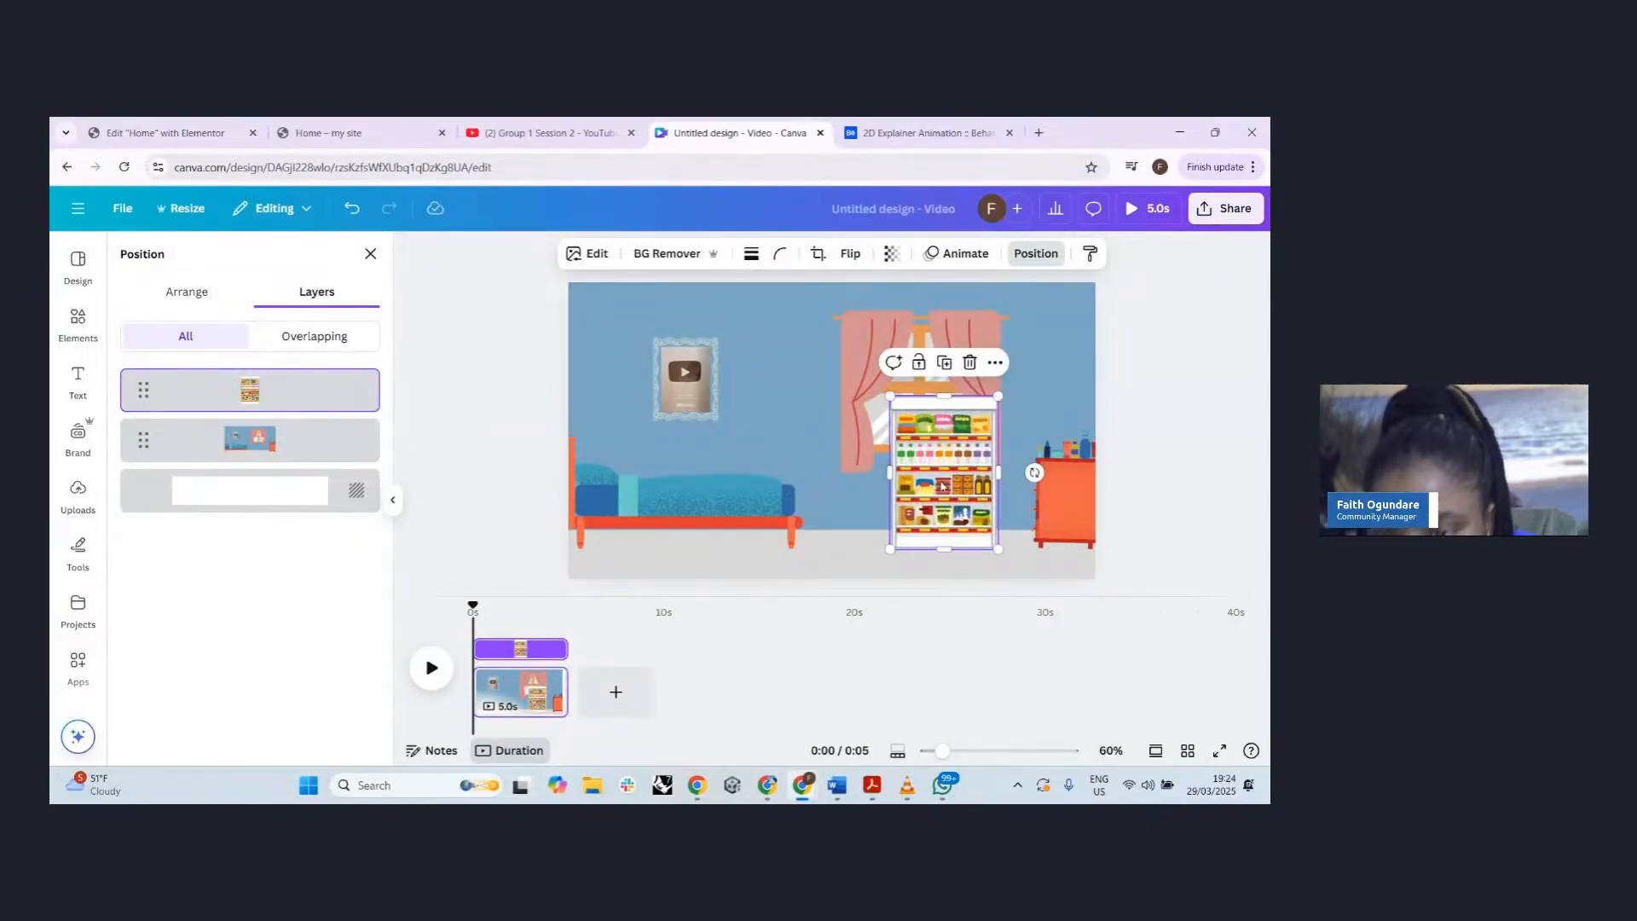
key(Delete)
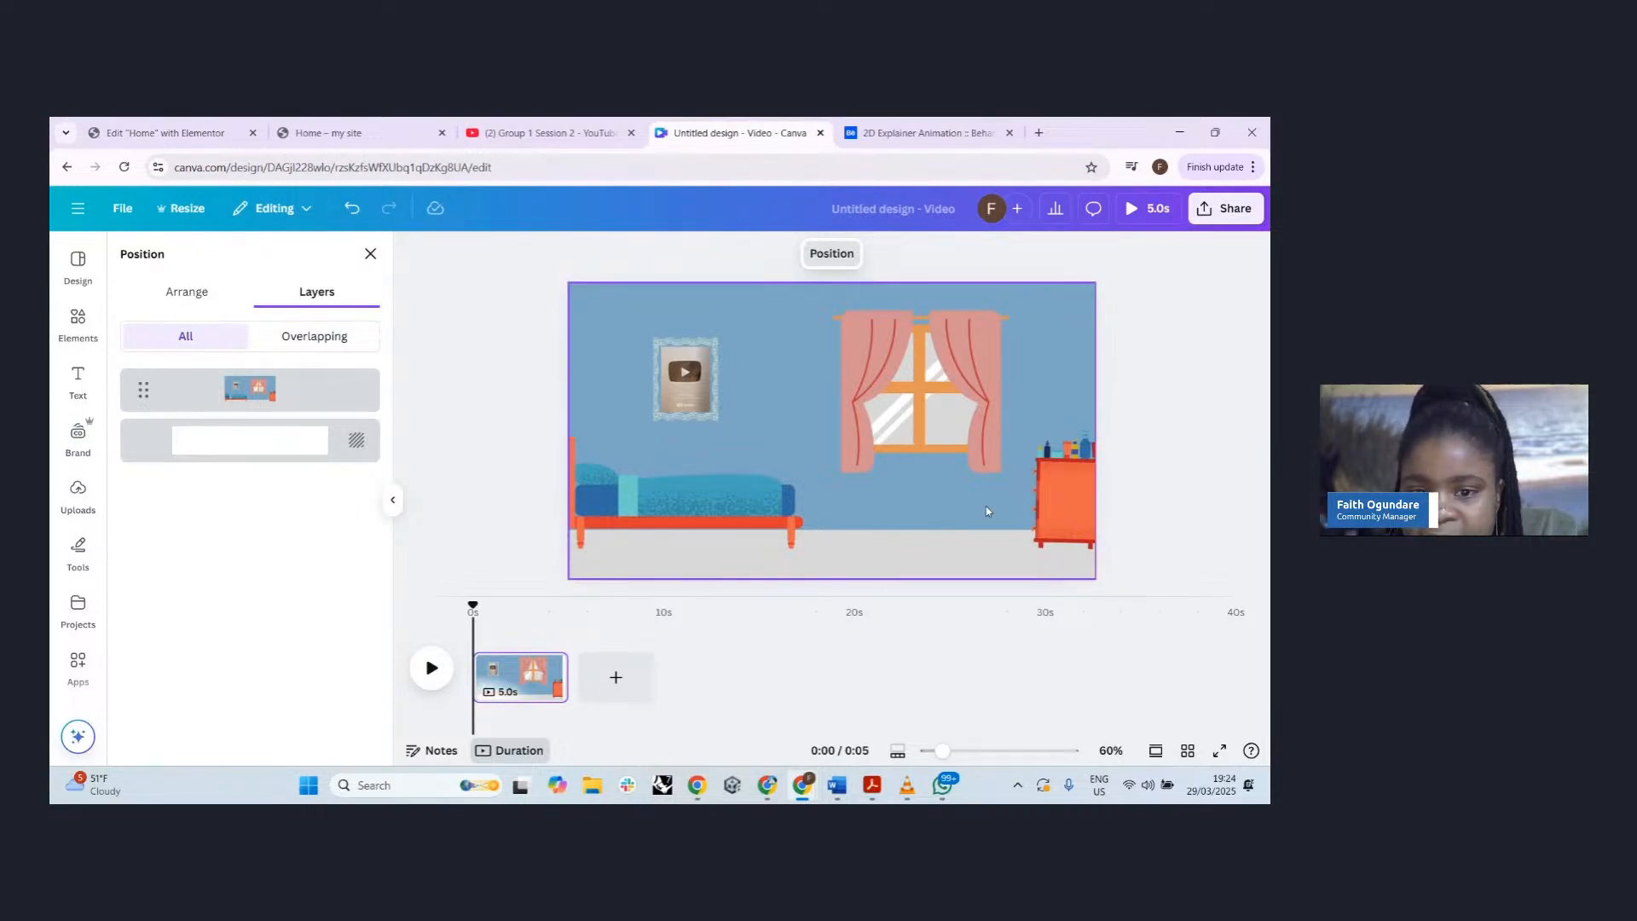
- Search the elements for "table"
click(98, 317)
click(208, 269)
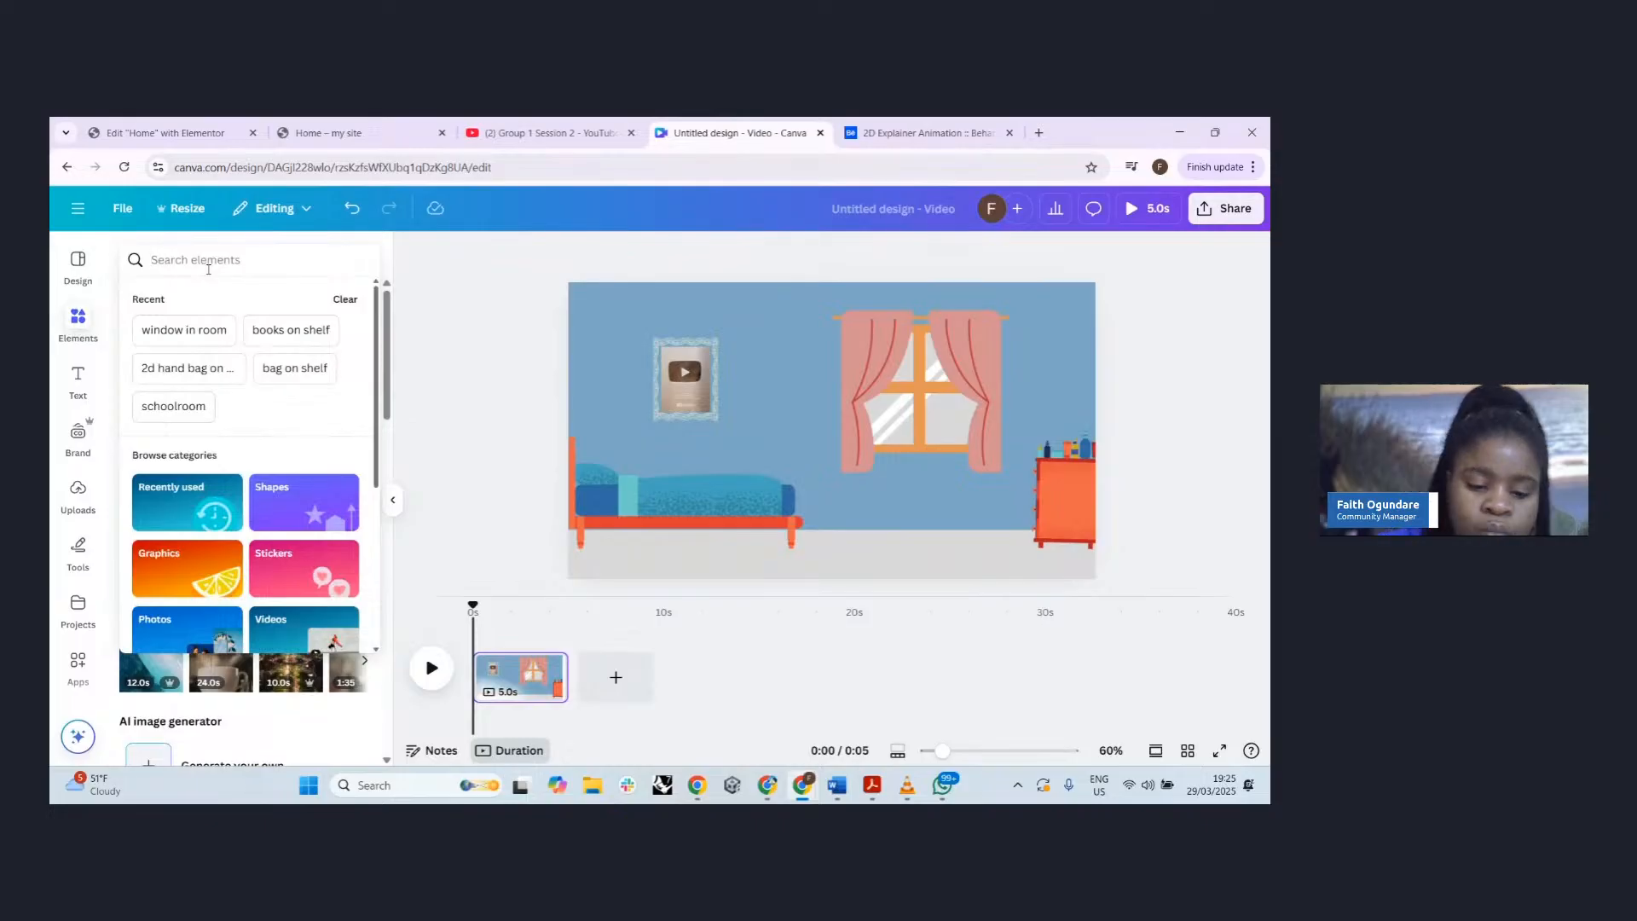
text(tab)
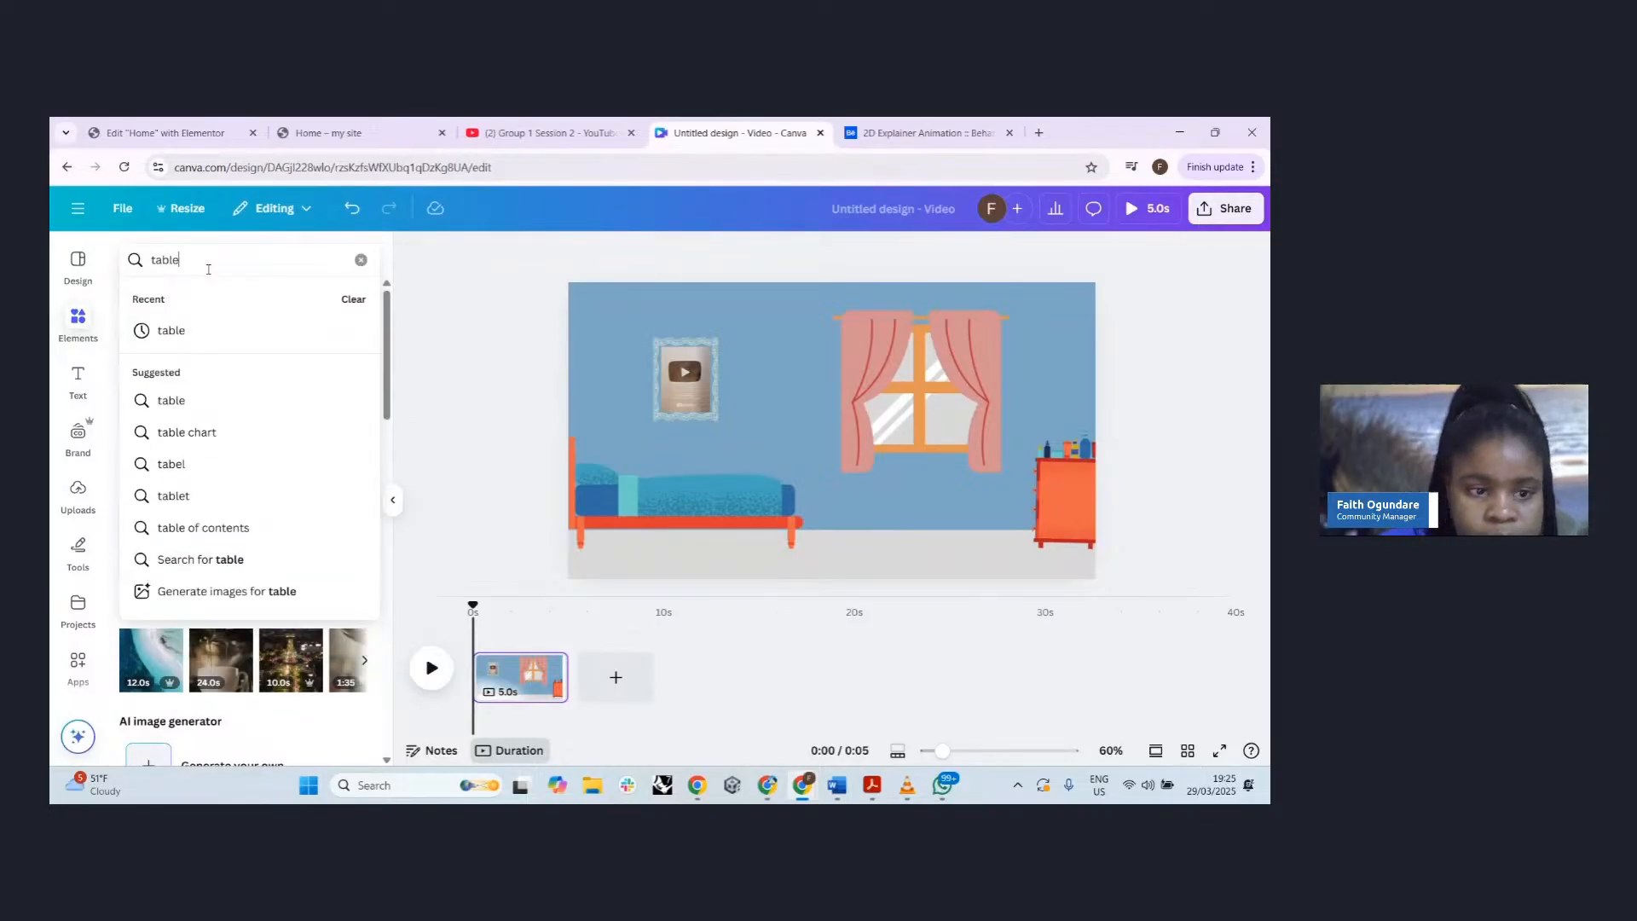
text(le)
key(Return)
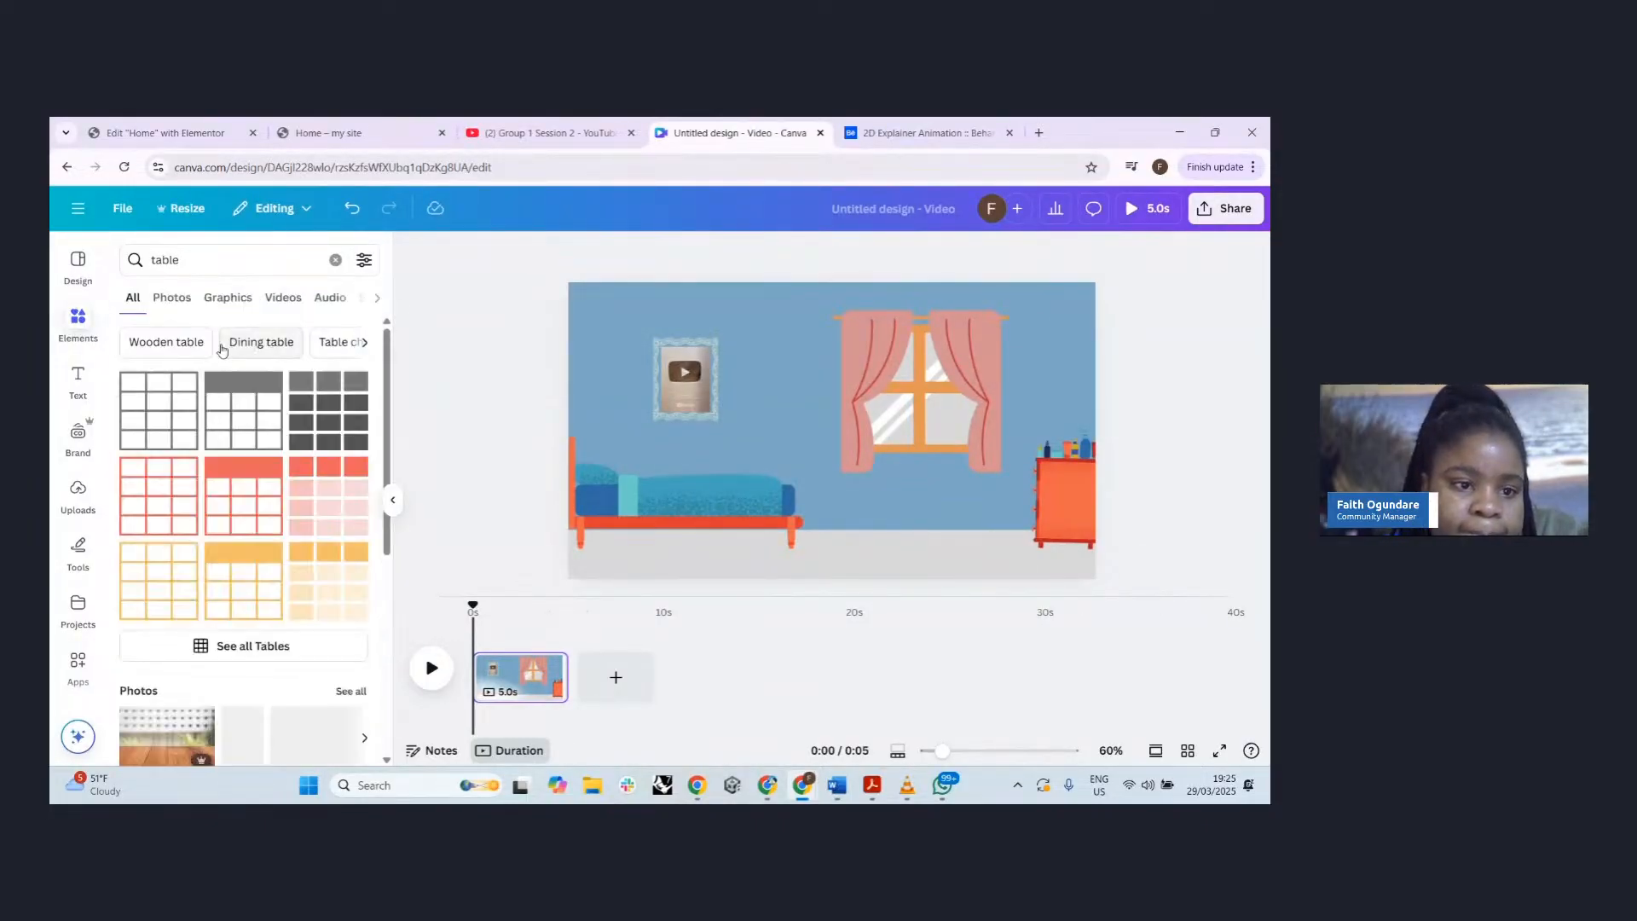
- Search the elements for "table with lampstand" and show all the graphics results
click(227, 264)
text(wit)
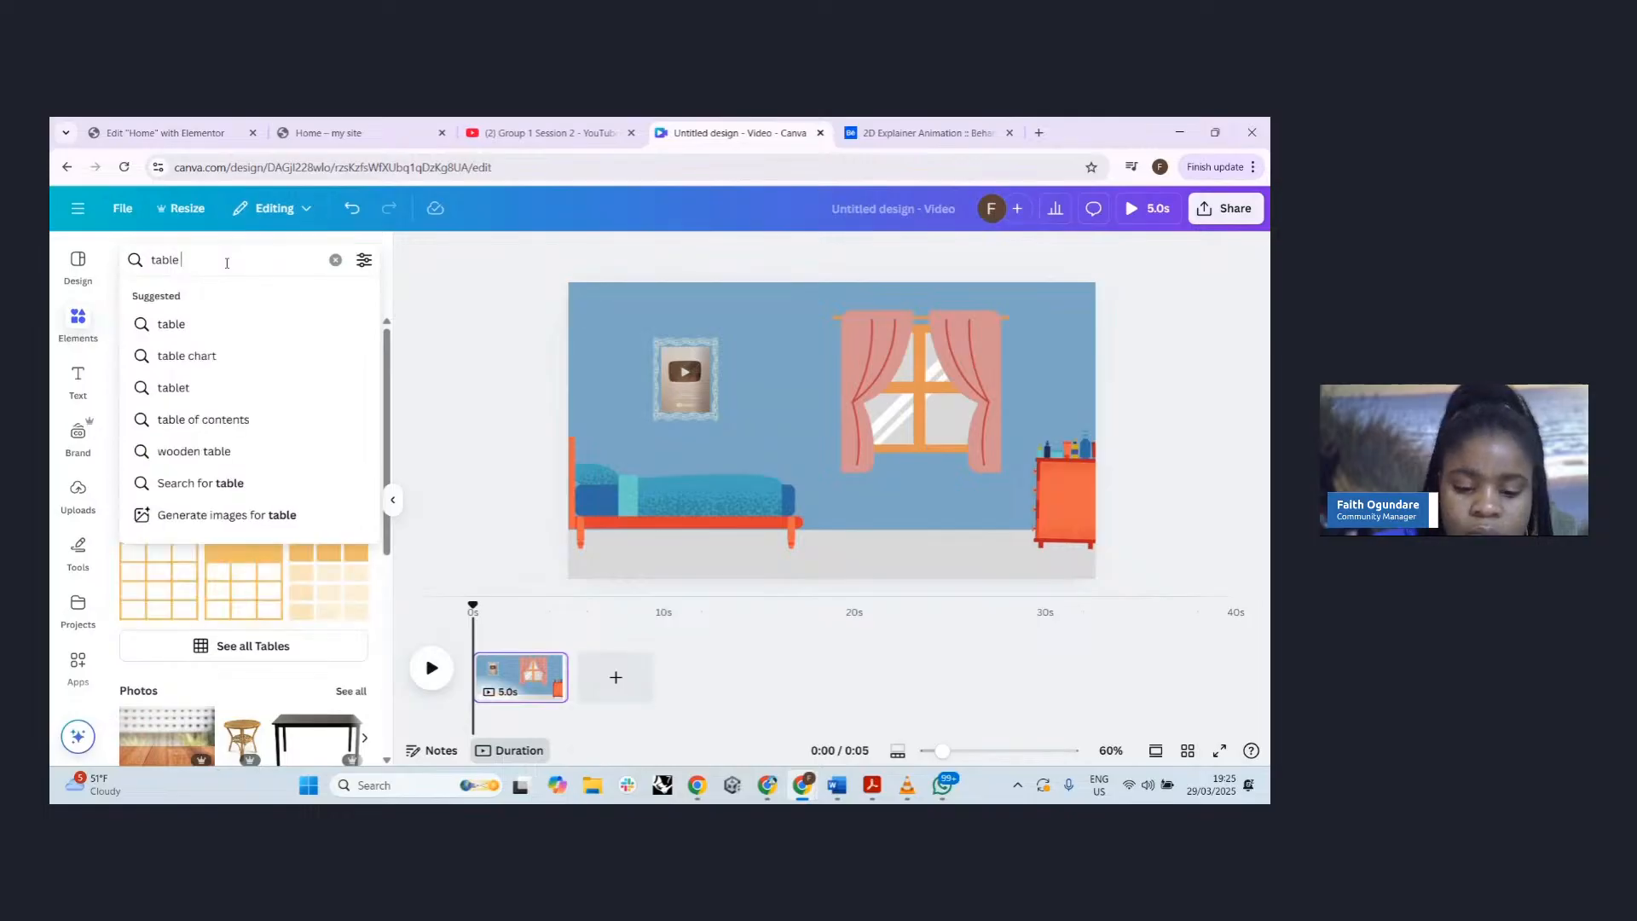
text(h lampstam)
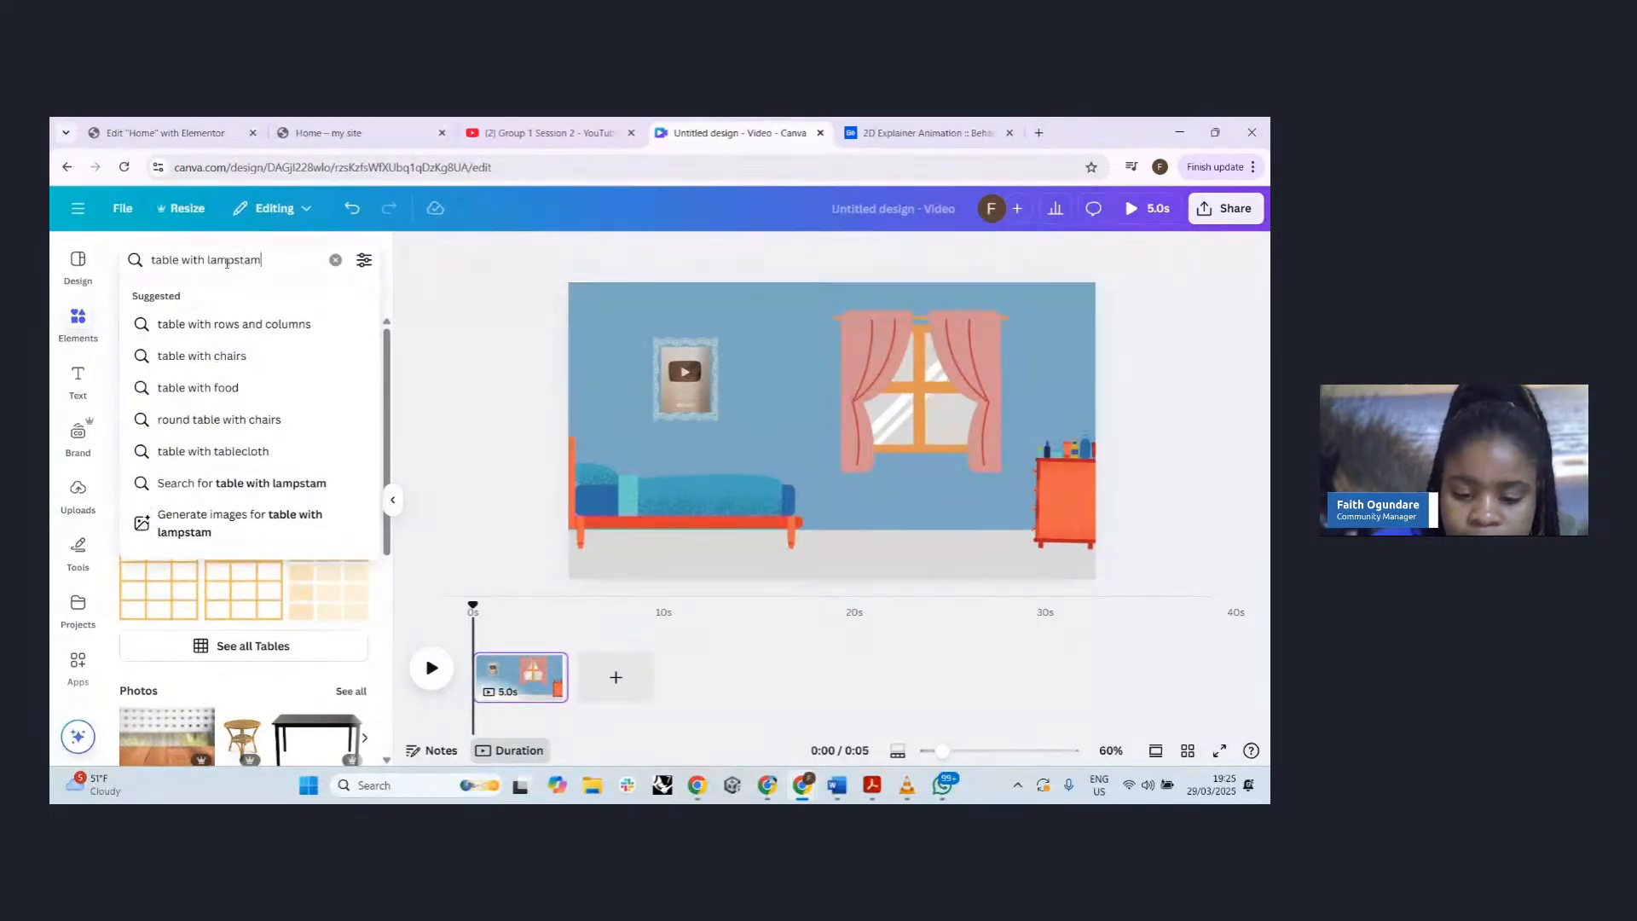
key(BackSpace)
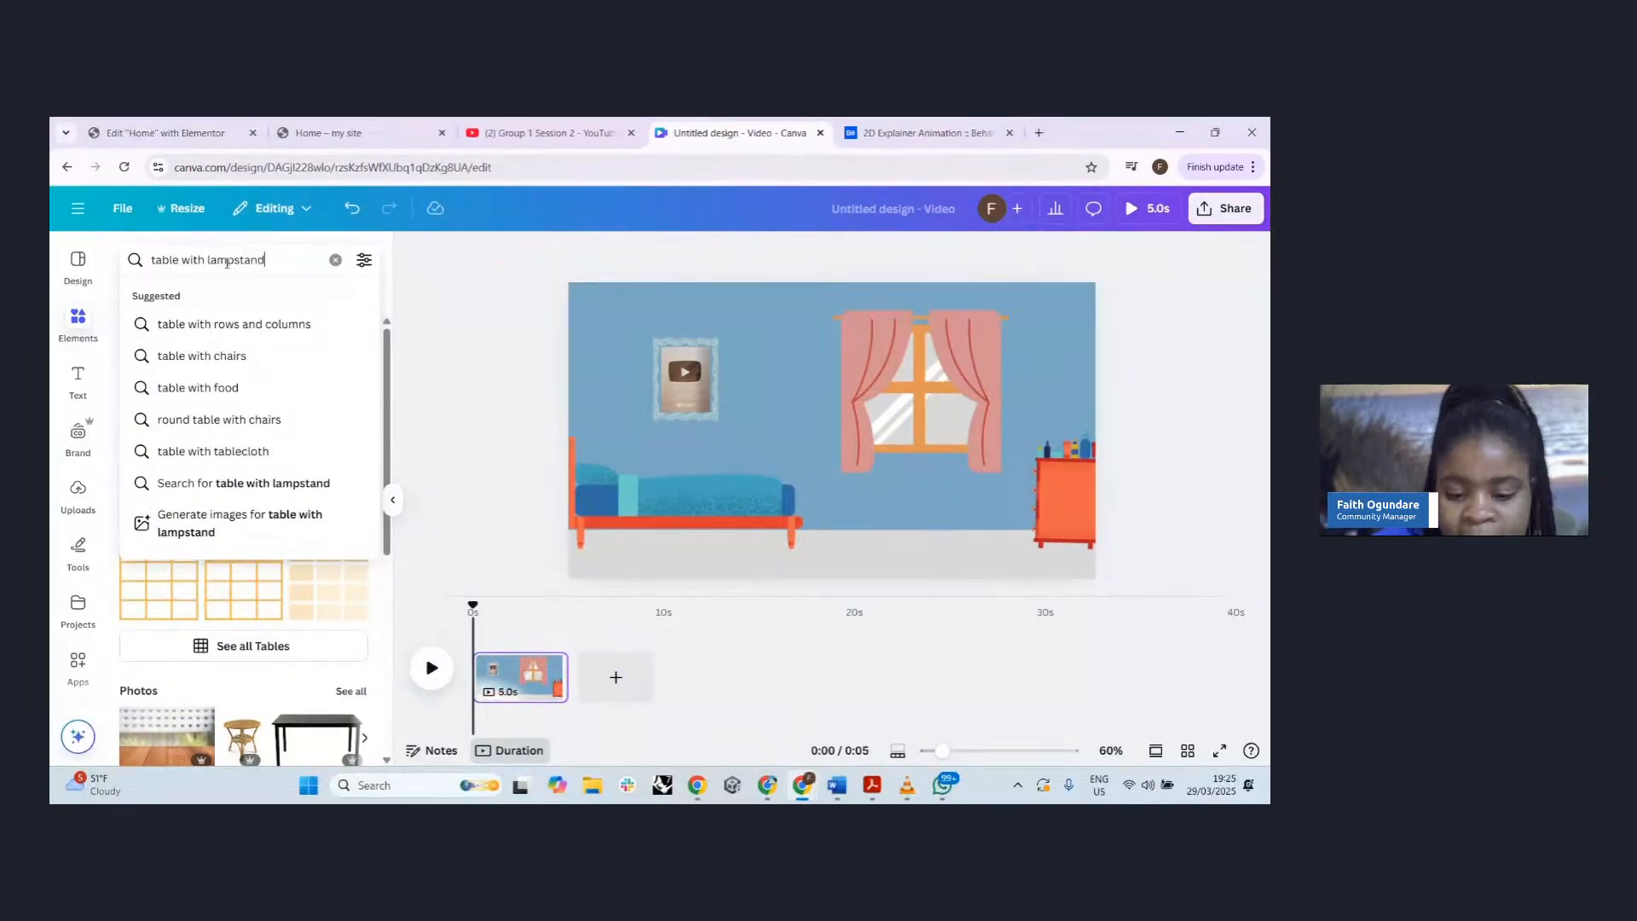
key(Return)
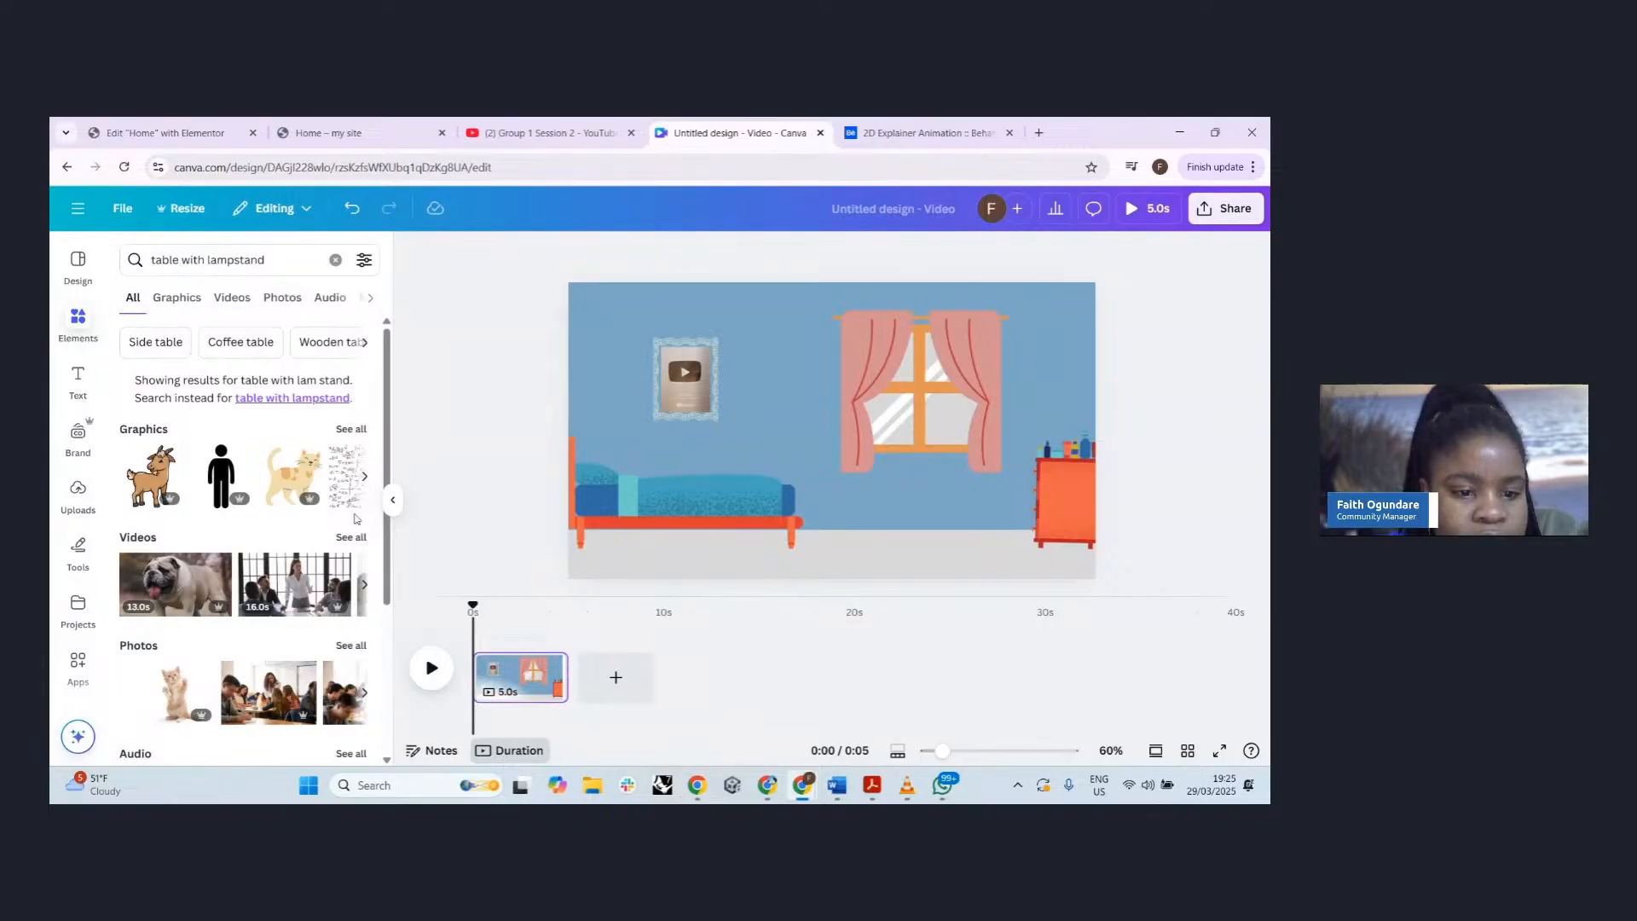
click(351, 430)
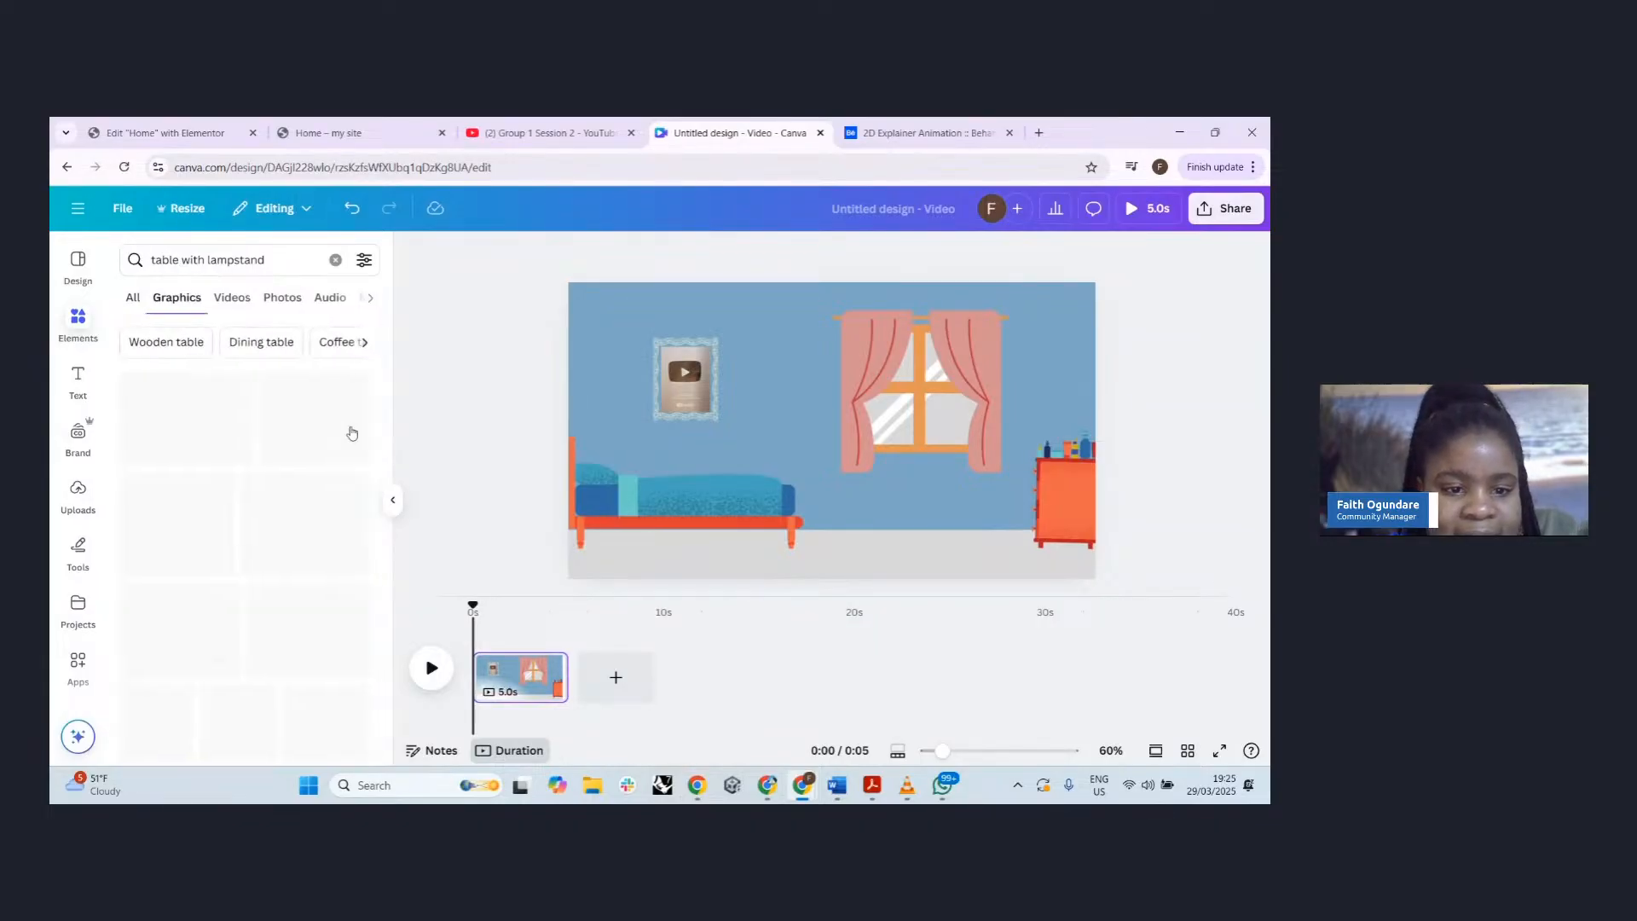
- Try the brown two-drawer side table graphic on the page, and undo adding it
scroll(260, 460, down, 5)
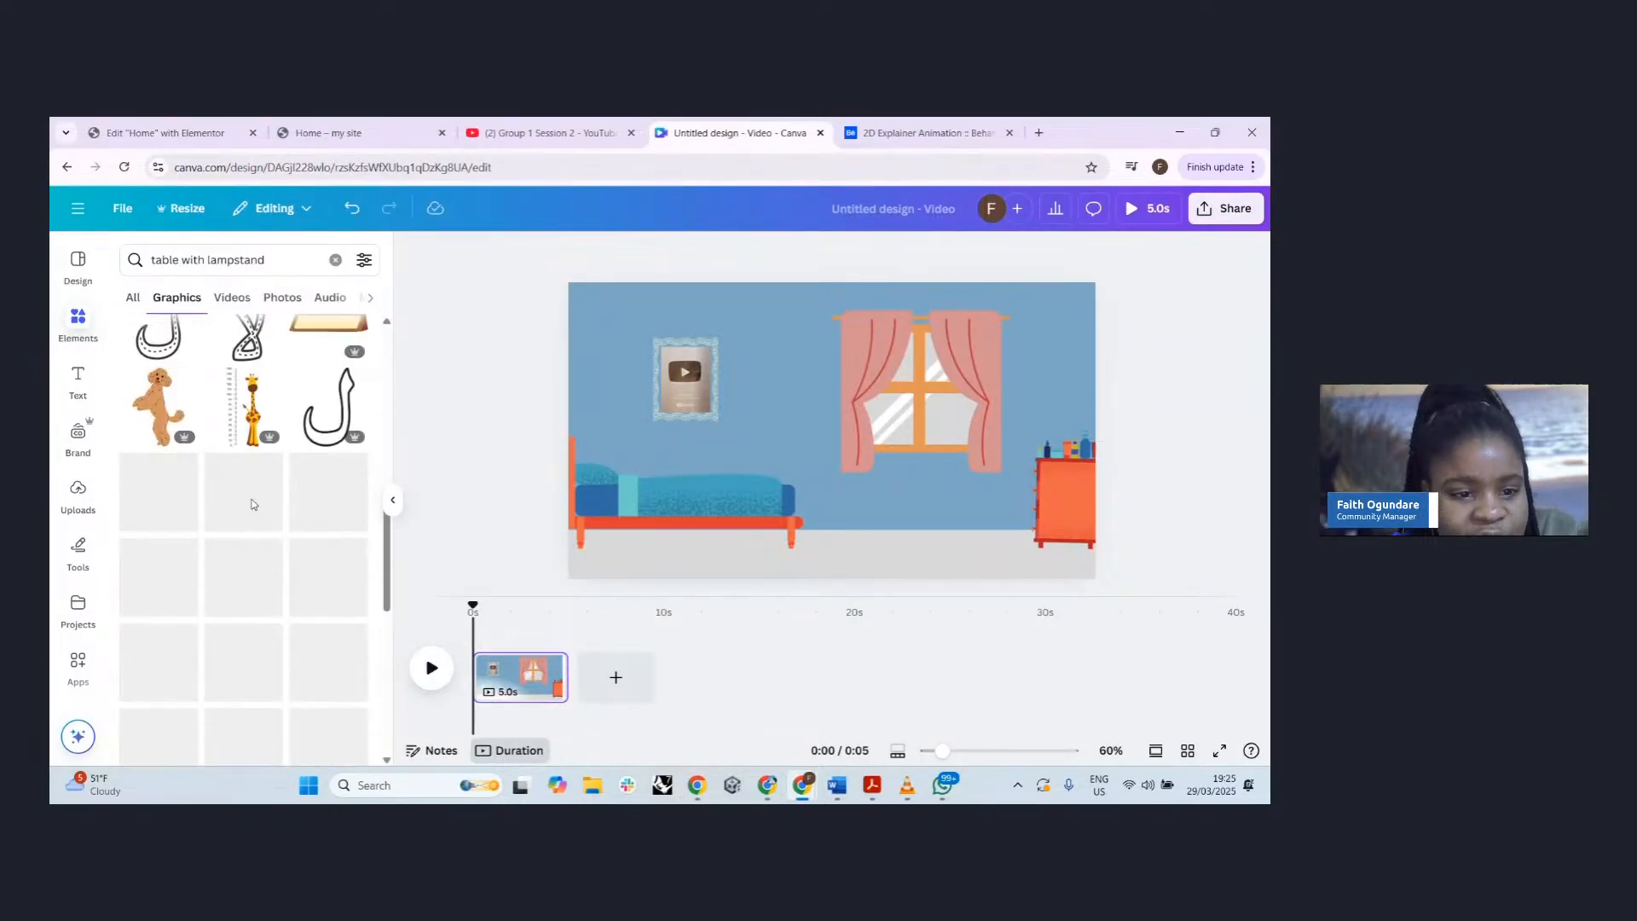
scroll(252, 504, down, 4)
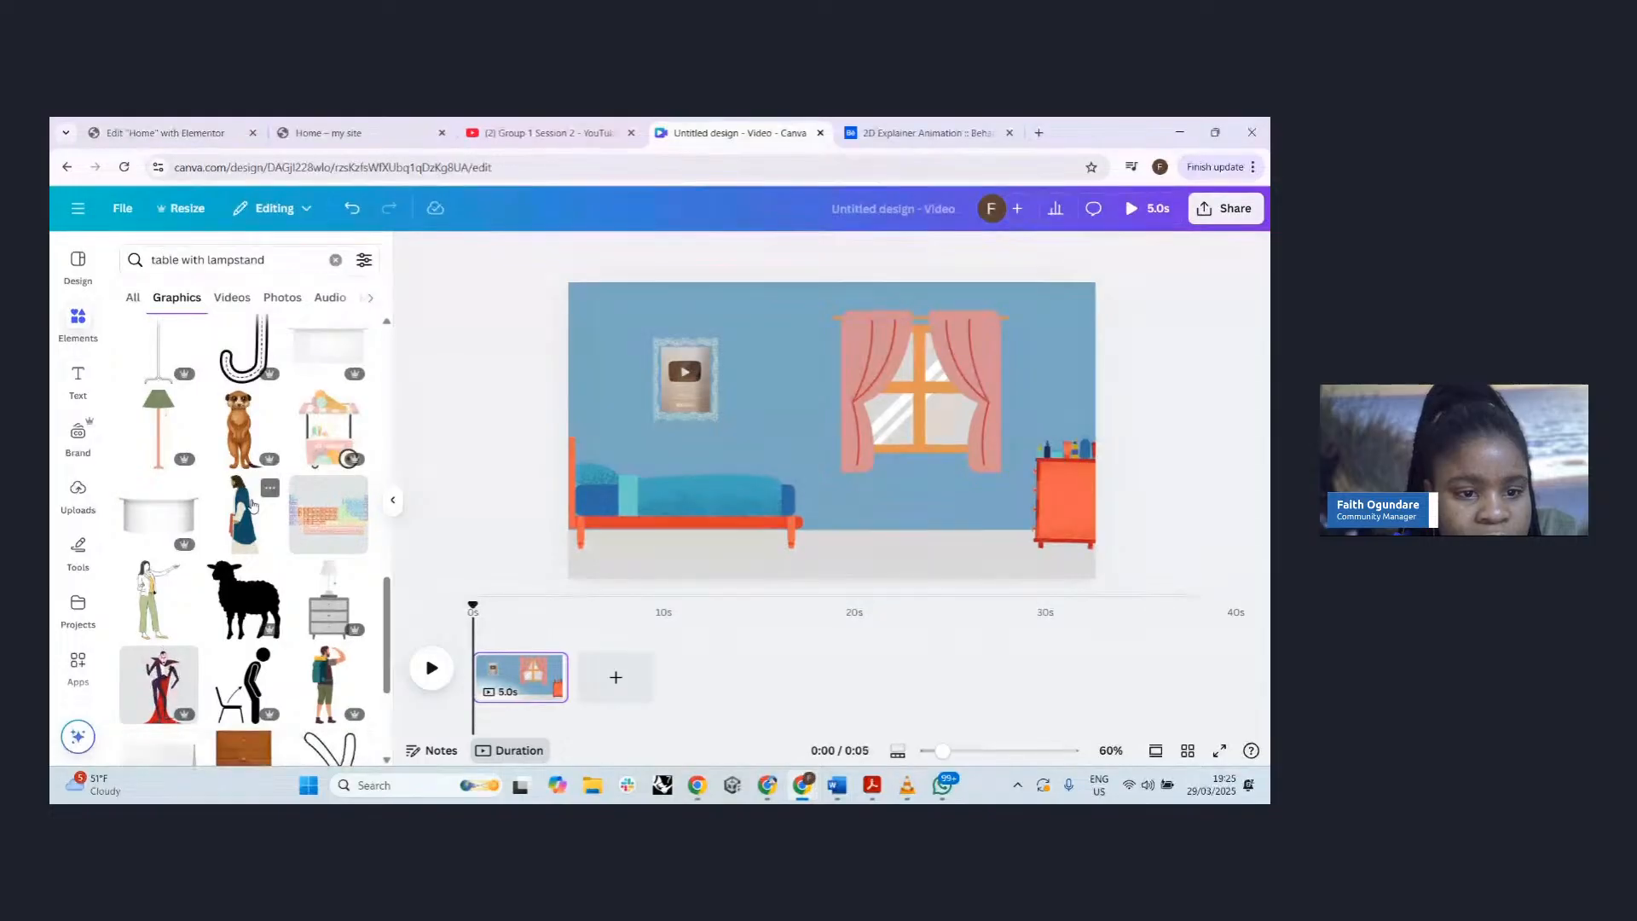
scroll(253, 504, down, 3)
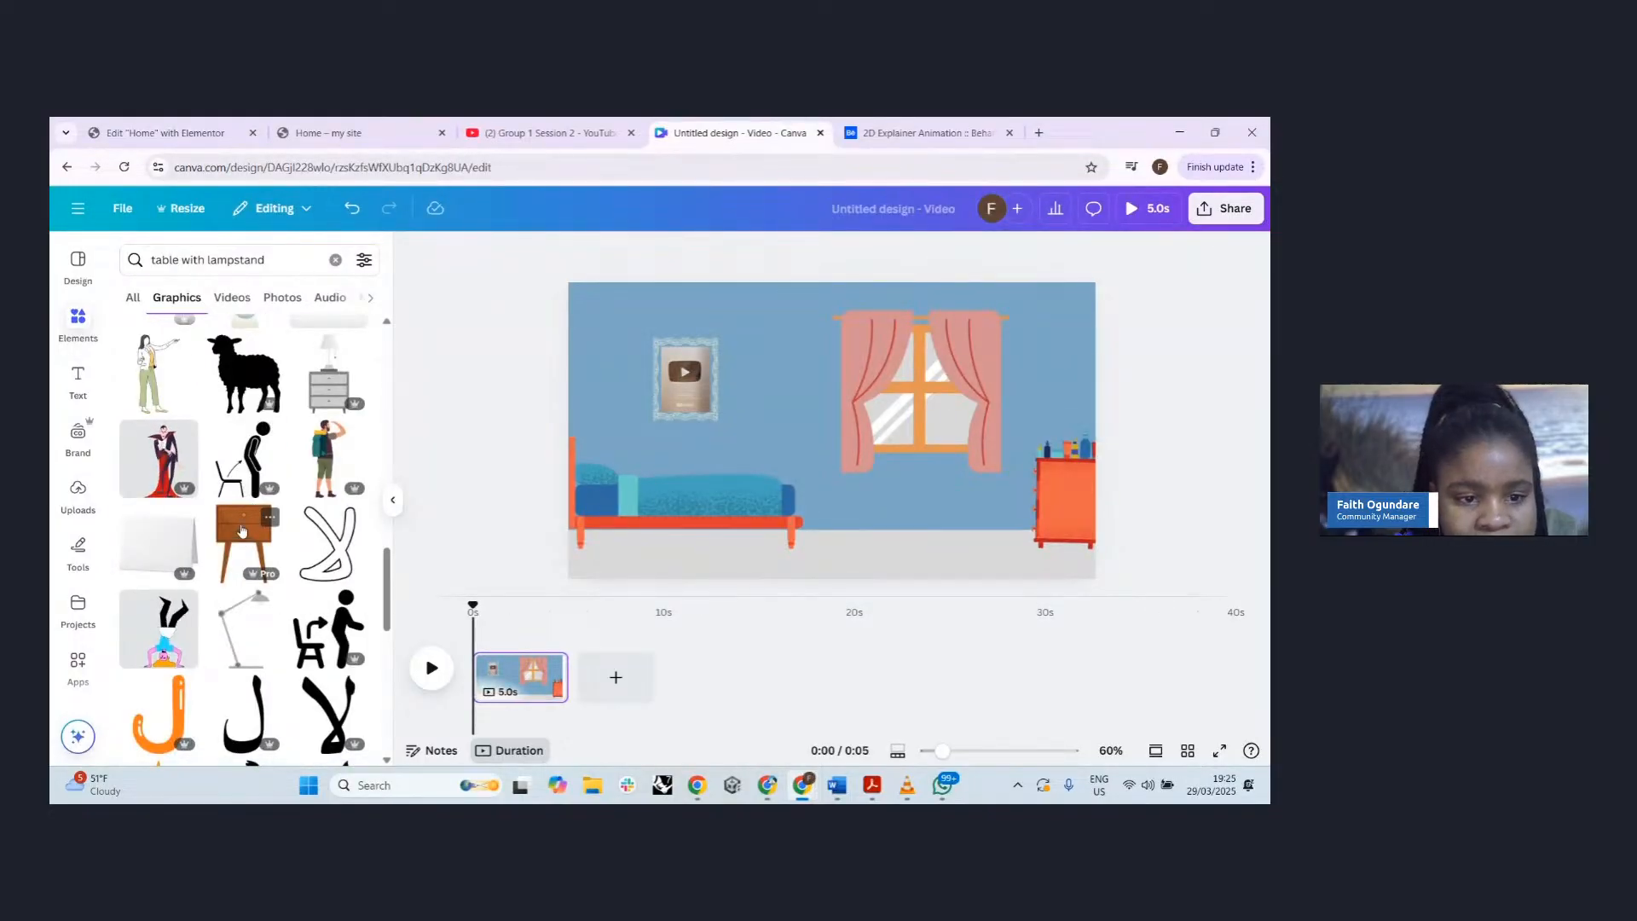
click(253, 507)
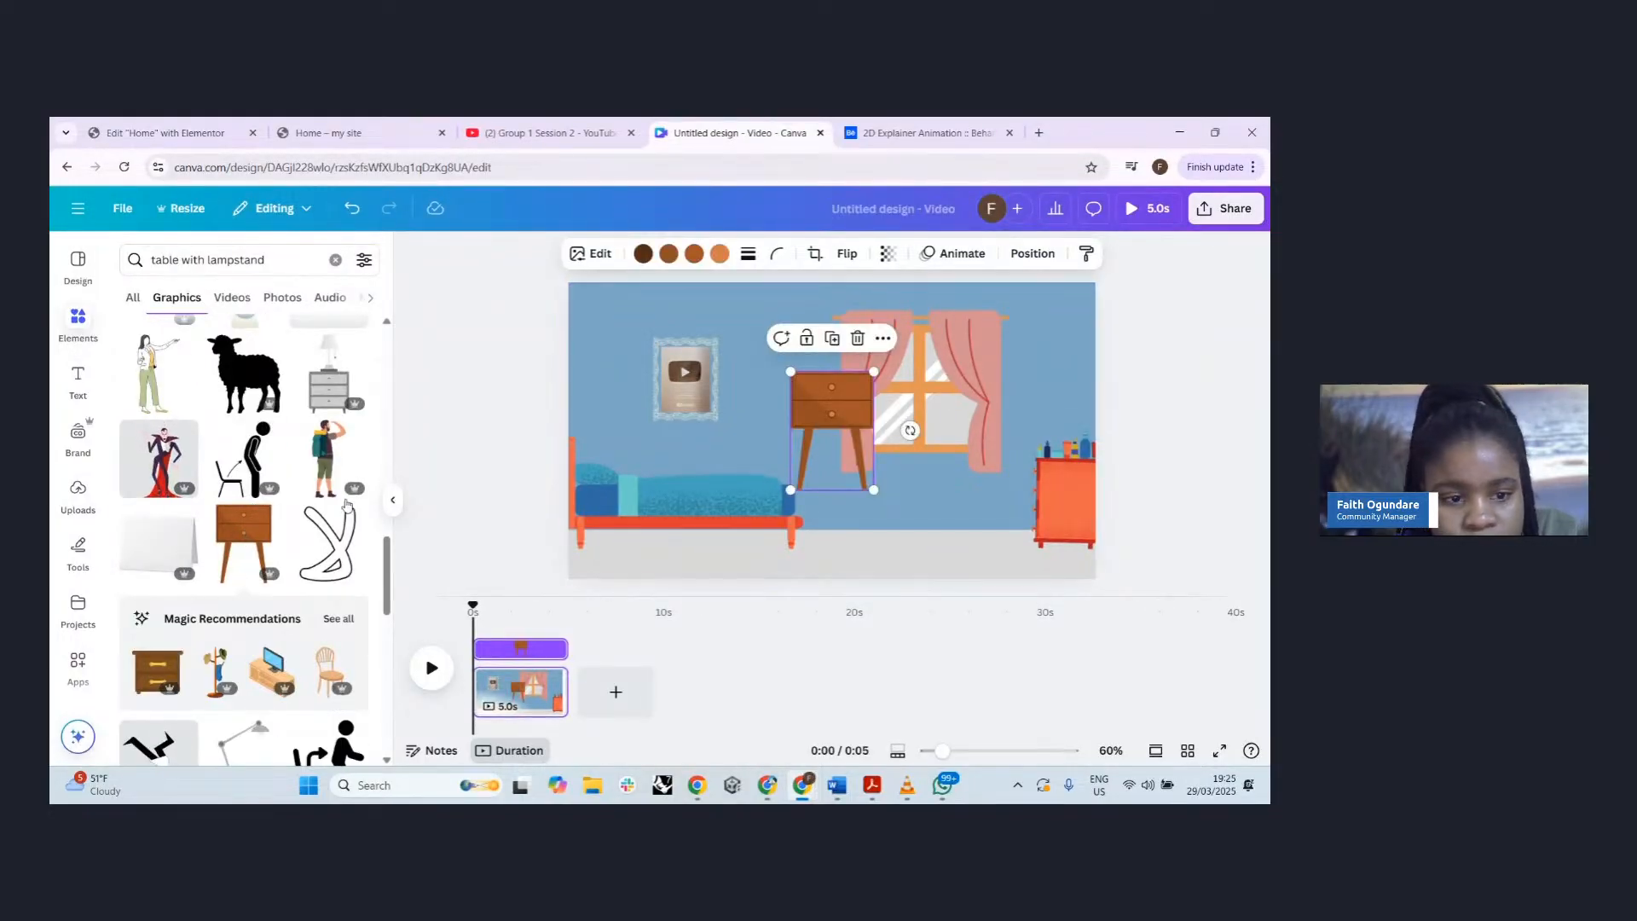
key(ctrl+z)
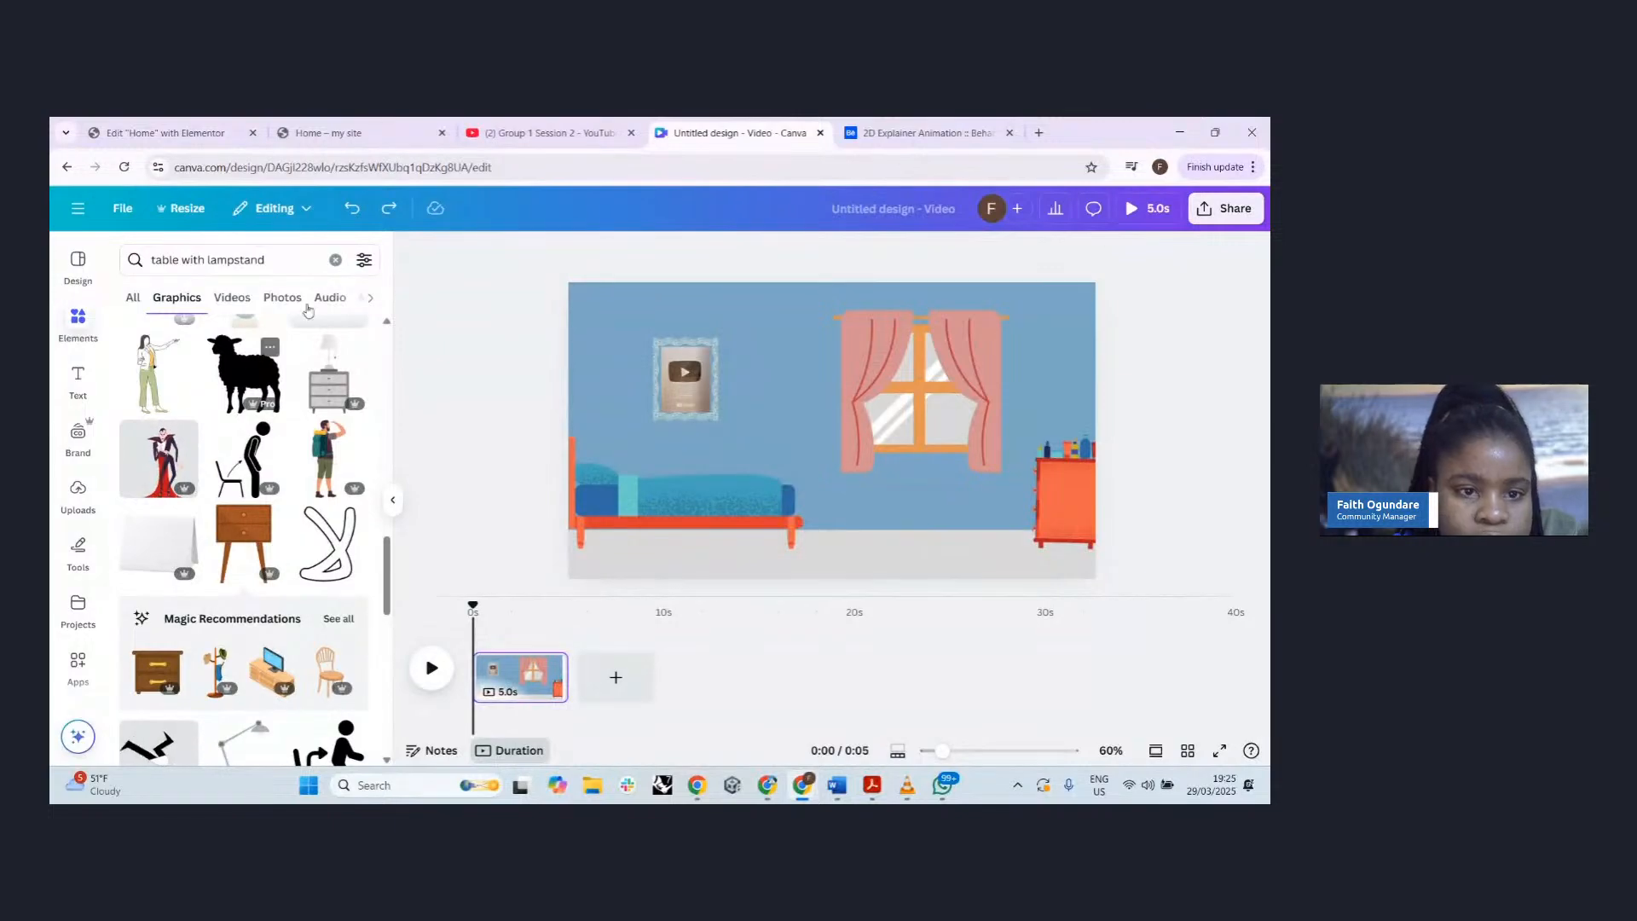
- Filter the graphics results by price so that only Free ones are listed
click(364, 259)
scroll(171, 537, down, 2)
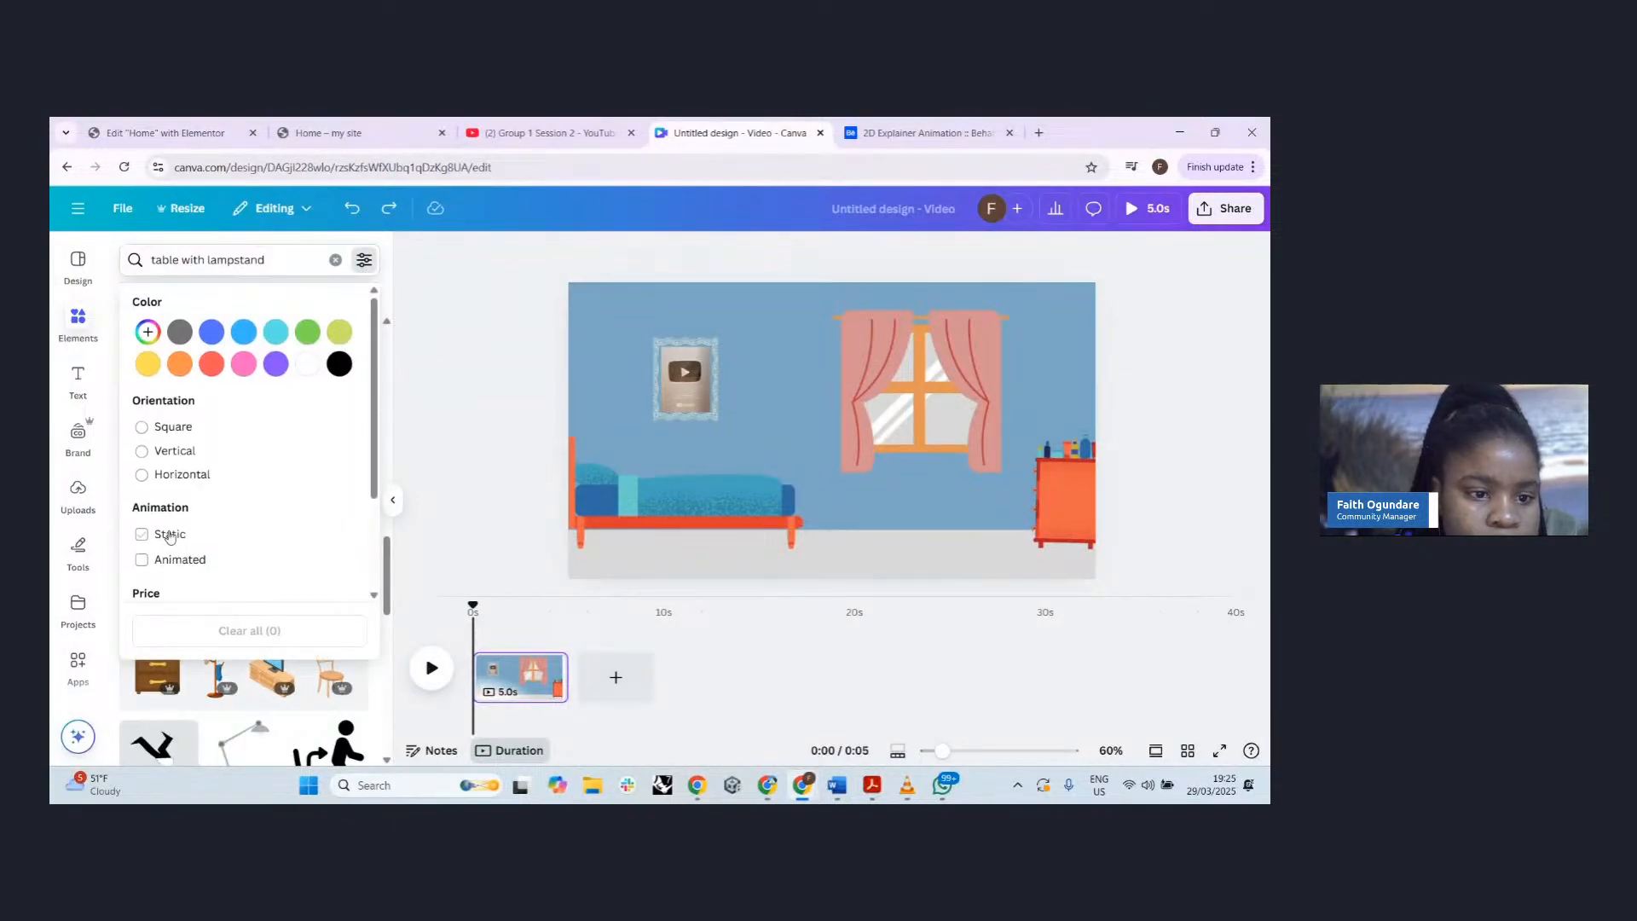
click(165, 482)
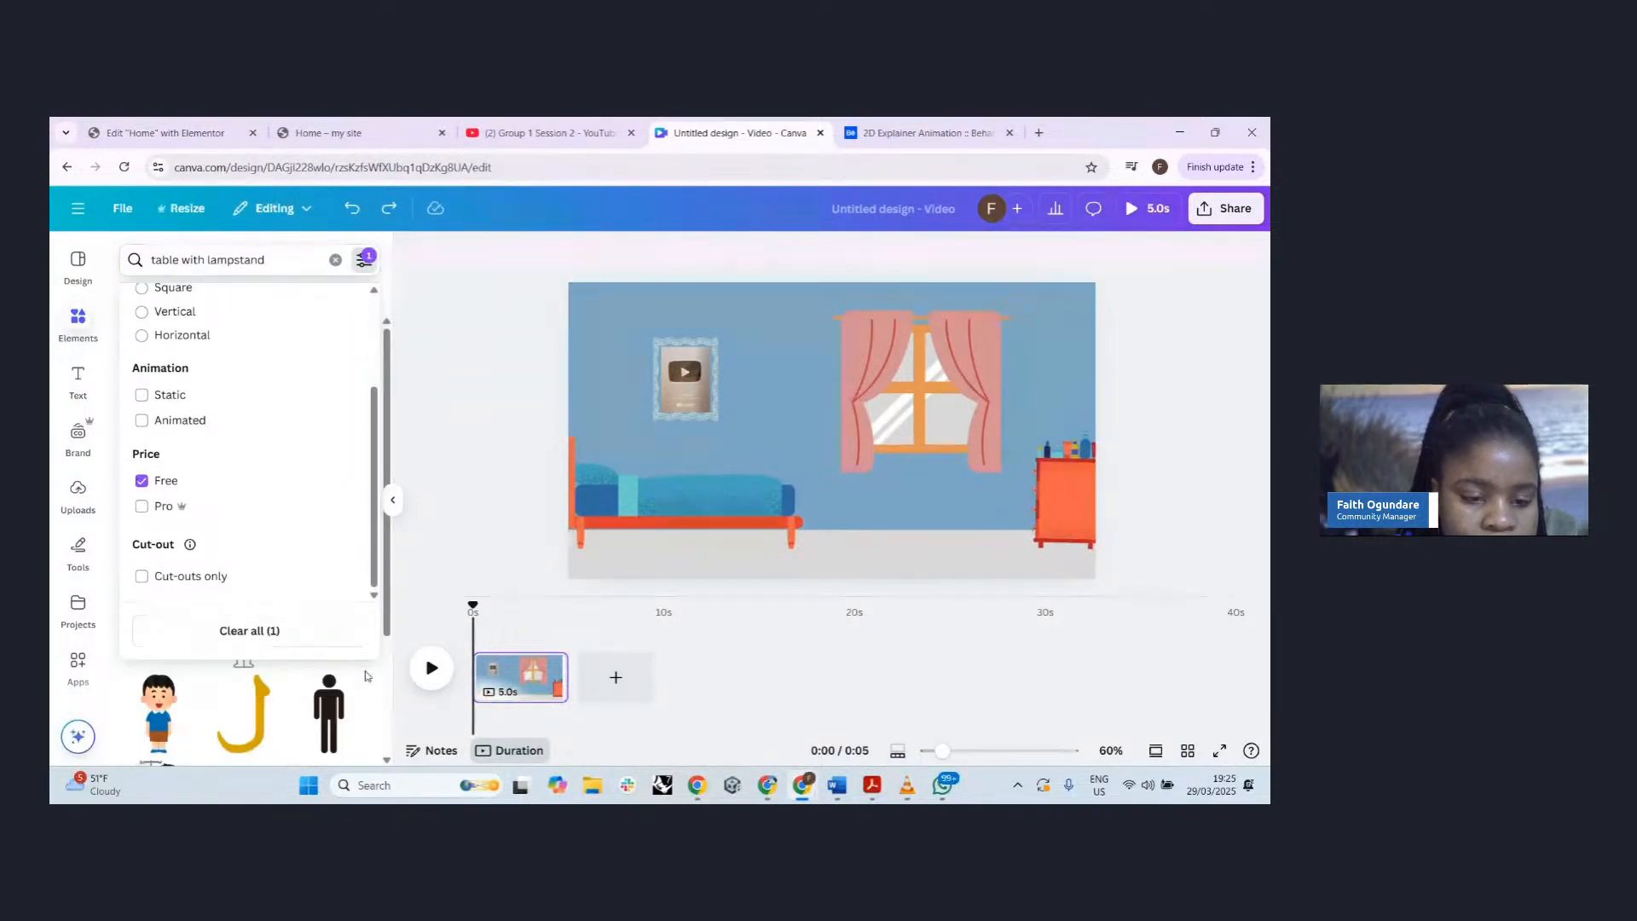
click(390, 621)
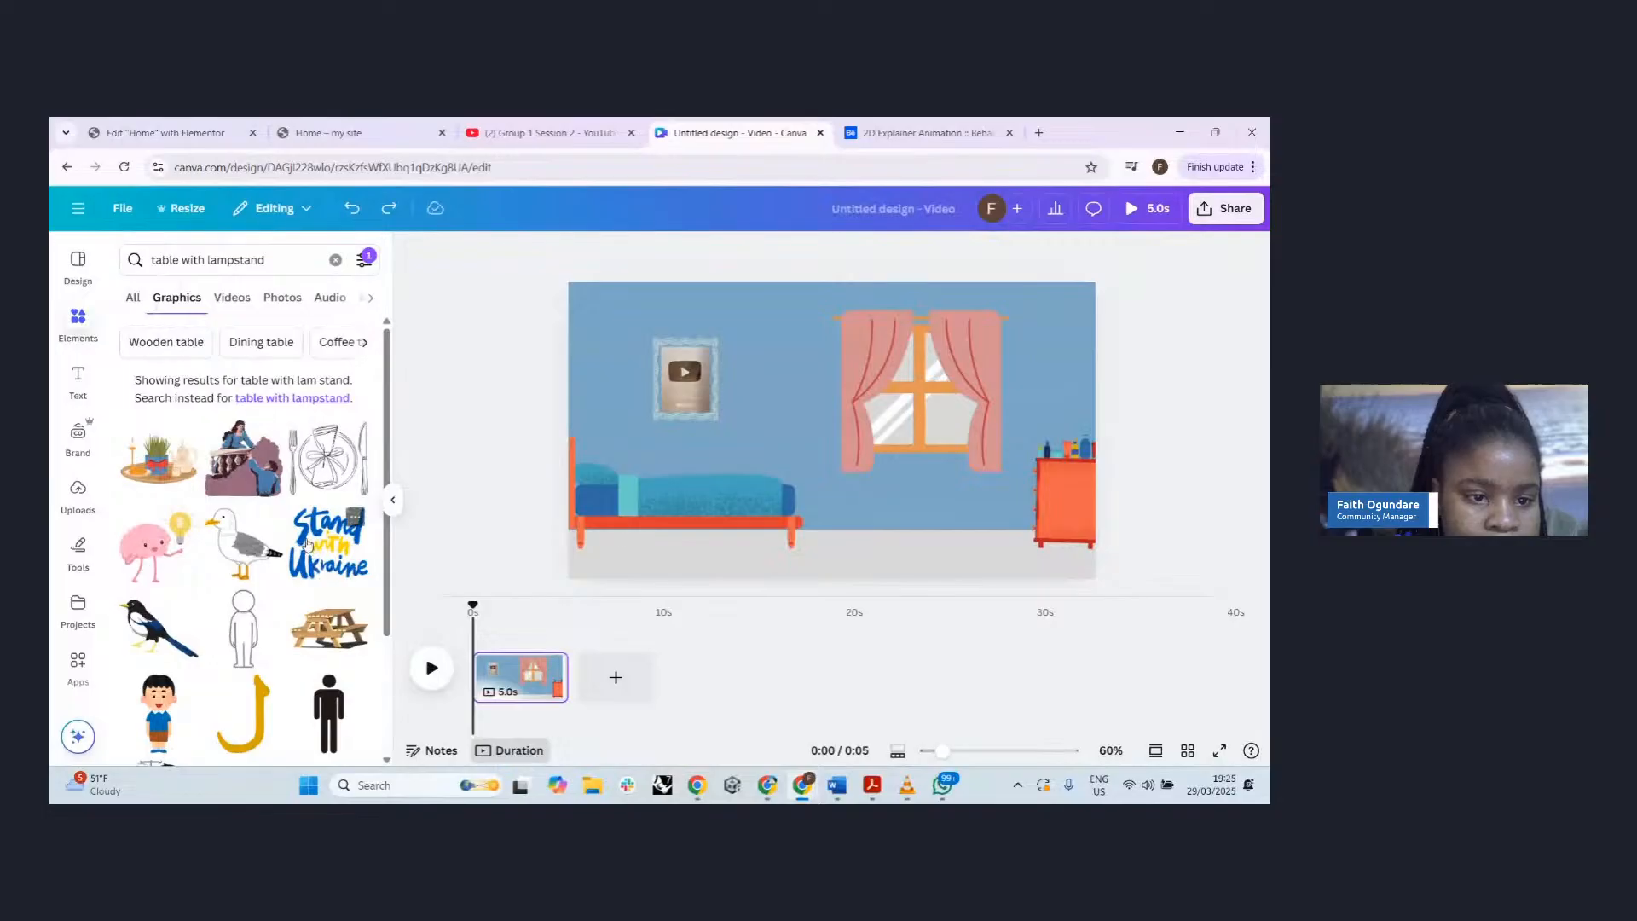
- Add the light-orange wooden cabinet graphic to the page and place it on the floor beneath the window
scroll(308, 545, down, 6)
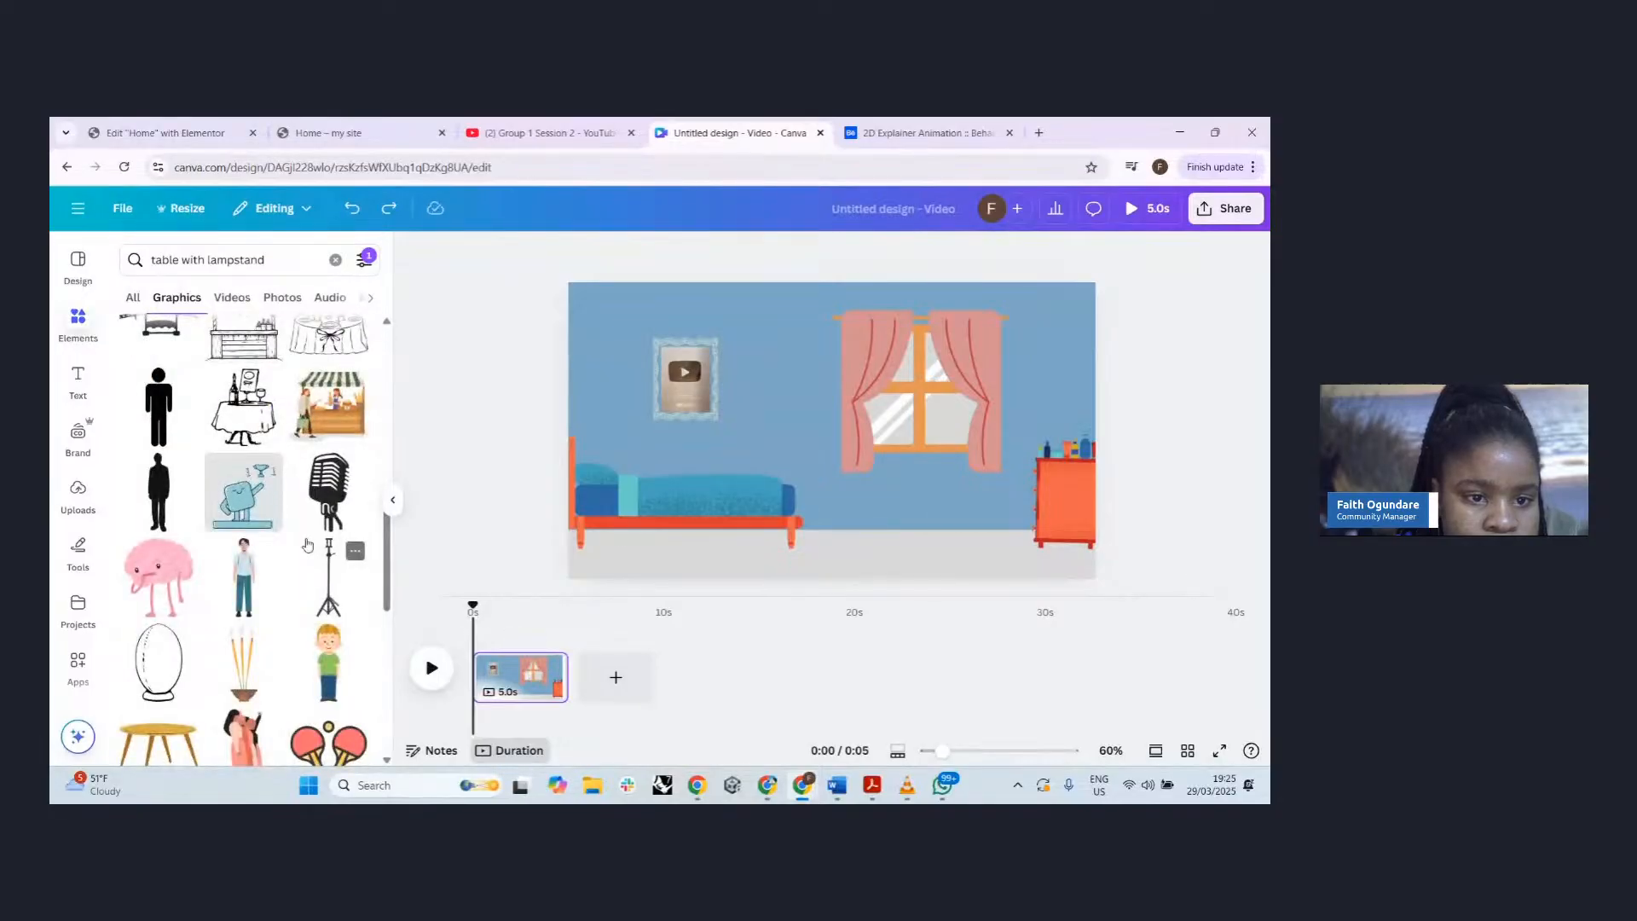
scroll(308, 545, down, 5)
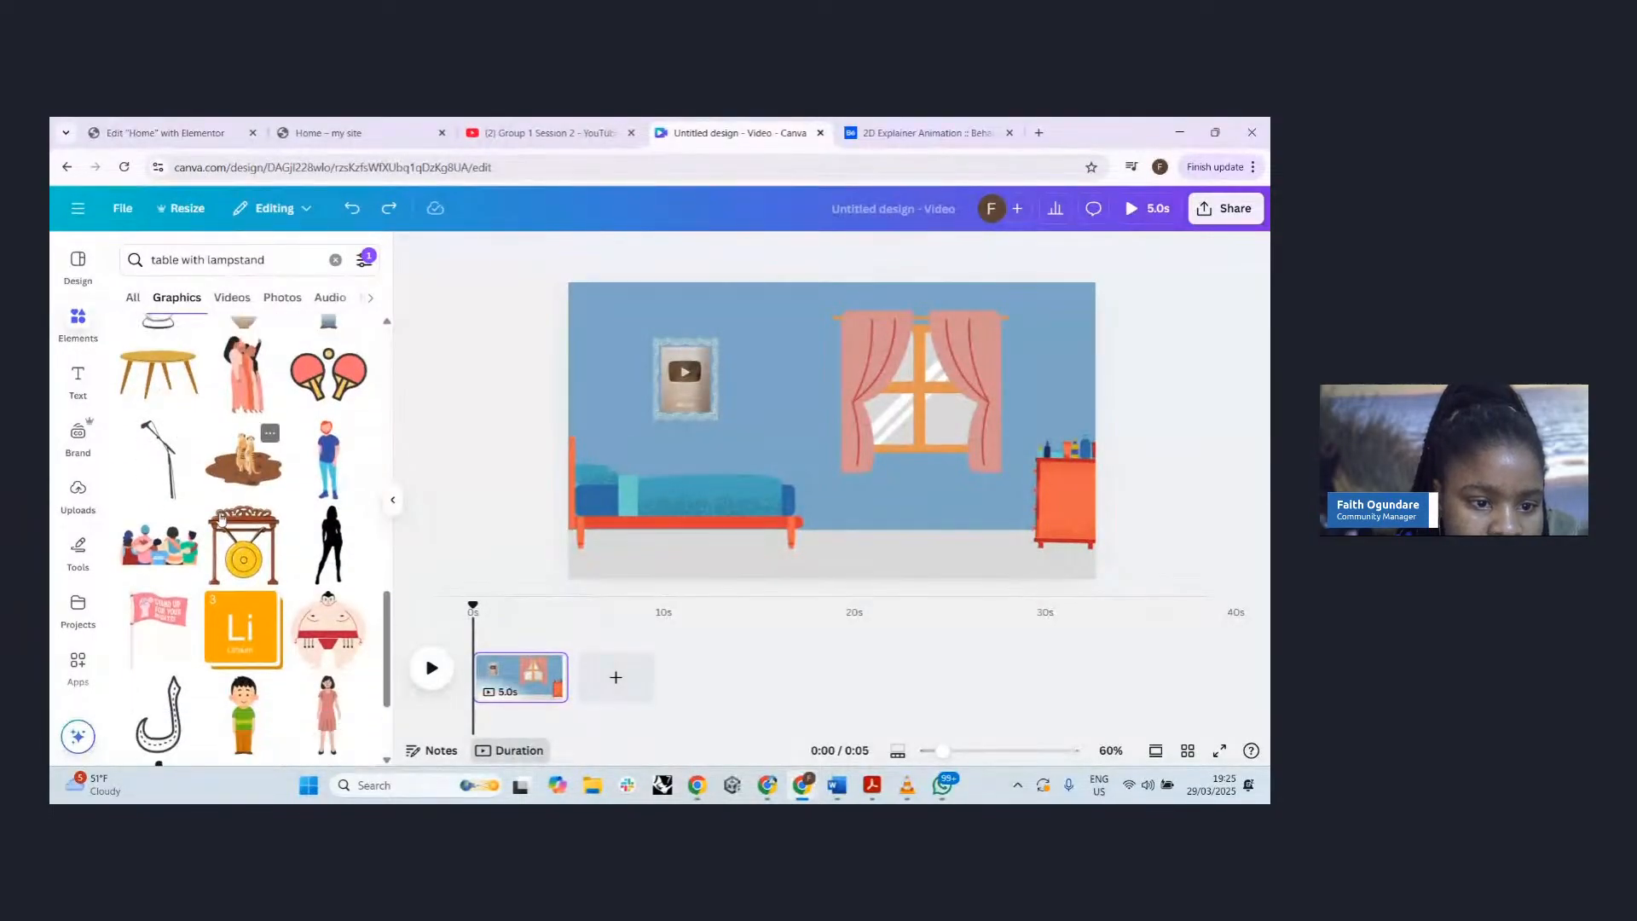
scroll(220, 517, down, 8)
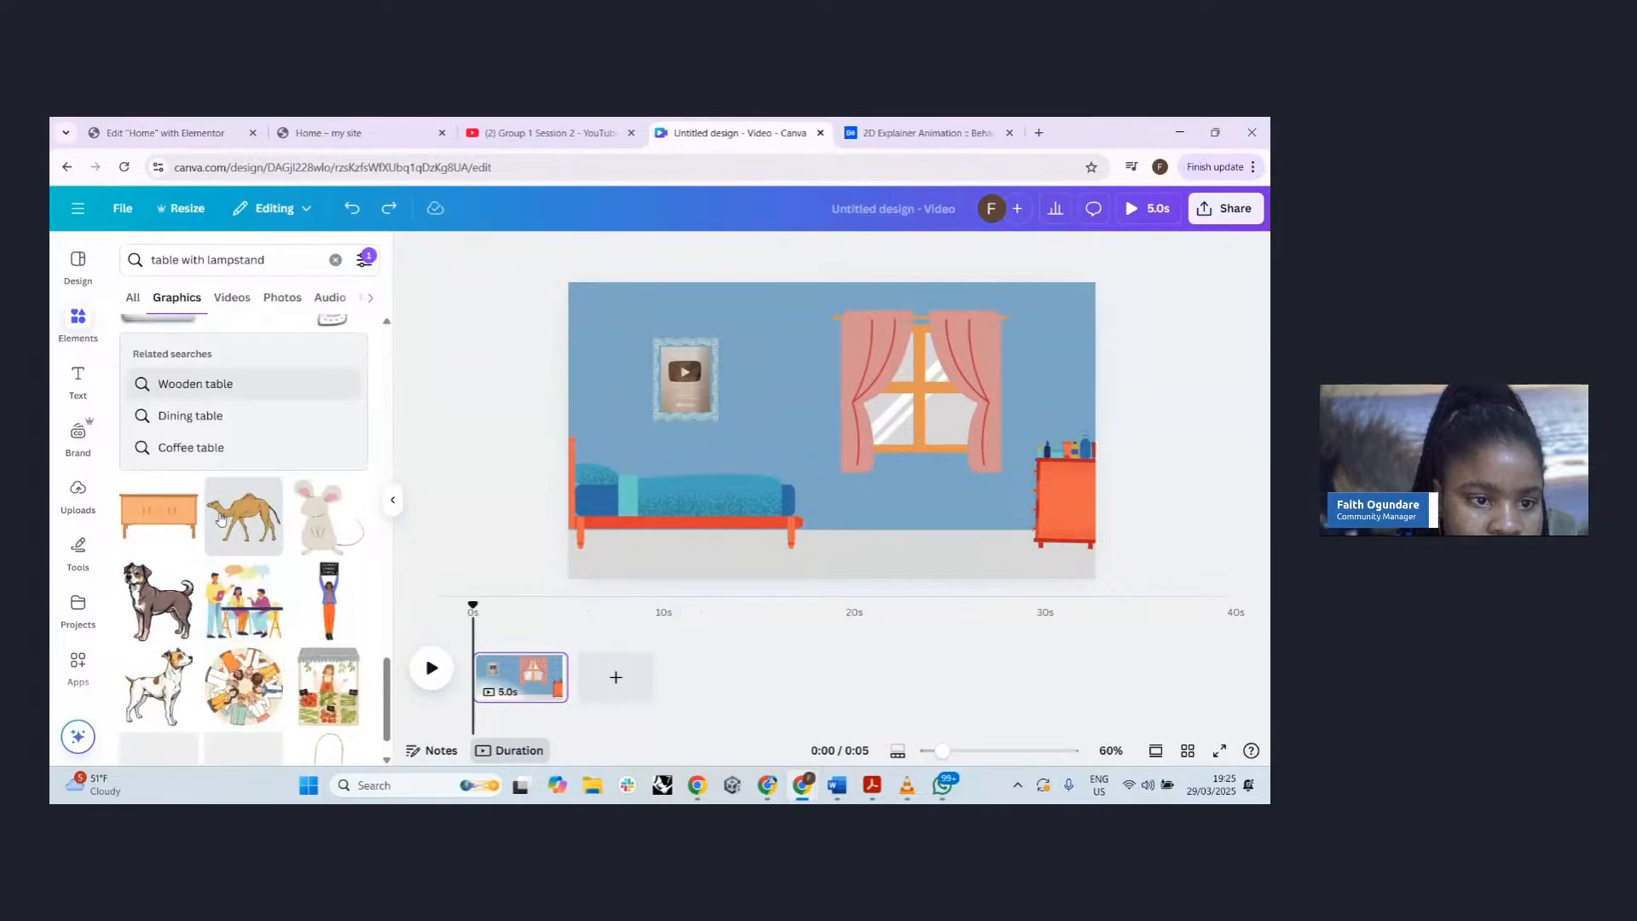
scroll(220, 517, down, 3)
scroll(149, 465, up, 2)
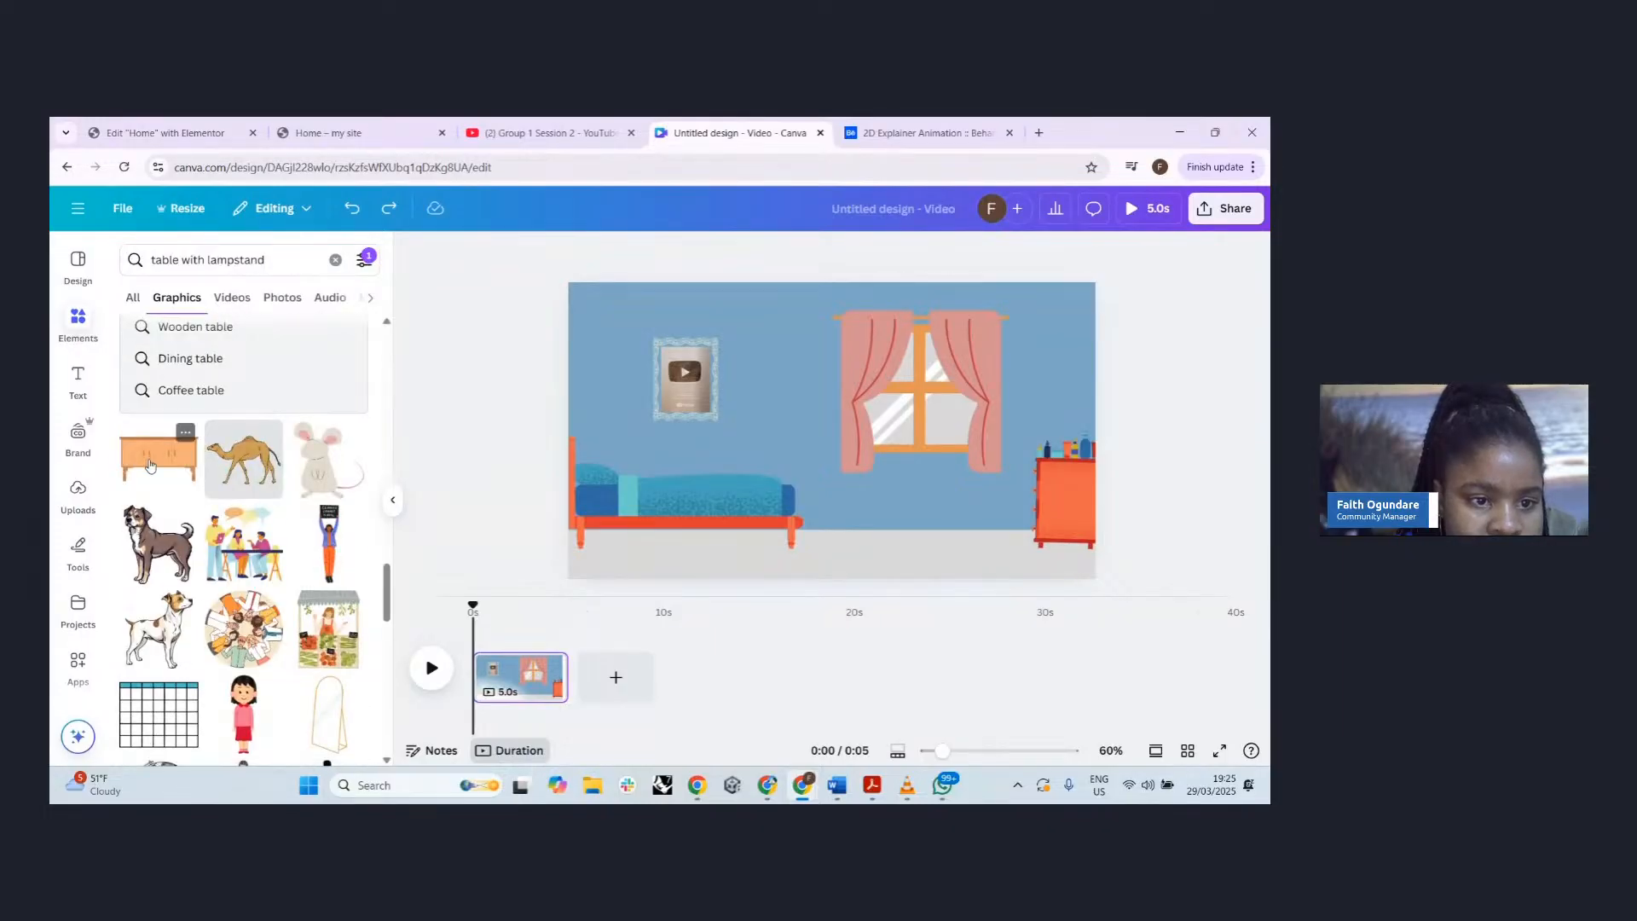
click(149, 465)
drag(939, 369, 918, 497)
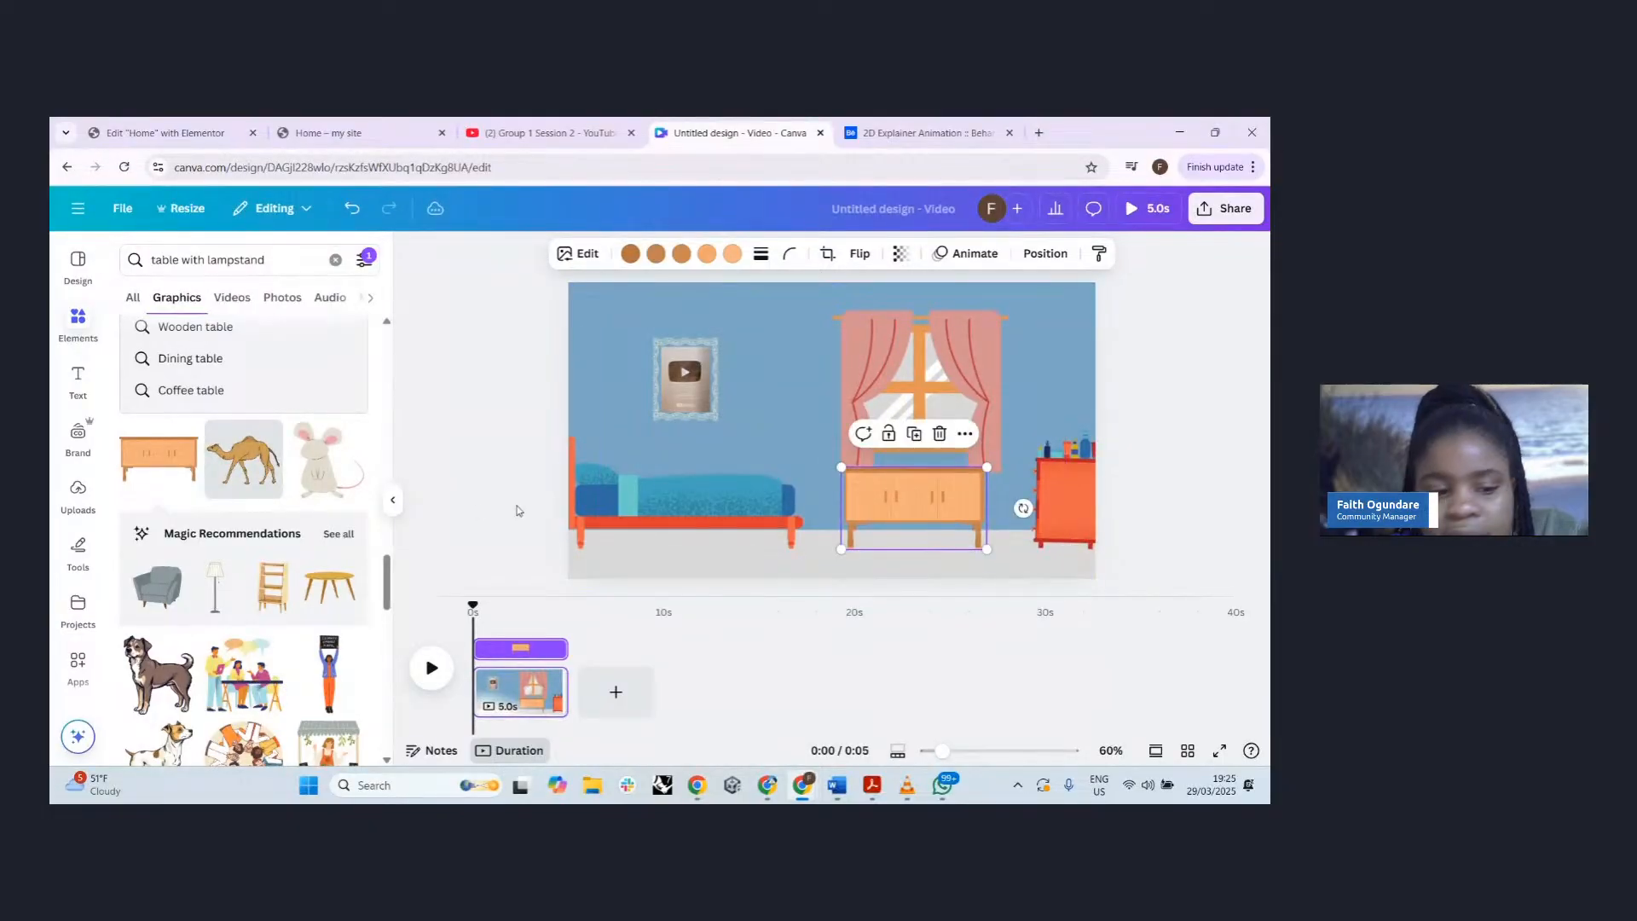
- Search the free graphics for "lampstand"
click(211, 260)
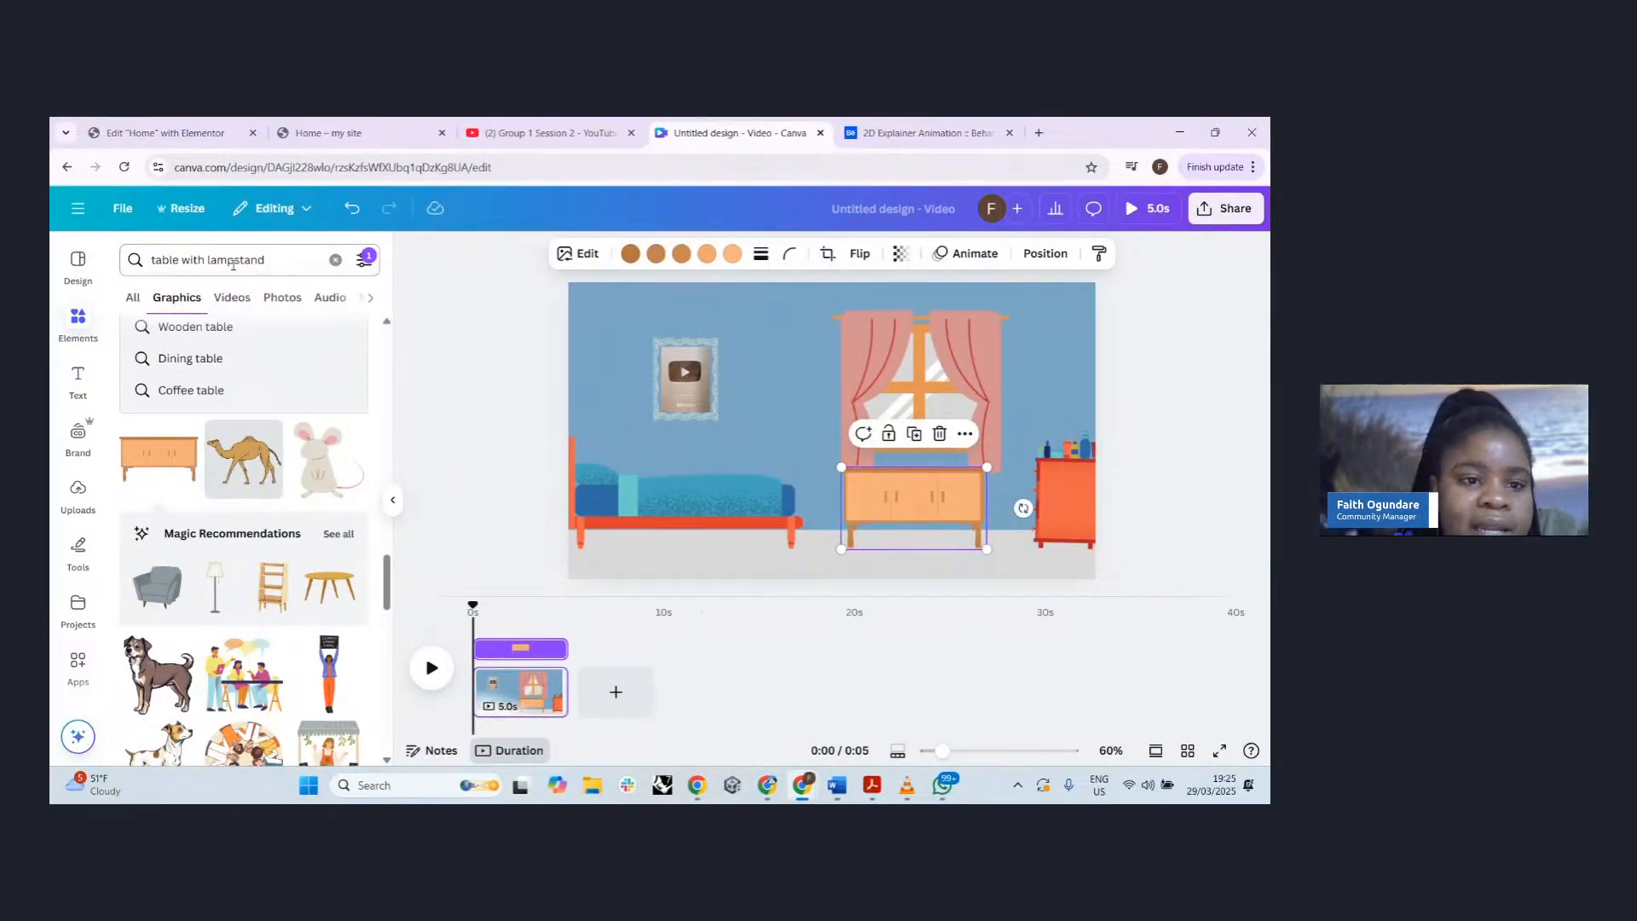
drag(210, 260, 81, 260)
key(BackSpace)
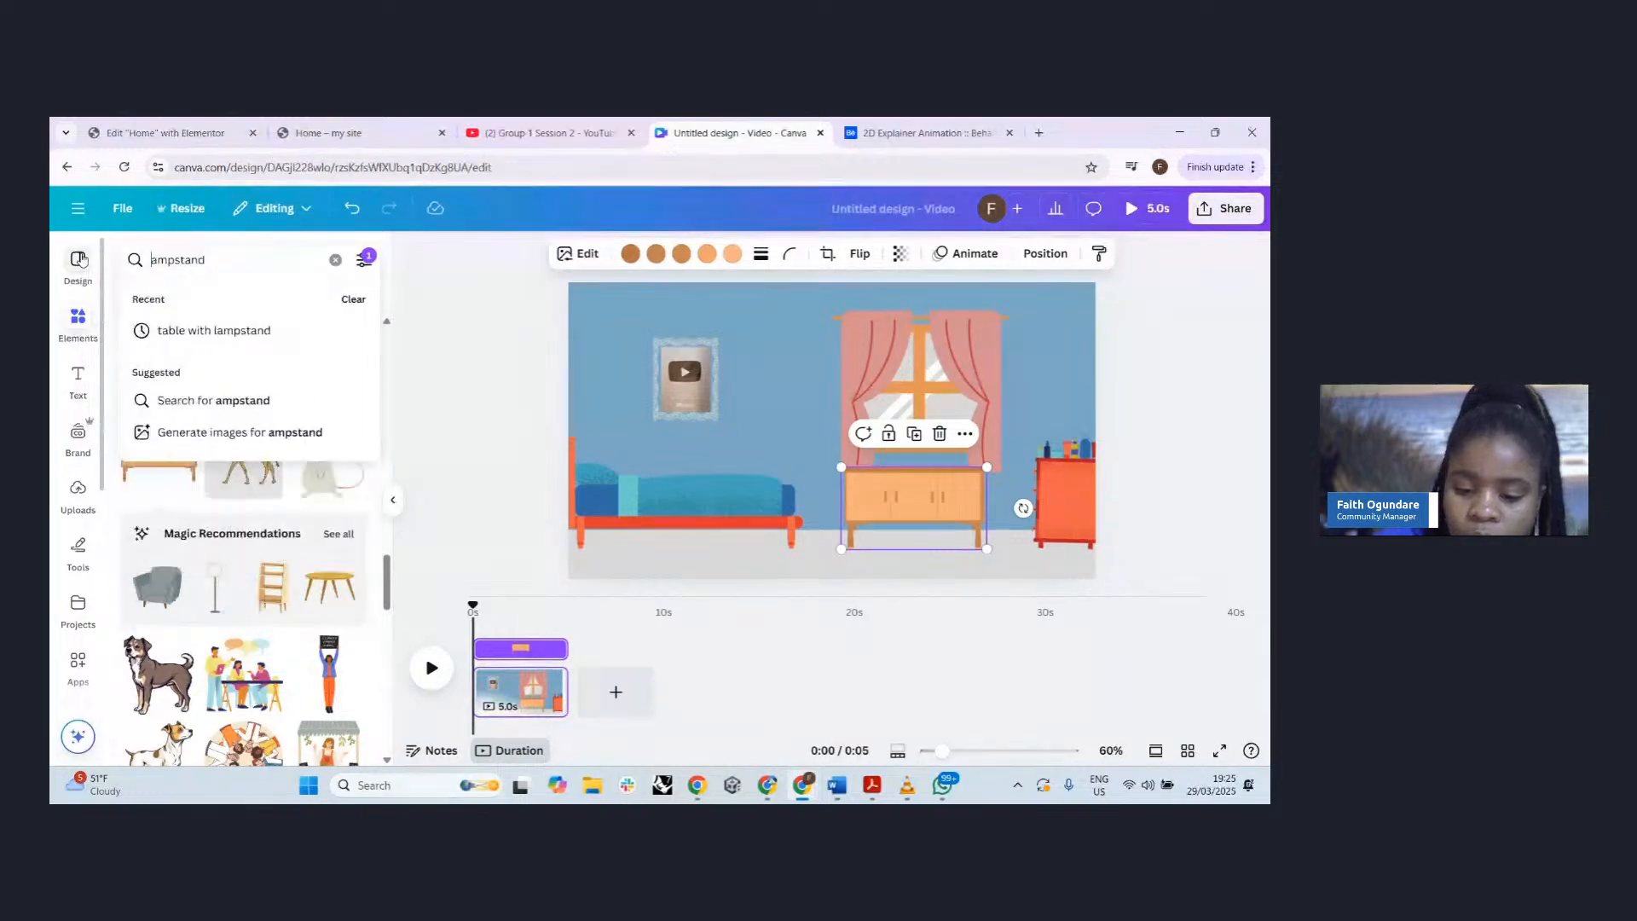
key(Return)
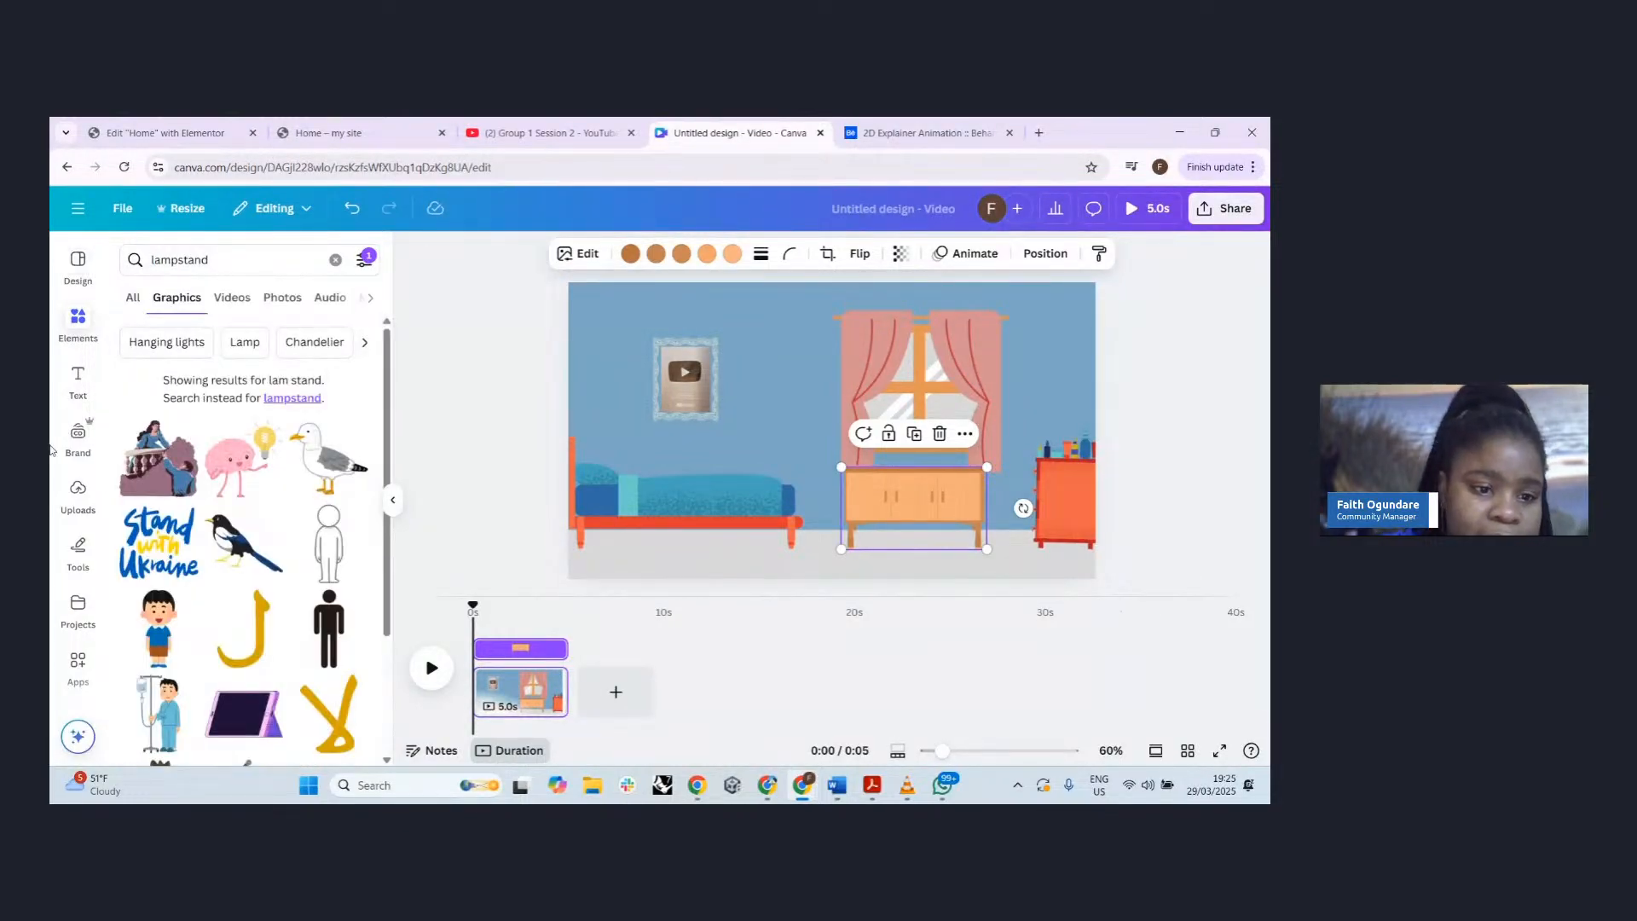
scroll(277, 588, down, 2)
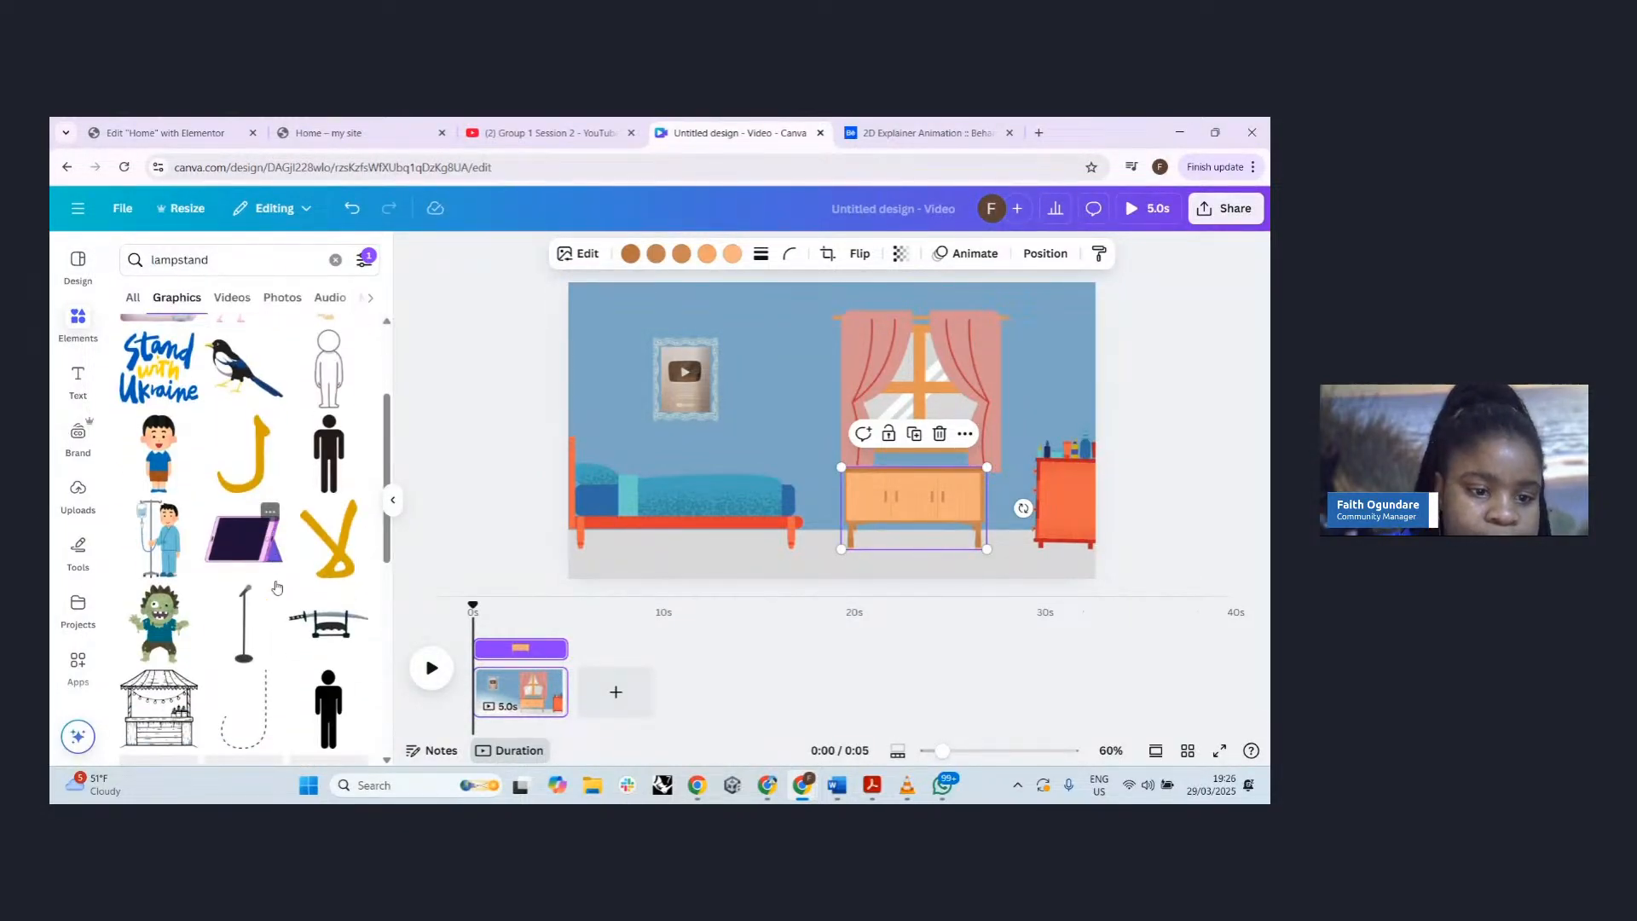
- Try the bowl of incense sticks as a decoration standing on the cabinet beneath the window
click(229, 263)
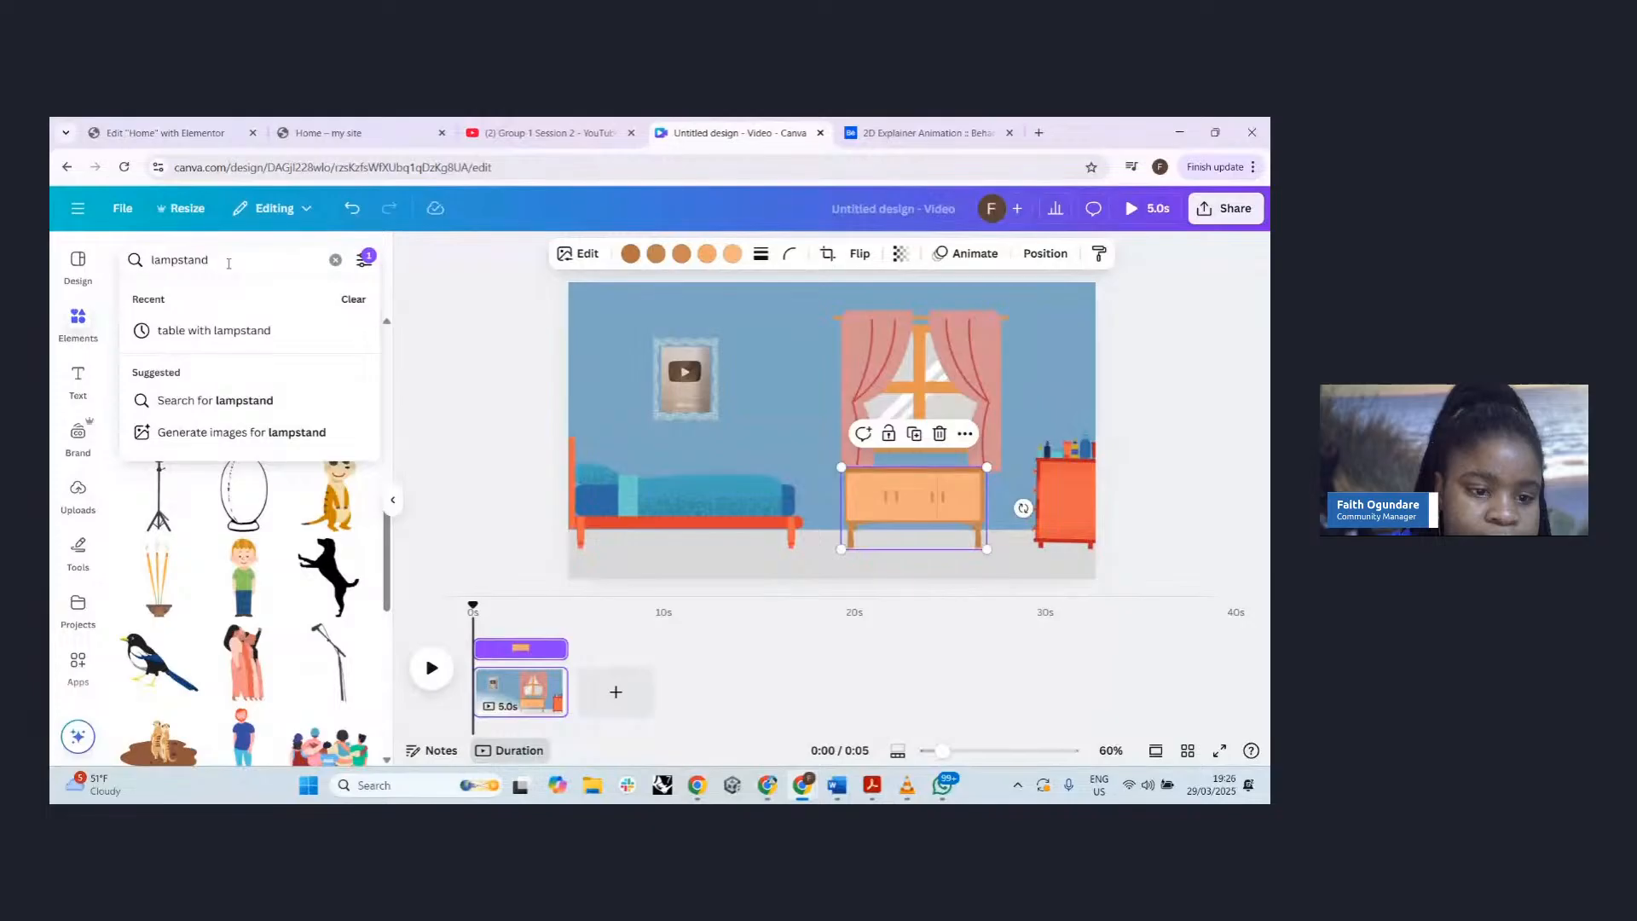
click(167, 612)
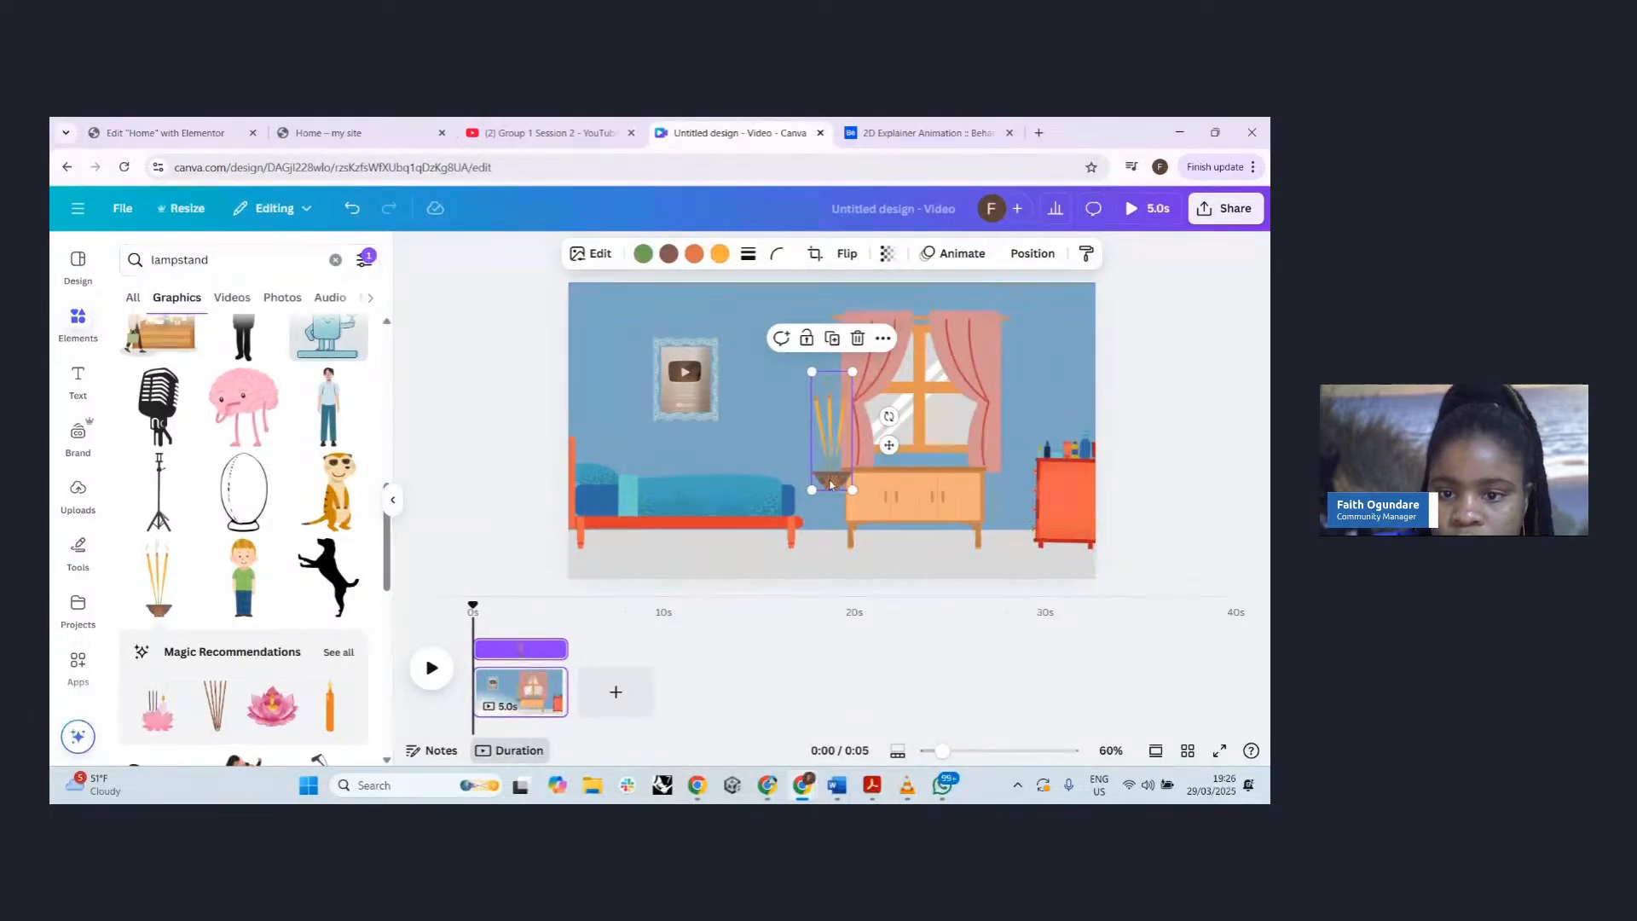
drag(832, 481, 909, 458)
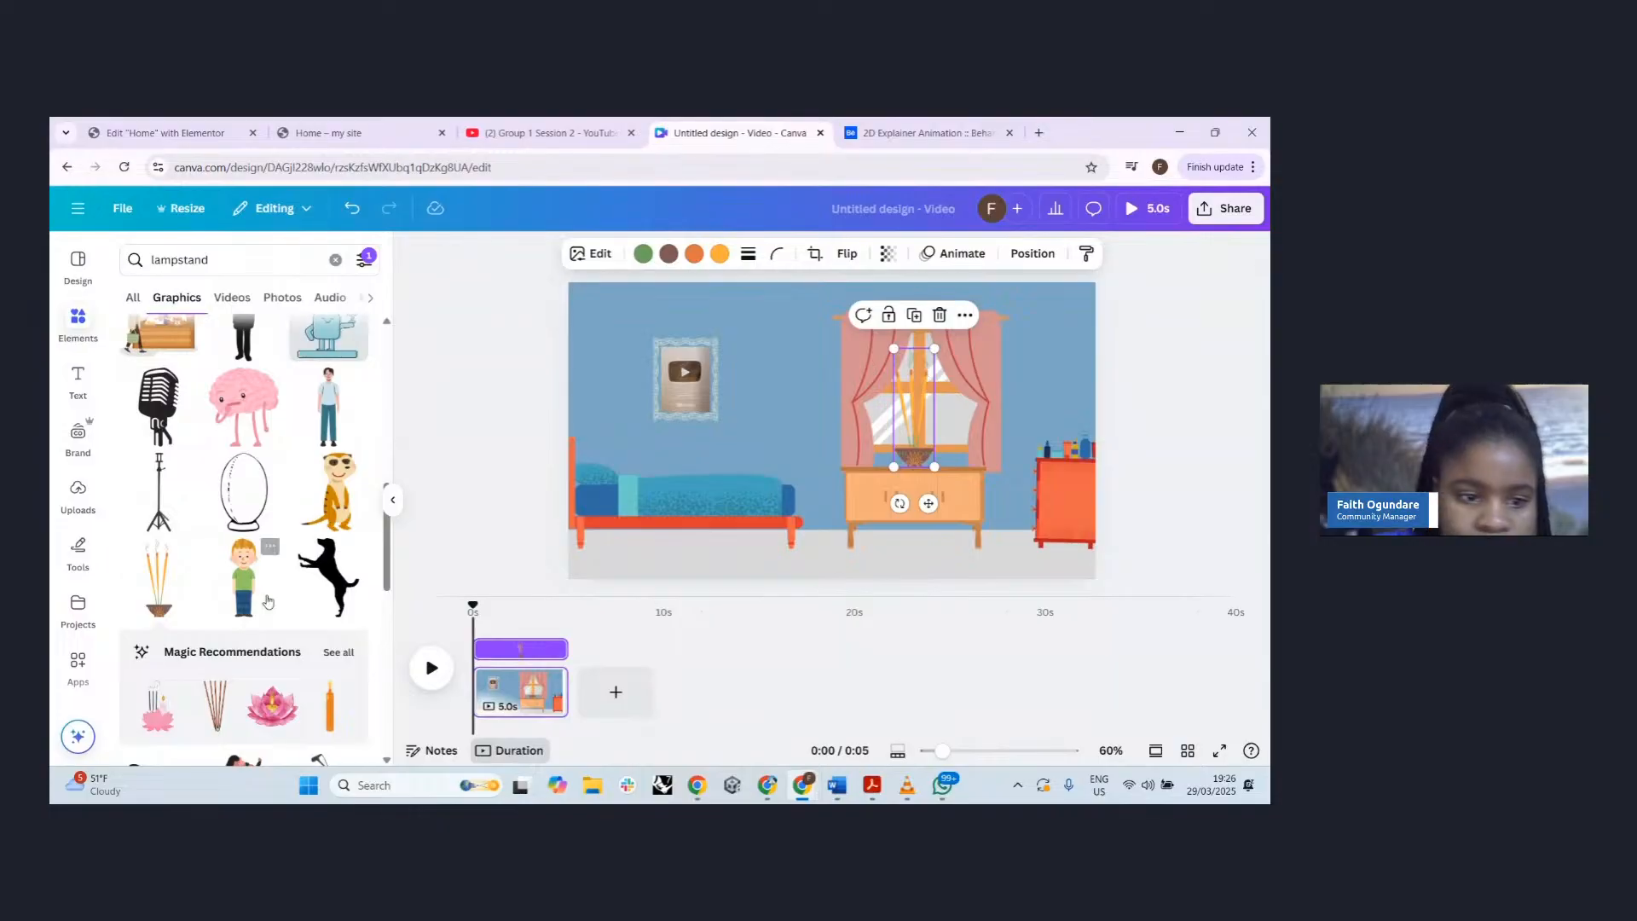
- Look through more lampstand graphics, and shorten the search to "lamp"
scroll(268, 602, down, 10)
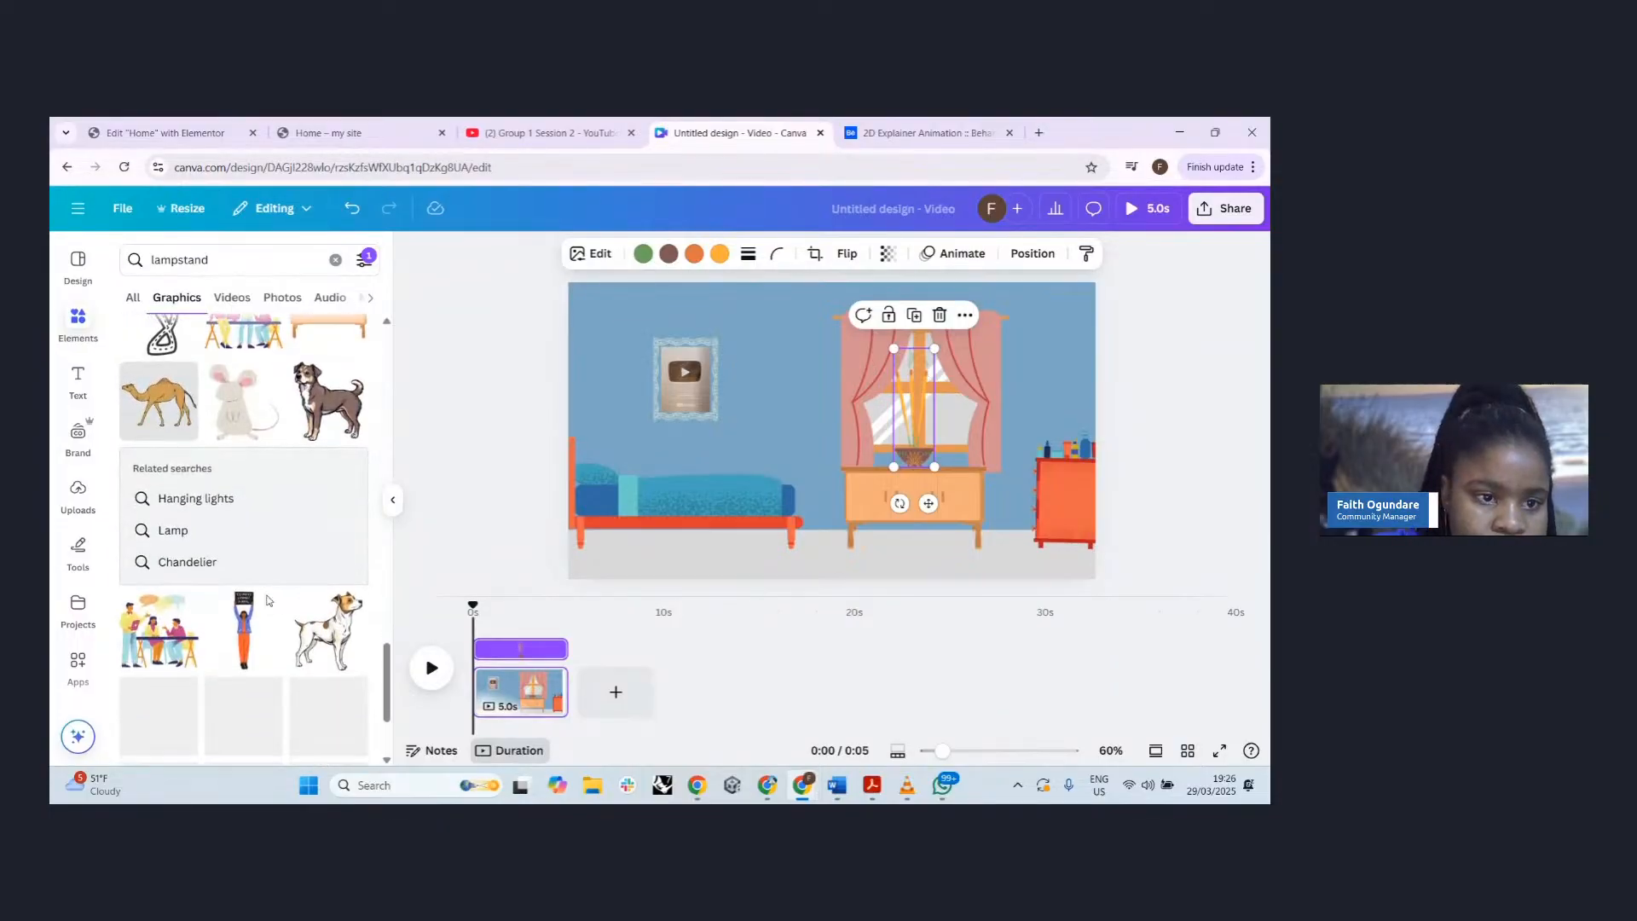
scroll(268, 600, down, 2)
click(224, 270)
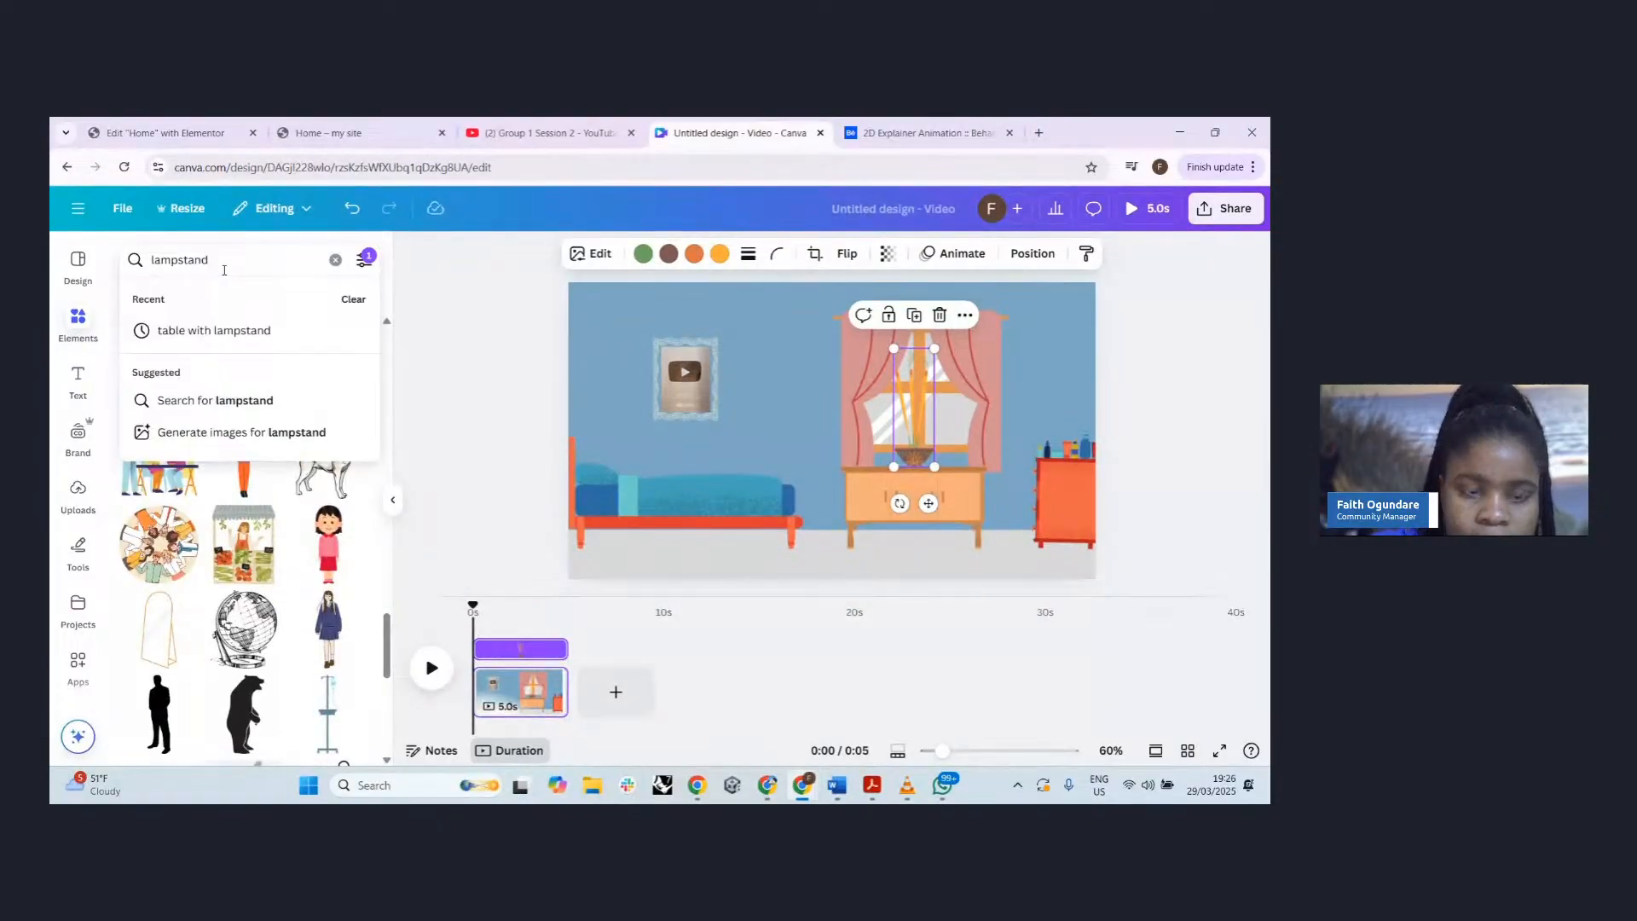
key(BackSpace)
key(BackSpace)
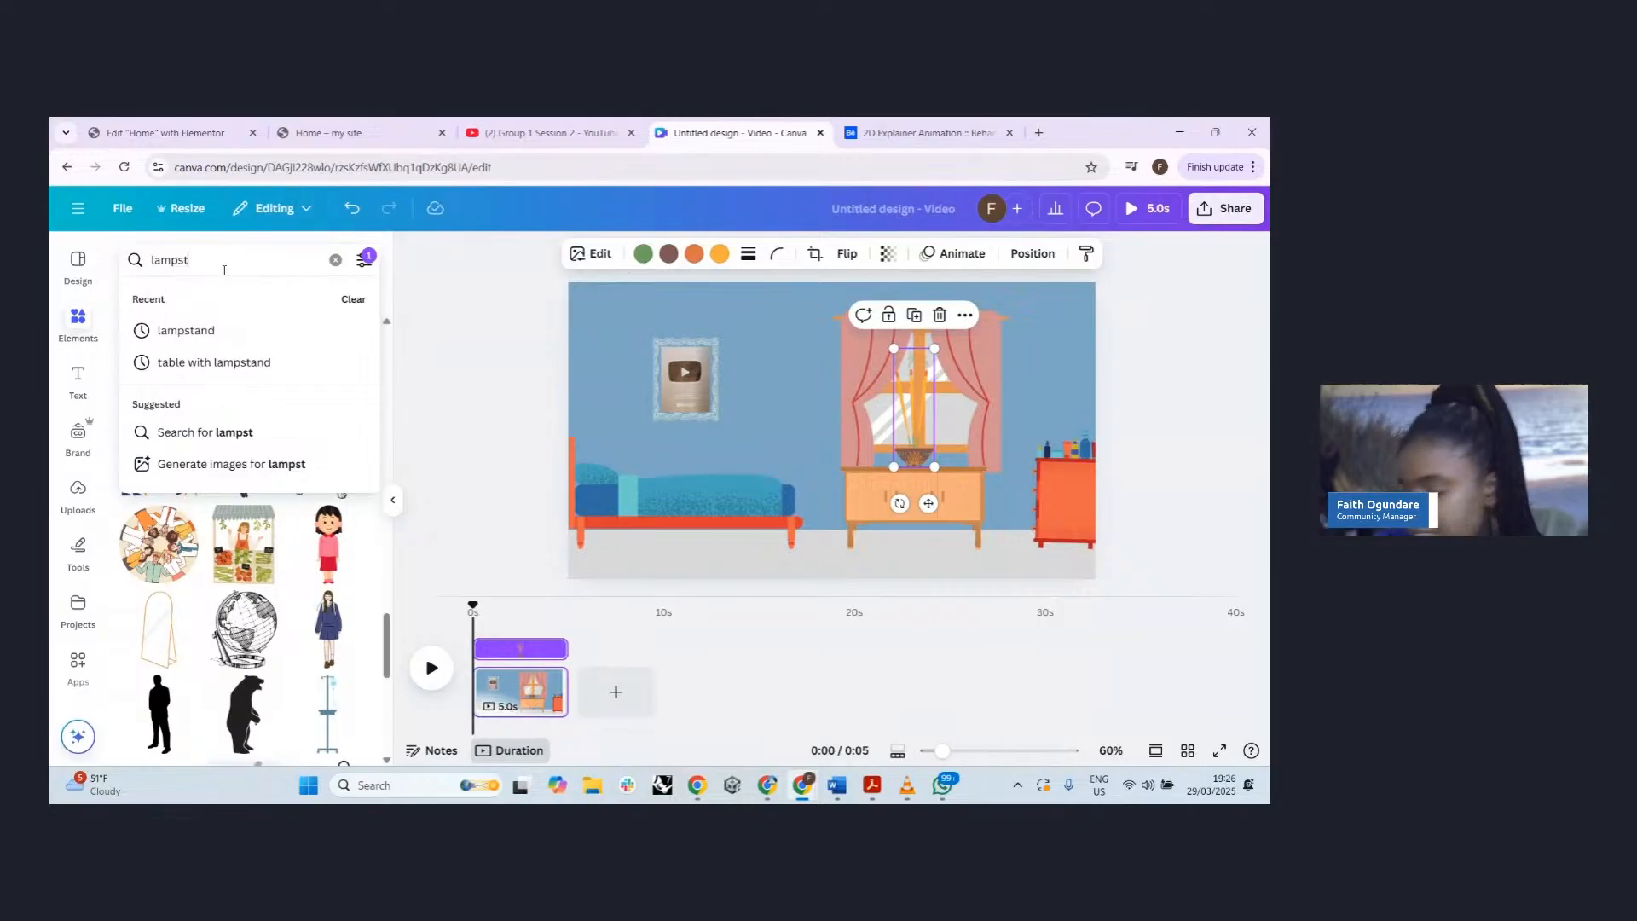
key(BackSpace)
key(Return)
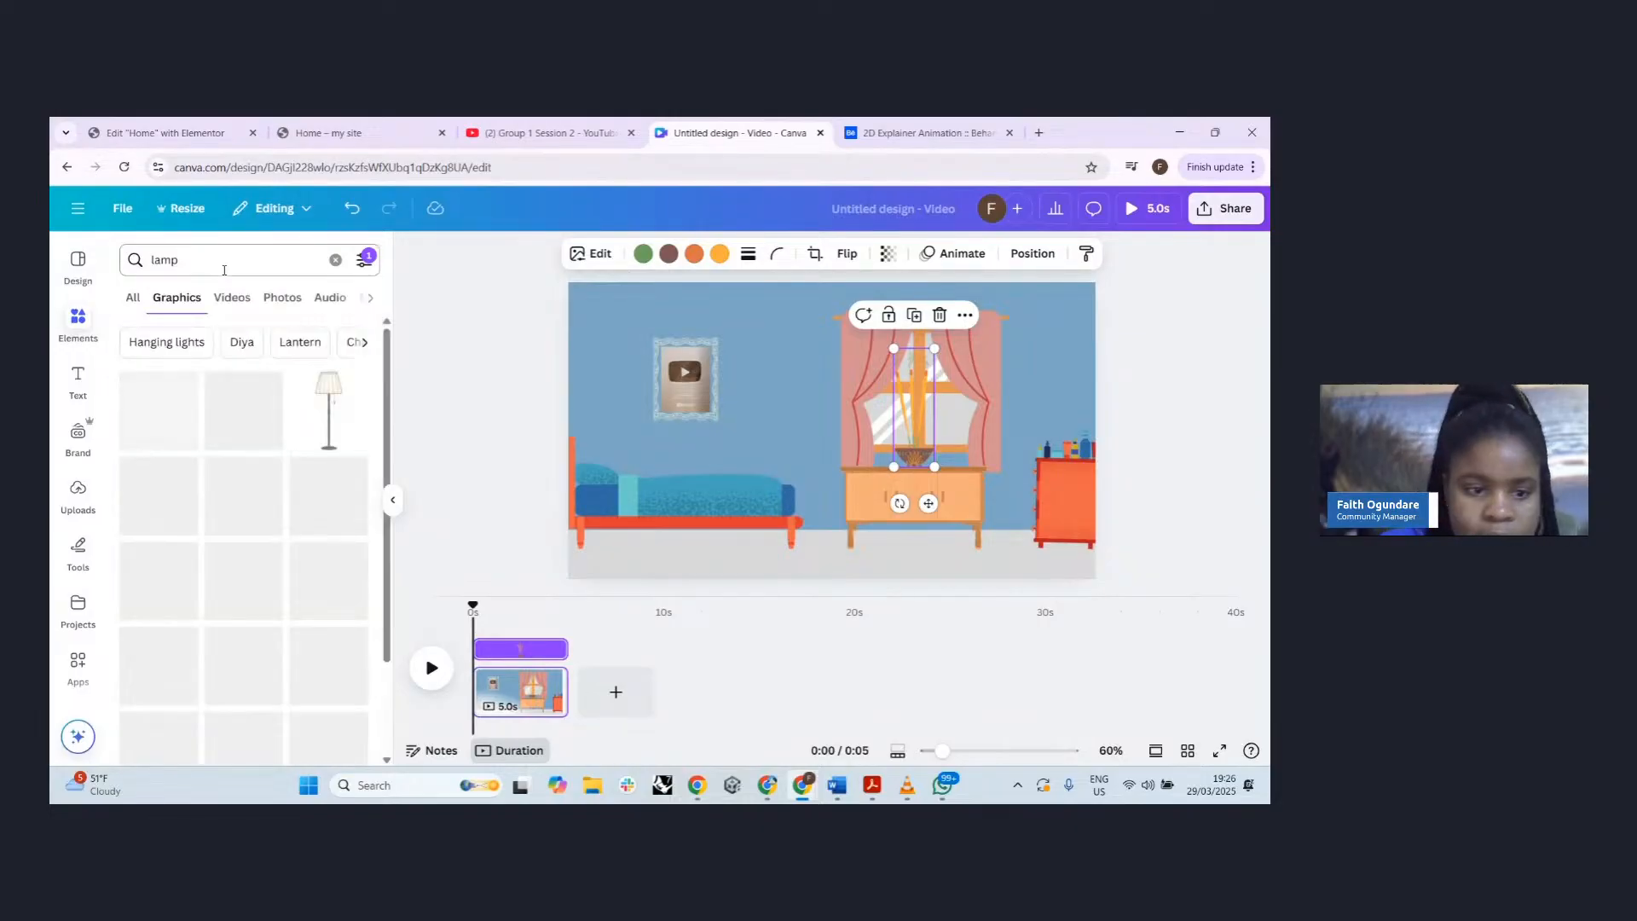
- Replace the incense sticks with the blue-green table lamp with a coral base, shrunk to stand on top of the cabinet
click(168, 439)
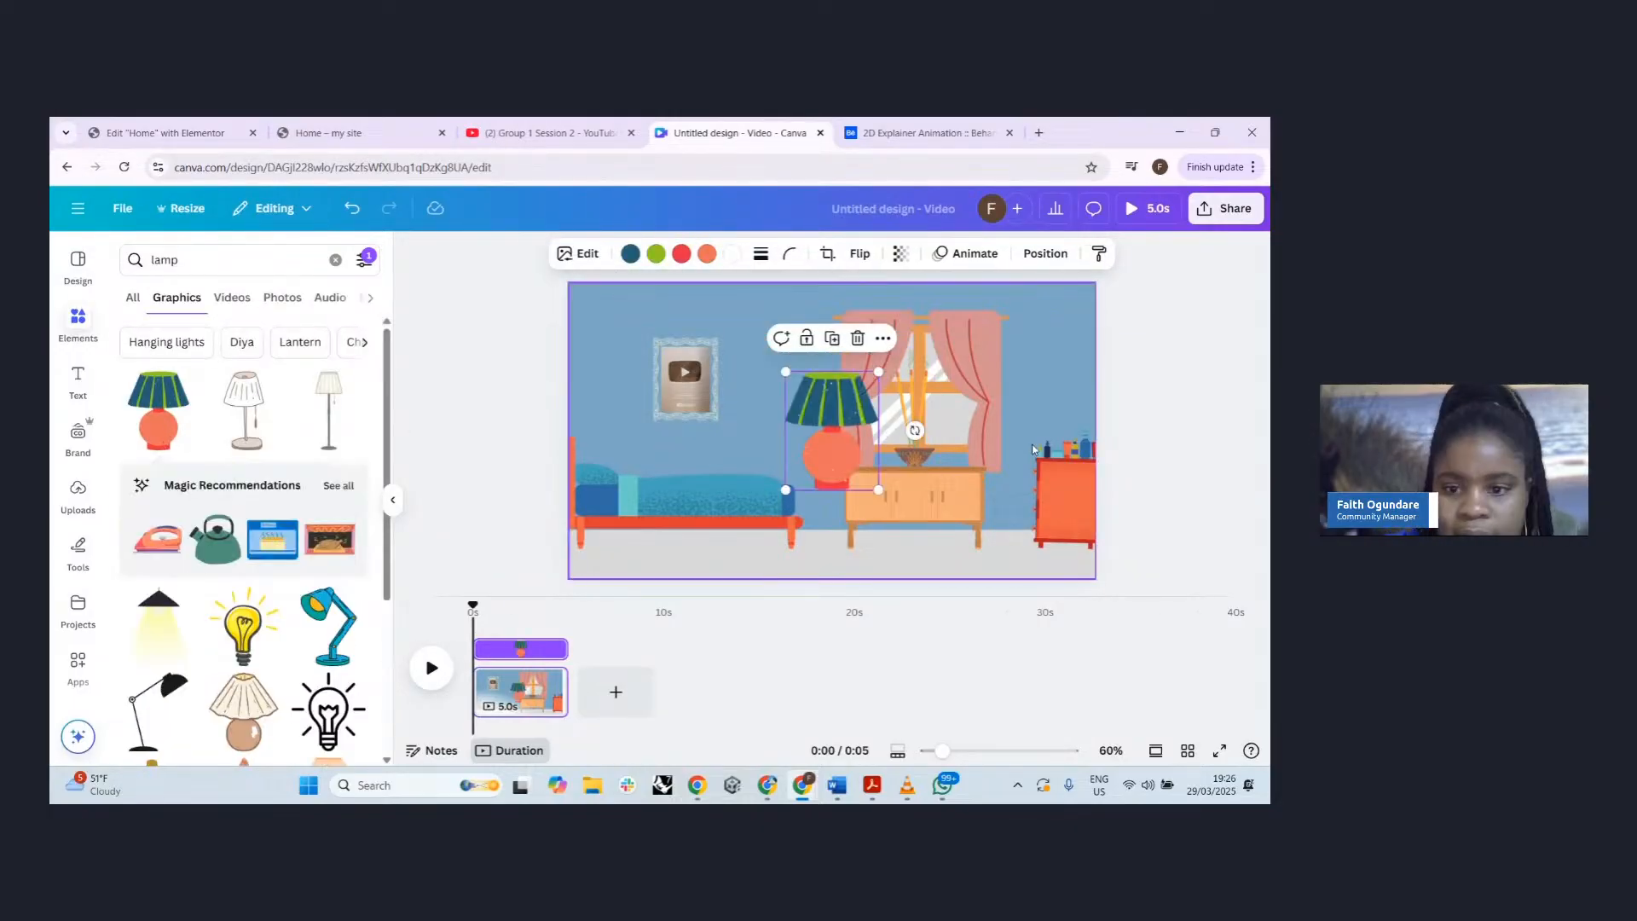
click(908, 400)
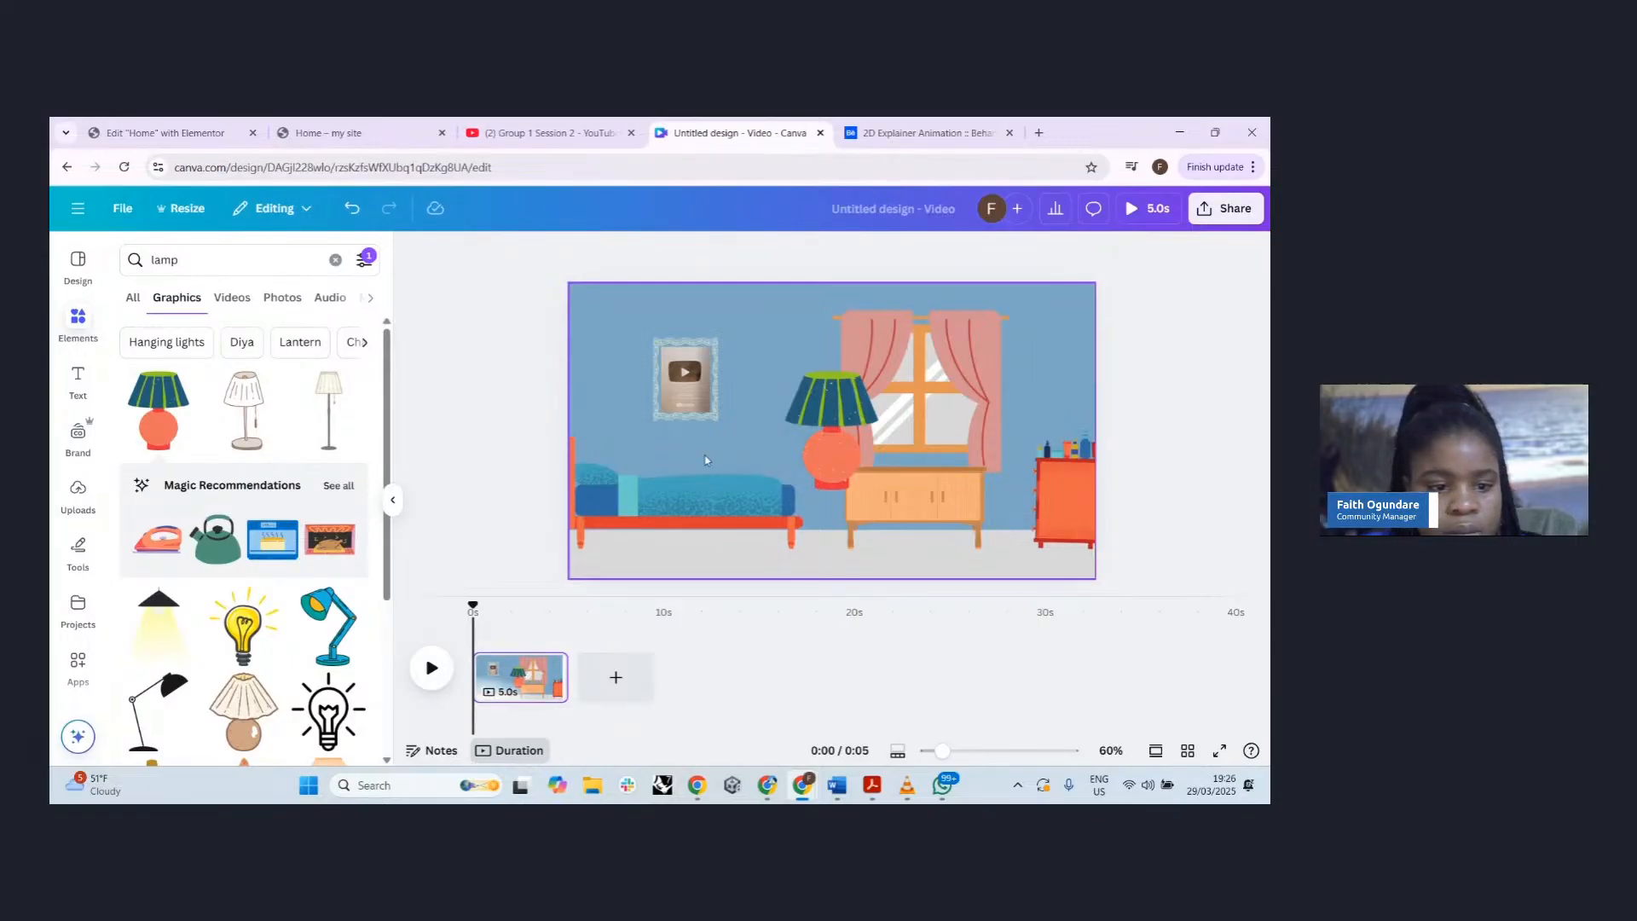
drag(809, 427, 900, 406)
drag(969, 348, 921, 453)
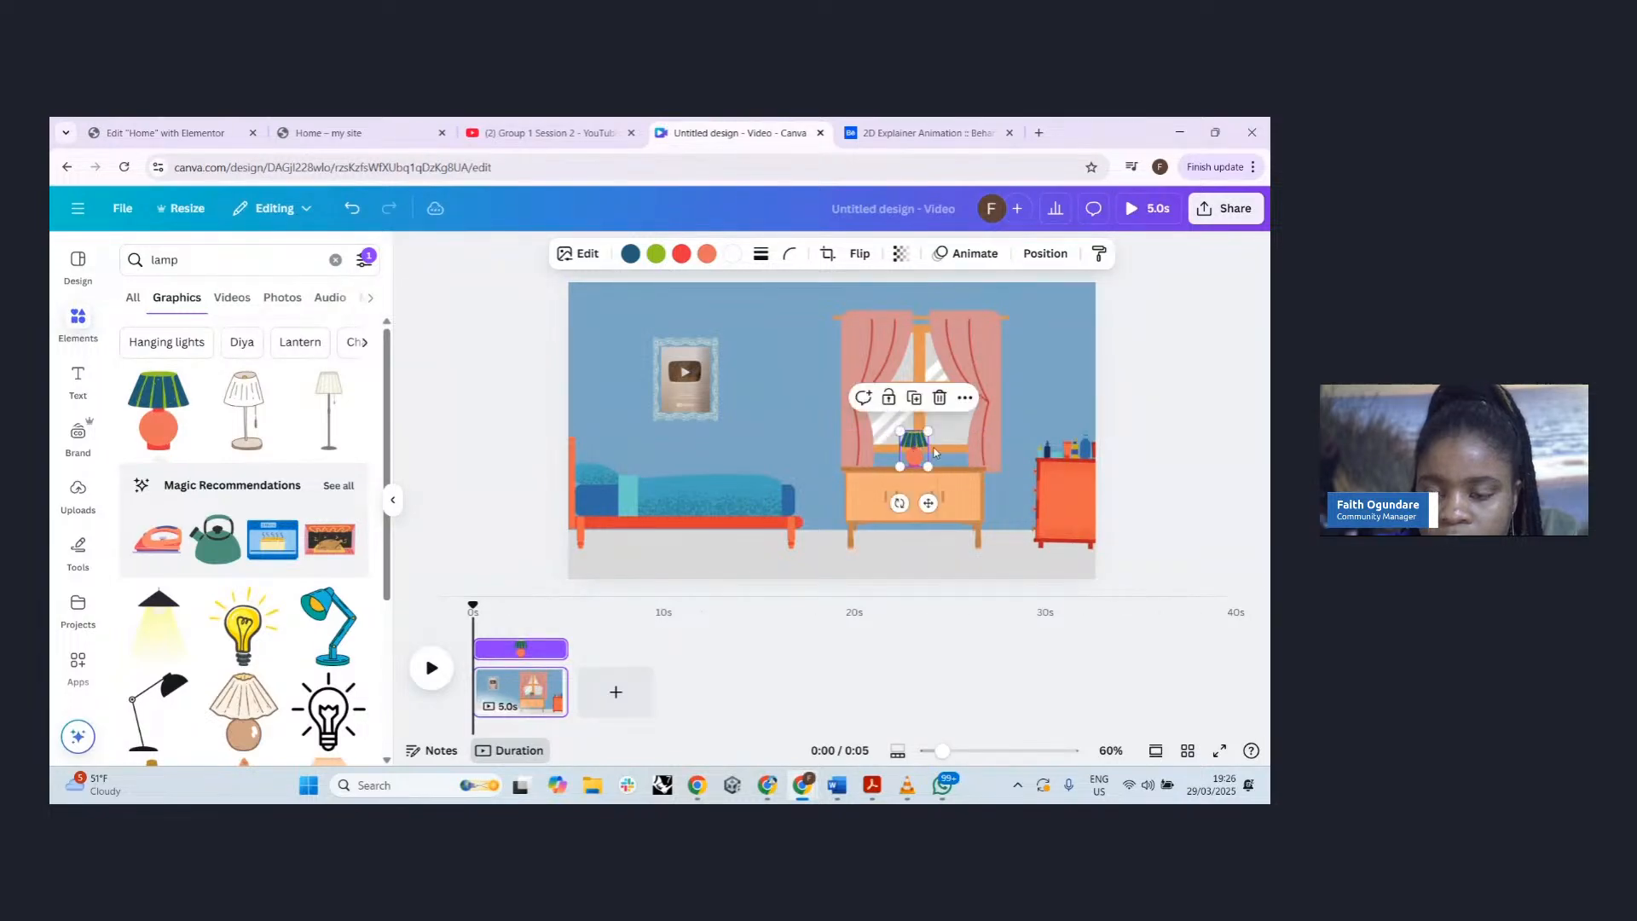
scroll(934, 454, up, 5)
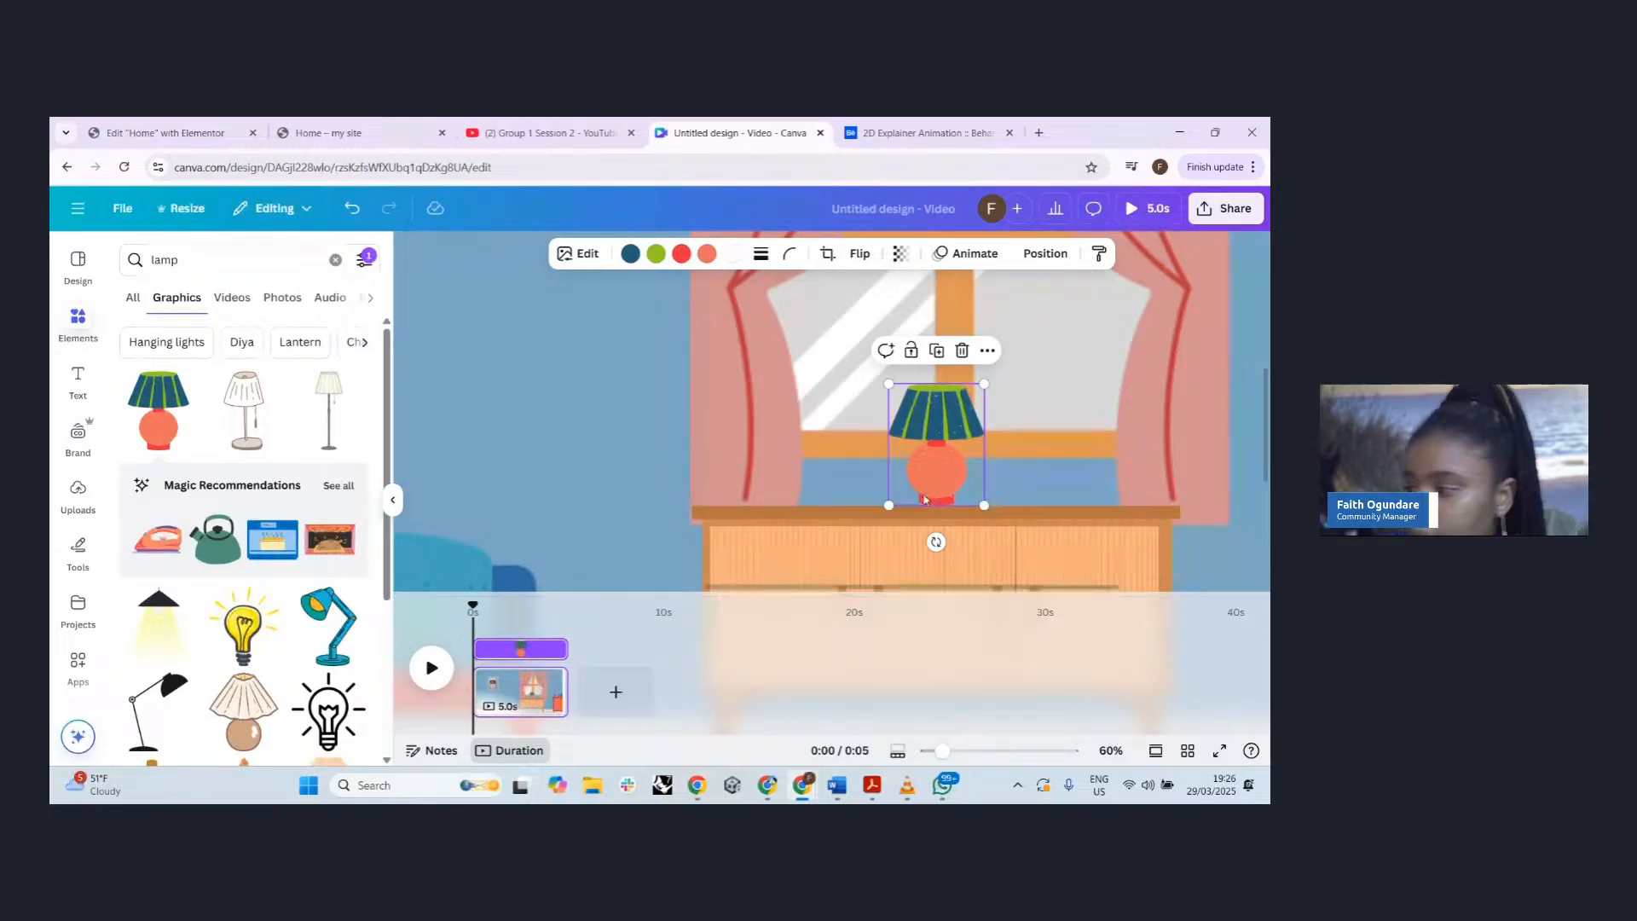
drag(937, 490, 938, 490)
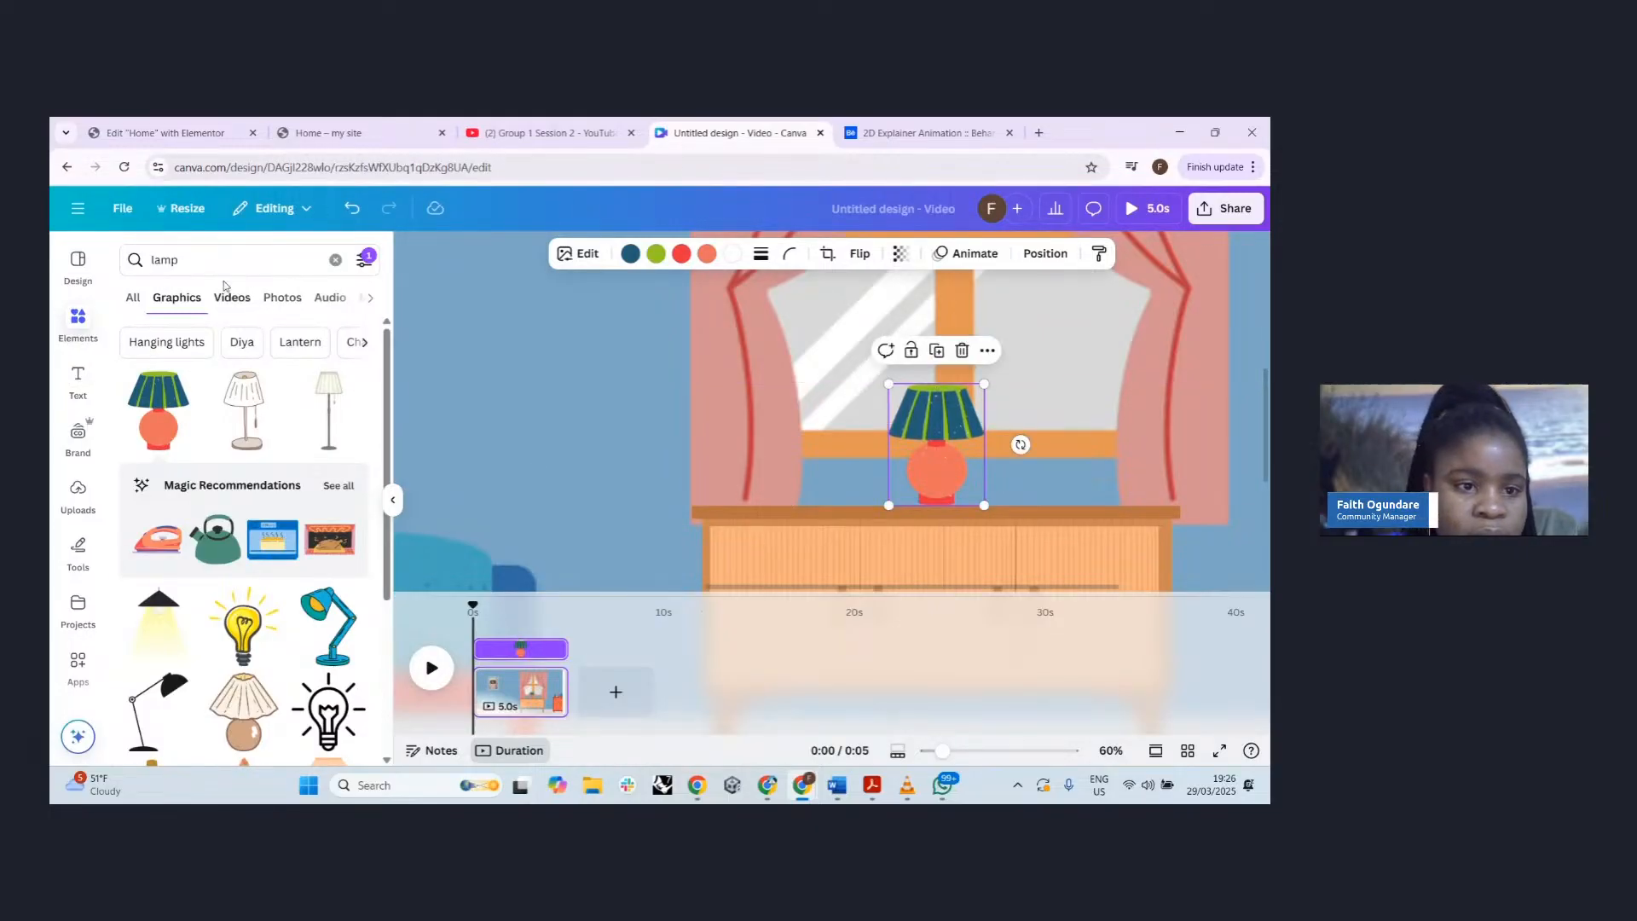
- Try the black hanging lamp with the yellow glow, shrunk and placed over the table lamp on the cabinet
click(166, 615)
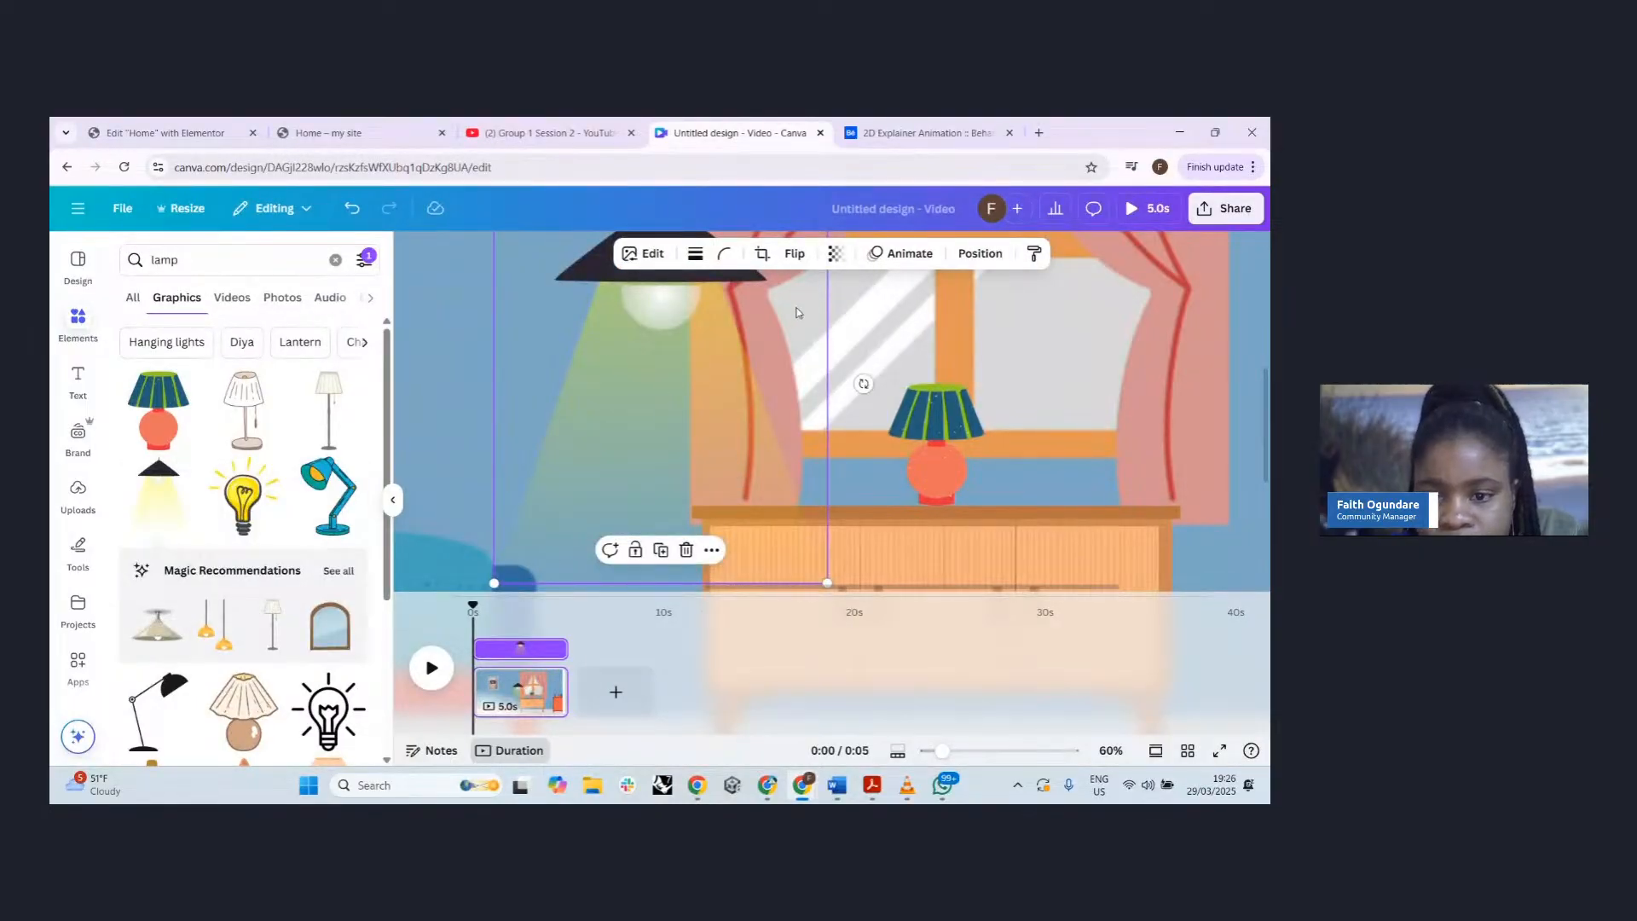
drag(827, 583, 602, 317)
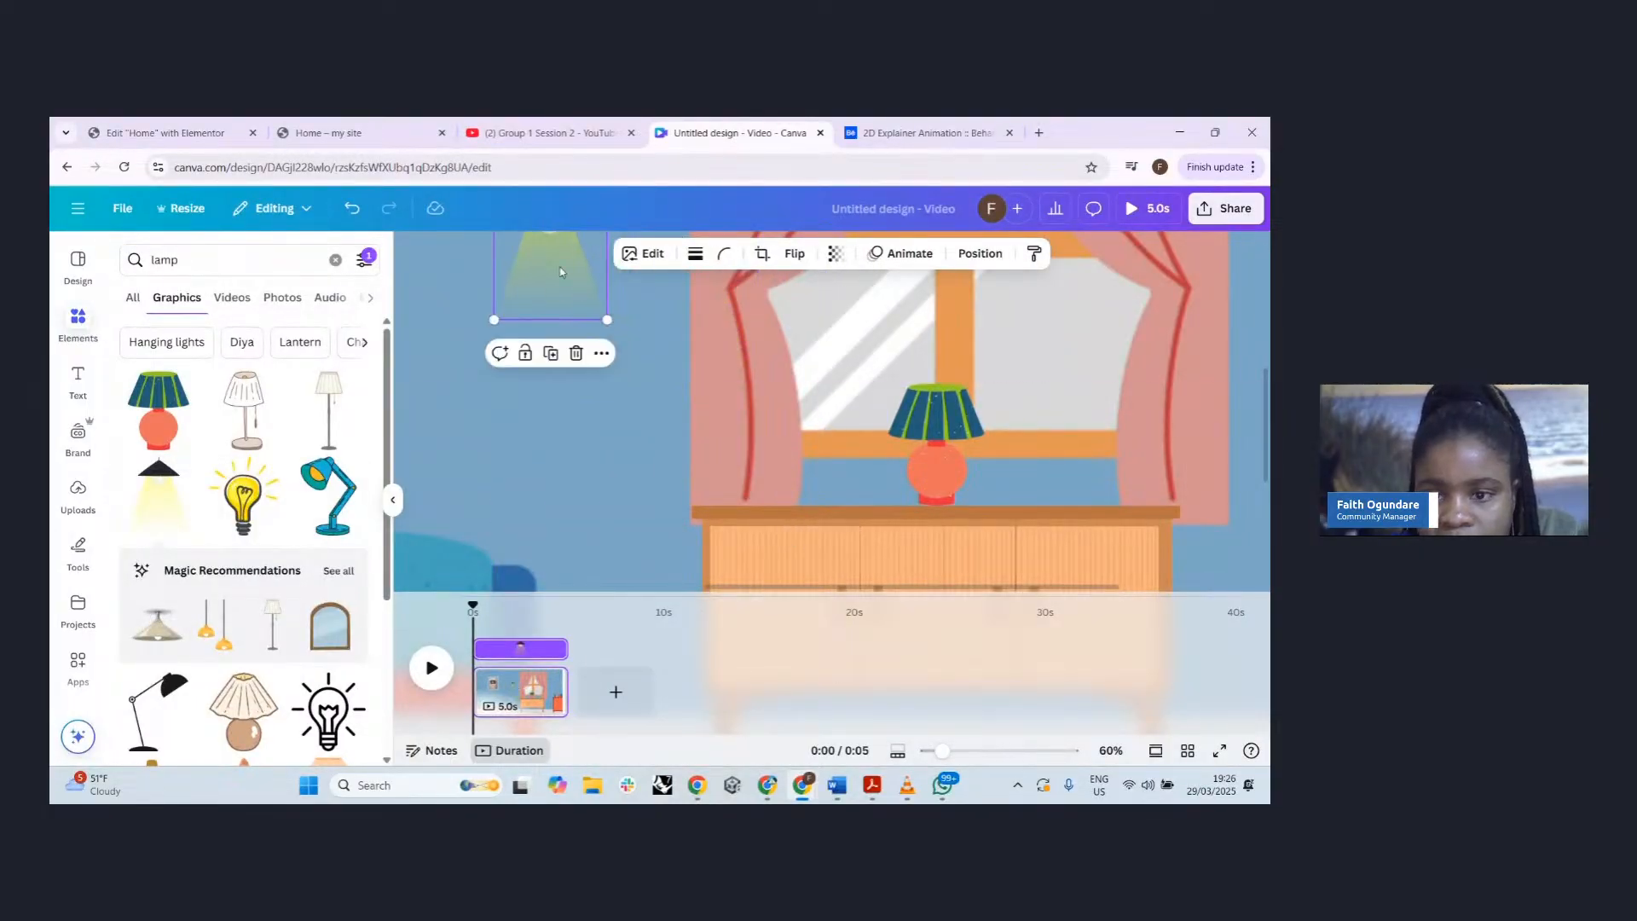
drag(545, 268, 928, 461)
drag(994, 398, 977, 416)
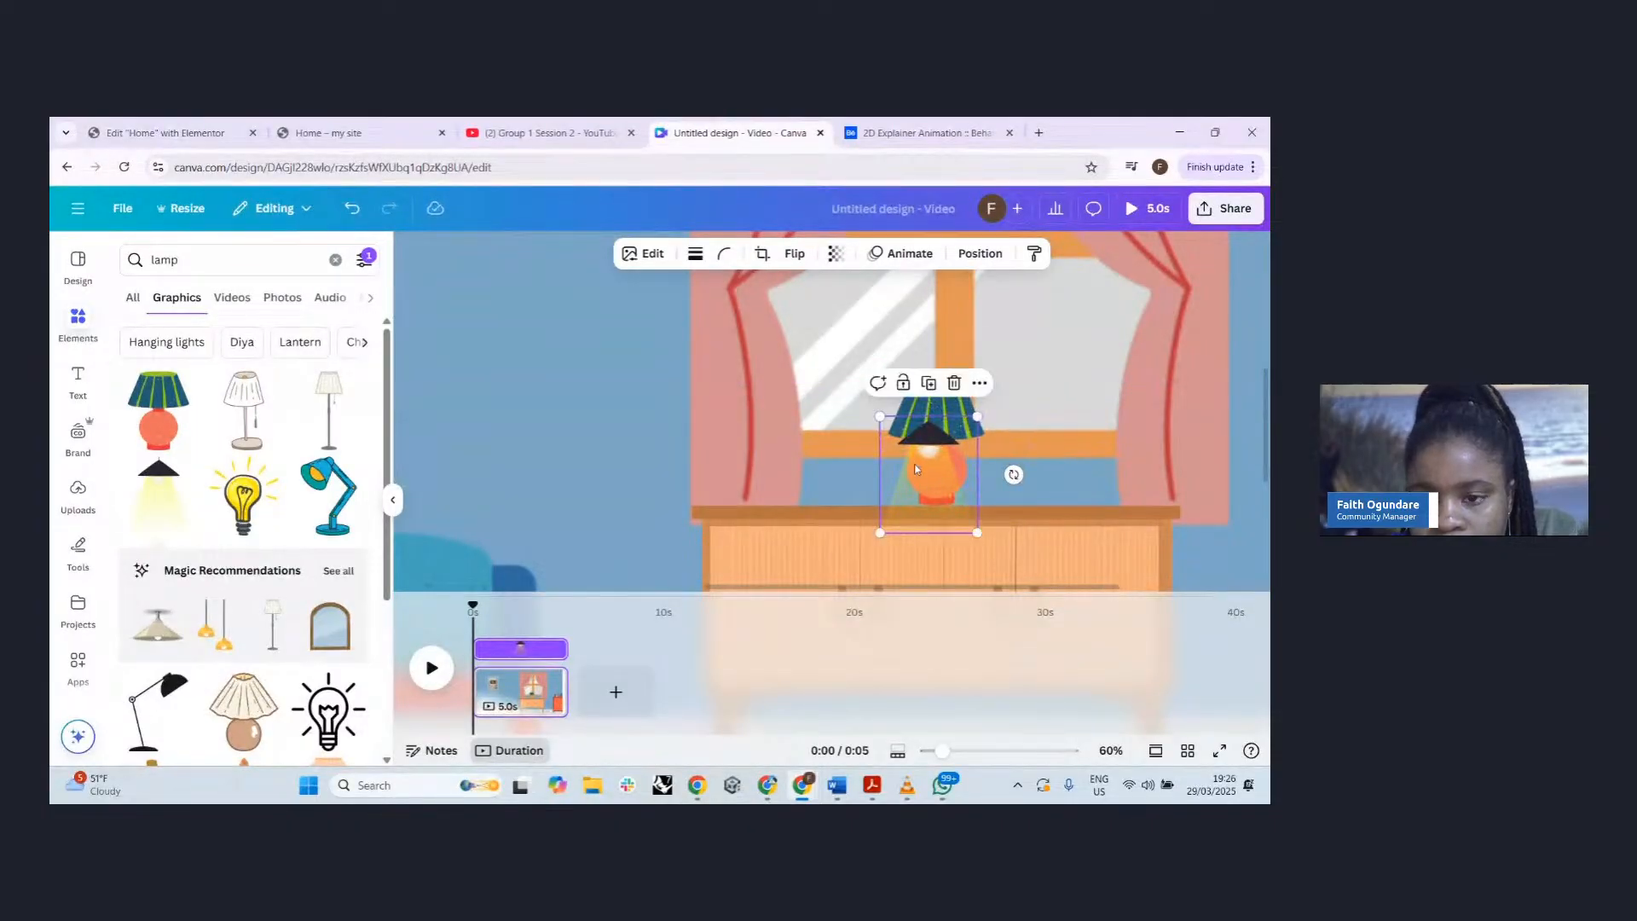
- Search the free graphics for "light rays"
click(208, 260)
double_click(209, 260)
text(light rays)
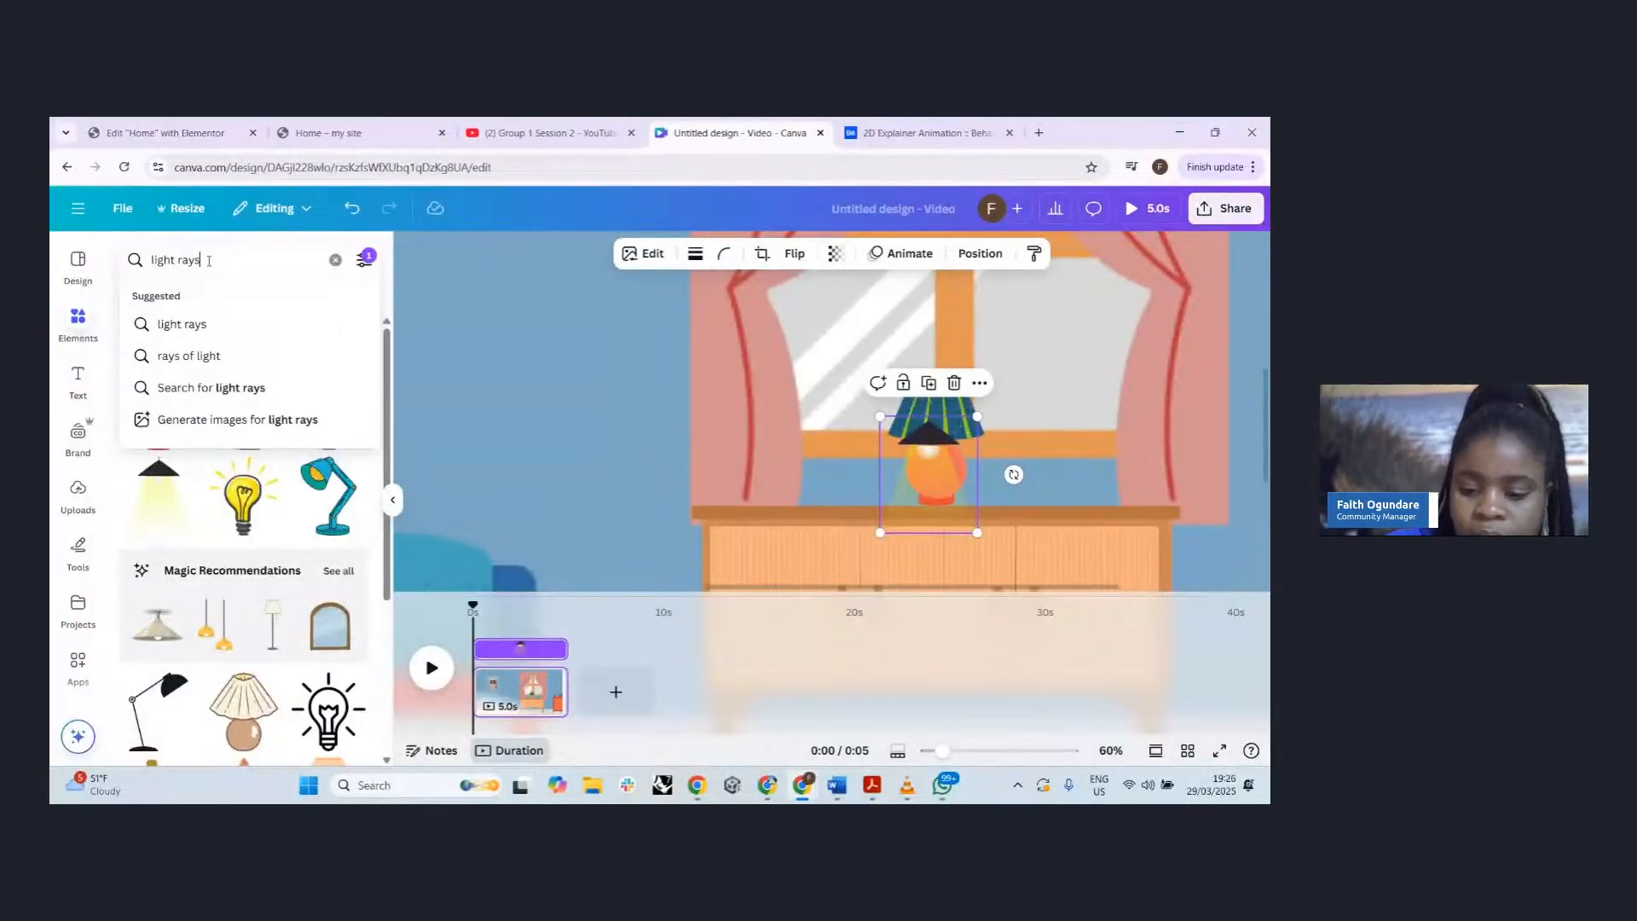
key(Return)
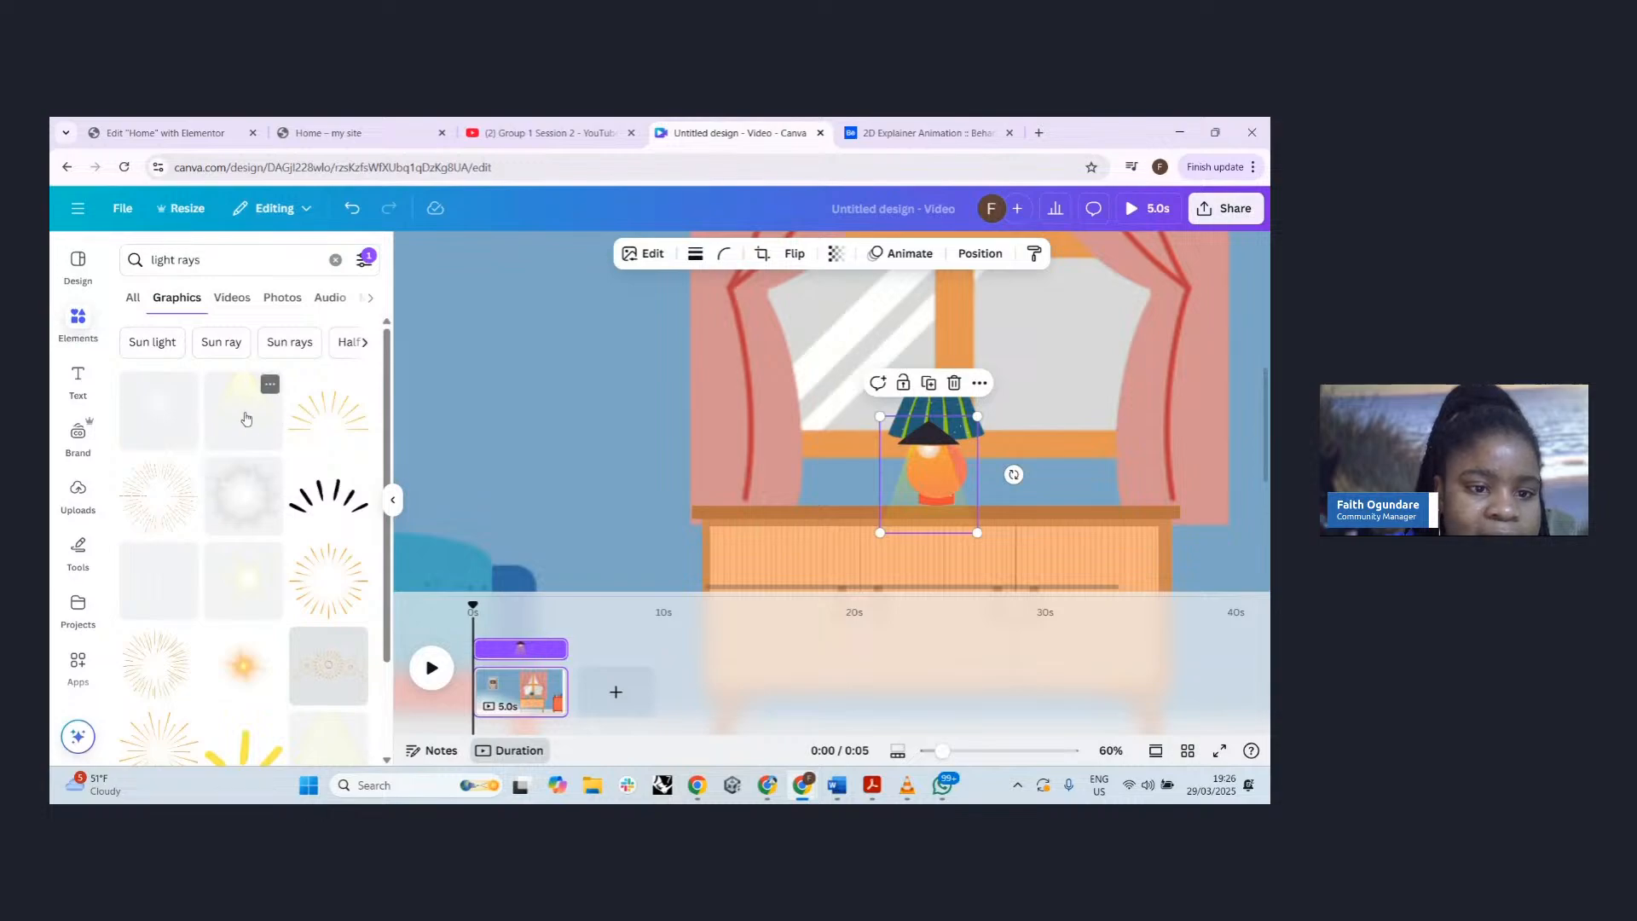
- Replace the hanging lamp with the yellow light-beam graphic, shrunk and placed over the table lamp
click(247, 417)
drag(788, 407, 894, 481)
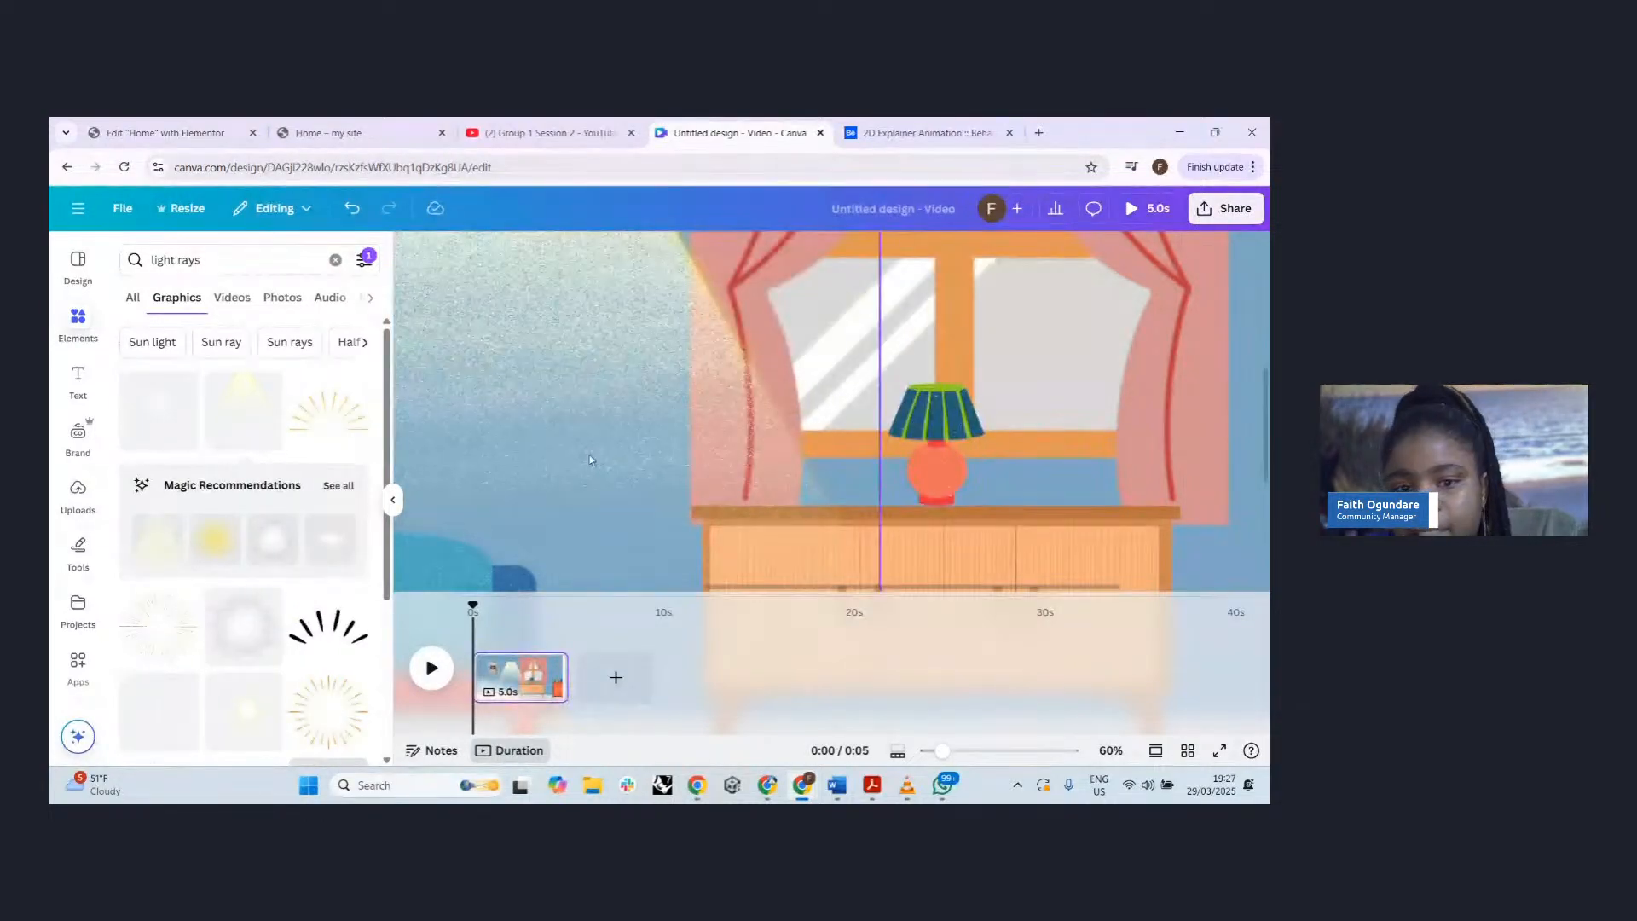
drag(589, 453, 976, 519)
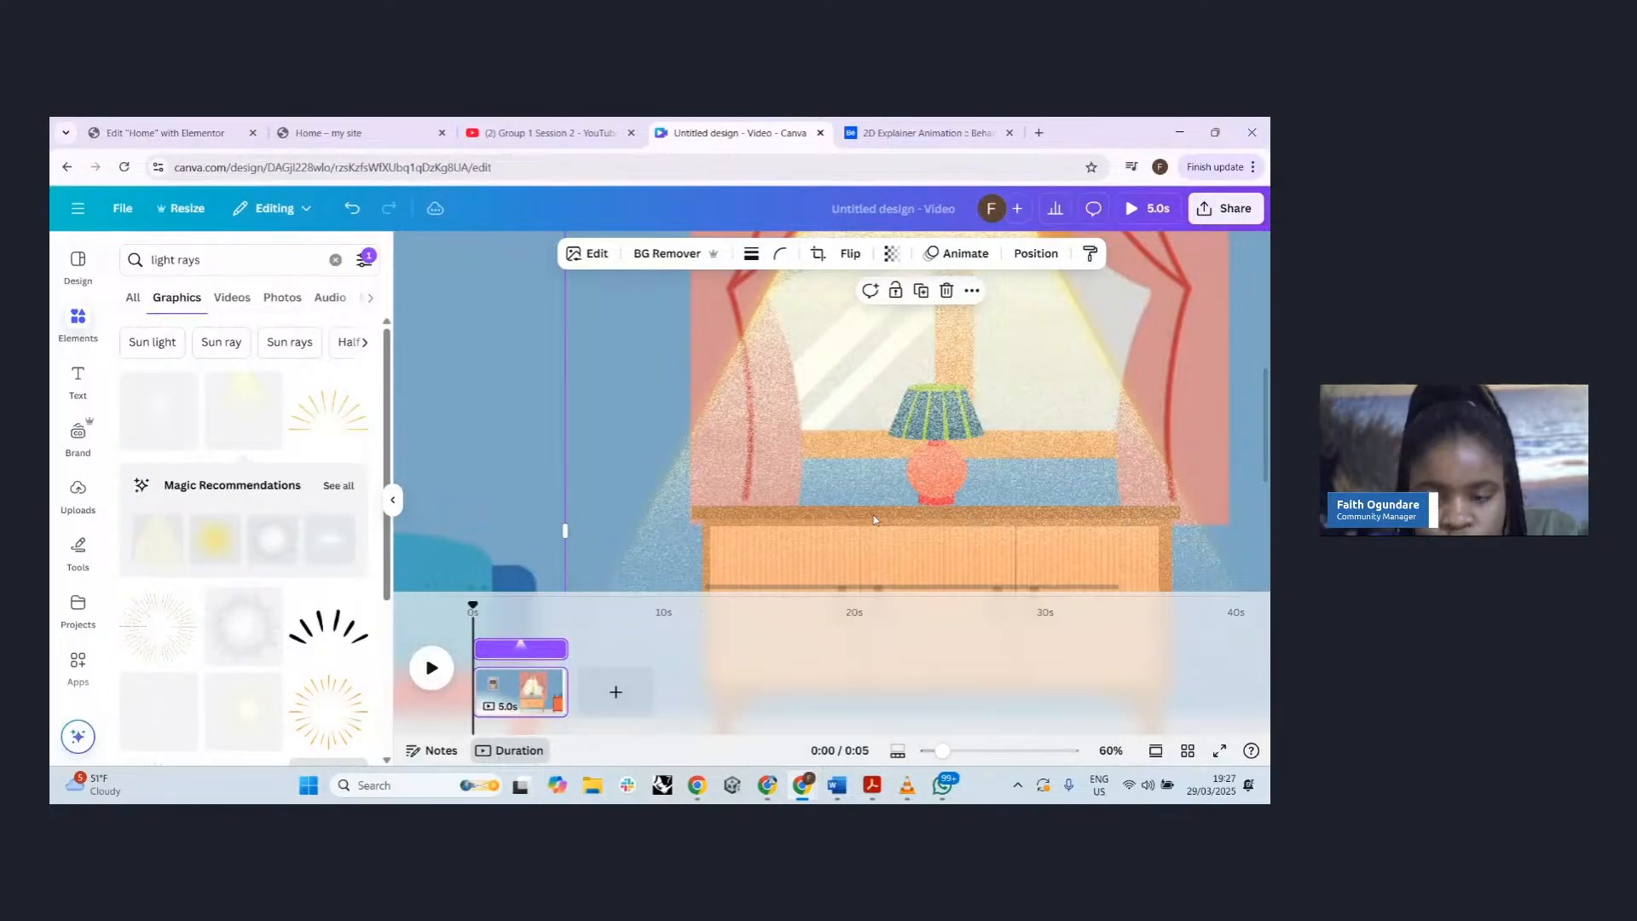
scroll(873, 515, down, 3)
scroll(873, 515, down, 5)
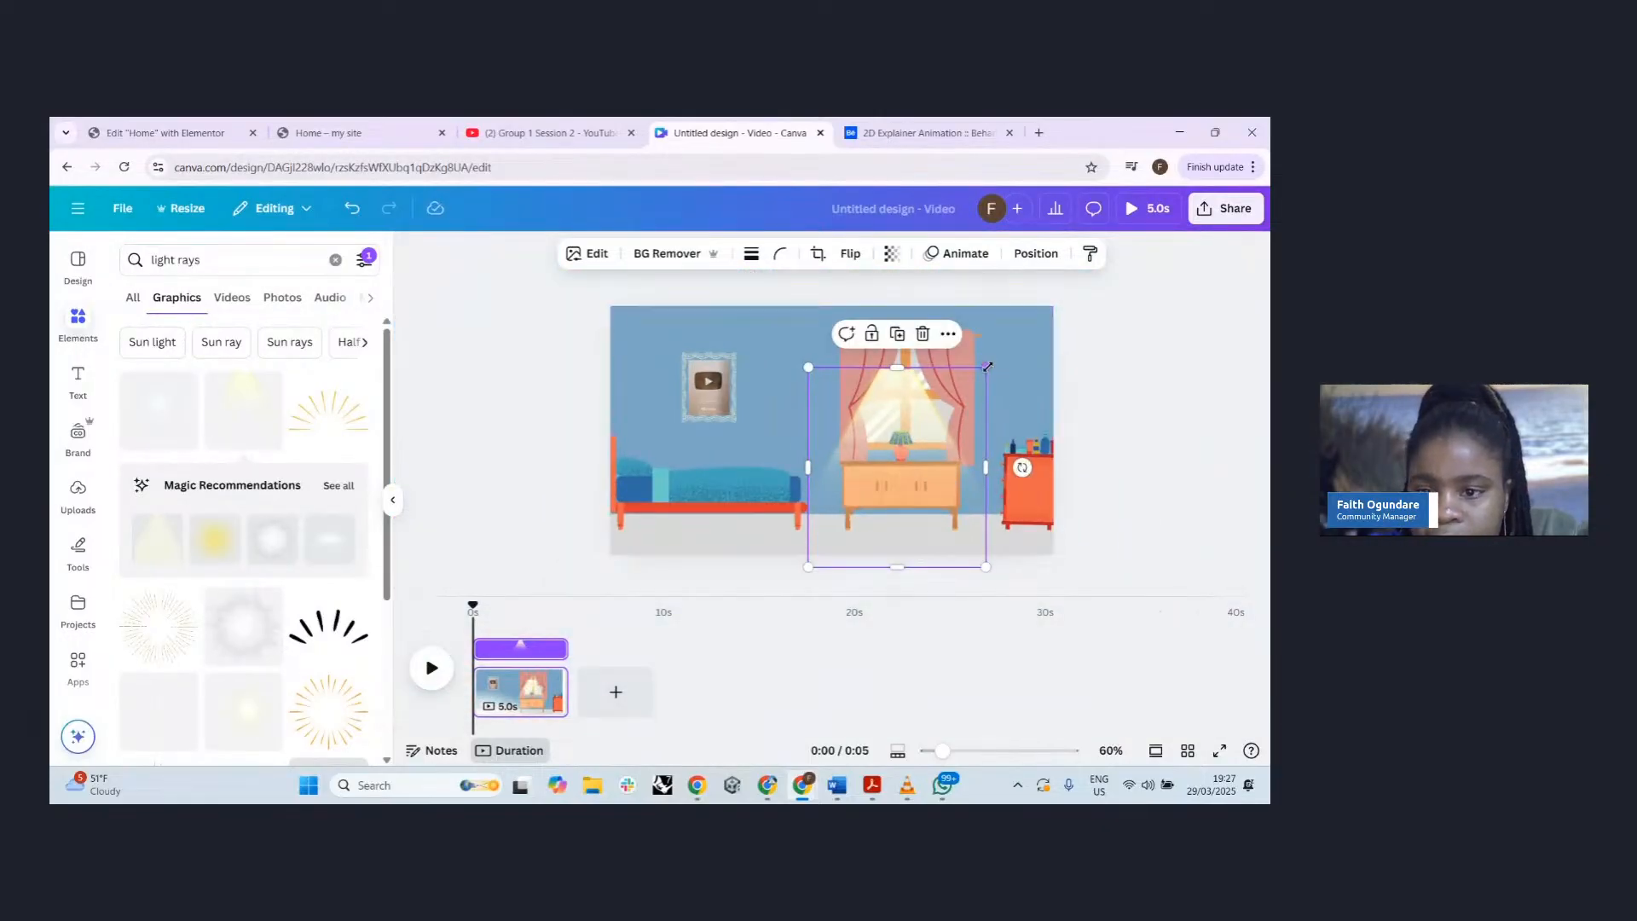
drag(986, 367, 919, 465)
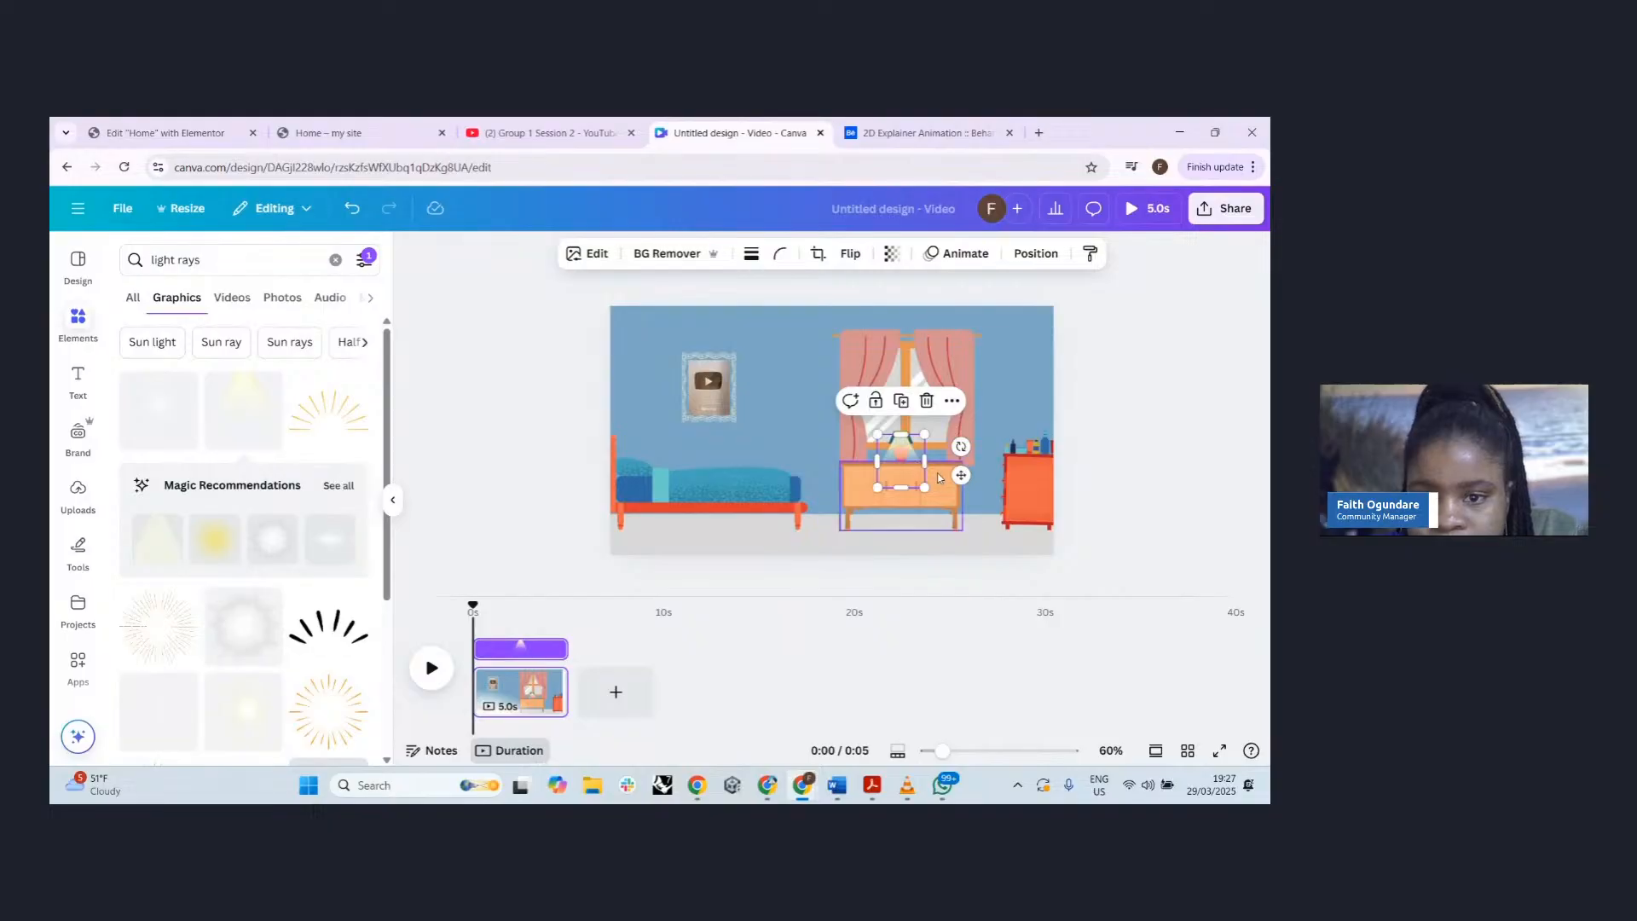
- Shrink the light beam further and position it so it shines down from beneath the table lamp's shade
scroll(938, 477, up, 5)
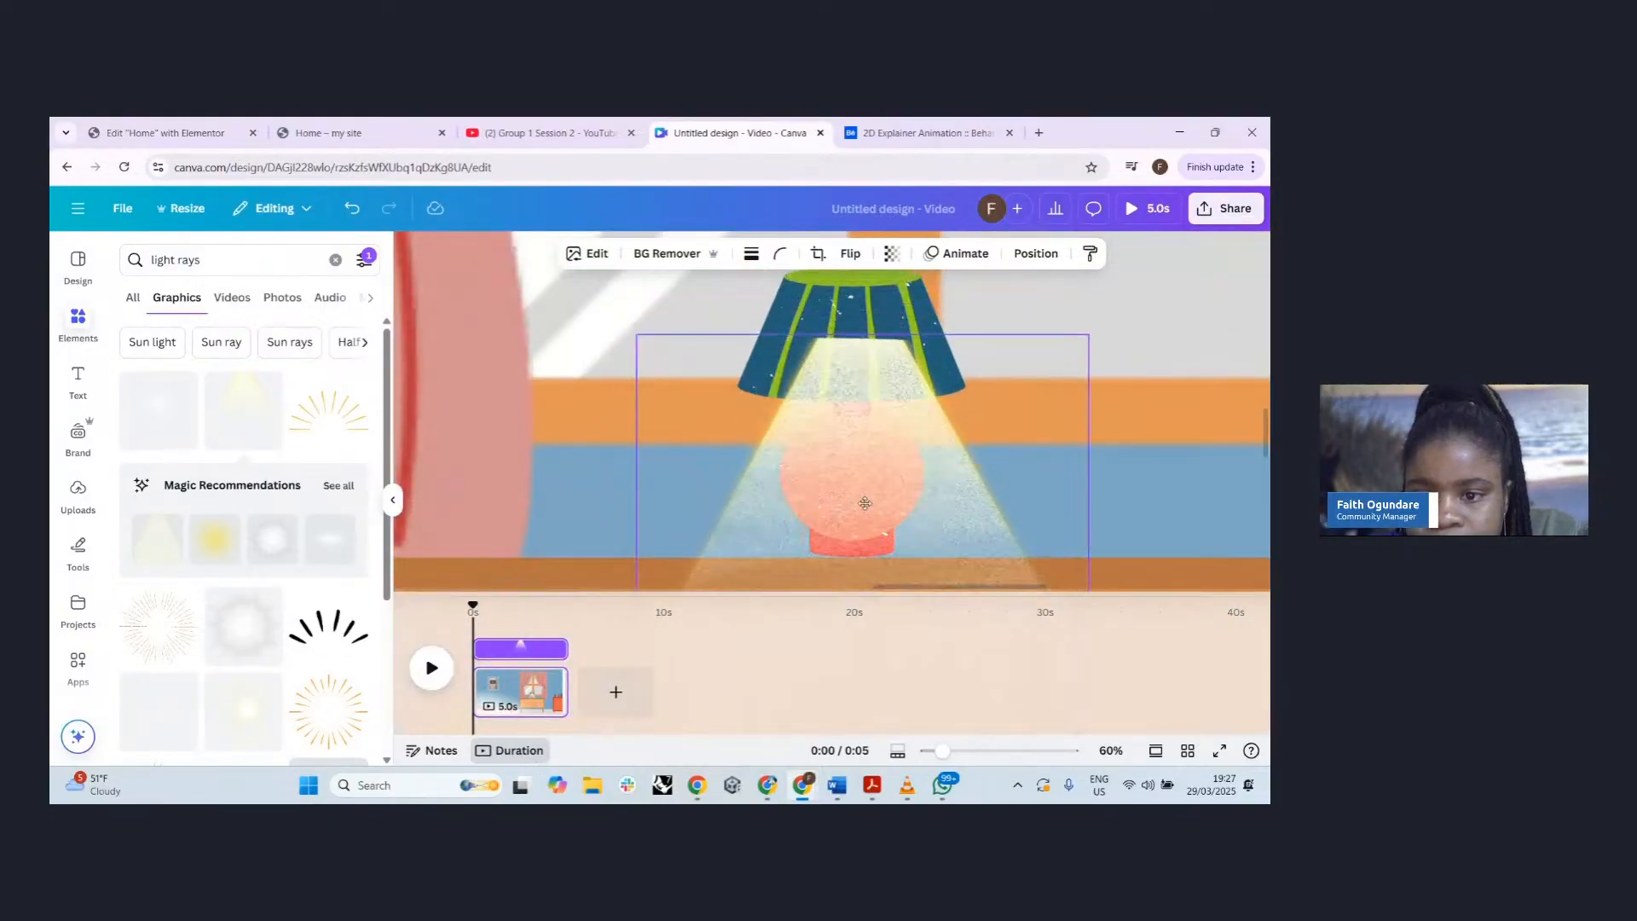
drag(864, 503, 867, 559)
drag(1091, 389, 913, 590)
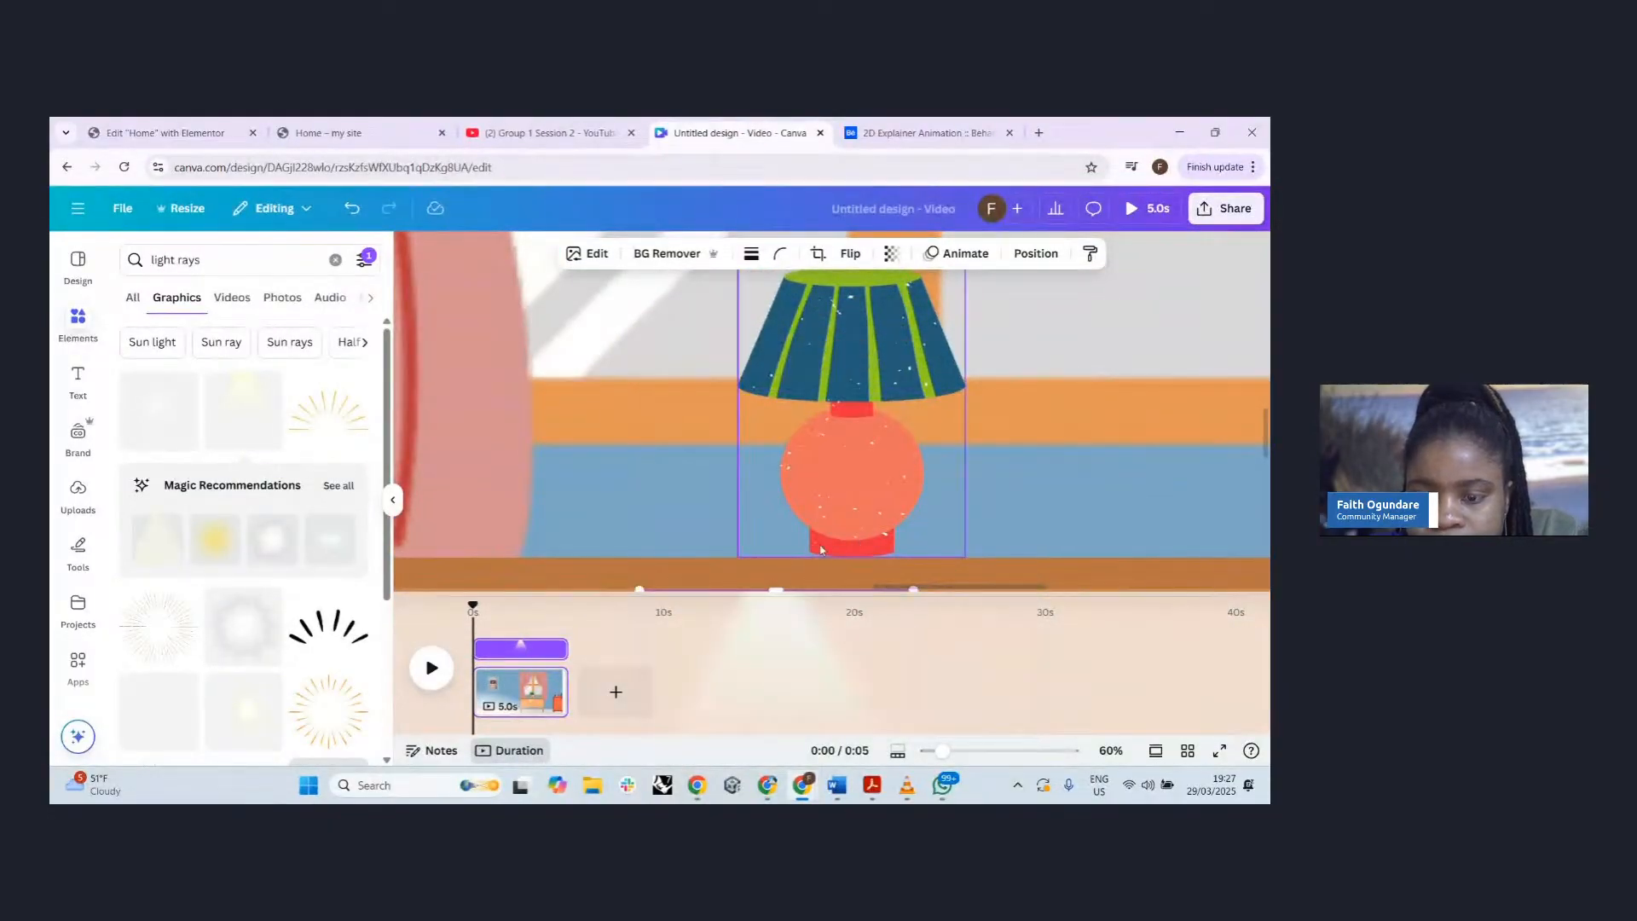
scroll(815, 428, down, 4)
scroll(818, 426, up, 4)
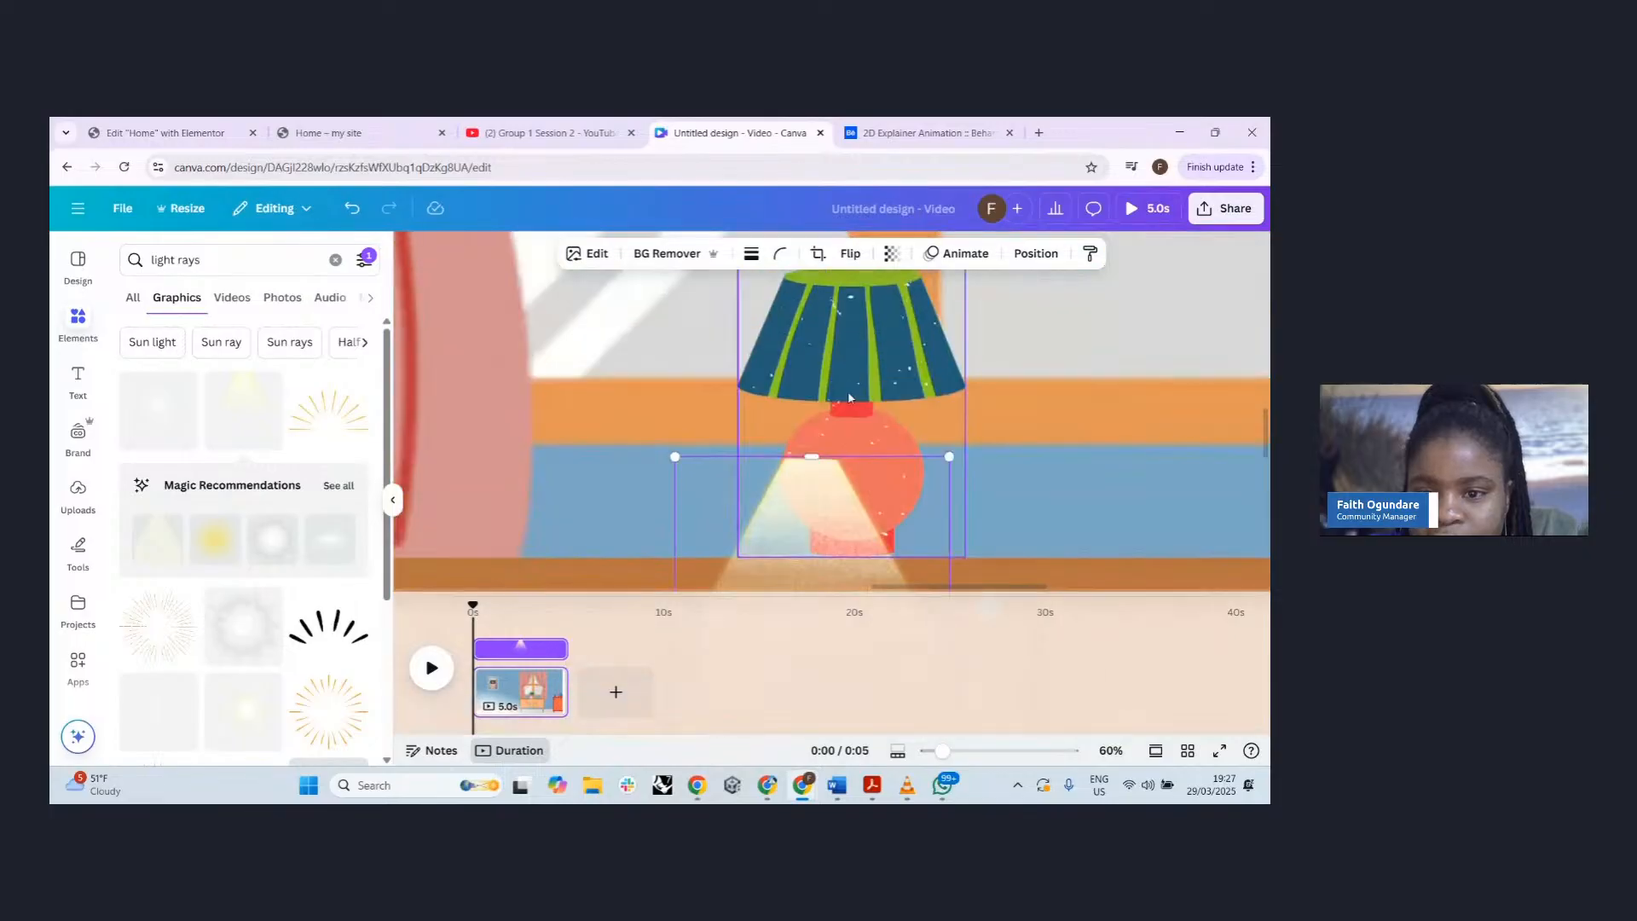
drag(810, 406, 844, 431)
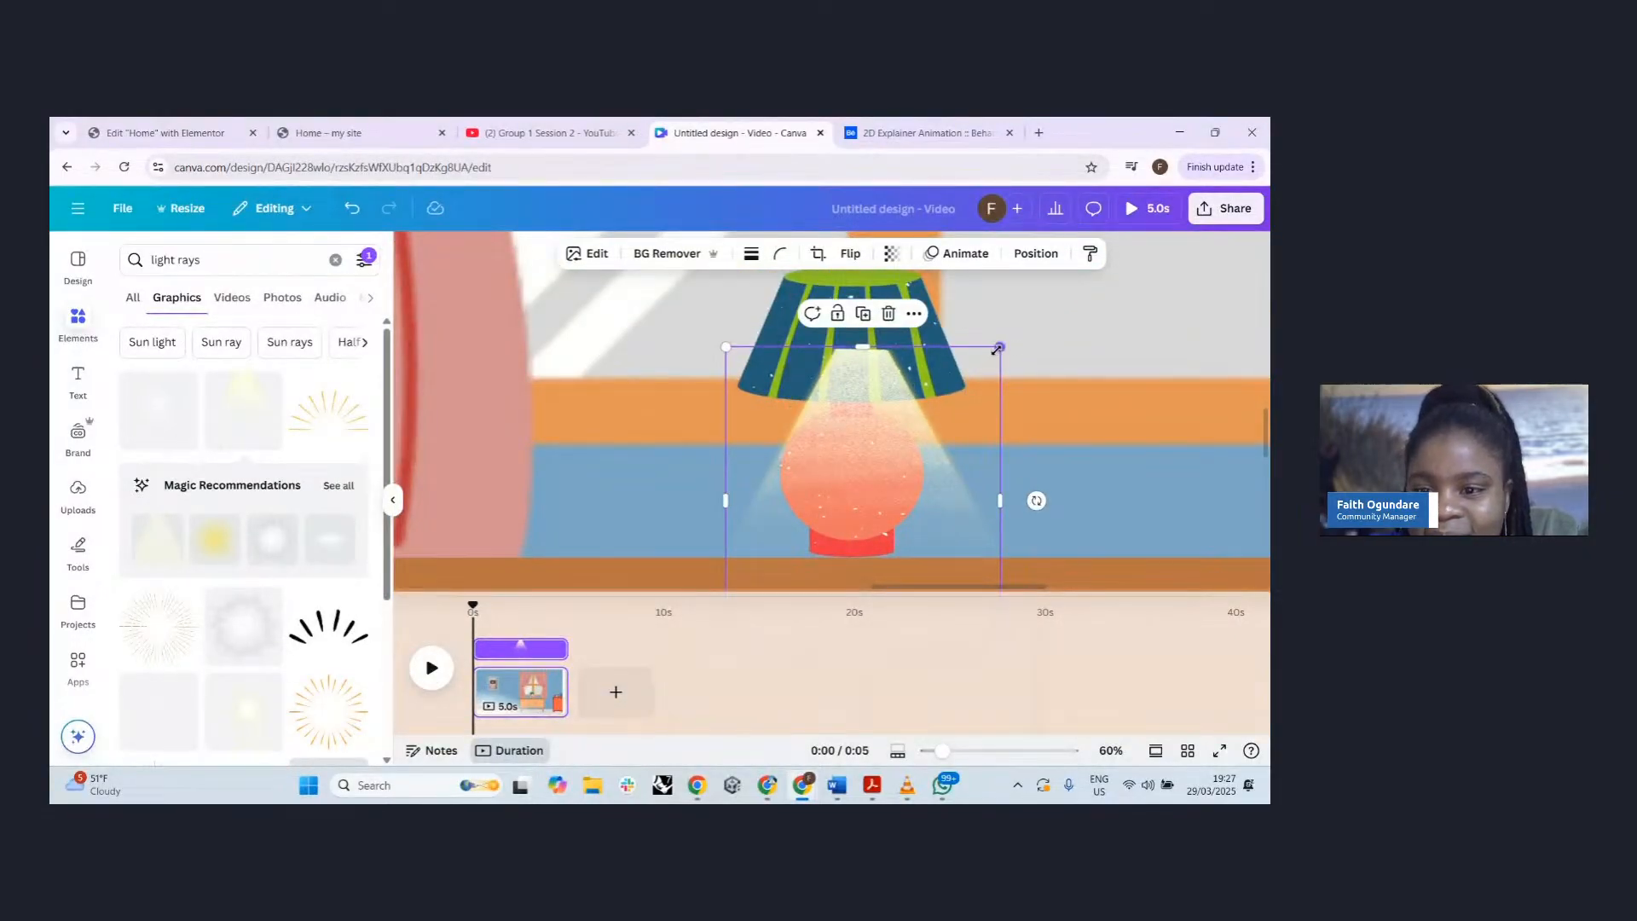
drag(997, 349, 957, 394)
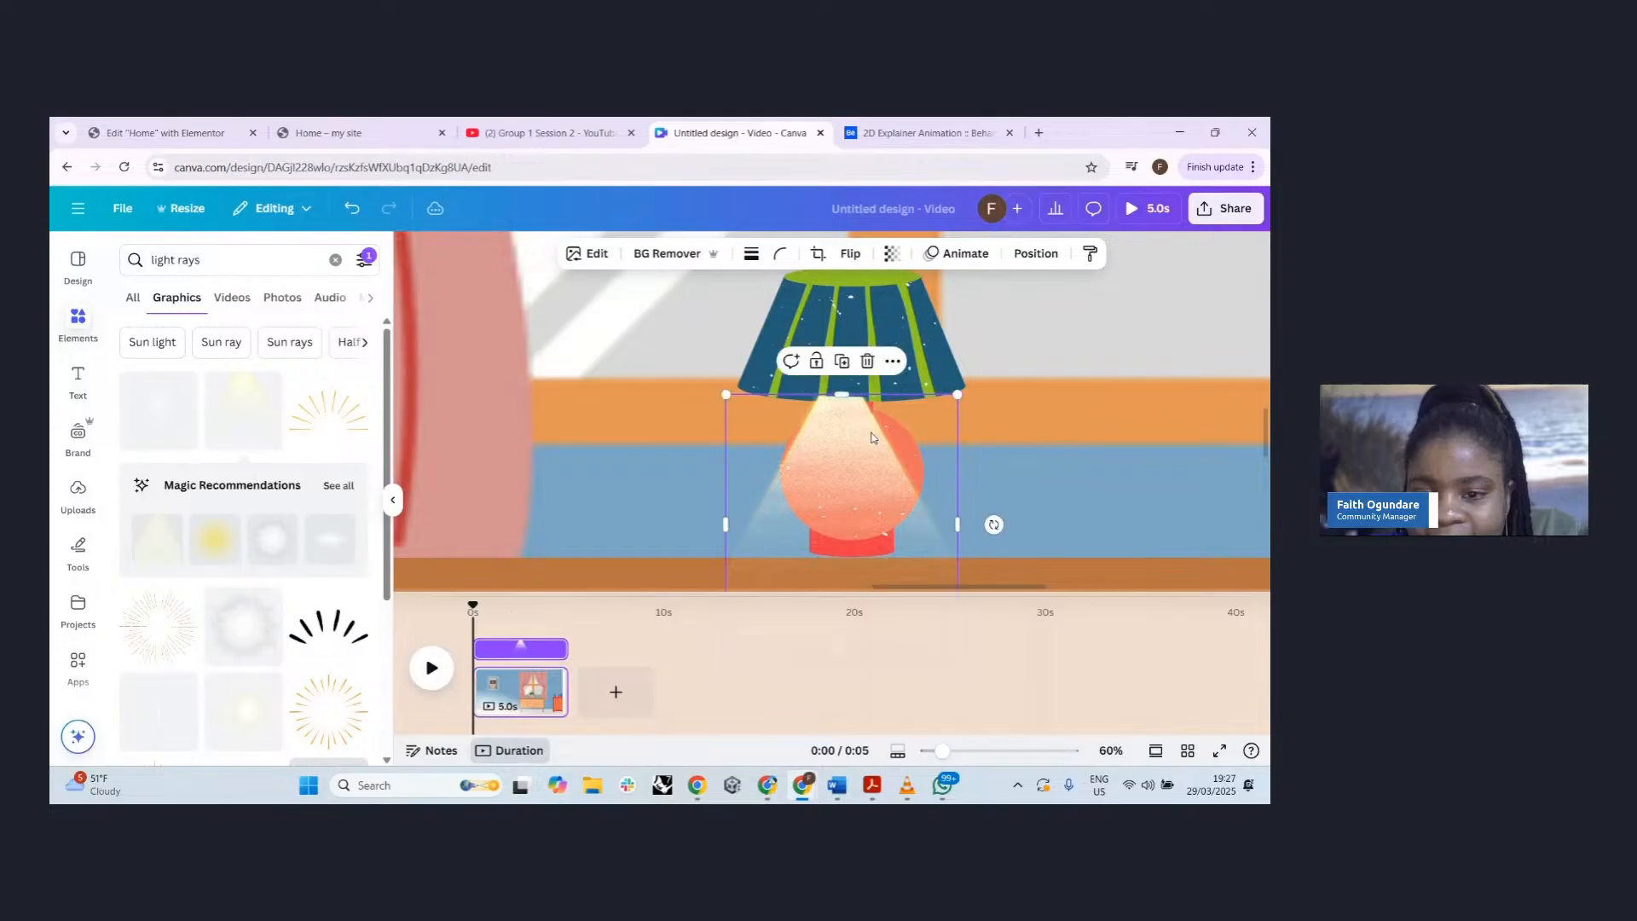
drag(871, 437, 882, 434)
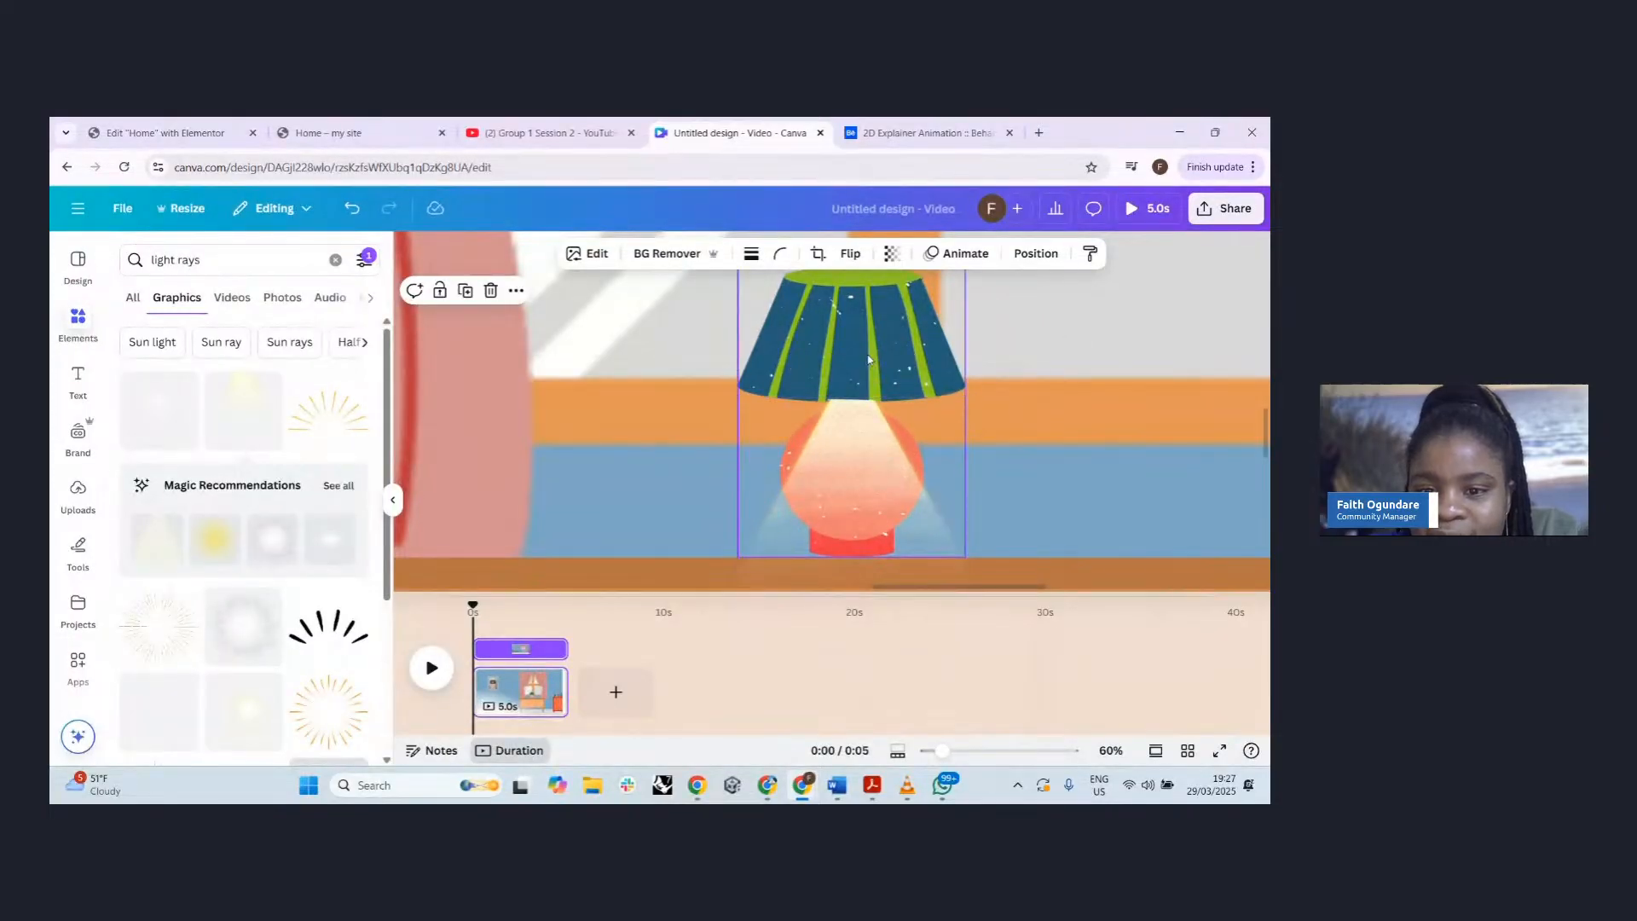
- Try bringing the table lamp's layer in front of the light beam, and return it behind the beam
click(879, 357)
drag(879, 356, 887, 373)
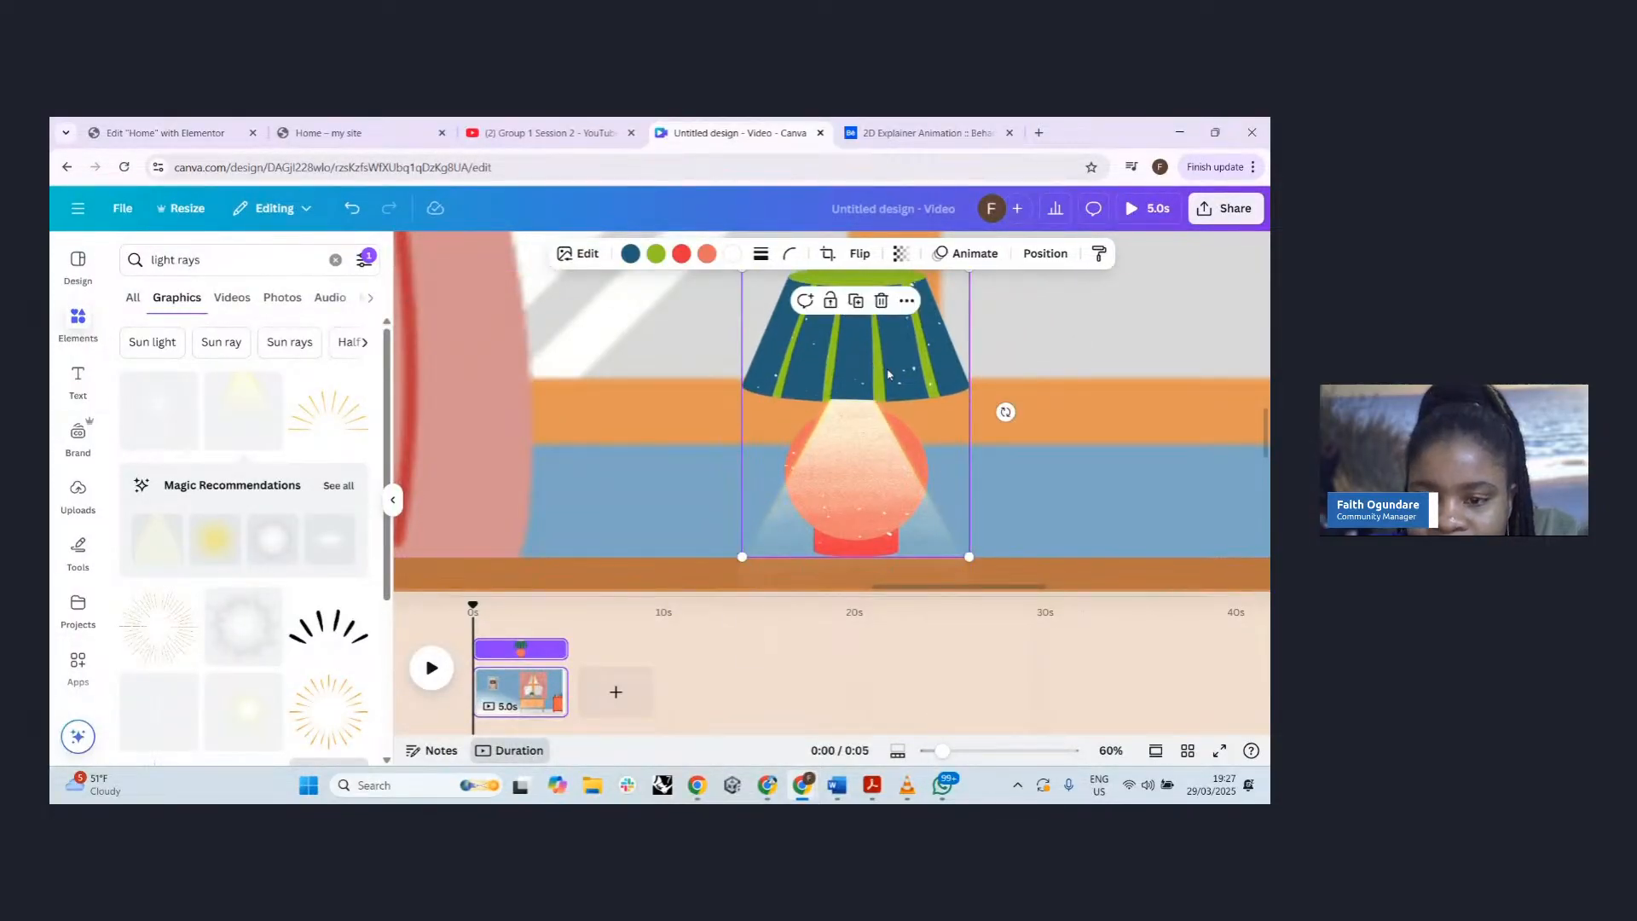
click(1040, 256)
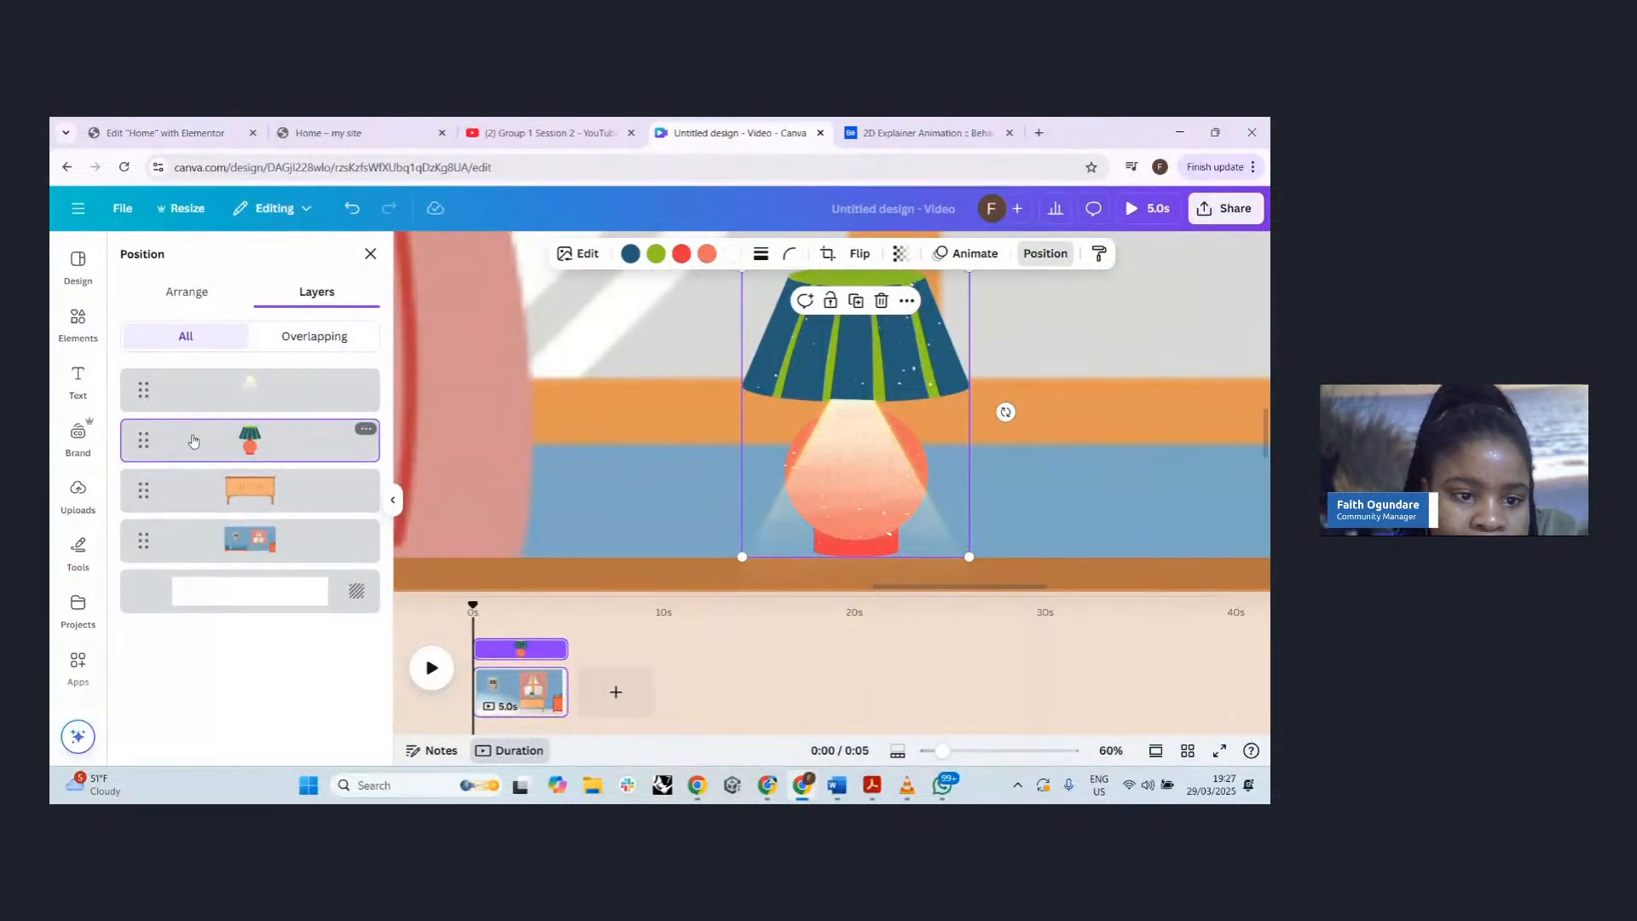
drag(194, 439, 205, 386)
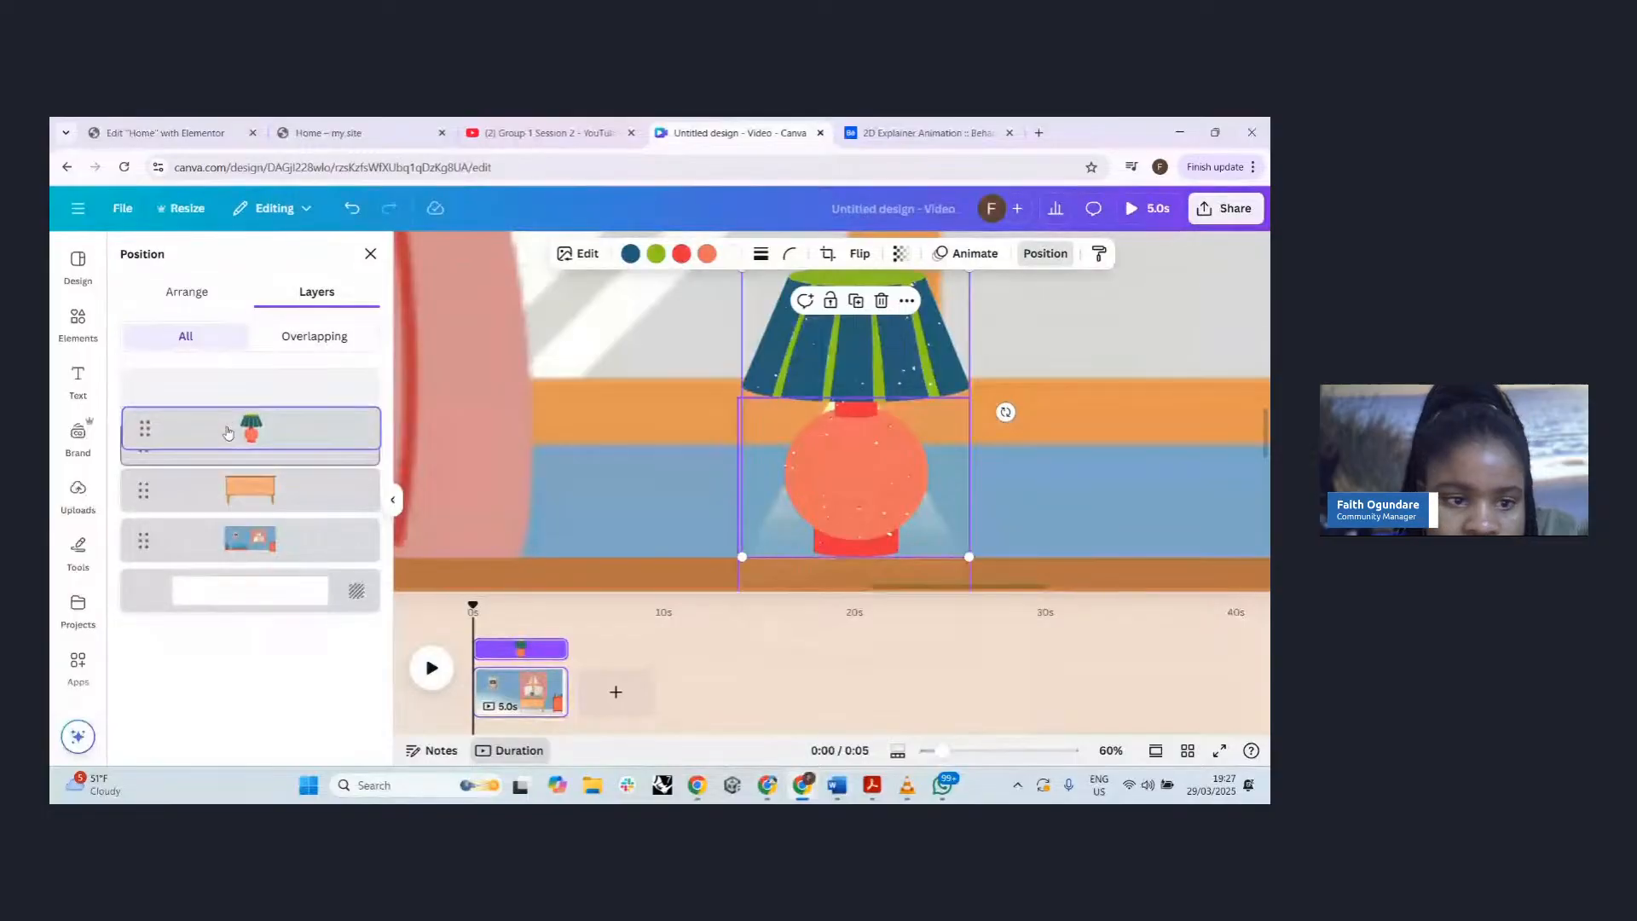
drag(237, 408, 239, 444)
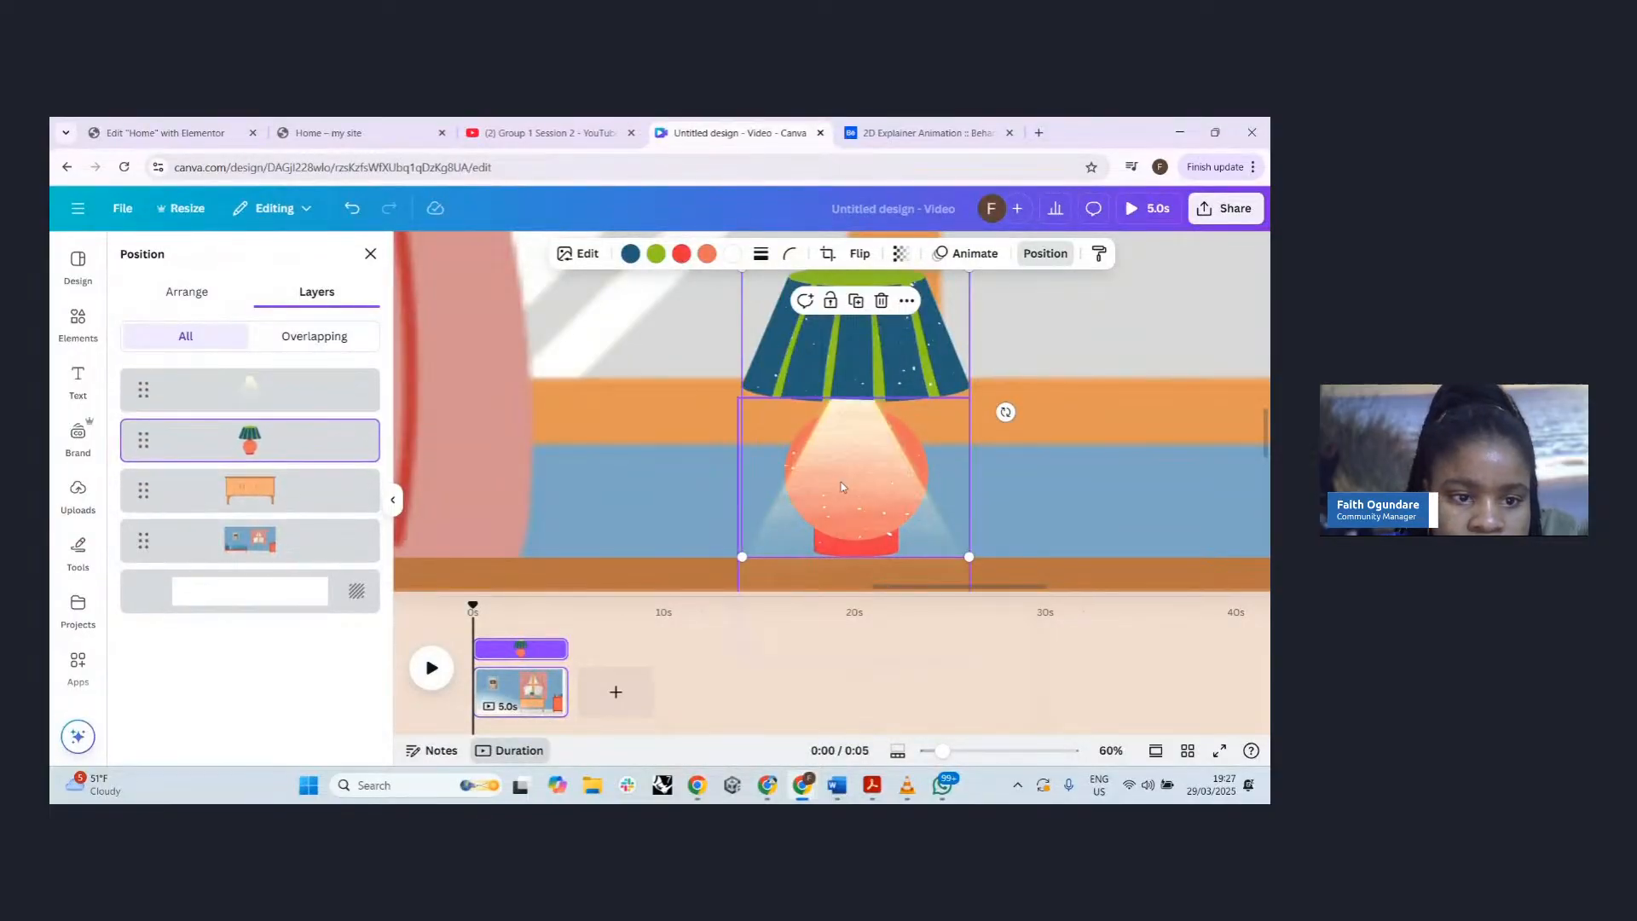
- Shift the table lamp slightly left and shrink the light beam to fit just under the lampshade
drag(874, 489, 857, 490)
click(948, 399)
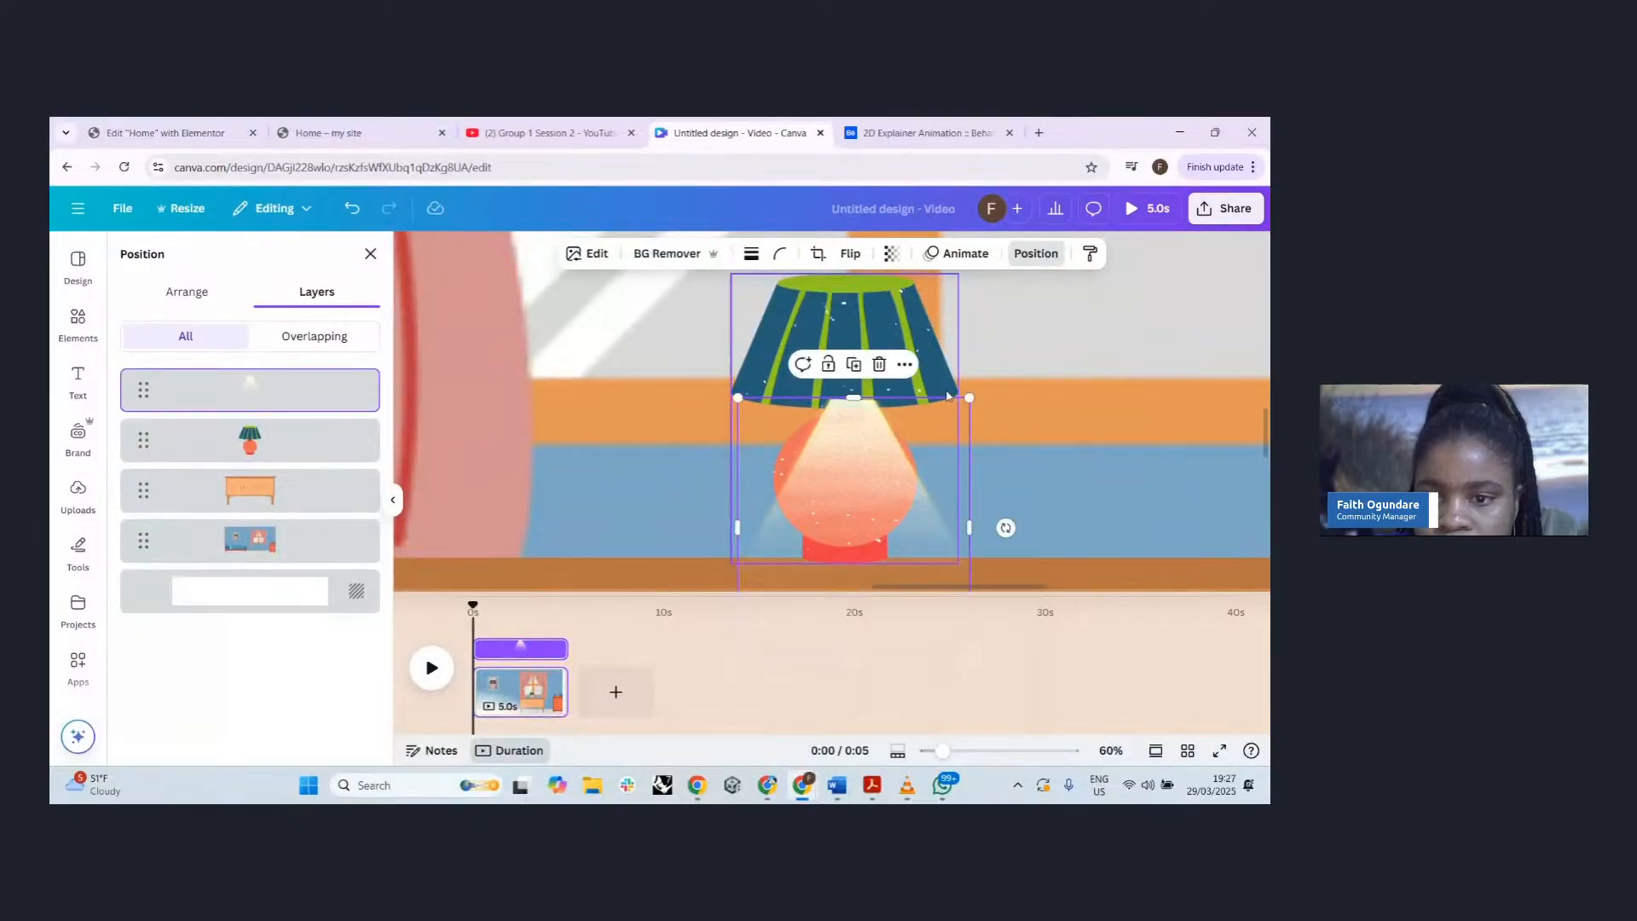
mouse_move(968, 397)
mouse_down()
mouse_move(944, 422)
mouse_move(951, 402)
mouse_up()
- Set the light beam's transparency to 63 and nudge it into line with the lampshade
click(891, 255)
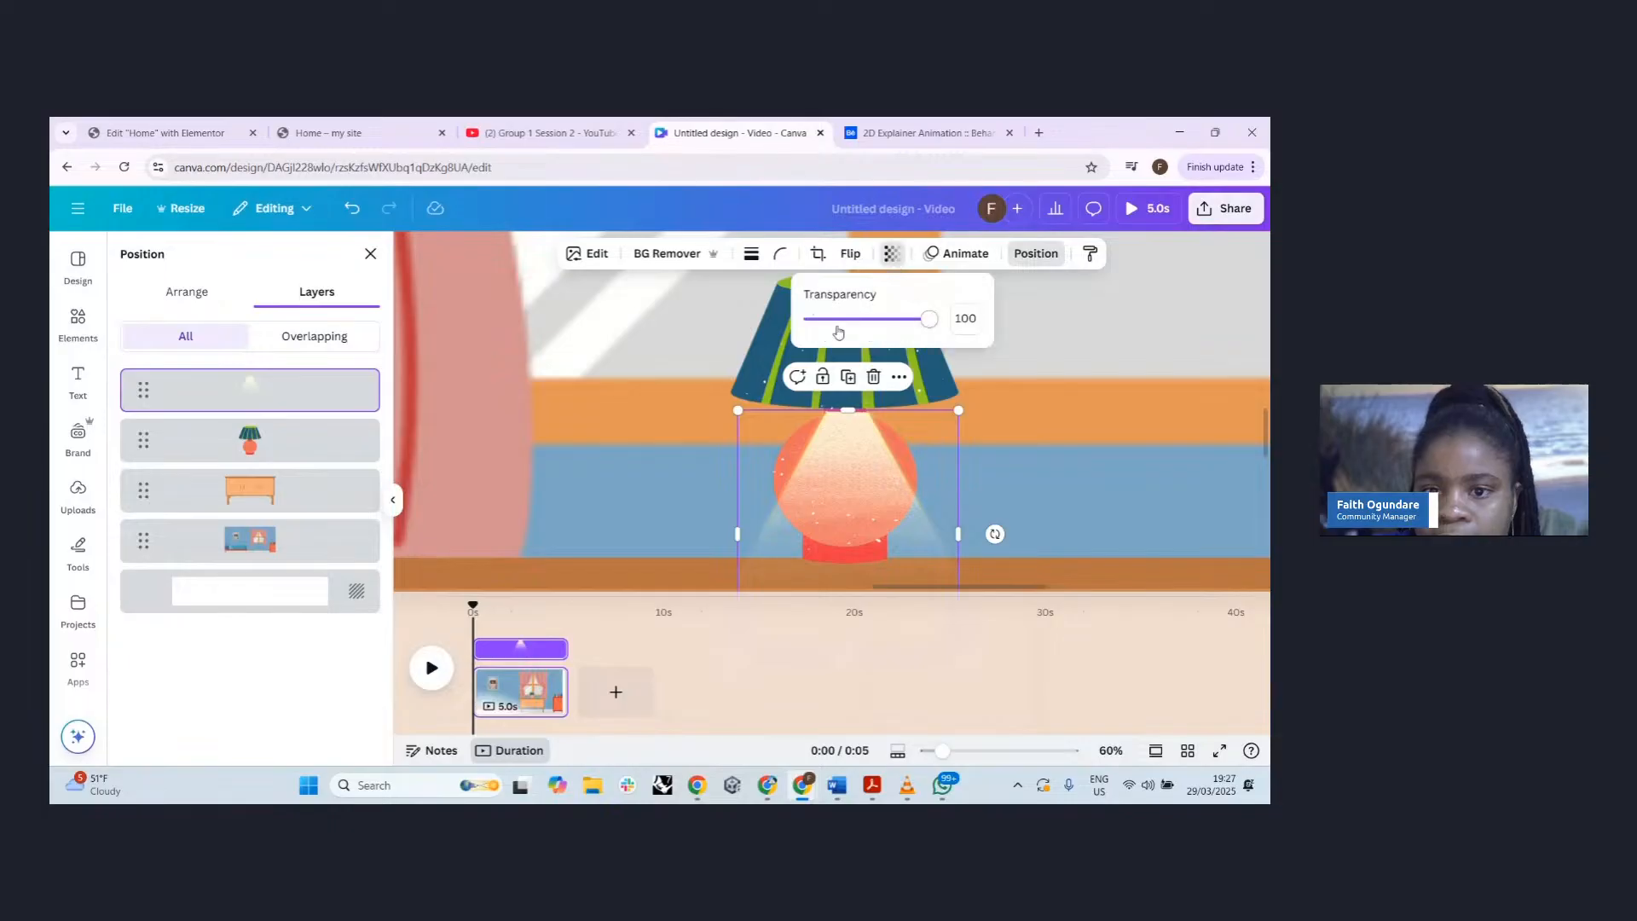
mouse_move(925, 326)
mouse_down()
mouse_move(879, 327)
mouse_move(896, 329)
mouse_up()
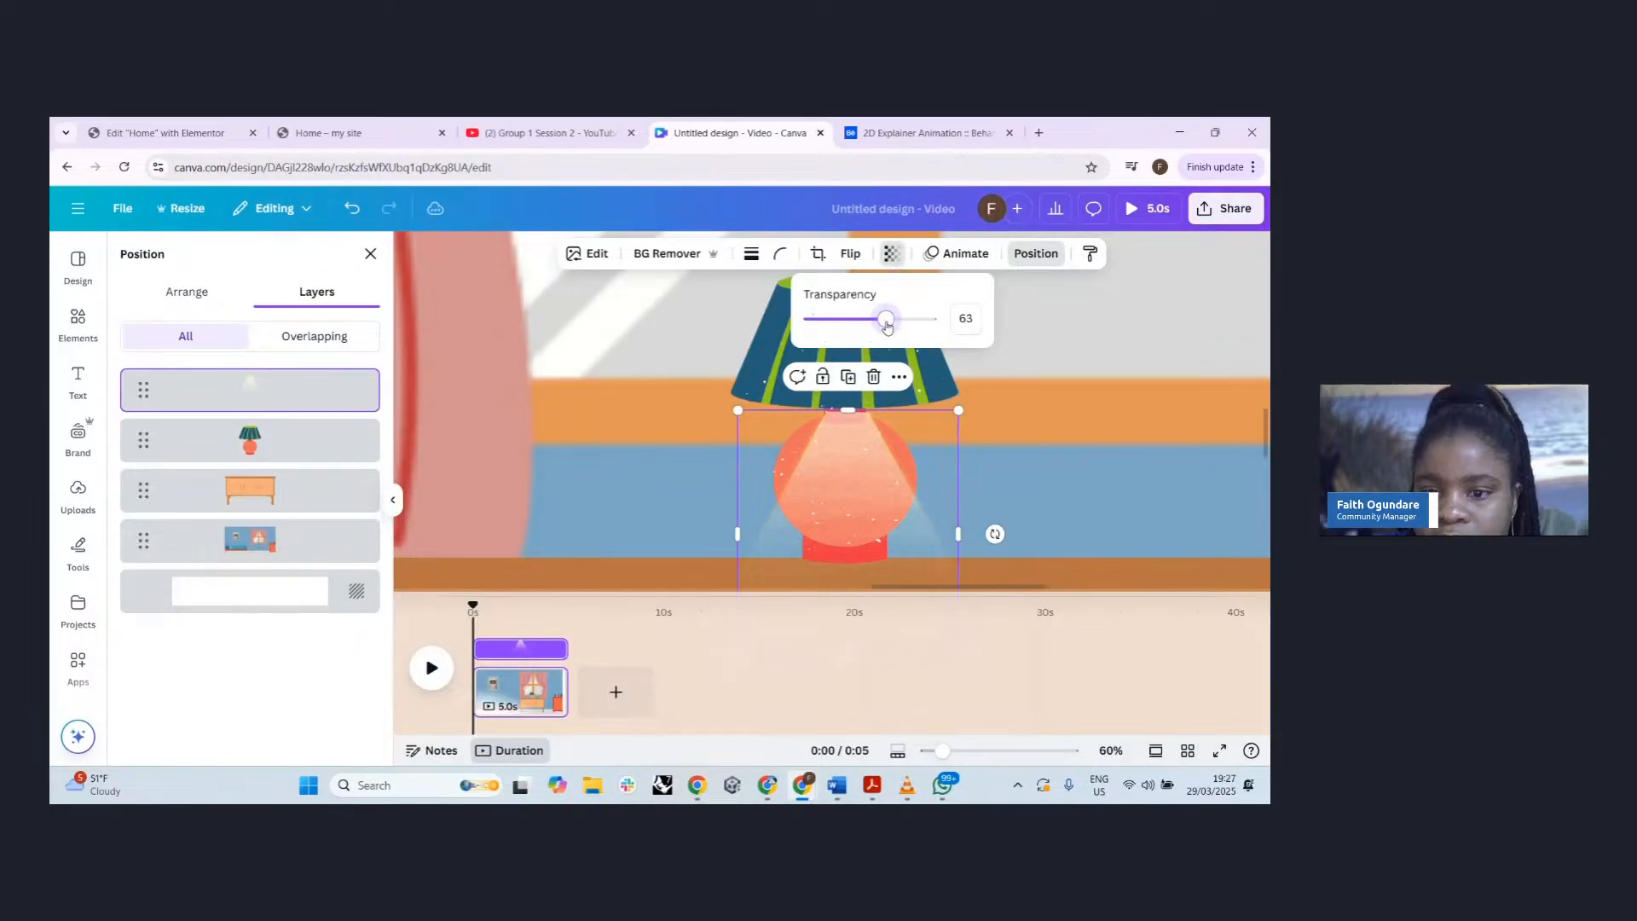
drag(870, 499, 866, 498)
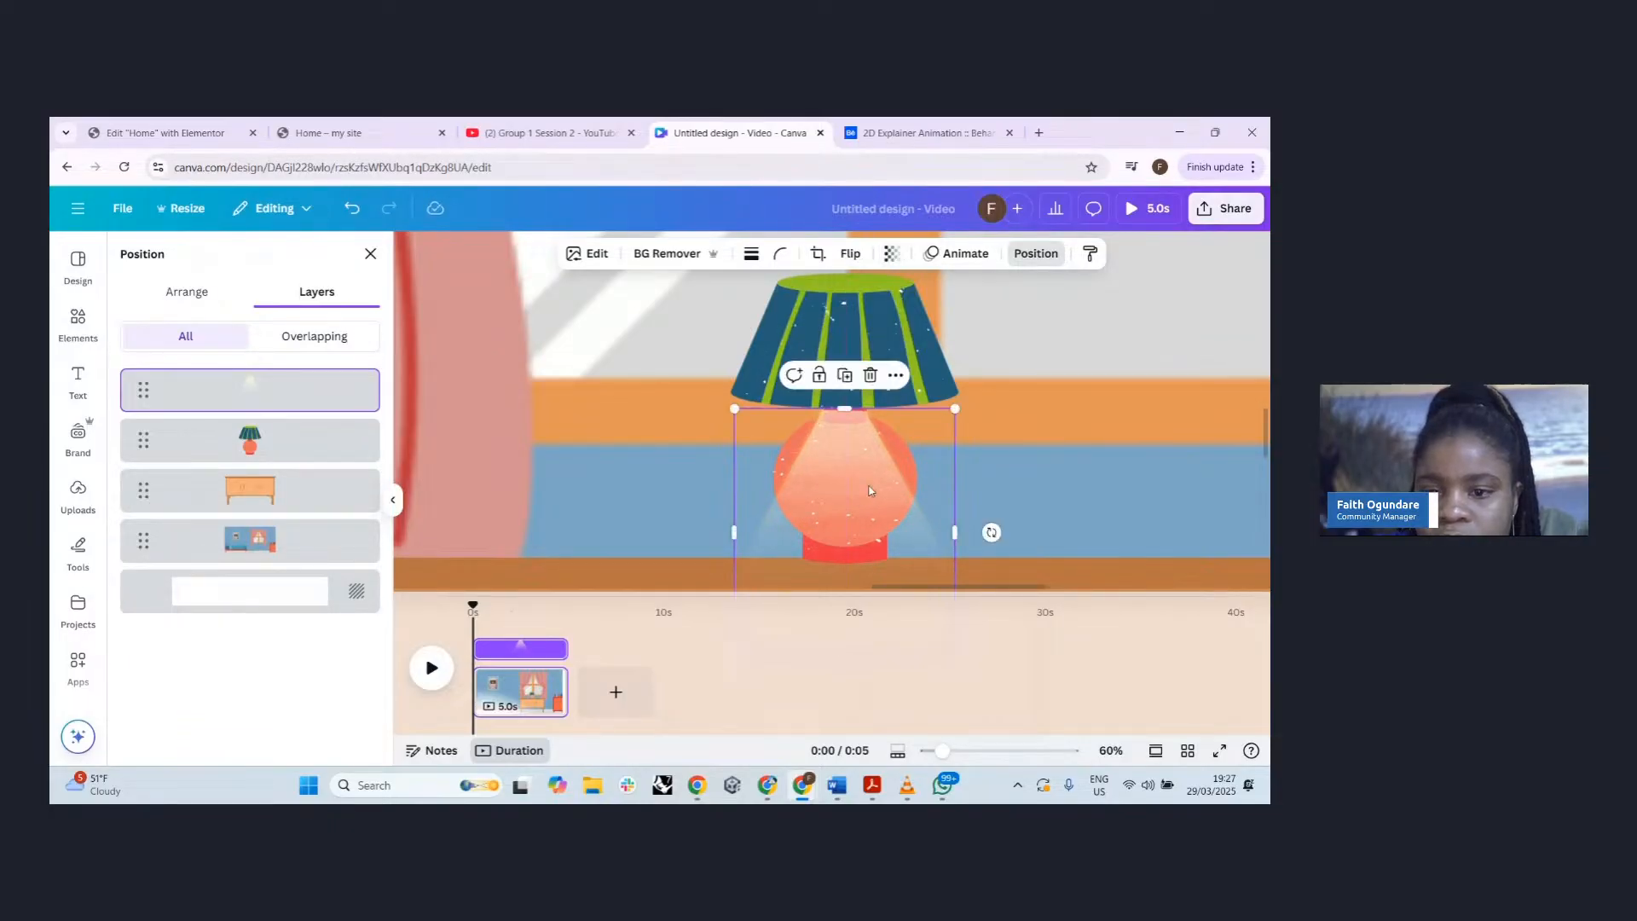
scroll(781, 460, down, 3)
scroll(782, 460, down, 5)
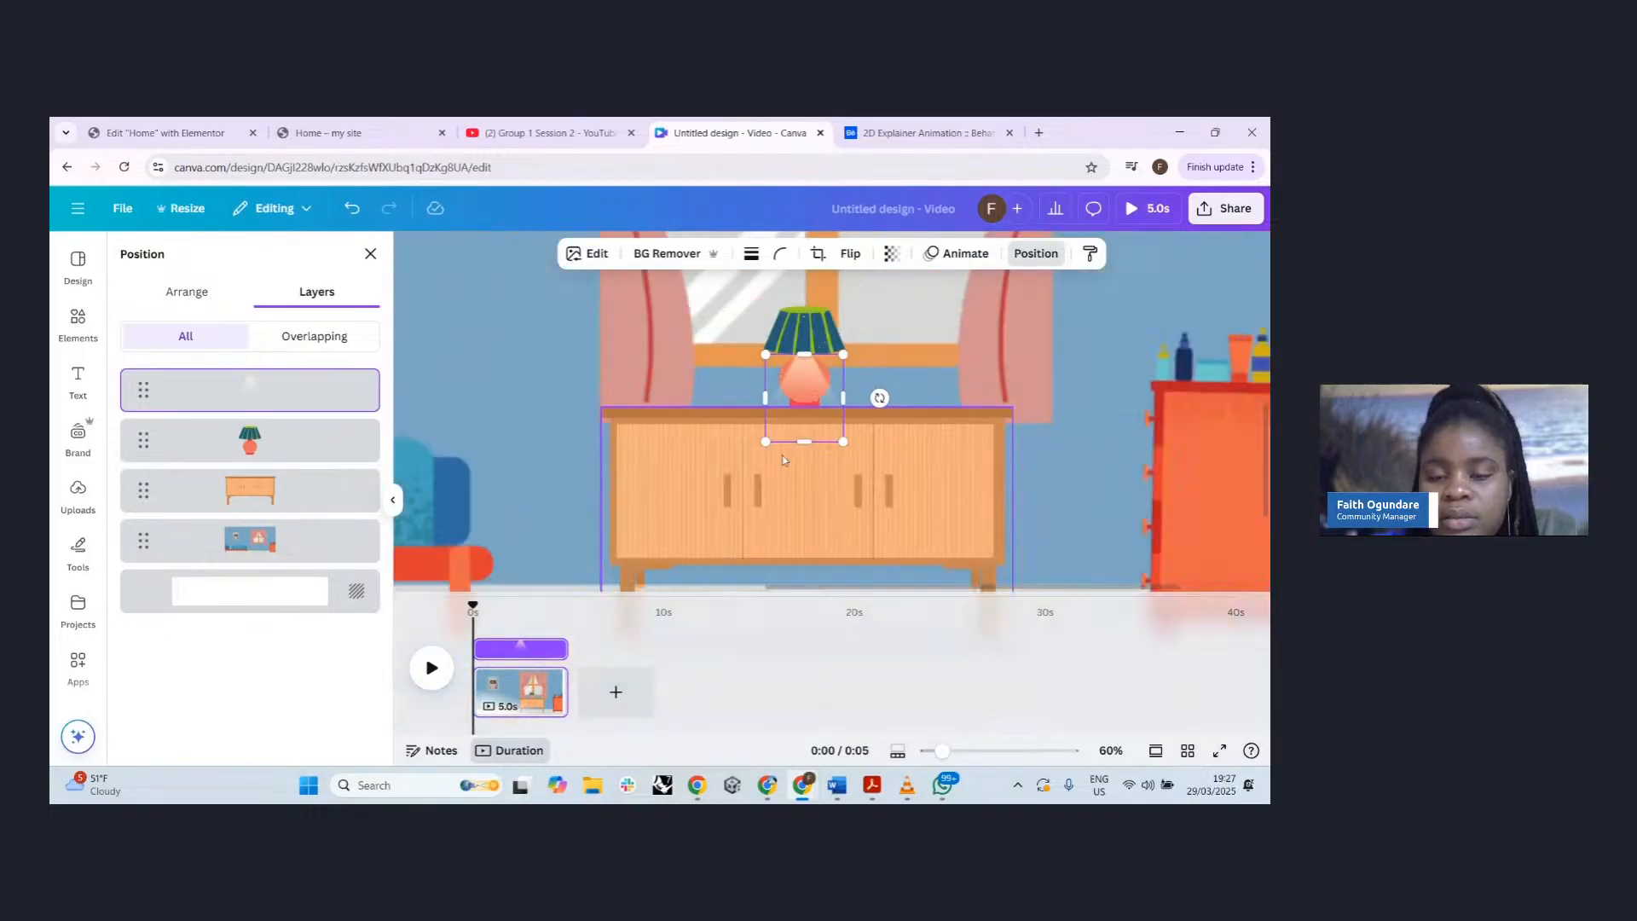
scroll(1002, 450, down, 3)
key(Escape)
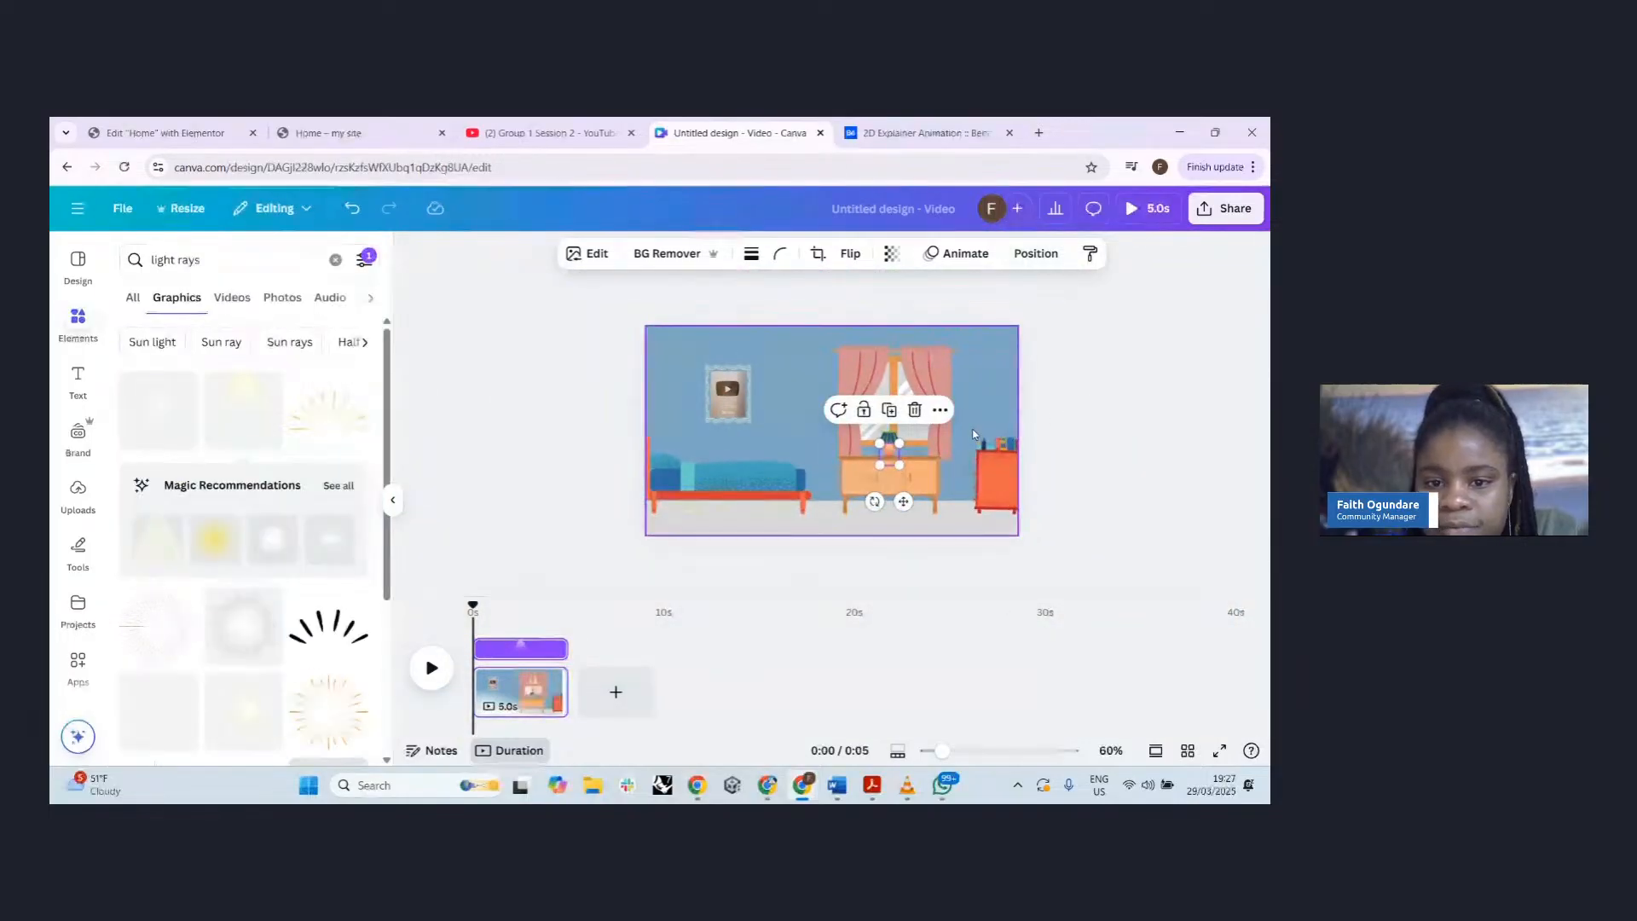
- Search the free graphics for "picture frame" and look through the frames for a wall decoration
scroll(907, 419, up, 3)
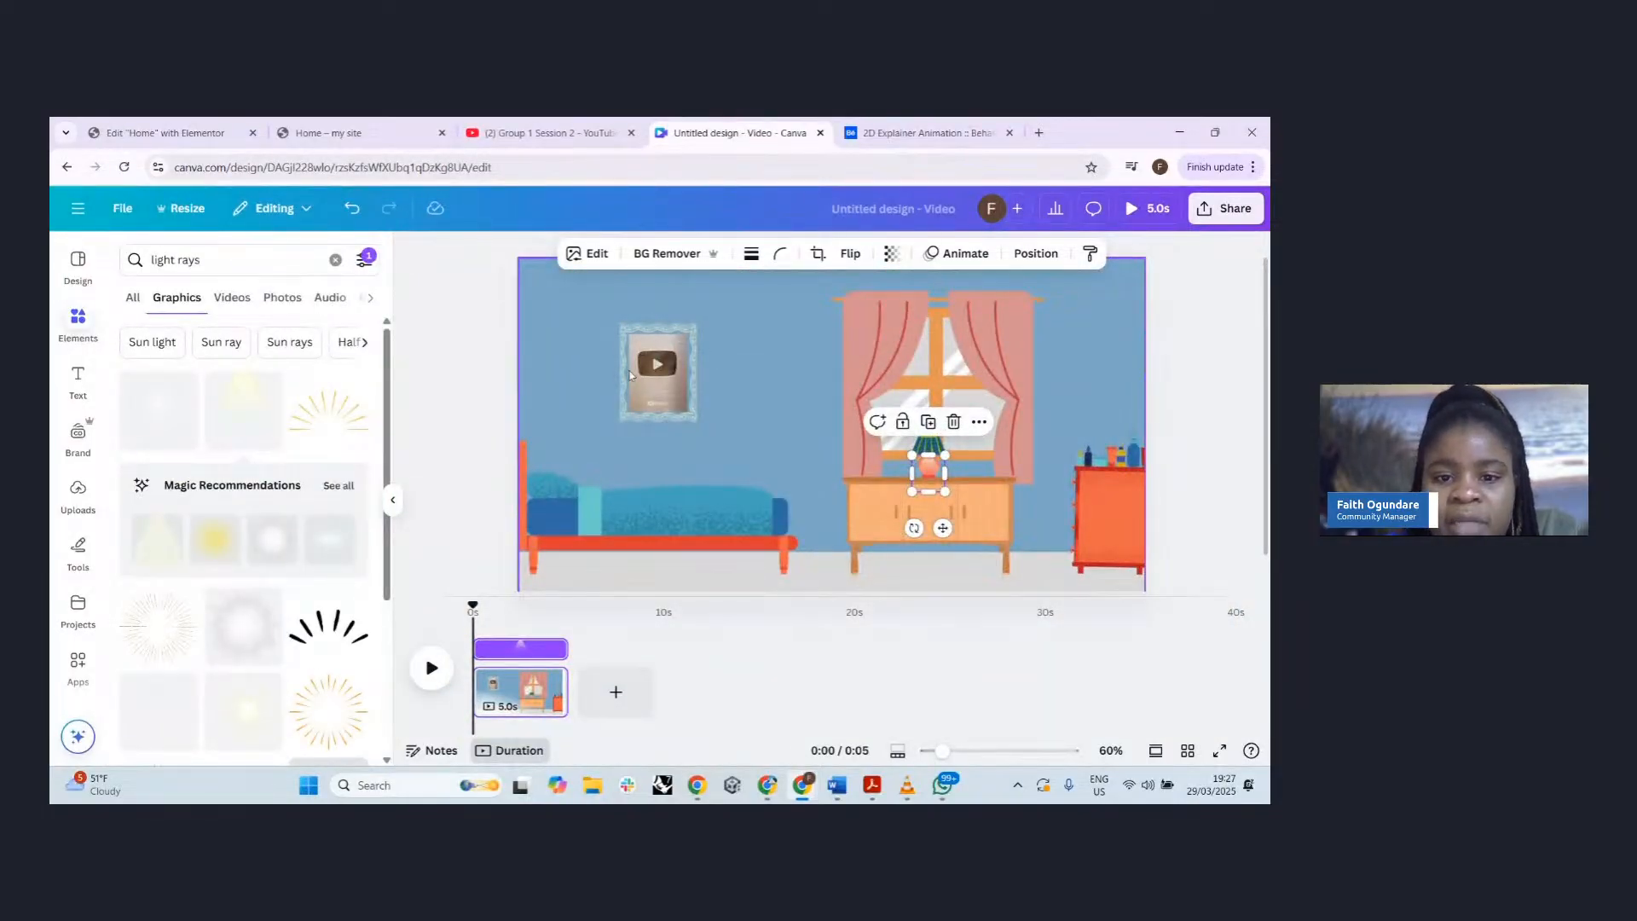
triple_click(199, 259)
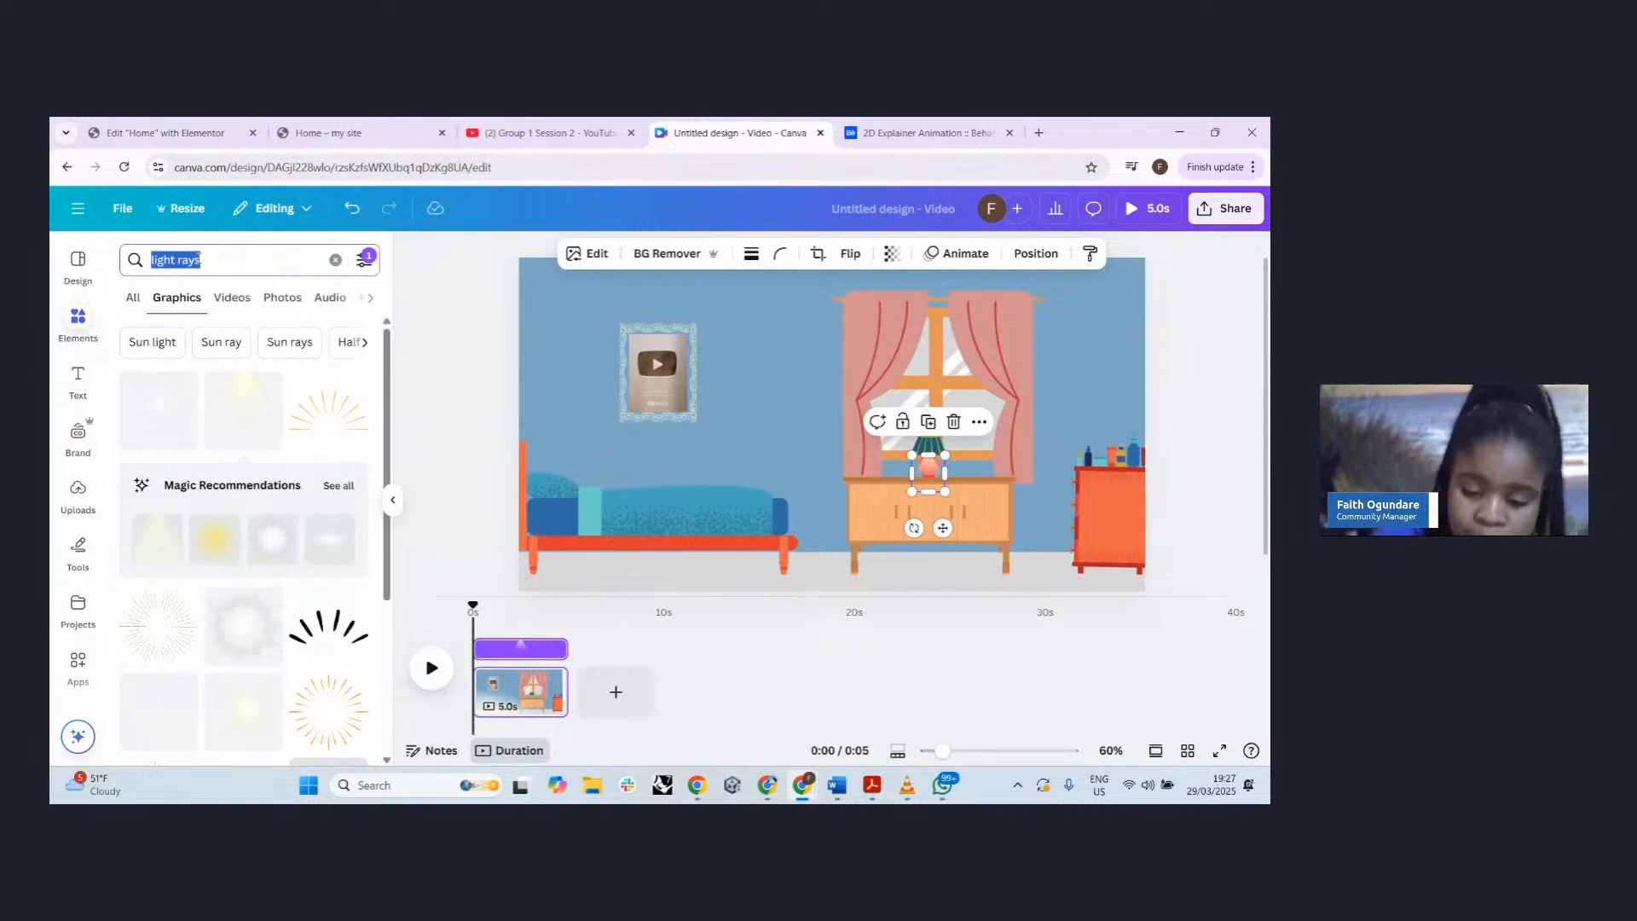
text(picture)
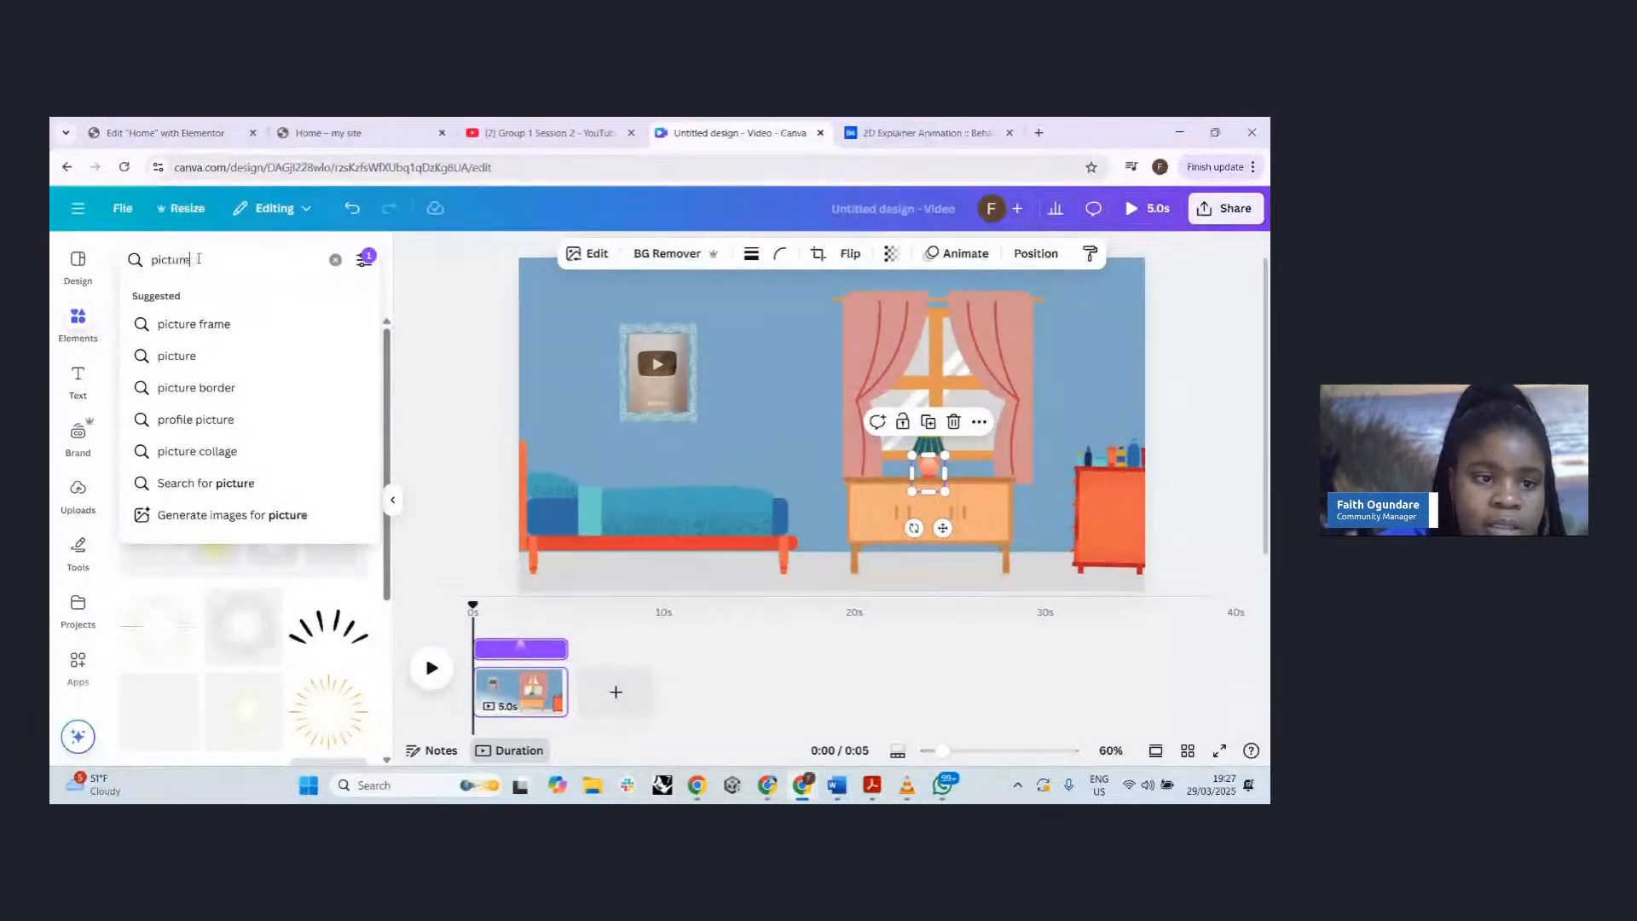
click(228, 325)
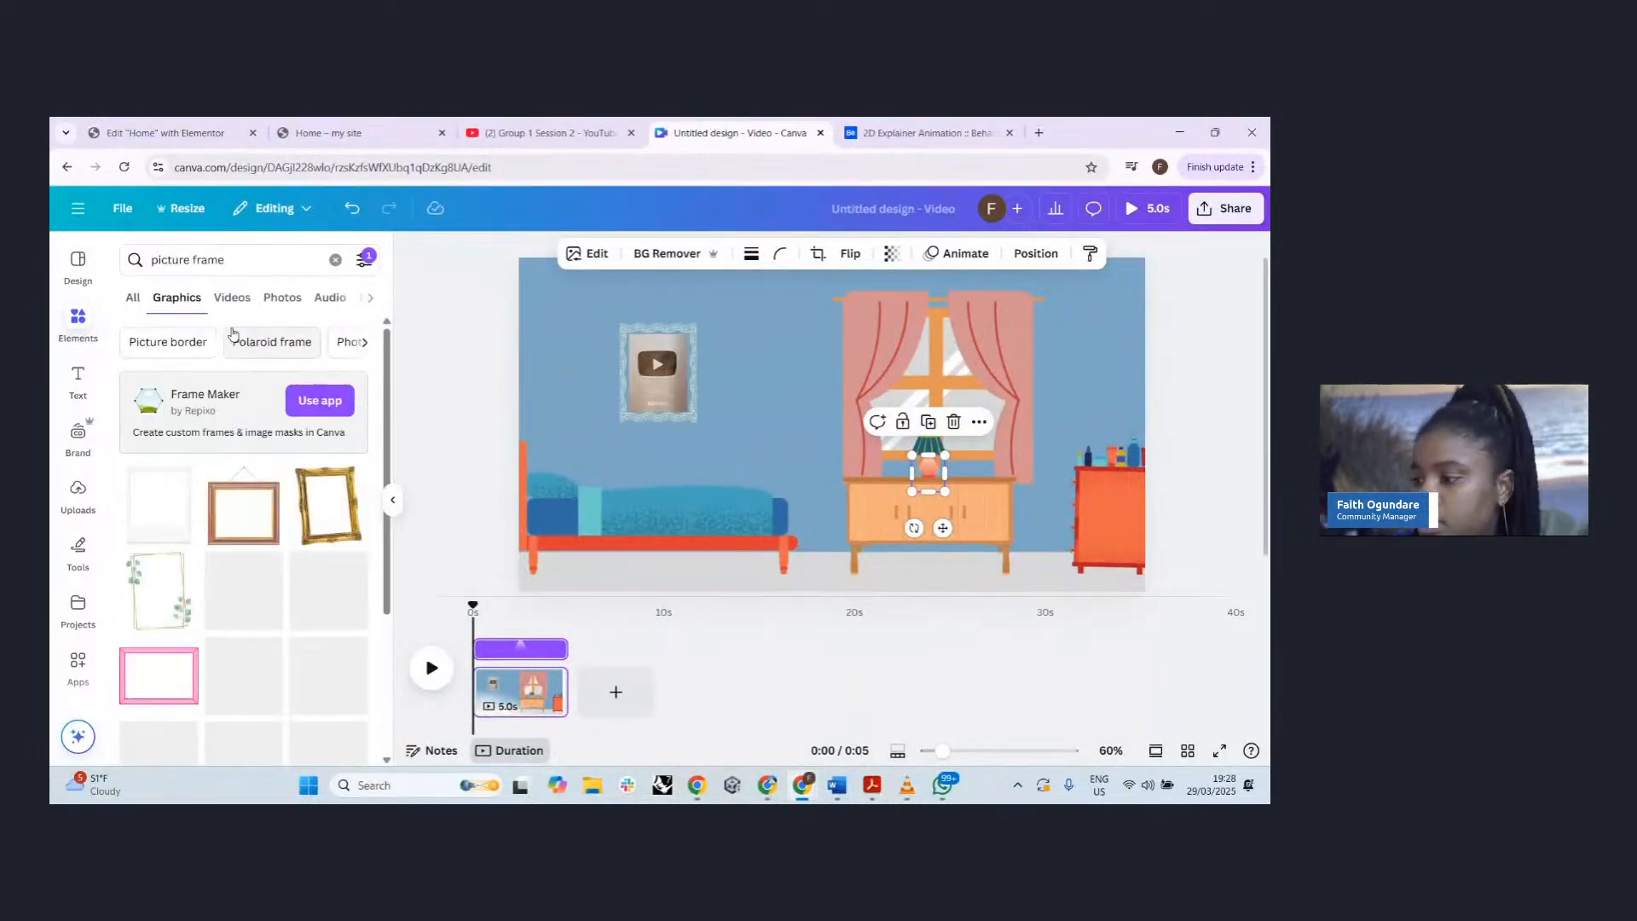
scroll(288, 546, down, 8)
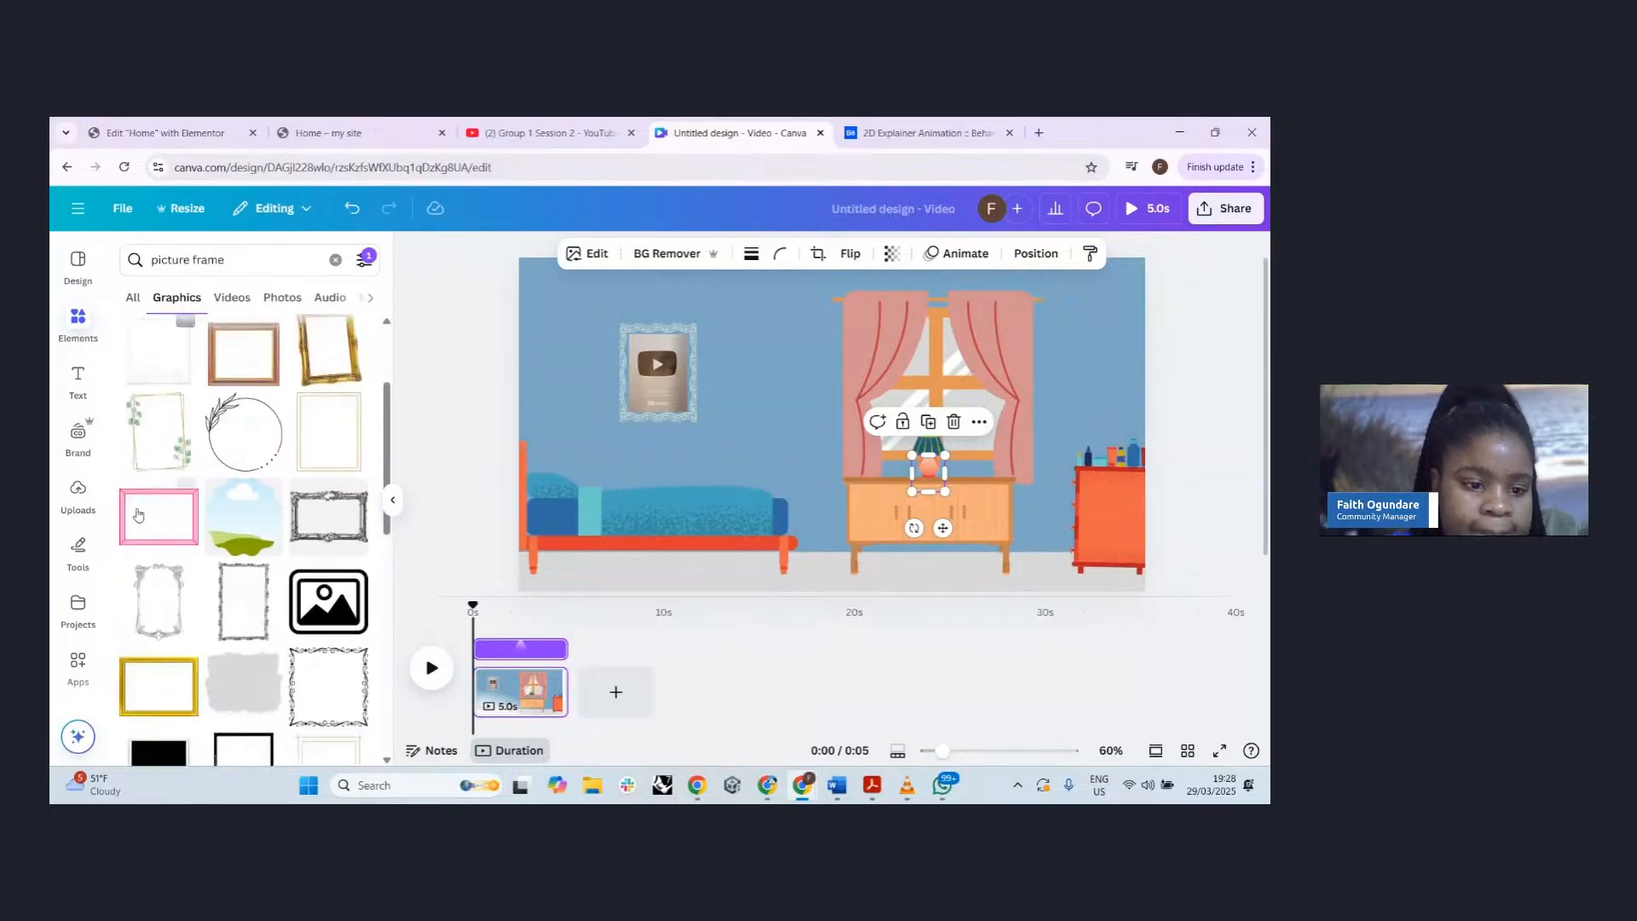
scroll(288, 546, down, 3)
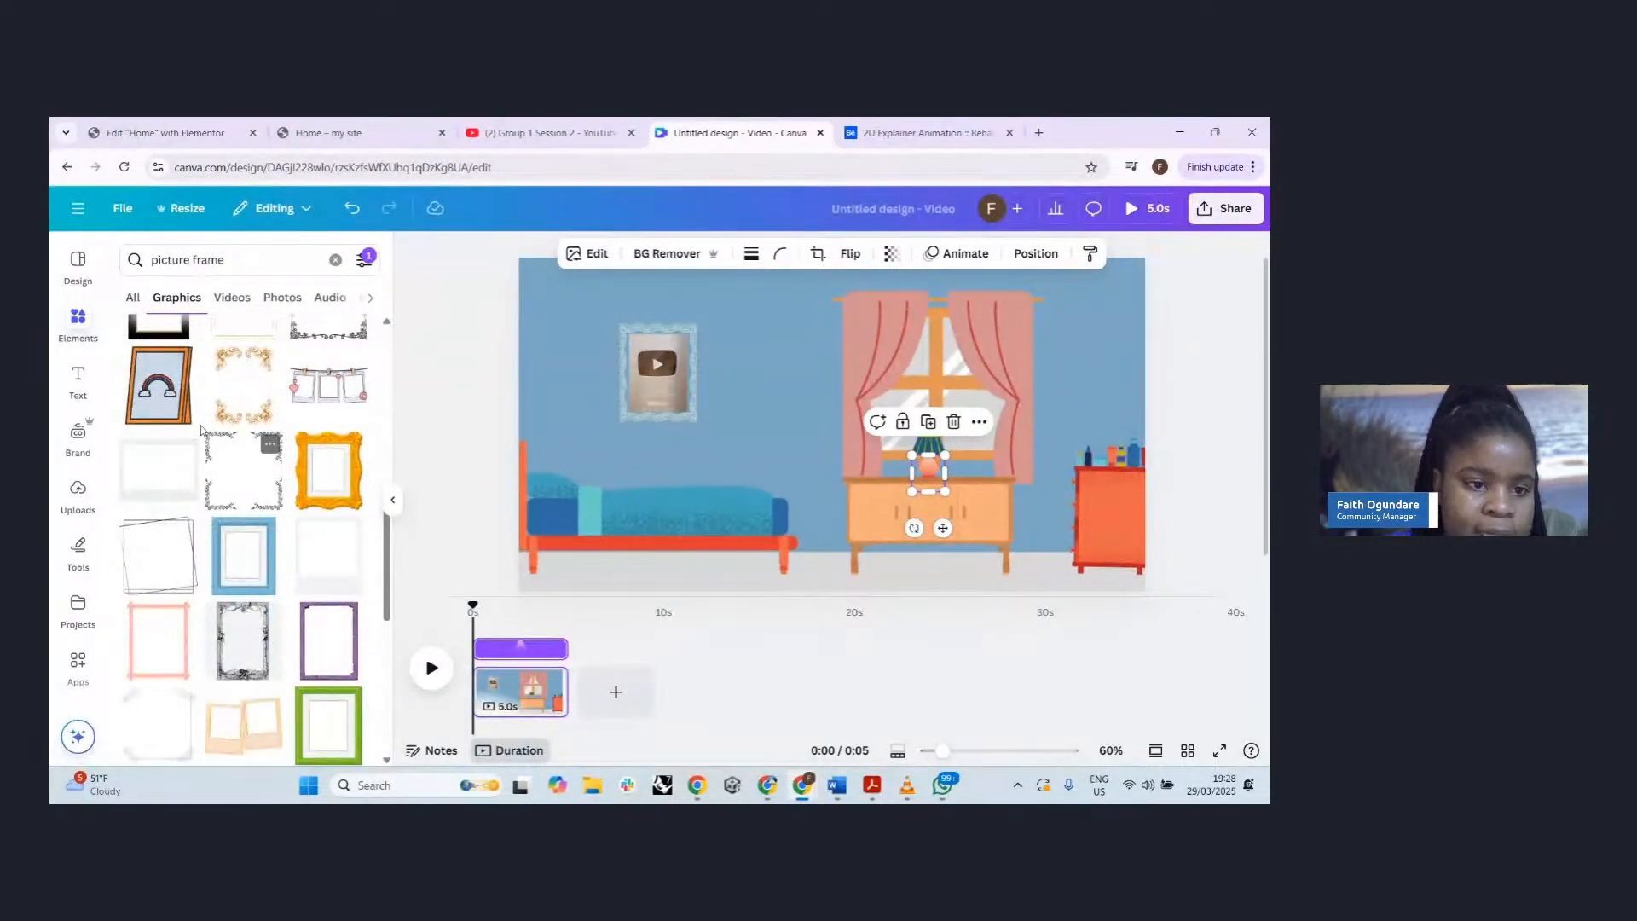
scroll(277, 495, down, 4)
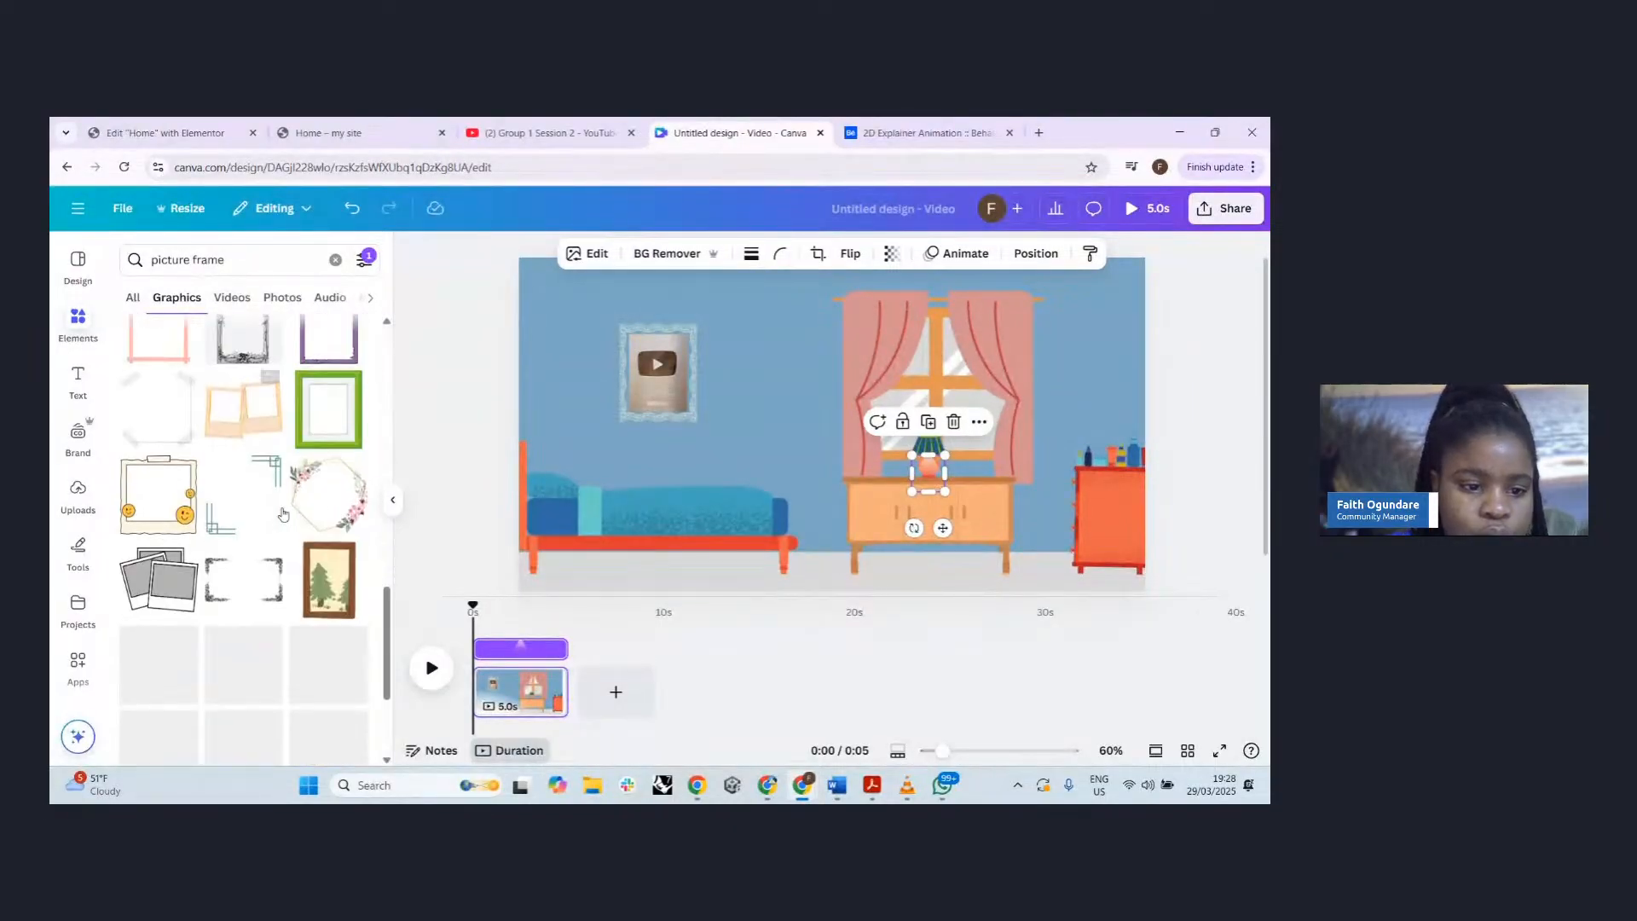
- Add the brown-framed pine tree picture and resize it to cover the existing frame on the wall above the bed
click(329, 577)
drag(809, 477, 688, 500)
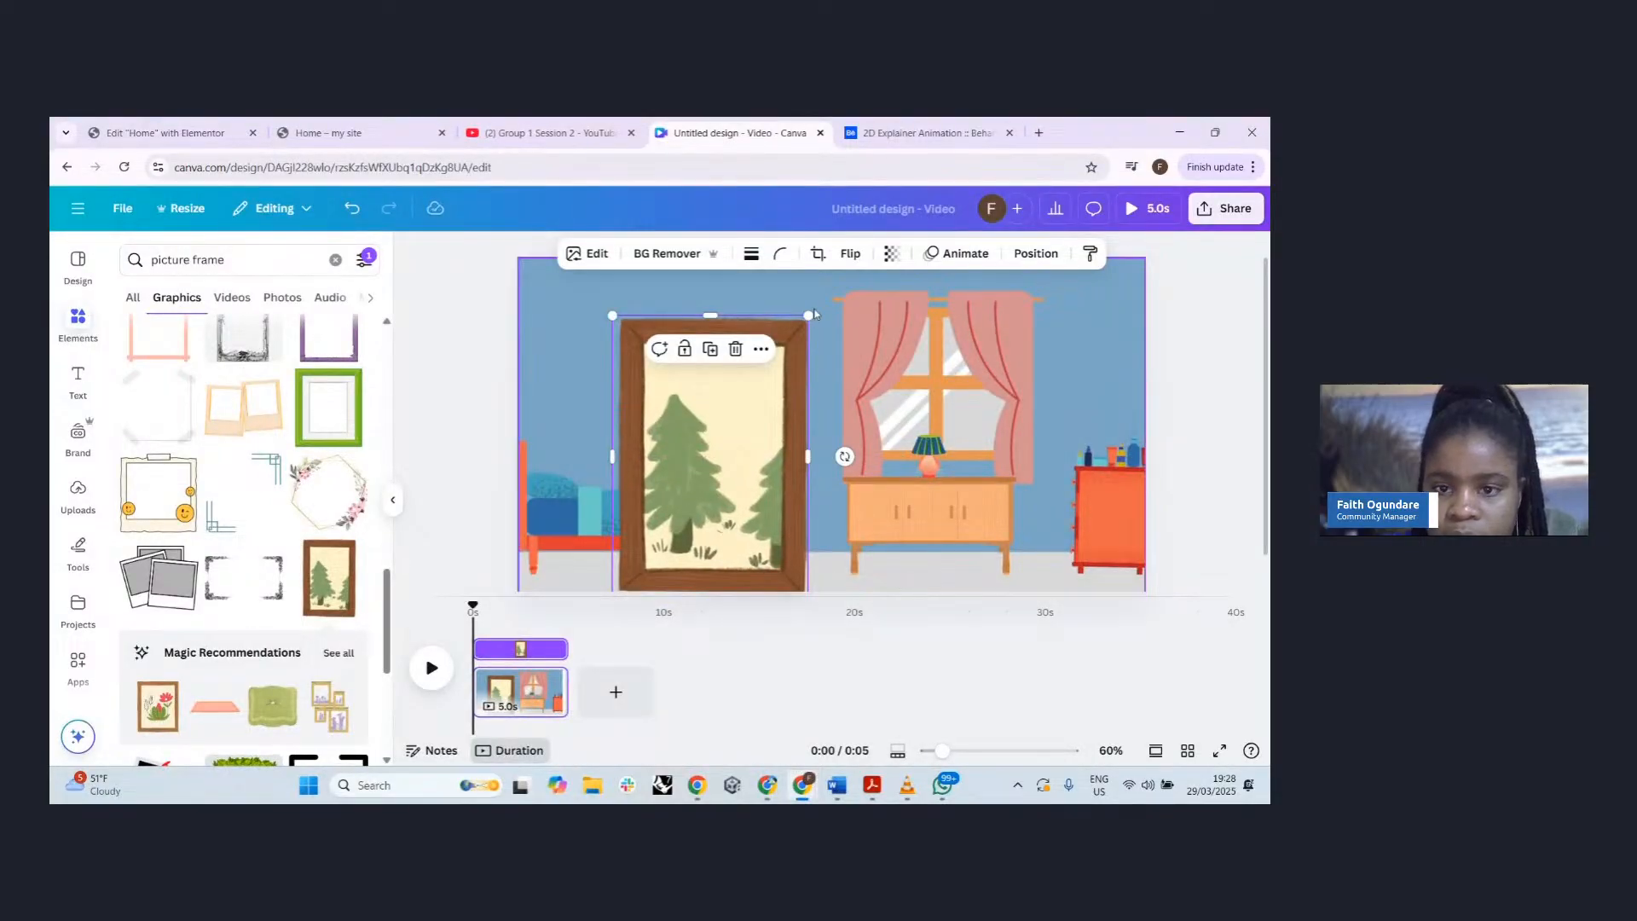
drag(808, 315, 653, 367)
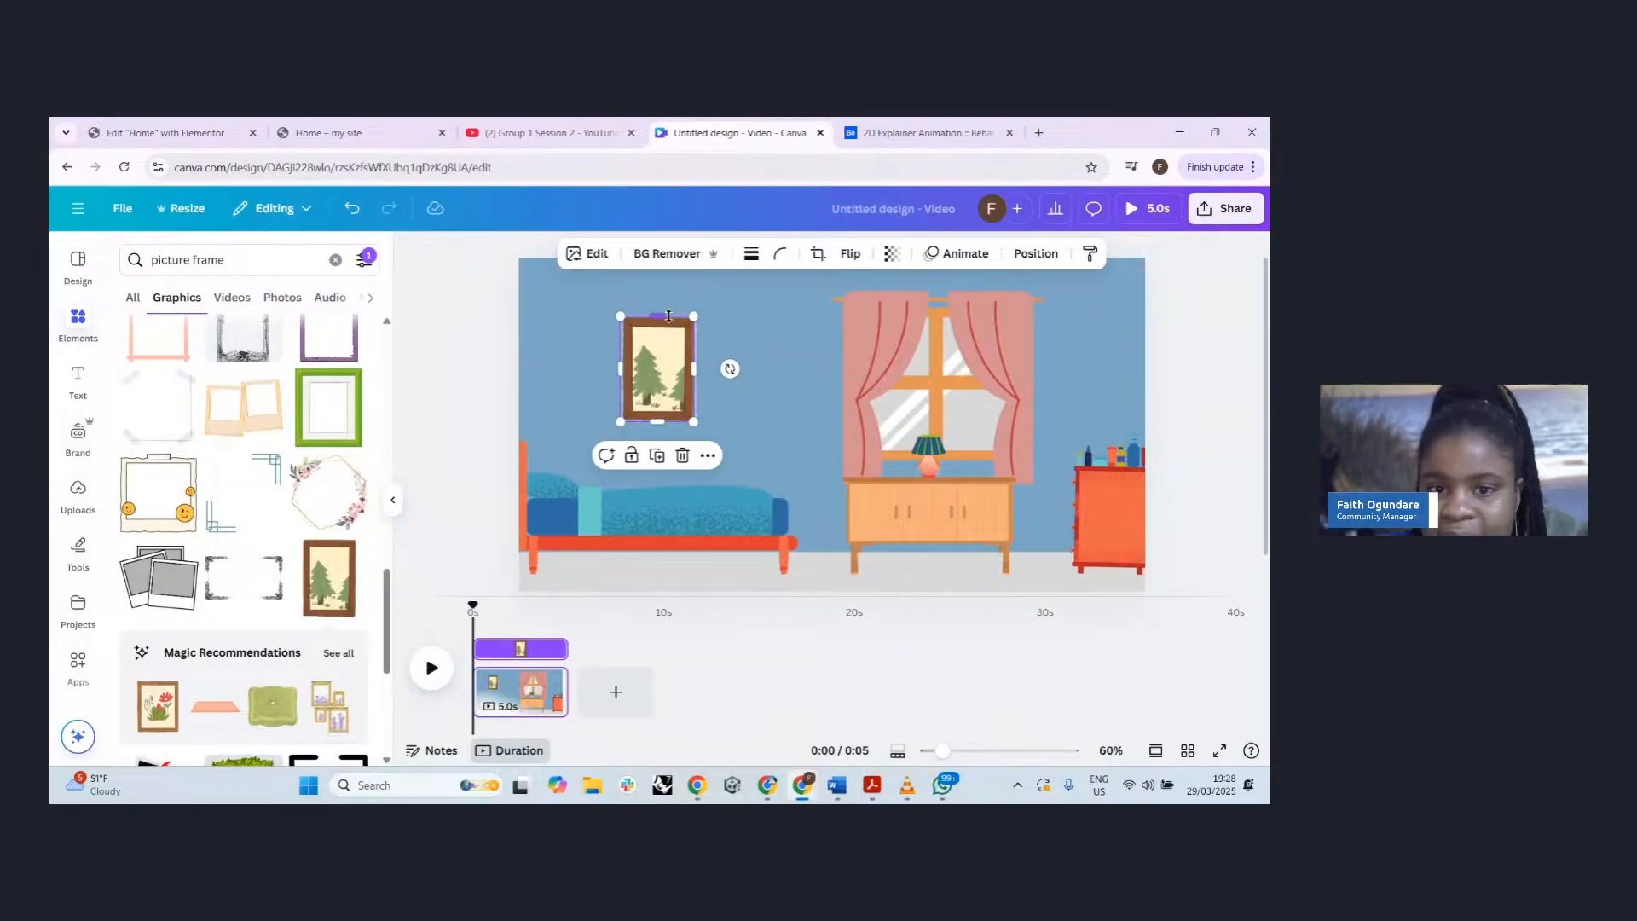
drag(694, 316, 699, 308)
drag(659, 372, 655, 376)
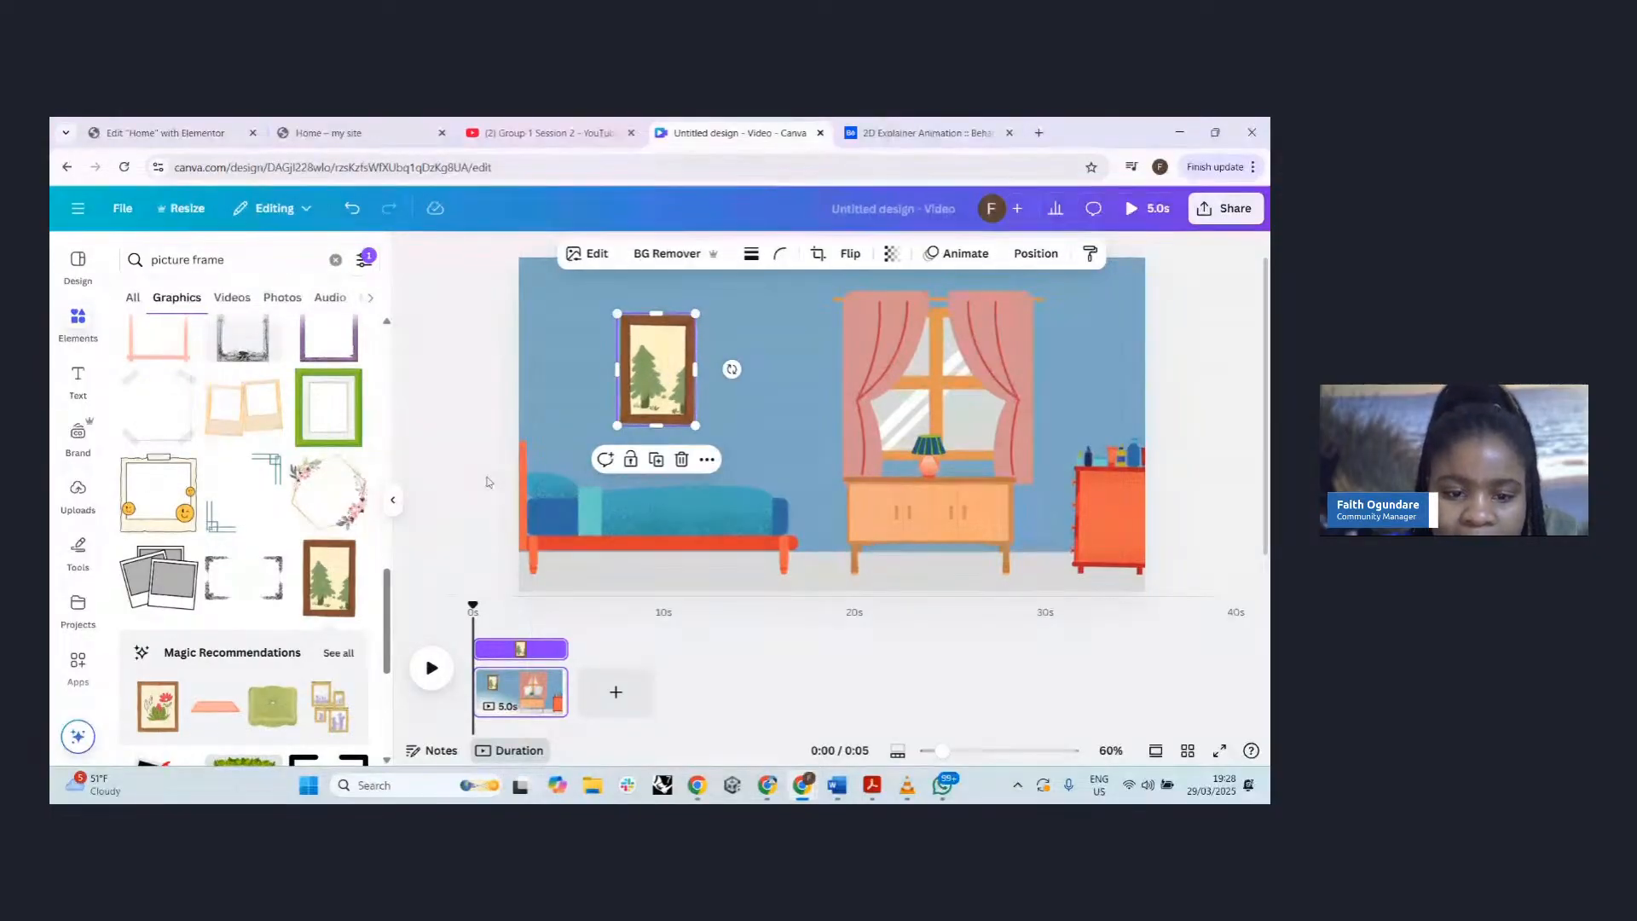
- Deselect the wall picture and search the graphics for "girl"
click(487, 481)
scroll(487, 504, down, 1)
scroll(747, 490, down, 3)
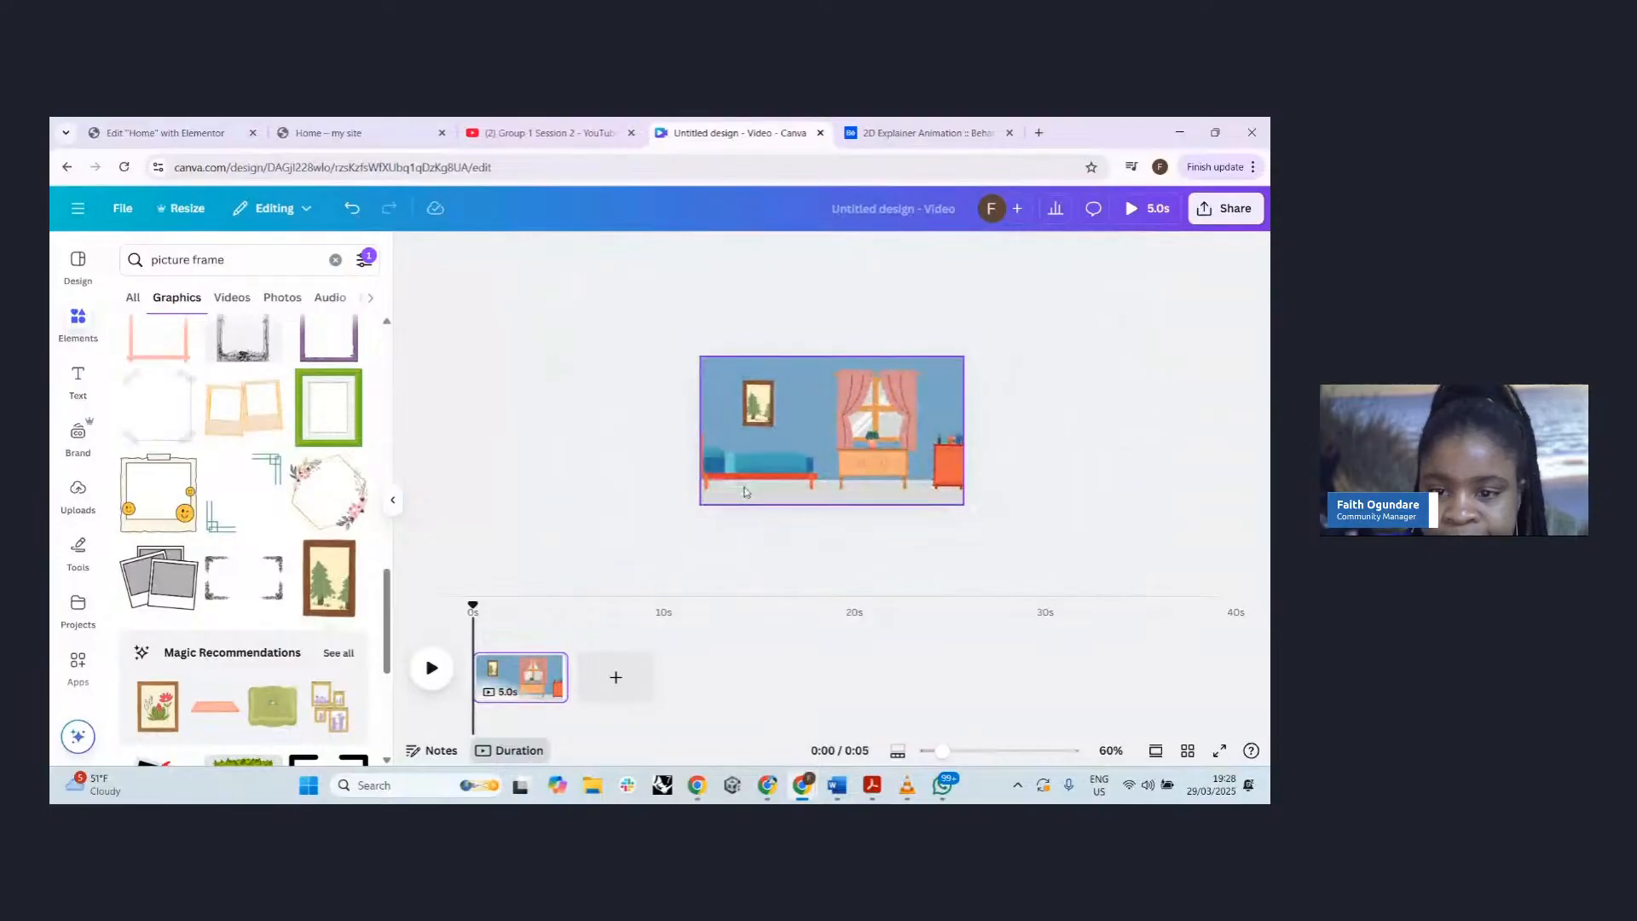
scroll(1035, 419, up, 1)
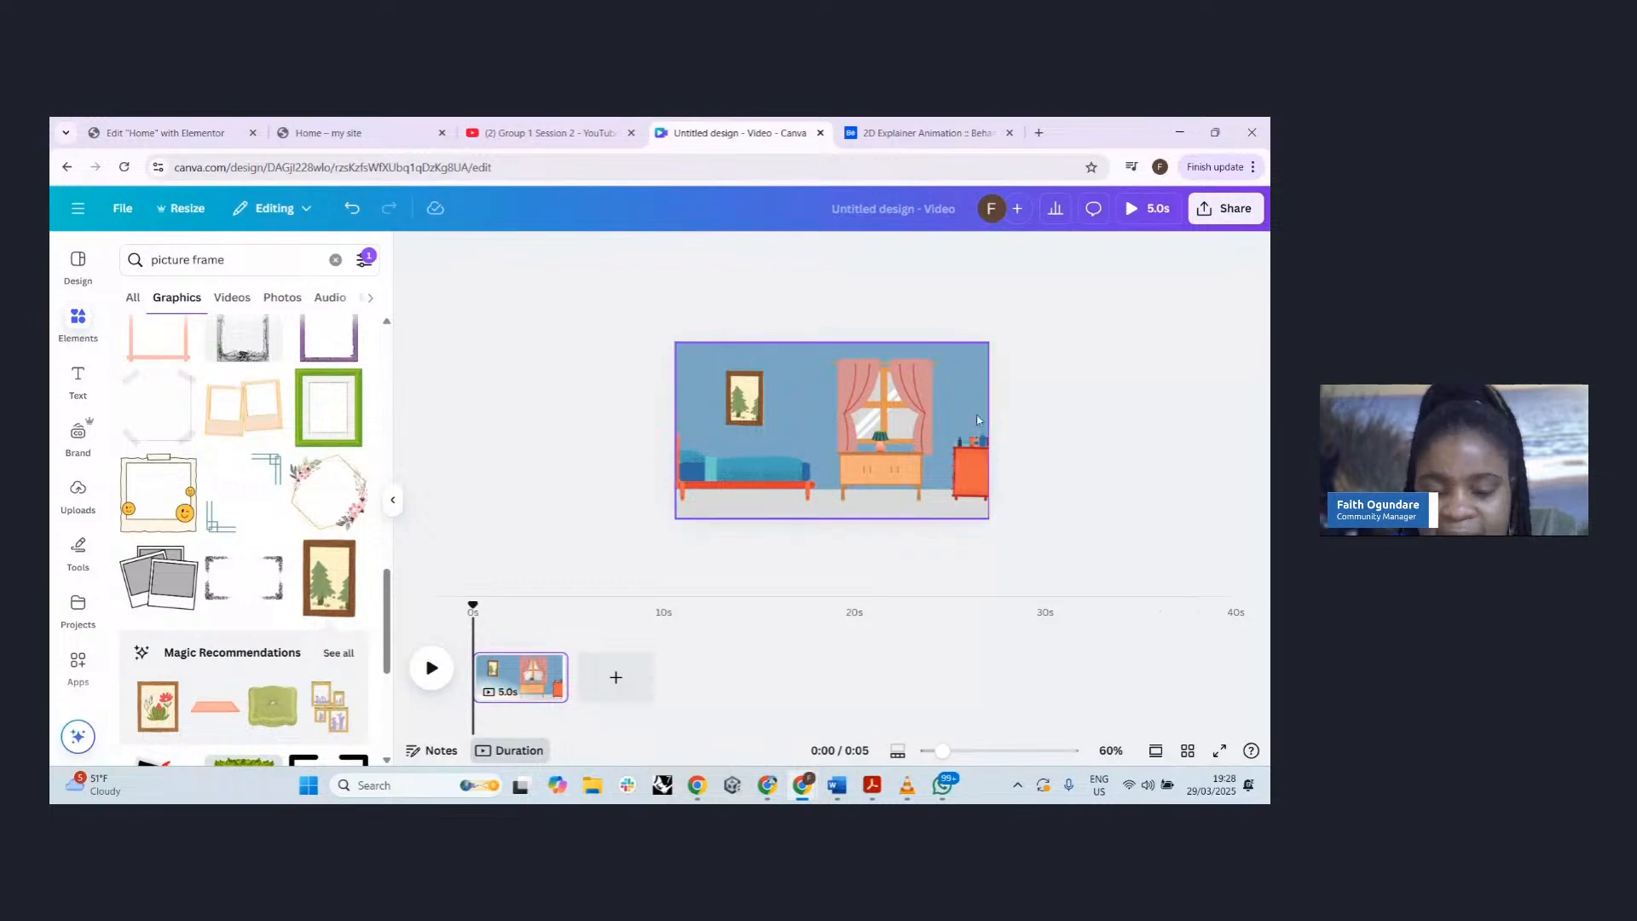
scroll(986, 431, up, 1)
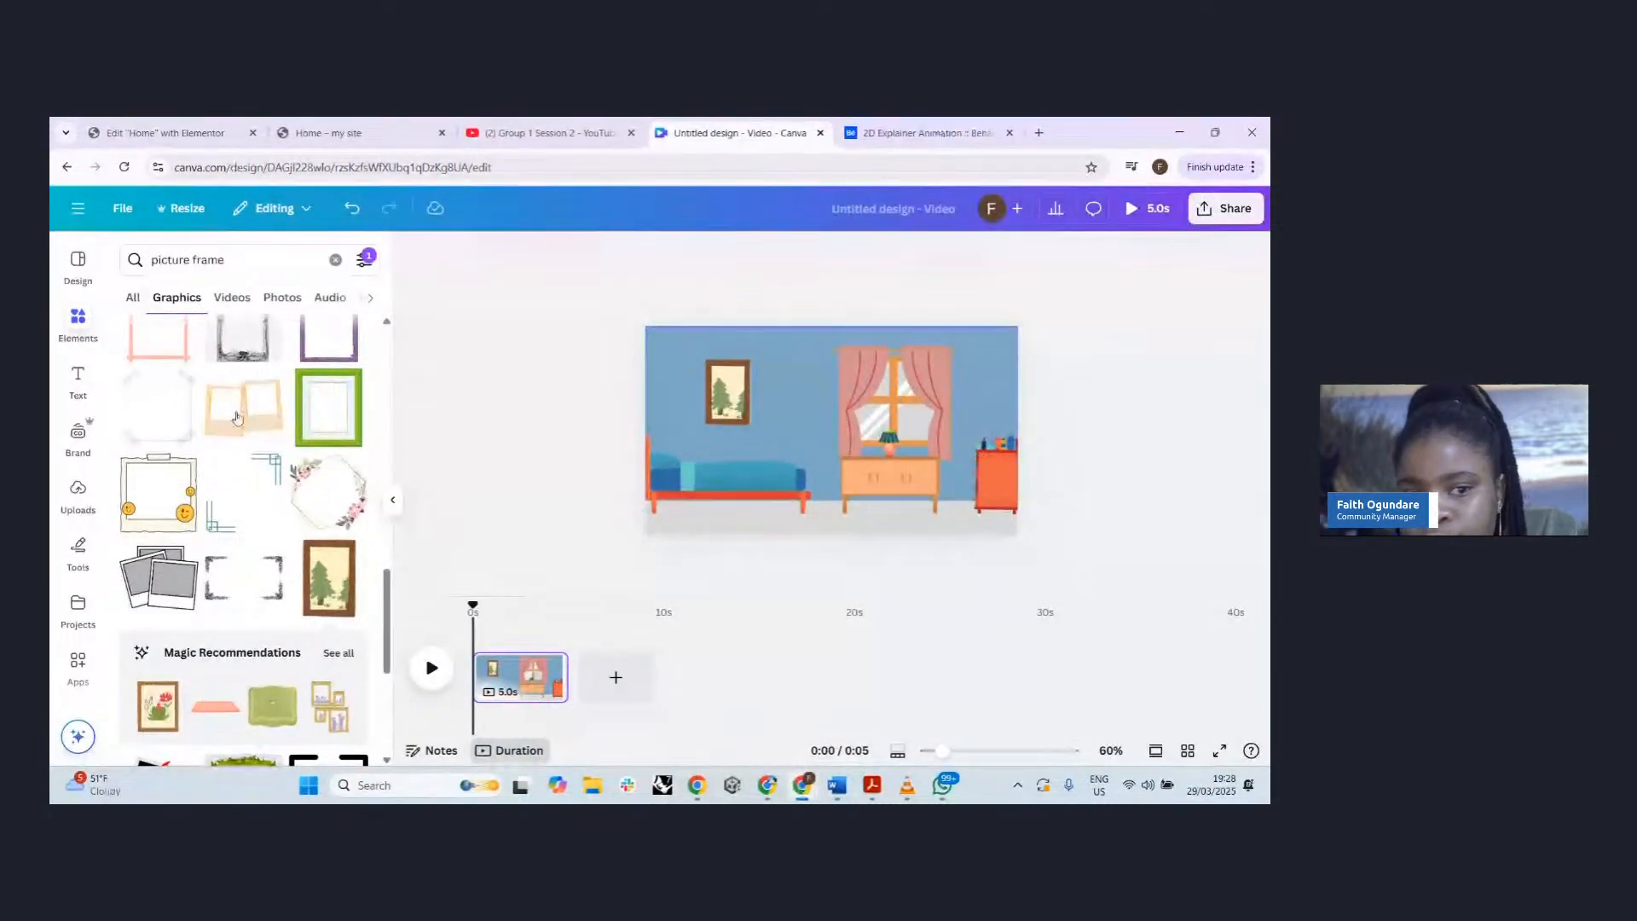
double_click(204, 259)
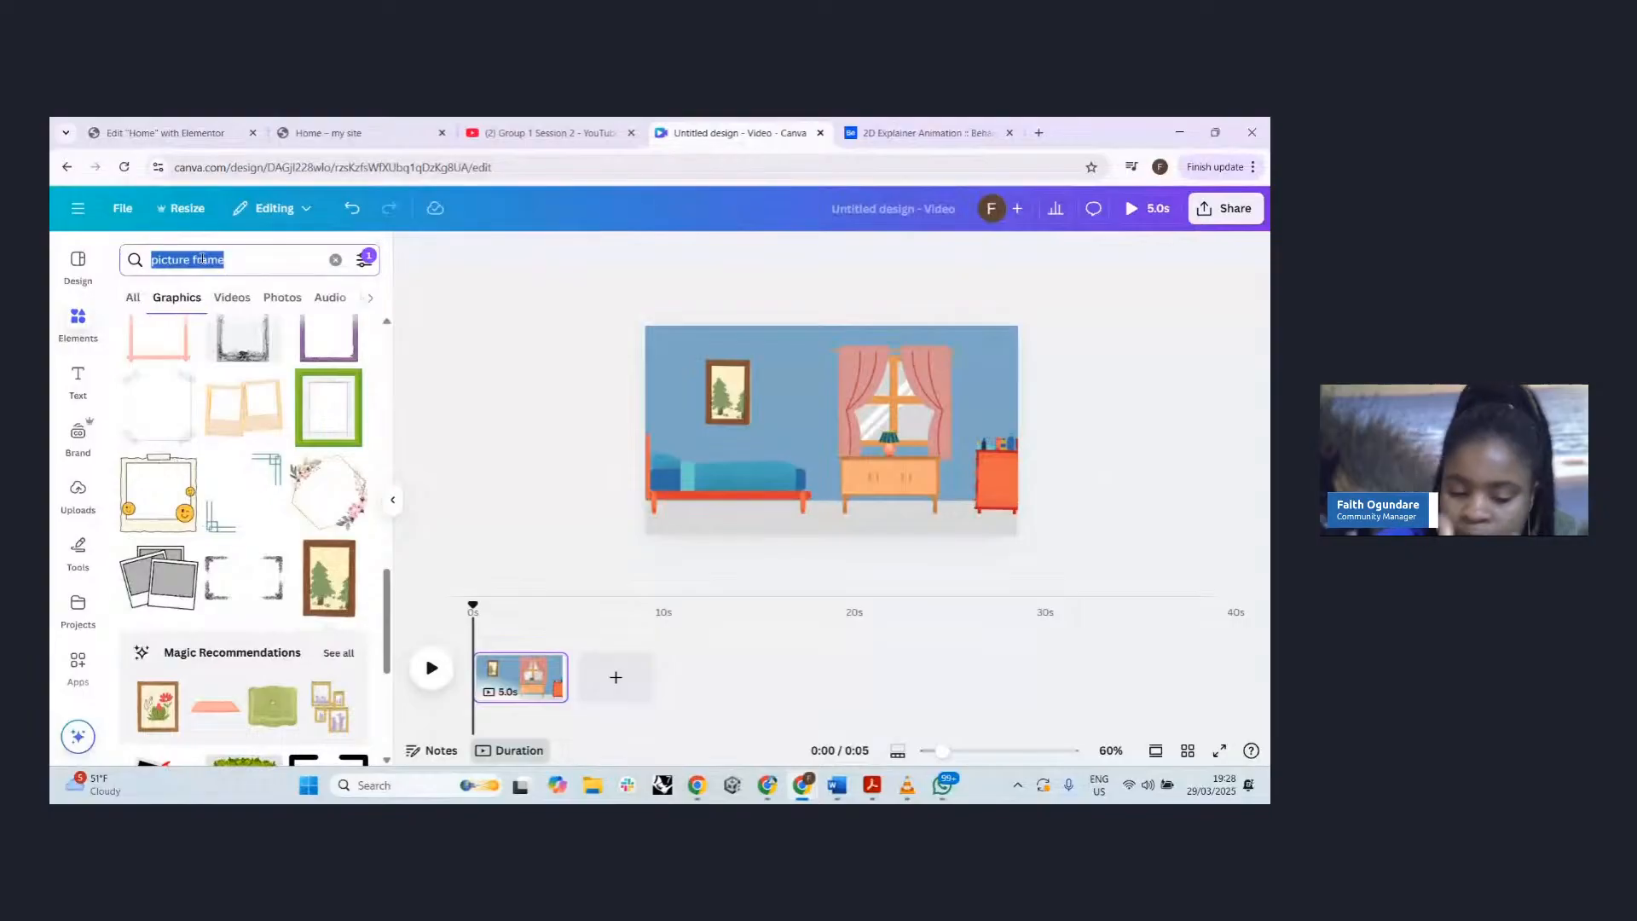
key(BackSpace)
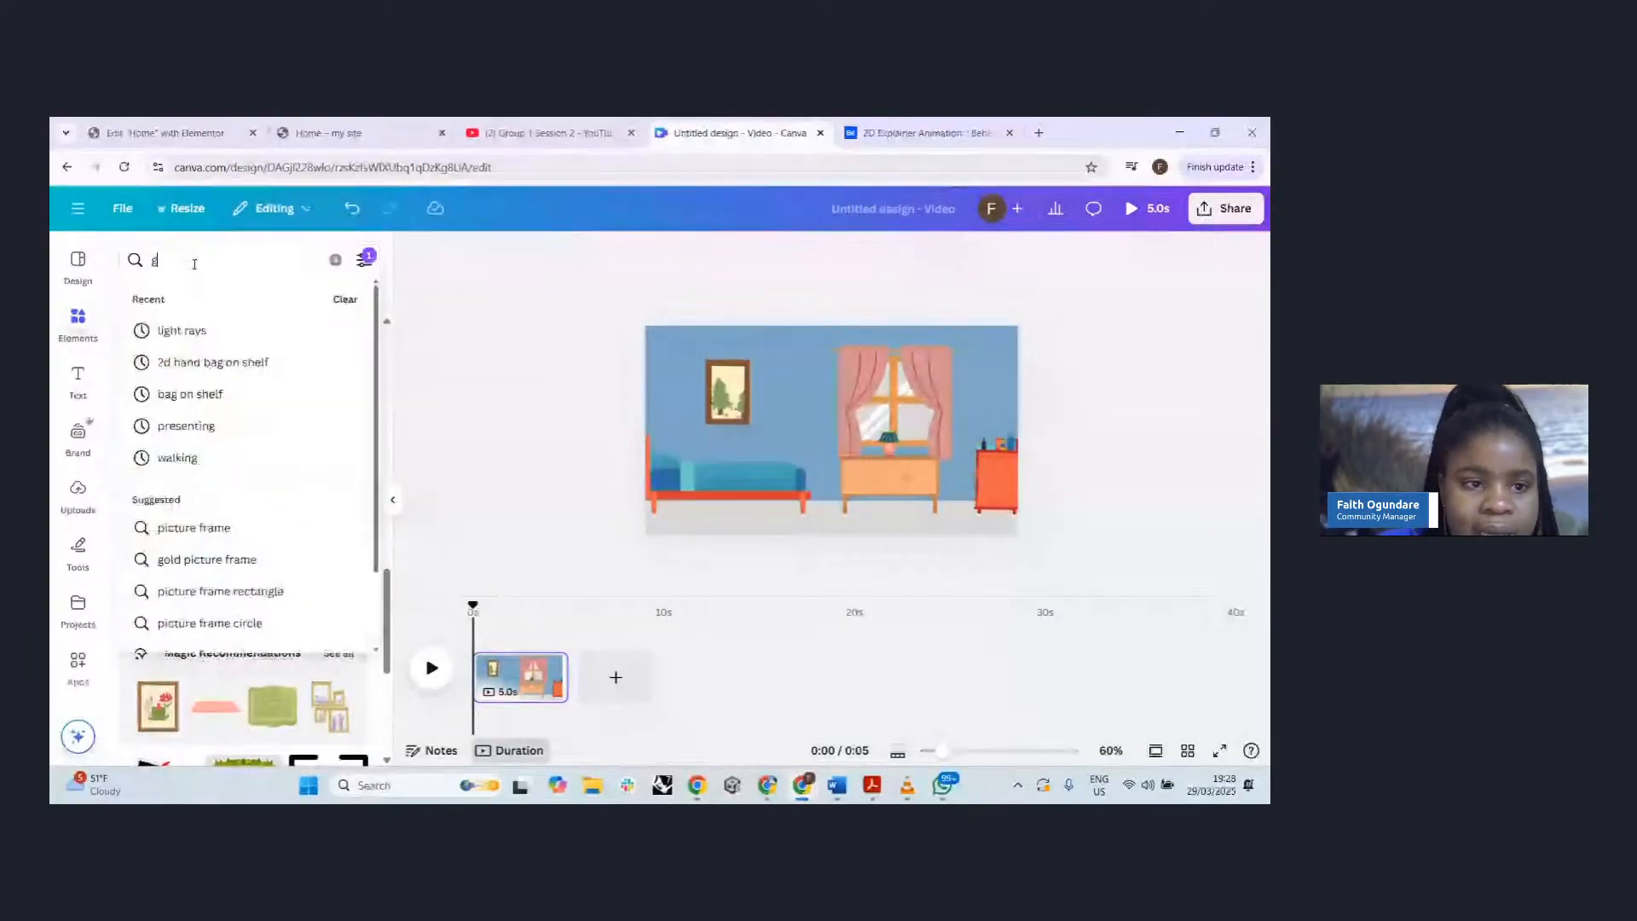
text(girl)
key(Return)
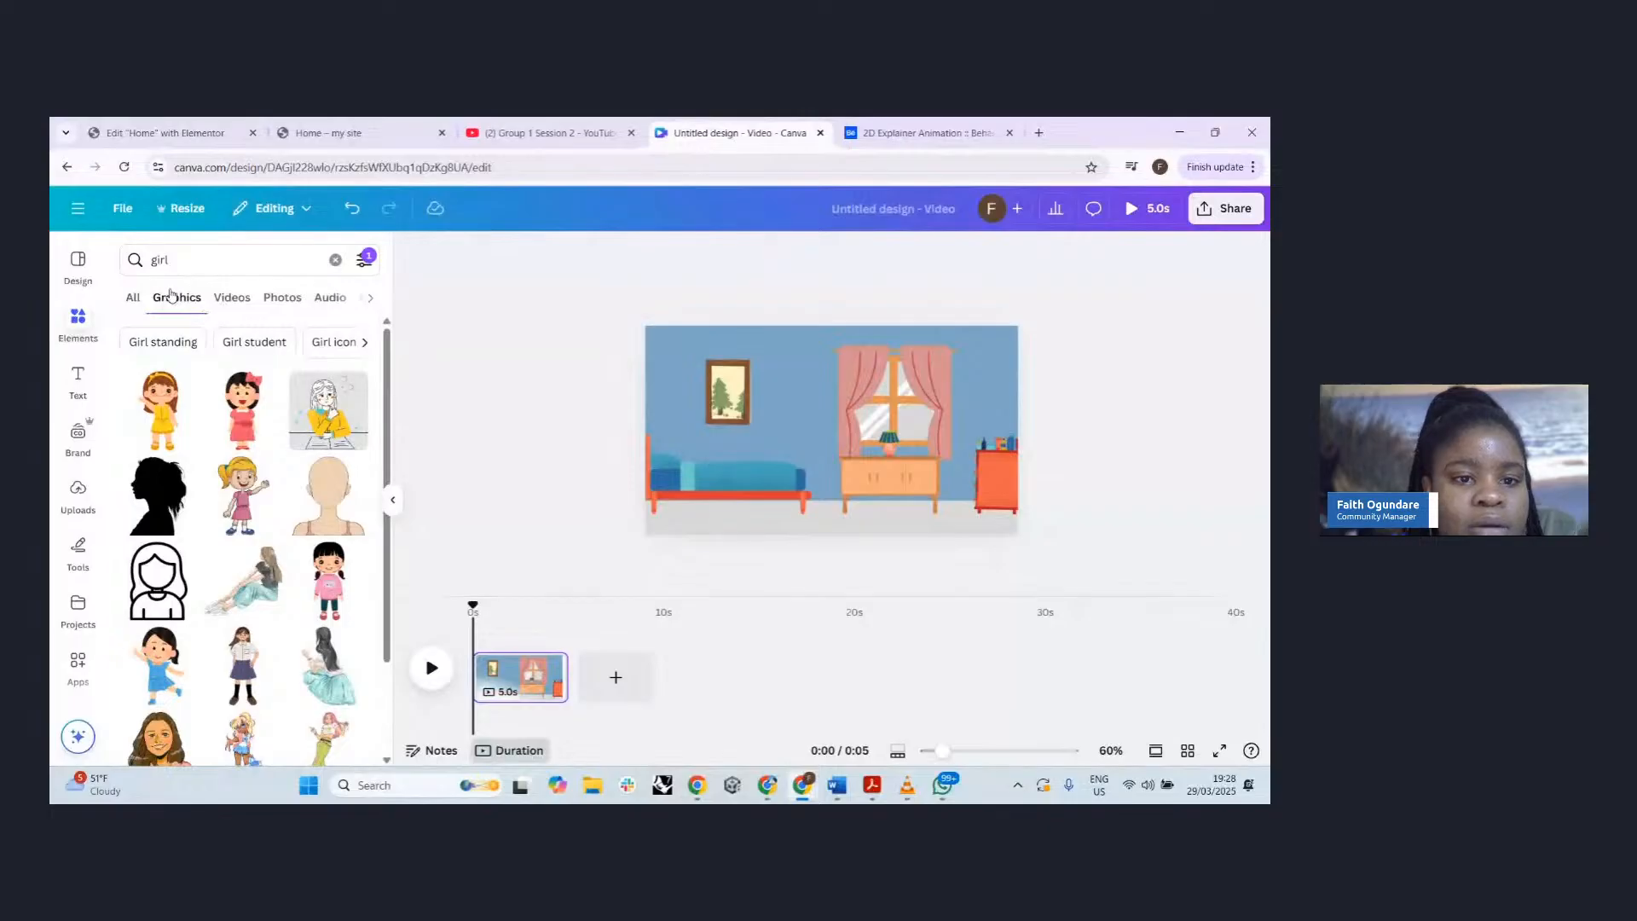
- Filter the girl graphics to animated ones and look through them for a character that suits the bed
click(362, 261)
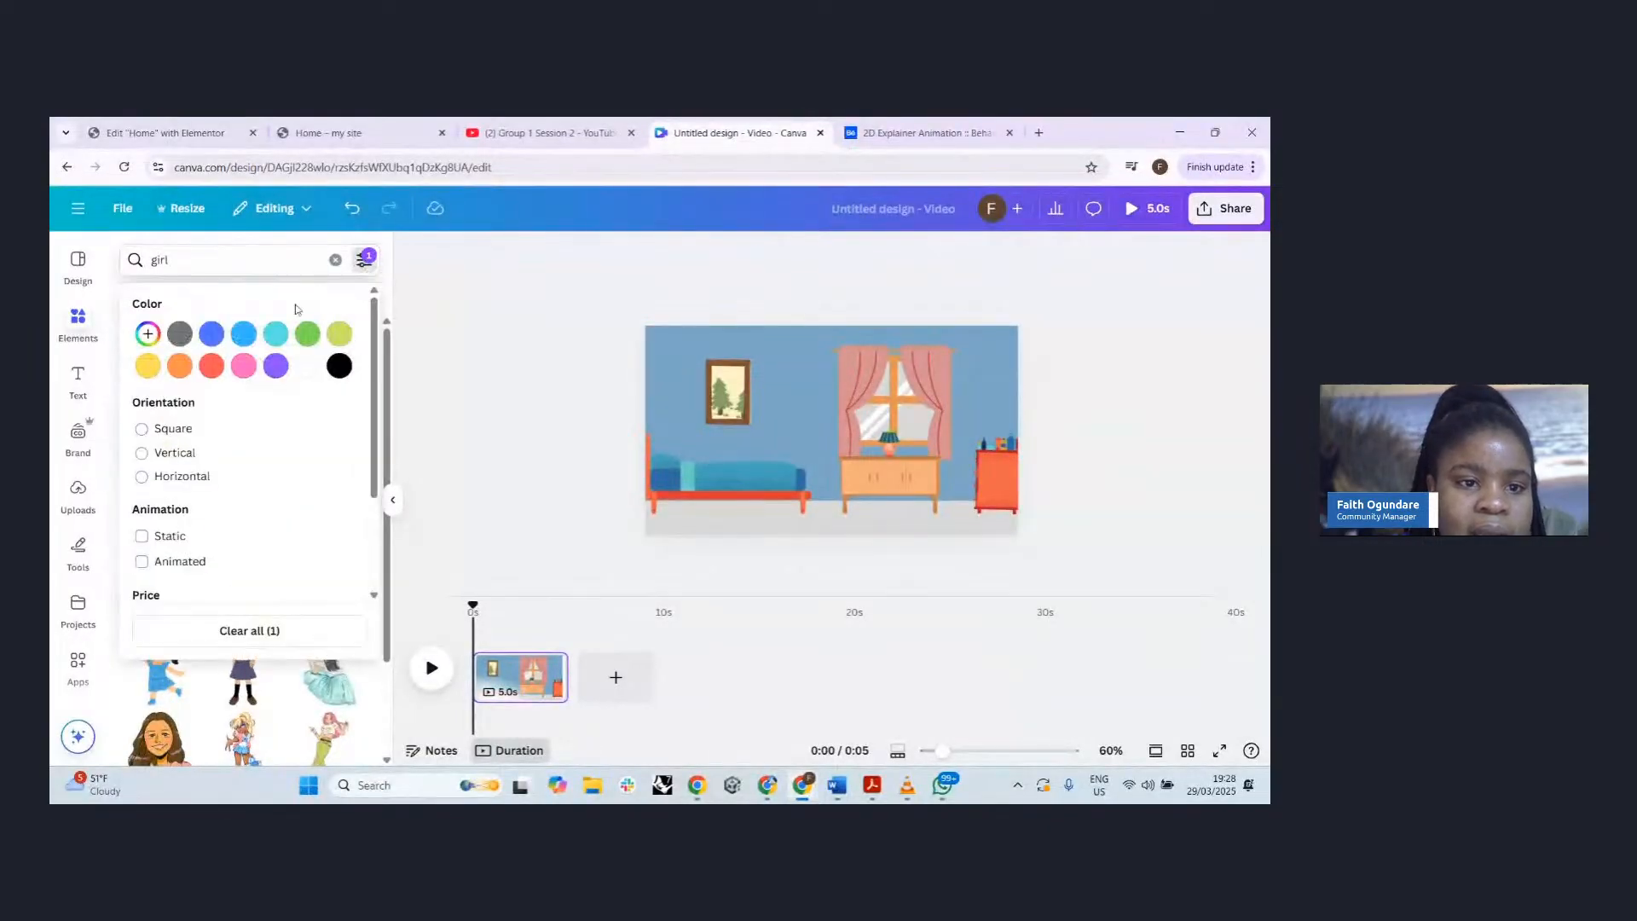
click(173, 562)
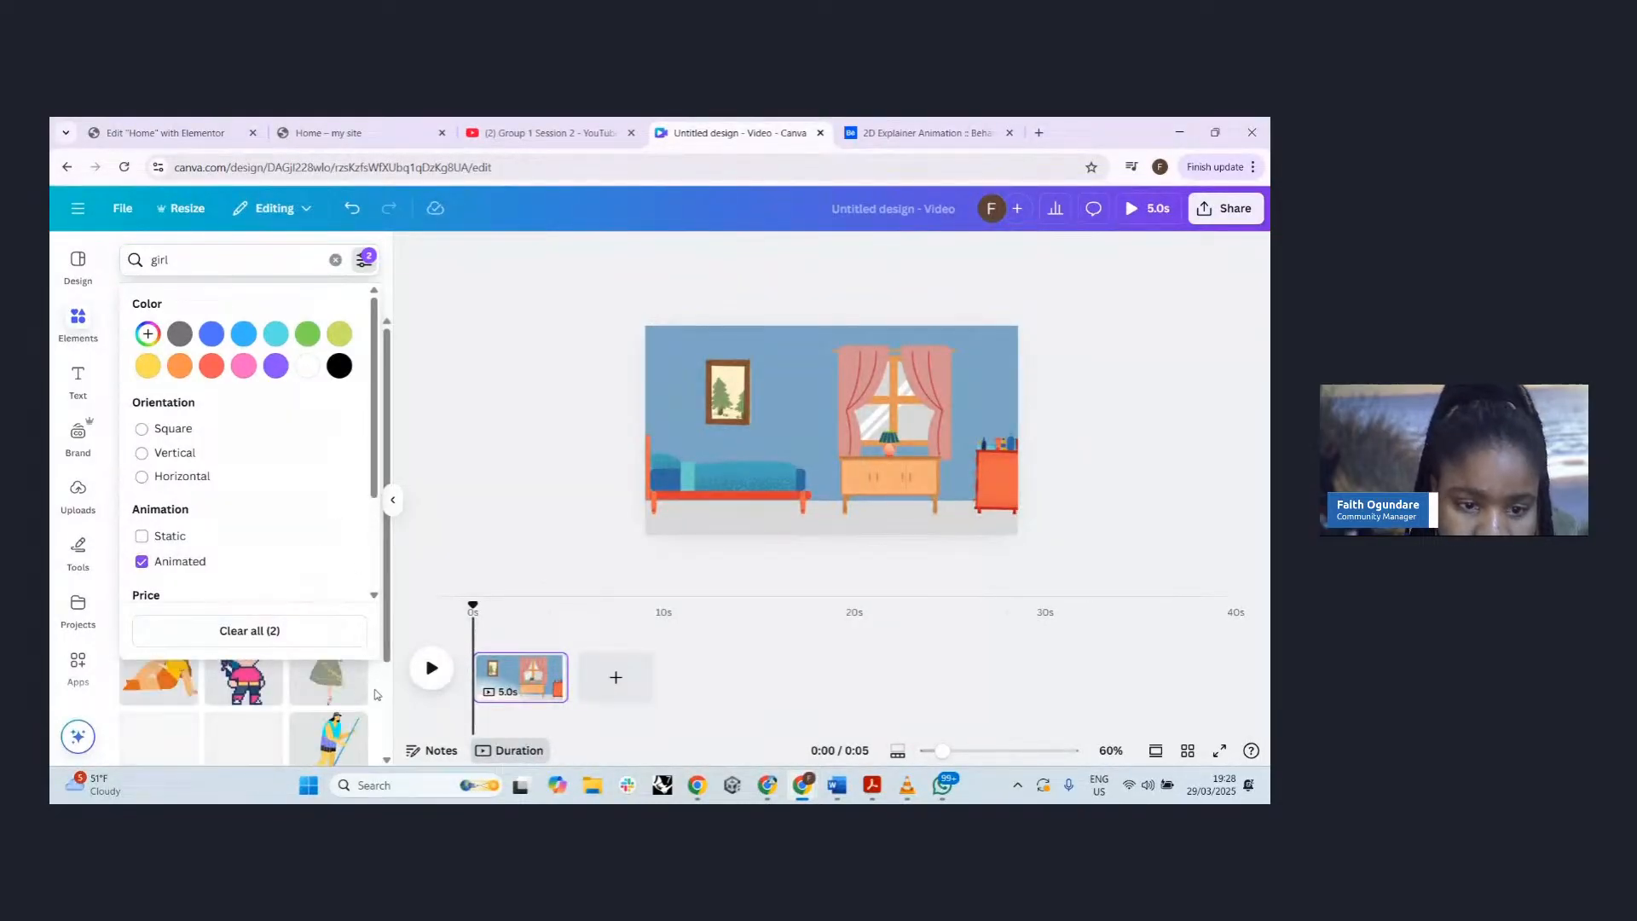
click(376, 694)
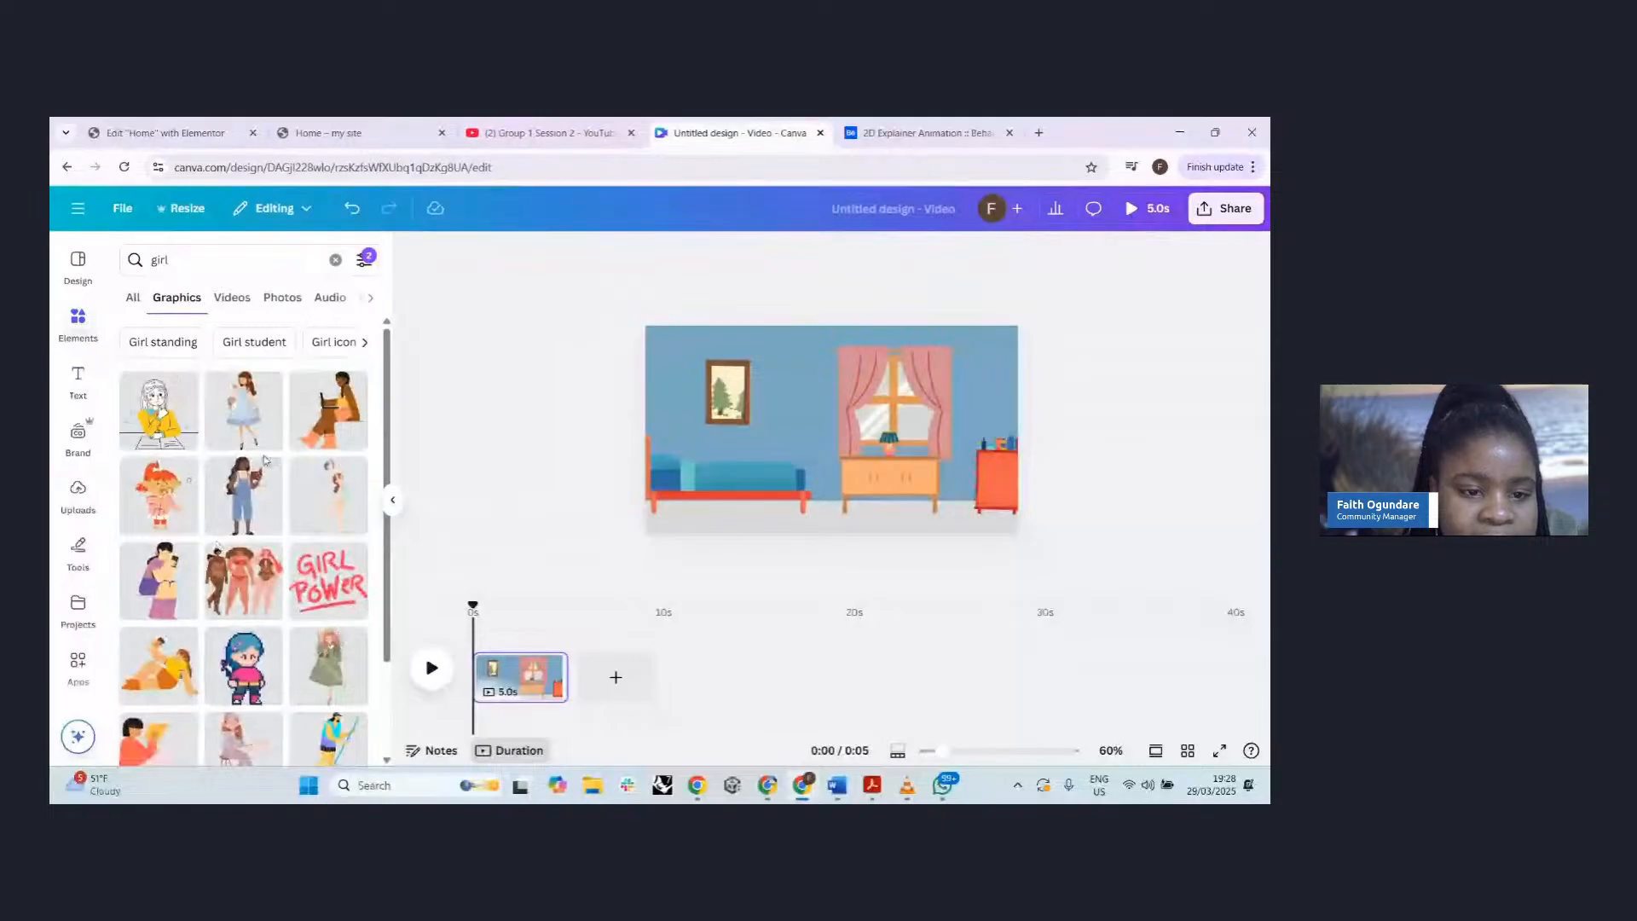
scroll(296, 513, down, 1)
scroll(296, 512, down, 3)
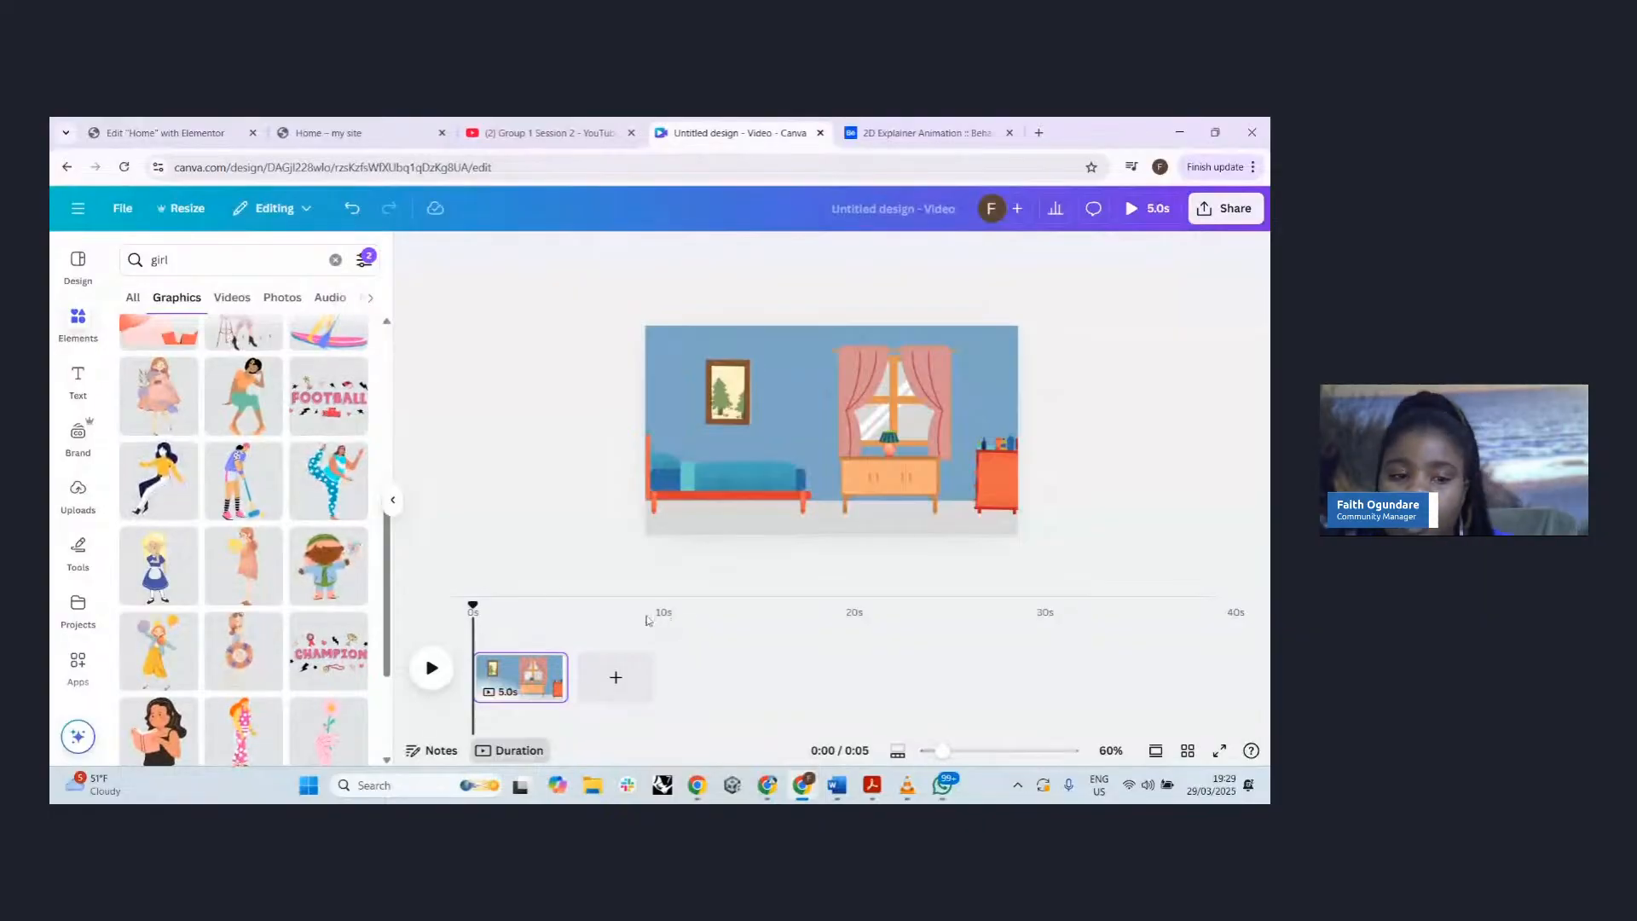
- Add the seated girl in the orange top and green trousers, shrink her and seat her on the edge of the bed
click(247, 418)
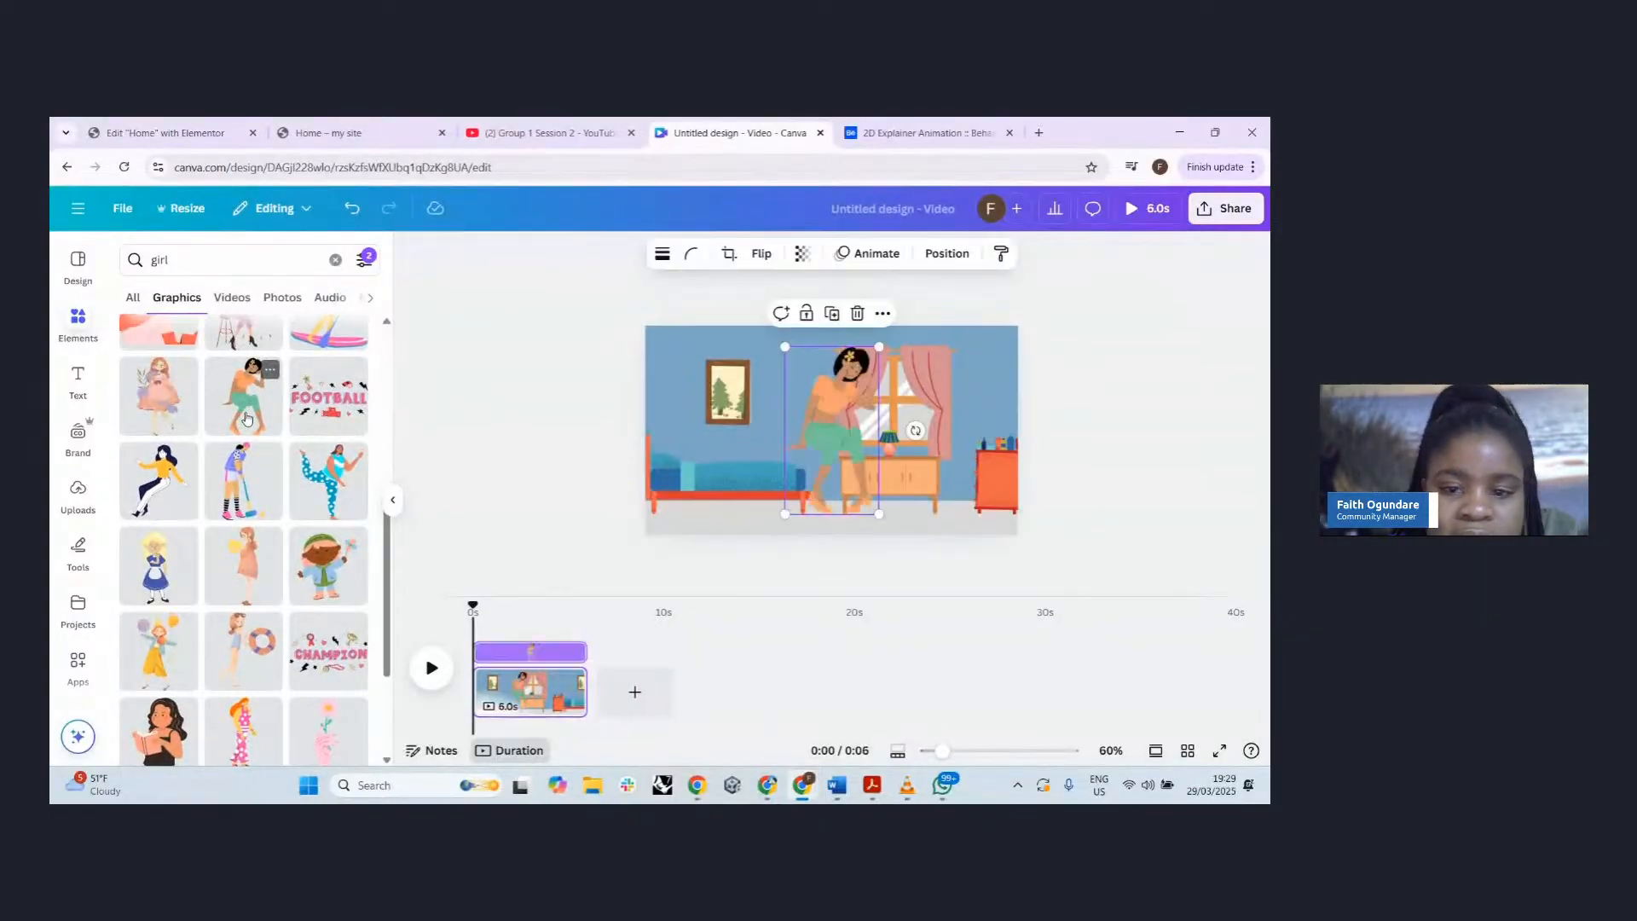
drag(806, 446, 711, 471)
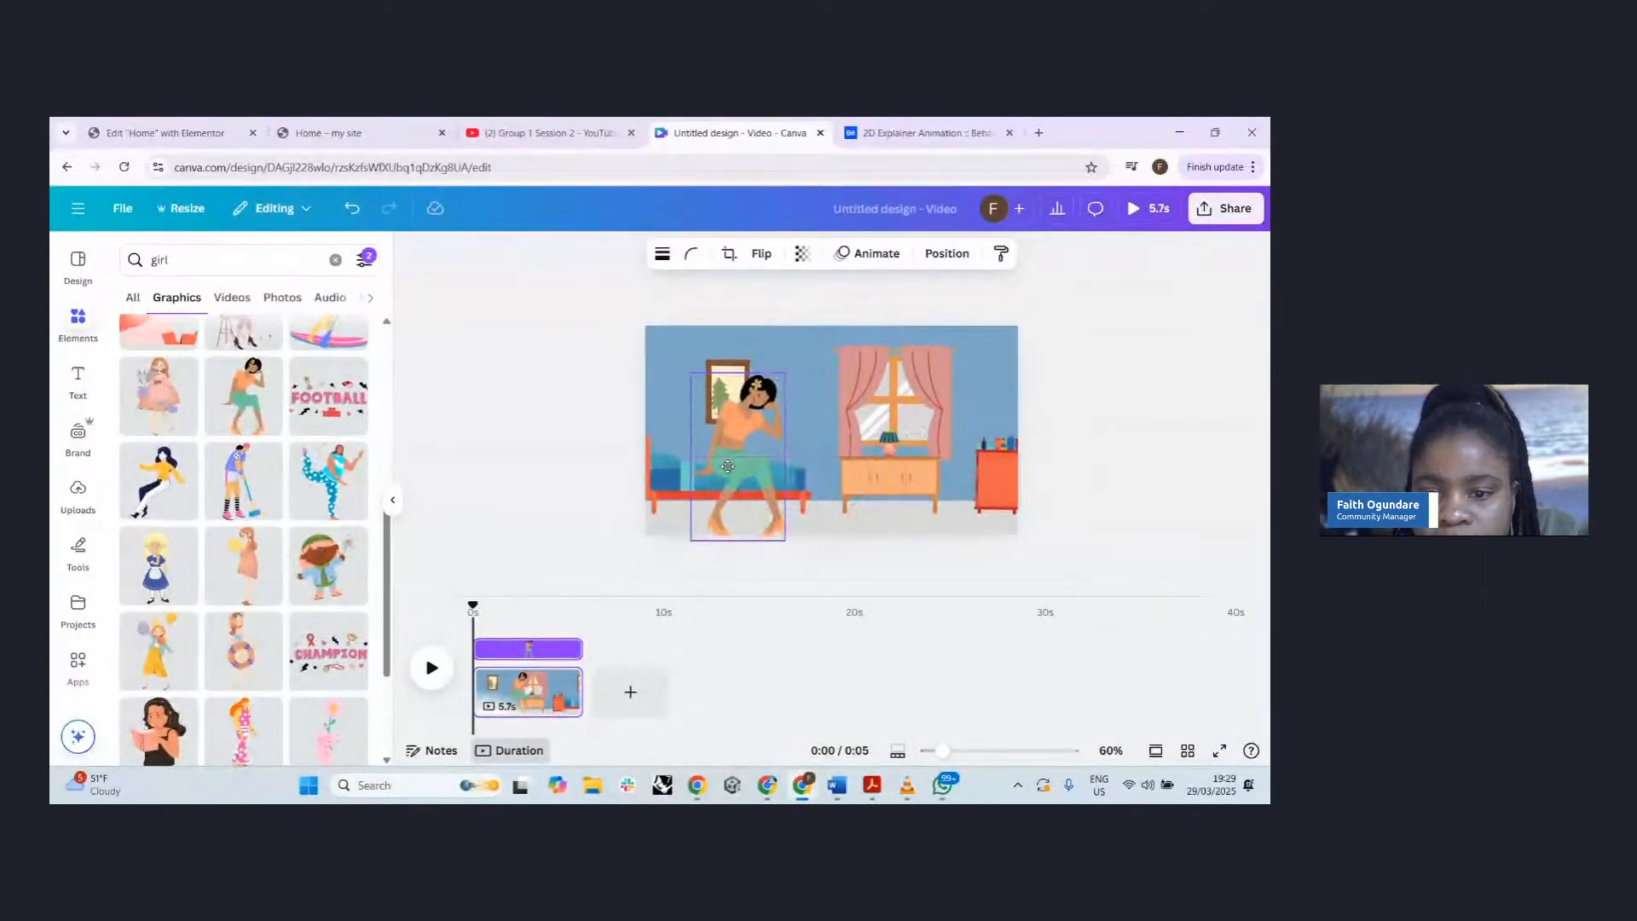
drag(785, 372, 768, 527)
scroll(765, 487, up, 5)
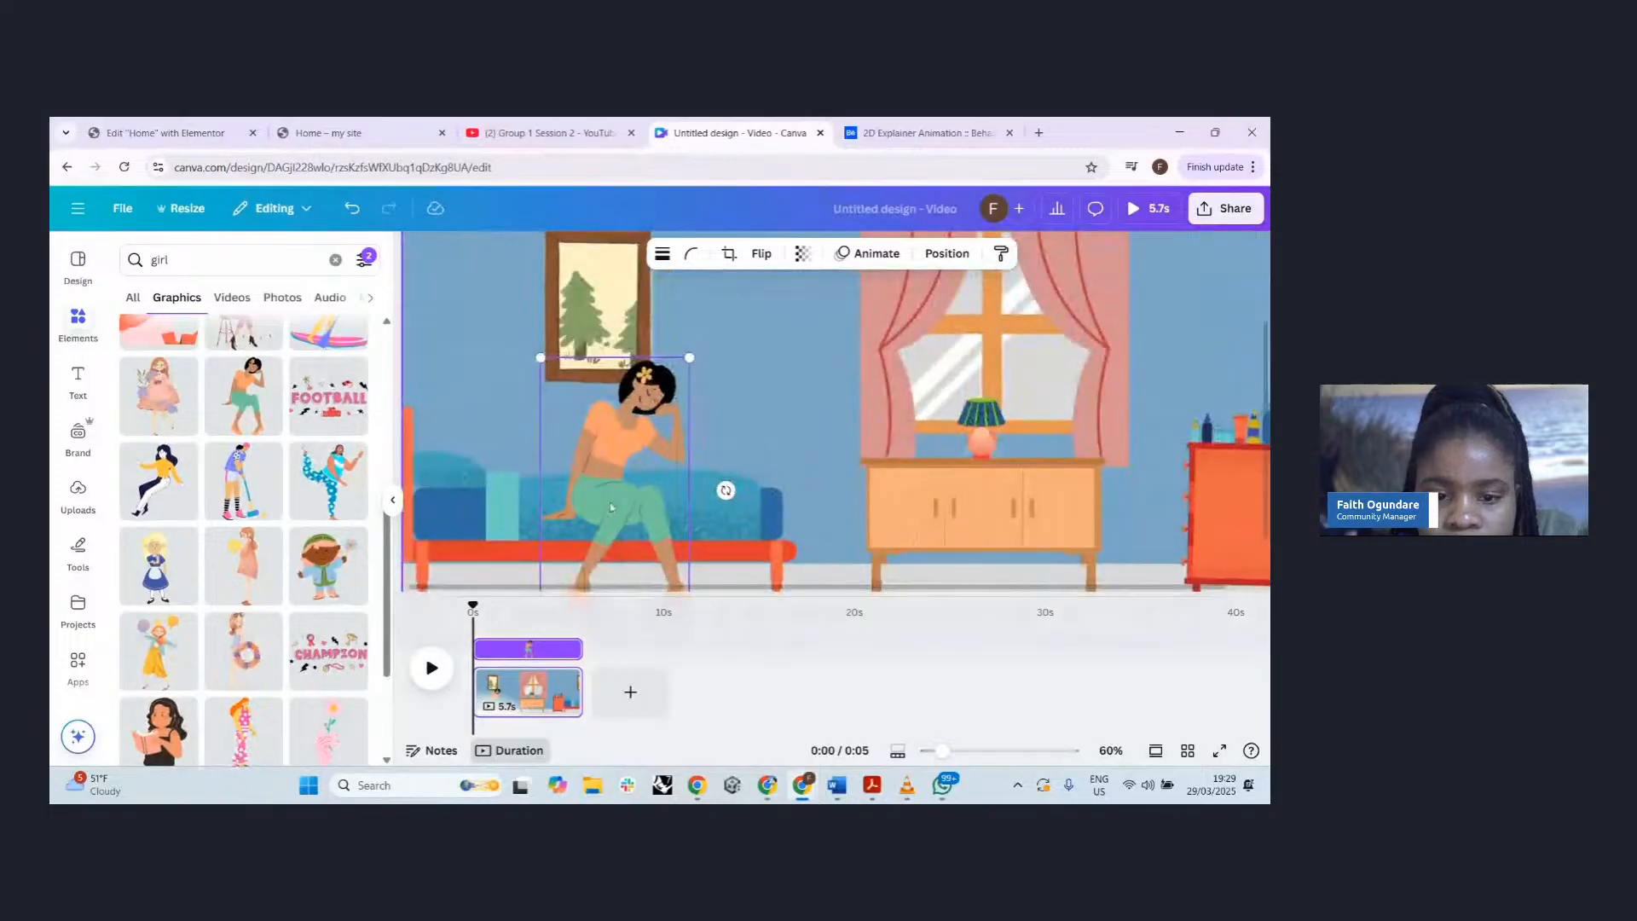
drag(602, 495, 603, 495)
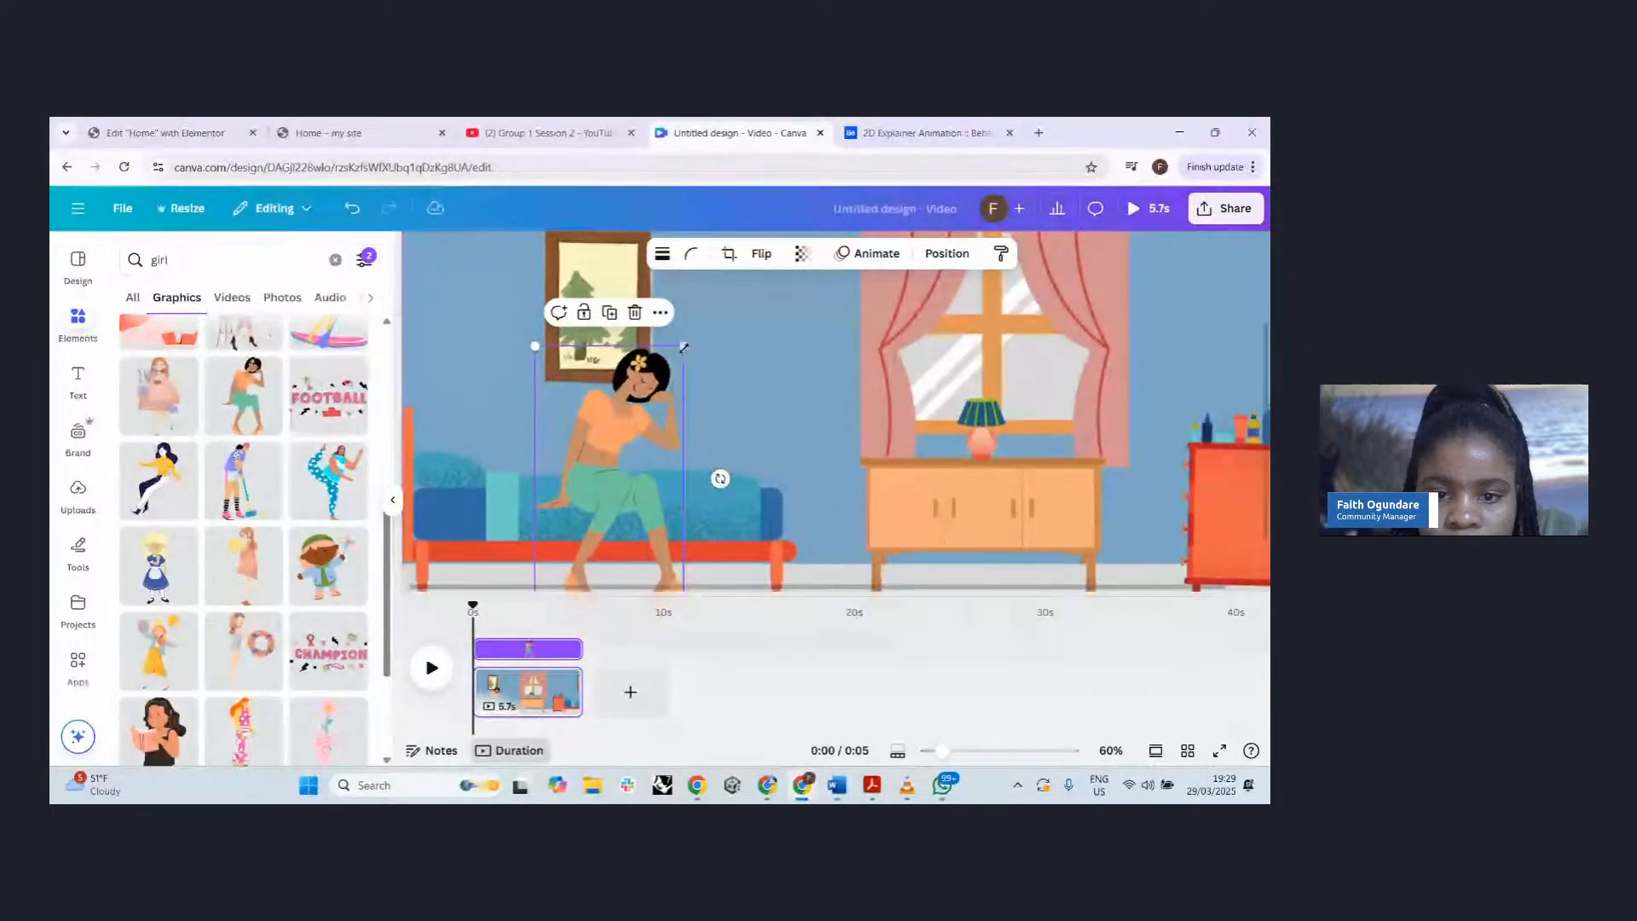
drag(685, 345, 657, 393)
drag(595, 473, 643, 449)
scroll(738, 511, down, 2)
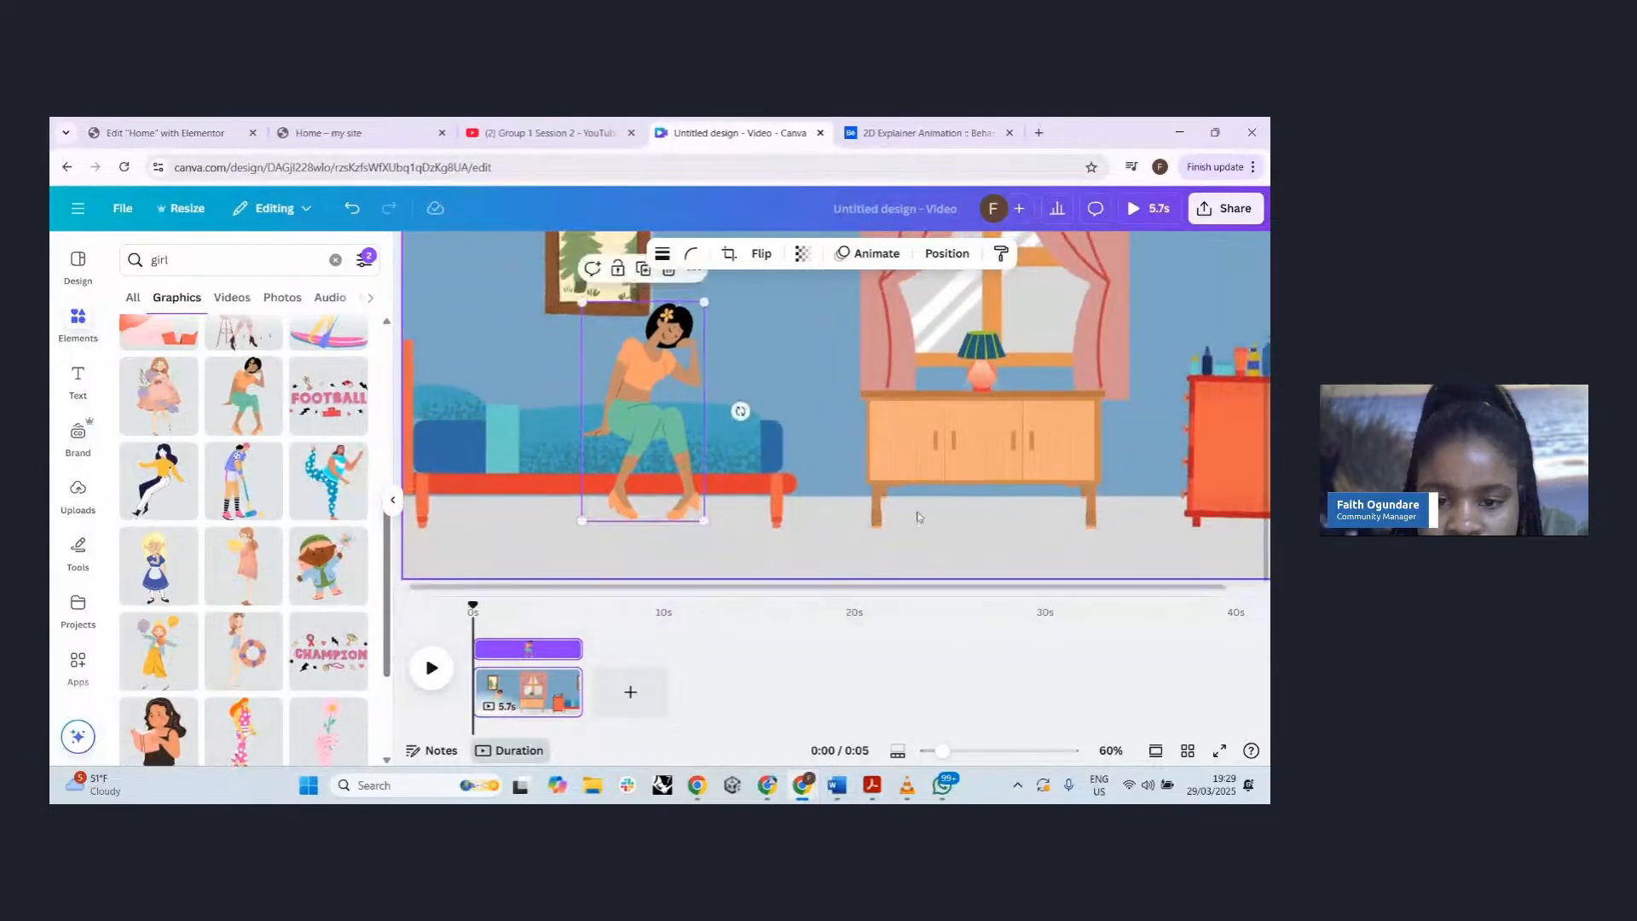
scroll(757, 485, down, 3)
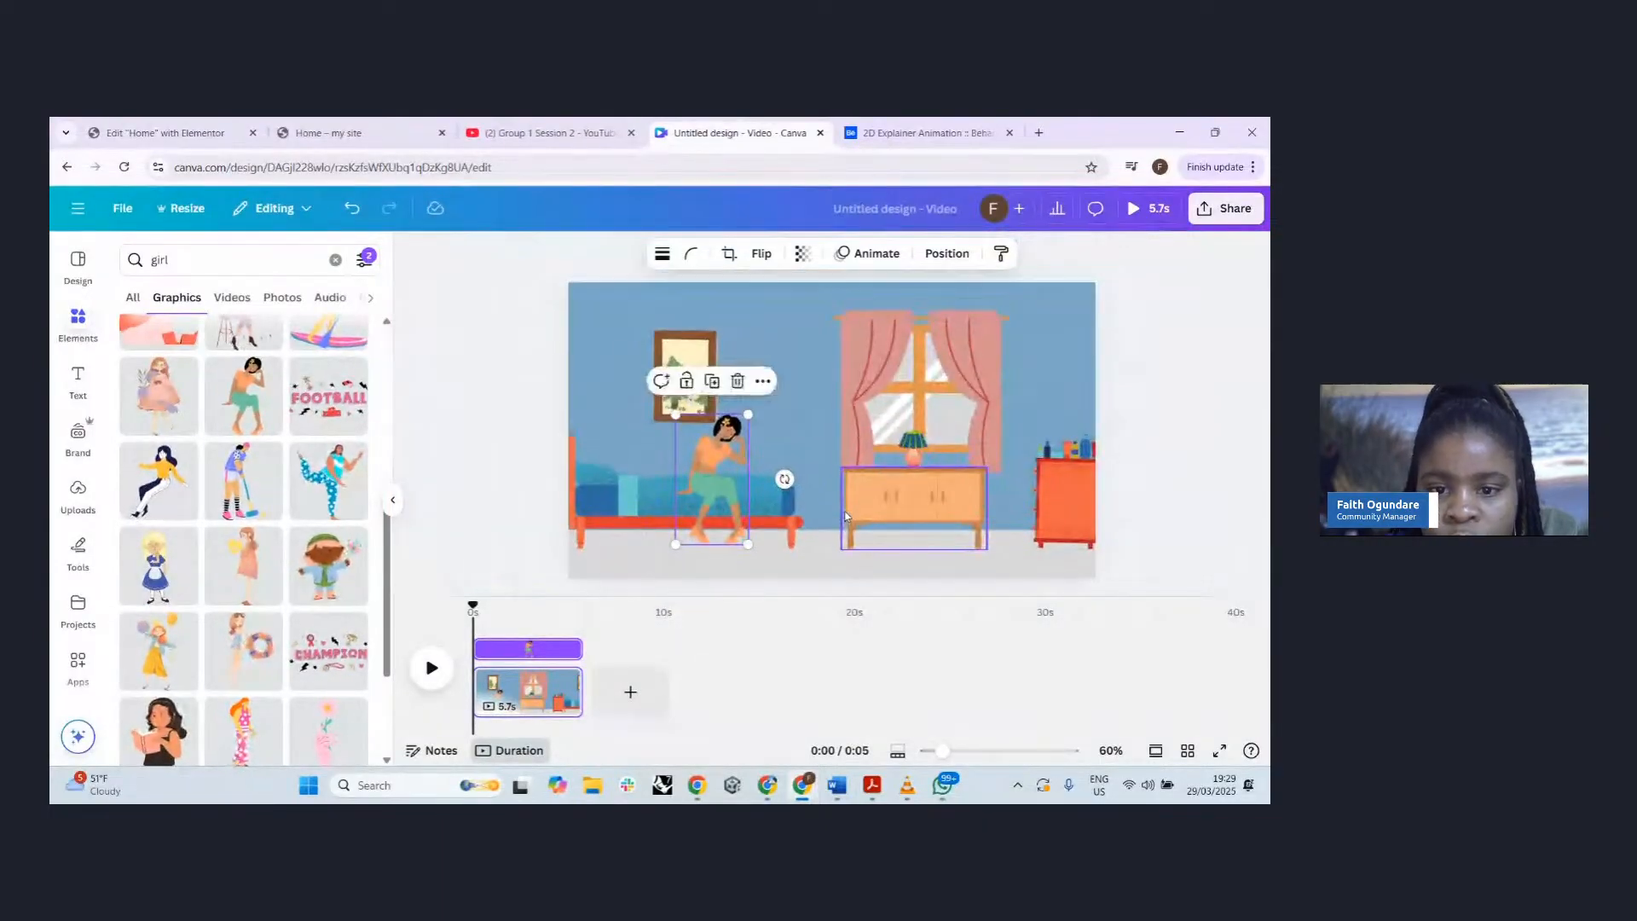
click(1189, 410)
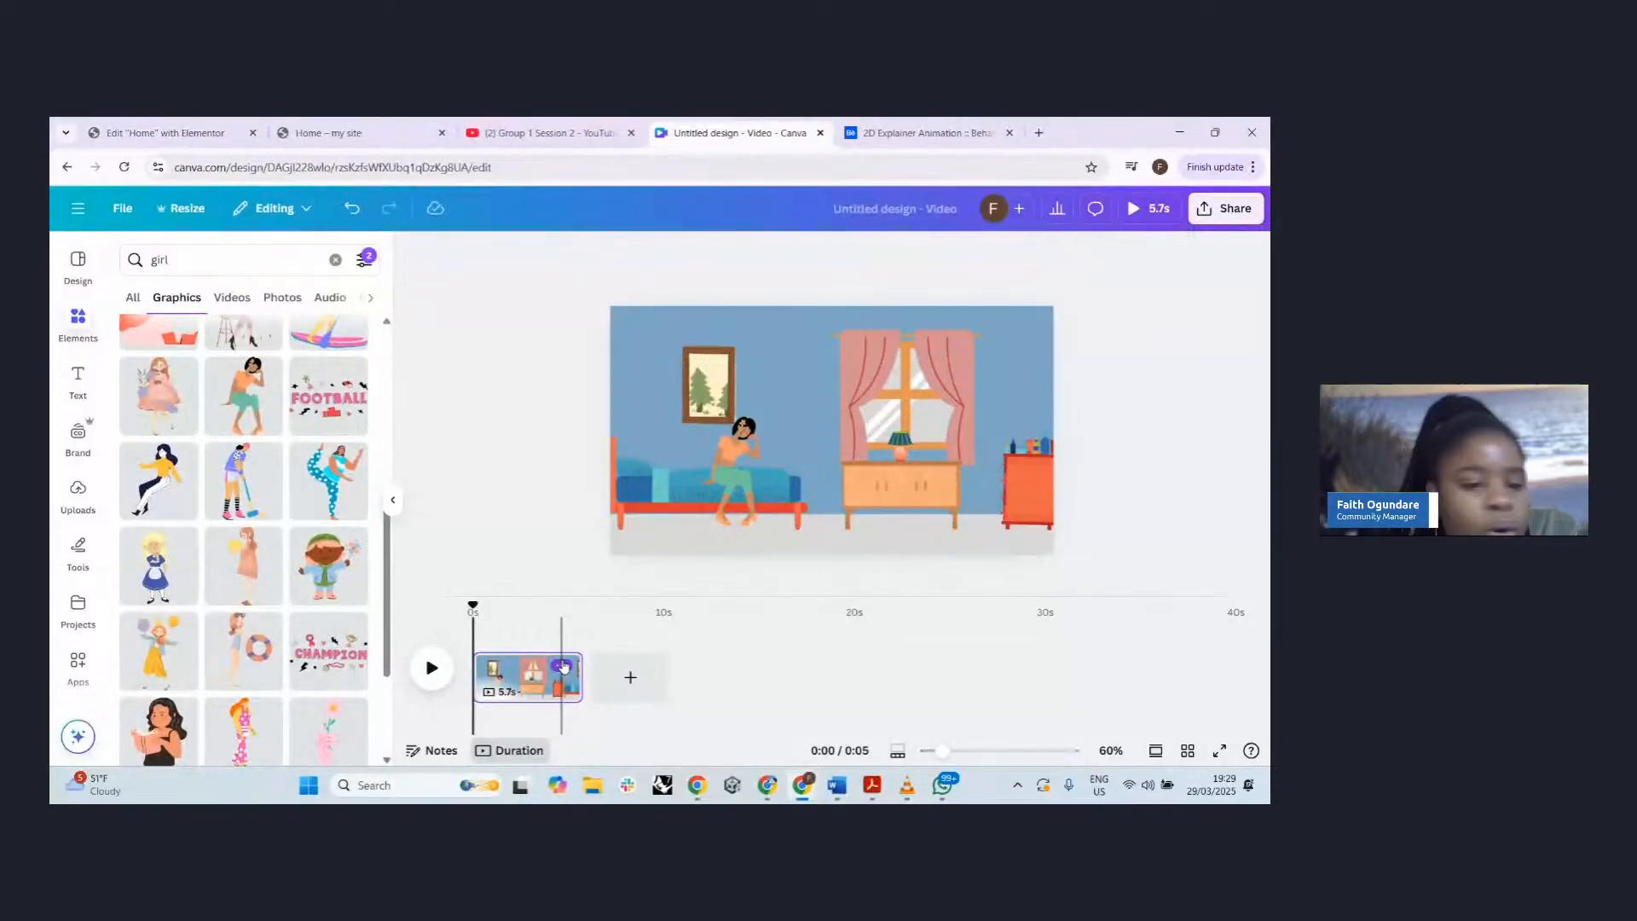
- Duplicate the bedroom page and place the playhead midway through the copy
click(563, 665)
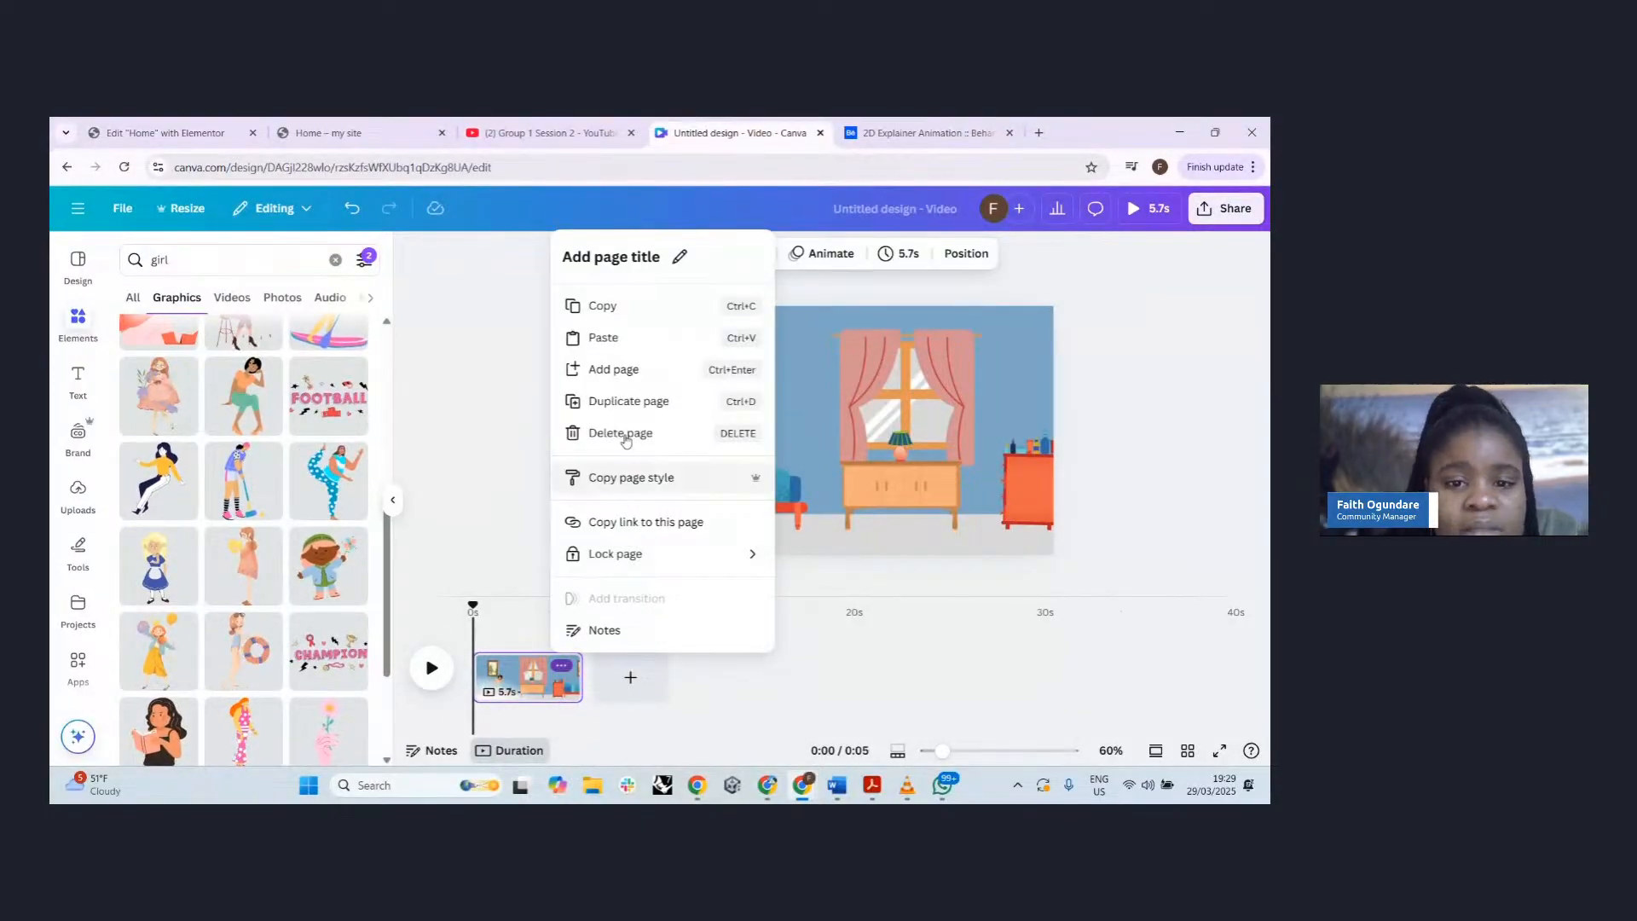
click(655, 411)
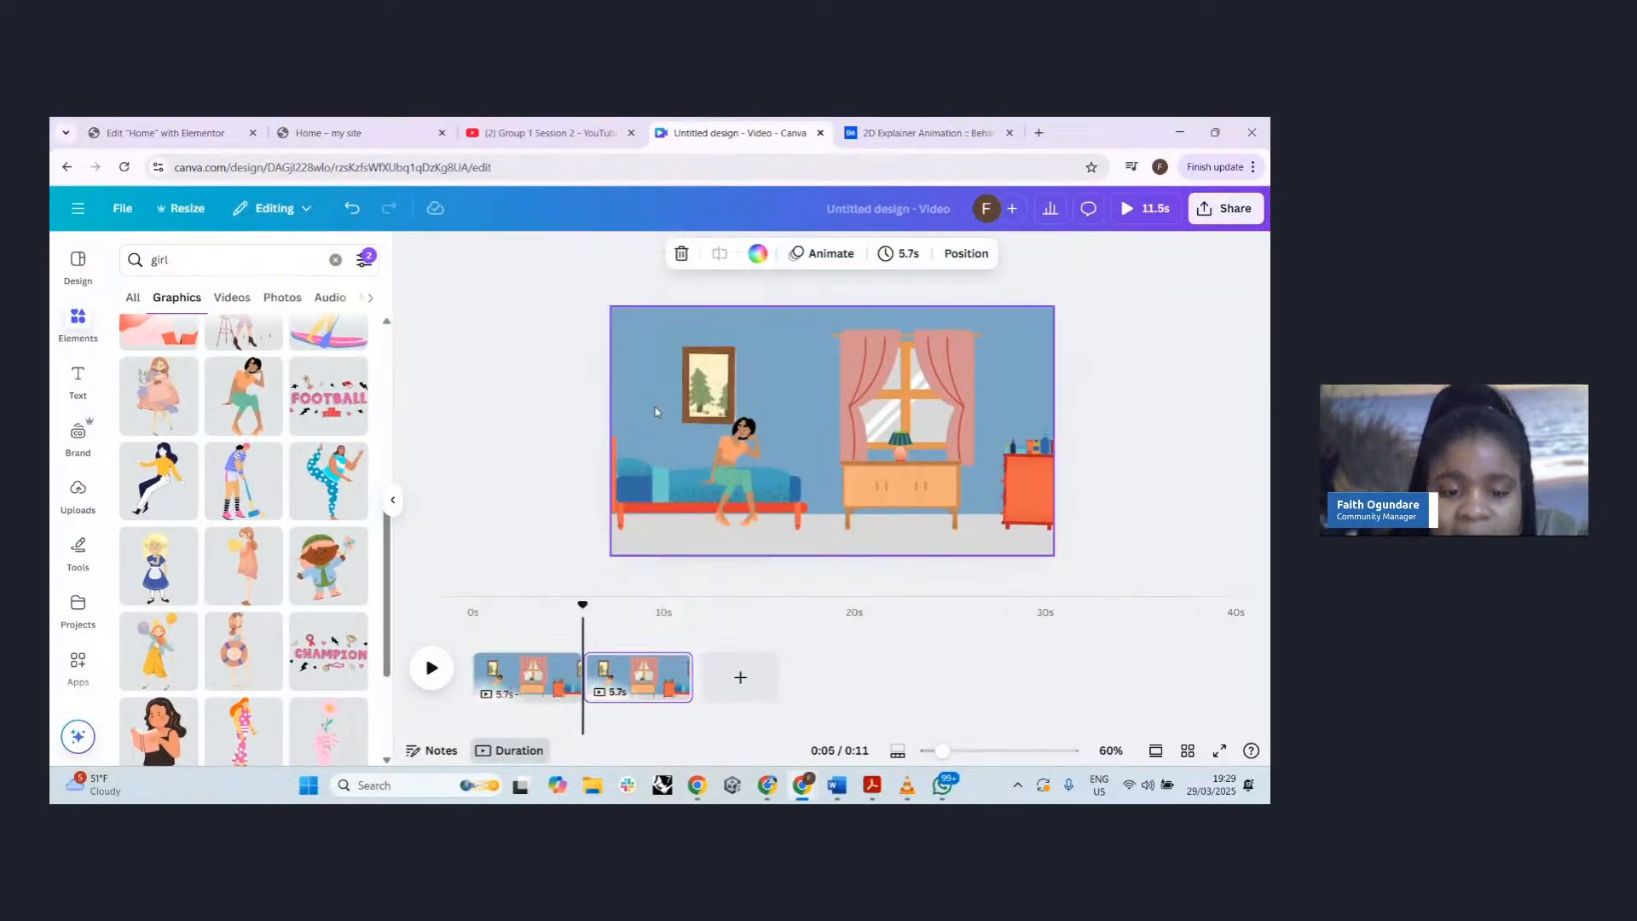
click(671, 665)
click(662, 687)
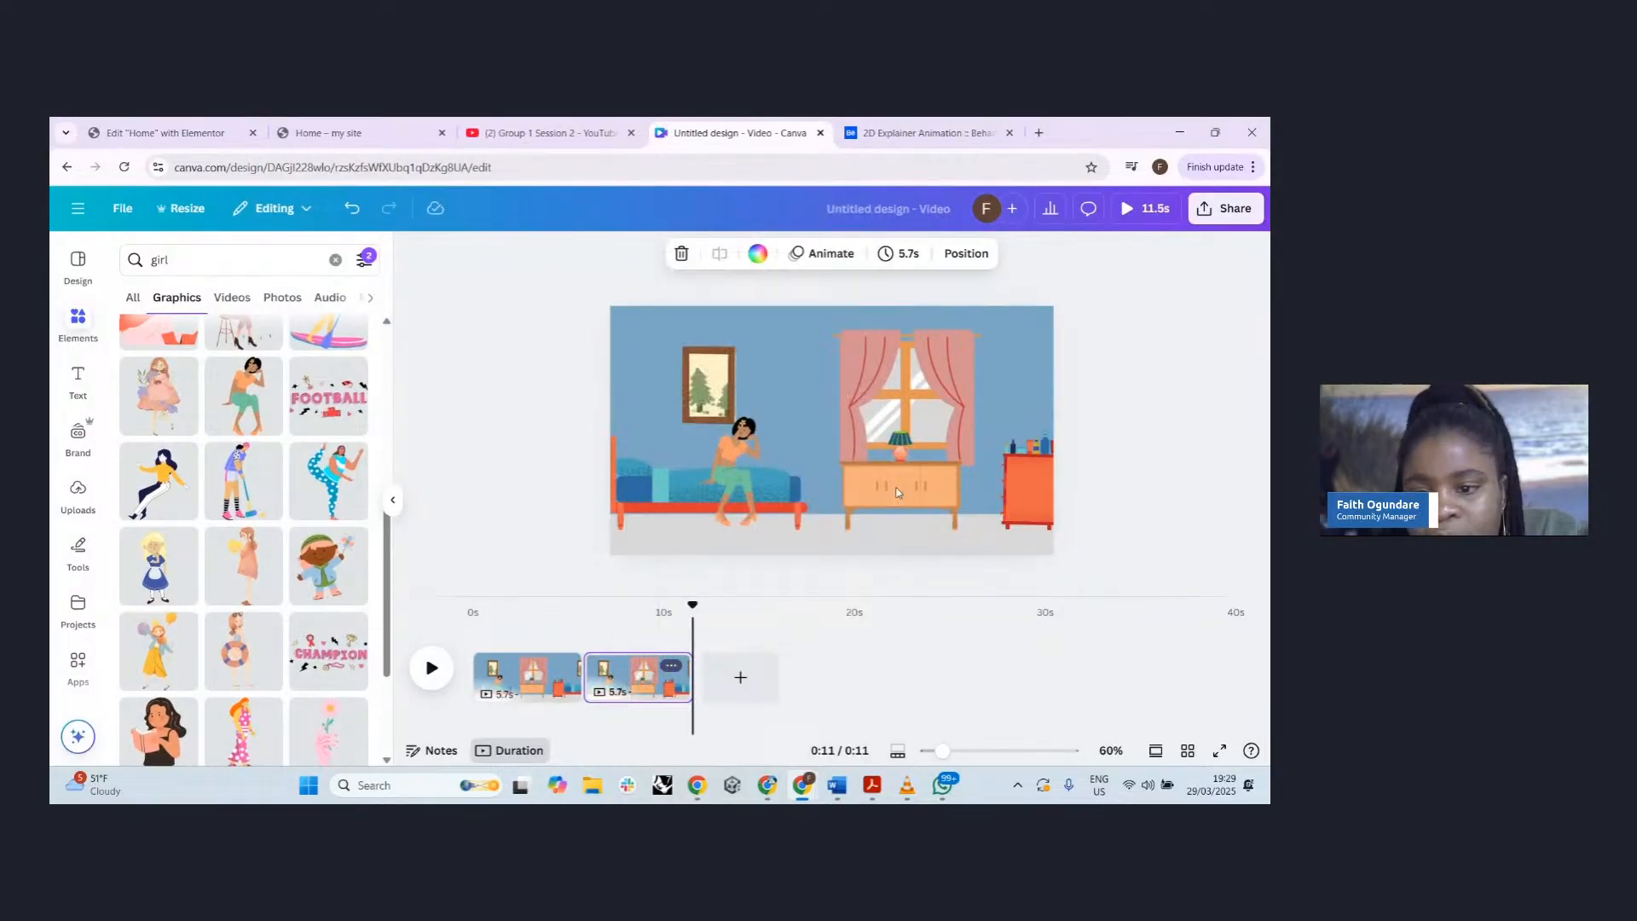
click(641, 682)
- Try replacing the seated girl on the second page with the skating girl in the blue jacket, and undo the replacement
click(729, 465)
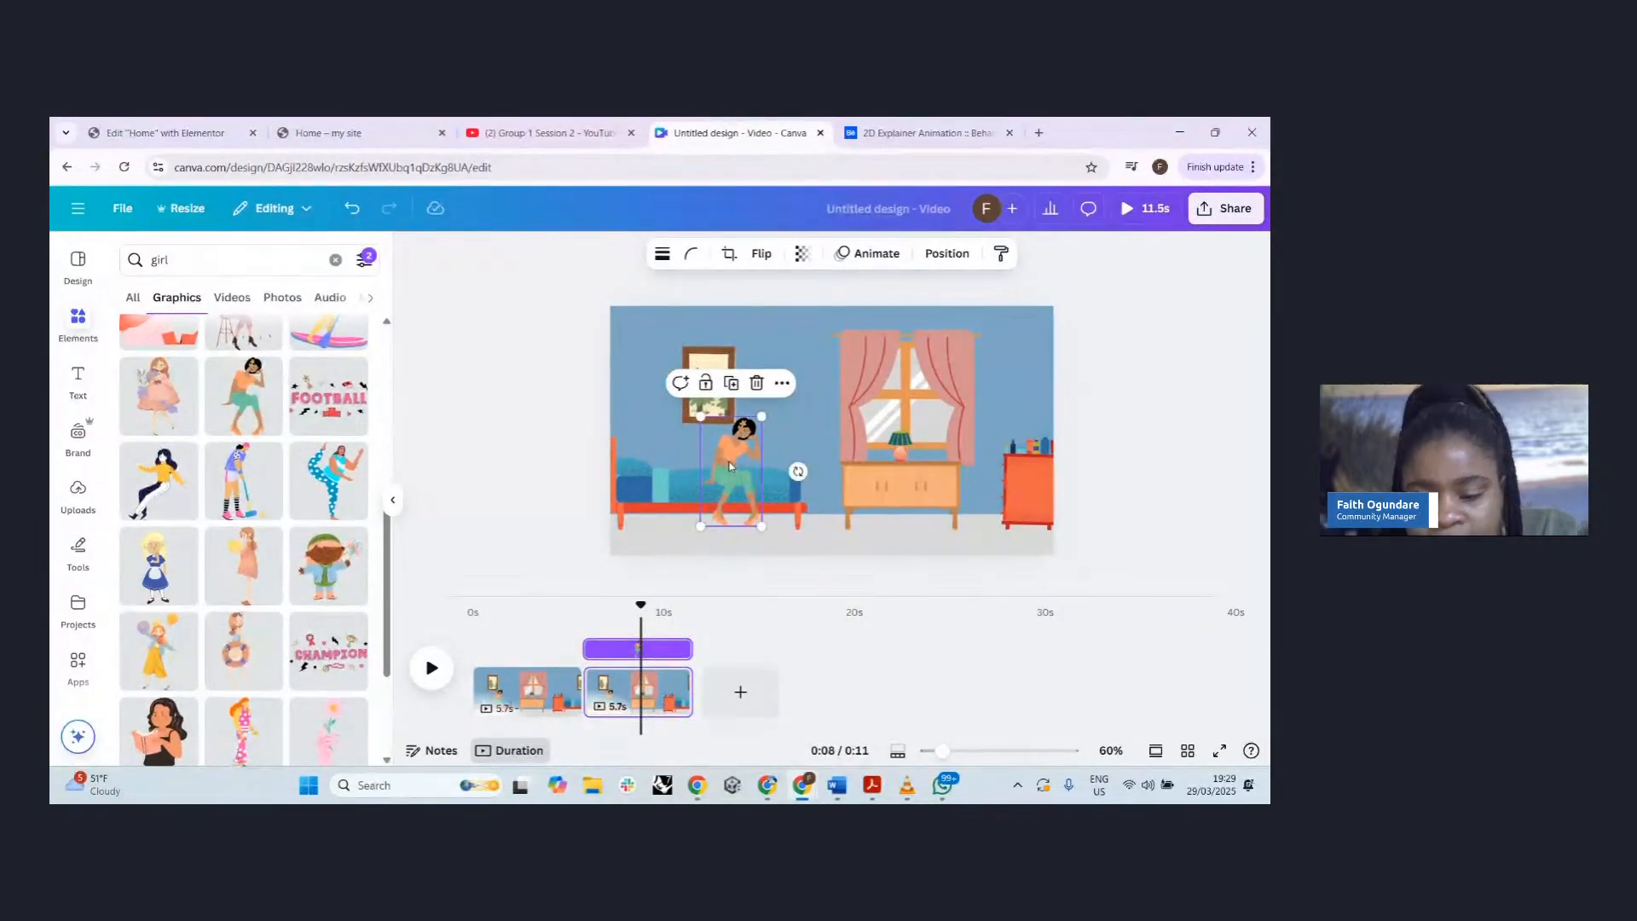
key(Delete)
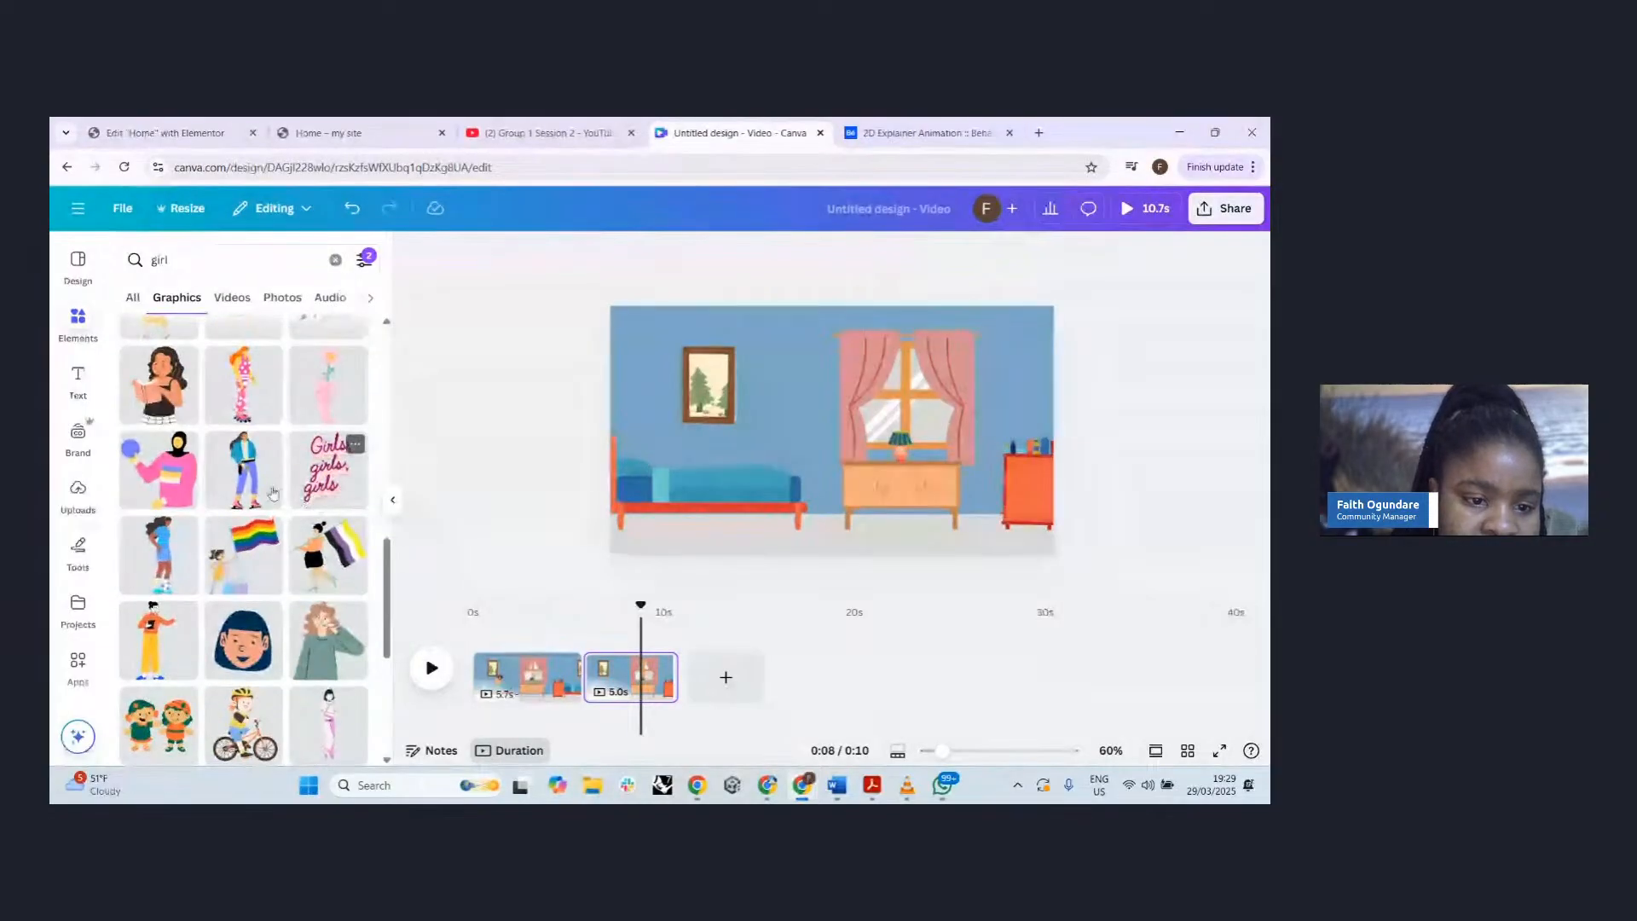
click(254, 505)
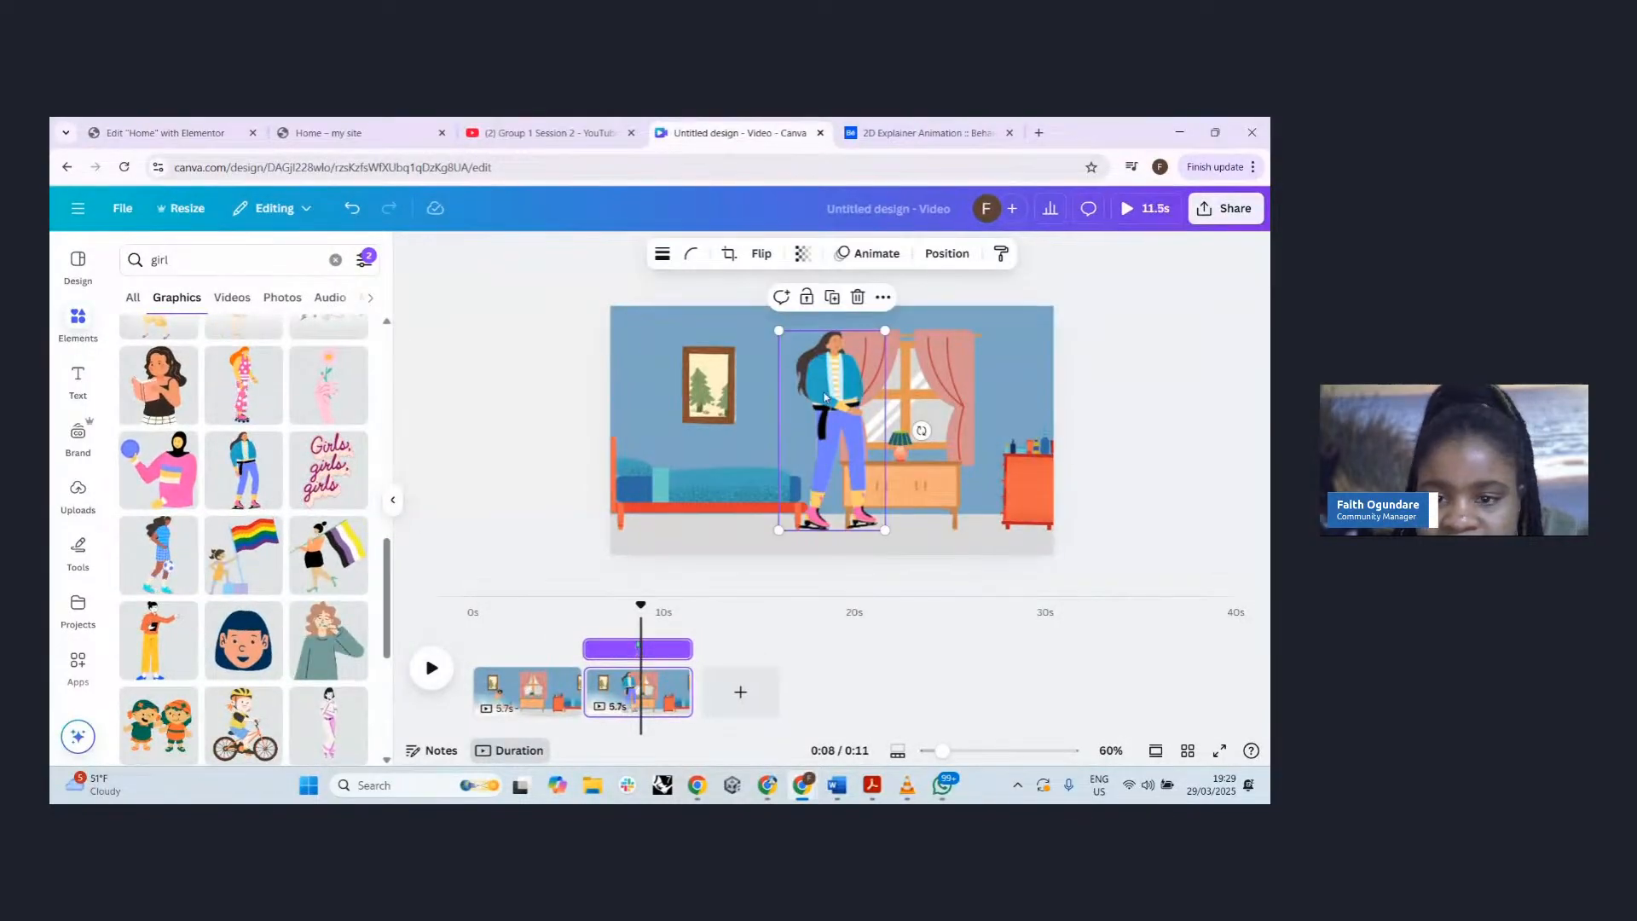
drag(878, 430, 1033, 437)
key(ctrl+z)
key(ctrl+z)
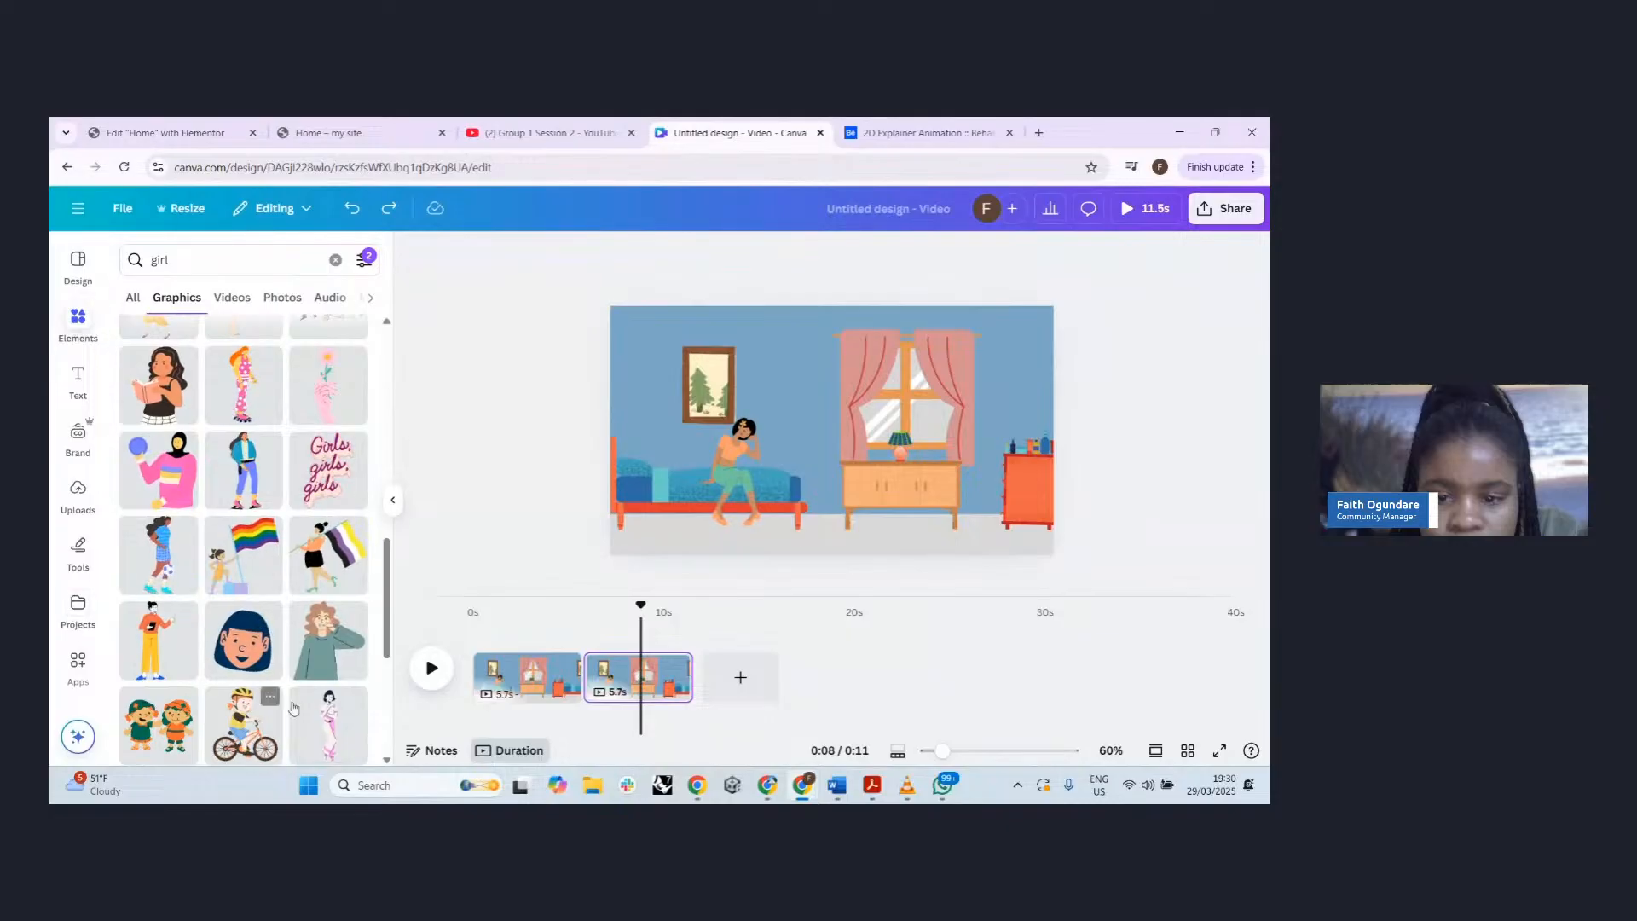
- Add the skating girl in the blue jacket to the second page, move her beside the red cabinet and shrink her
click(249, 467)
drag(882, 428, 993, 449)
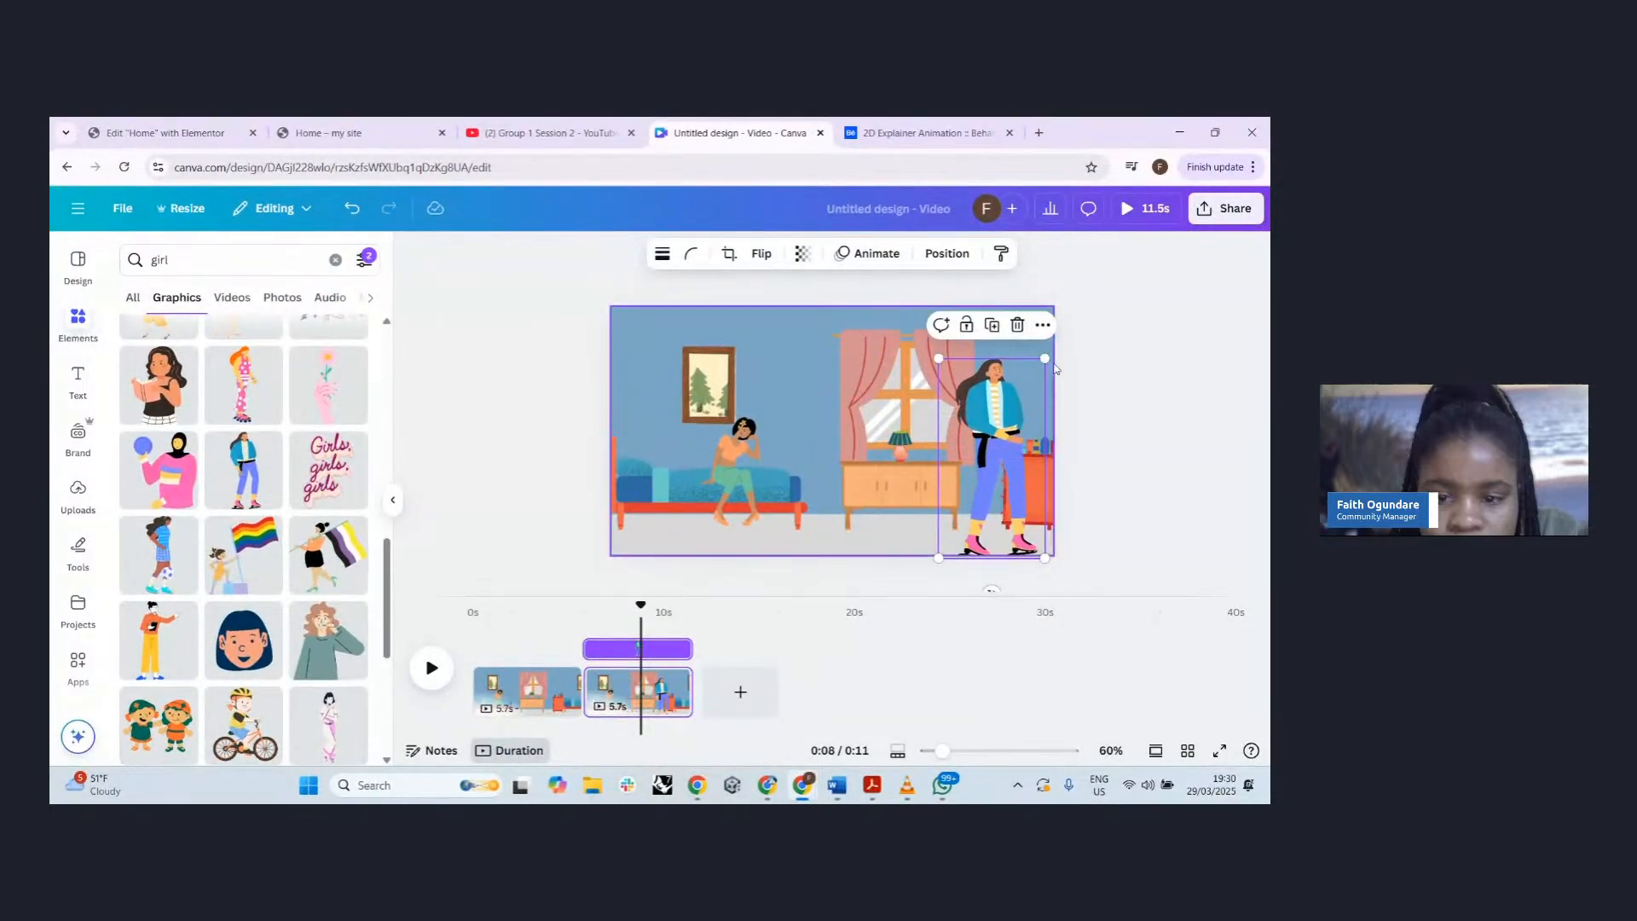
drag(1045, 359, 1002, 438)
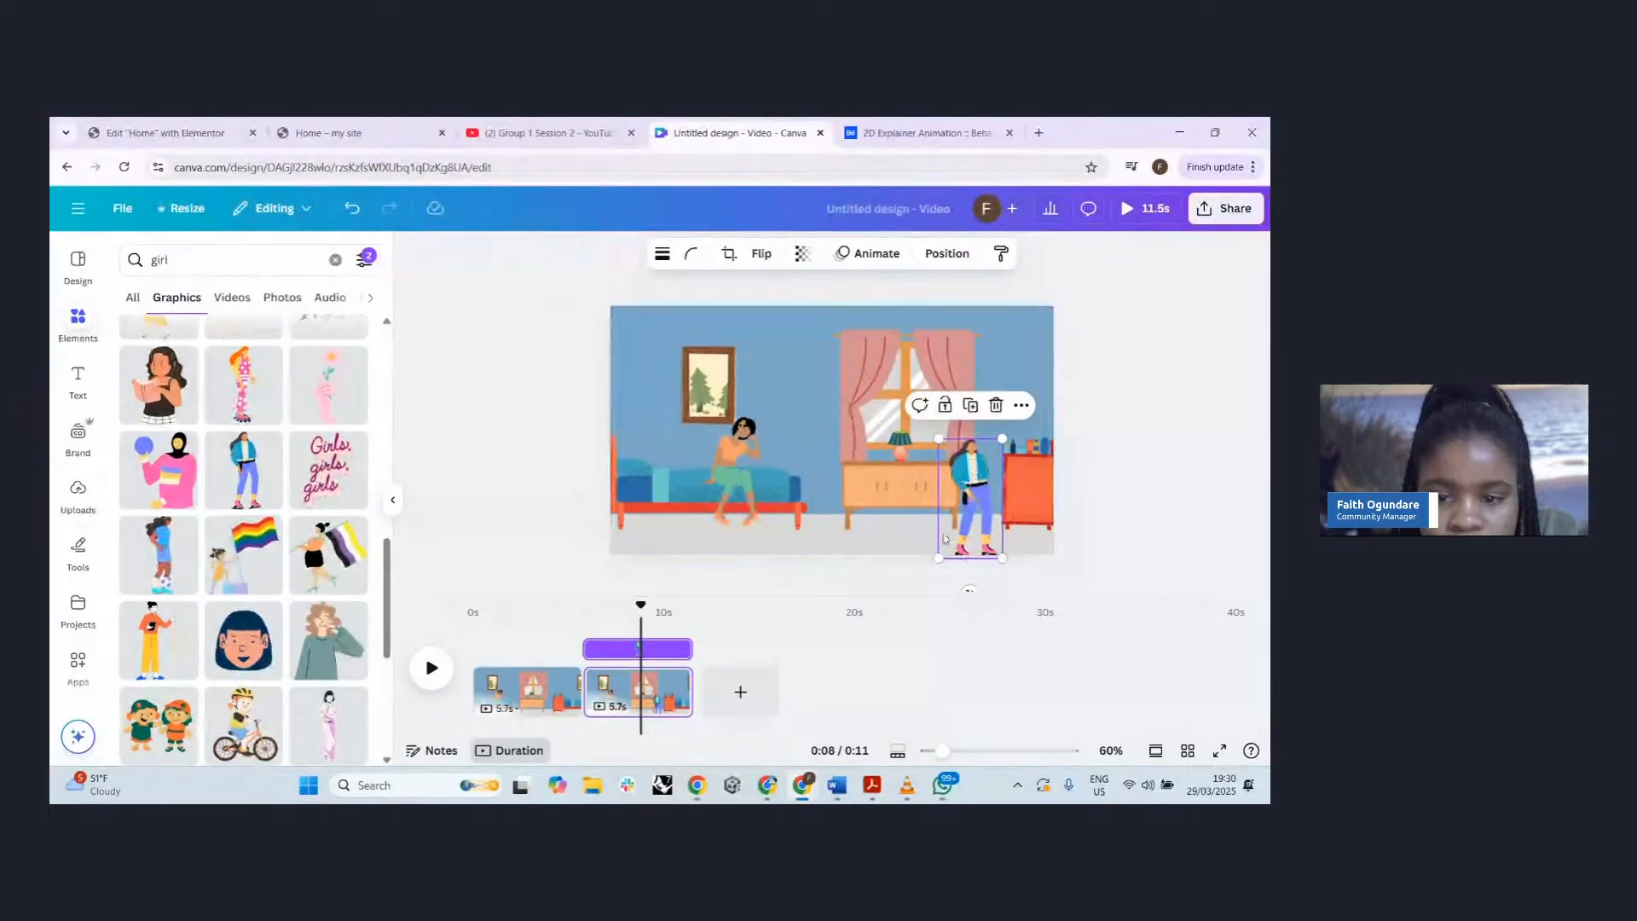
- Flip the skating girl horizontally to face the bed, enlarge her and stand her in front of the red cabinet
click(776, 253)
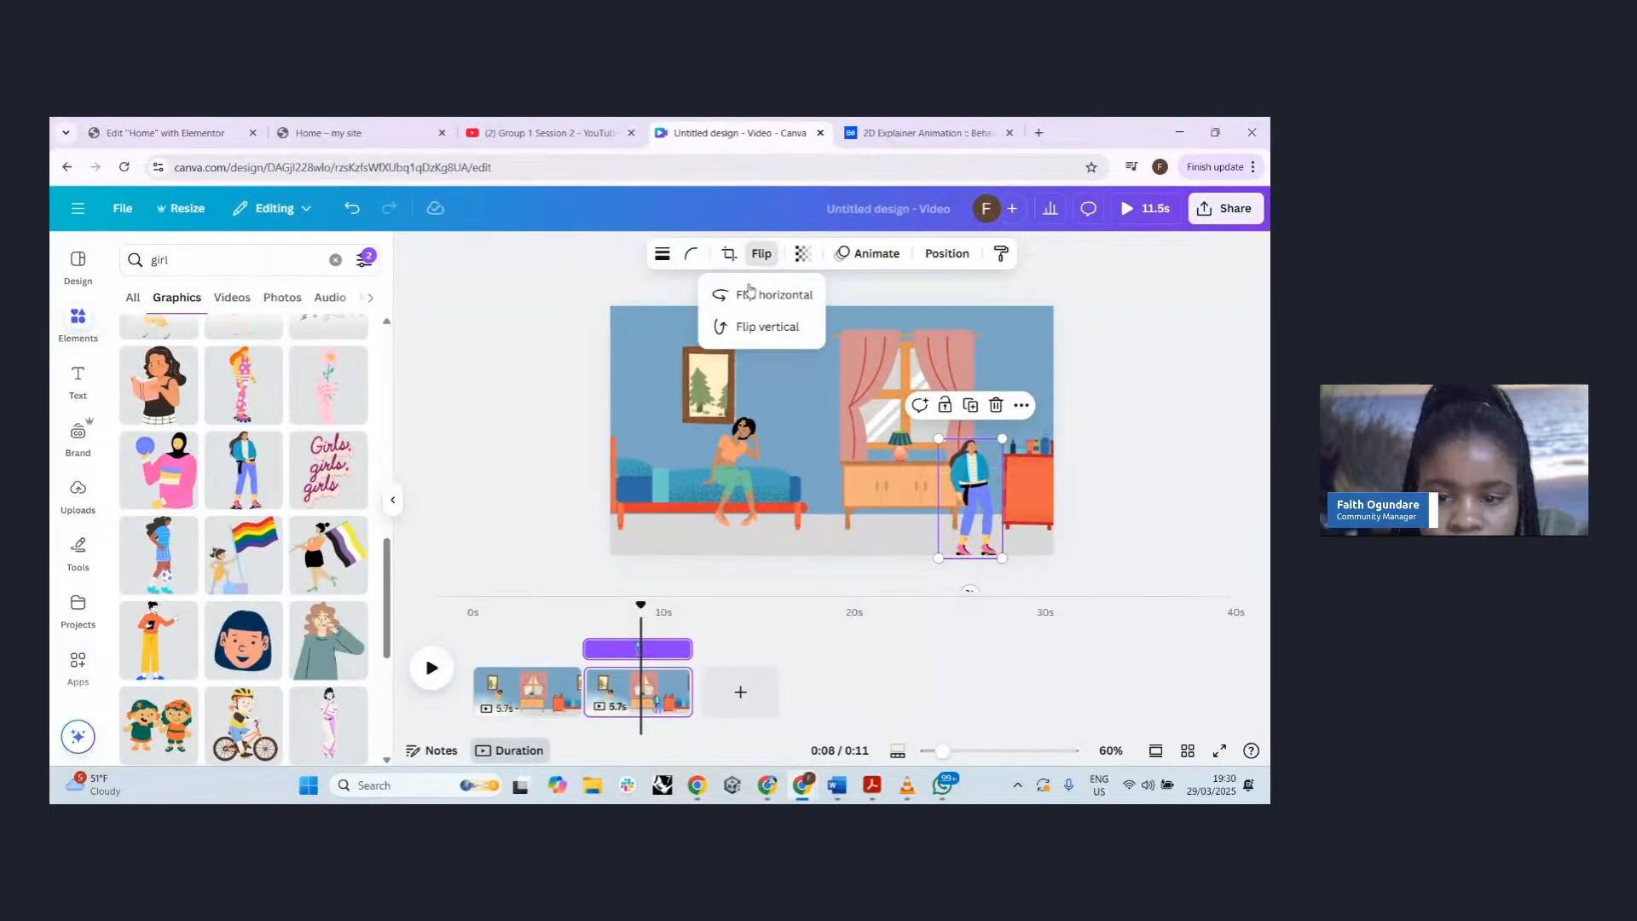
click(750, 292)
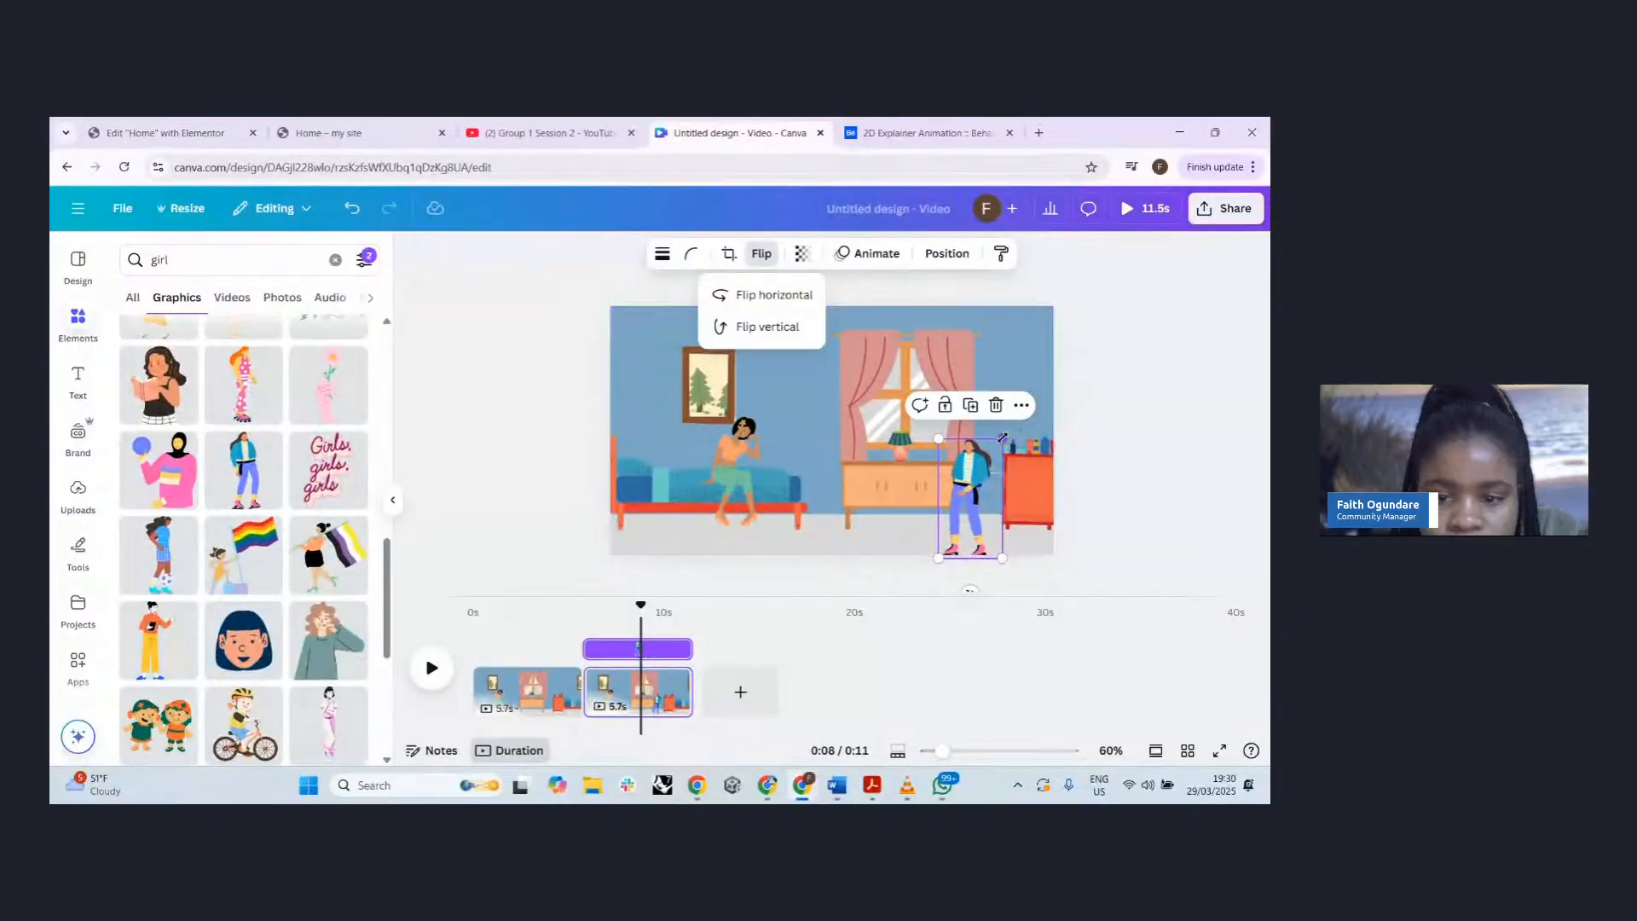
drag(1003, 438, 1049, 364)
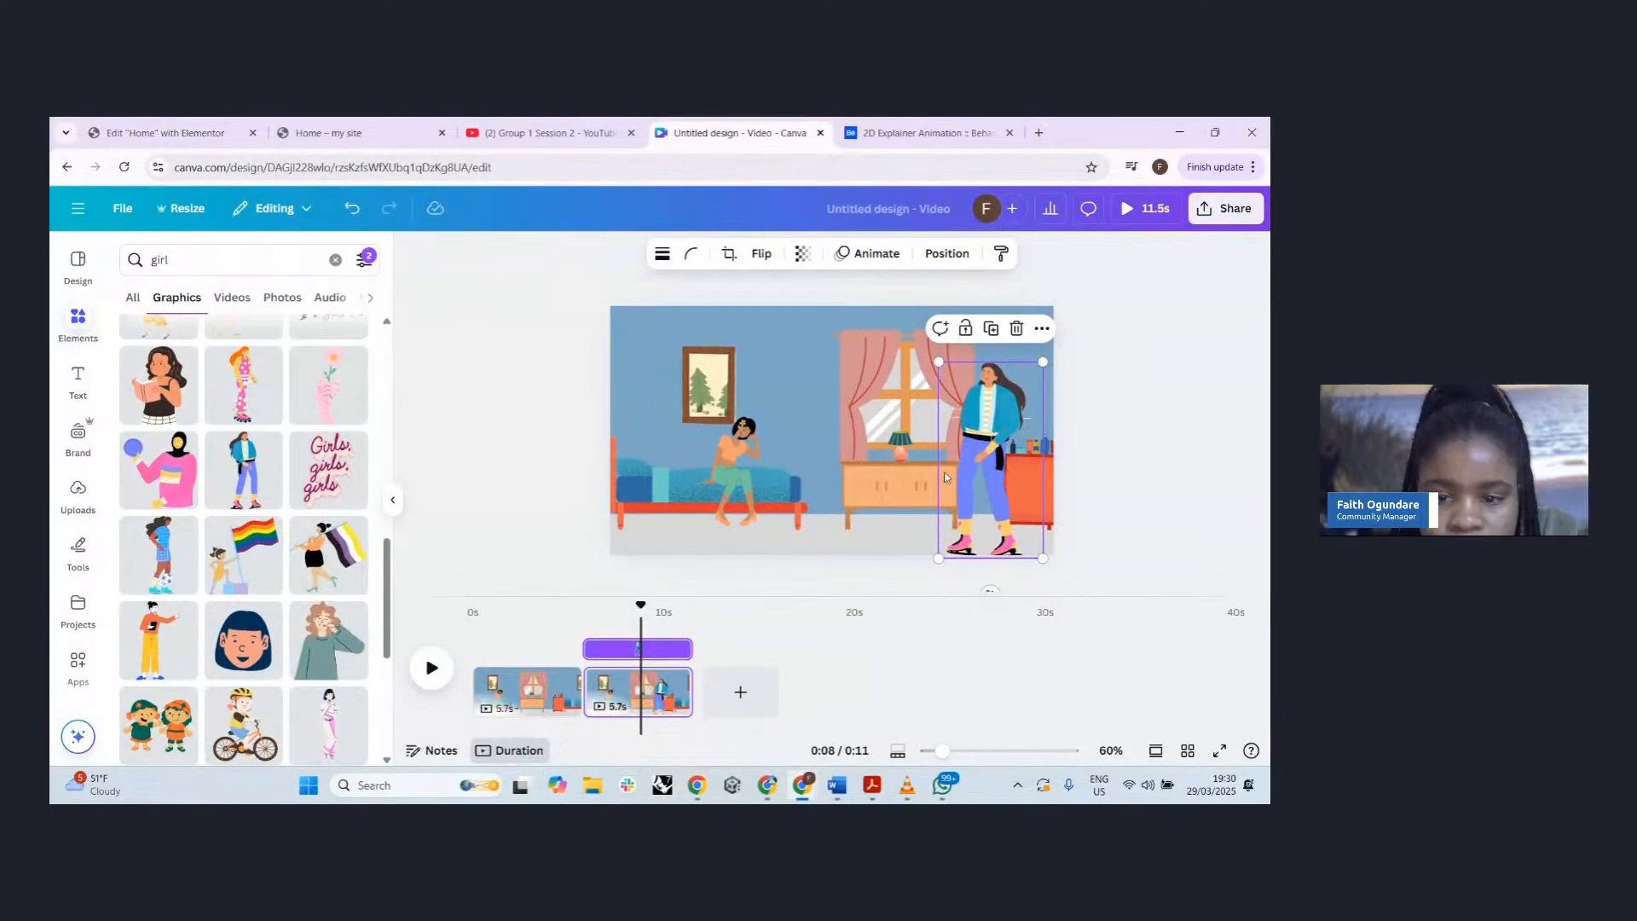
drag(945, 478, 946, 475)
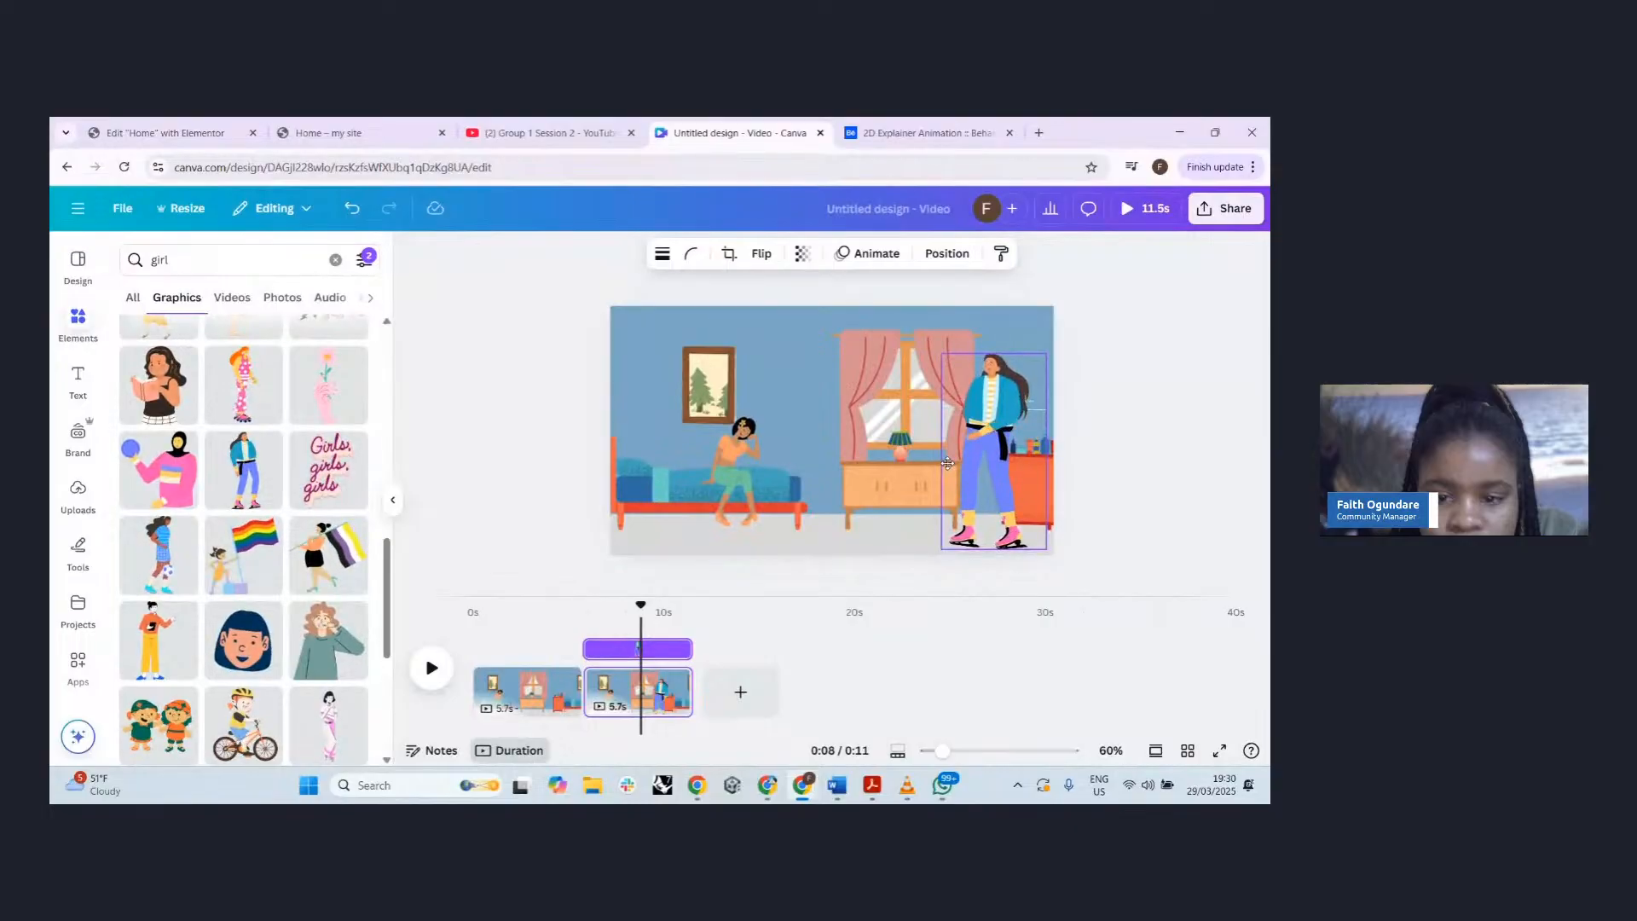
click(1112, 449)
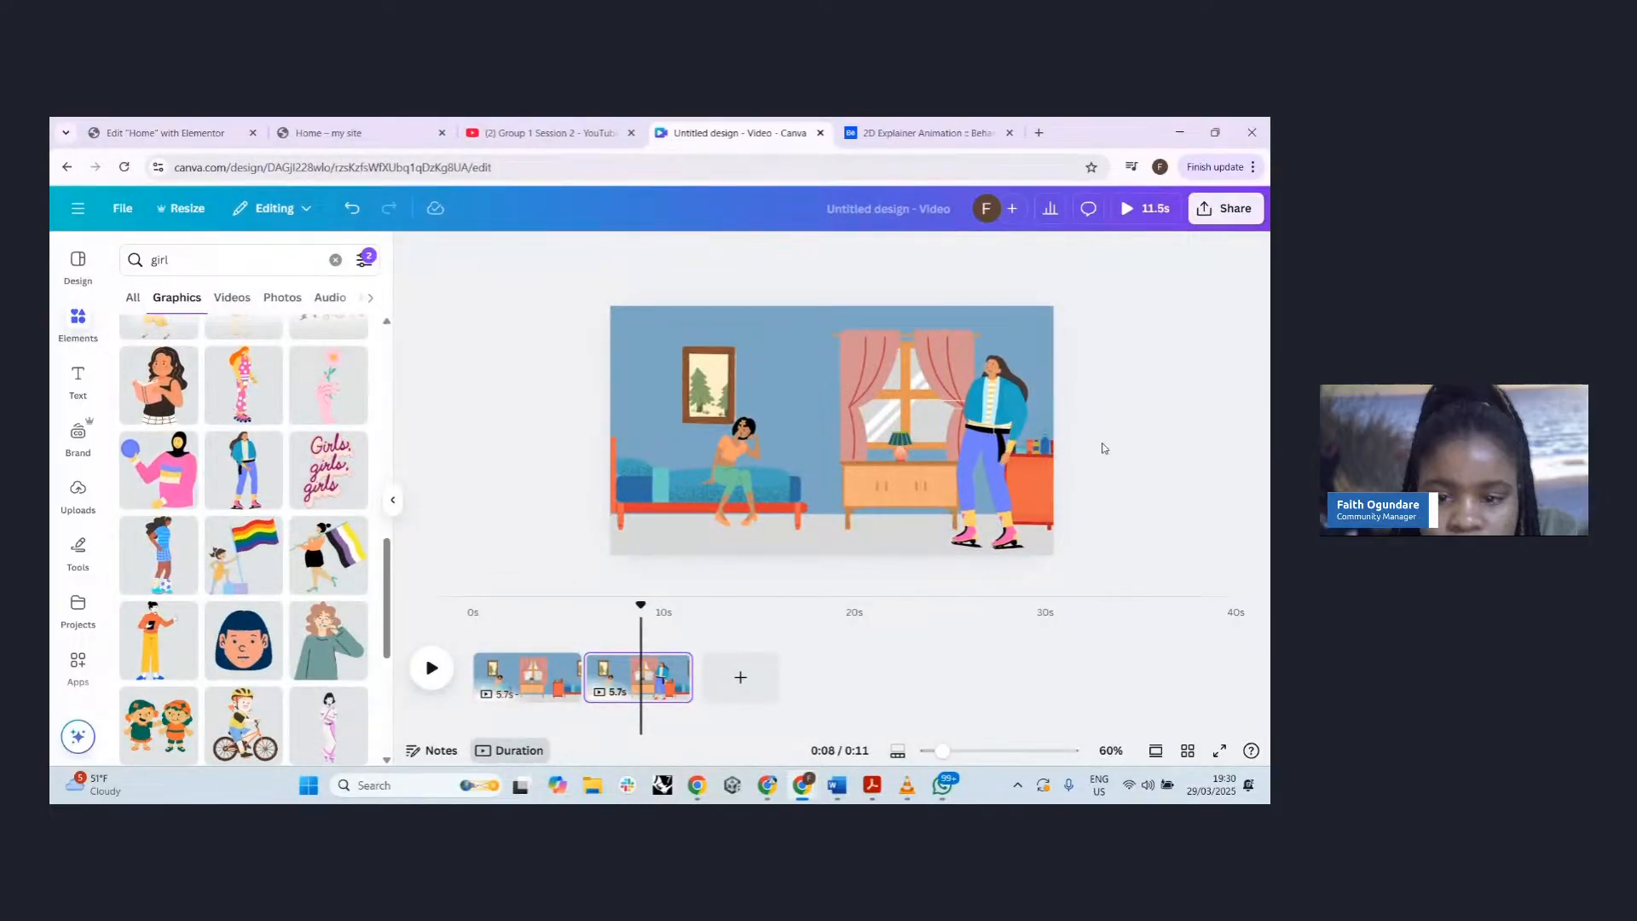
click(1017, 514)
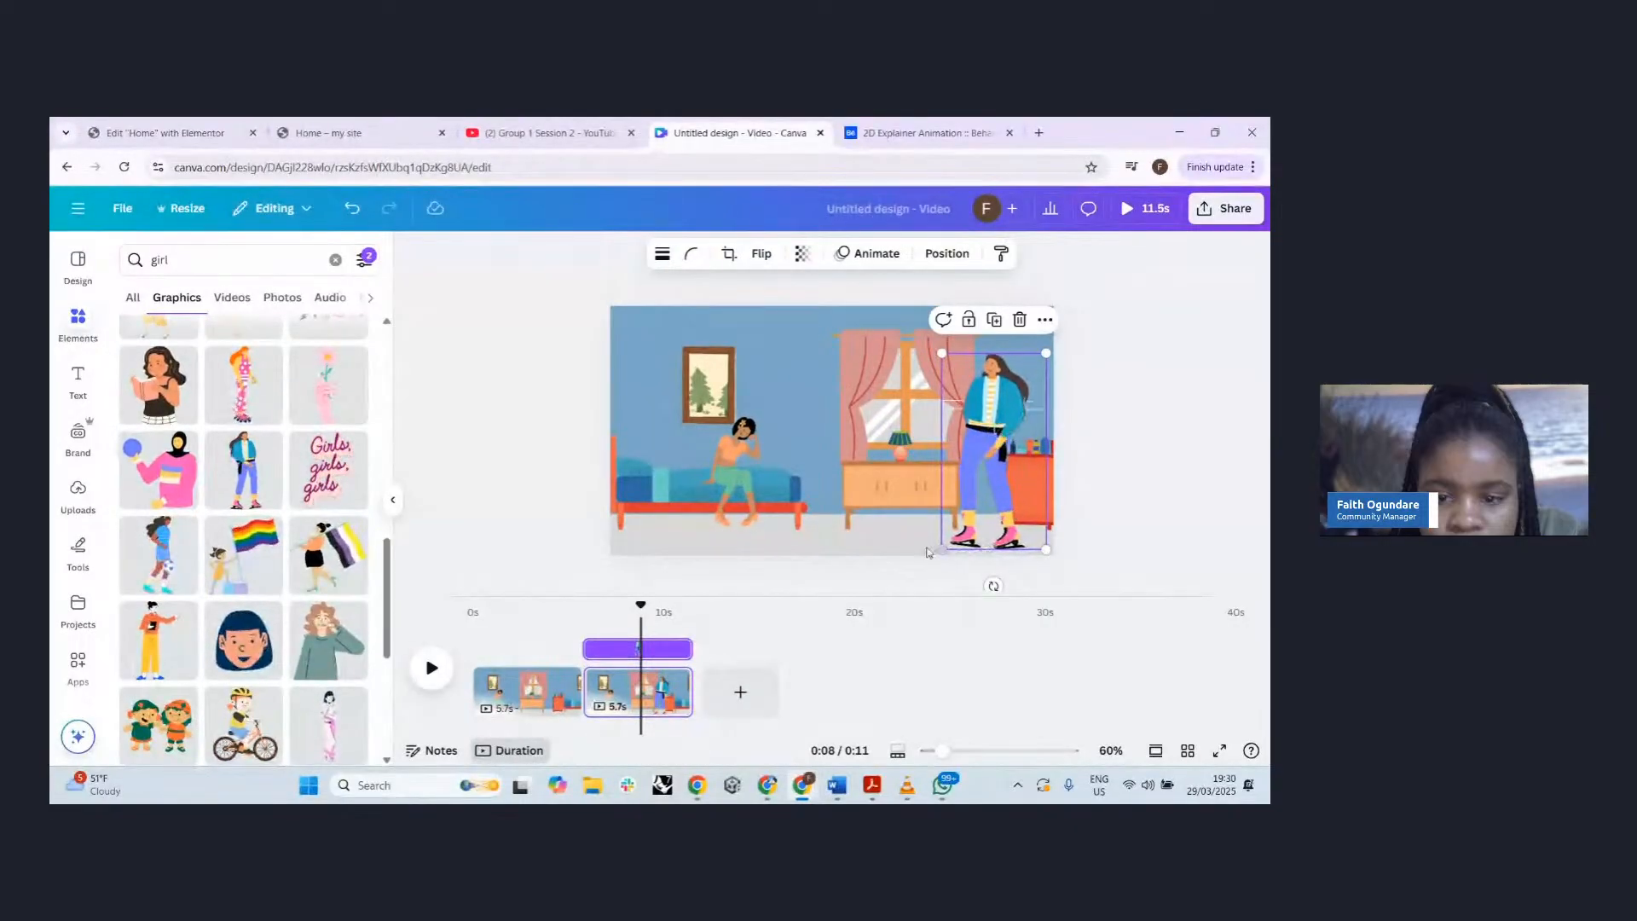
- Enlarge the seated girl on the bed slightly on the second page
click(750, 424)
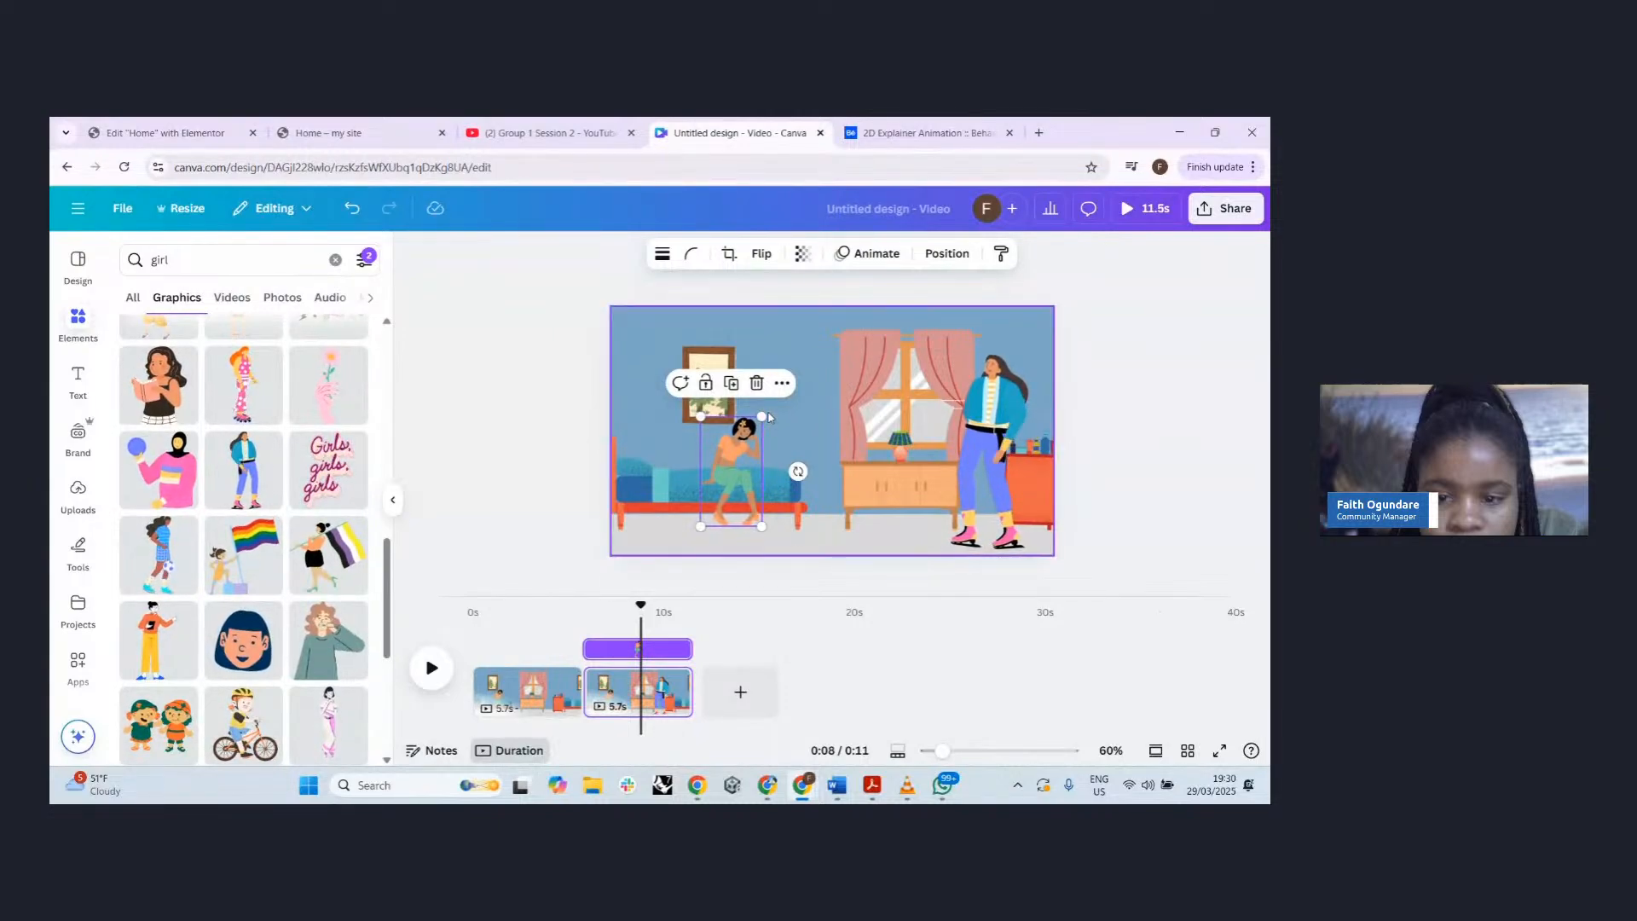
drag(769, 416, 767, 407)
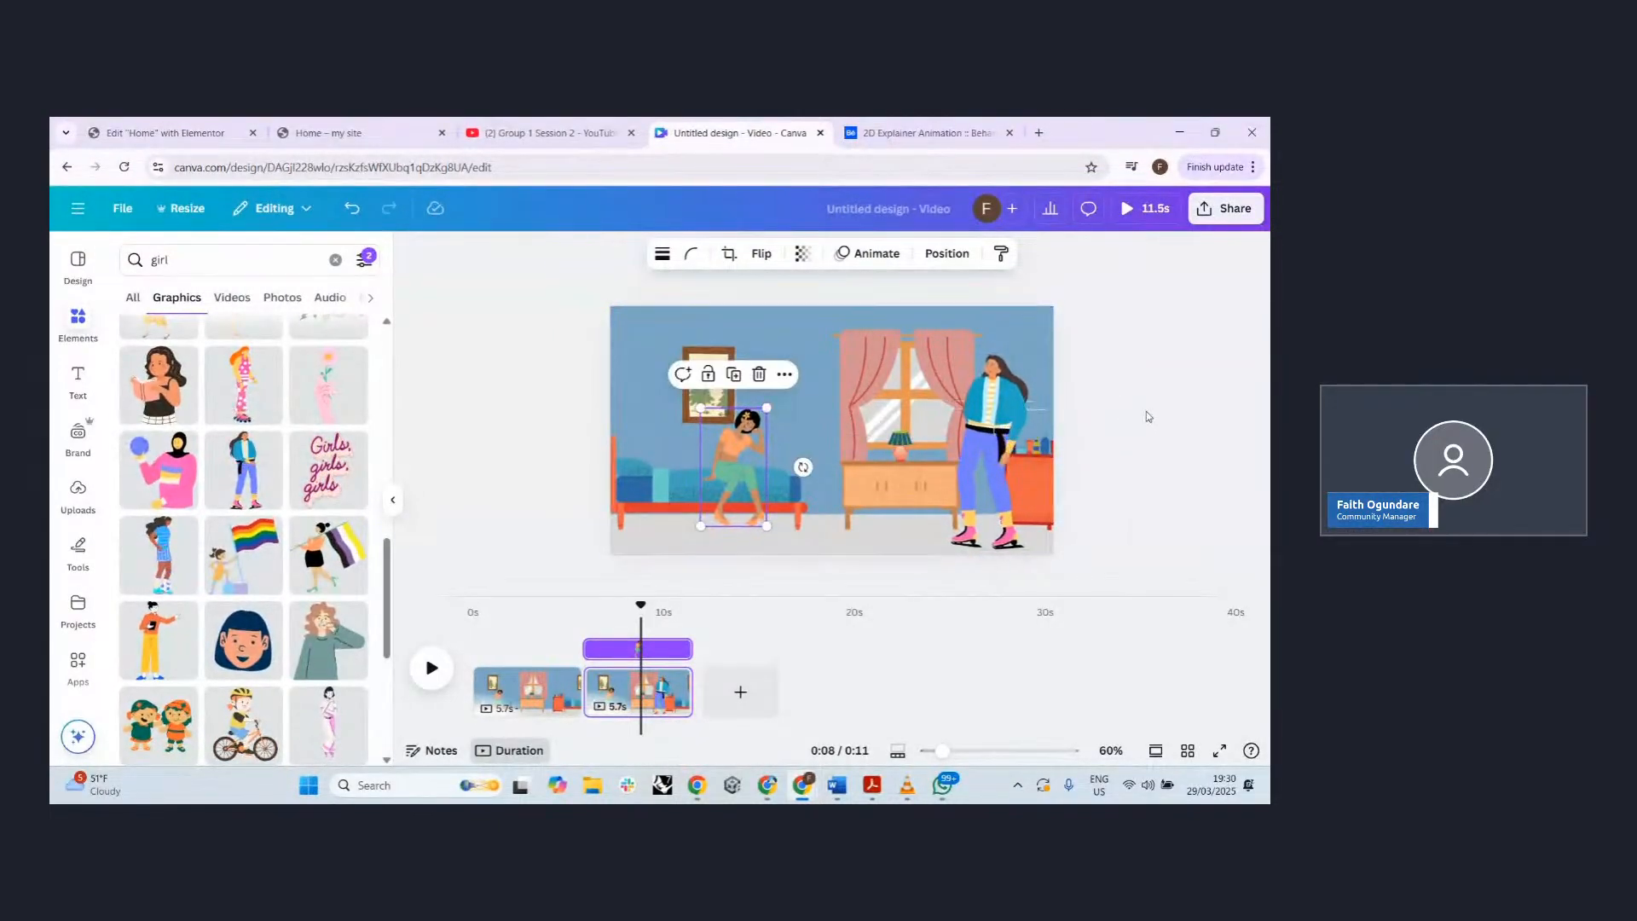
click(1148, 416)
- Try a custom animation that moves the skating girl from the red cabinet towards the bed, and undo it
click(982, 436)
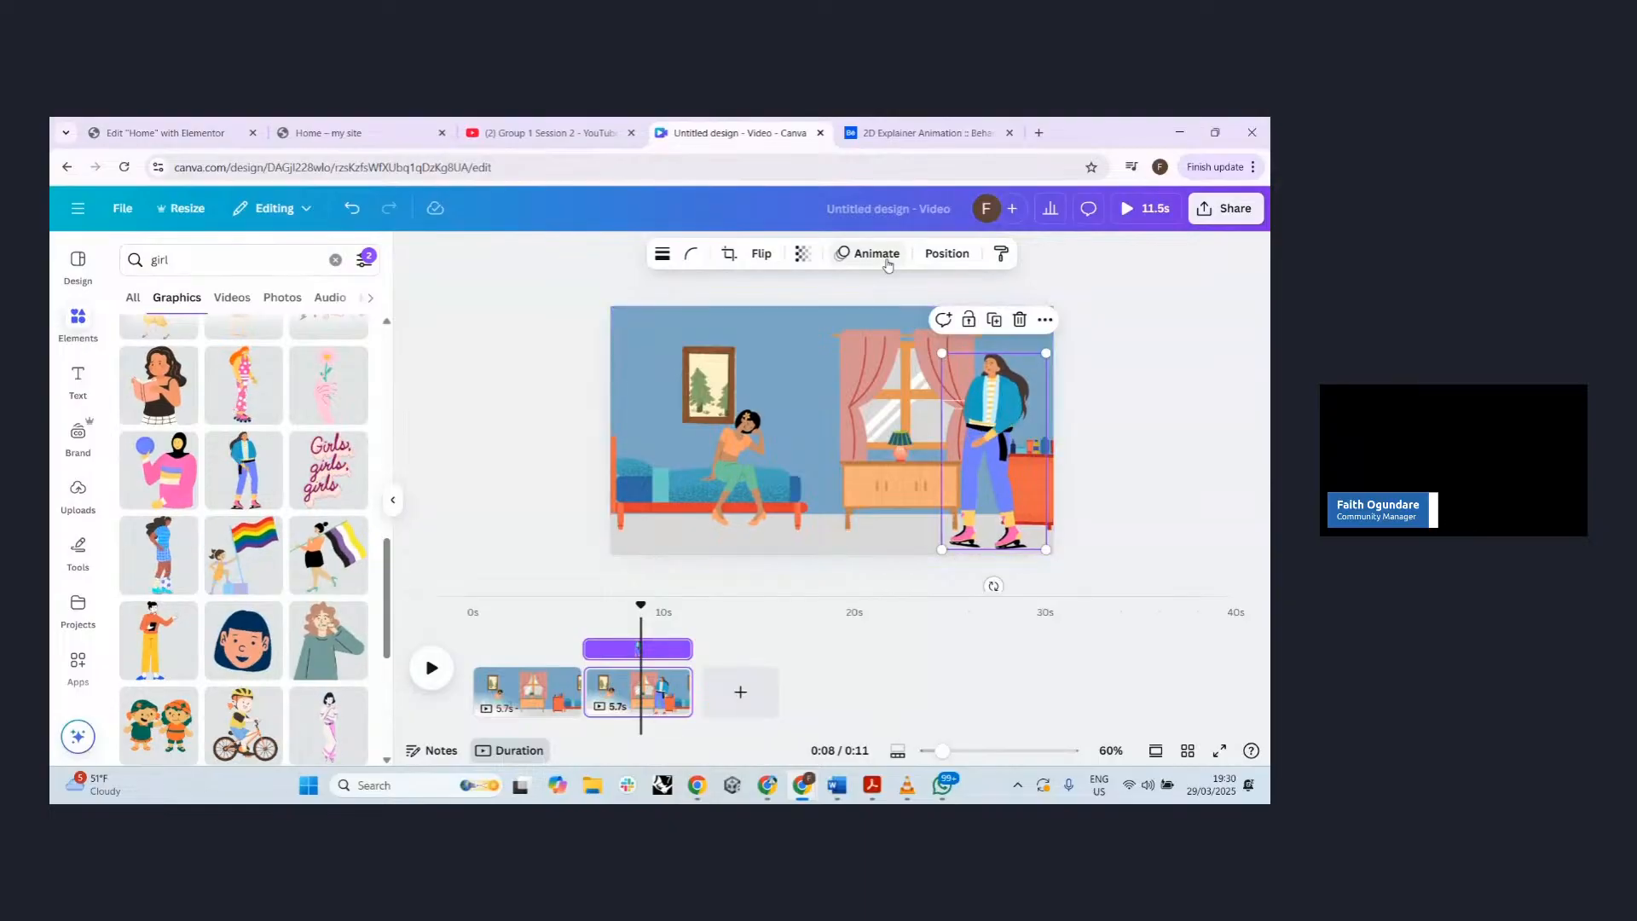
click(887, 262)
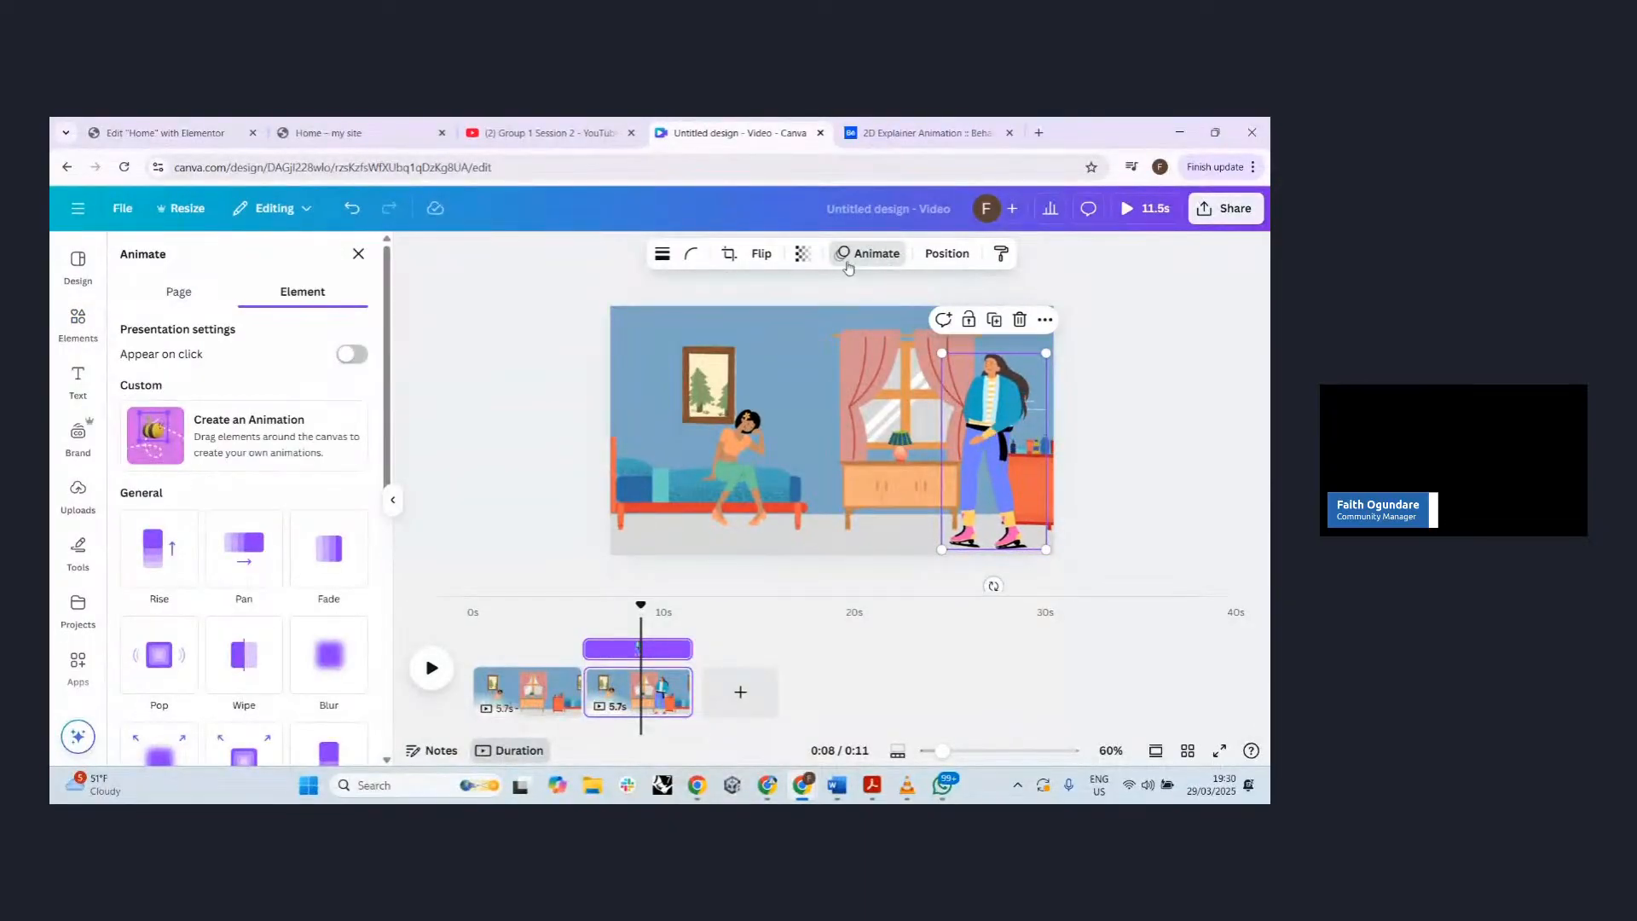
click(267, 447)
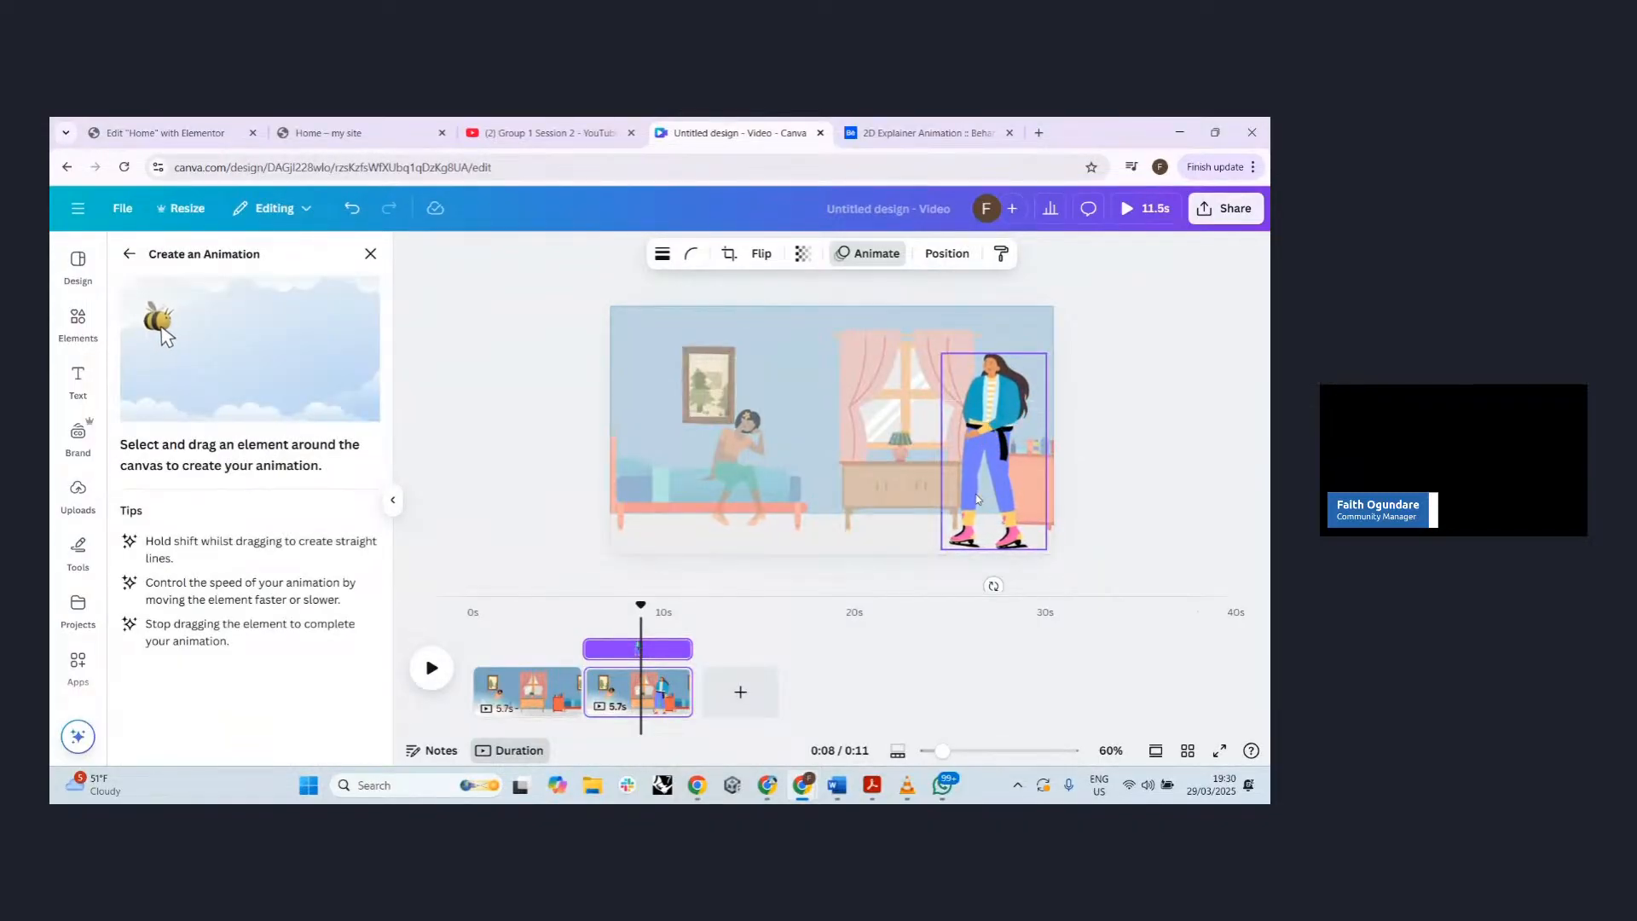
mouse_move(975, 495)
mouse_down()
mouse_move(734, 490)
mouse_move(805, 487)
mouse_up()
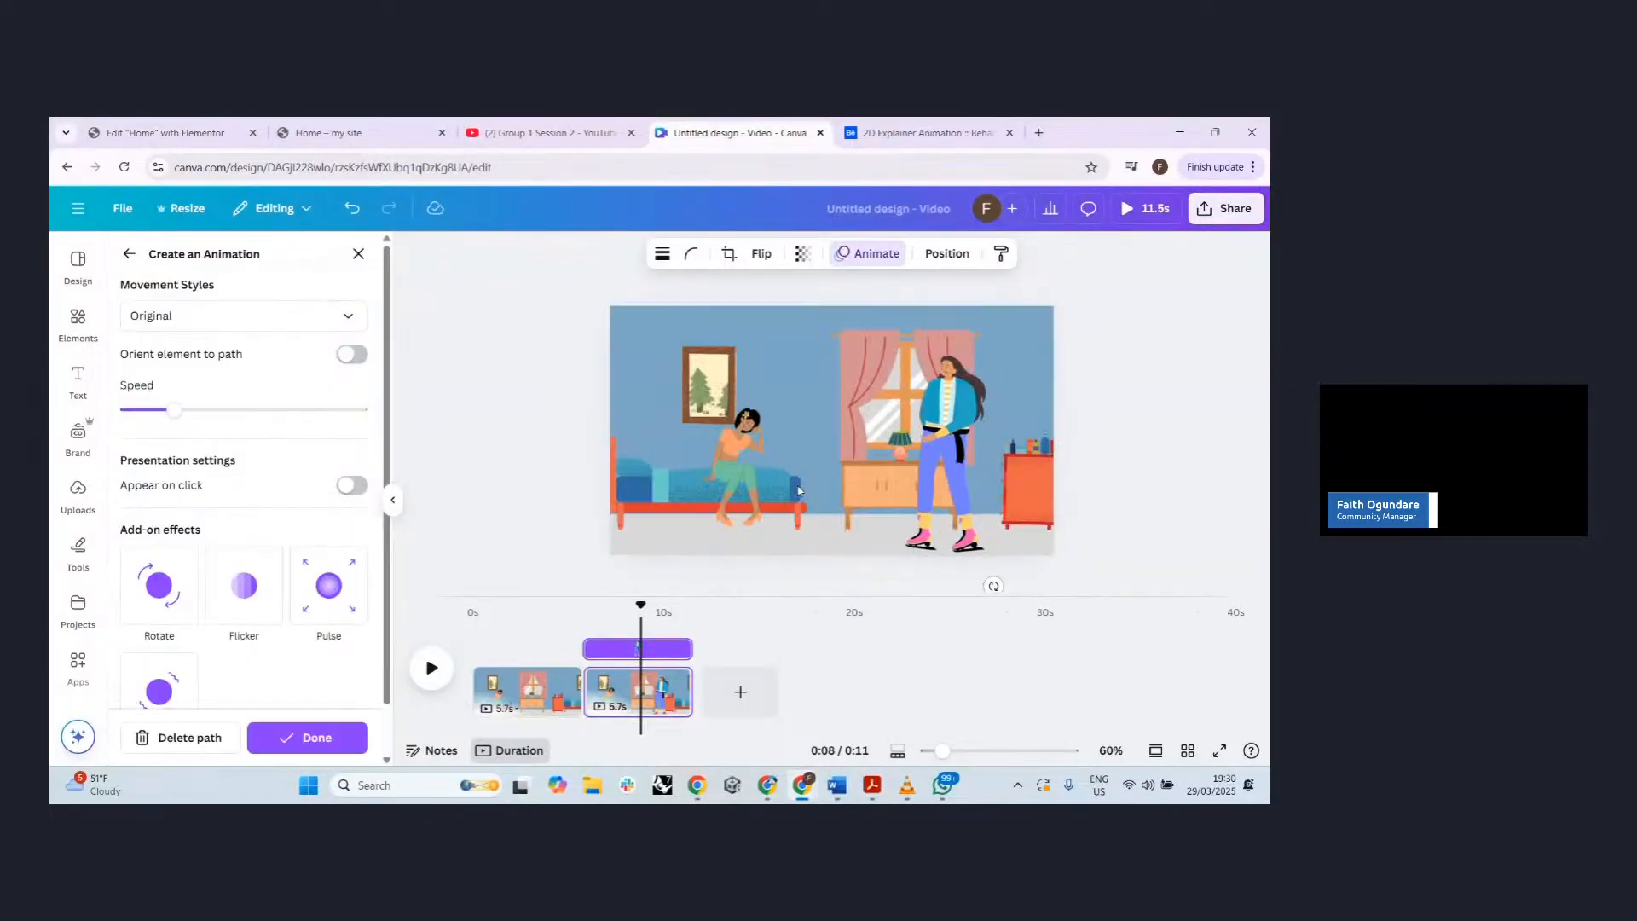
key(ctrl+z)
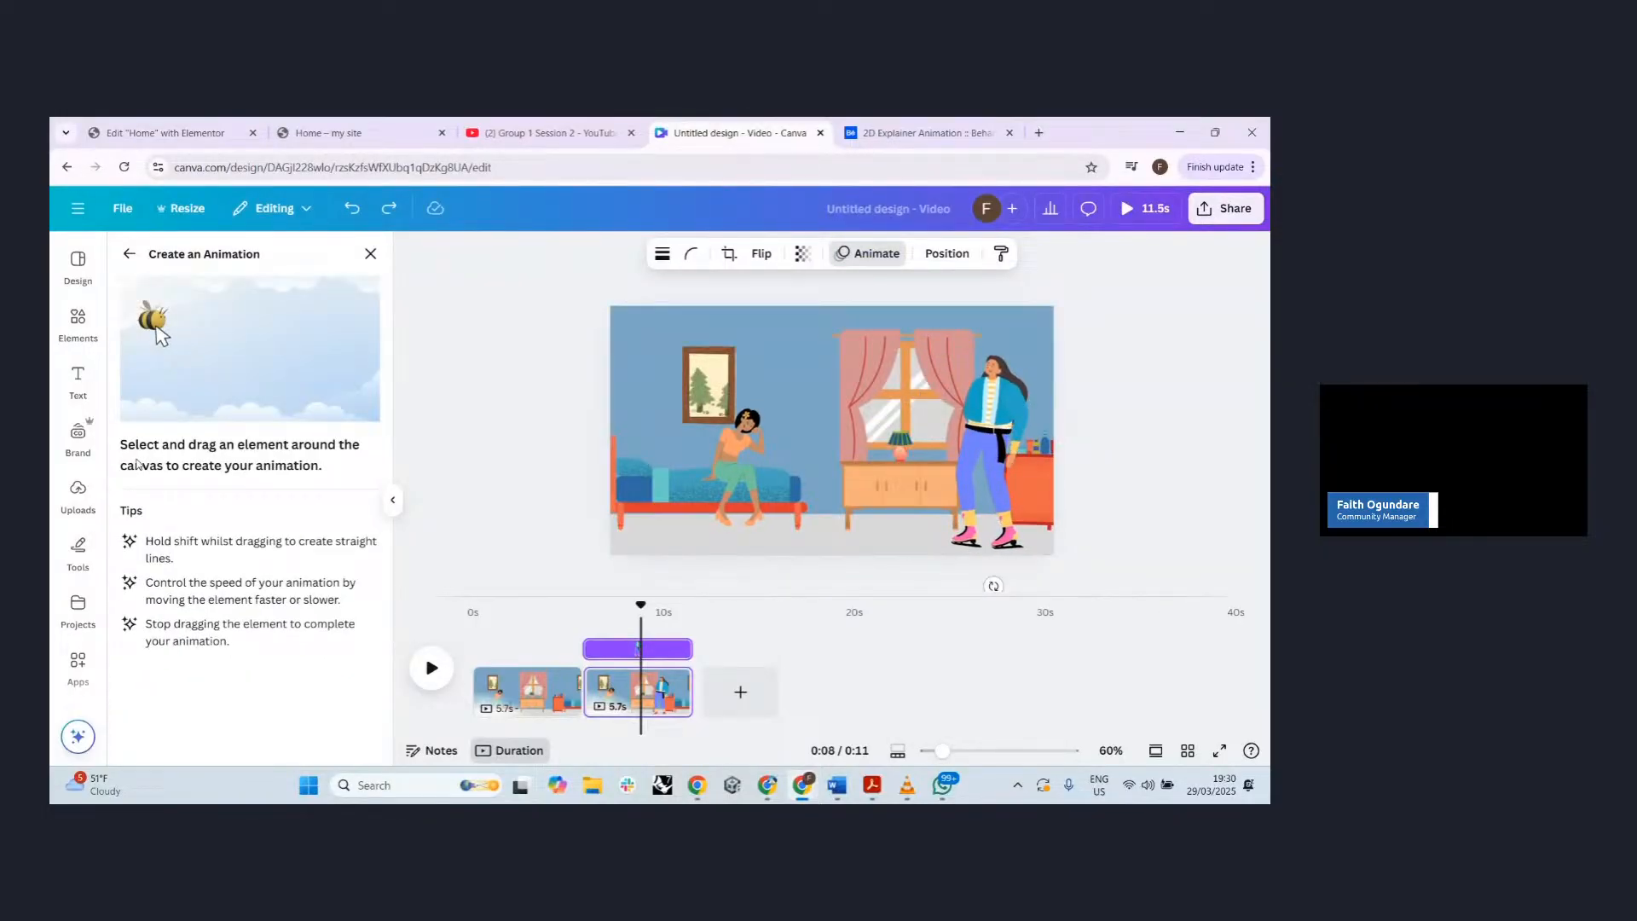
- Create a custom animation for the skating girl on the second page, moving her straight from the red cabinet towards the bed
click(991, 443)
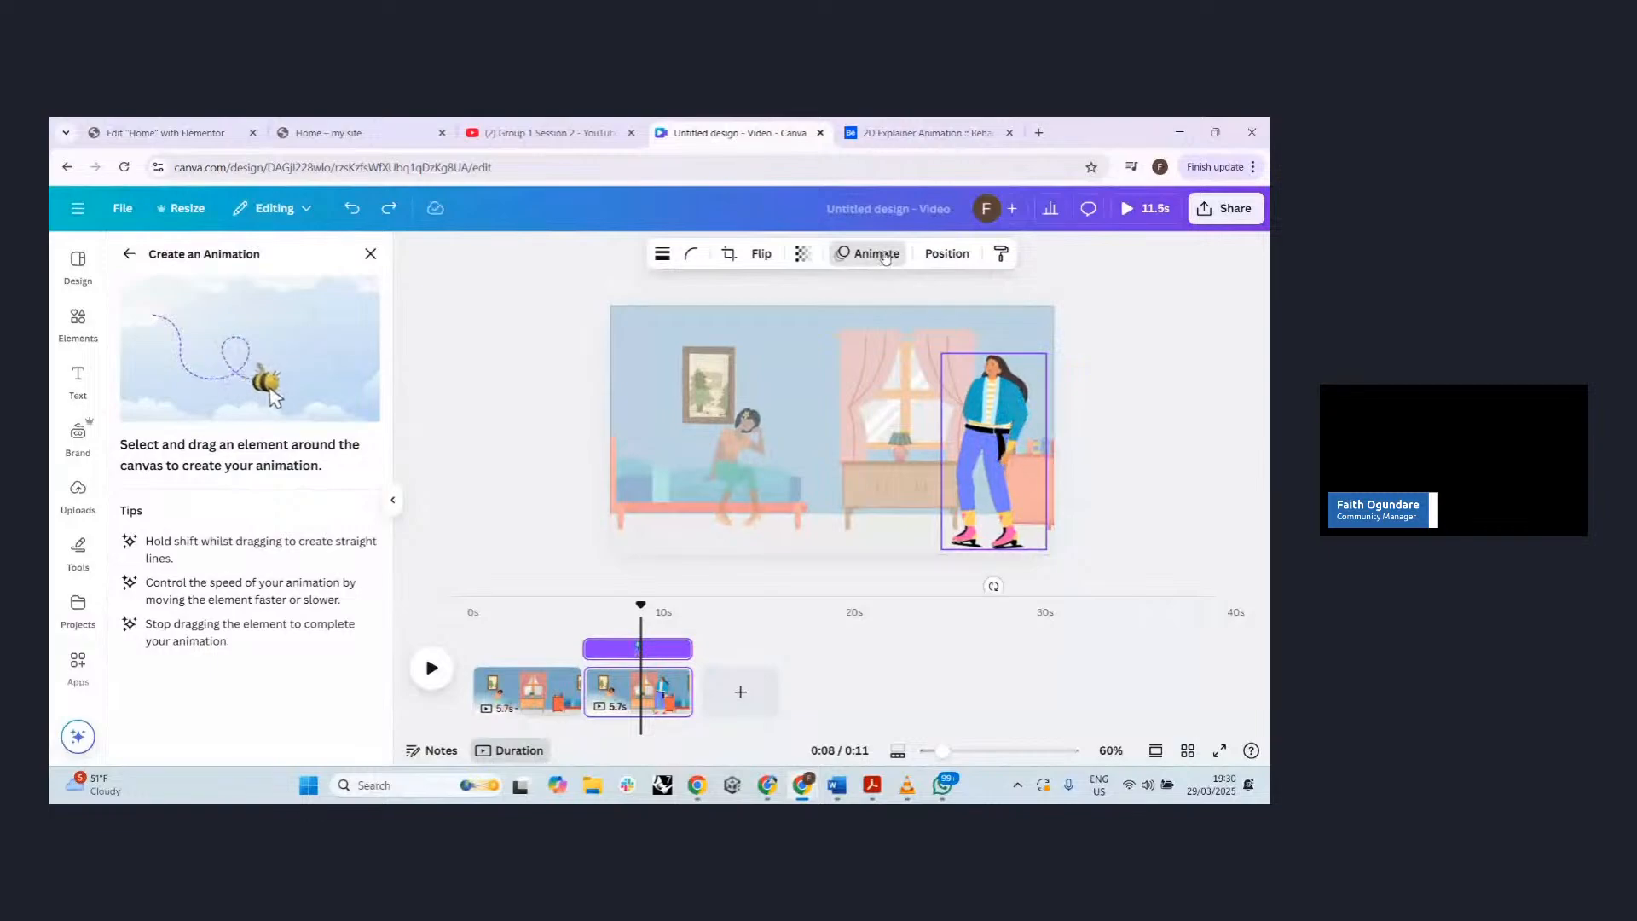
click(887, 255)
click(894, 253)
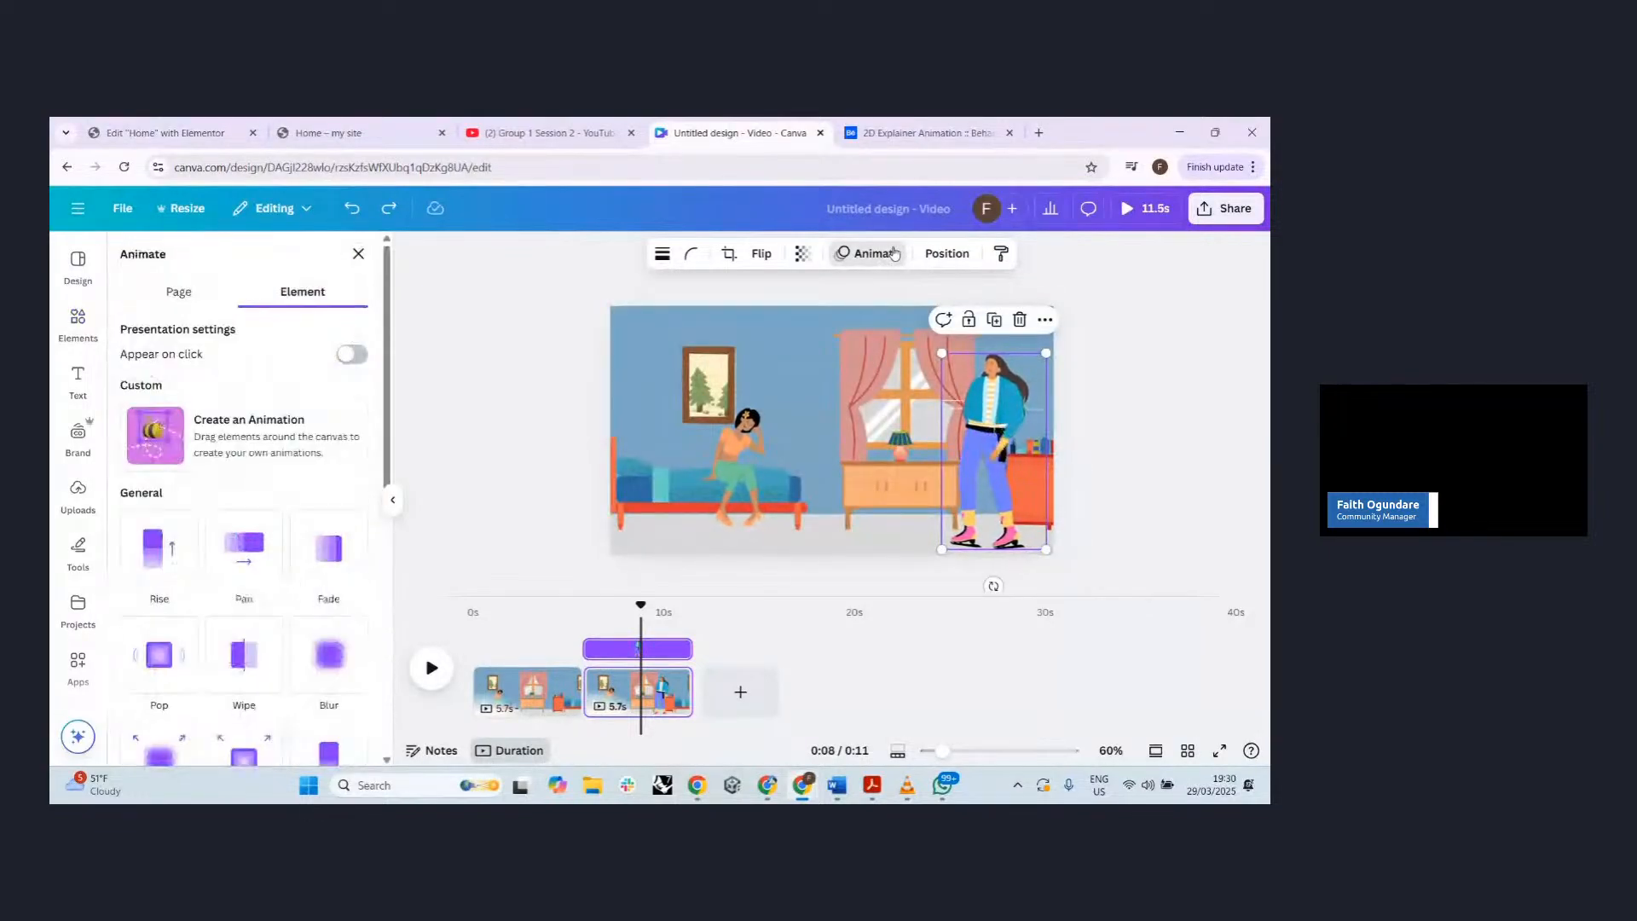
click(250, 457)
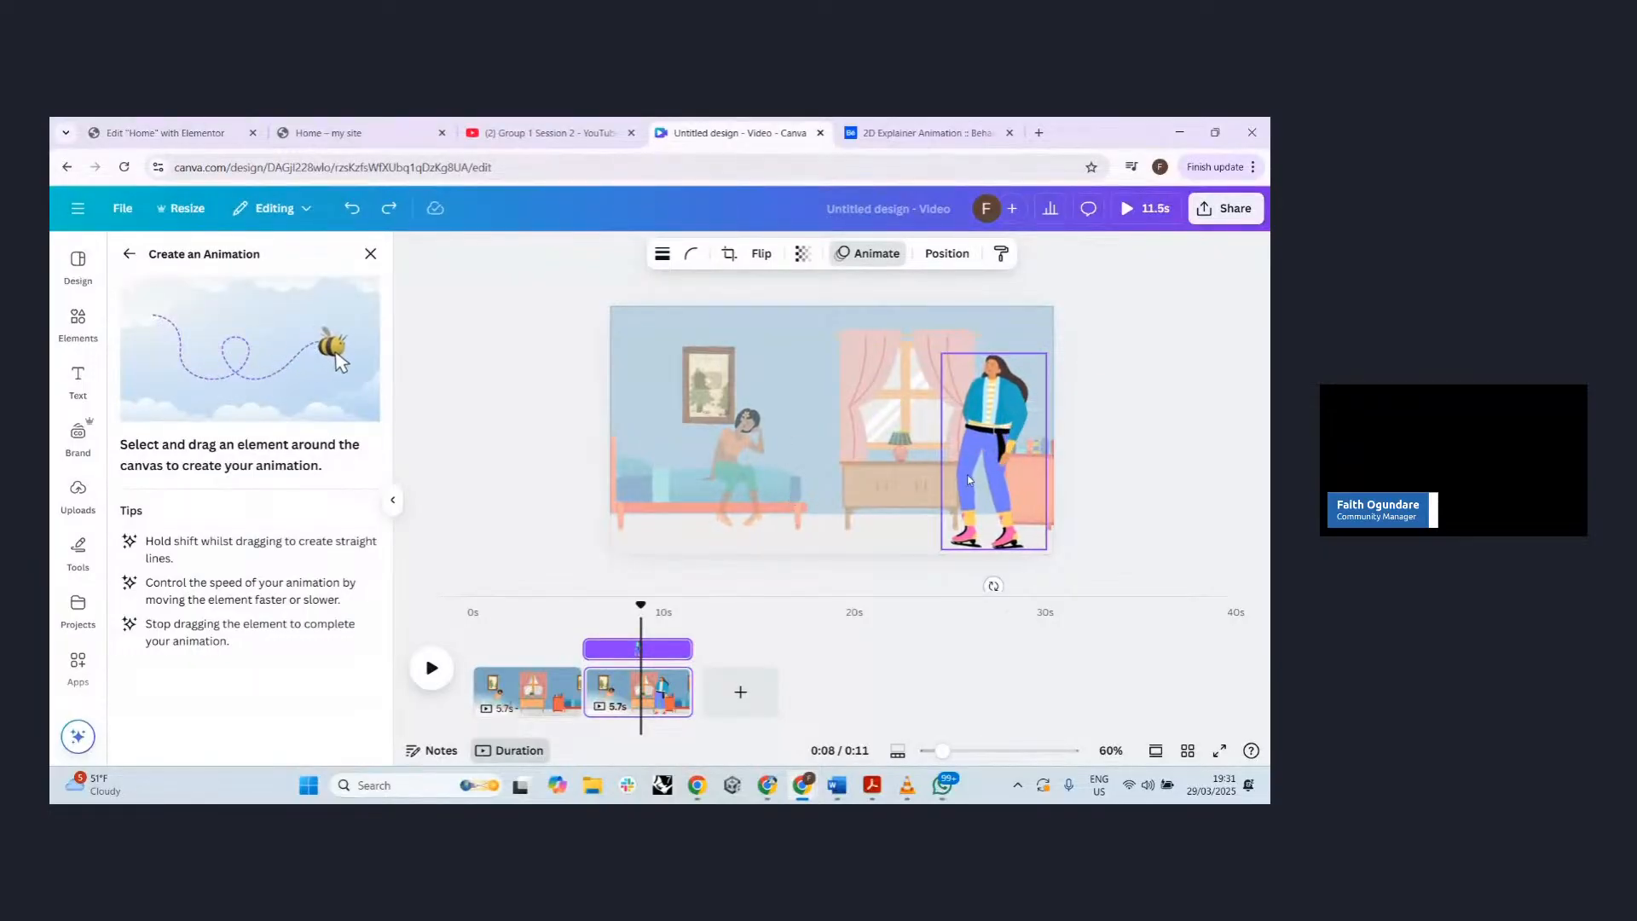
drag(981, 464, 800, 468)
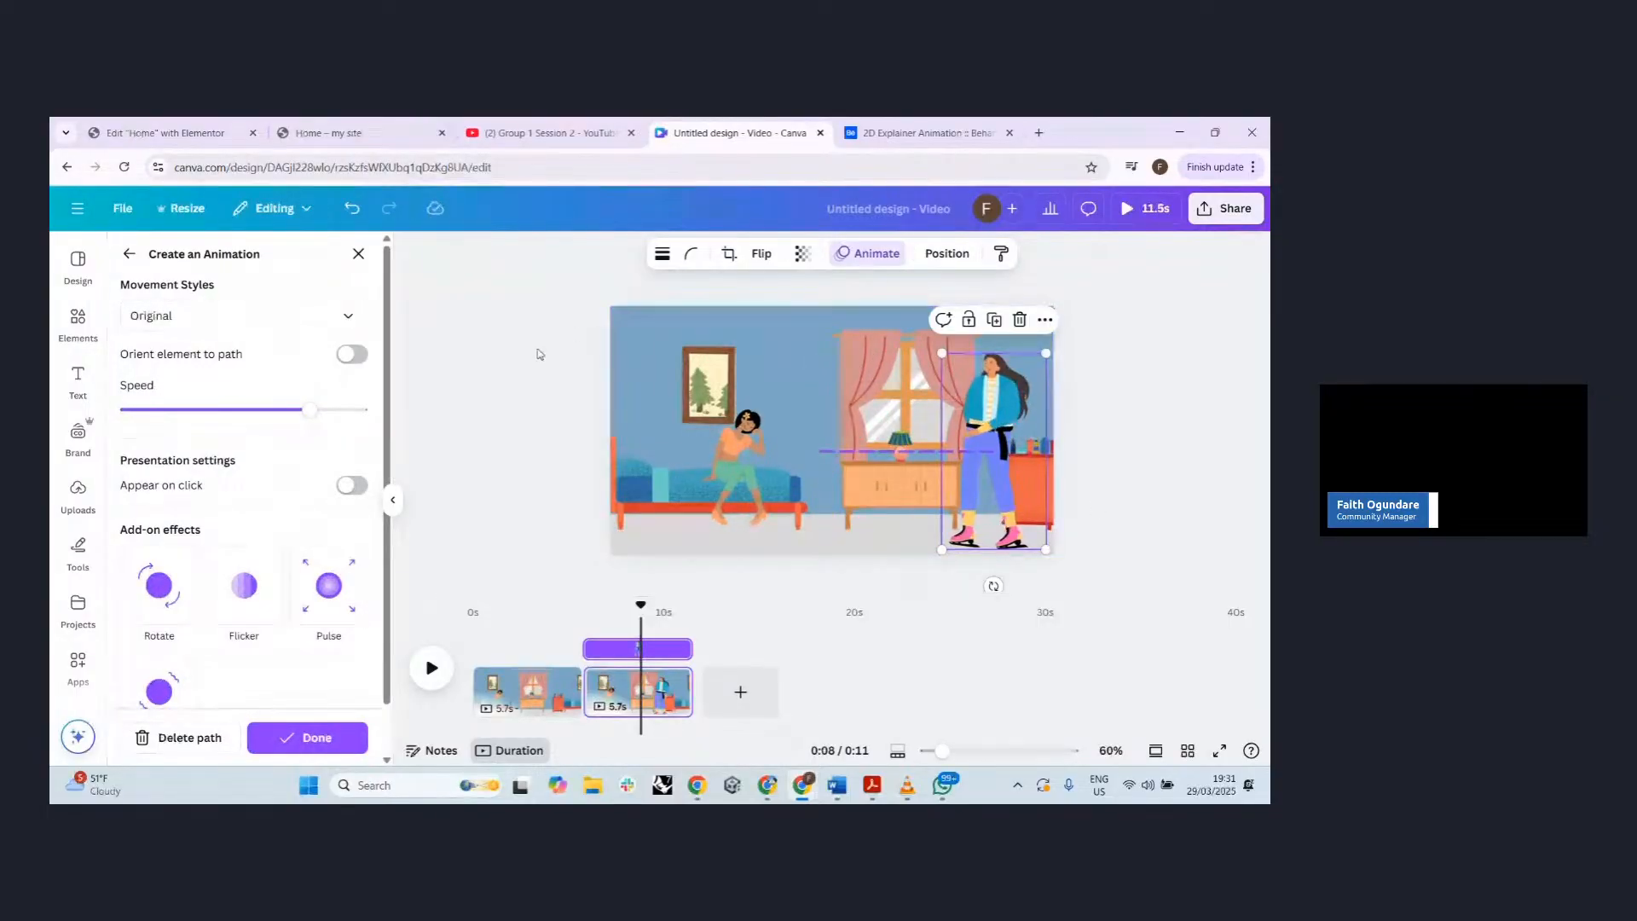
click(580, 475)
- Apply the Ink photo animation to the bedroom background on the first page
drag(499, 604, 467, 613)
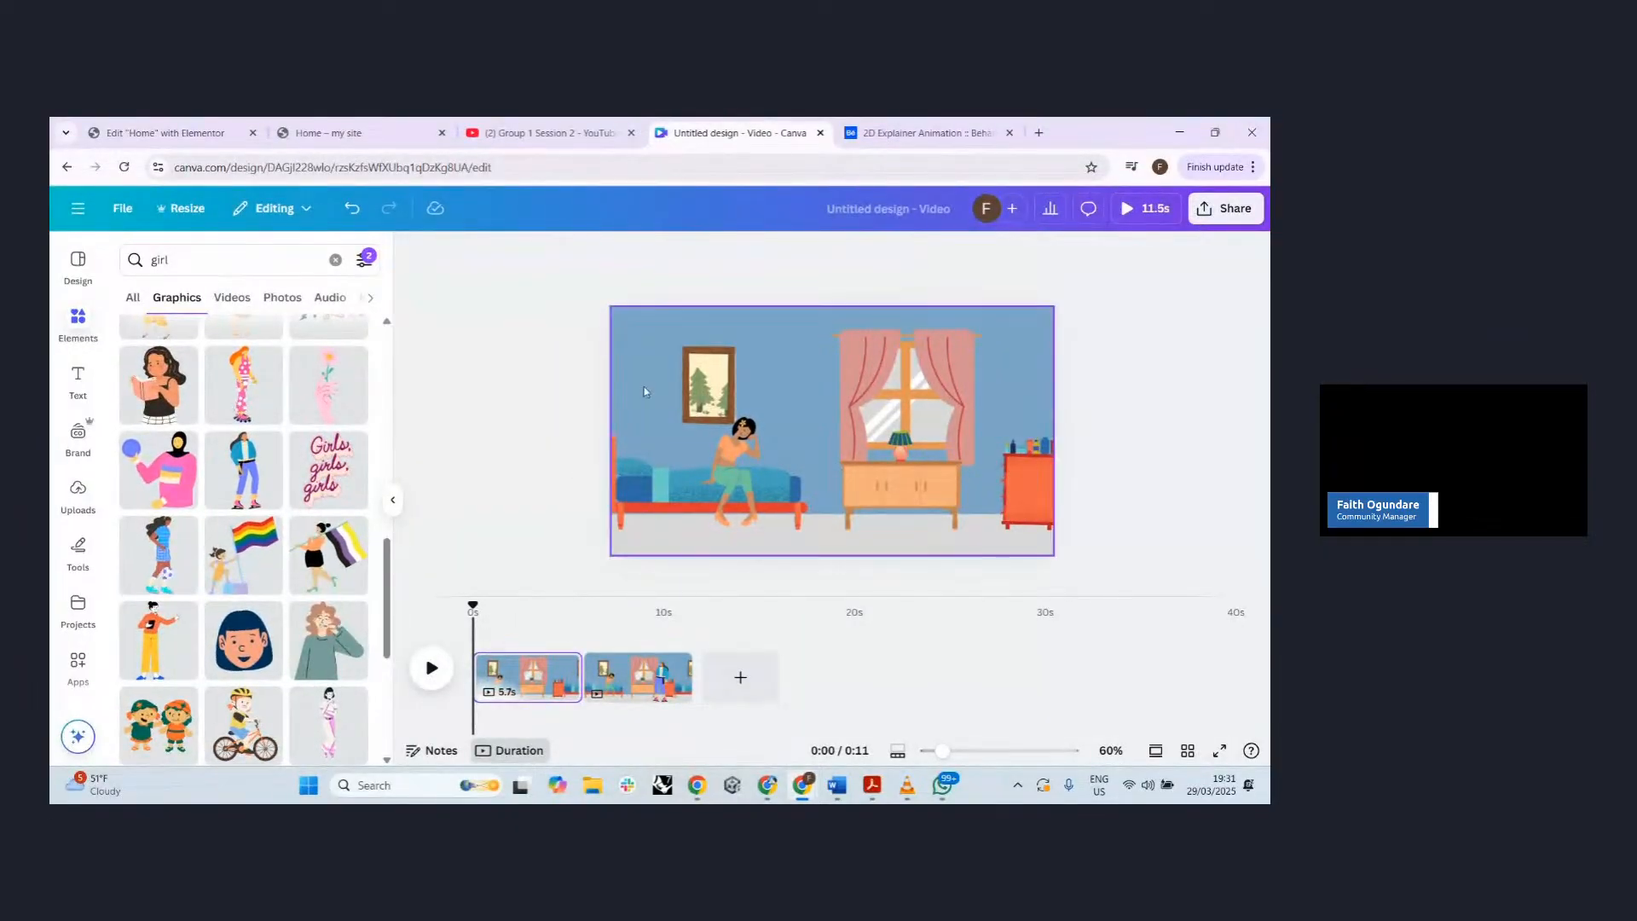
click(645, 363)
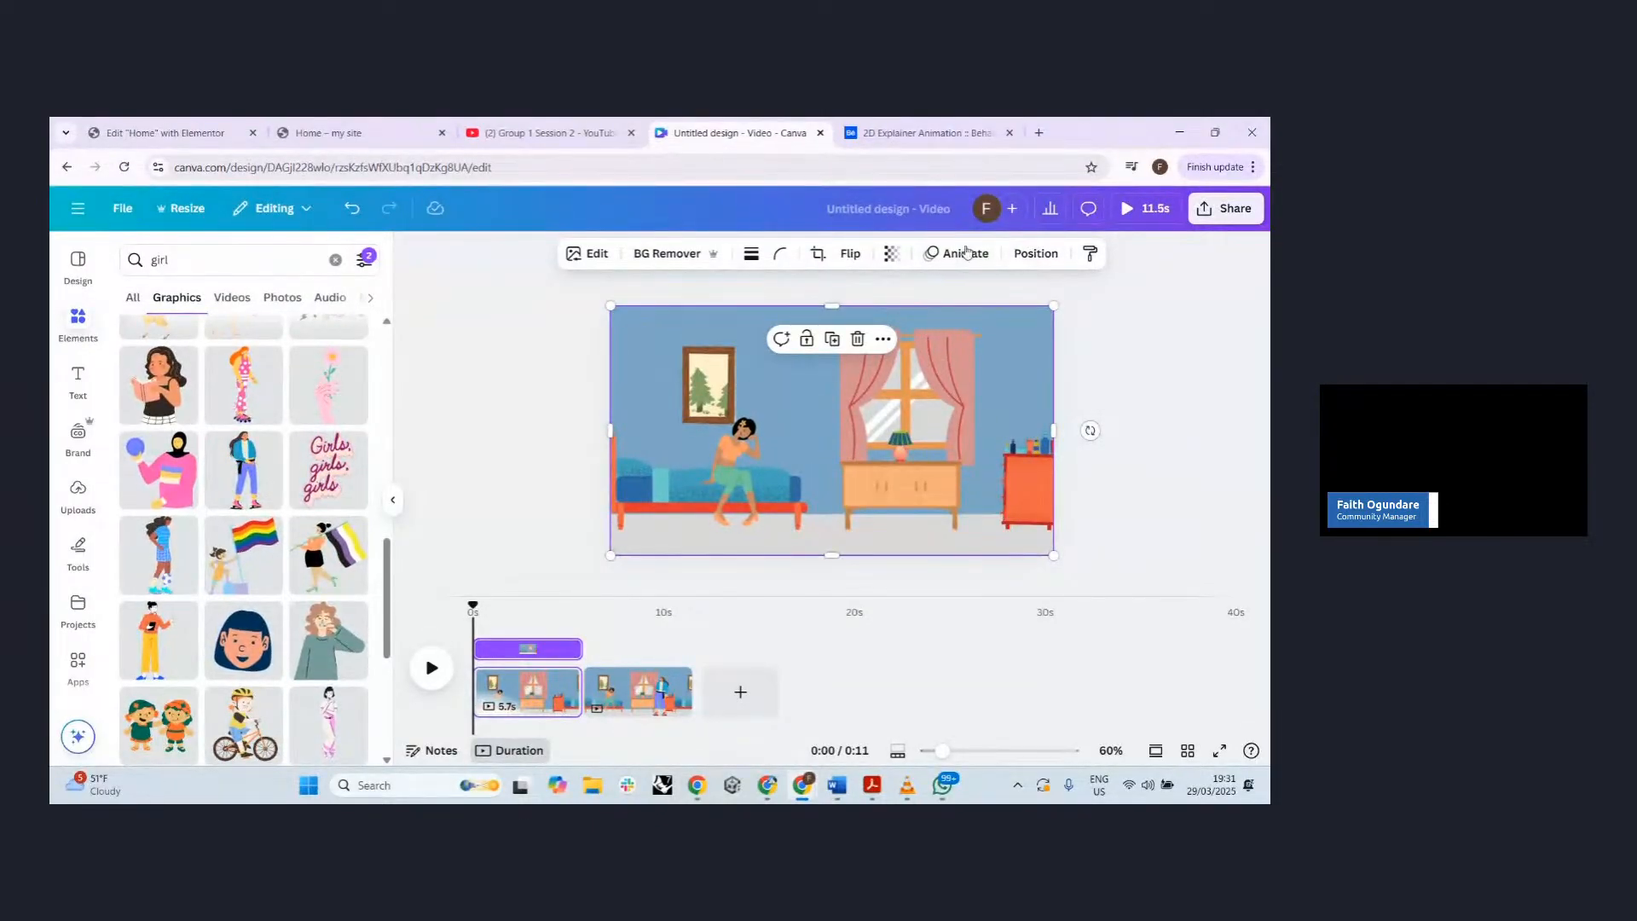
click(967, 253)
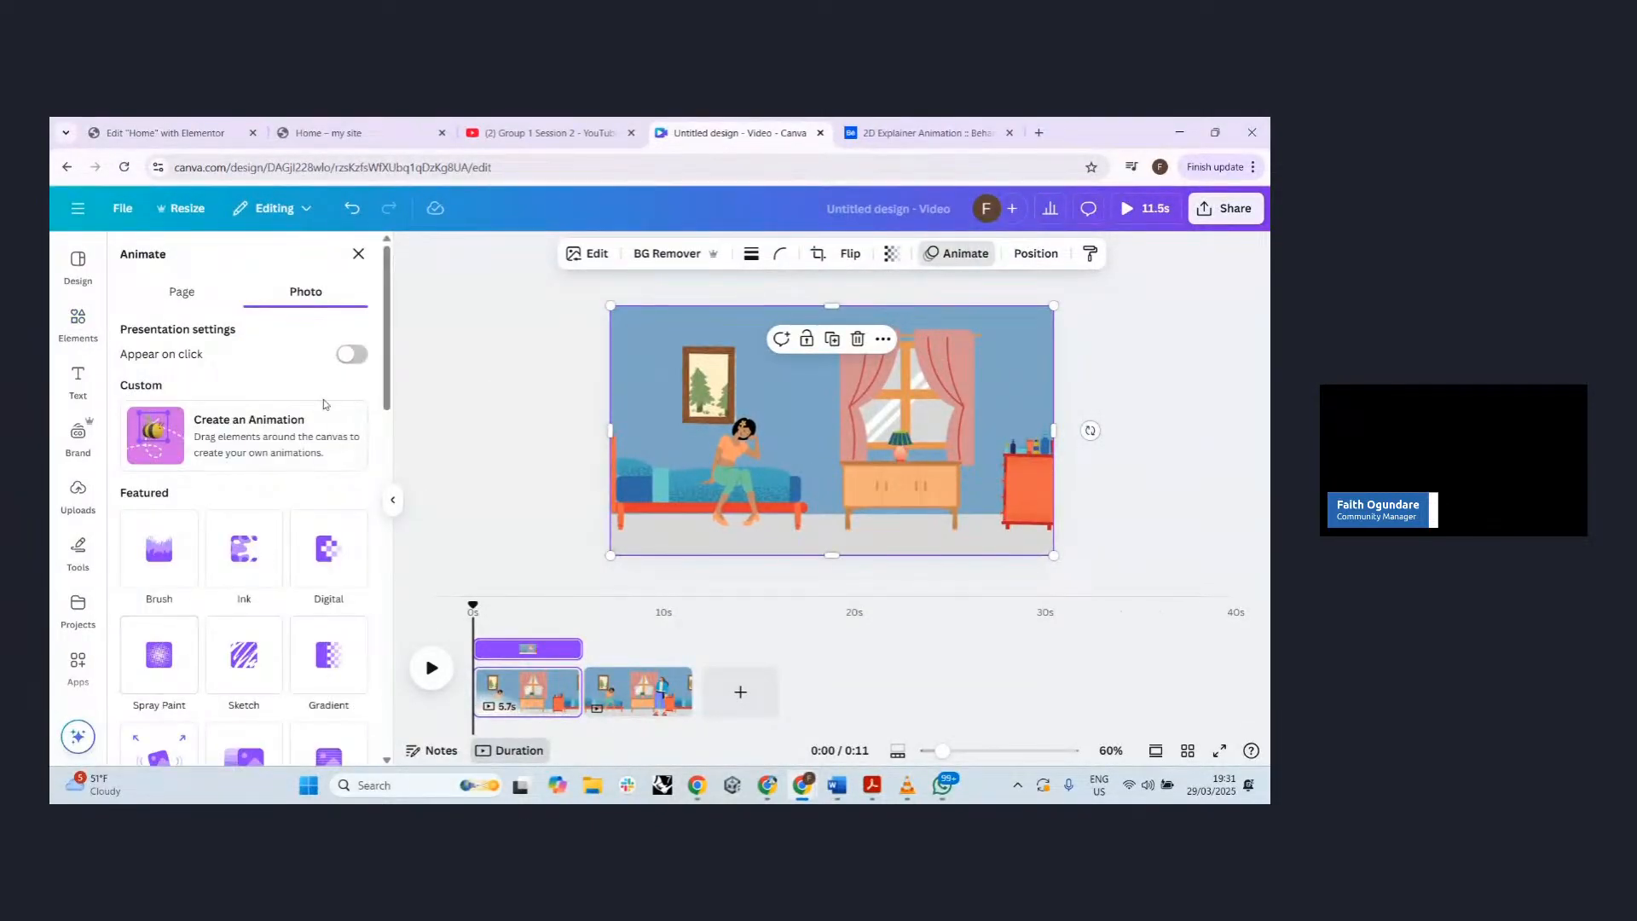
click(252, 531)
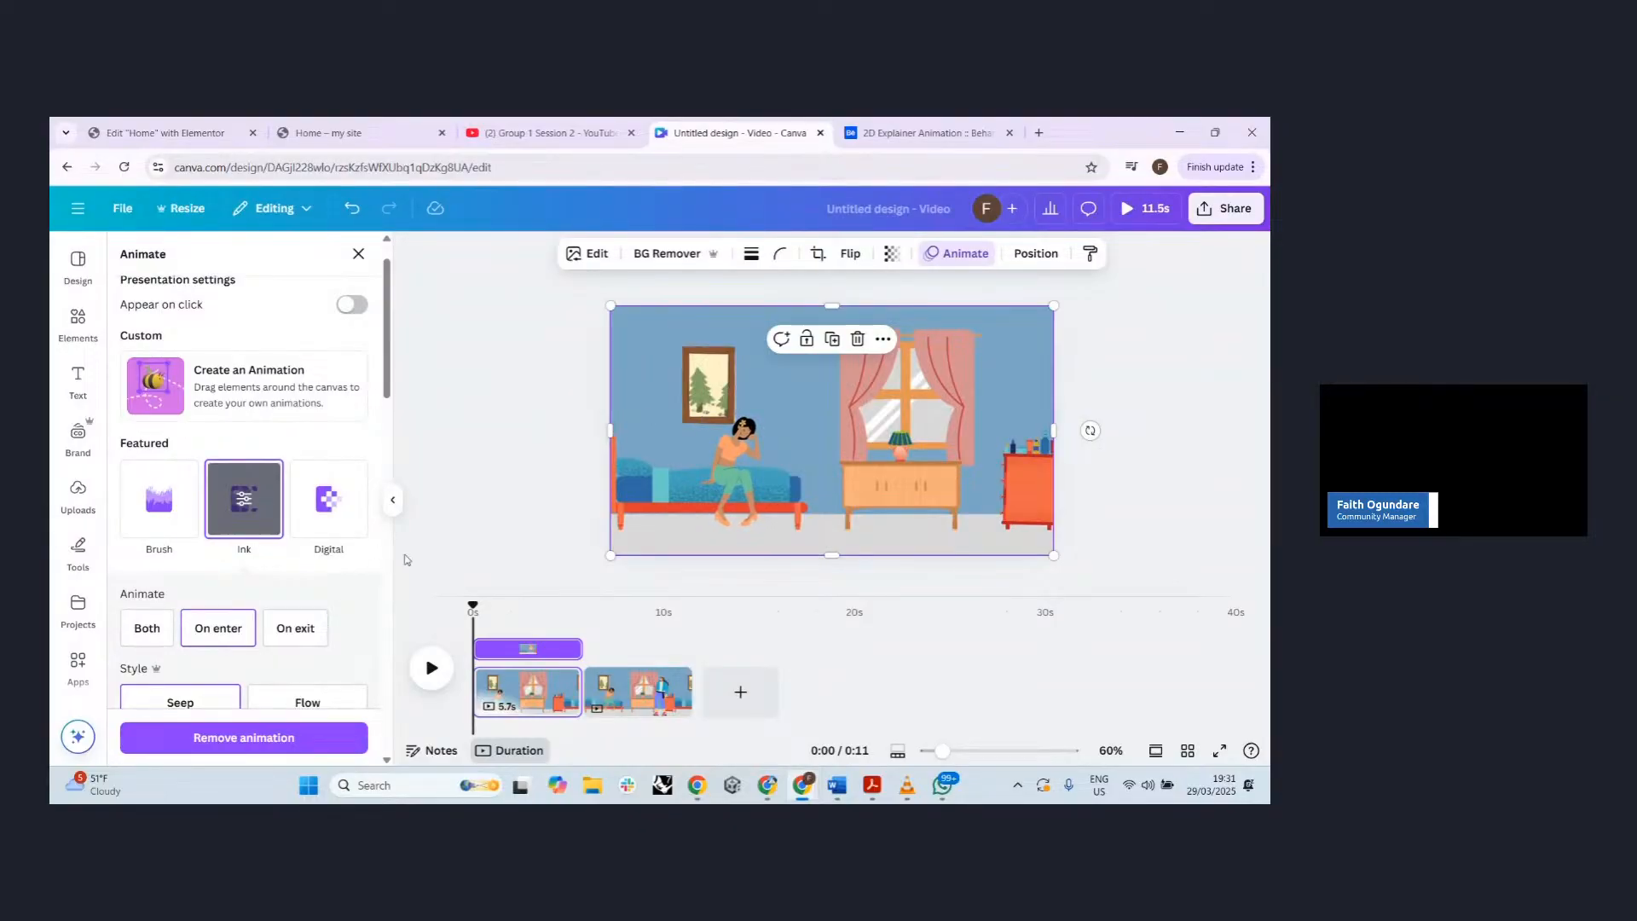
click(730, 486)
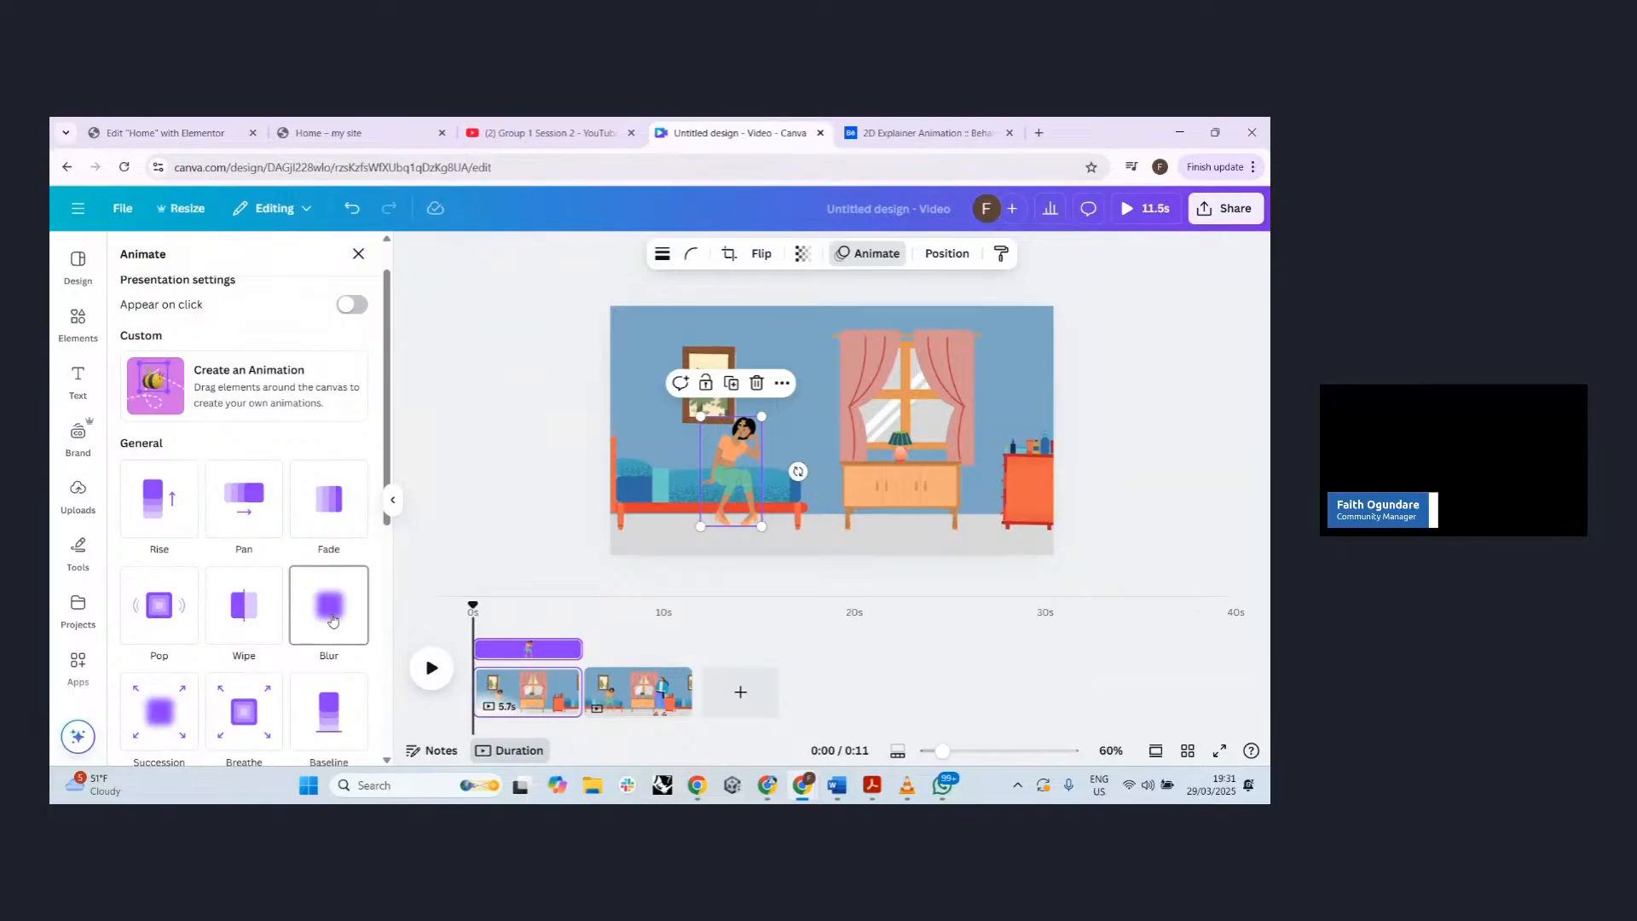
click(615, 353)
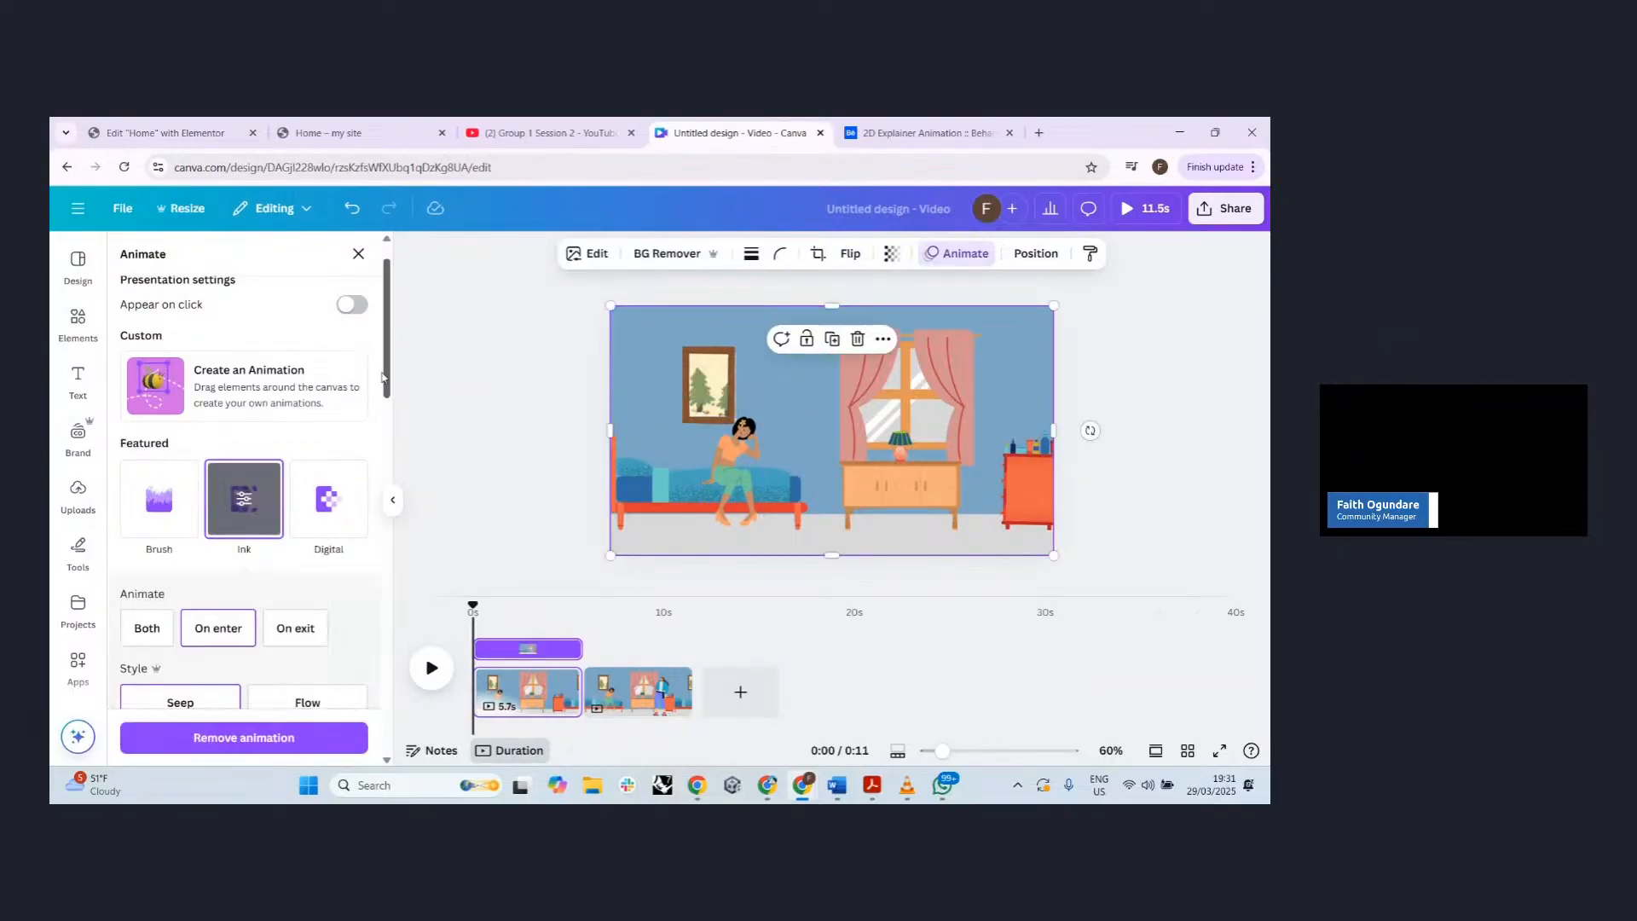
- Preview the Simple, Sleek, Fun, Chill and Corporate page animations on the first page
click(931, 262)
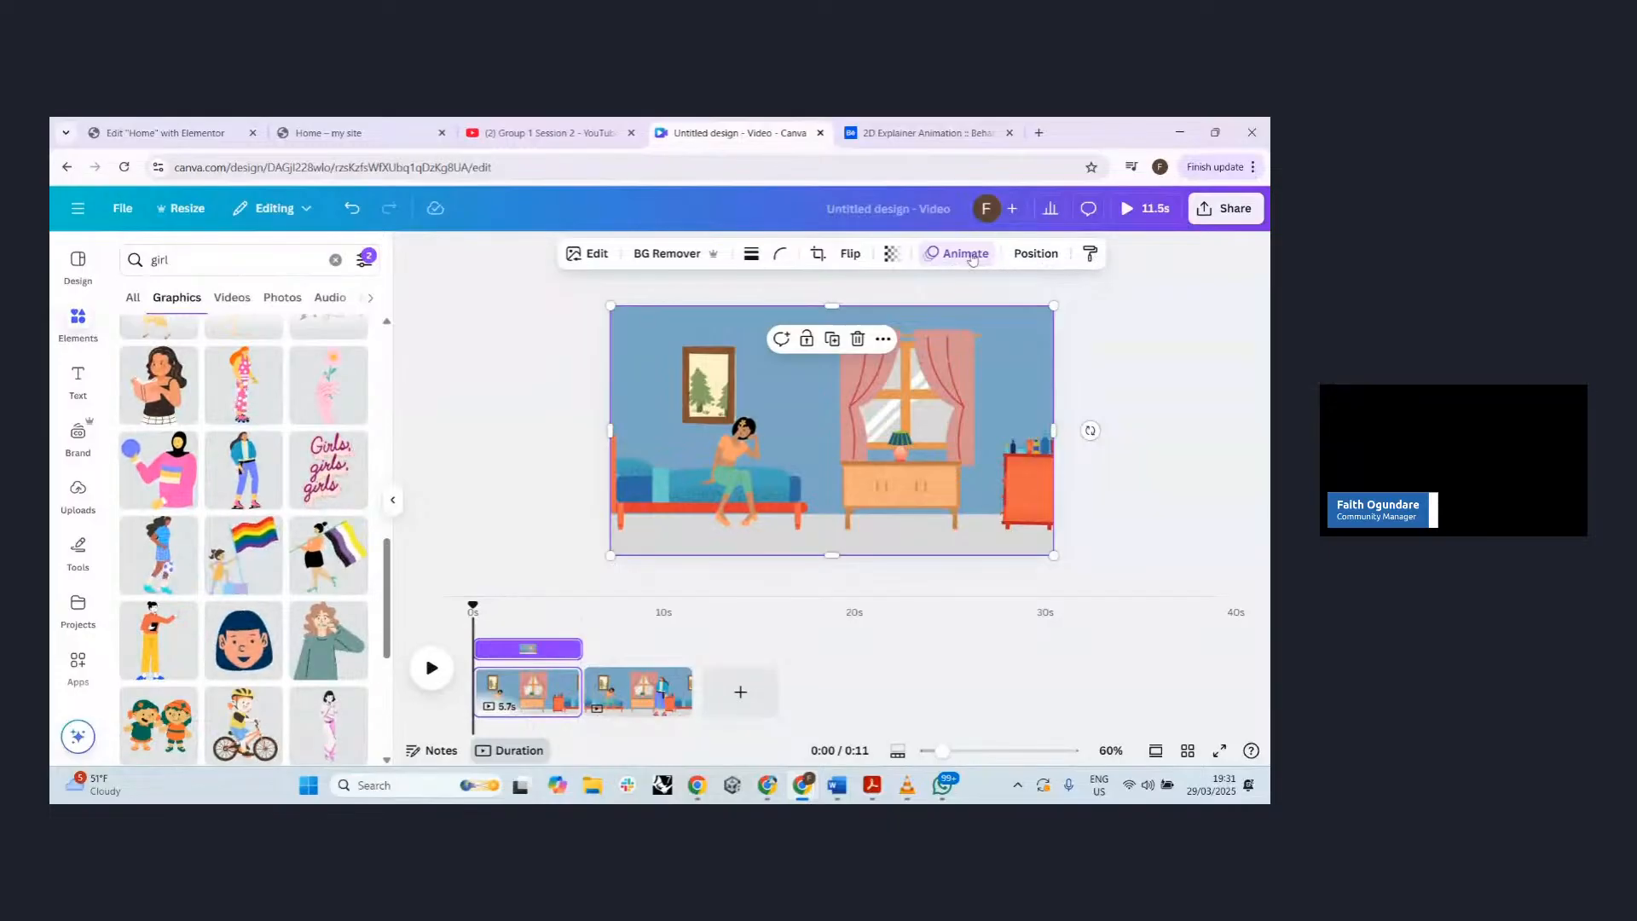
click(964, 254)
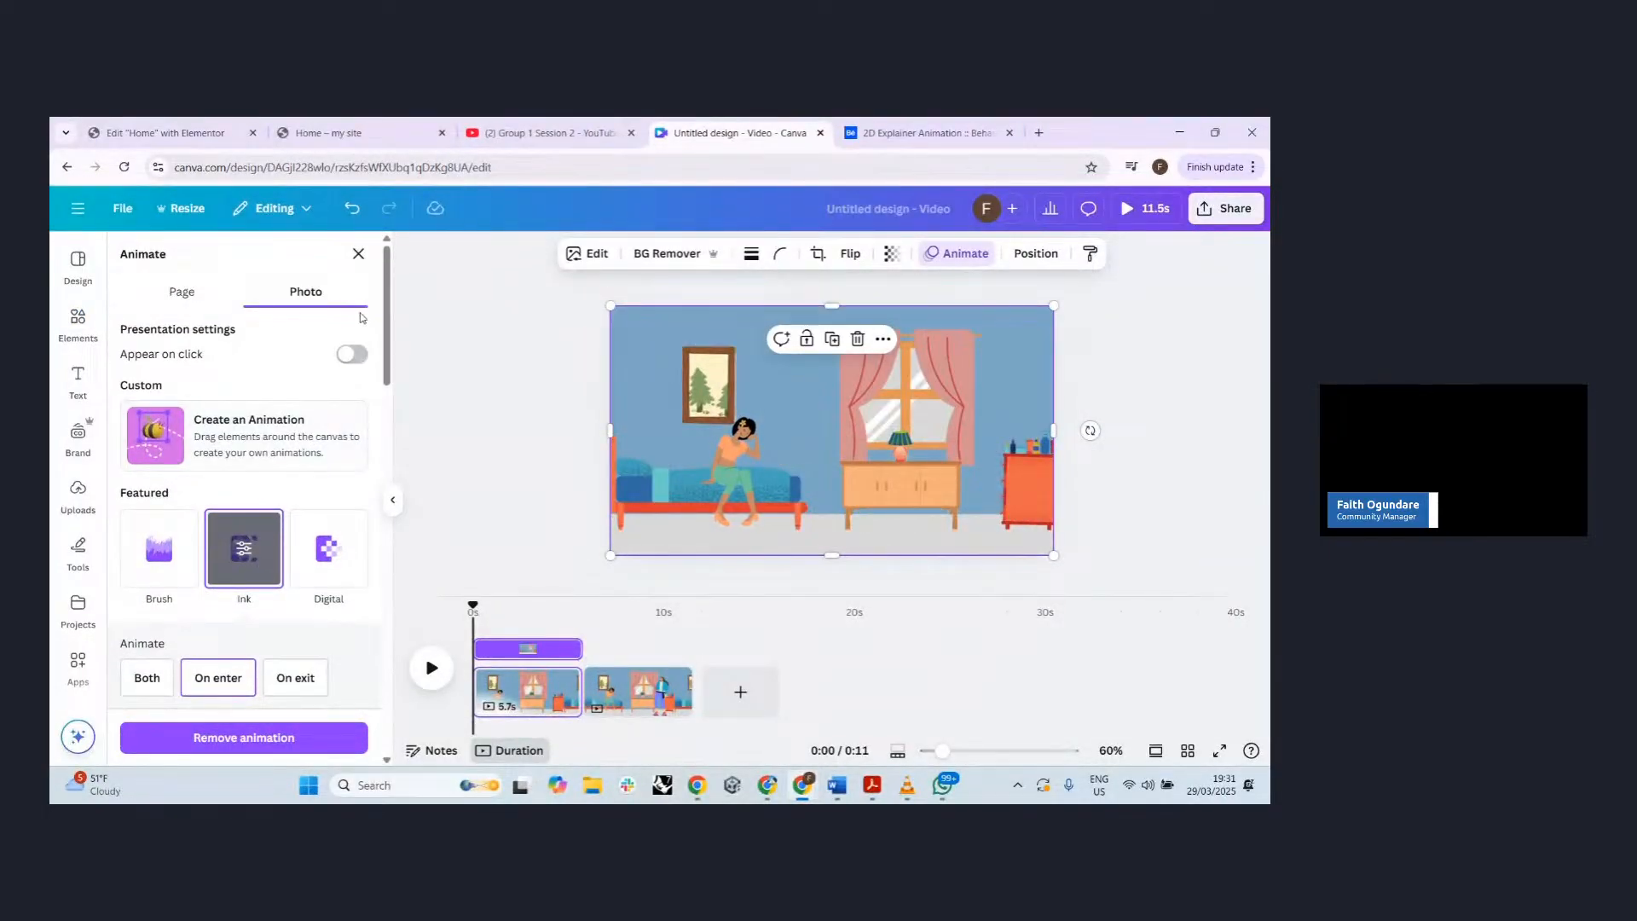
click(182, 292)
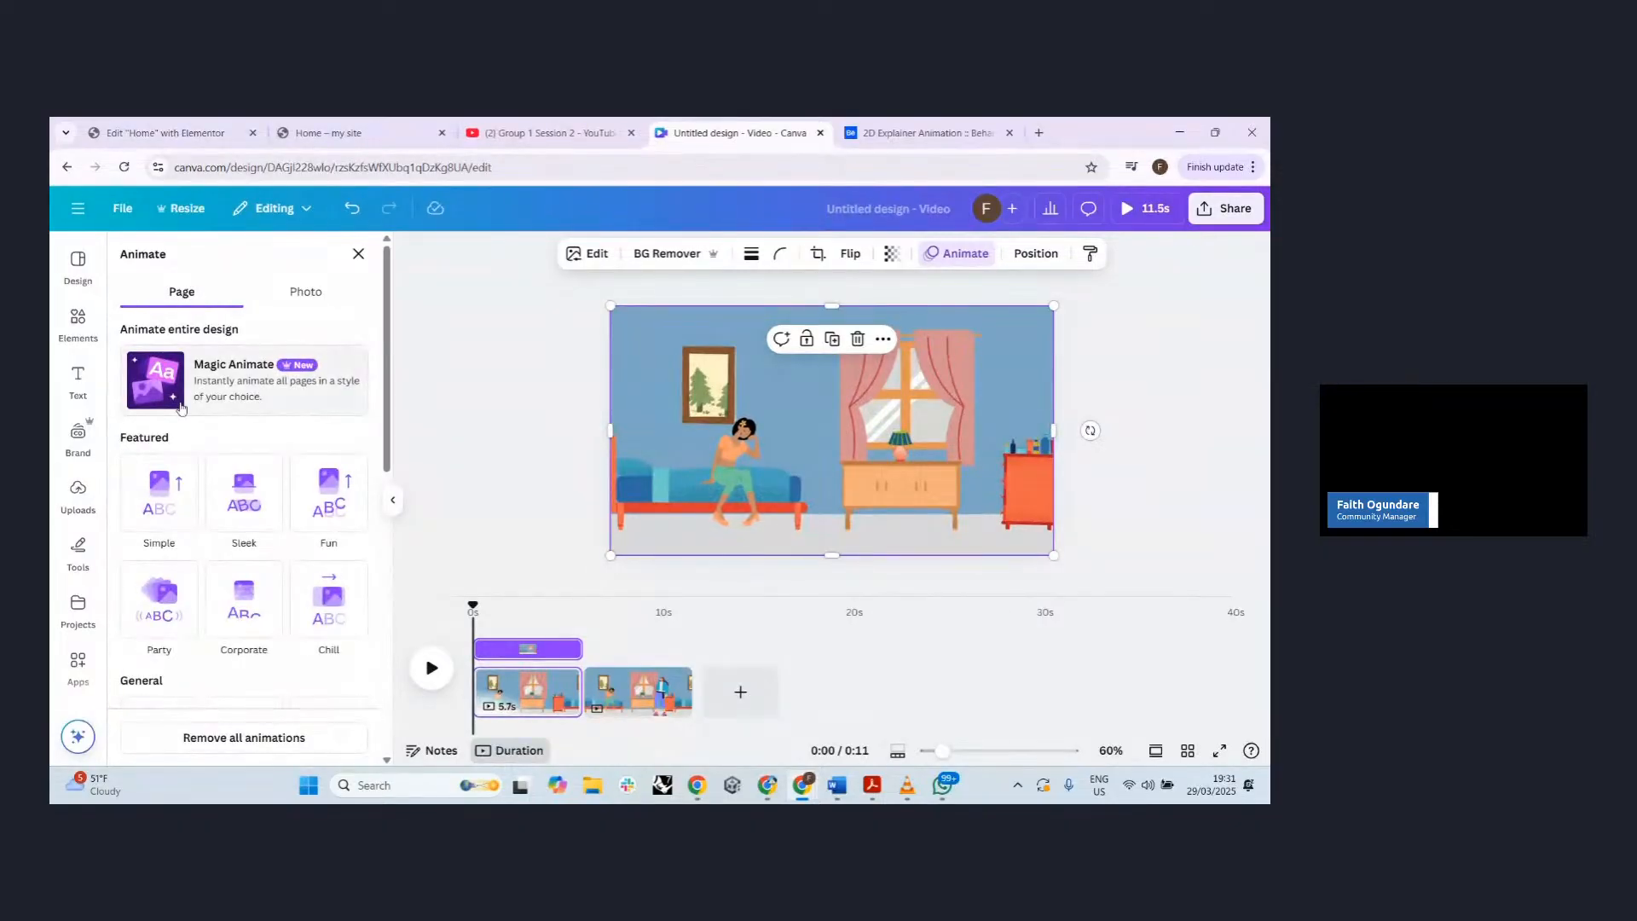
click(168, 505)
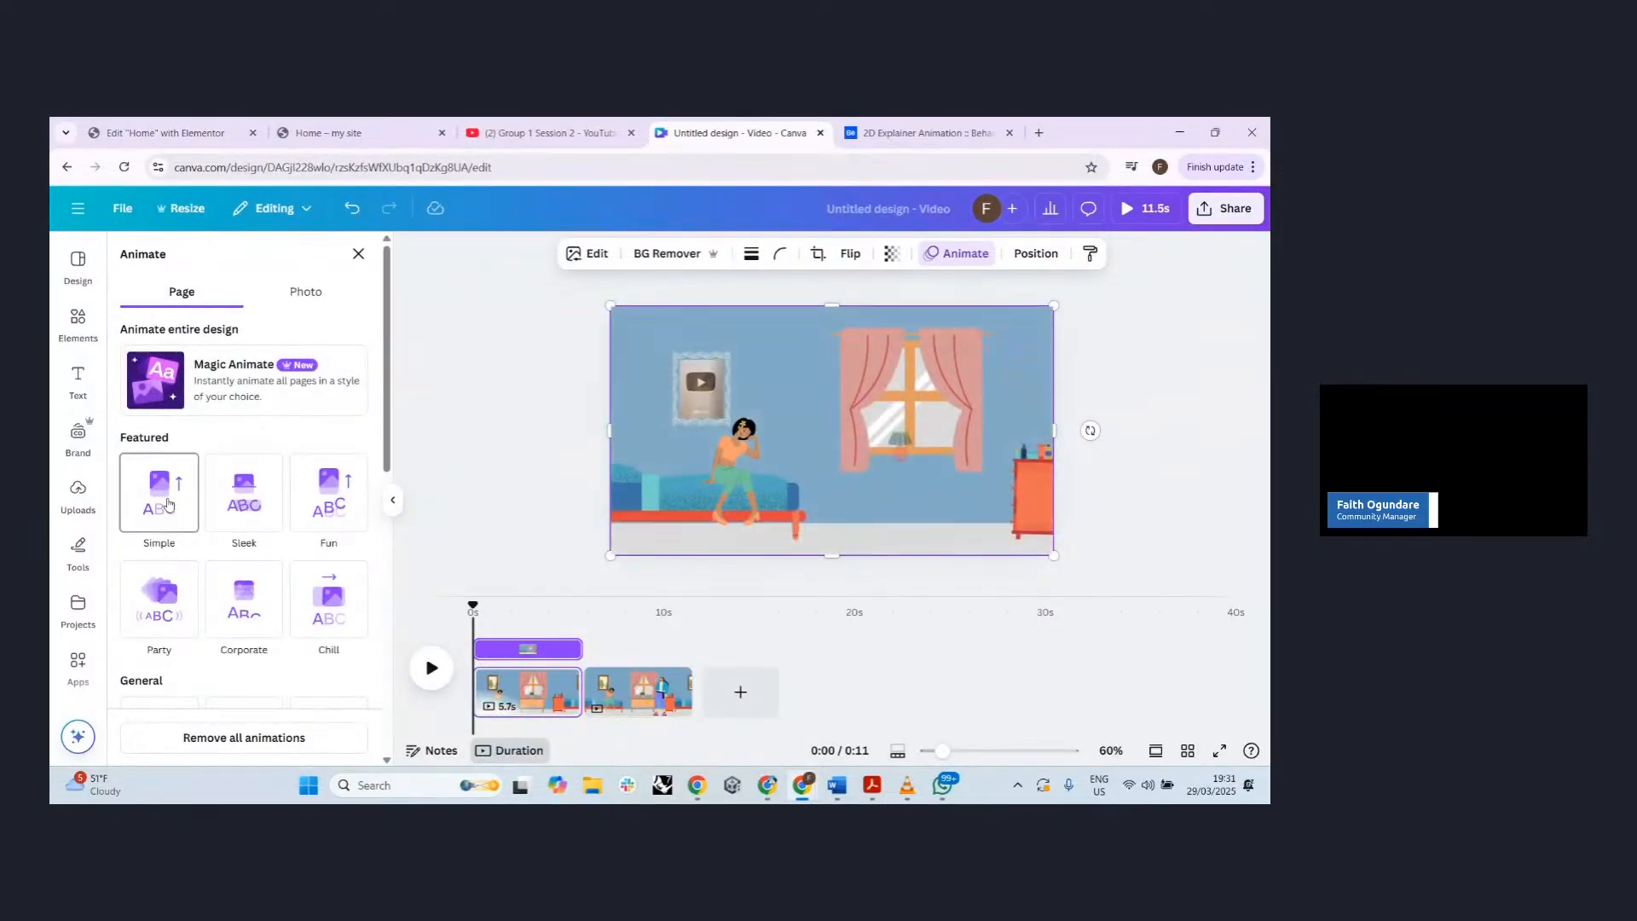
click(239, 512)
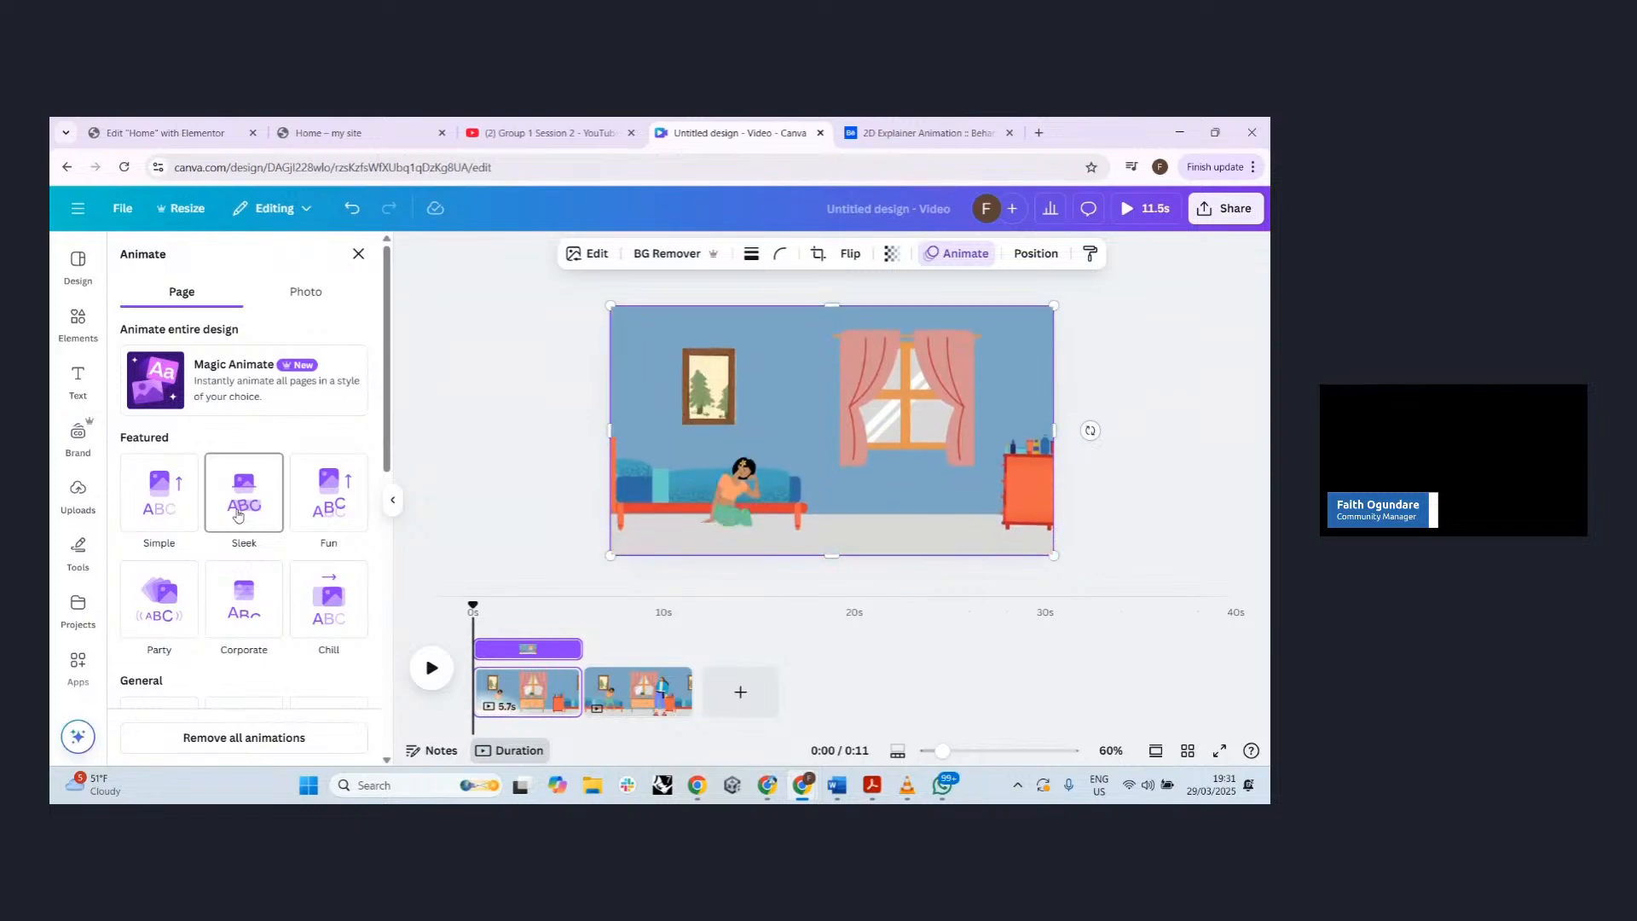
click(309, 514)
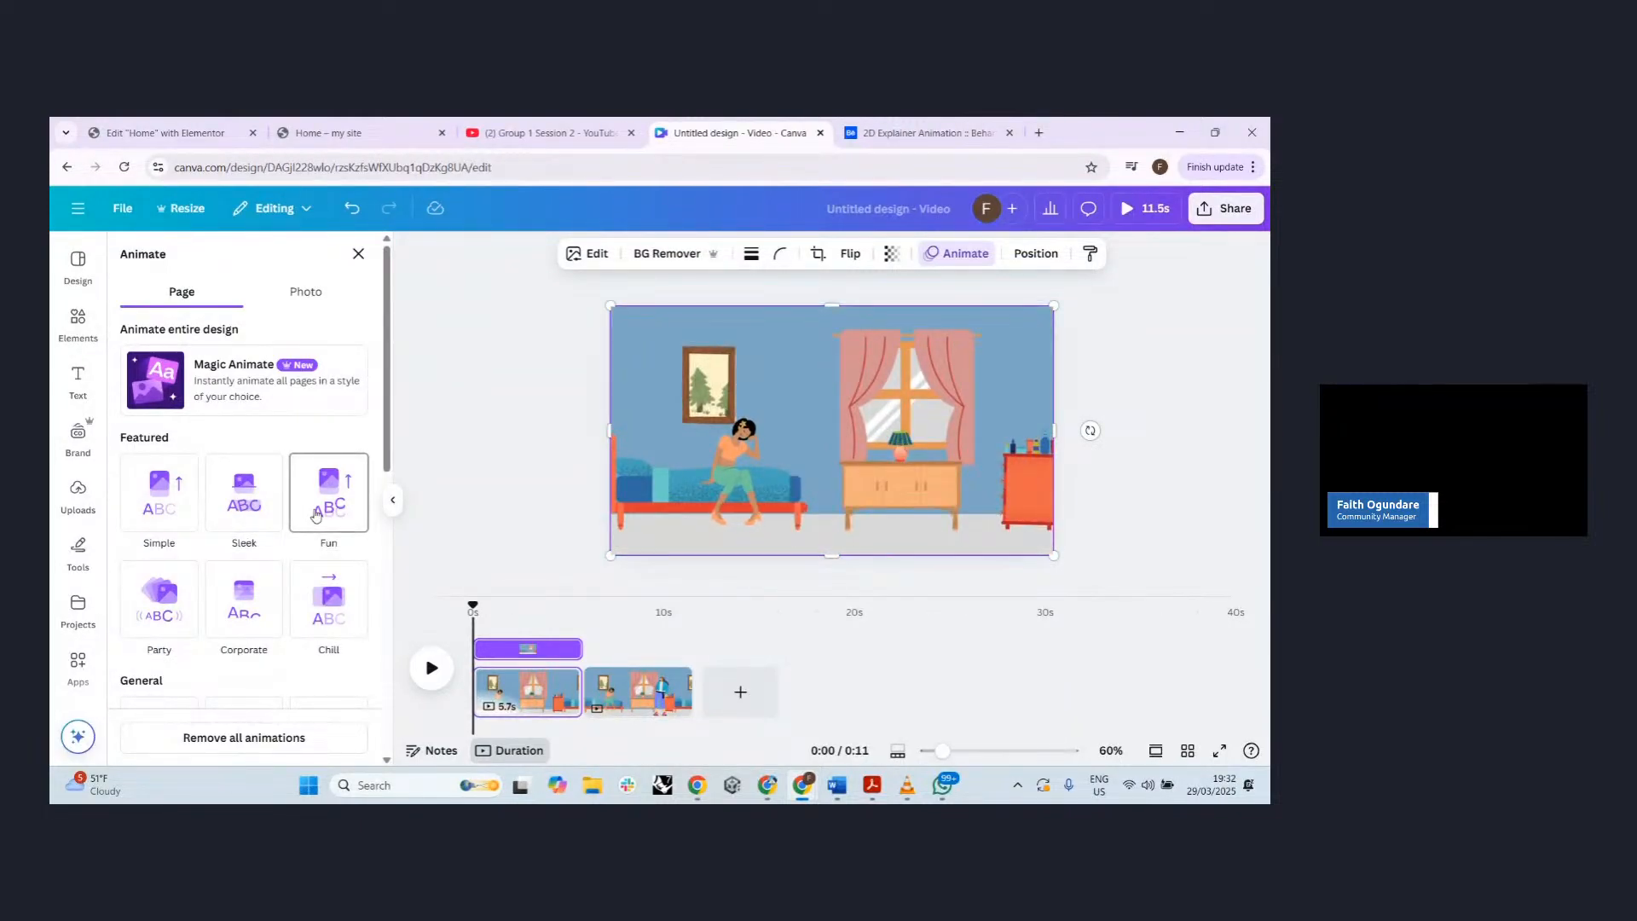
click(319, 595)
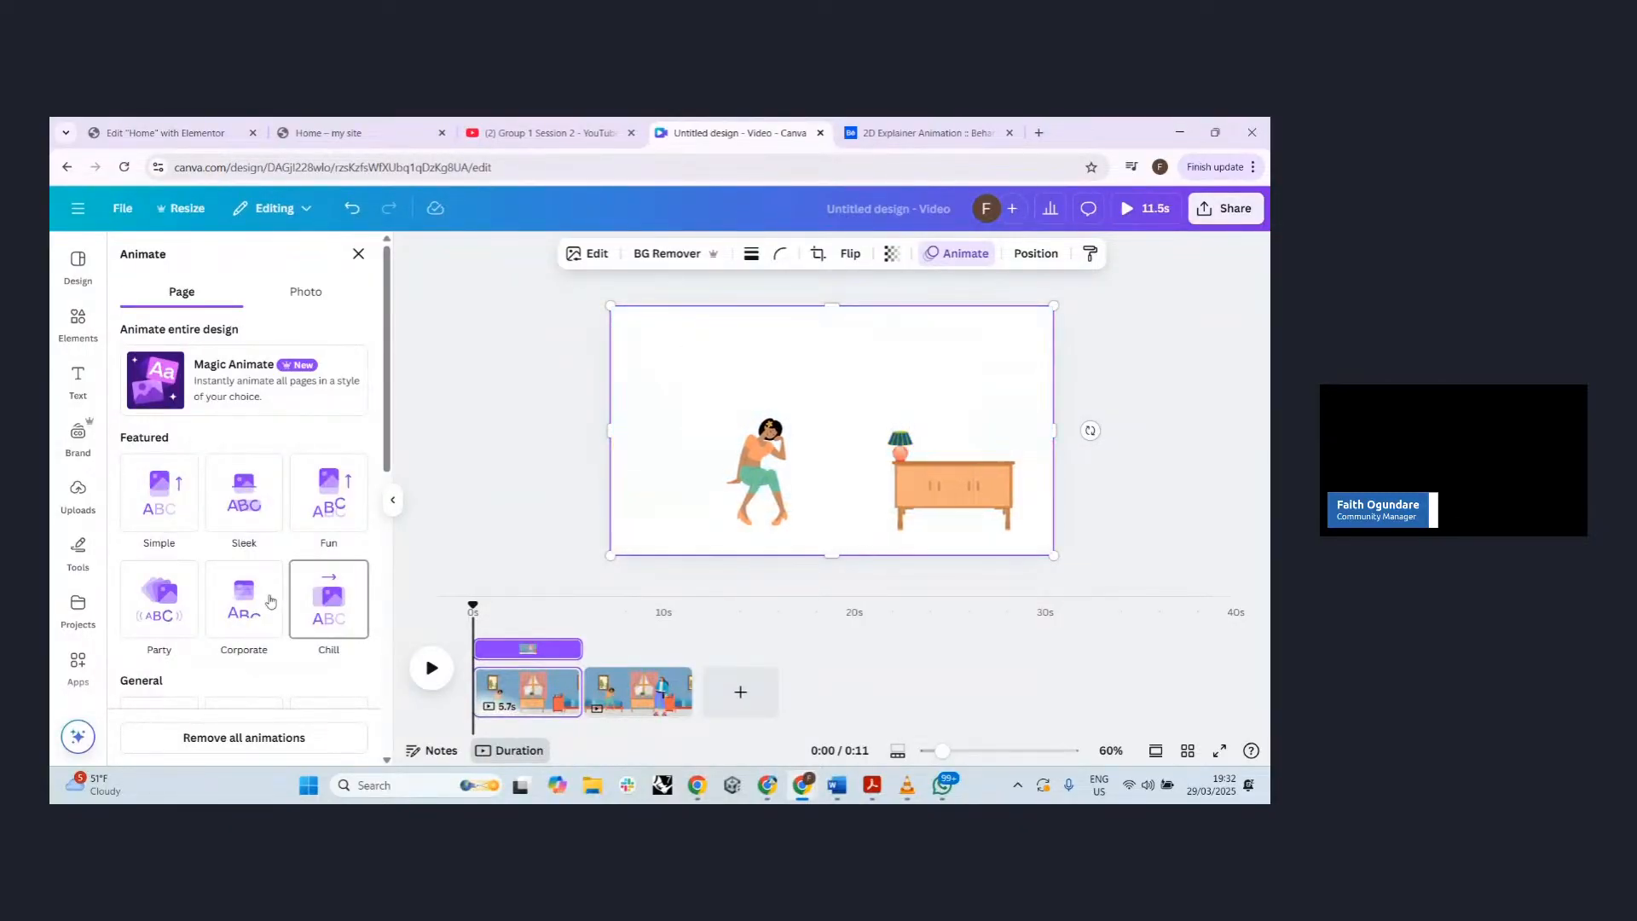
click(228, 611)
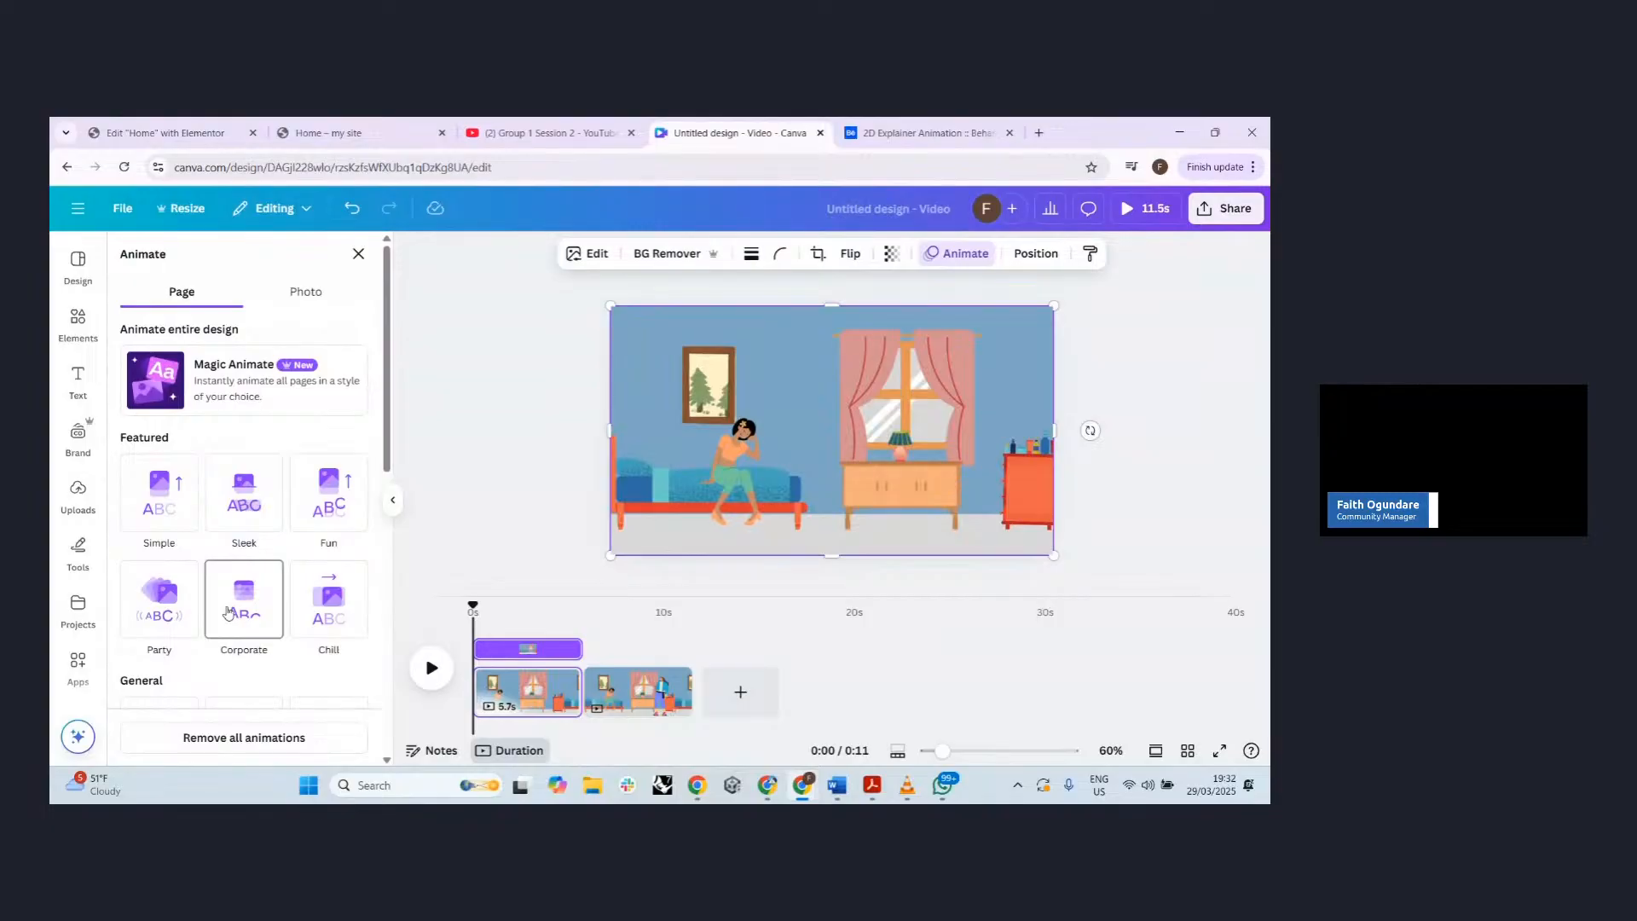
- Apply the Simple page animation to the first page, set it to play on enter, and scrub through the page
click(159, 490)
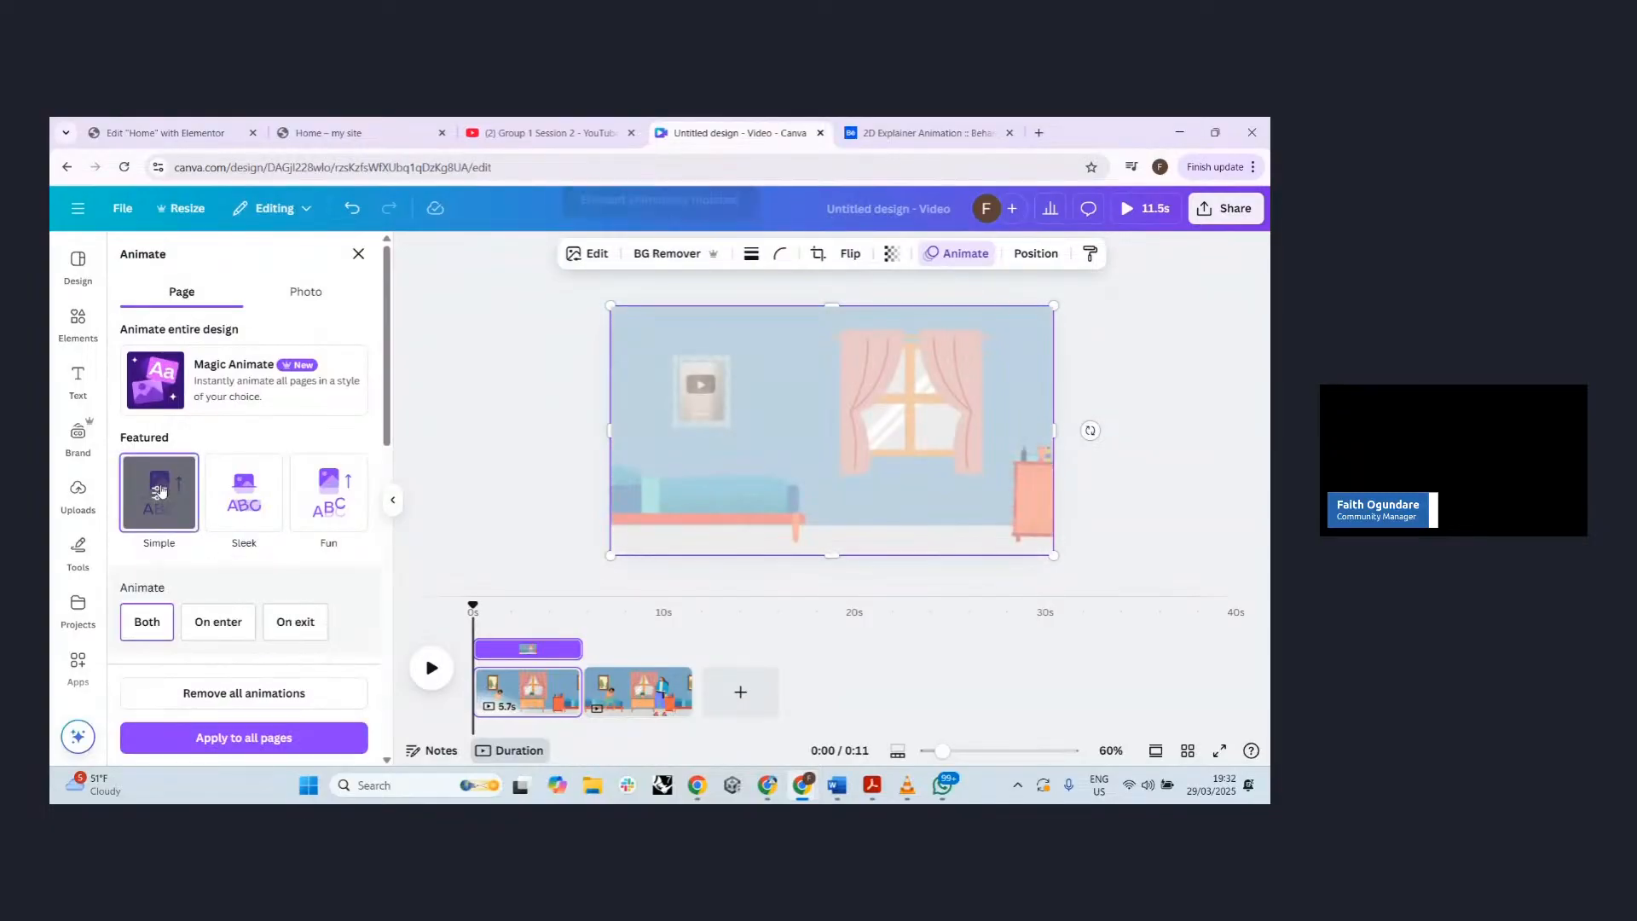
click(226, 630)
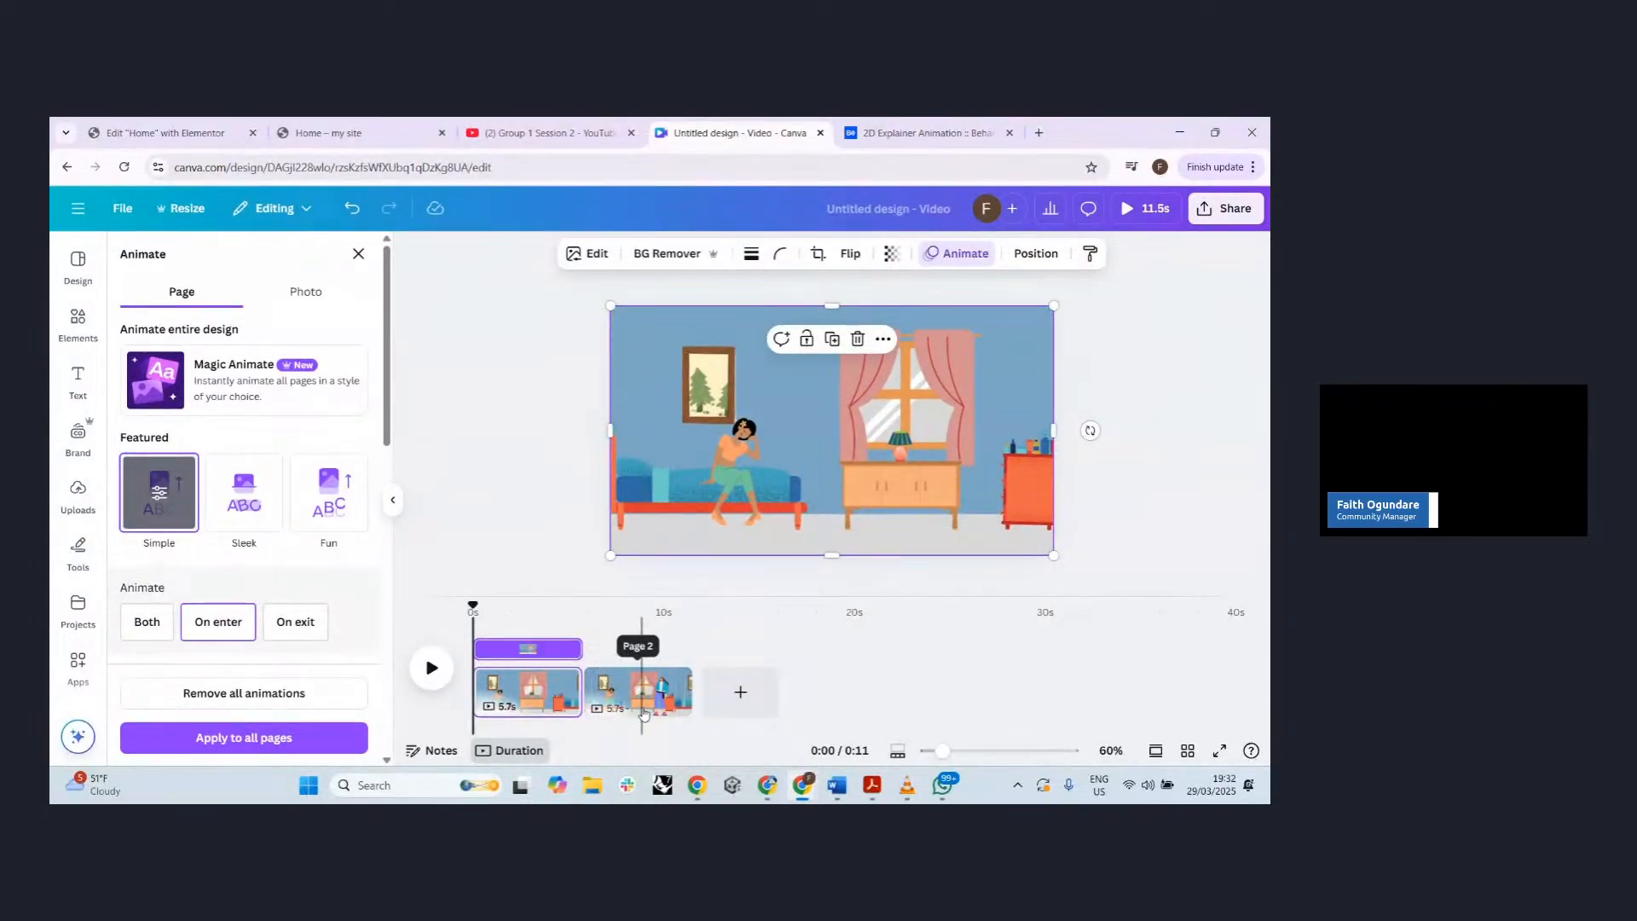
click(159, 629)
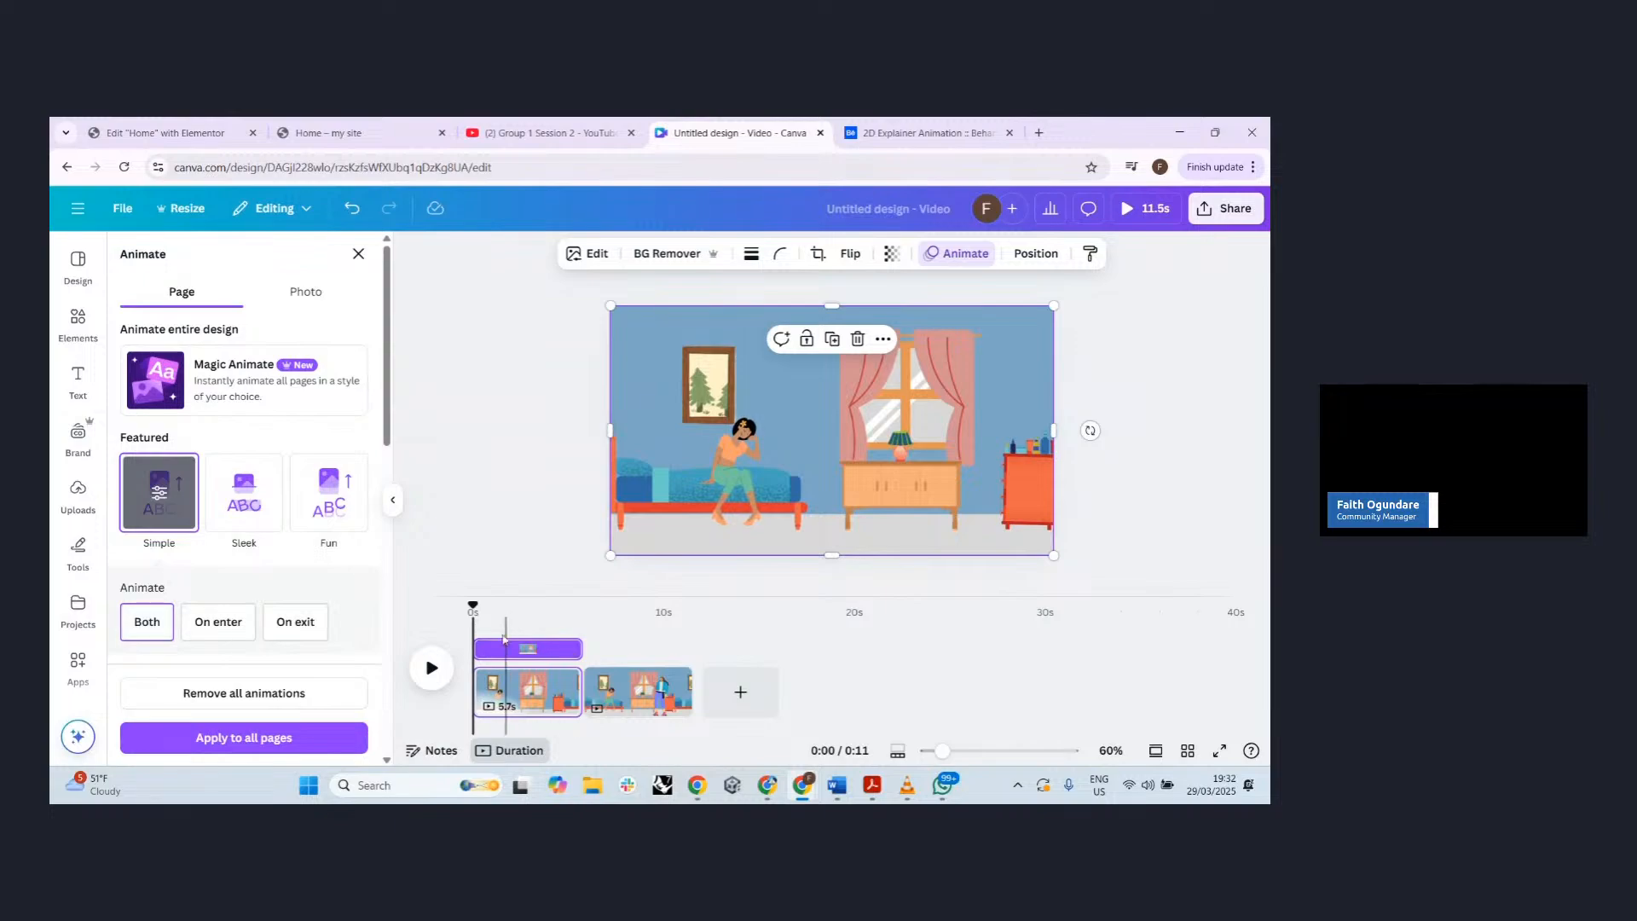
drag(472, 612, 523, 628)
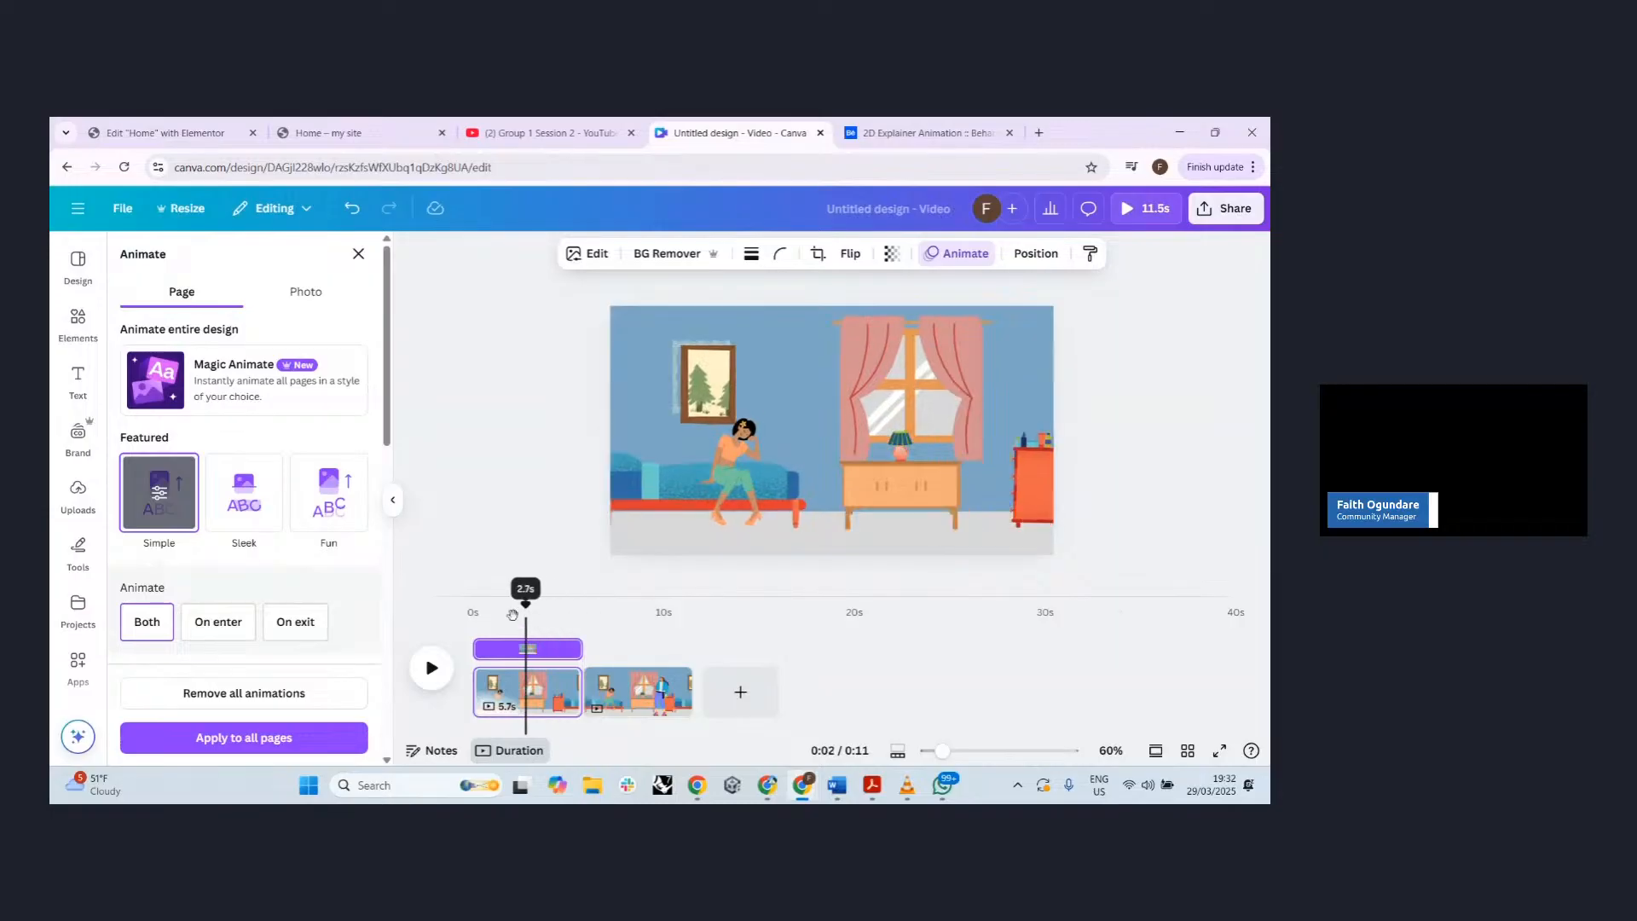
click(218, 621)
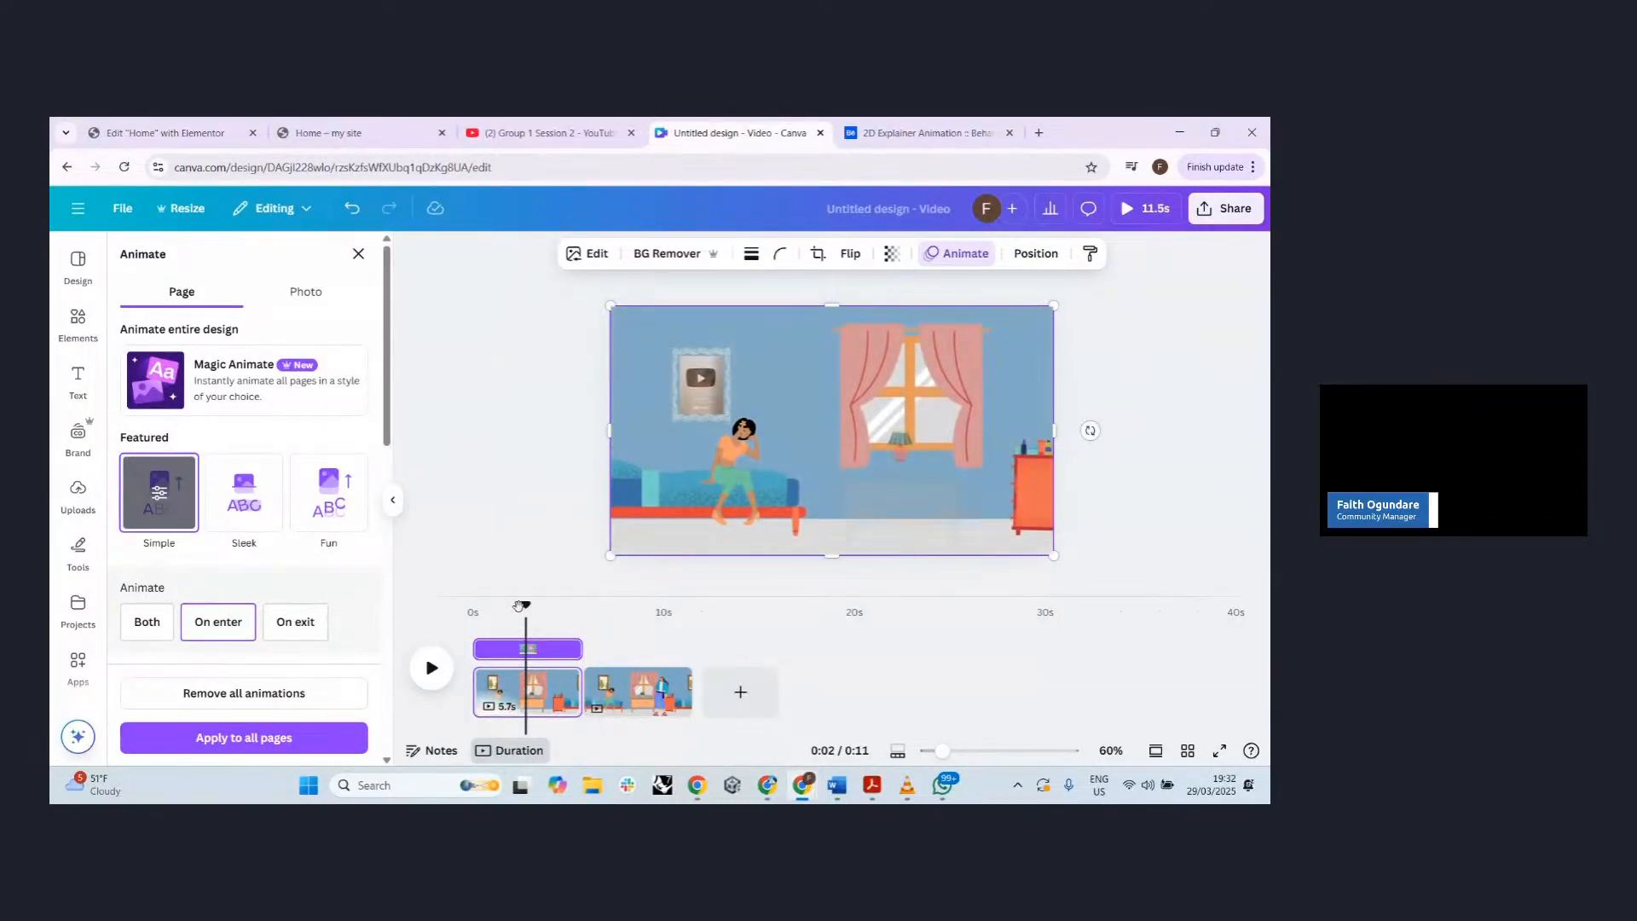
drag(524, 615, 581, 633)
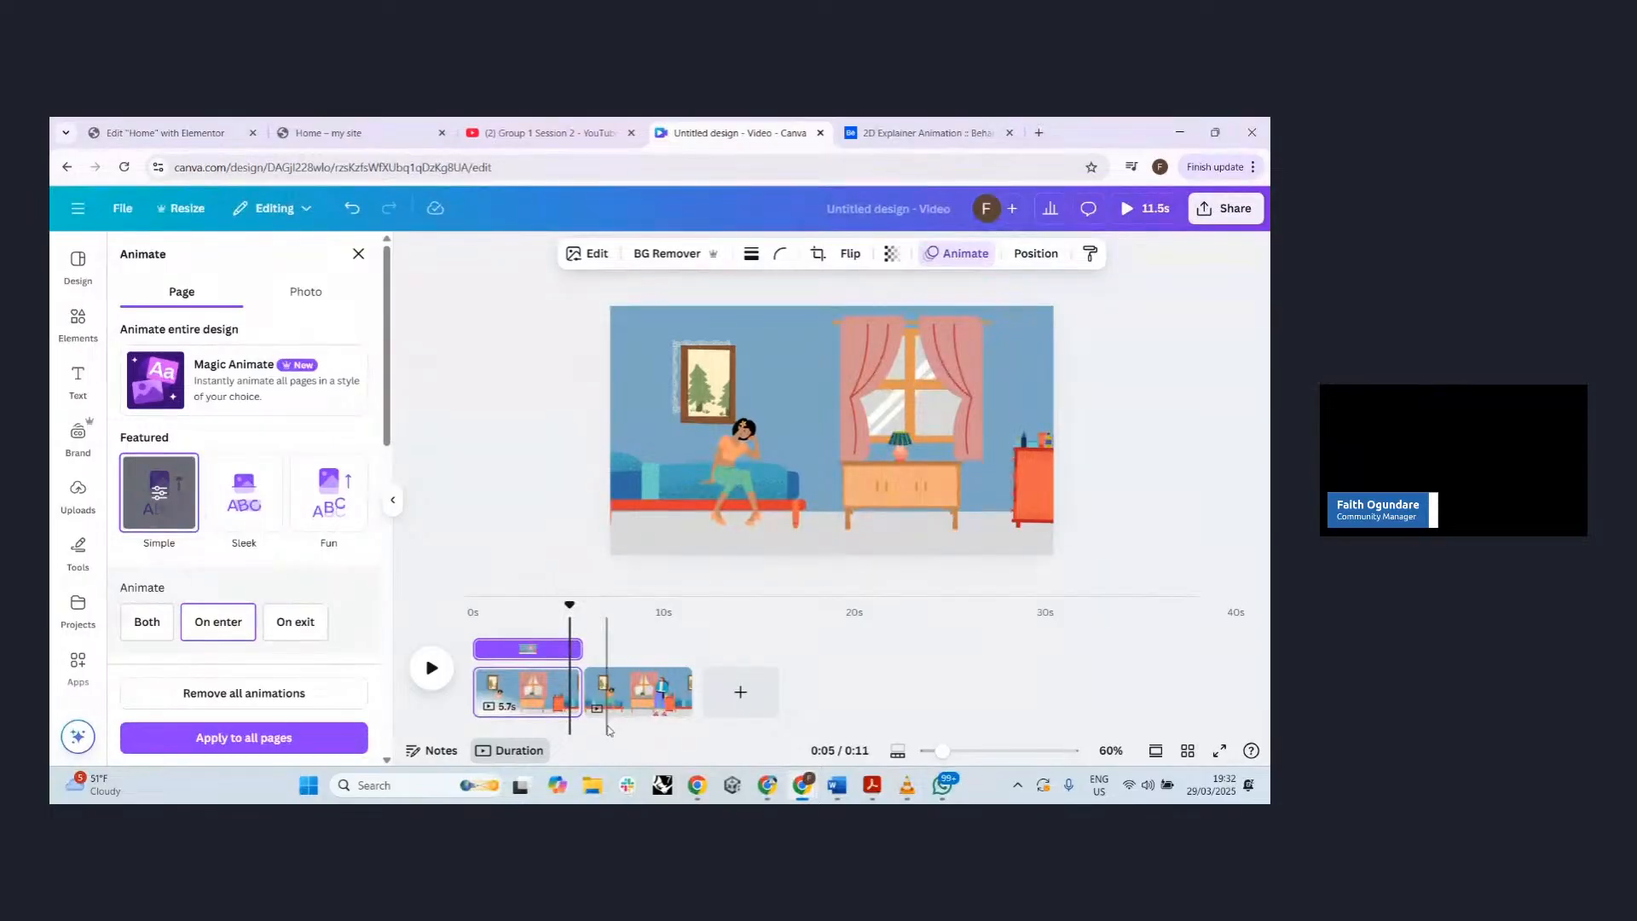
- Open the transition choices for the join between the first and second pages
click(582, 707)
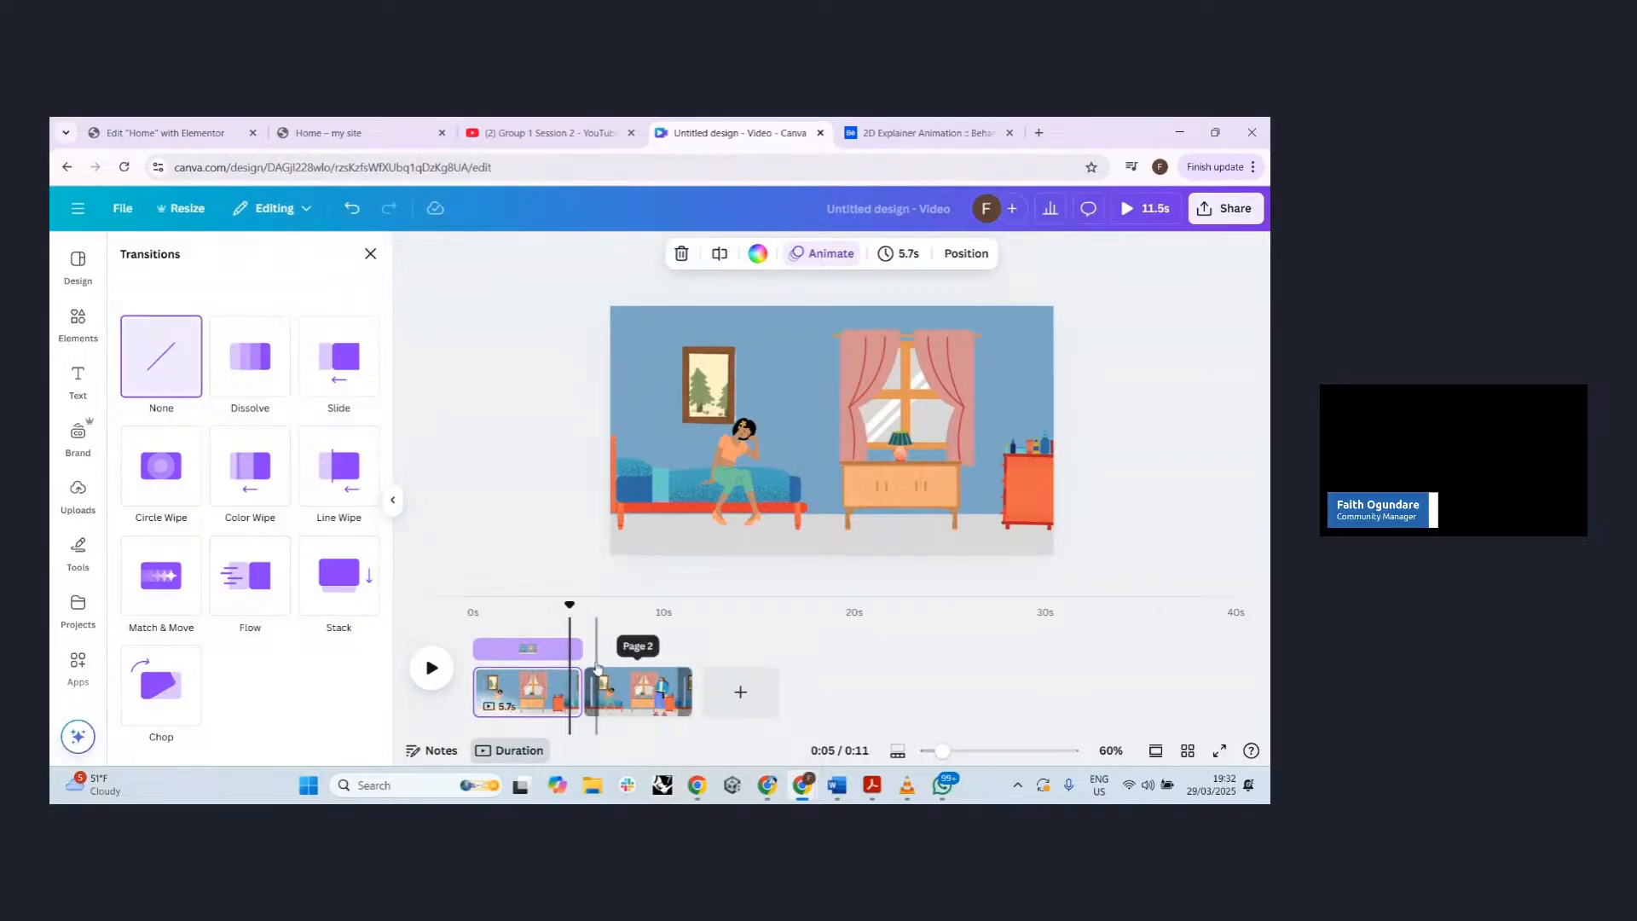
mouse_move(582, 695)
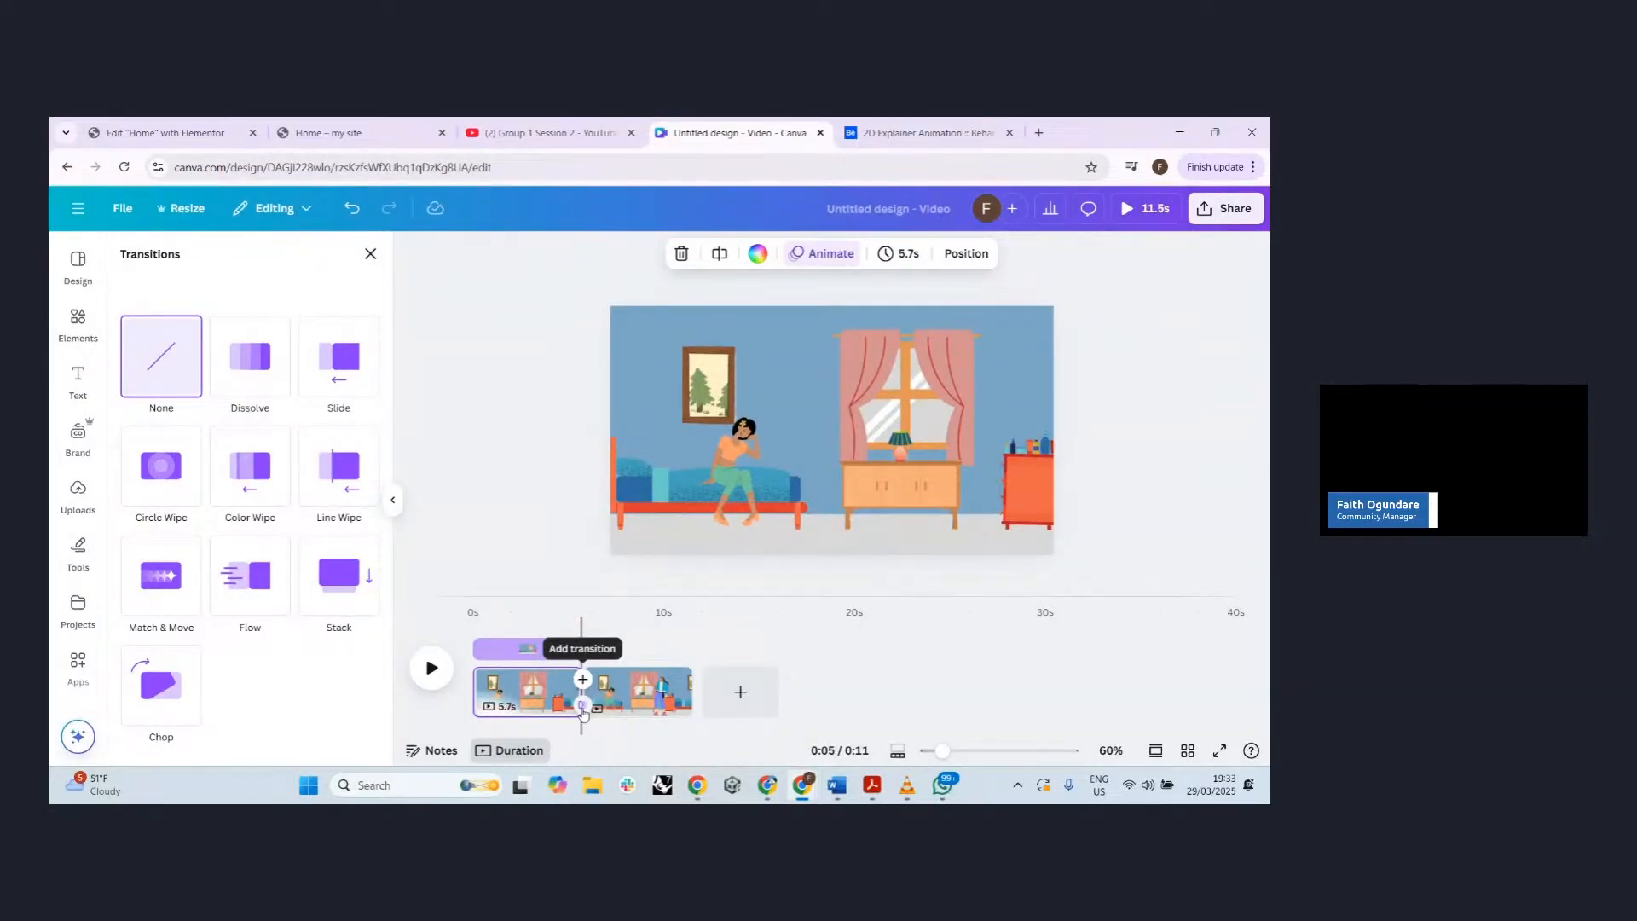
- Switch to the evmux live stream studio, dismiss the disconnected microphone notice and reload the page
mouse_move(812, 792)
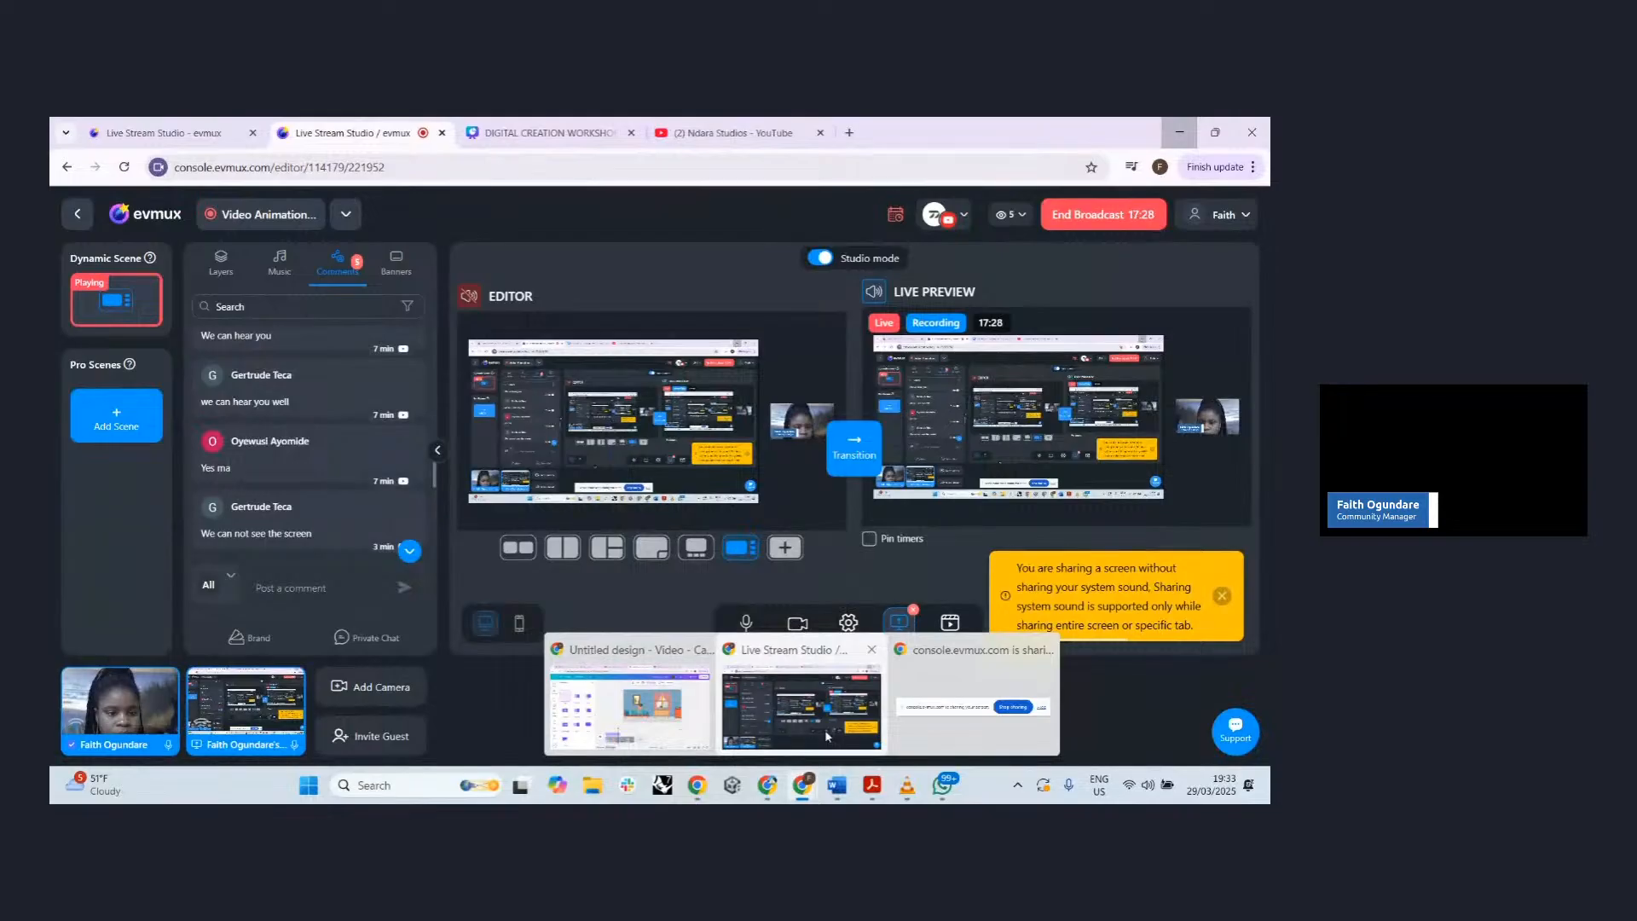
click(825, 729)
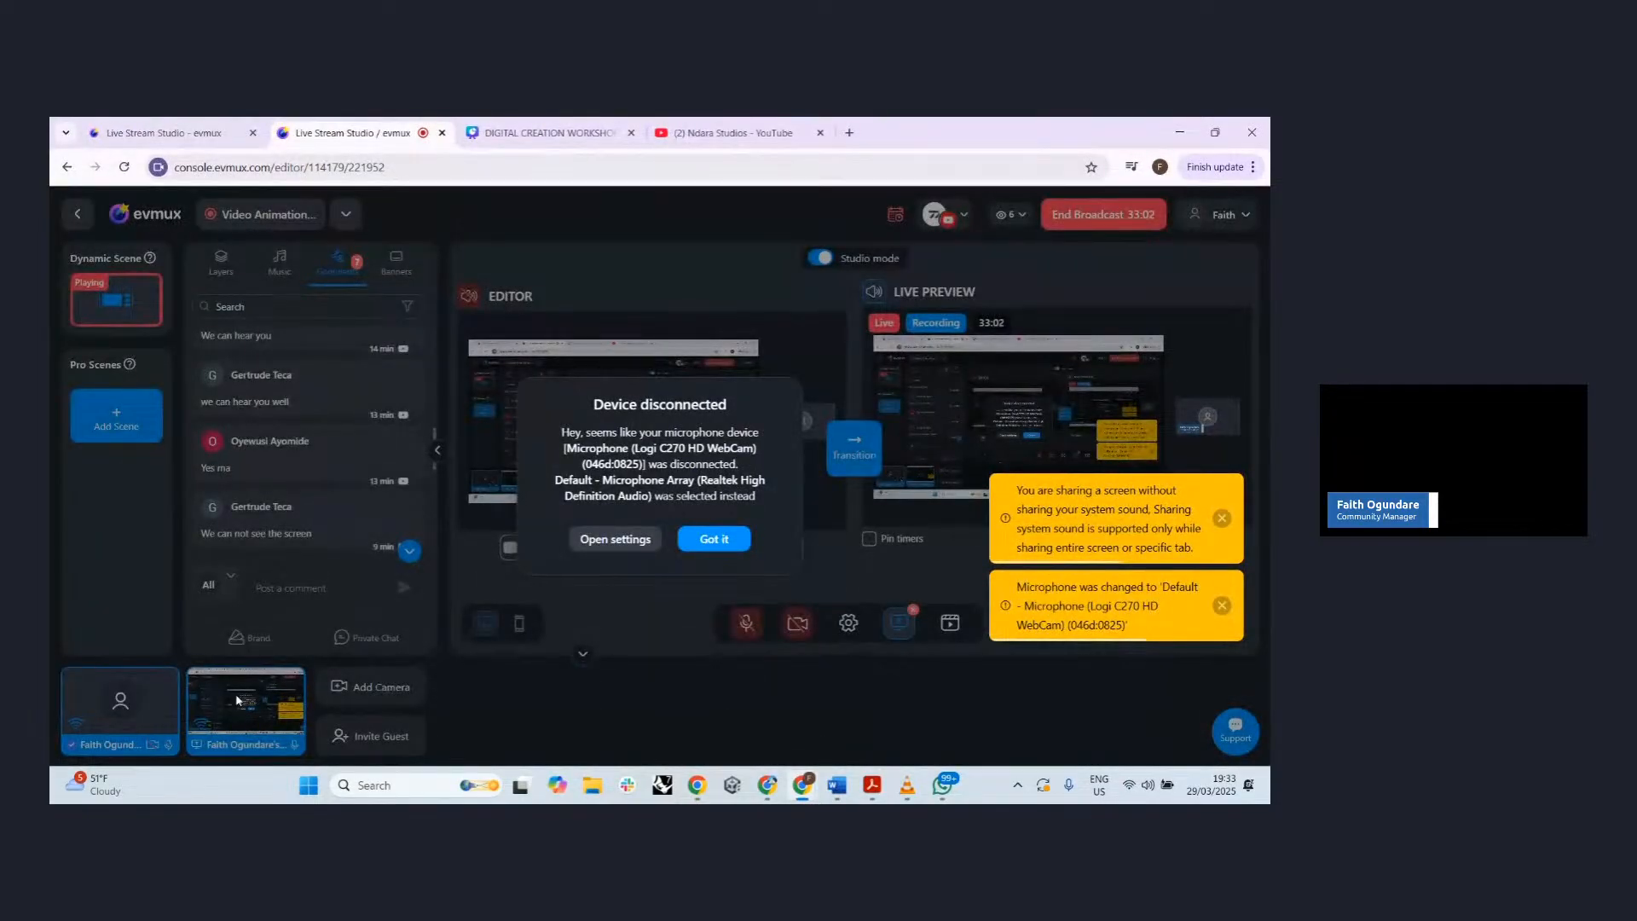
click(708, 541)
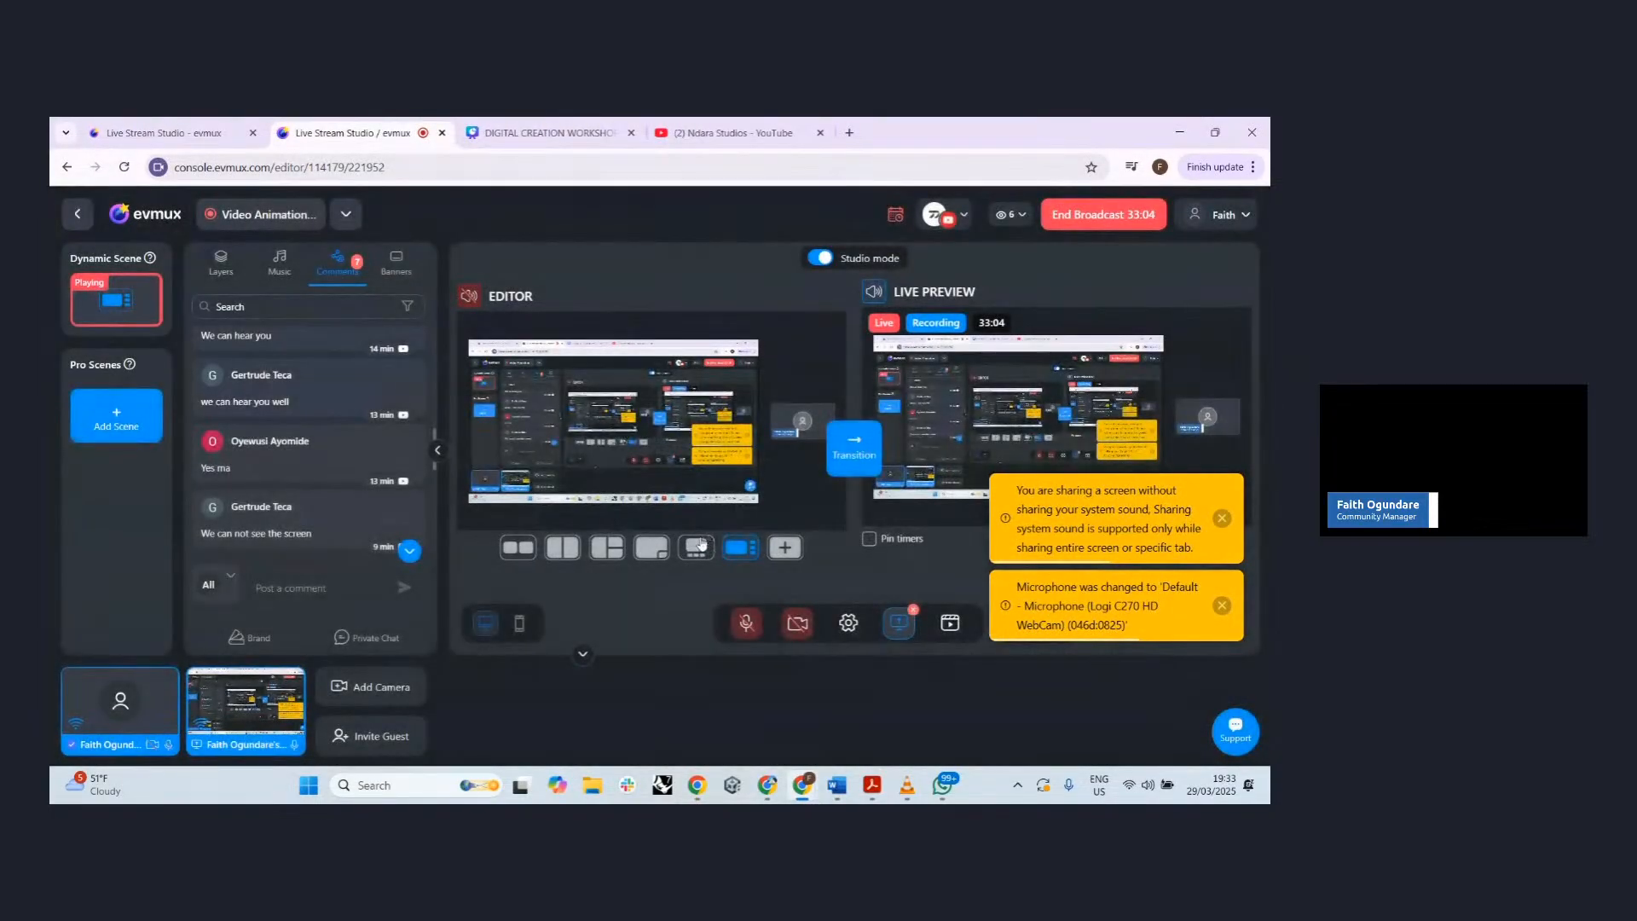
click(127, 166)
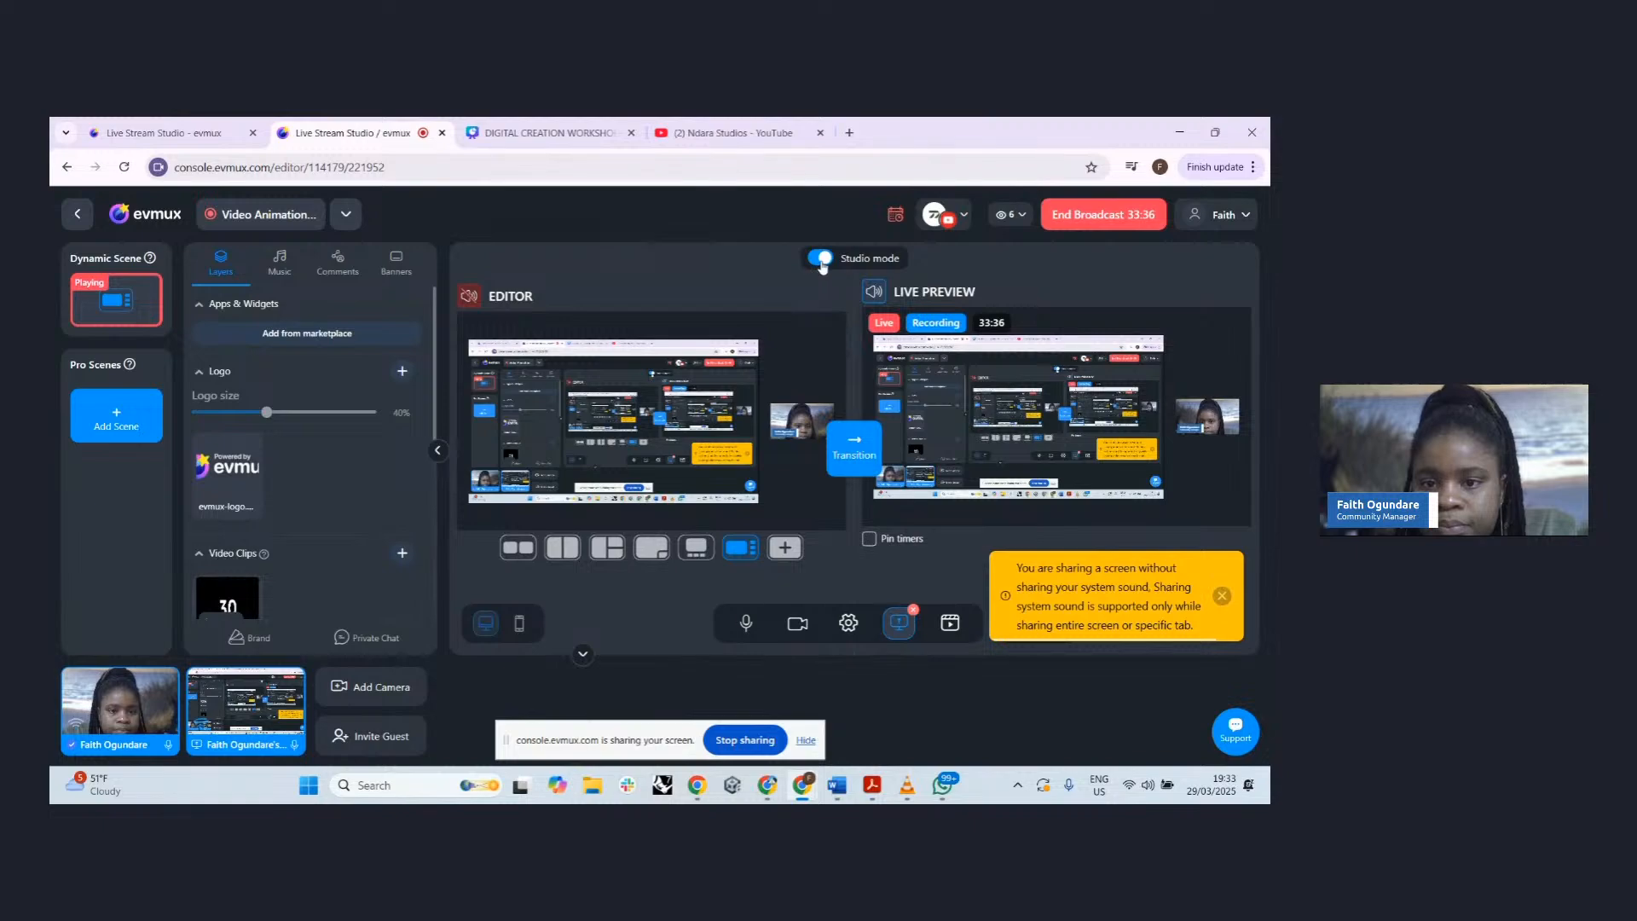
- Turn off studio mode in the evmux live studio and switch back to the Canva design
click(818, 259)
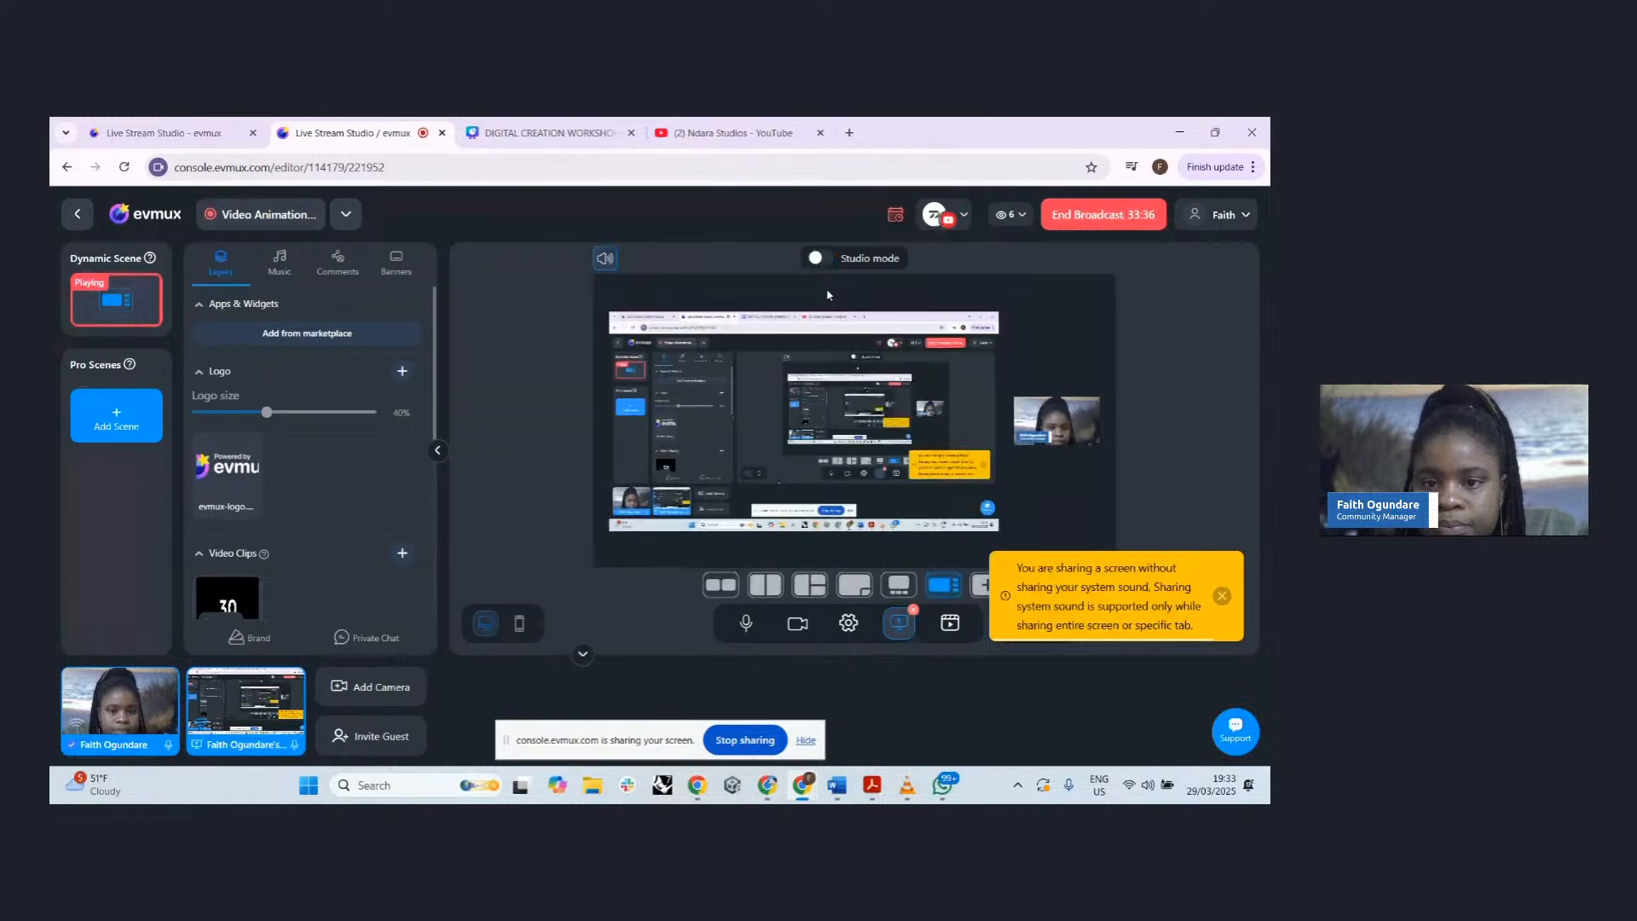
click(1180, 132)
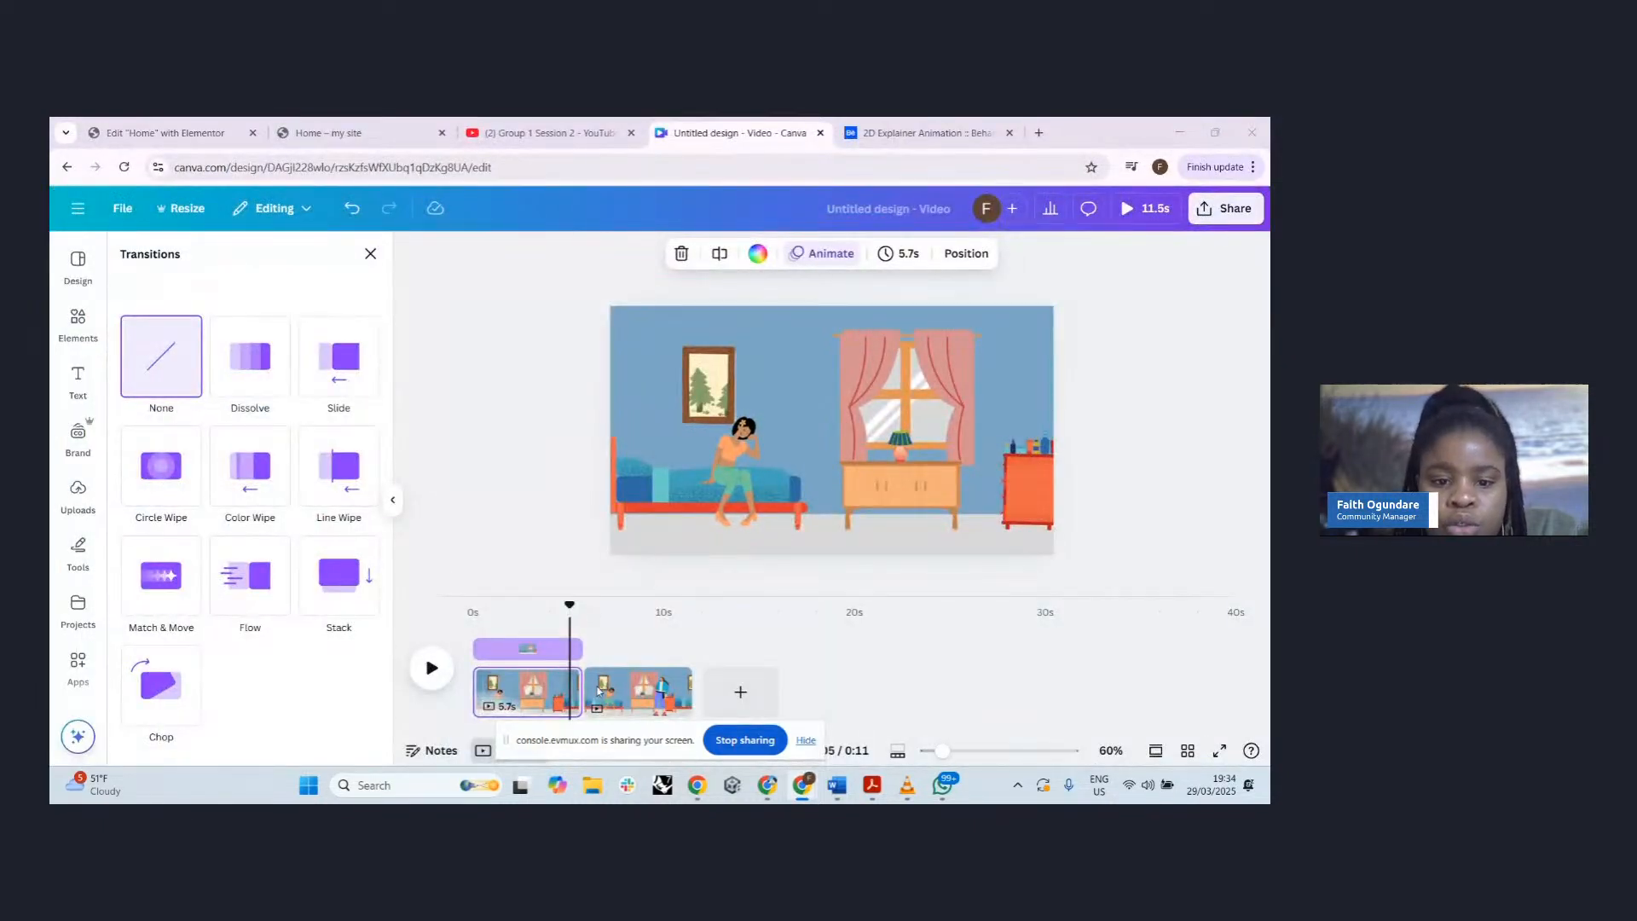
- Apply the Match & Move transition between the first and second pages and return the playhead to the start of the video
mouse_move(581, 704)
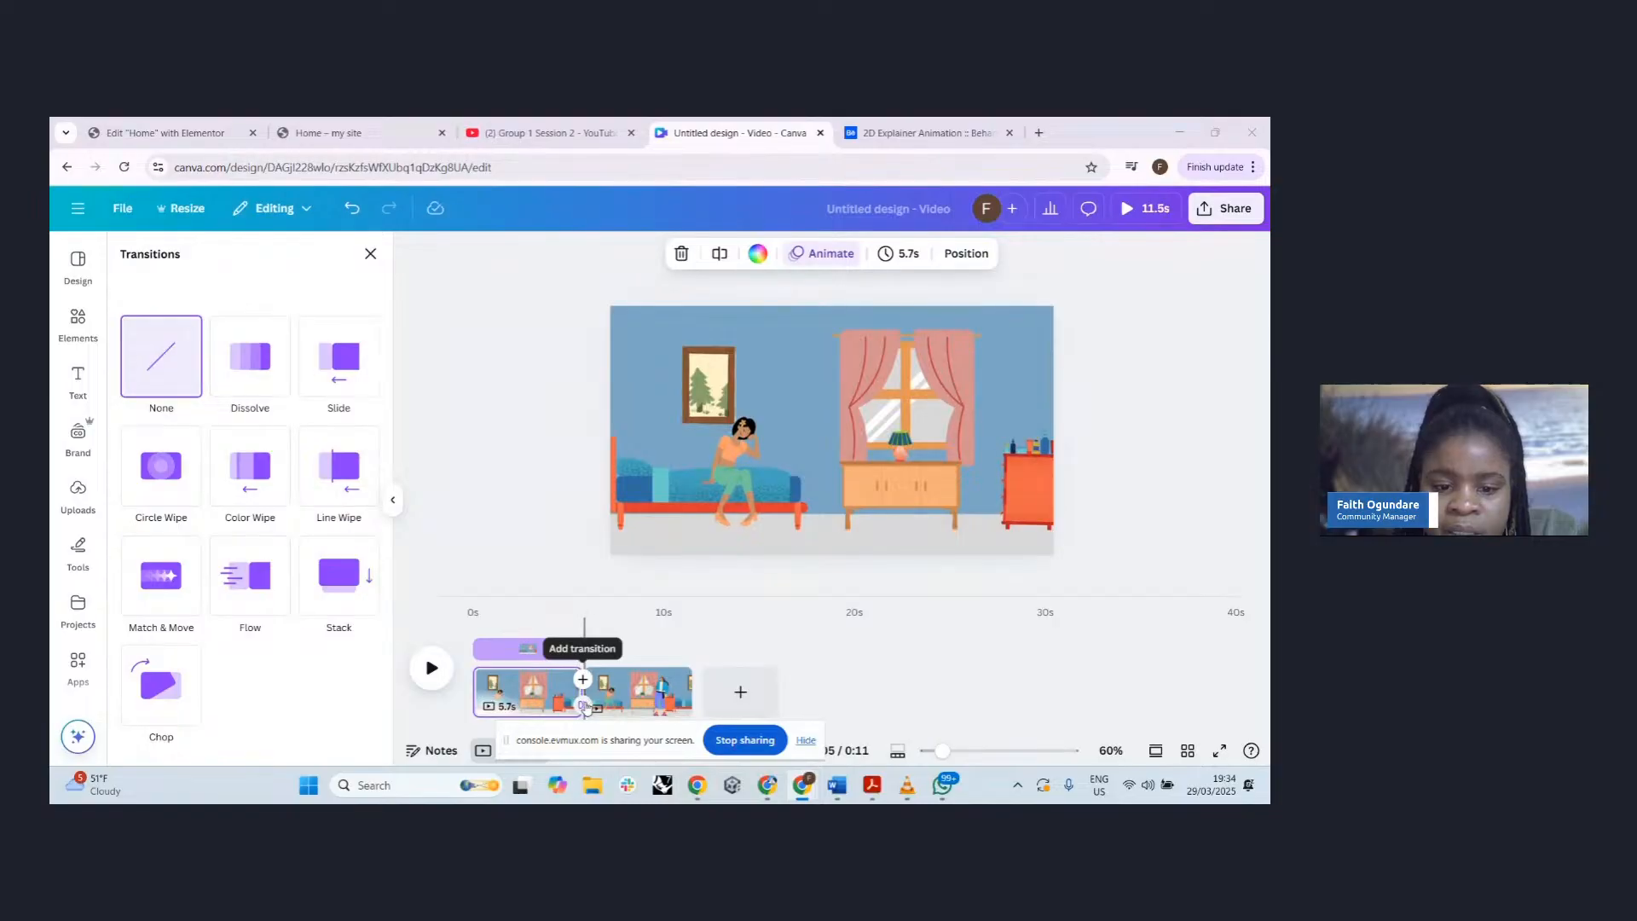
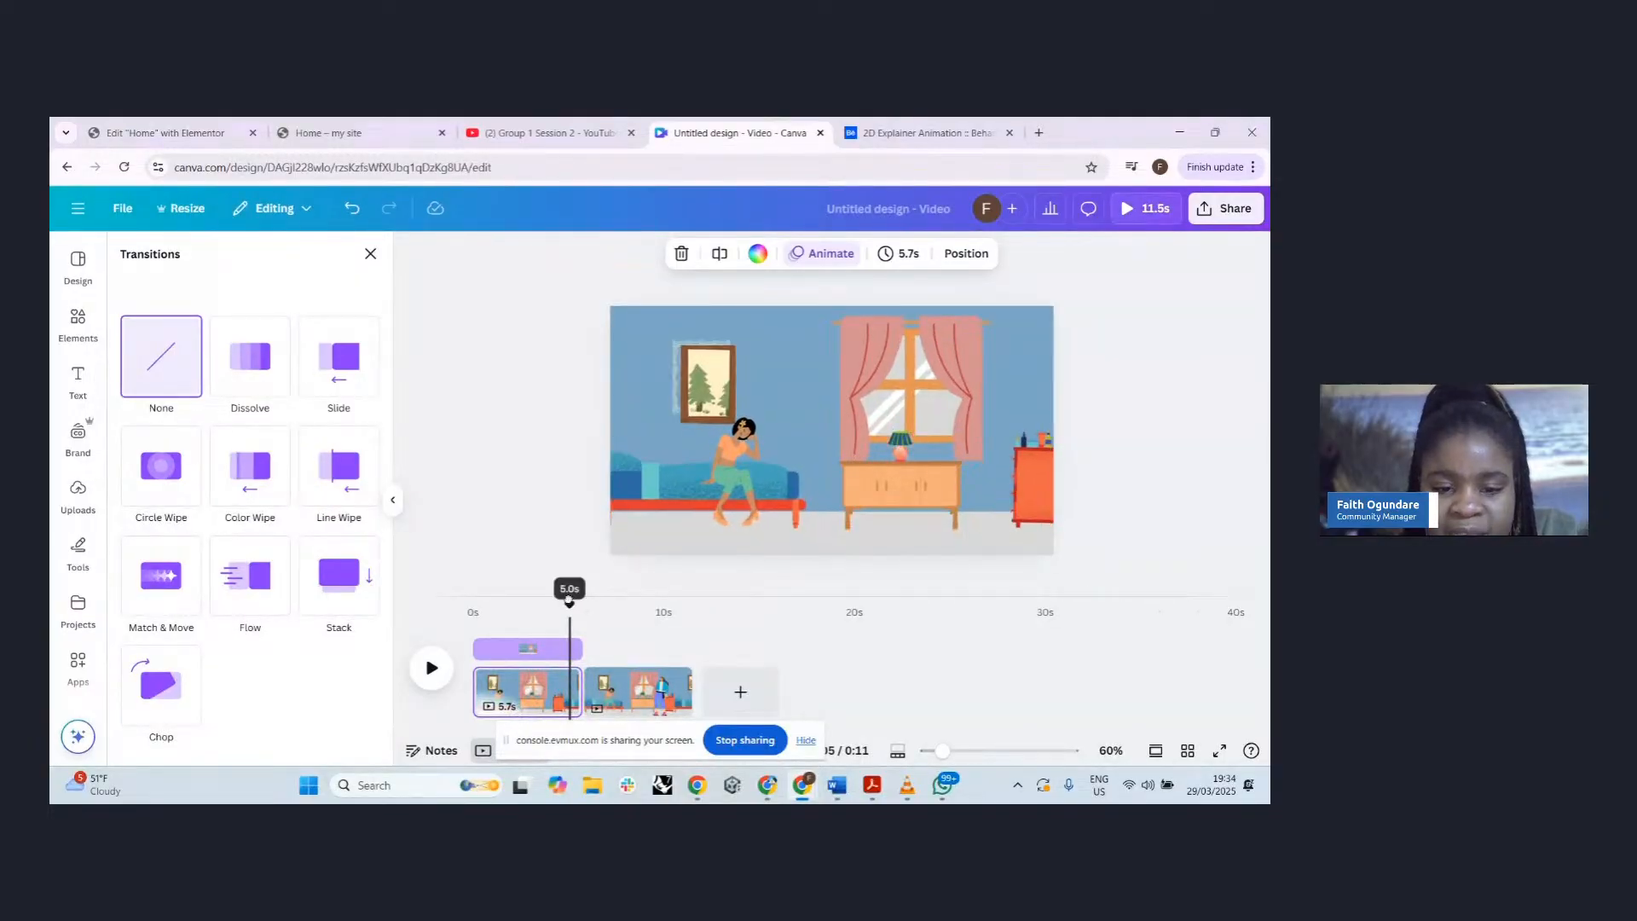
mouse_move(569, 600)
mouse_down()
mouse_move(471, 589)
mouse_move(606, 620)
mouse_move(566, 621)
mouse_up()
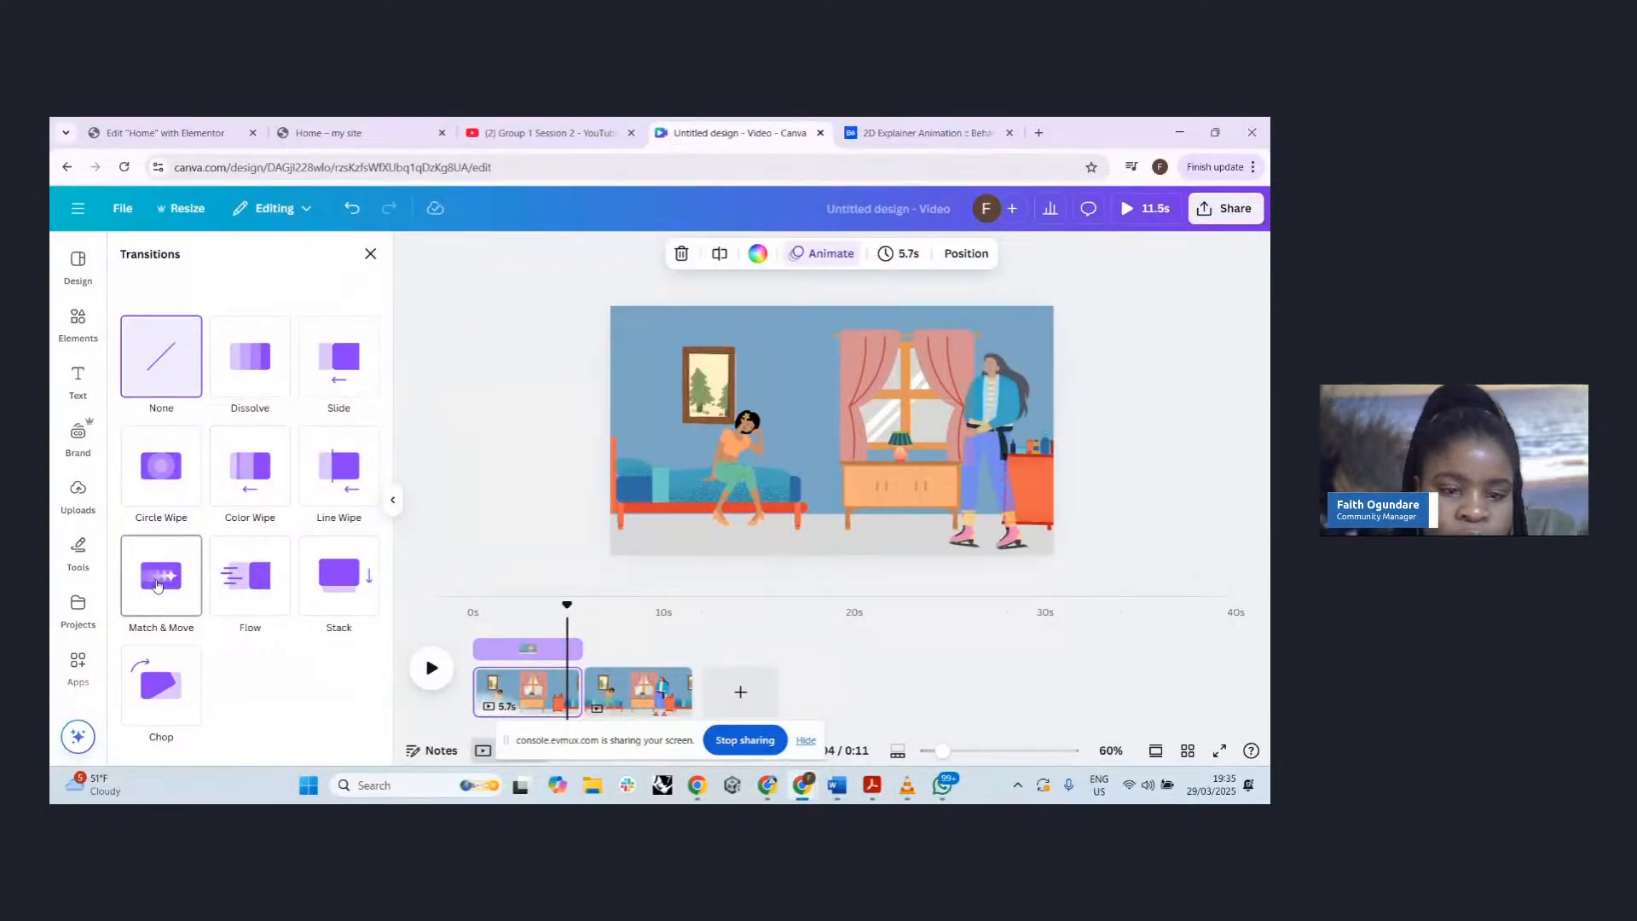
click(157, 580)
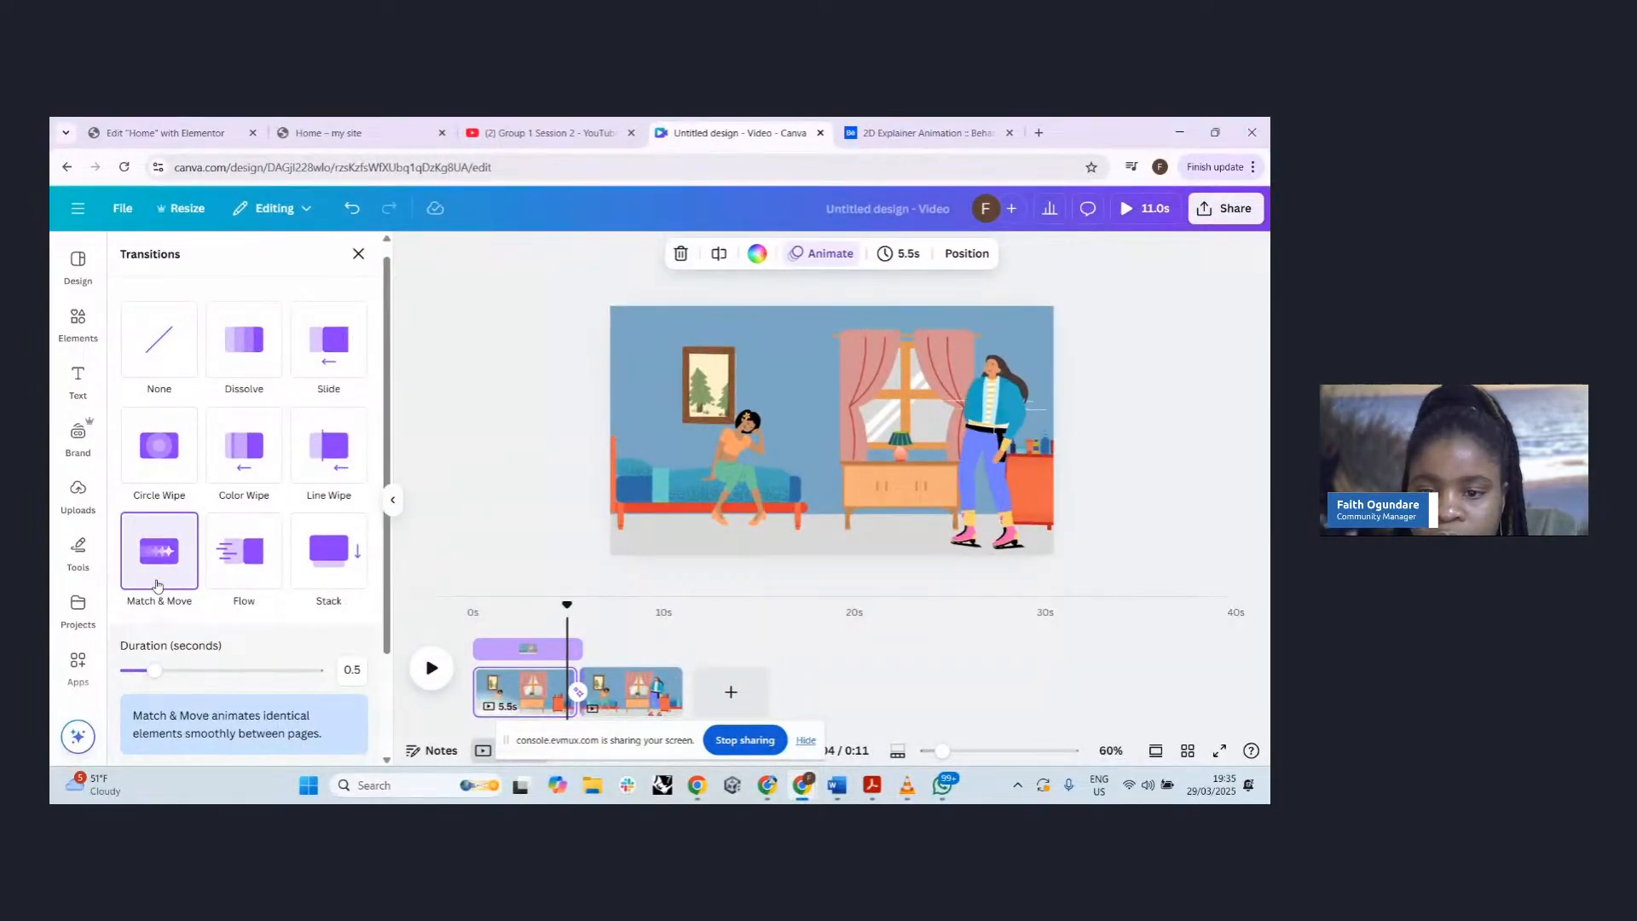
drag(567, 607, 471, 616)
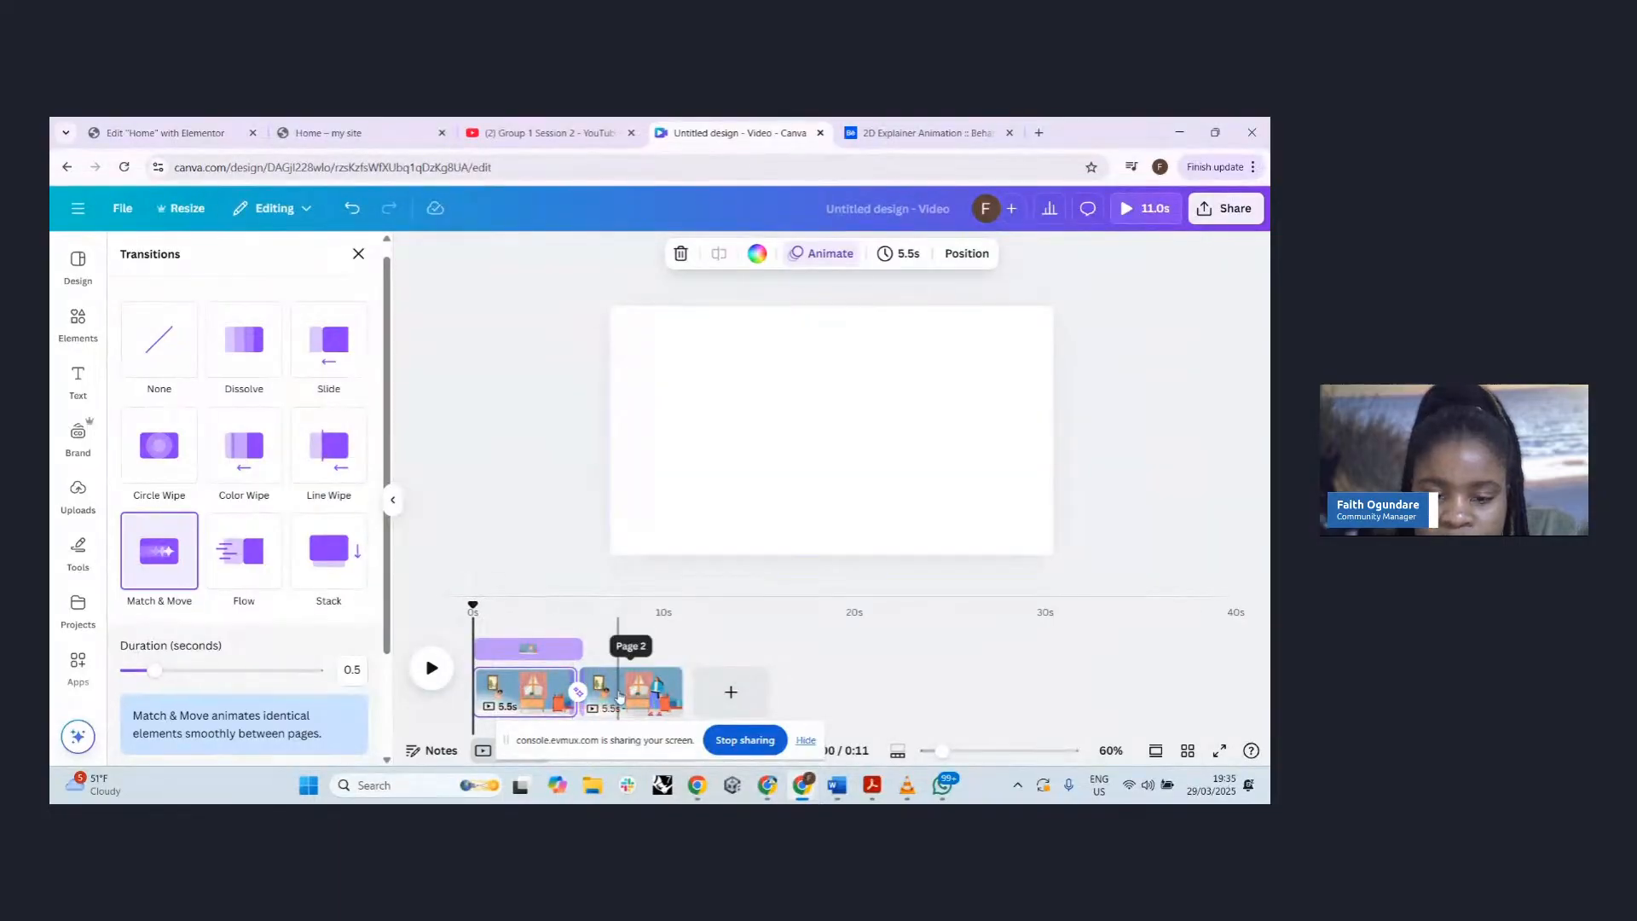
- Slow down the custom movement animation of the skating girl on the second page
click(620, 696)
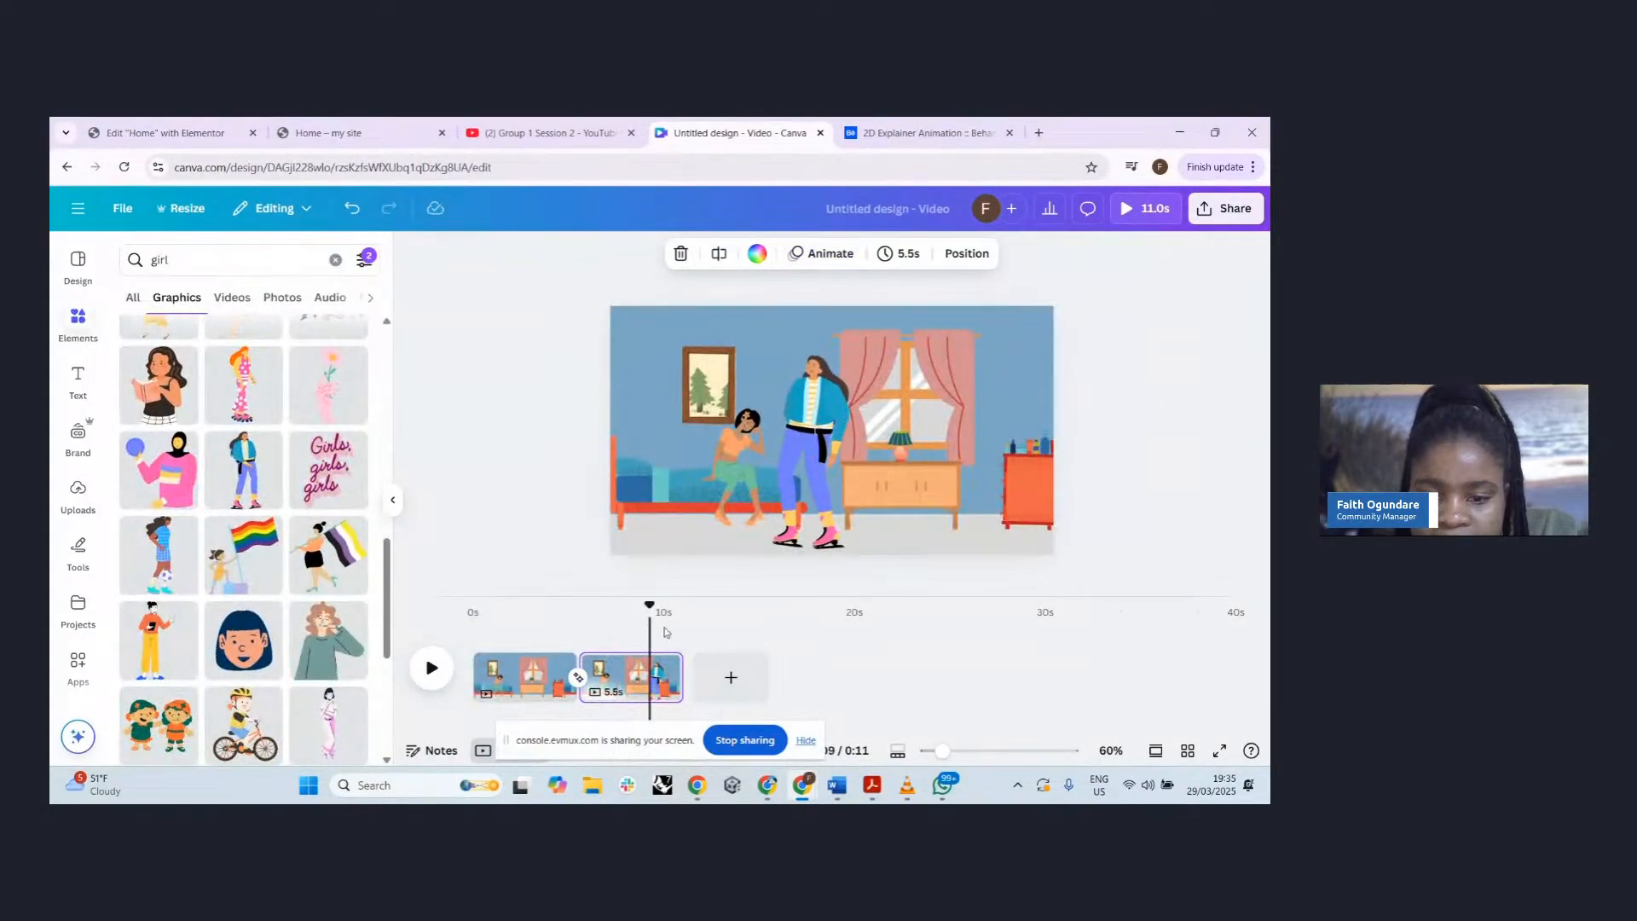
drag(785, 463, 964, 463)
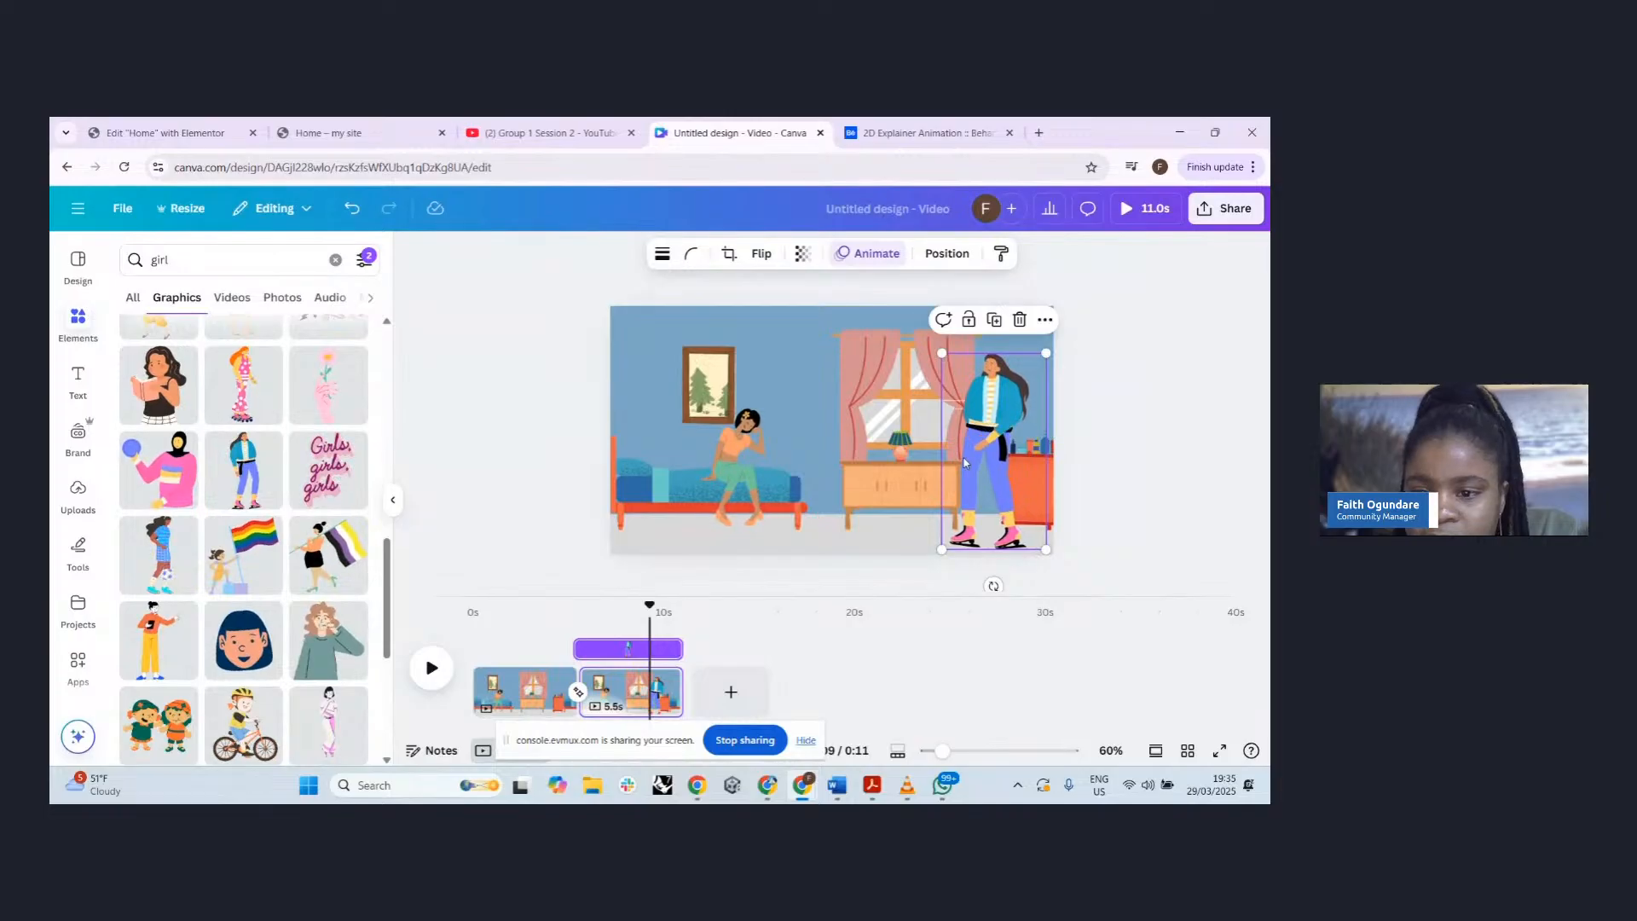
click(880, 256)
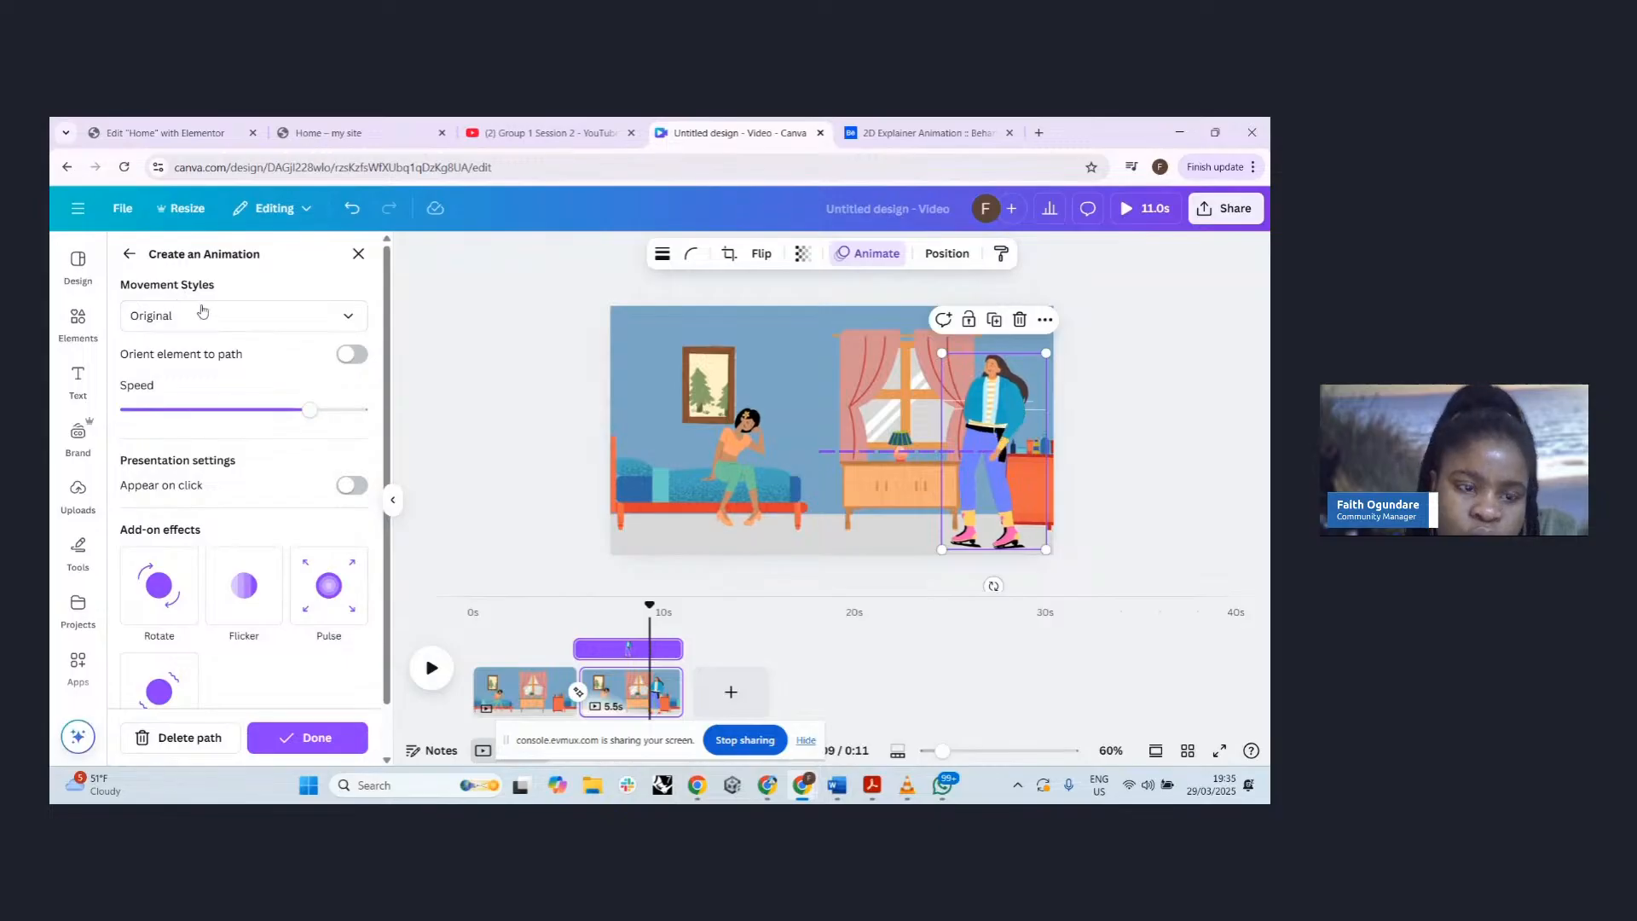
drag(304, 410, 243, 419)
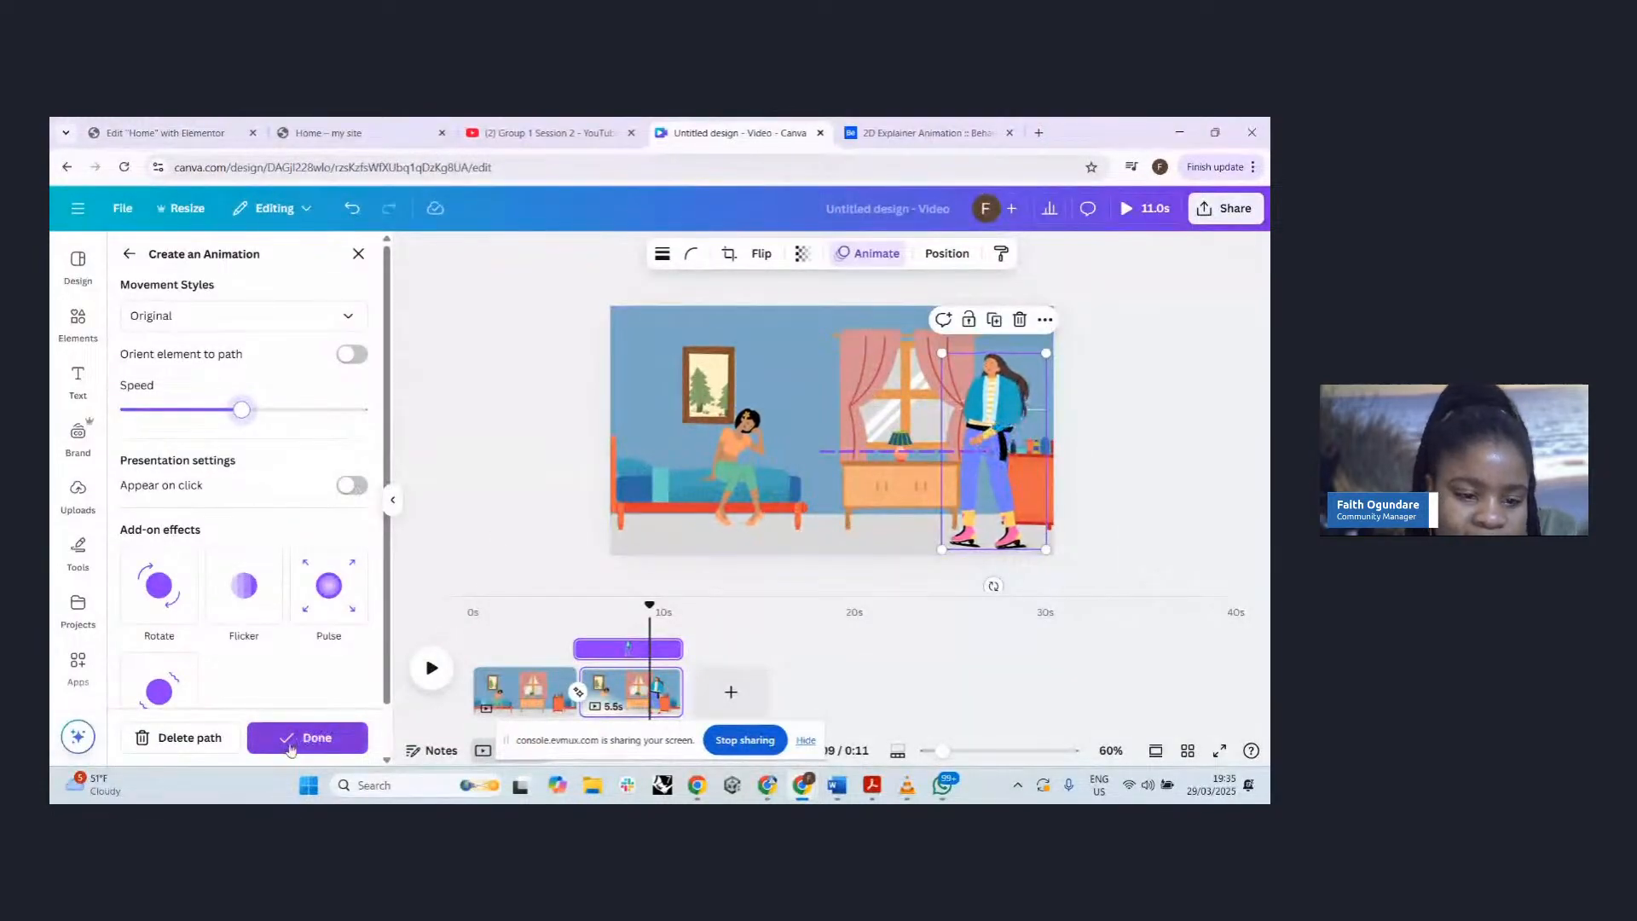
click(293, 747)
- Search the graphics for "girl walking" and add the animated walking girl to the second page
scroll(156, 404, up, 5)
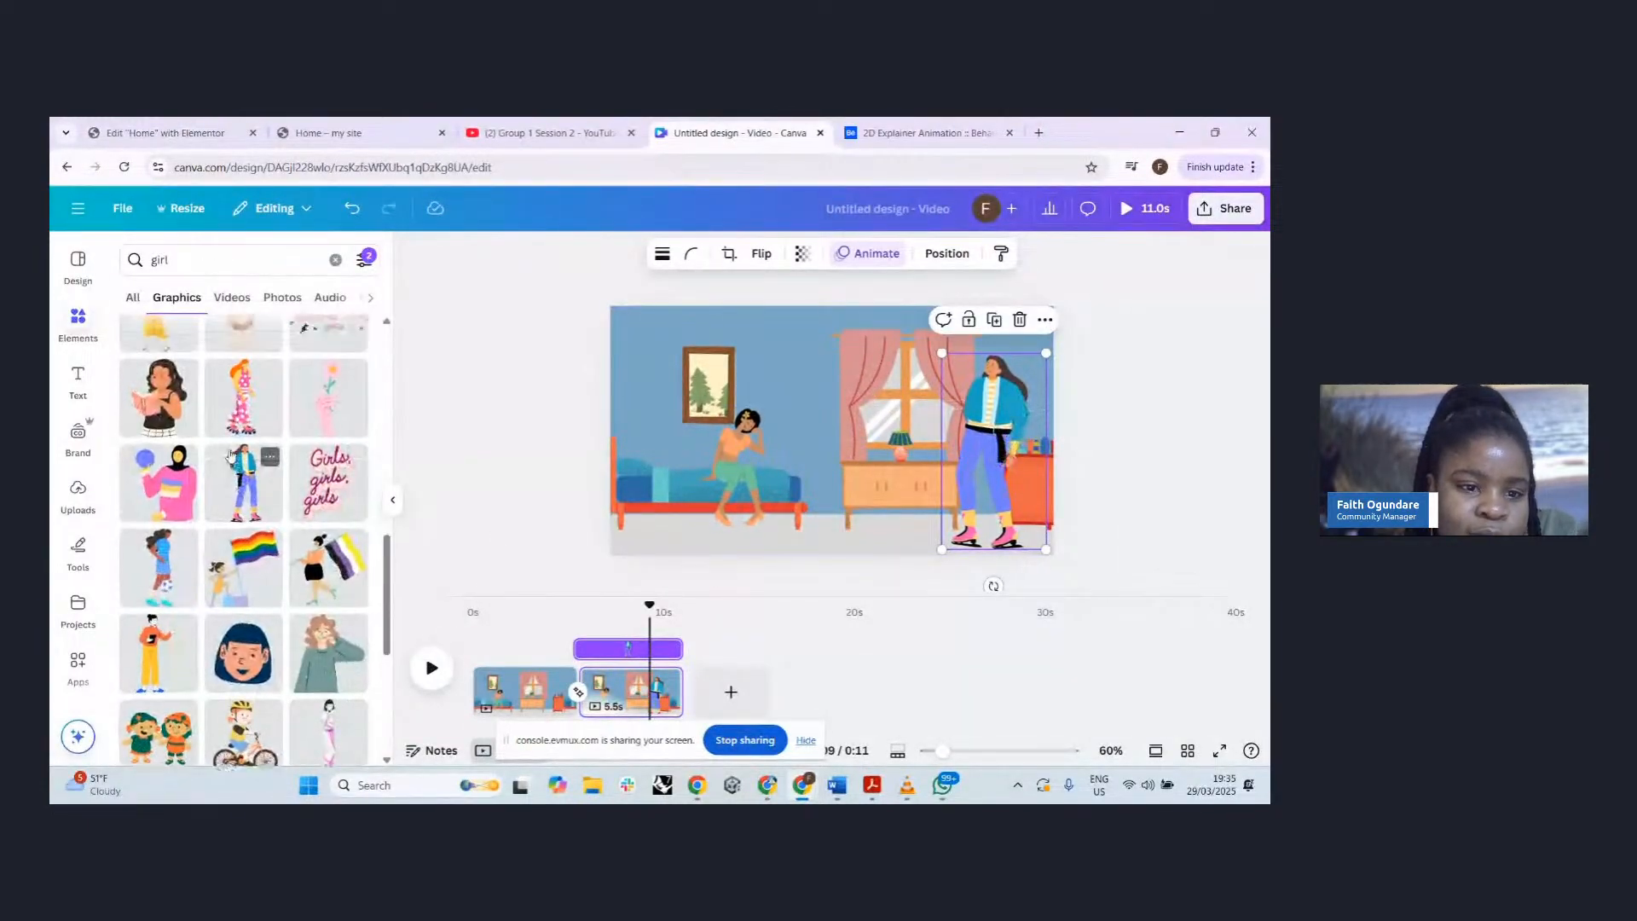
key(Return)
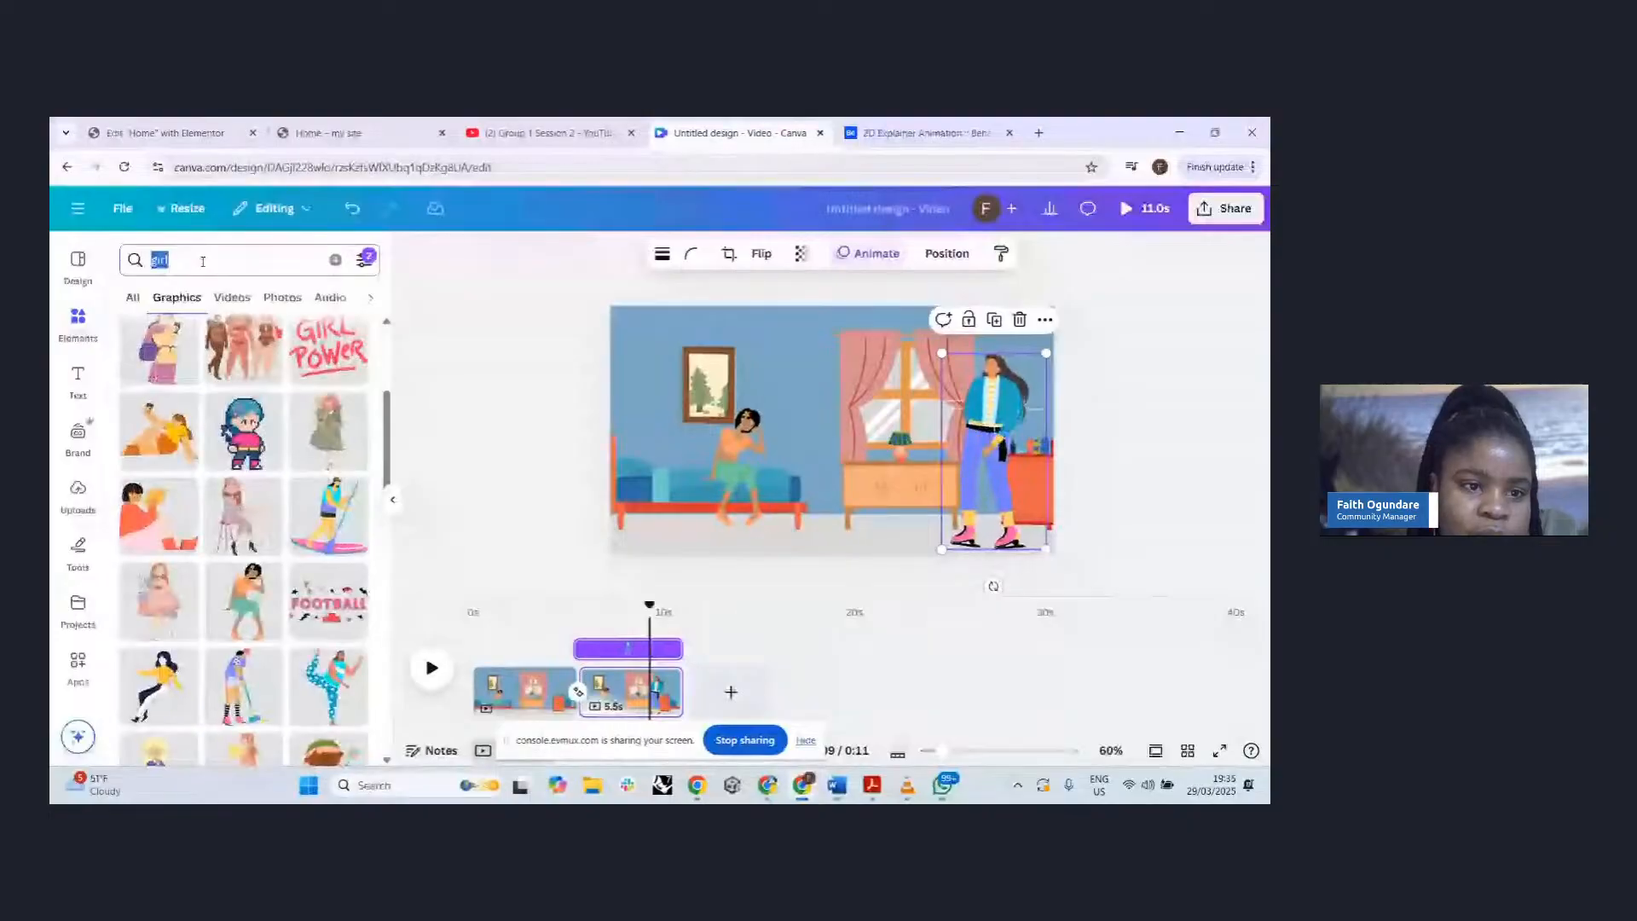
click(203, 261)
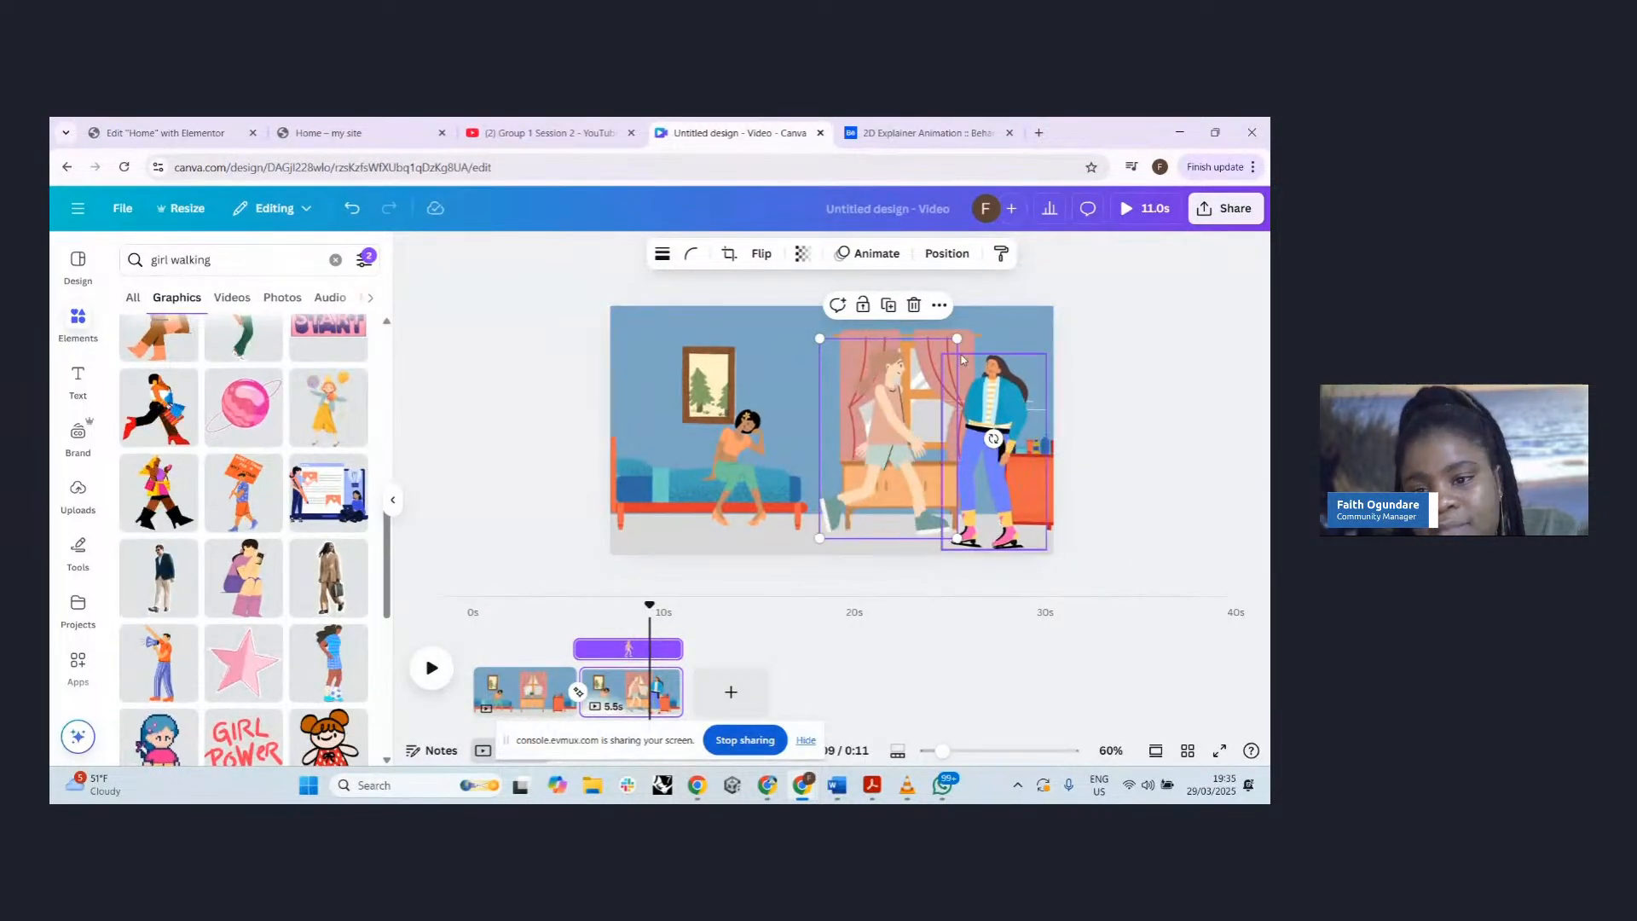
- Try the girl riding a bicycle graphic on the second page and delete it
scroll(203, 467, down, 5)
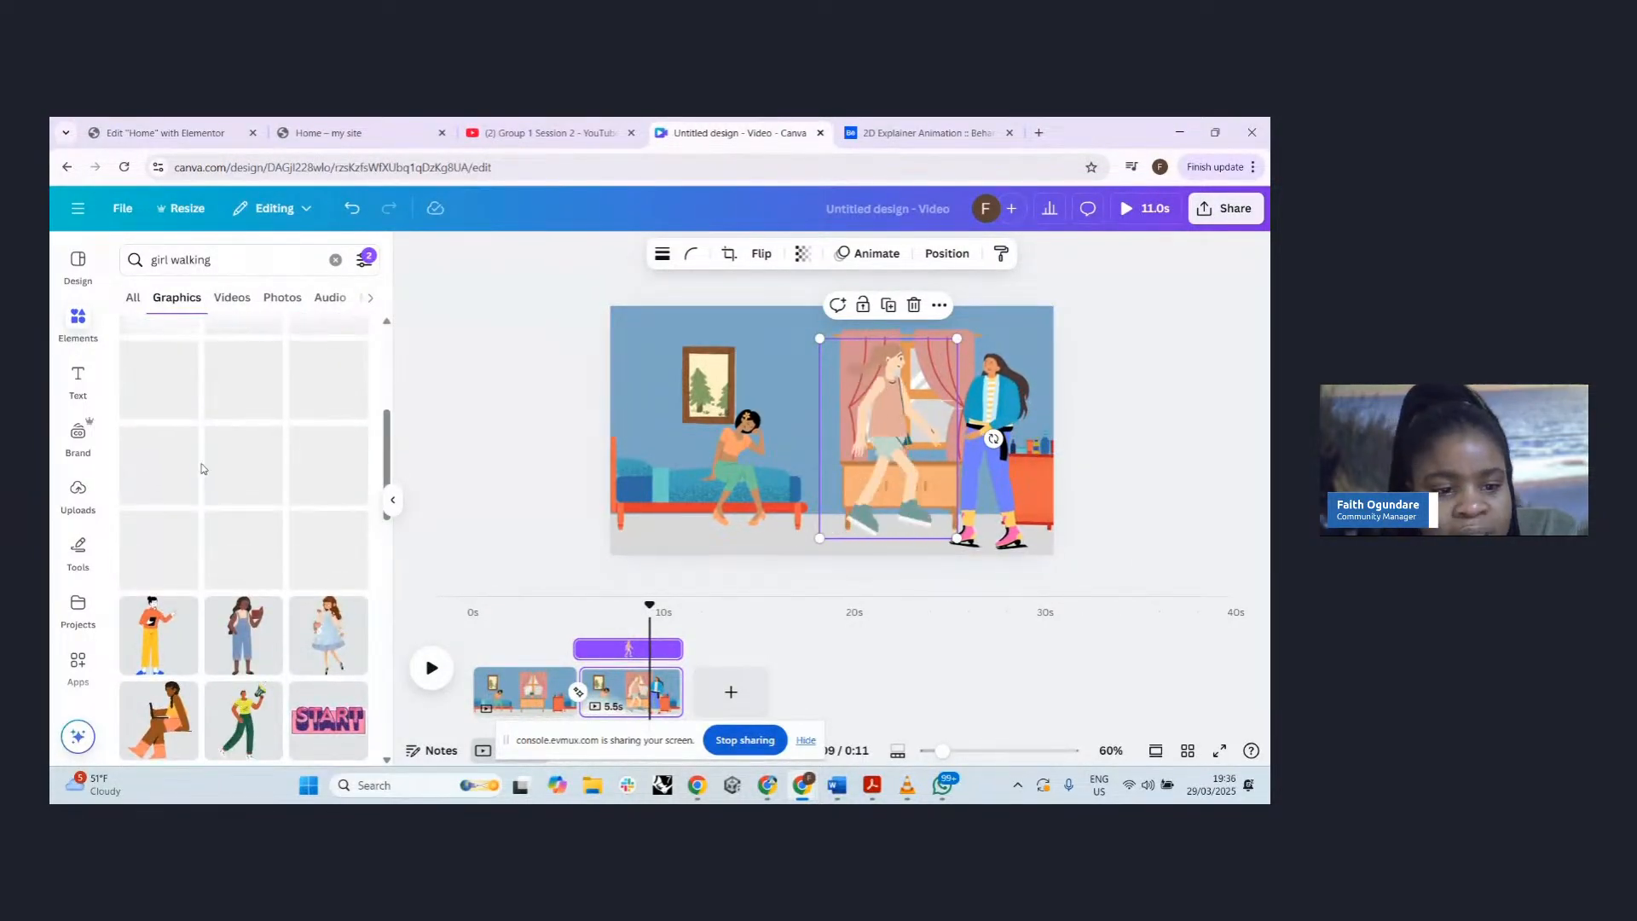
scroll(203, 468, up, 4)
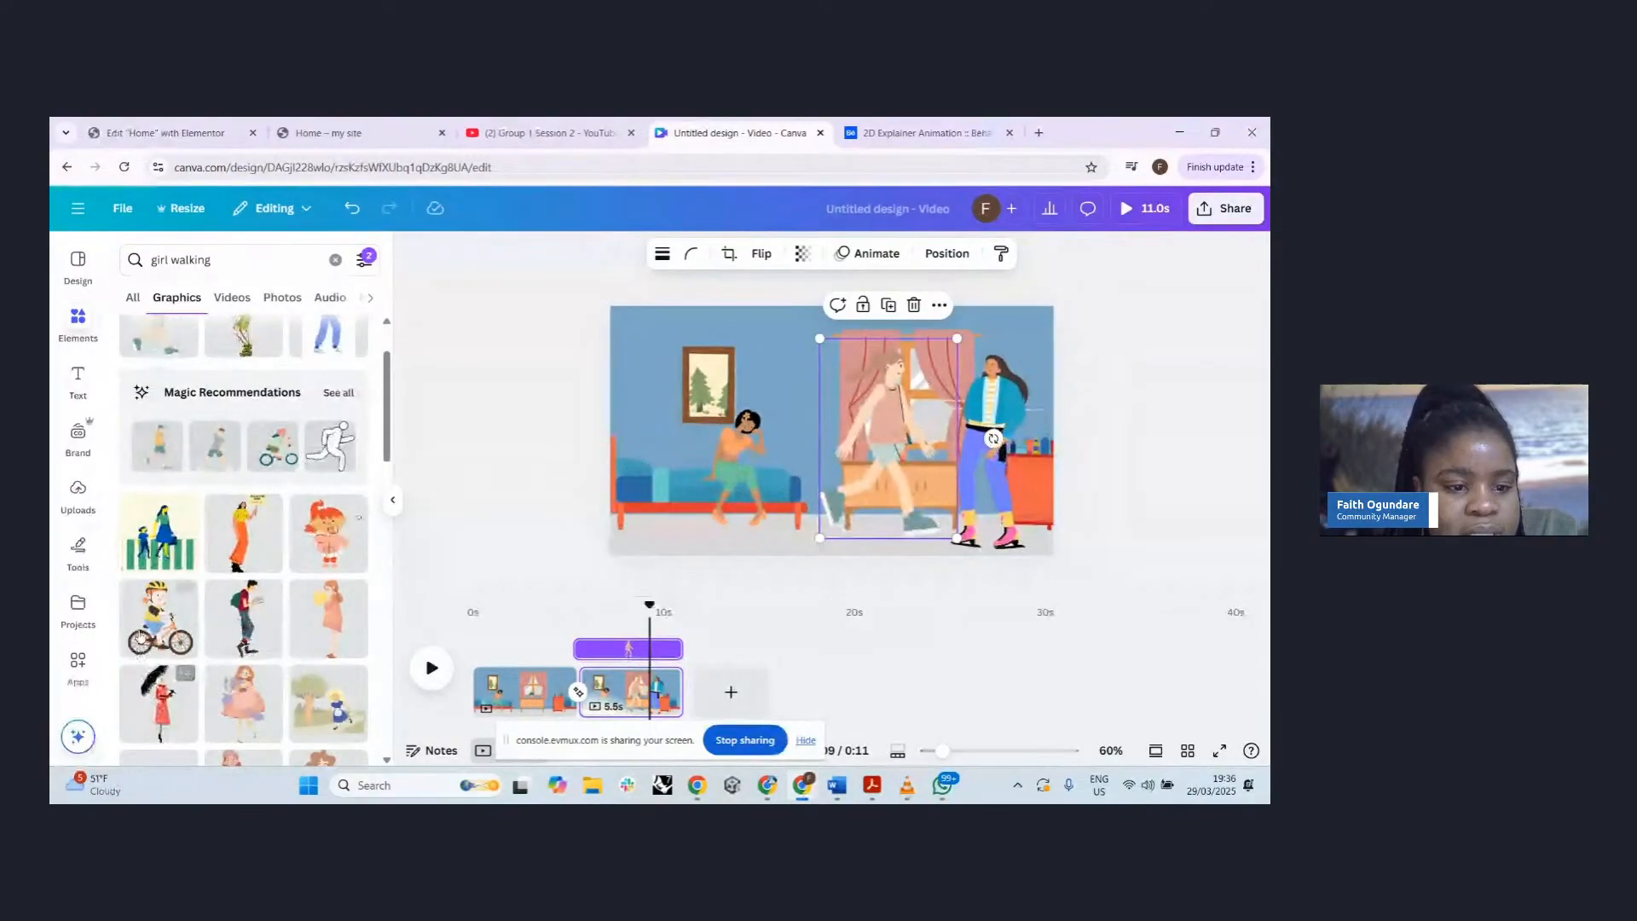
click(140, 634)
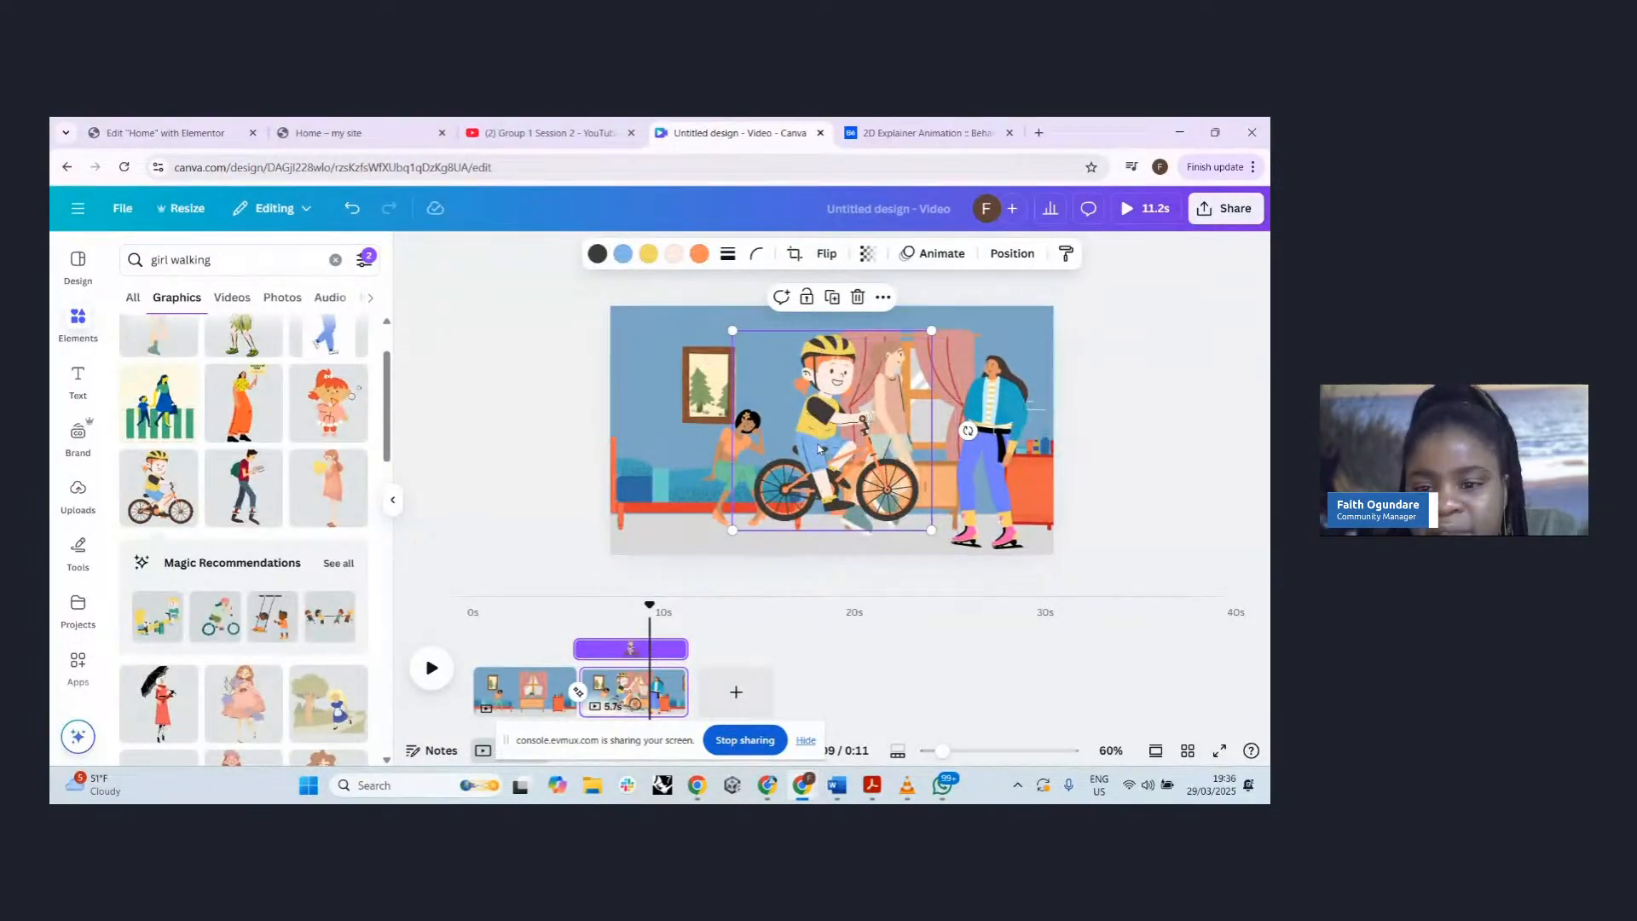
key(Delete)
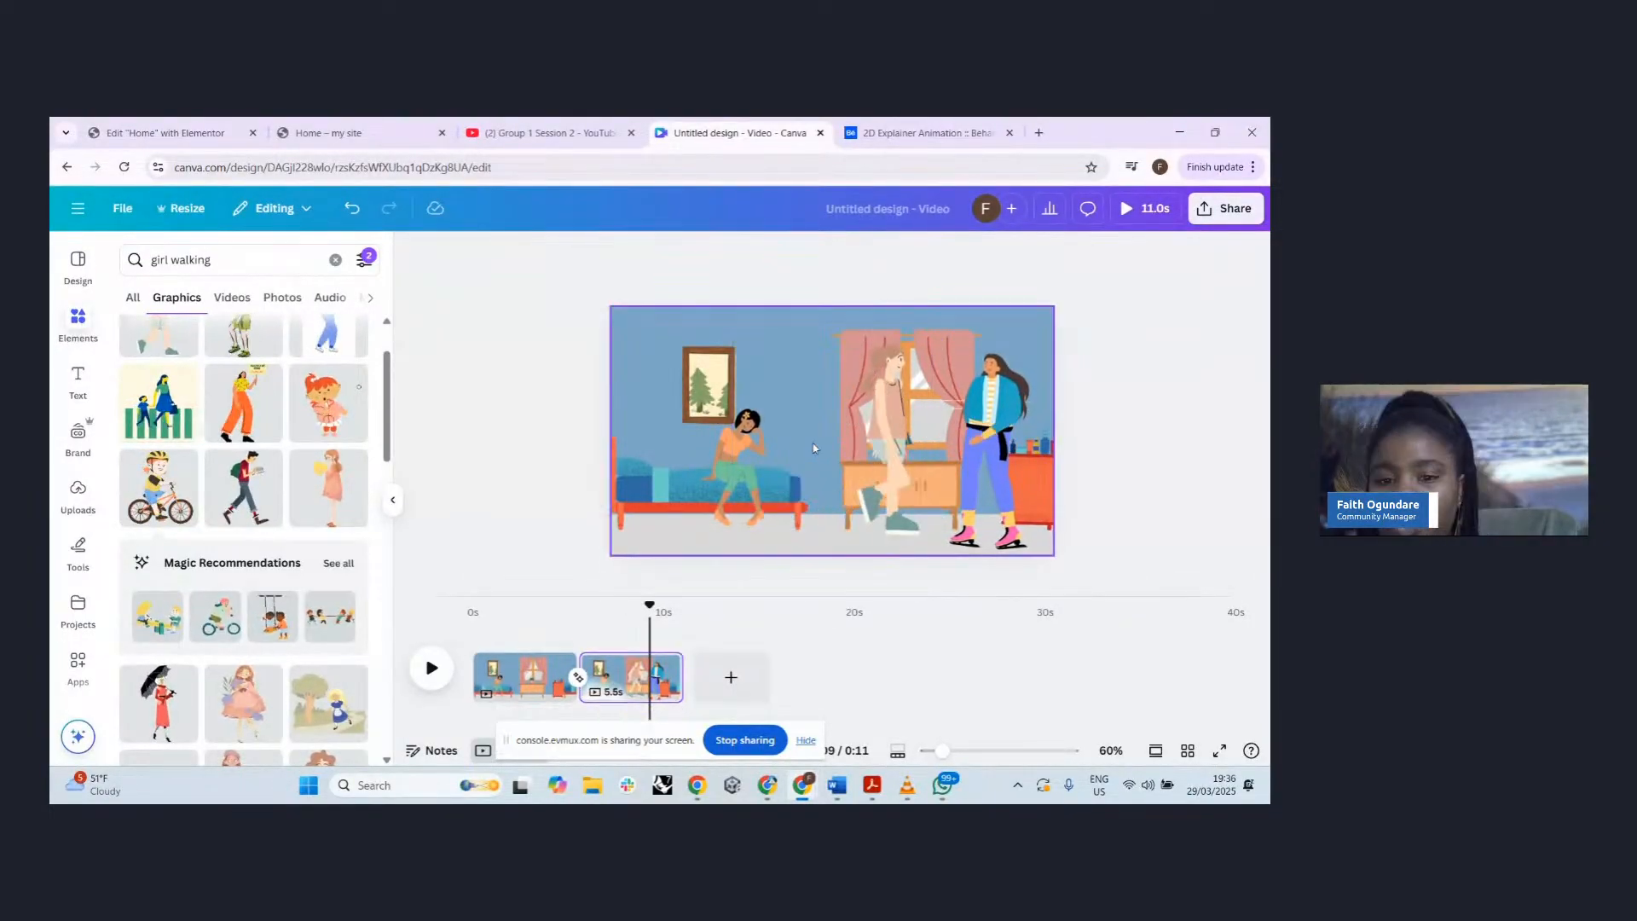
- Shrink the walking girl, placing her beside the skating girl, and delete the skating girl from the second page
click(856, 482)
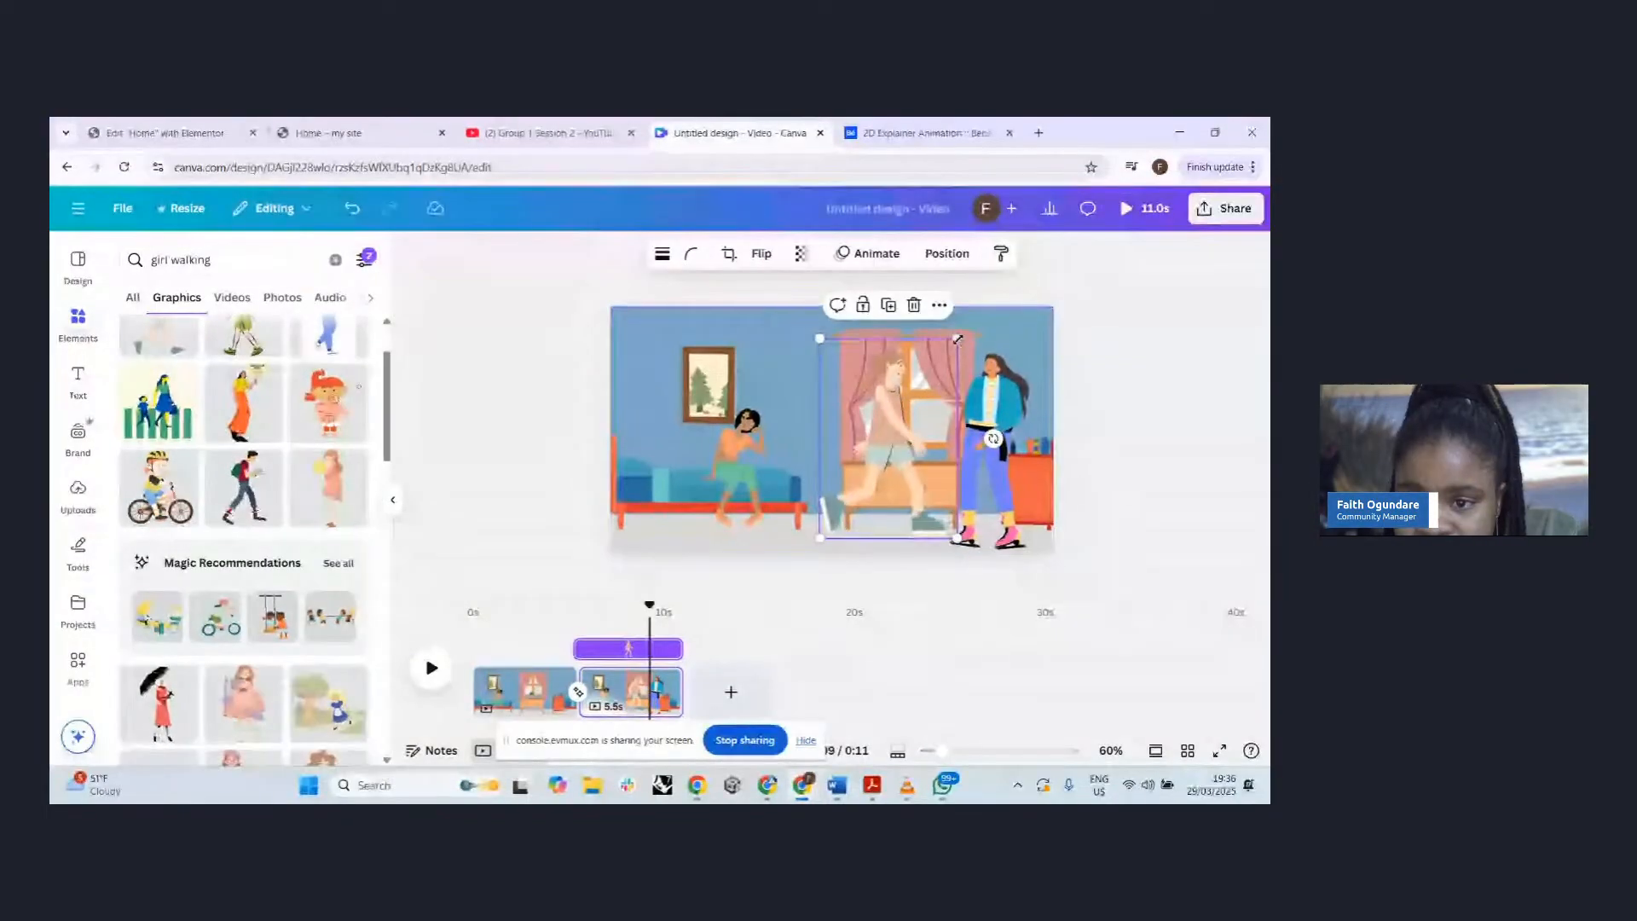
drag(957, 339, 906, 407)
drag(878, 485, 963, 501)
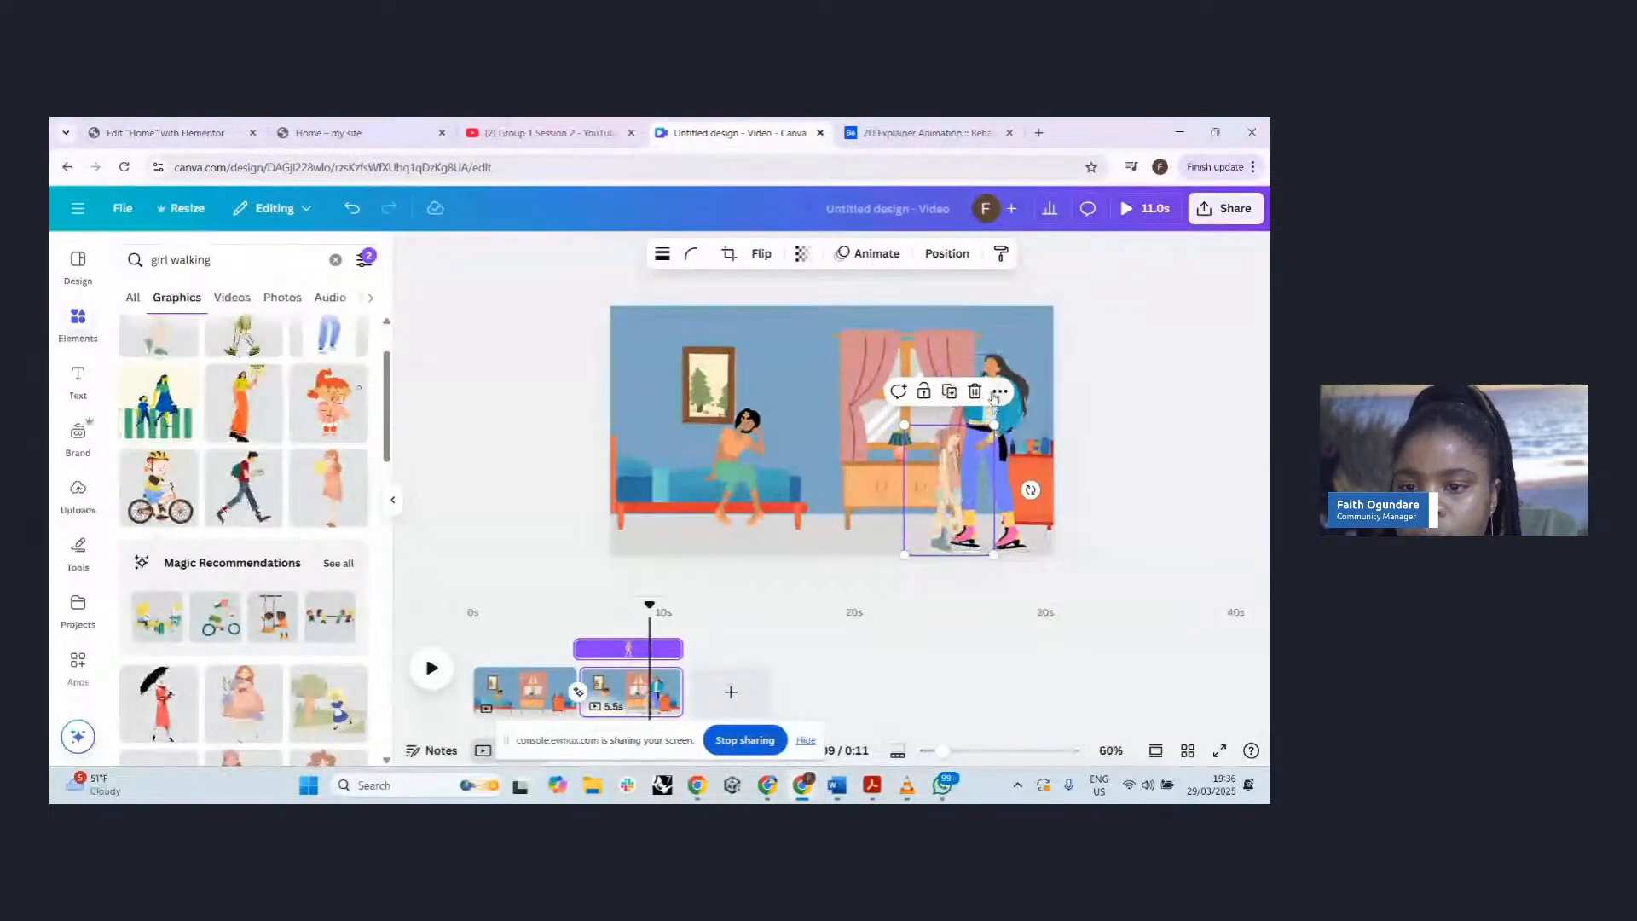
click(1023, 398)
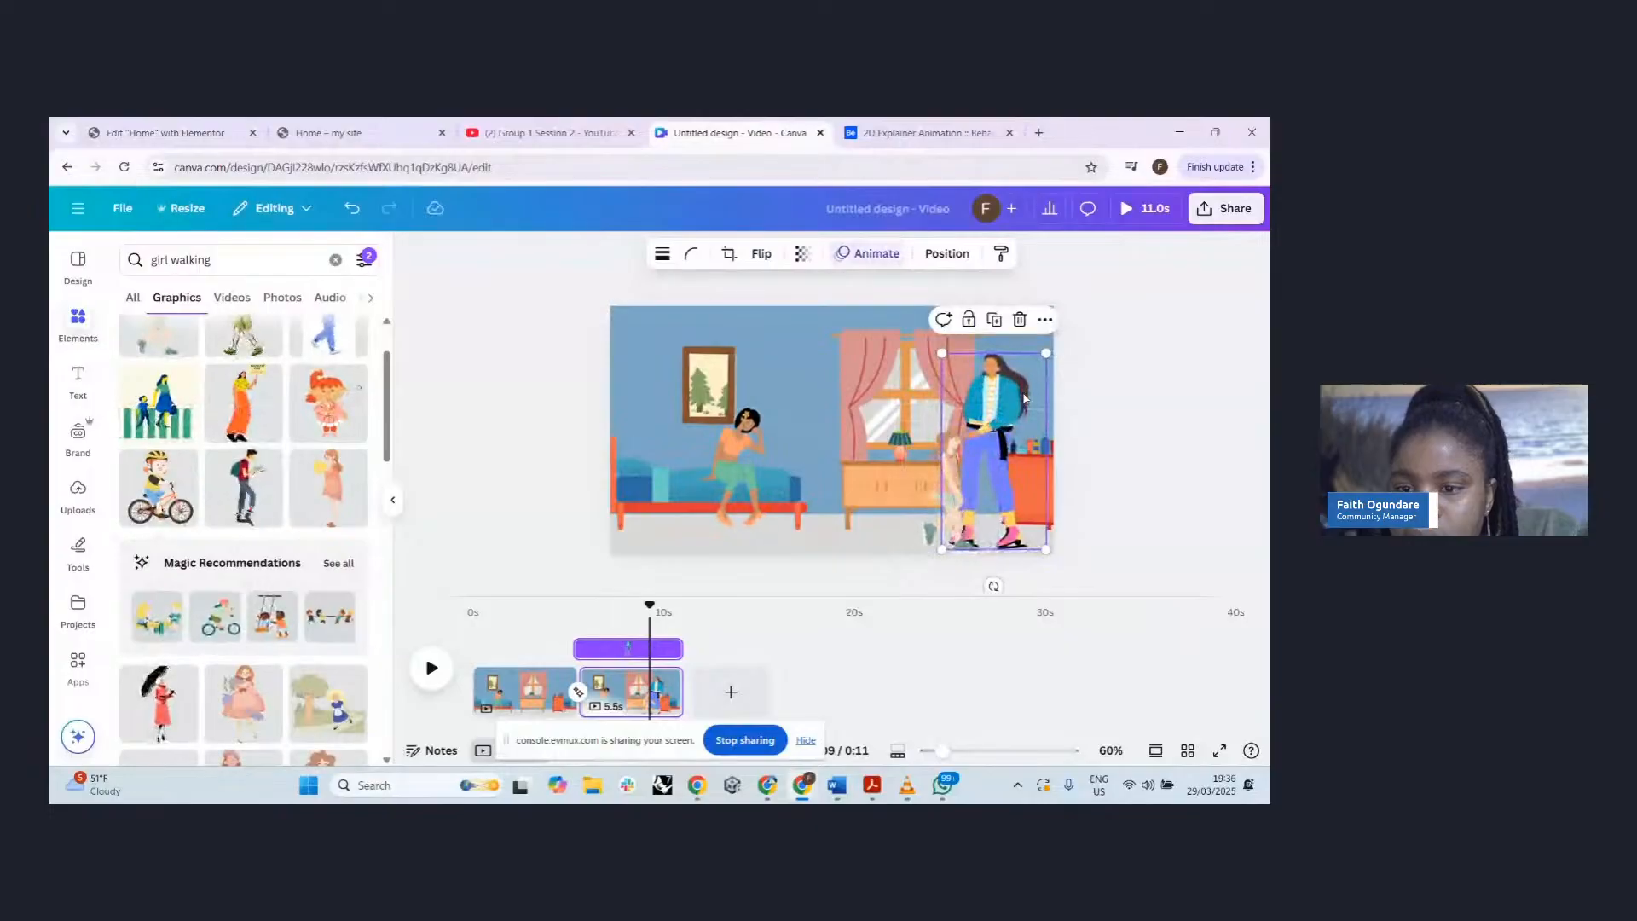
key(Delete)
- Enlarge the walking girl, placing her partly off the page's right edge, and flip her horizontally
click(972, 448)
drag(995, 427, 1025, 379)
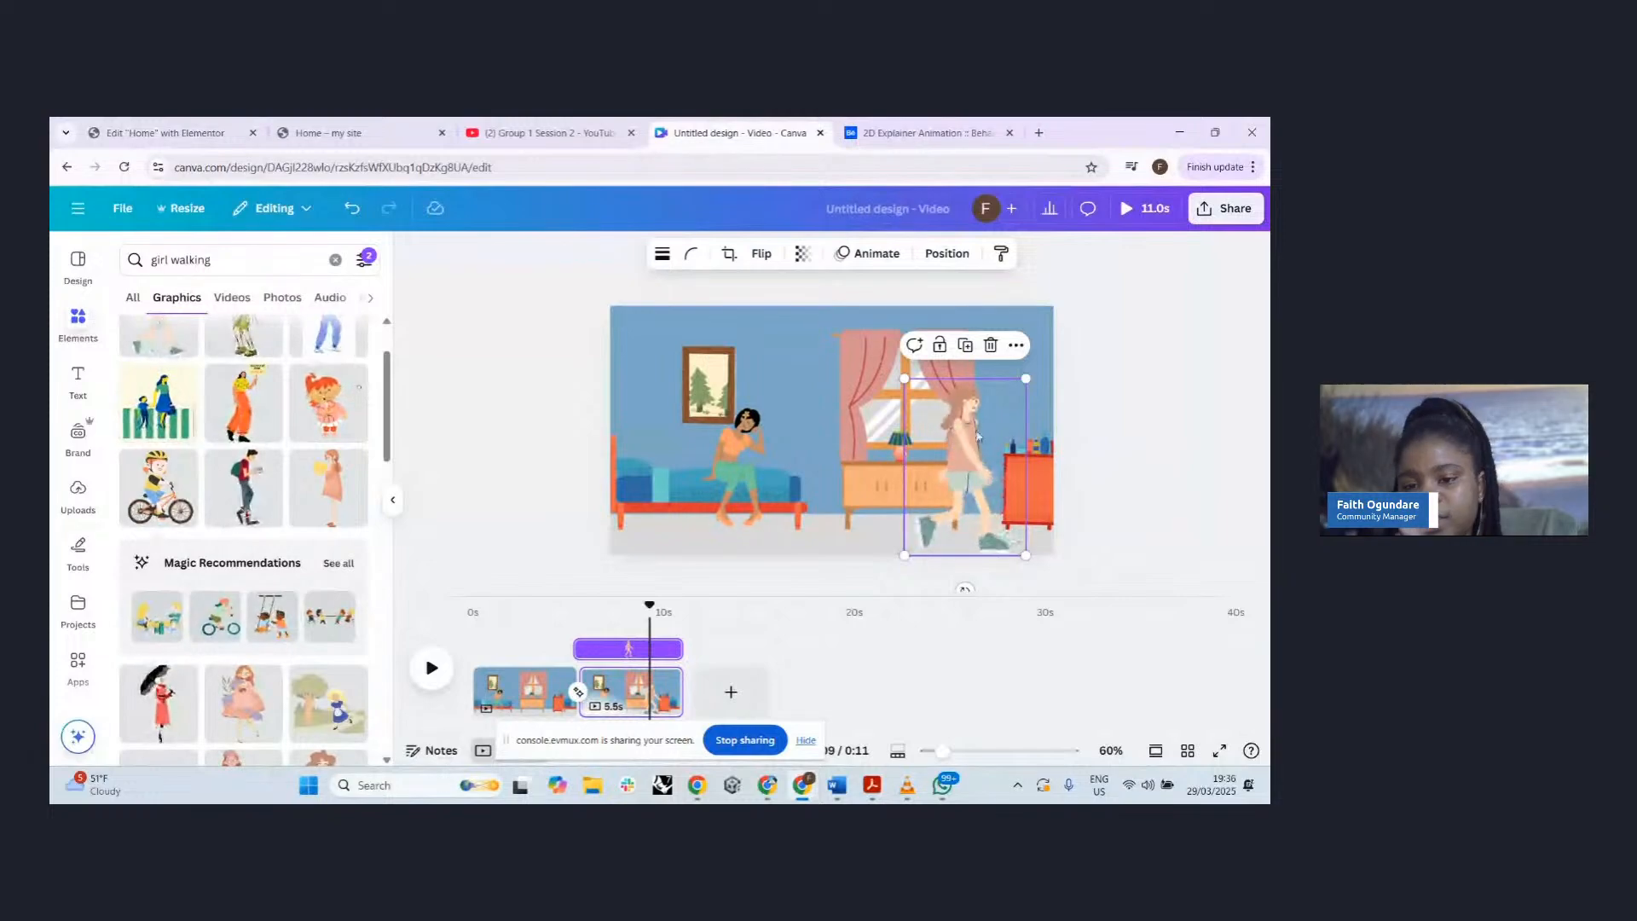
drag(953, 433, 1045, 453)
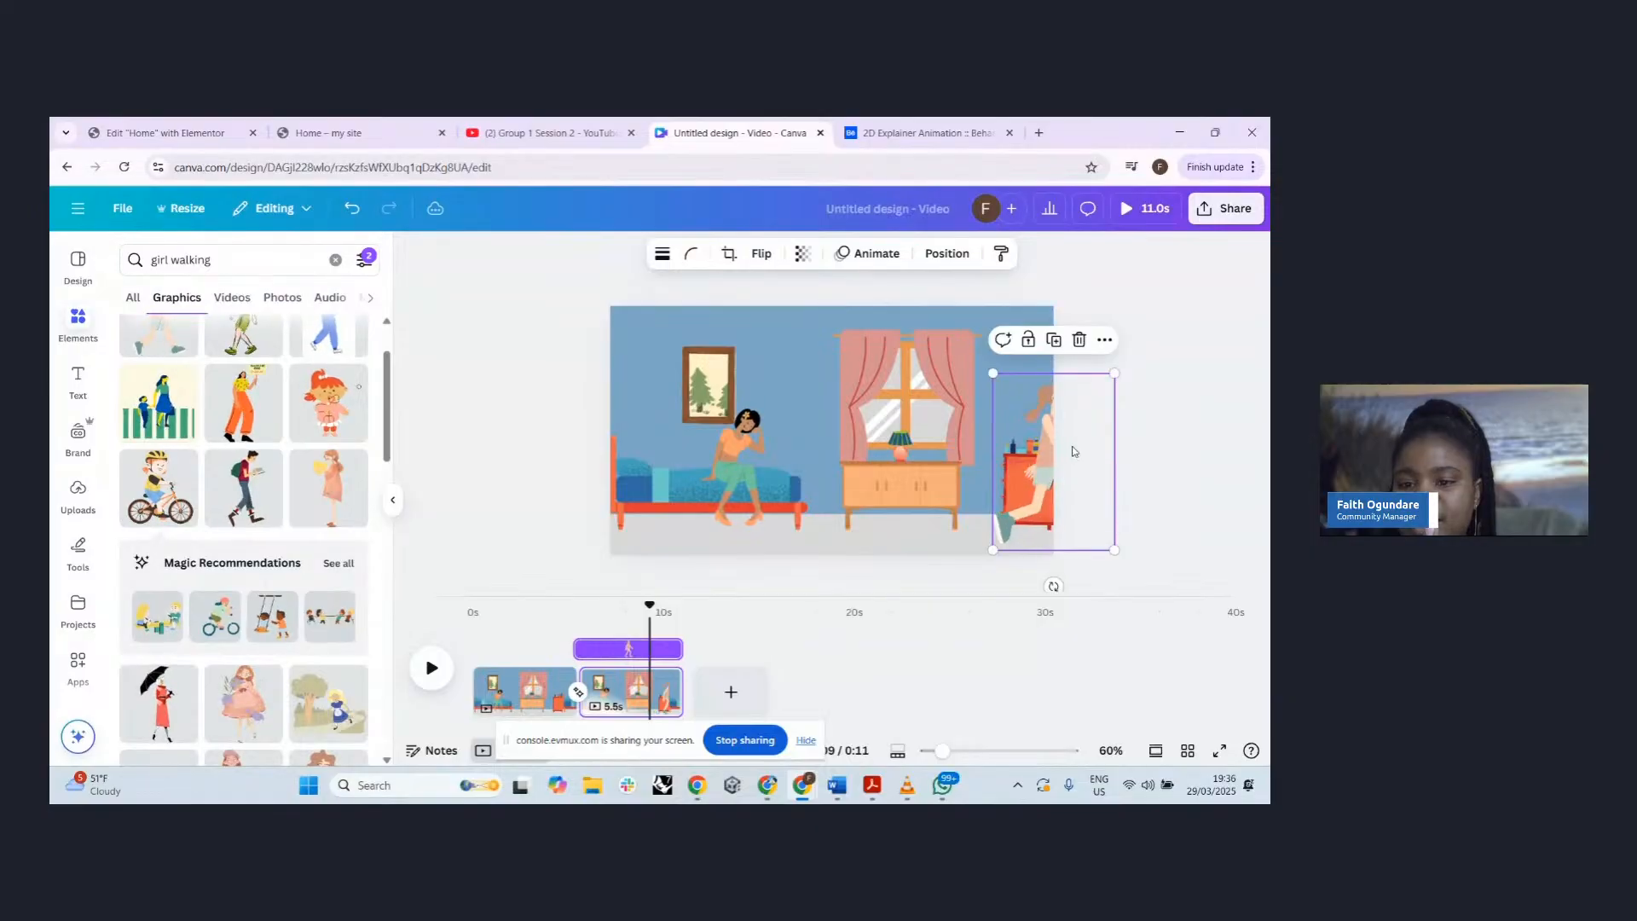
click(768, 254)
click(772, 297)
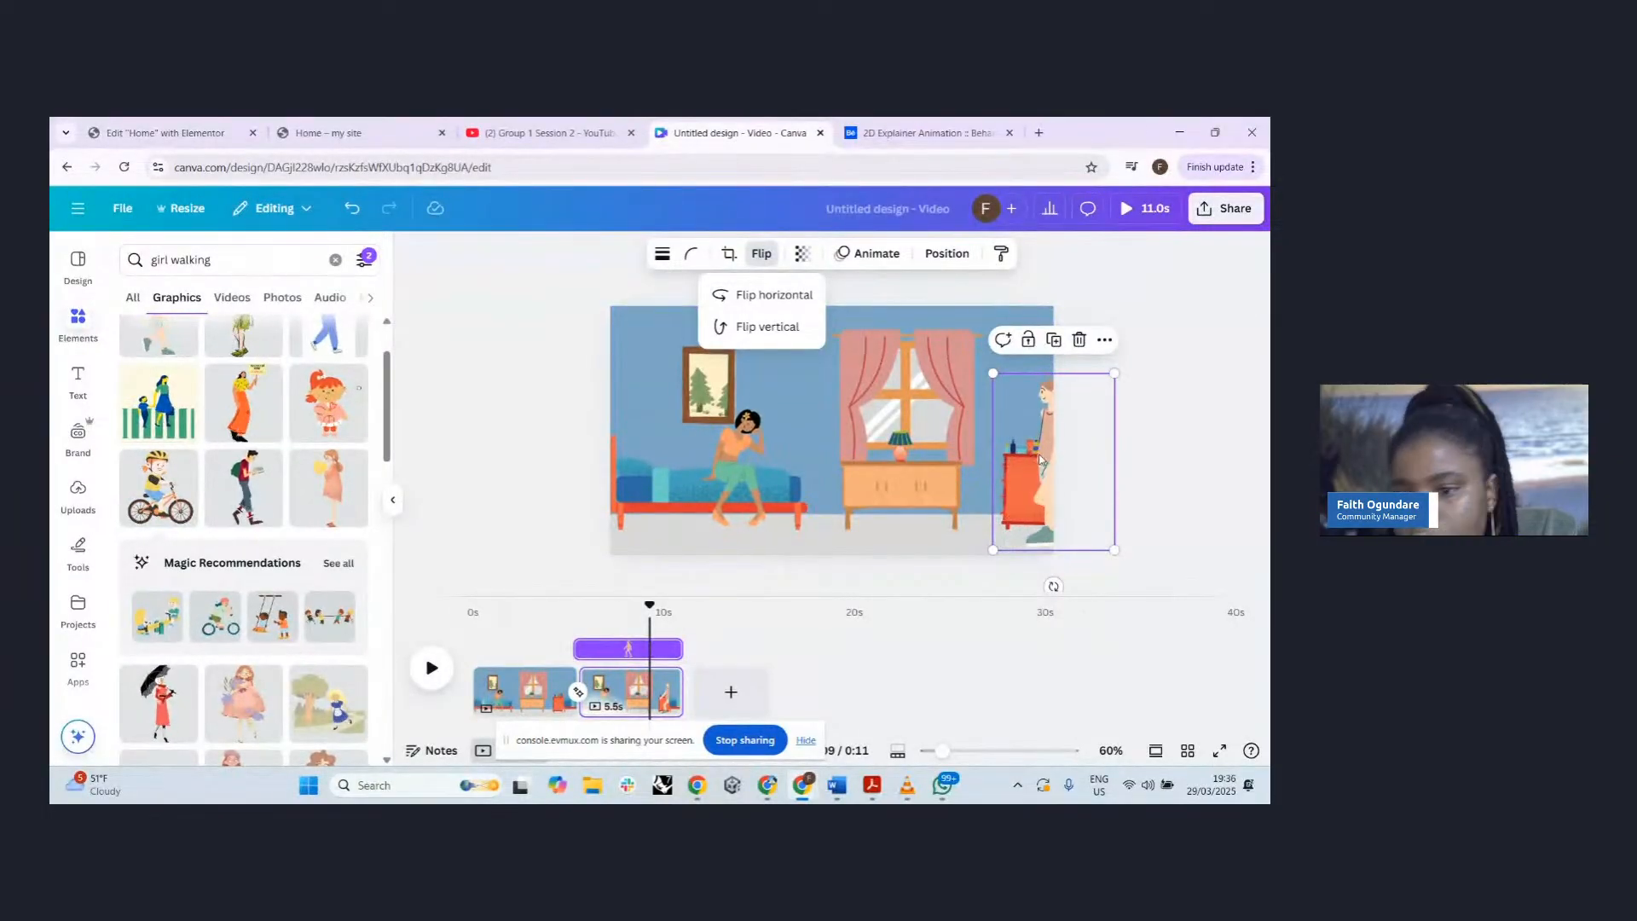
- Start creating a custom movement animation for the walking girl on the second page
click(867, 253)
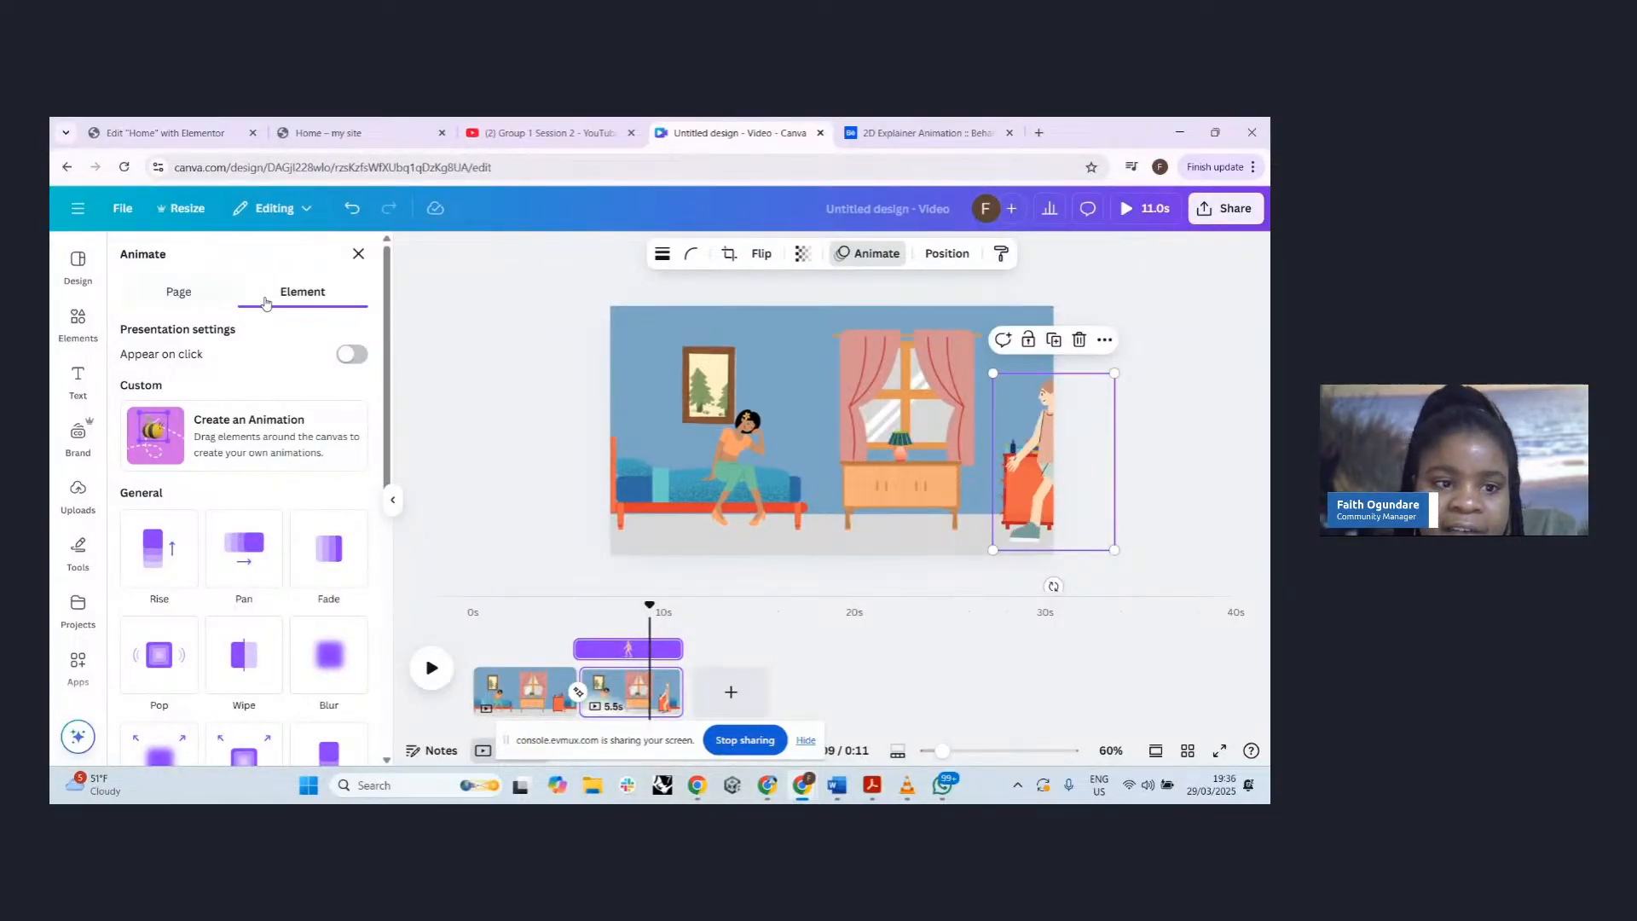
click(243, 444)
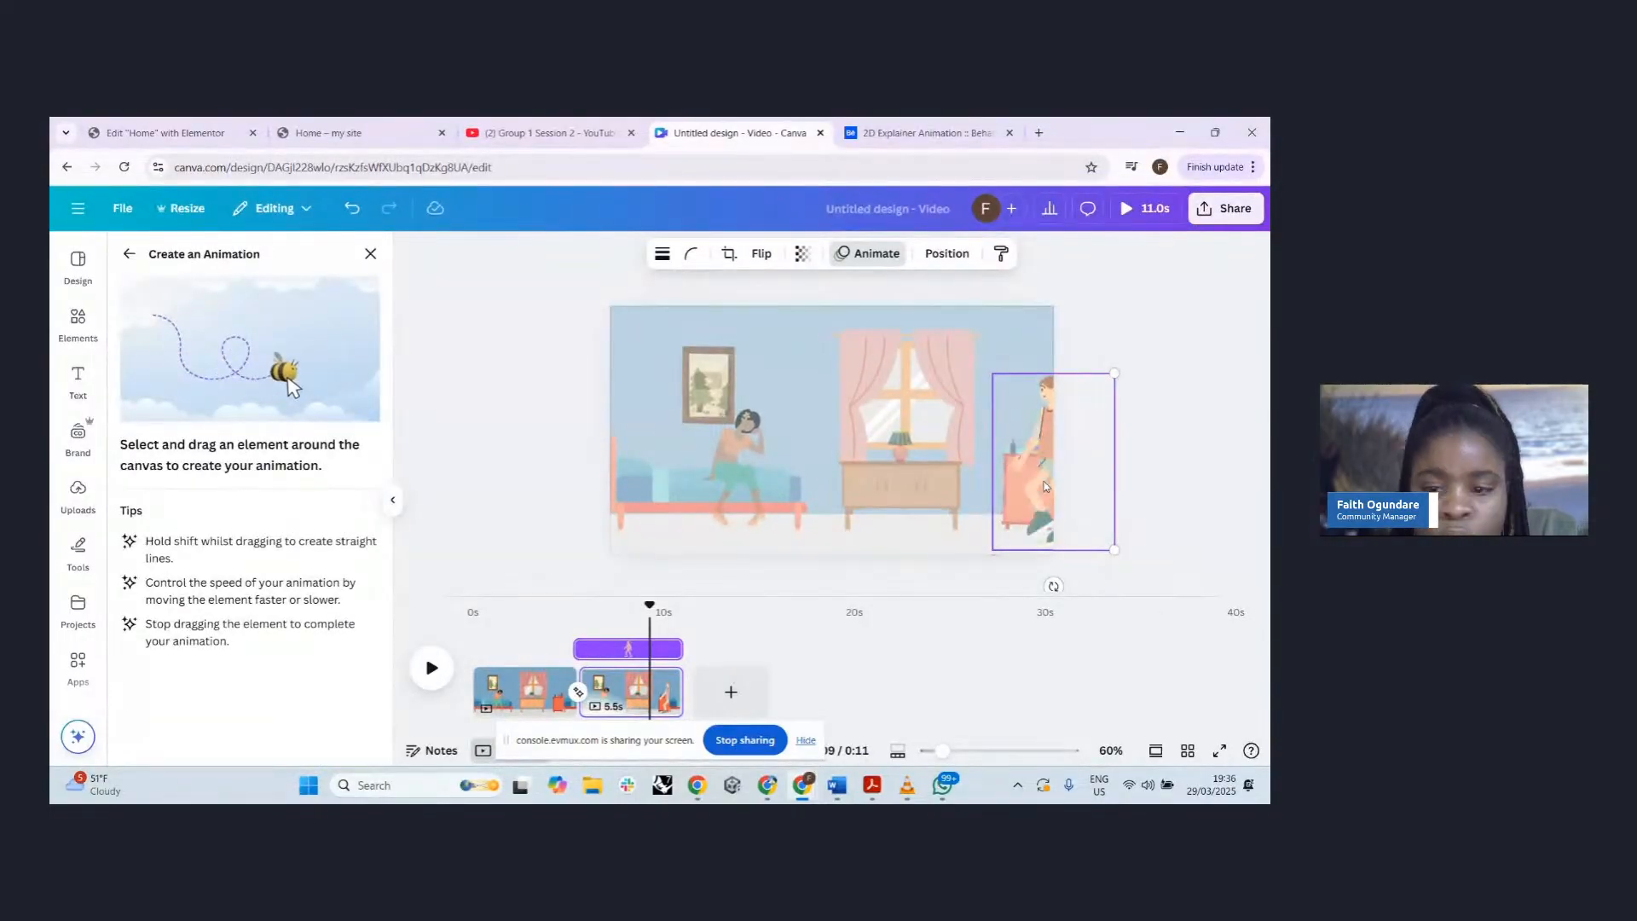
- Draw a path animation moving the walking girl from the room's right edge towards the bed, and preview the whole video
drag(1040, 481, 772, 509)
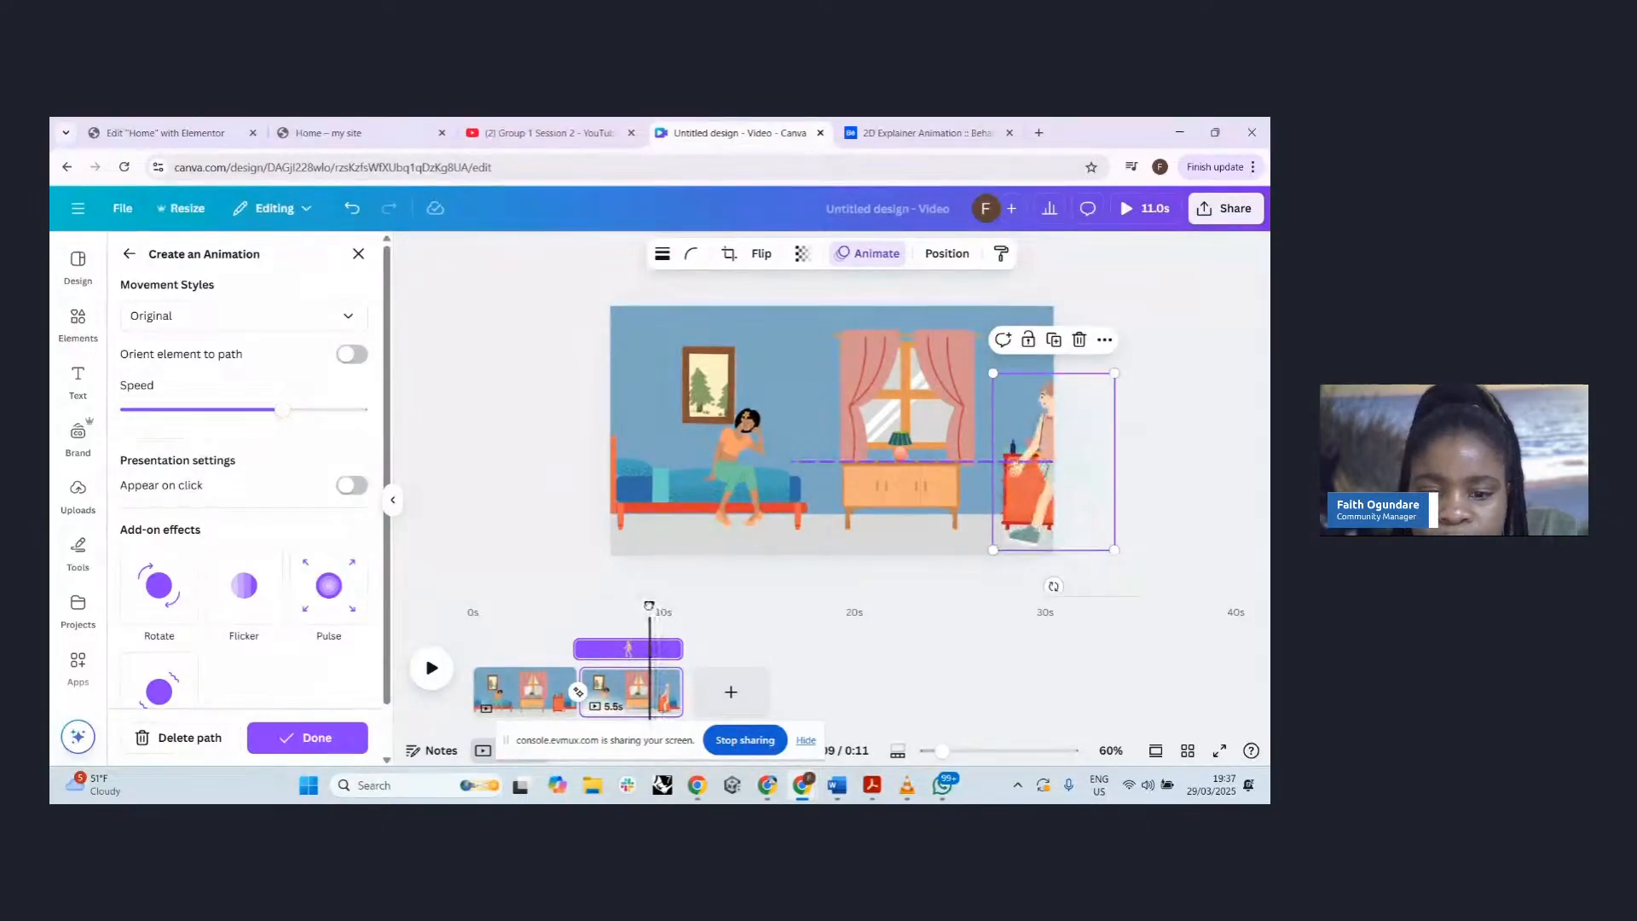
drag(650, 604, 473, 605)
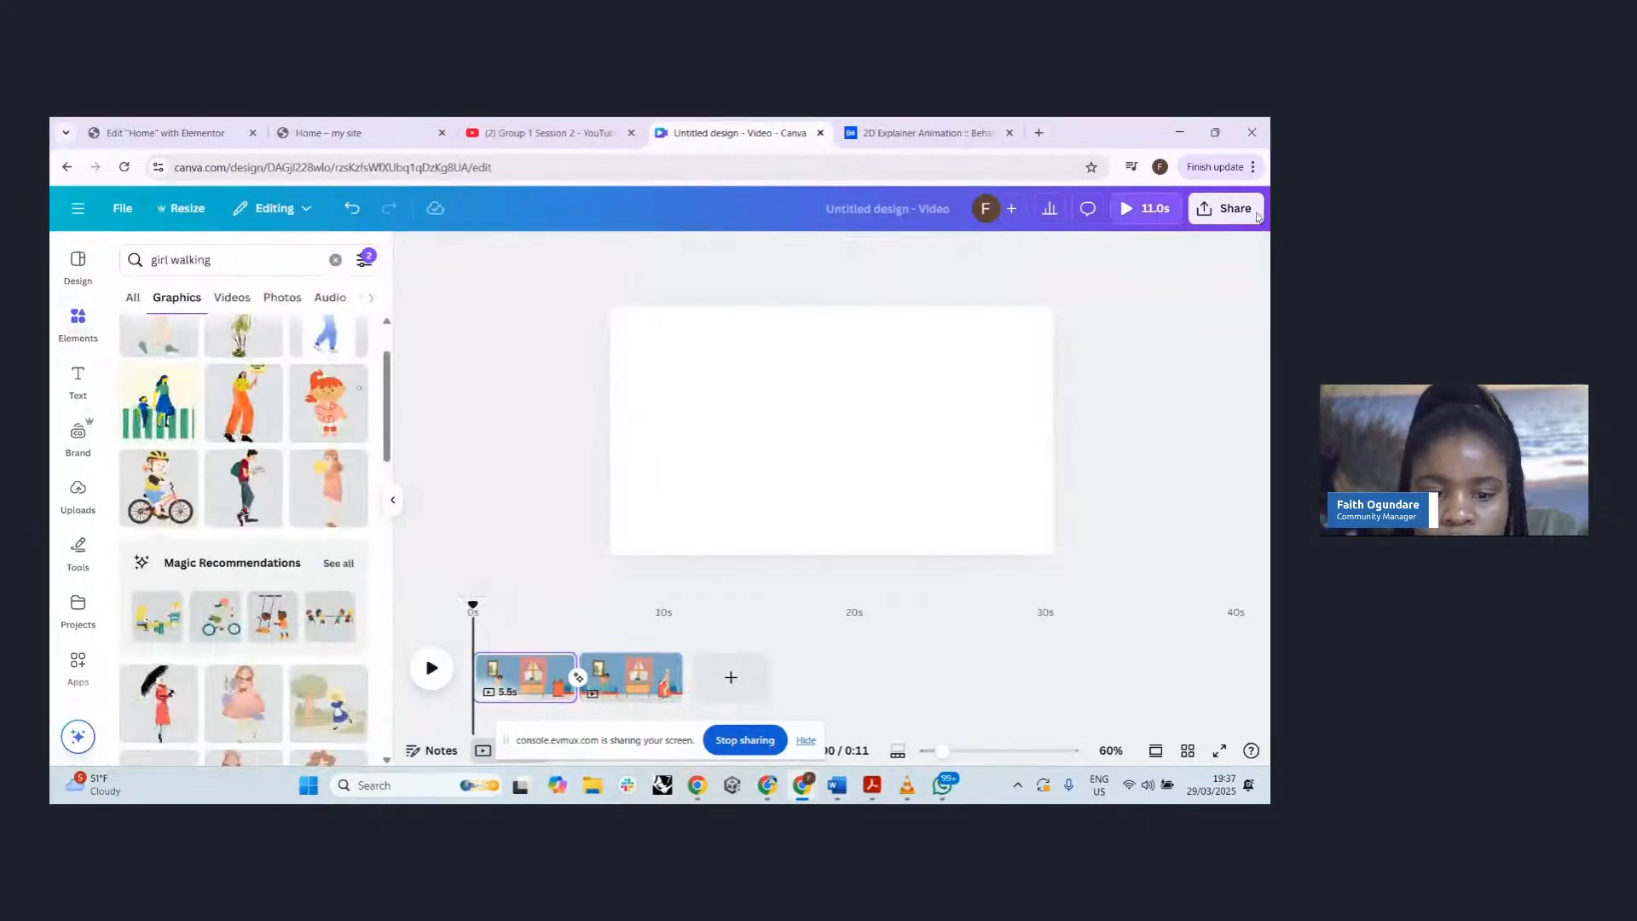
click(1152, 209)
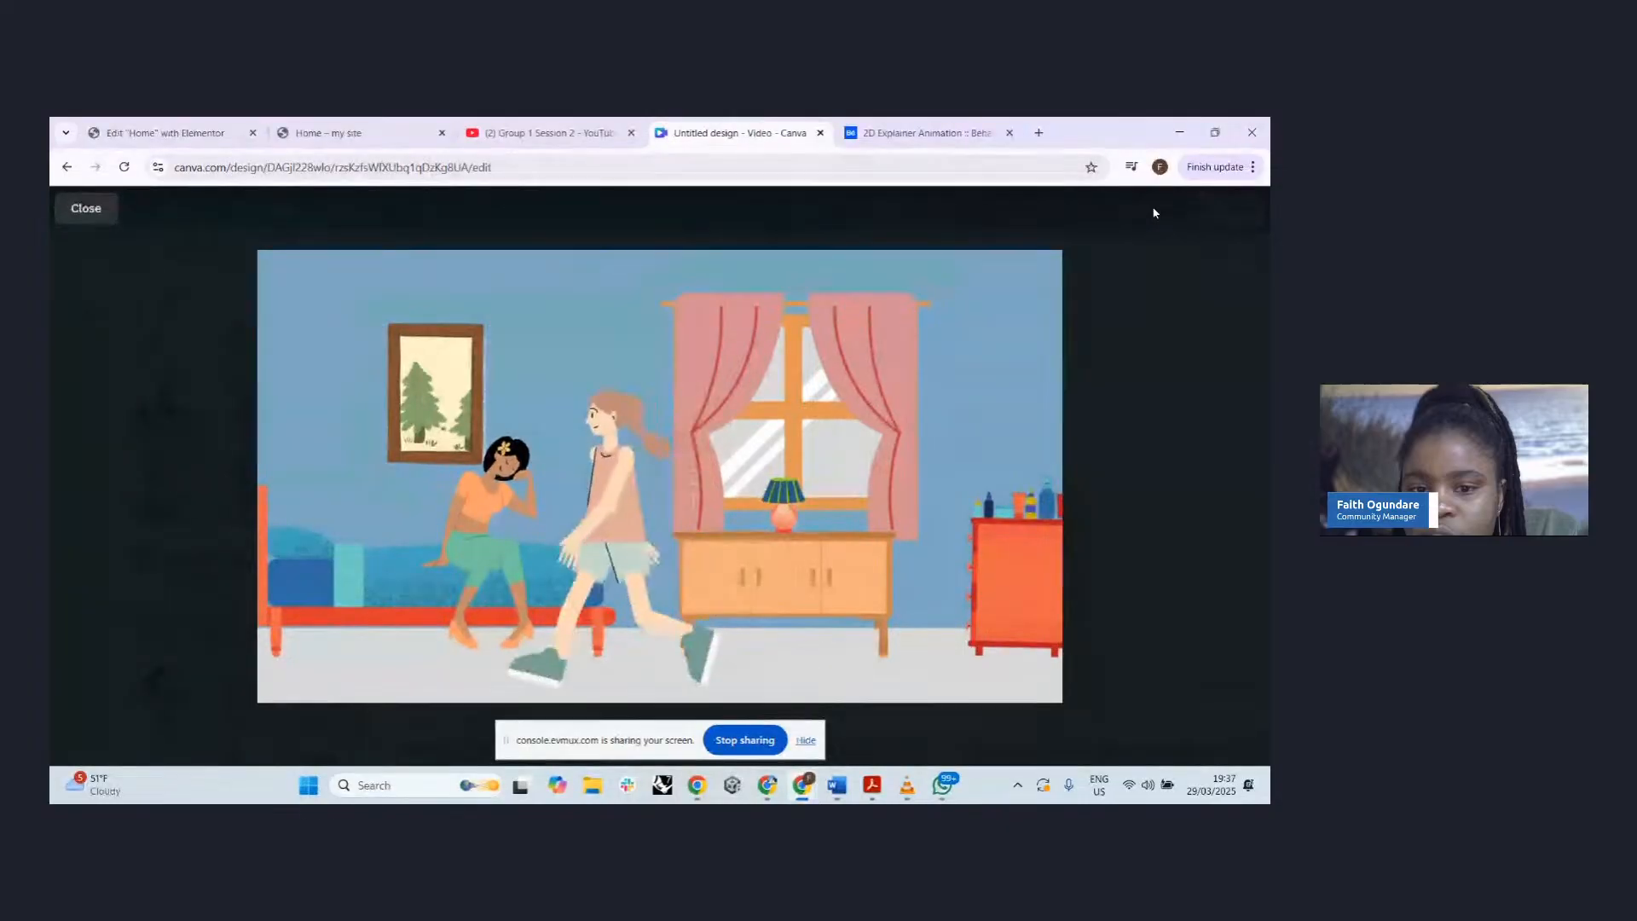
key(Escape)
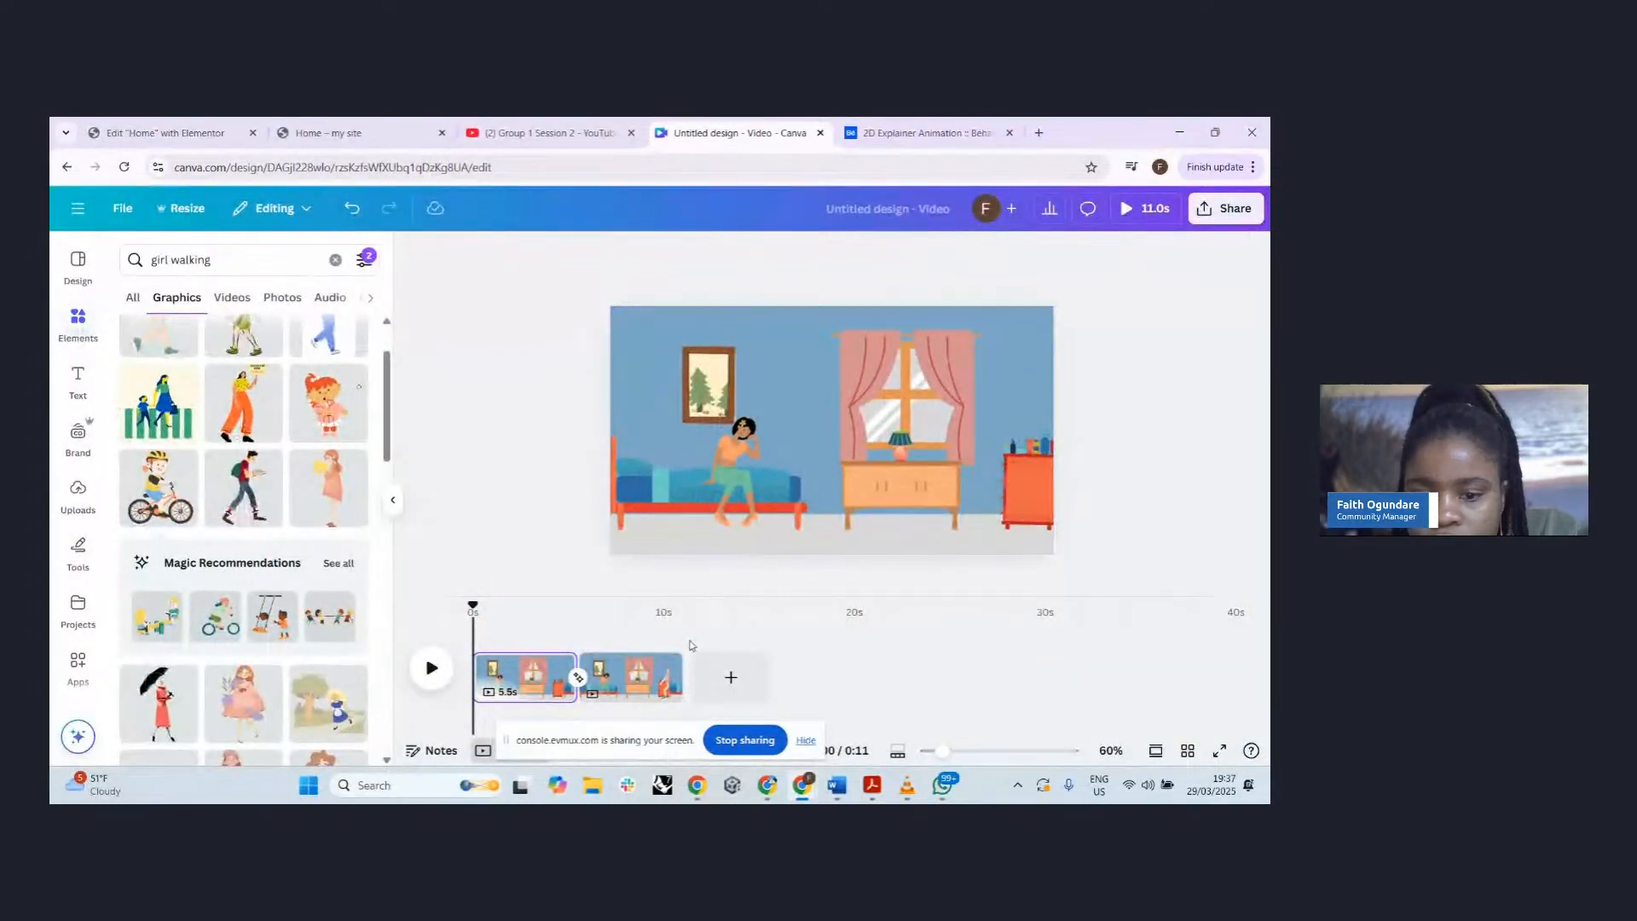
- Slow down the walking girl's path animation on the second page by lowering its speed close to the minimum
drag(474, 607, 618, 622)
click(1016, 435)
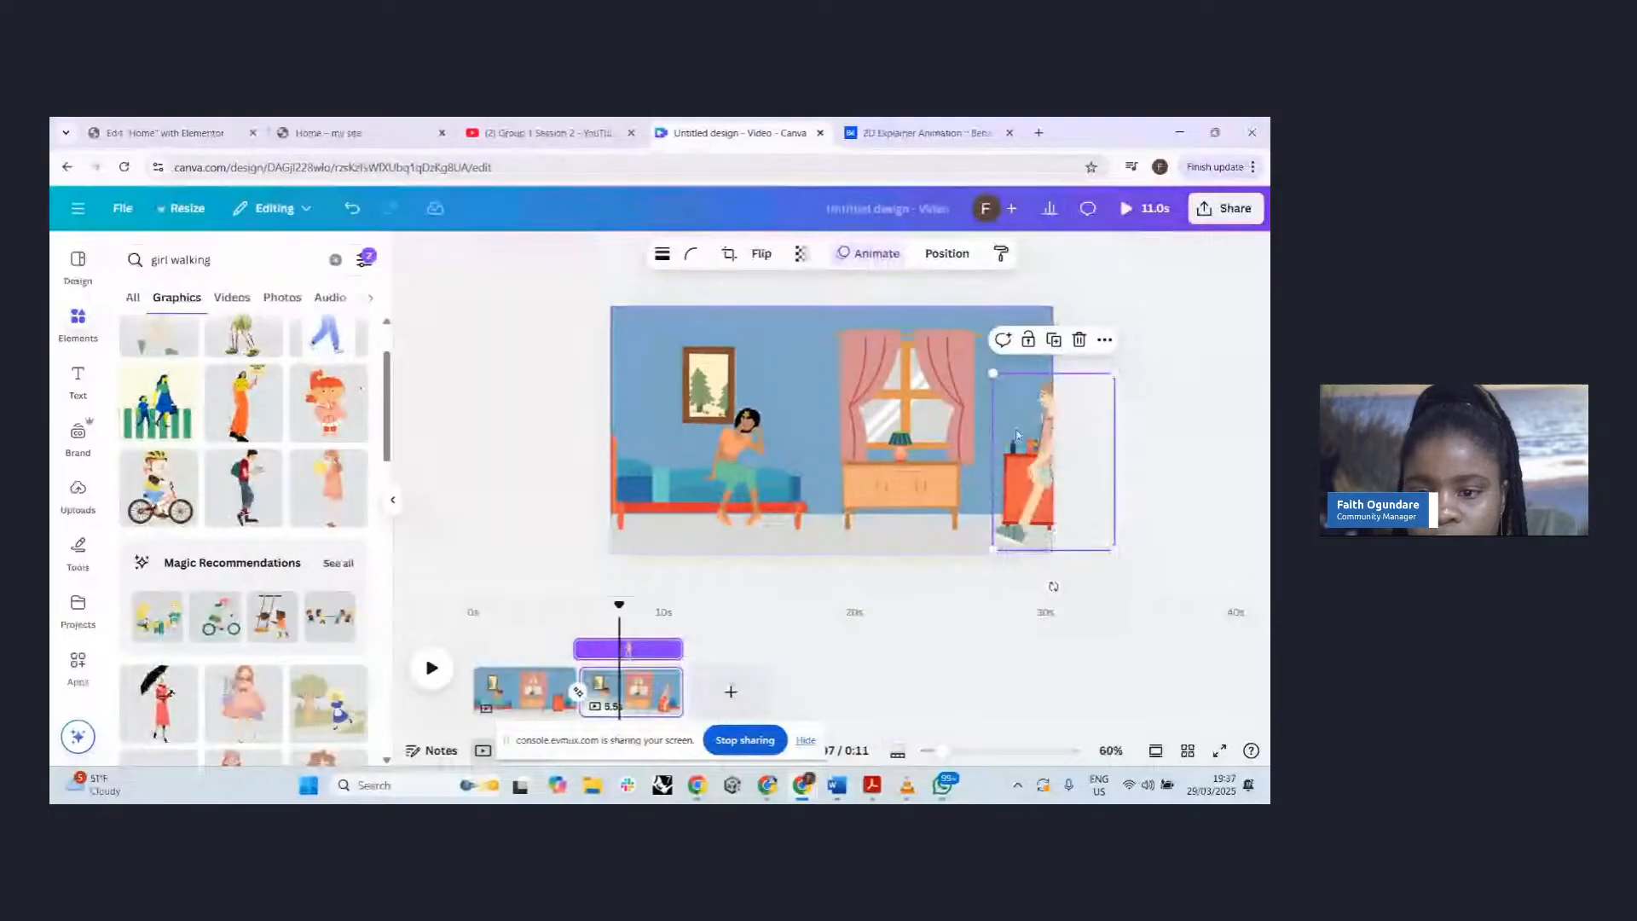
click(884, 258)
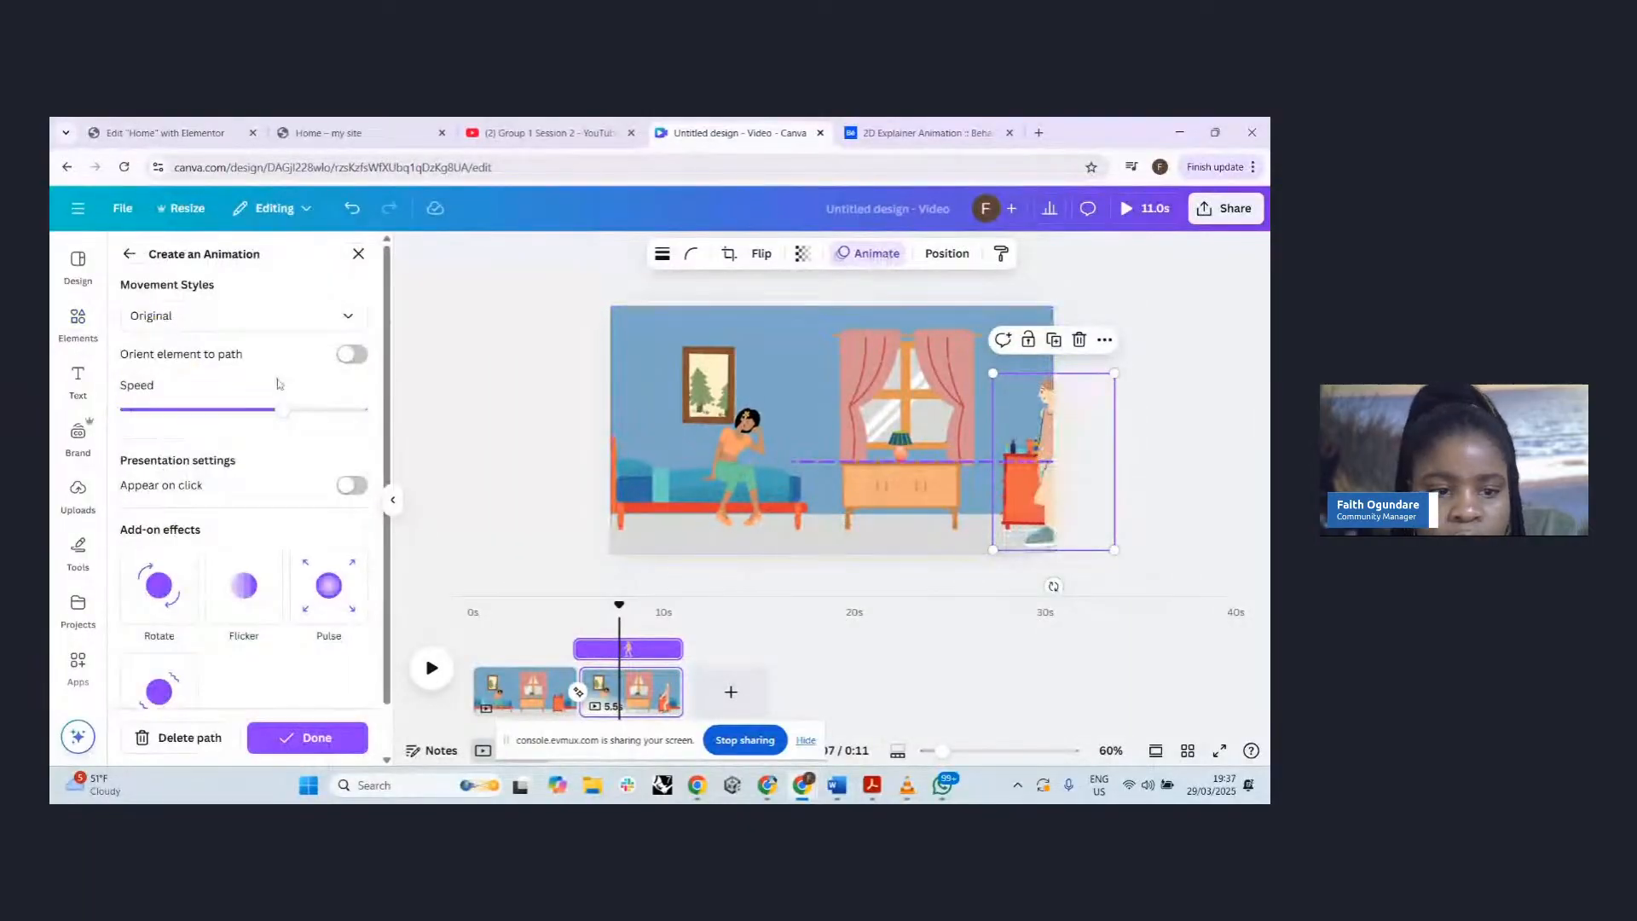
drag(272, 418, 151, 412)
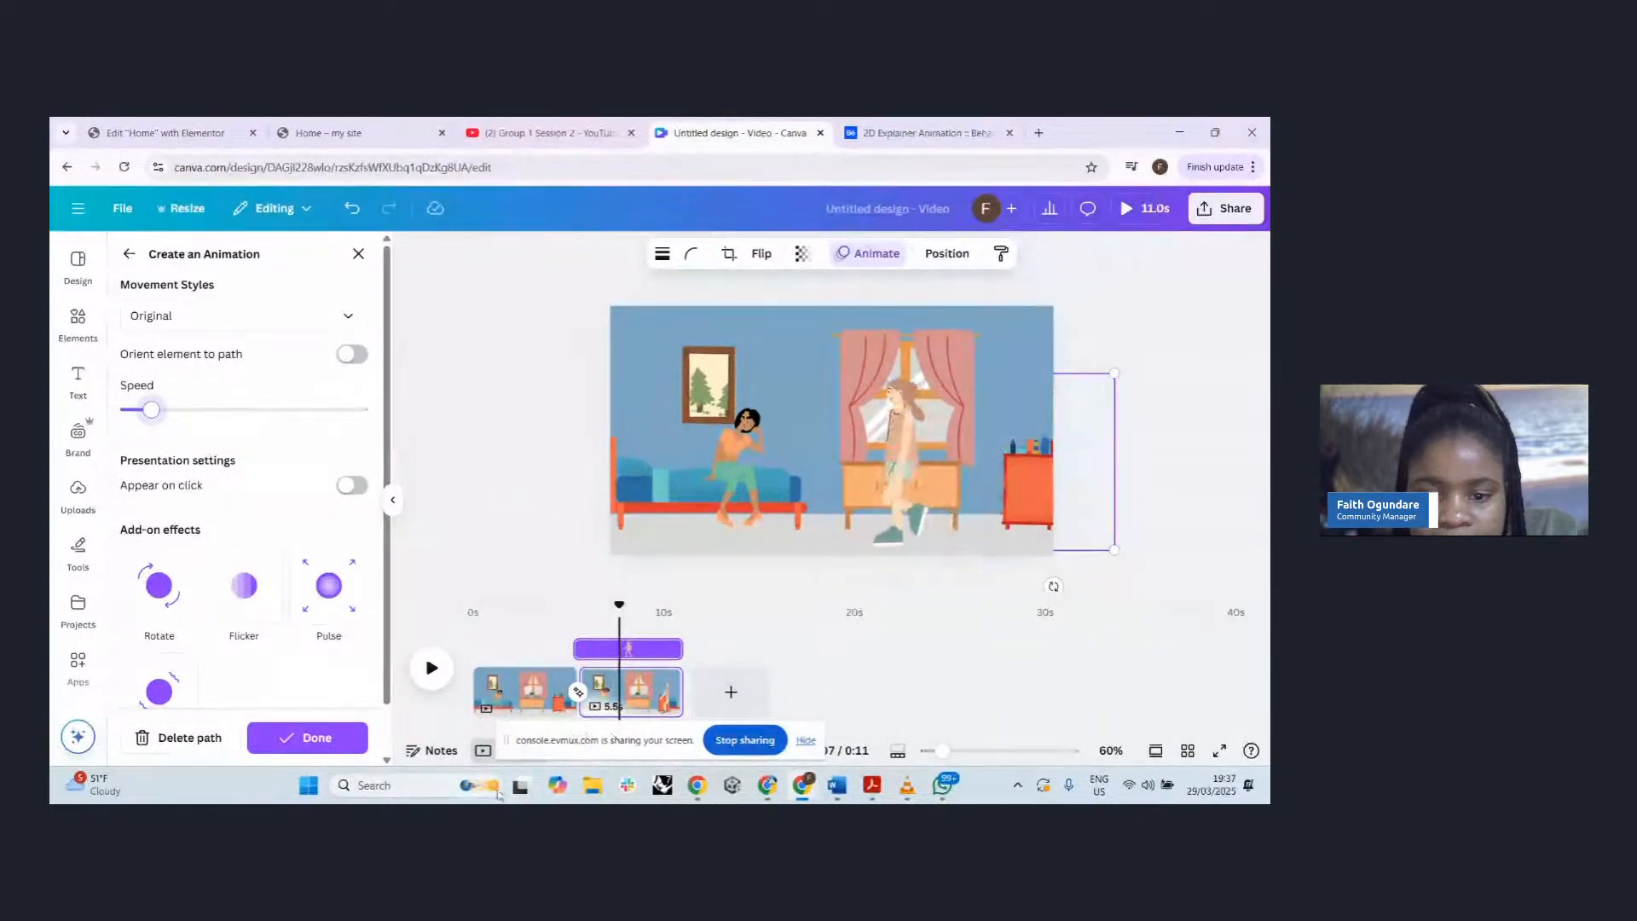
- Shorten the first page of the video to 3.0 seconds and preview the whole video
click(571, 689)
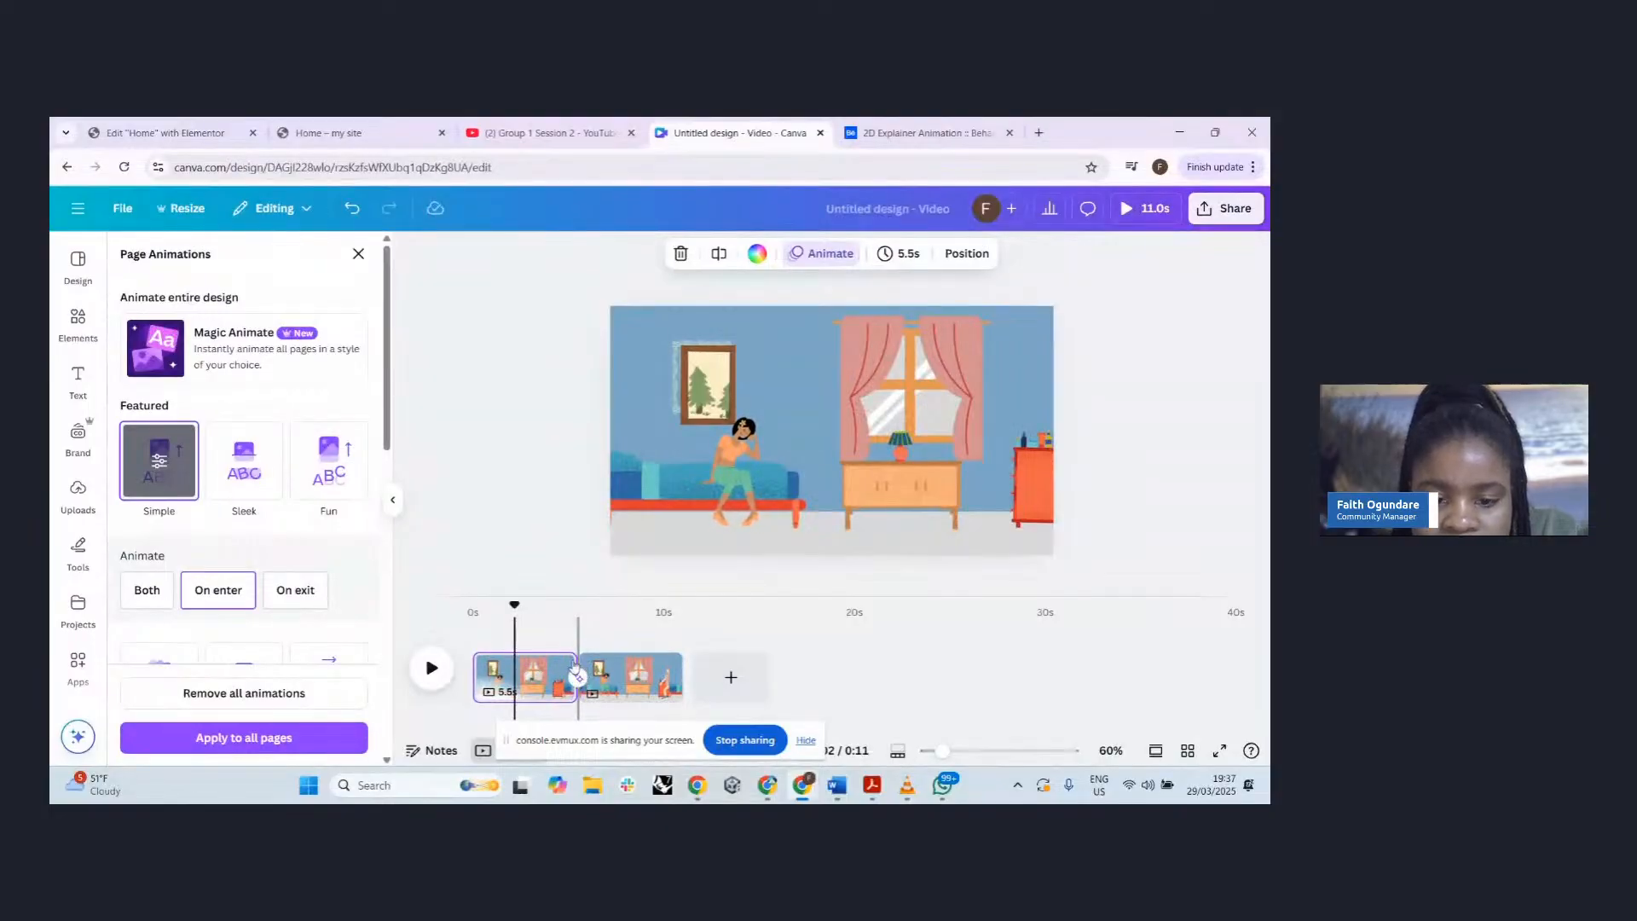
drag(567, 664, 523, 665)
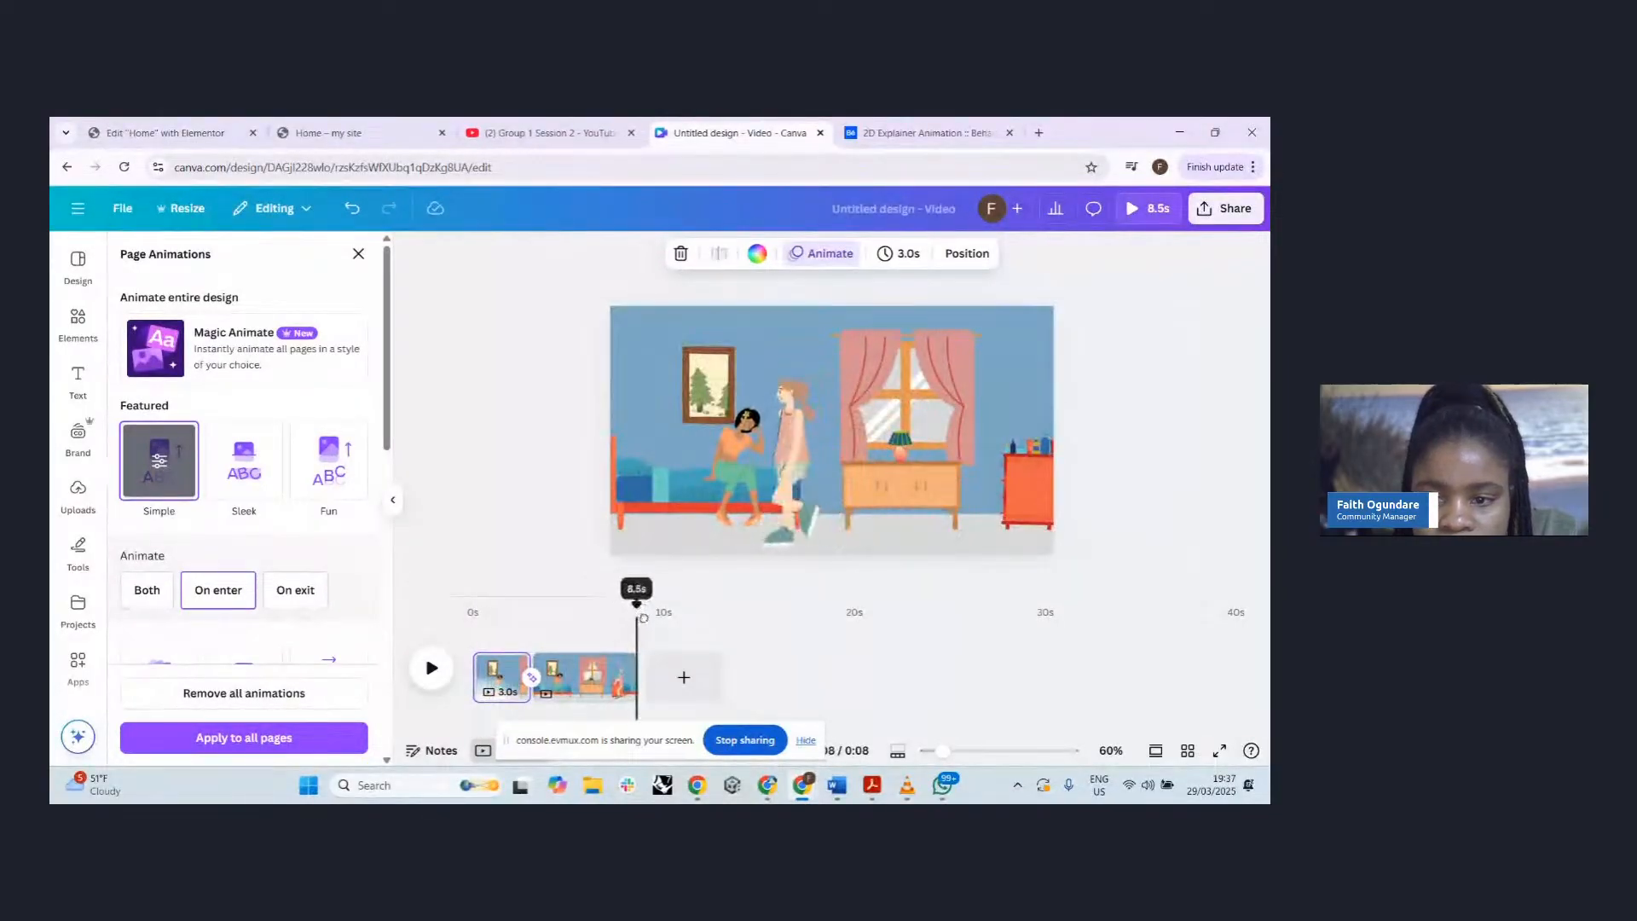
click(430, 669)
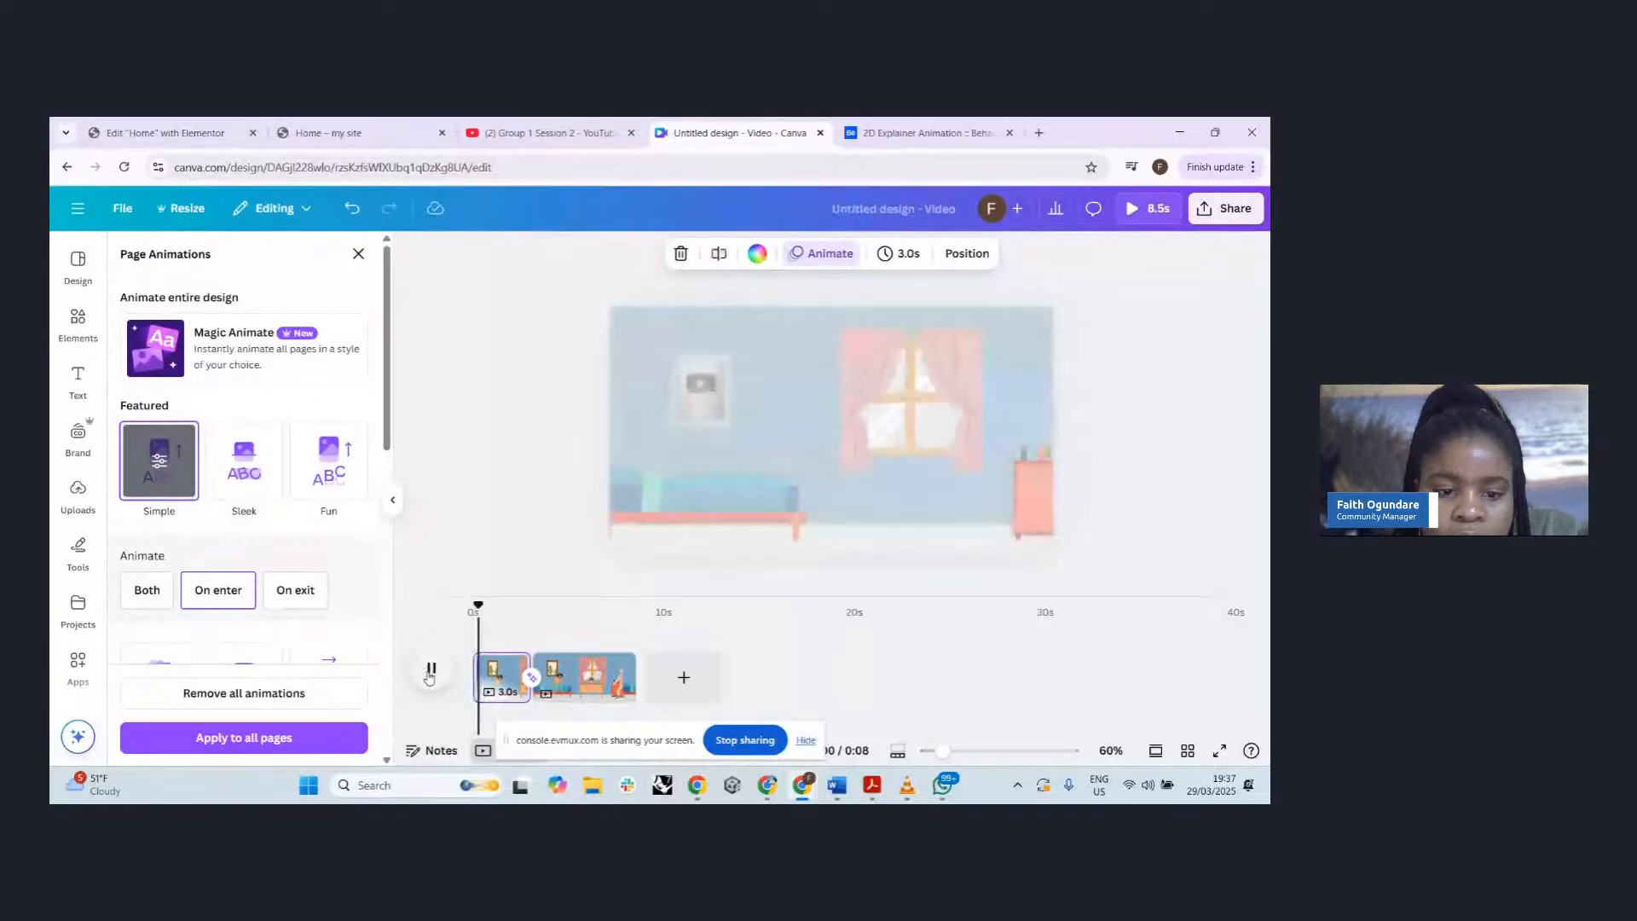
click(1126, 206)
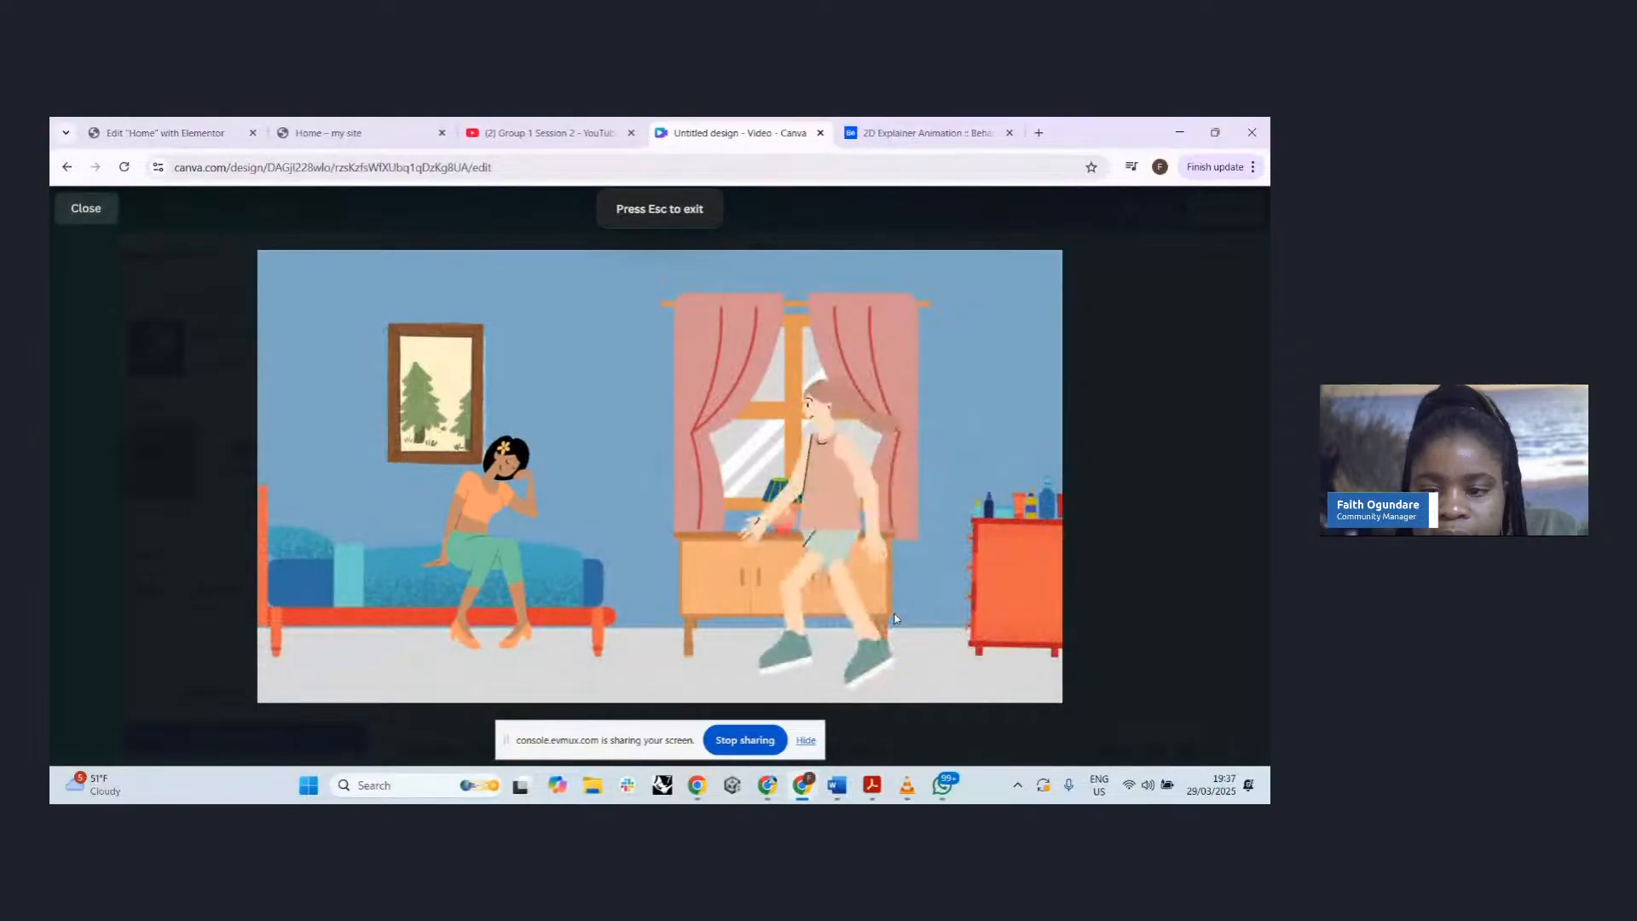
key(Escape)
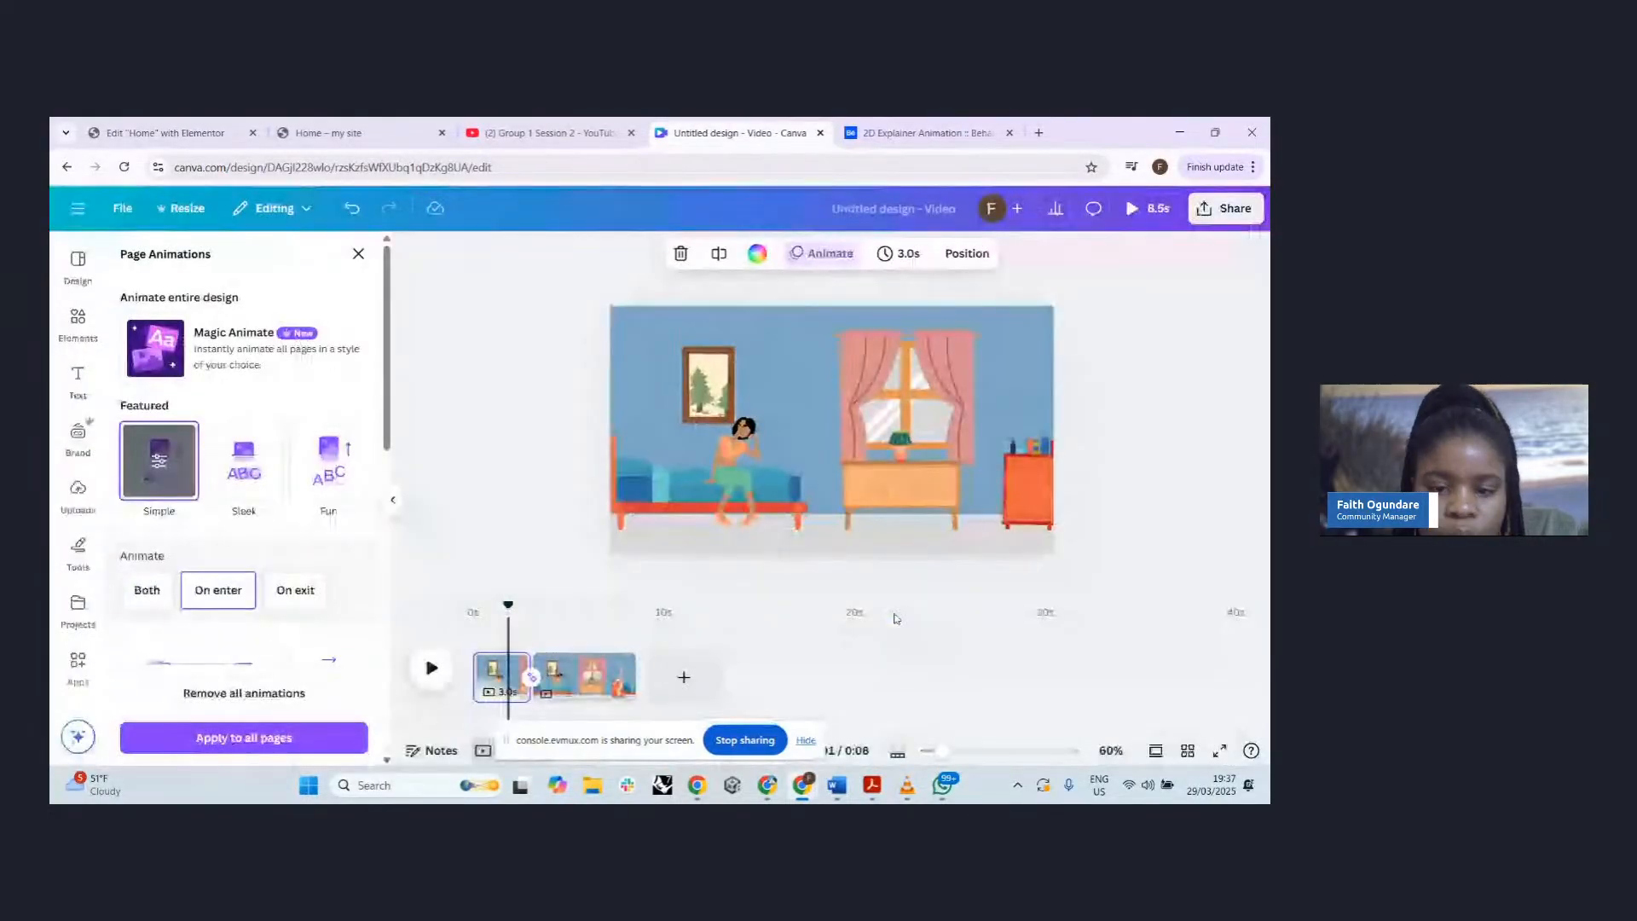
drag(507, 606, 473, 606)
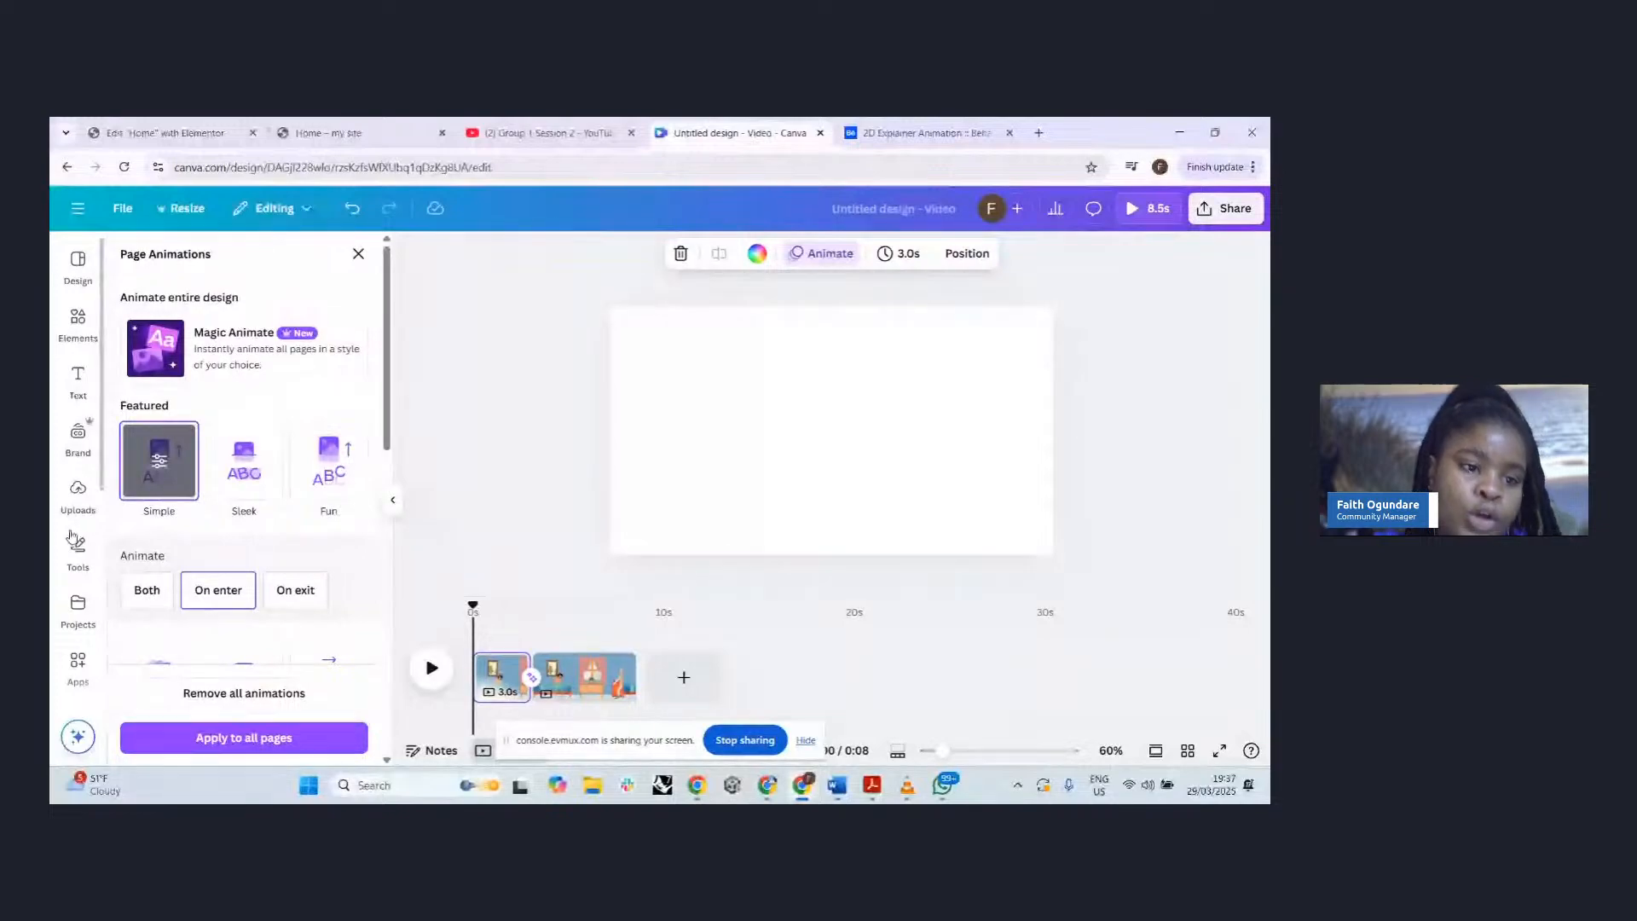
- Open the audio library and filter its tracks by price to Free
scroll(74, 539, down, 5)
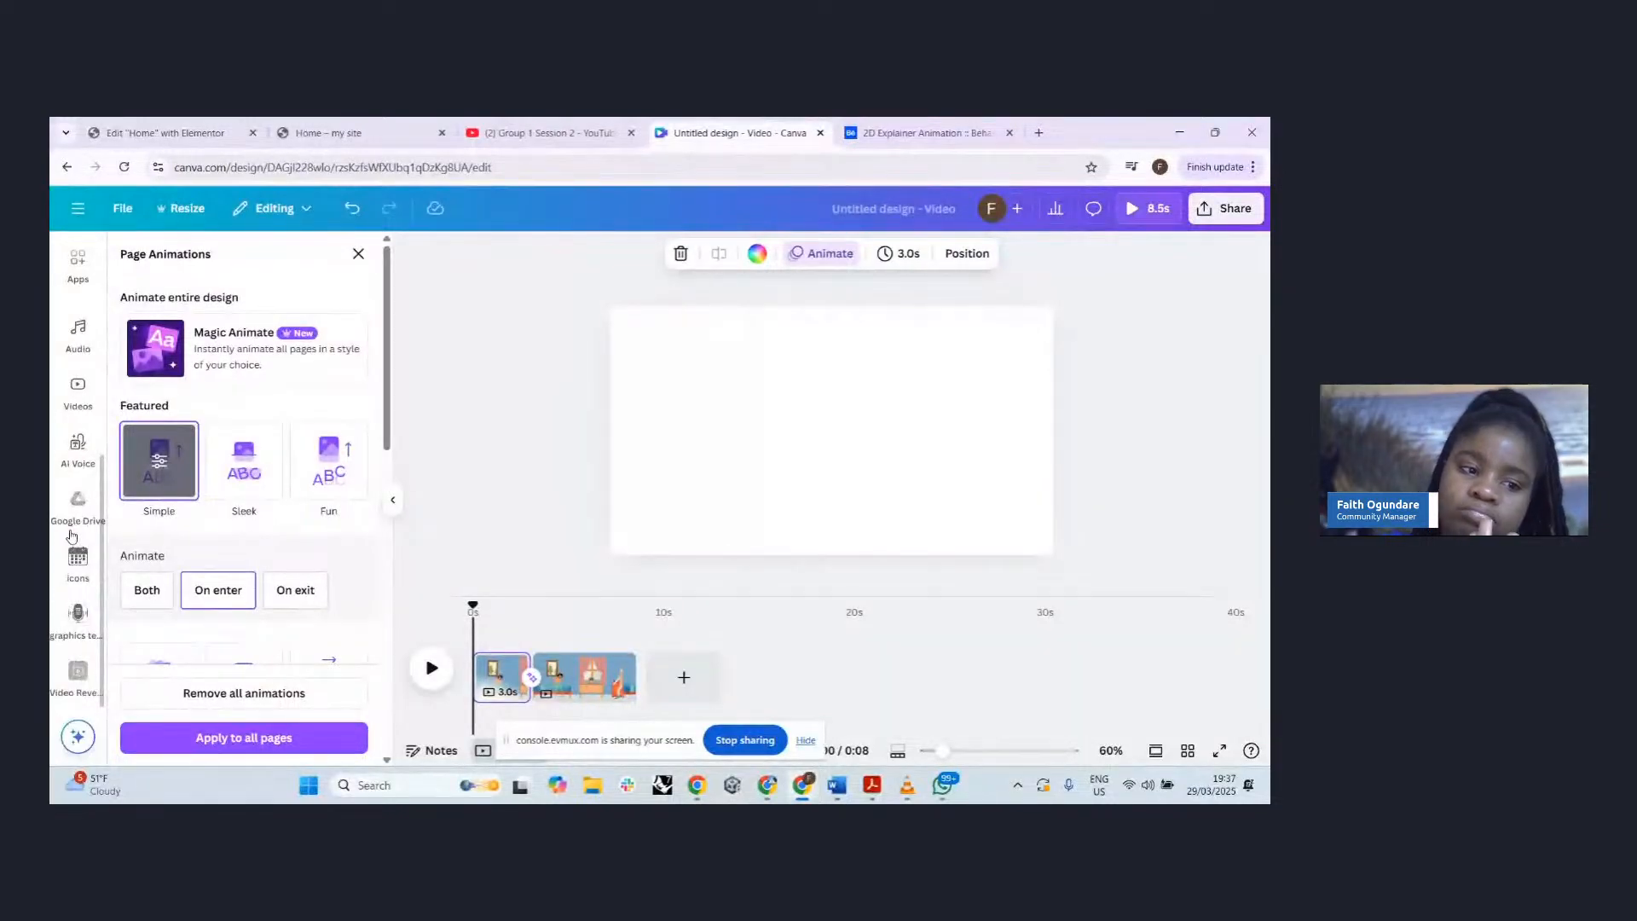
scroll(90, 652, up, 2)
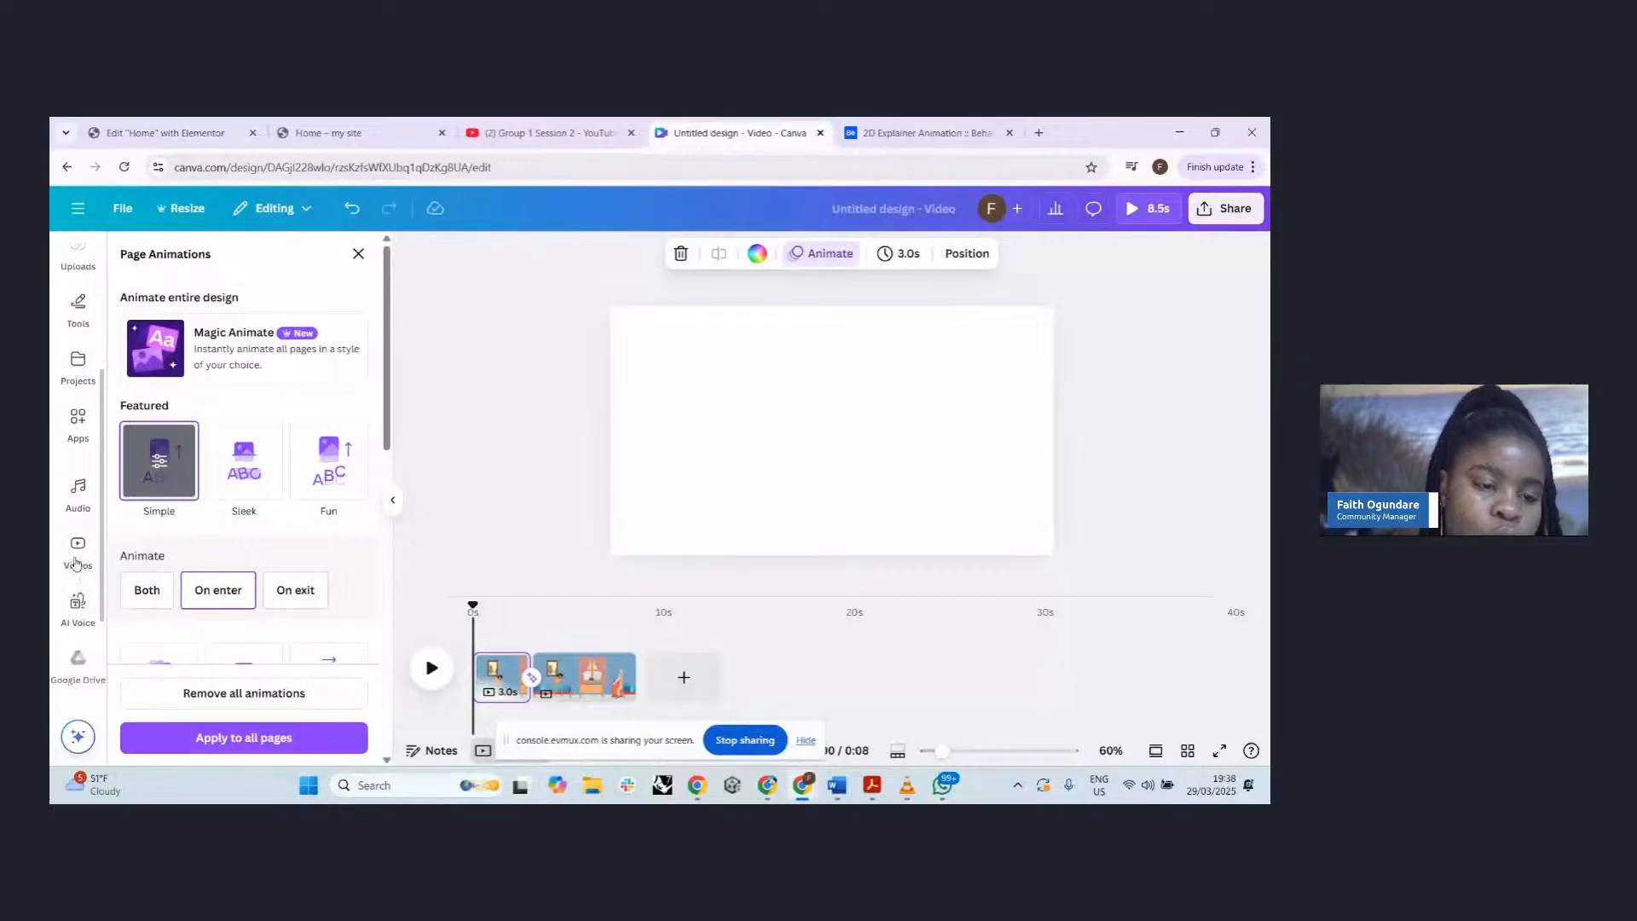
scroll(79, 567, up, 1)
click(81, 583)
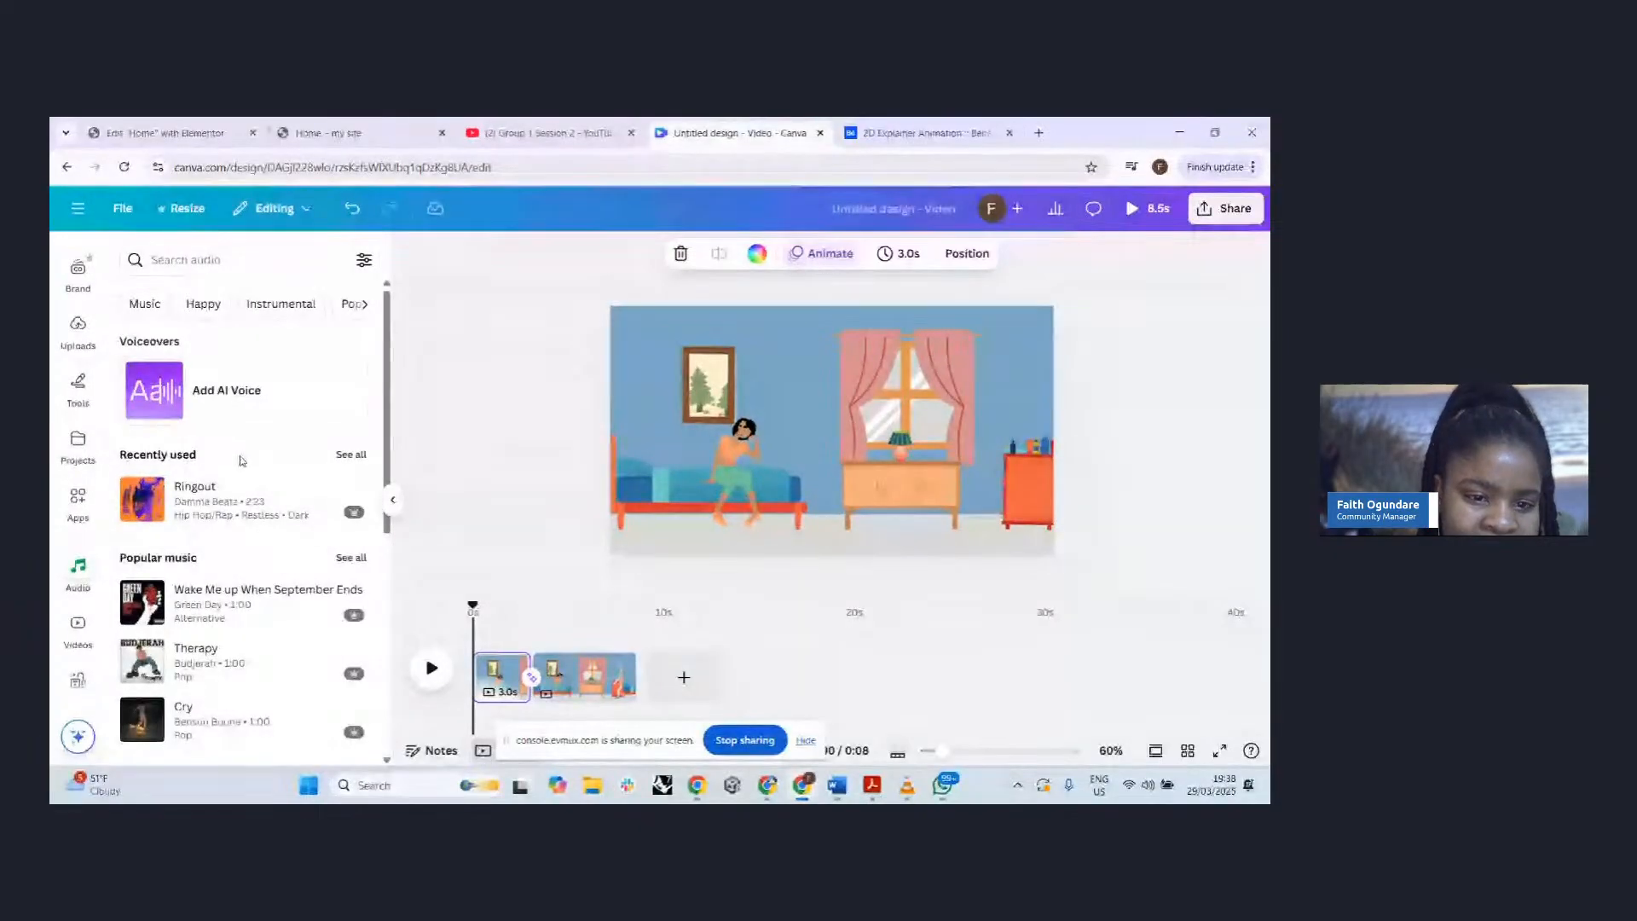
scroll(242, 460, down, 8)
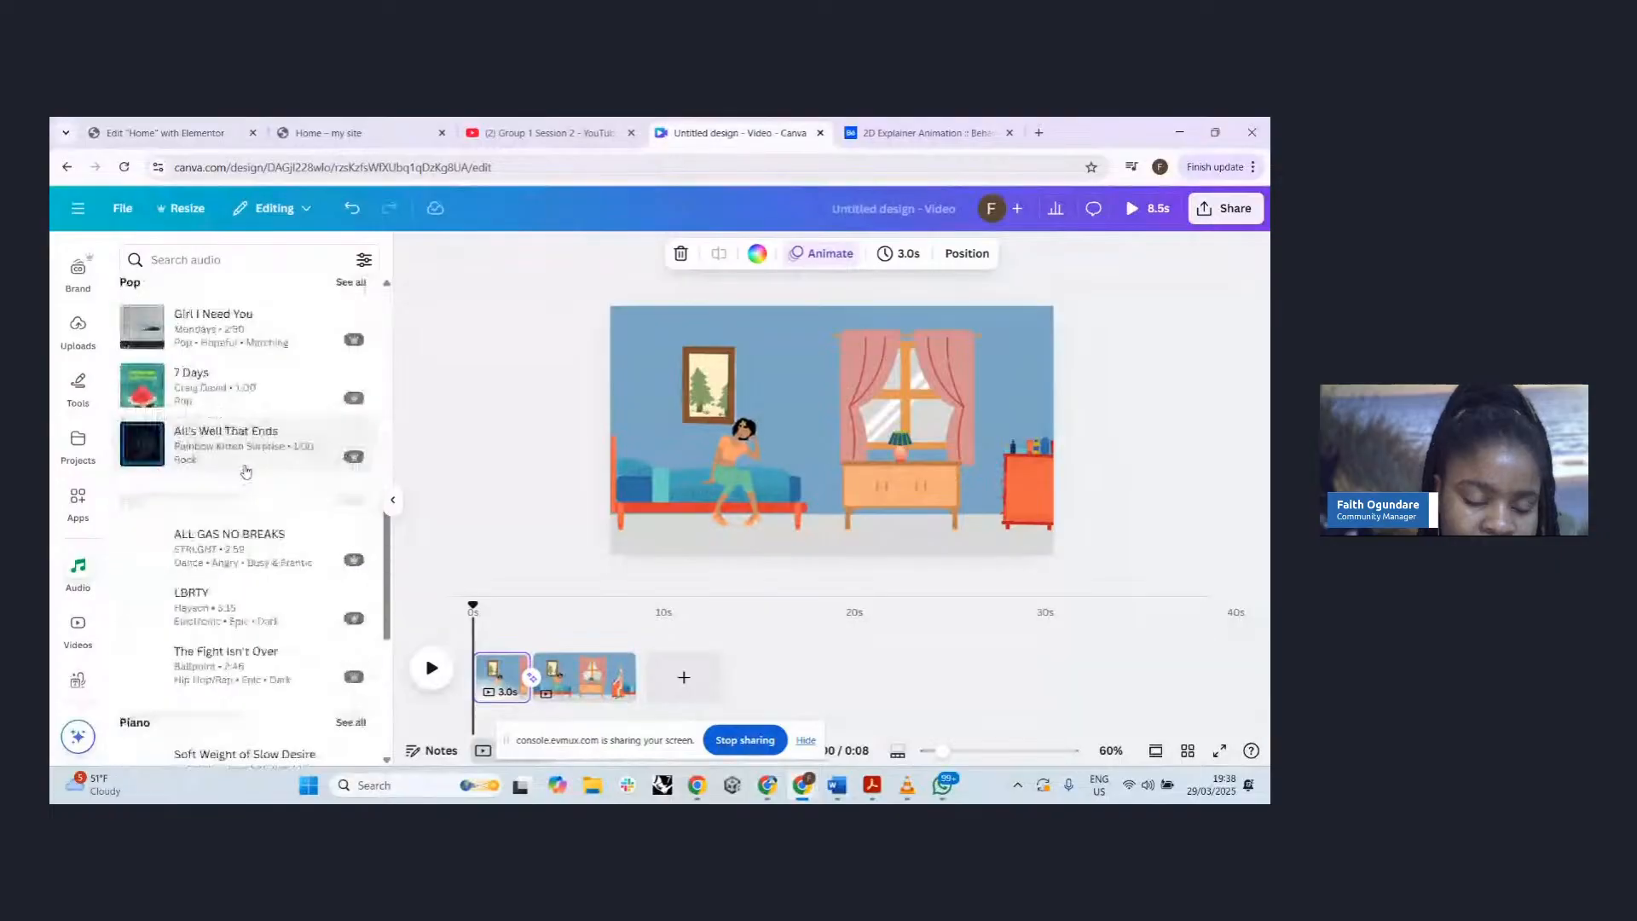
scroll(245, 471, up, 5)
scroll(246, 471, up, 3)
click(364, 261)
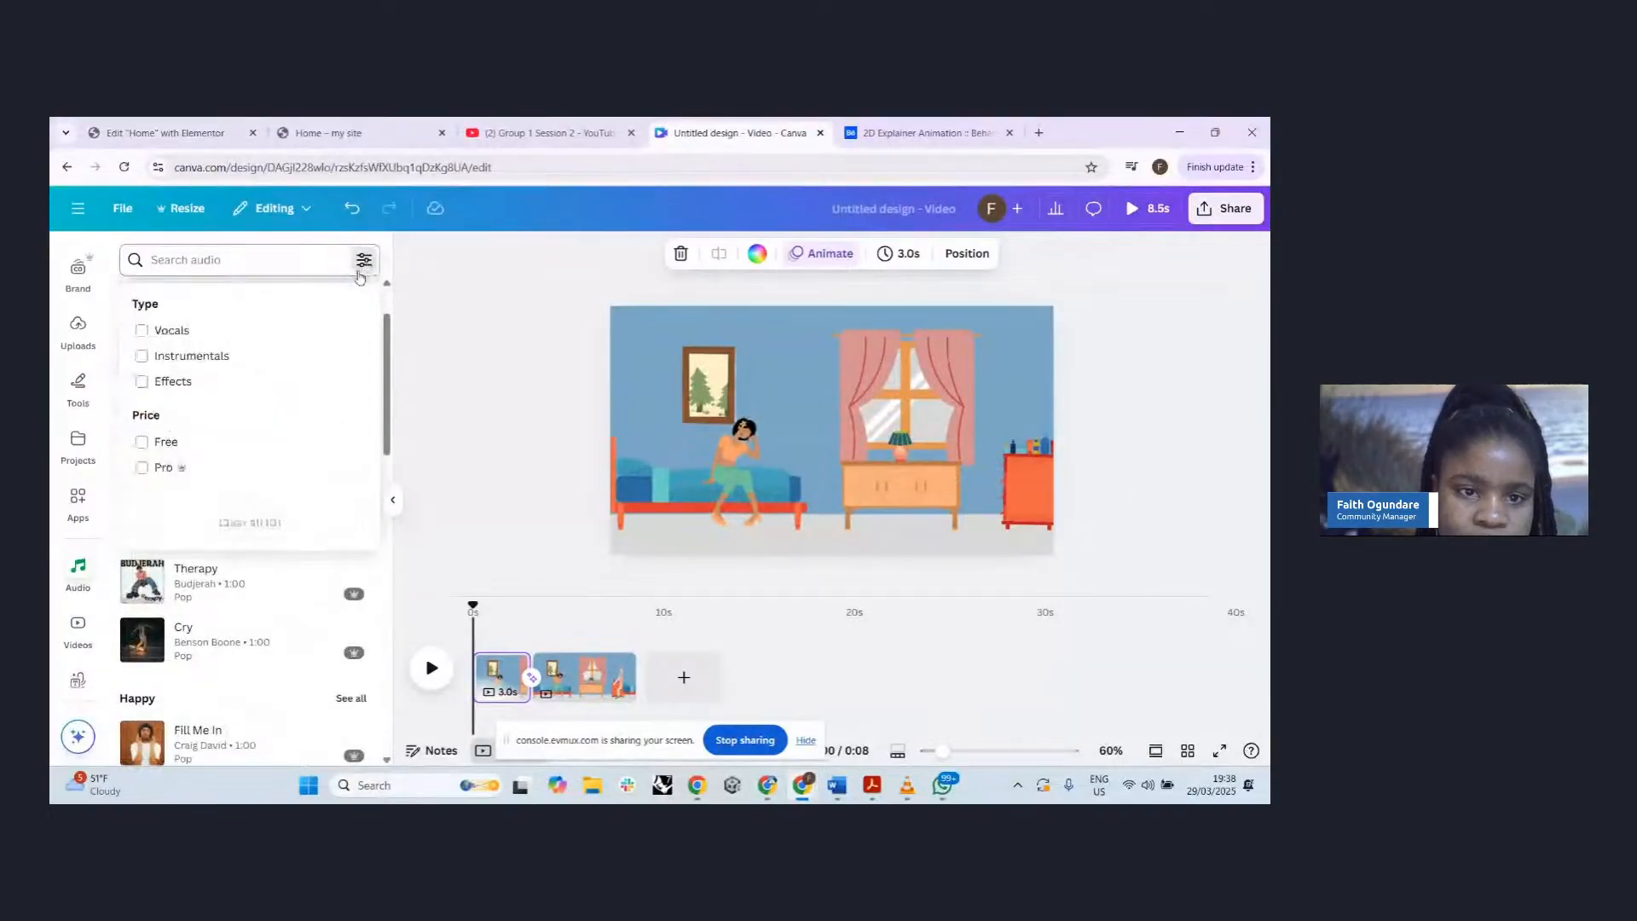
click(155, 440)
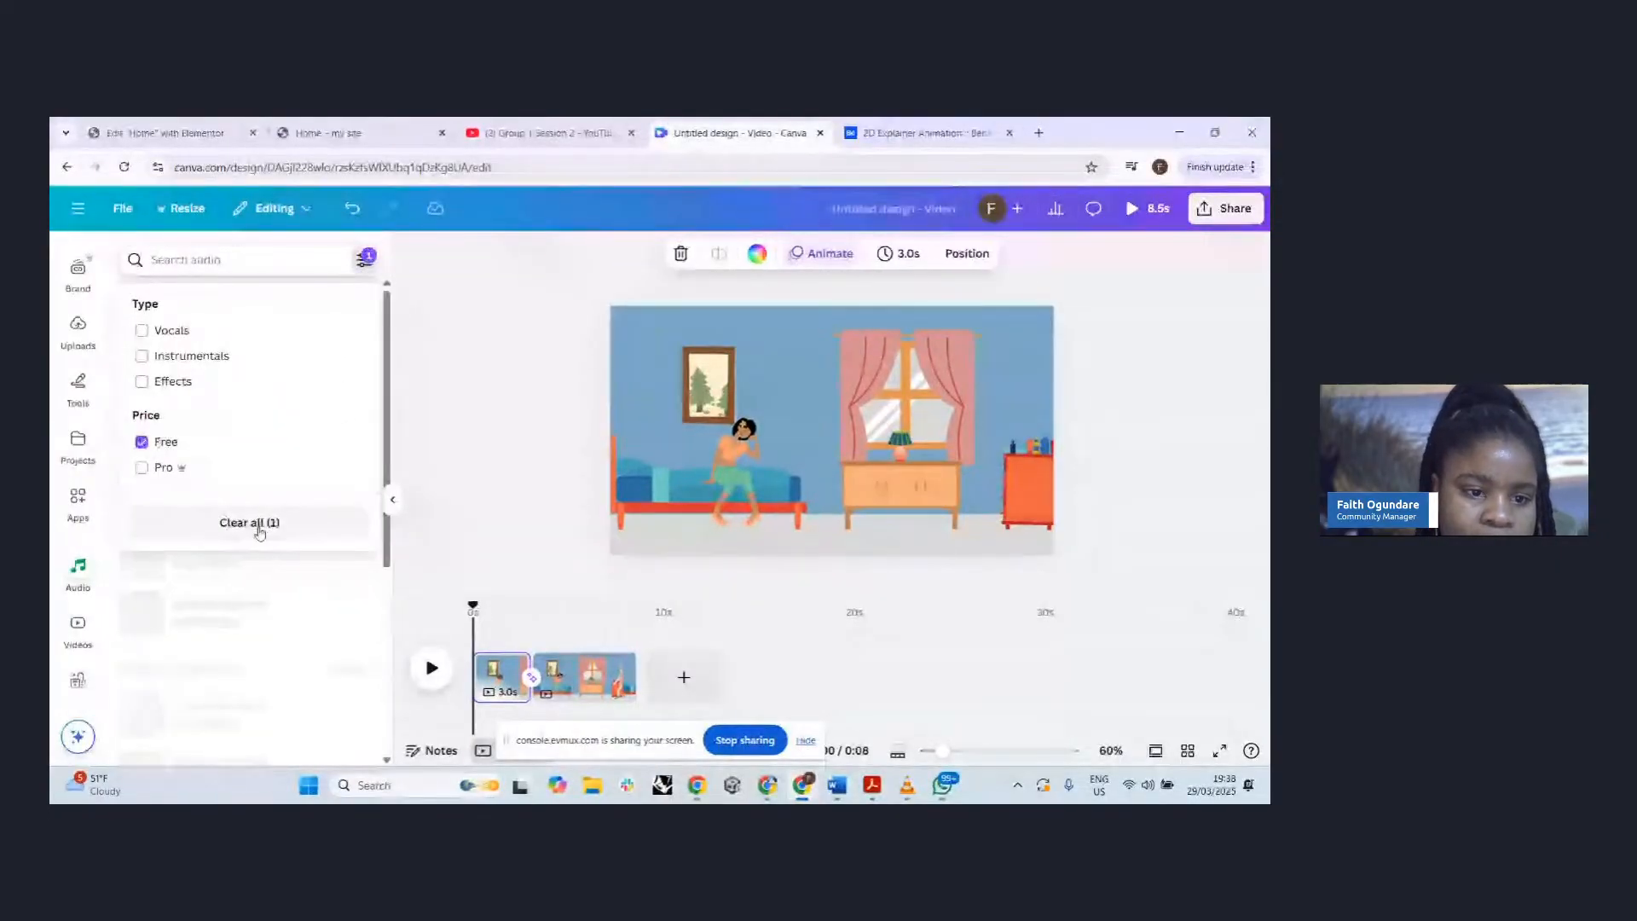
click(383, 582)
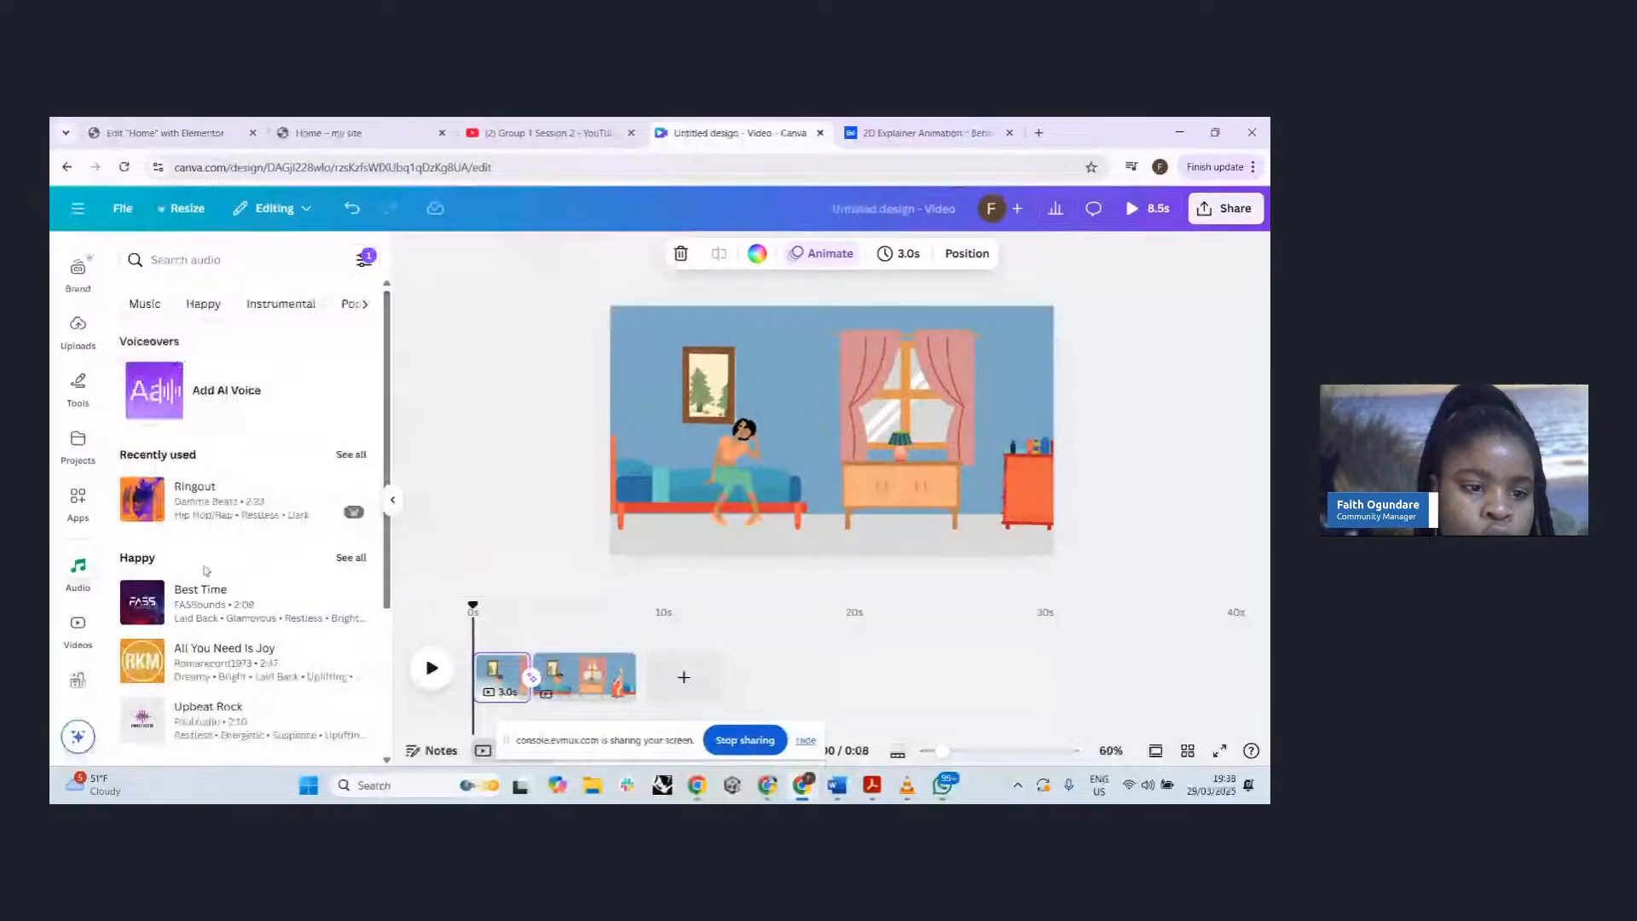
- Sample the free music tracks and add The Cutest Story from the Pop category to the video
scroll(188, 481, down, 2)
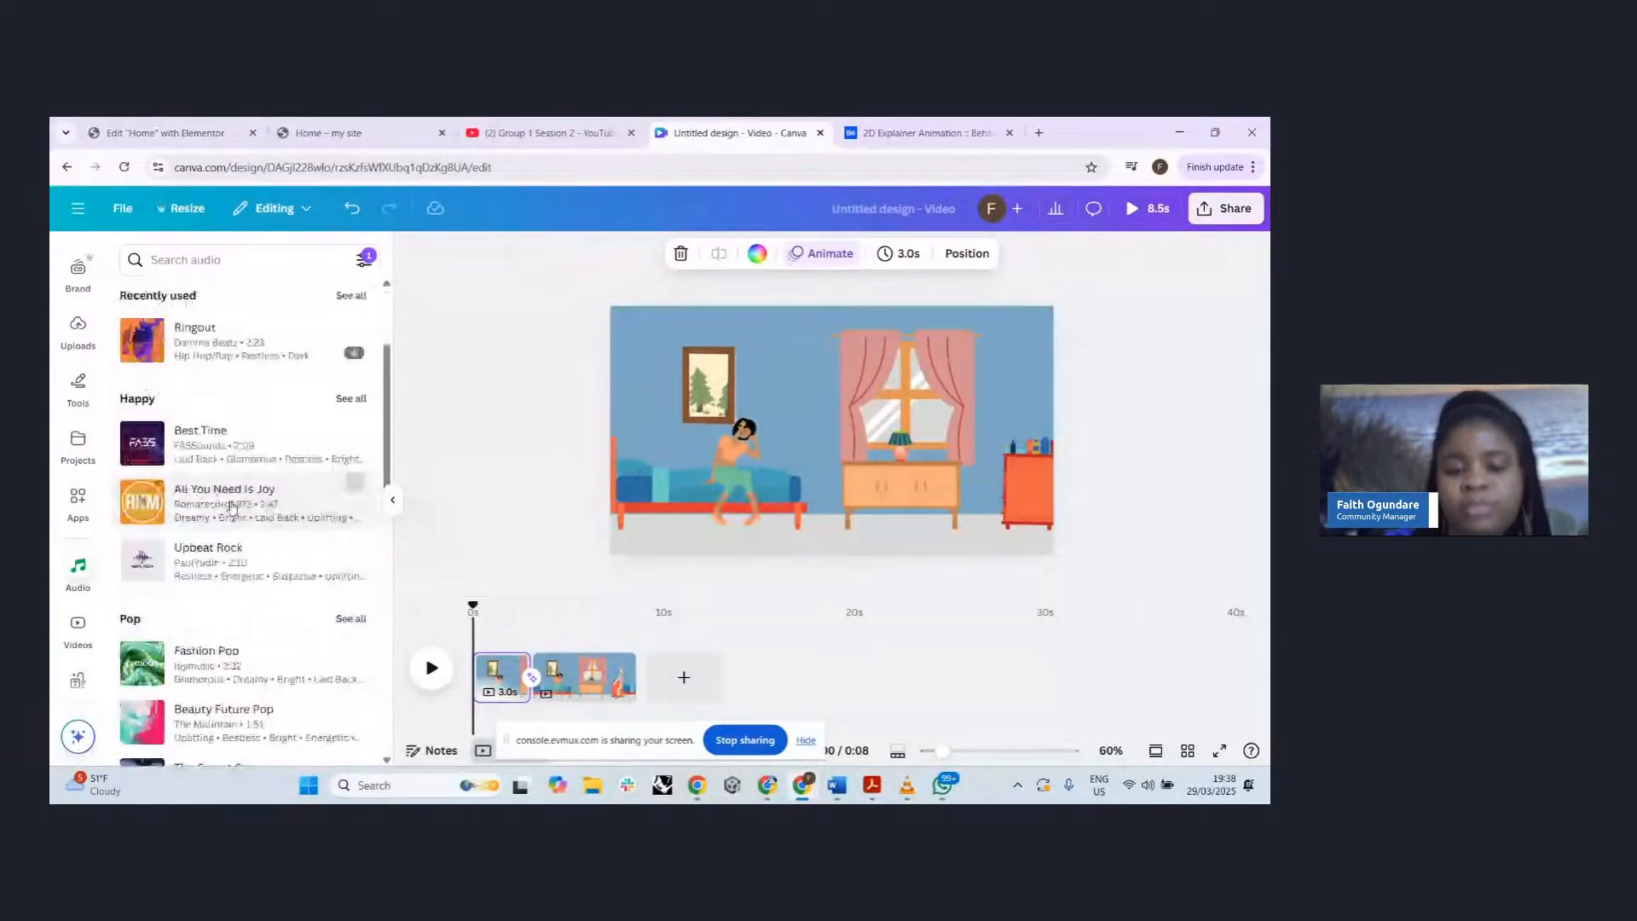
scroll(233, 525, down, 1)
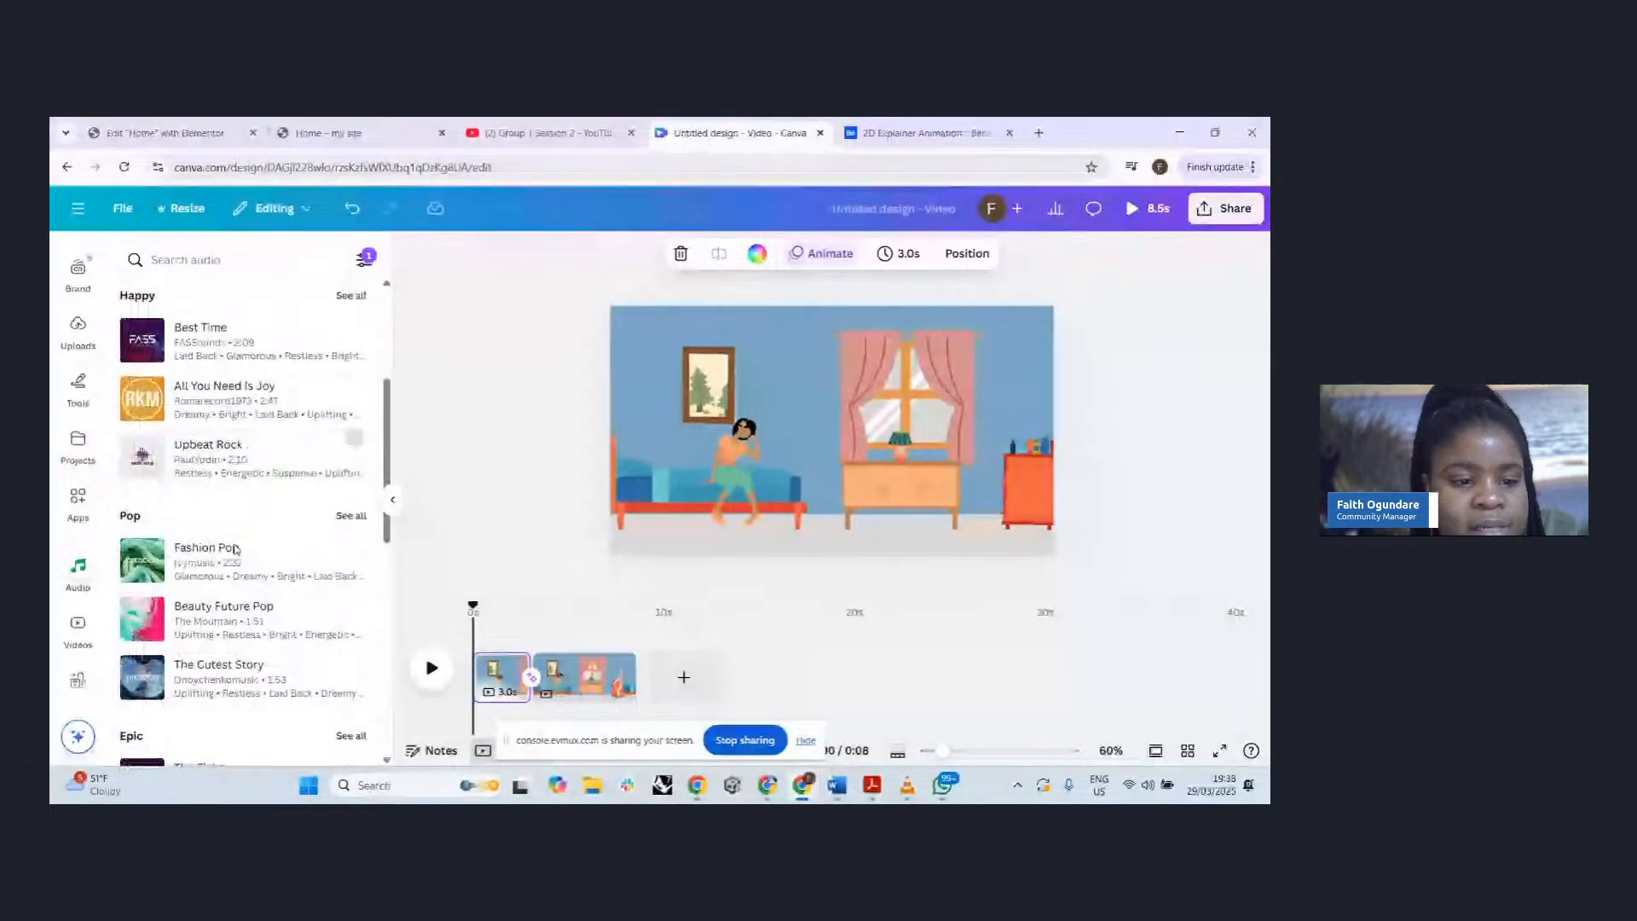
scroll(235, 511, up, 3)
click(208, 261)
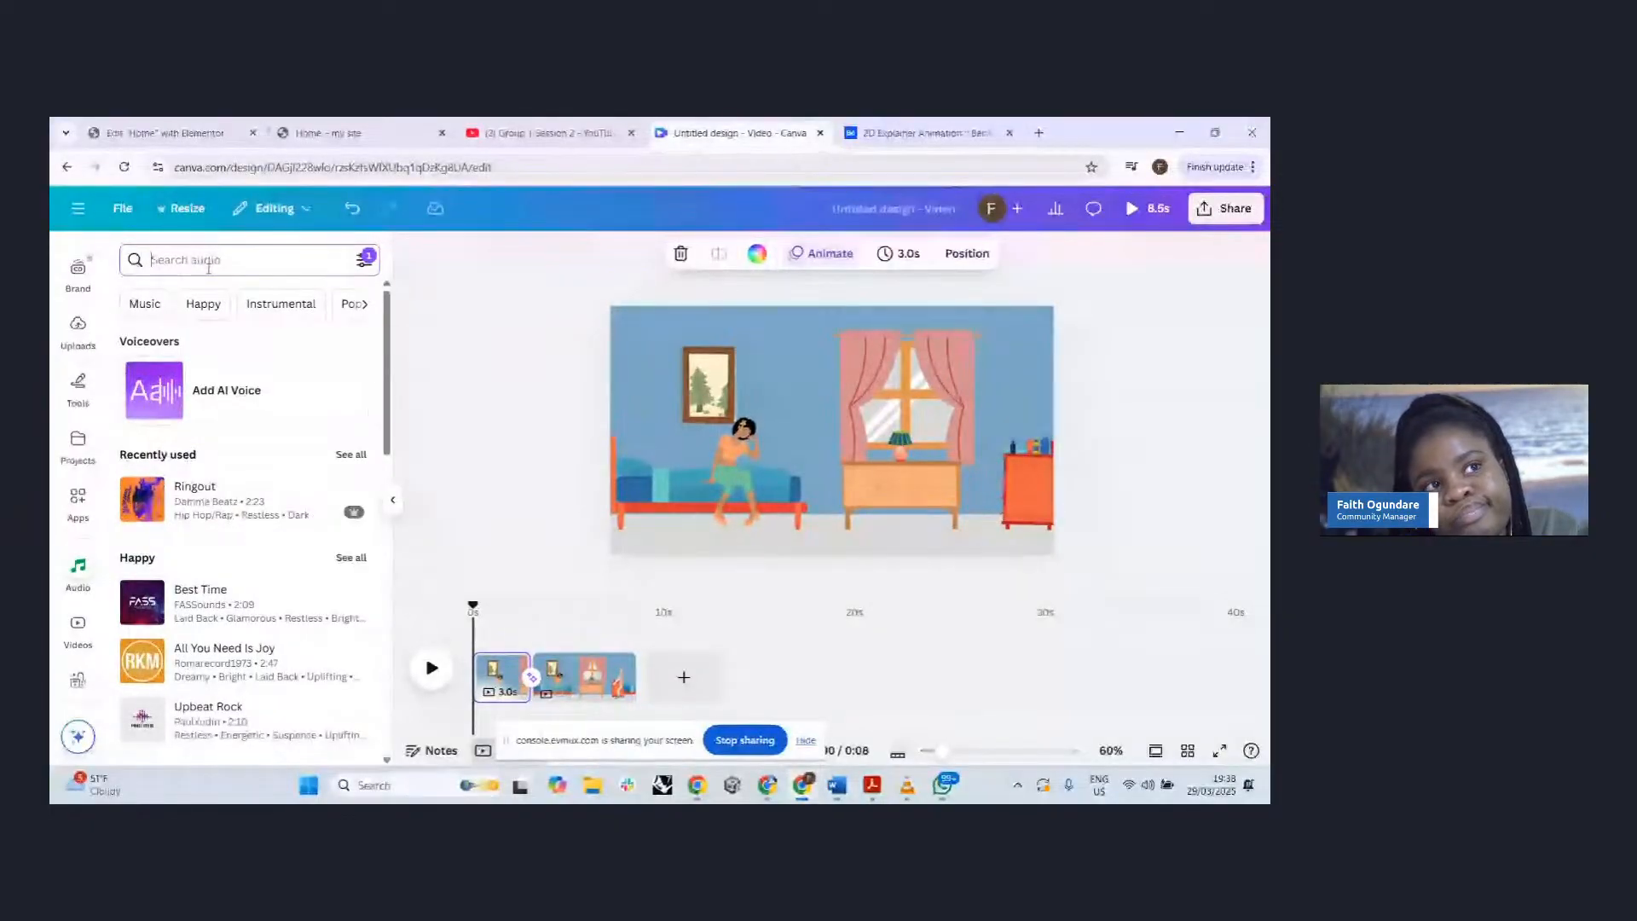
scroll(179, 375, down, 2)
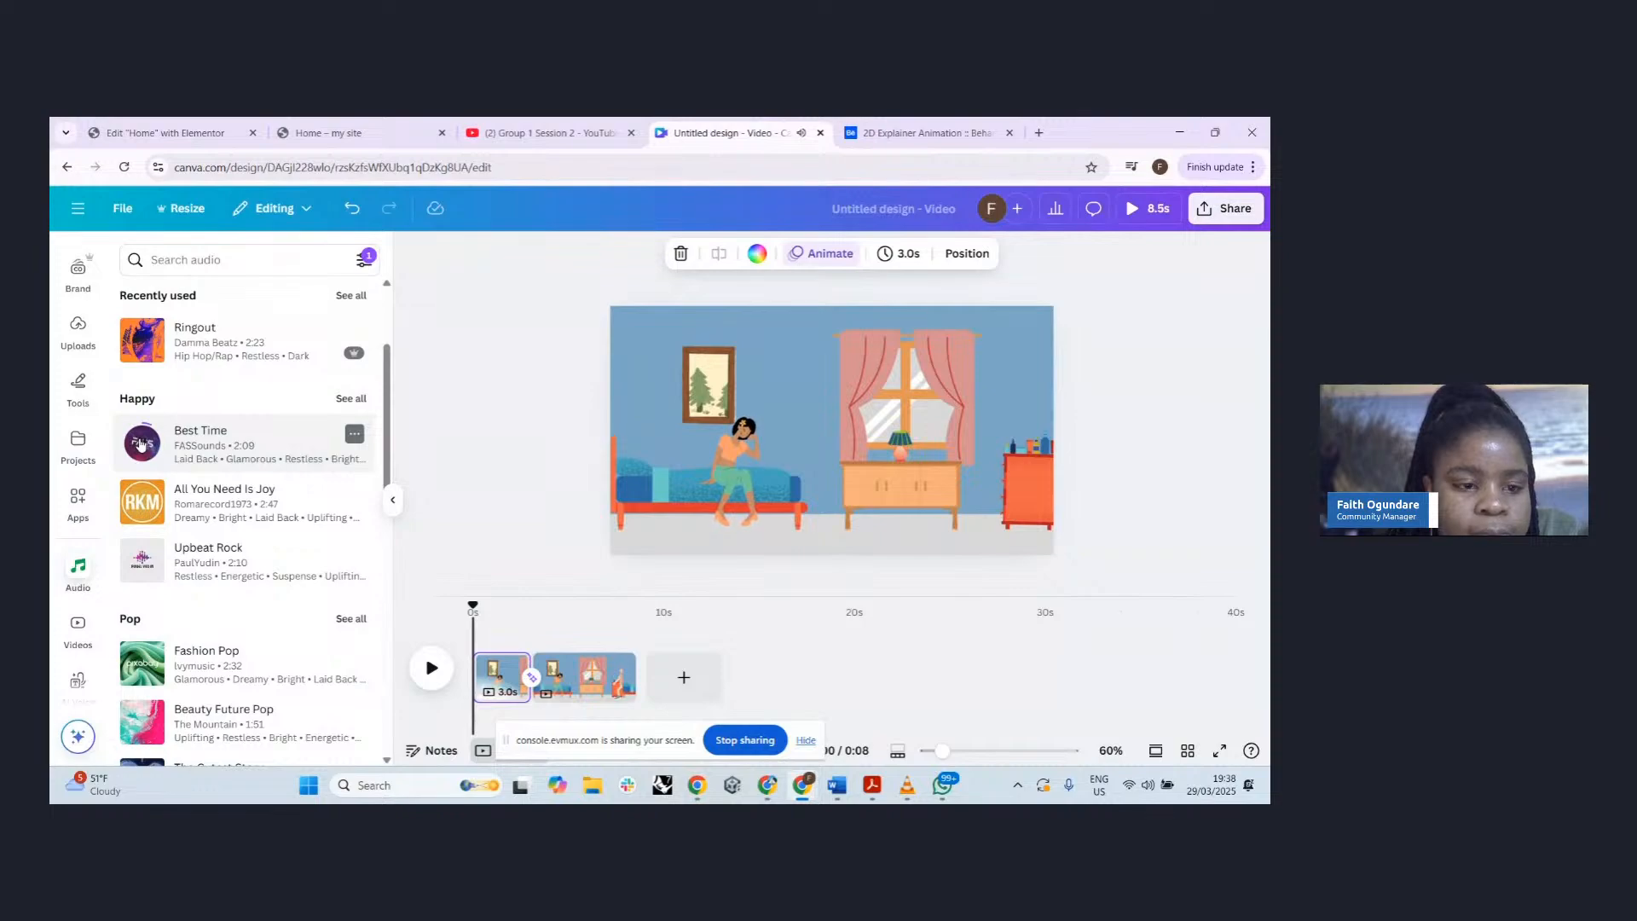
scroll(143, 460, down, 5)
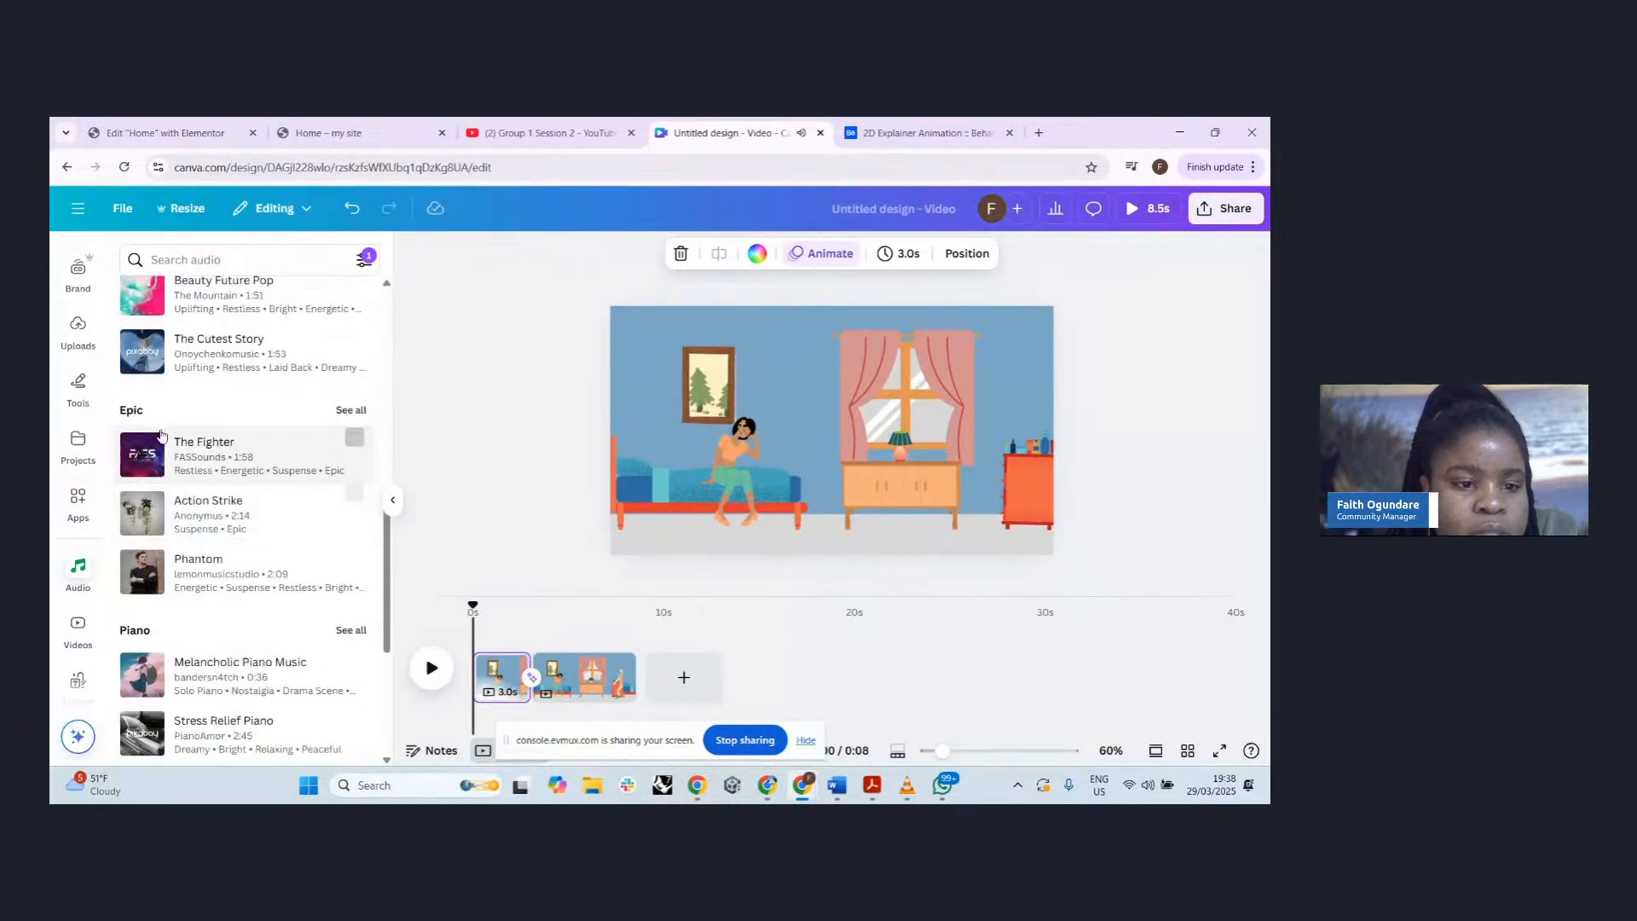
scroll(156, 565, up, 3)
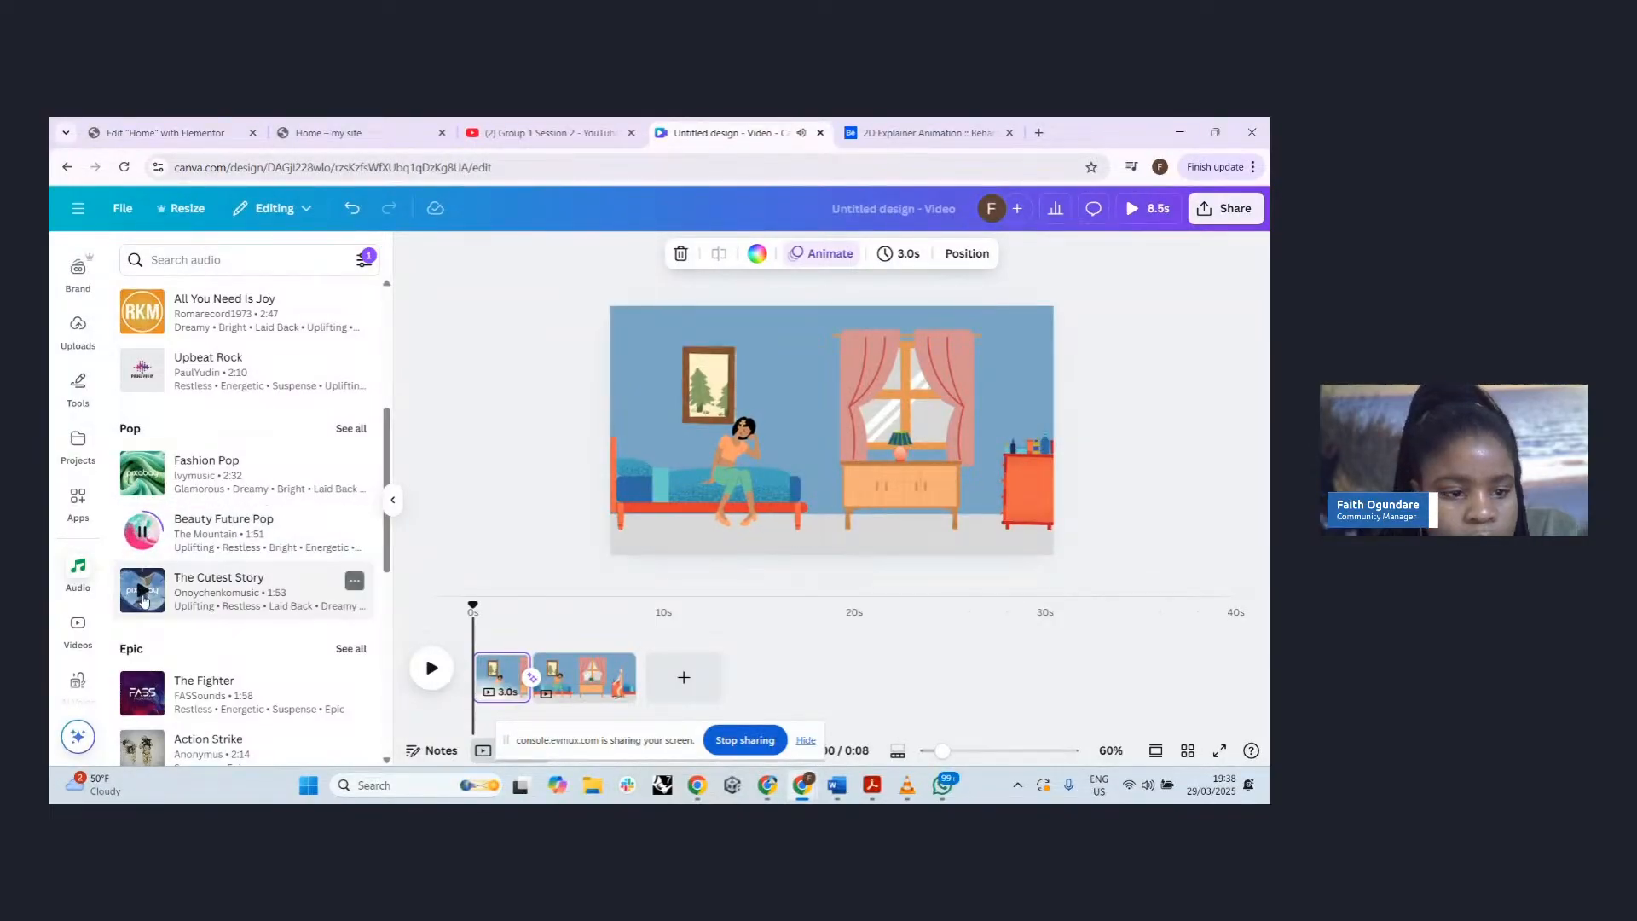
scroll(144, 599, down, 1)
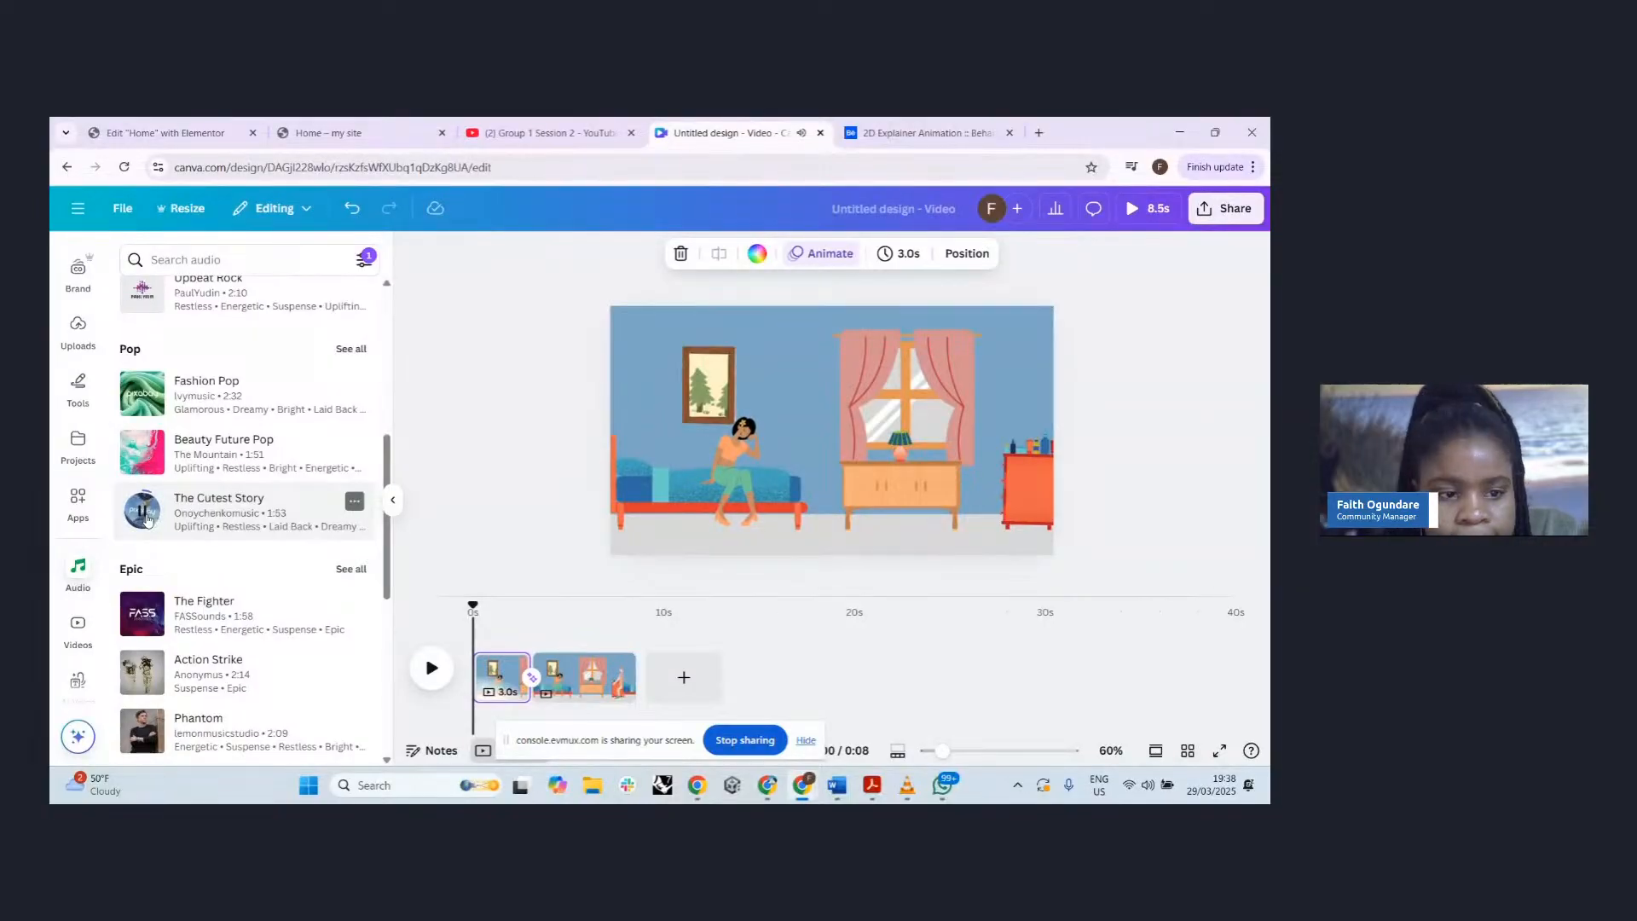
click(224, 512)
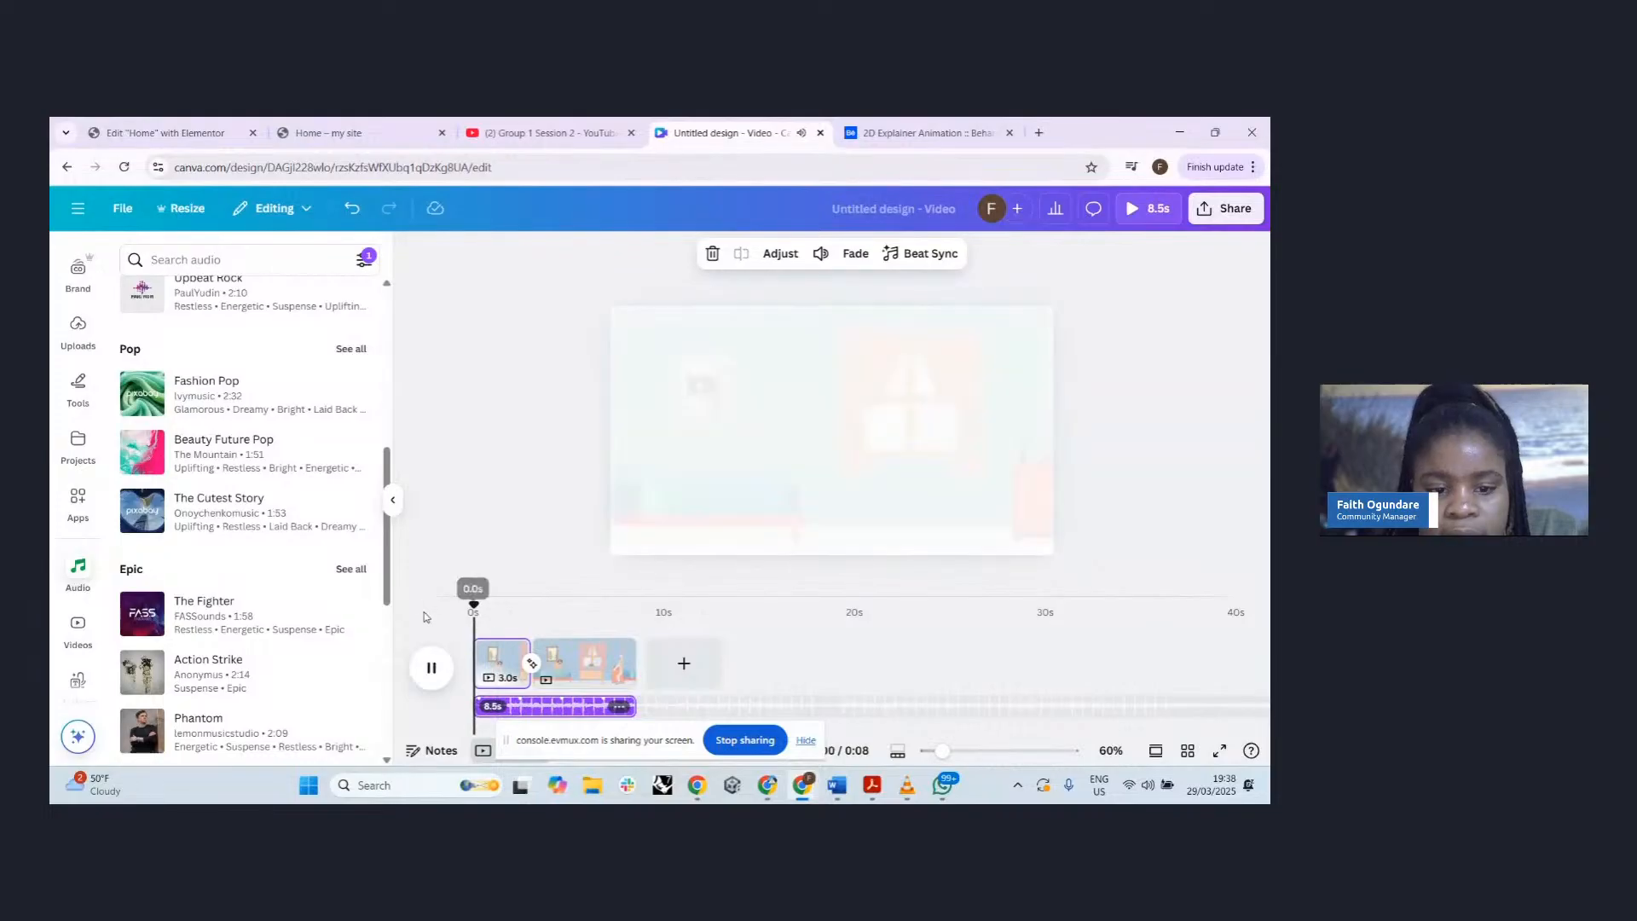
- Preview the video full screen from the beginning with the added music
click(433, 669)
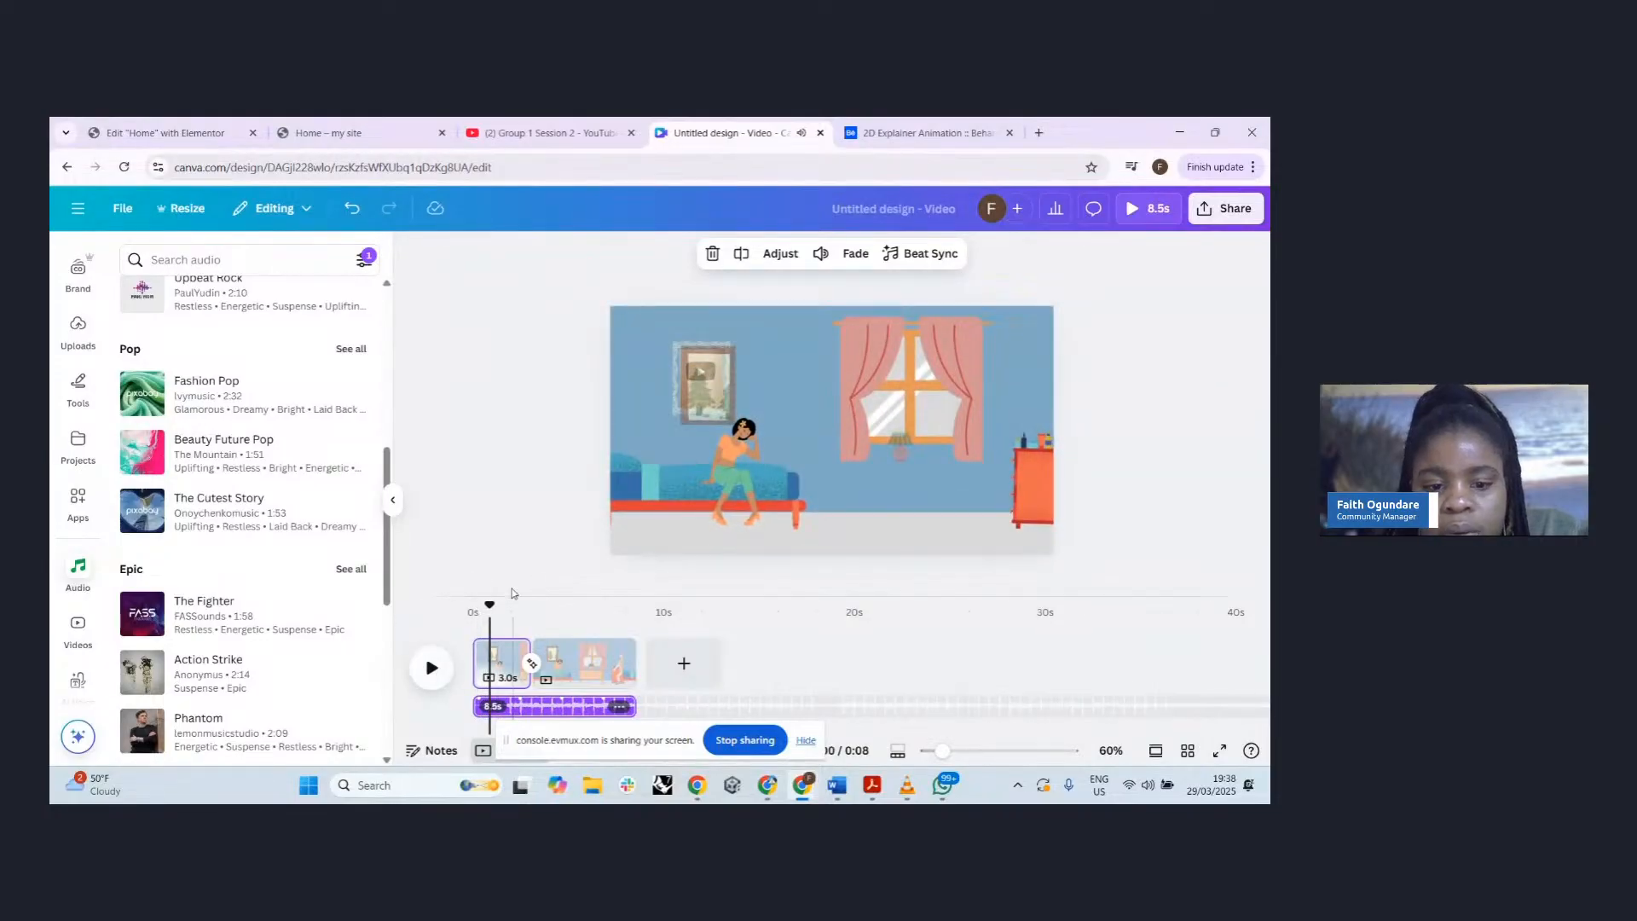
drag(489, 604, 444, 603)
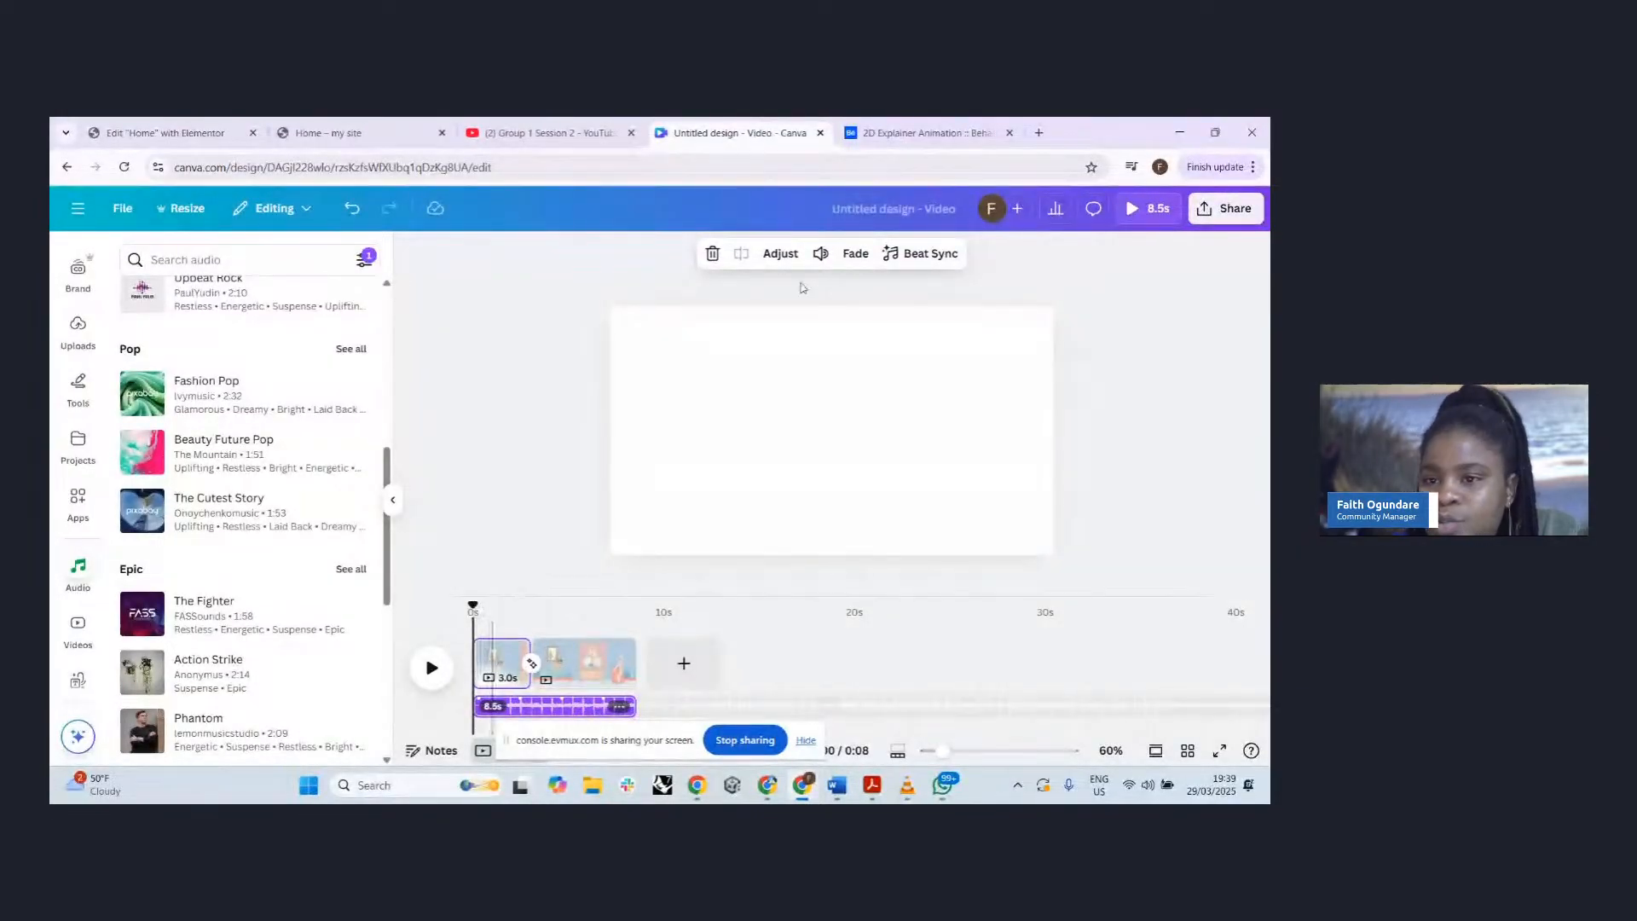
click(1143, 210)
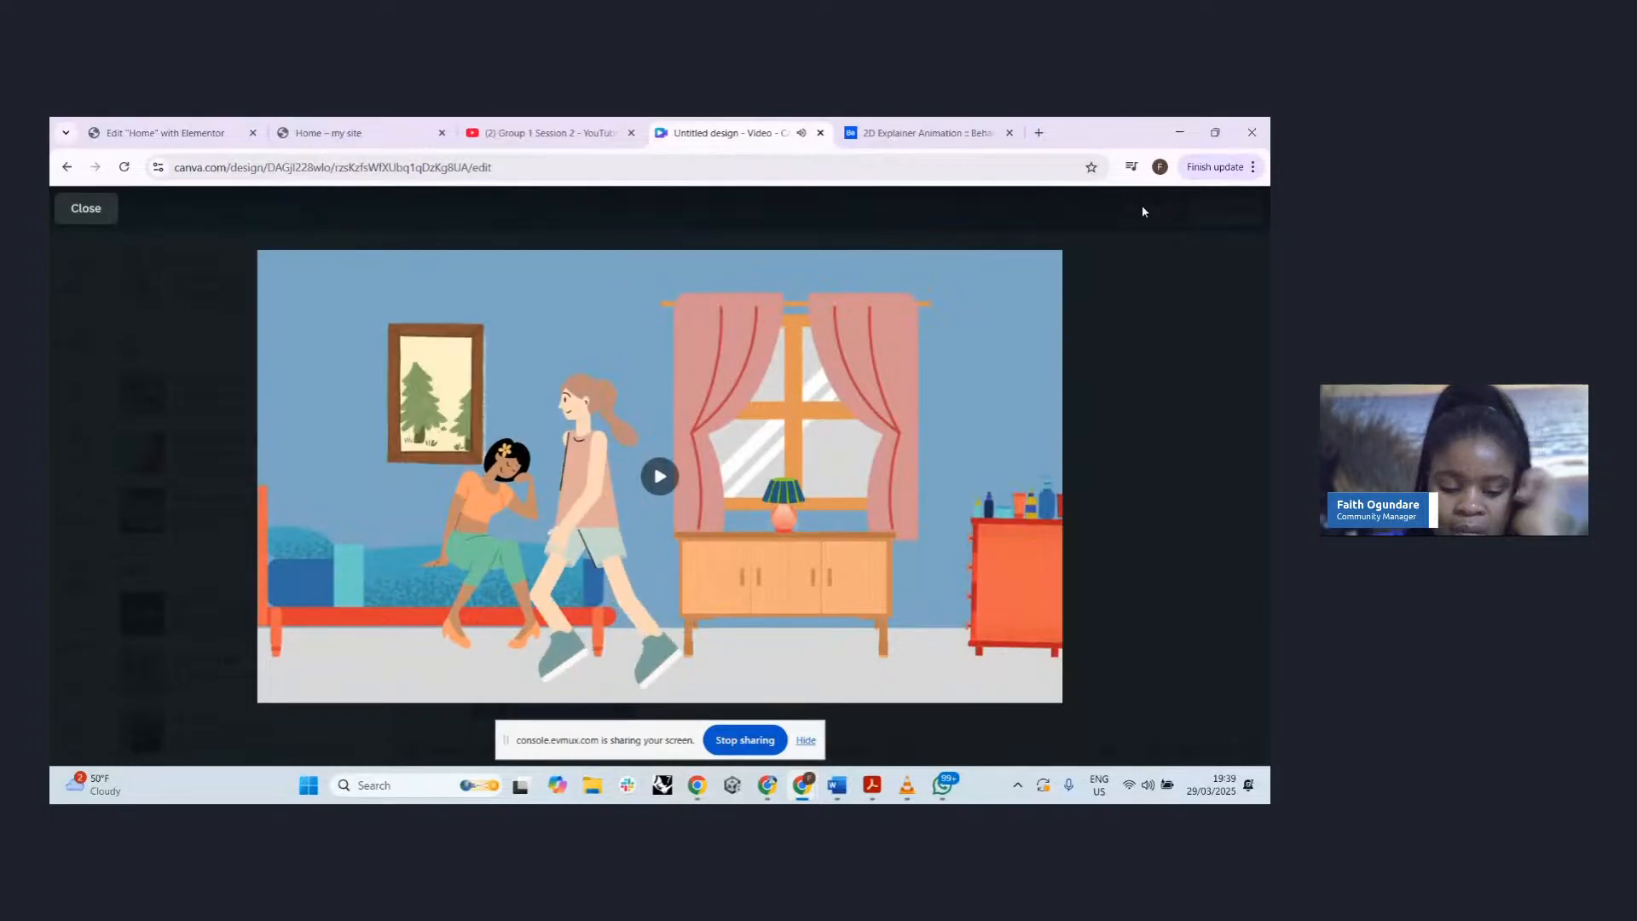
key(Escape)
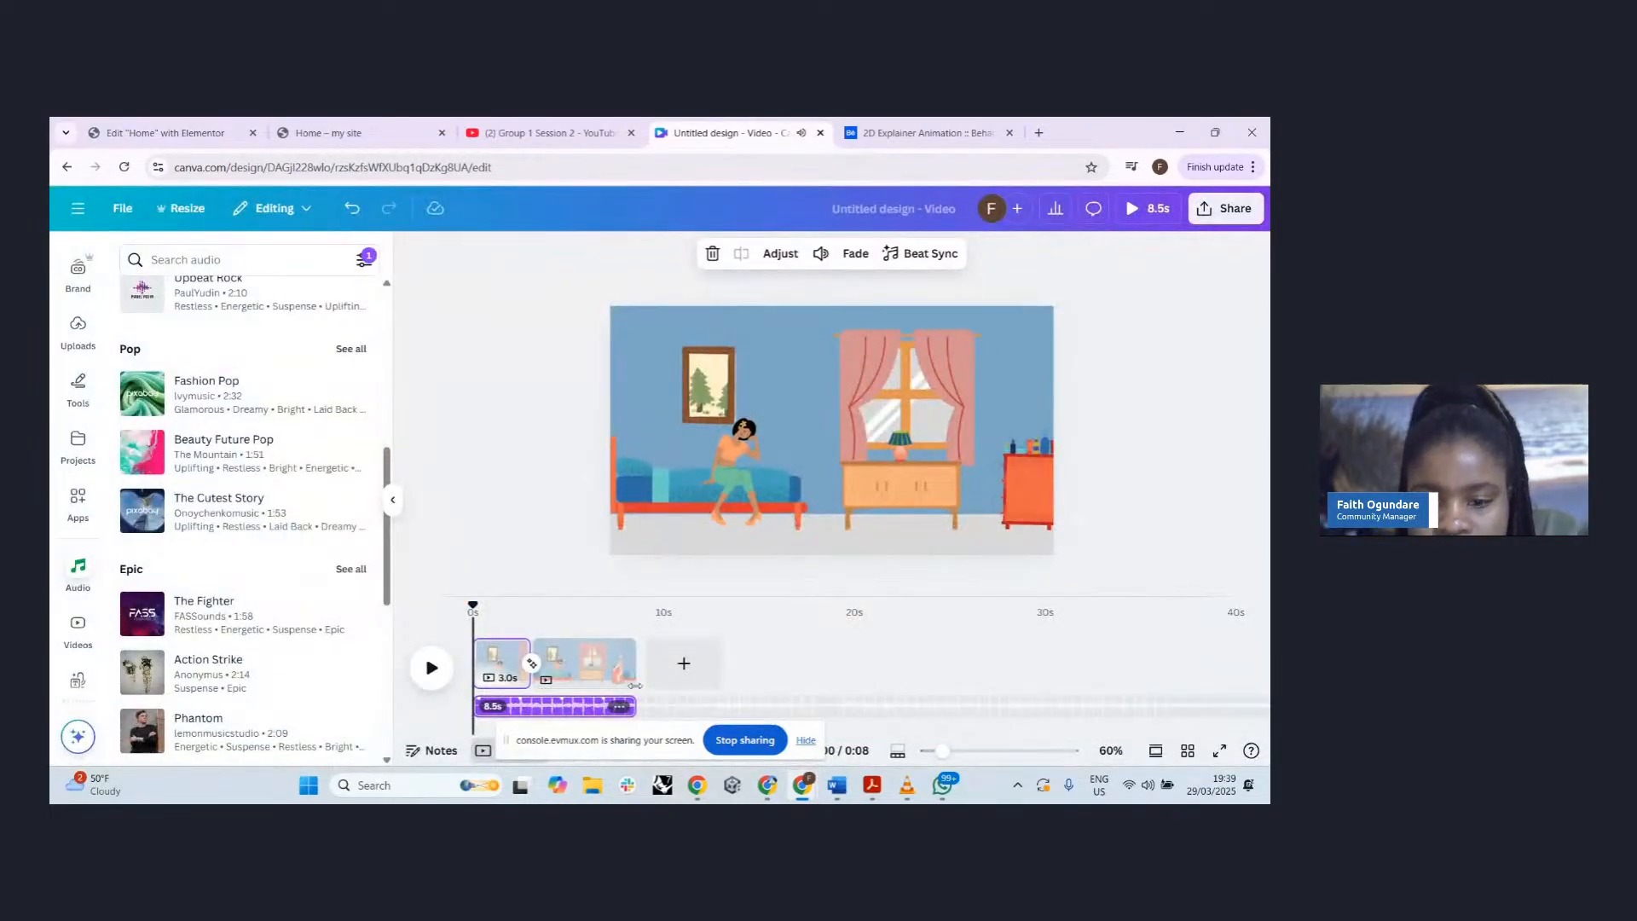
- Add a blank third page at the end of the video and return to the graphics library
click(683, 663)
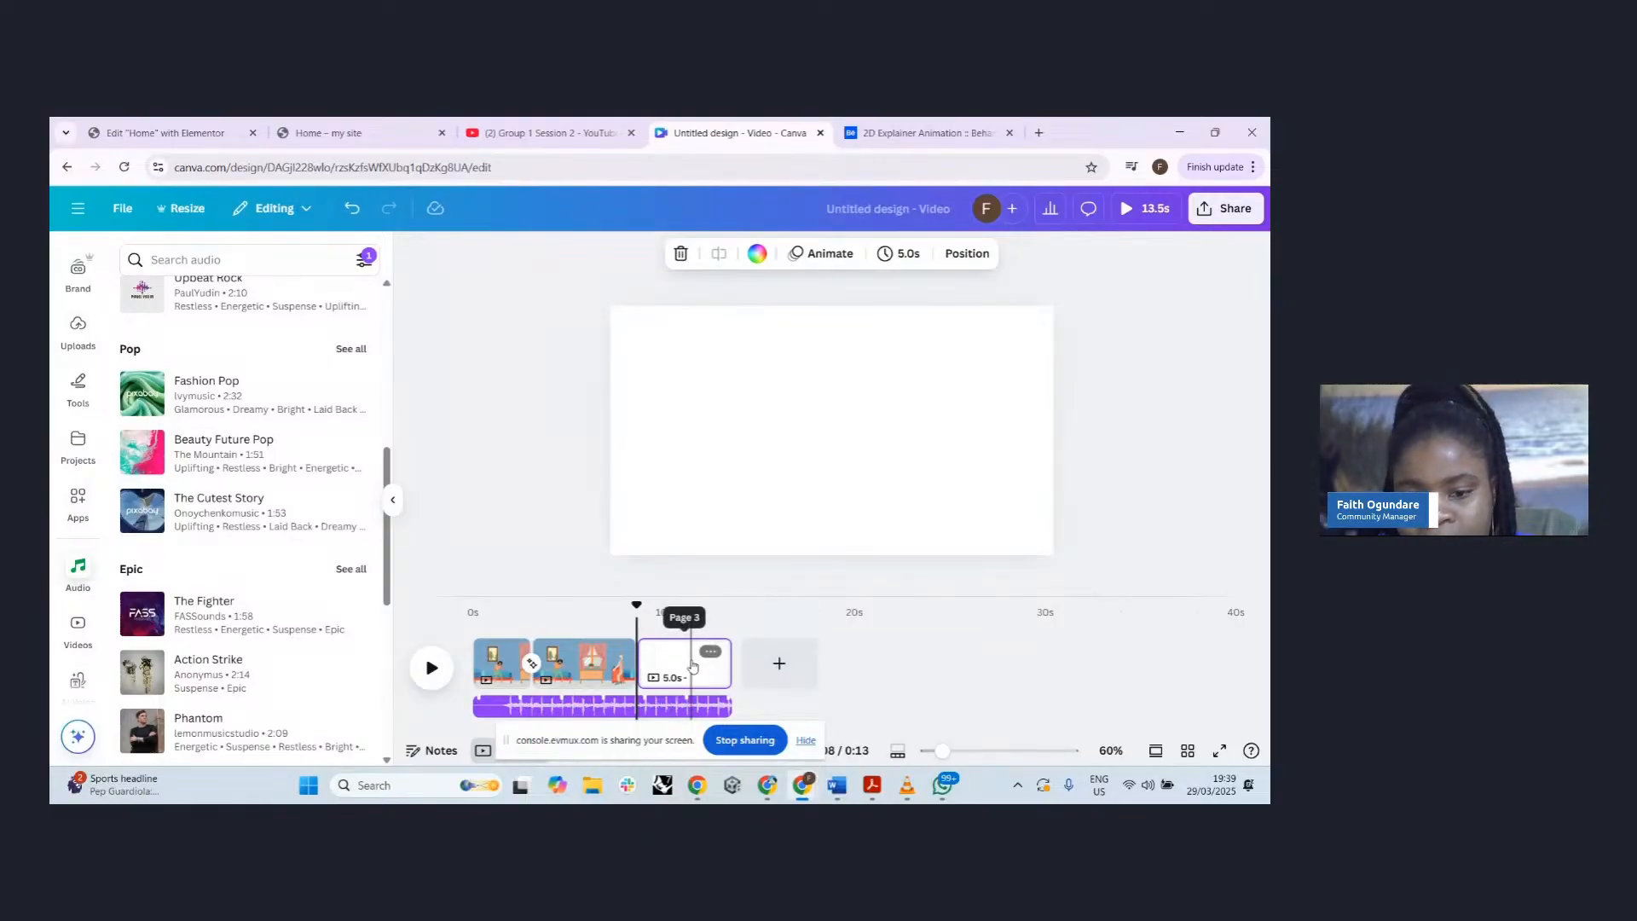
scroll(77, 352, up, 2)
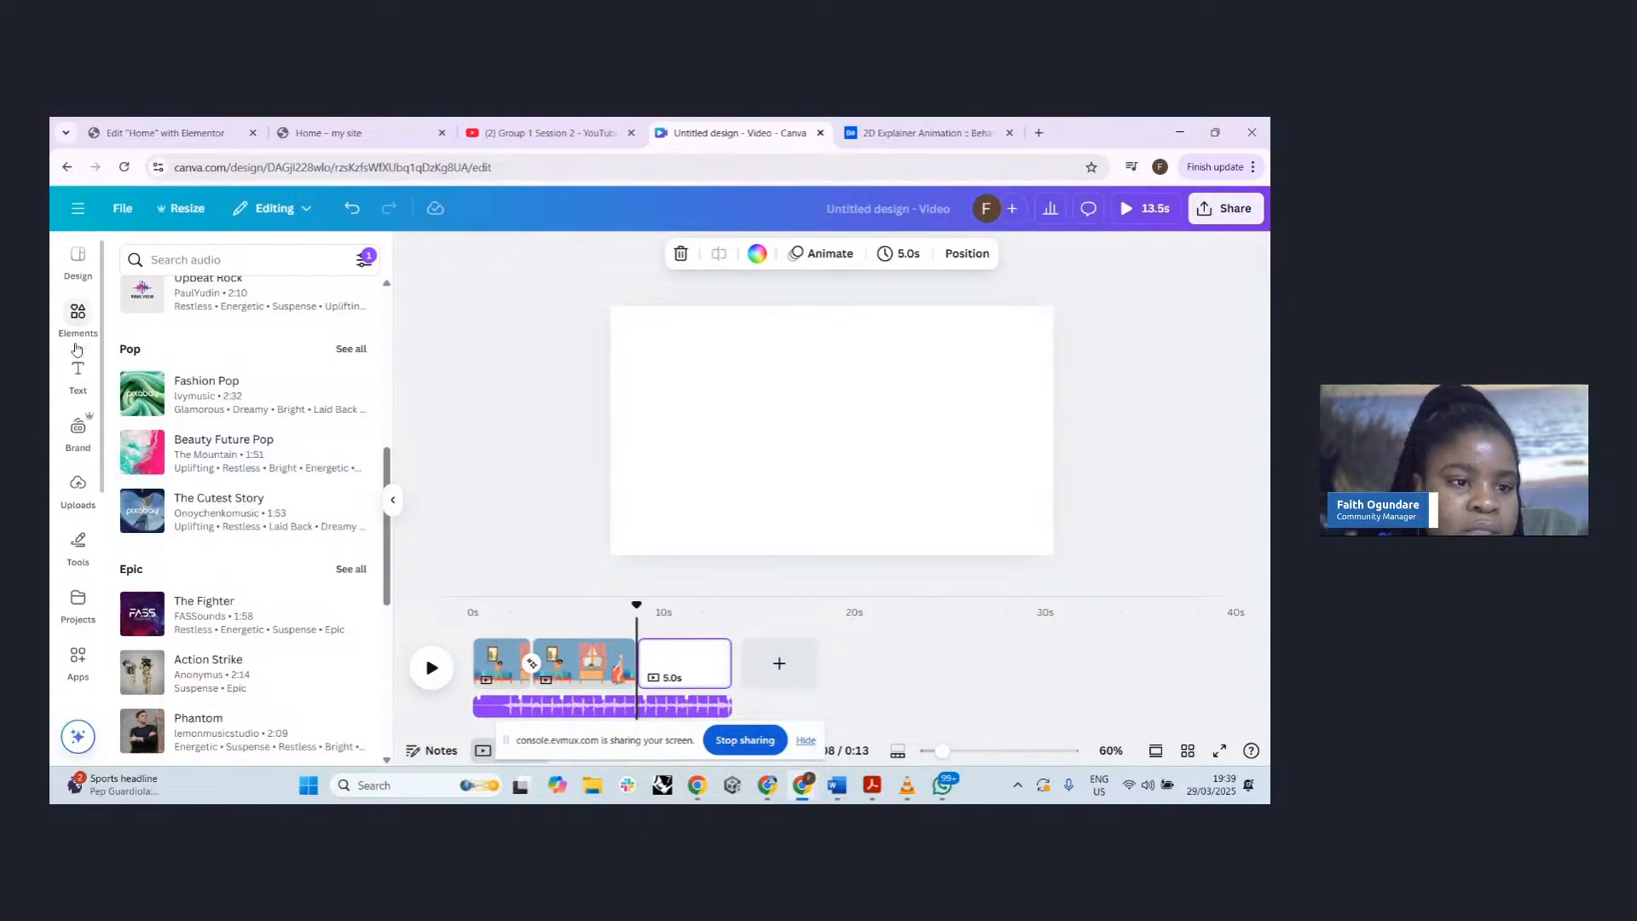
click(77, 324)
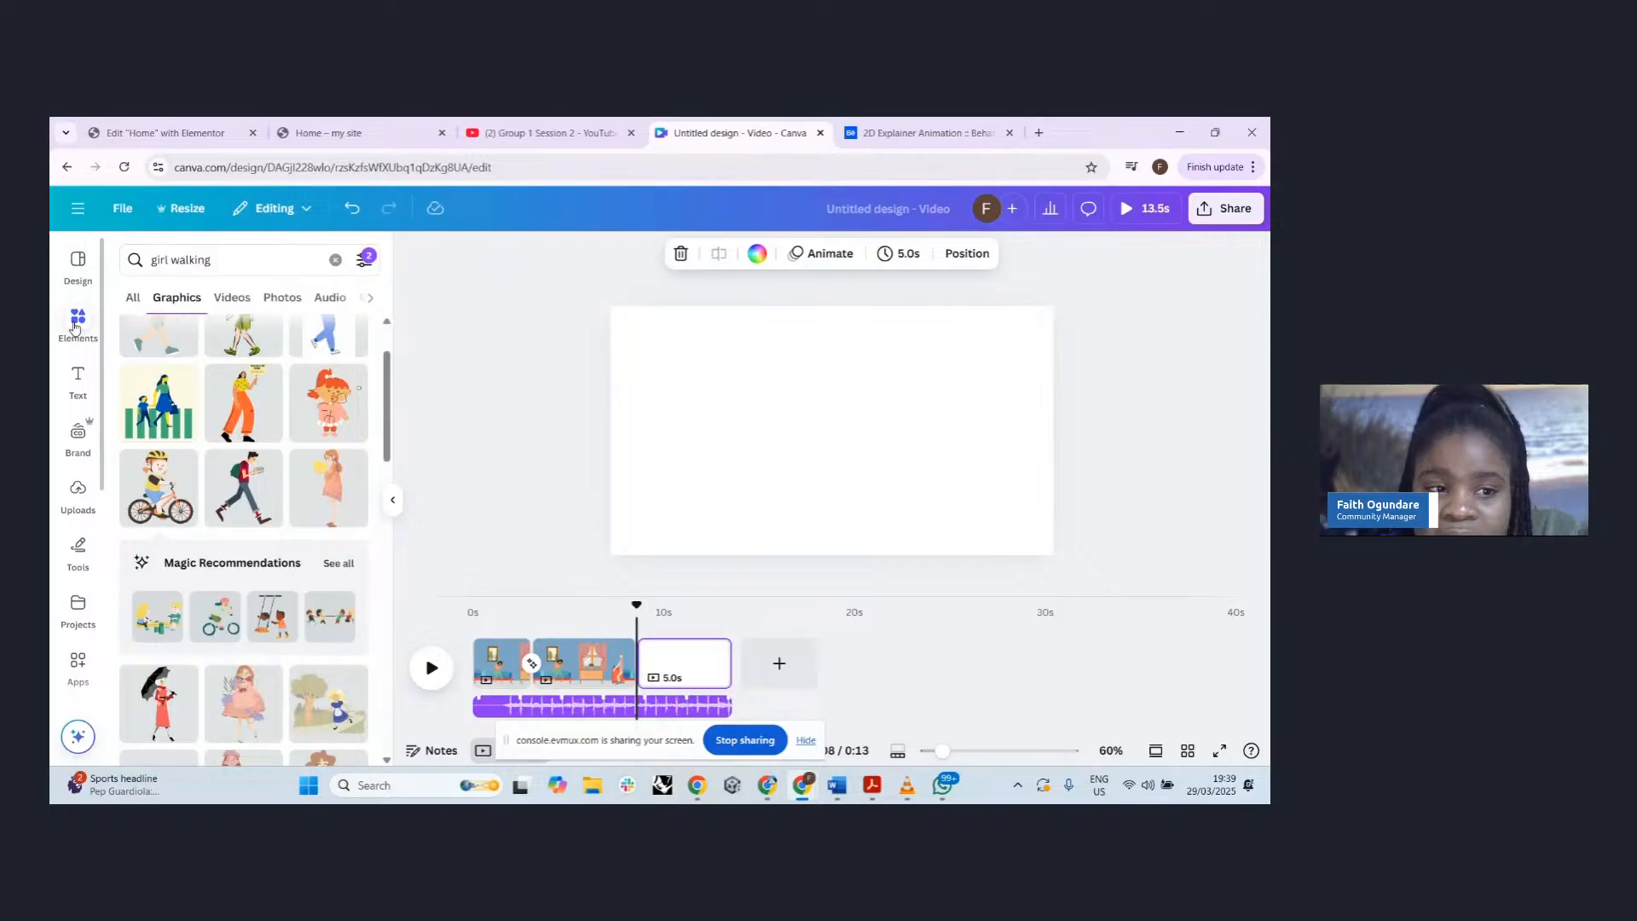
- Search the graphics library for "background" in place of the previous query
click(230, 263)
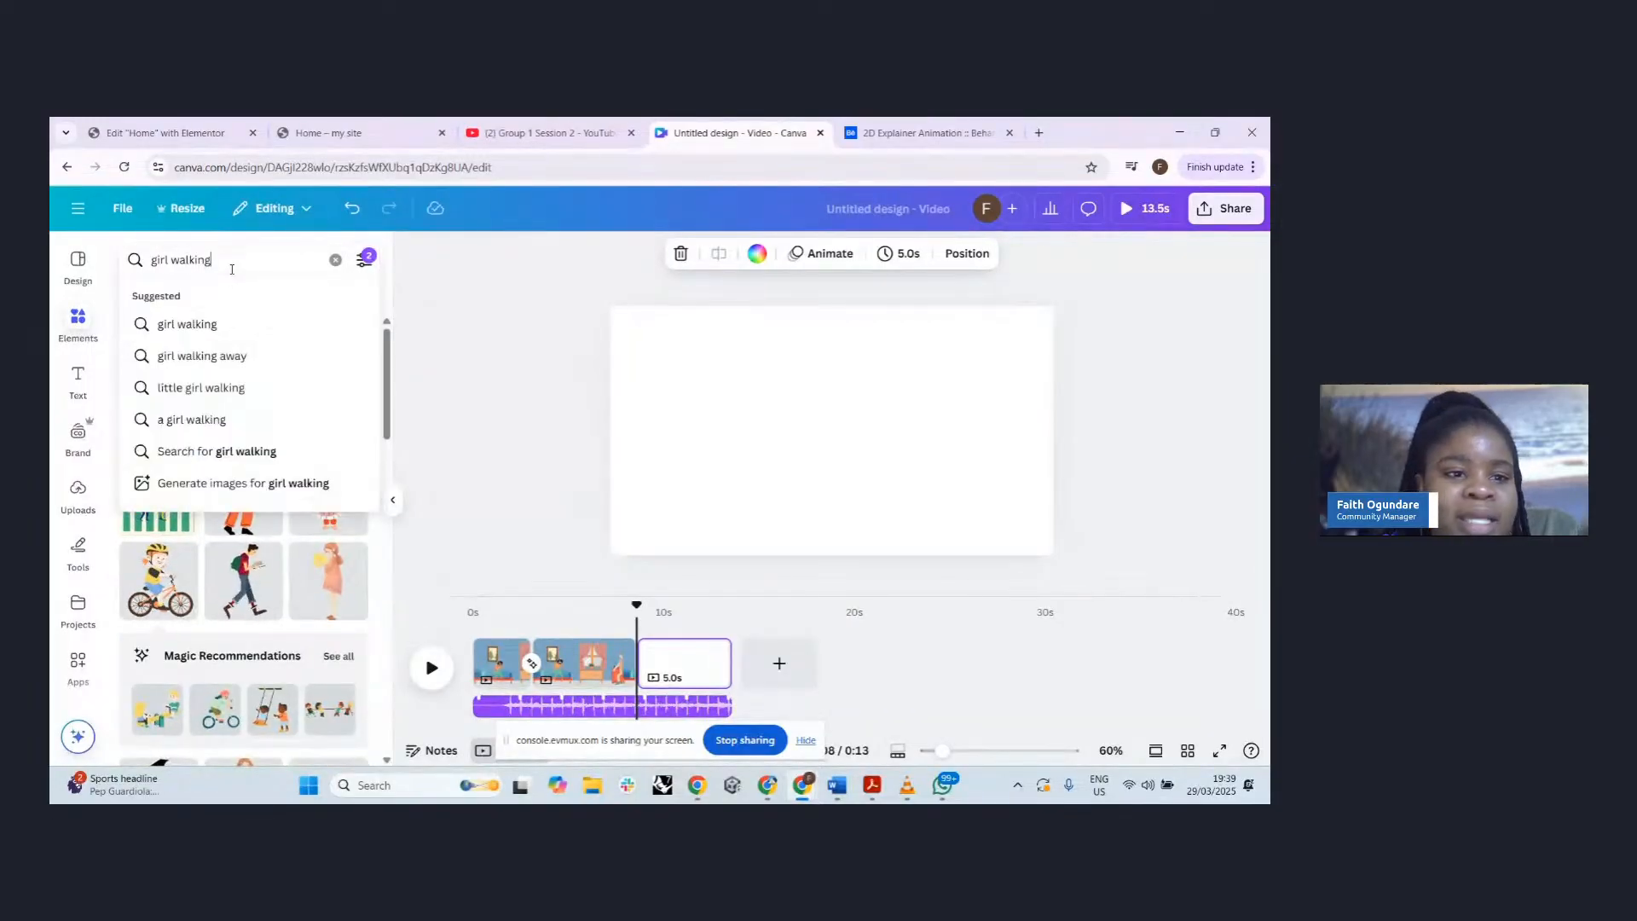
triple_click(232, 268)
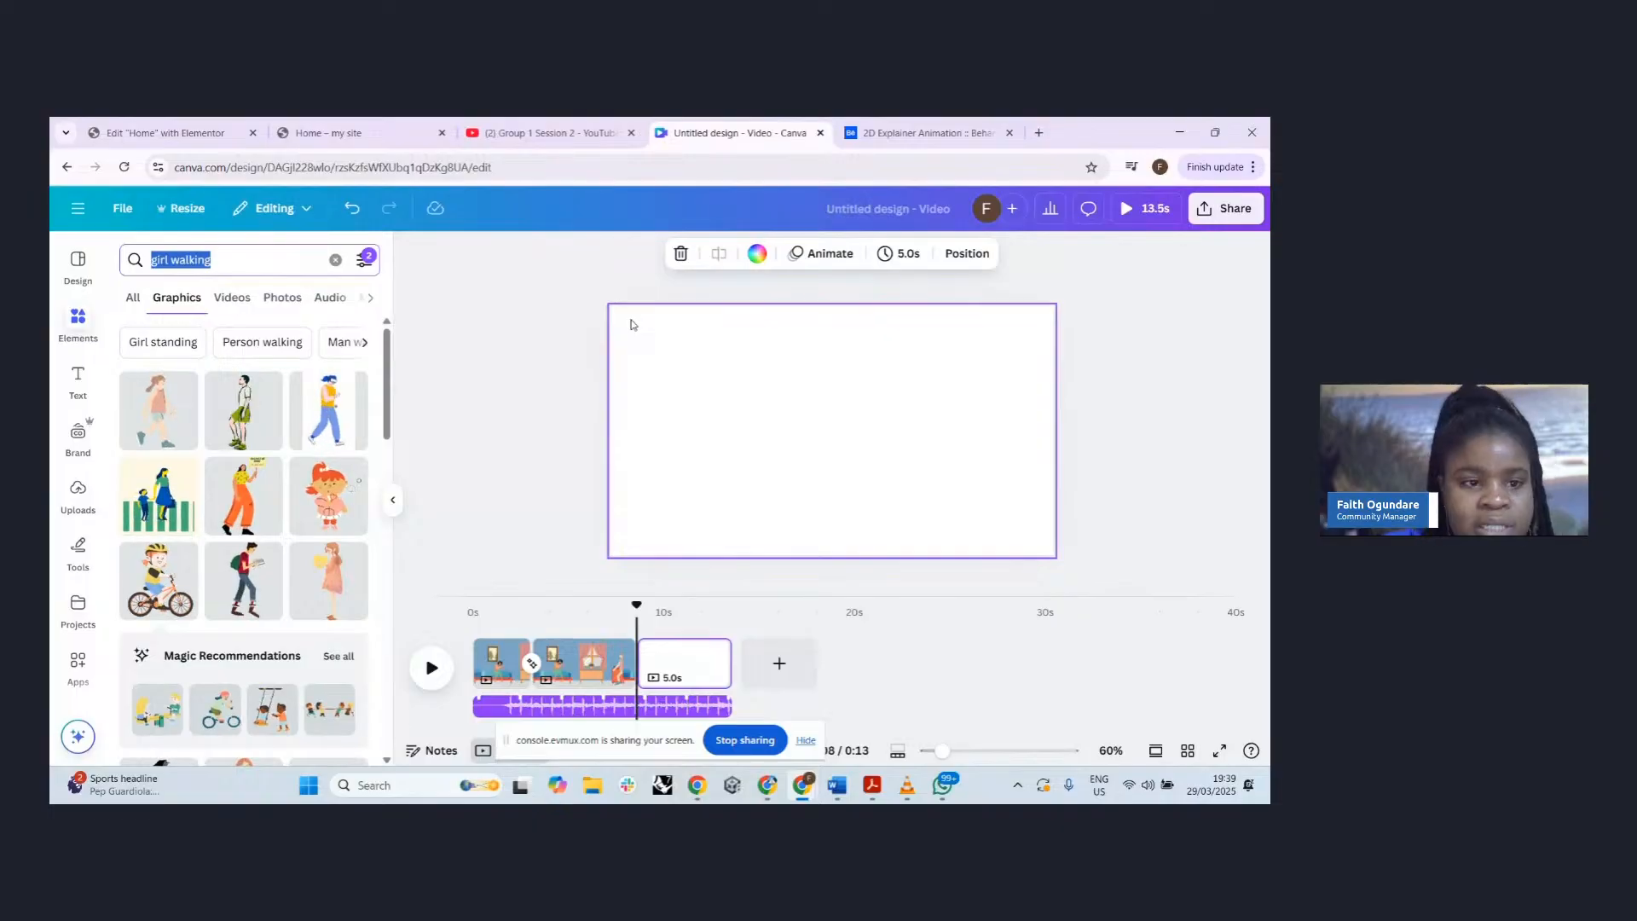
text(ba)
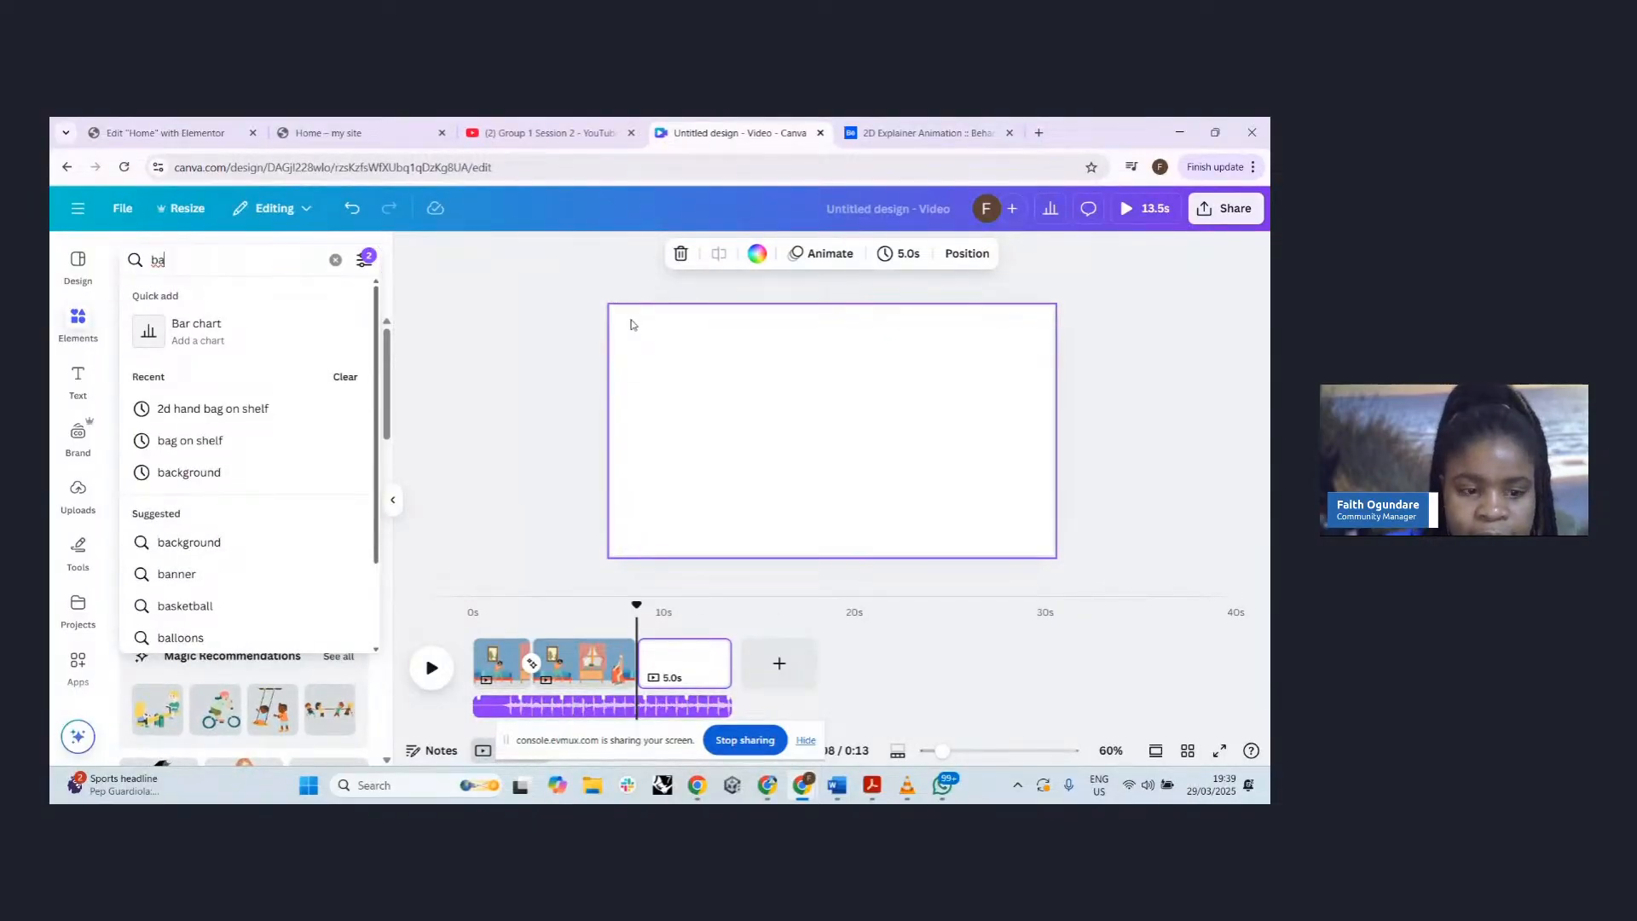
text(ckgr)
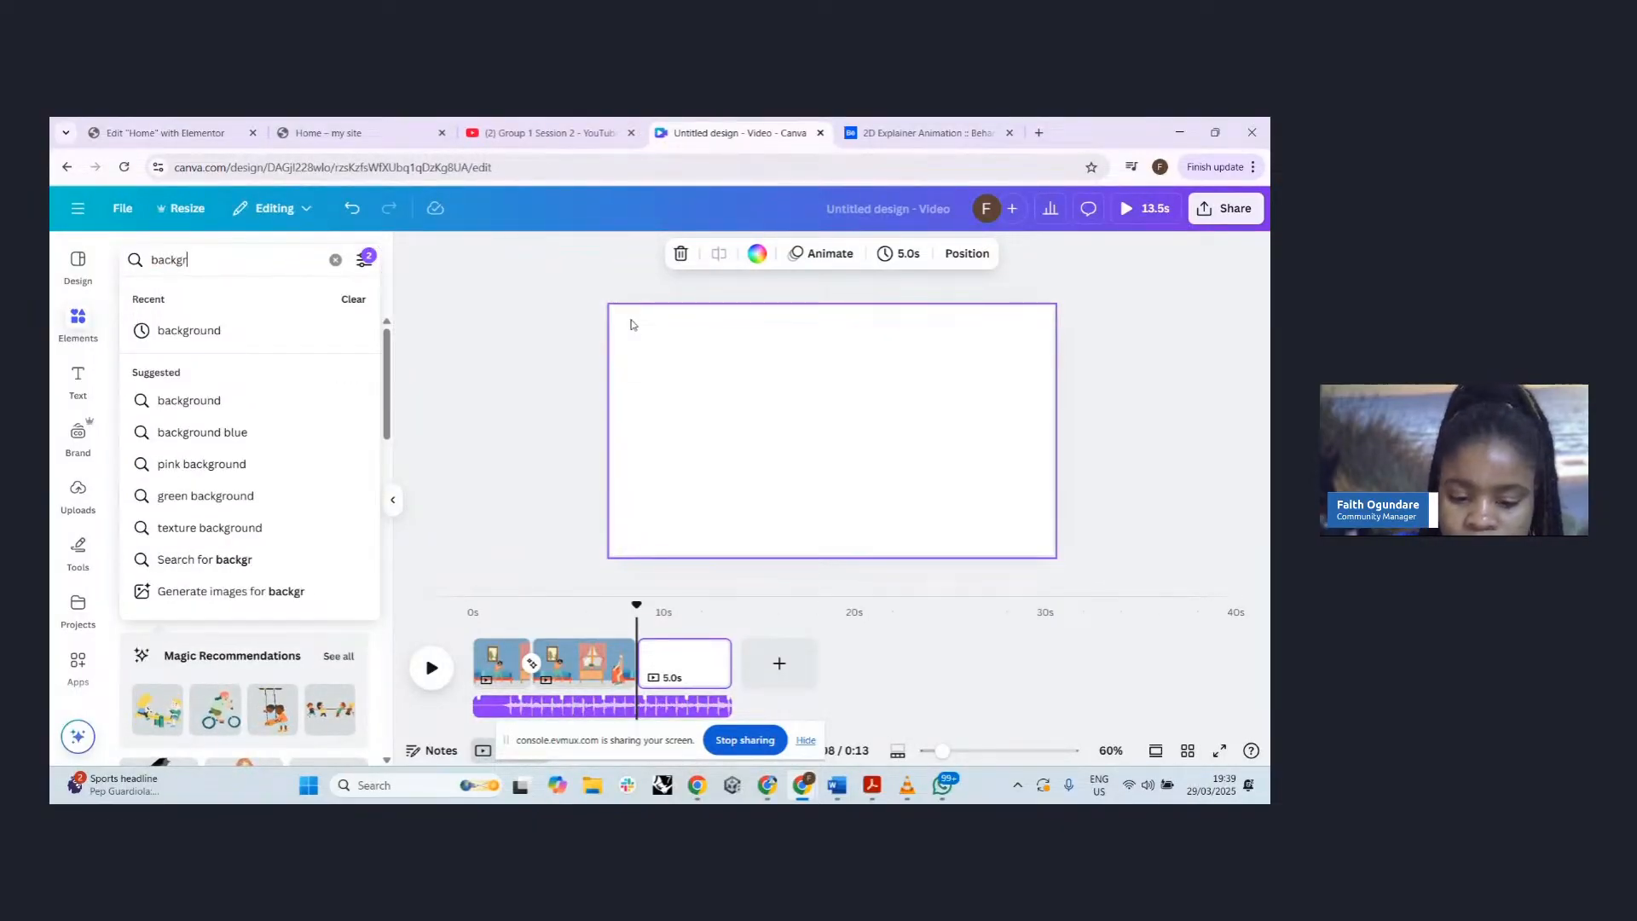
text(ound)
key(Return)
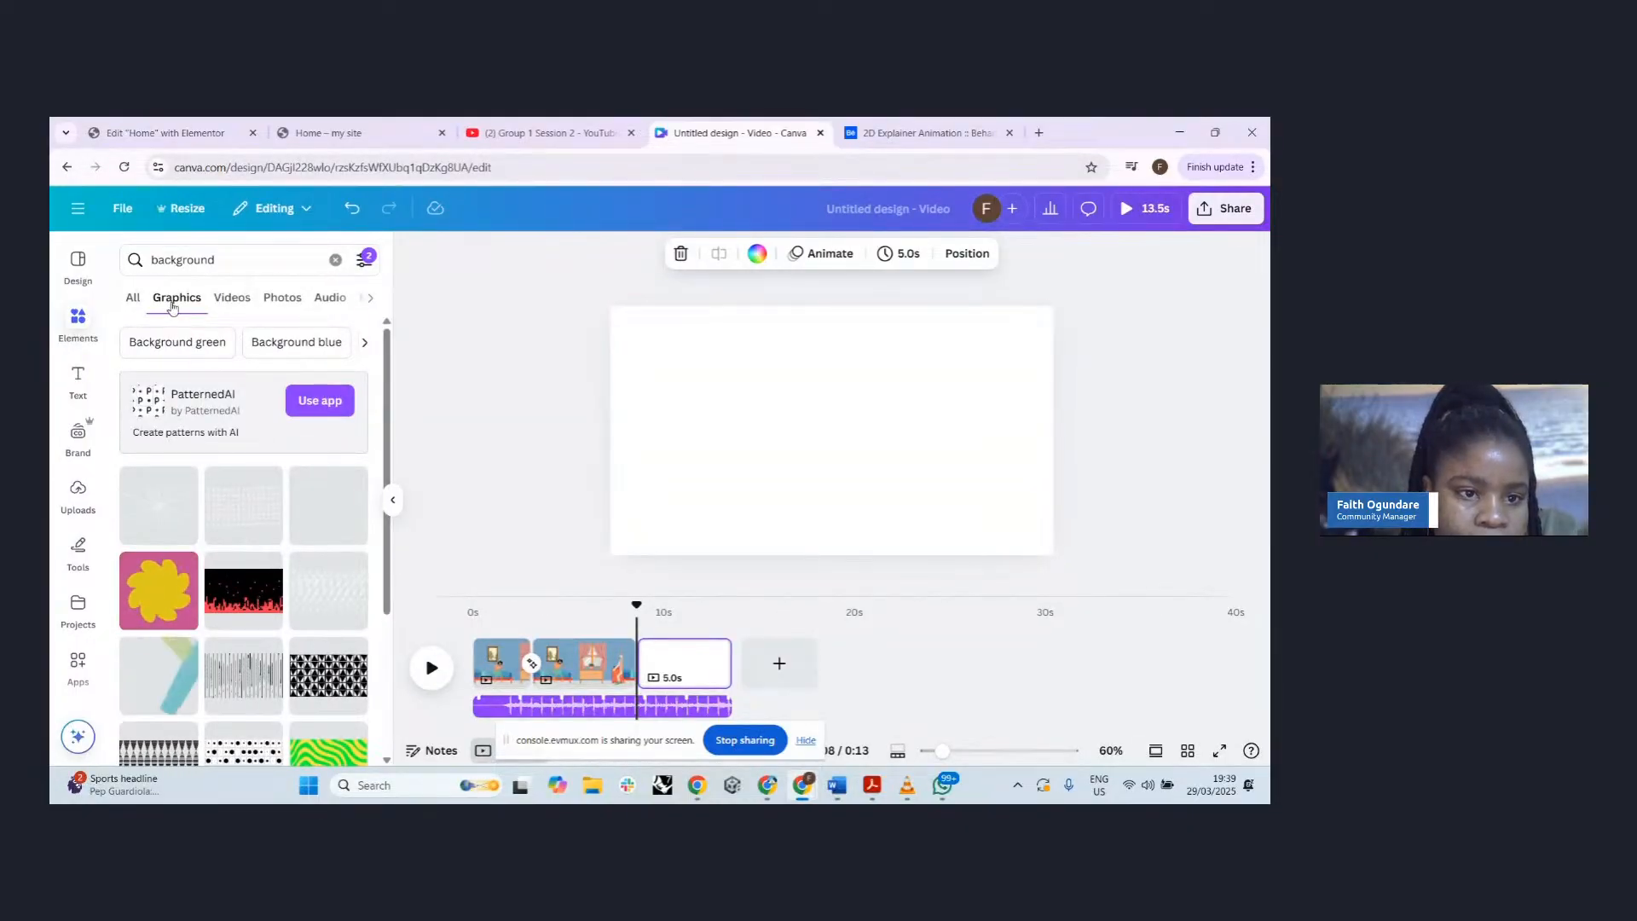
- Narrow the graphics search to "skyline background"
click(164, 260)
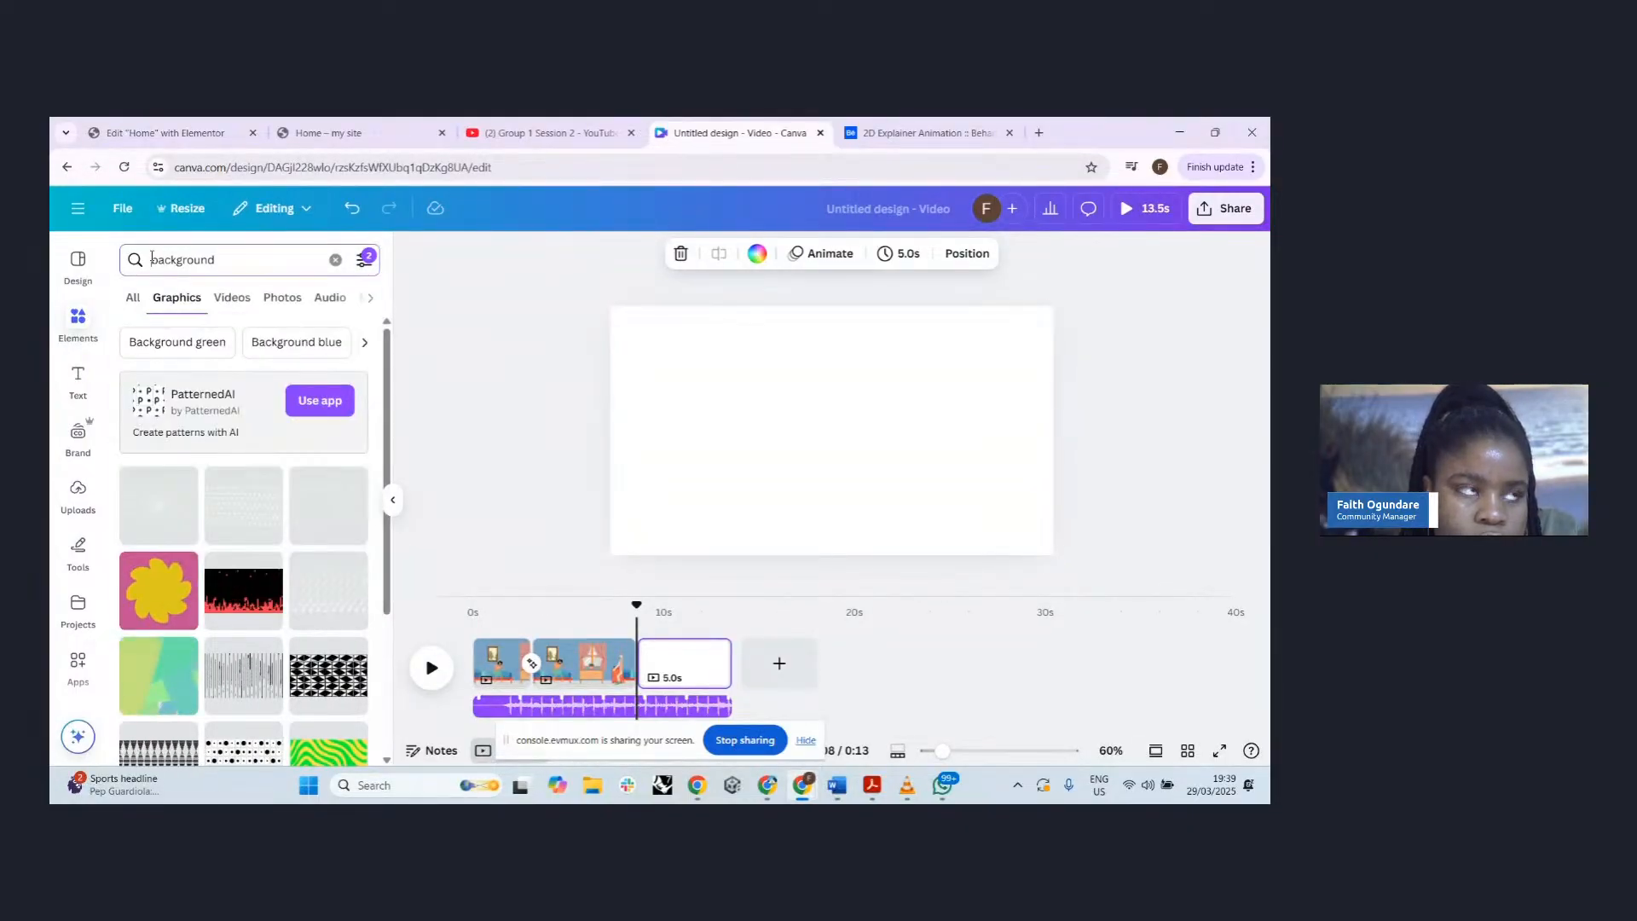
click(153, 258)
text(skyline)
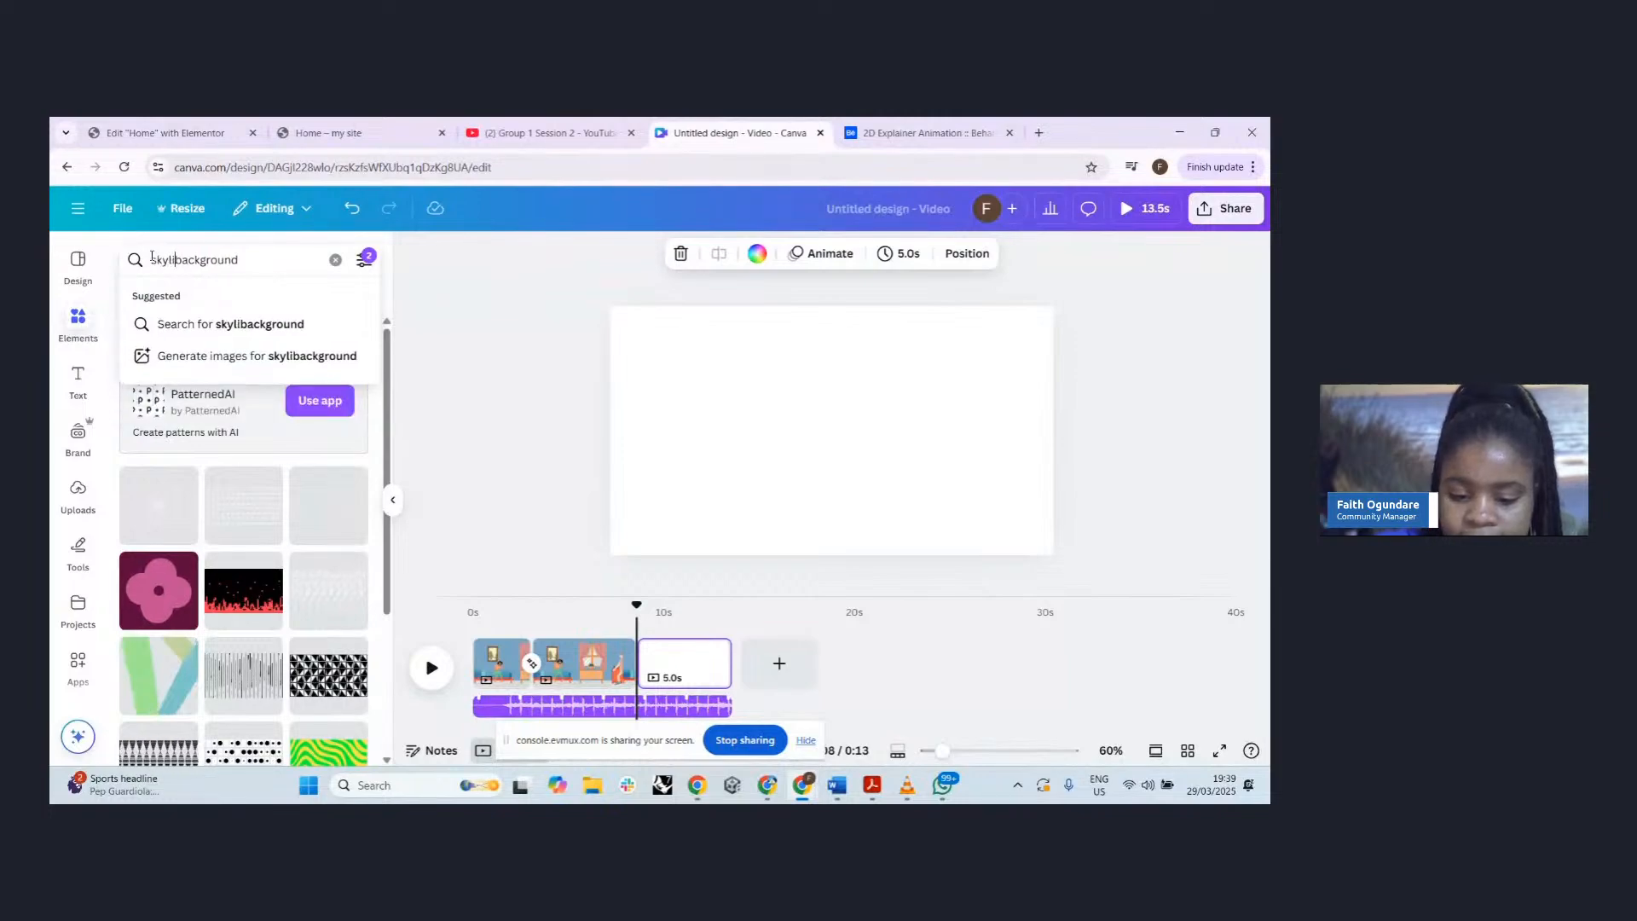
key(Return)
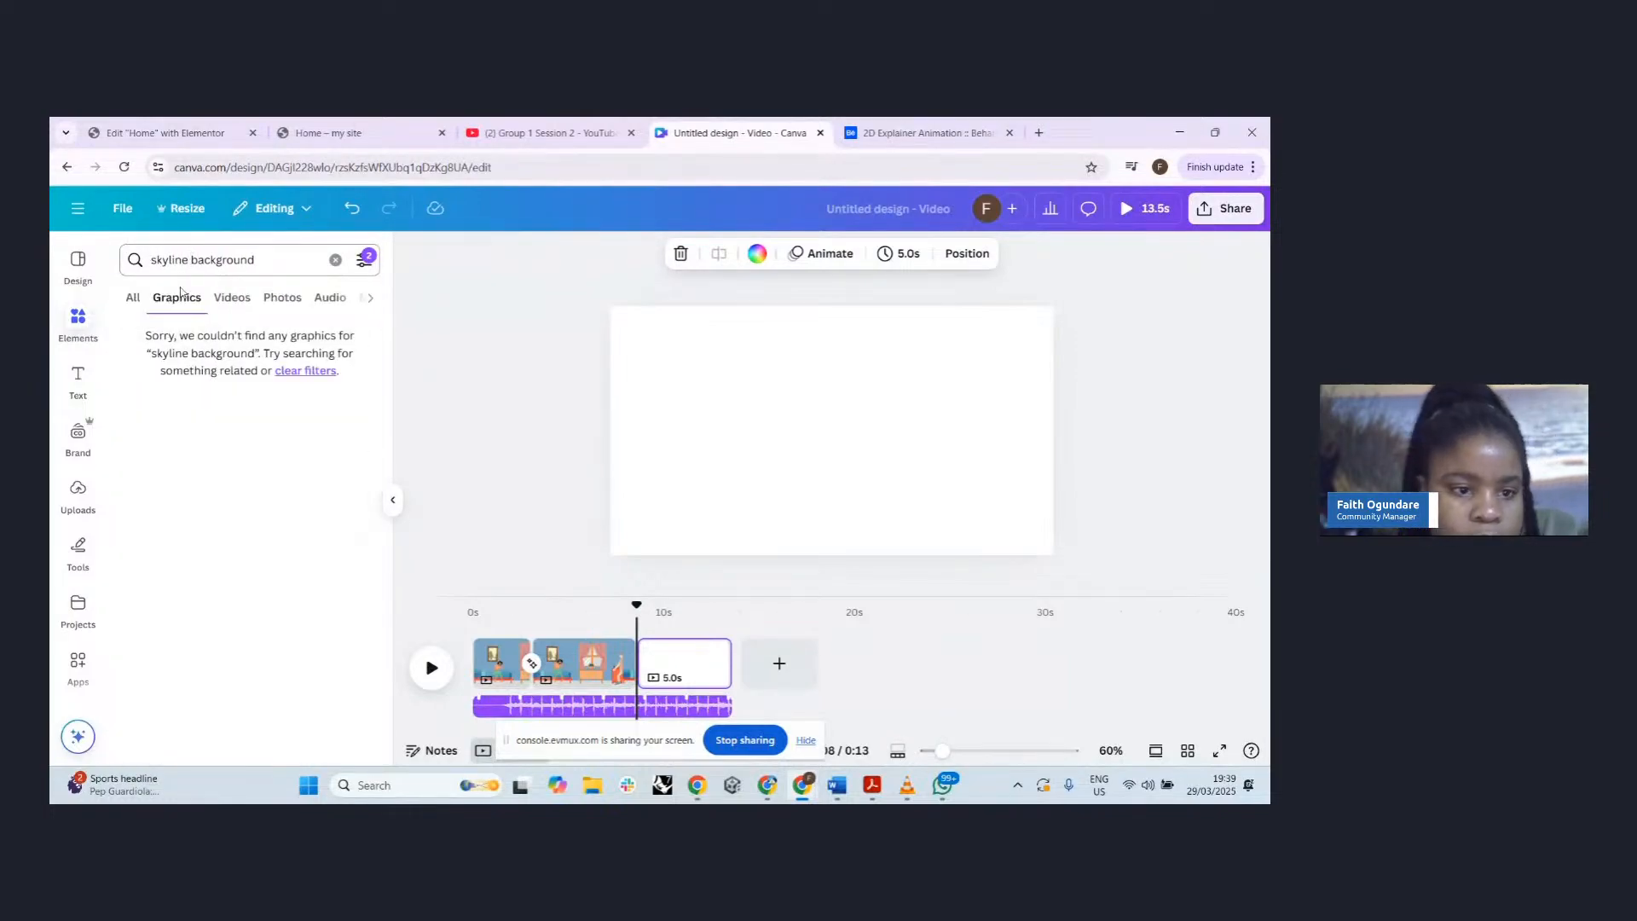
- Shorten the graphics search to "skyline" and remove the Animated filter from the results
click(165, 260)
double_click(211, 259)
key(BackSpace)
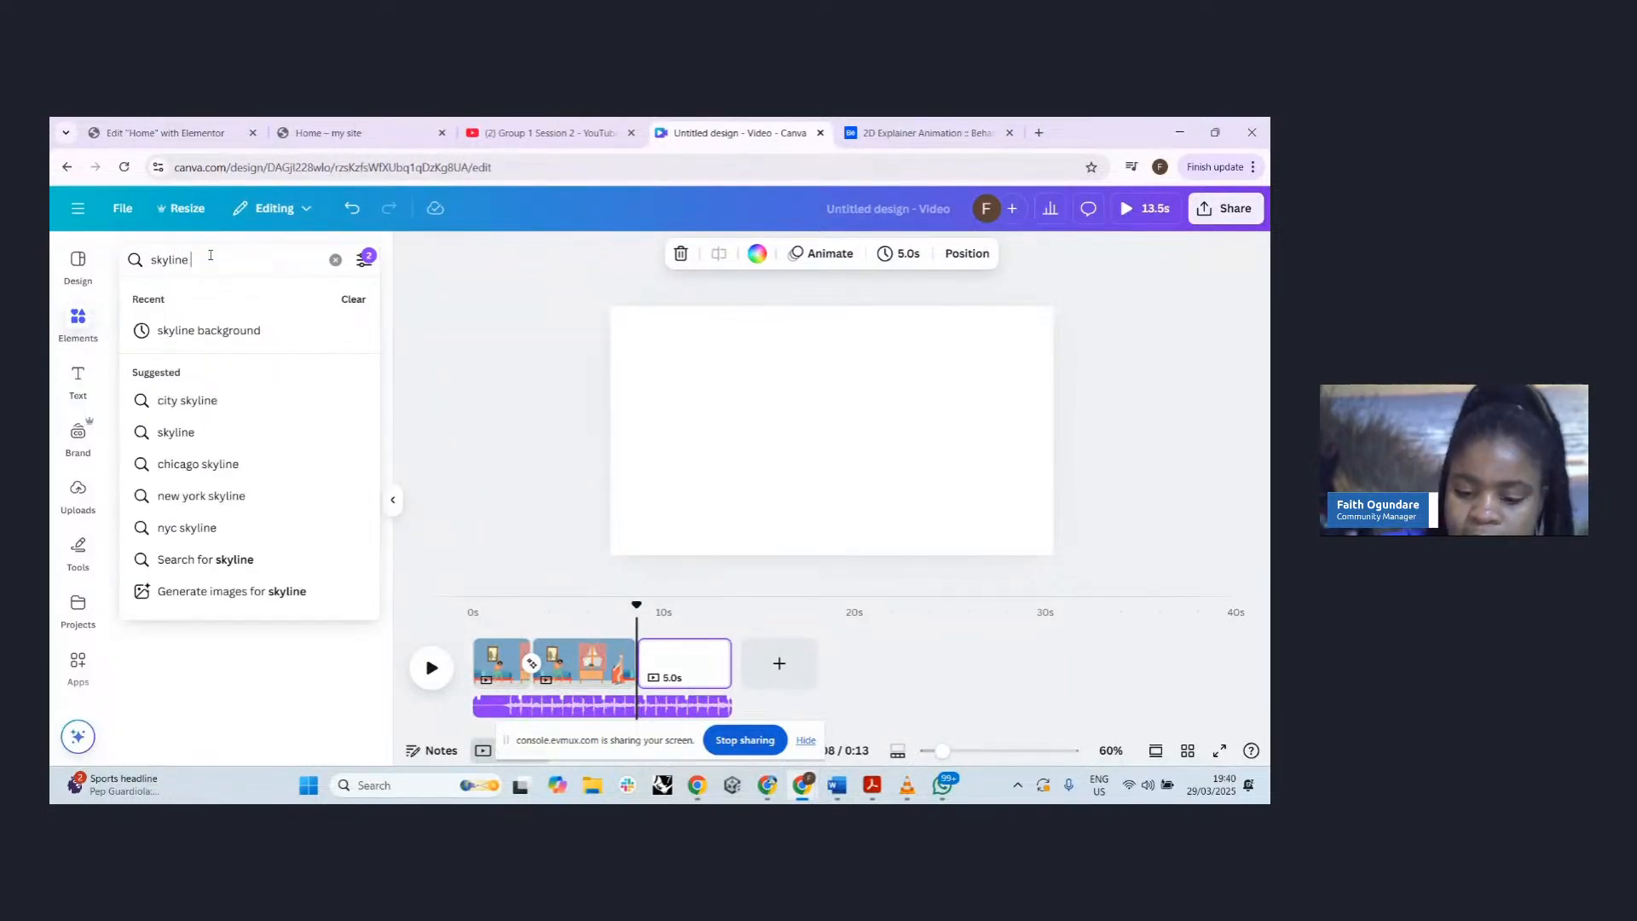
key(Return)
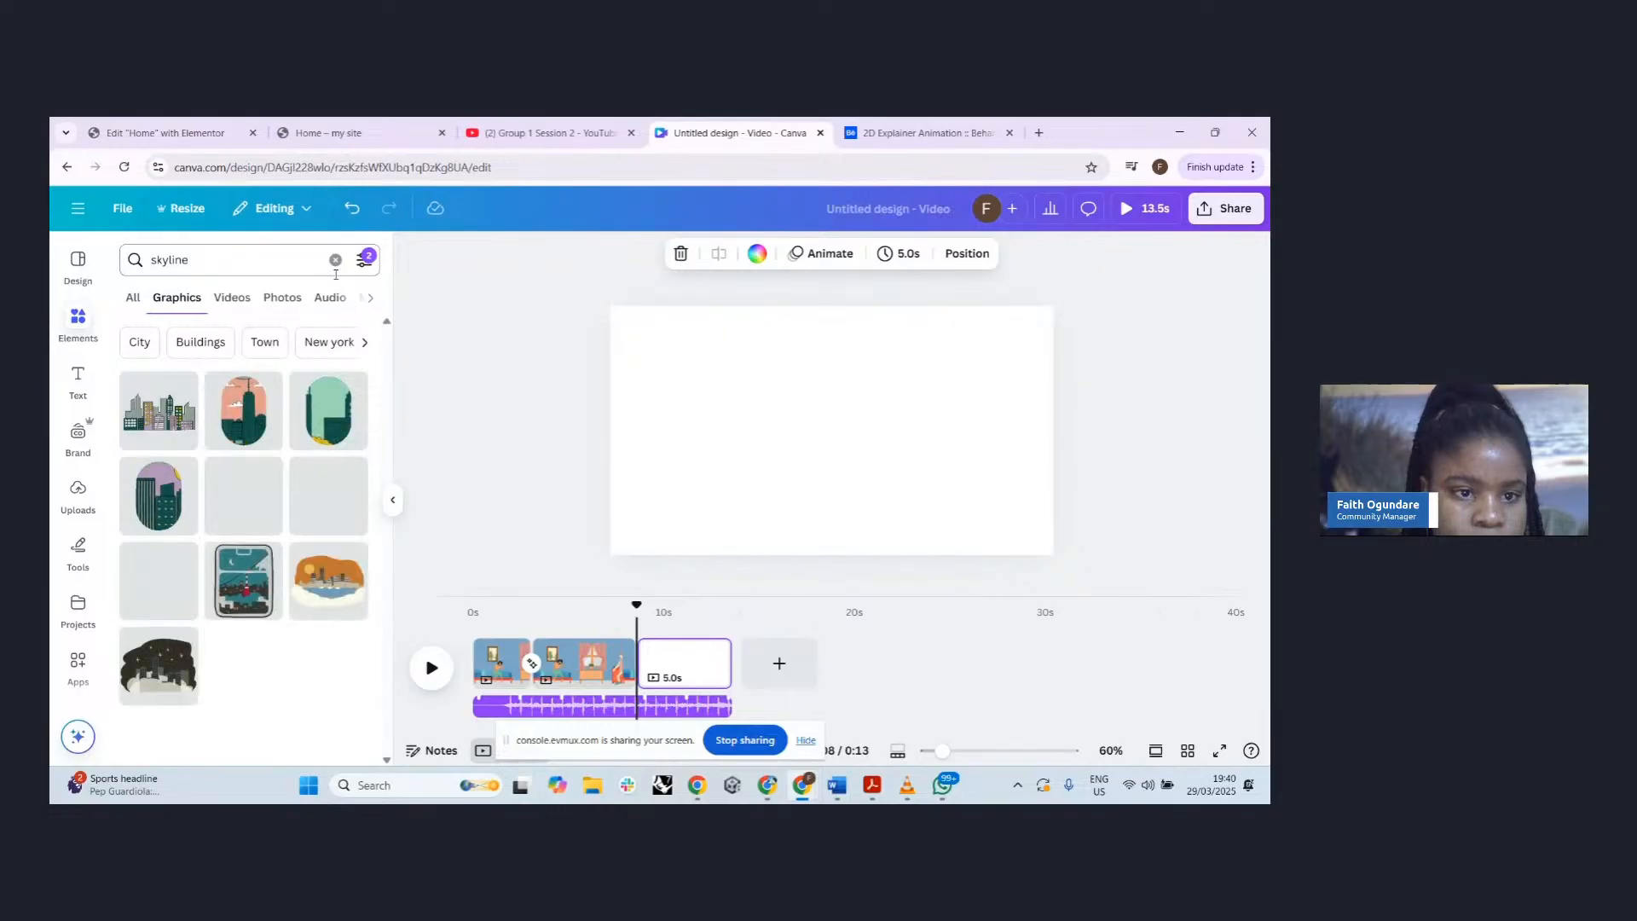
click(363, 261)
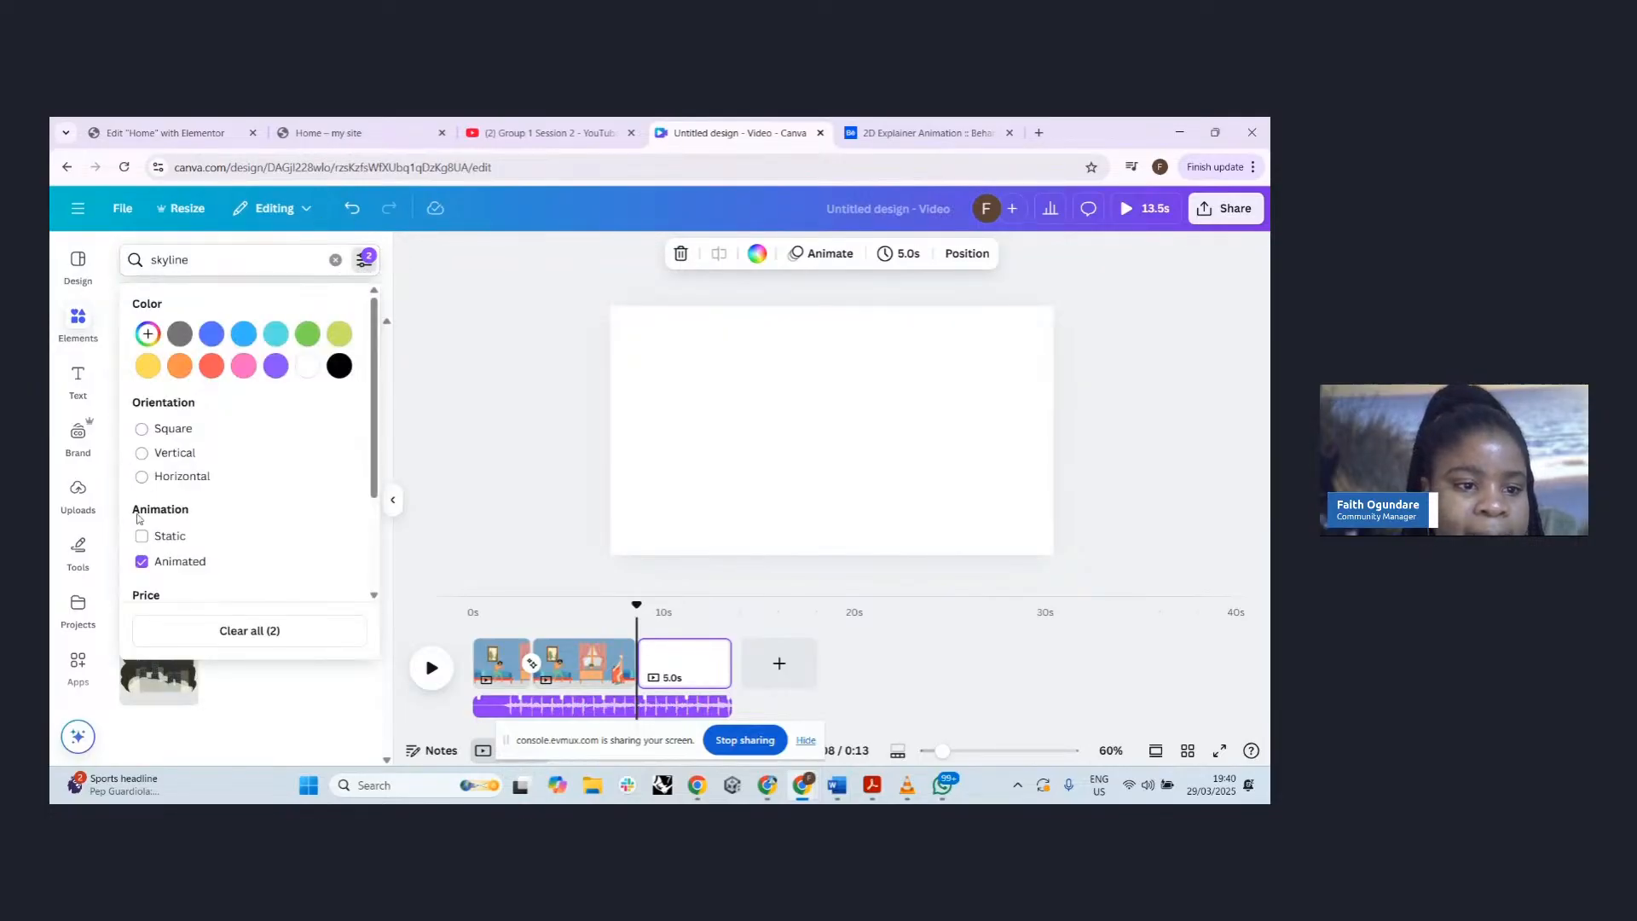
click(157, 563)
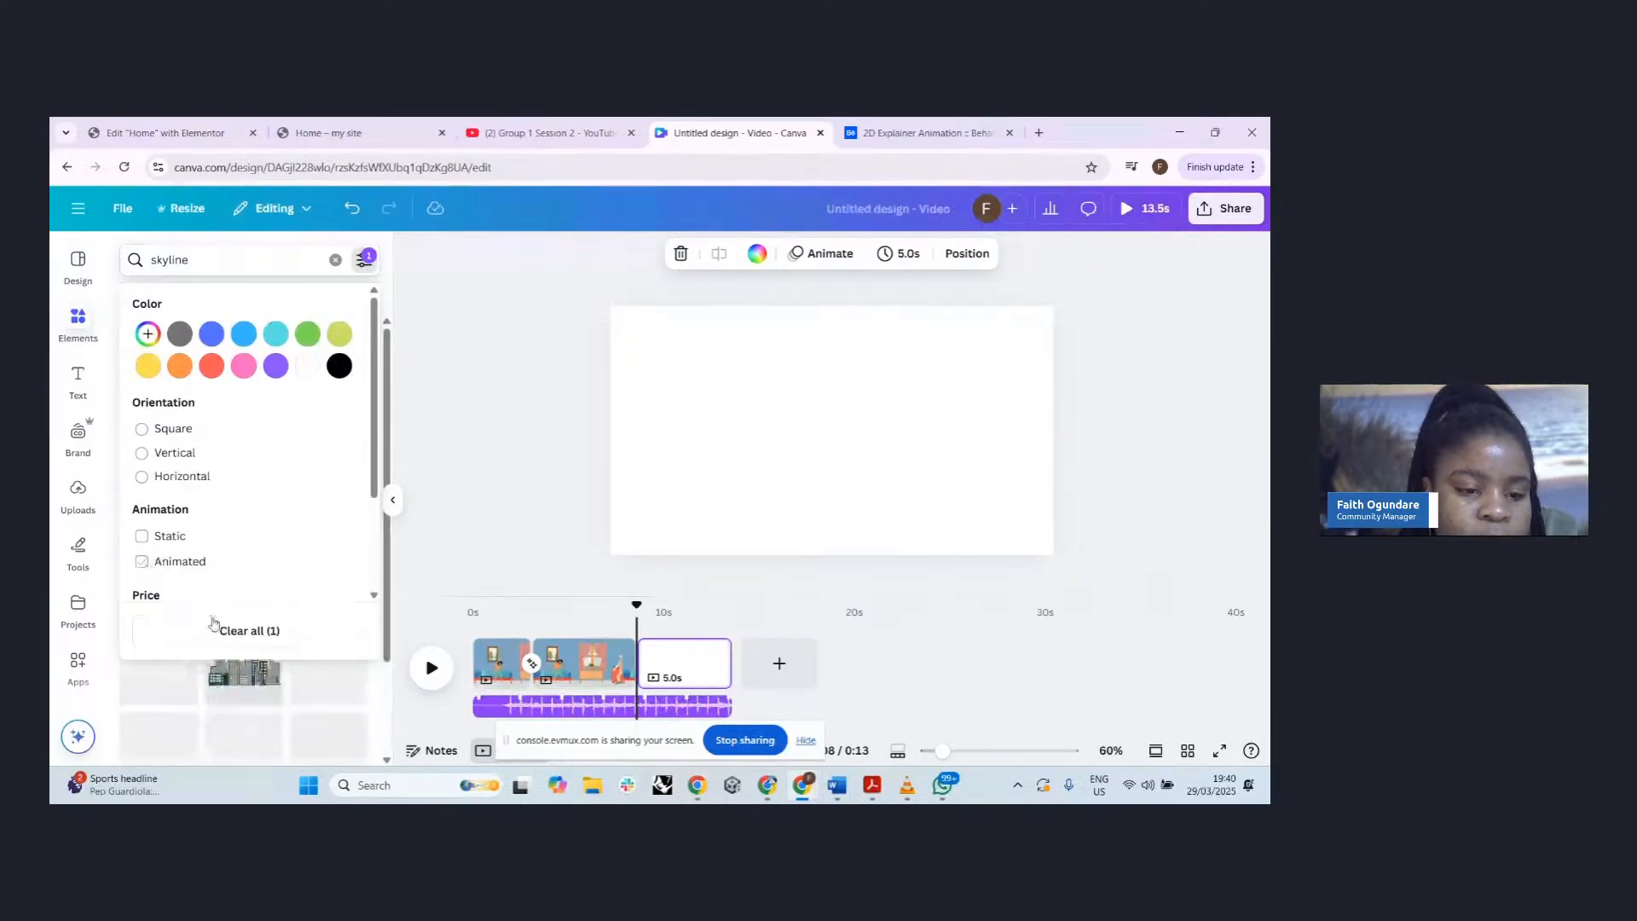
click(380, 693)
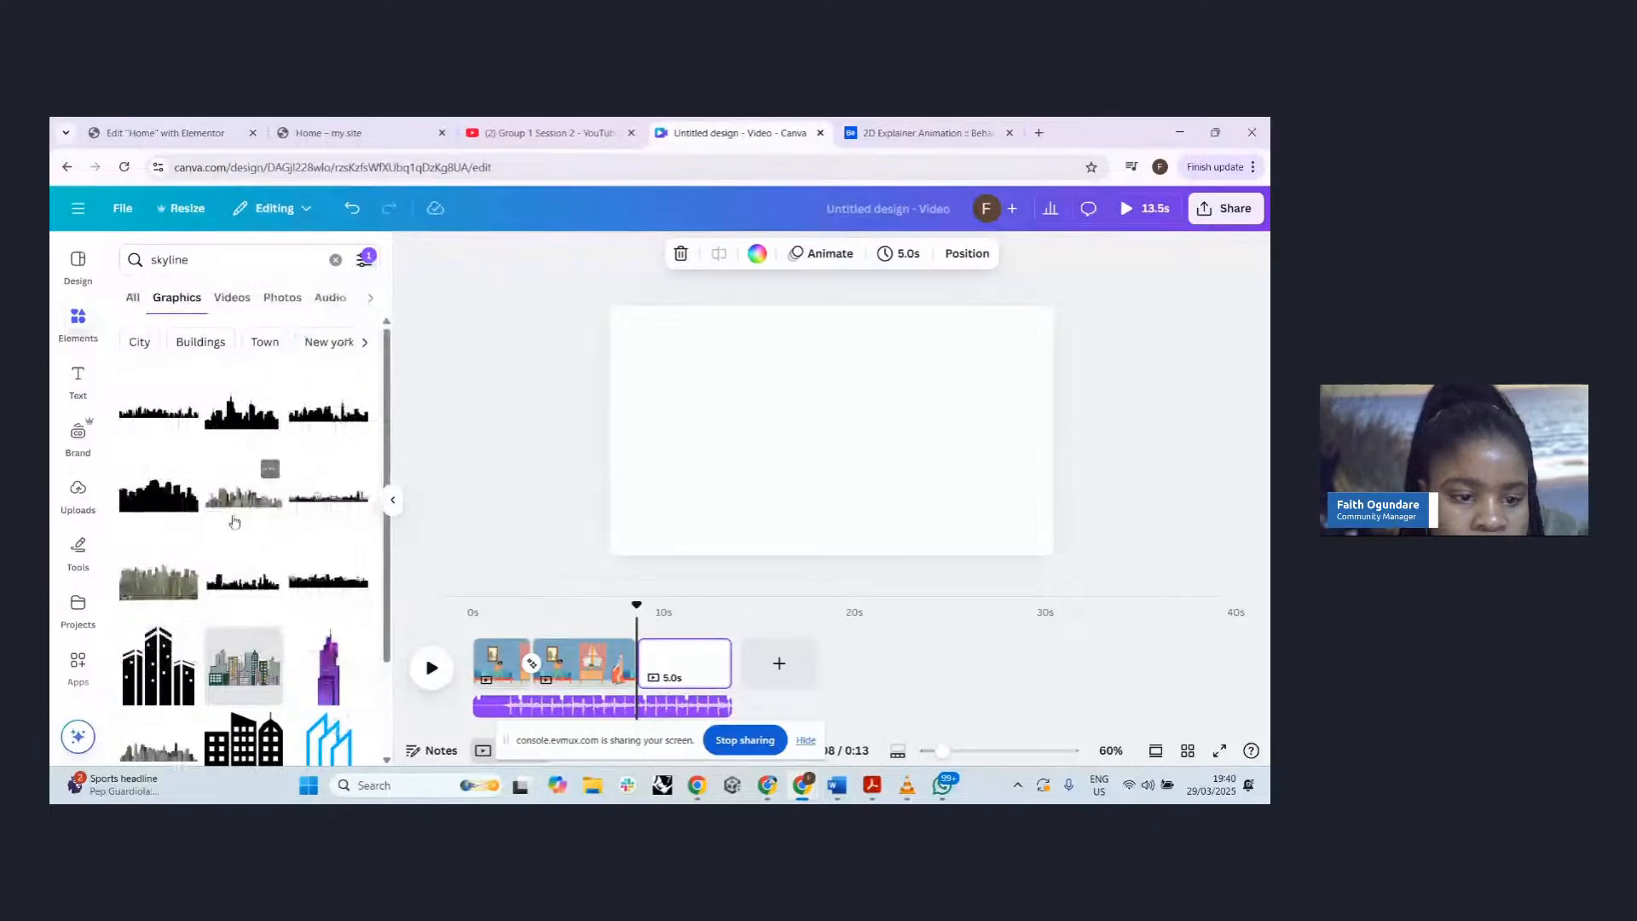
- Run the related search City and add the half-round graphic of colourful city buildings to the third page
scroll(235, 522, down, 5)
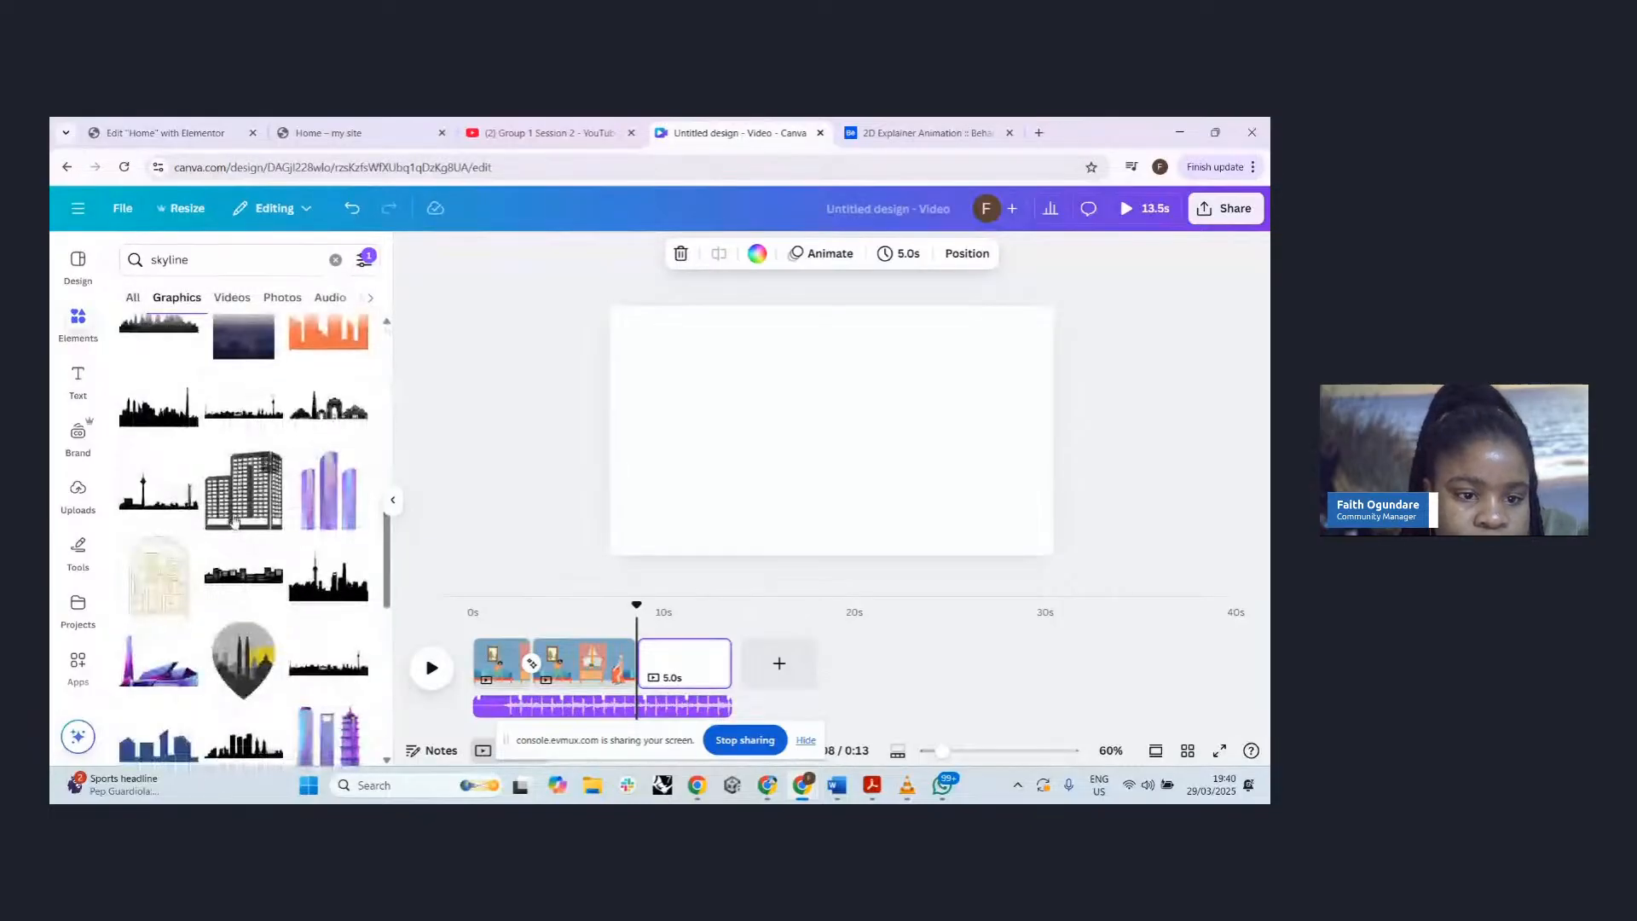
scroll(234, 522, down, 10)
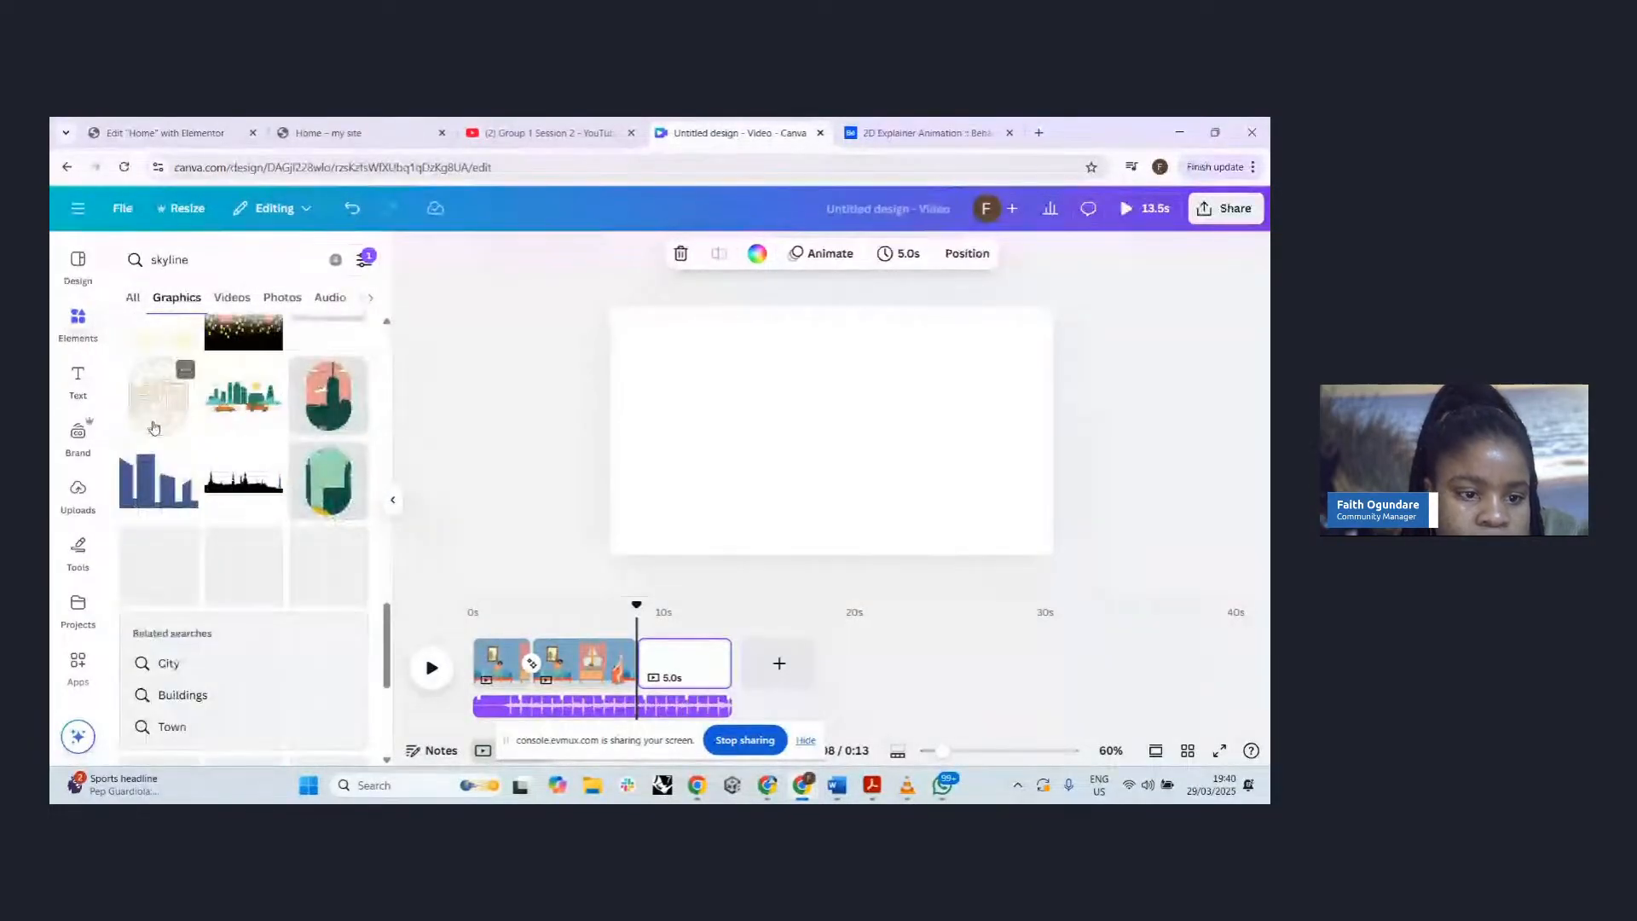
scroll(145, 384, down, 2)
click(222, 665)
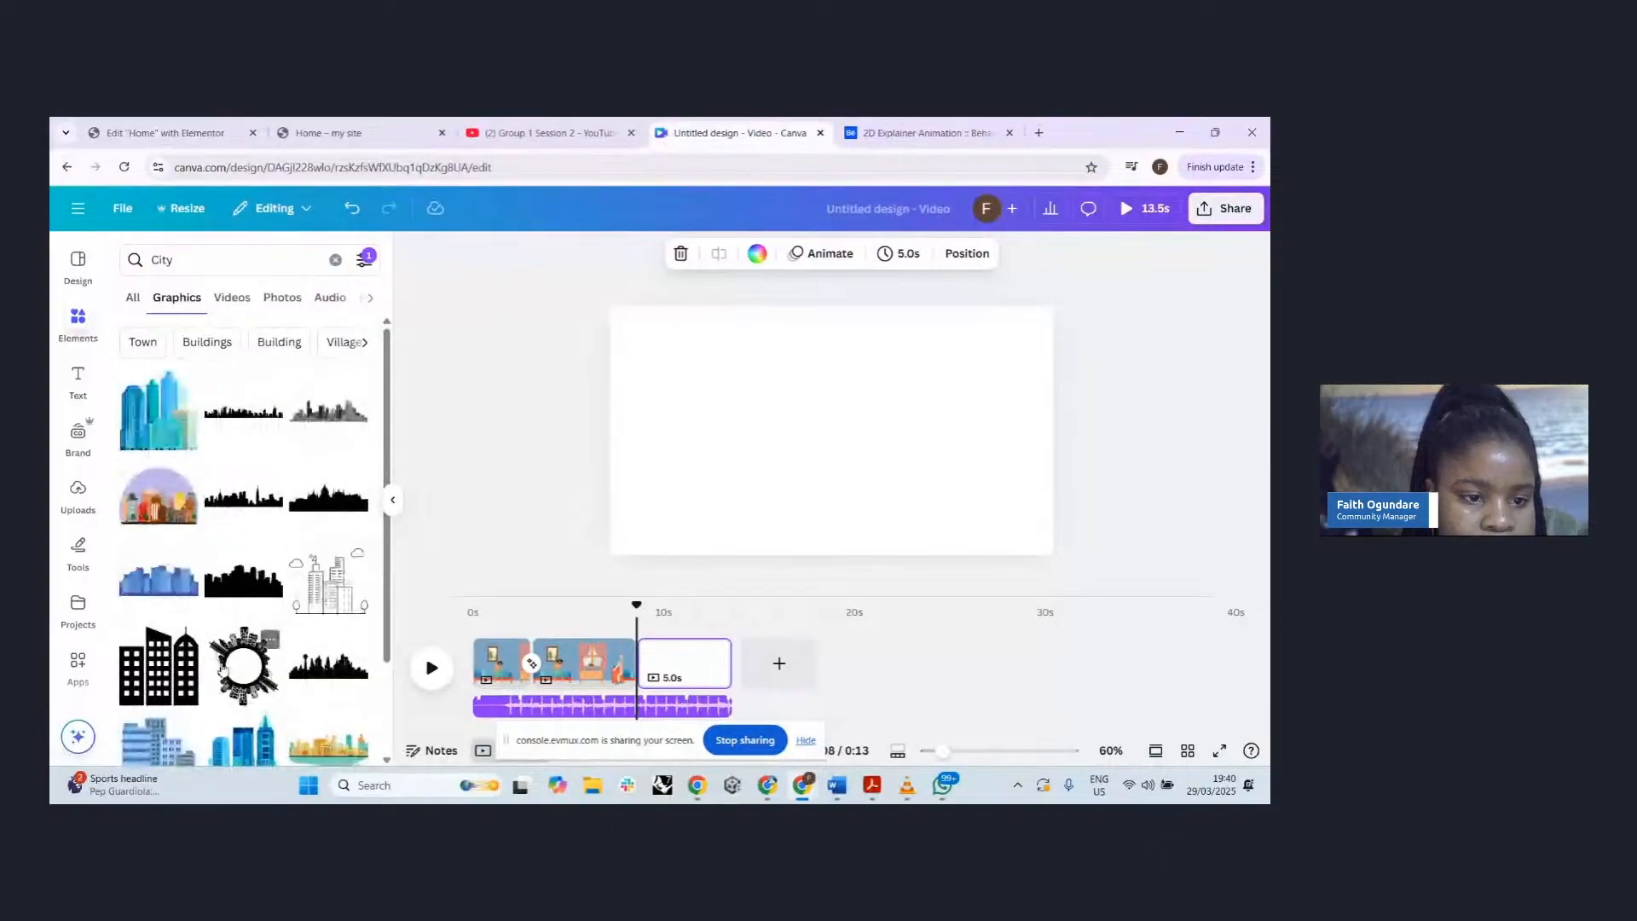
click(158, 496)
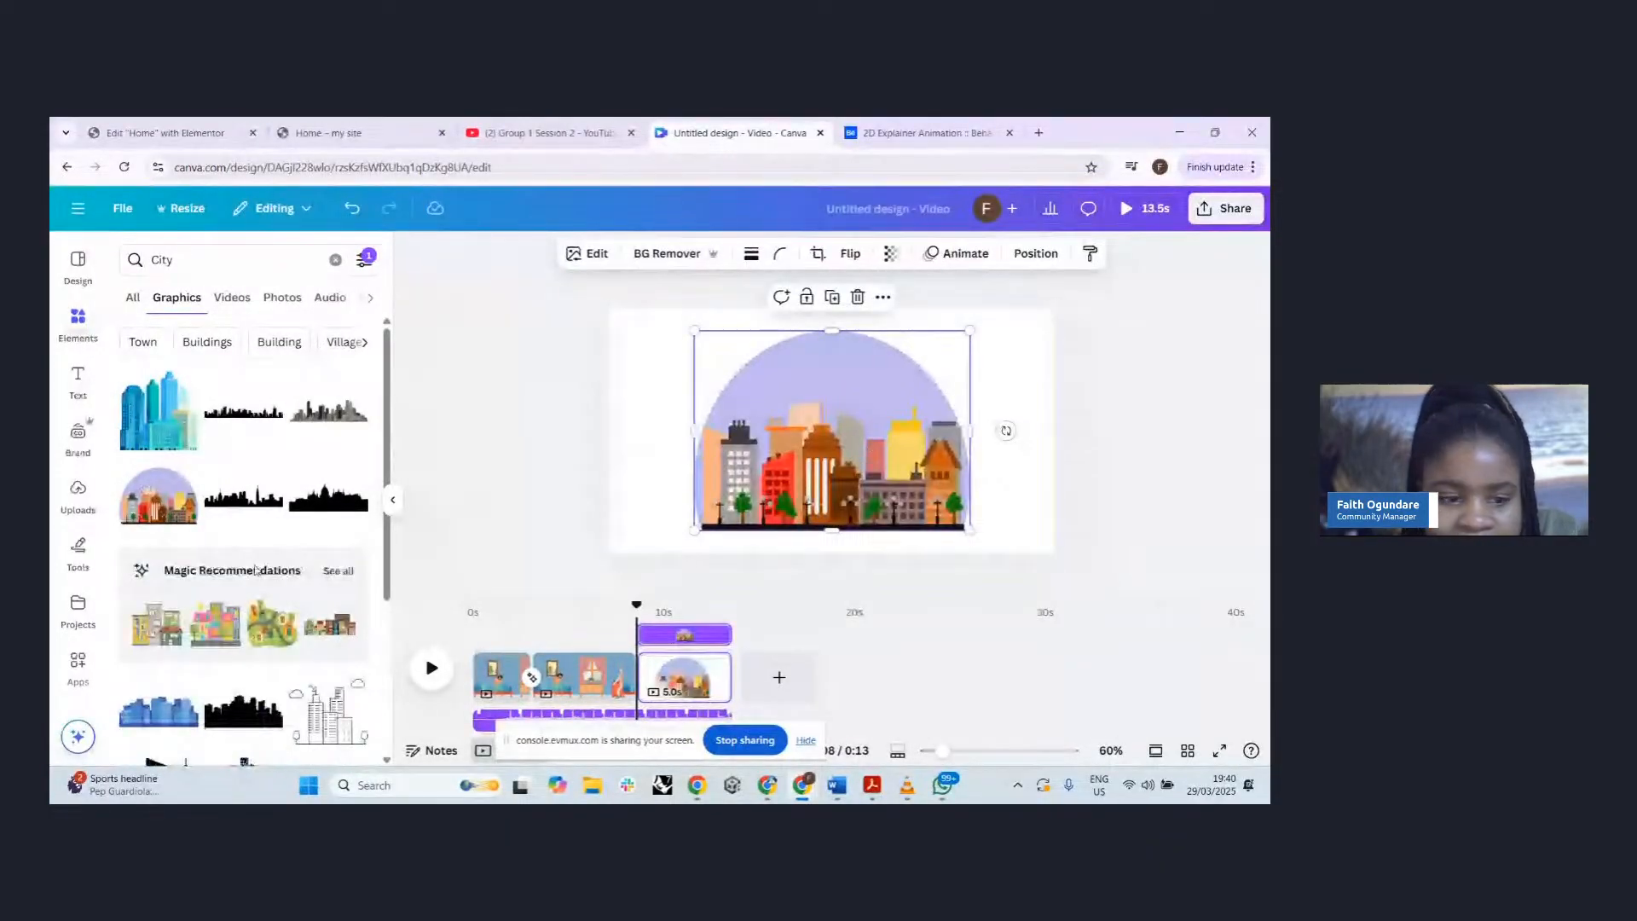
- Look further through the City graphics and place the square blue street map on the page
scroll(247, 594, down, 10)
scroll(247, 595, down, 6)
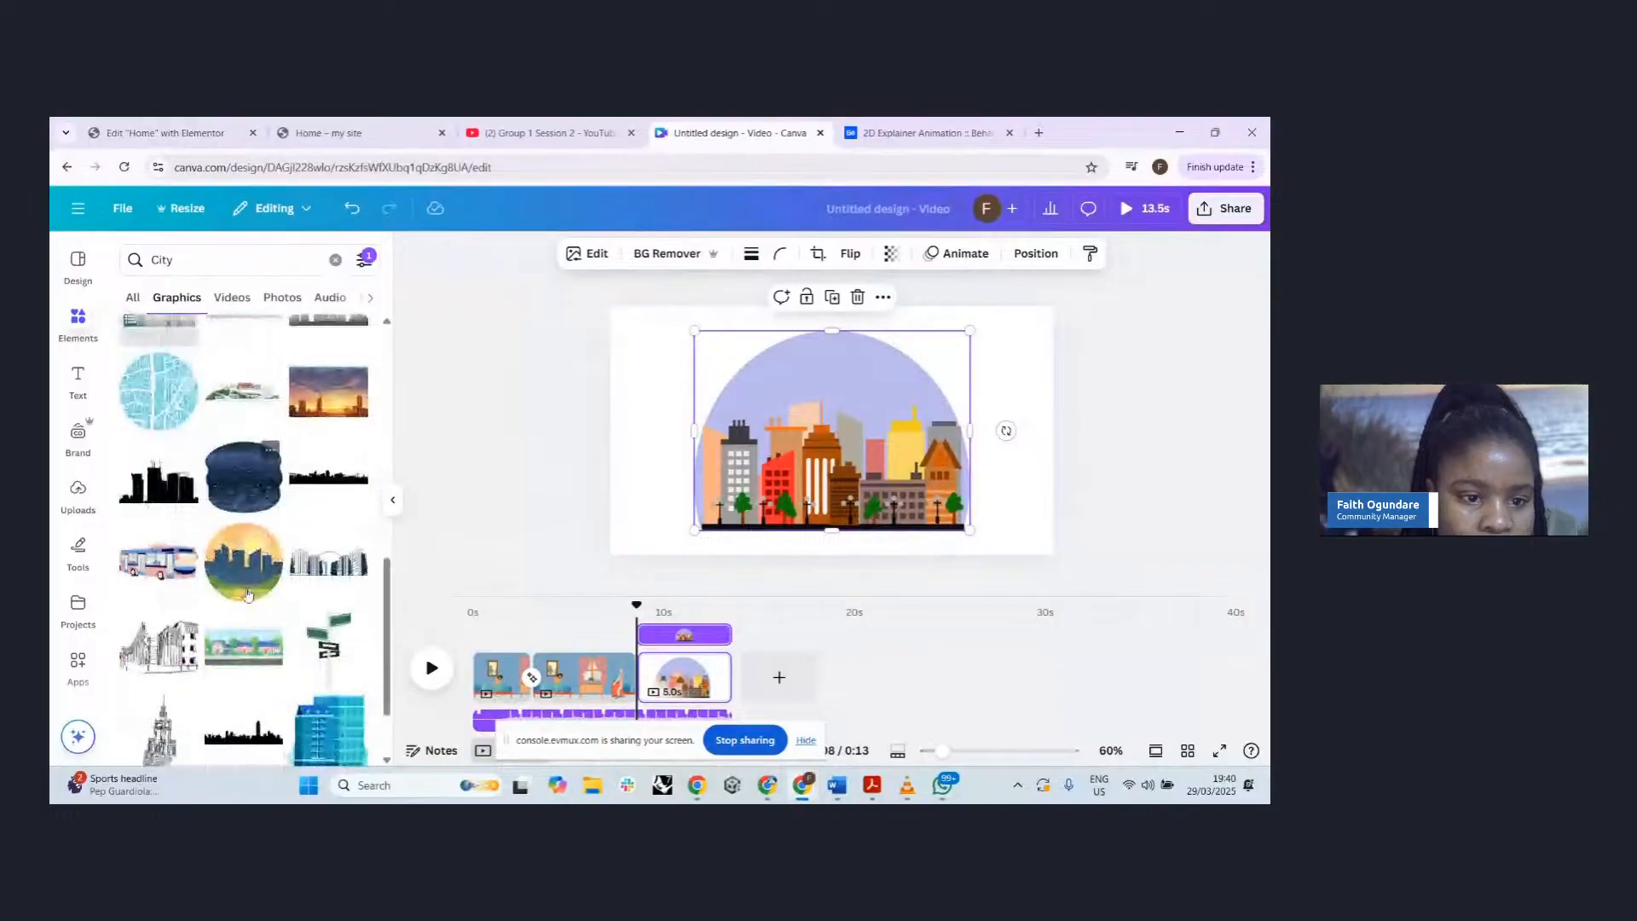
scroll(247, 595, down, 10)
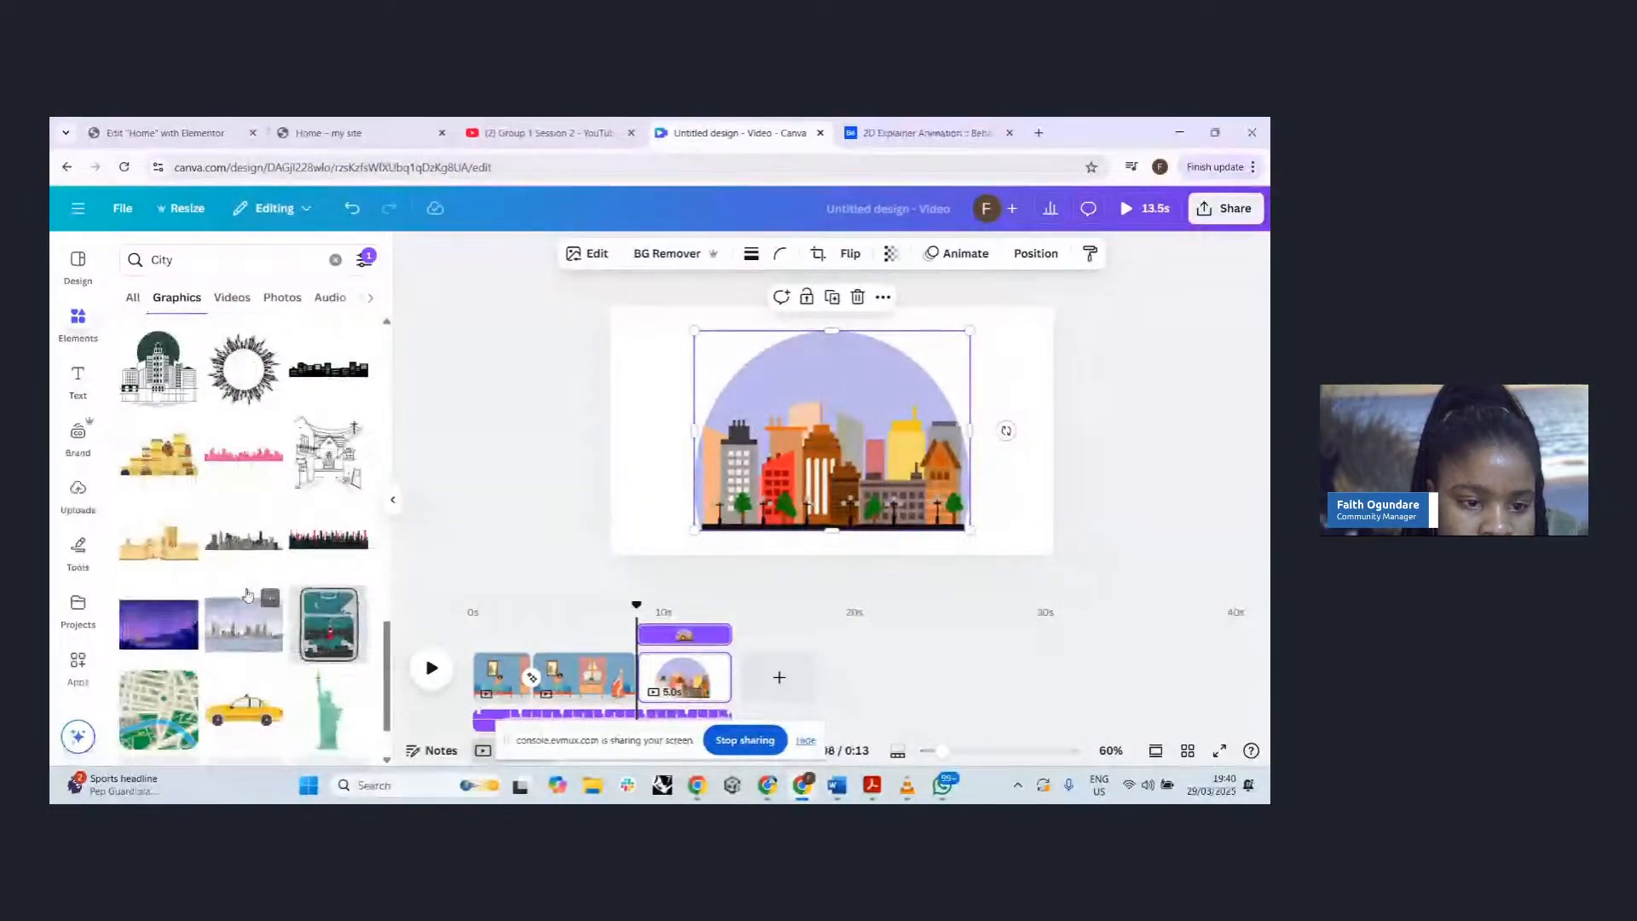
scroll(247, 594, down, 10)
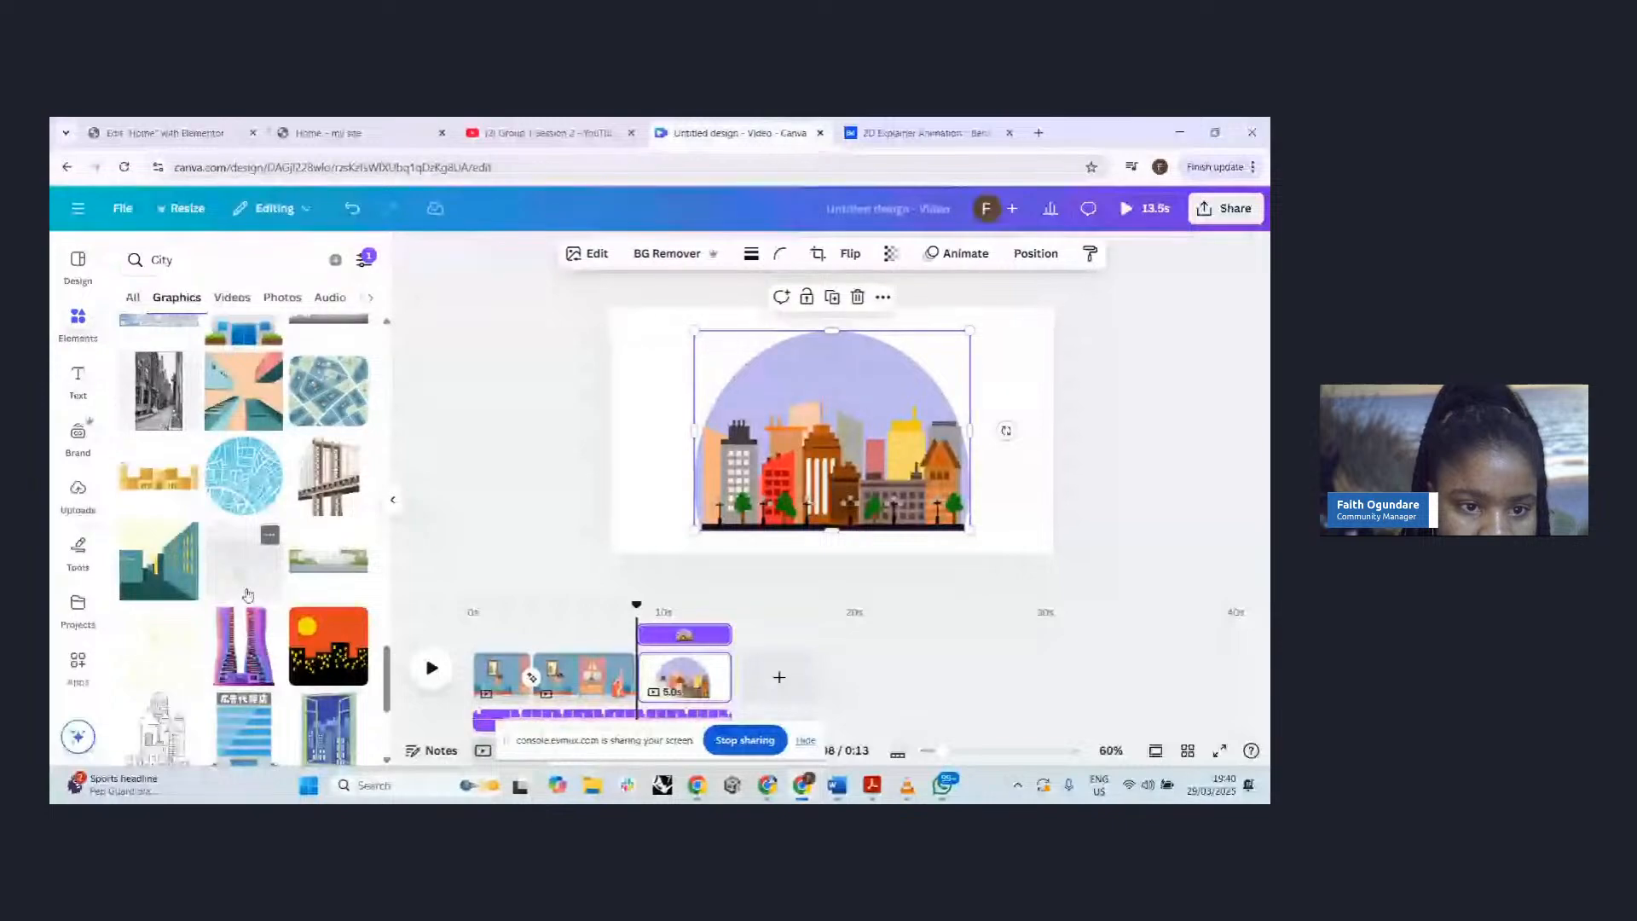
scroll(247, 594, down, 2)
scroll(298, 529, up, 5)
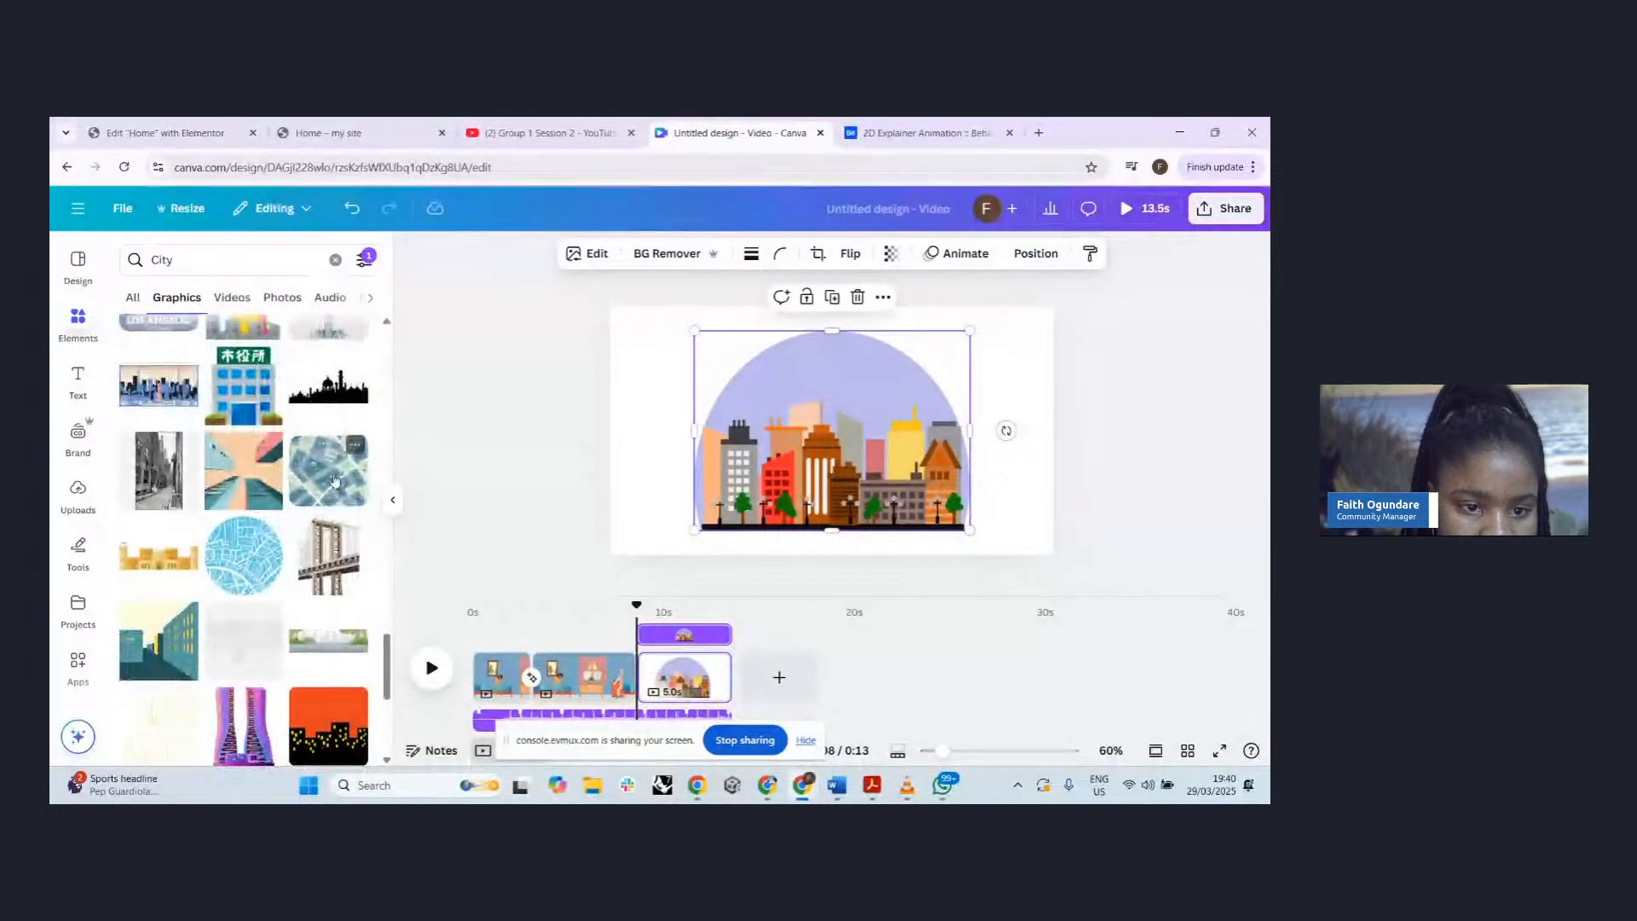
click(335, 480)
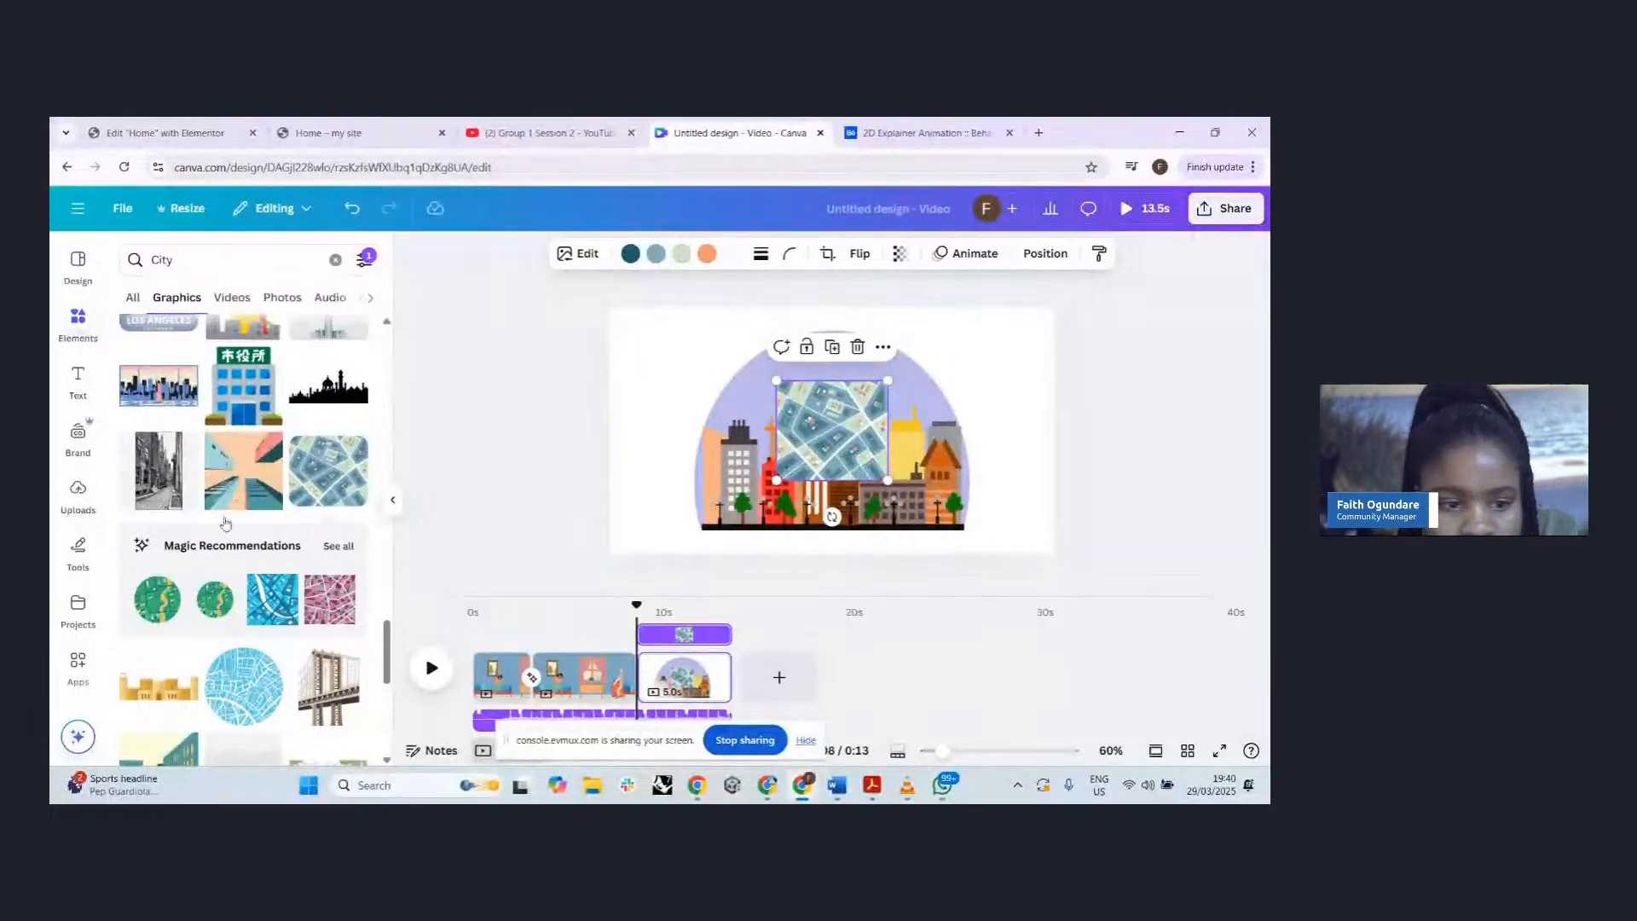
- Try the green city bus graphic on the page, and delete both the bus and the street map
scroll(225, 523, down, 10)
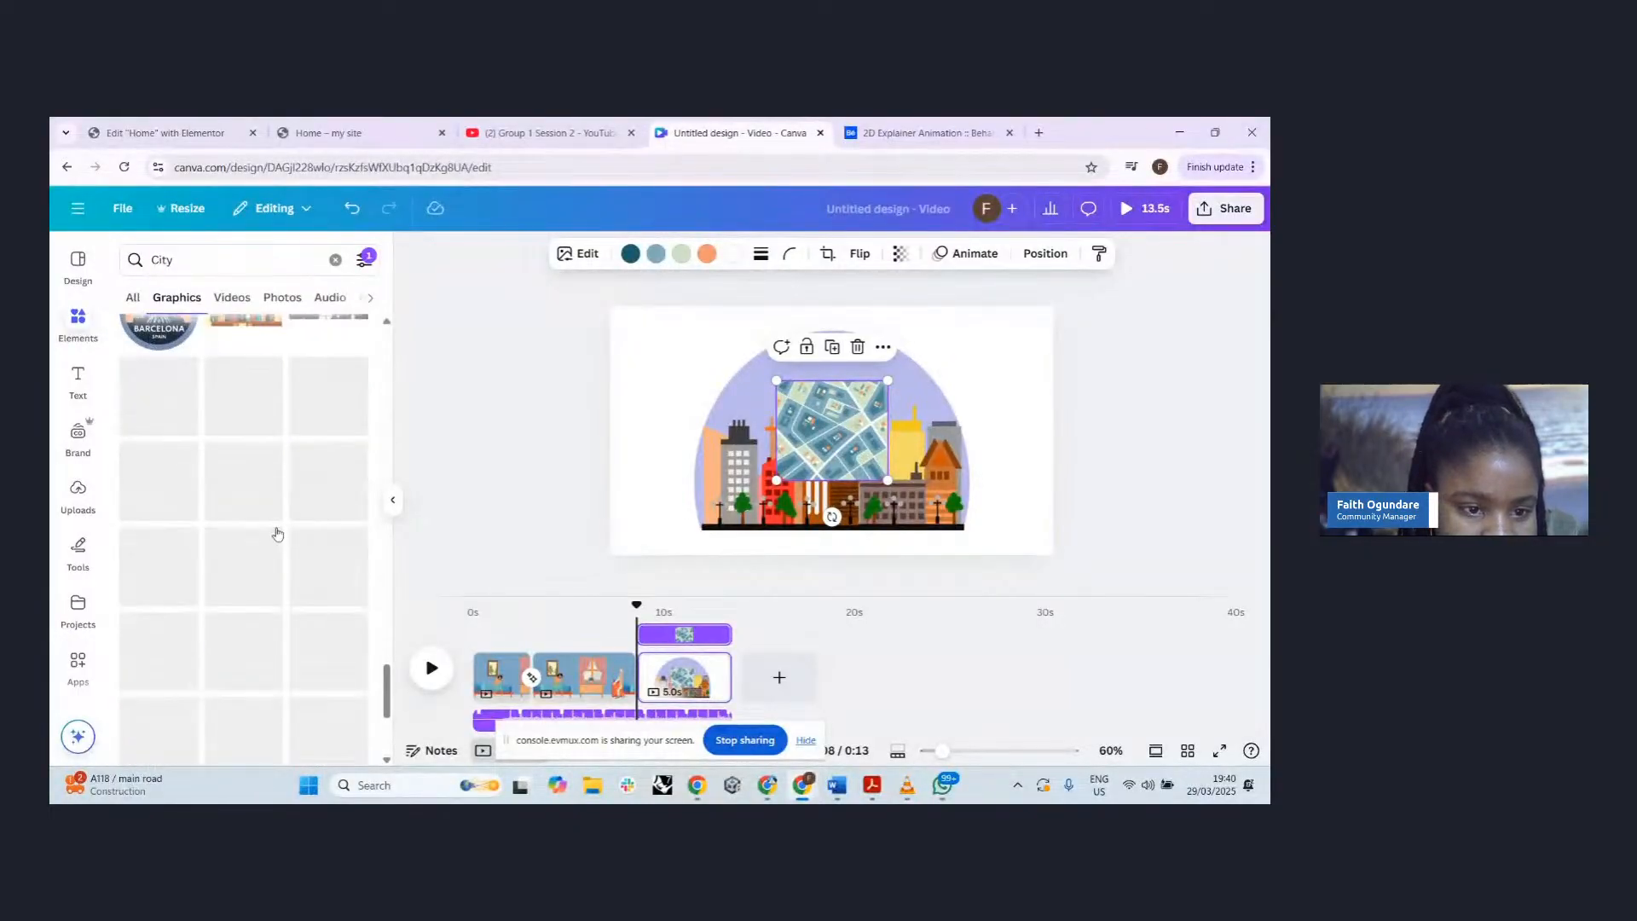
scroll(276, 535, down, 5)
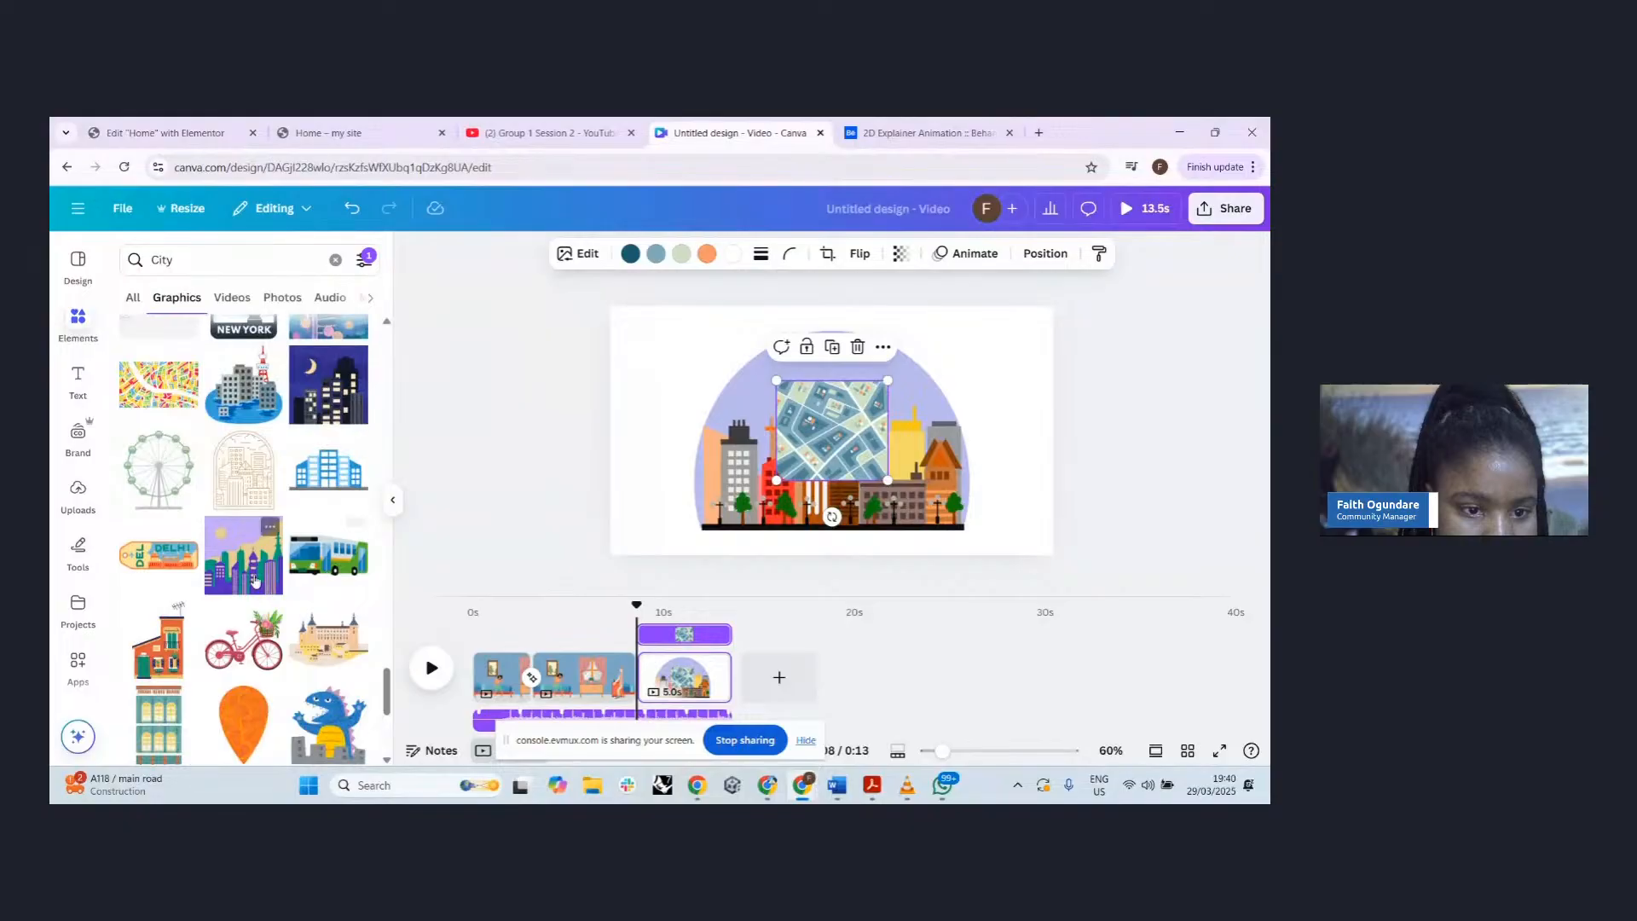
click(333, 555)
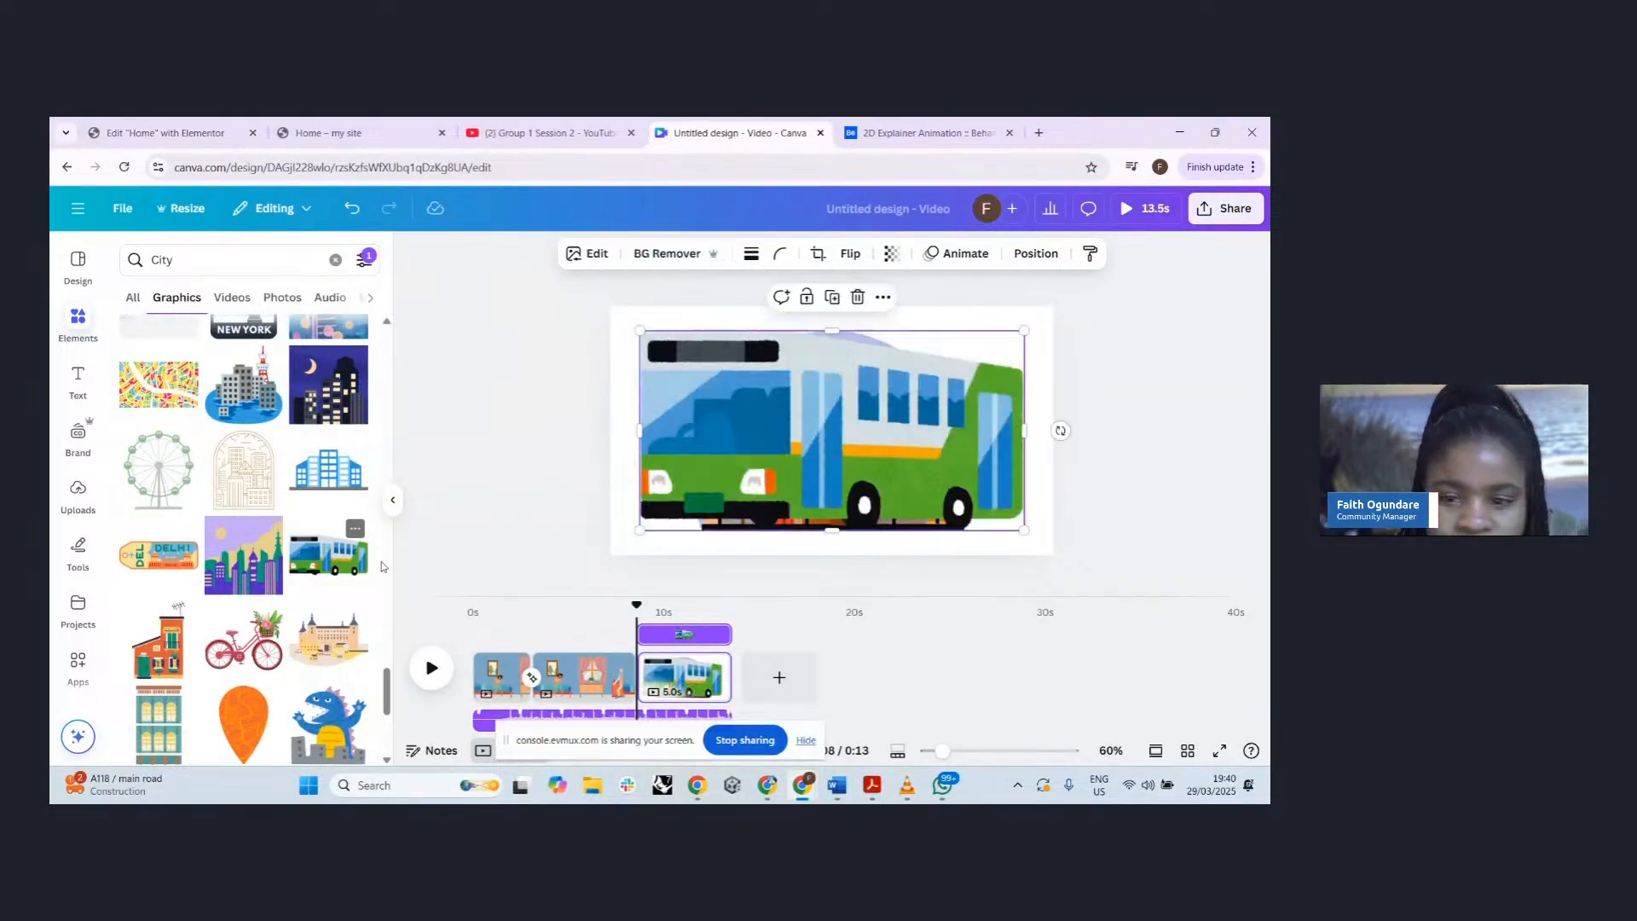
key(Delete)
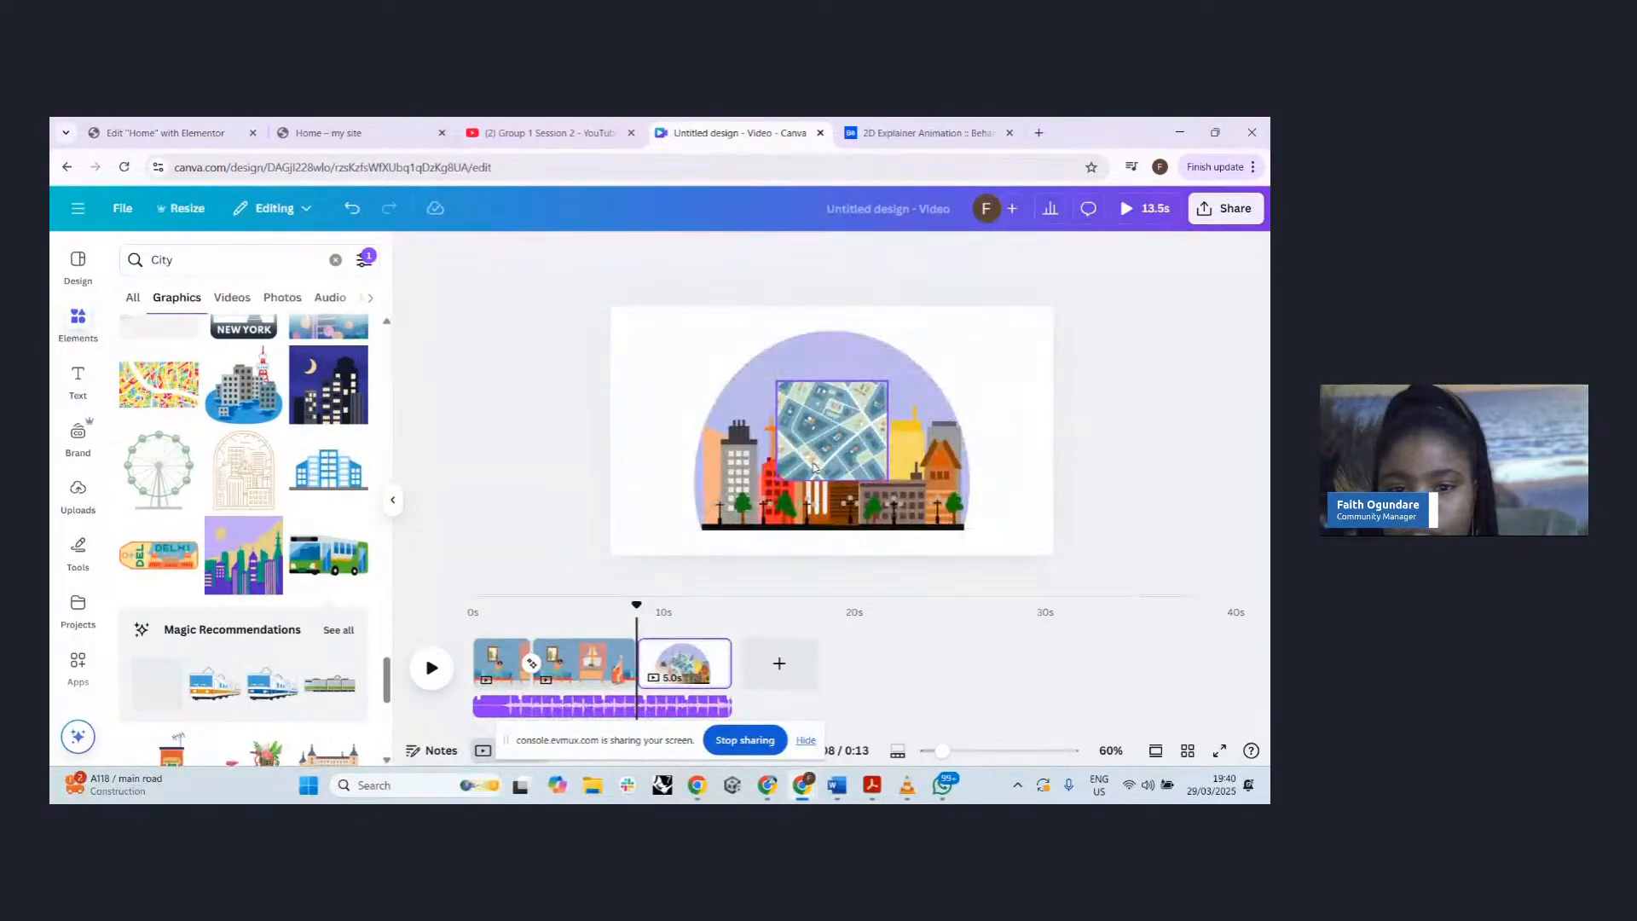
click(863, 456)
key(Delete)
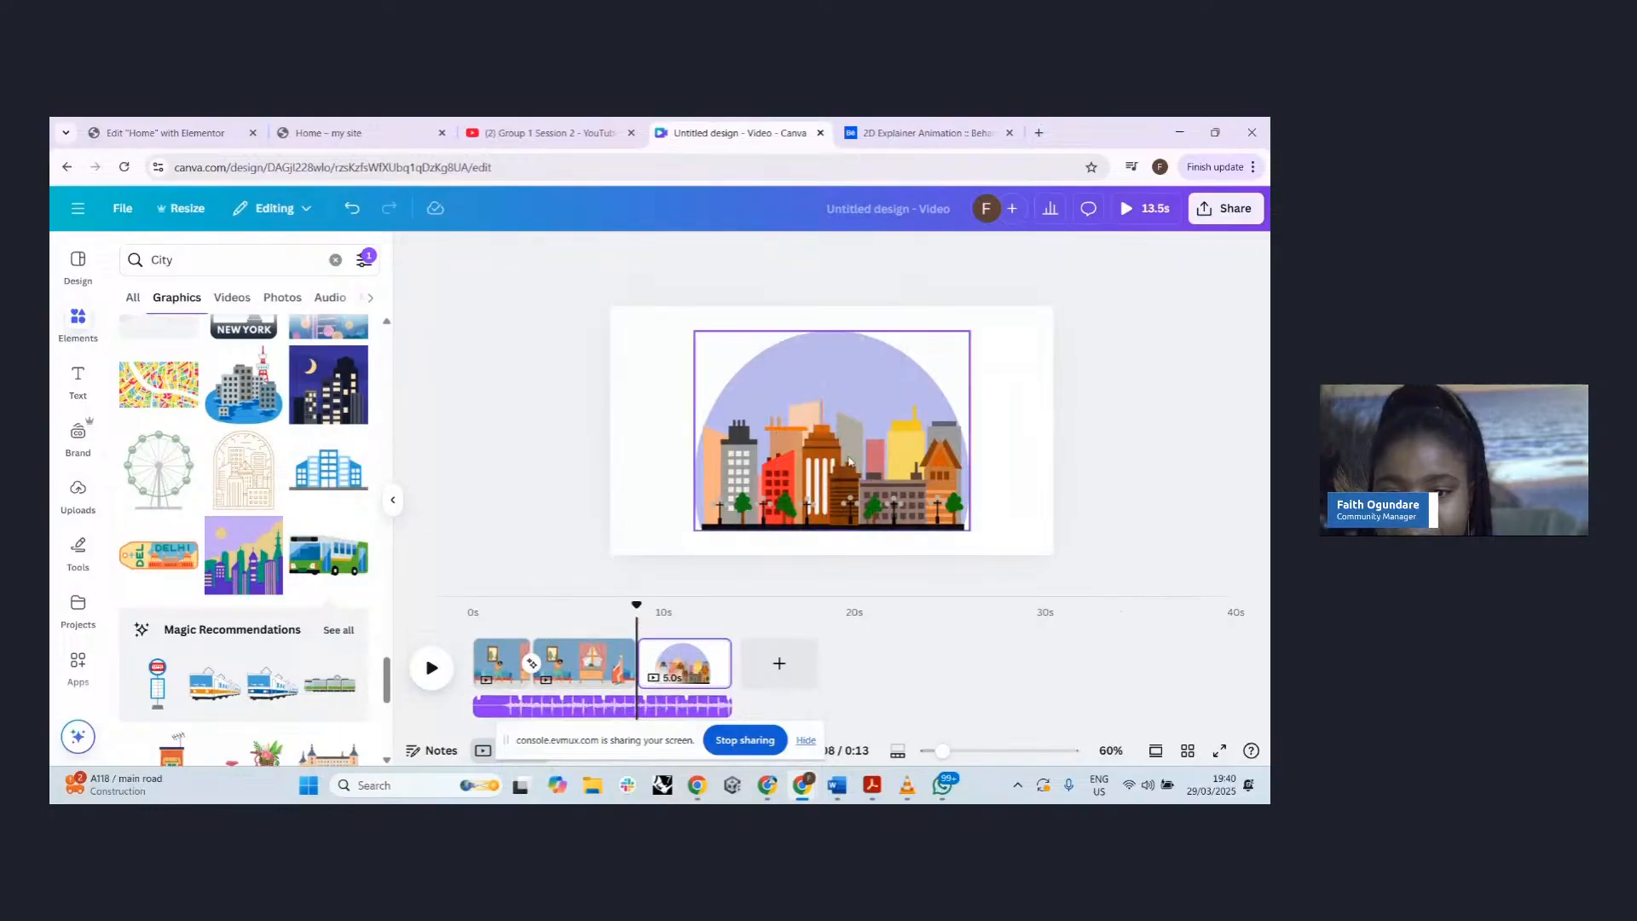
- Add the yellow and teal waterfront skyline graphic to the third page and select the half-round city graphic behind it
scroll(258, 601, down, 5)
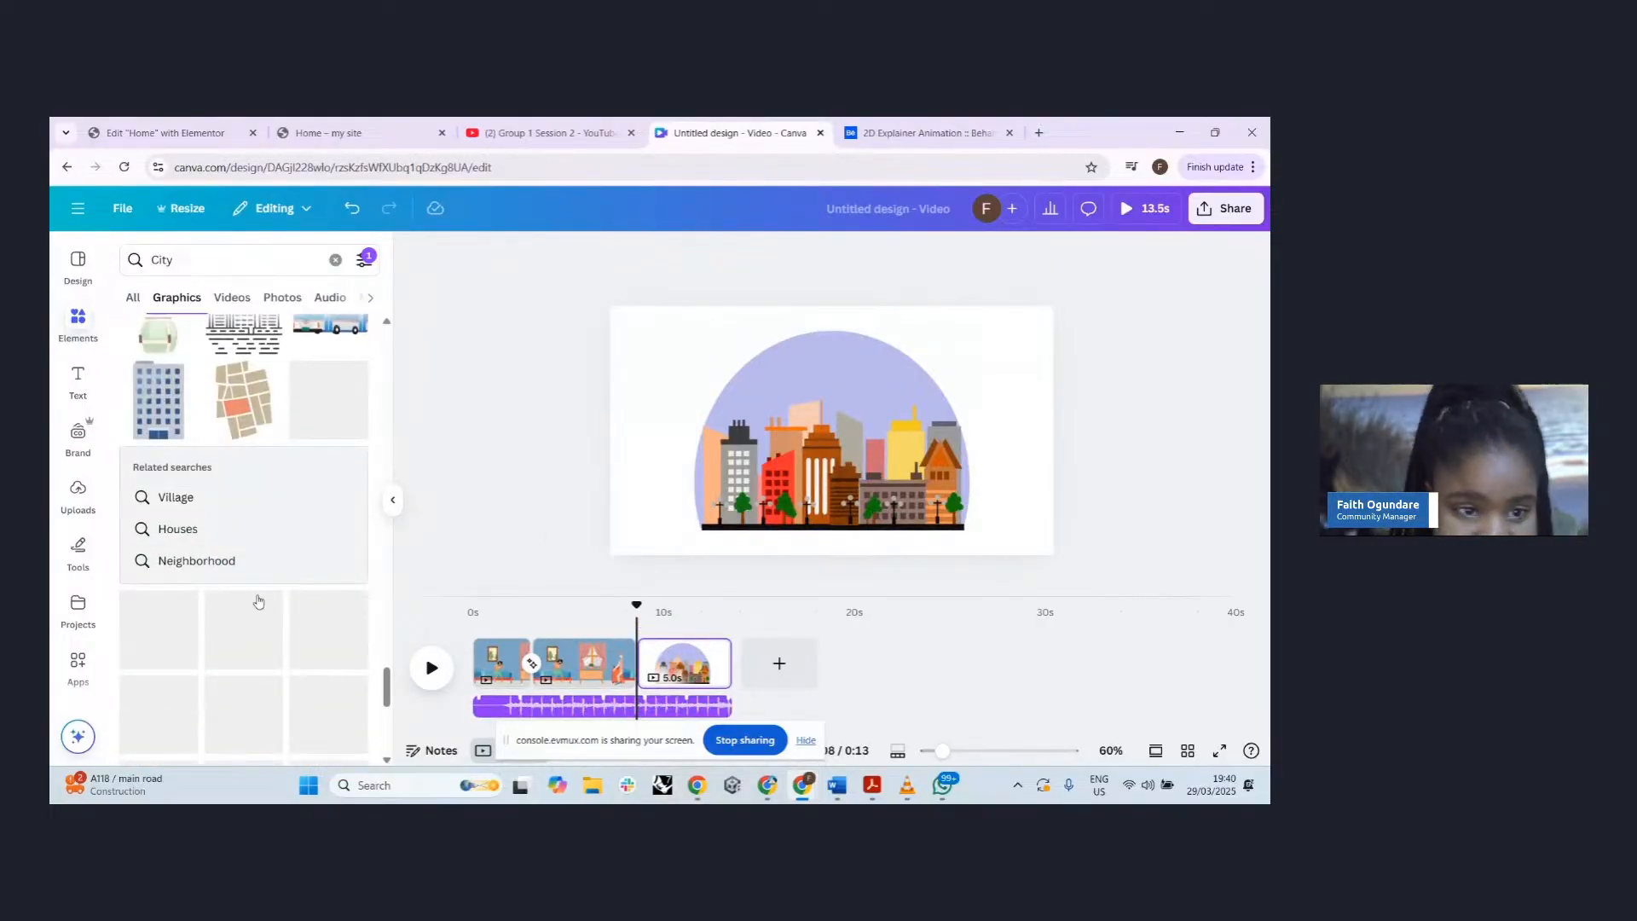
scroll(259, 601, down, 2)
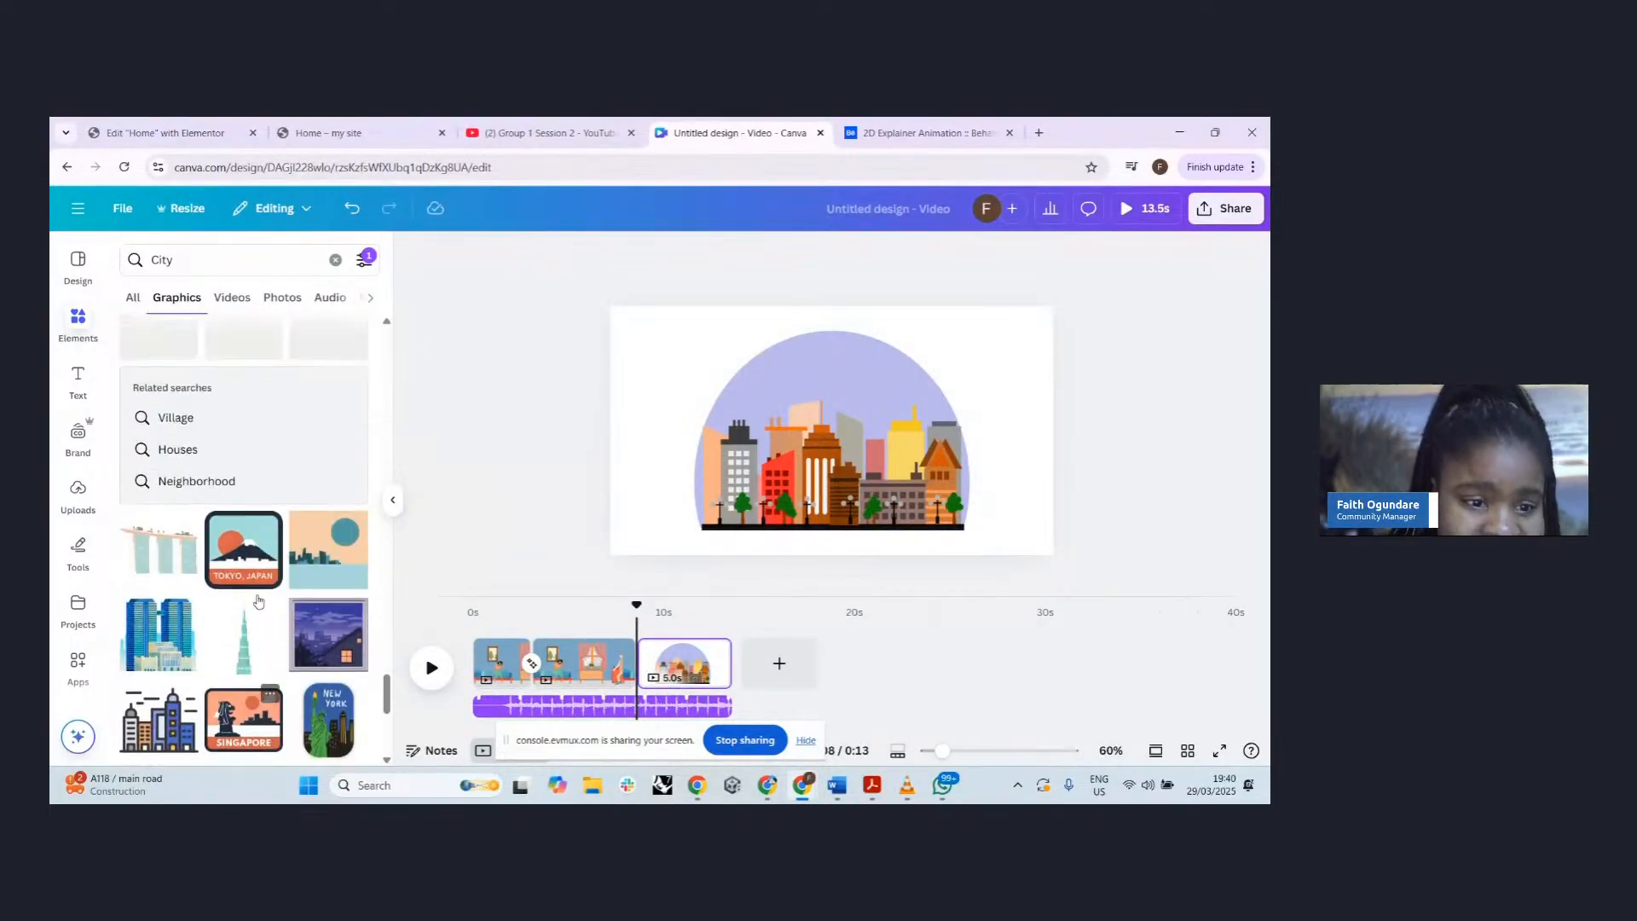
scroll(259, 602, down, 5)
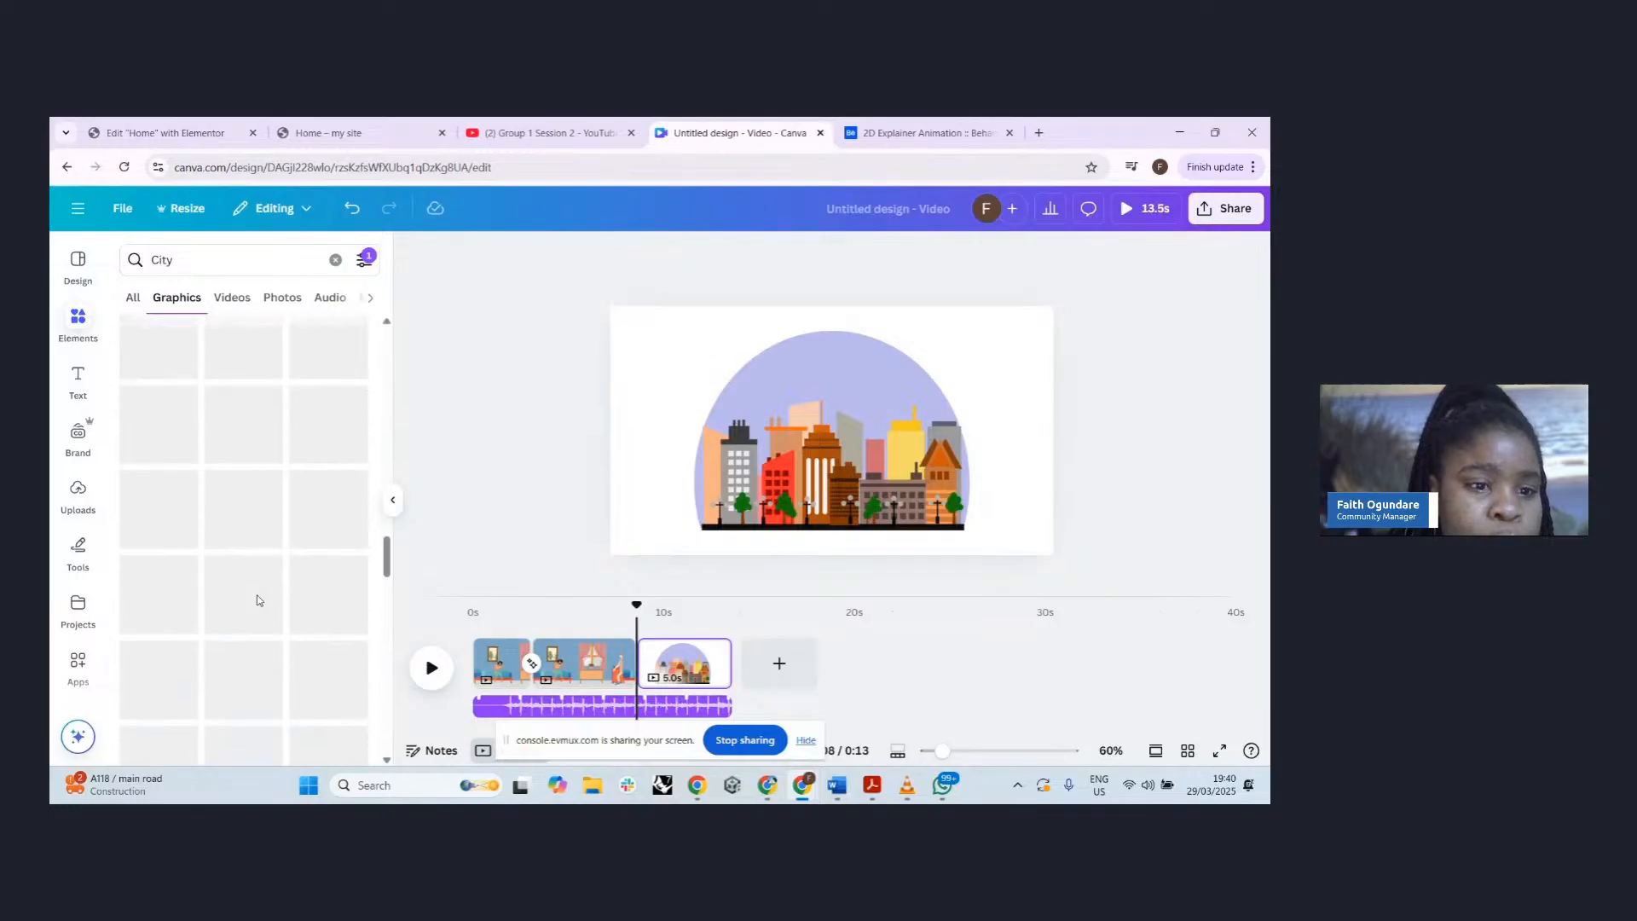
scroll(258, 602, up, 10)
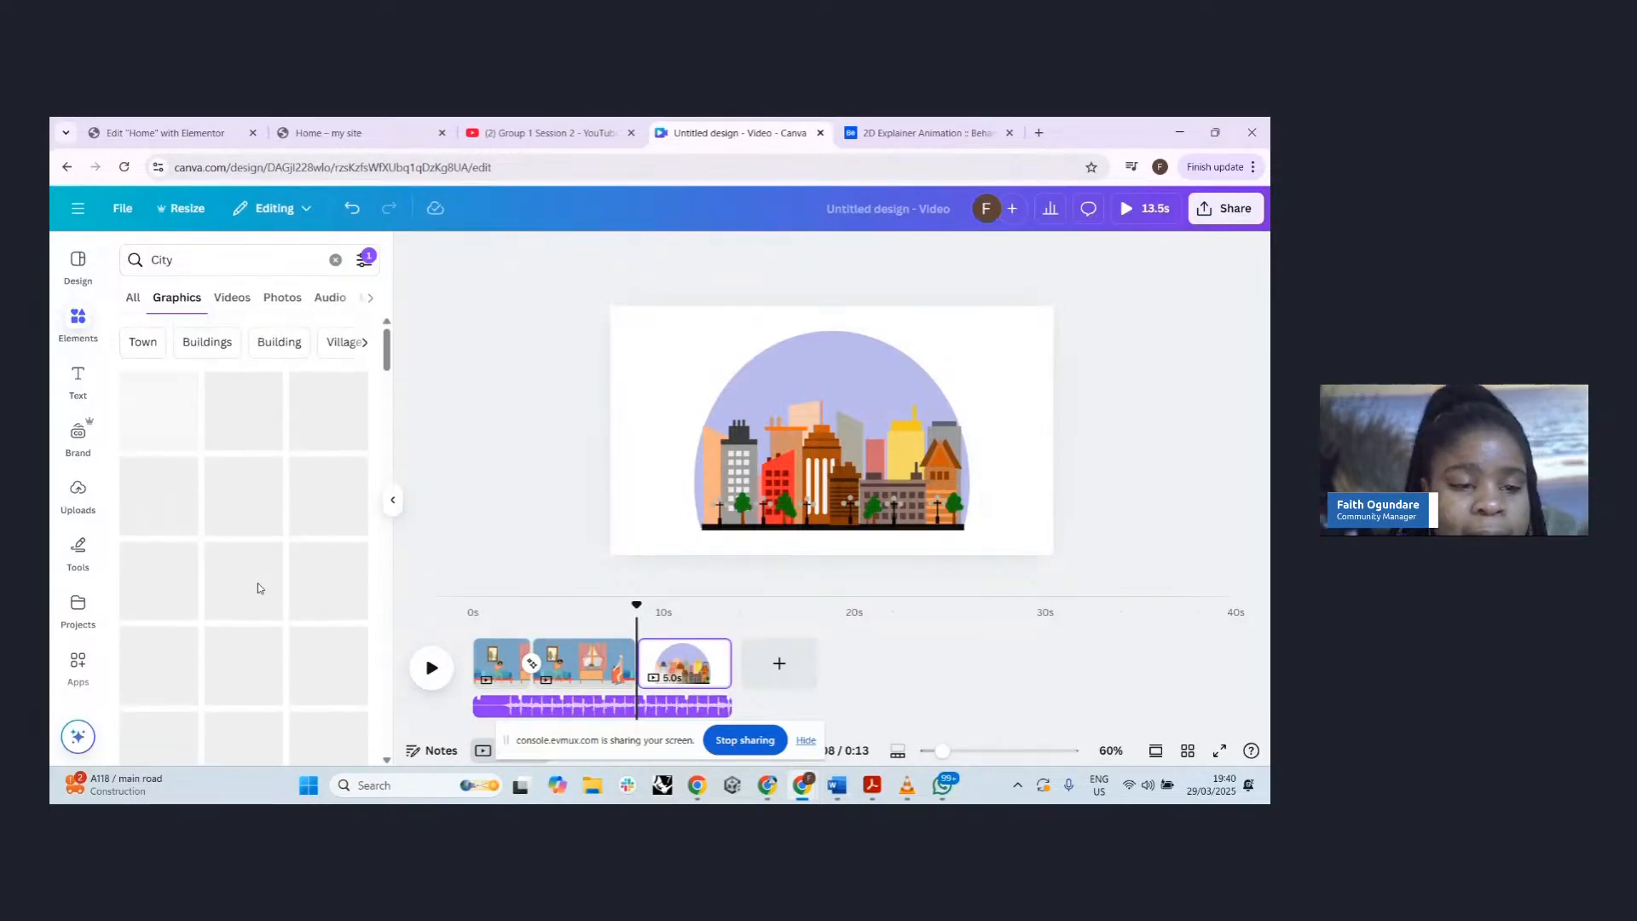
scroll(290, 543, down, 3)
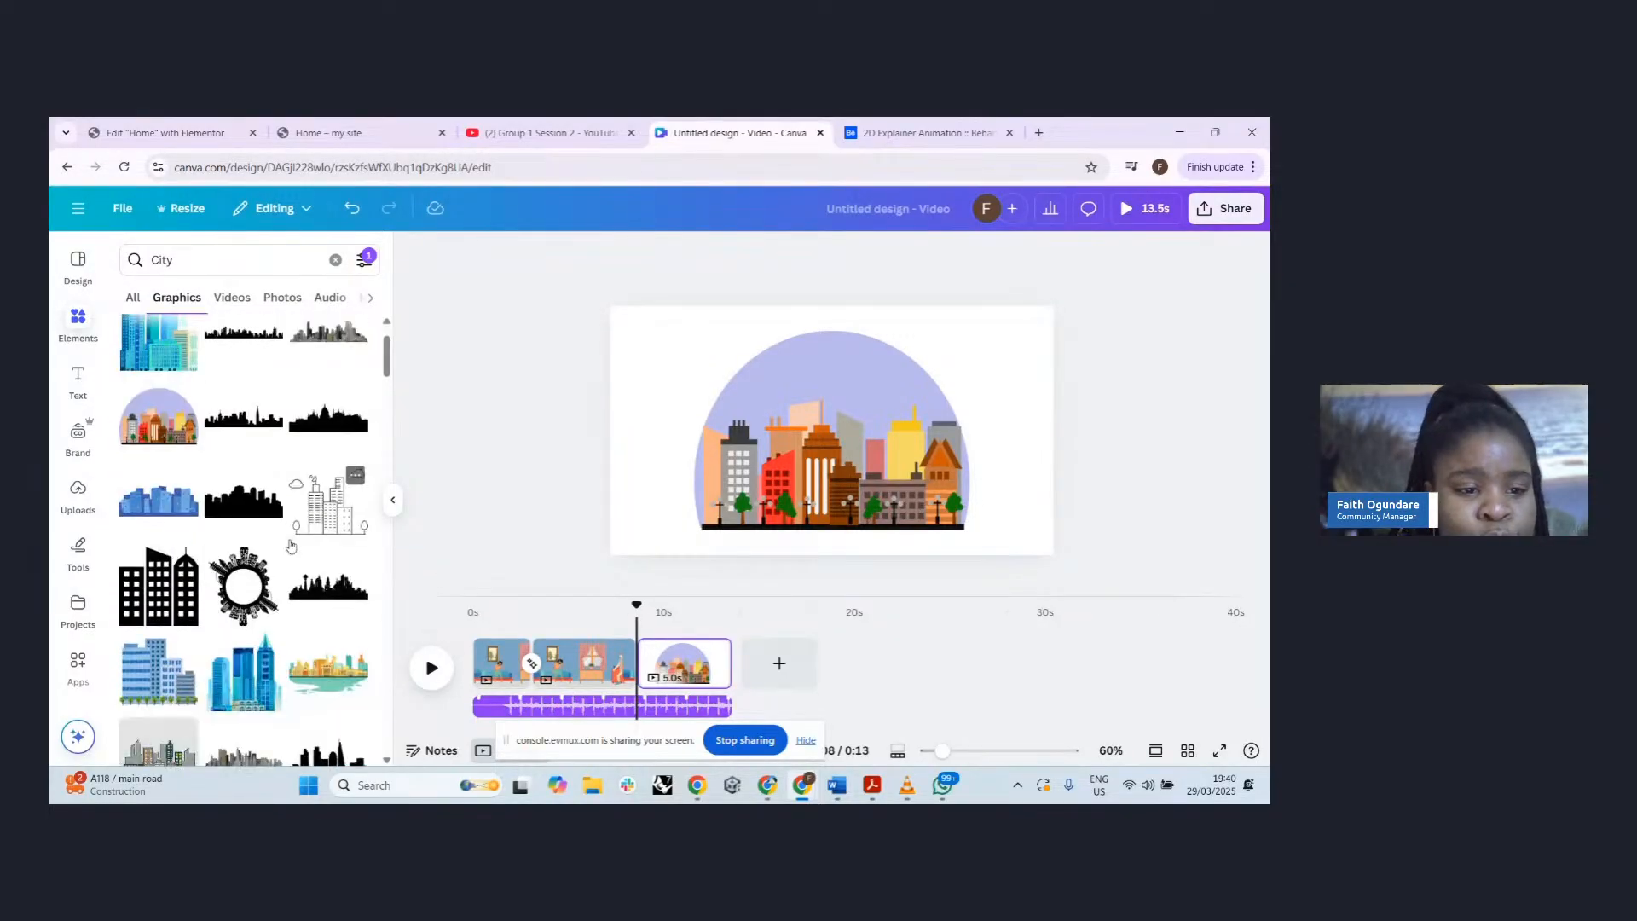
scroll(290, 545, up, 4)
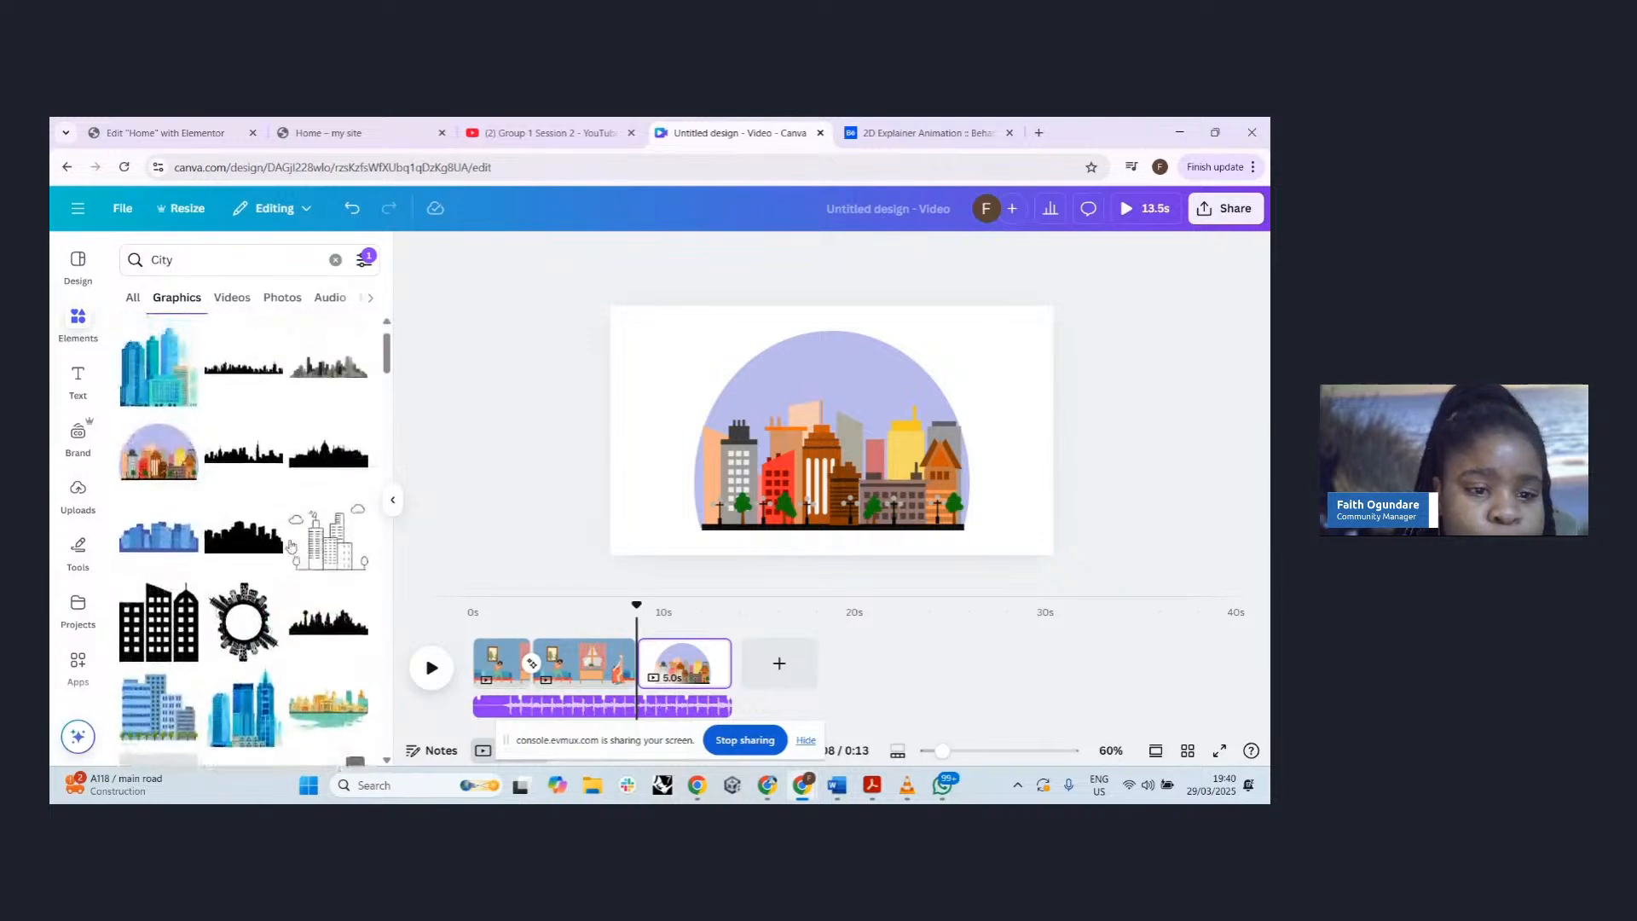
scroll(314, 531, down, 2)
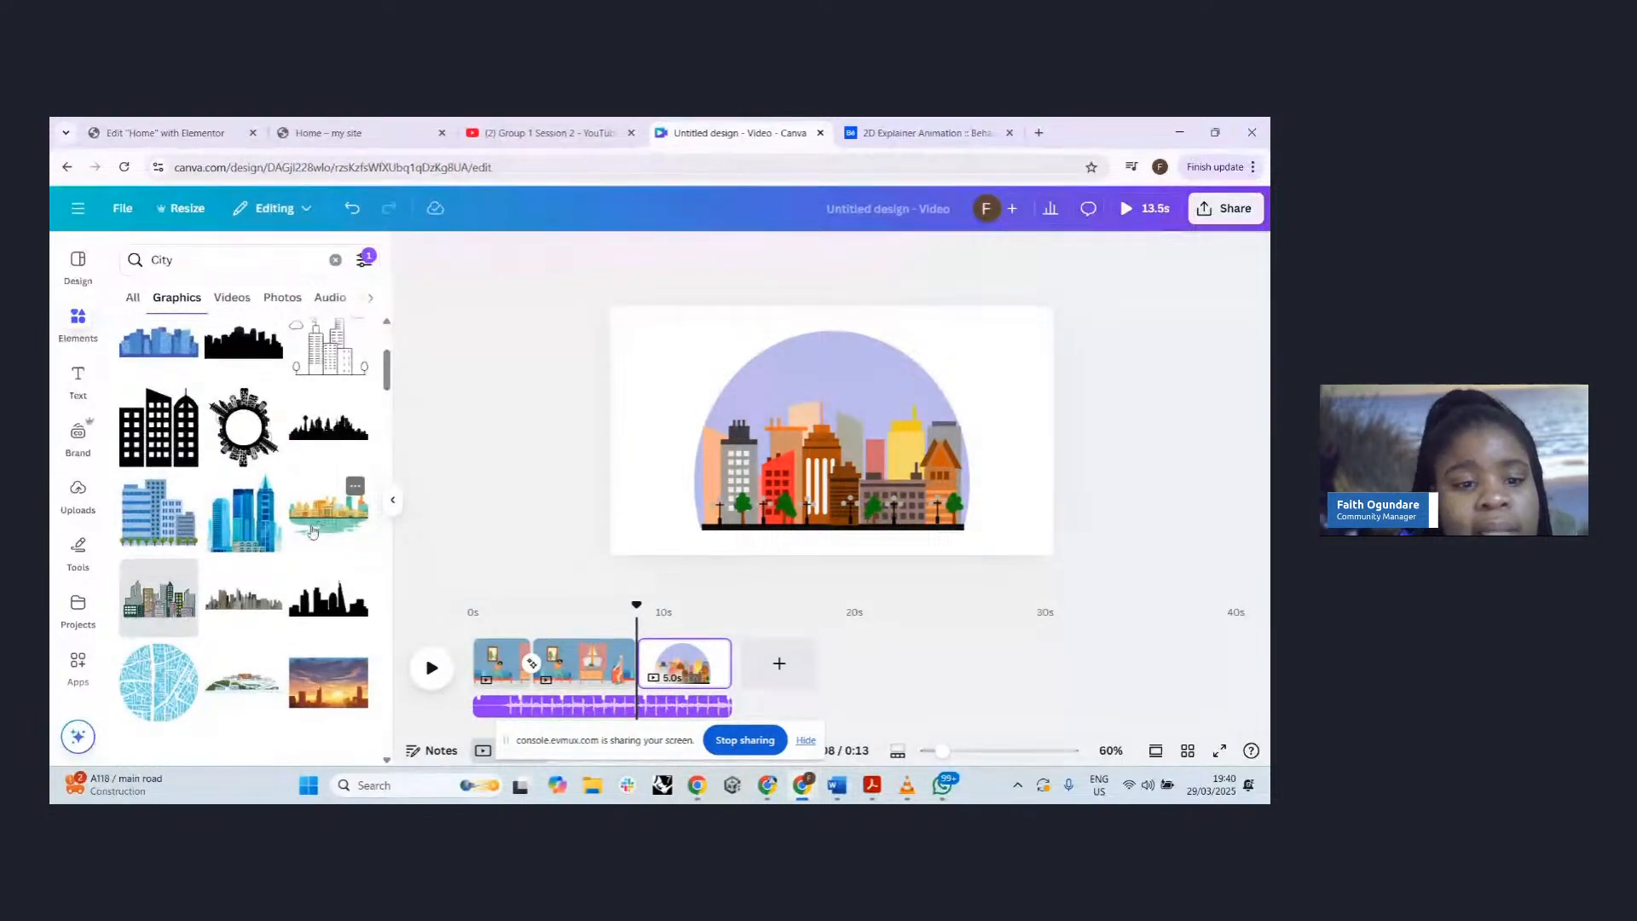
click(330, 515)
click(925, 492)
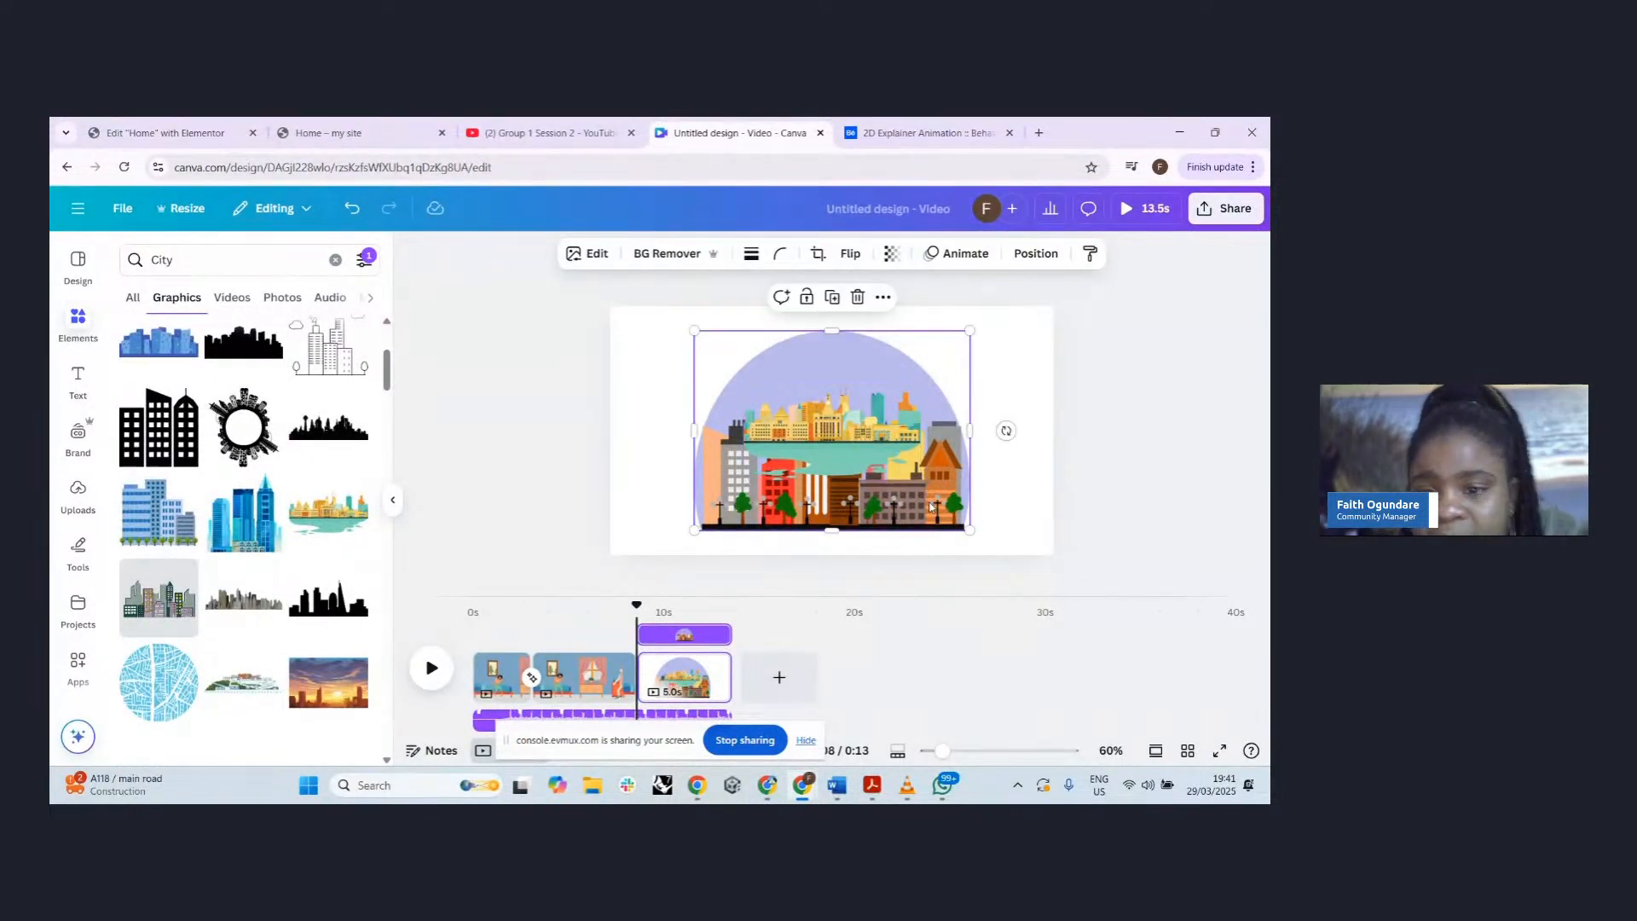
- Delete the half-round city graphic and move and enlarge the waterfront skyline graphic so it fills the third page
key(Delete)
click(779, 397)
drag(744, 380, 596, 329)
scroll(269, 377, up, 3)
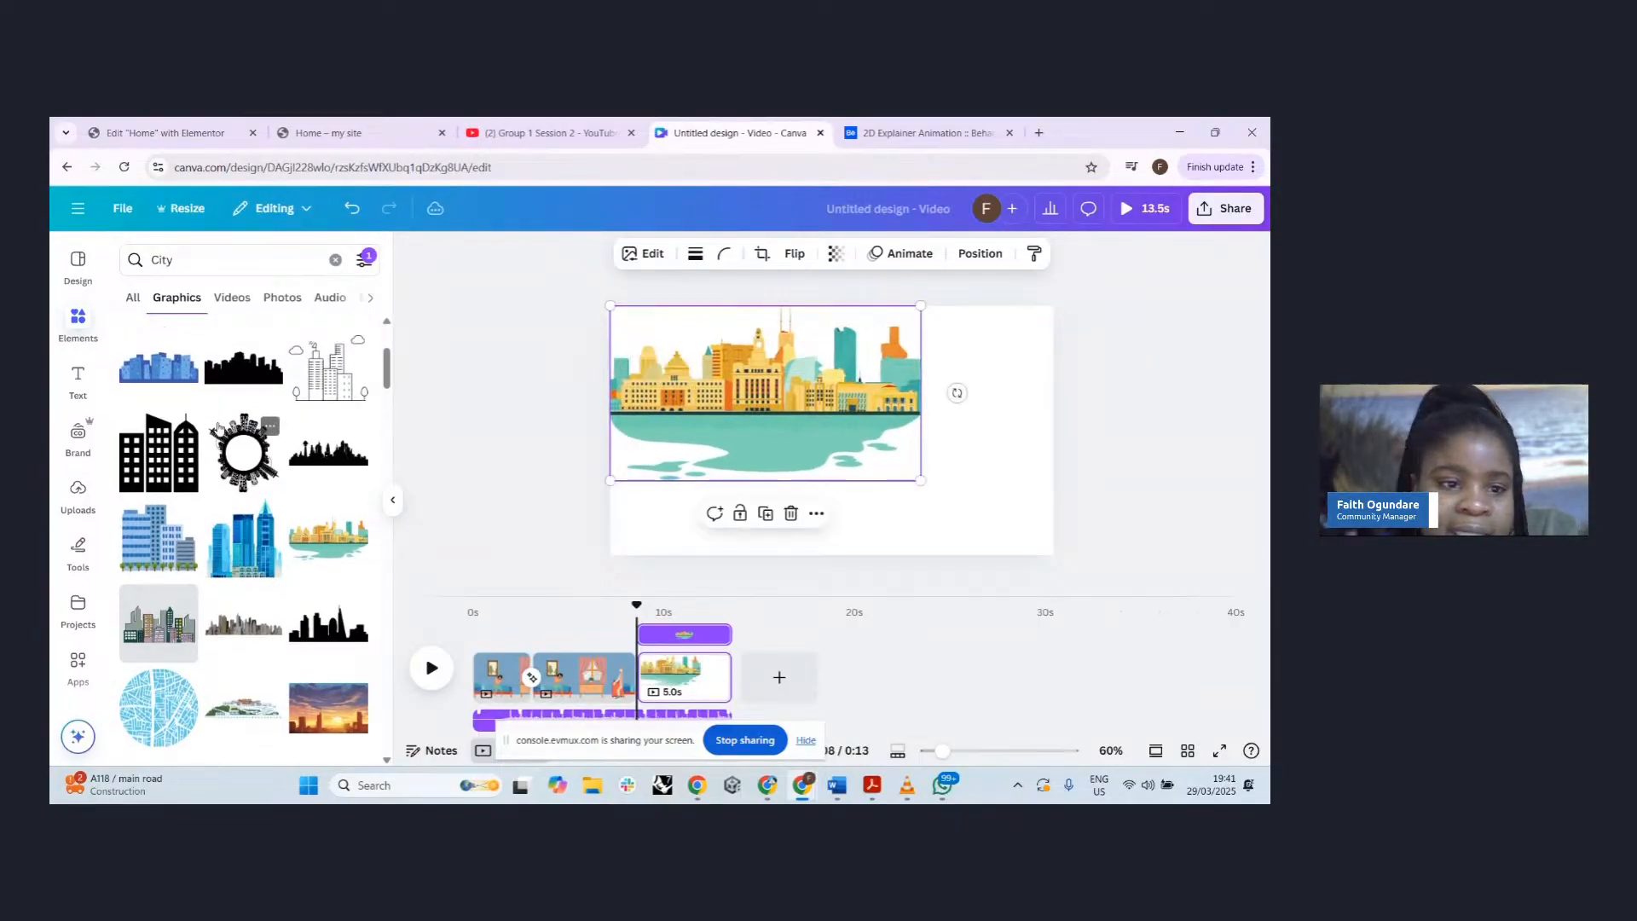
click(134, 300)
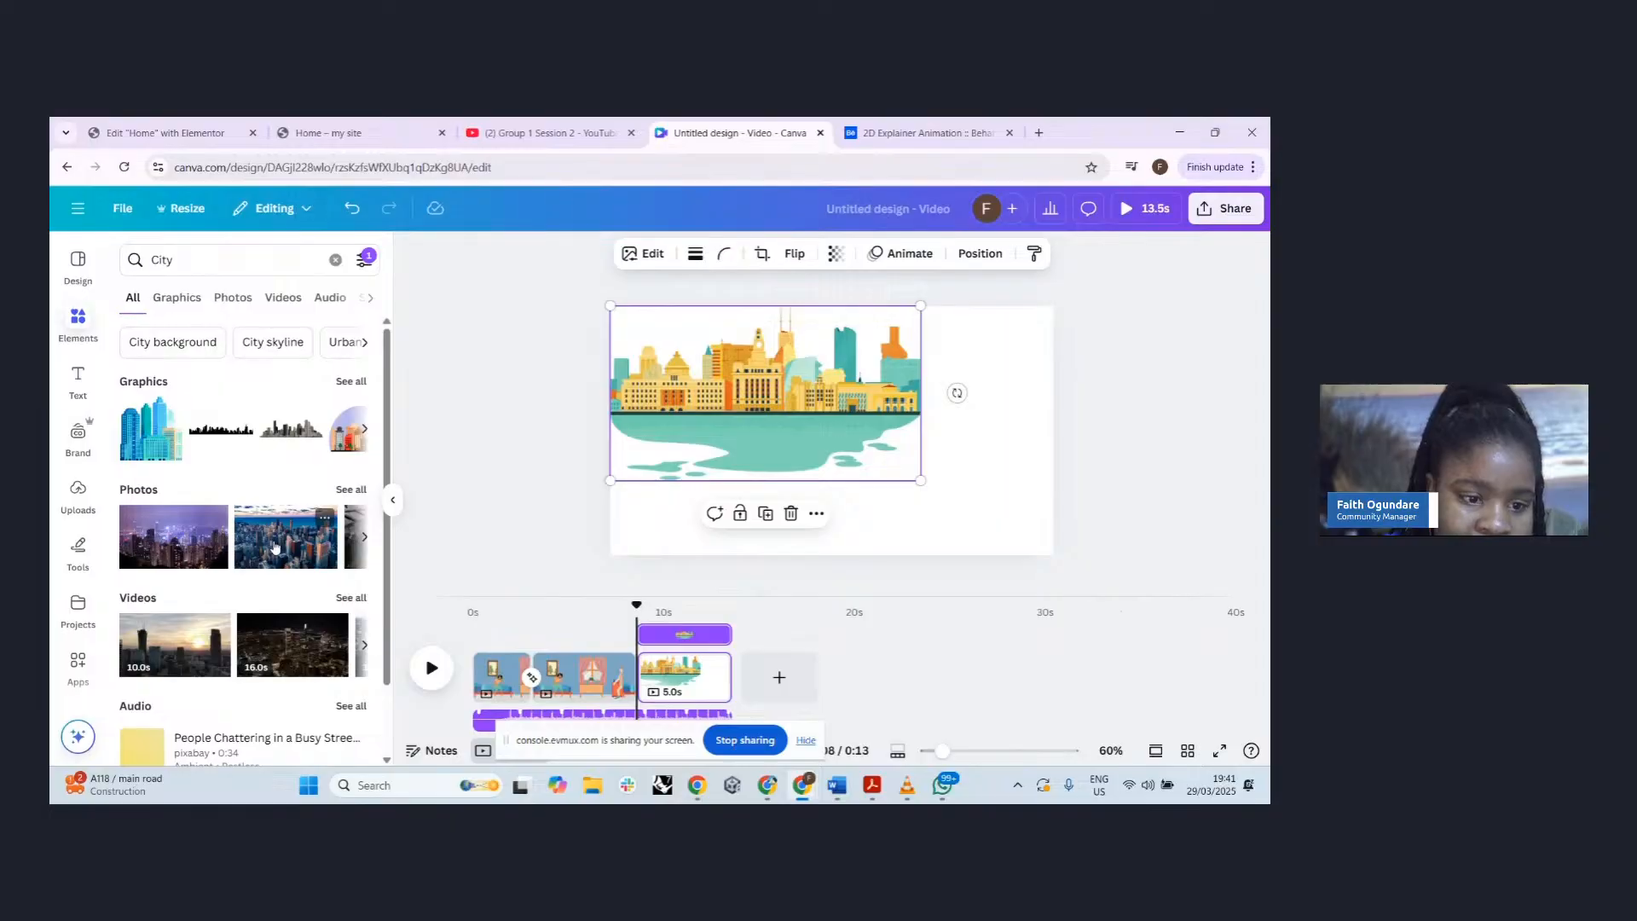
double_click(198, 261)
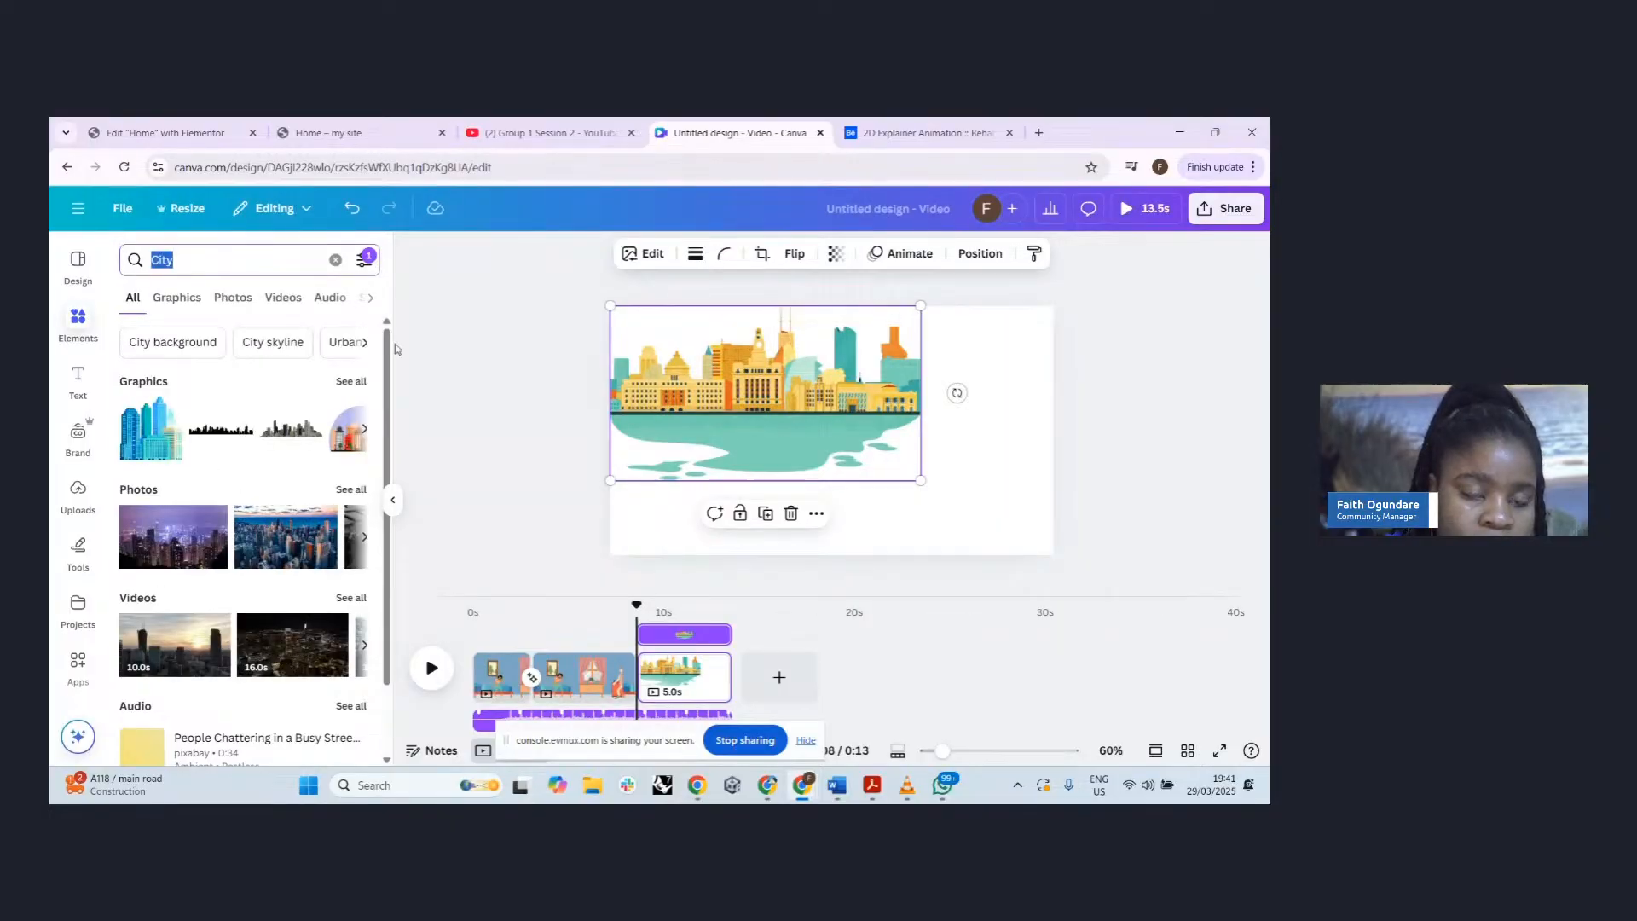
drag(921, 480, 1057, 553)
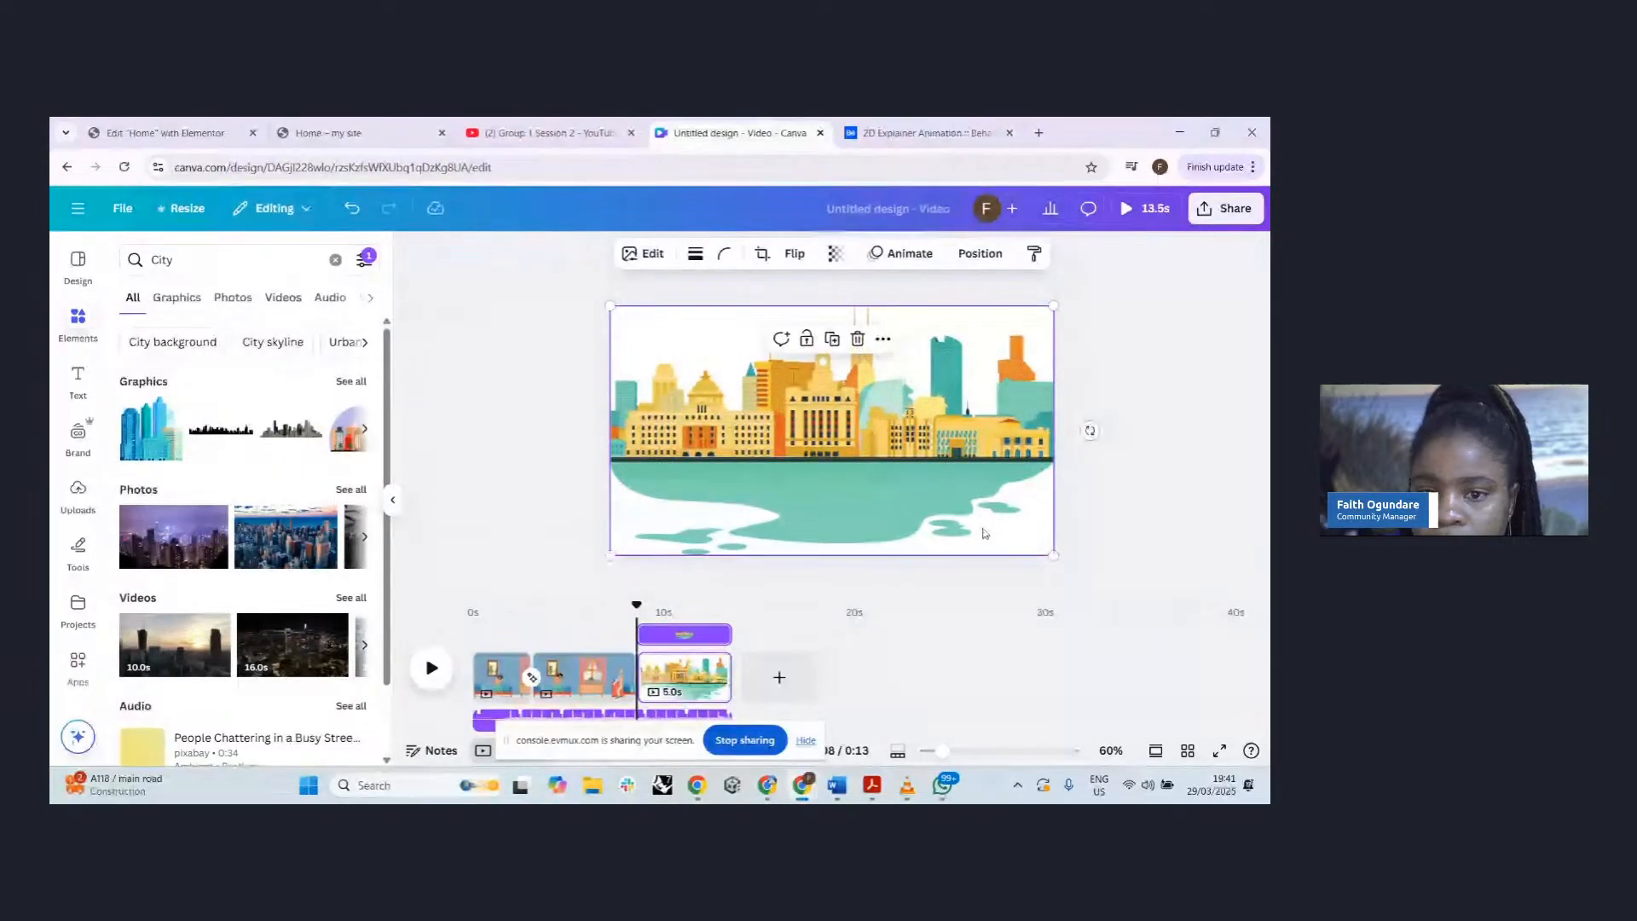
- Look through the City graphics and their related searches, and delete the waterfront skyline graphic from the third page
scroll(214, 513, down, 1)
scroll(273, 495, up, 1)
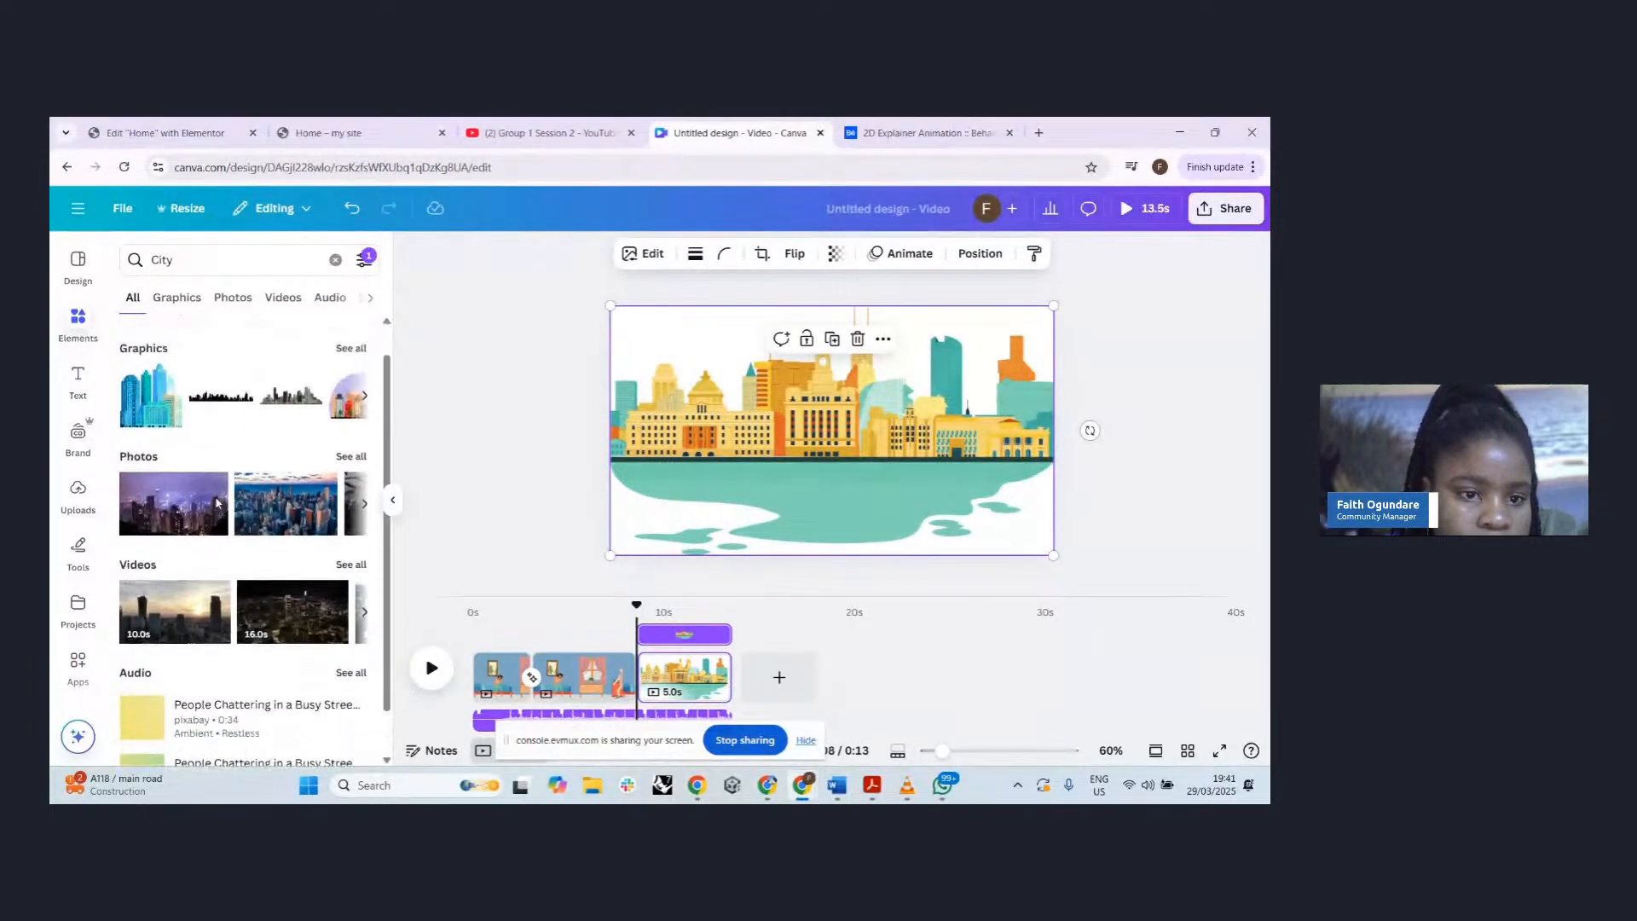
click(353, 381)
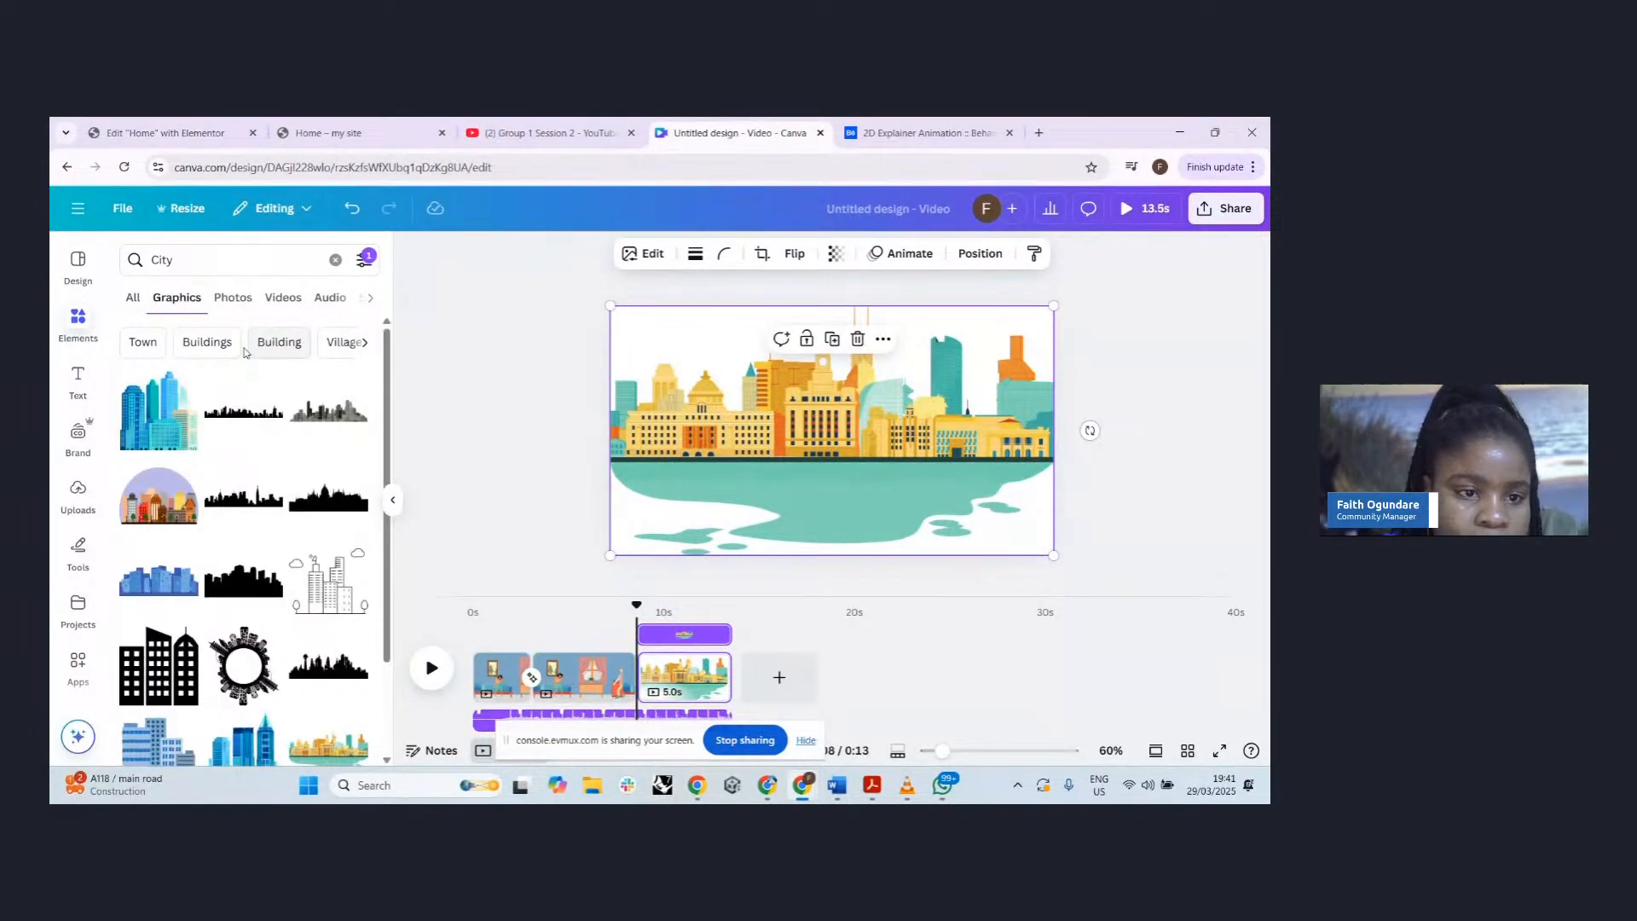
click(366, 342)
click(366, 342)
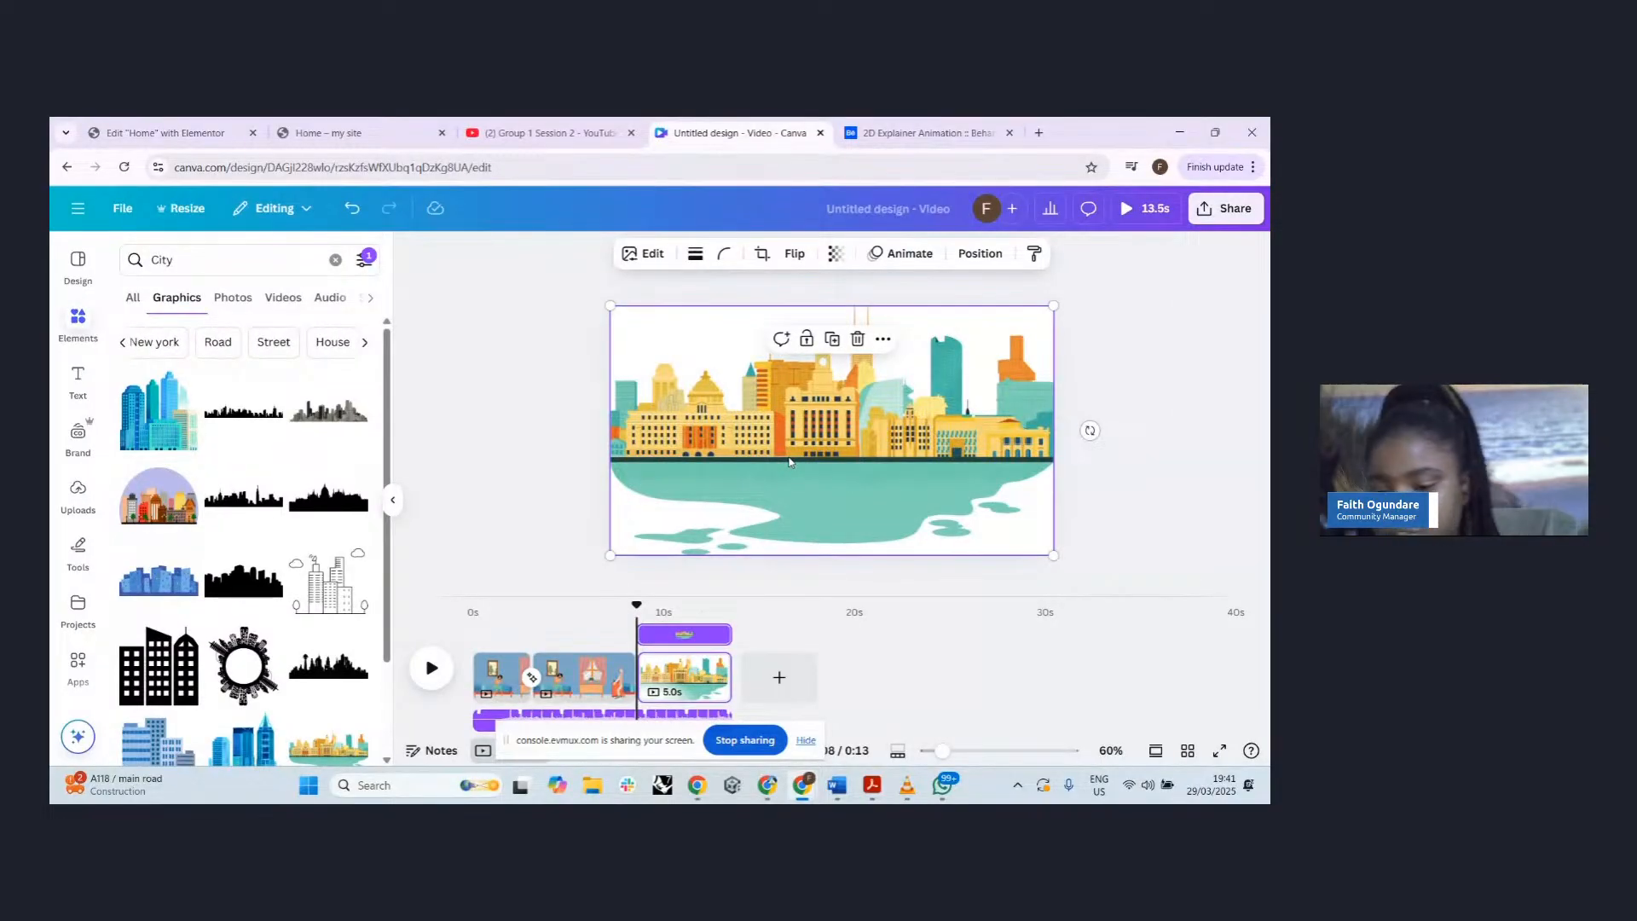
key(Delete)
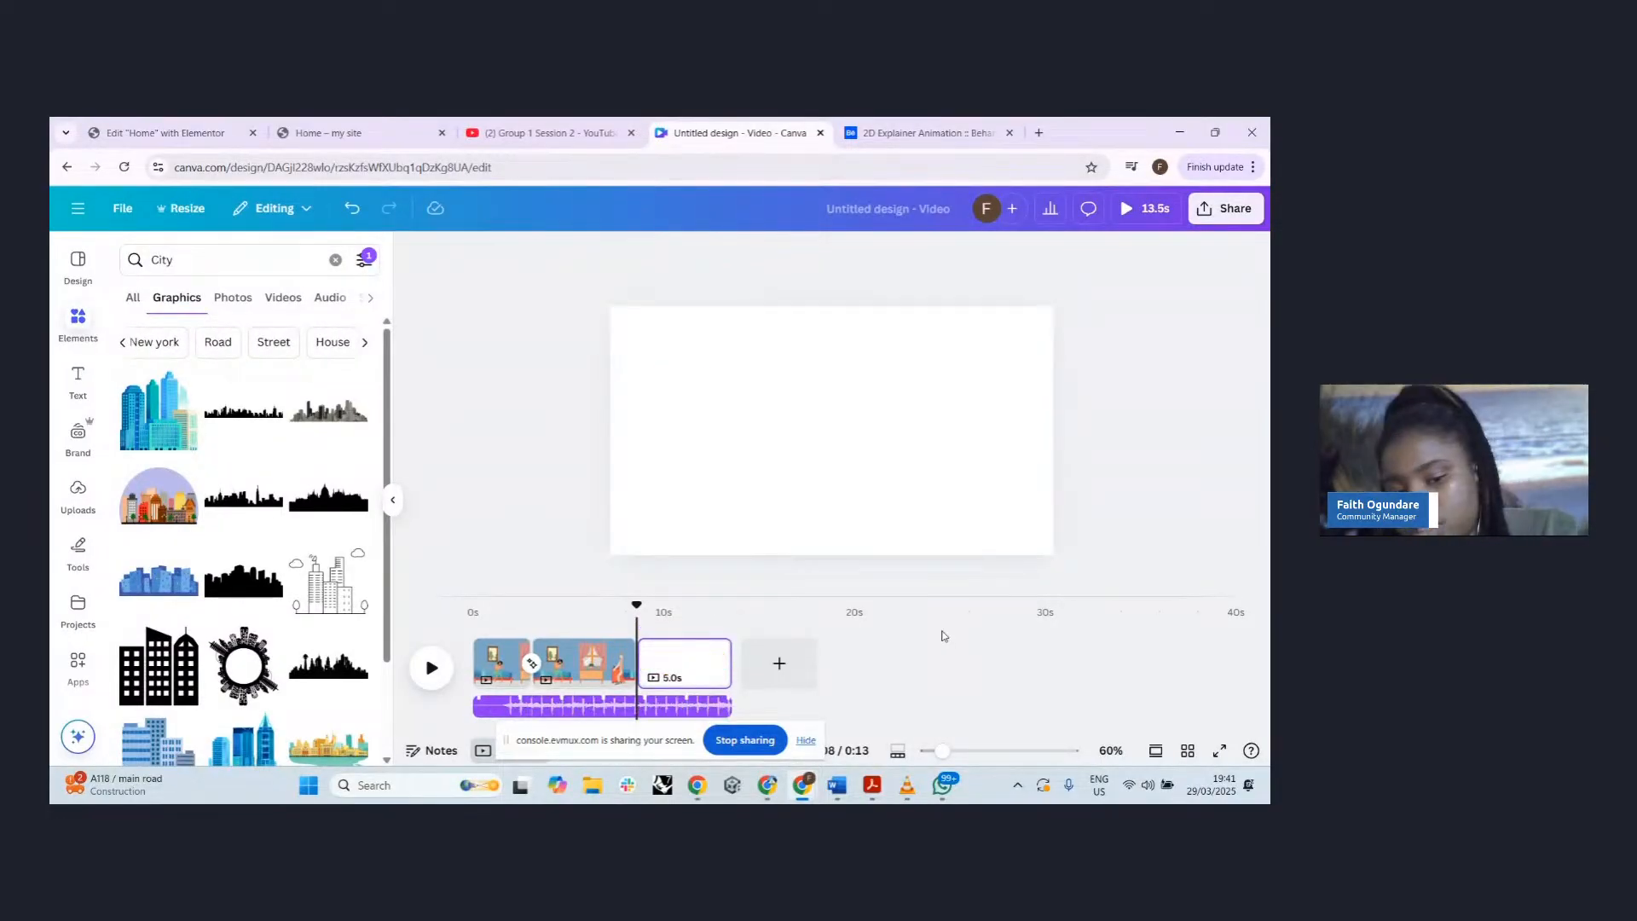
- Add the 10-second sunset city video to the third page and shorten the page to 4.8 s
click(130, 298)
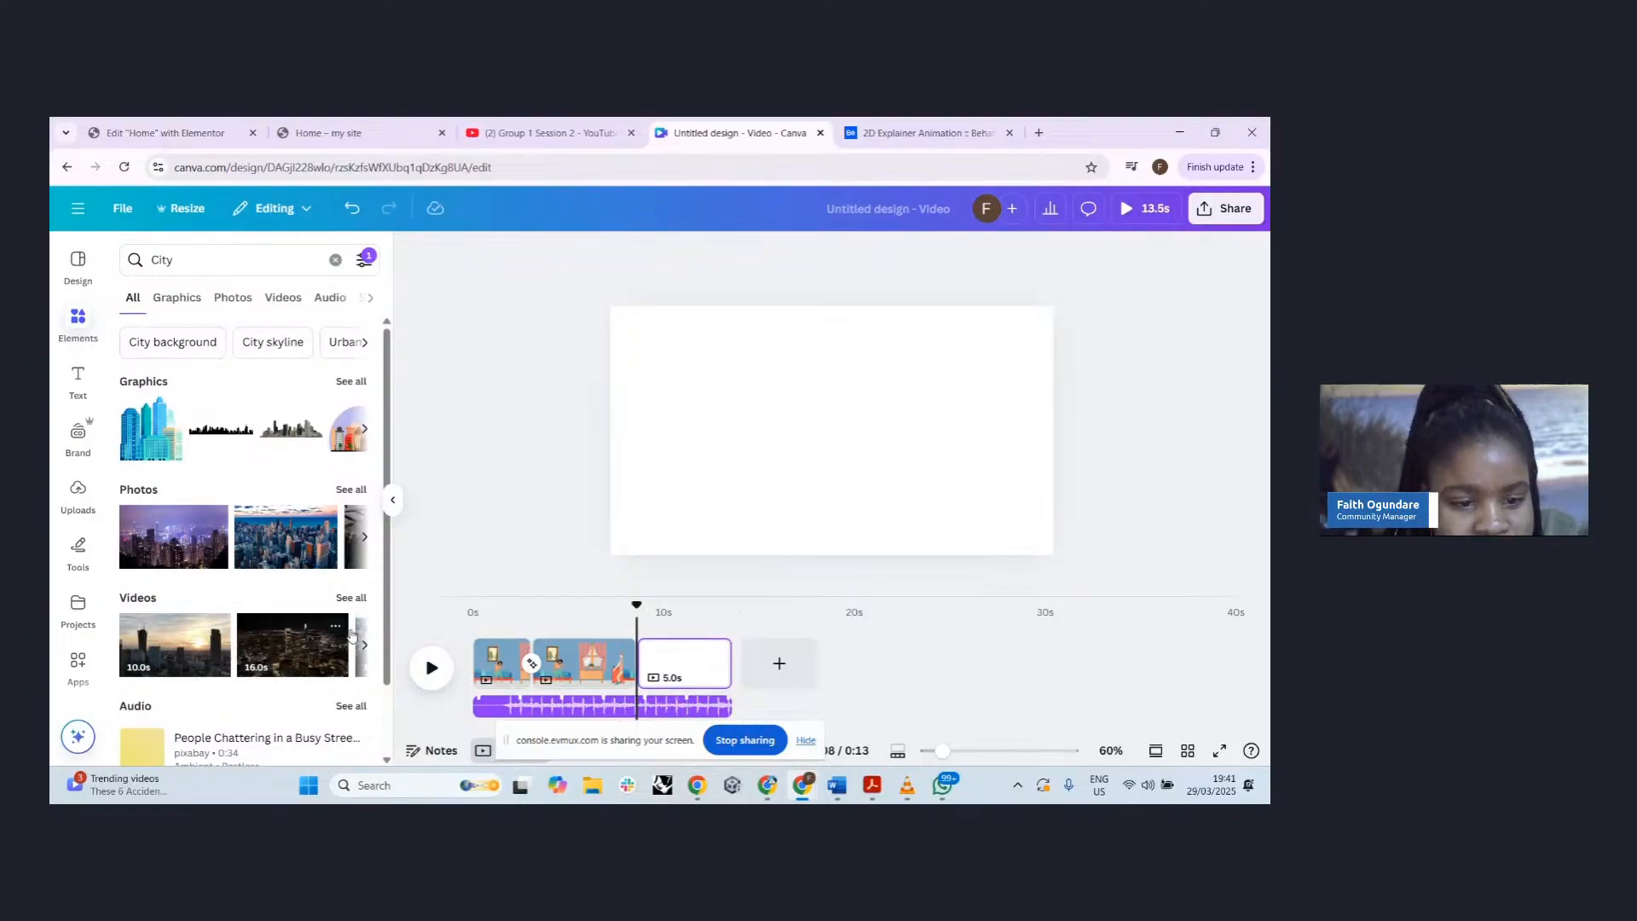
click(173, 655)
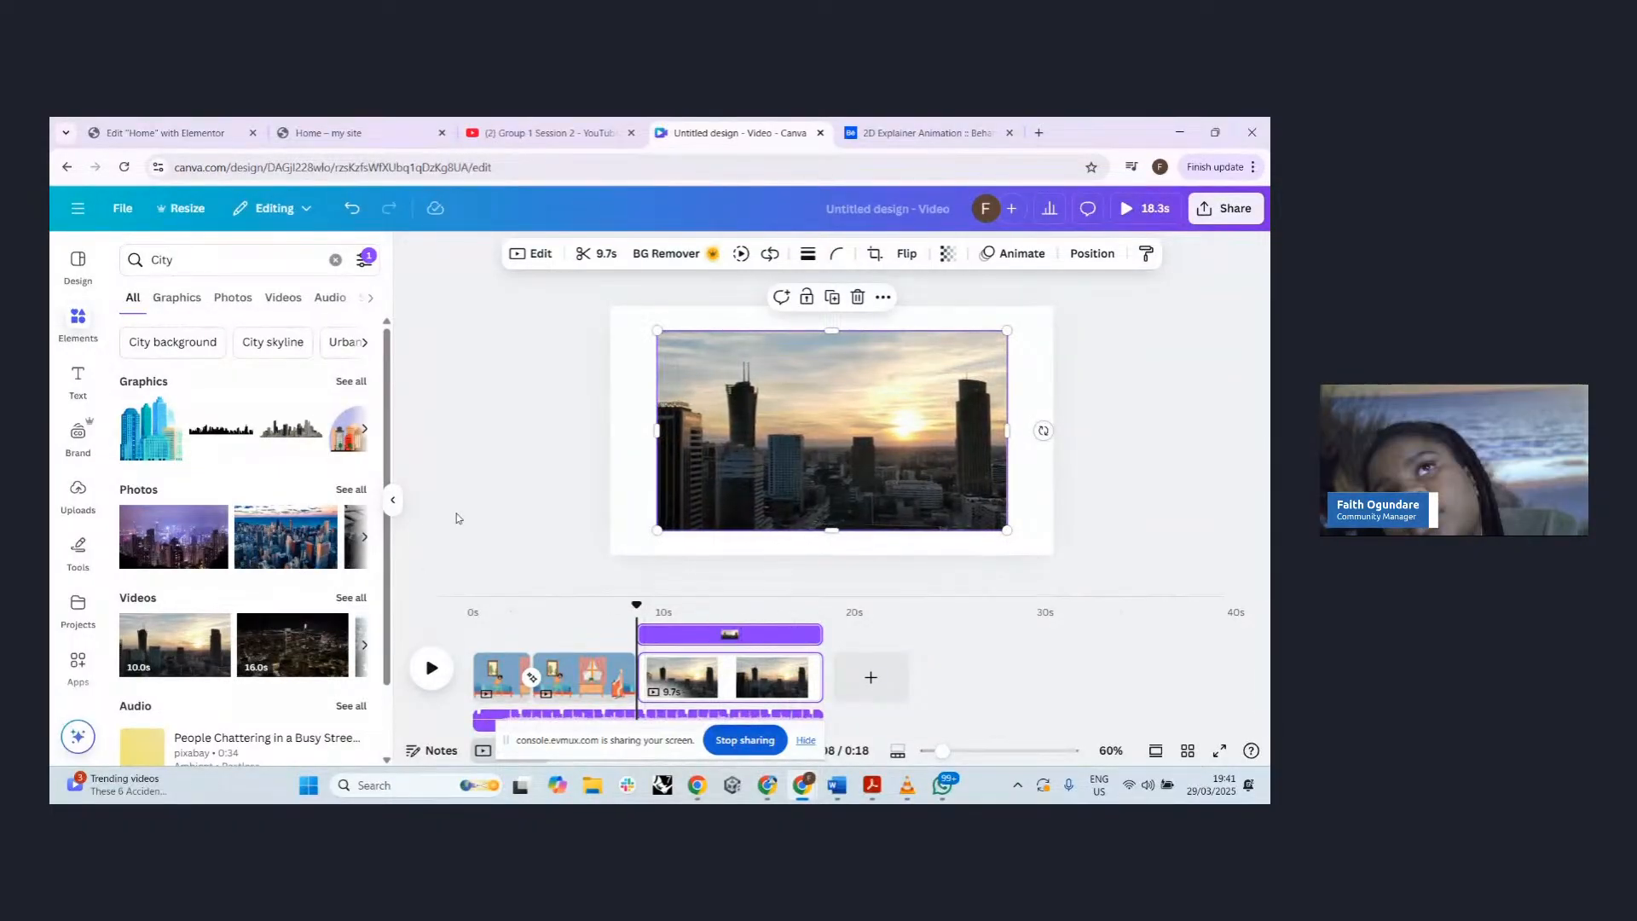
click(198, 259)
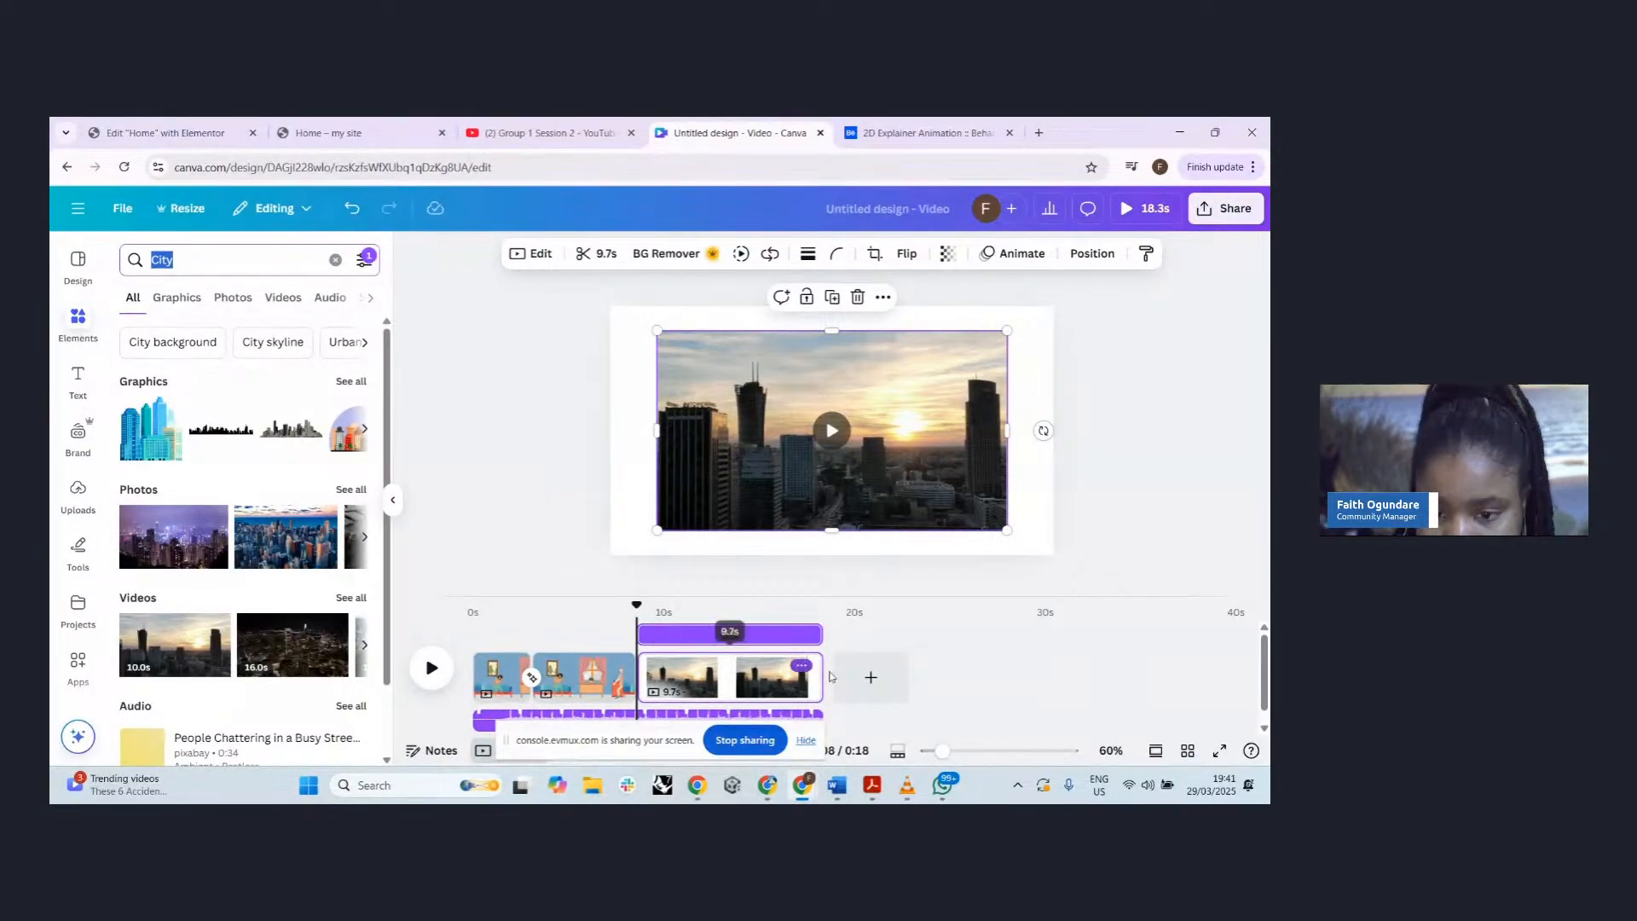
drag(818, 672, 728, 674)
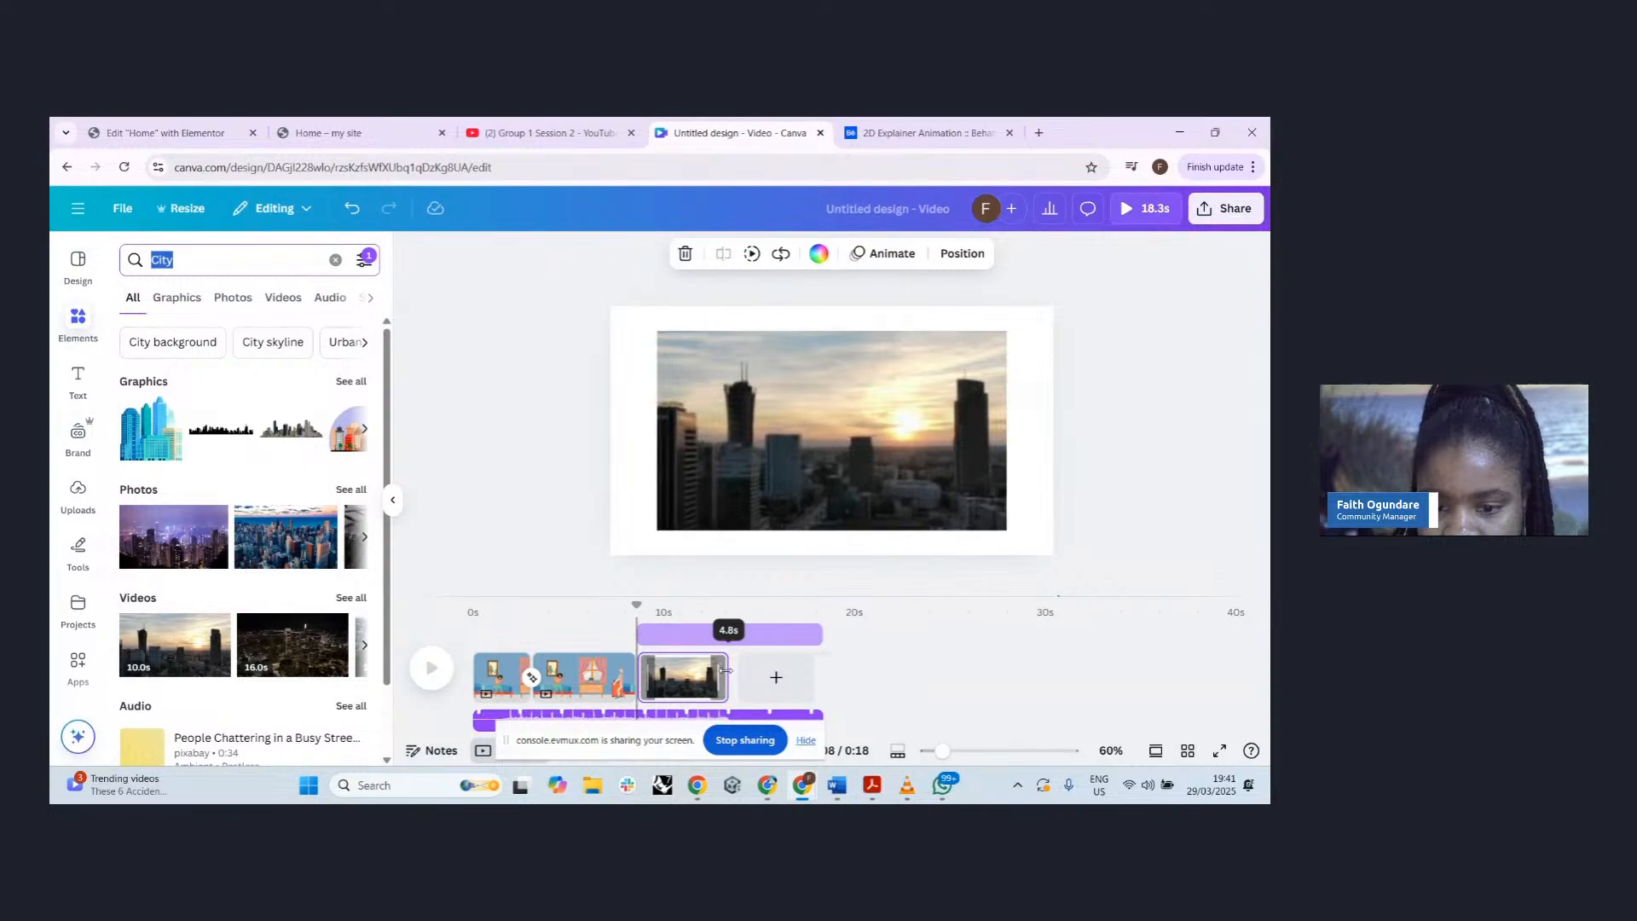
- Add a blank fourth page and look through the City photos
click(778, 679)
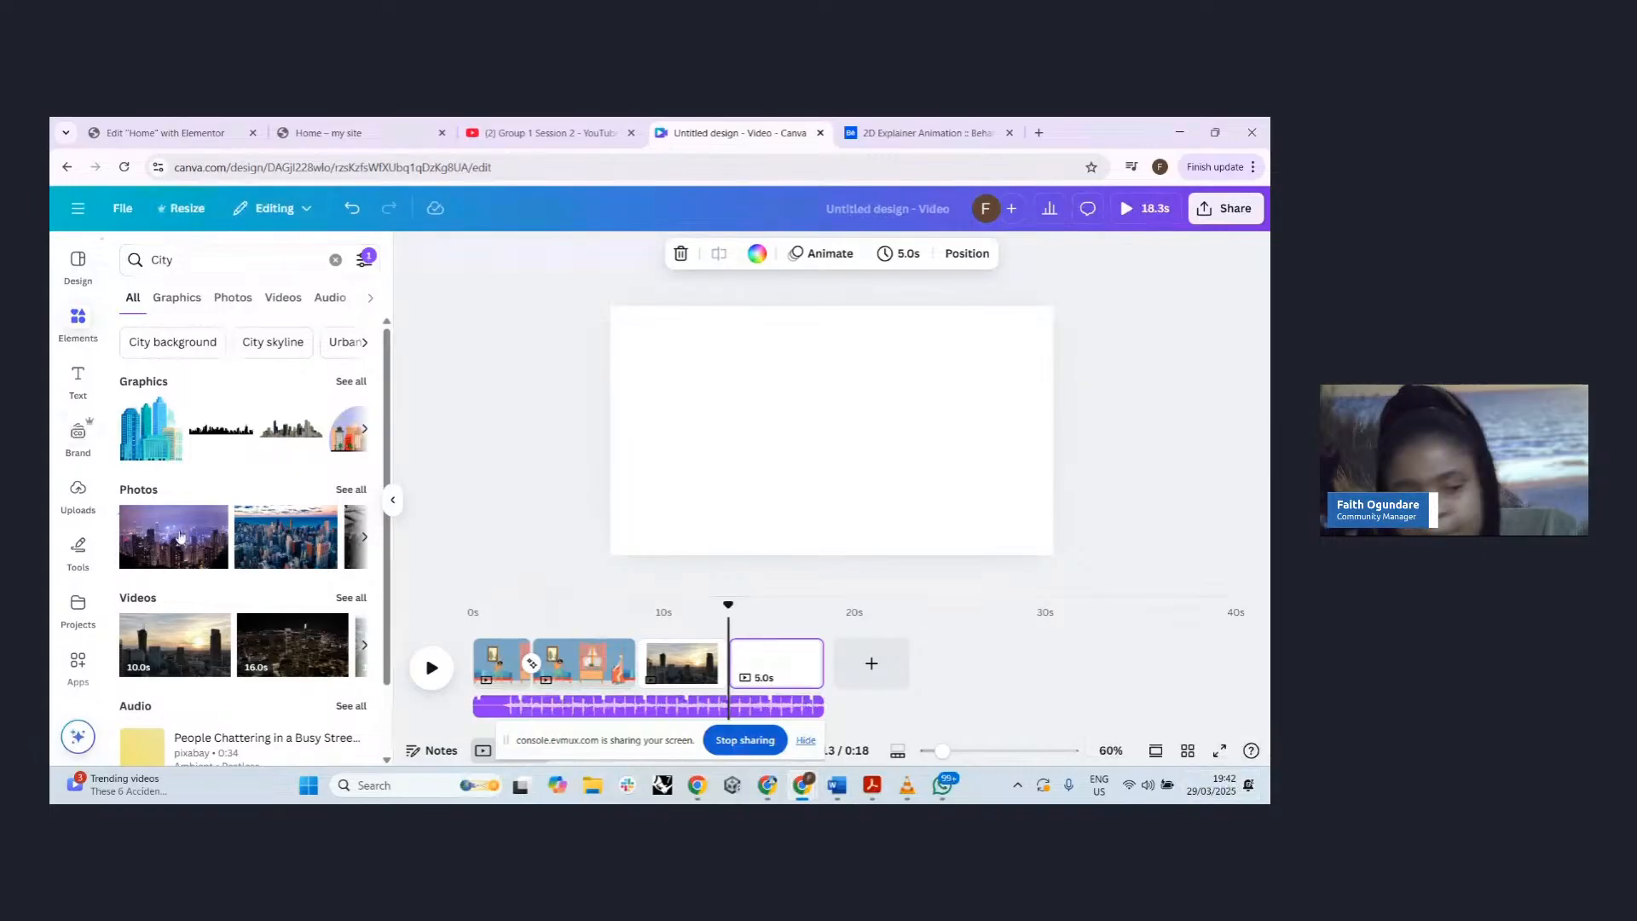
click(350, 491)
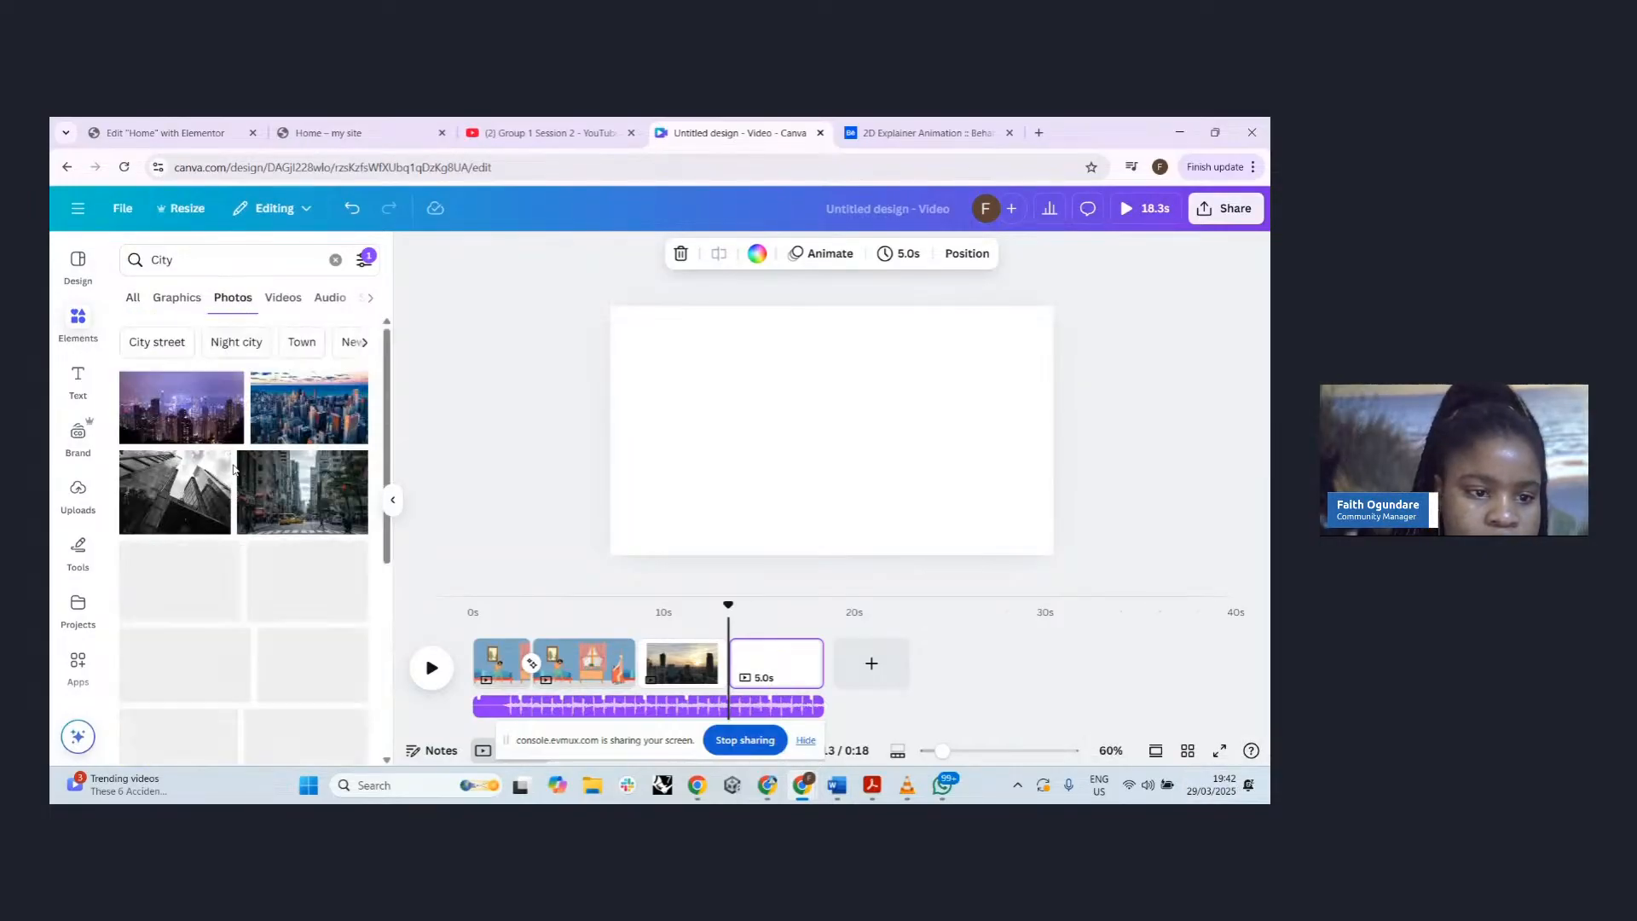
scroll(233, 469, down, 5)
scroll(234, 469, down, 3)
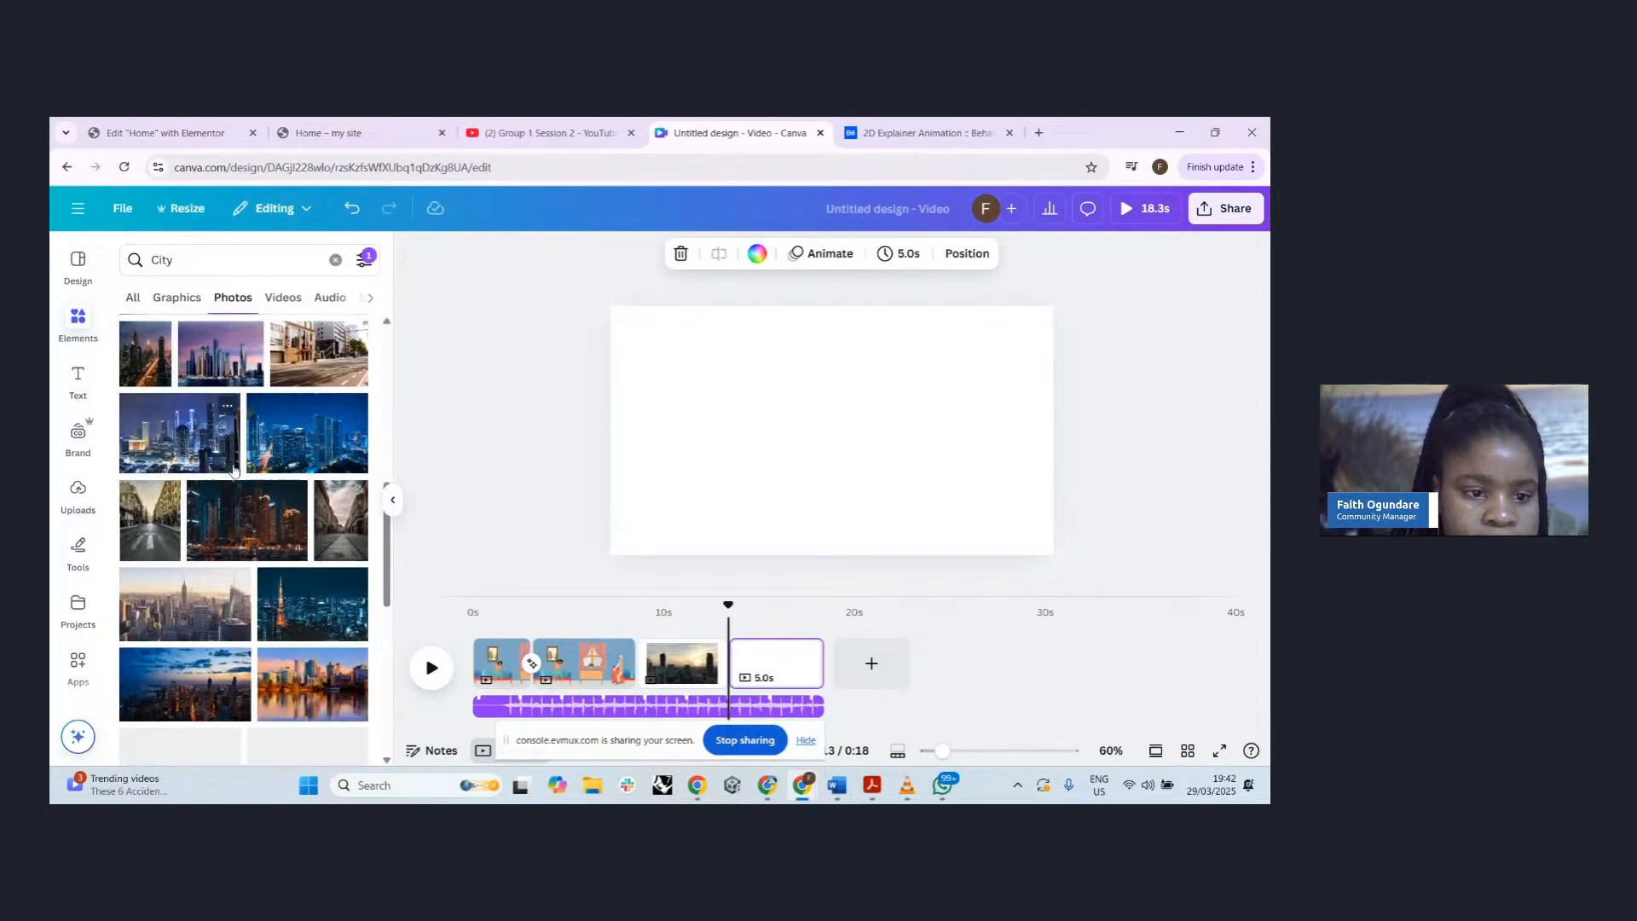
scroll(290, 627, down, 2)
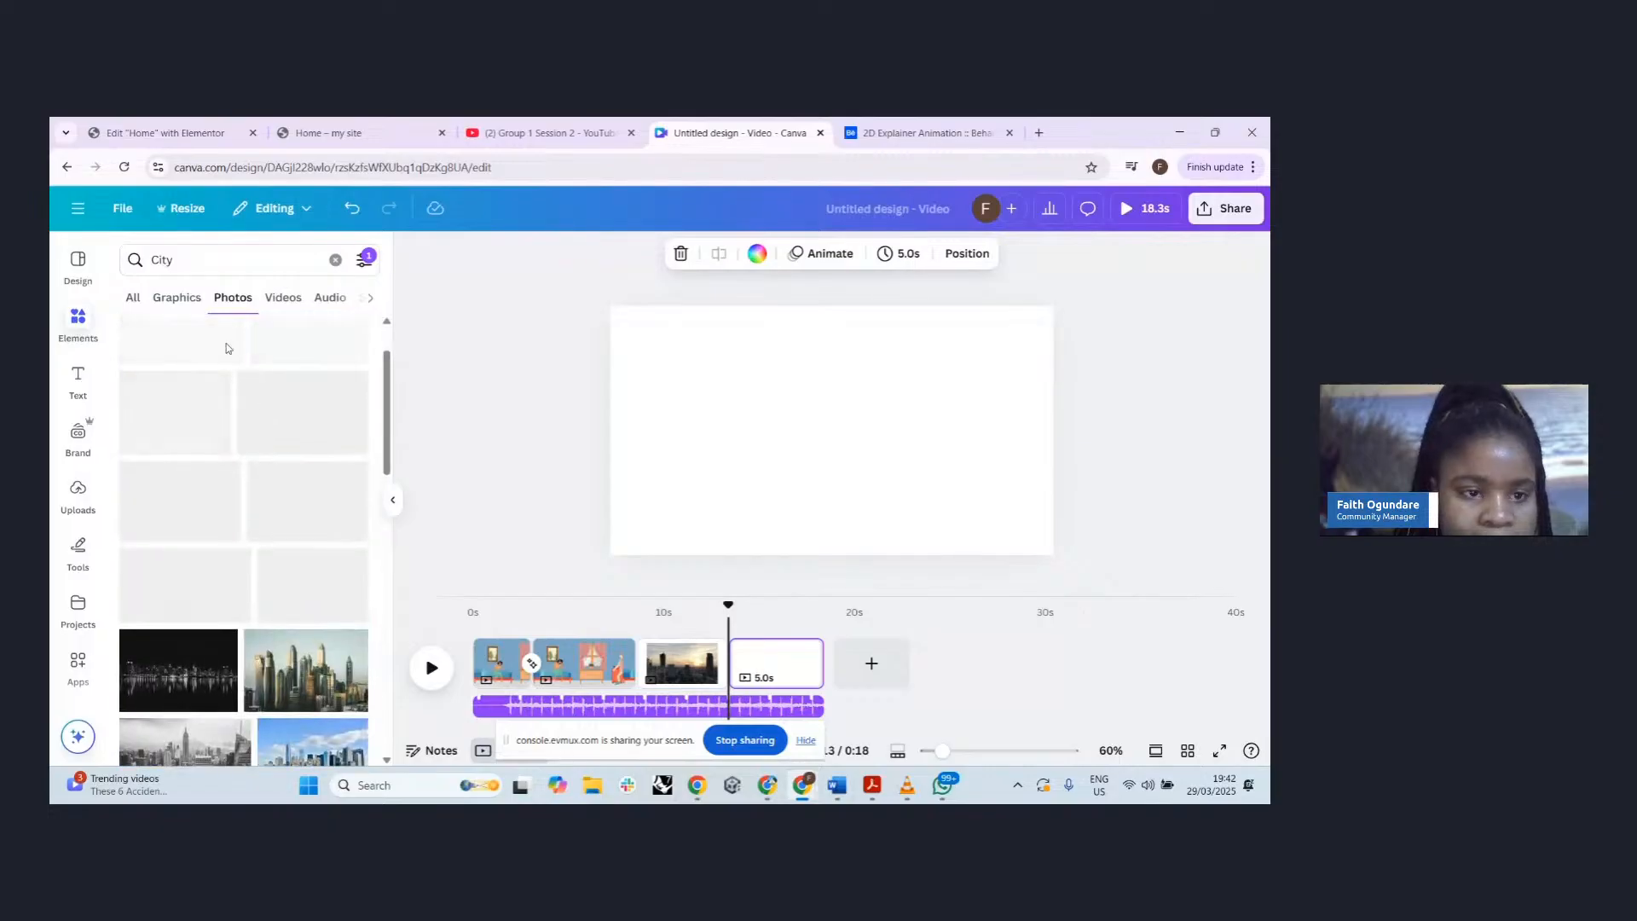
- Place the aerial photo of the blue-toned skyscrapers by the water on the fourth page and enlarge it to cover the page
click(204, 262)
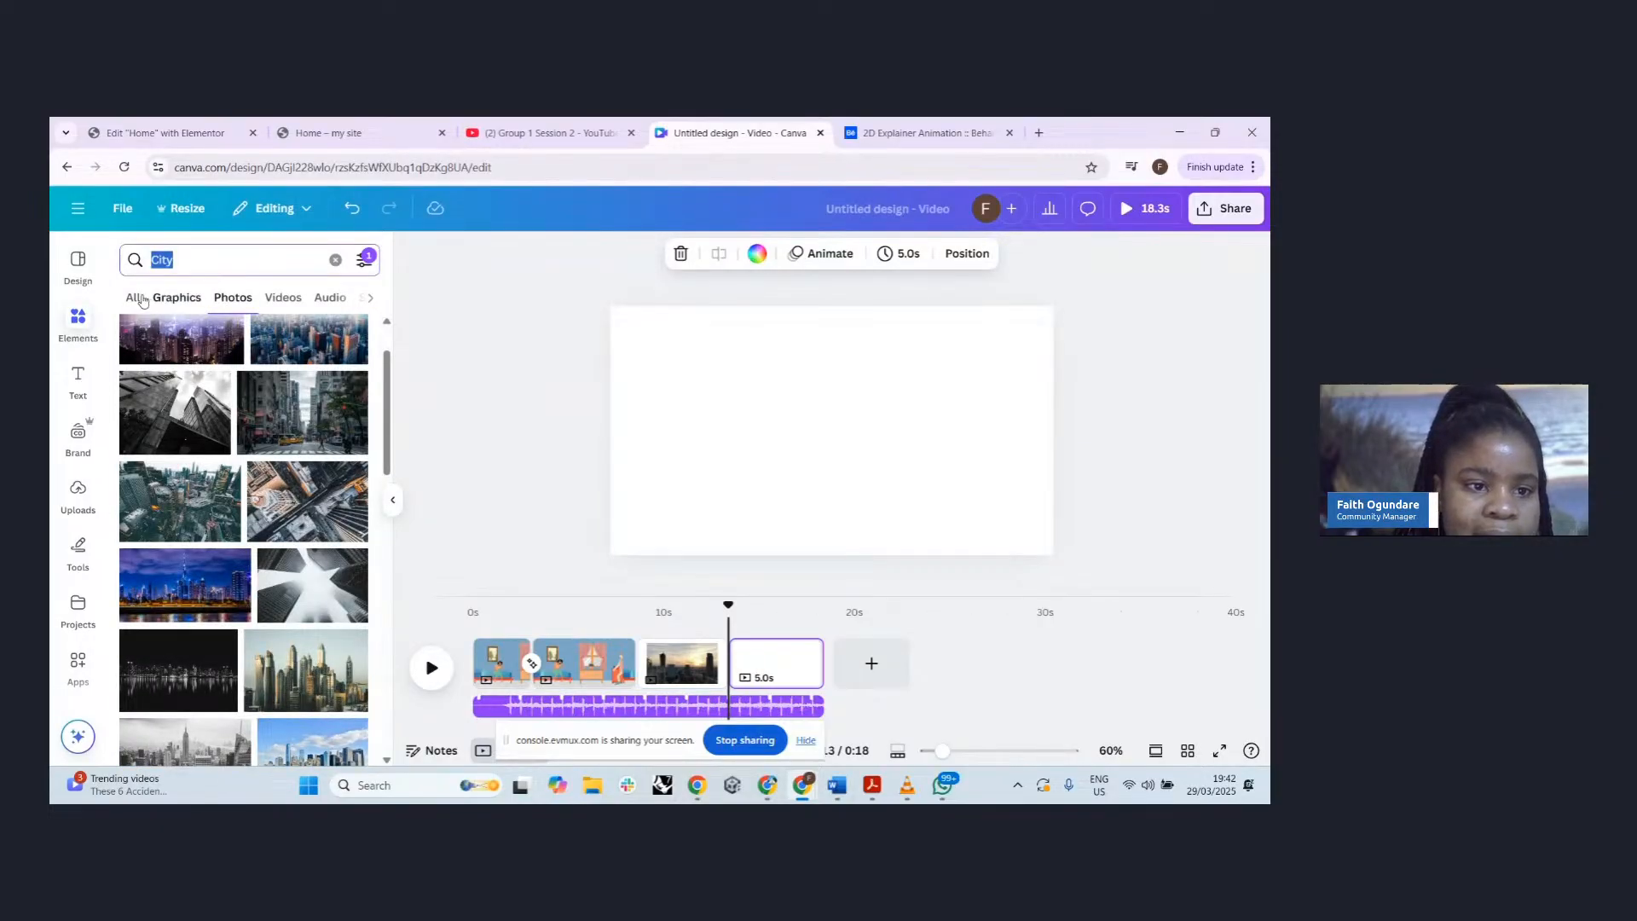
click(176, 299)
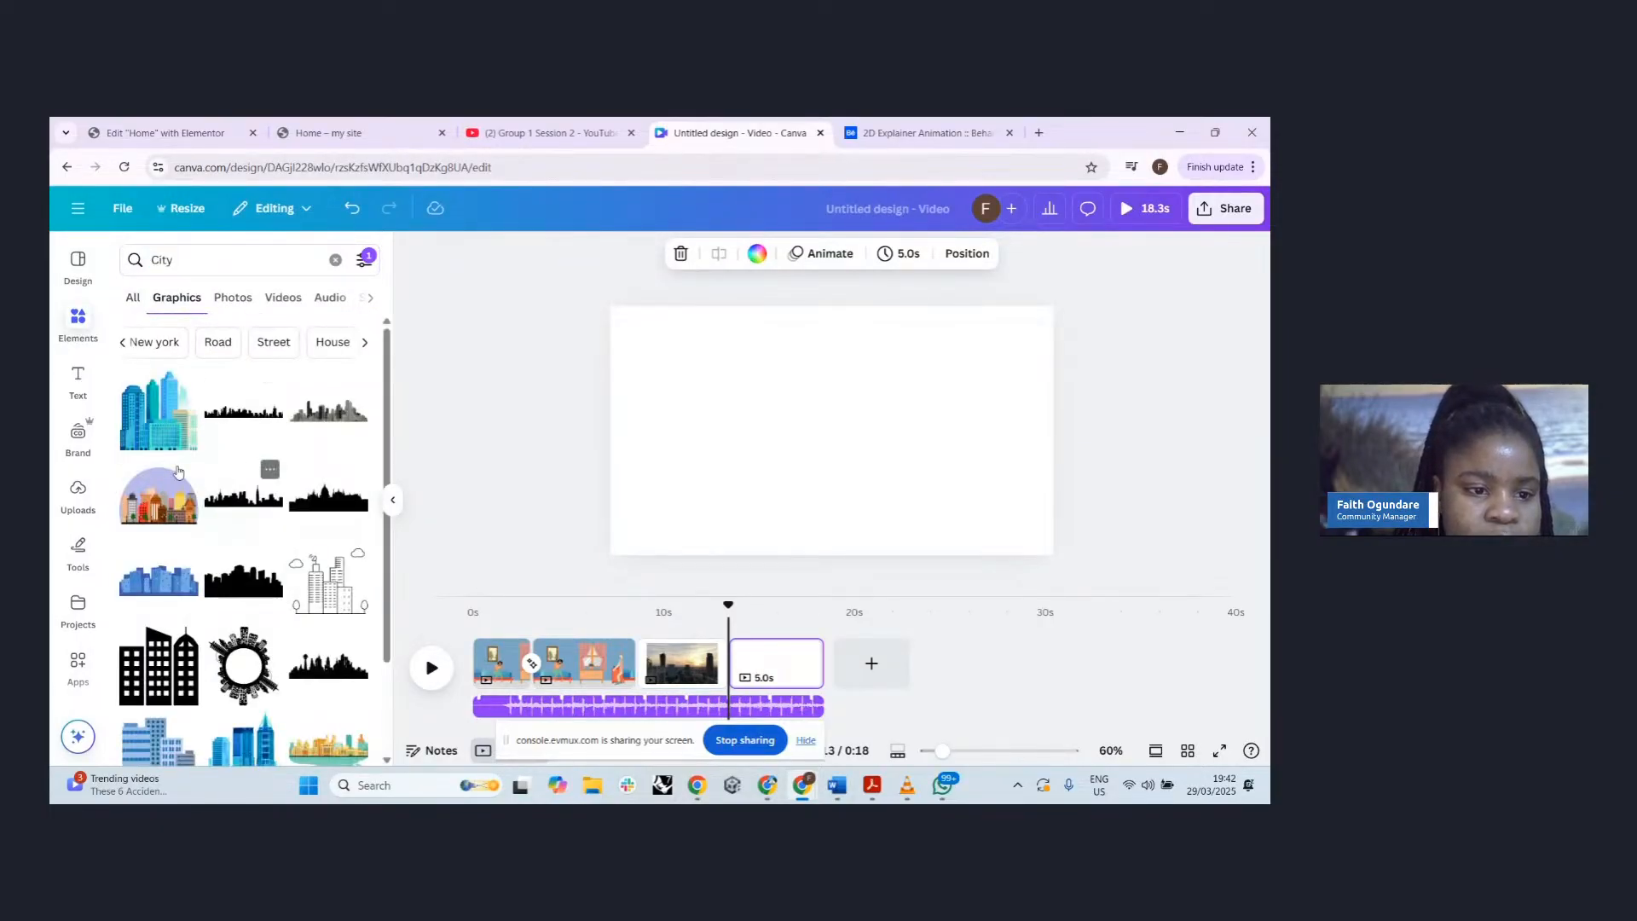
click(141, 300)
click(231, 298)
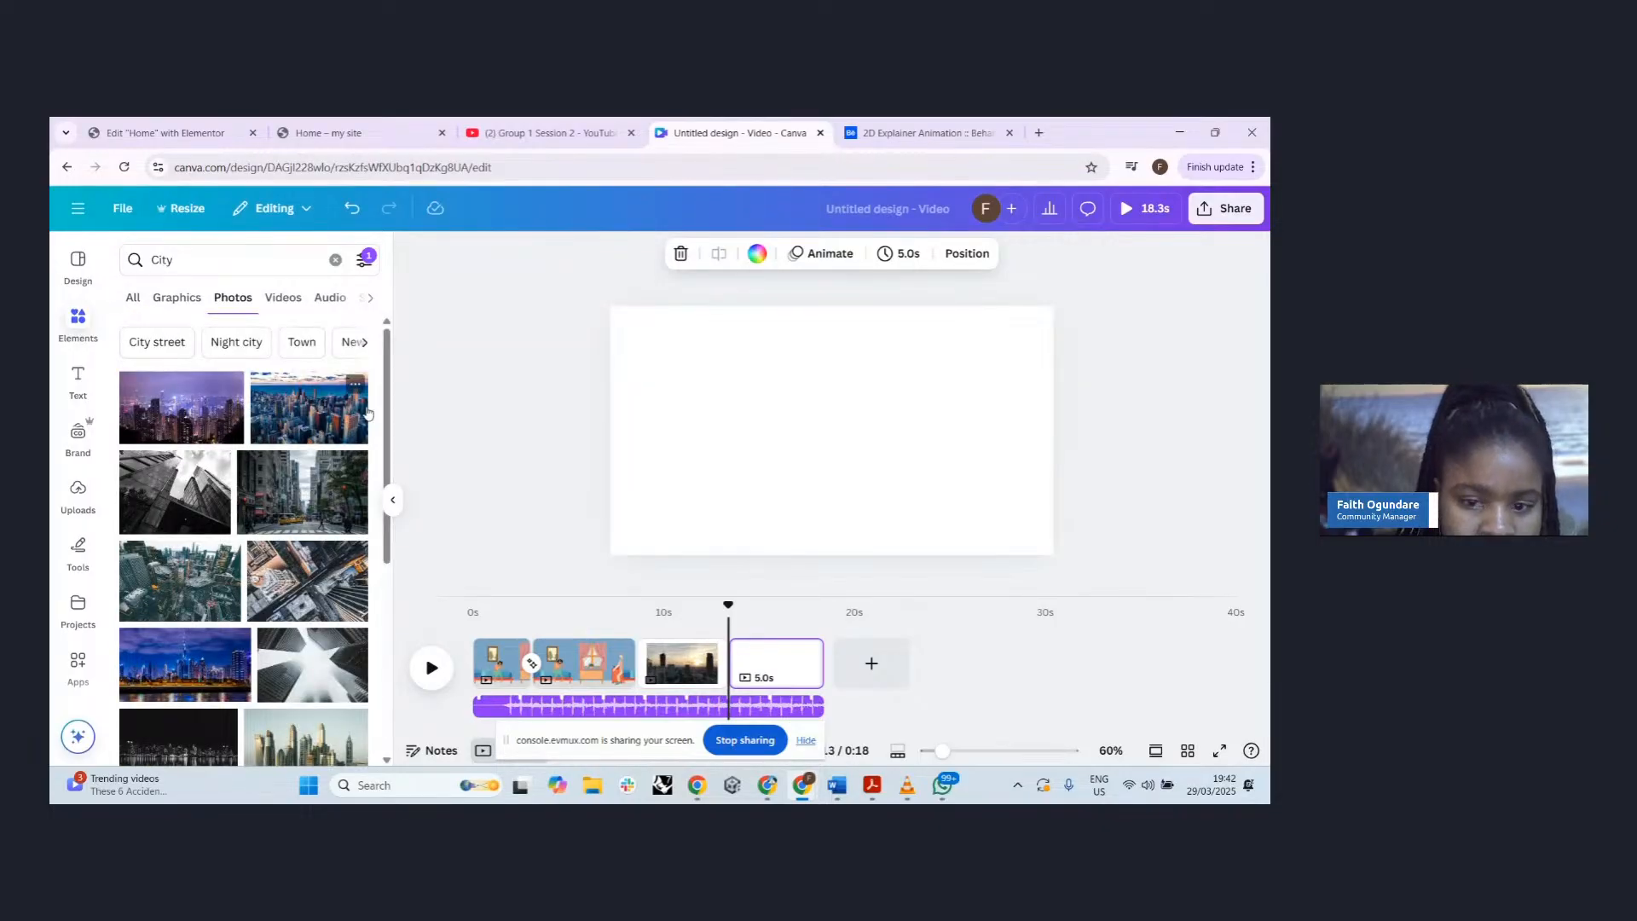
click(365, 414)
drag(667, 333, 611, 293)
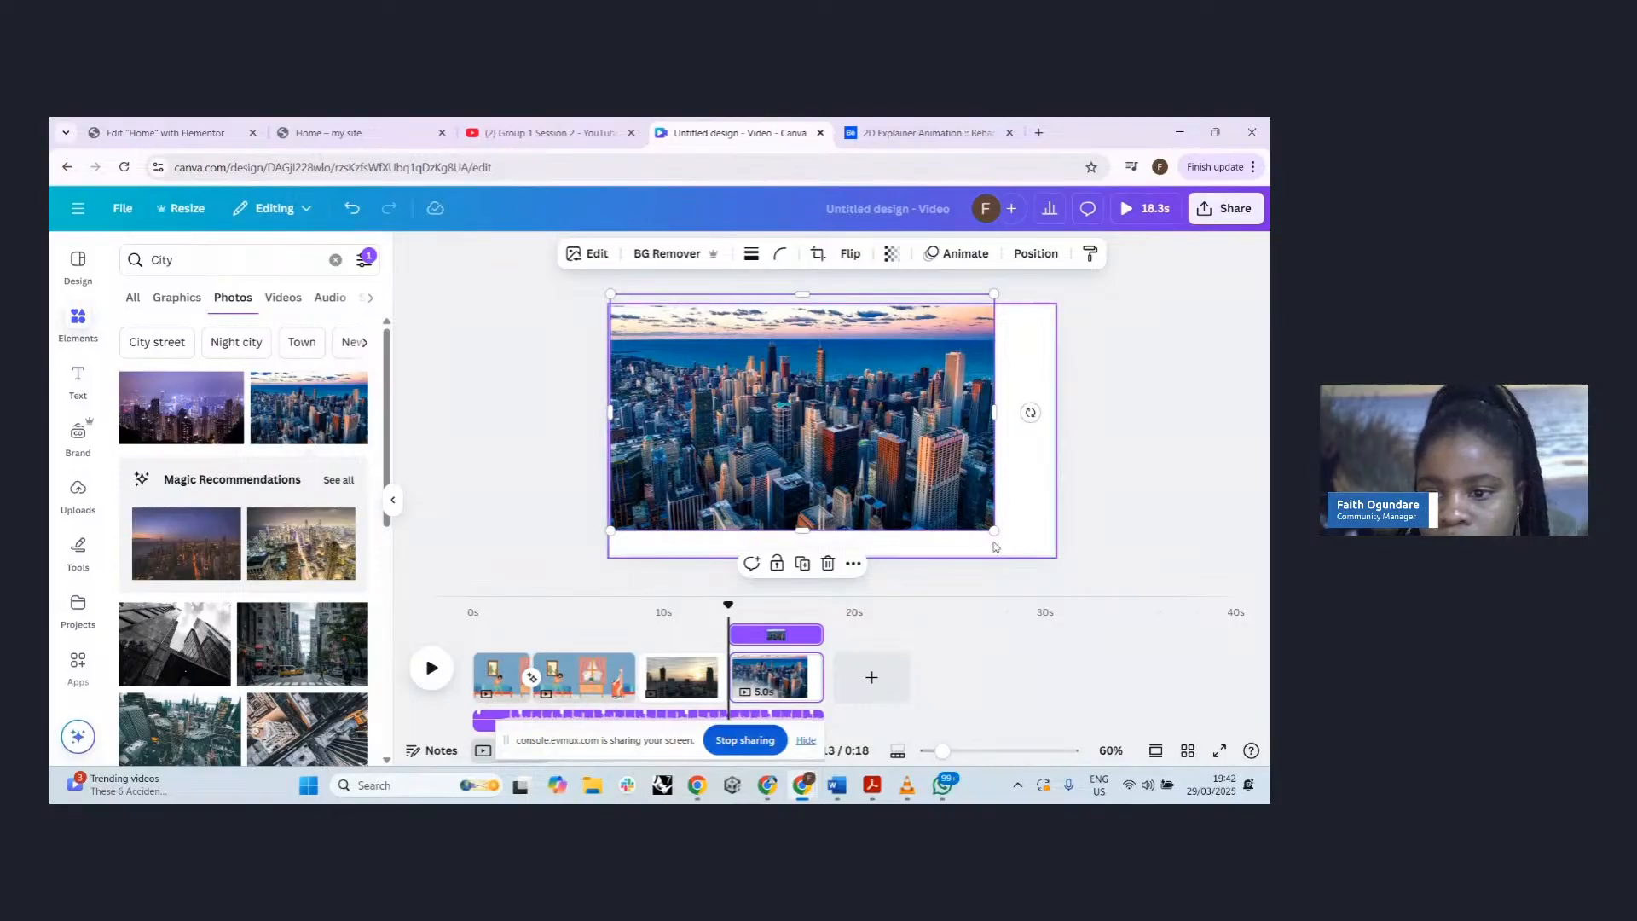
drag(994, 530, 1053, 565)
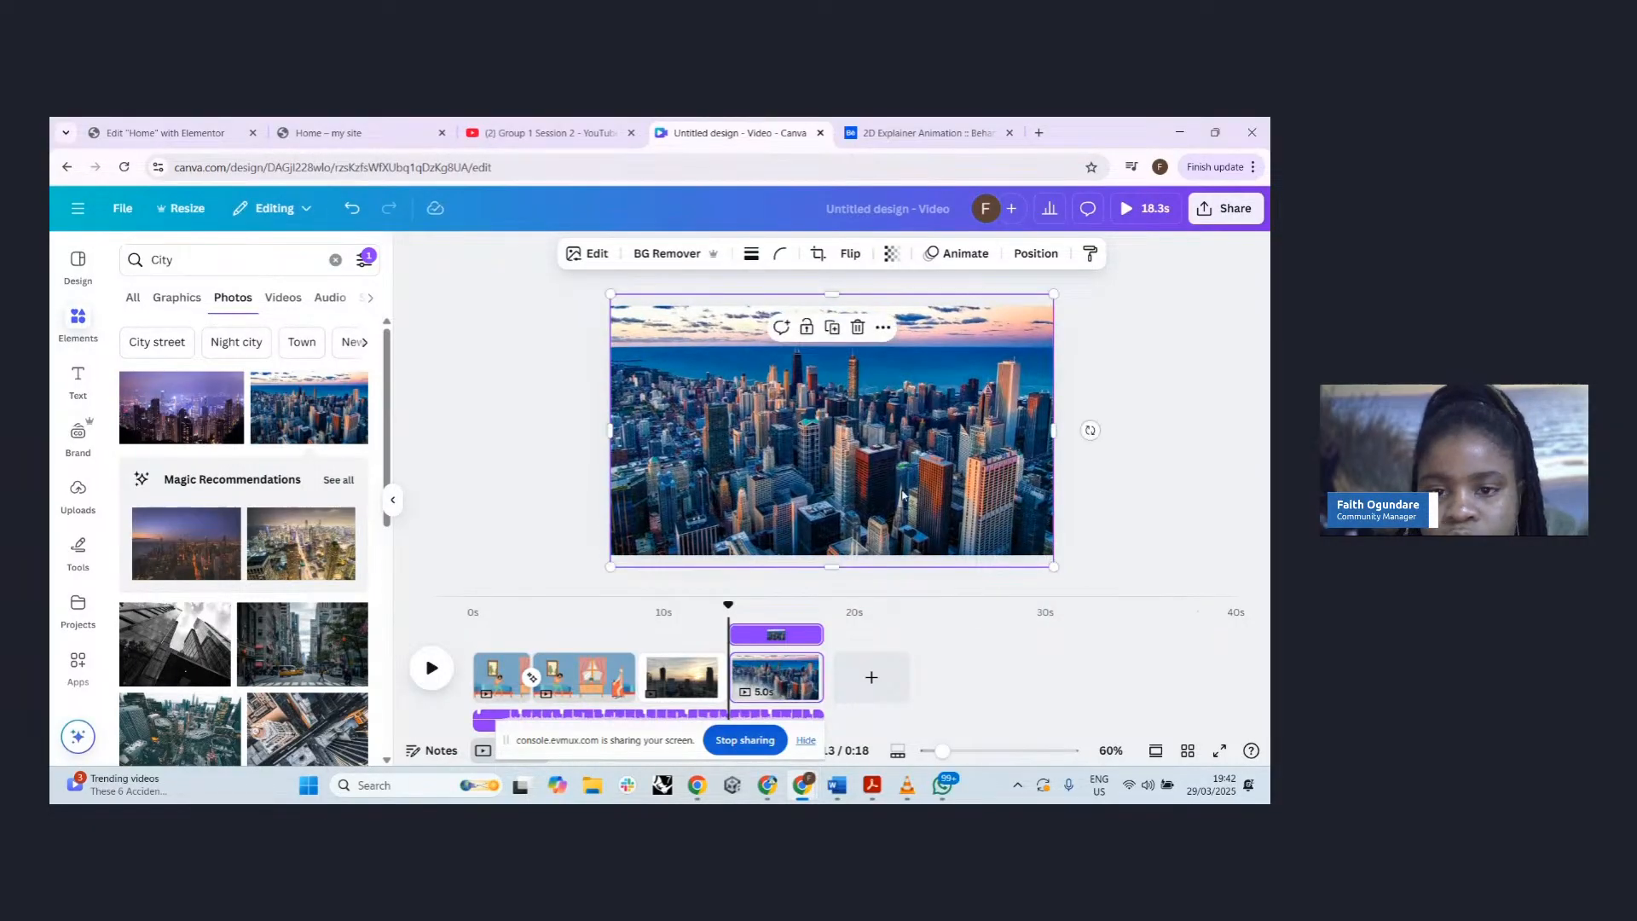
- Preview the Digital and Brush animations on the aerial city photo, and apply the Pop animation to it
click(961, 254)
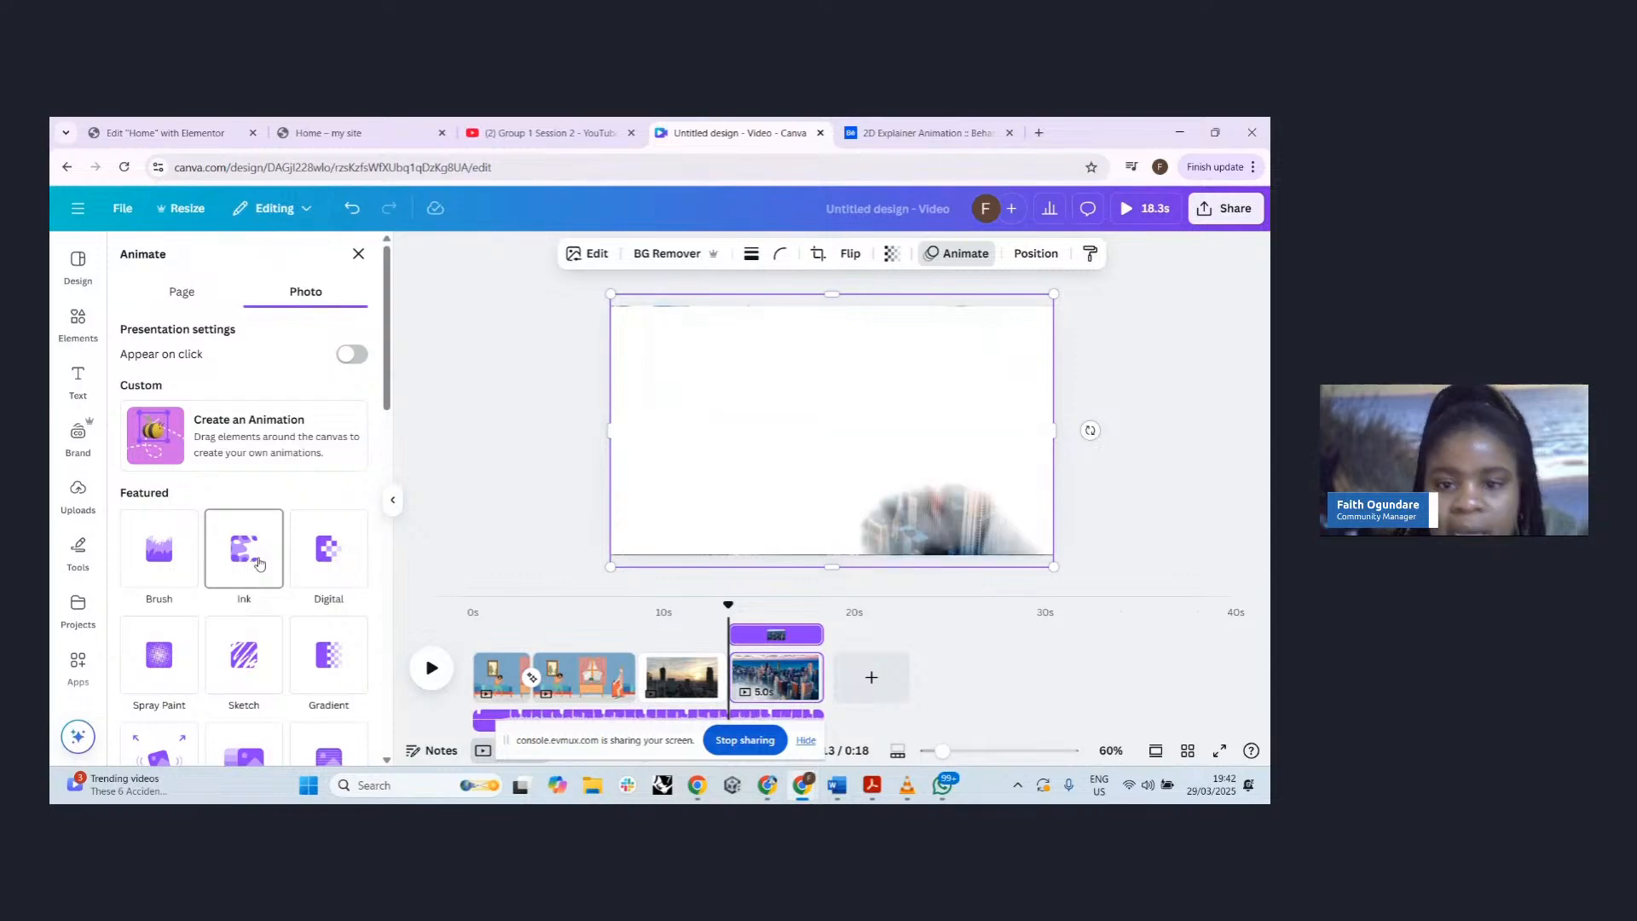
click(315, 553)
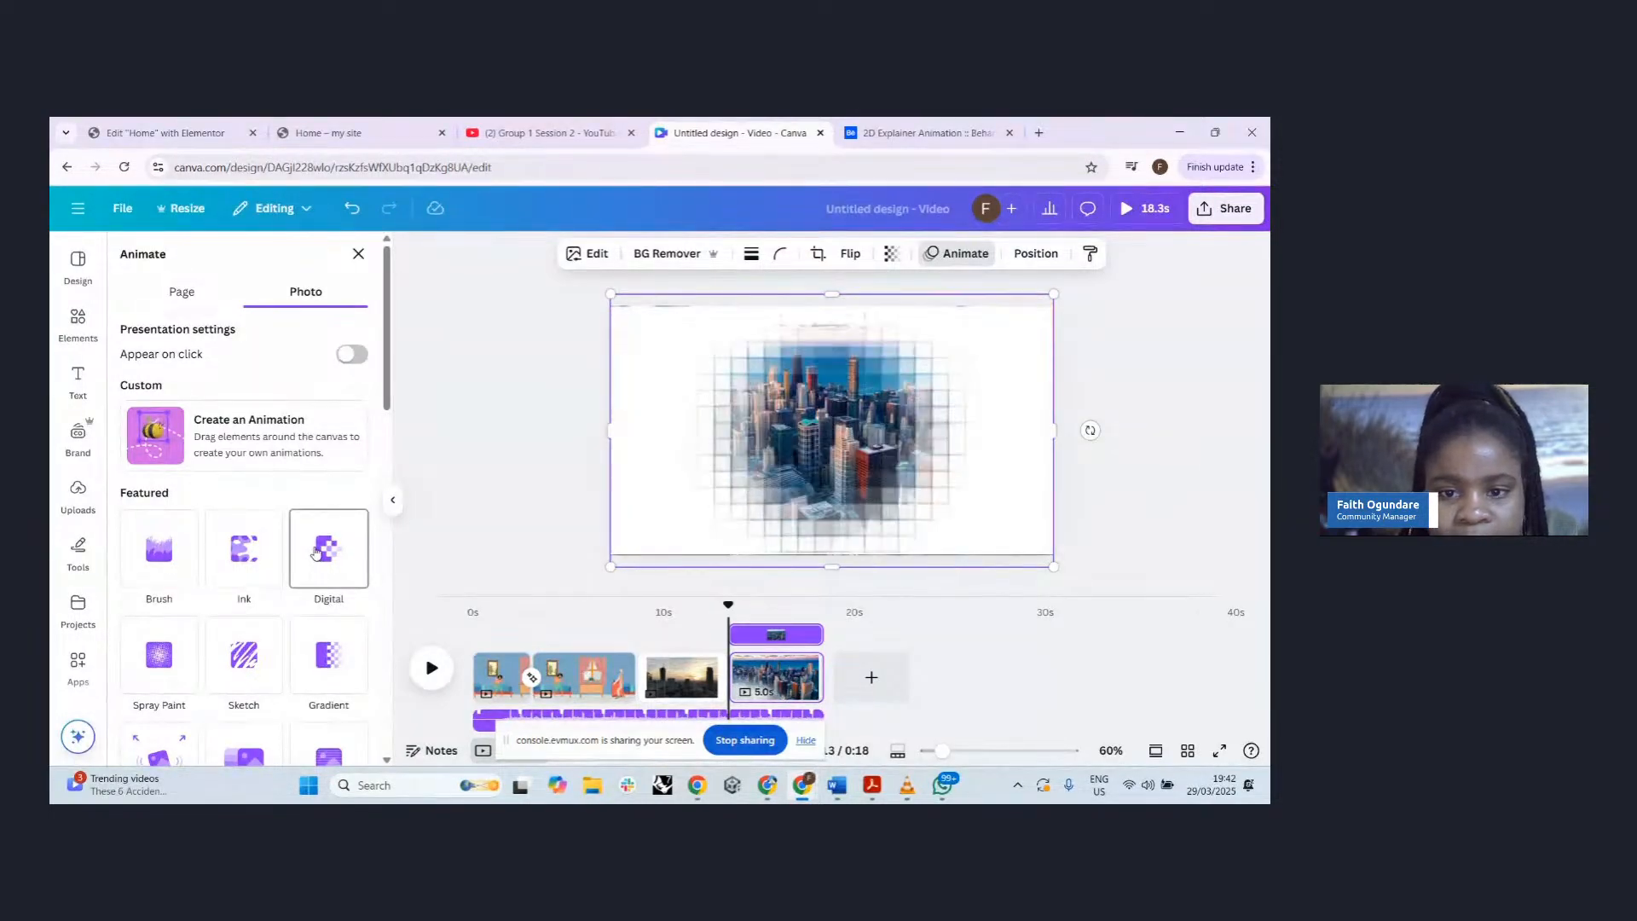
click(175, 560)
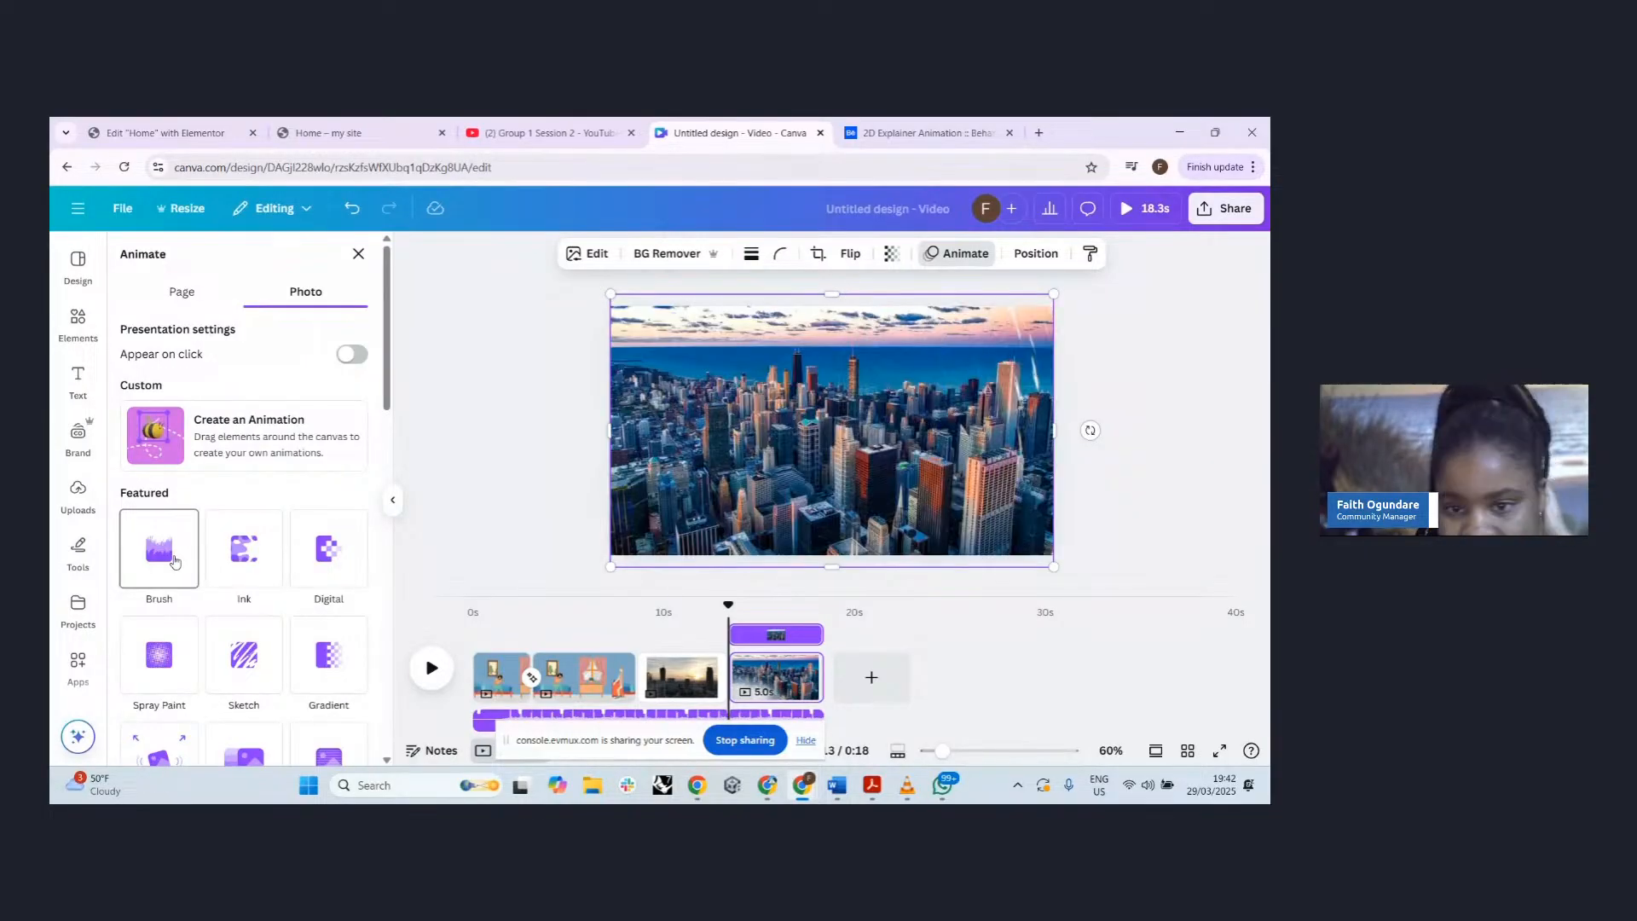
scroll(175, 561, down, 5)
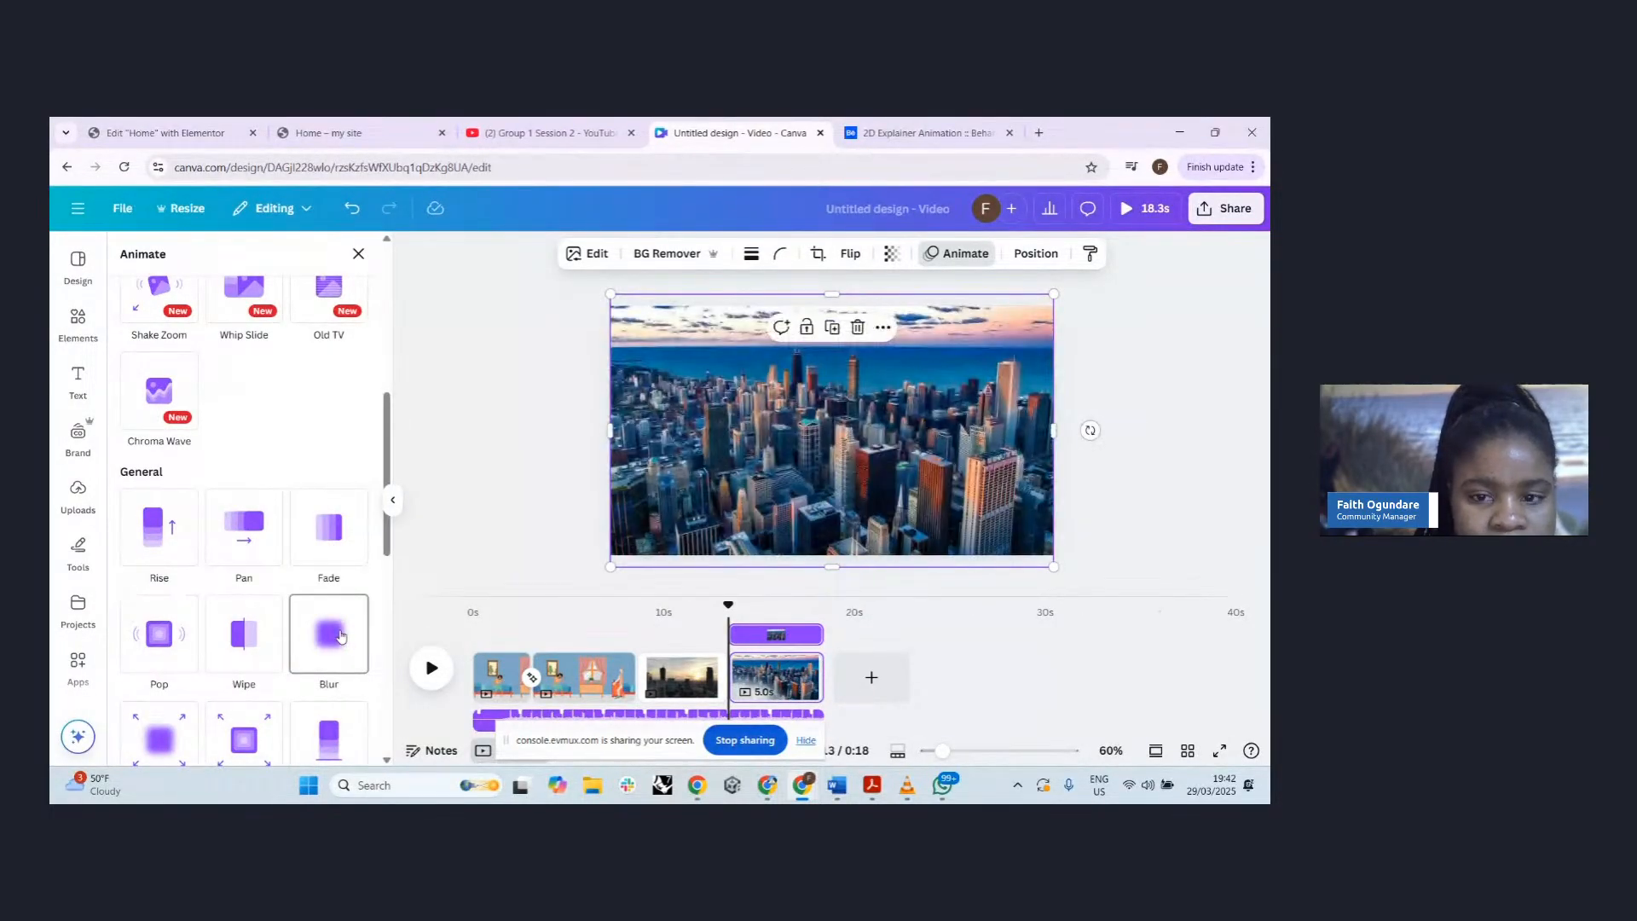
click(152, 646)
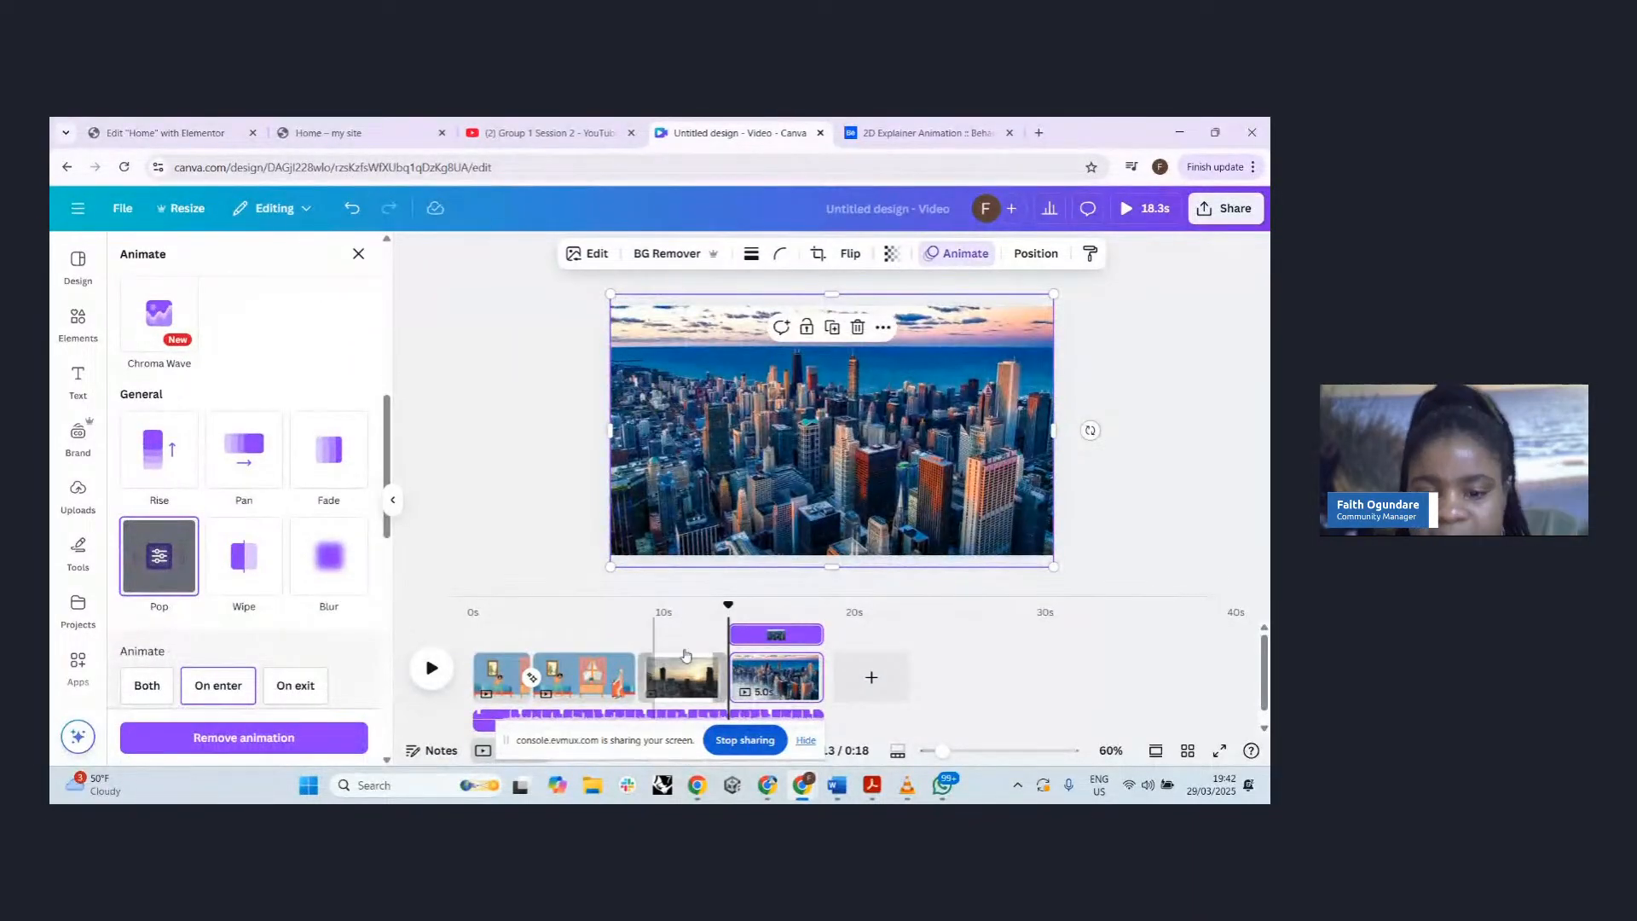
- Delete the page holding the sunset city video from the timeline
drag(728, 605, 671, 605)
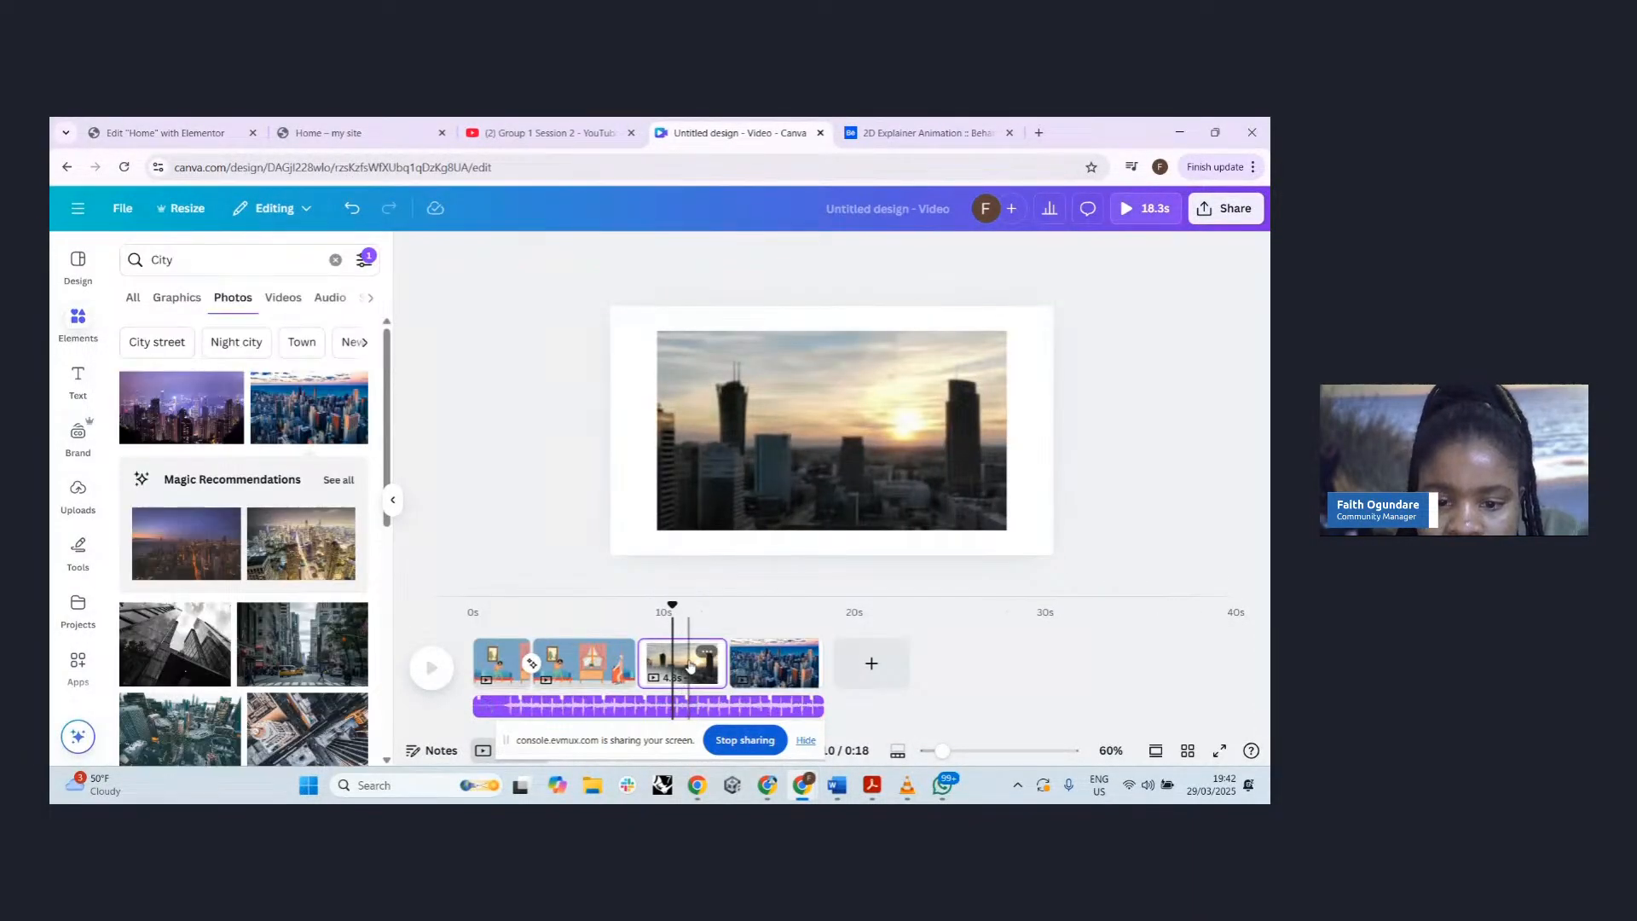
click(689, 667)
click(706, 652)
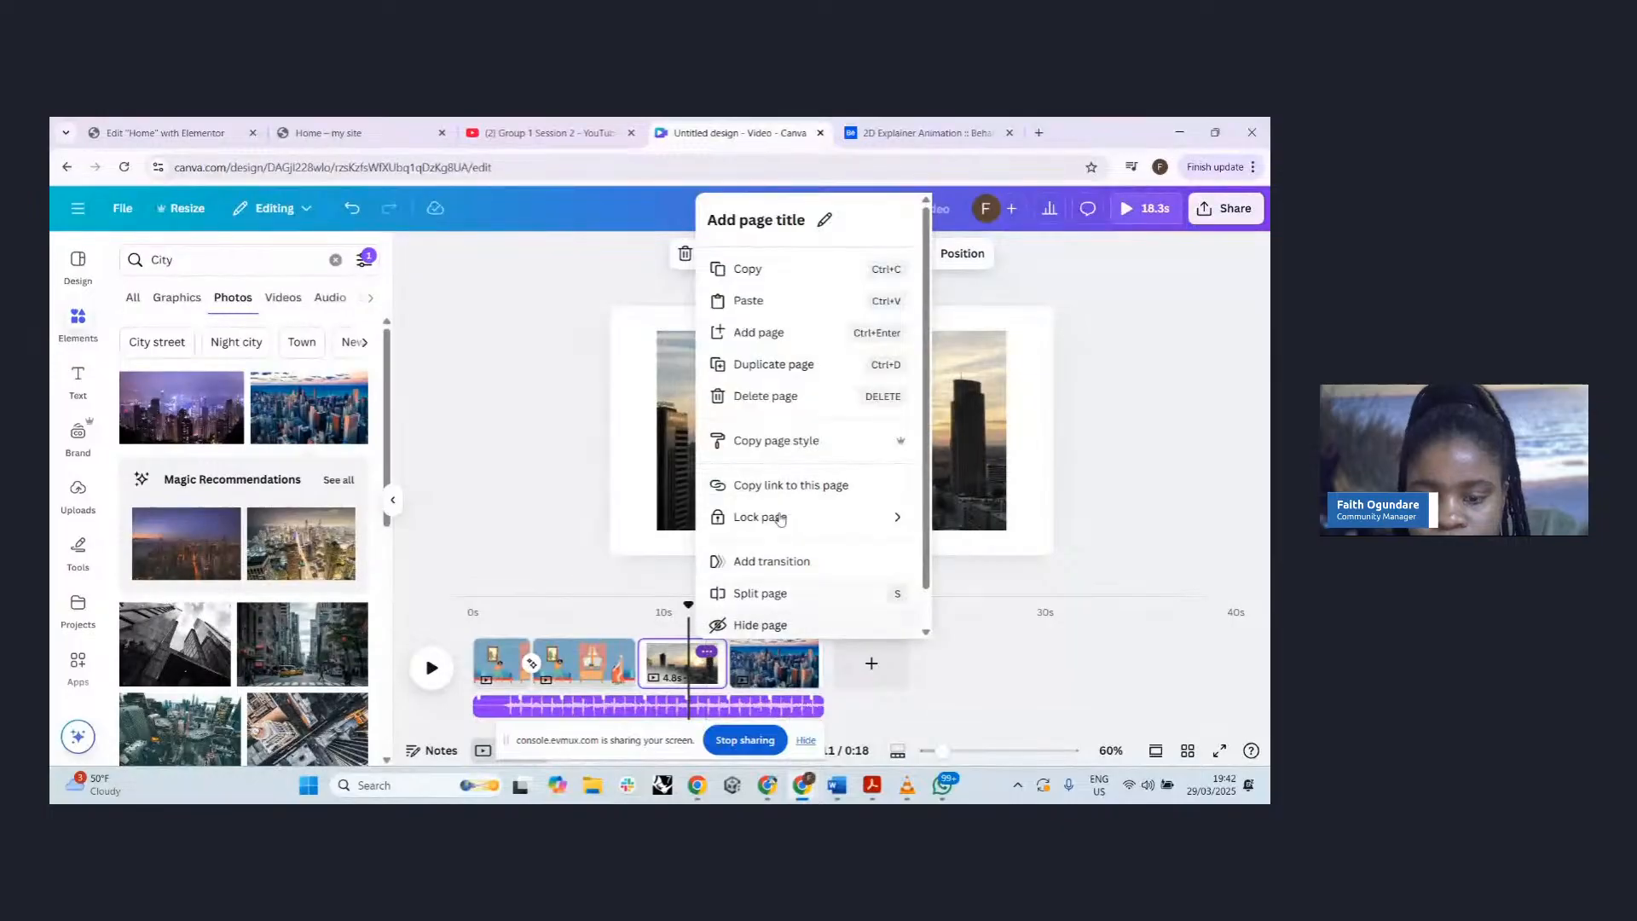
click(765, 395)
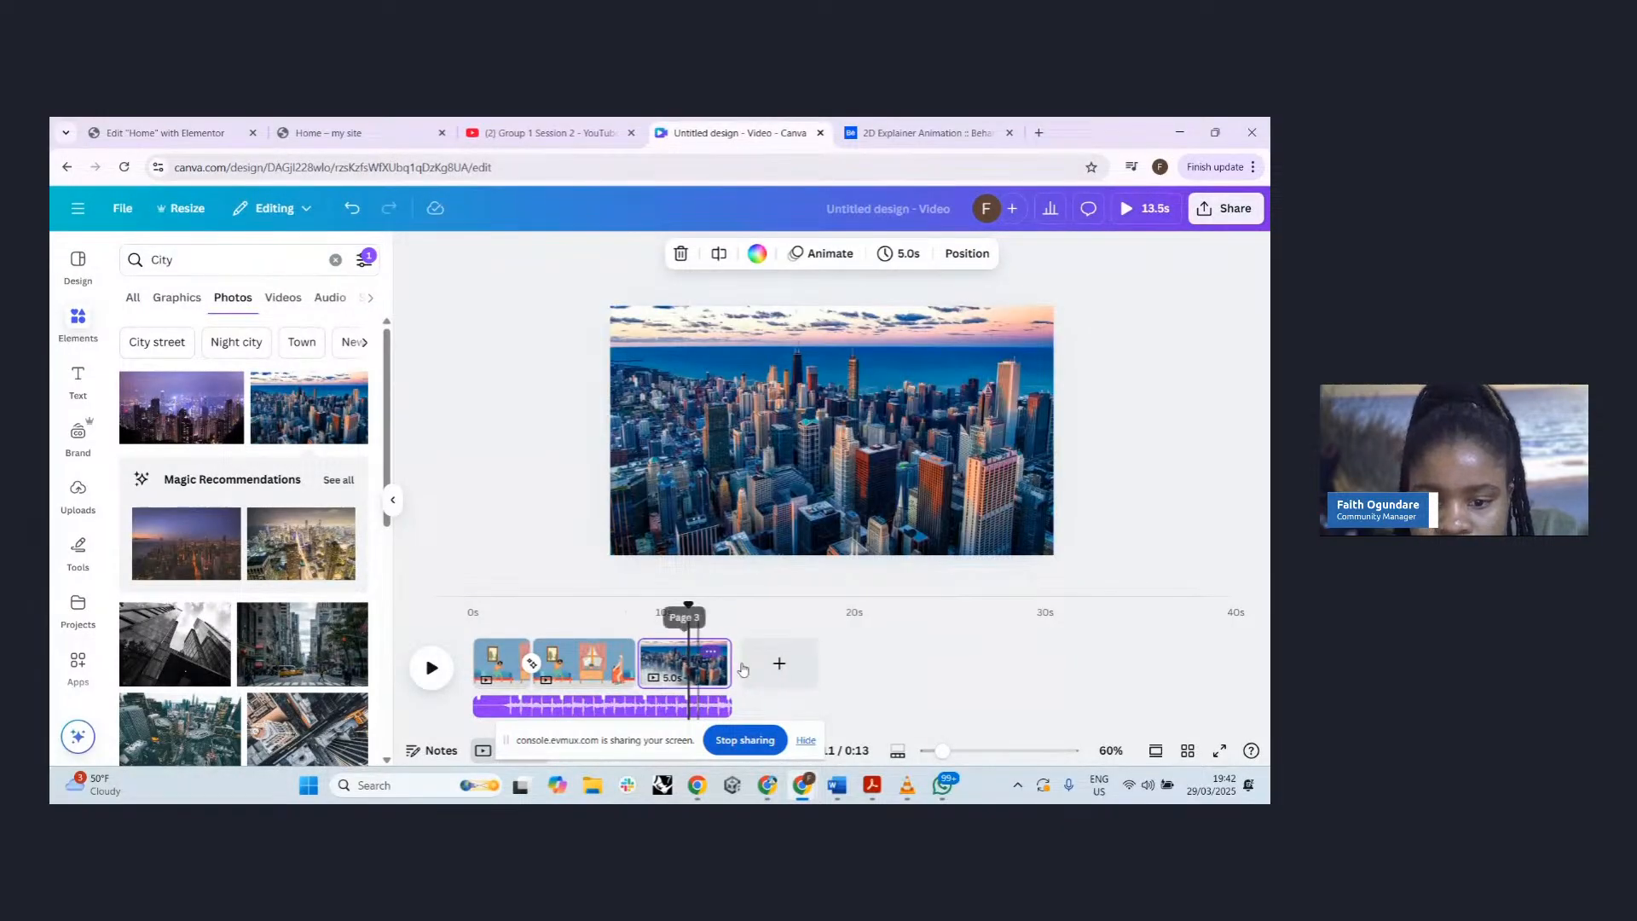
- Add a blank page after the aerial city photo and look through all City element results
click(766, 673)
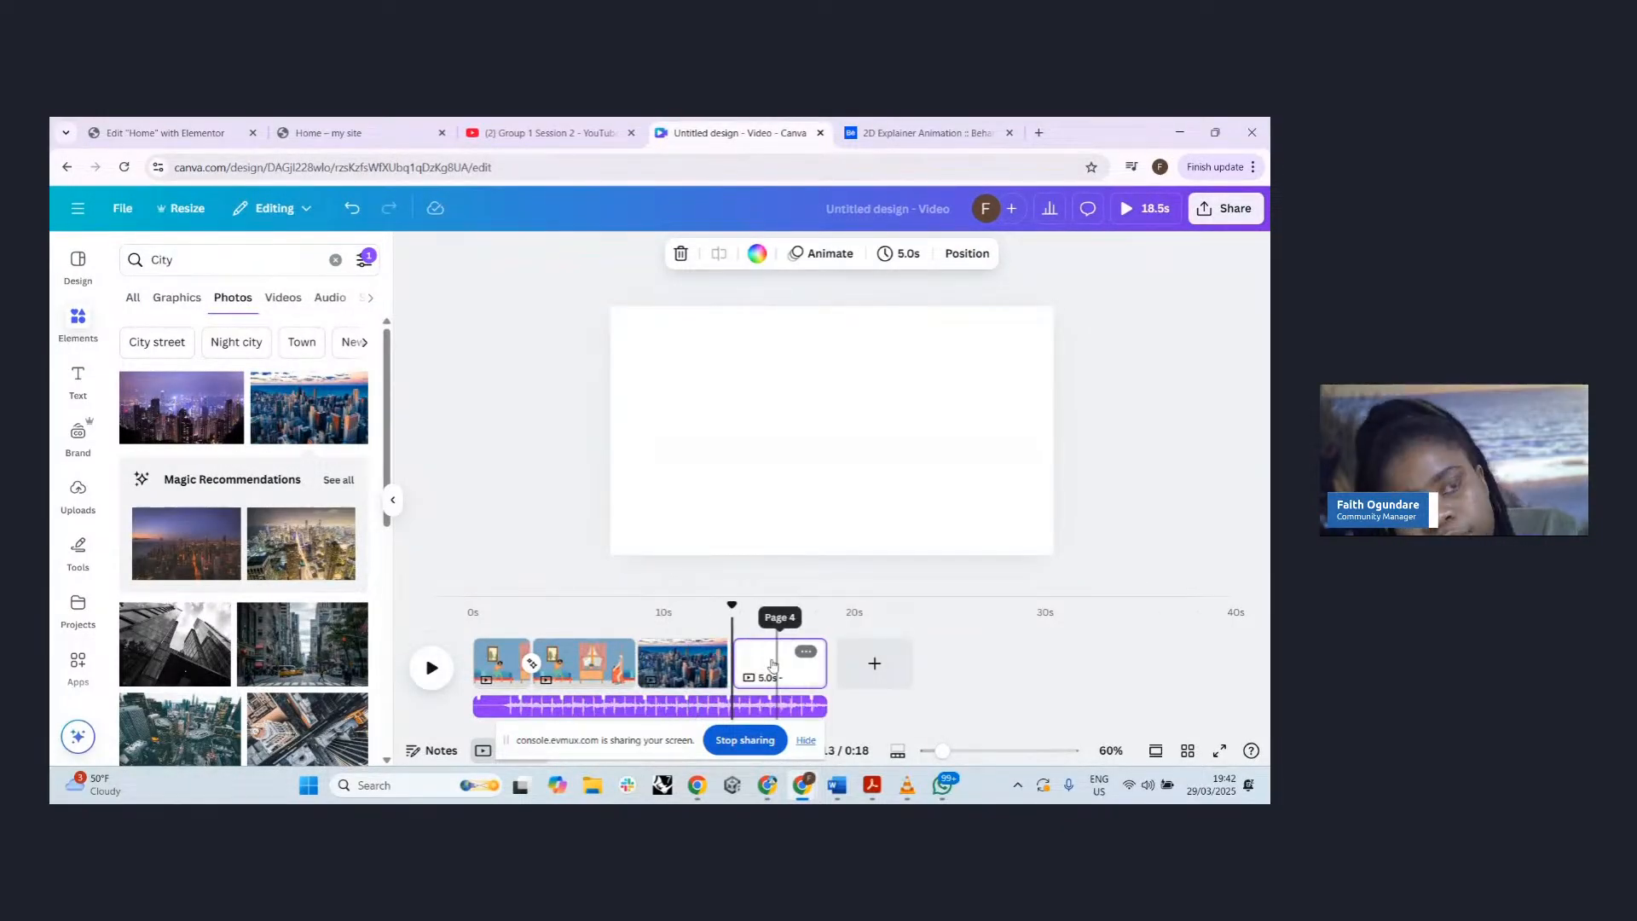
click(133, 298)
scroll(233, 522, down, 2)
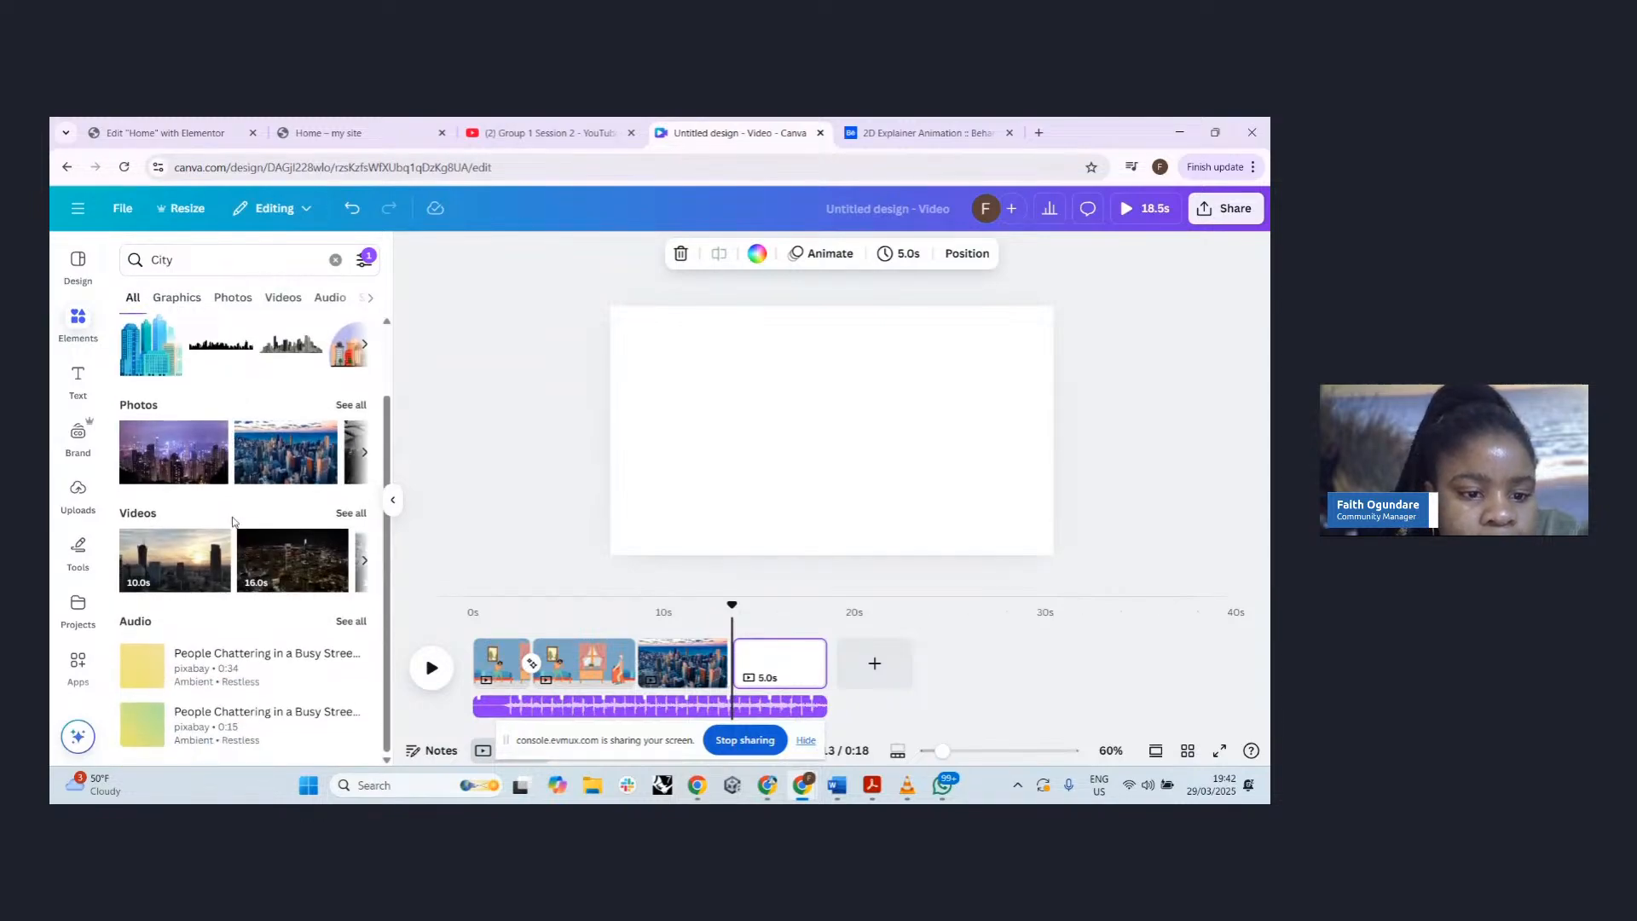
- Search the computer for commonwealth files and look through the results
click(373, 784)
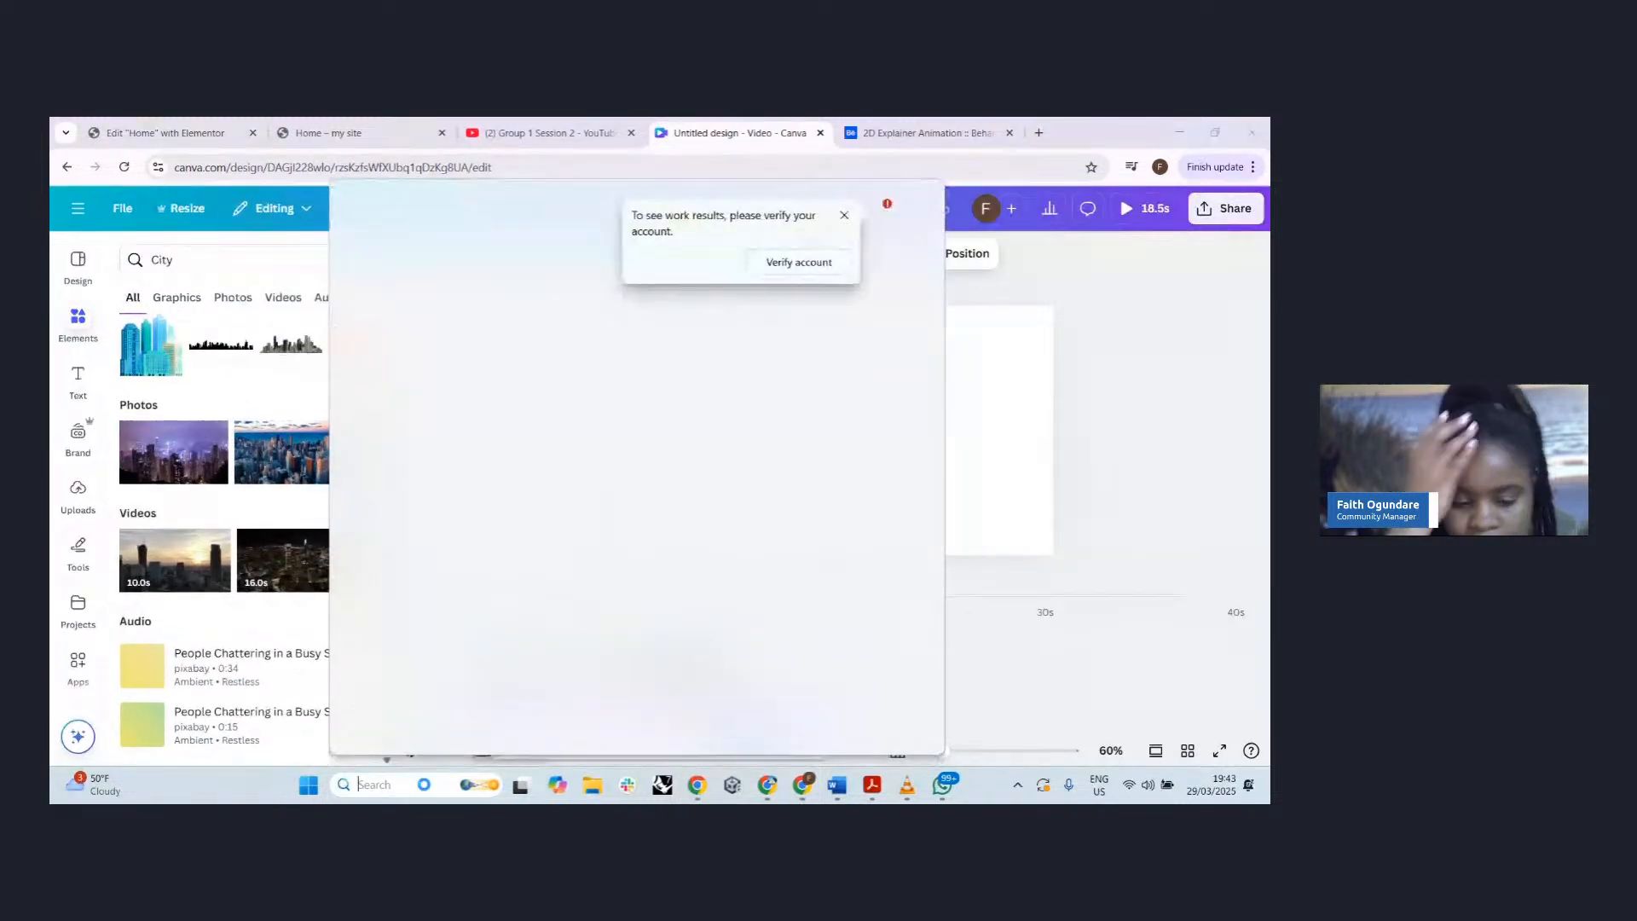
text(co)
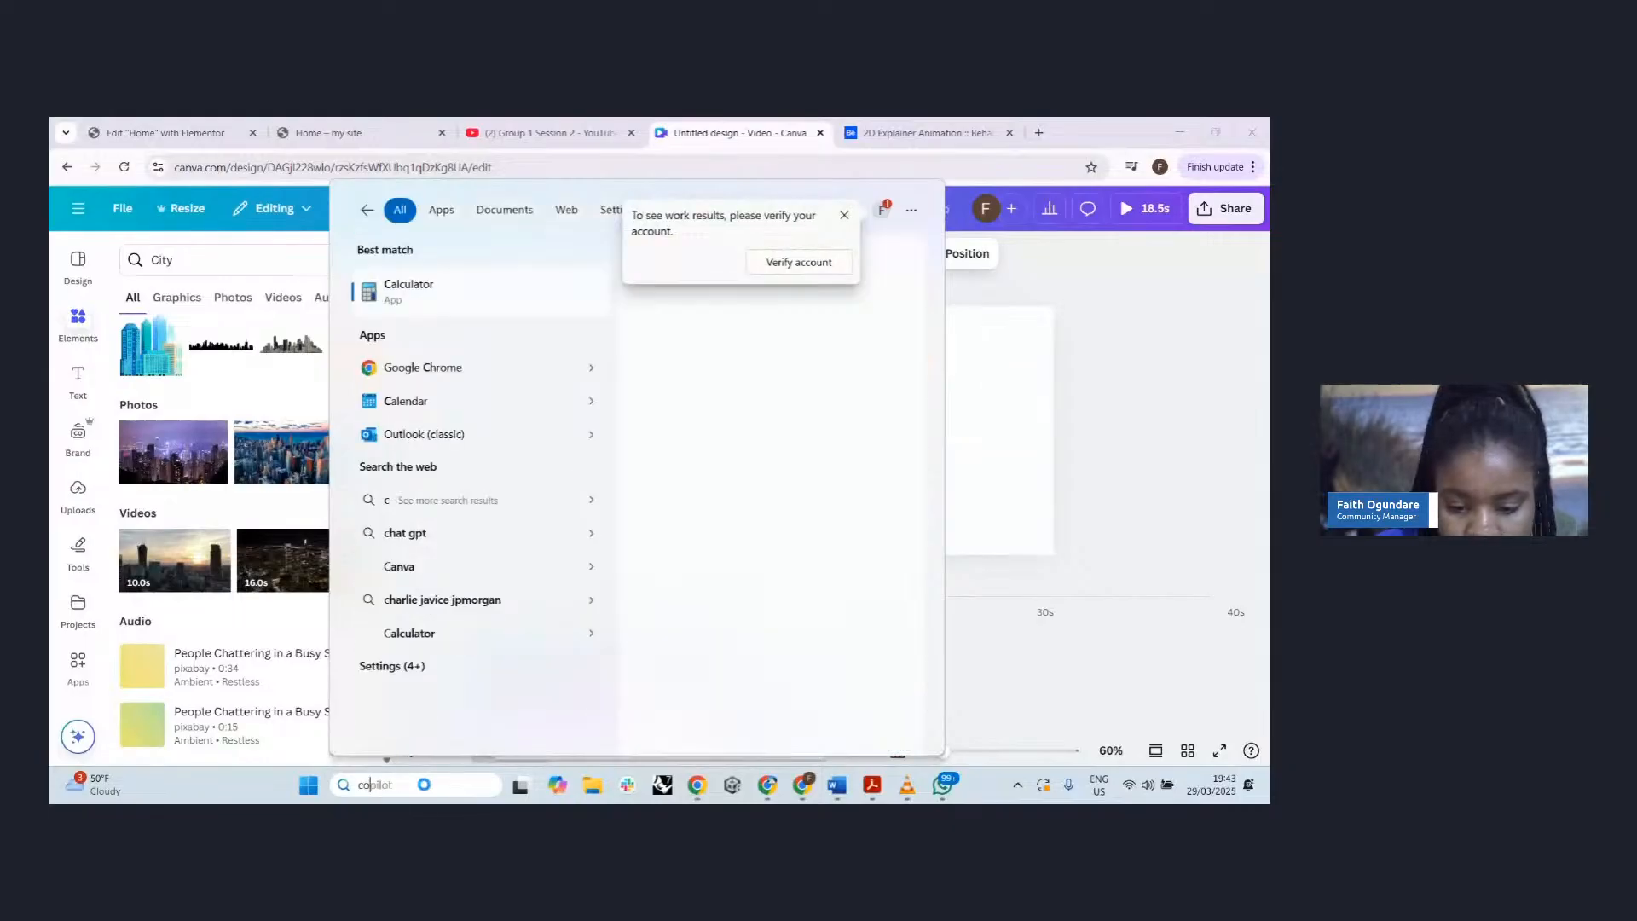
text(mmon)
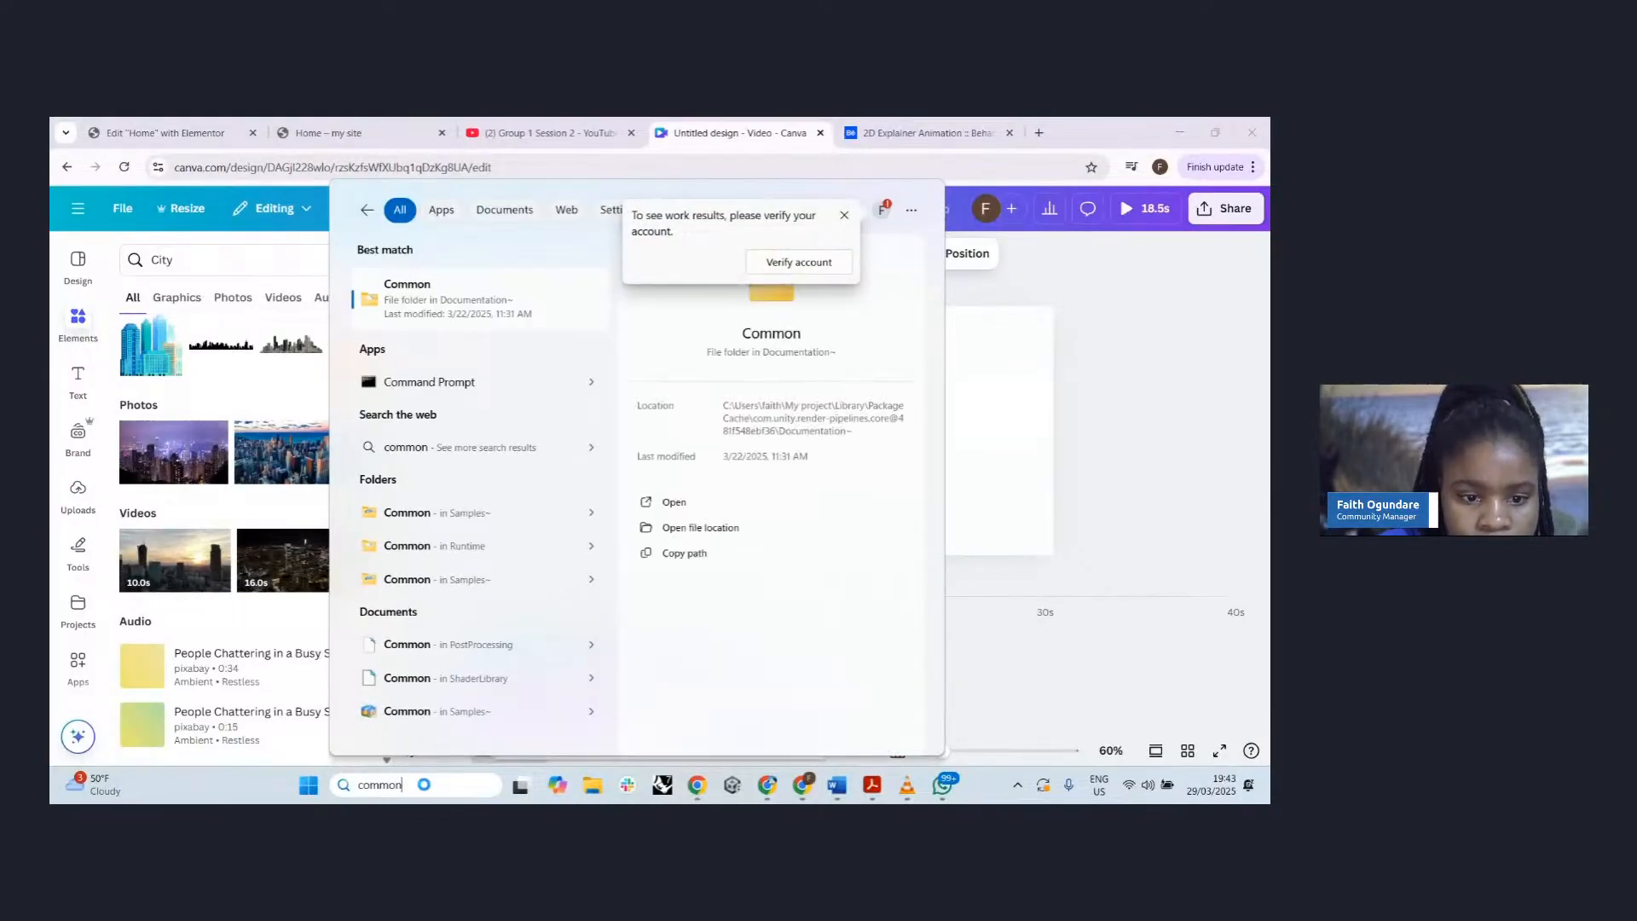
text(wealth)
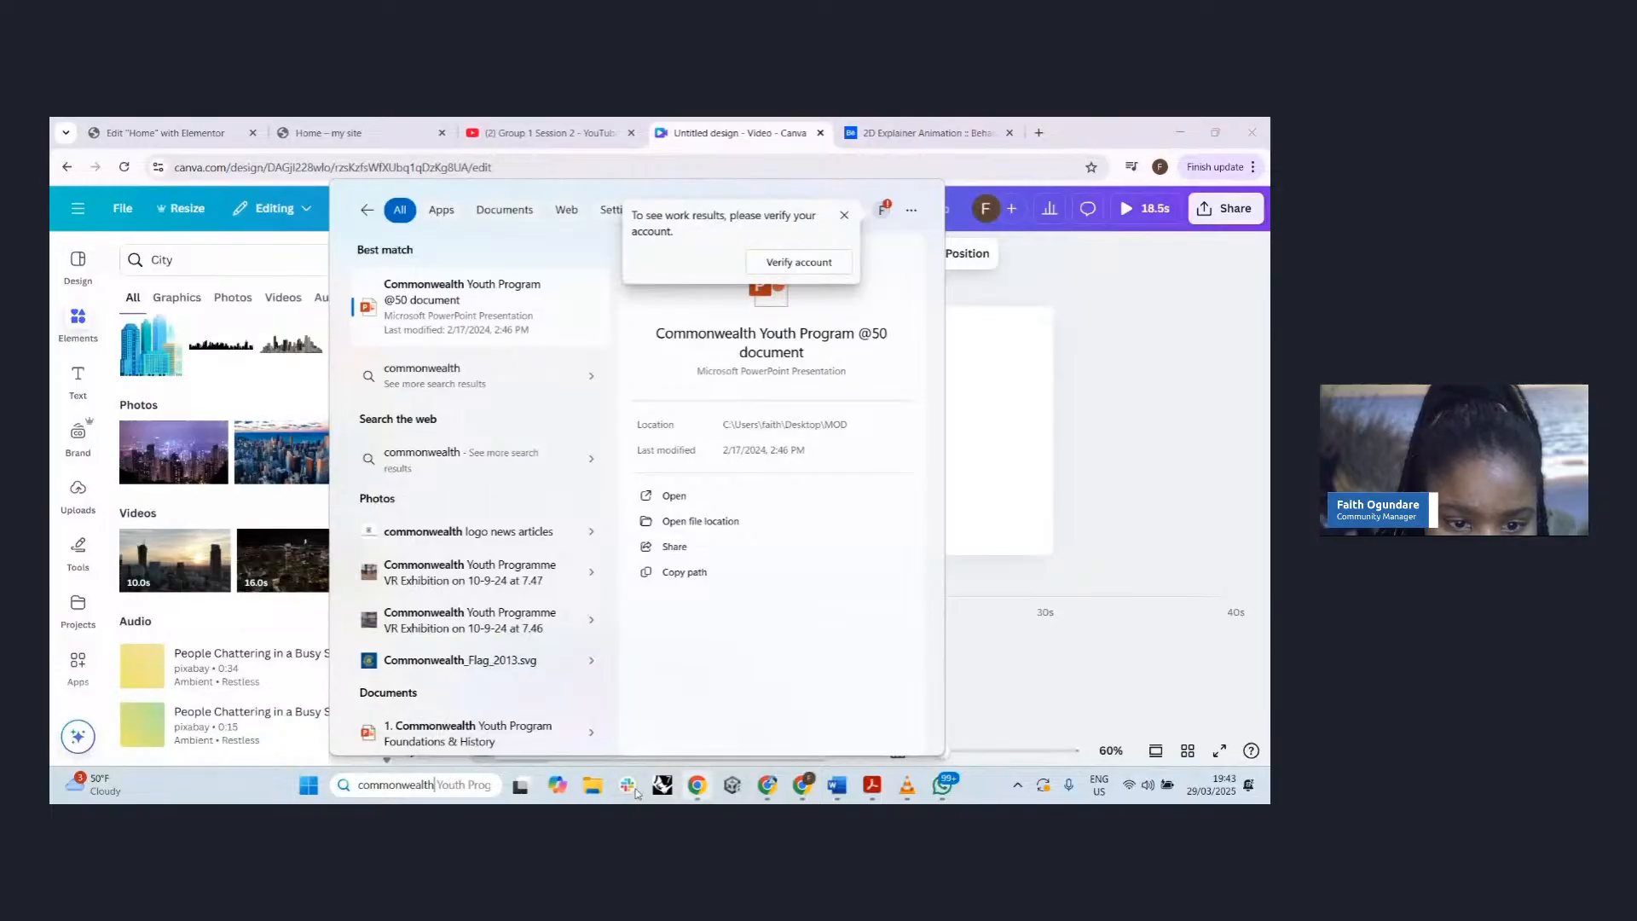
scroll(472, 588, down, 1)
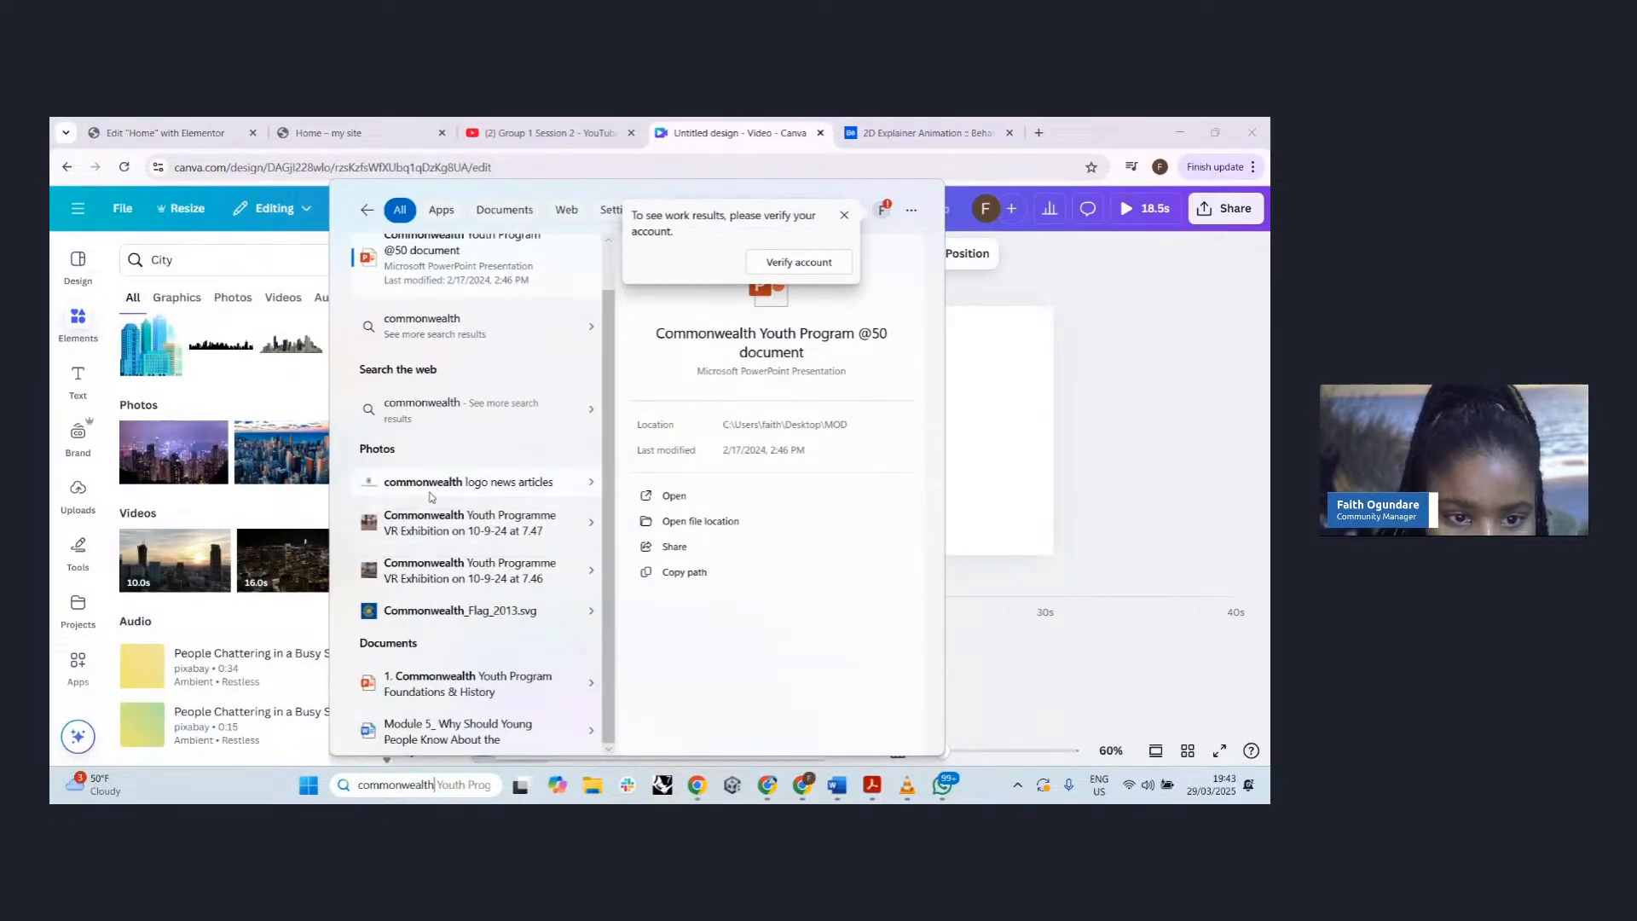
click(1125, 655)
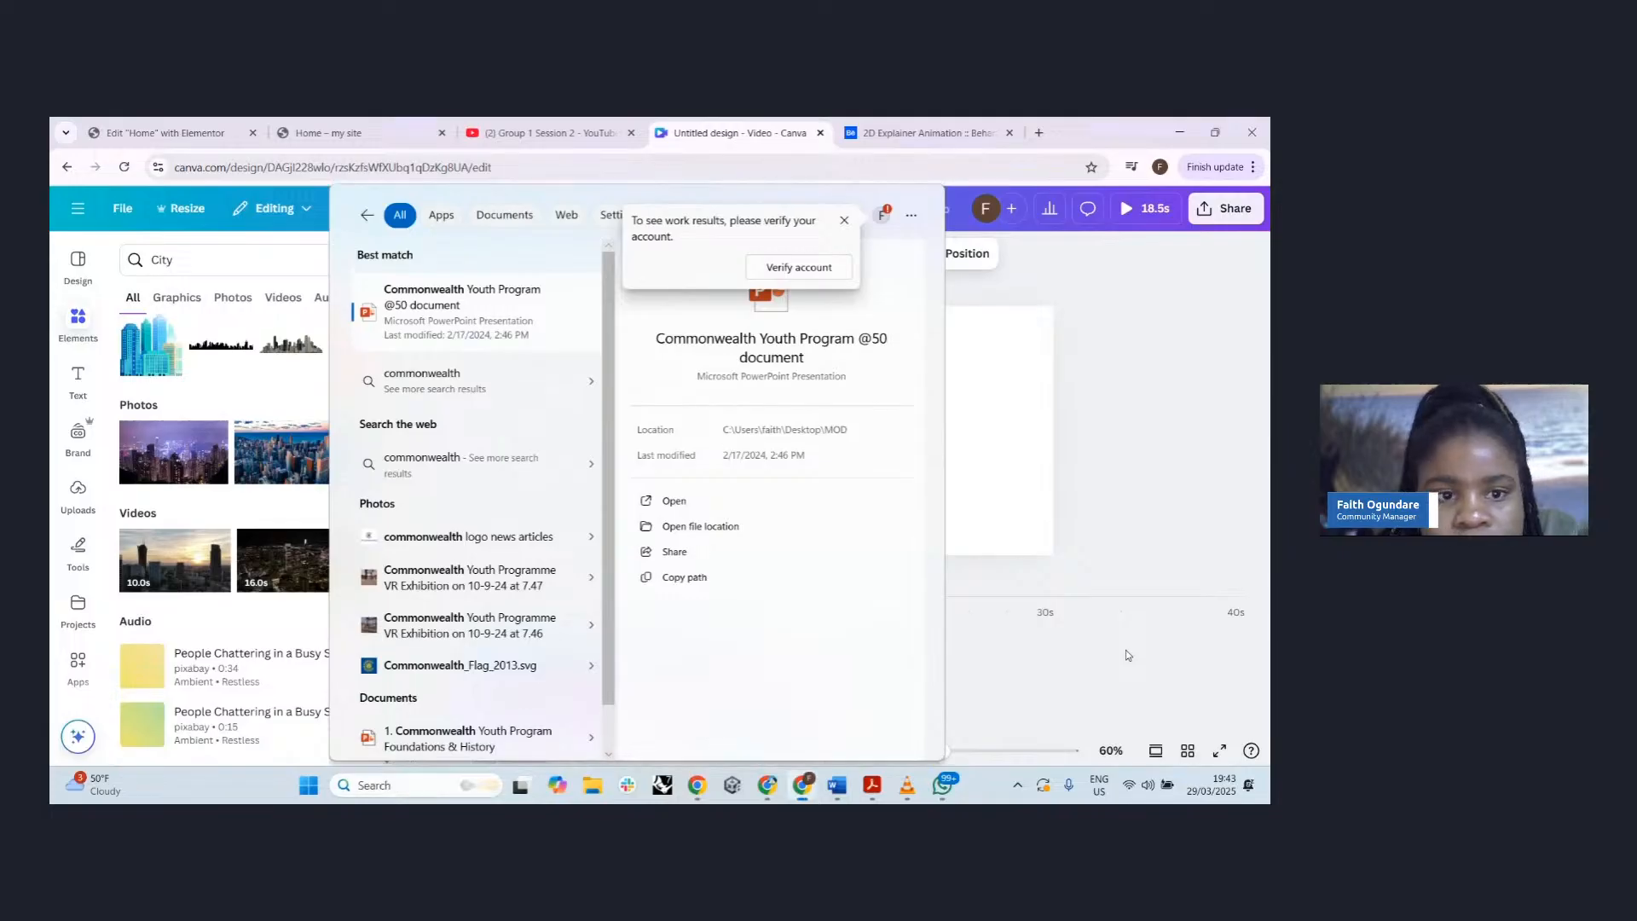
- Look through the full set of City photo results for a picture for the blank page
scroll(224, 383, up, 2)
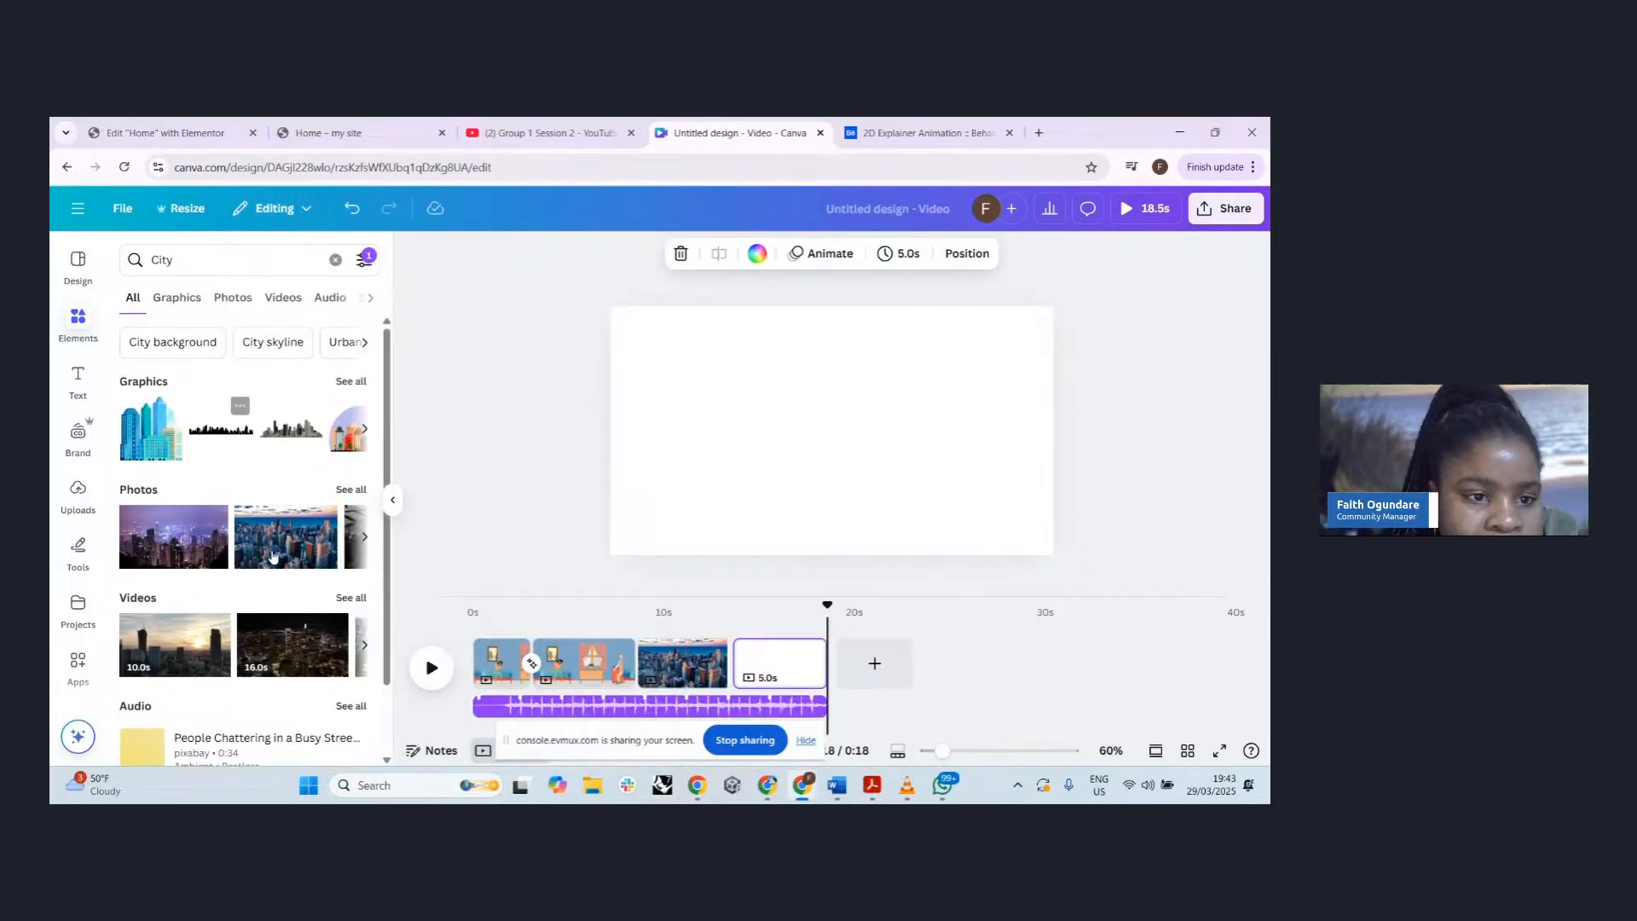
click(364, 536)
click(364, 536)
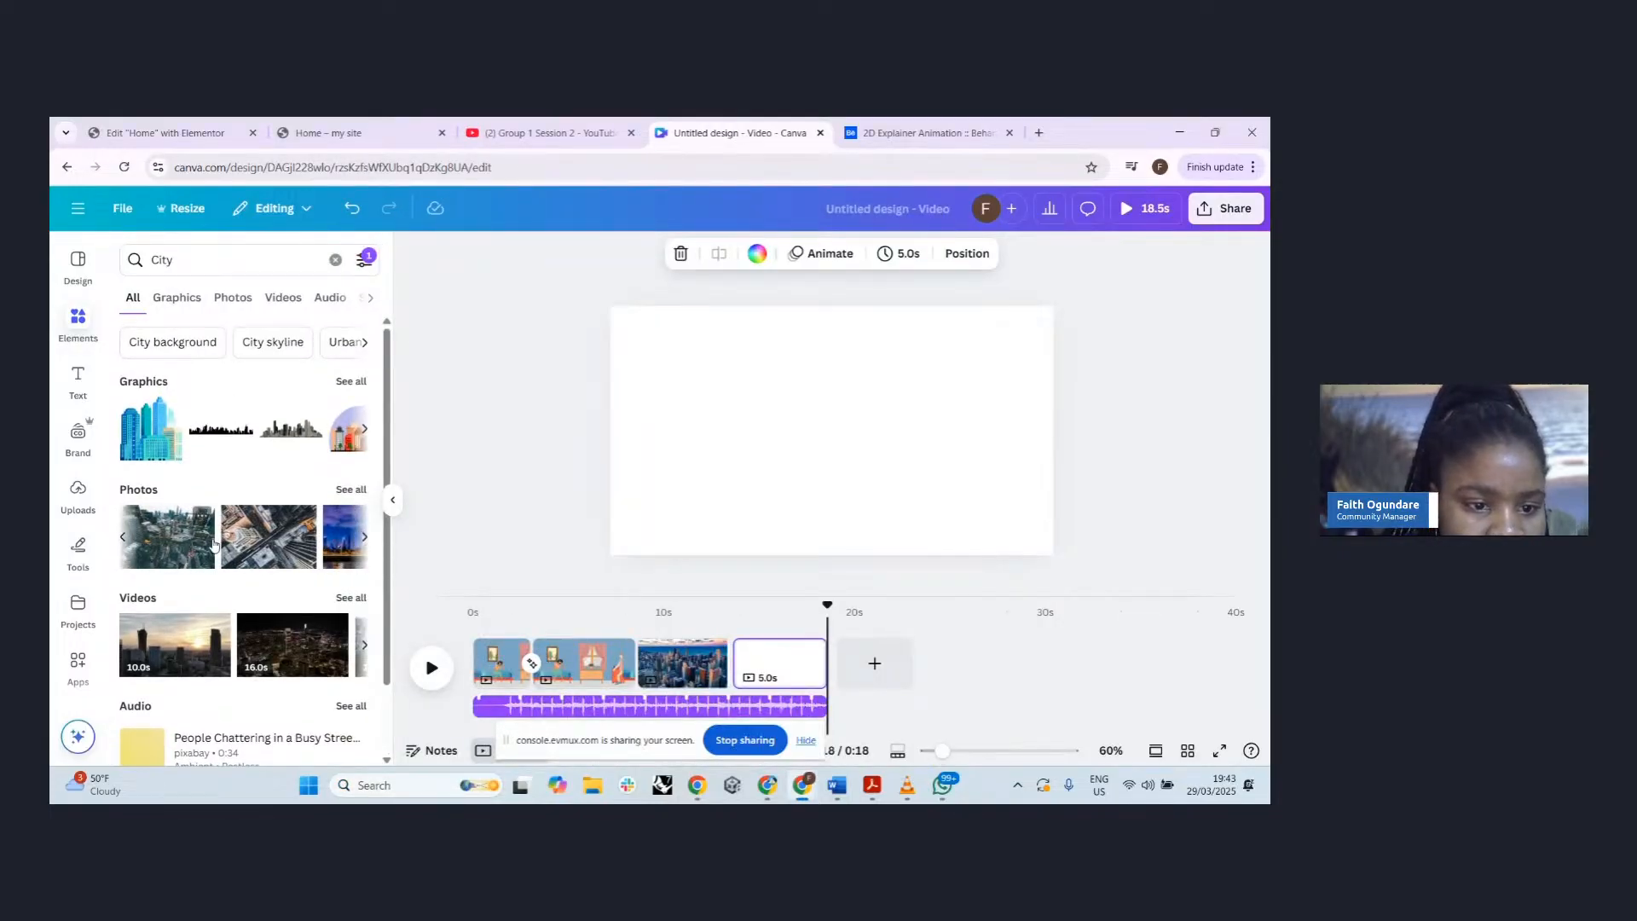
click(364, 536)
click(350, 489)
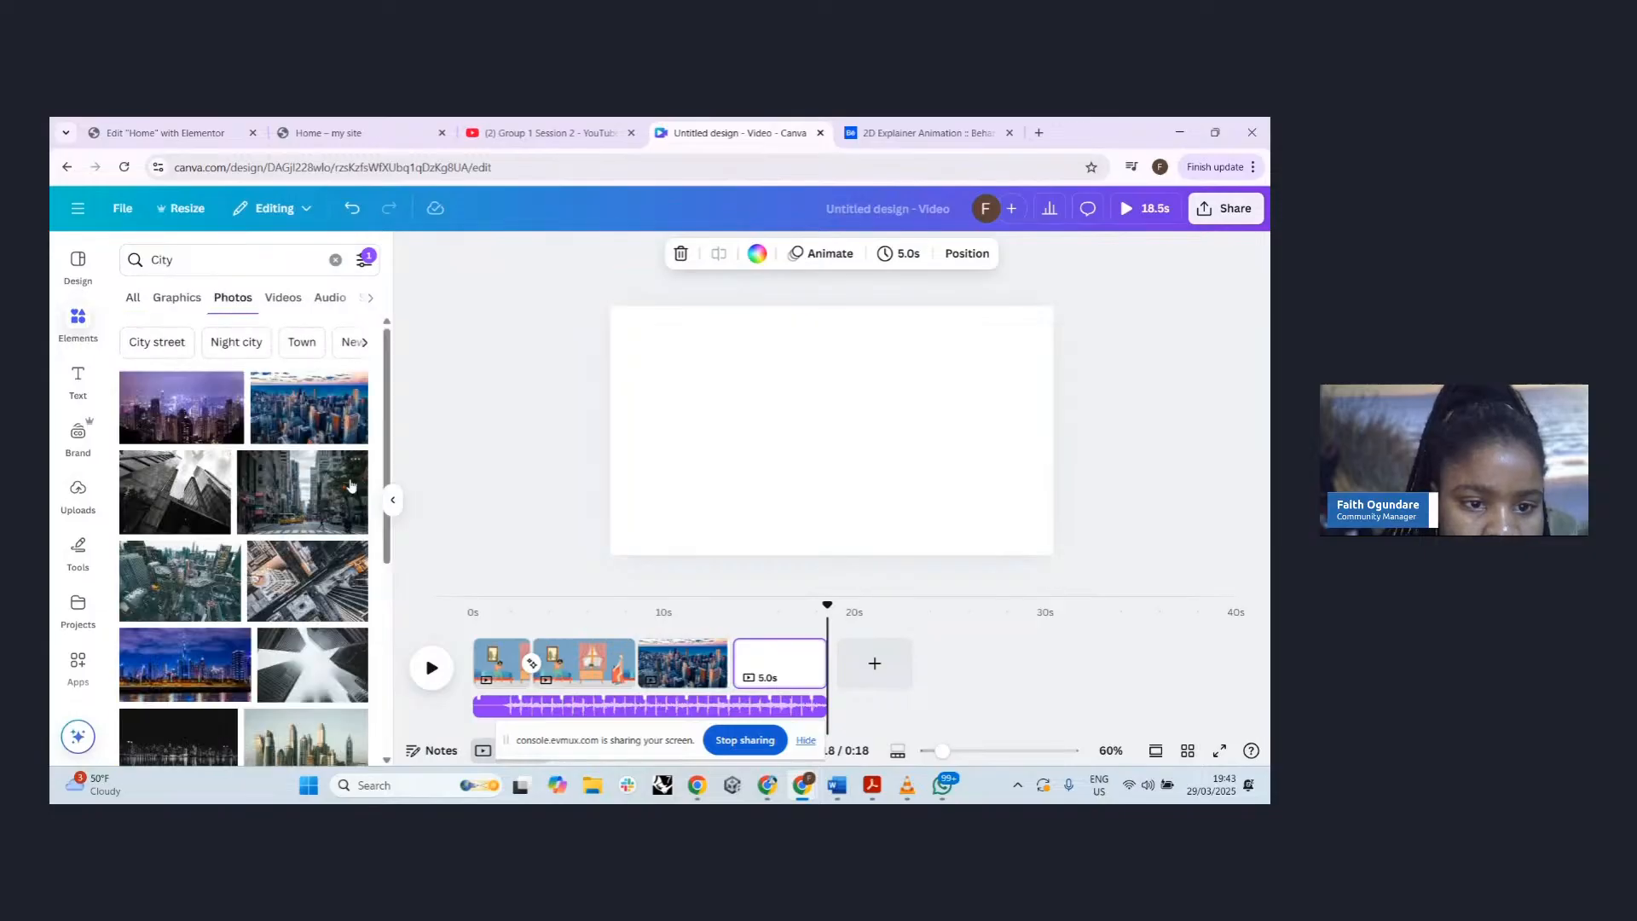
scroll(351, 486, down, 2)
scroll(350, 486, down, 5)
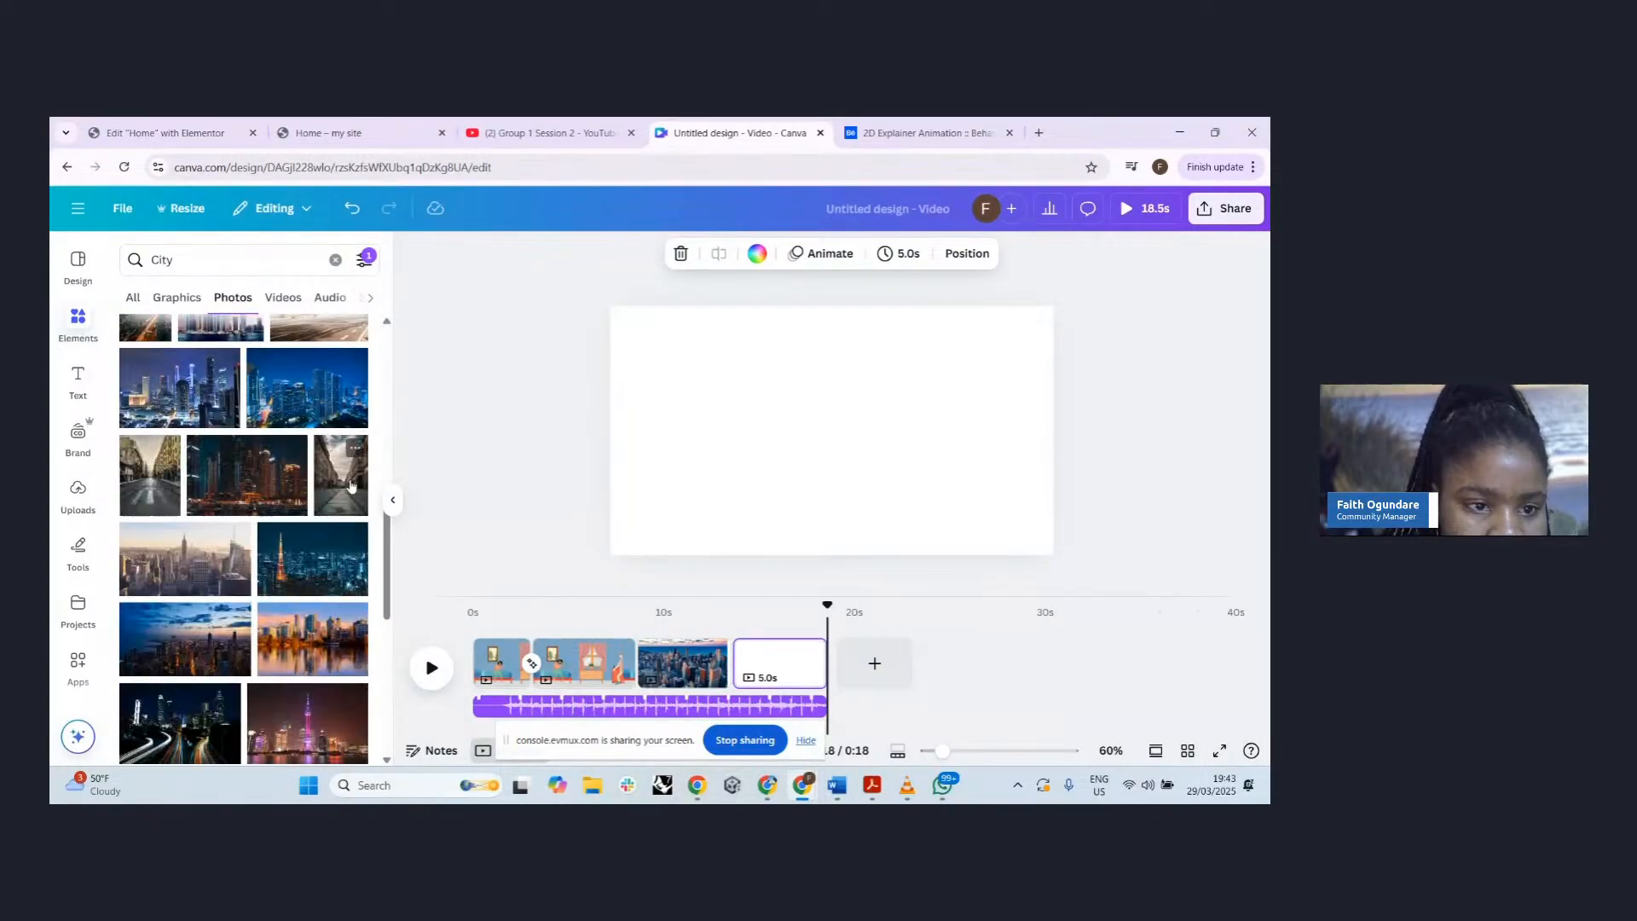
- Search the element photos for "chatting" and add the photo of two women talking among plants to the blank page
click(235, 259)
key(BackSpace)
key(BackSpace)
key(BackSpace)
key(BackSpace)
text(sc)
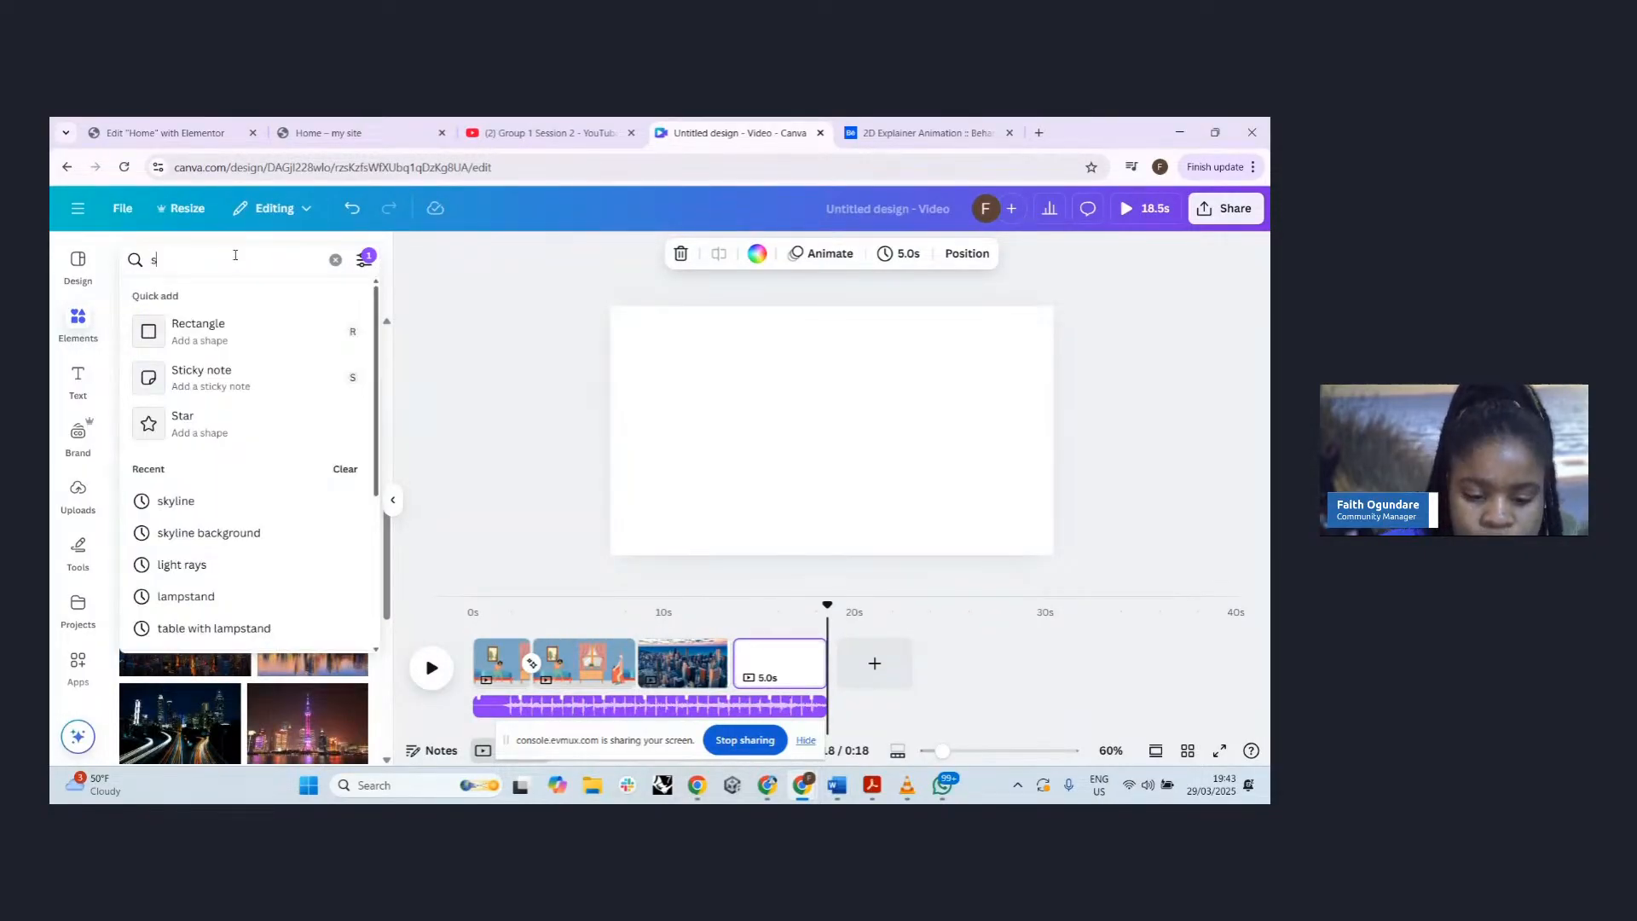
key(BackSpace)
key(BackSpace)
text(cha)
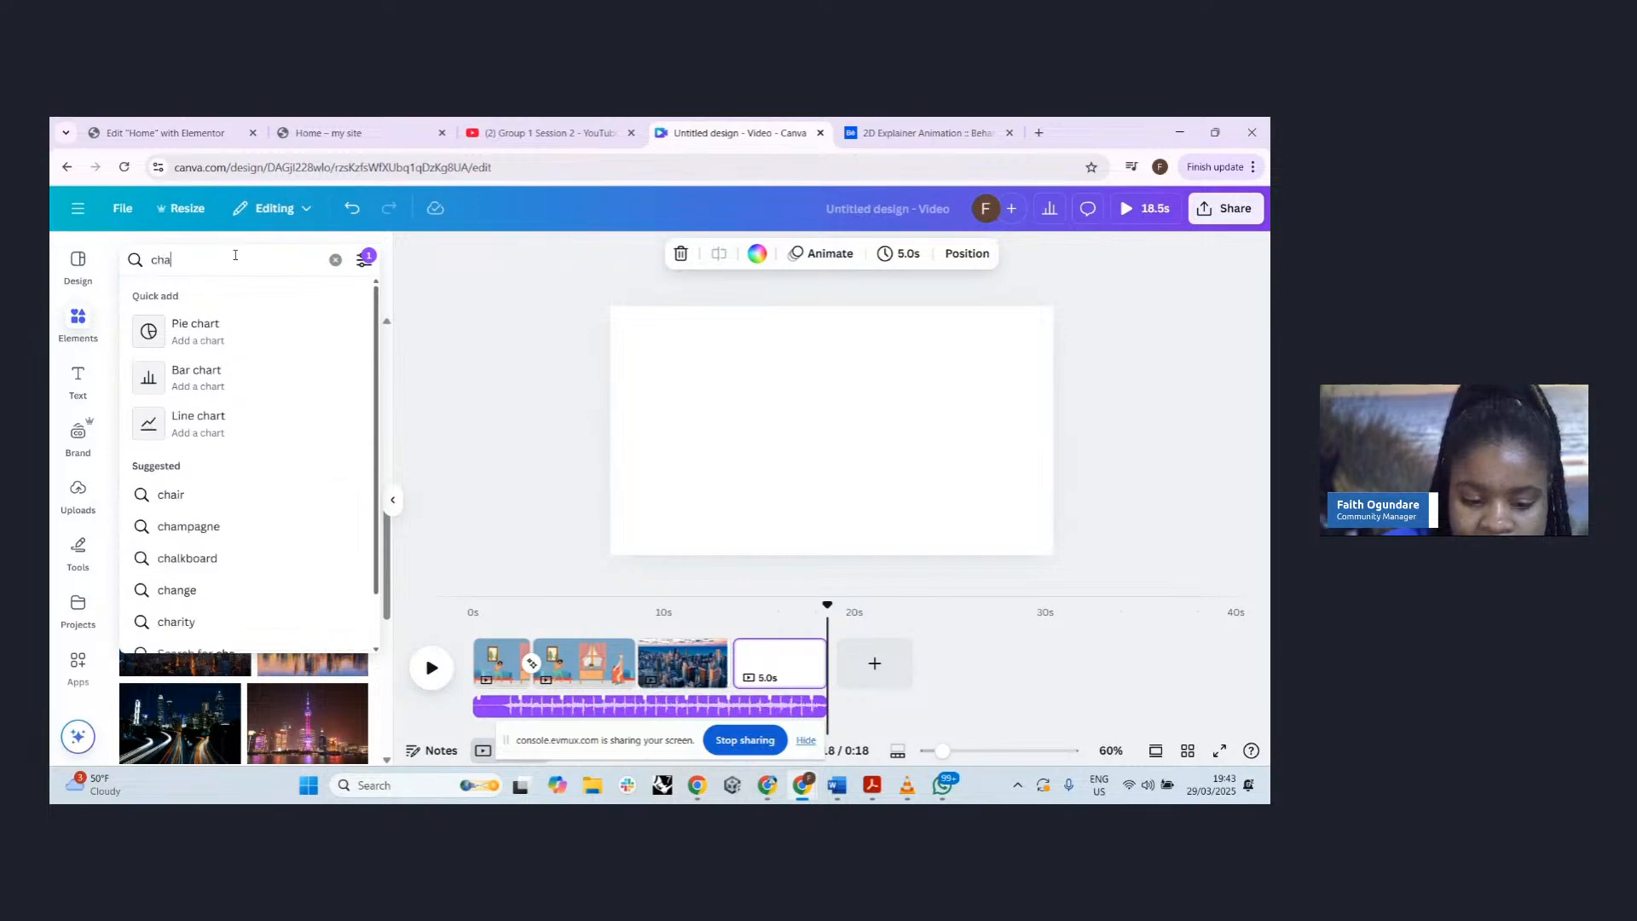
text(tting)
key(Return)
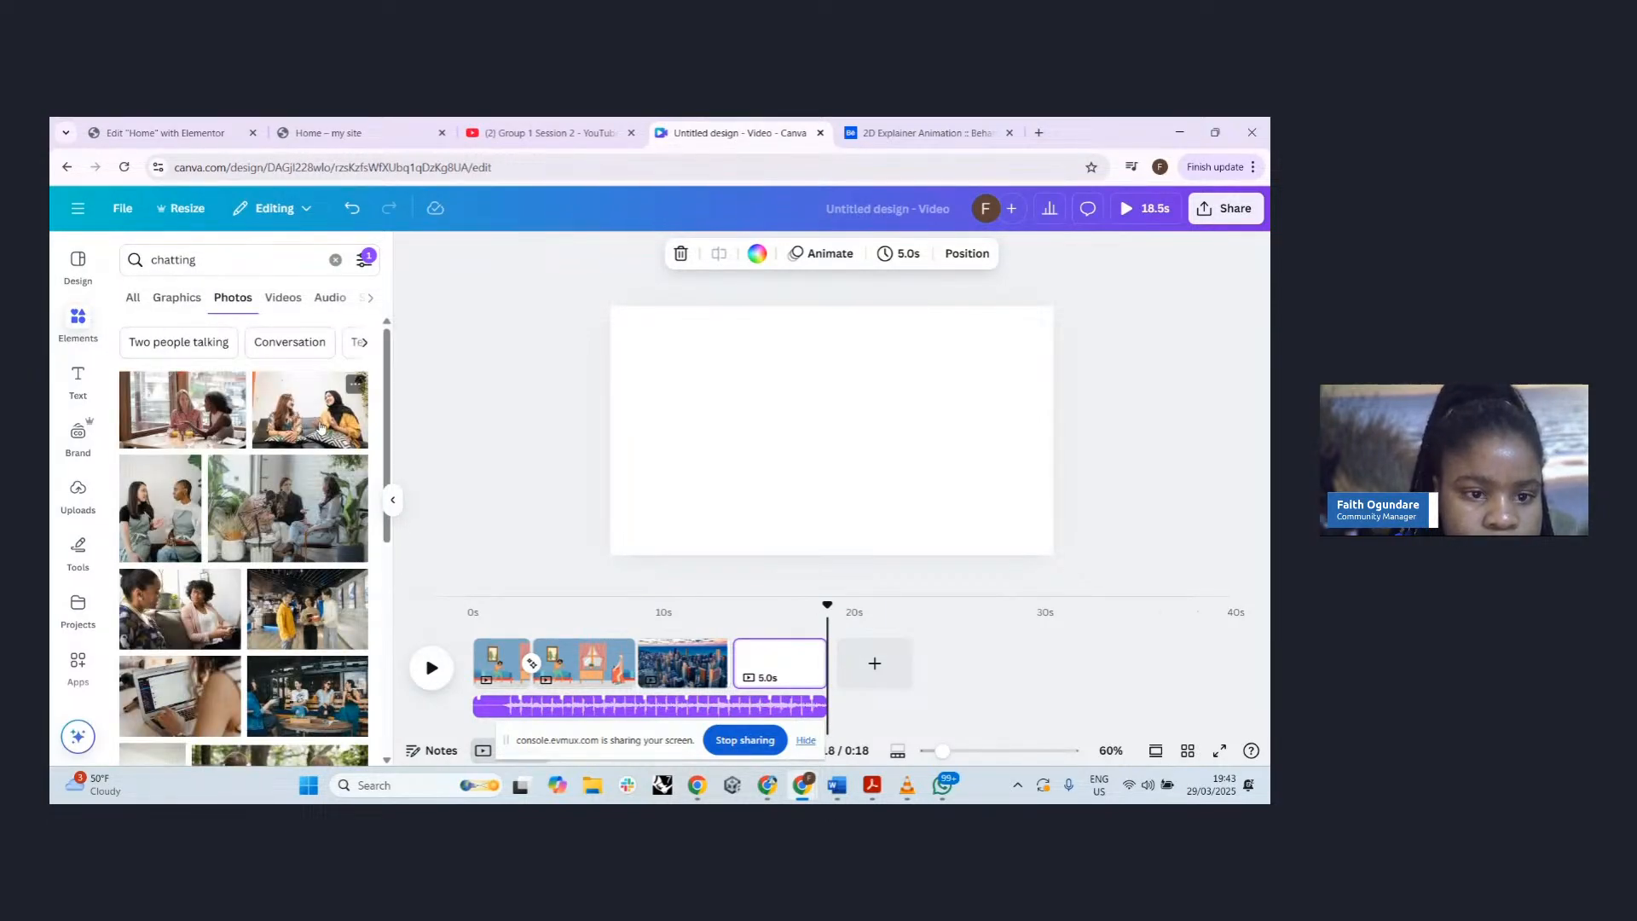
click(274, 510)
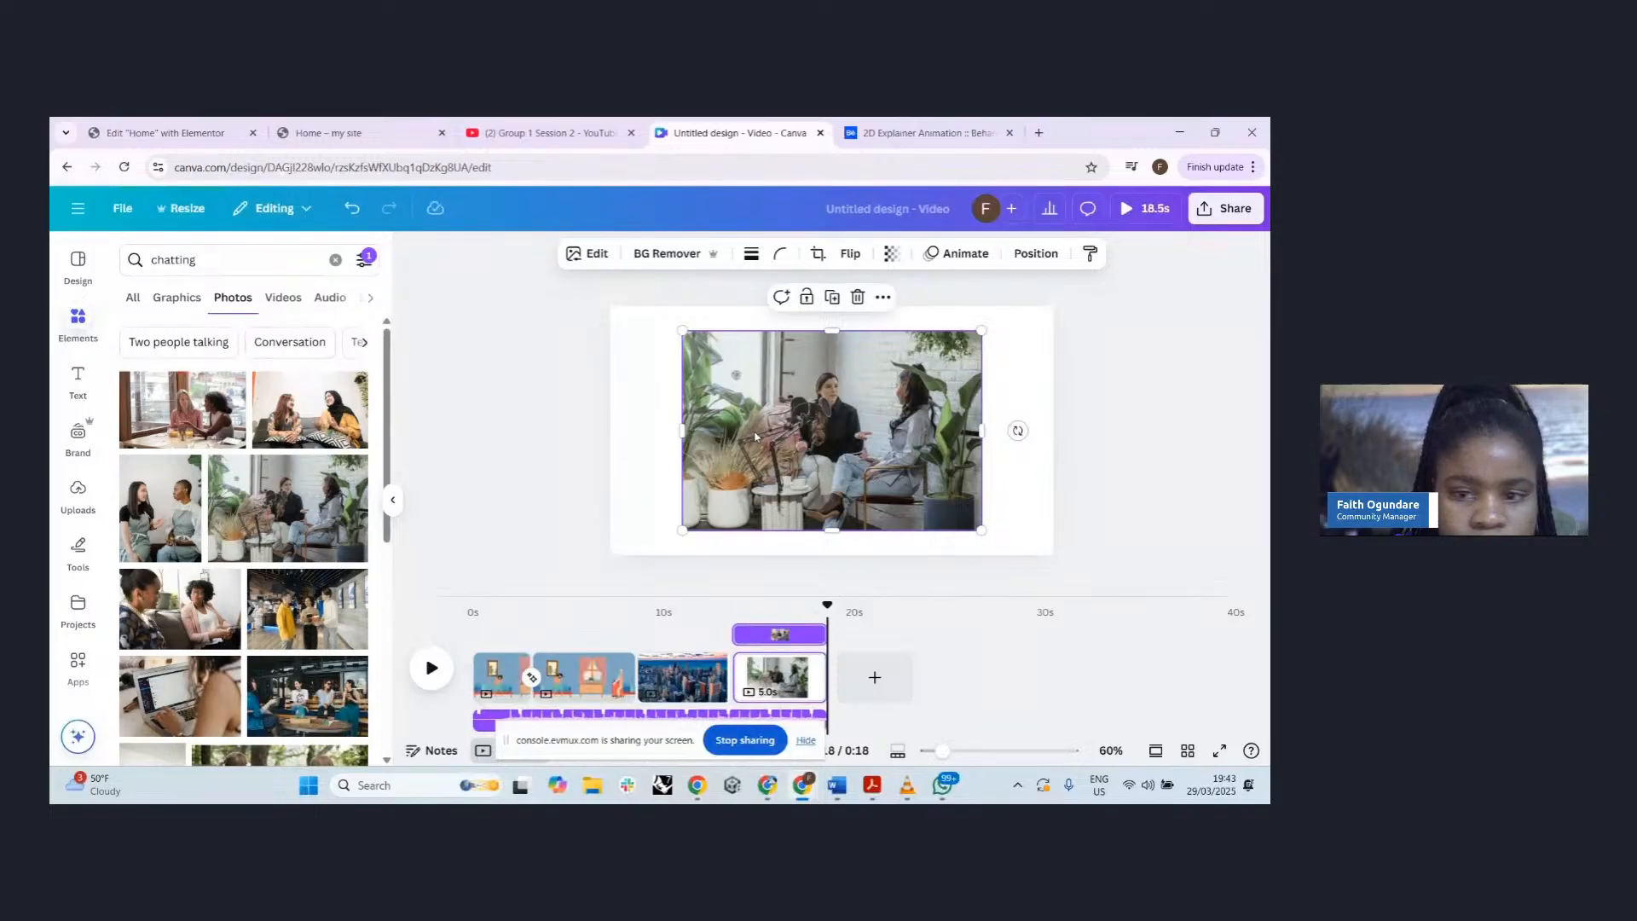
- Replace the photo of the two women with the 12-second dinner-table chatting video, enlarged to cover the page
click(283, 298)
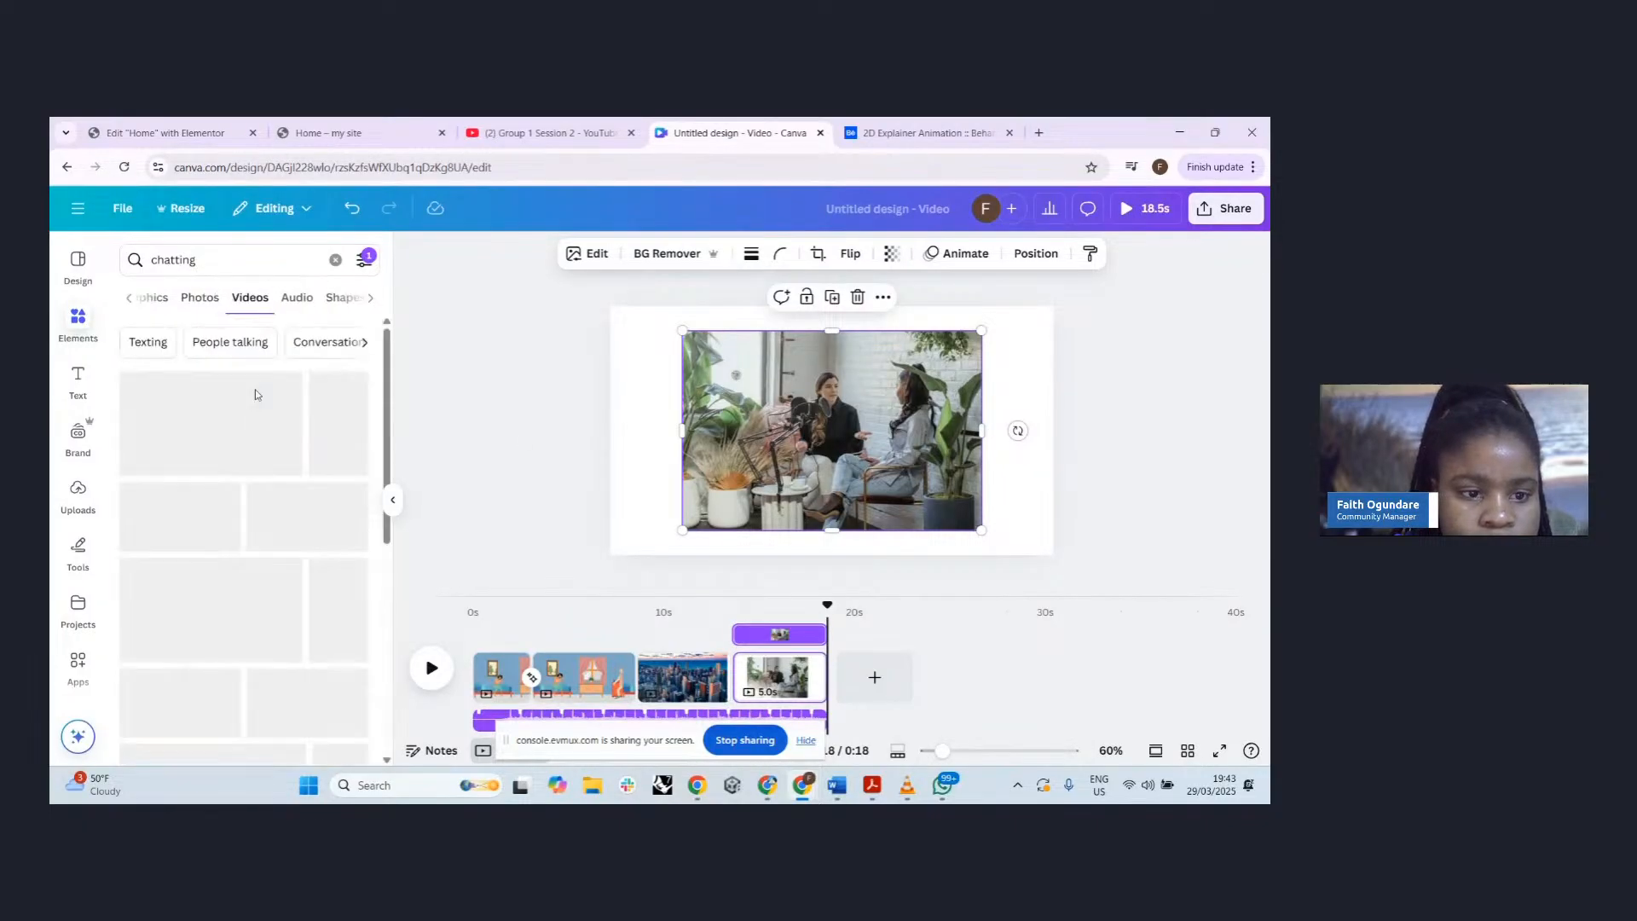
click(242, 449)
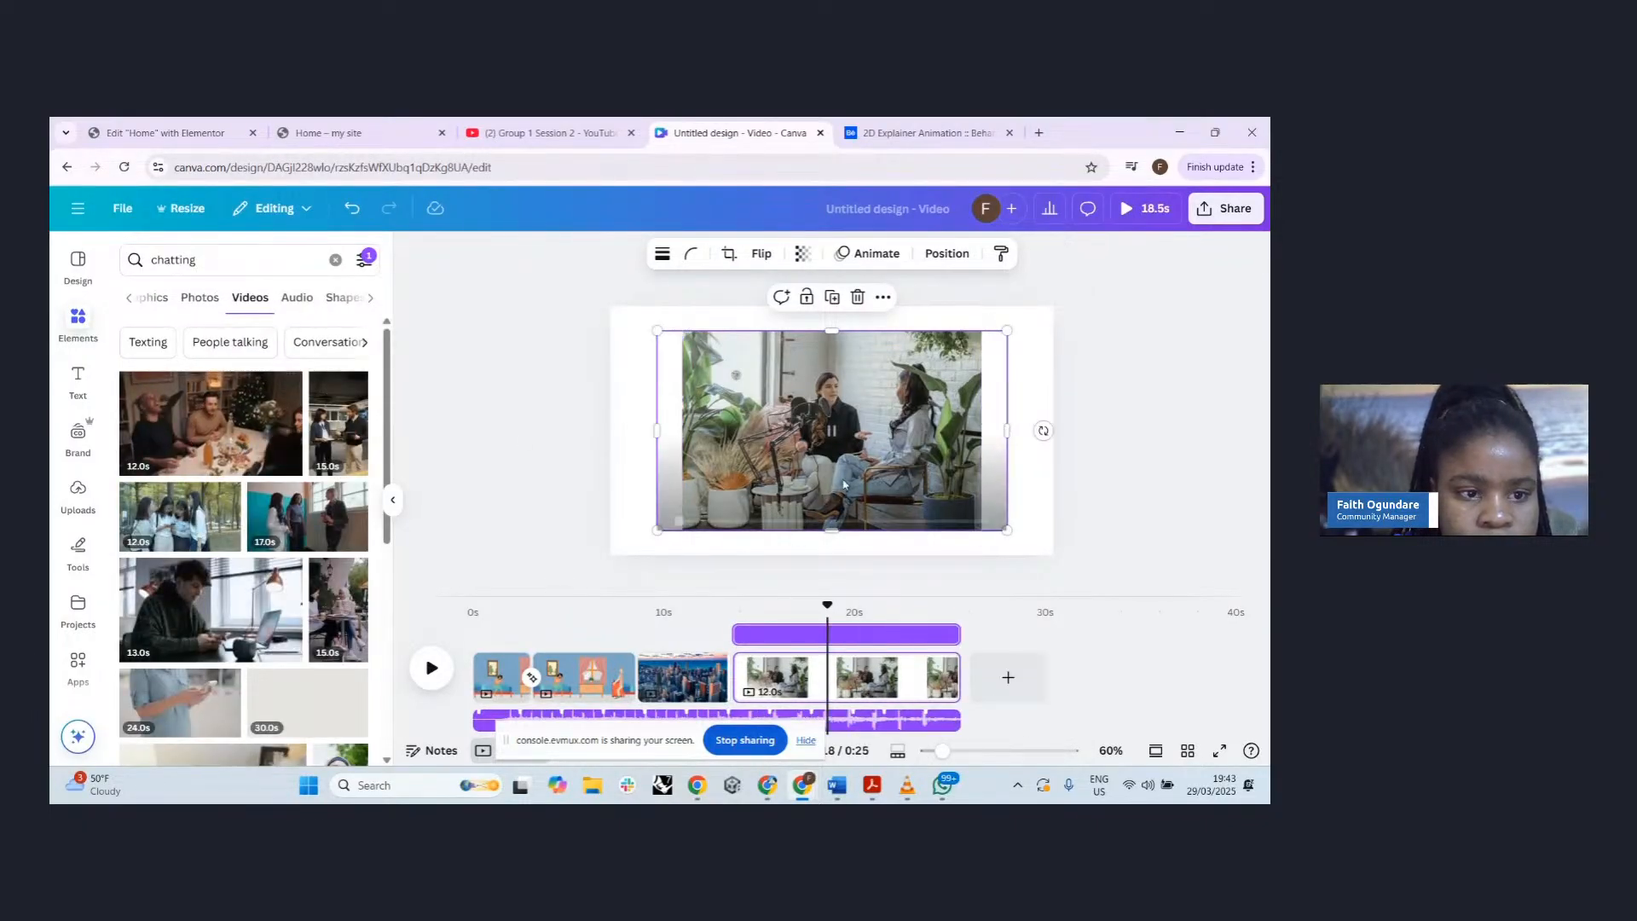
click(973, 435)
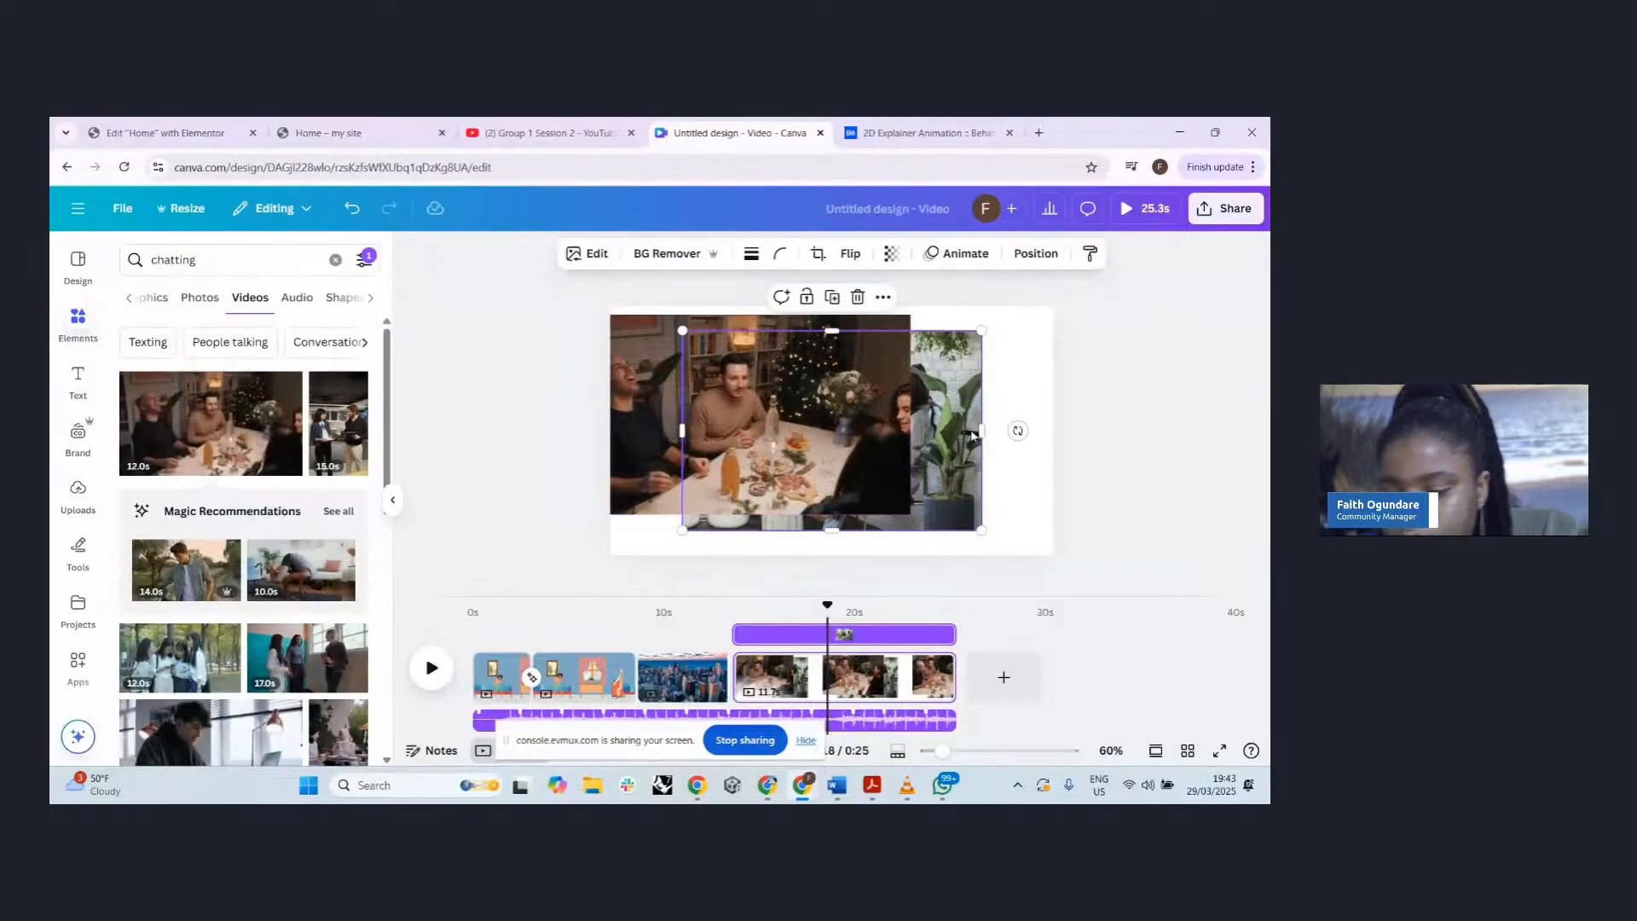
key(Delete)
drag(817, 457, 877, 448)
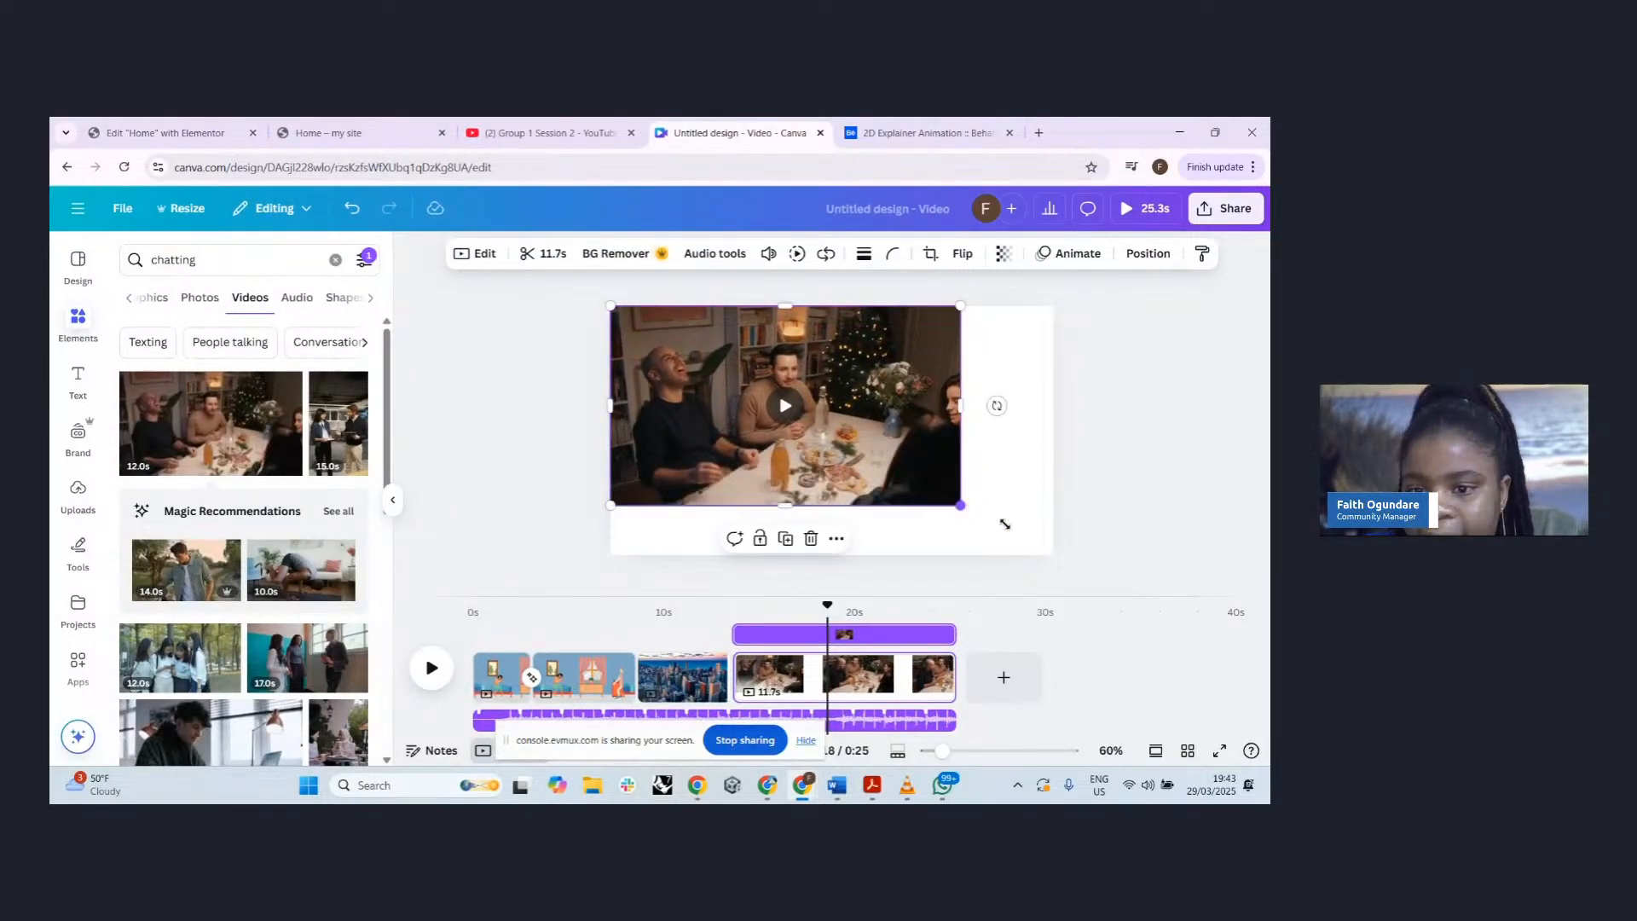
drag(961, 504, 1064, 551)
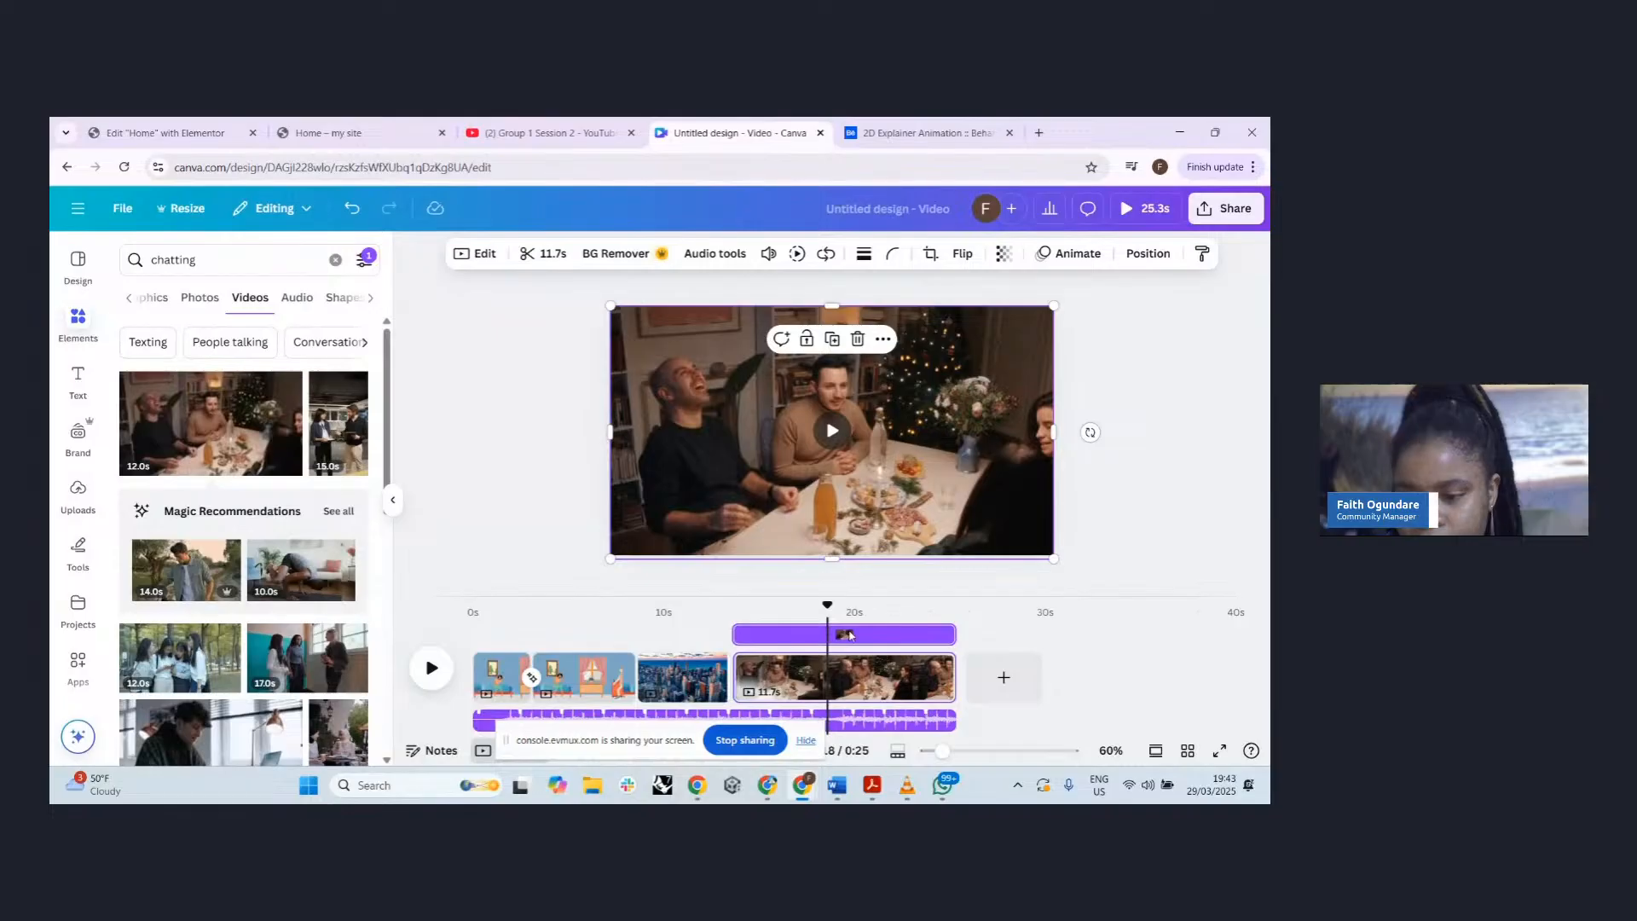
- Add a Circle Wipe transition between the city photo and dinner video, and Match & Move between the second bedroom page and city photo
click(720, 650)
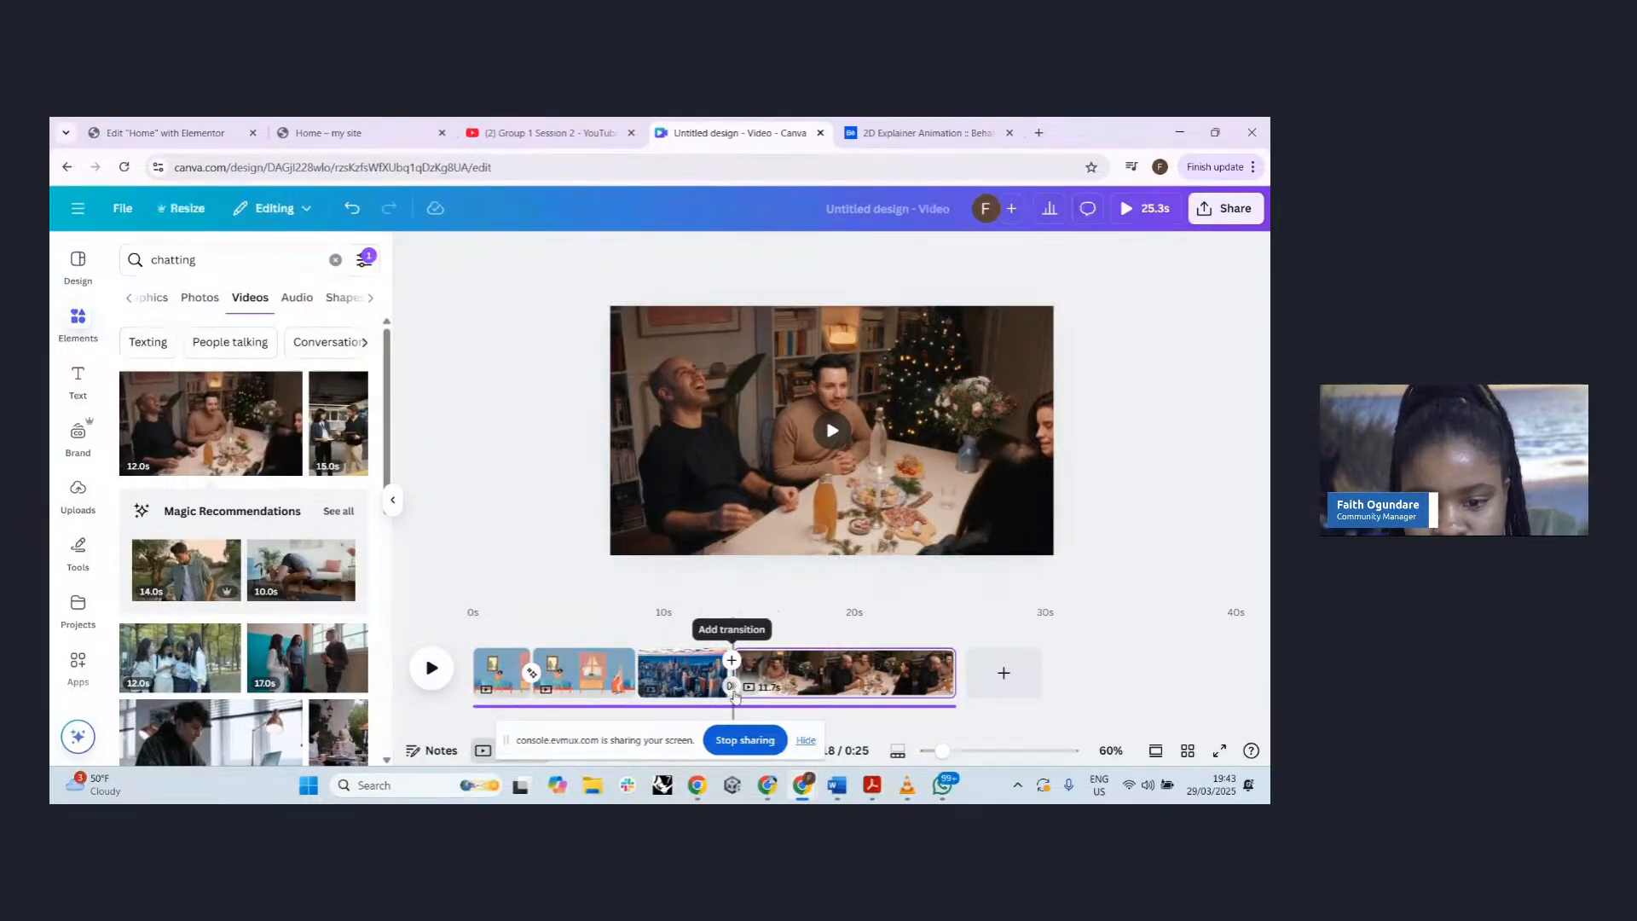
click(731, 661)
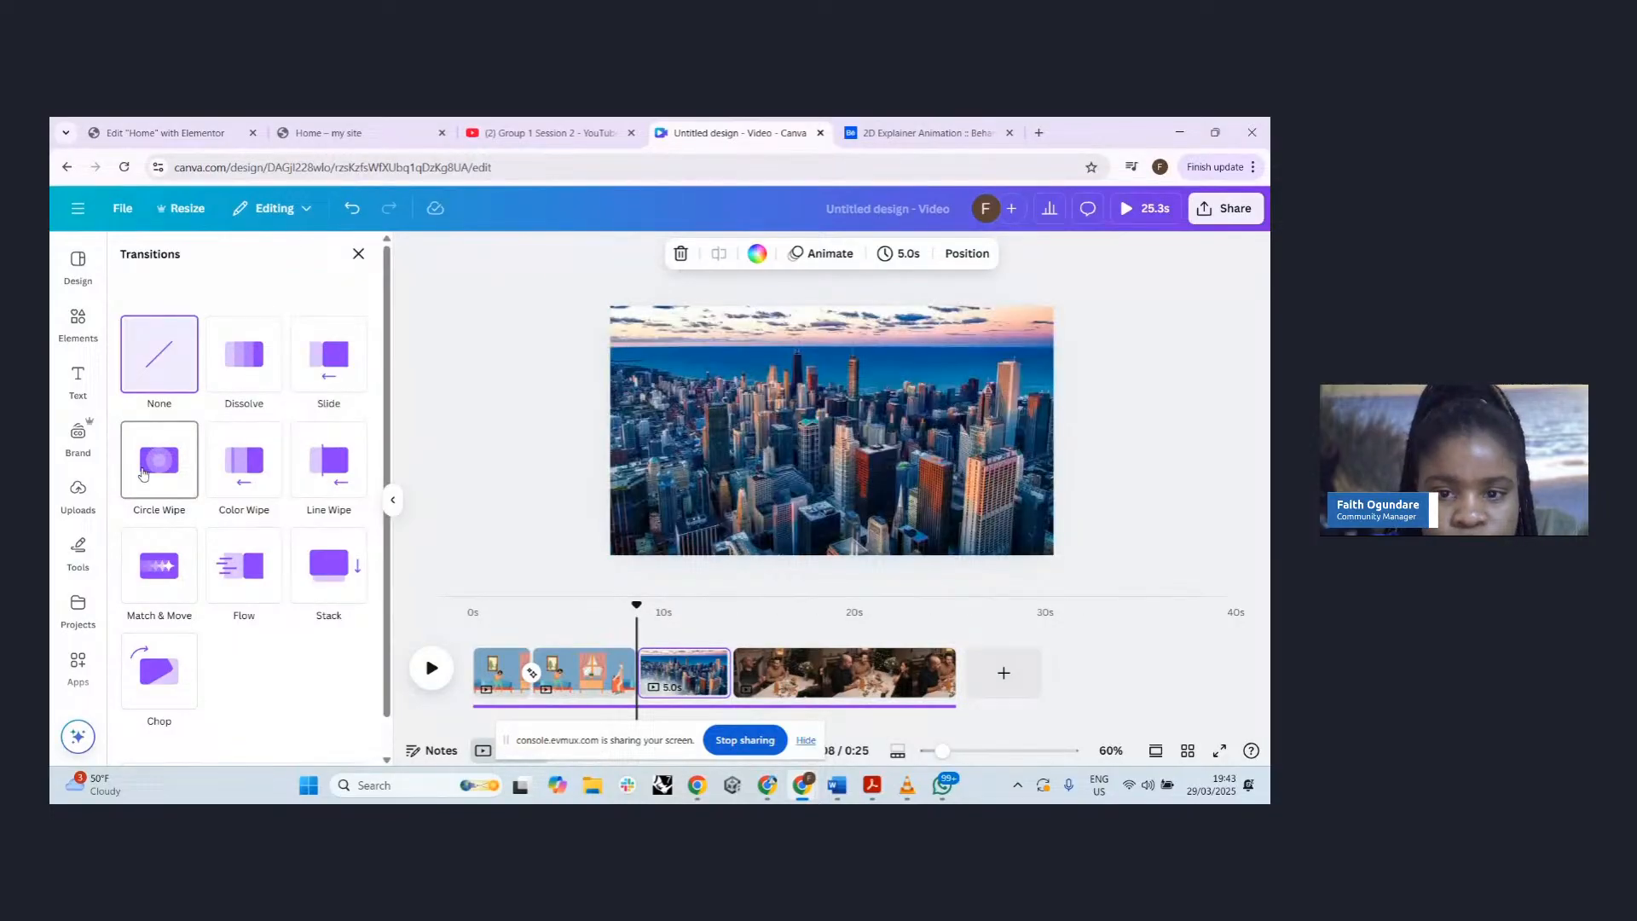
click(143, 474)
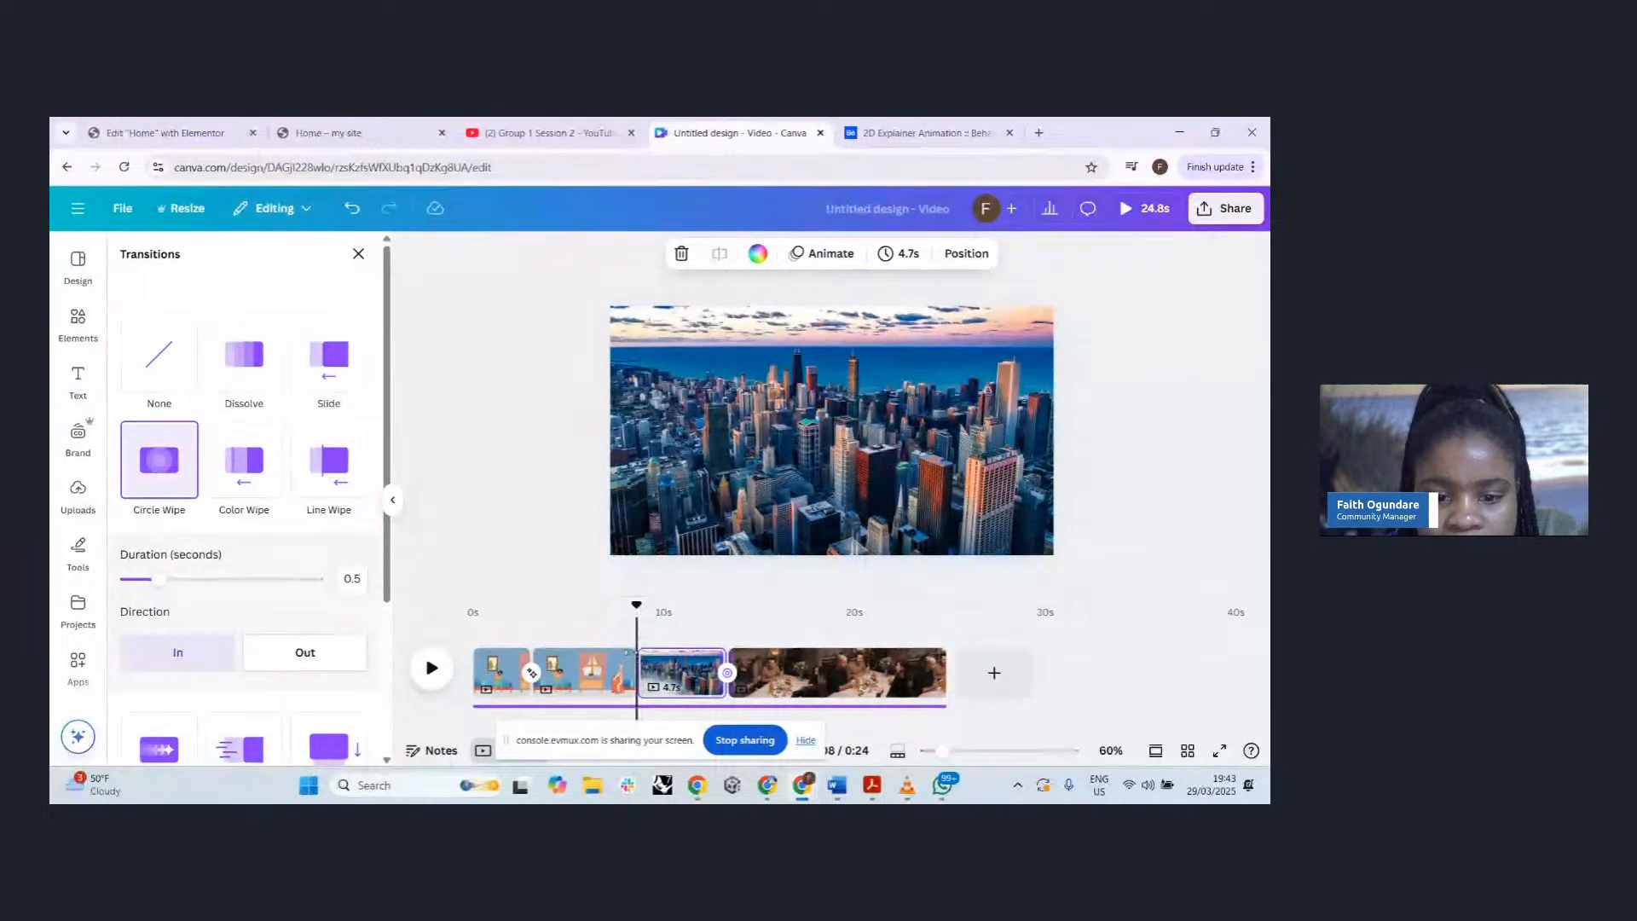
click(636, 661)
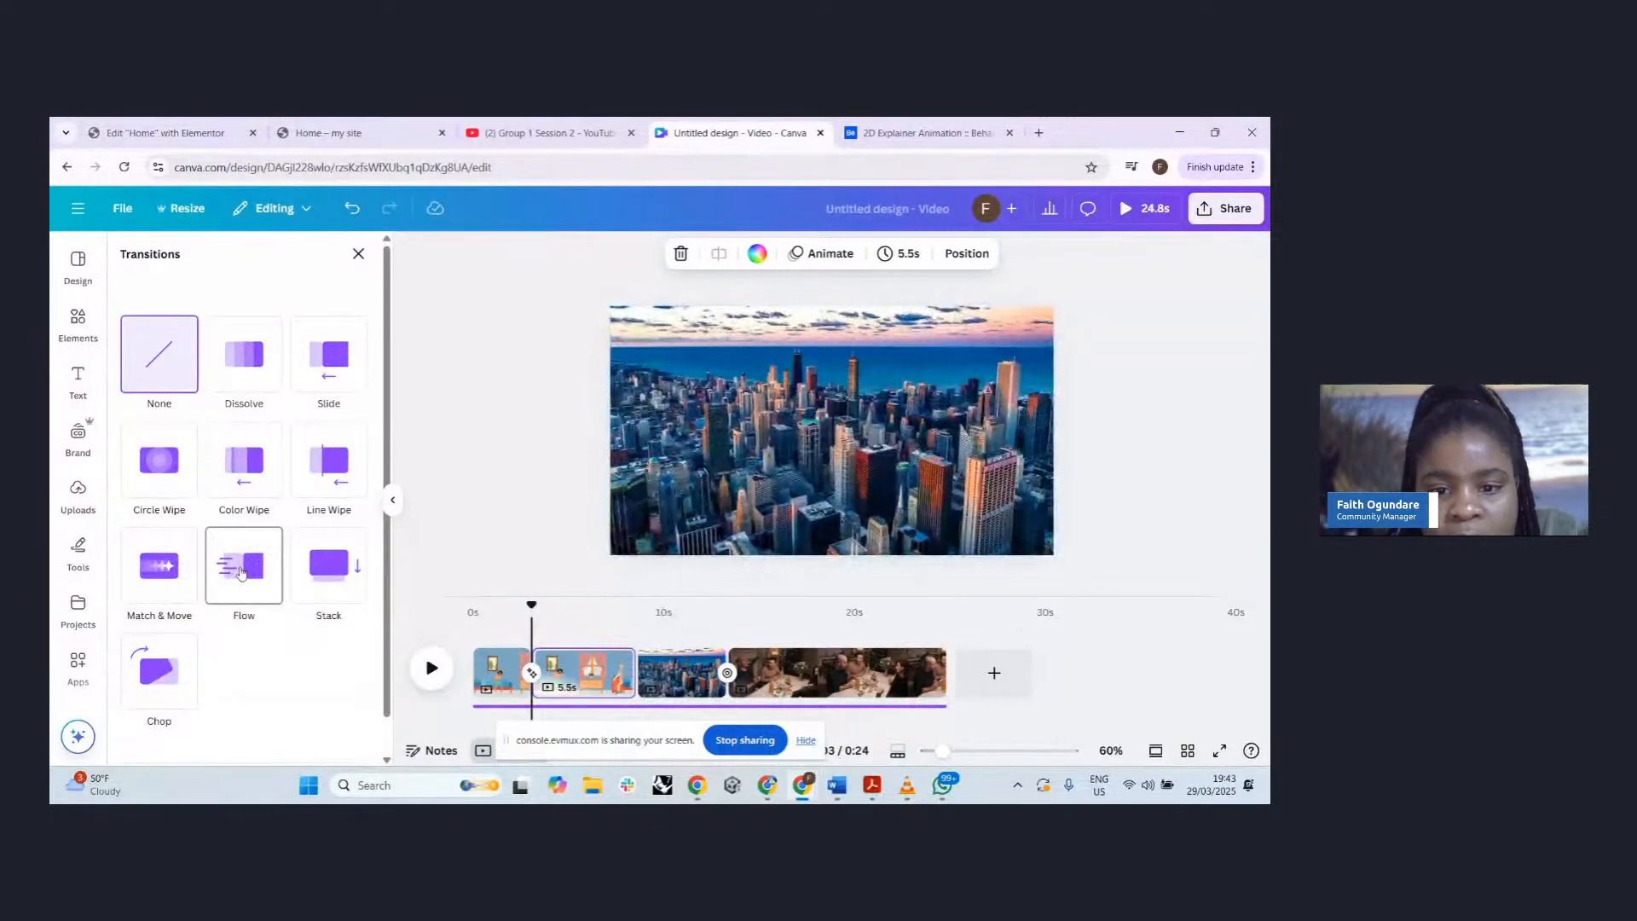
click(159, 564)
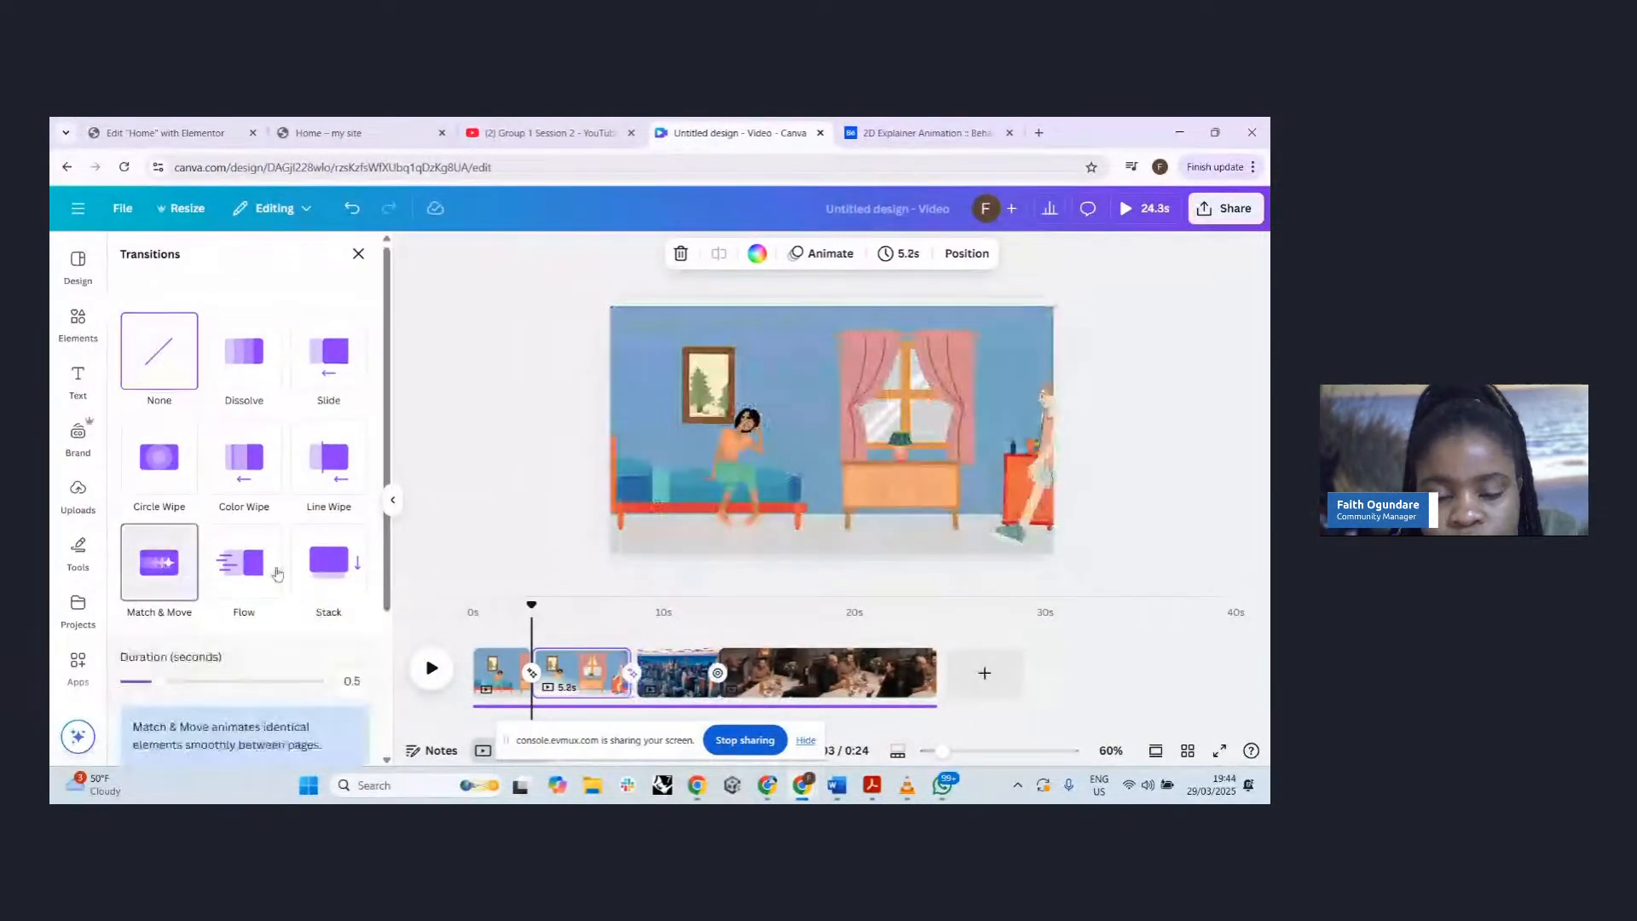
- Preview the whole video from the beginning
click(447, 602)
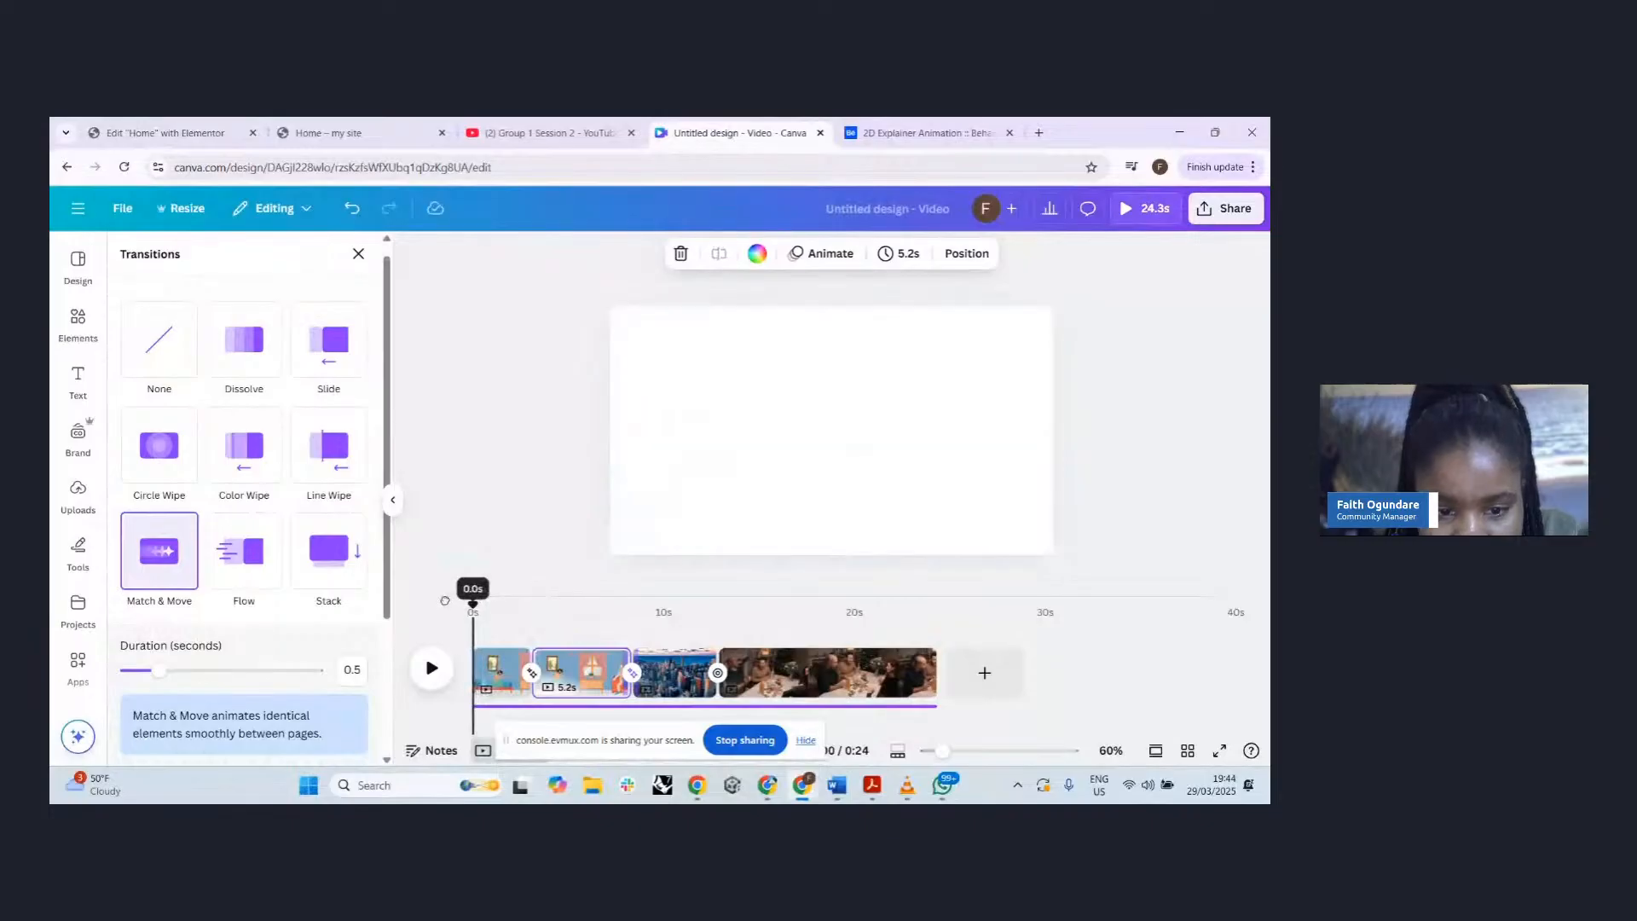
click(1129, 641)
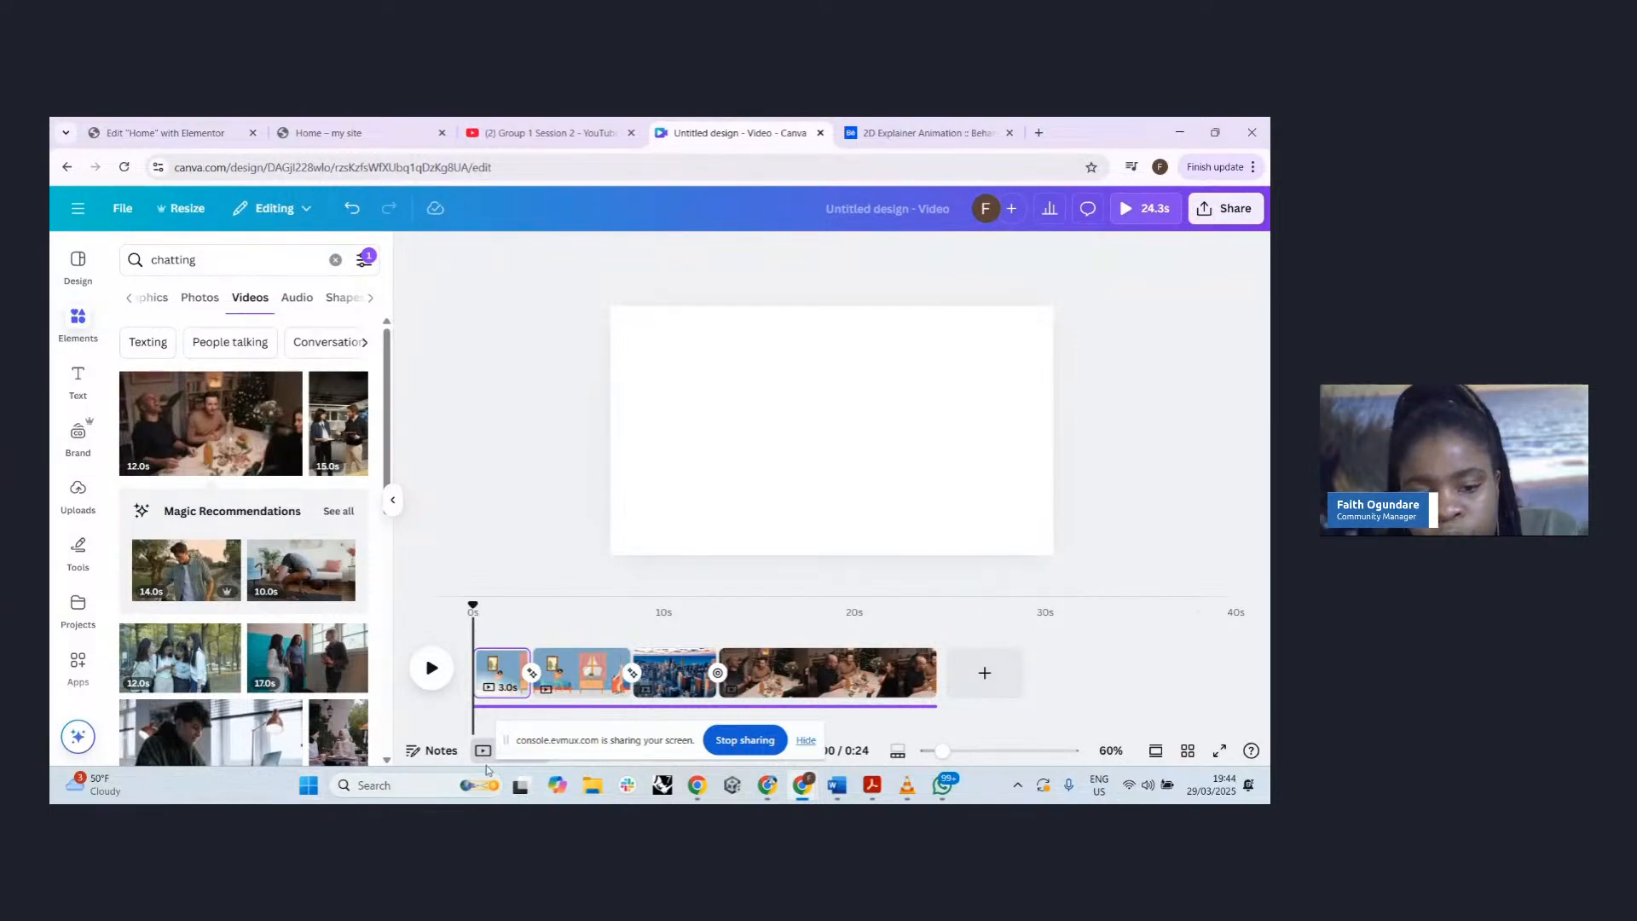
click(1143, 210)
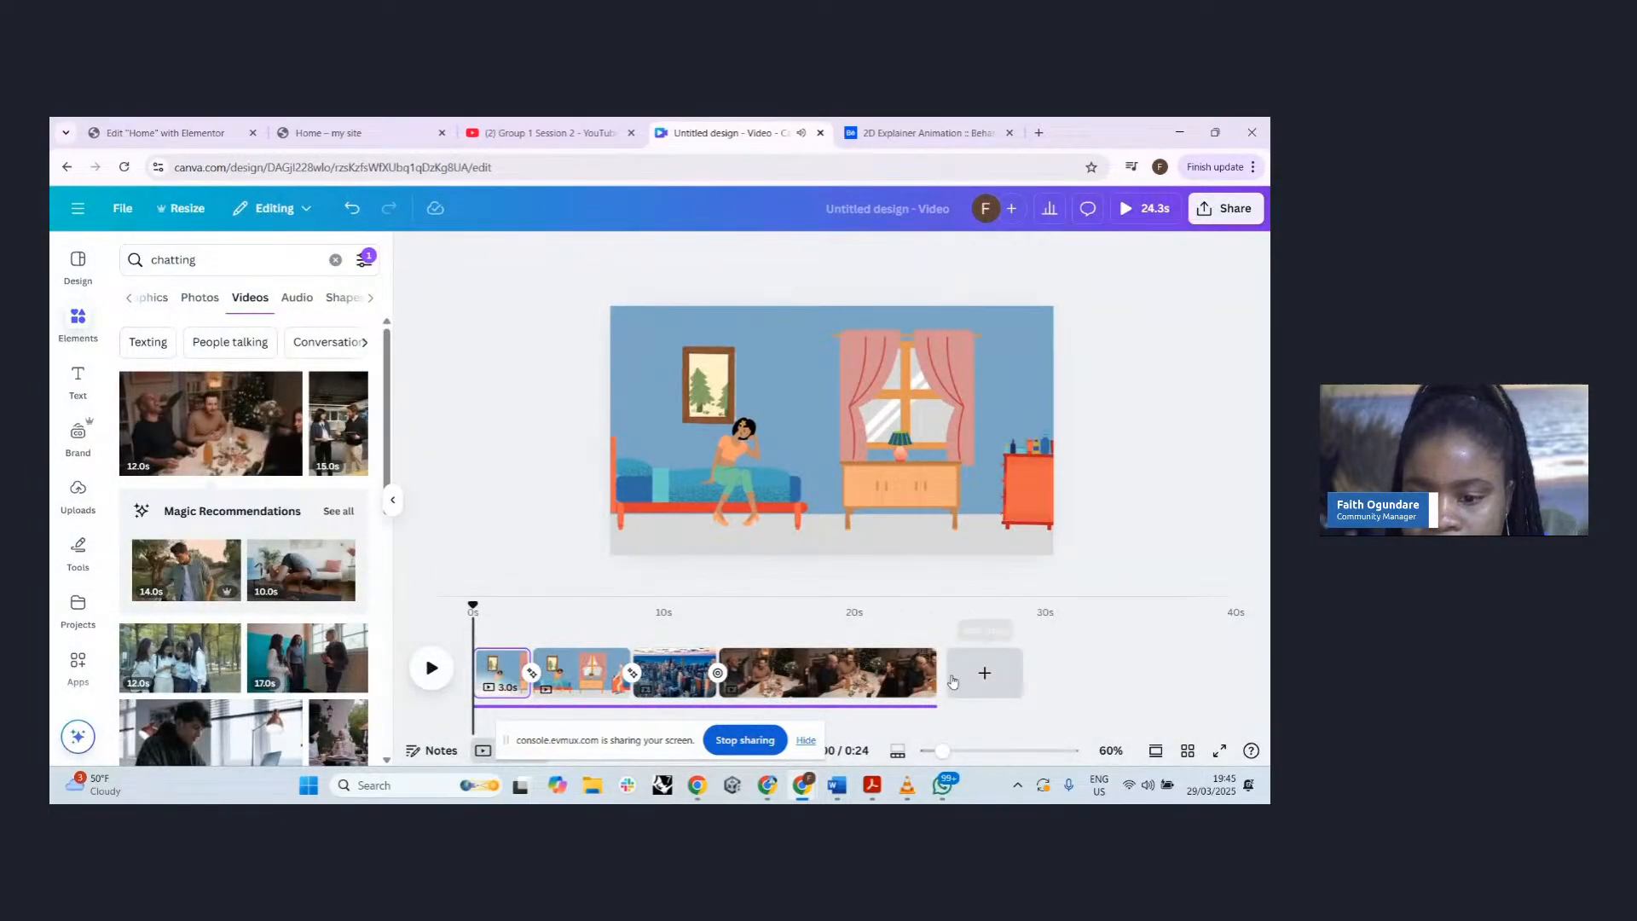
- Shorten the dinner video page to 3.0 s and the city photo page to about 2 s
drag(935, 673, 723, 676)
click(708, 682)
click(716, 674)
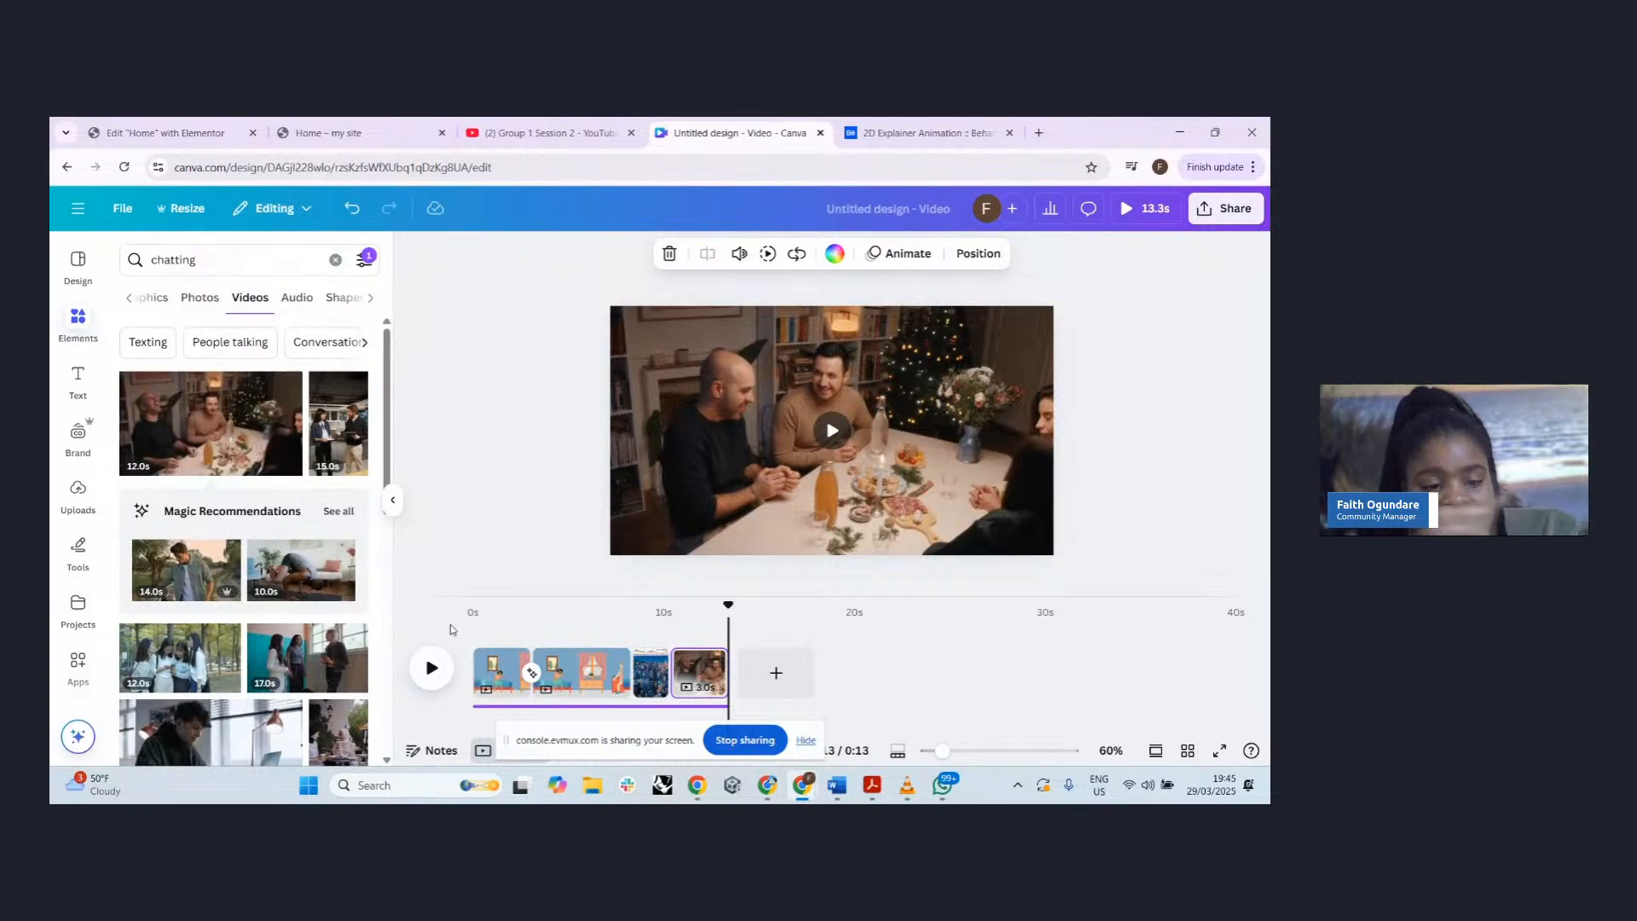
- Add a fifth page filled by the 10-second video of a man doing yoga at home, and trim it to about 2.4 s
click(249, 546)
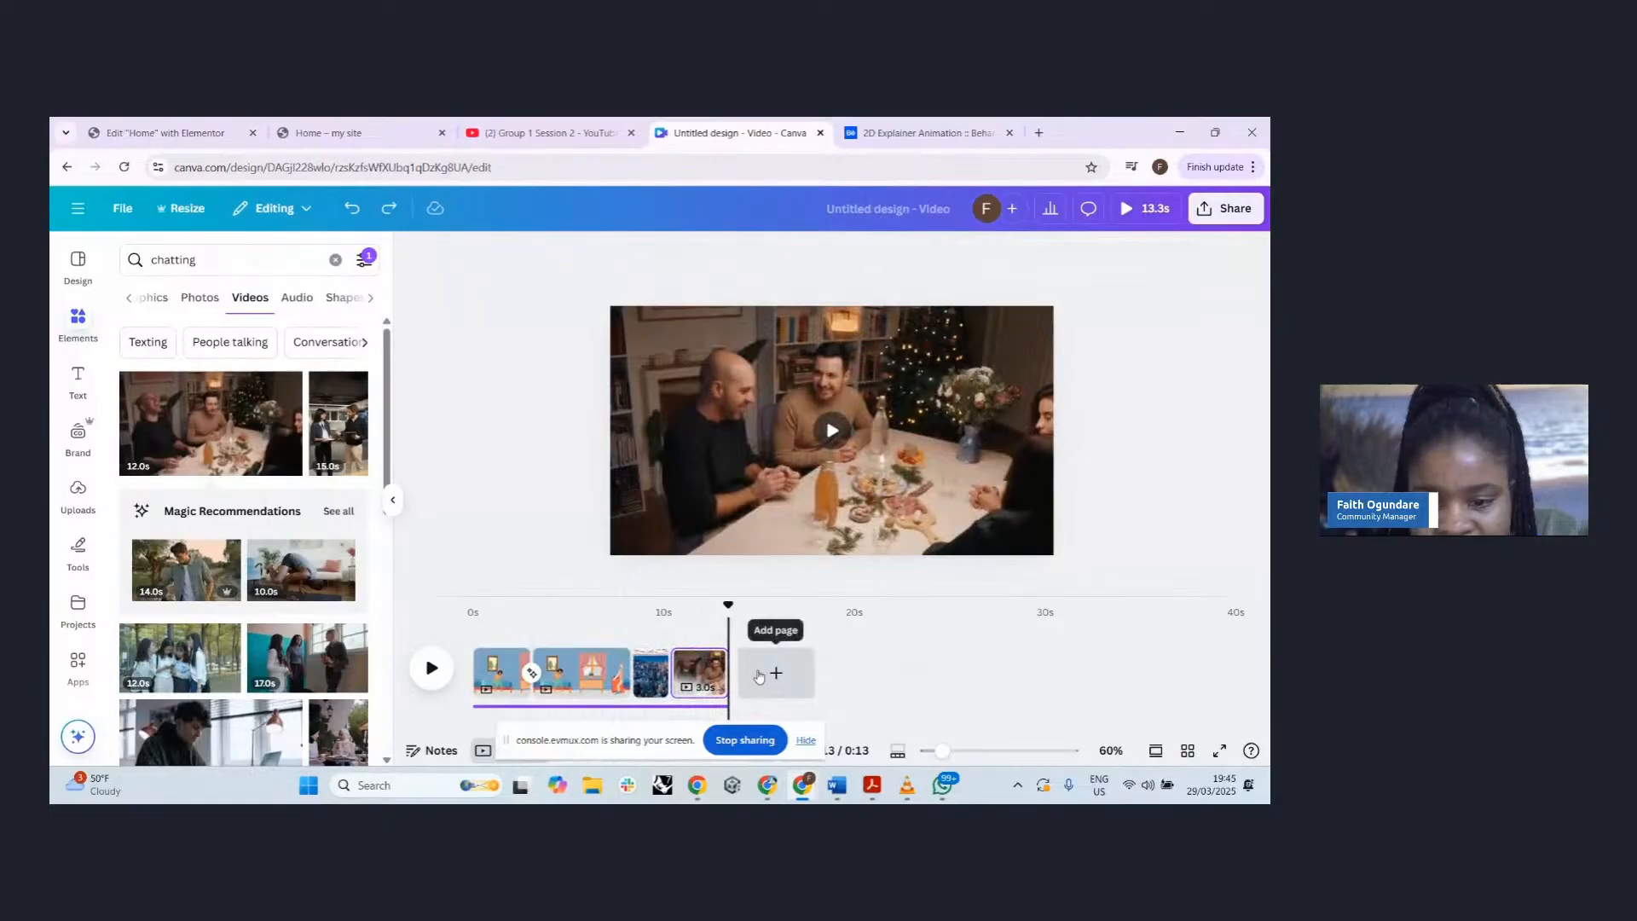
click(773, 673)
click(295, 576)
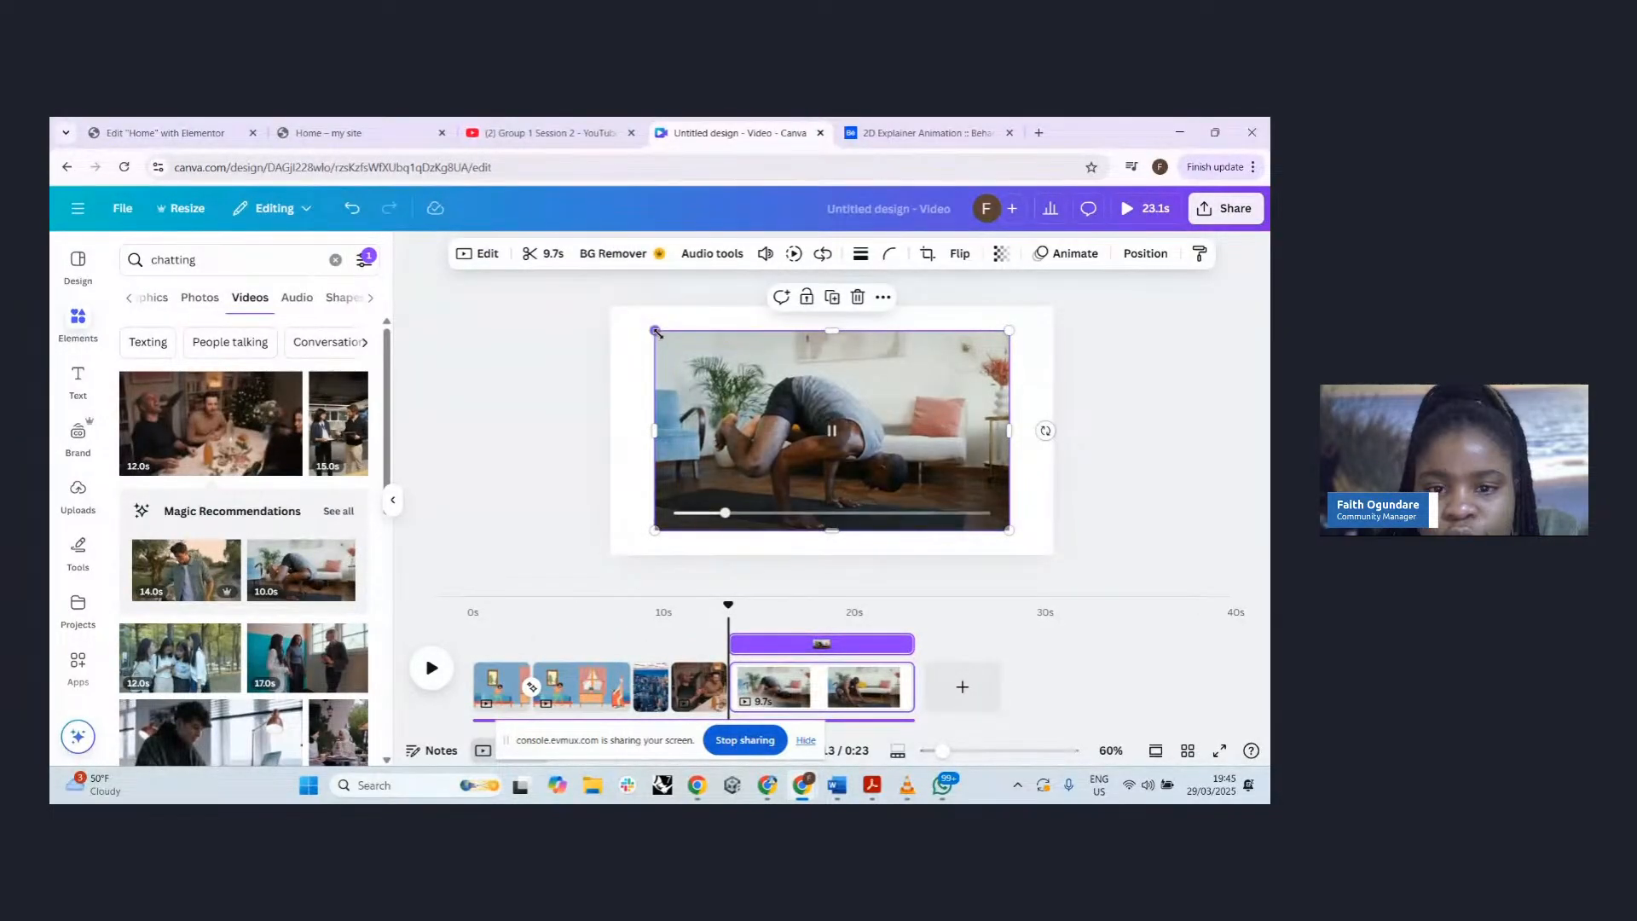
drag(651, 332, 605, 303)
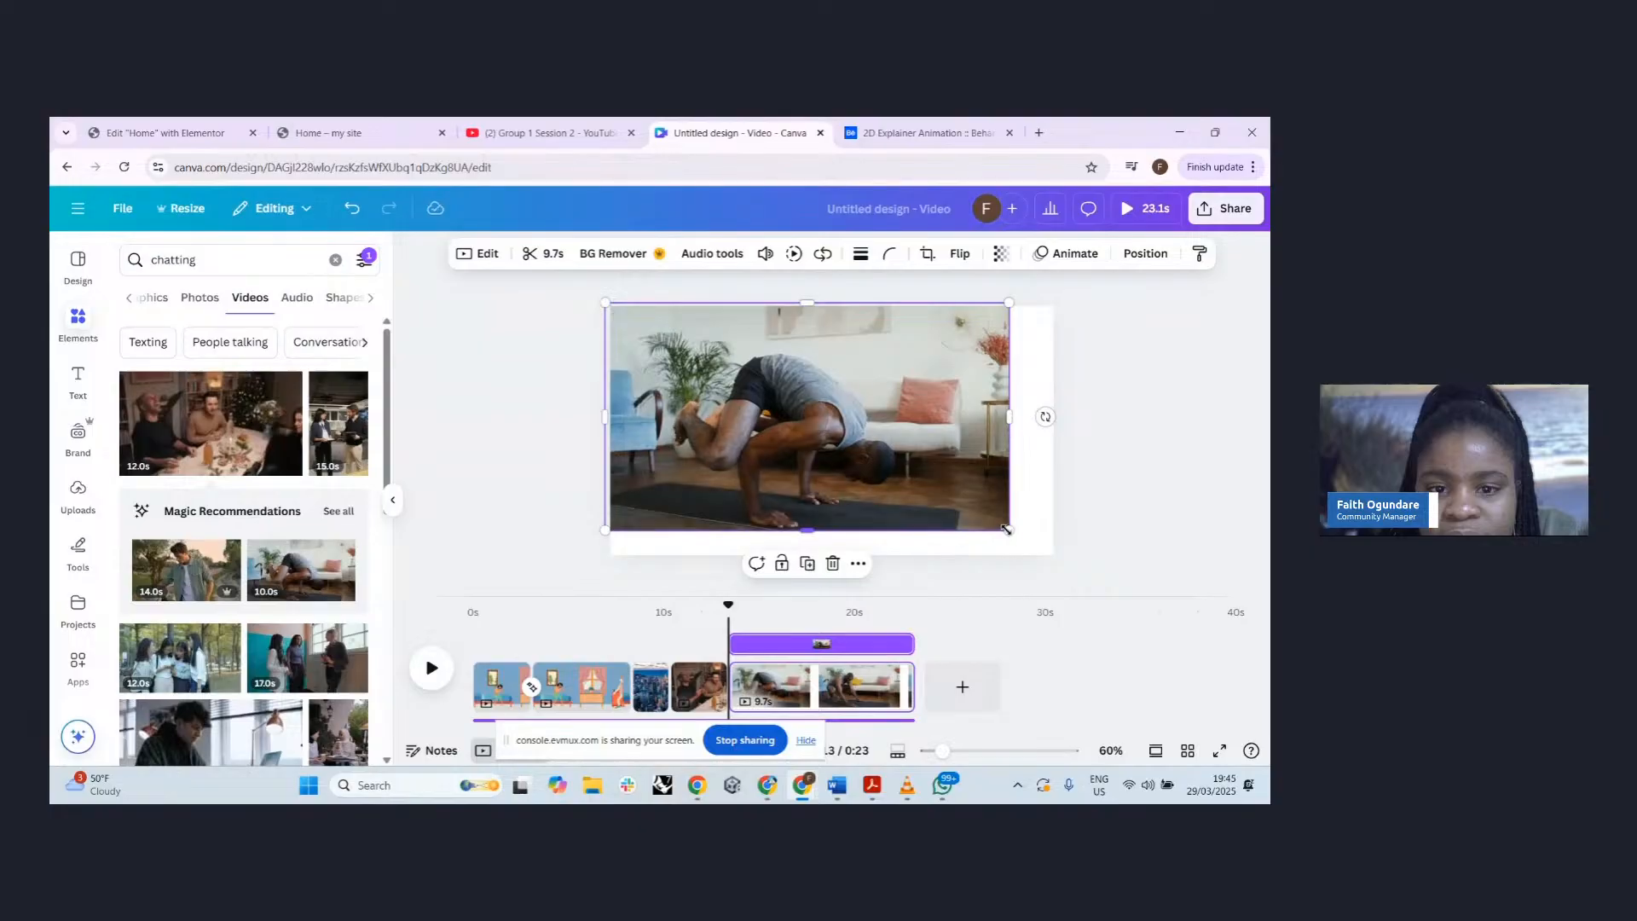
drag(1023, 535, 1056, 556)
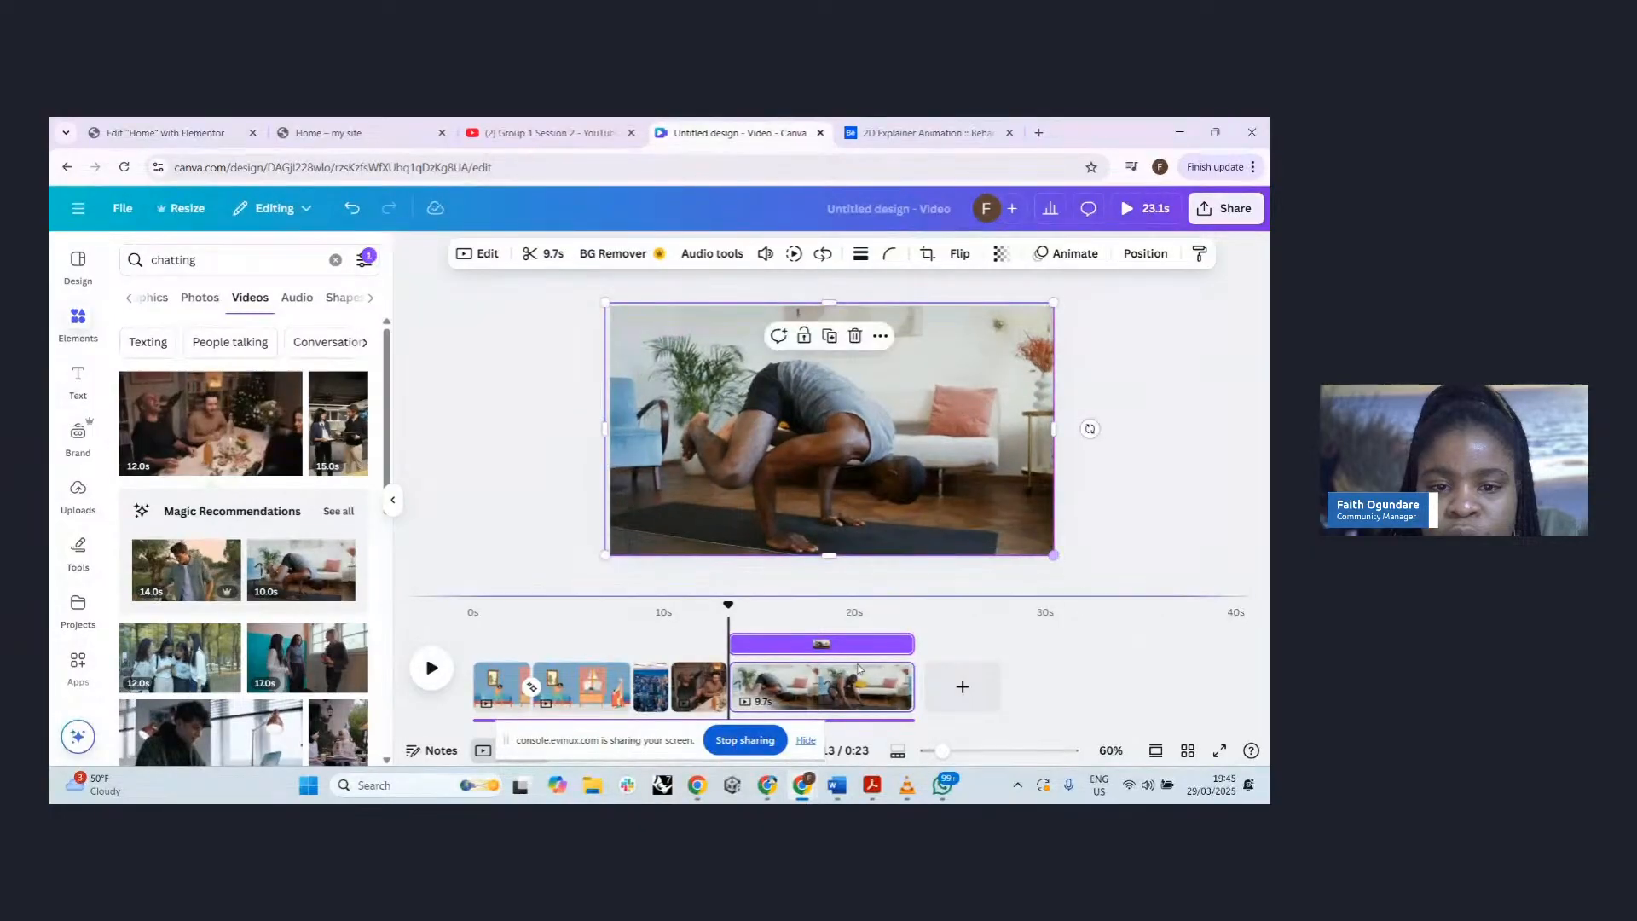
drag(909, 674, 772, 674)
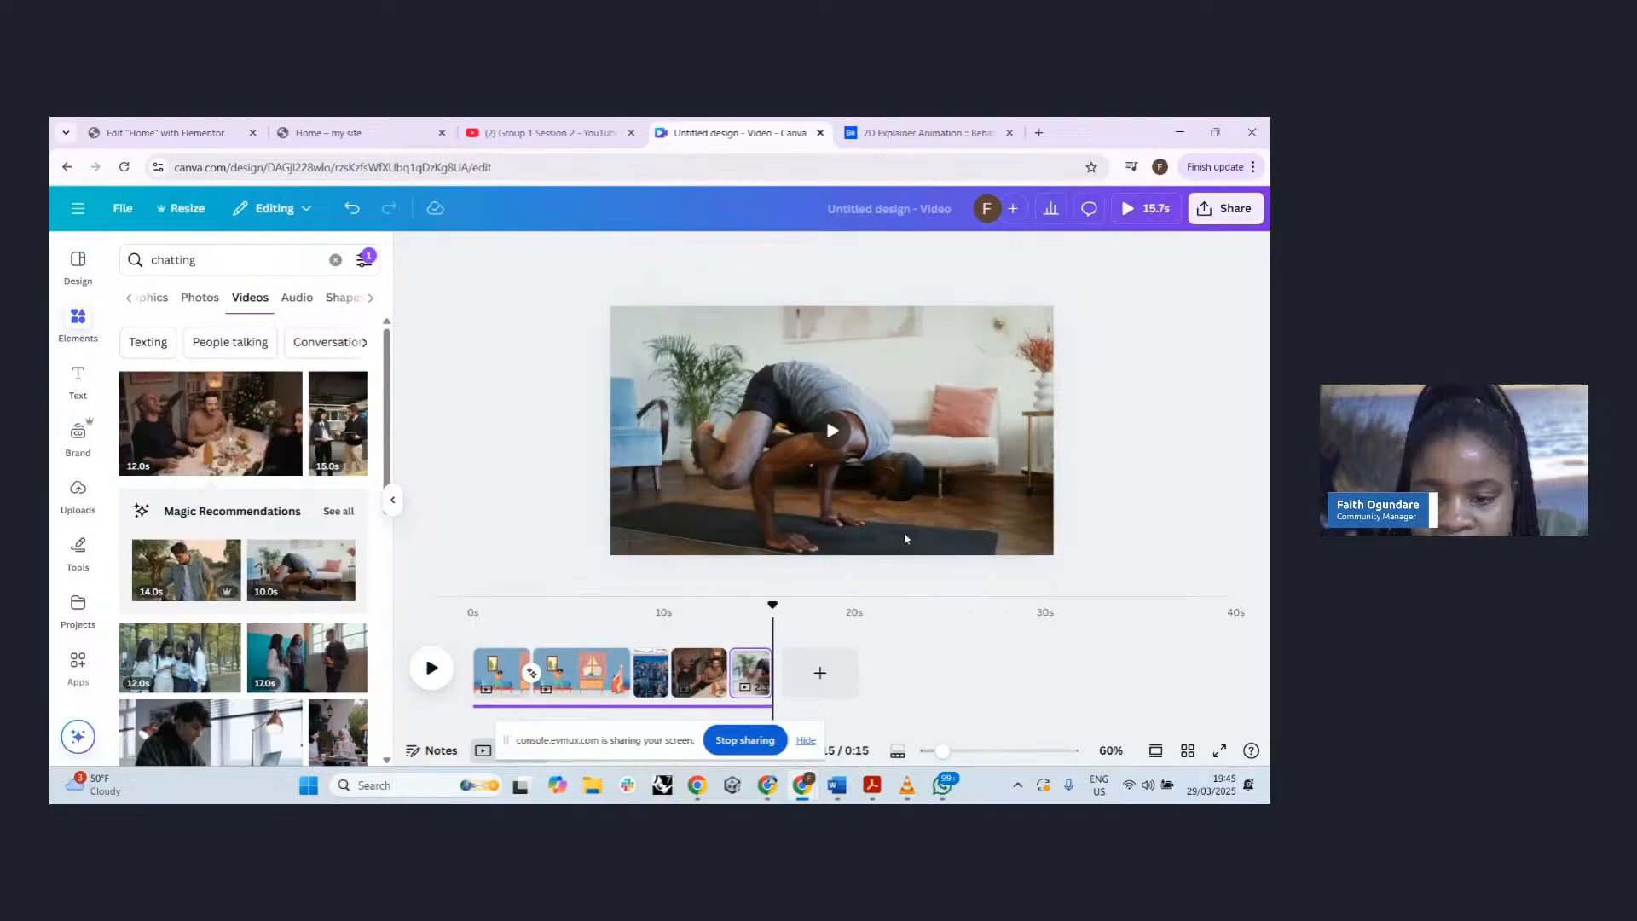
- Add the red "Let's get Groovy" font combination to the first bedroom page and place it over the window
drag(774, 605, 505, 623)
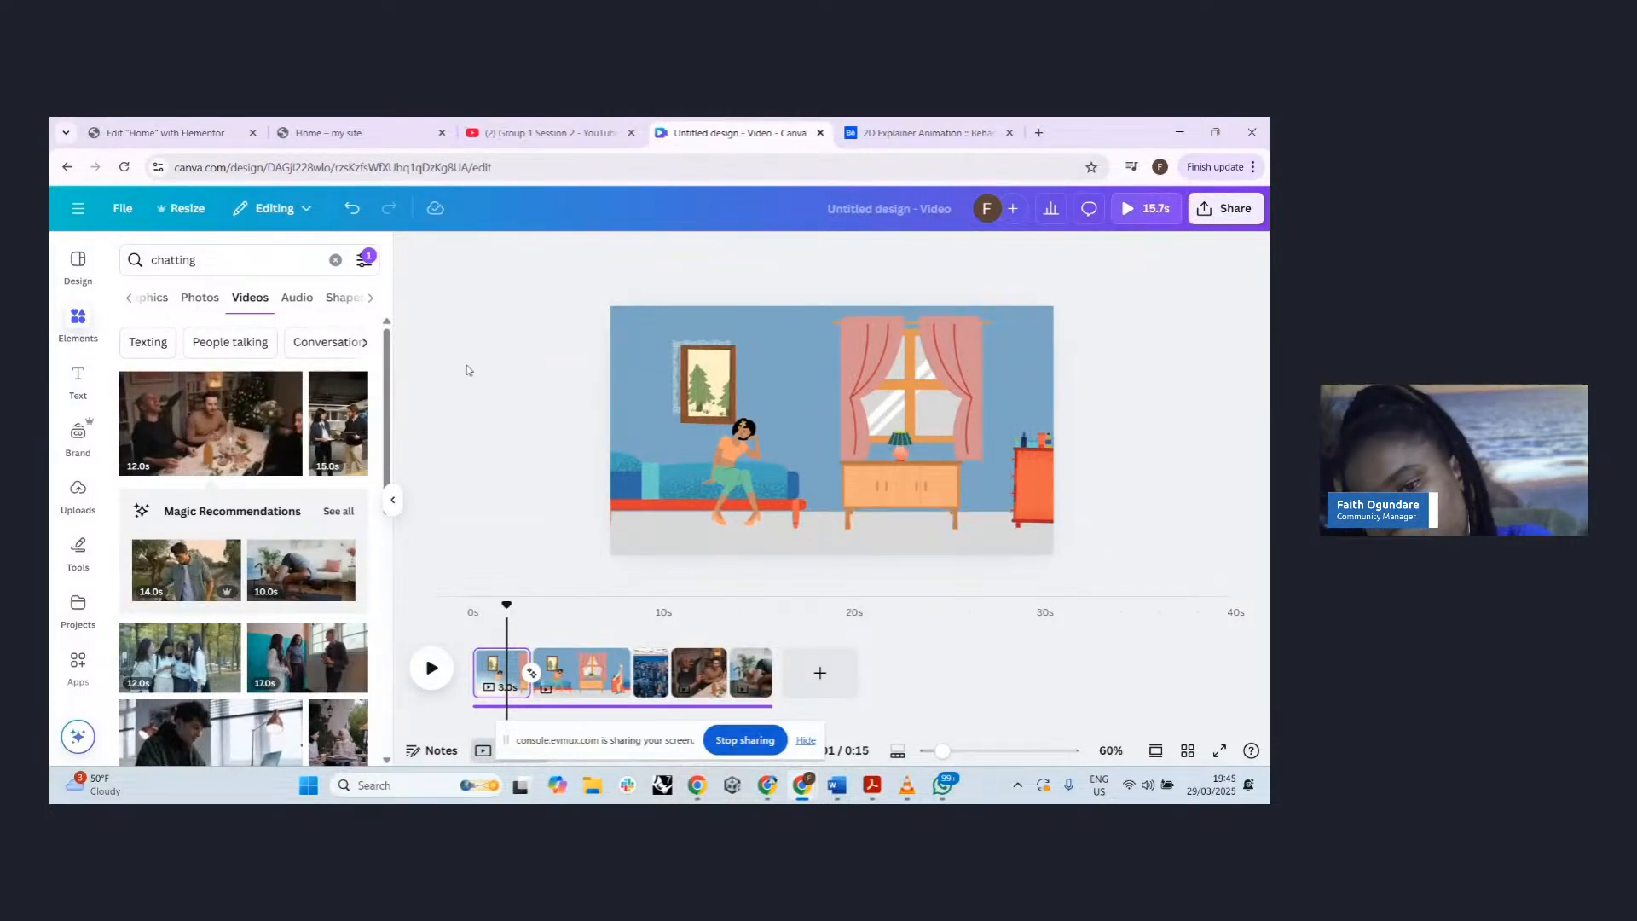
click(77, 378)
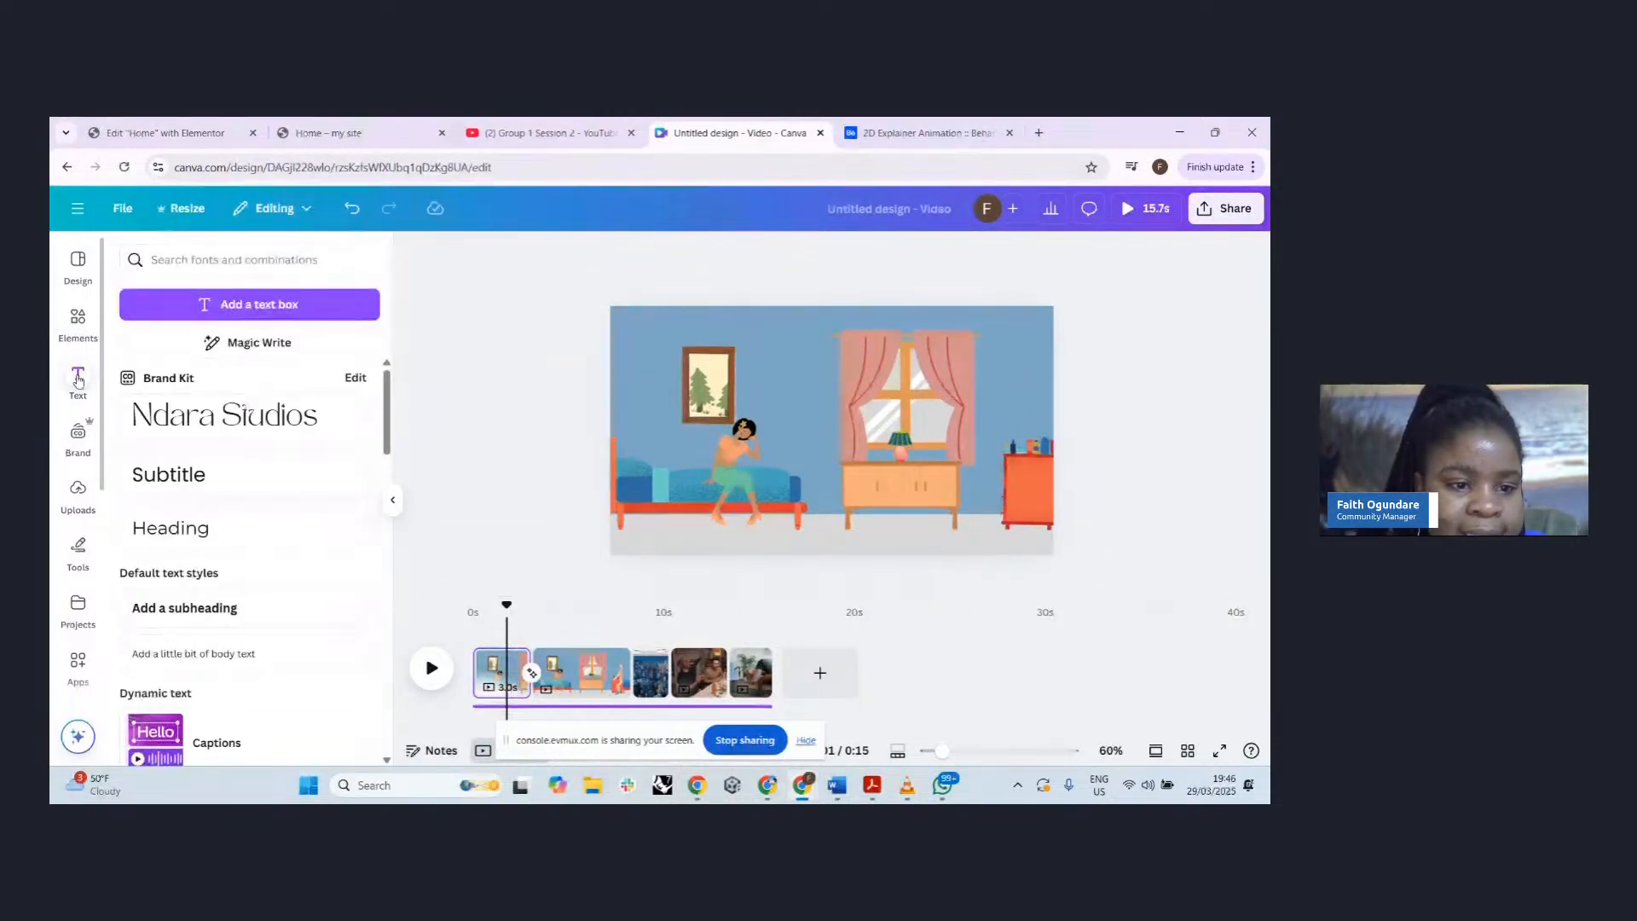
scroll(304, 606, down, 5)
scroll(300, 601, down, 10)
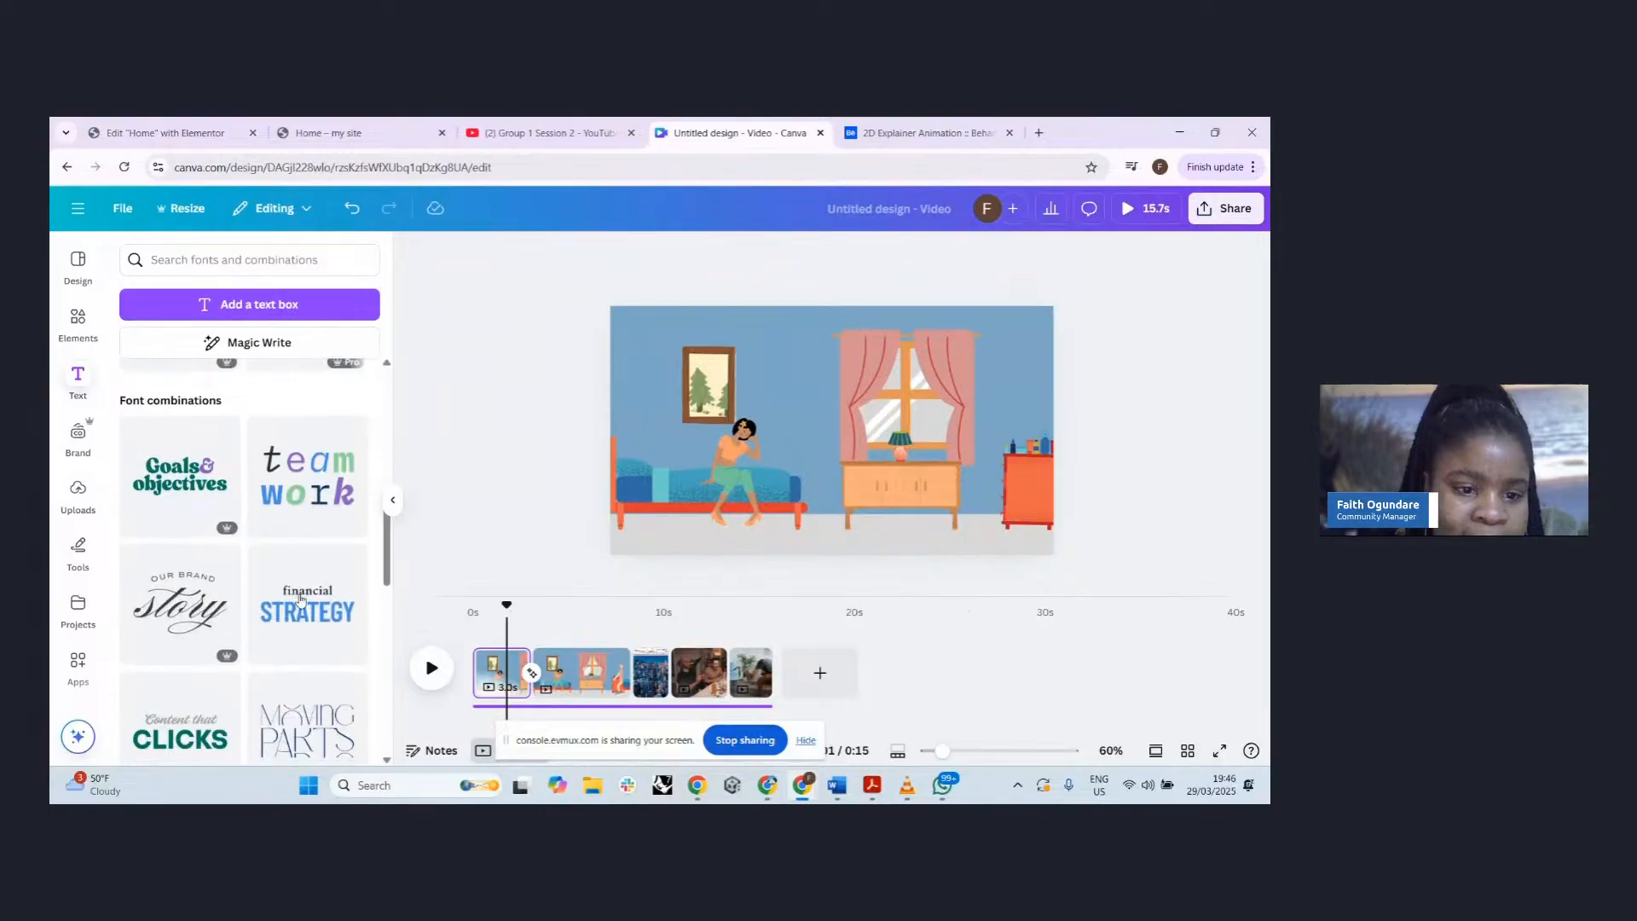
scroll(296, 563, down, 2)
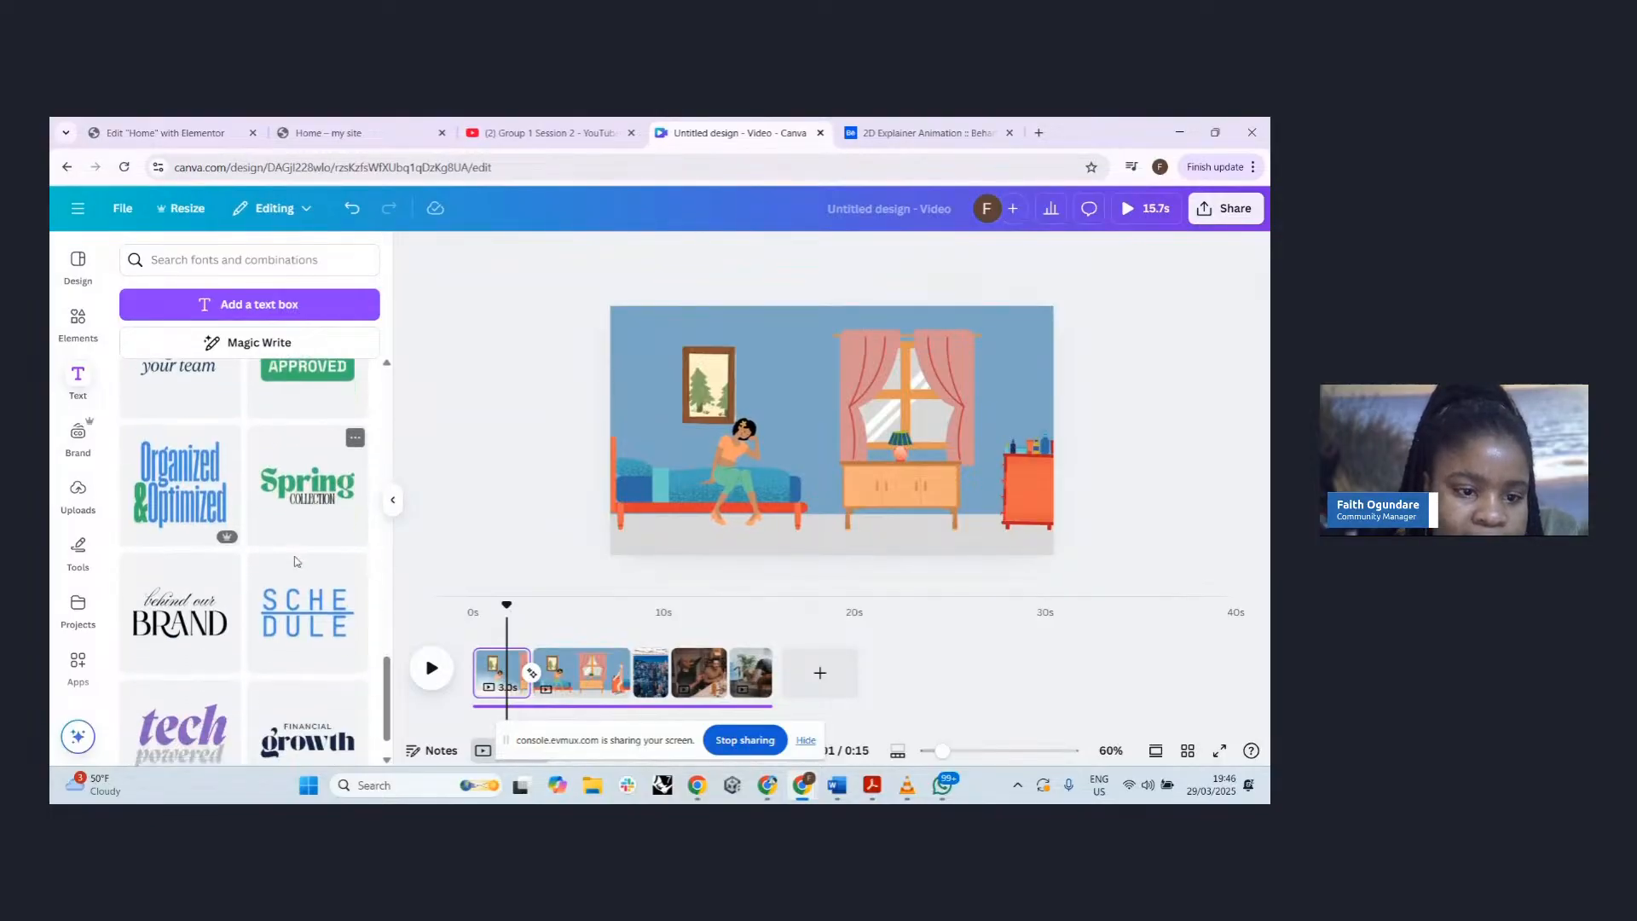
scroll(296, 563, down, 10)
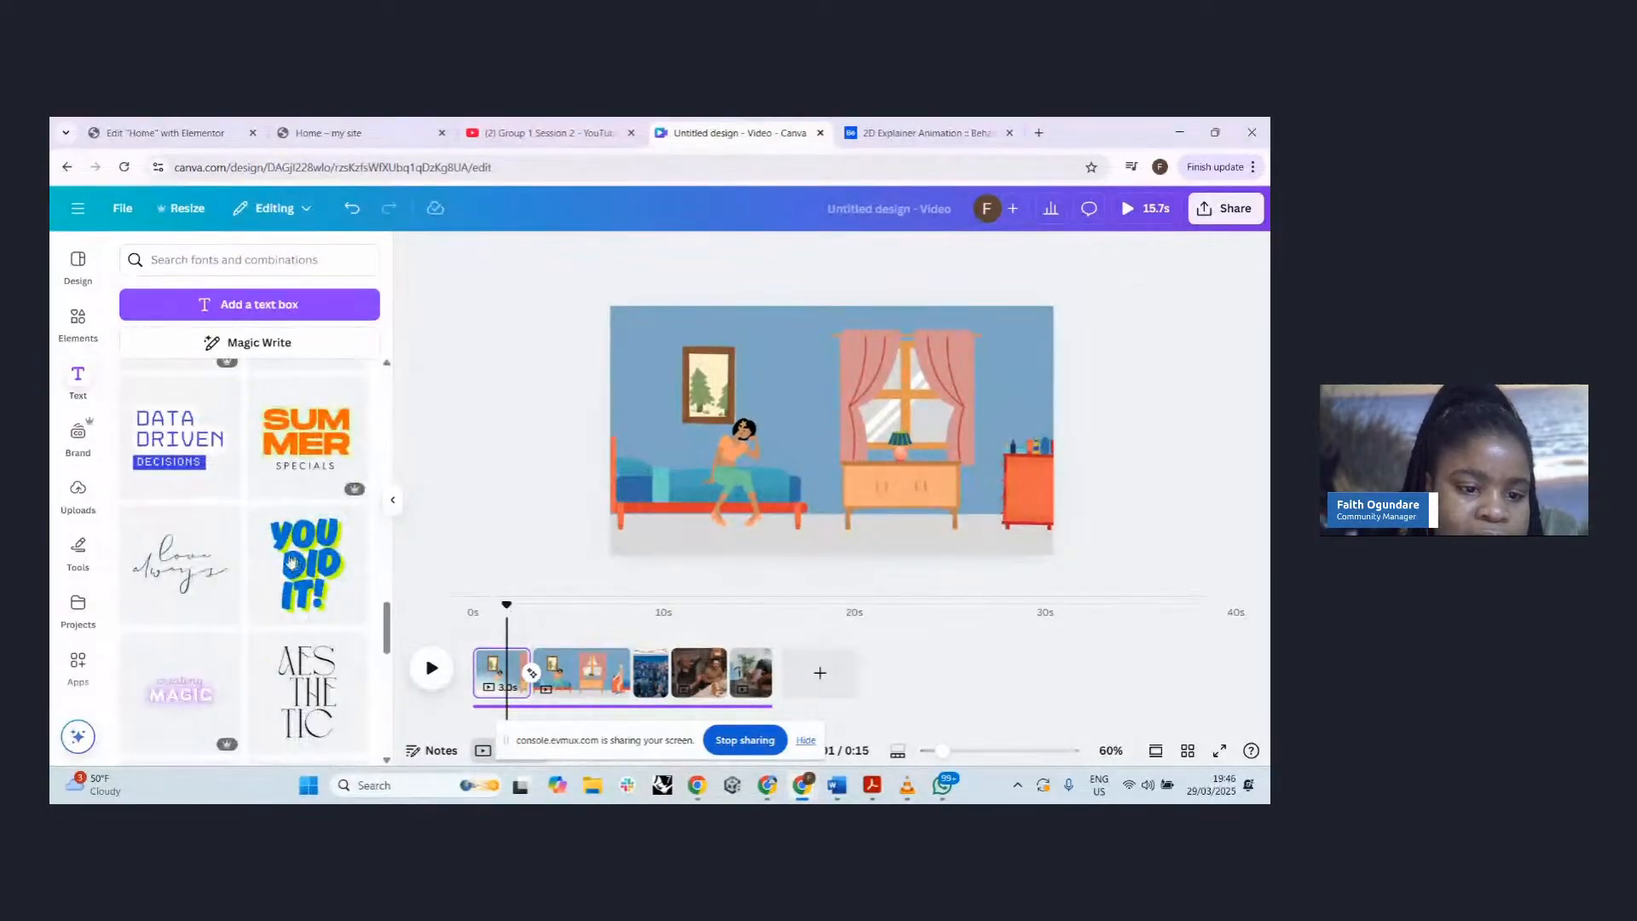
scroll(265, 595, down, 10)
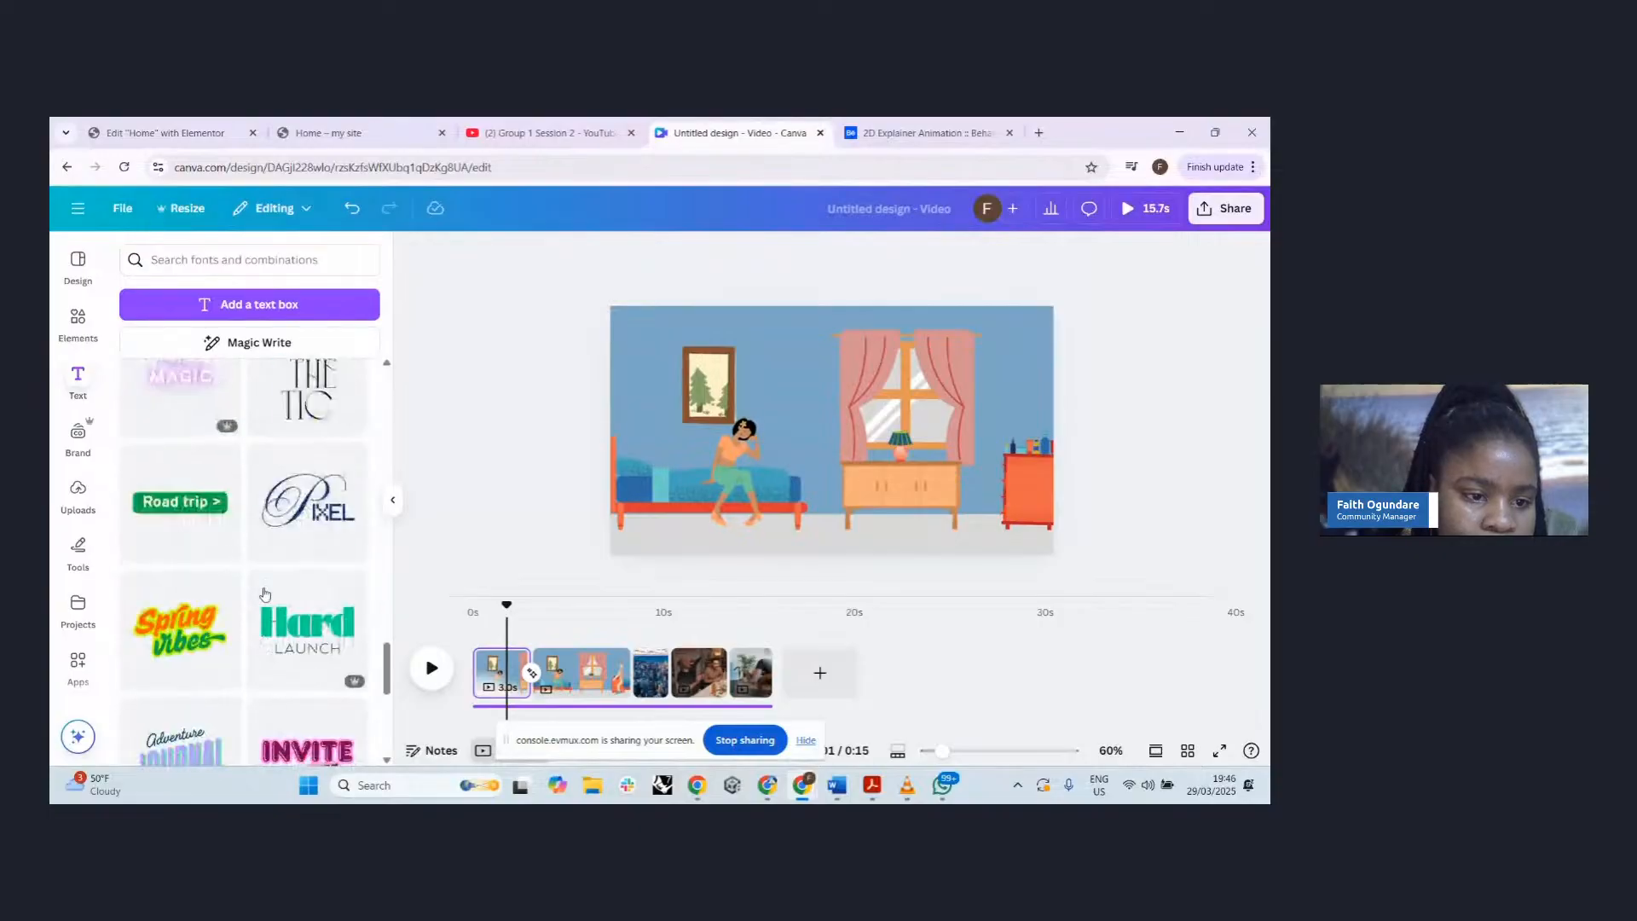
scroll(265, 594, down, 3)
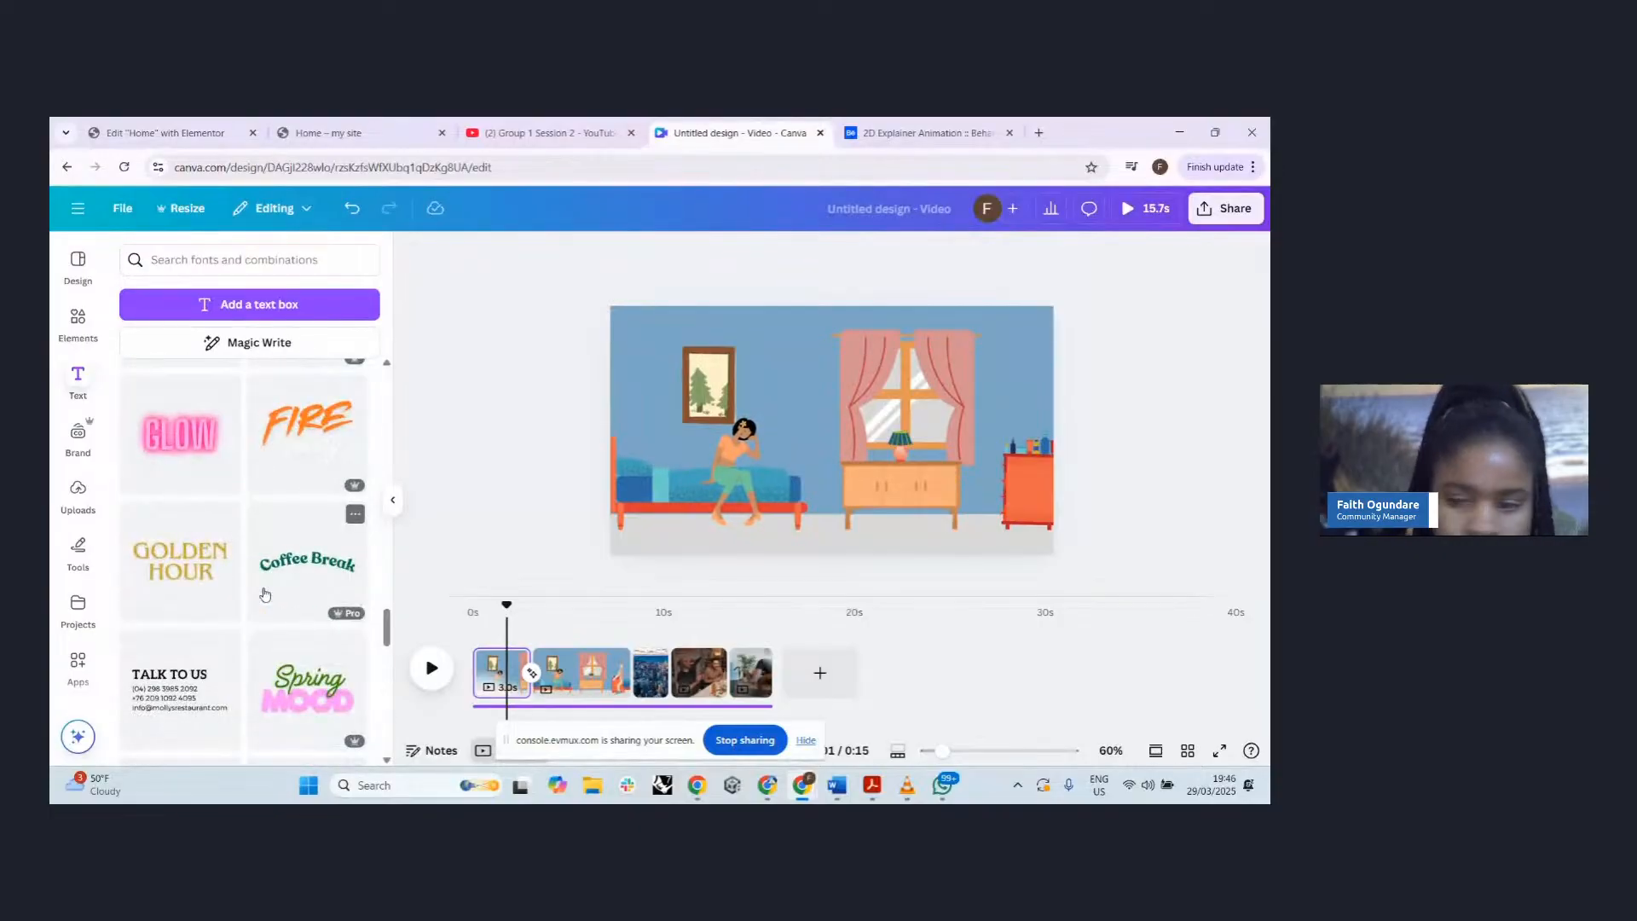
scroll(265, 594, down, 10)
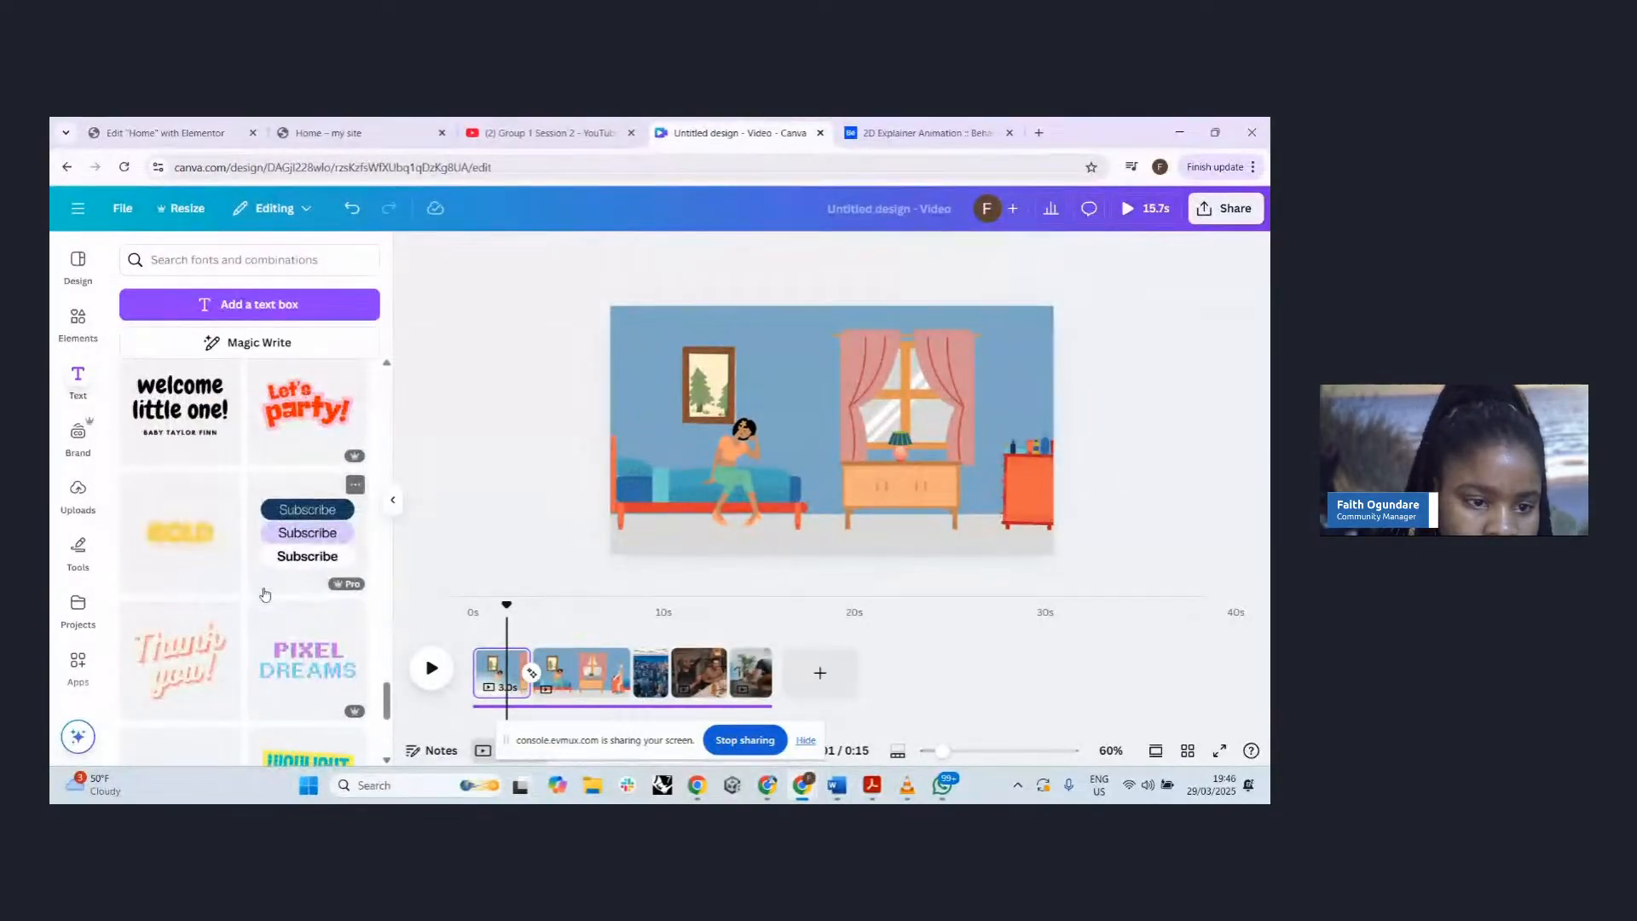
scroll(265, 594, down, 5)
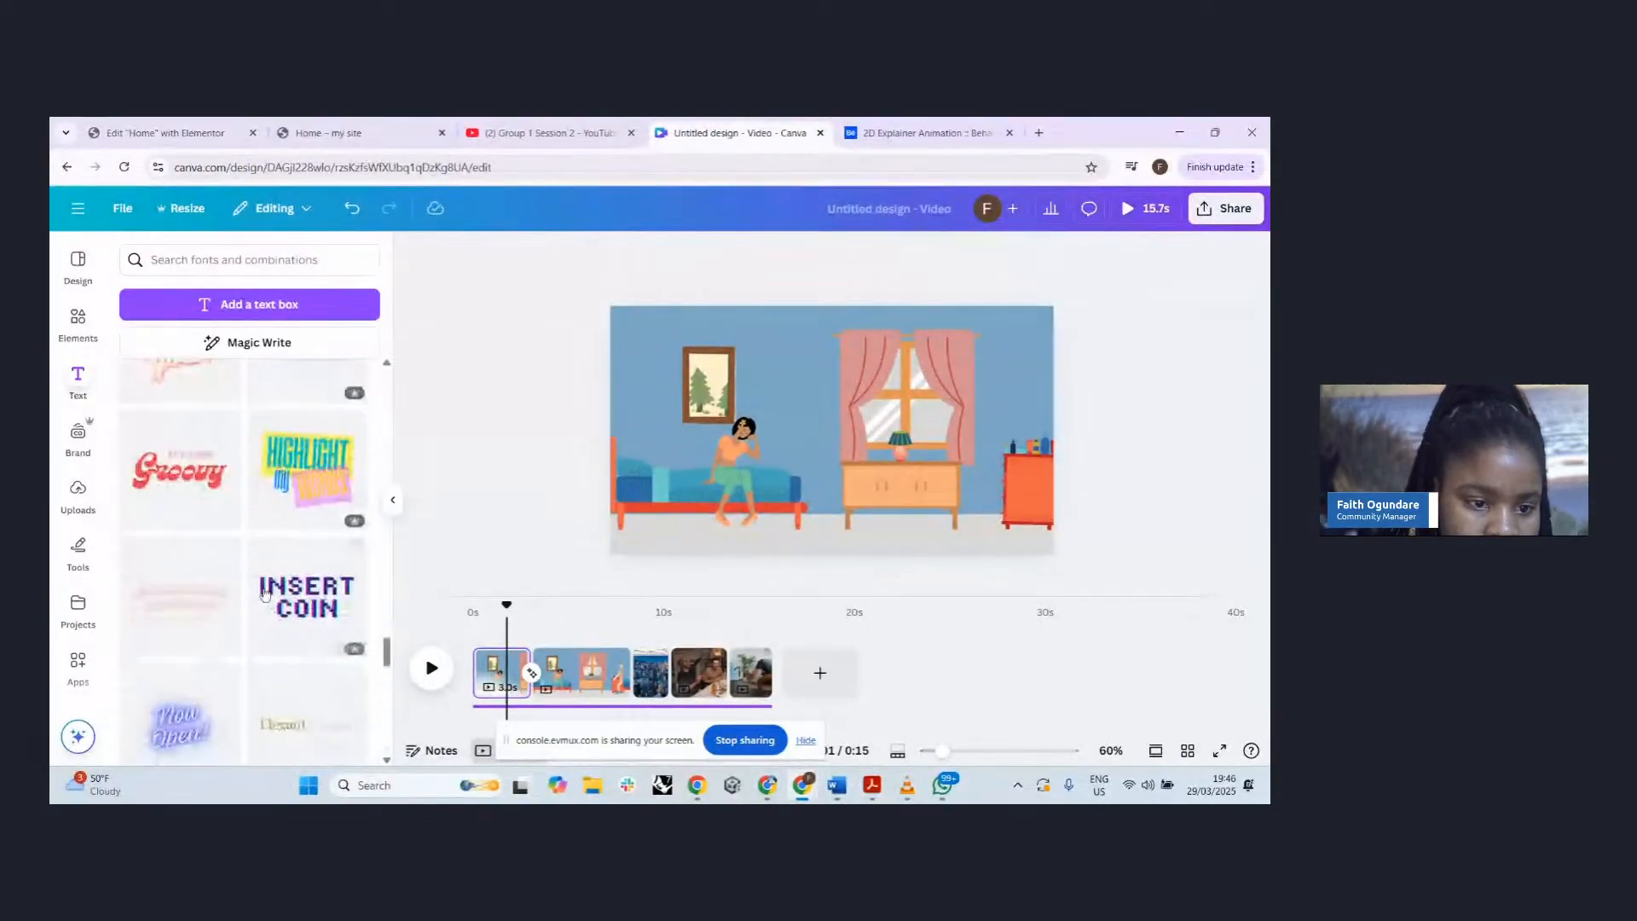
click(180, 468)
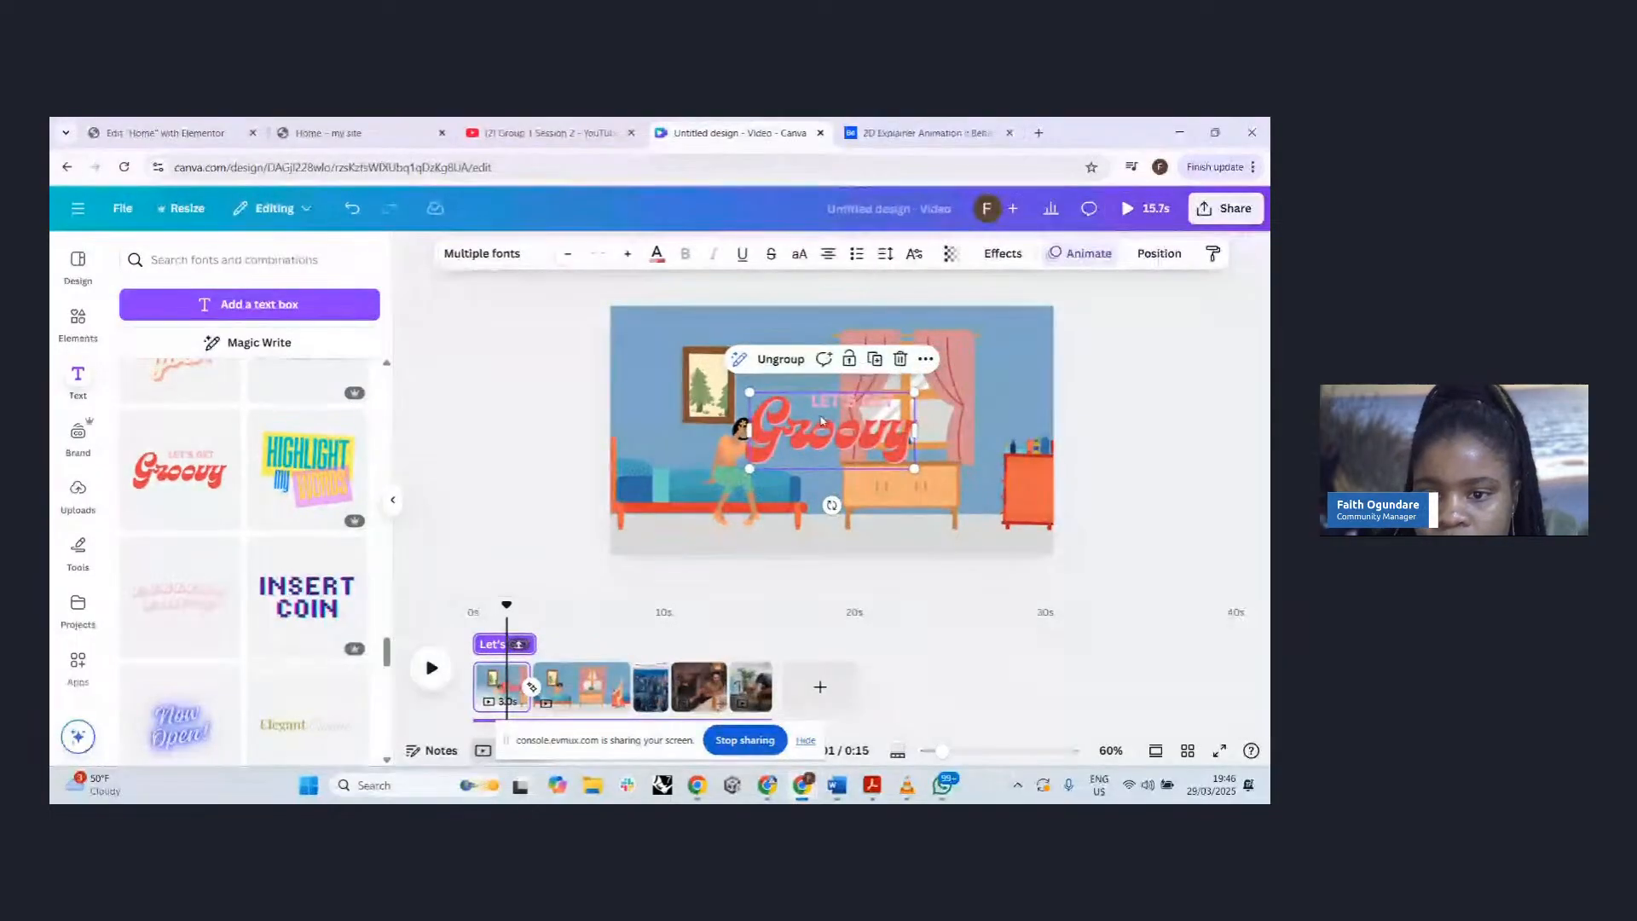
drag(821, 419, 910, 396)
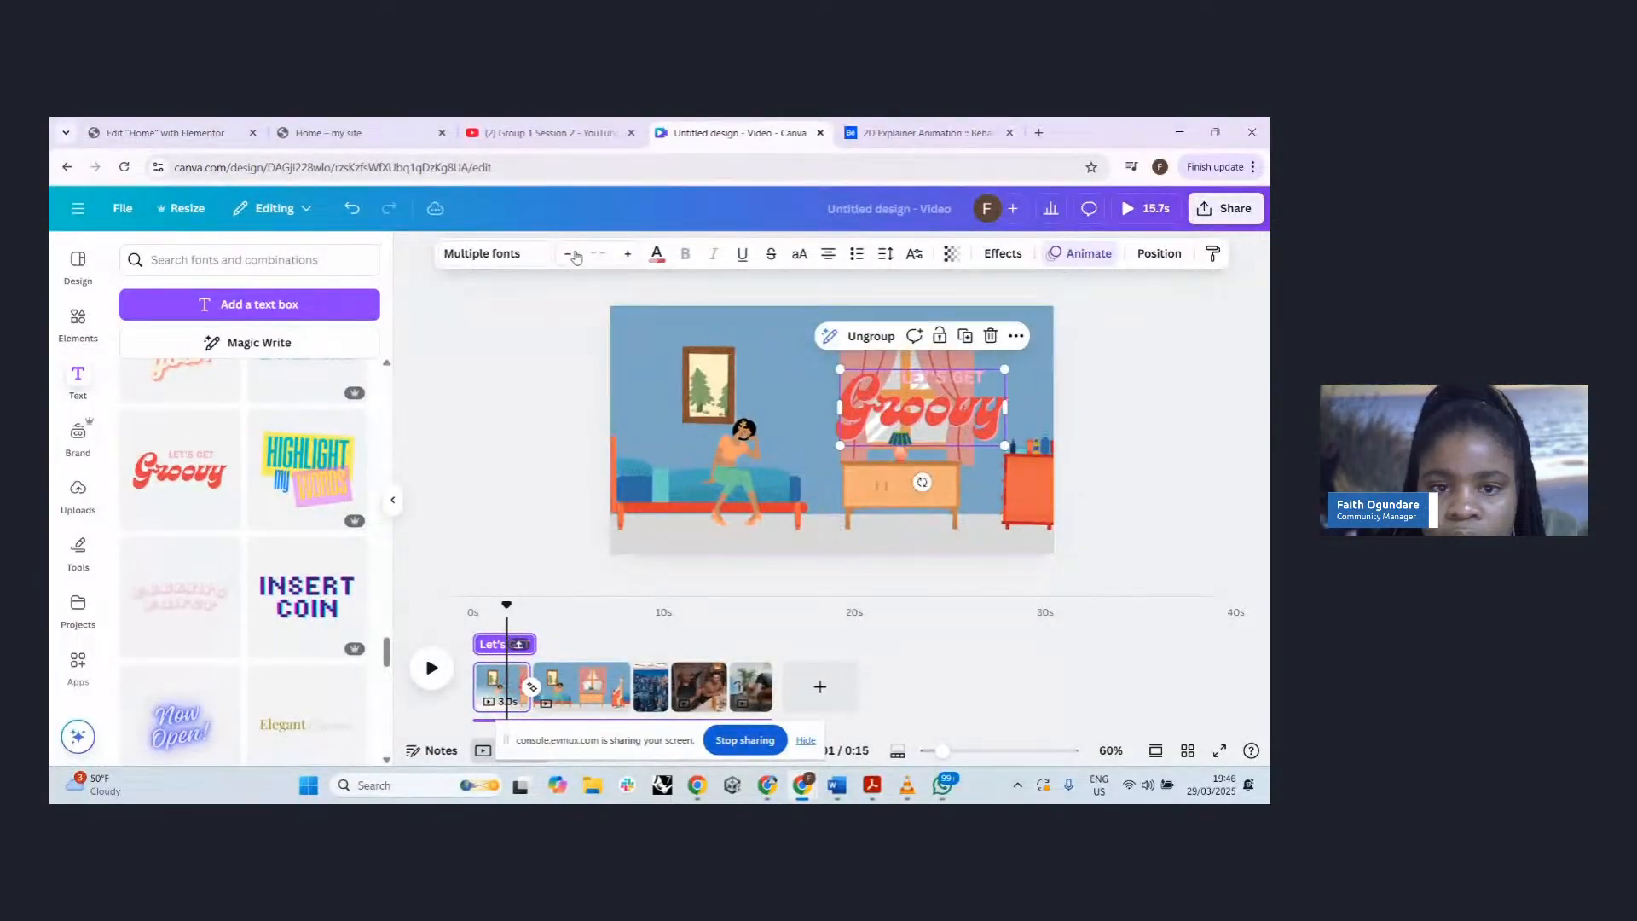
- Recolour the "Let's get Groovy" text white and shrink it to fit within the window area
click(656, 253)
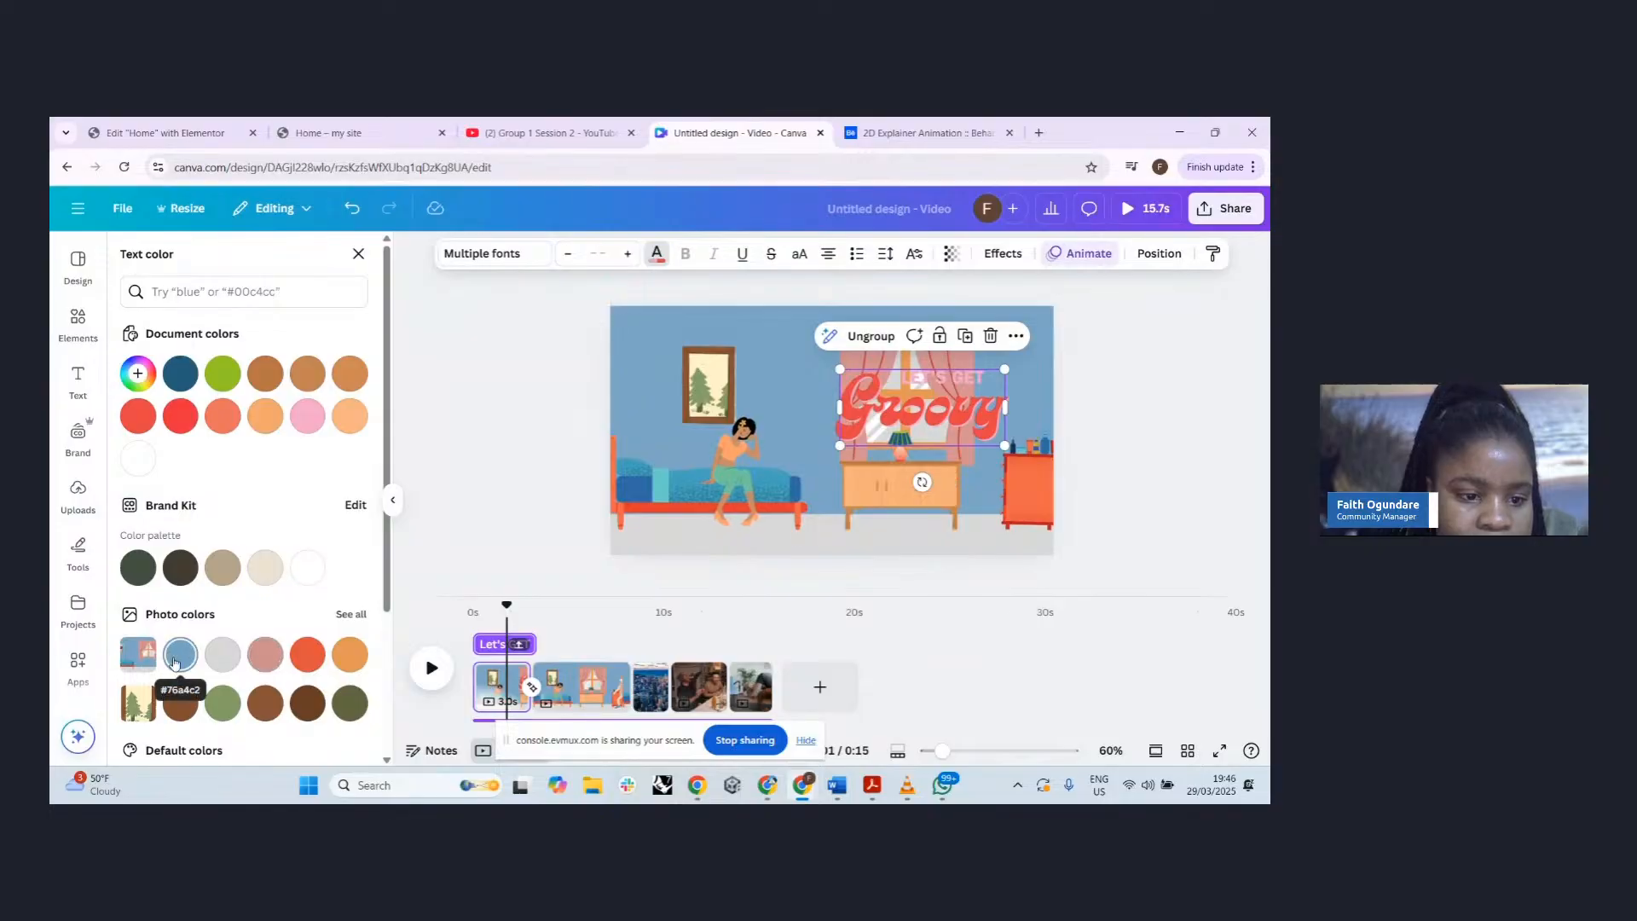
scroll(191, 653, down, 2)
click(265, 494)
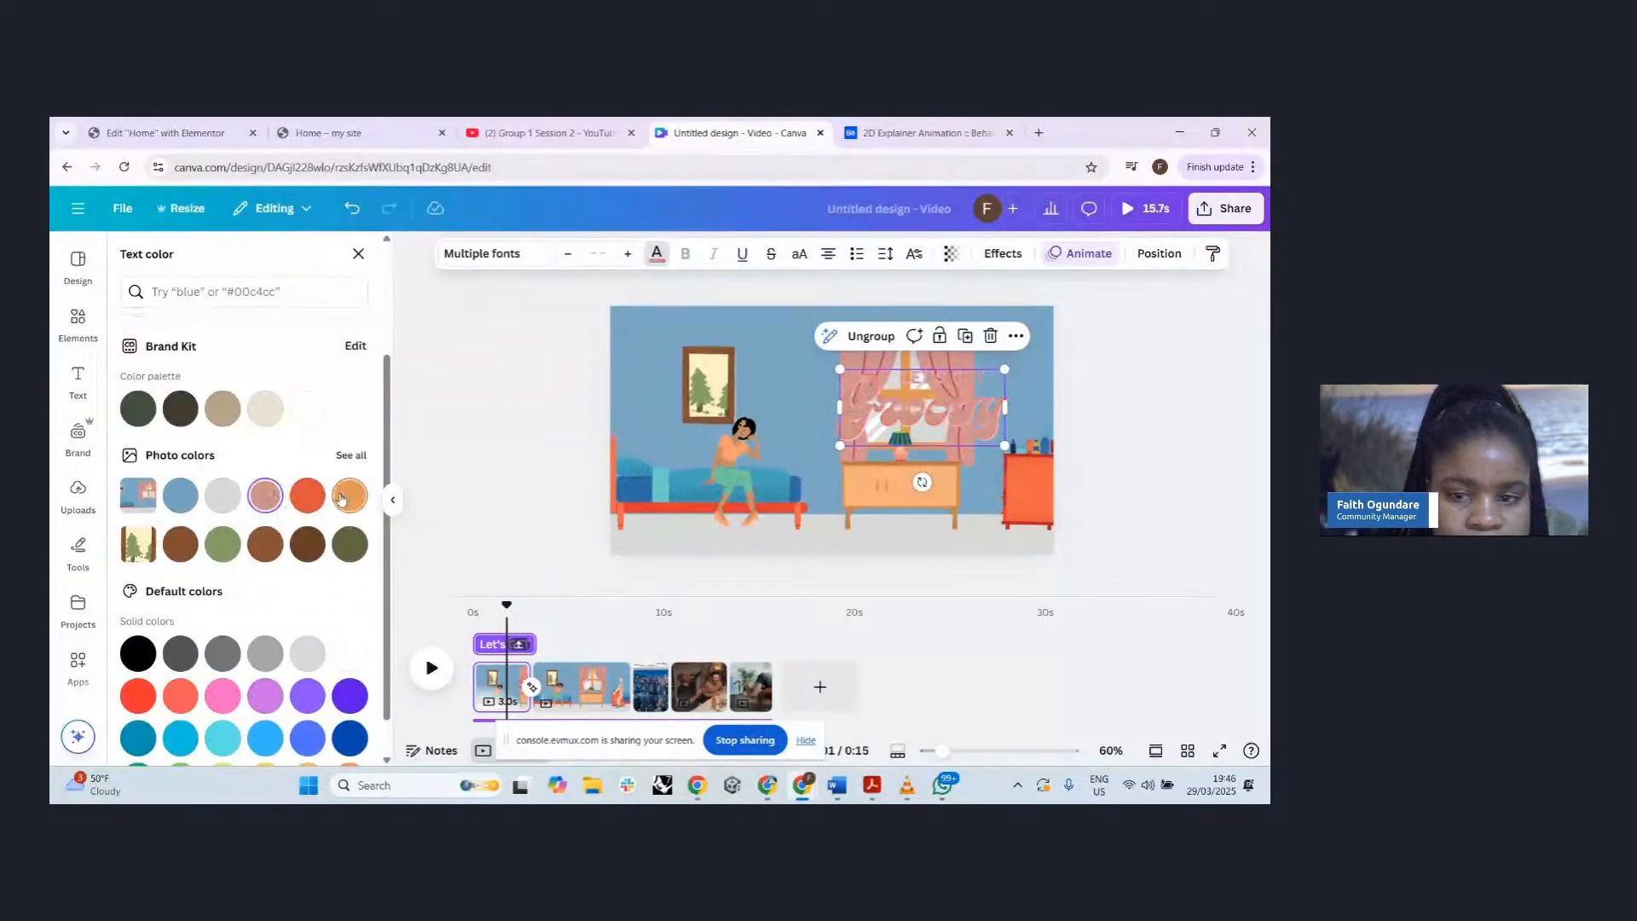
click(341, 497)
scroll(284, 550, up, 2)
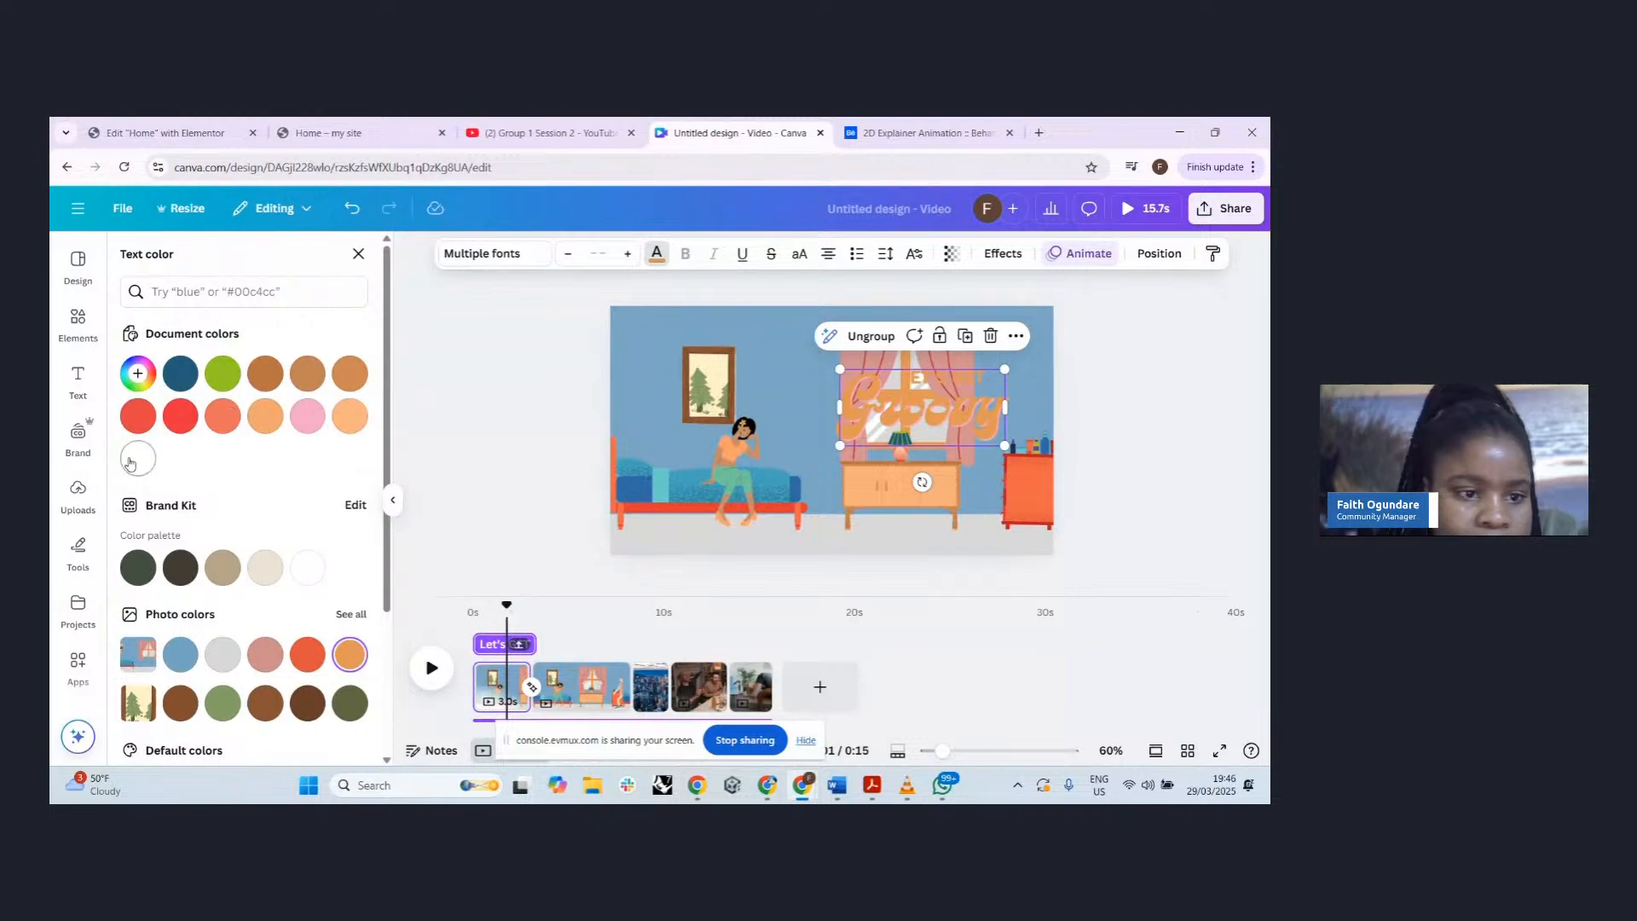
click(138, 459)
mouse_move(942, 416)
mouse_down()
mouse_move(889, 396)
mouse_move(918, 396)
mouse_up()
- Try the Lift and Shadow effects on the white text and set its effect style back to None
click(1004, 254)
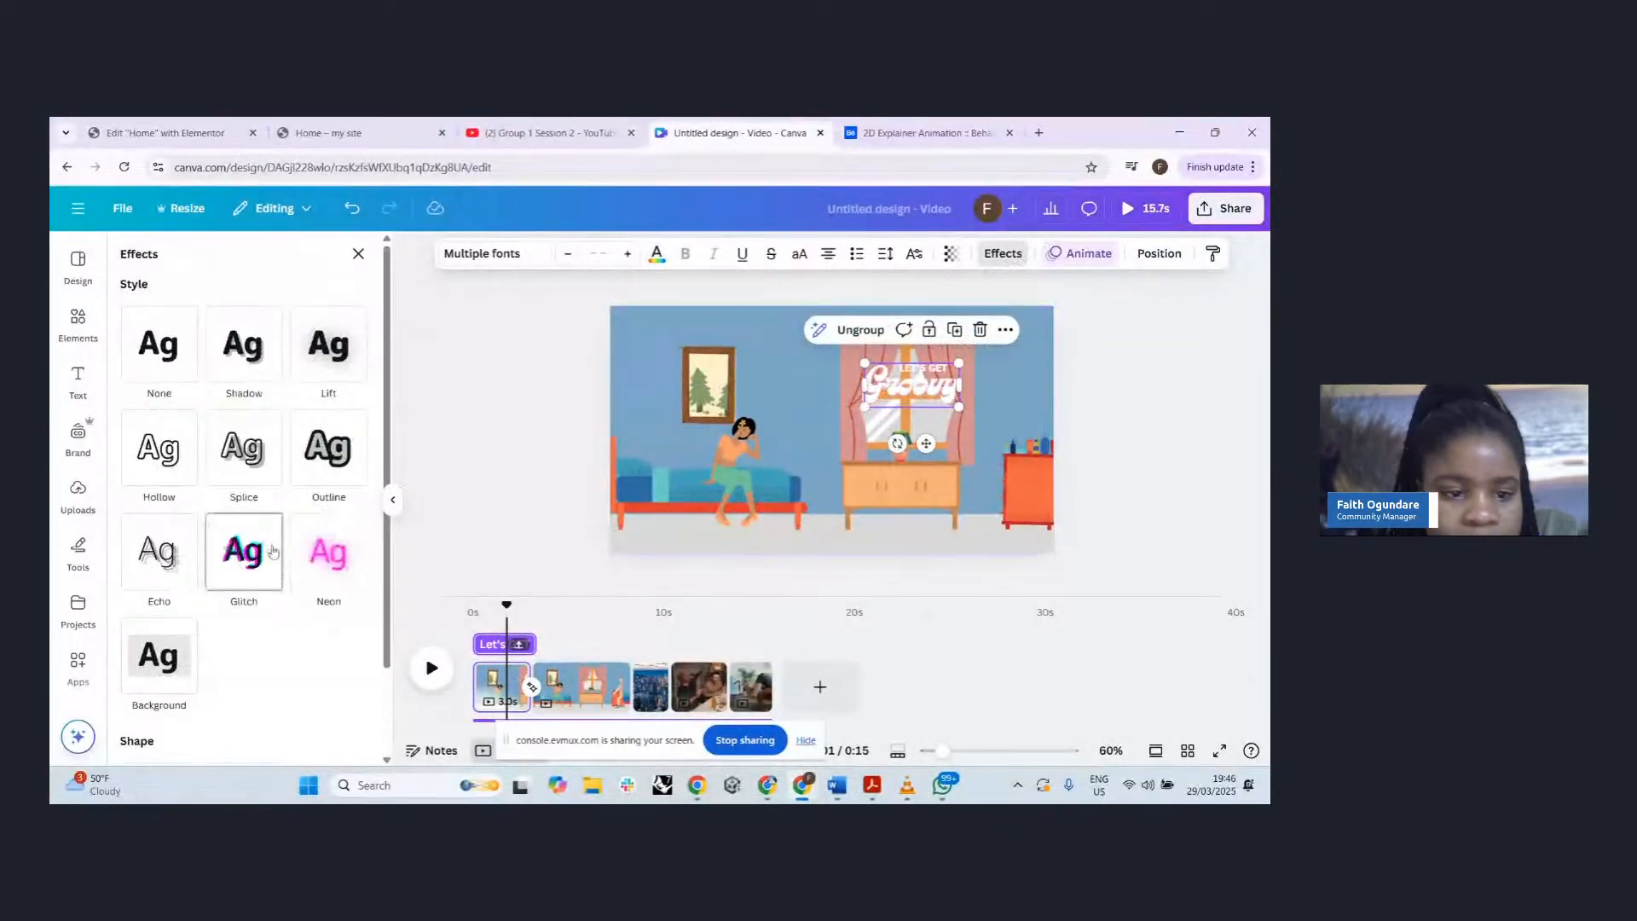
drag(915, 397, 915, 407)
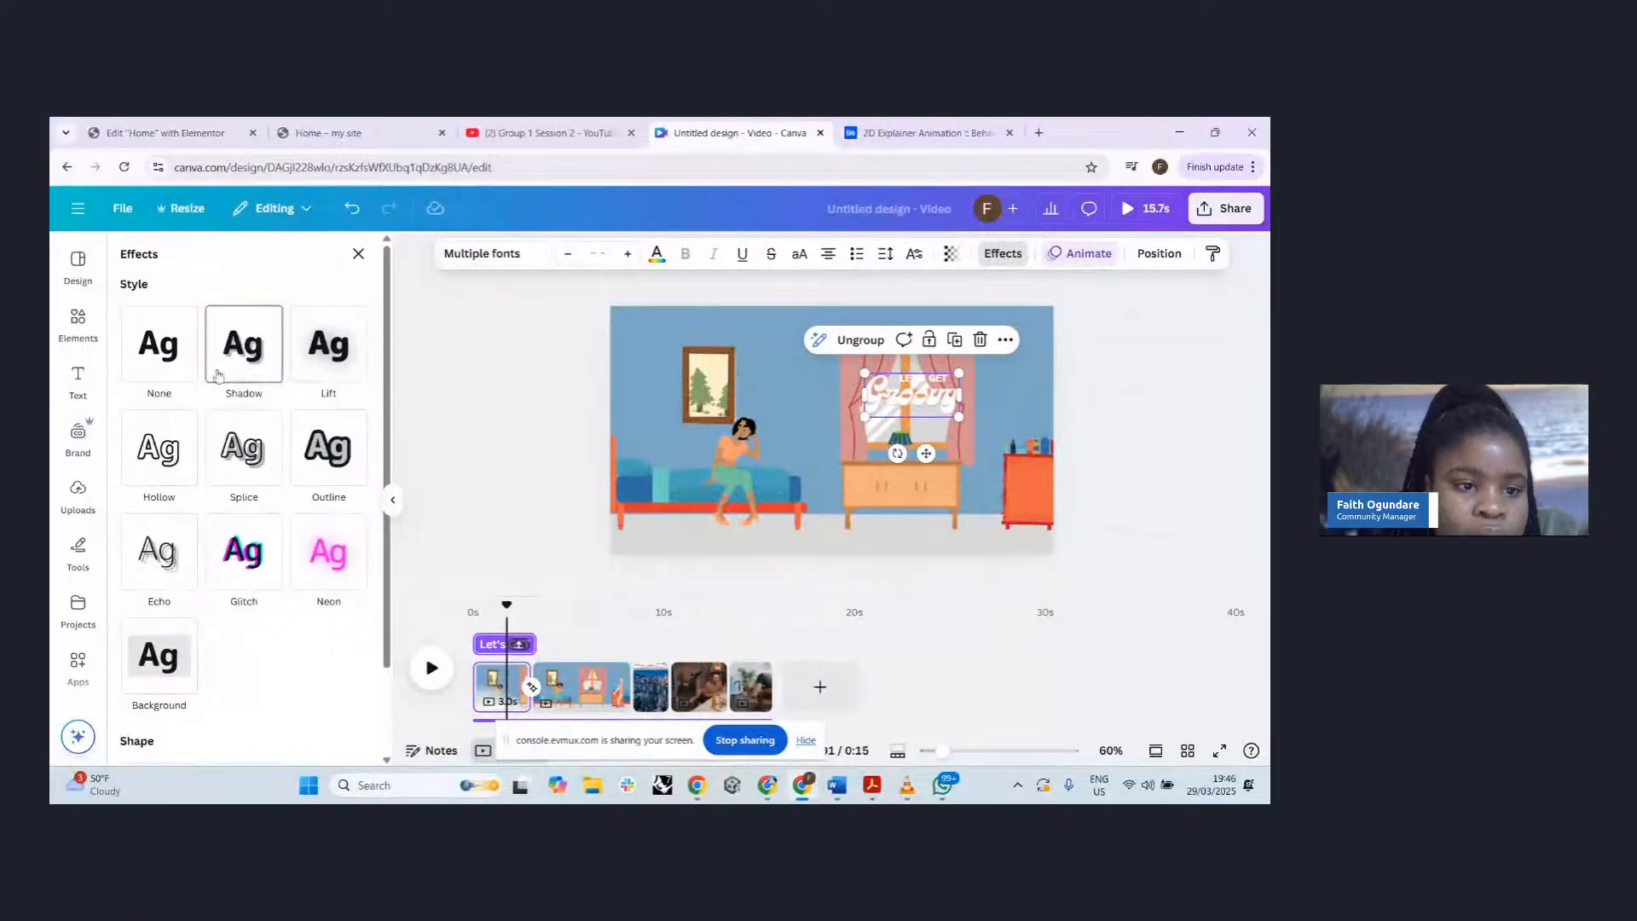
click(311, 352)
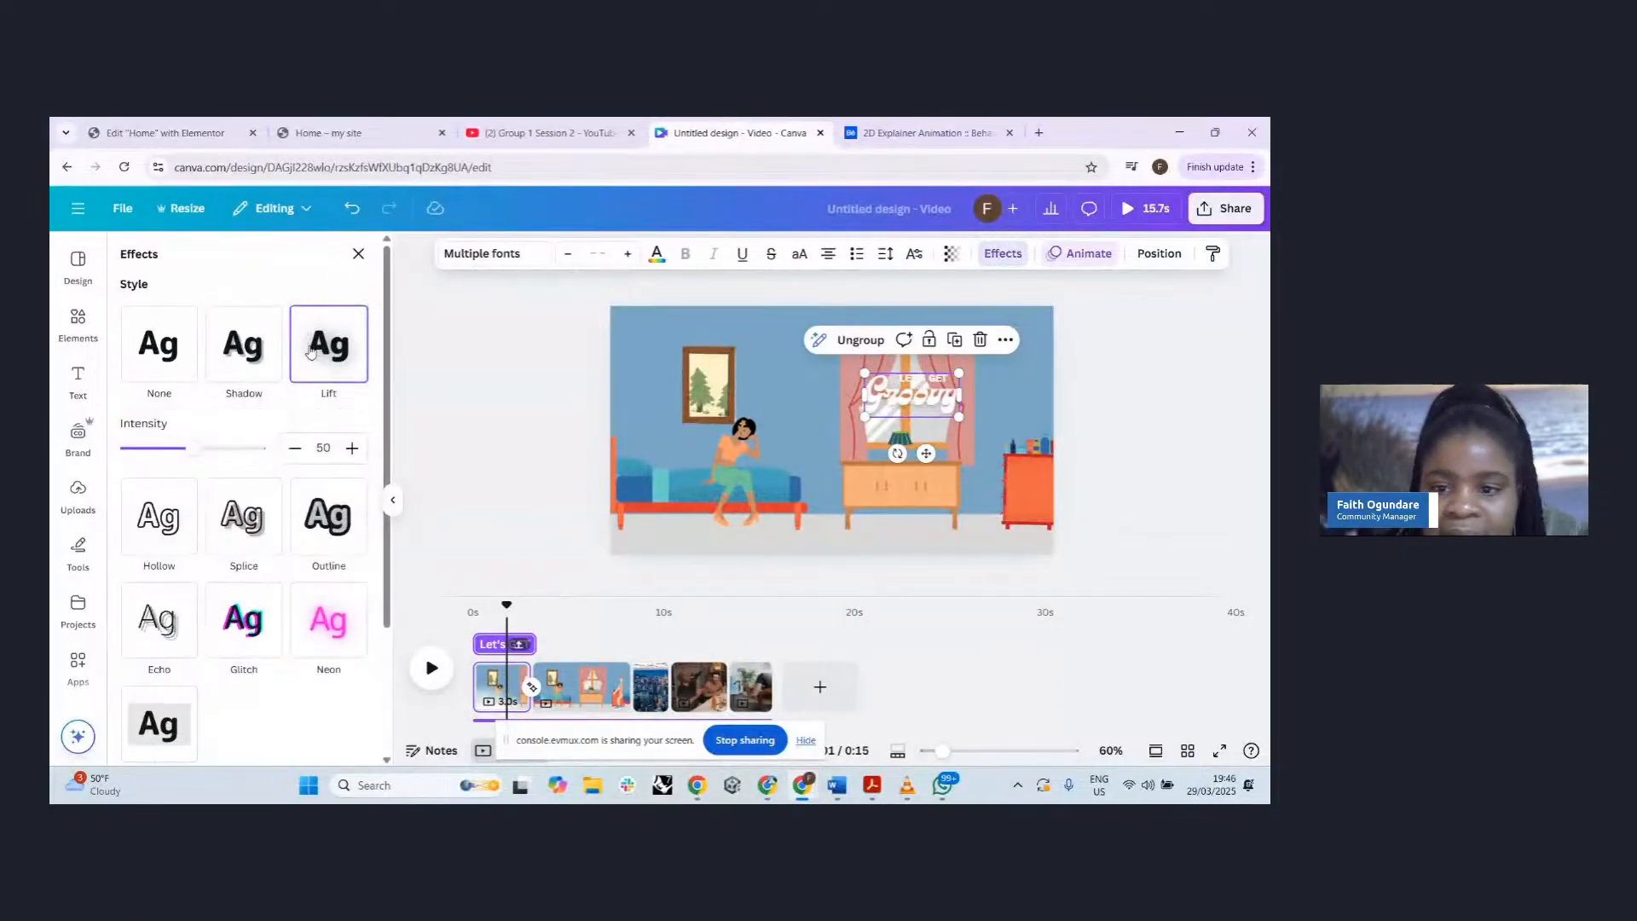
click(243, 369)
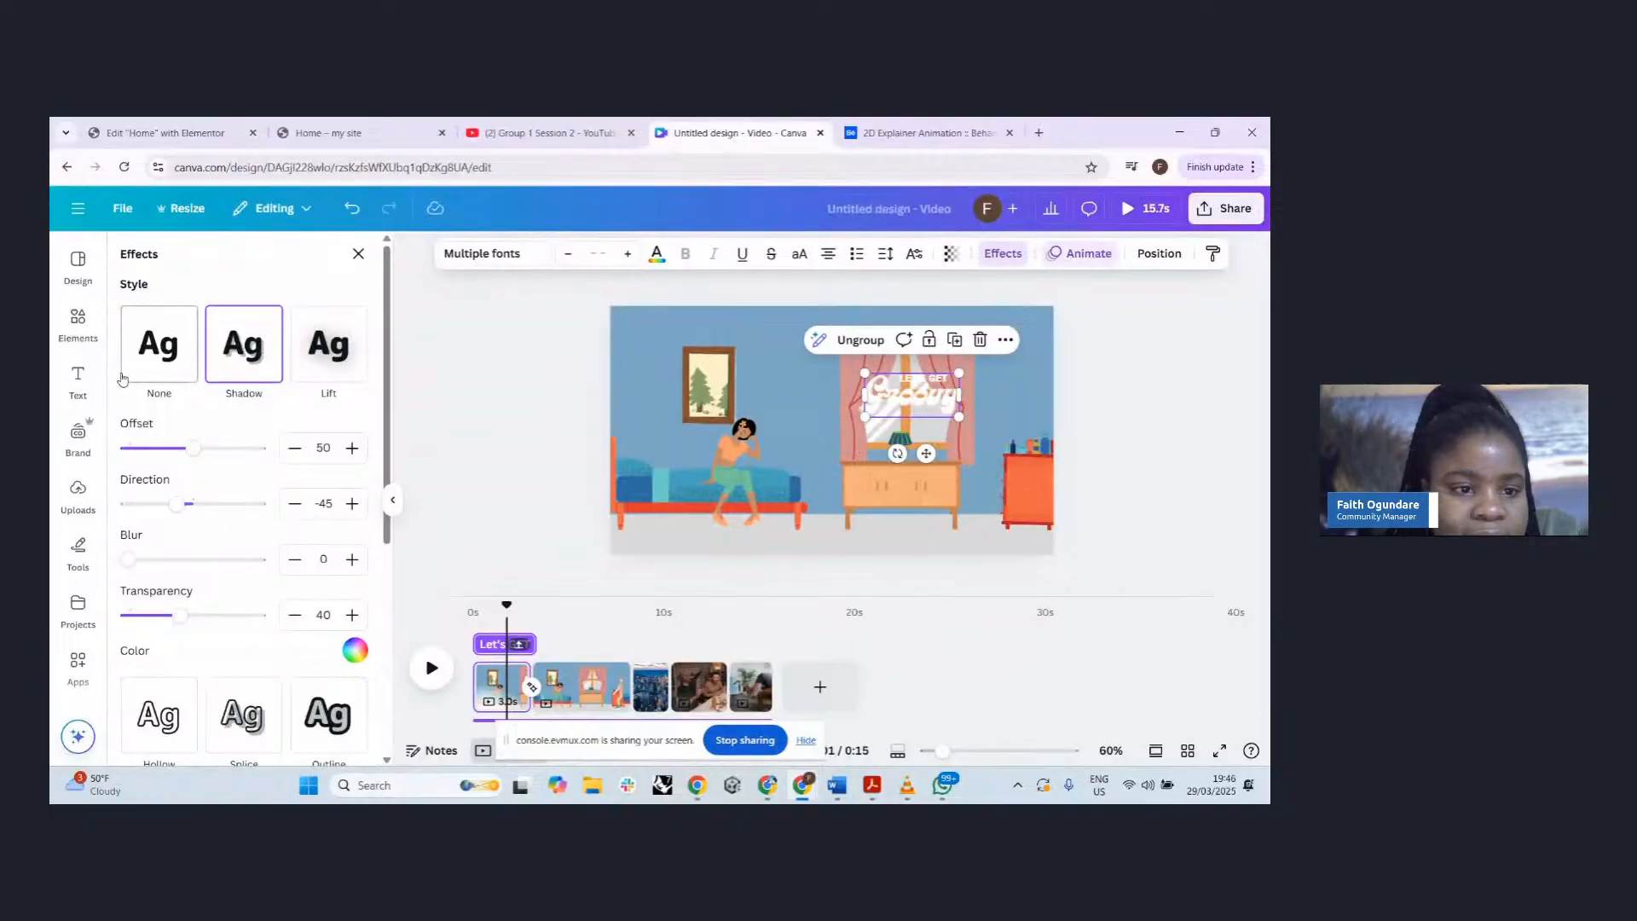
click(148, 361)
scroll(226, 543, down, 2)
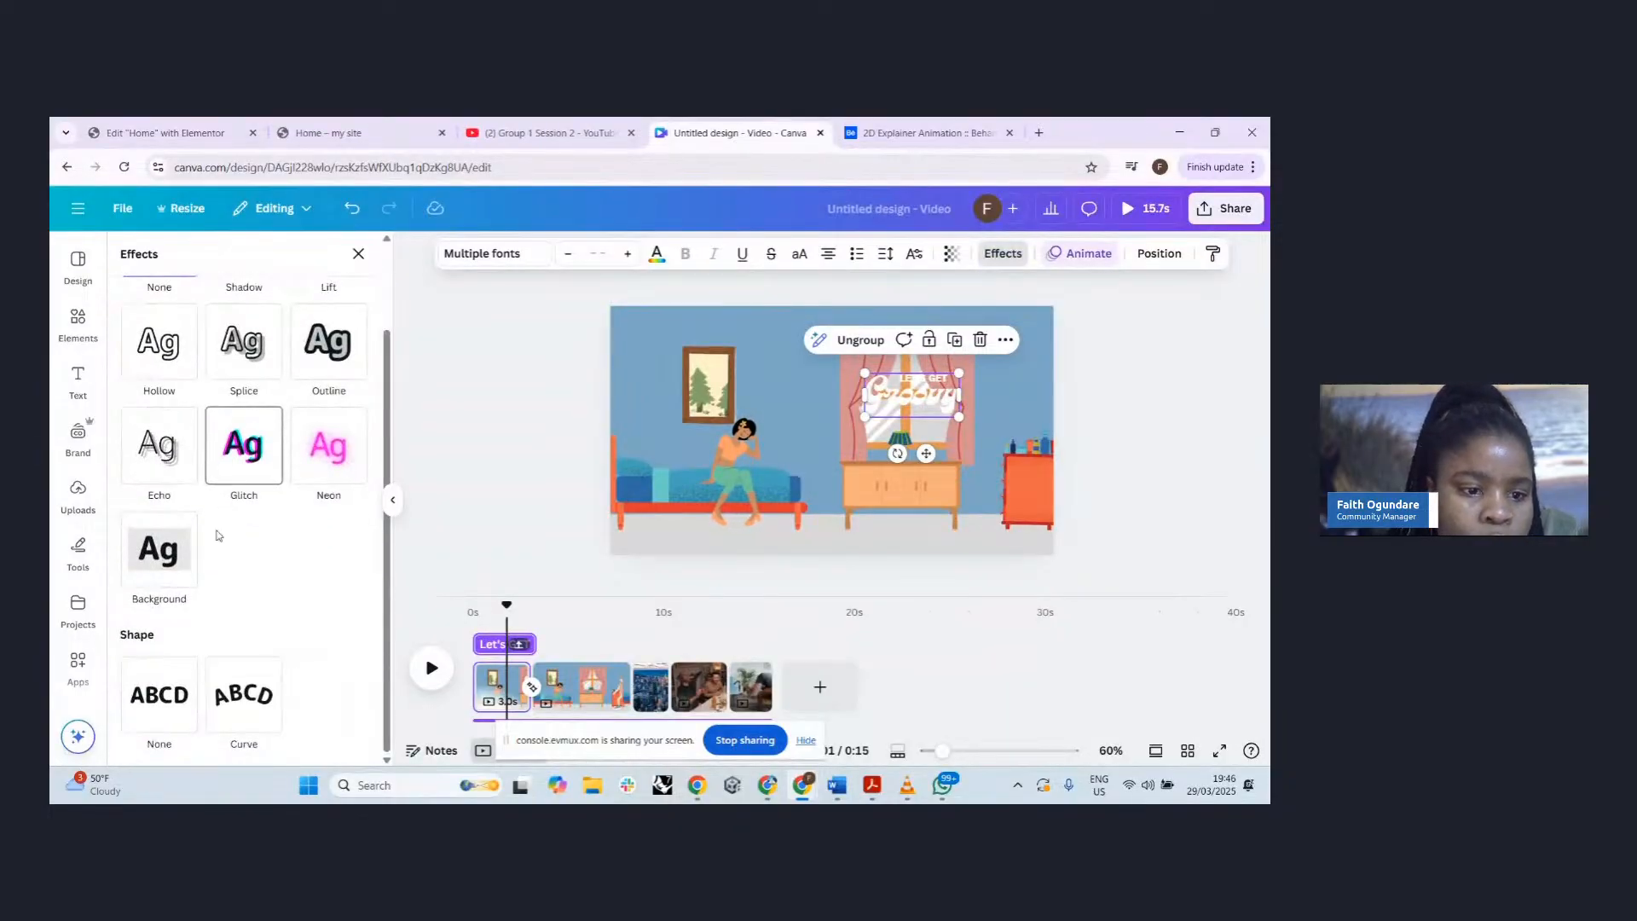
- Apply a black Background effect to the text with roundness 30 and transparency 68
click(169, 547)
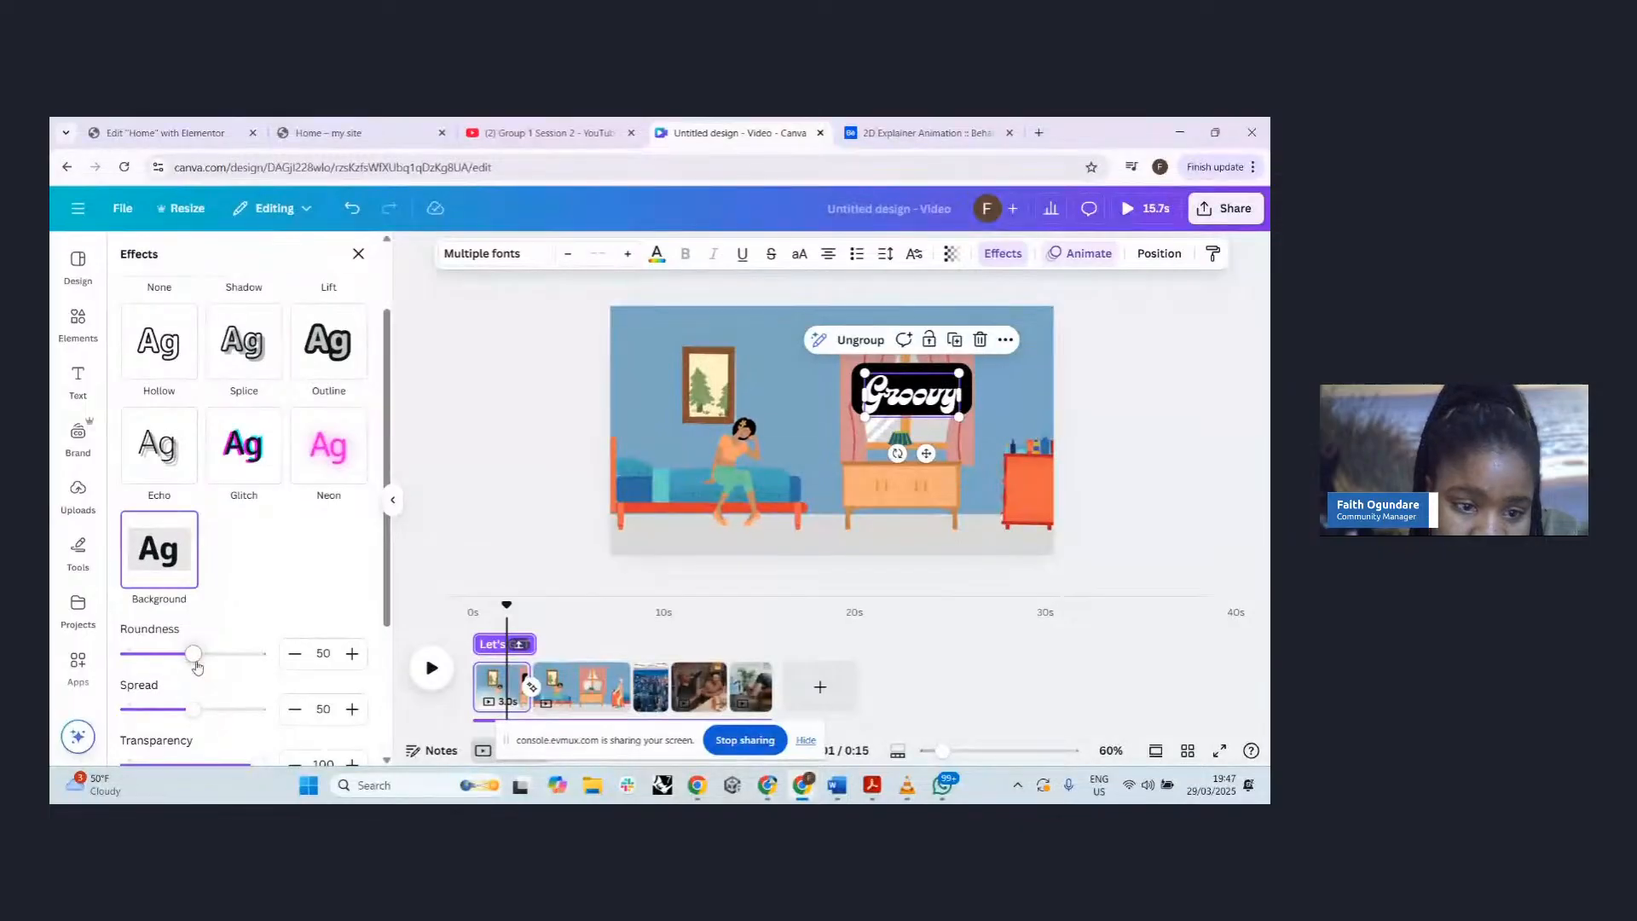
drag(194, 653, 171, 648)
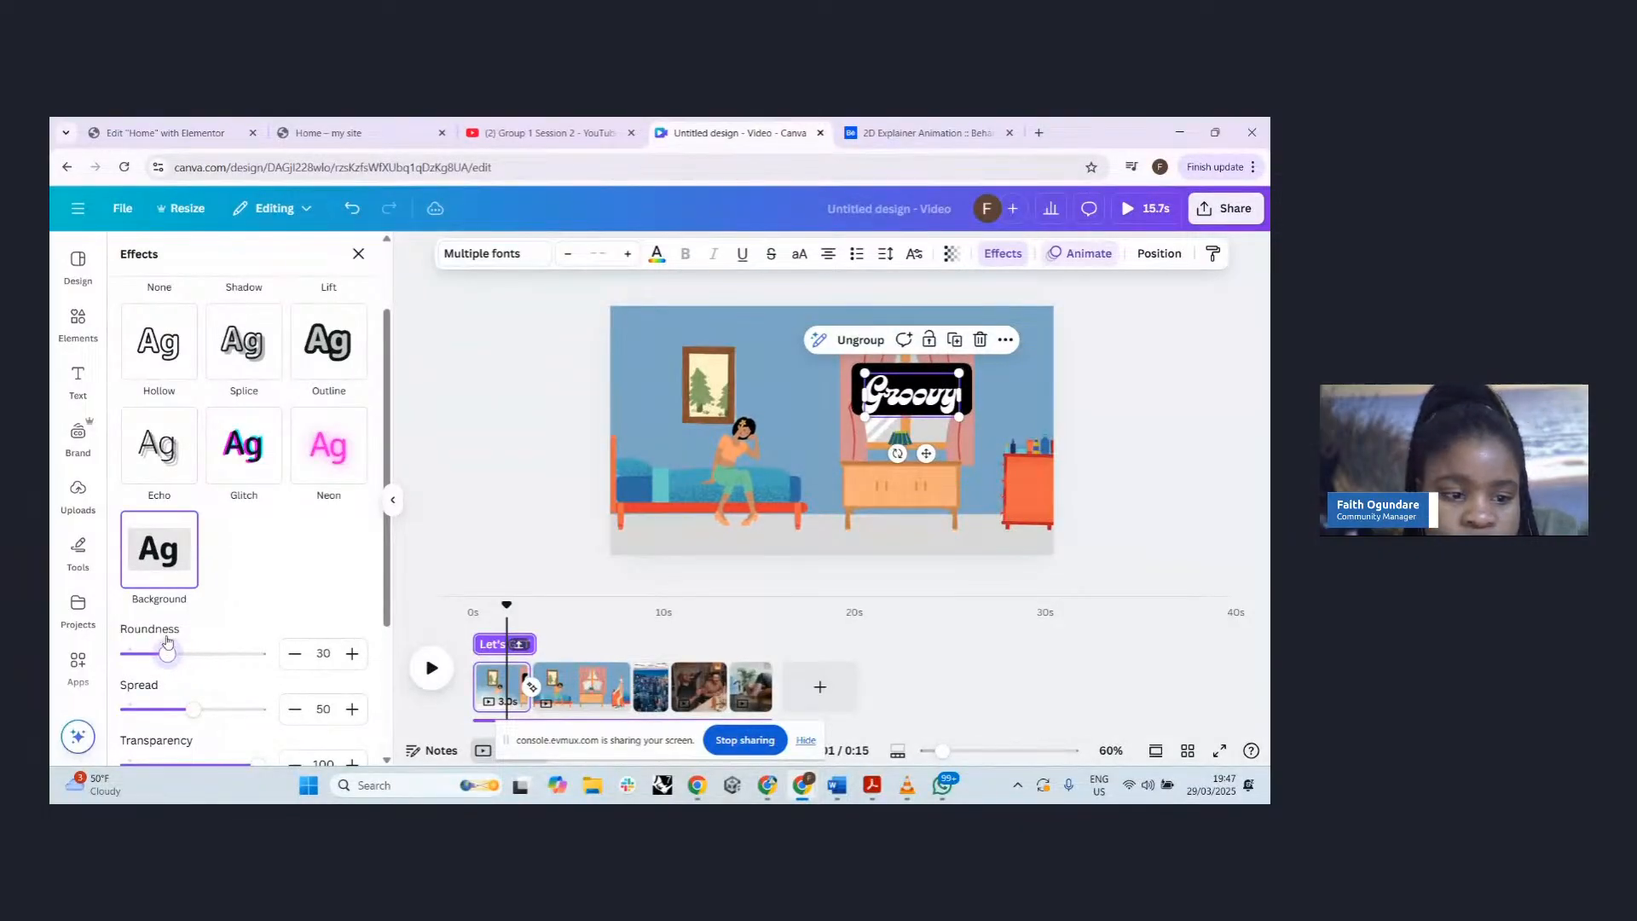
scroll(271, 636, down, 3)
drag(261, 616, 217, 616)
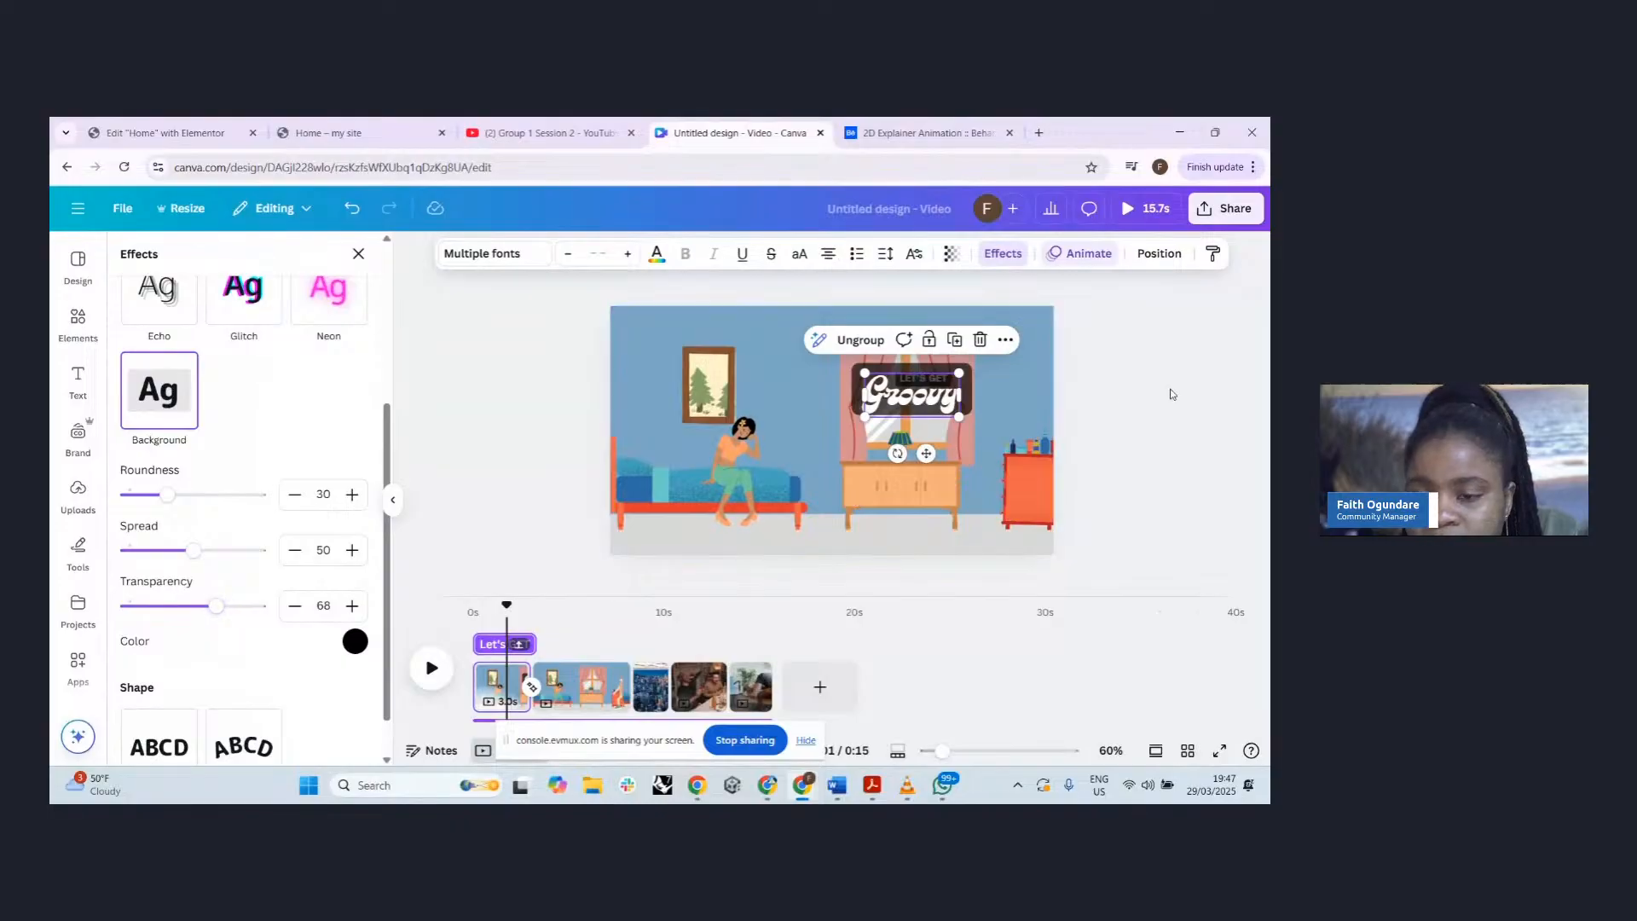
- Move the text group down from the window to the floor in front of the drawers
click(932, 394)
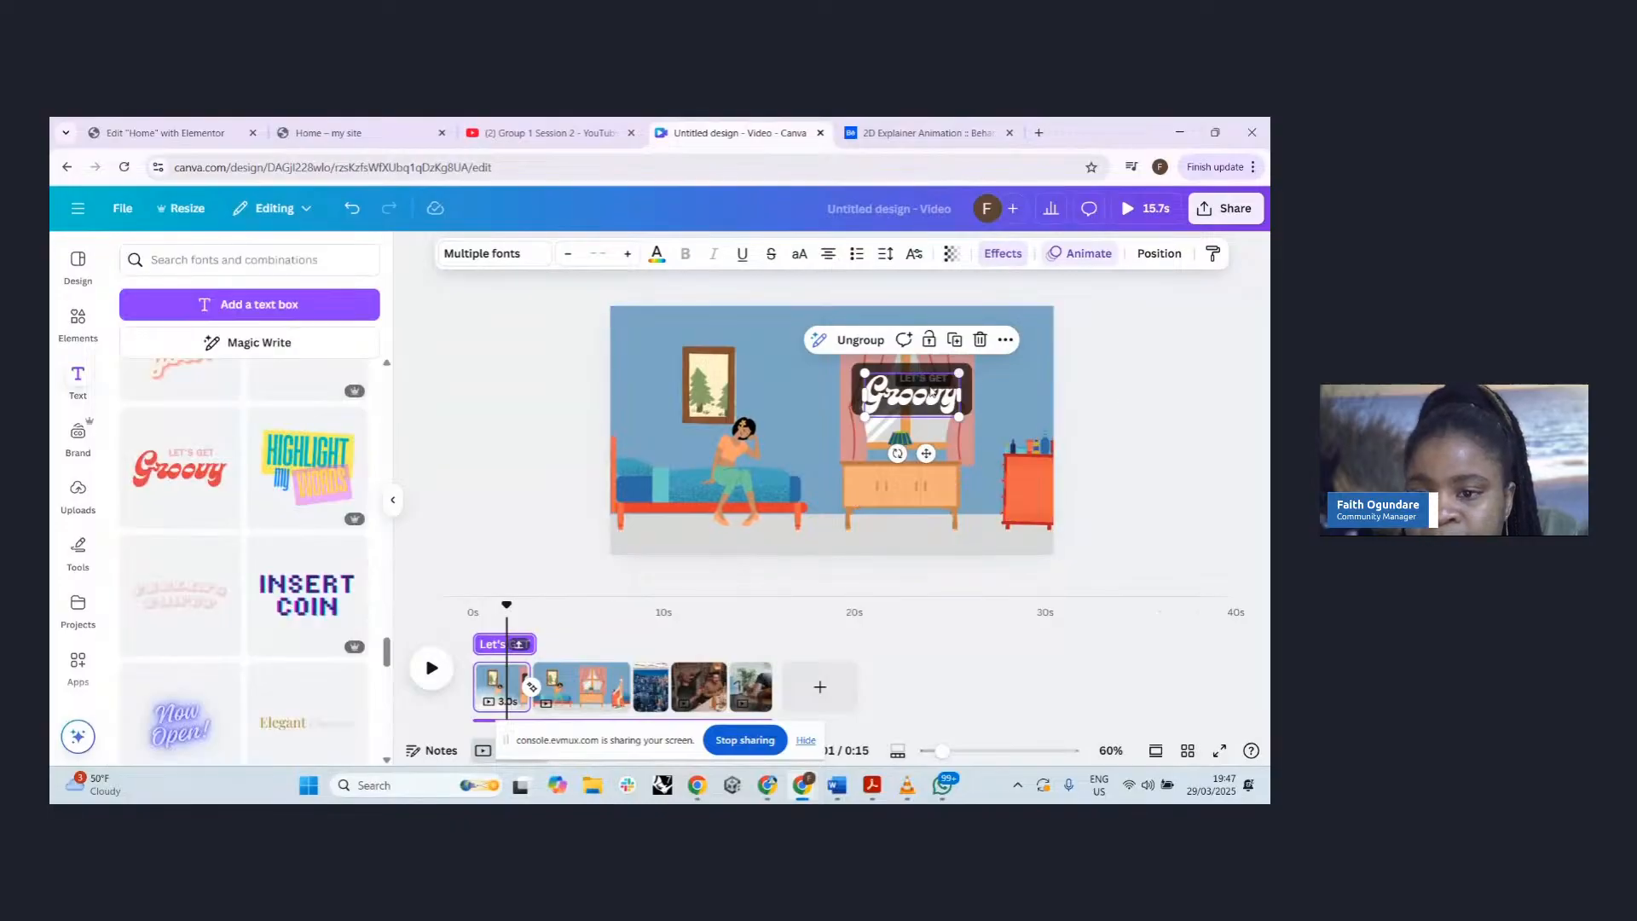
click(1008, 376)
click(930, 389)
click(923, 395)
drag(920, 402, 892, 518)
- Replace the Background effect on only the word "Groovy" with the Hollow effect
click(919, 433)
click(1013, 388)
click(925, 422)
click(907, 427)
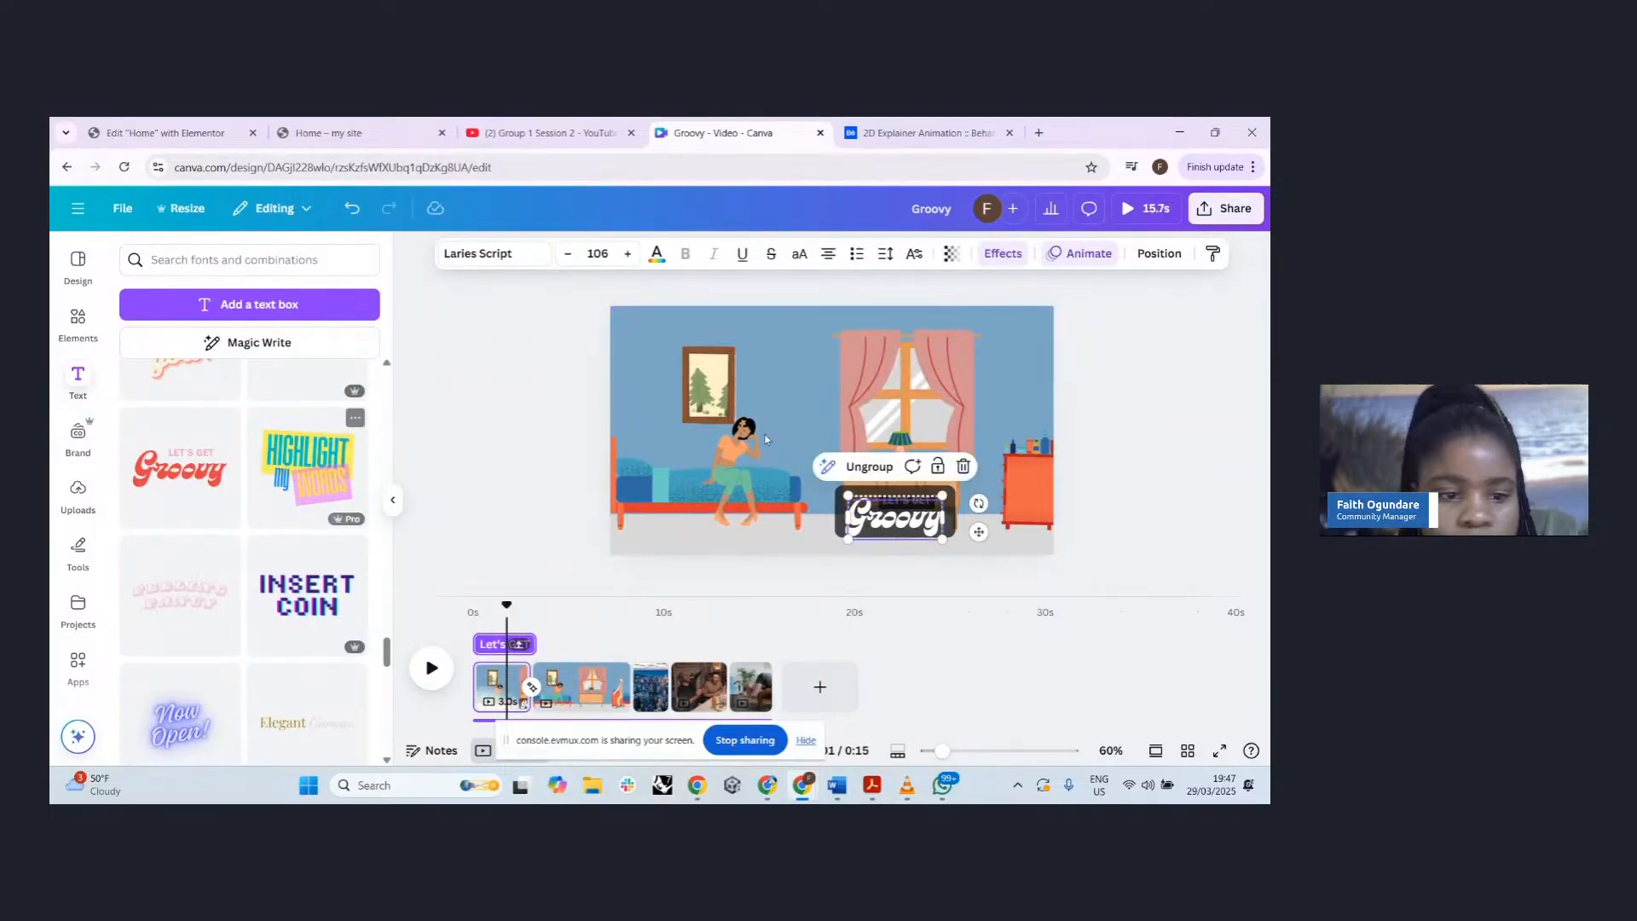
click(1004, 253)
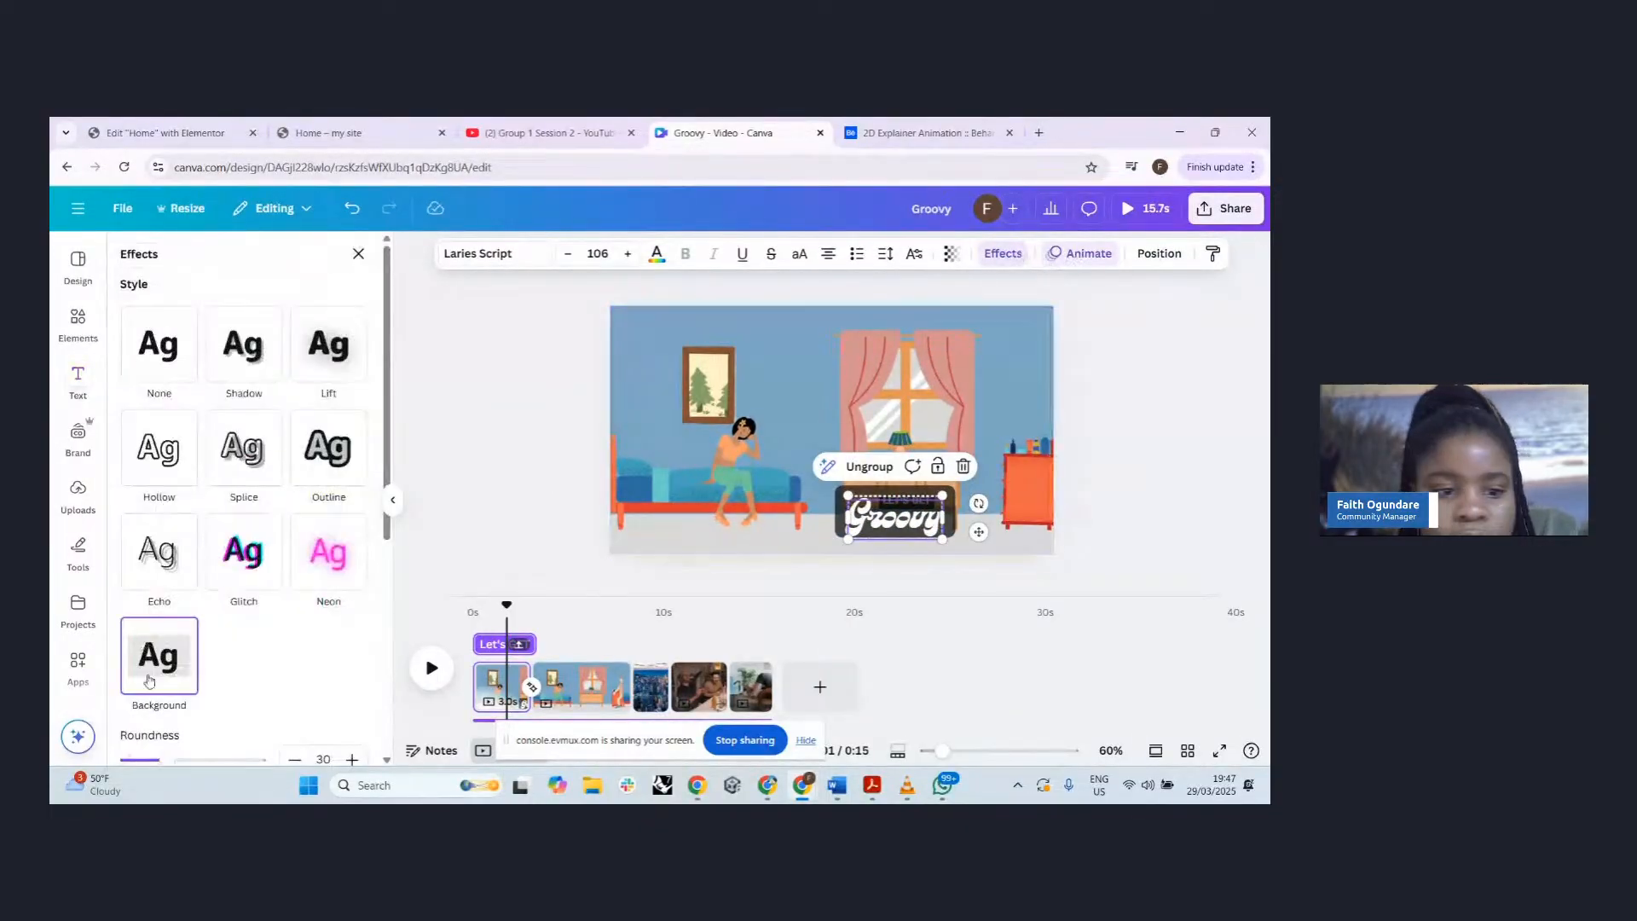
scroll(182, 622, down, 2)
scroll(167, 533, up, 2)
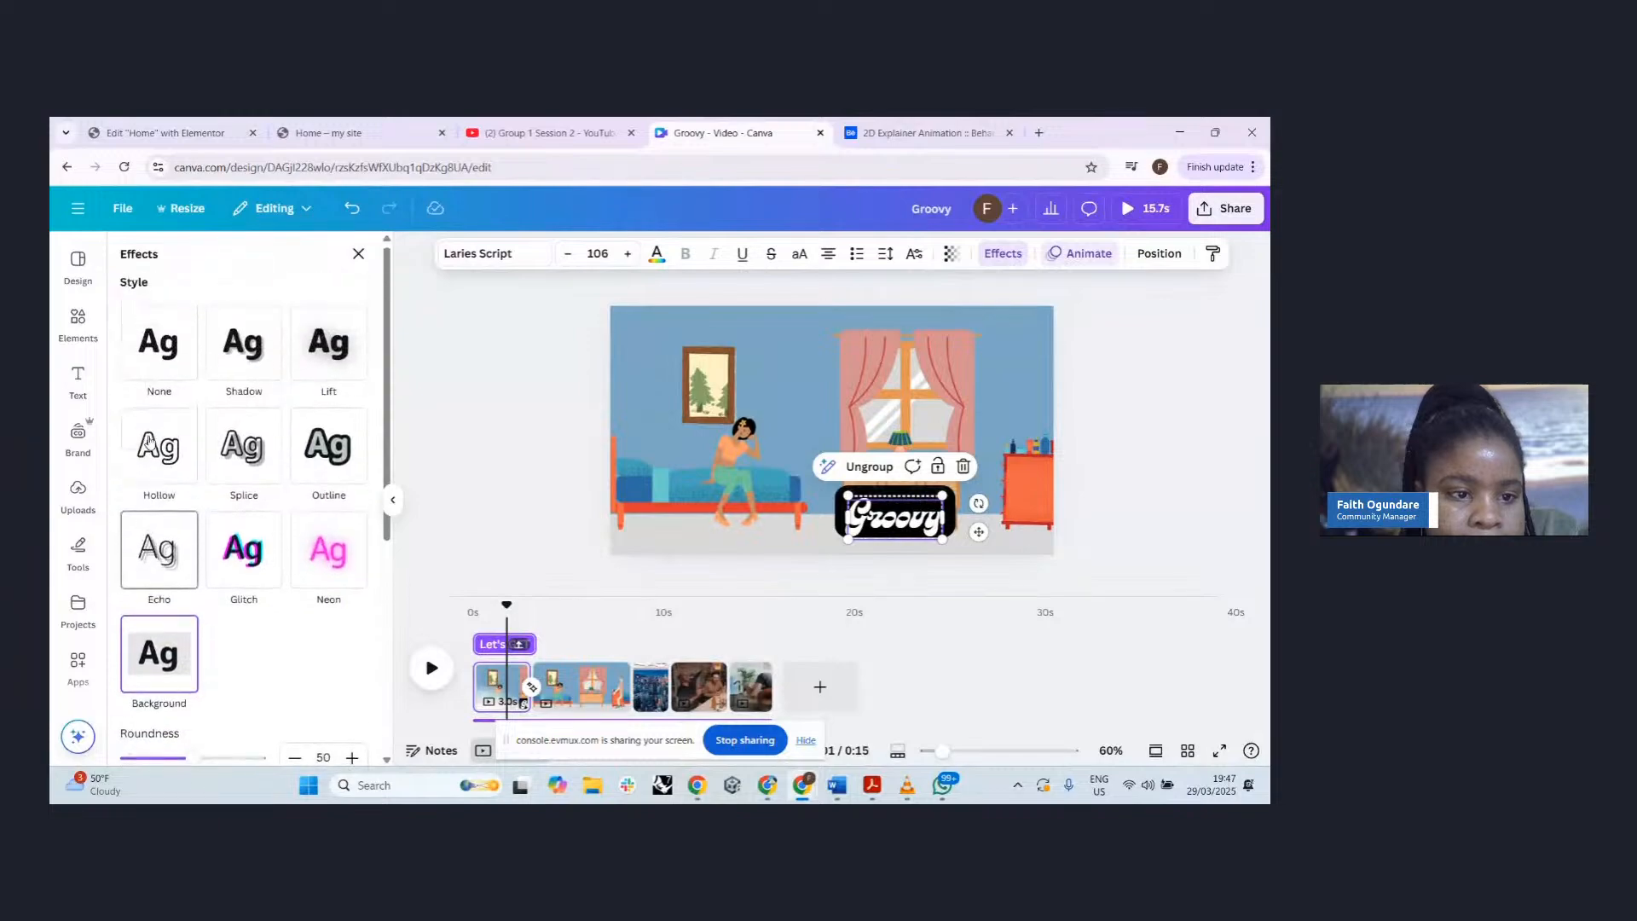
click(179, 365)
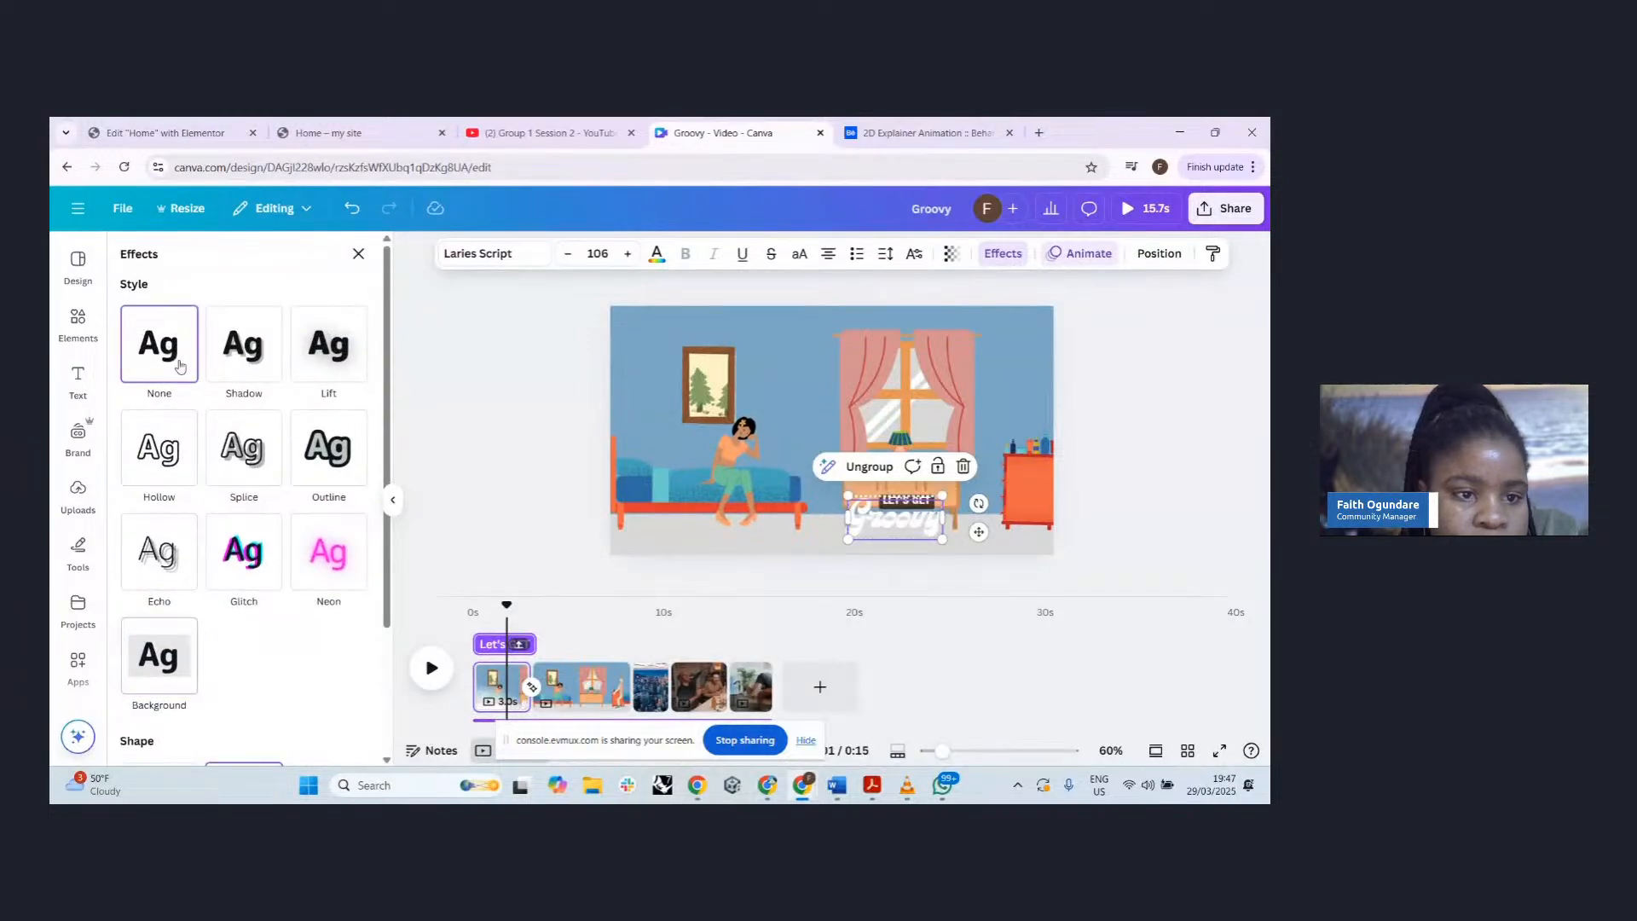
click(161, 464)
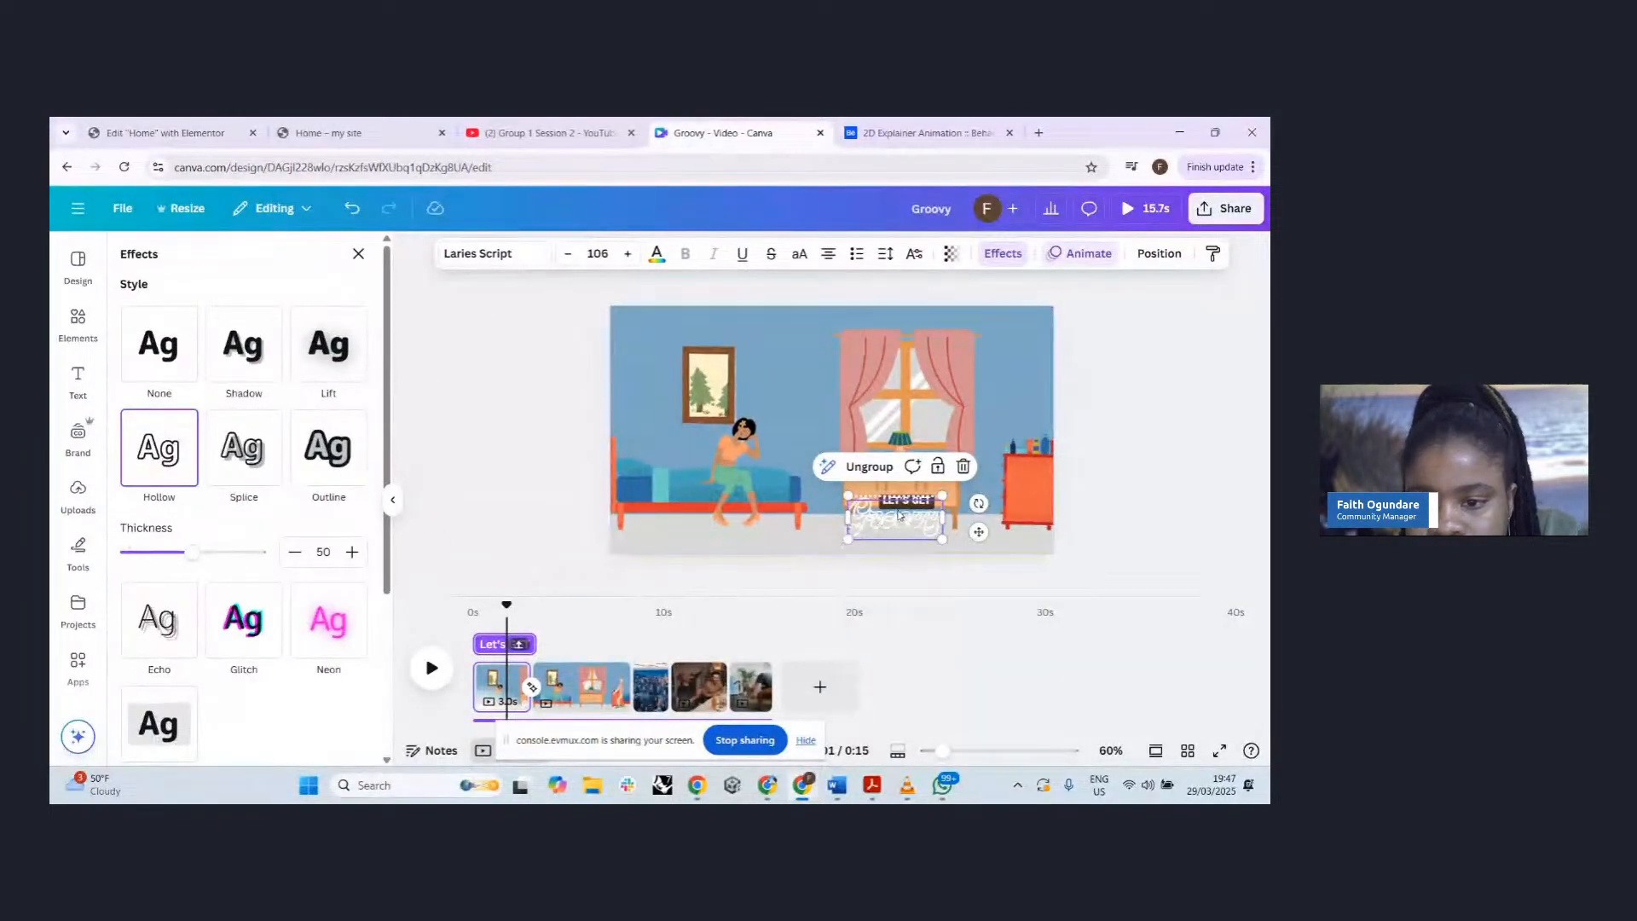
- Resize the text group to fit between the wall picture and the window, and remove its effects
drag(906, 537, 947, 452)
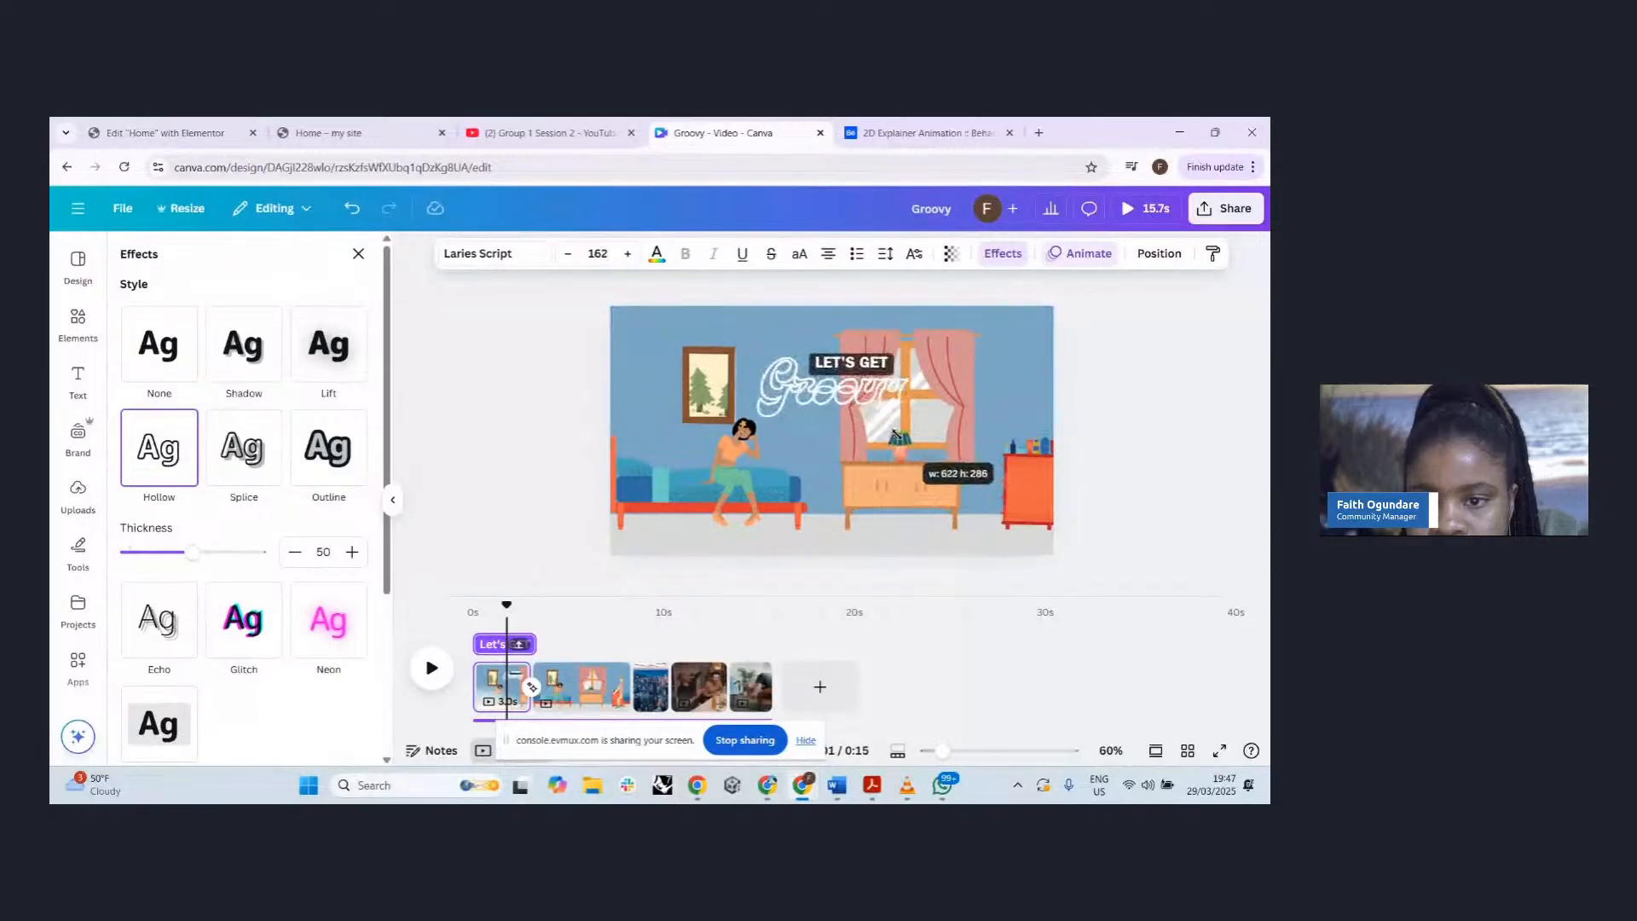
drag(831, 378, 788, 381)
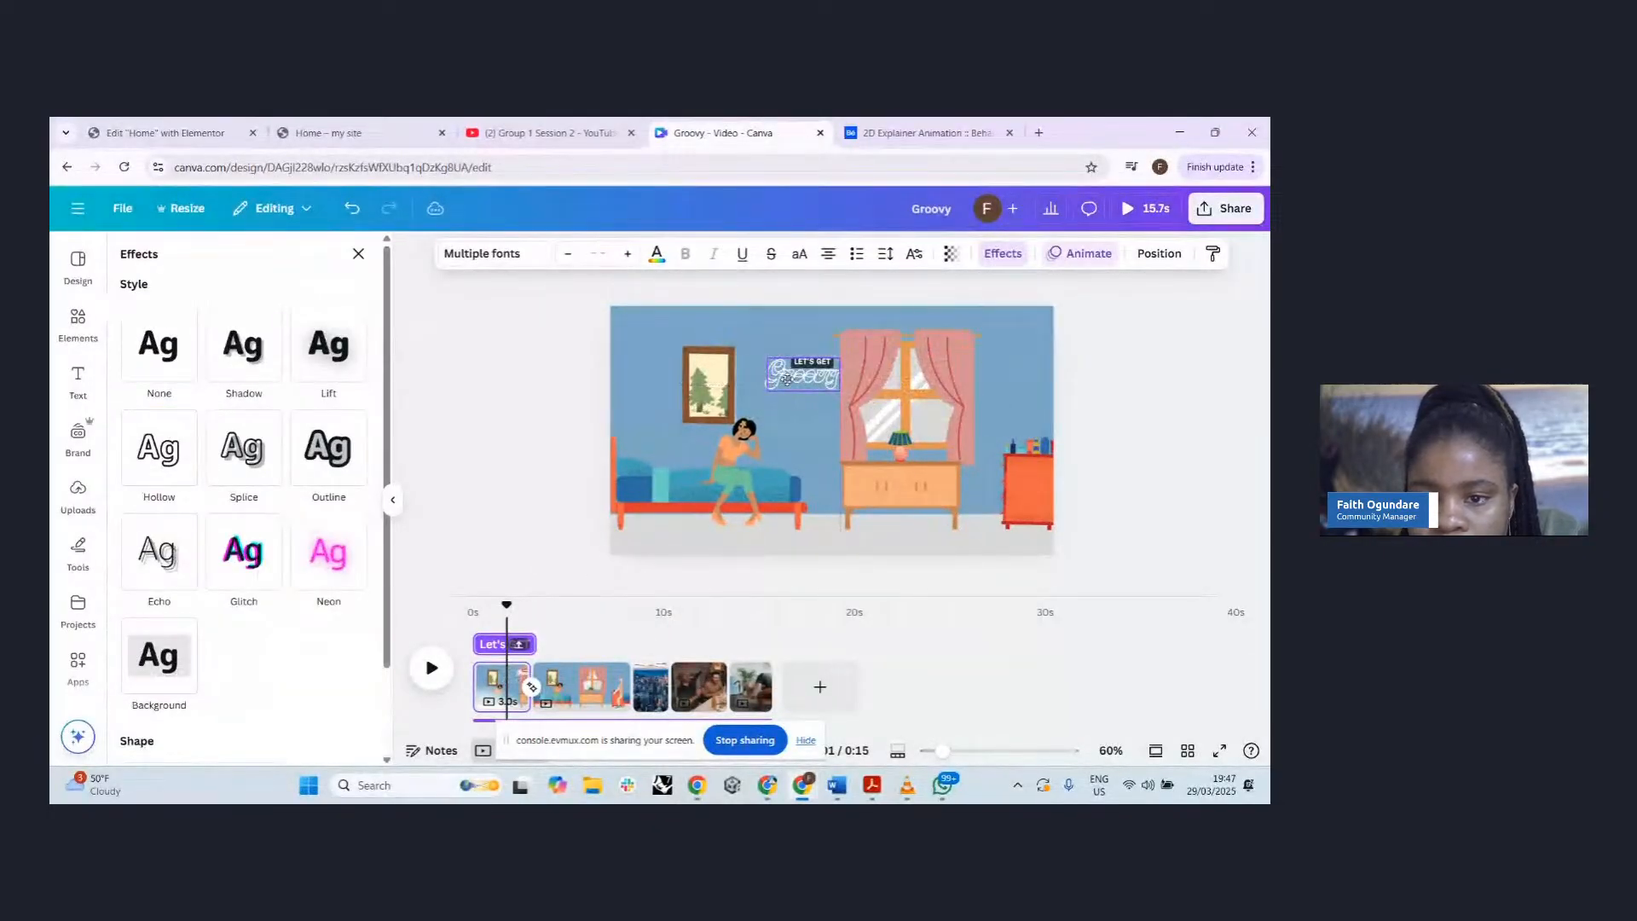
click(179, 365)
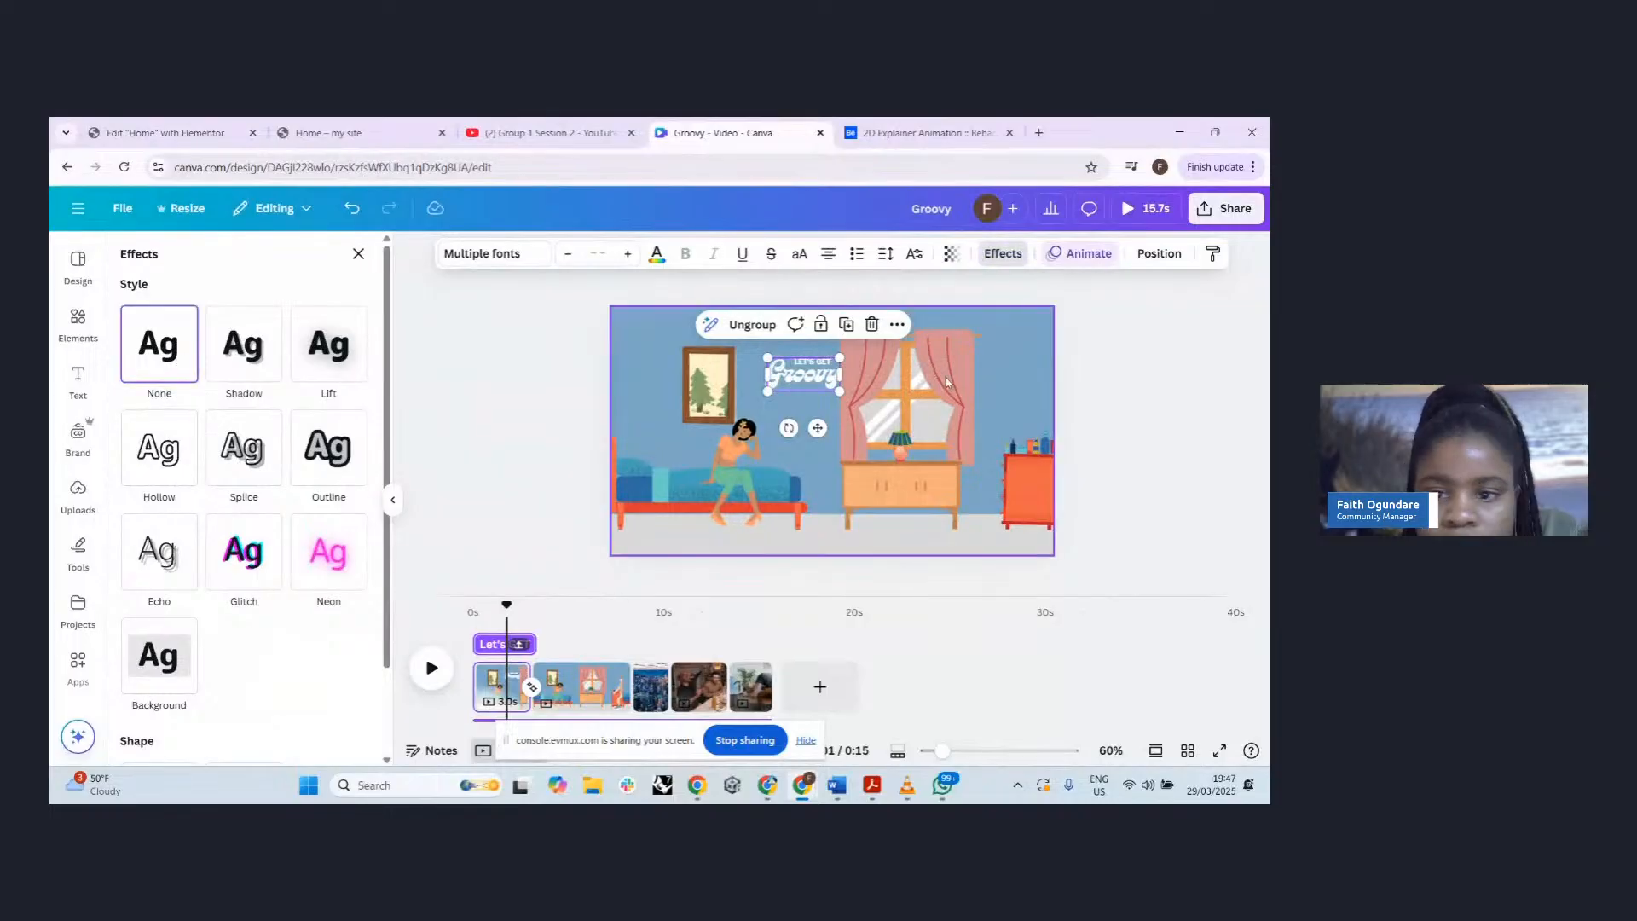
- Replace the word "Groovy" in the text group with "Hello!"
click(821, 362)
double_click(821, 363)
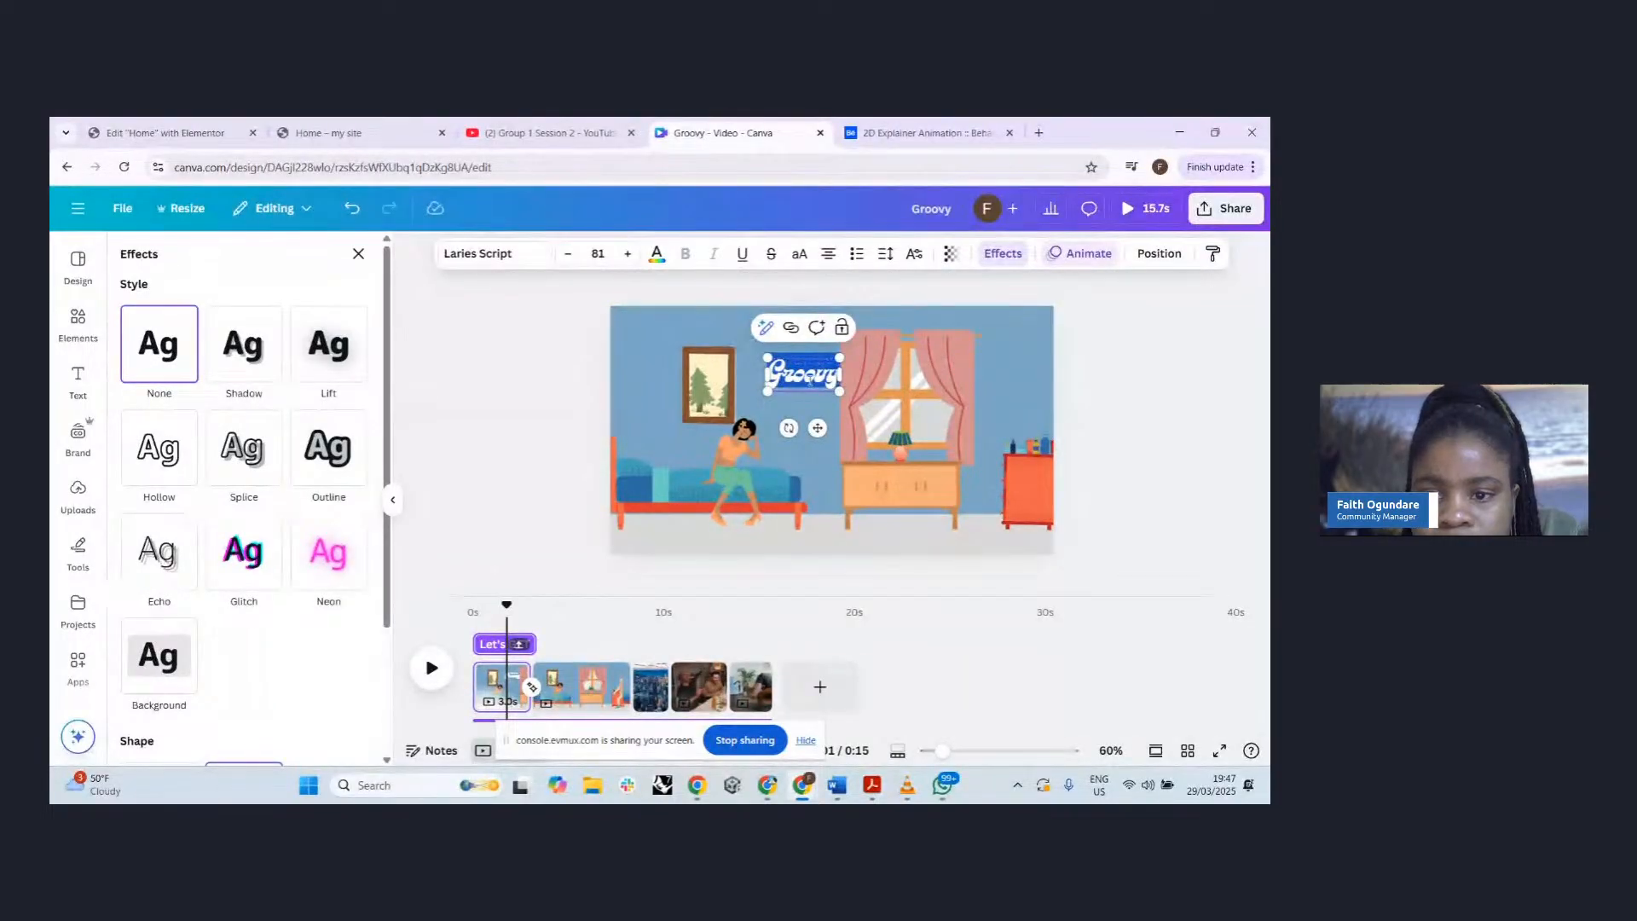
text(HI)
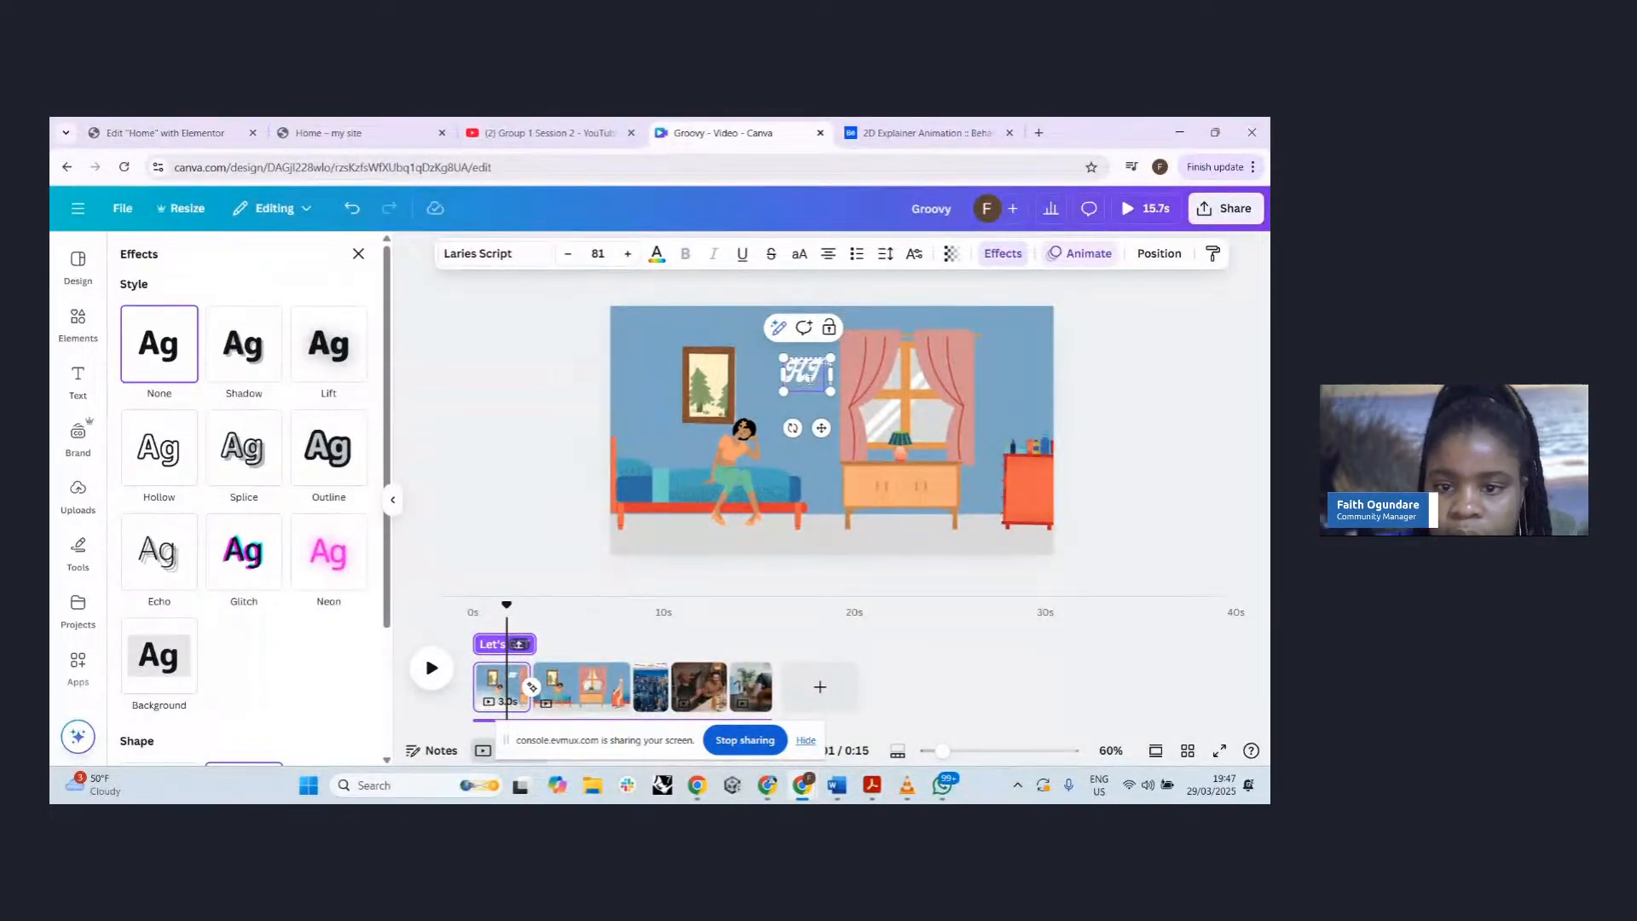
key(BackSpace)
key(BackSpace)
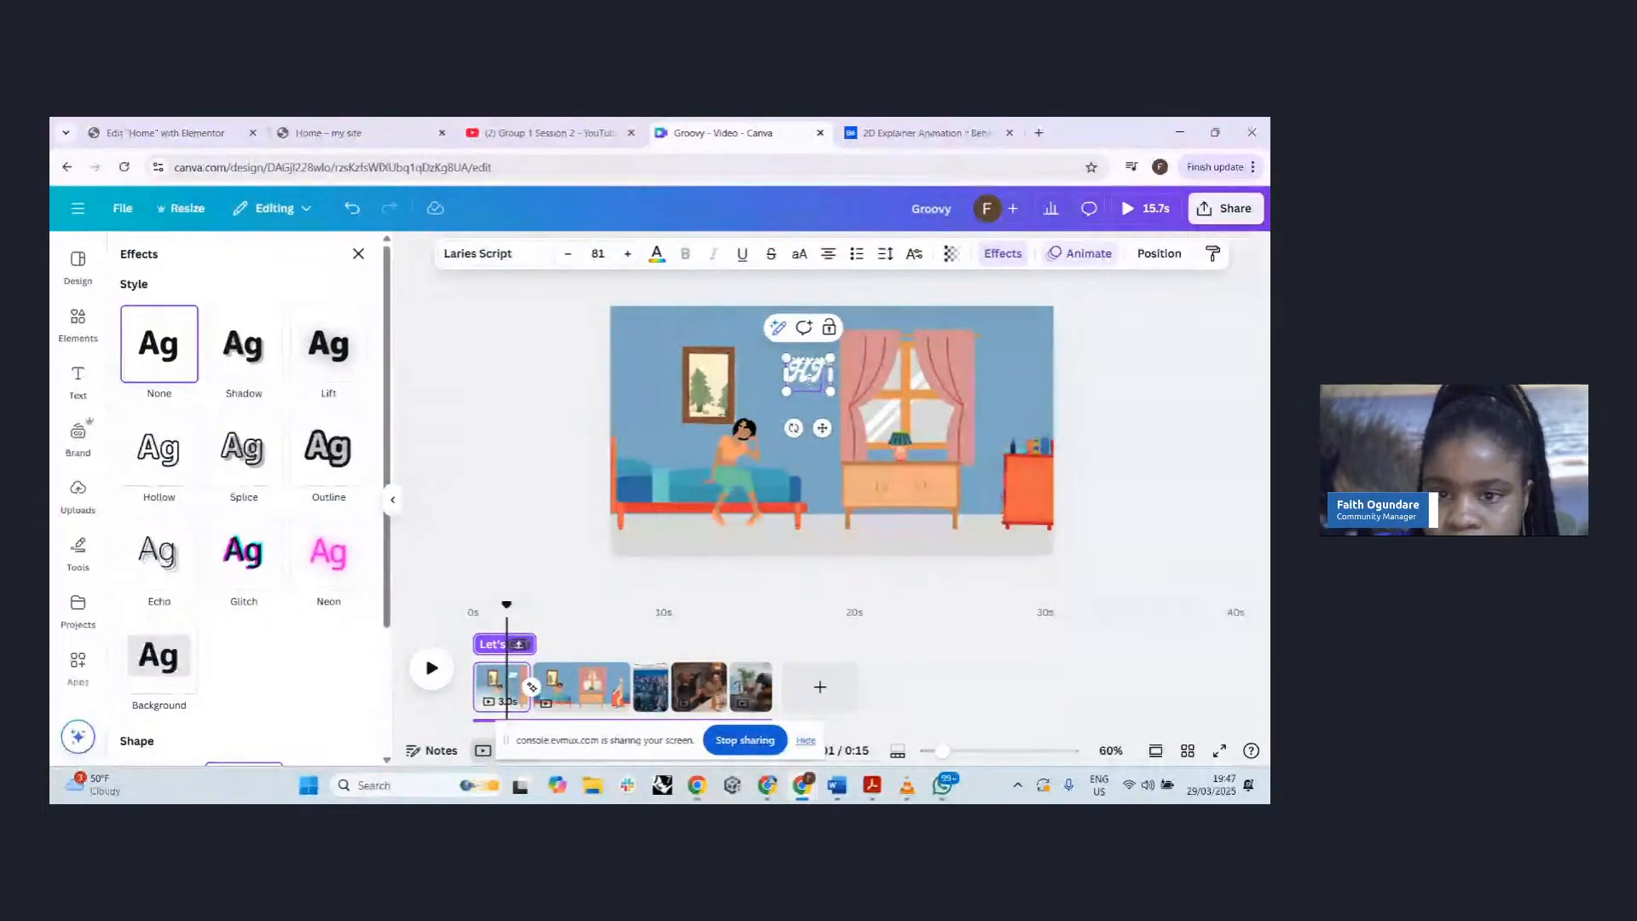
text(h)
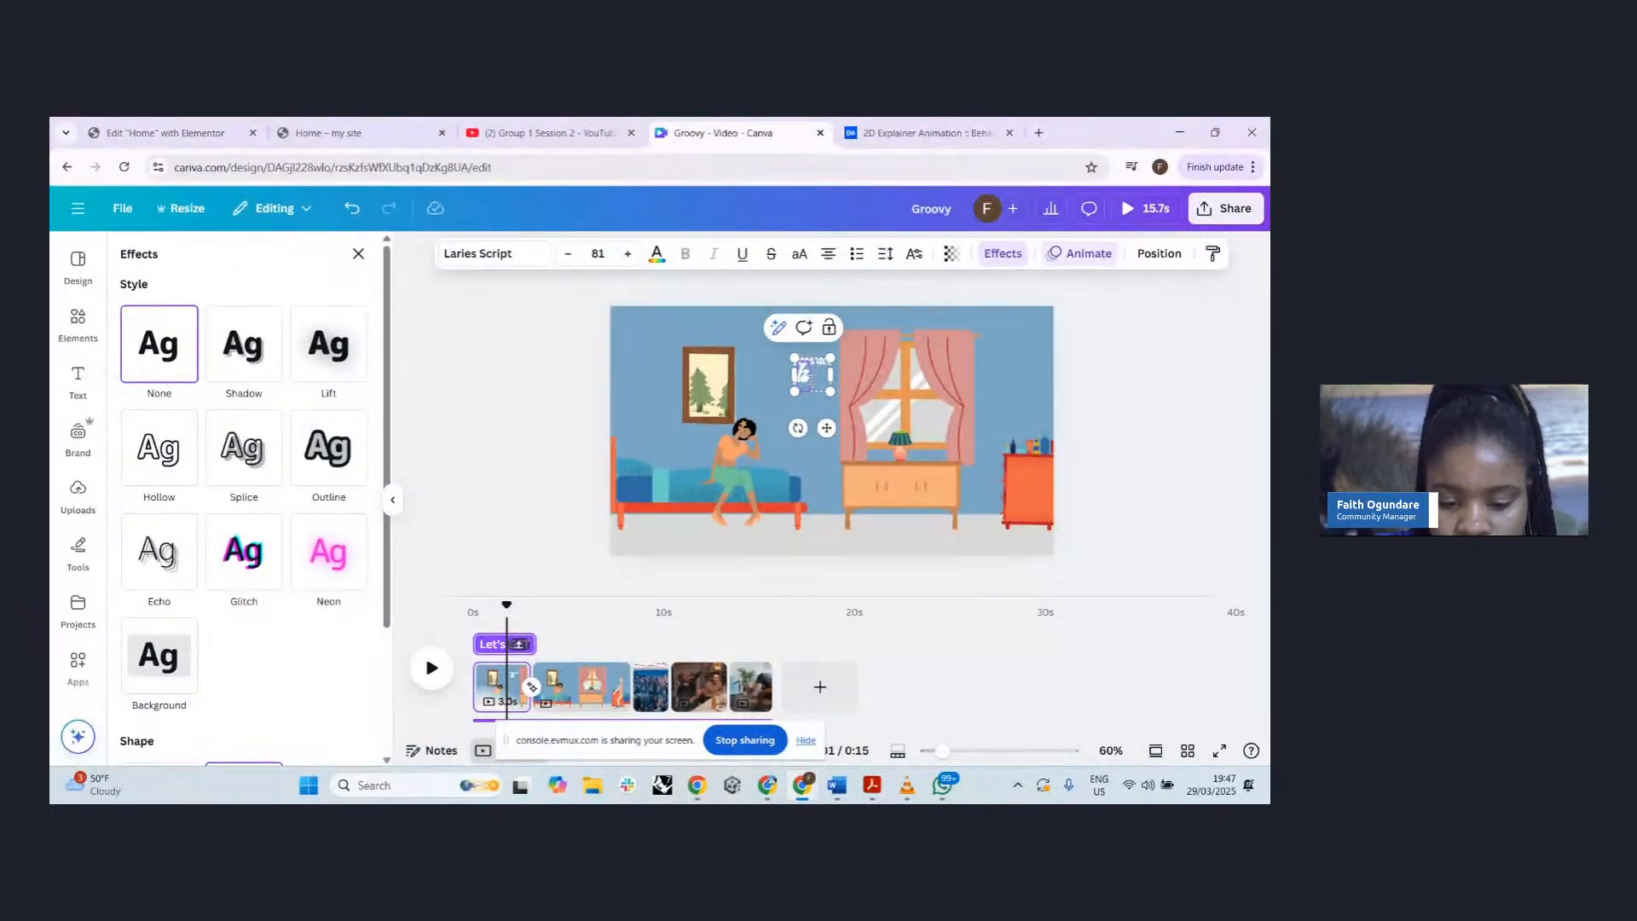
key(BackSpace)
text(Hello!)
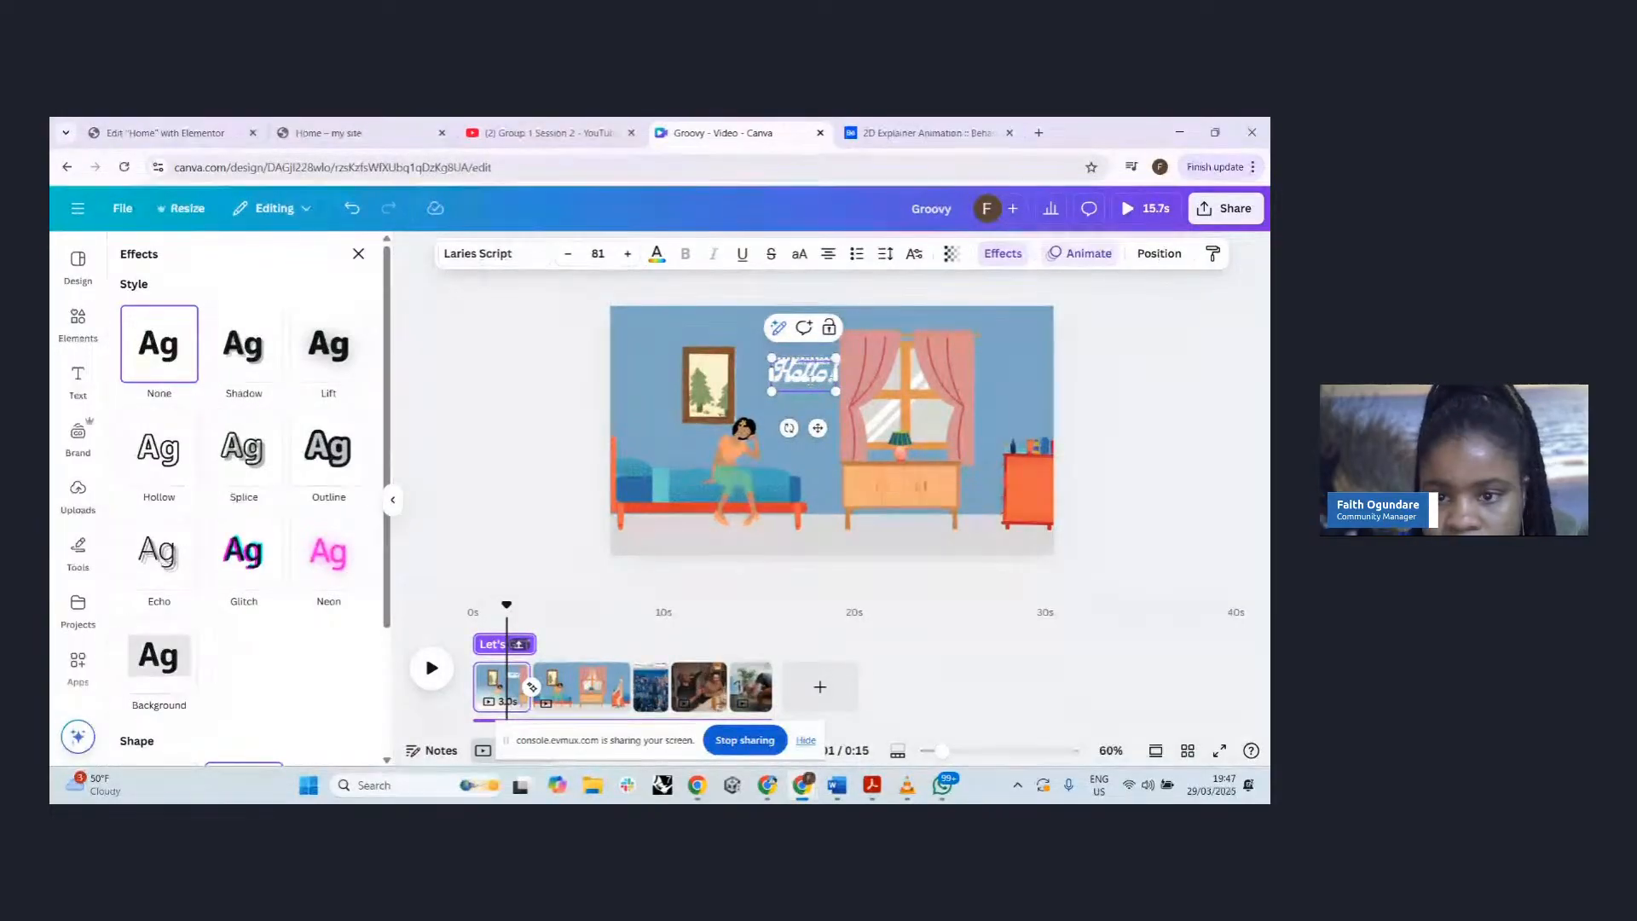
- Change the font of the "Hello!" text to Montserrat Bold
key(ctrl+a)
click(478, 253)
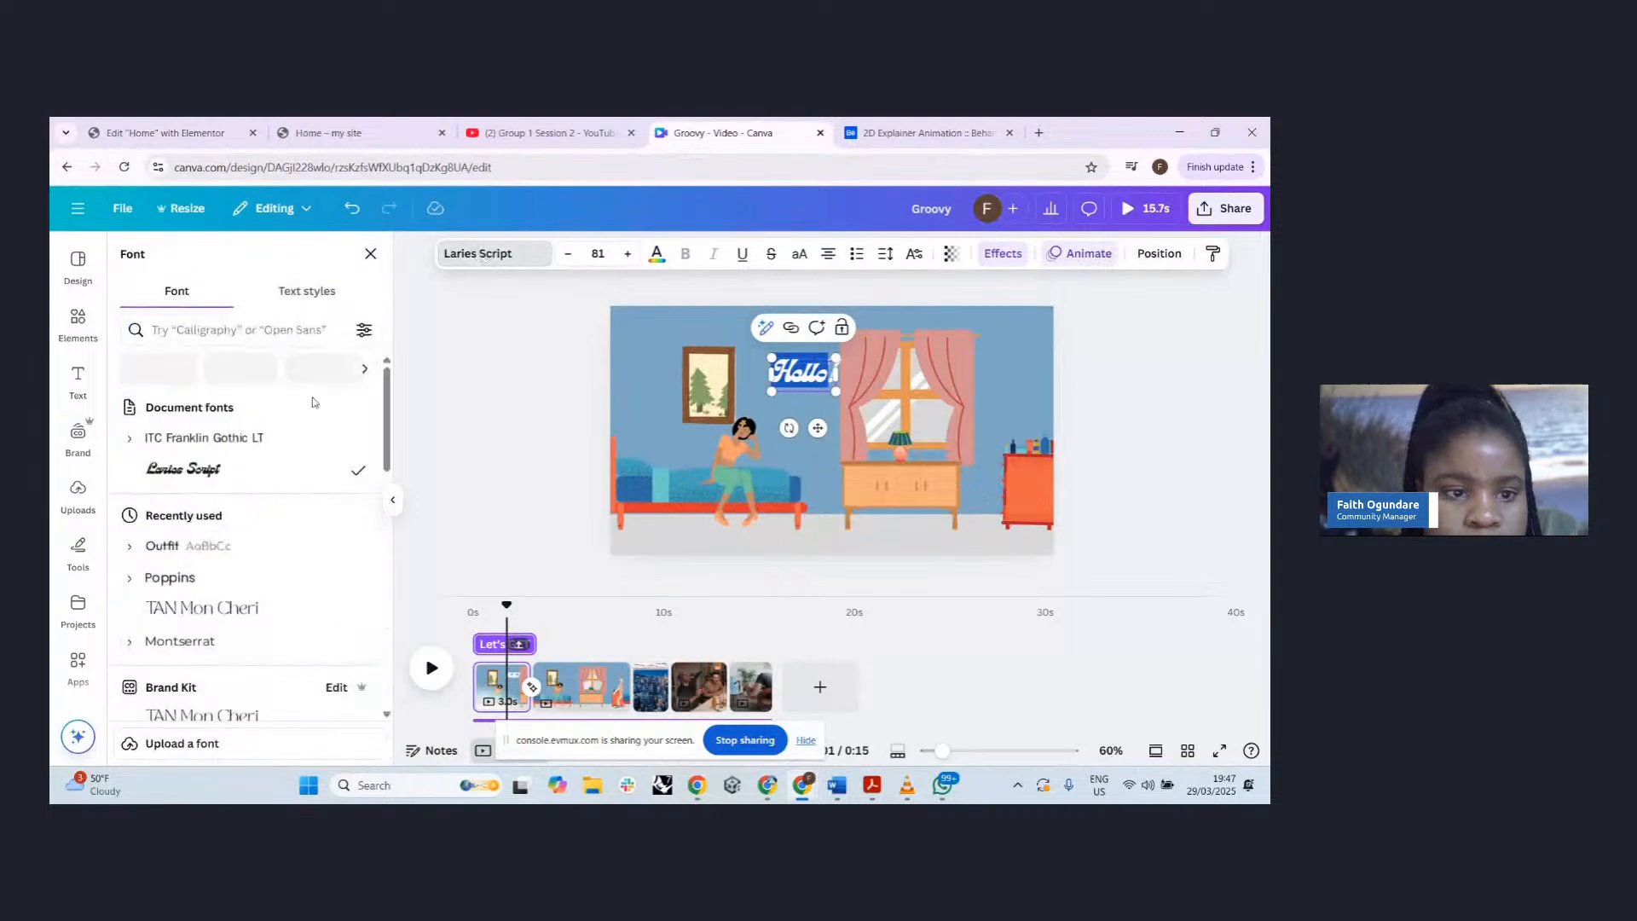
scroll(213, 469, down, 8)
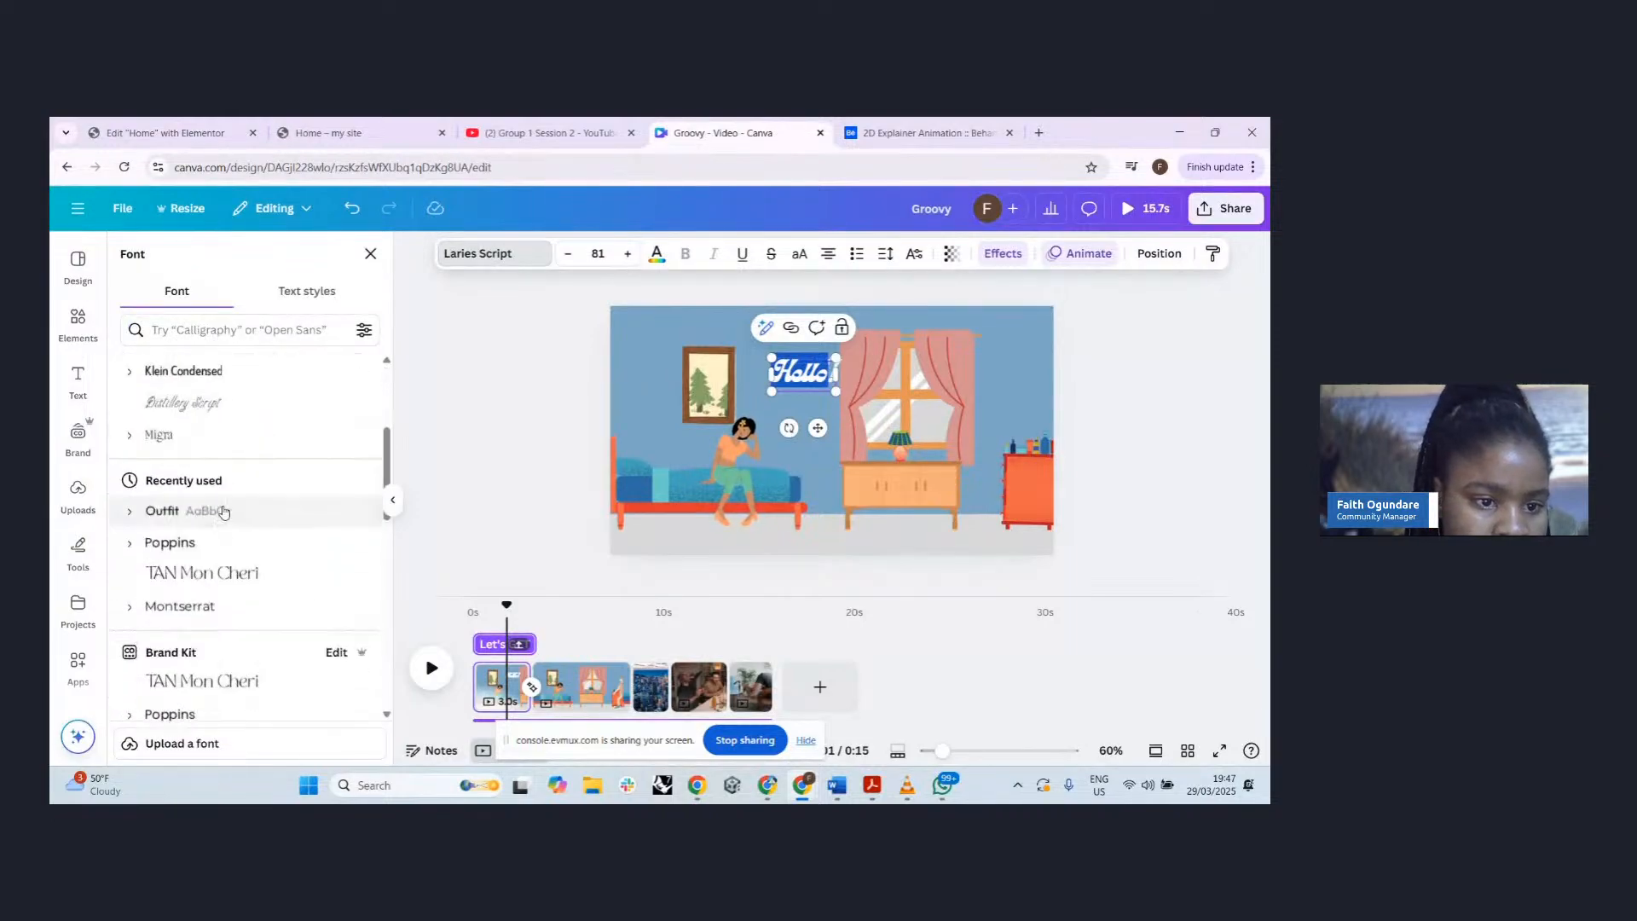
click(232, 474)
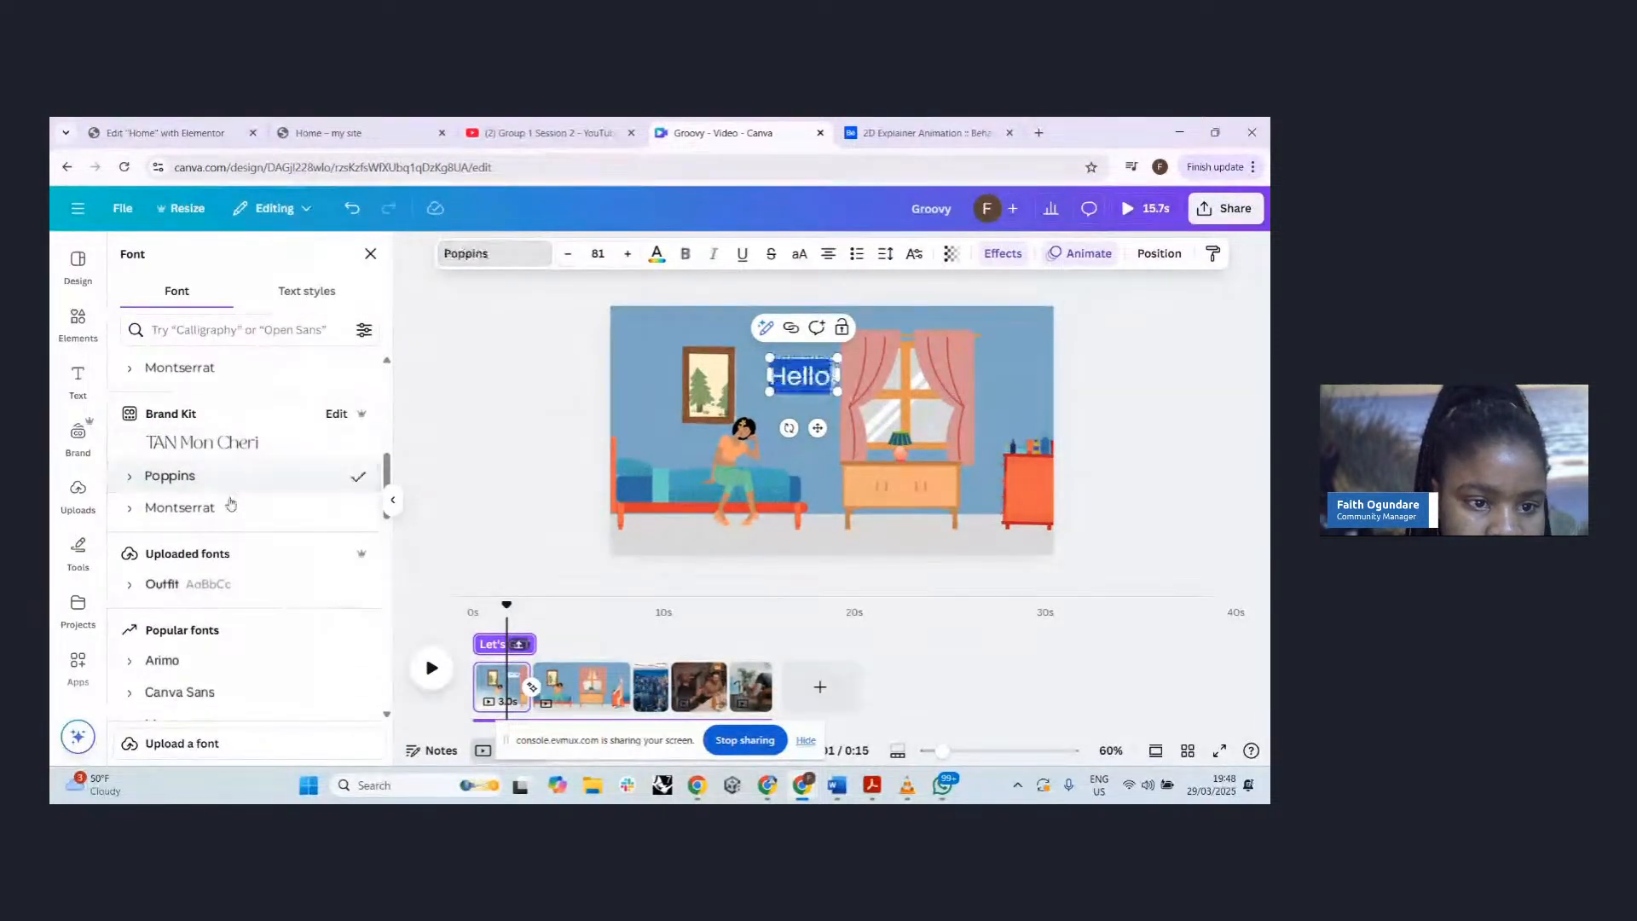
click(229, 508)
click(128, 509)
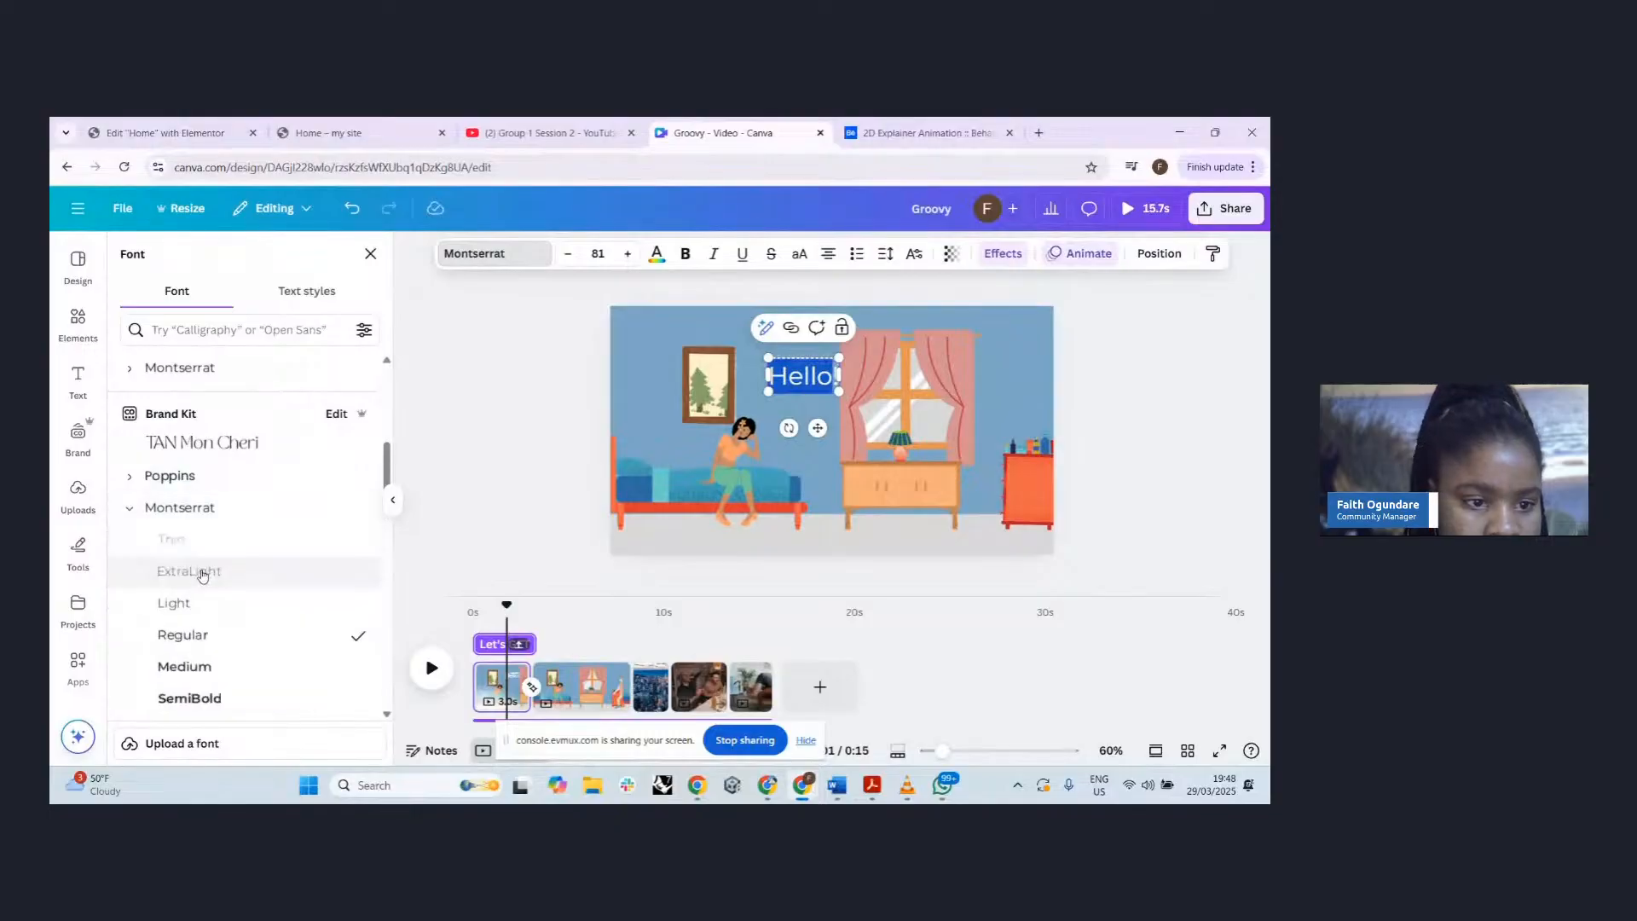
scroll(203, 631, down, 3)
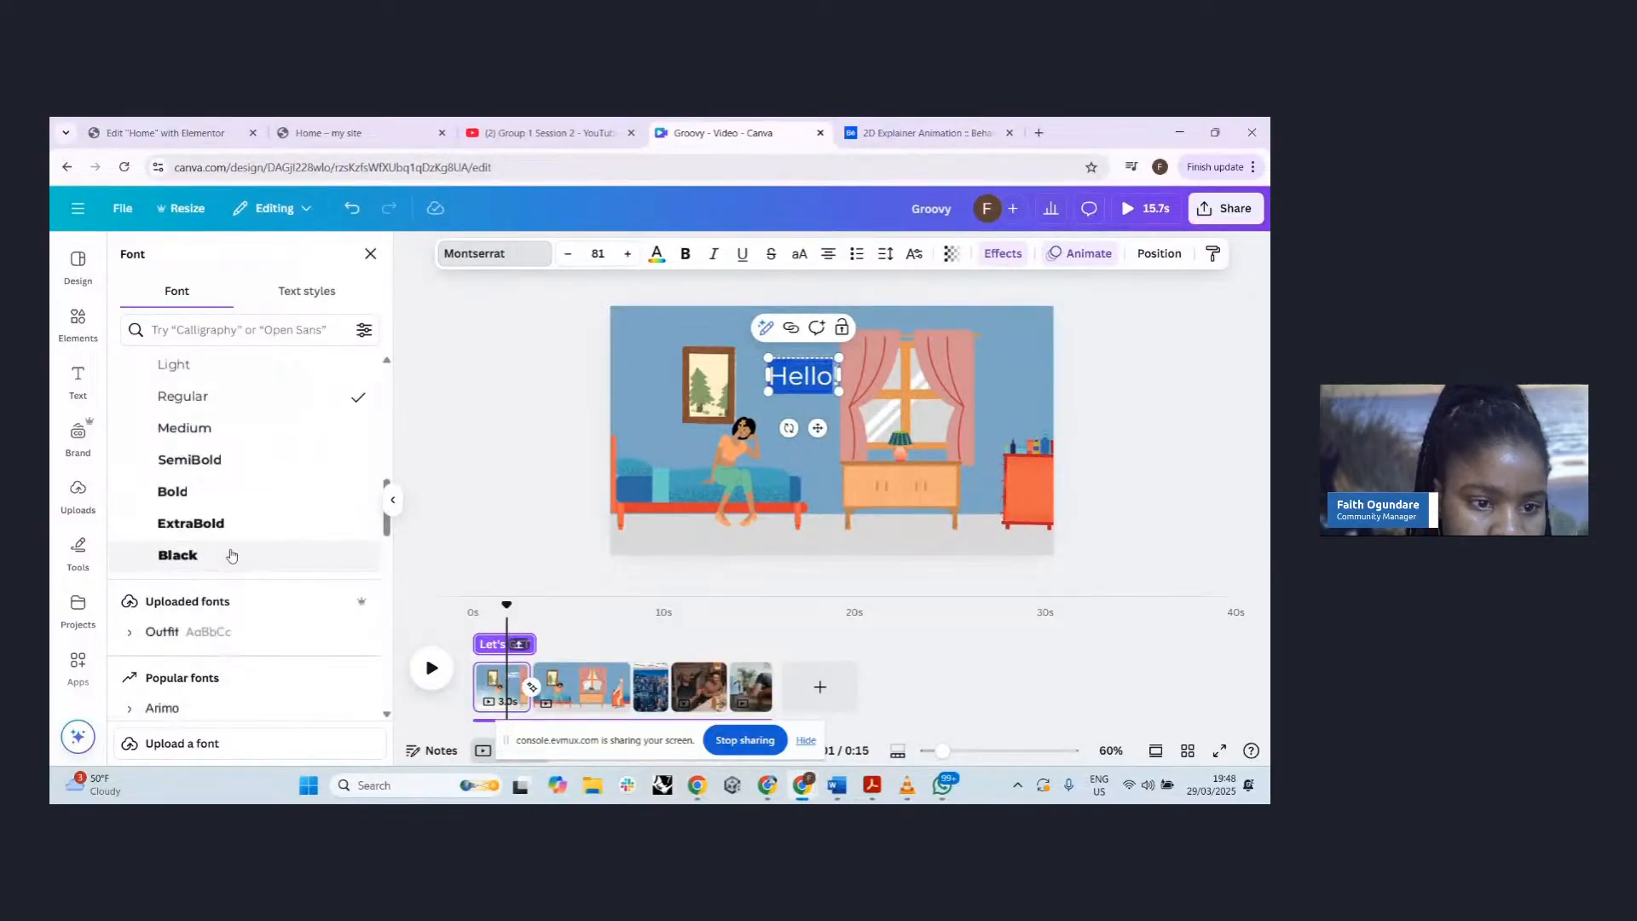
click(235, 554)
click(816, 427)
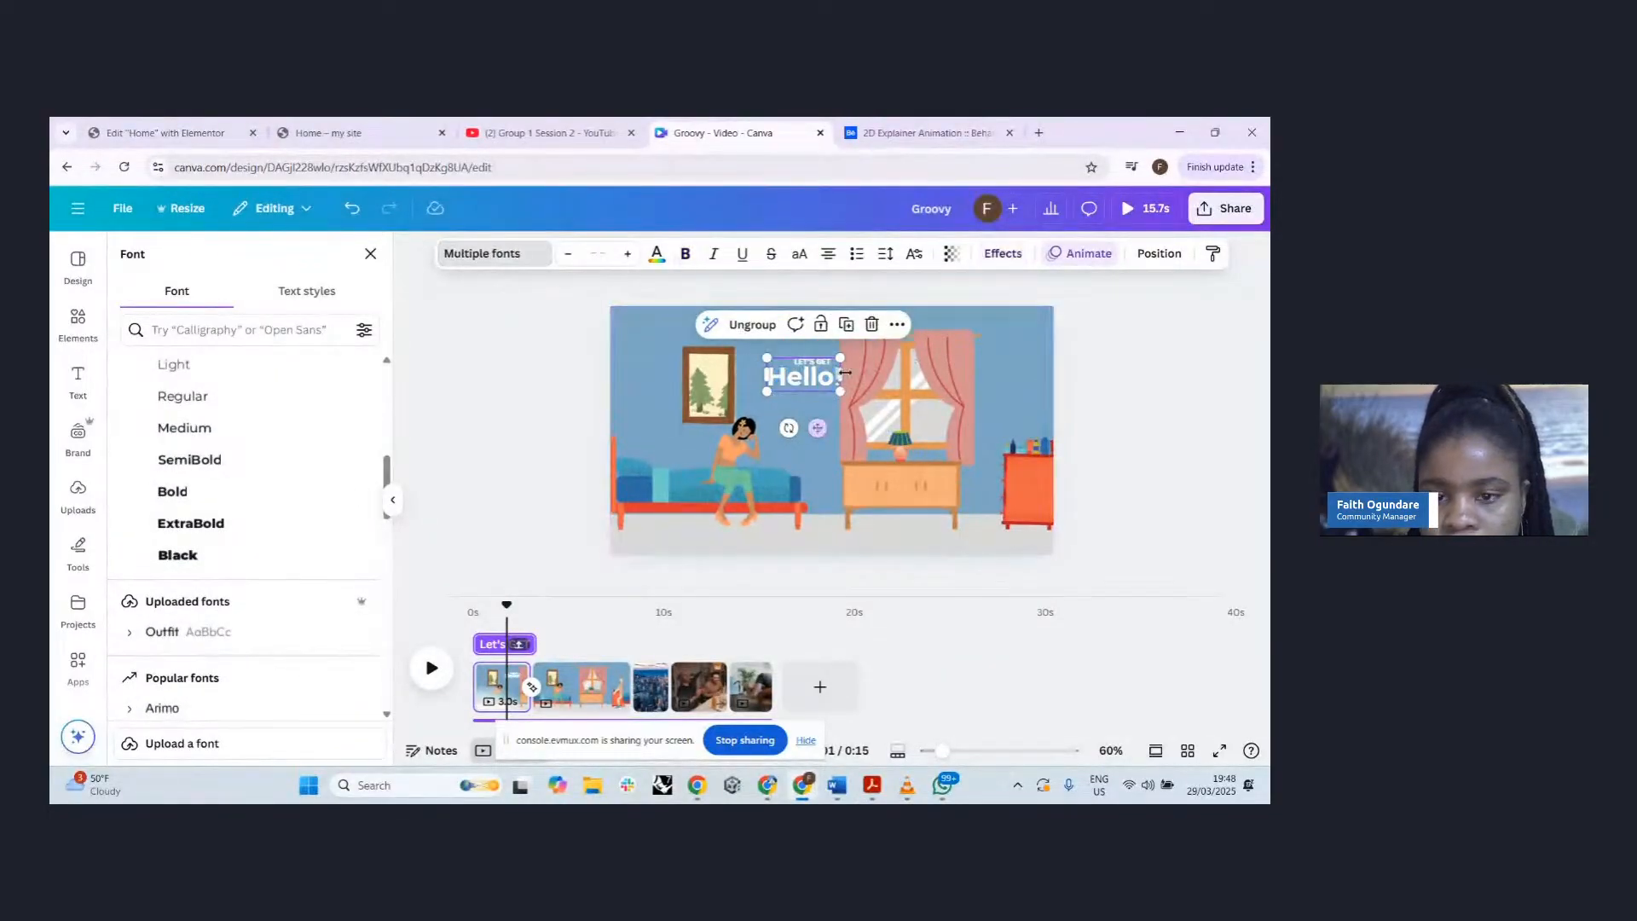
- Add a second exclamation mark to make the greeting "Hello!!" and enlarge it to about size 143
click(827, 378)
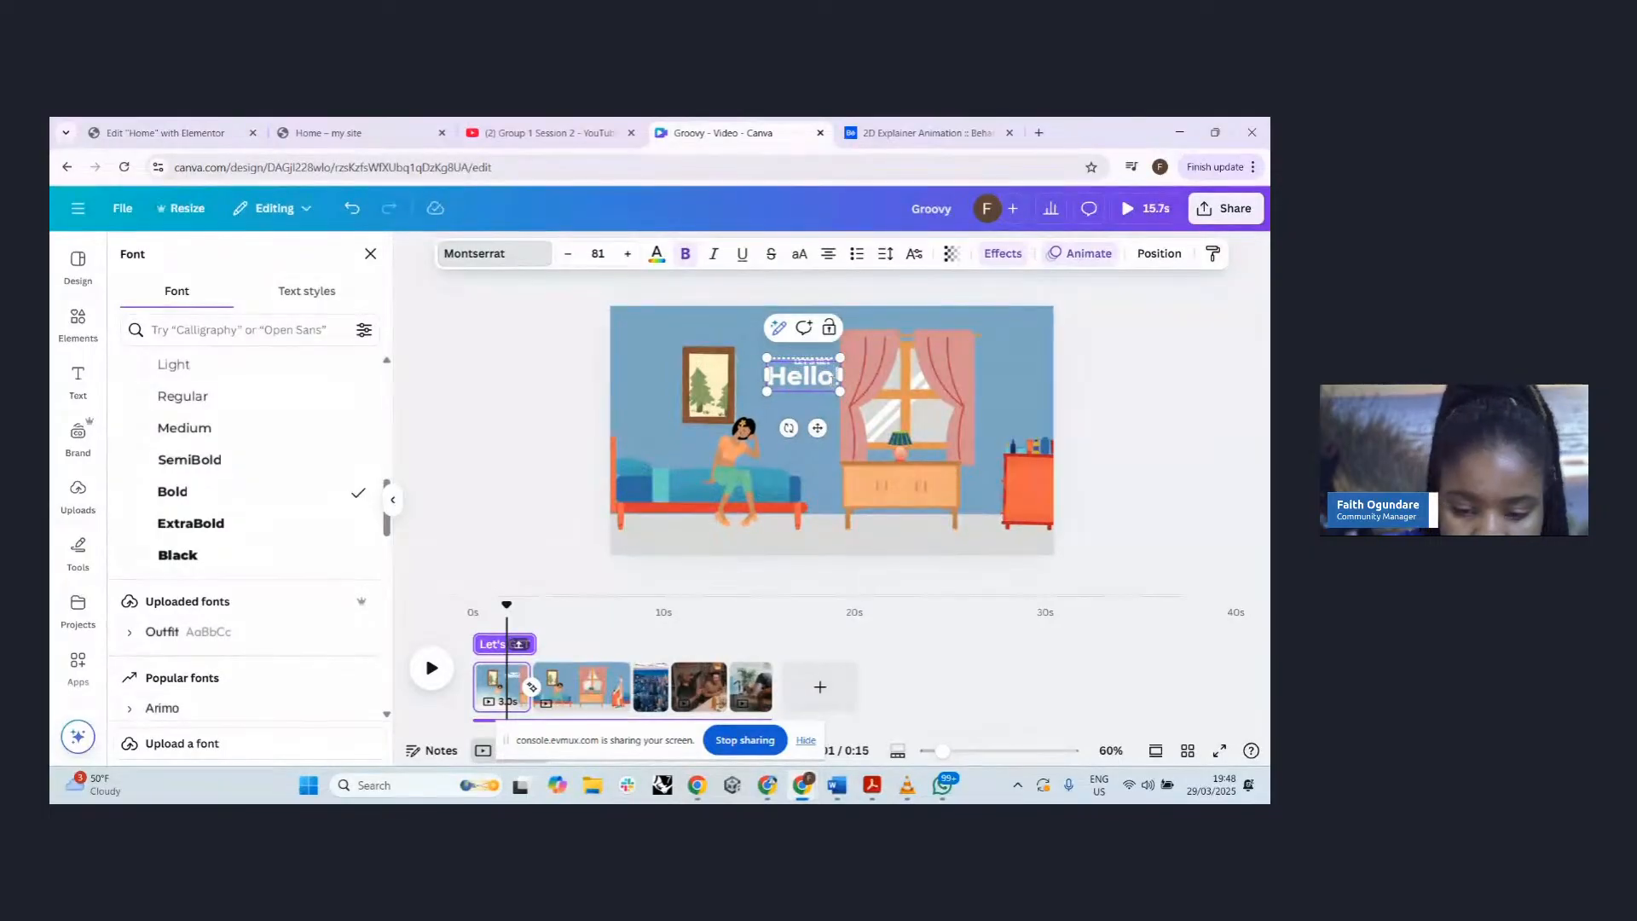
text(!)
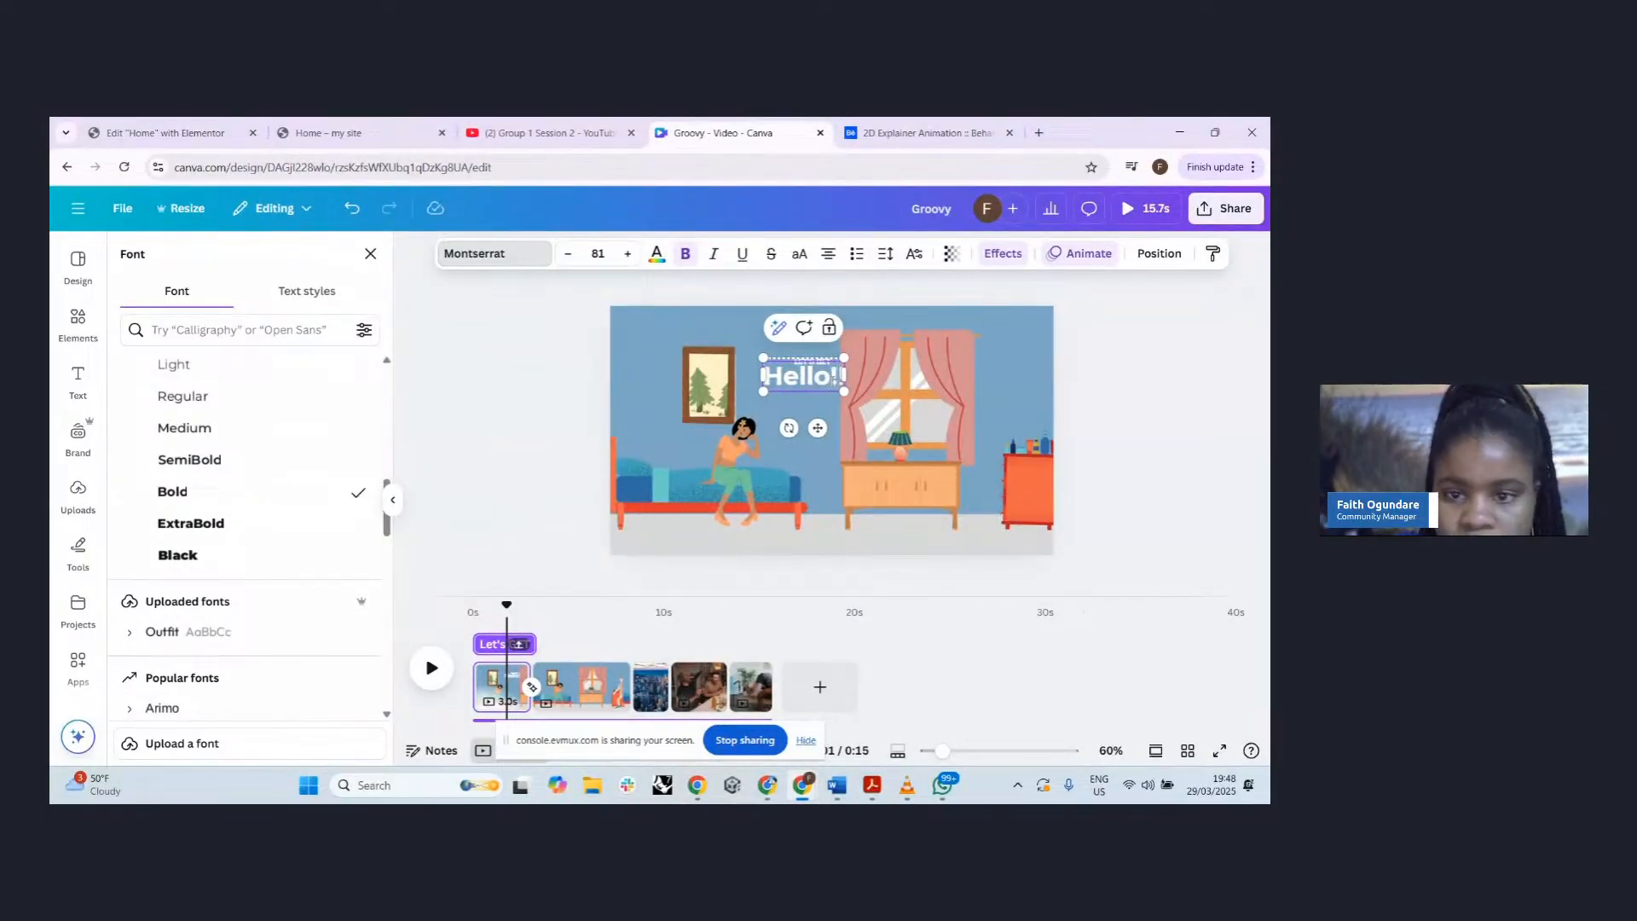
drag(844, 391, 905, 416)
click(1098, 380)
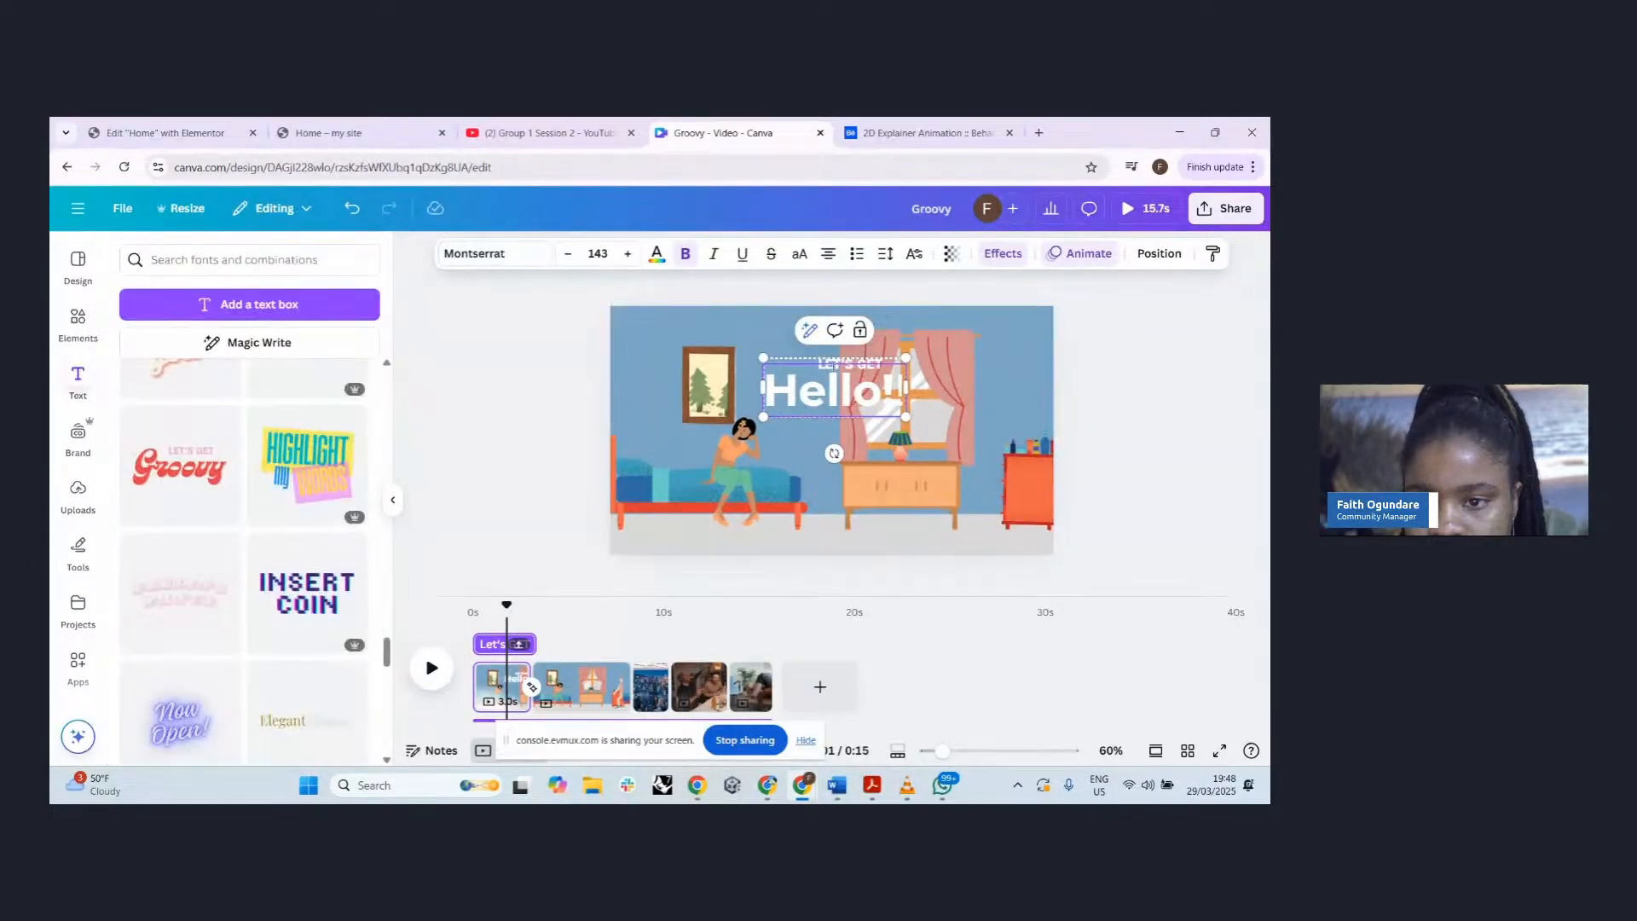
- Ungroup the "LET'S GET" and "Hello!!" texts so each can be edited separately
click(851, 353)
click(850, 368)
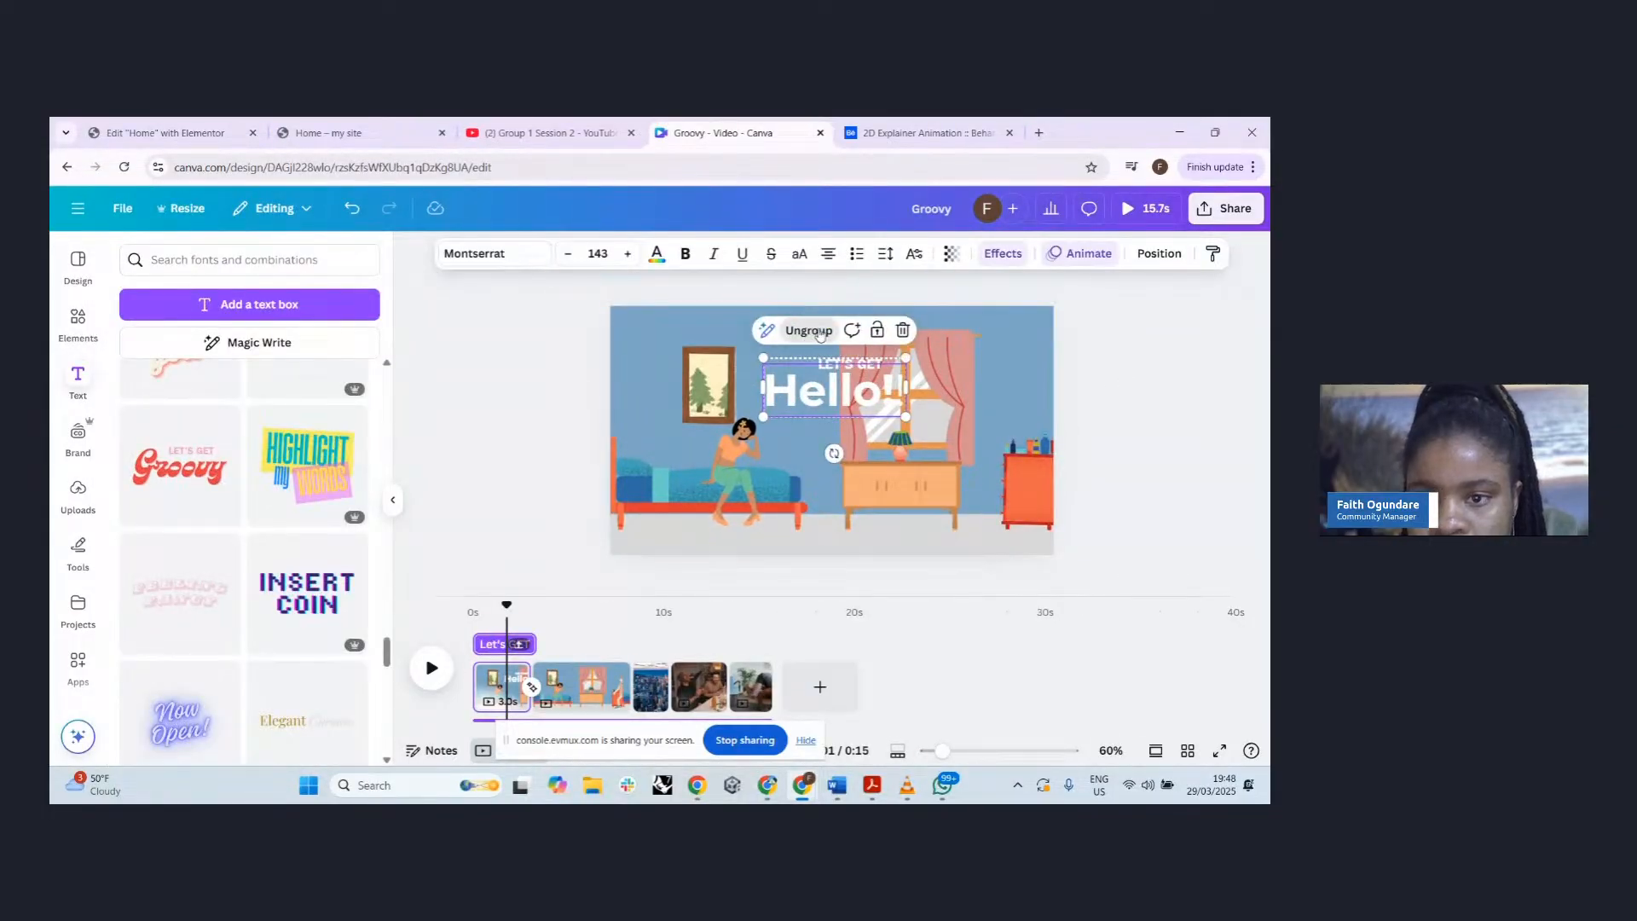
click(1100, 388)
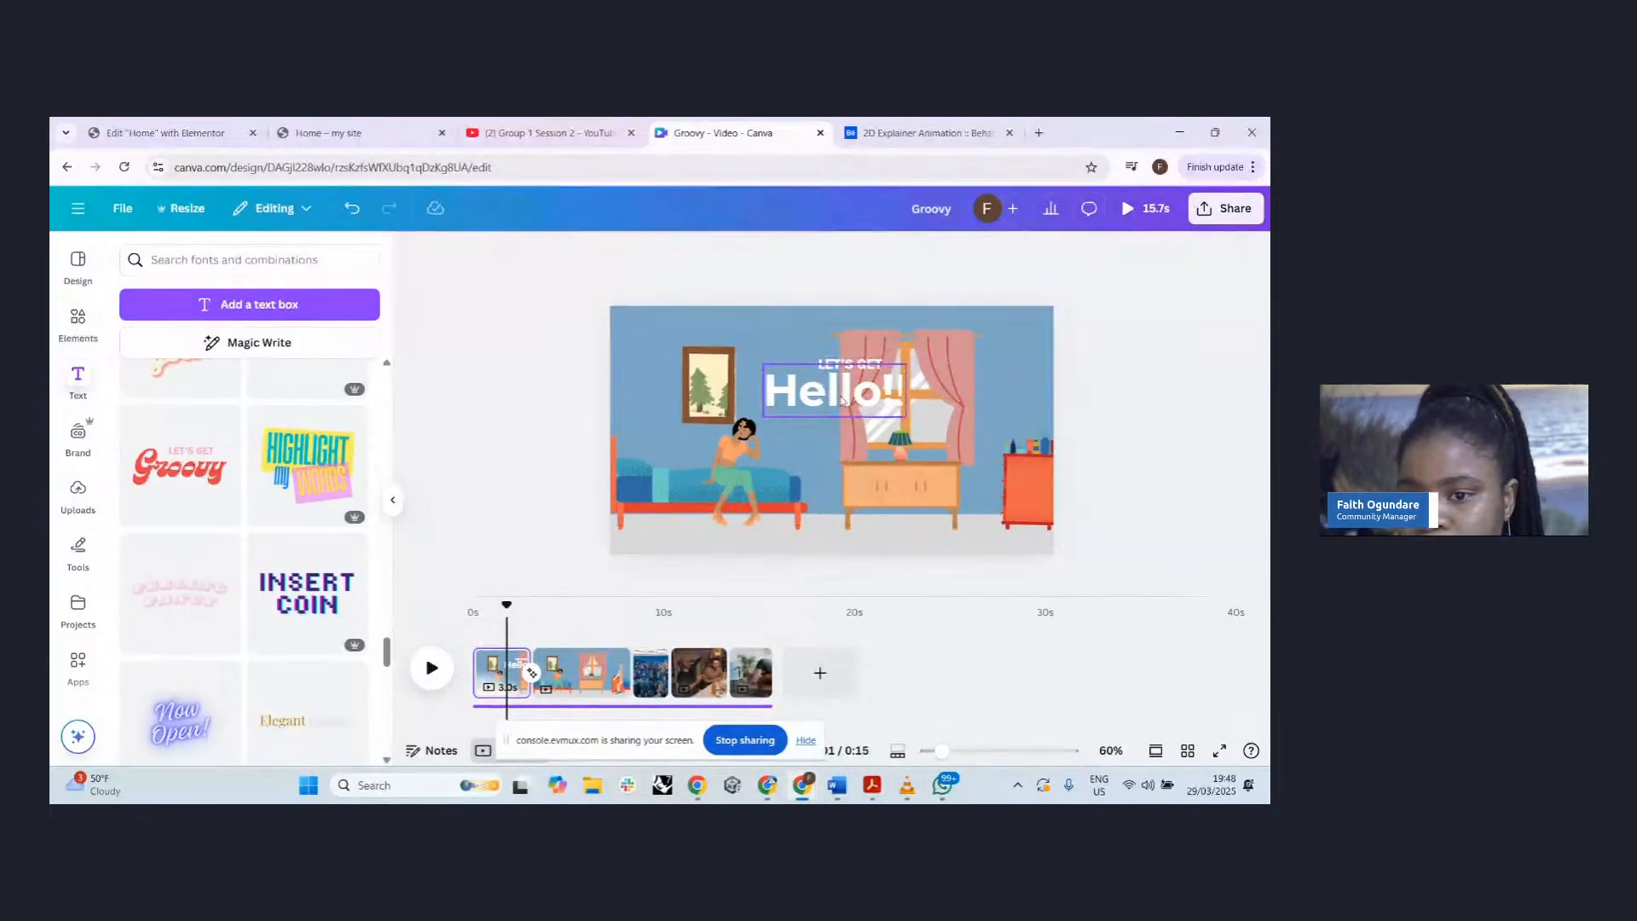
click(835, 397)
key(ctrl+z)
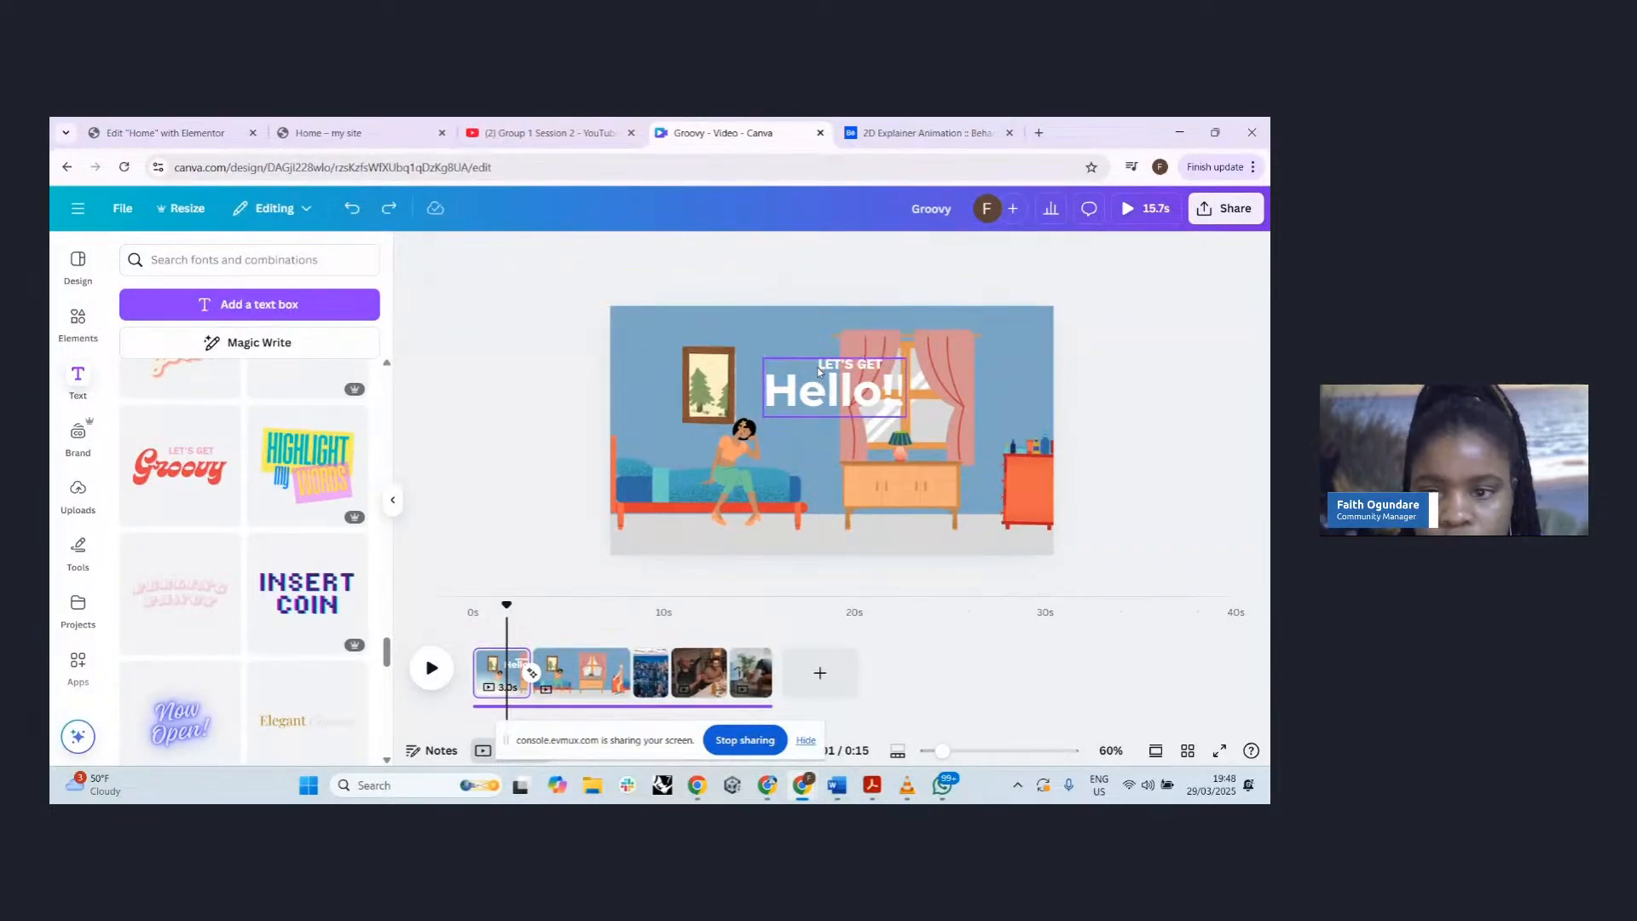
click(821, 372)
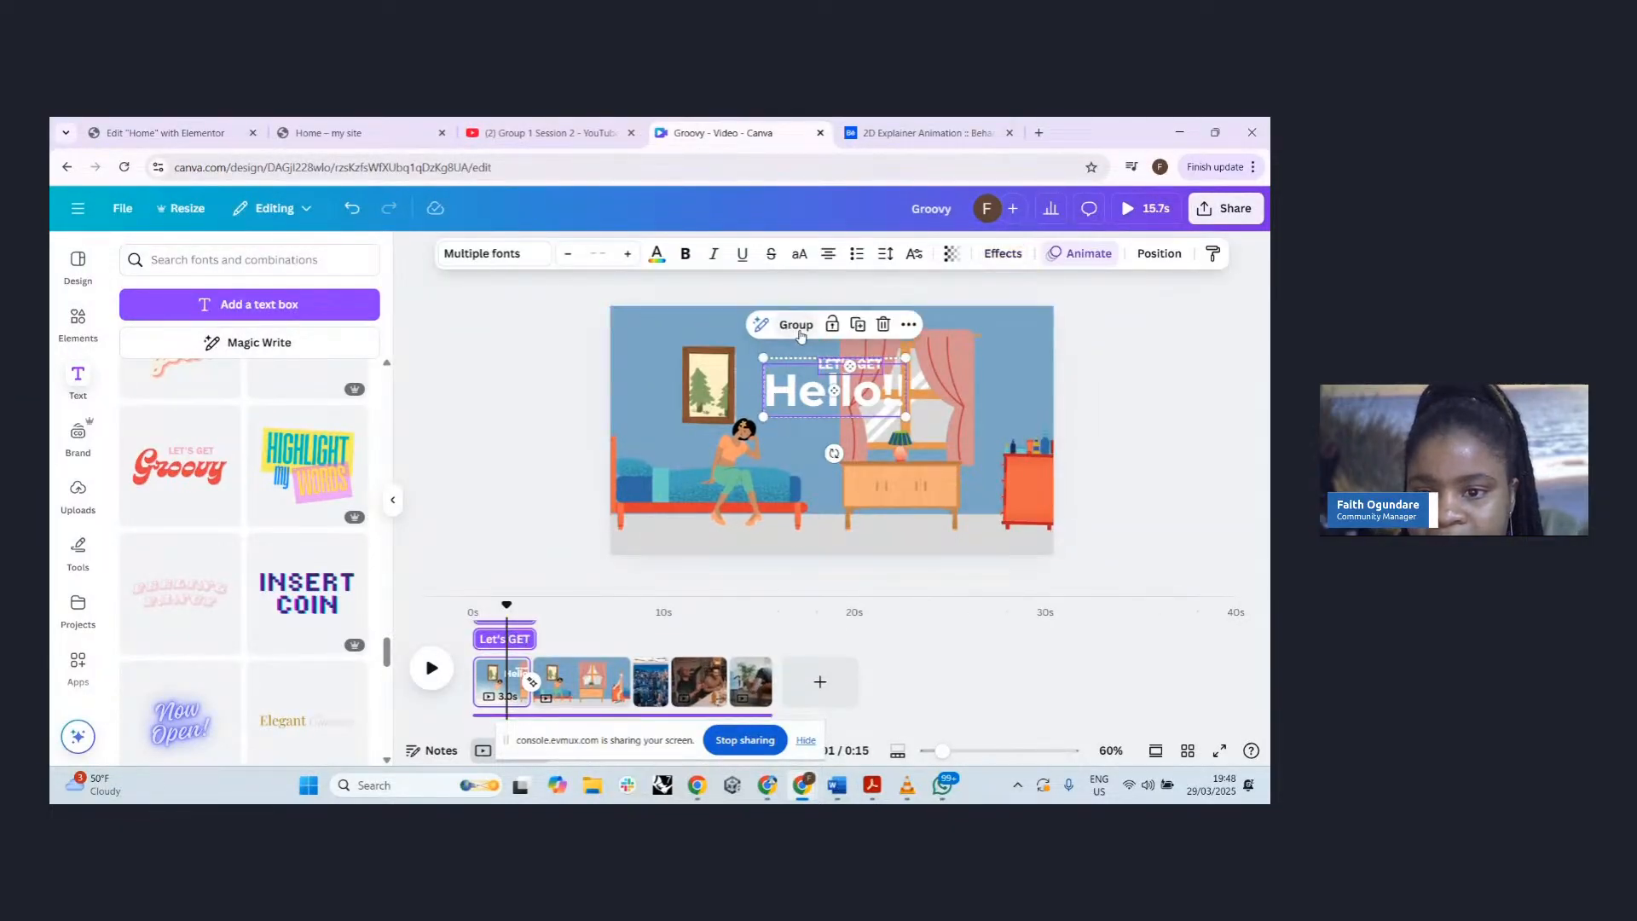
click(1170, 393)
- Move "LET'S GET" below the "Hello!!" text and shift "Hello!!" up the wall
click(832, 365)
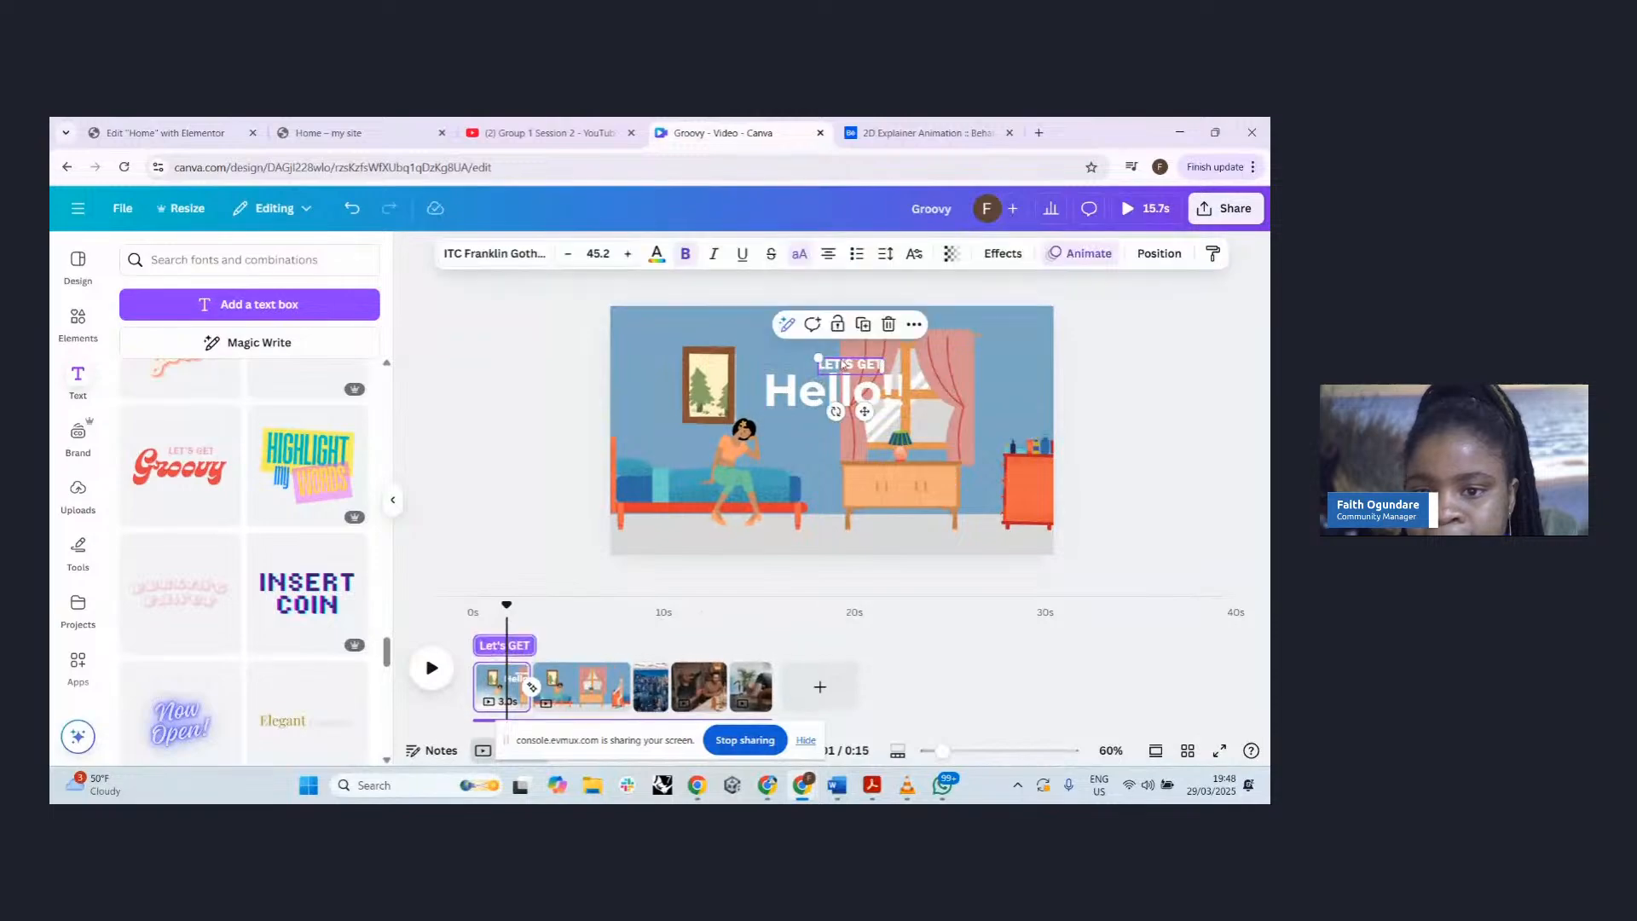
drag(832, 365, 791, 423)
click(1008, 426)
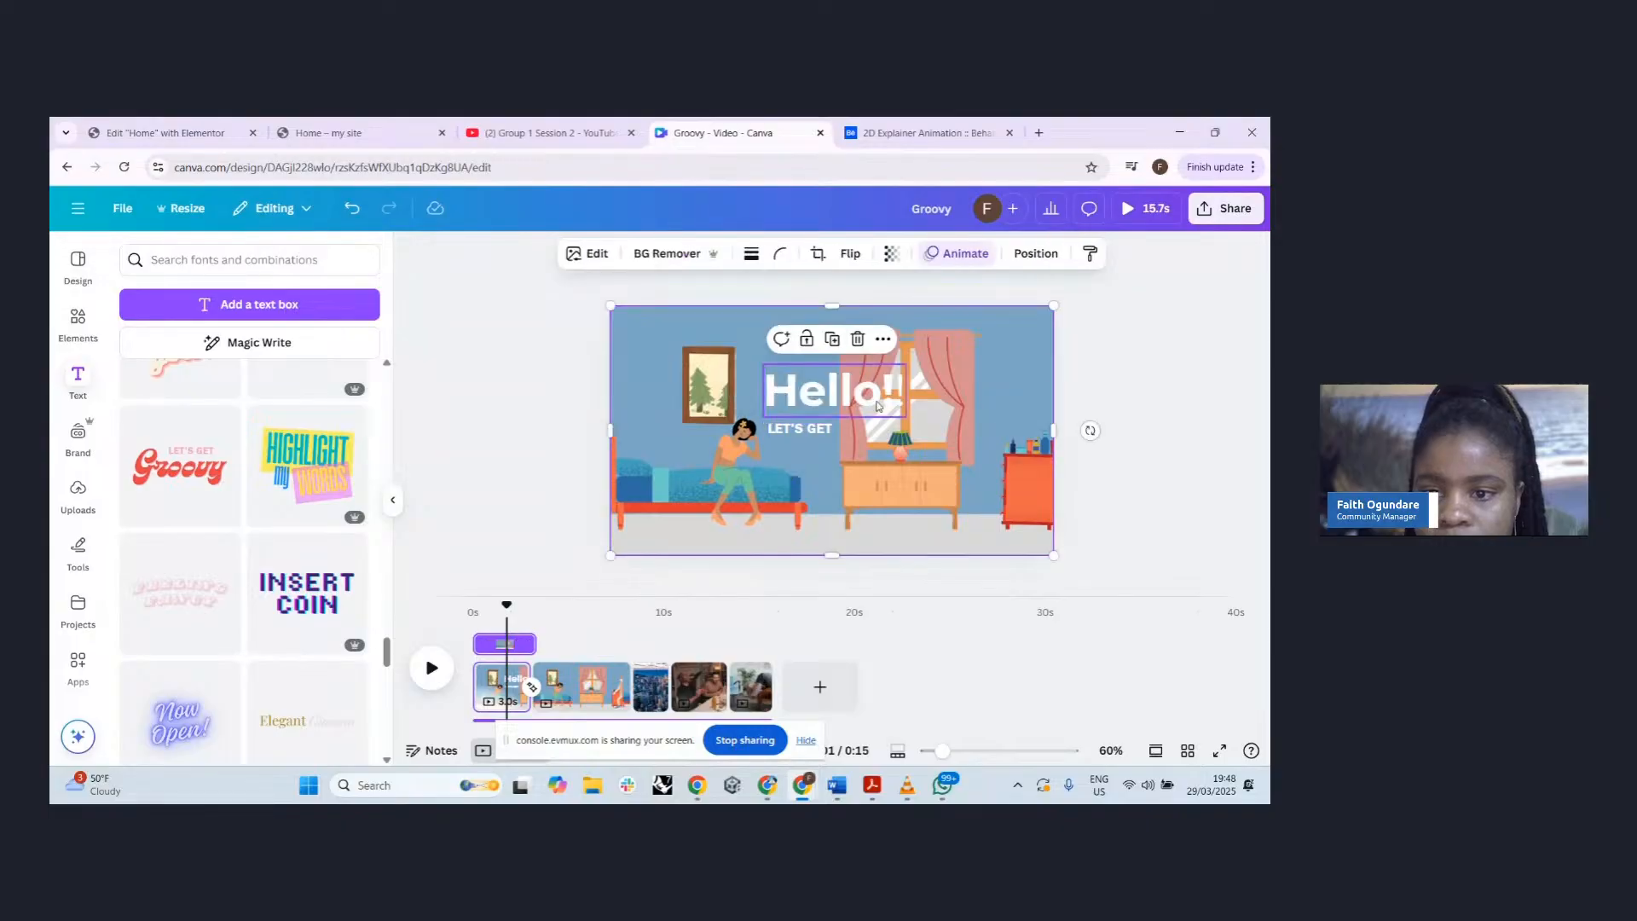
drag(877, 395, 874, 361)
- Place the smaller text directly beneath "Hello!!" and extend its wording to "LET'S GET TO KNOW EACH OTHER"
drag(800, 428, 887, 394)
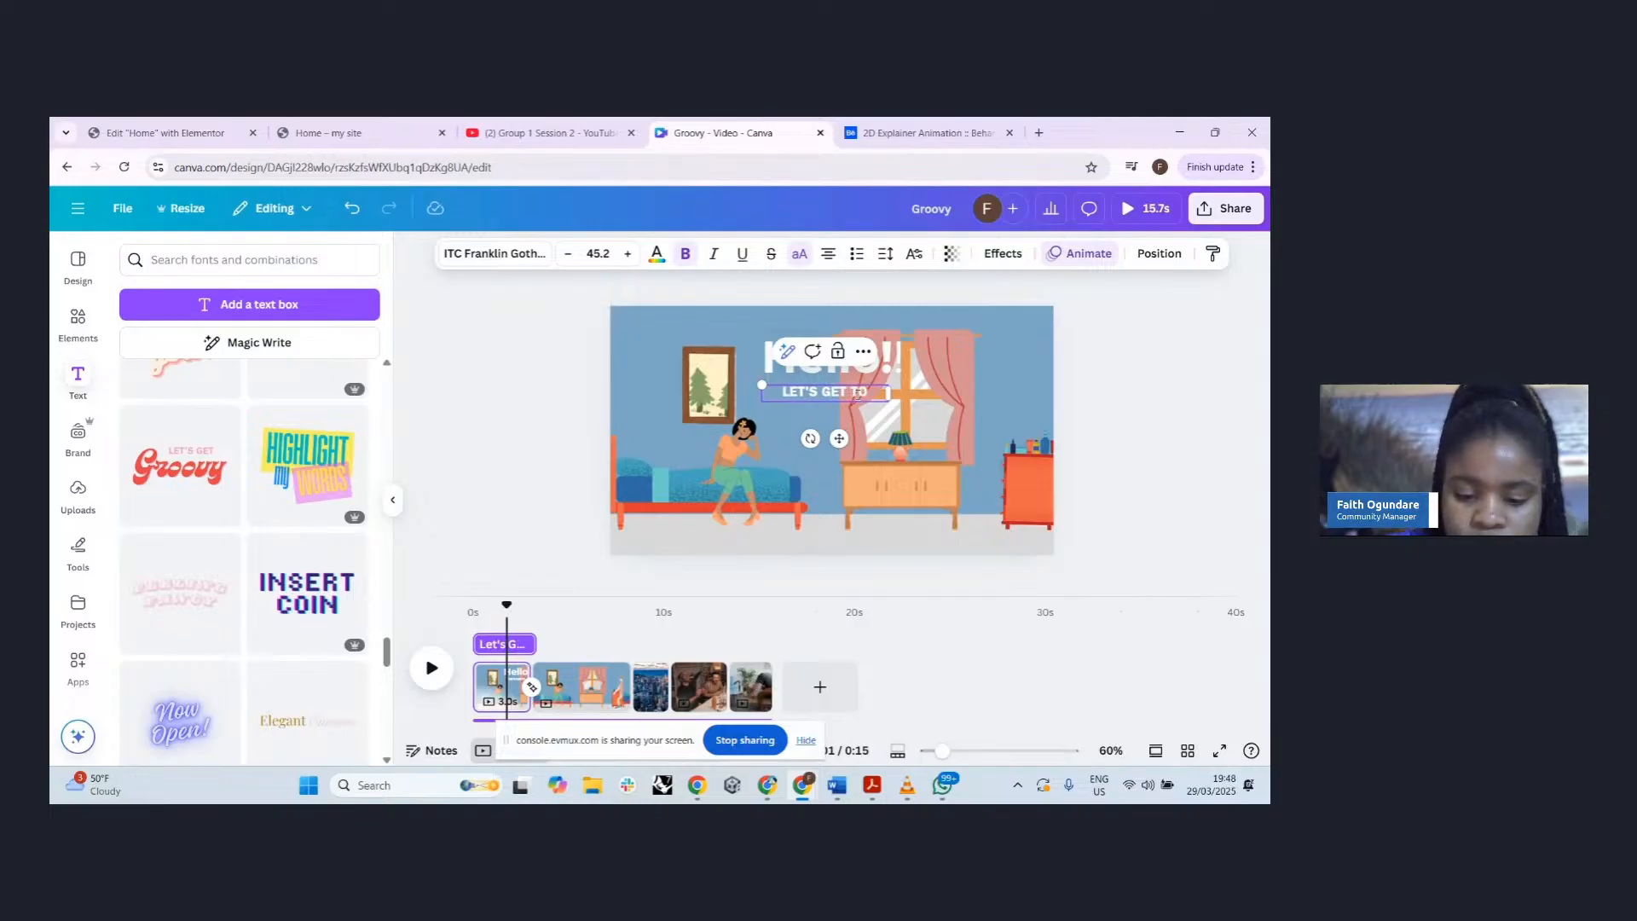
text(KNOW E)
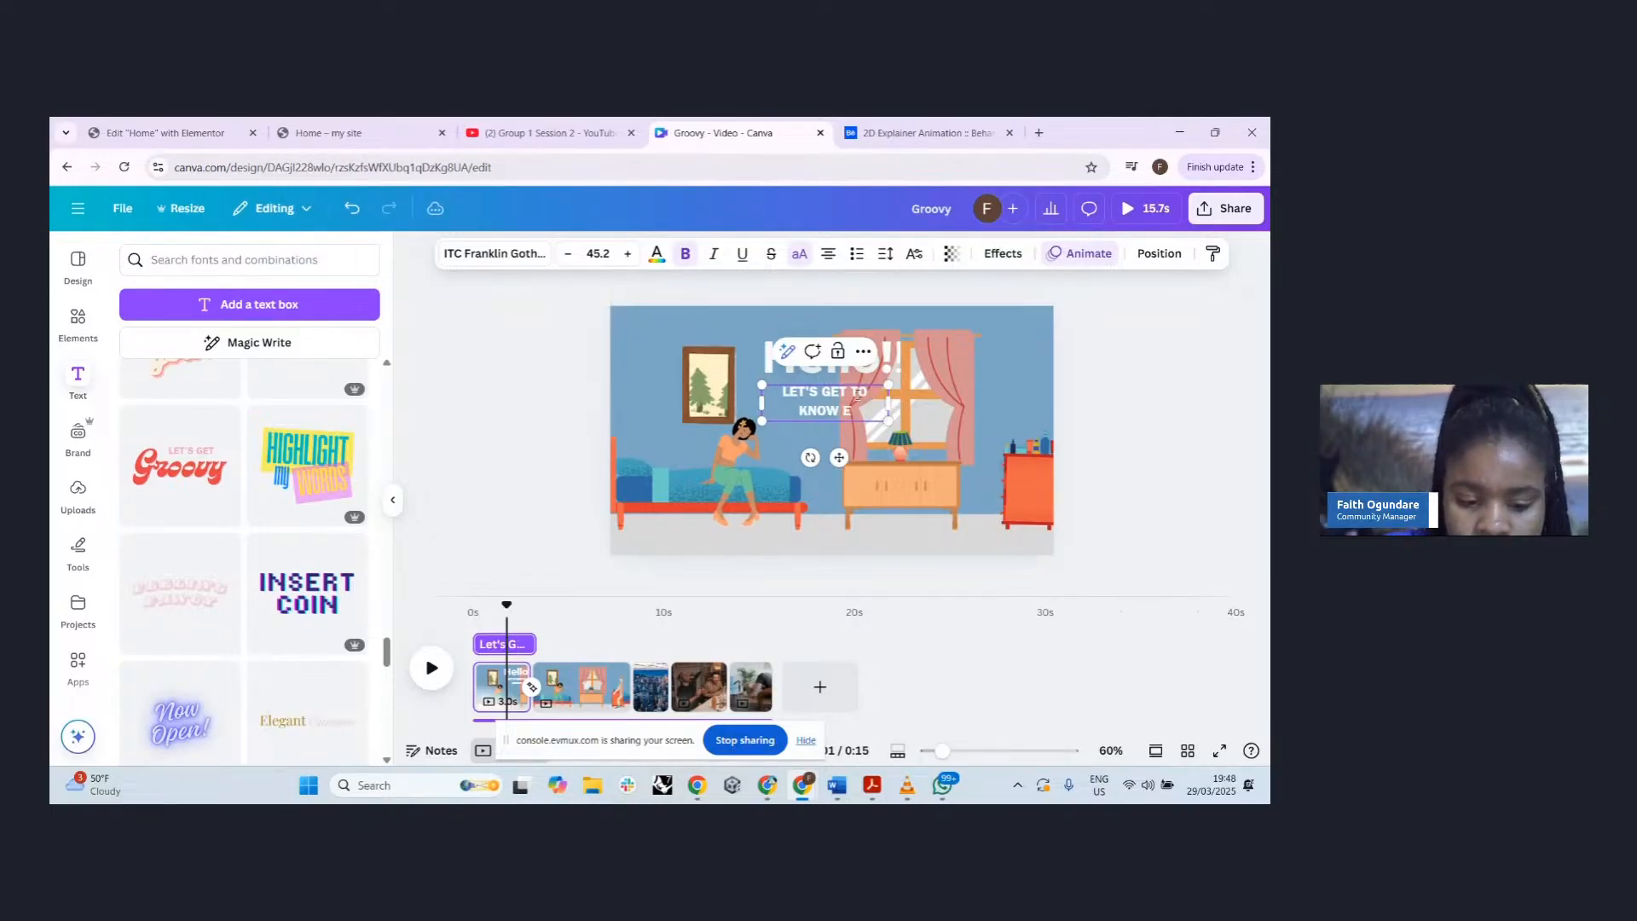
text(ACH OTHER)
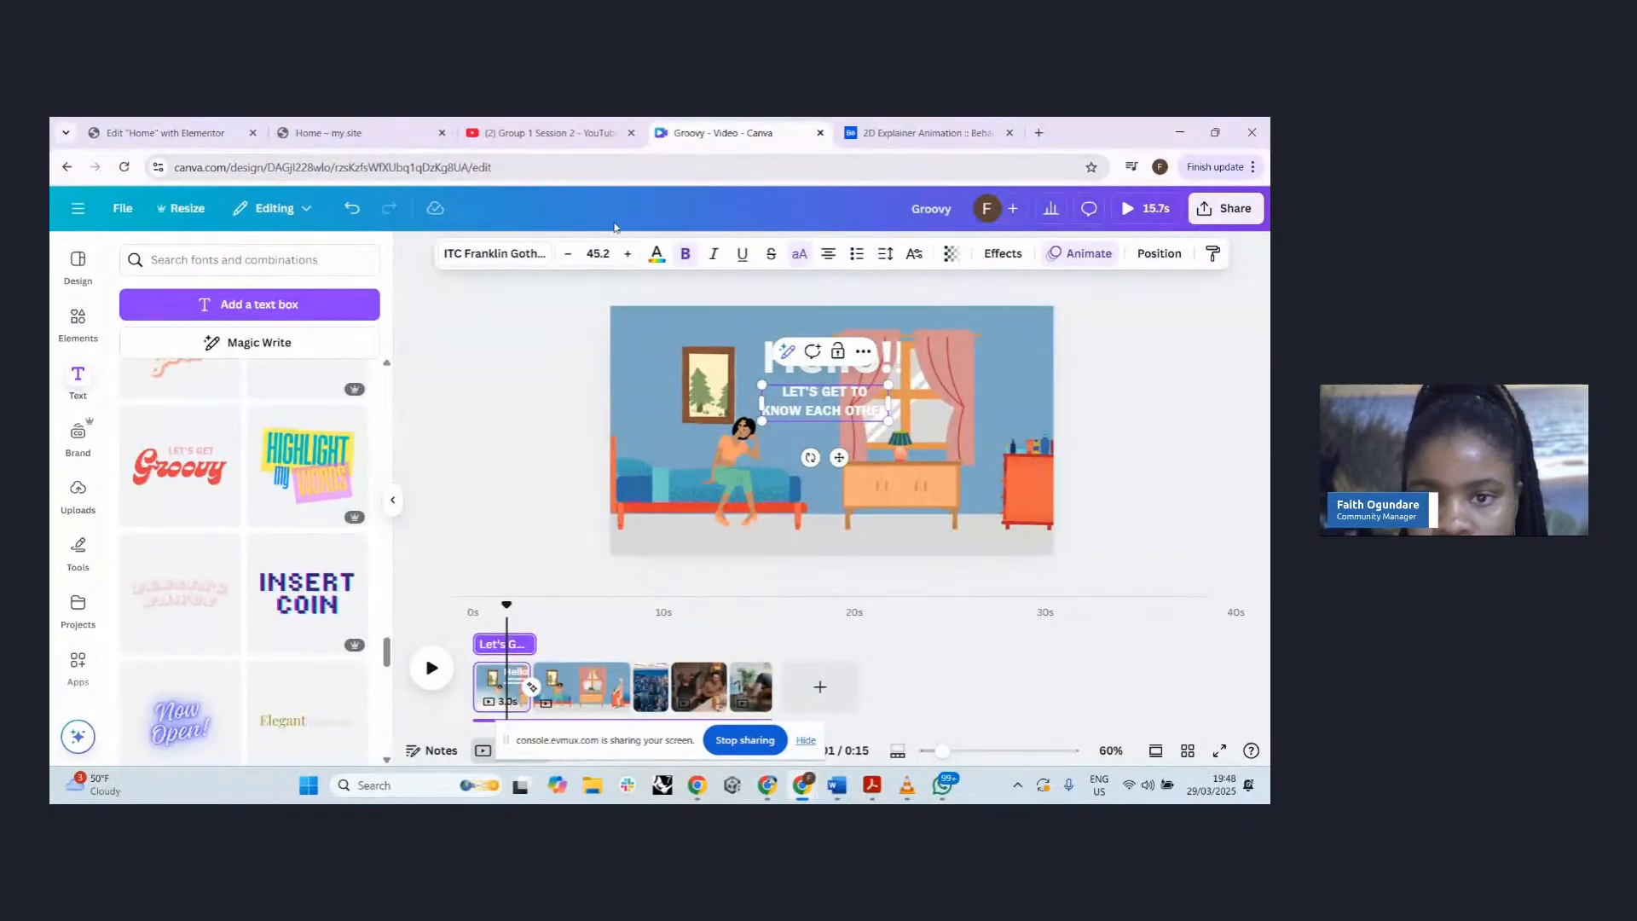
- Recolor the white text with the dark brown Brand Kit color and apply the change across all pages
click(656, 253)
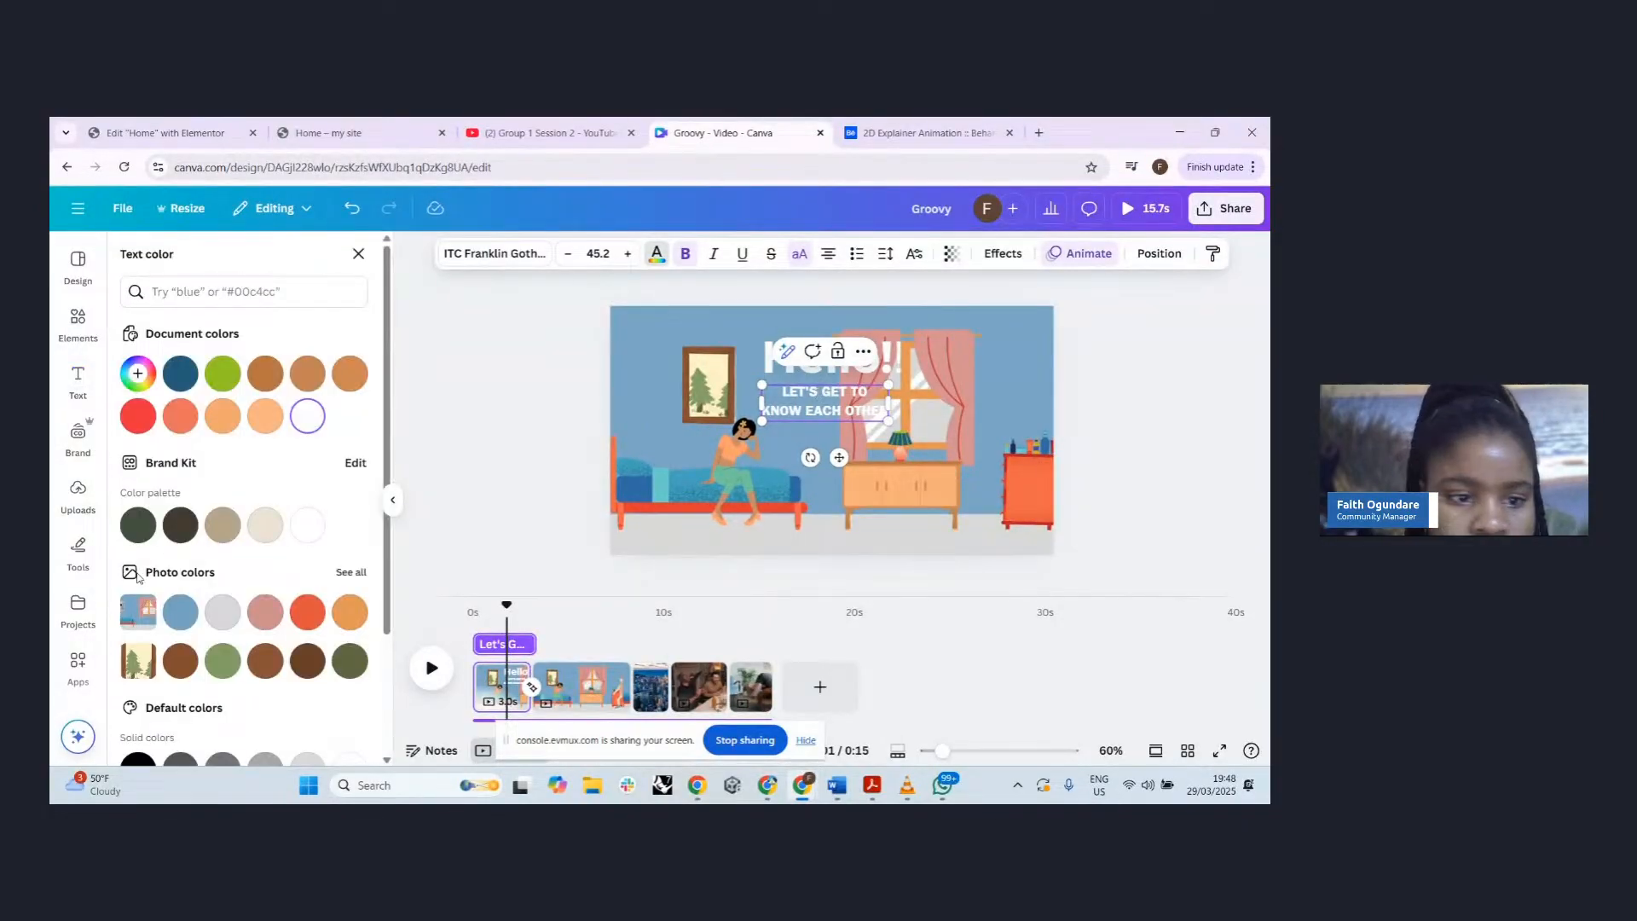
click(183, 525)
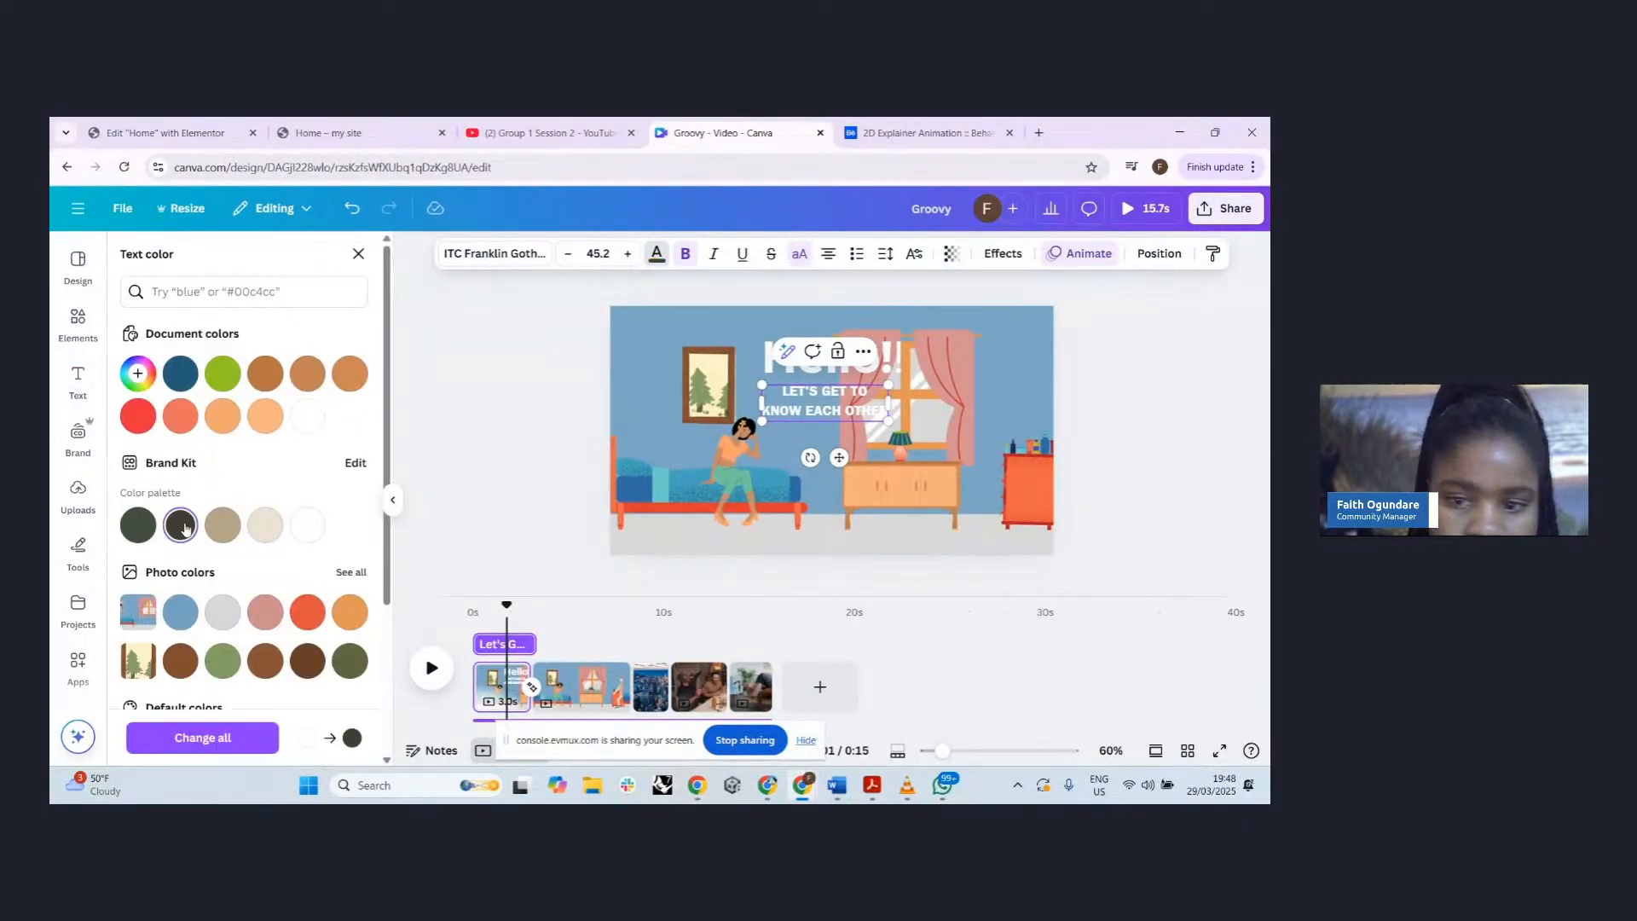
click(202, 738)
- Shrink both text blocks together to about 338 by 213 and place them between the wall picture and the window
drag(803, 407, 926, 405)
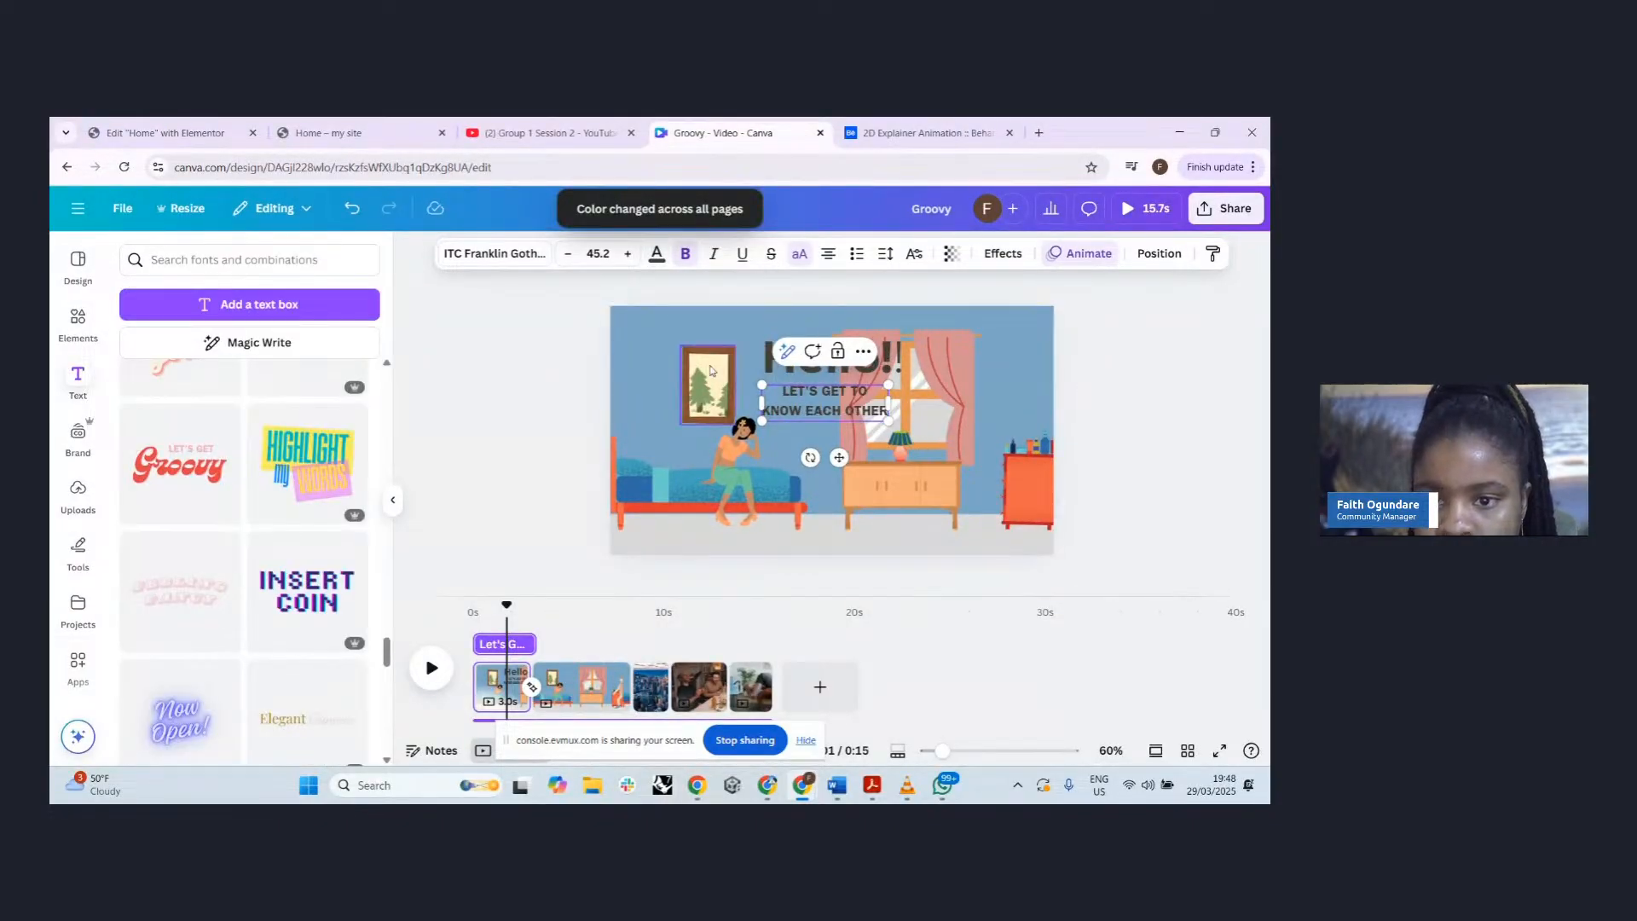
click(891, 355)
shift+click(883, 398)
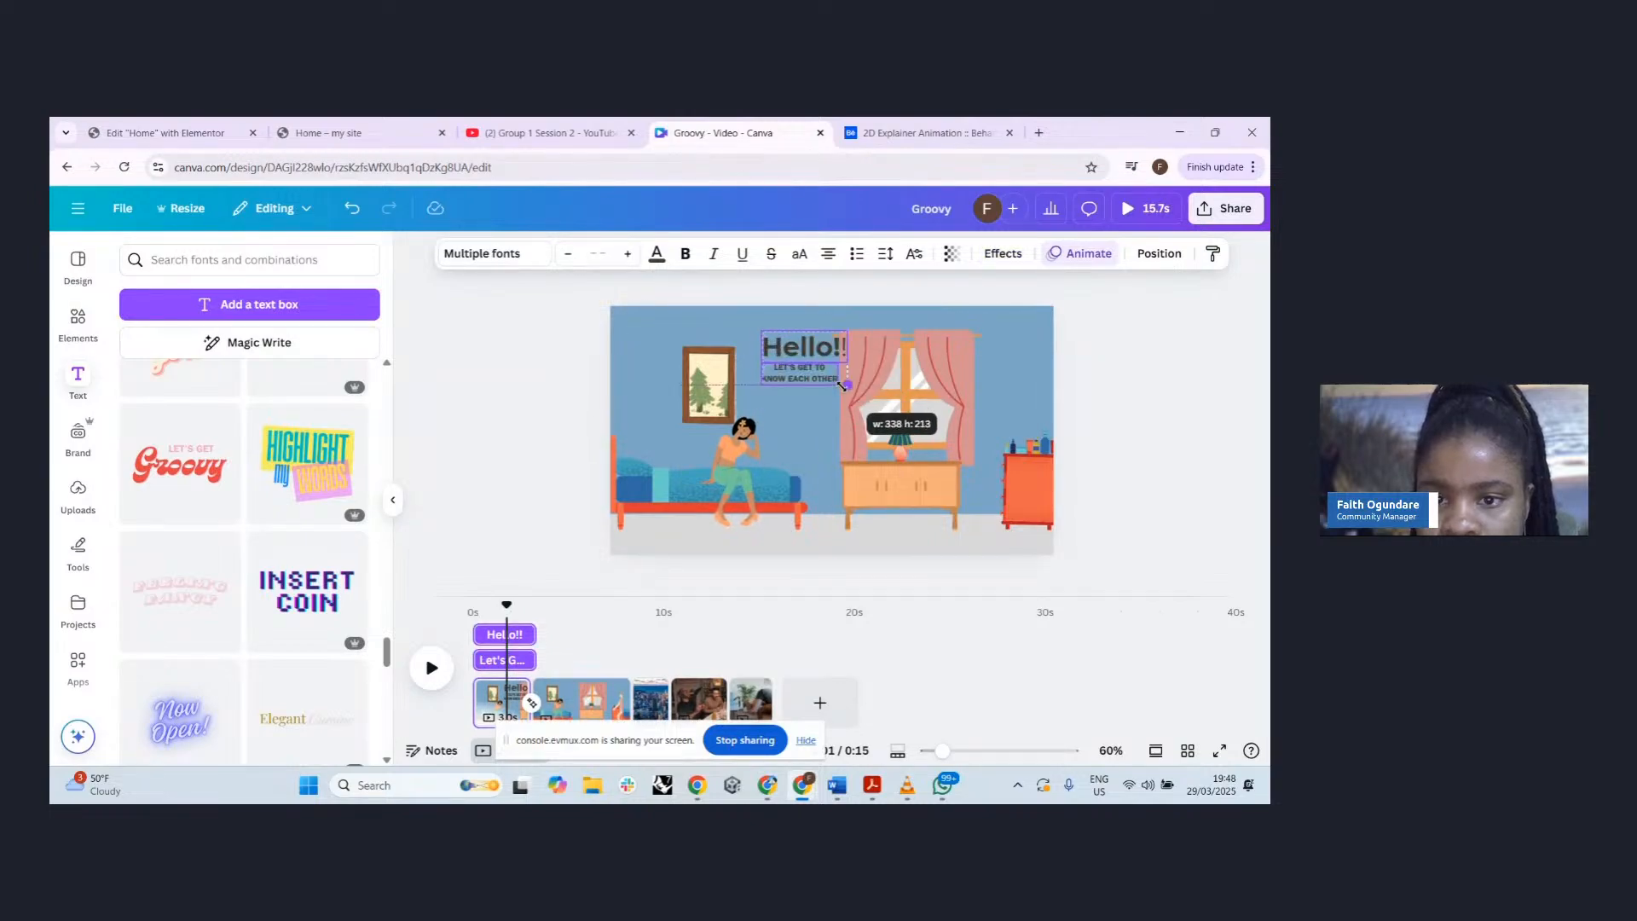
drag(835, 364, 997, 371)
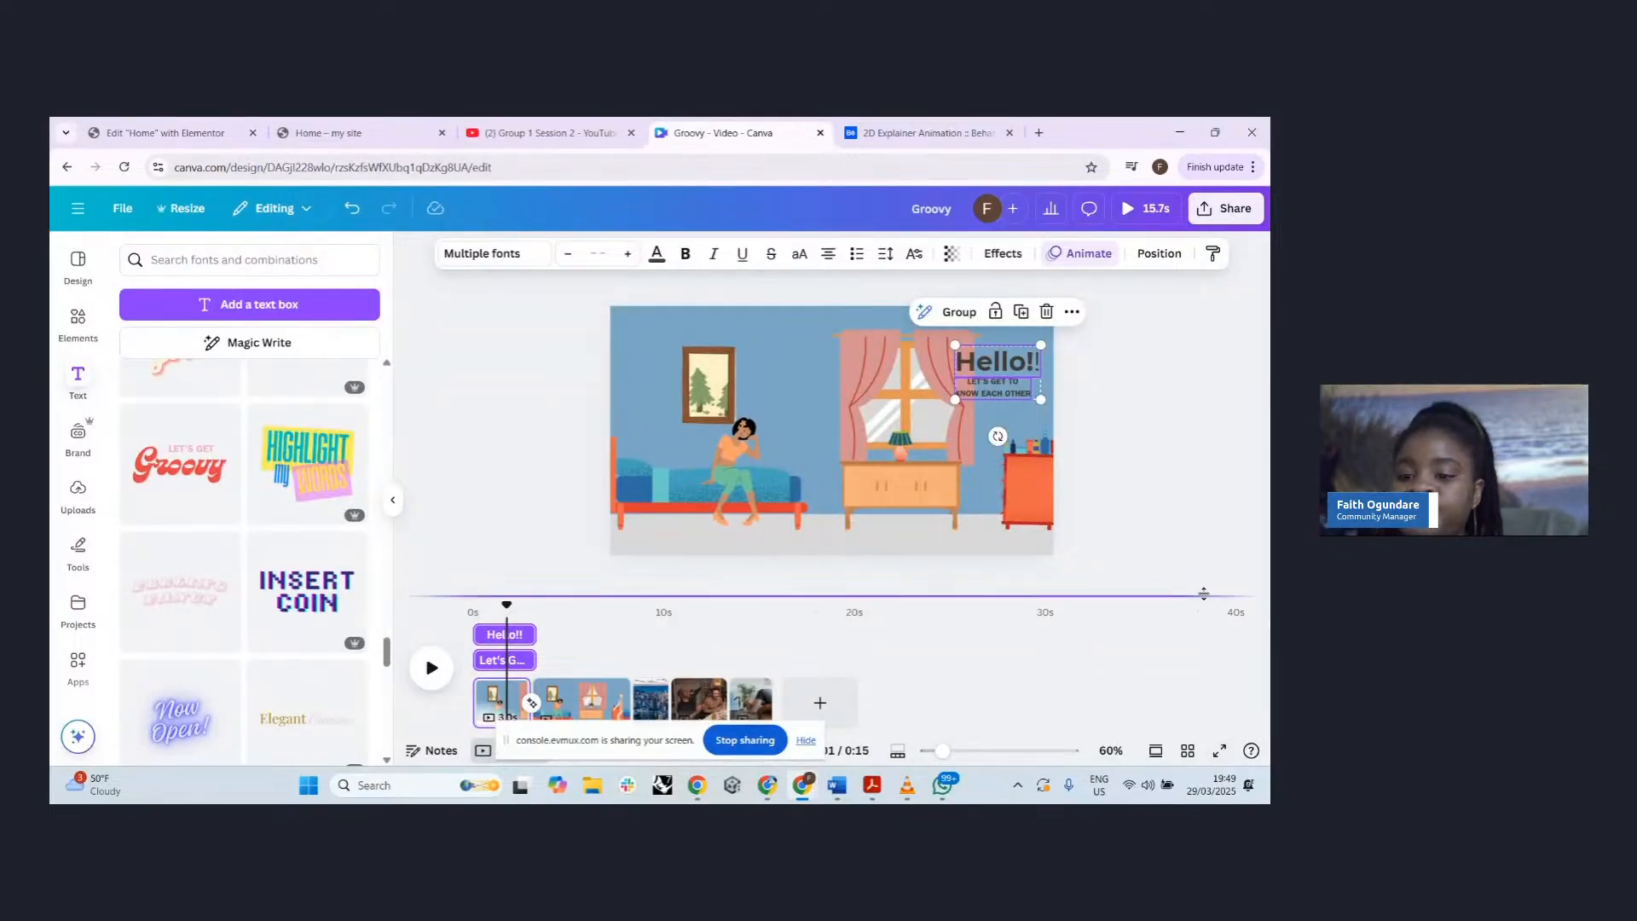
drag(997, 362, 798, 375)
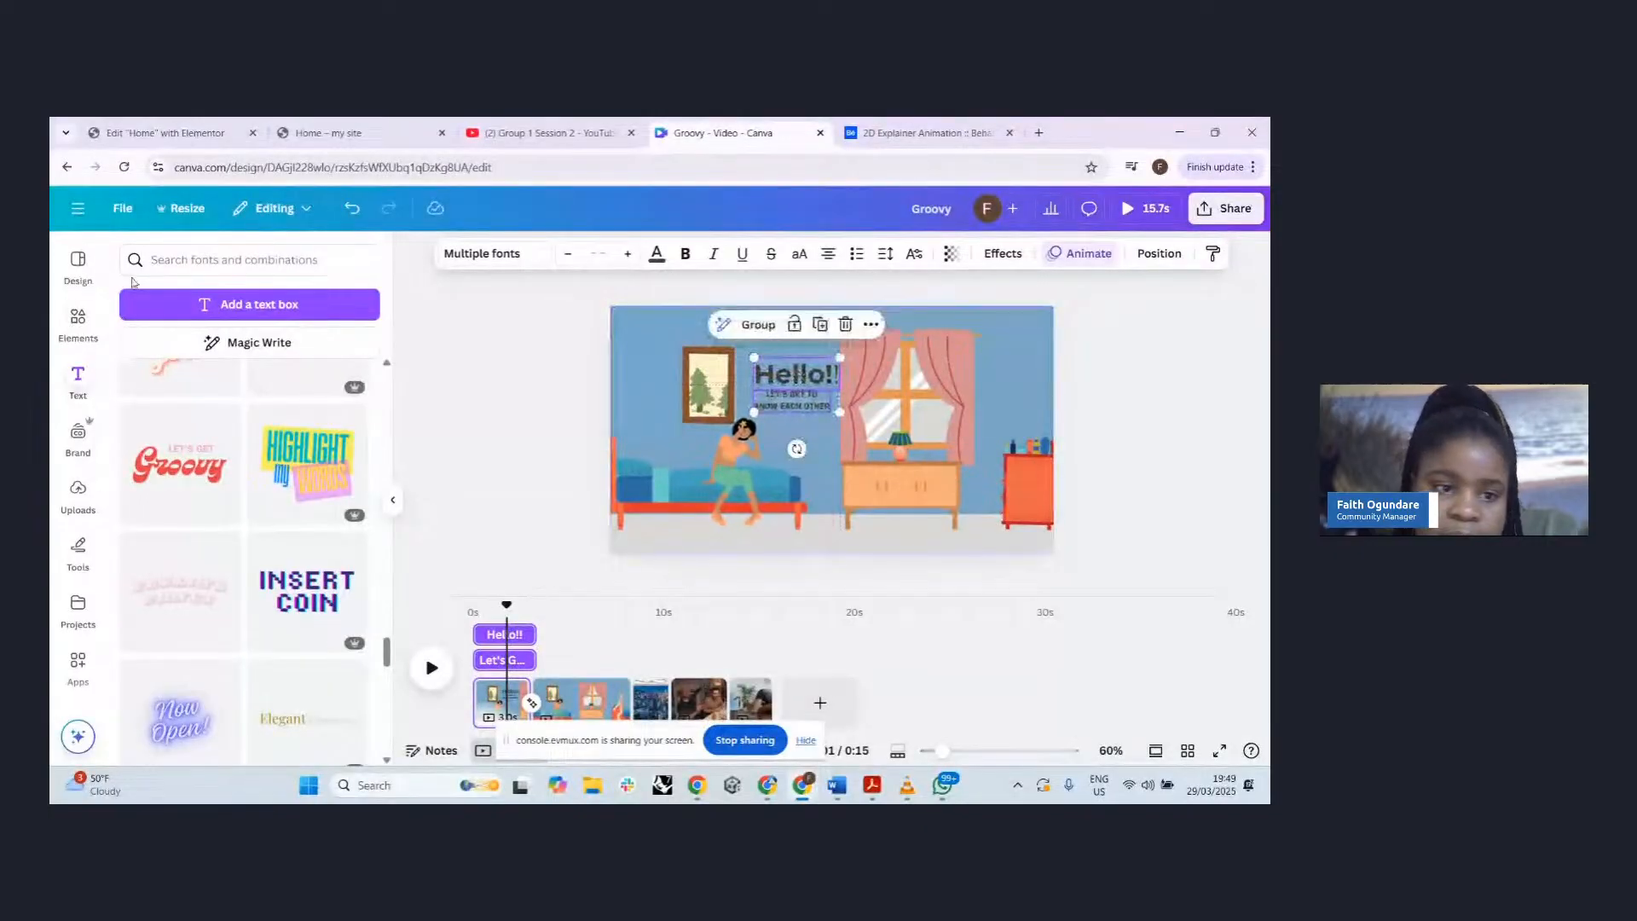
- Search the video elements for "chatting"
click(78, 323)
click(258, 259)
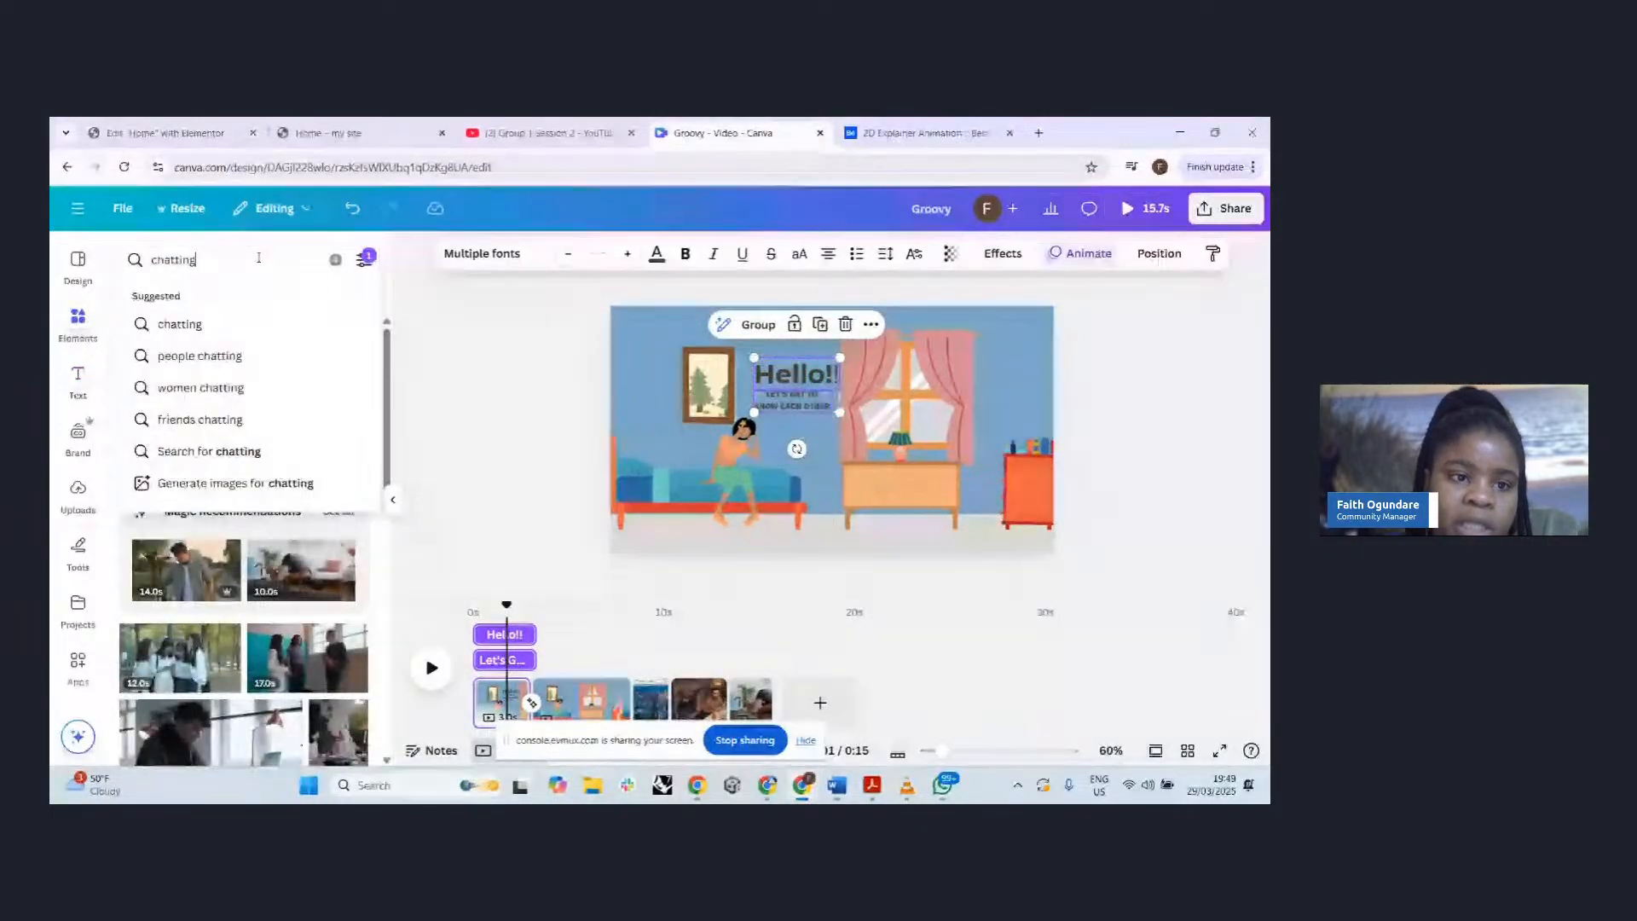
key(Return)
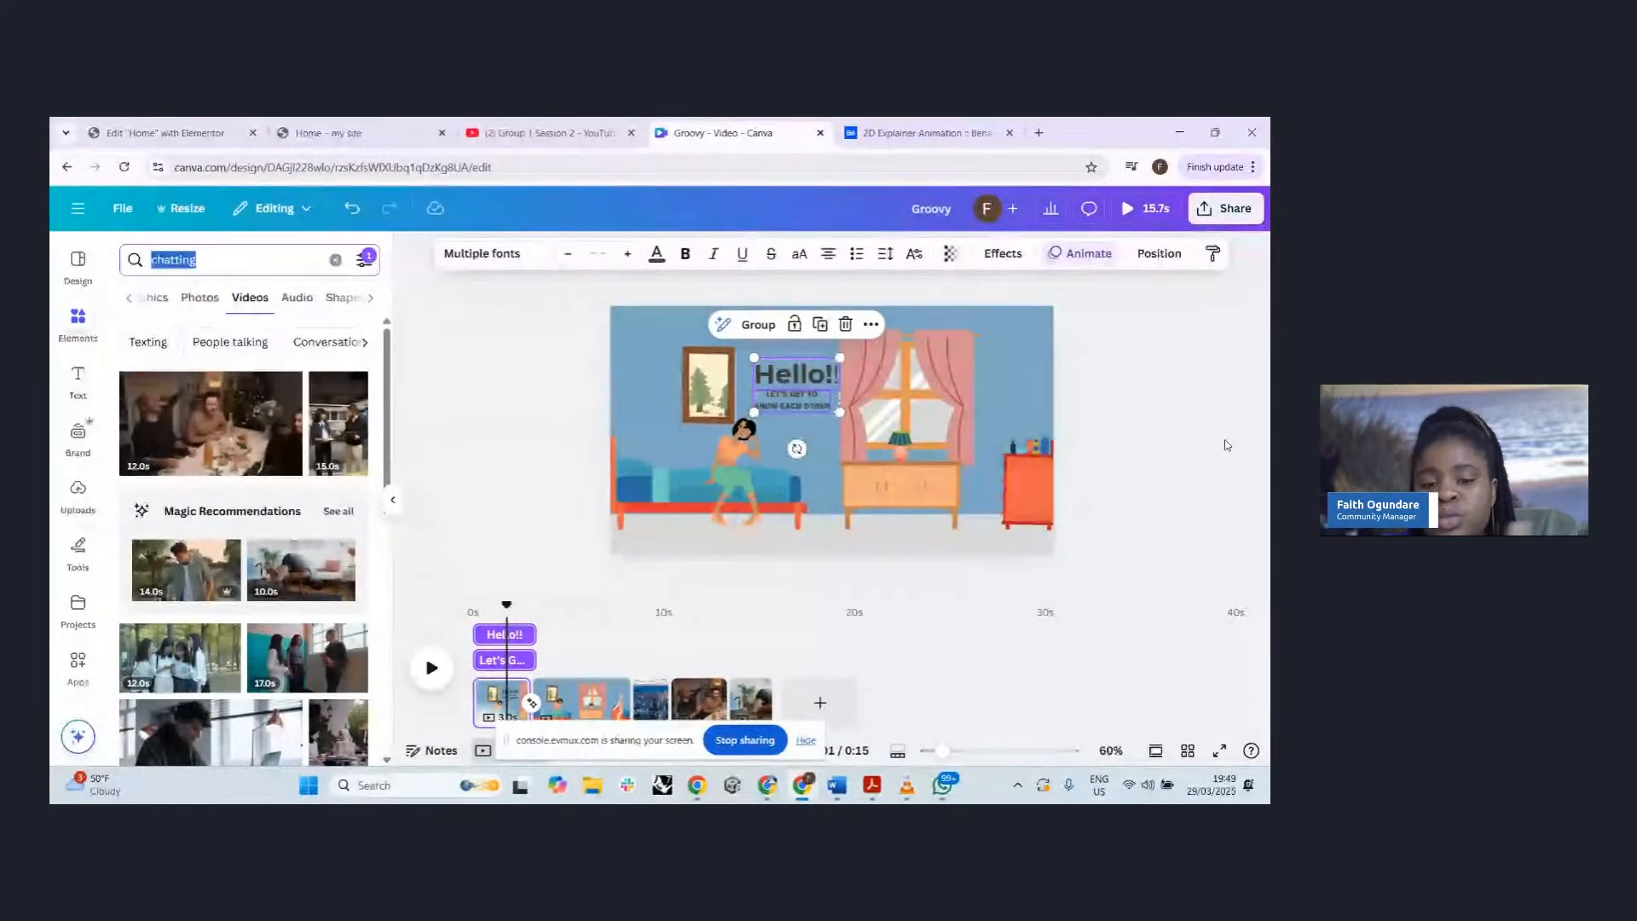
- Preview the video with the new greeting text in full screen and return to the editor
click(1219, 751)
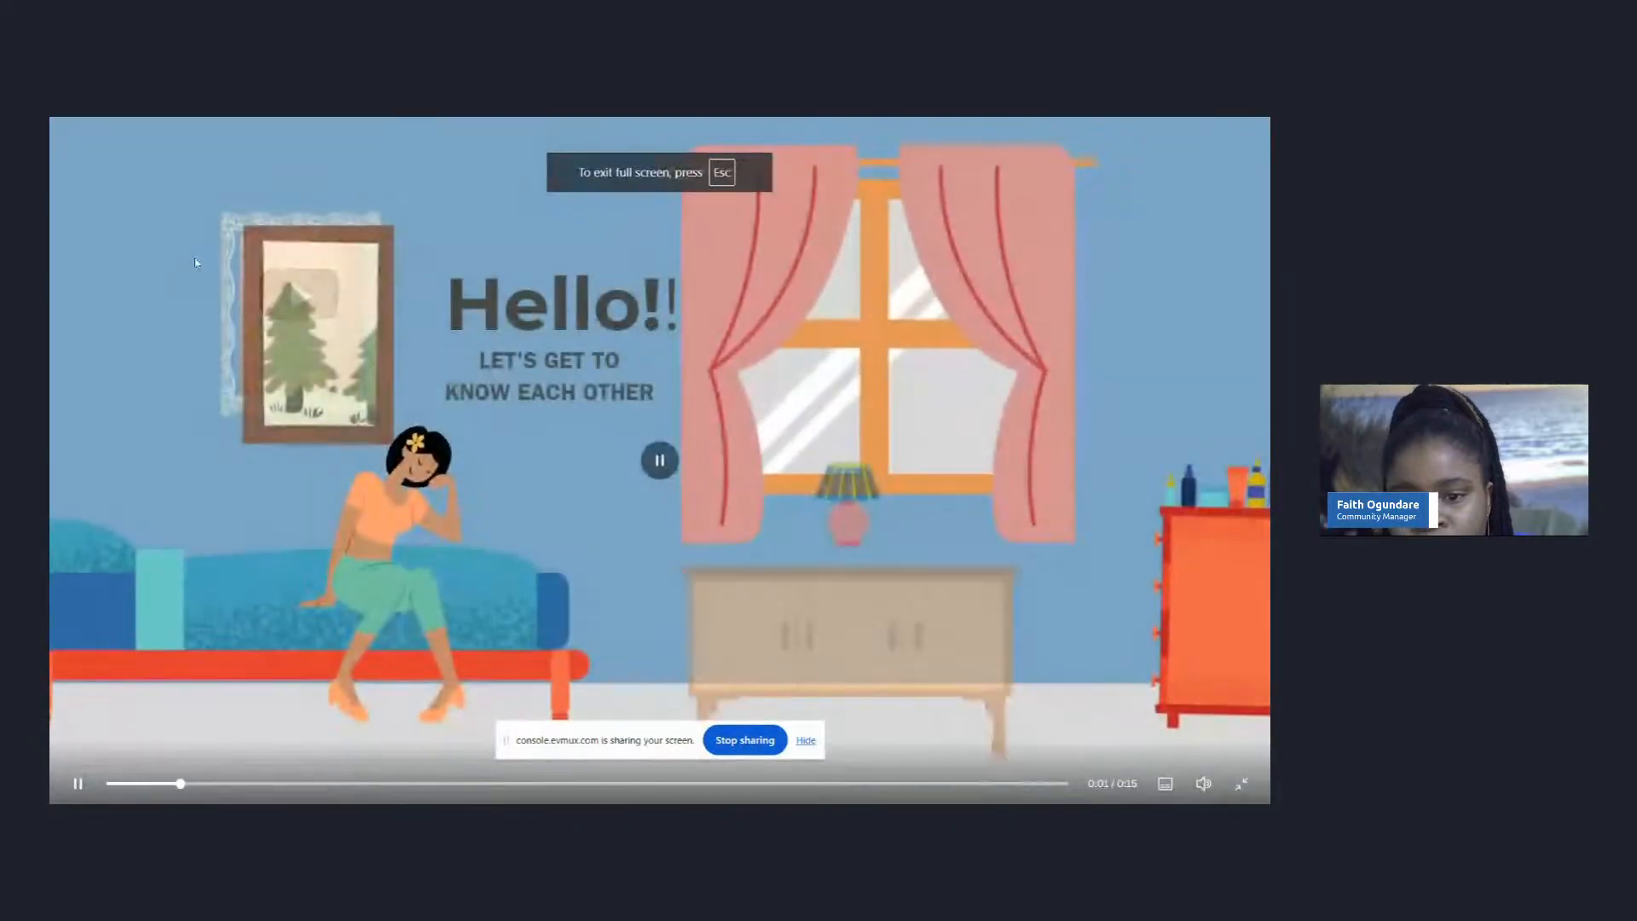
key(Escape)
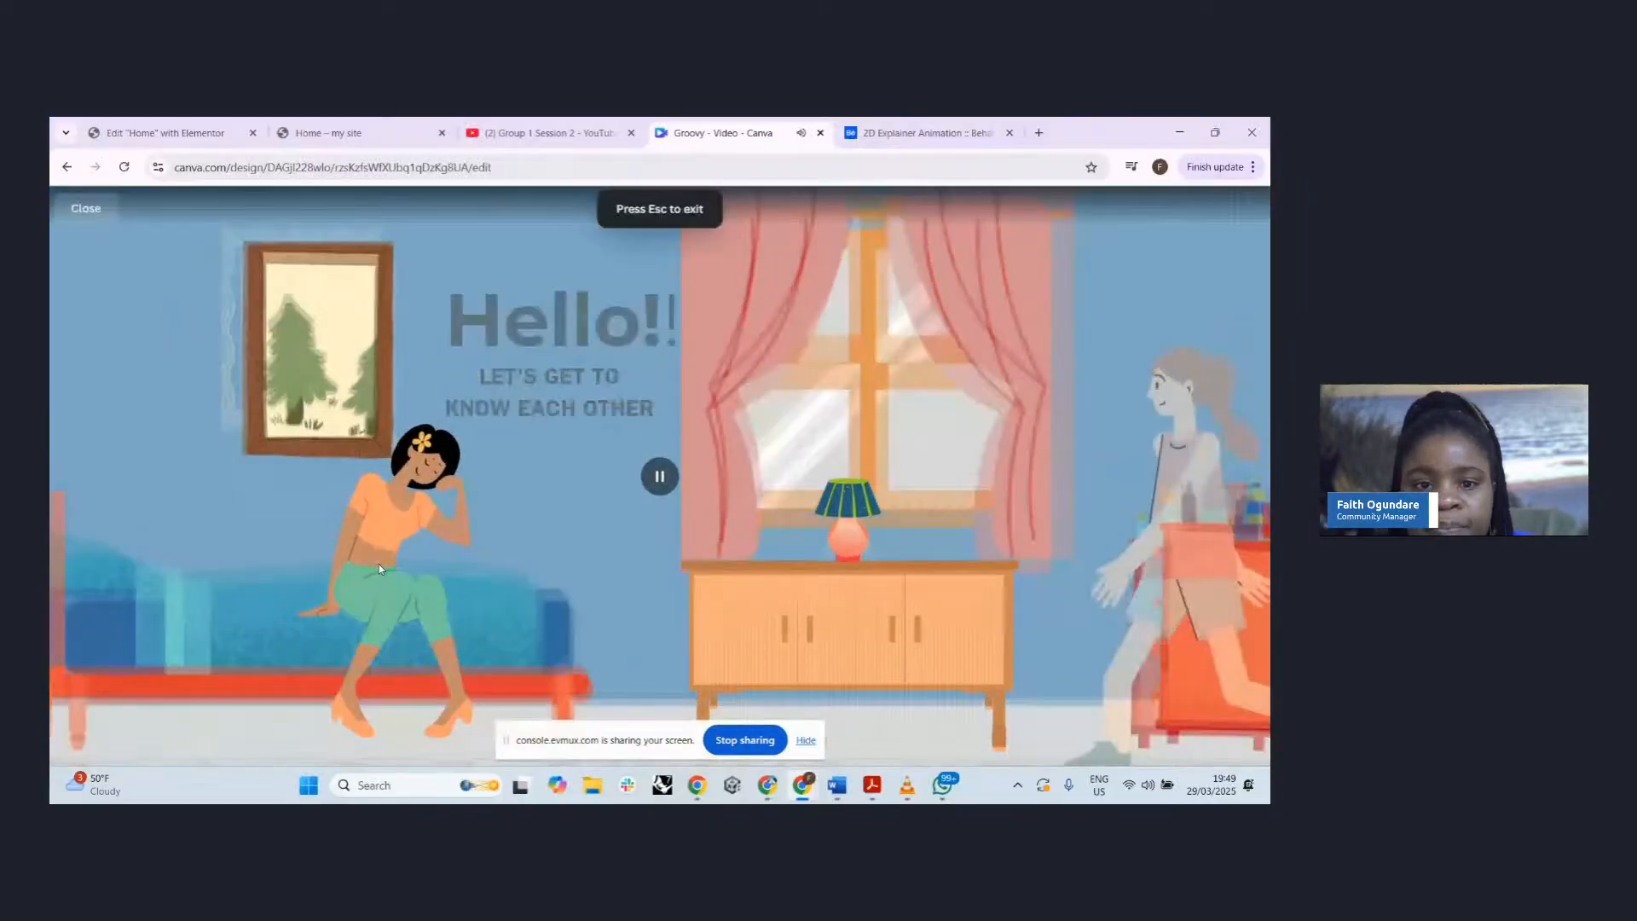
key(Escape)
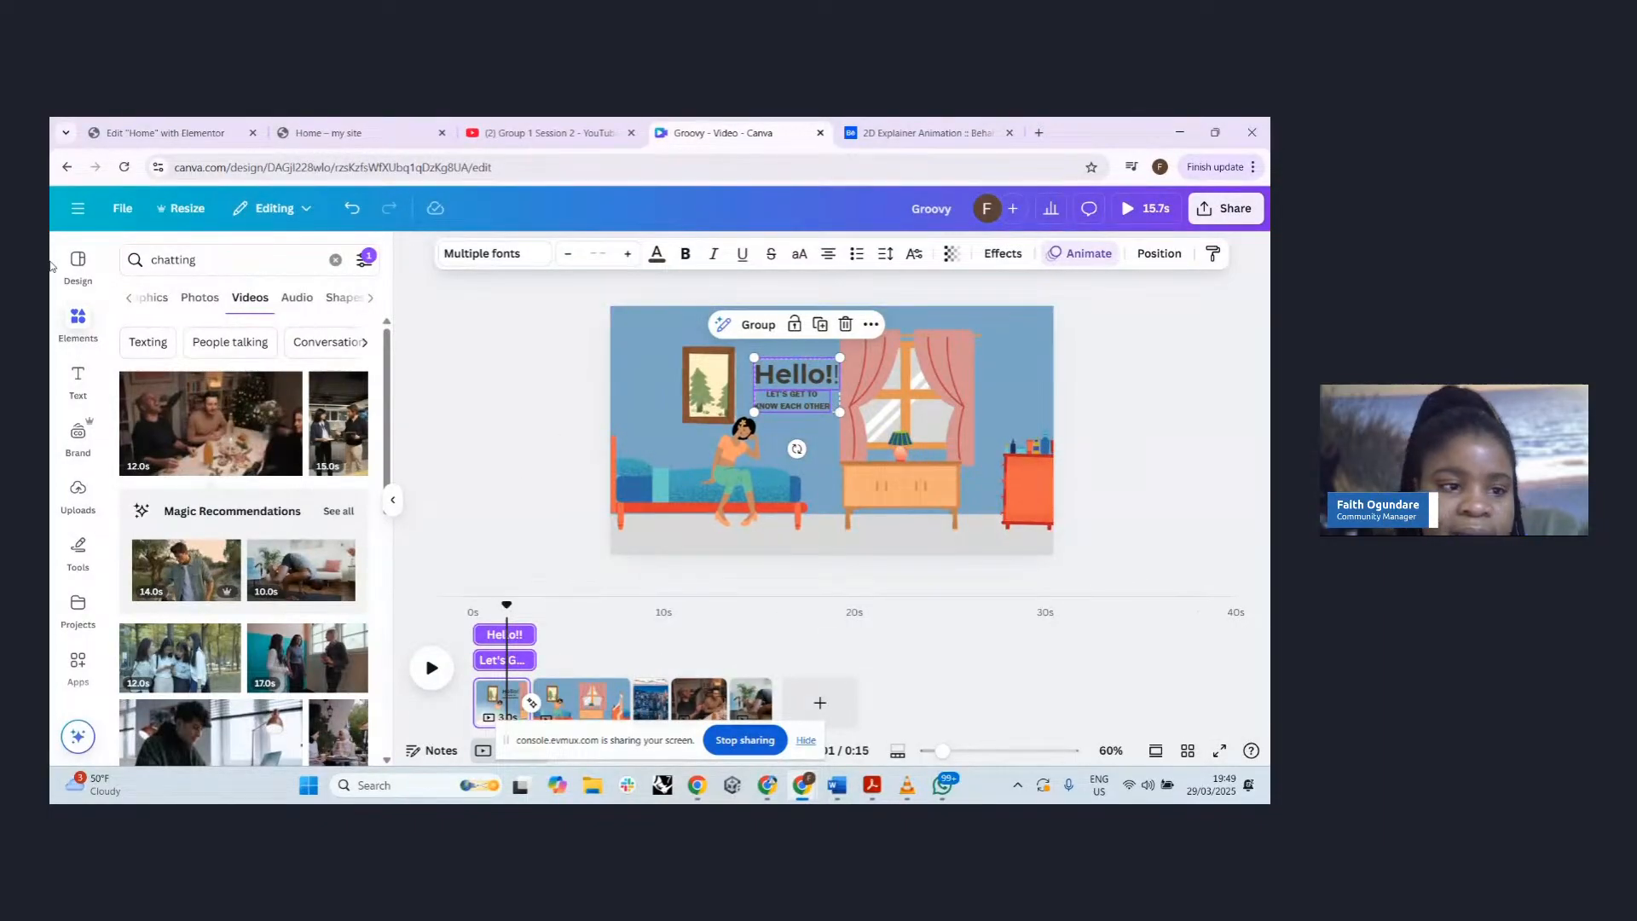
- Search the graphics elements for "speech bubble"
click(74, 326)
double_click(182, 268)
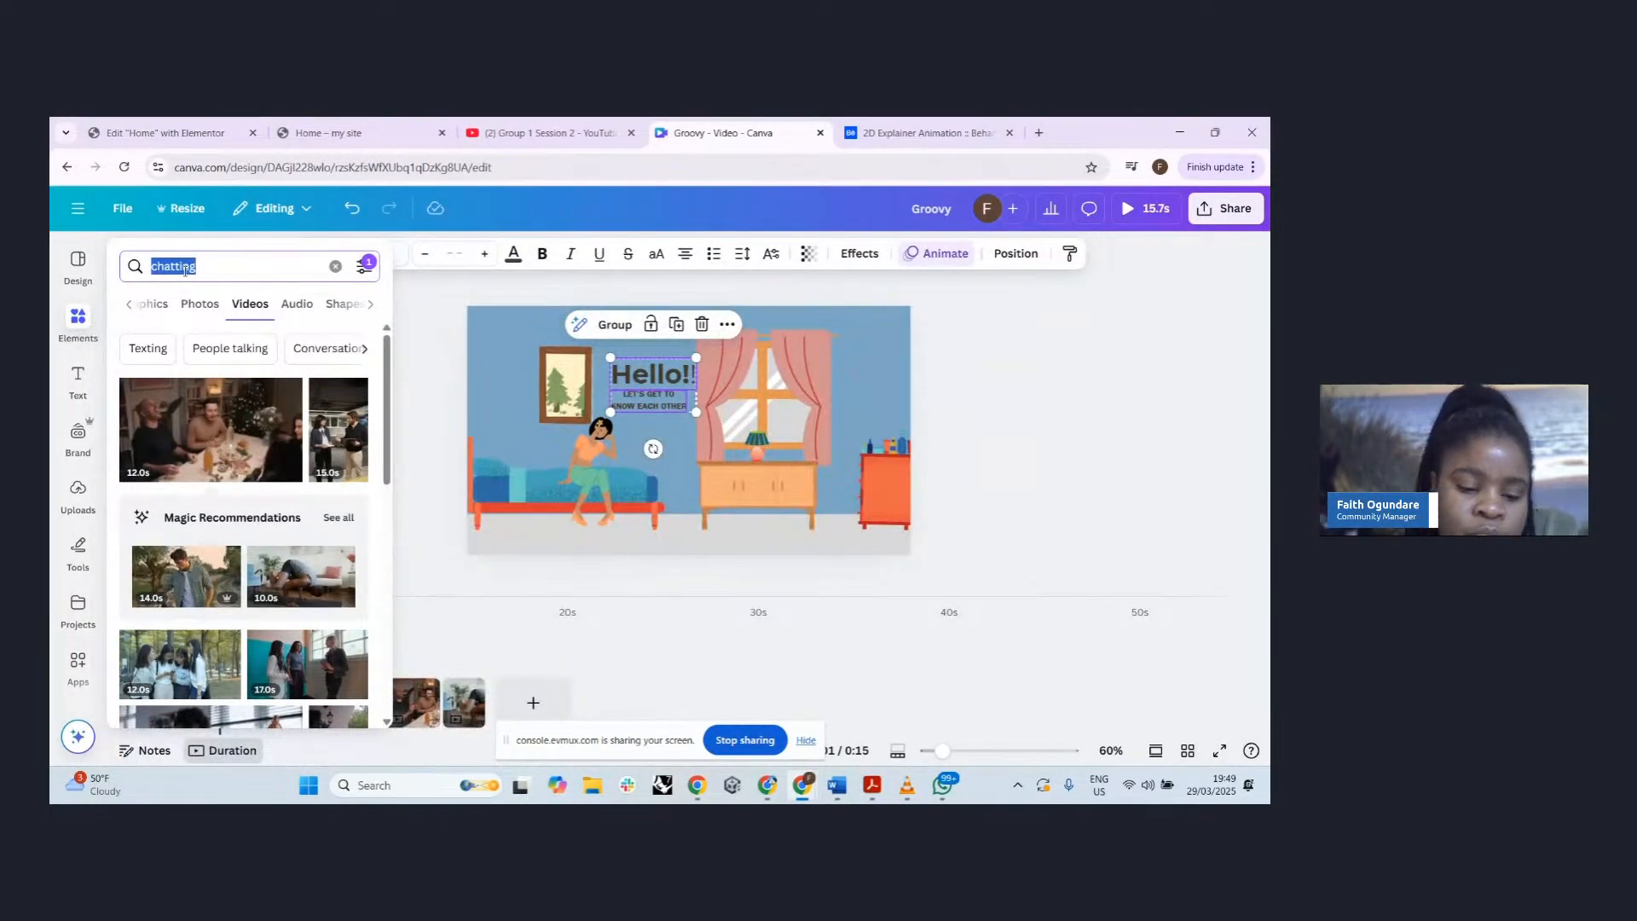
text(spee)
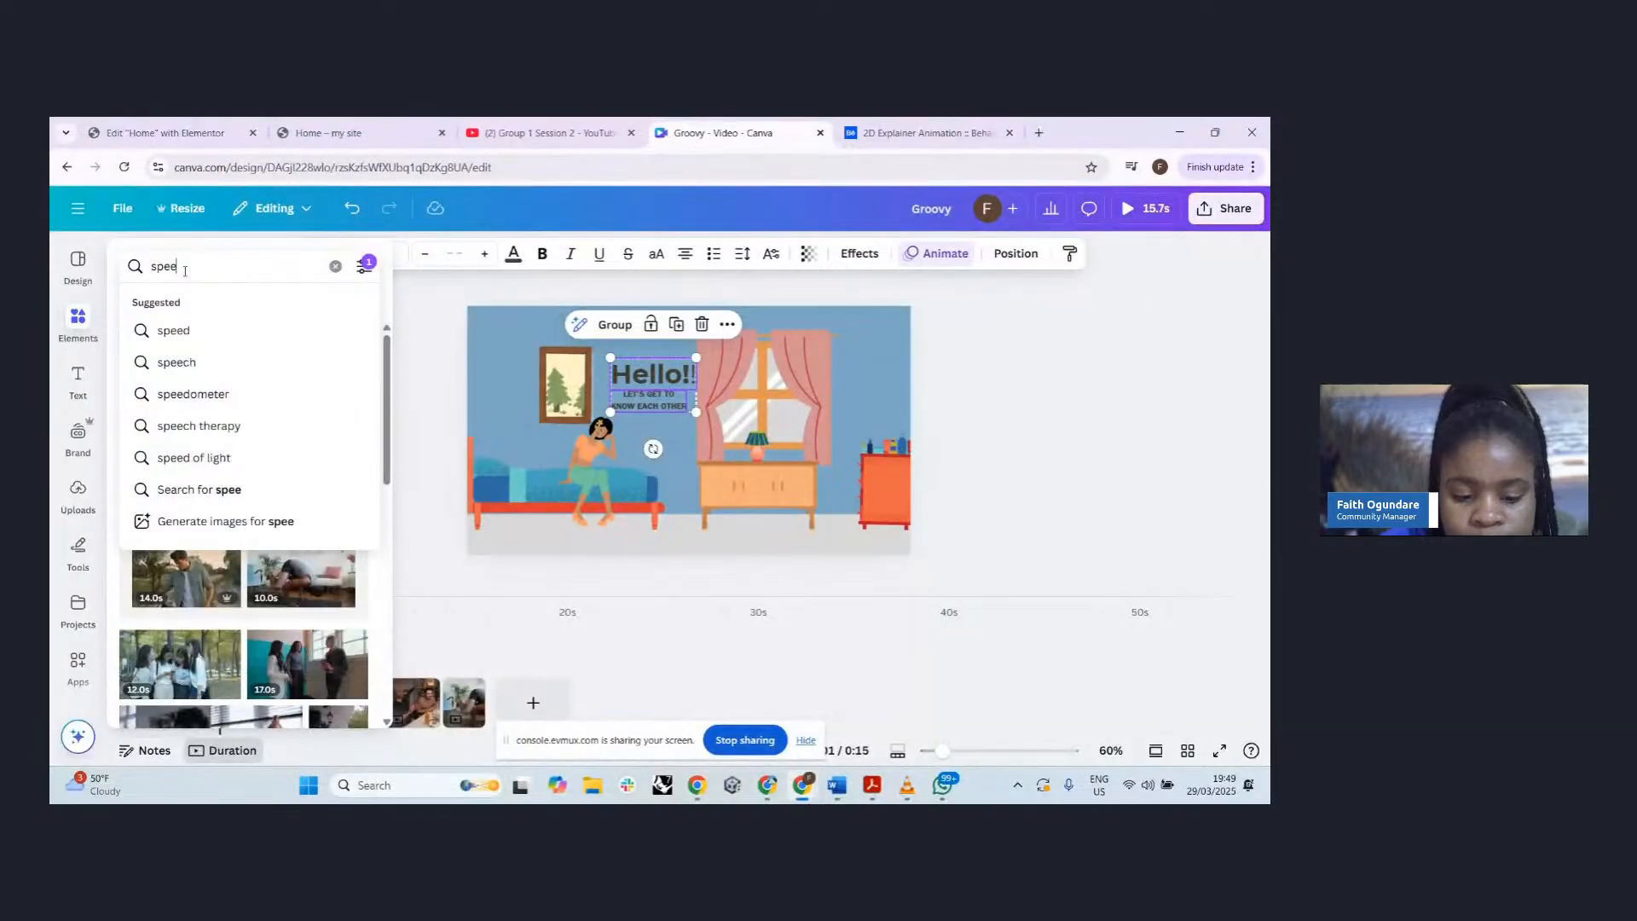
text(ch bi)
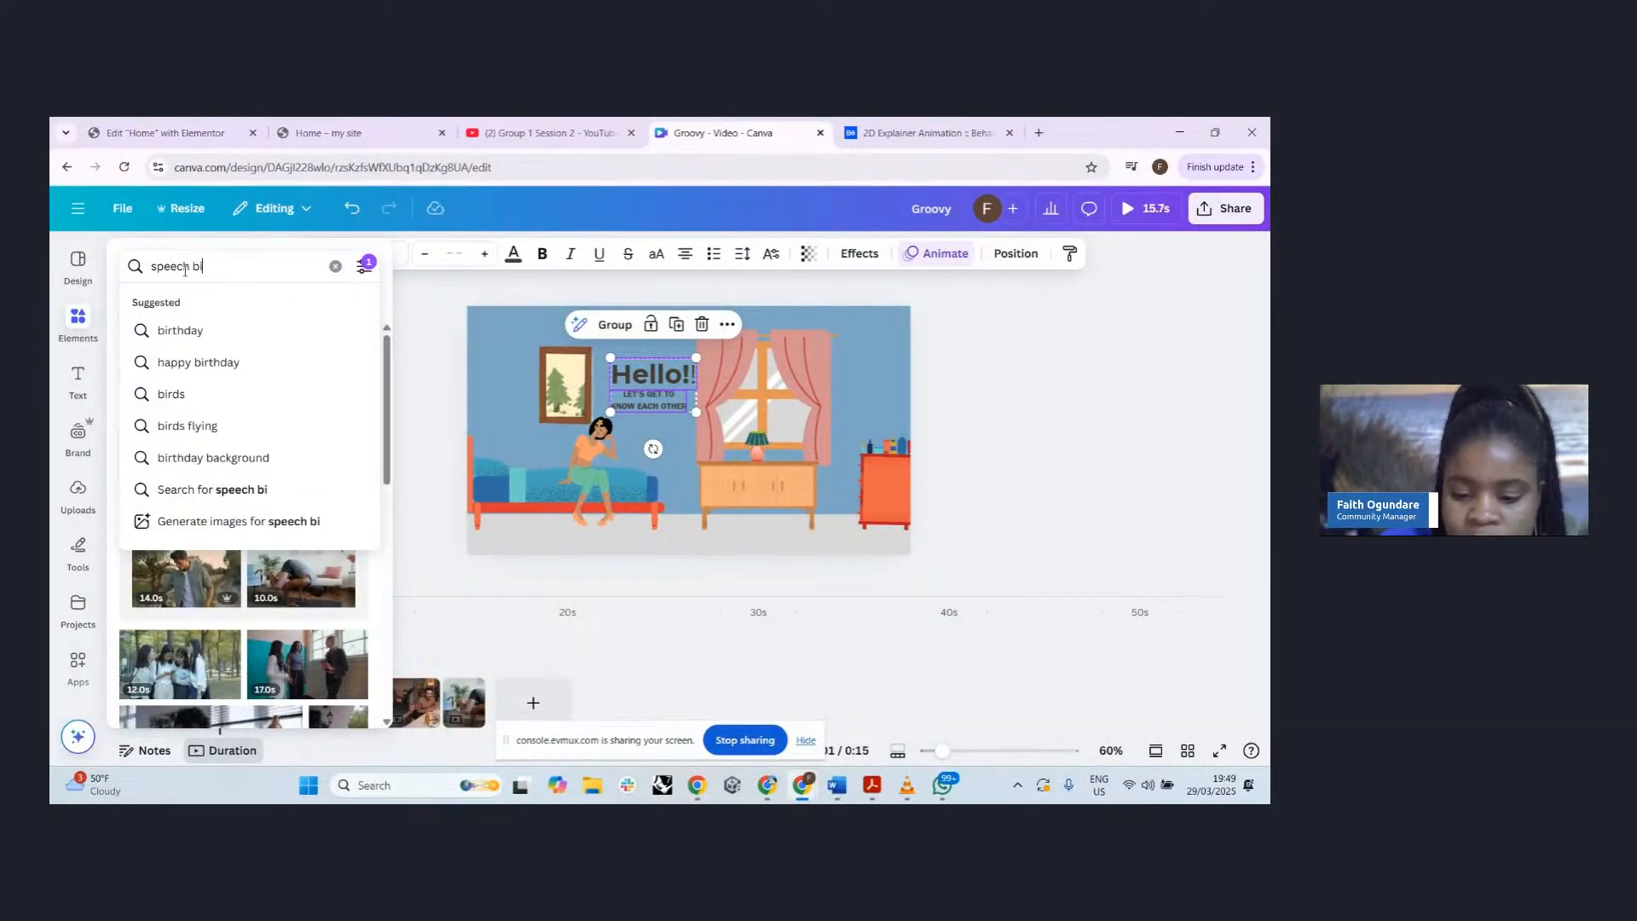
key(BackSpace)
text(ubbl)
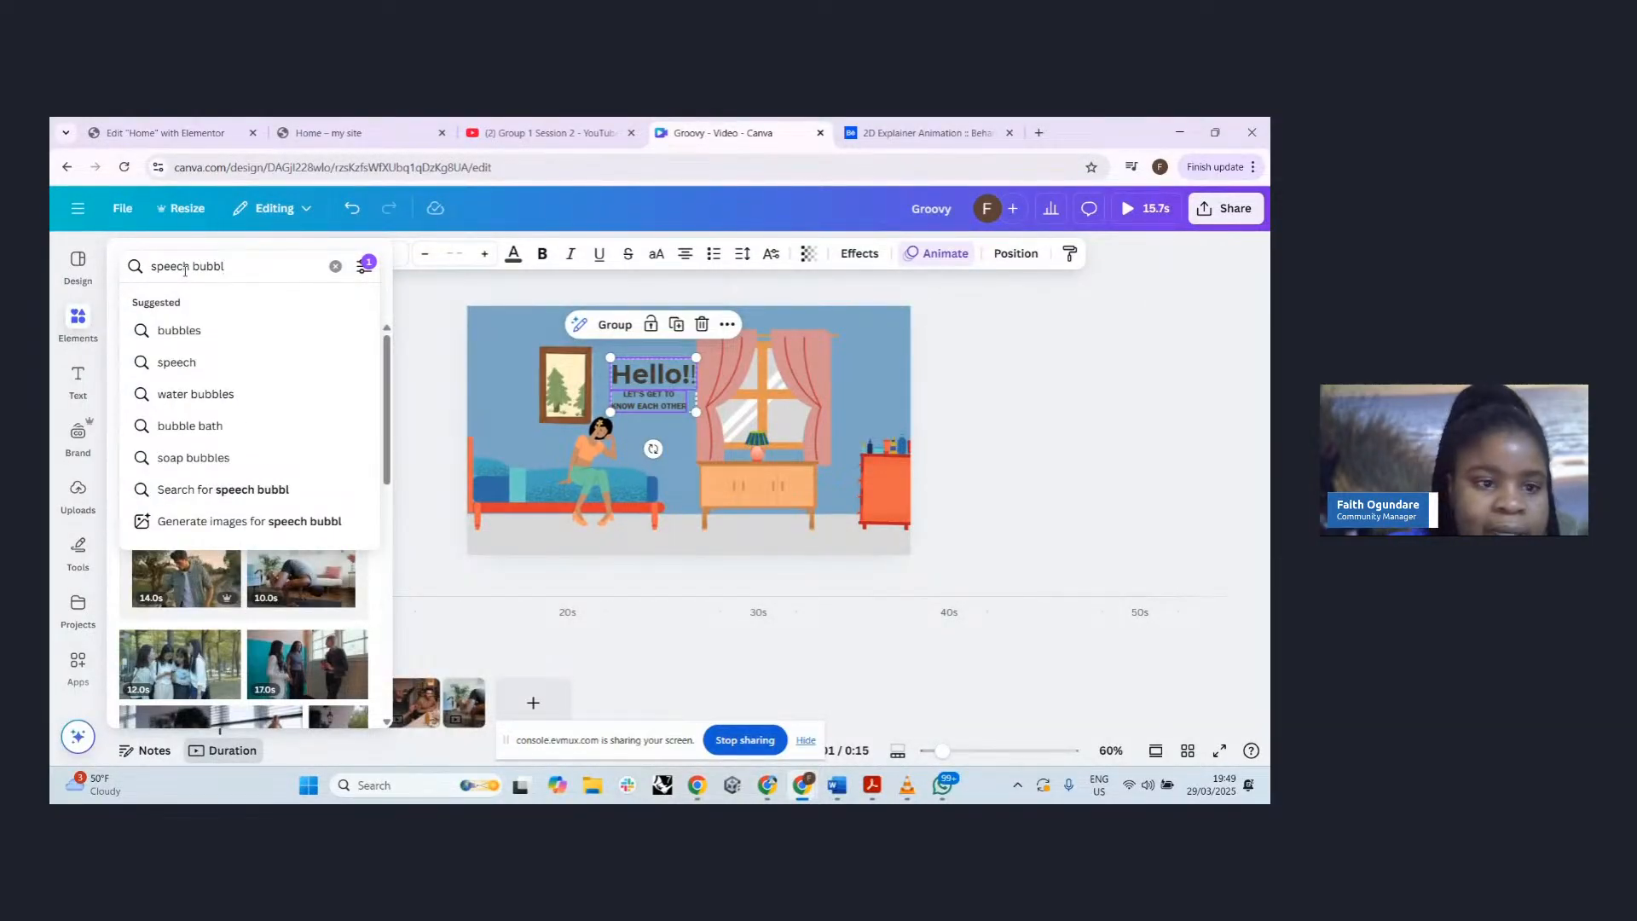
text(e)
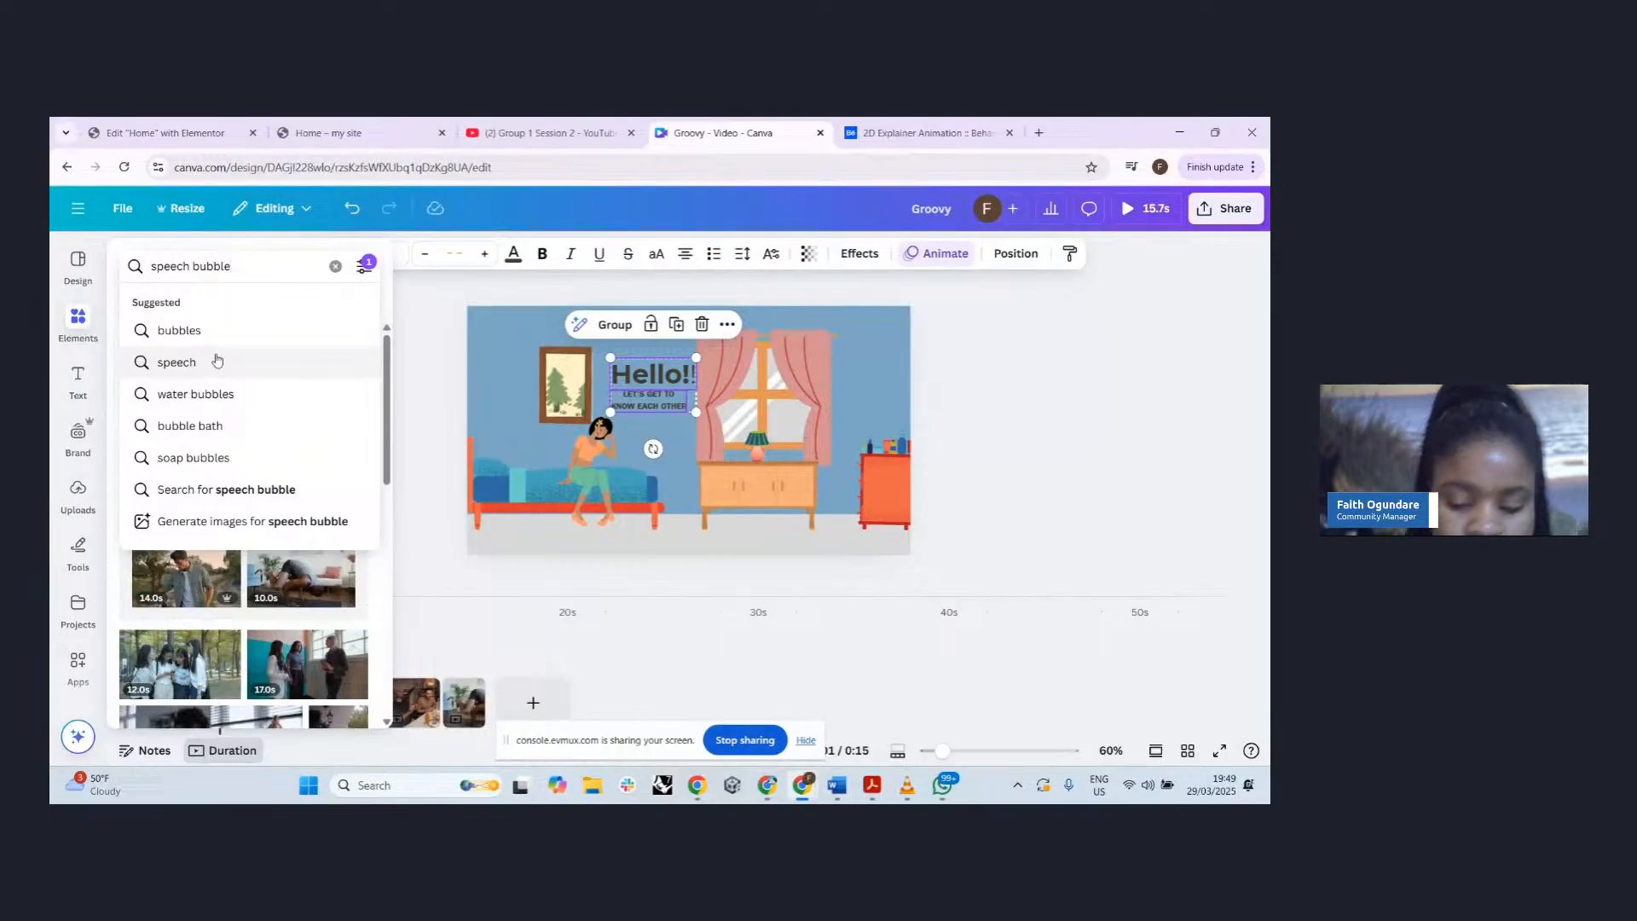
key(Return)
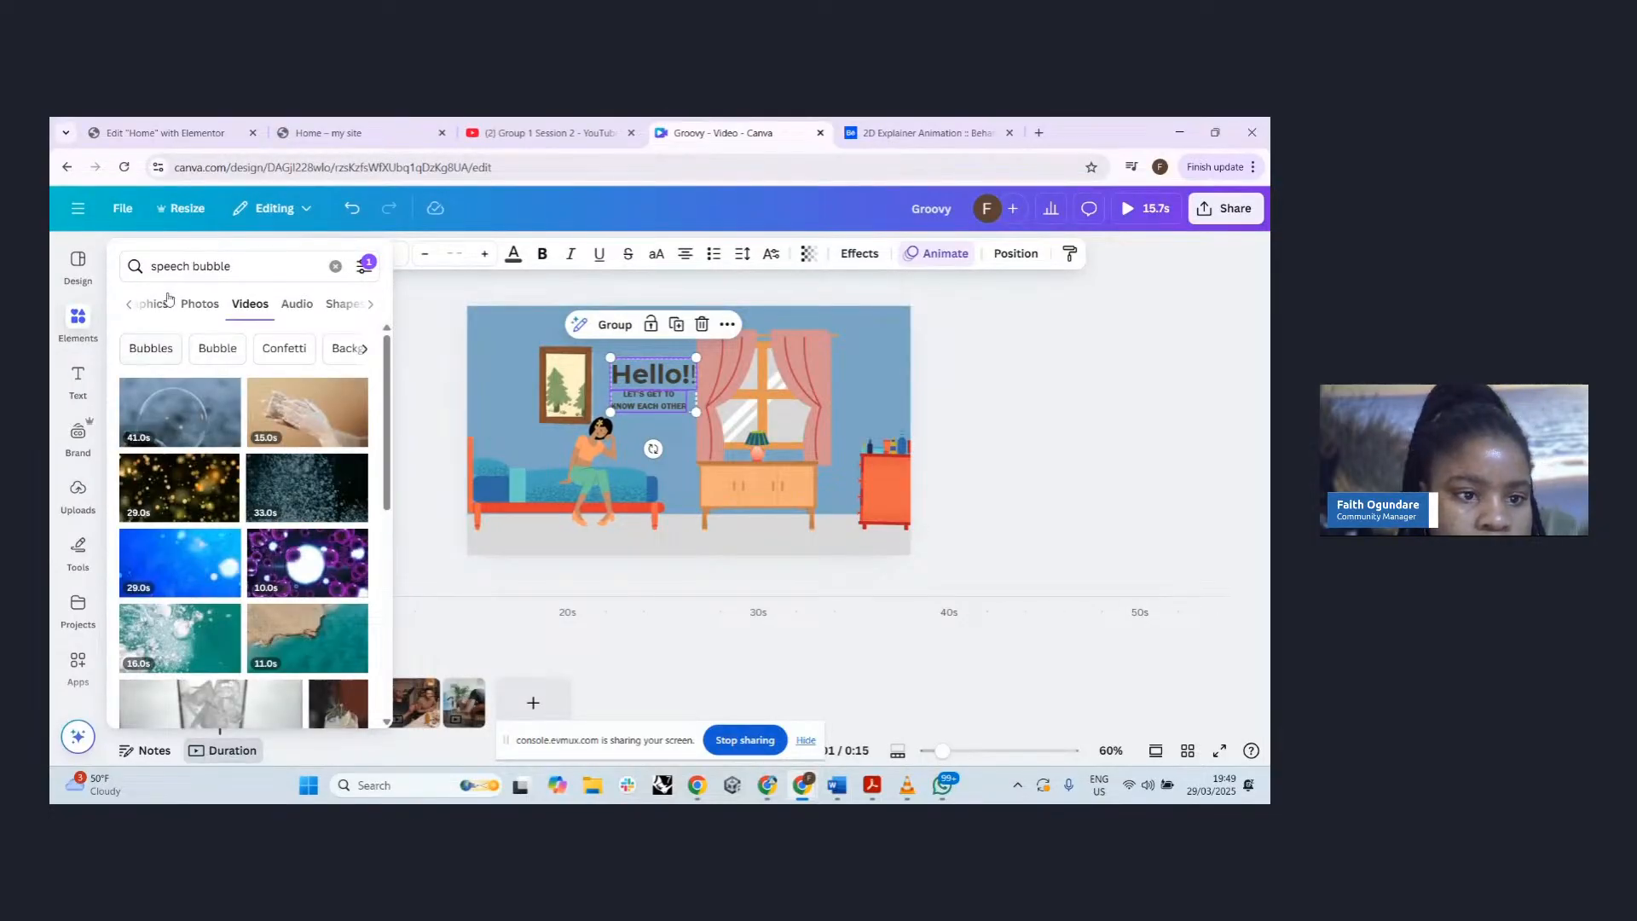
click(163, 307)
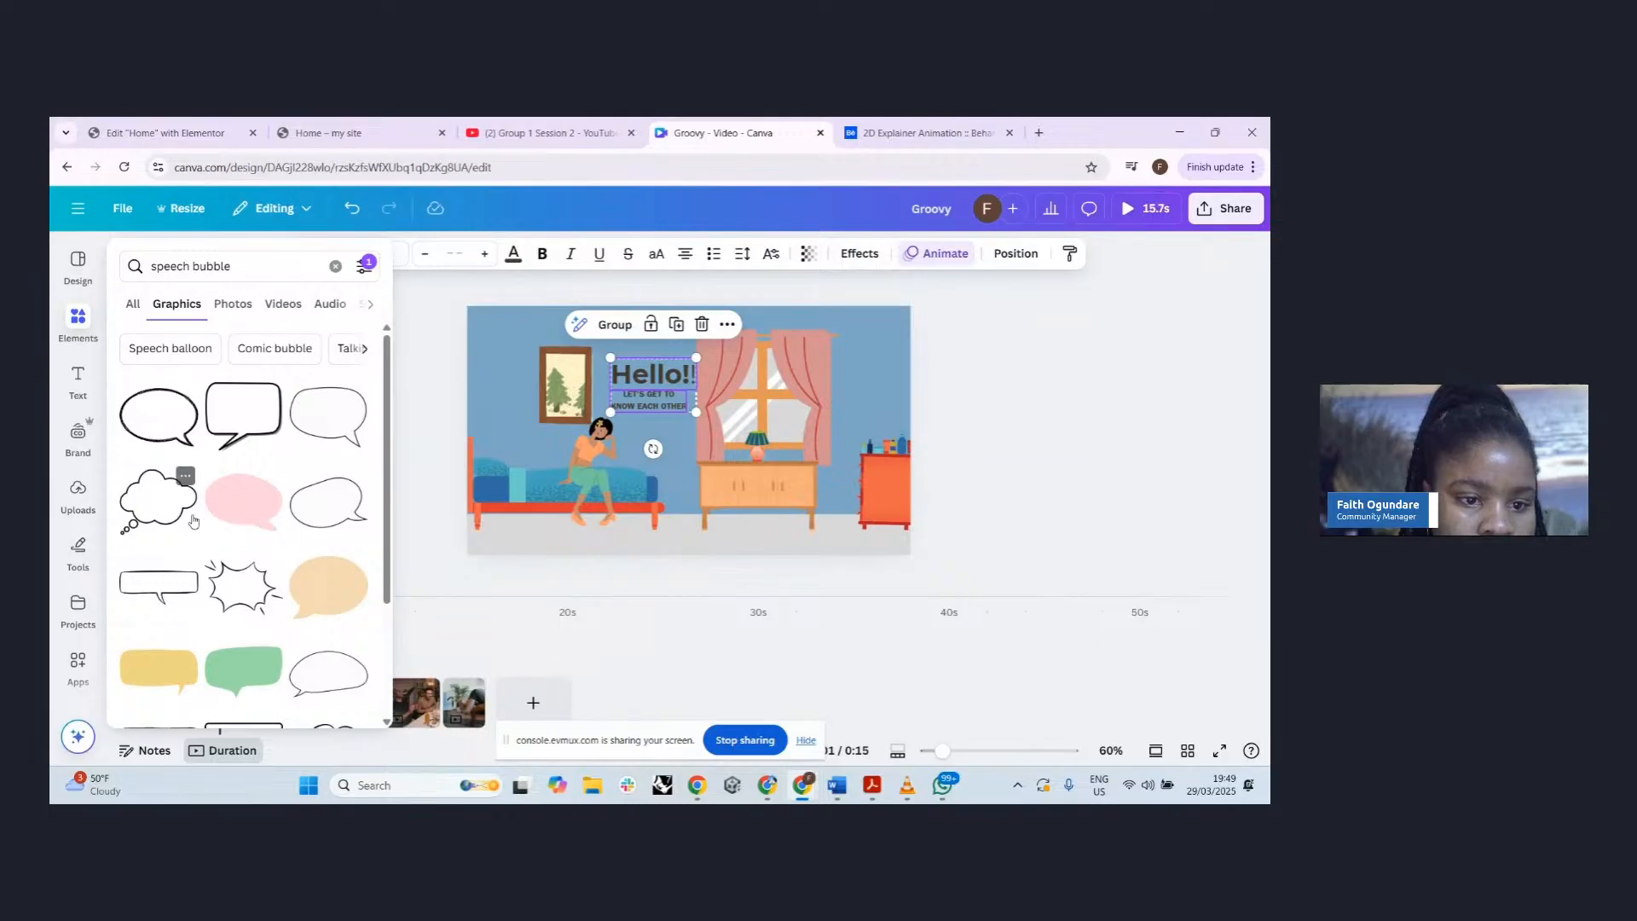
- Add the cloud-shaped thought bubble behind the greeting in the first scene and shrink both text blocks to fit inside it
click(143, 522)
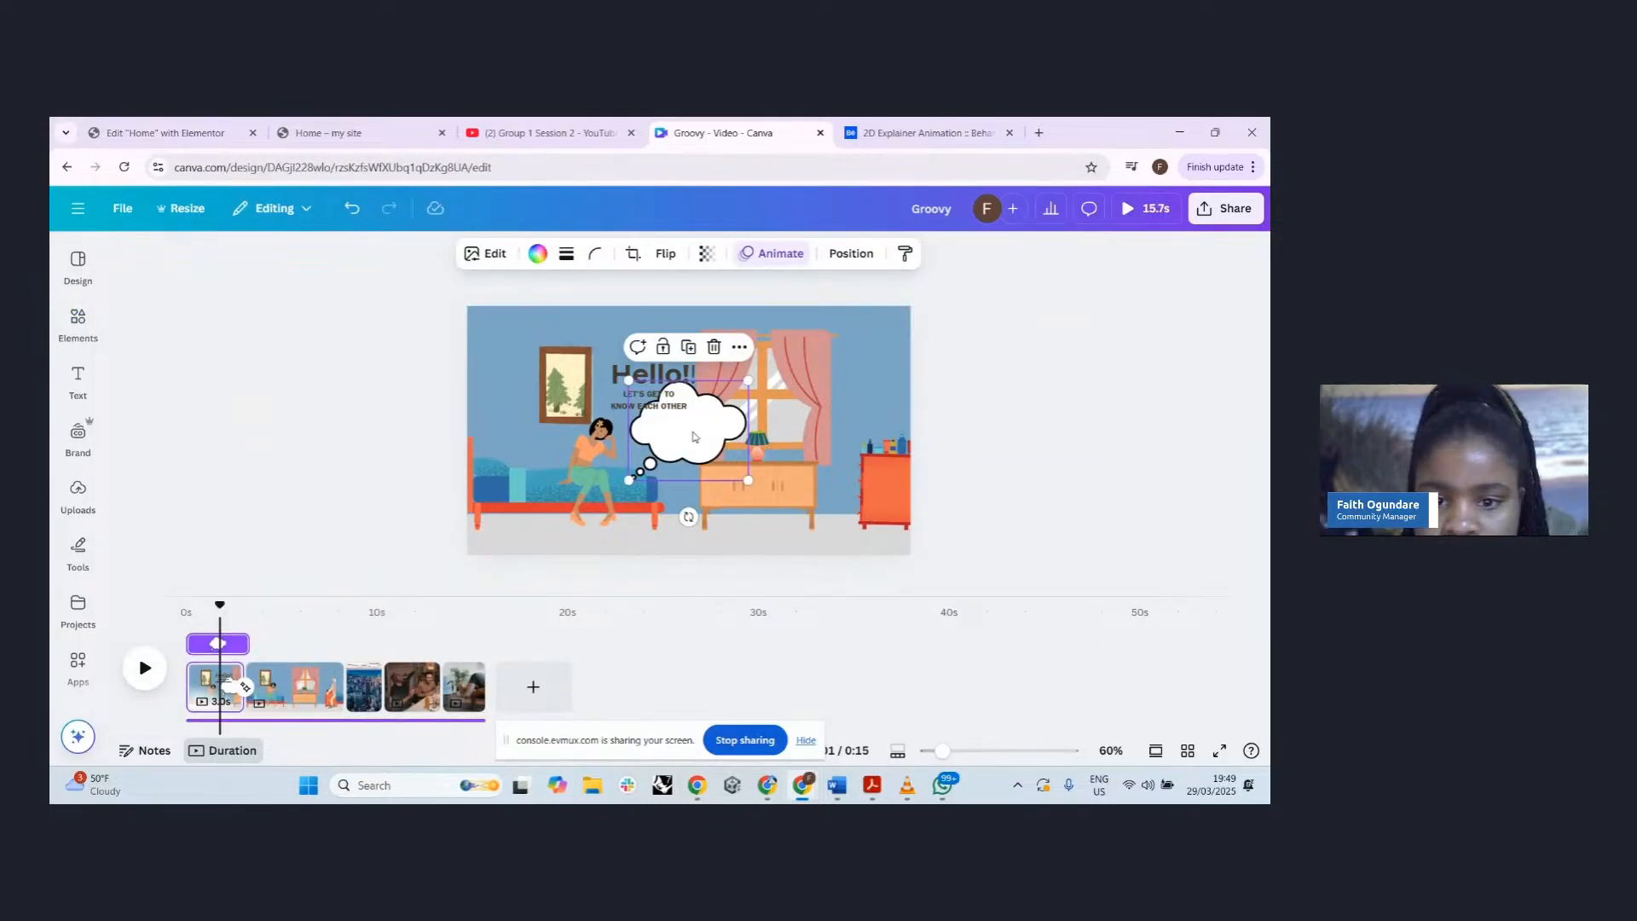
drag(694, 436, 672, 378)
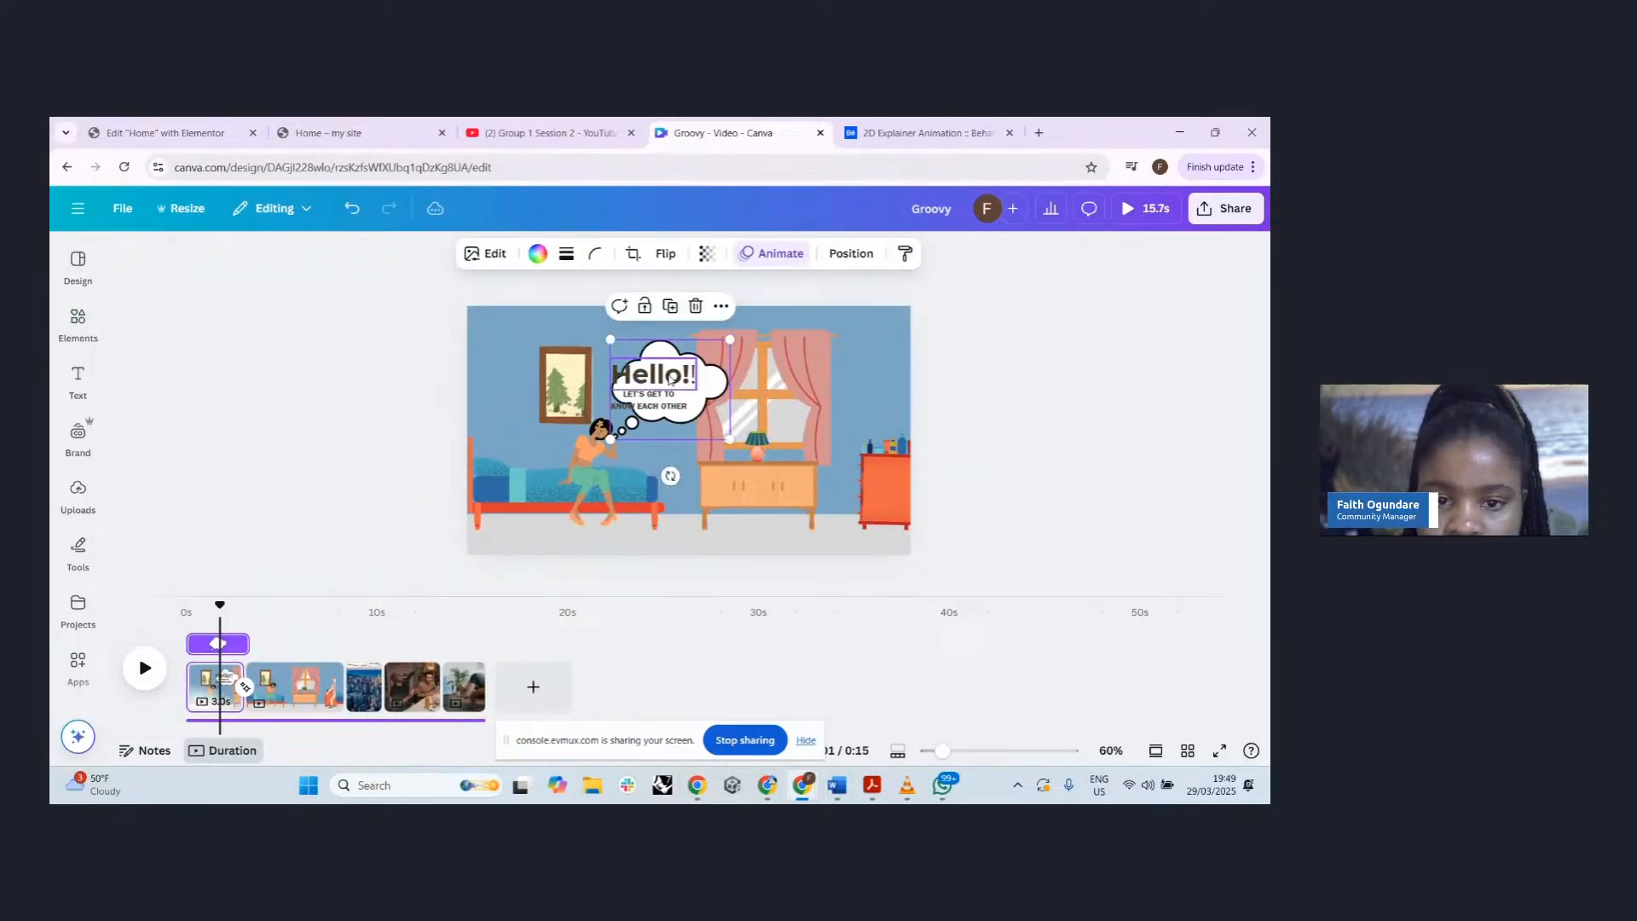
click(668, 381)
click(681, 413)
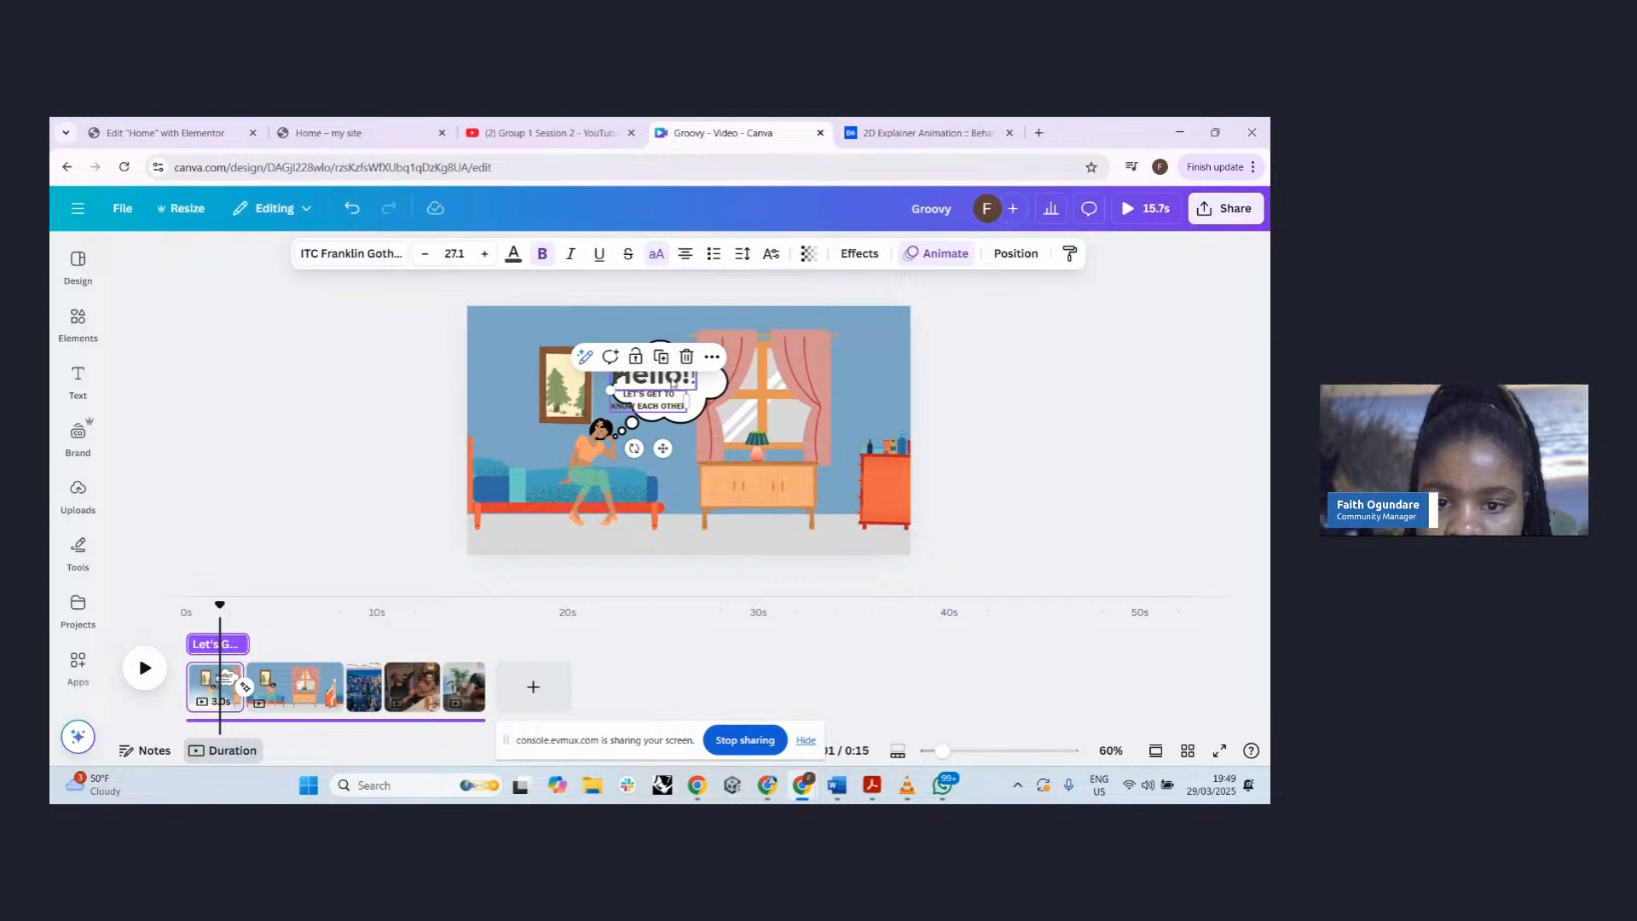
shift+click(668, 377)
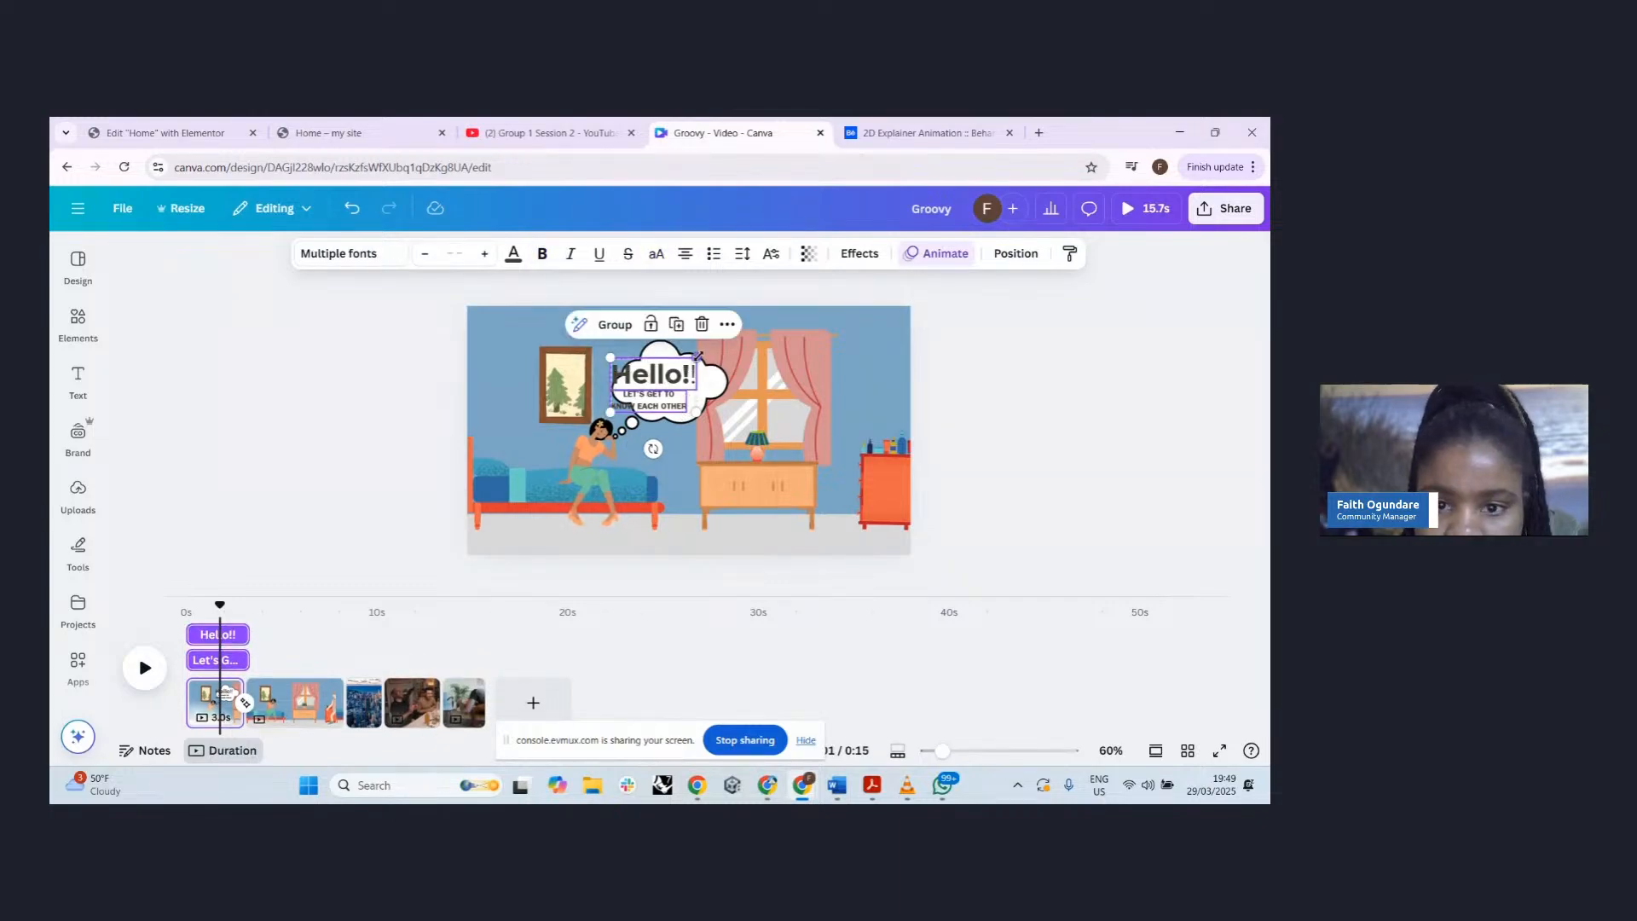
drag(698, 356, 674, 388)
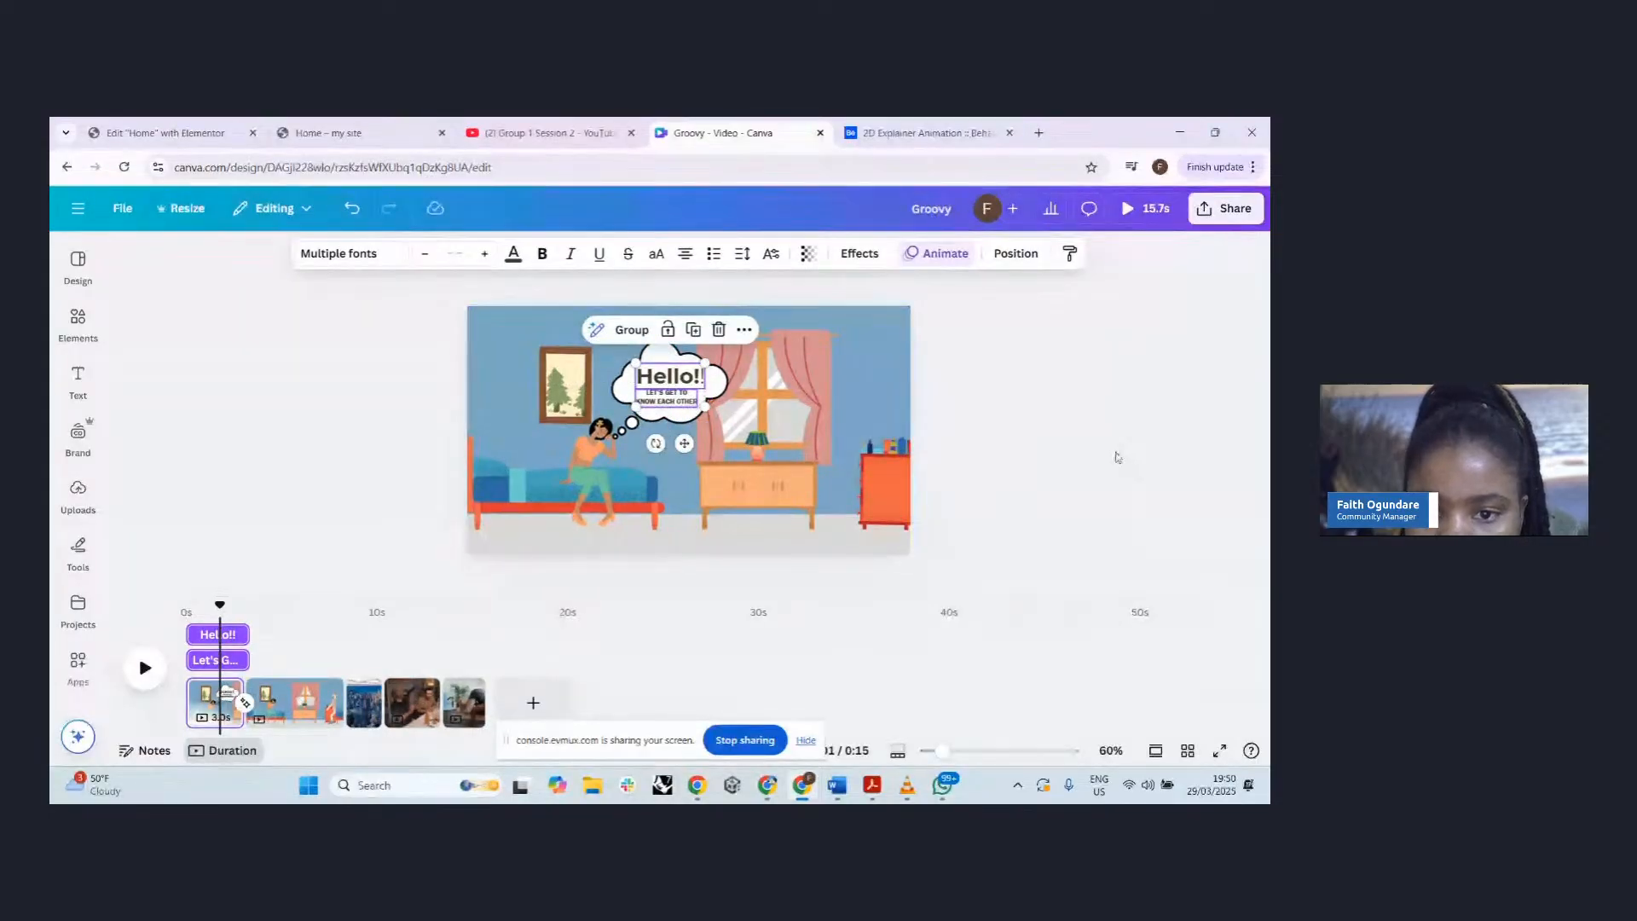
- Apply the Wipe animation to the thought bubble and both of its text blocks together
click(1117, 457)
click(665, 376)
shift+click(647, 393)
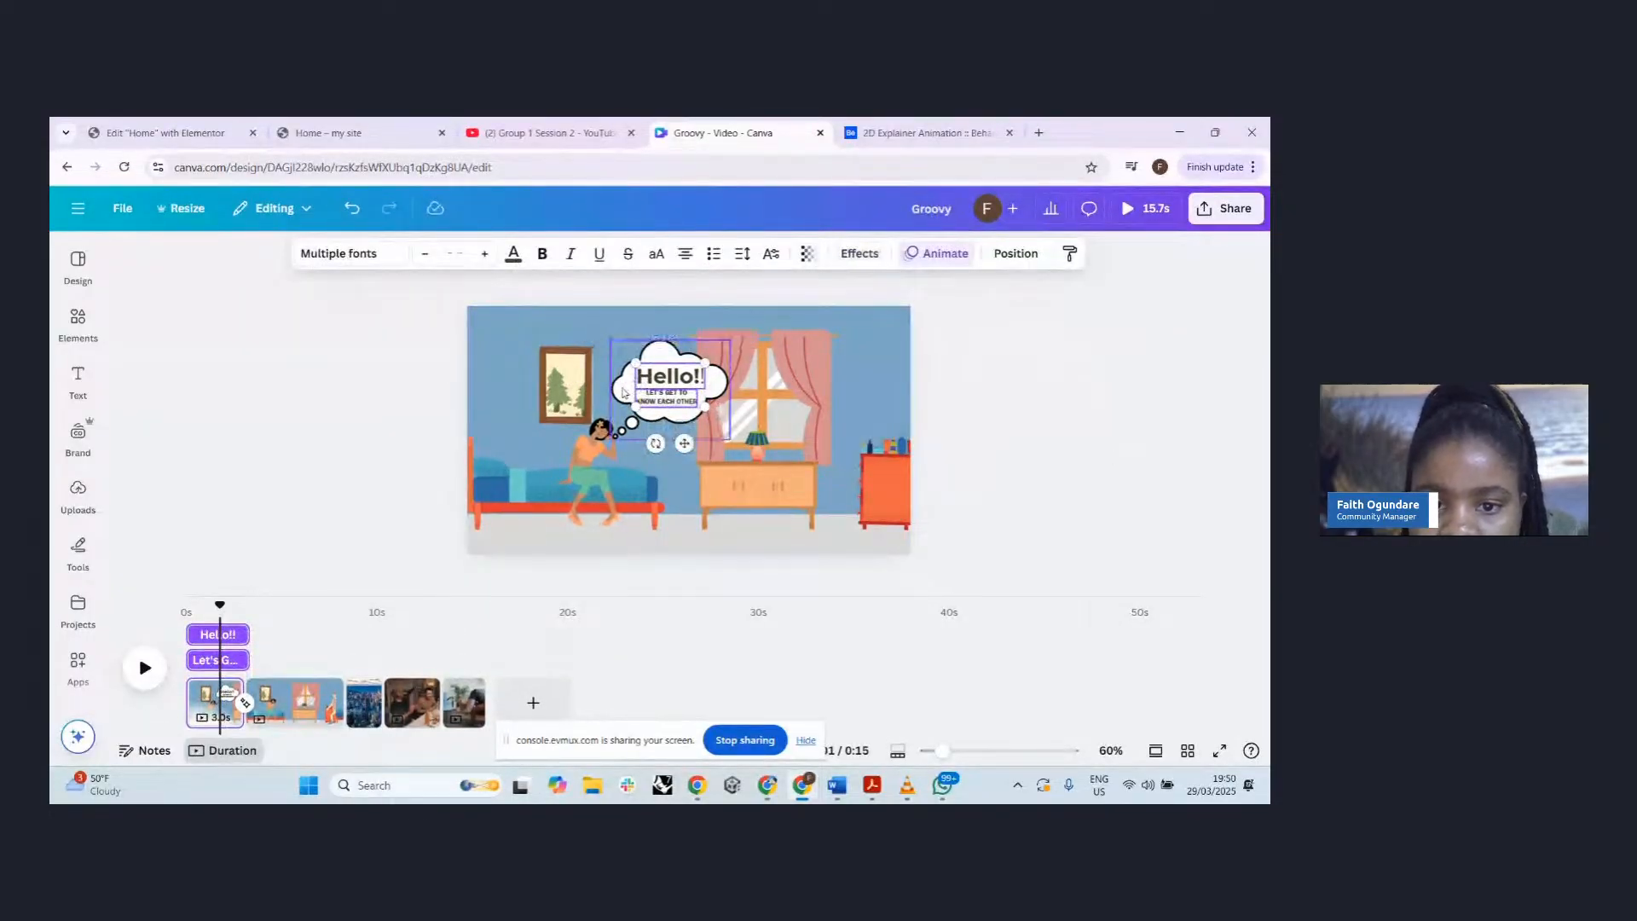
shift+click(623, 392)
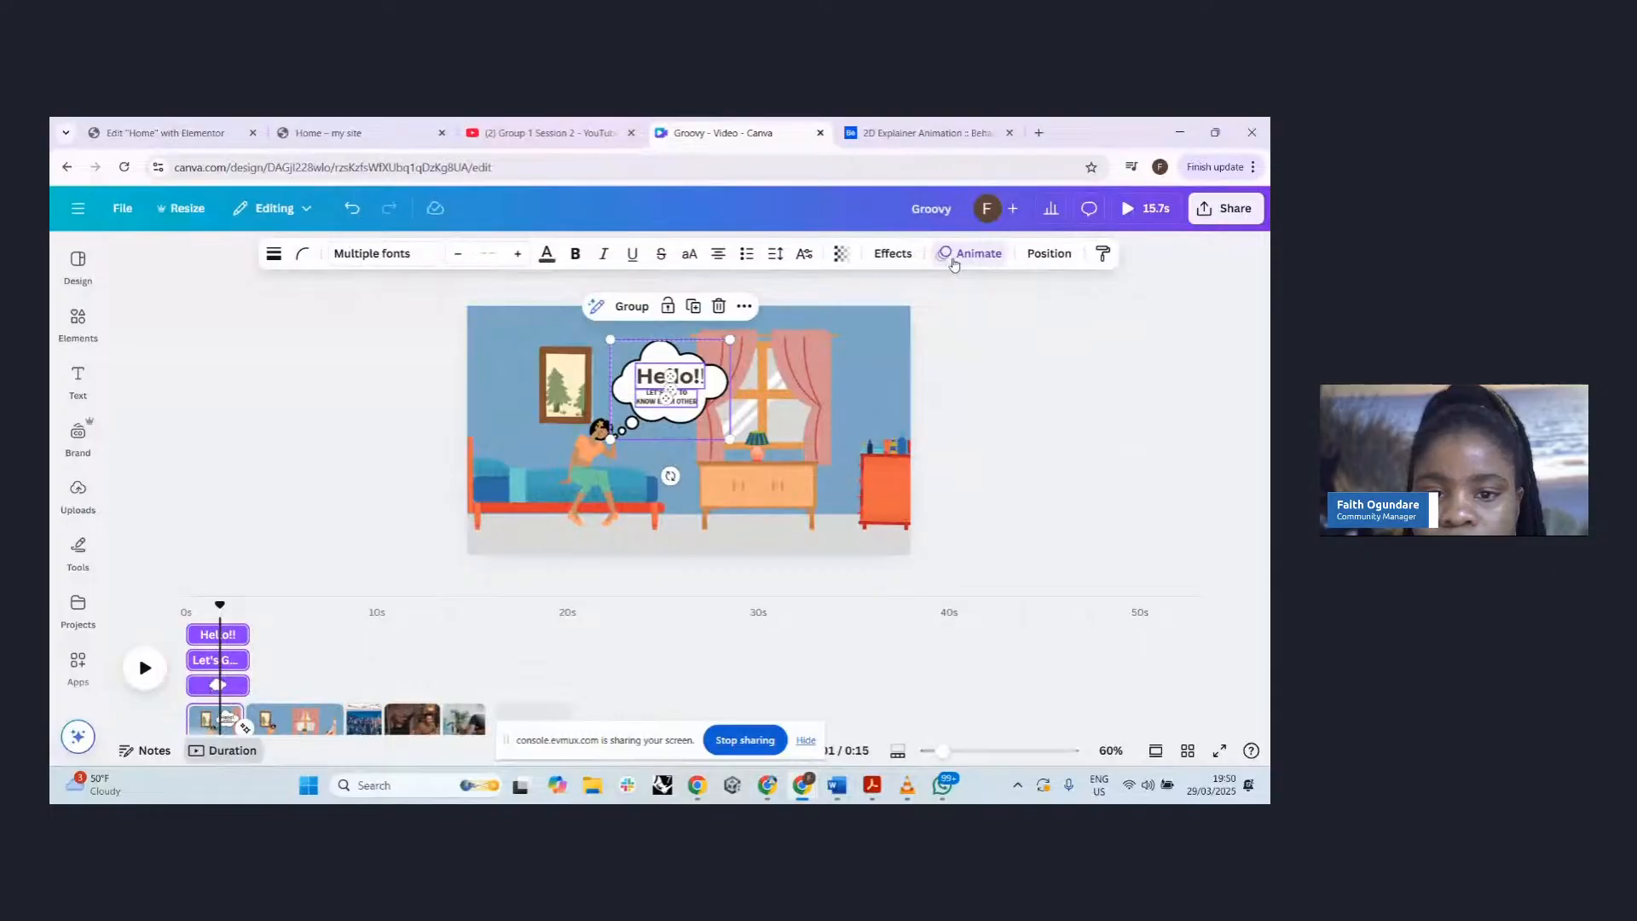
click(954, 258)
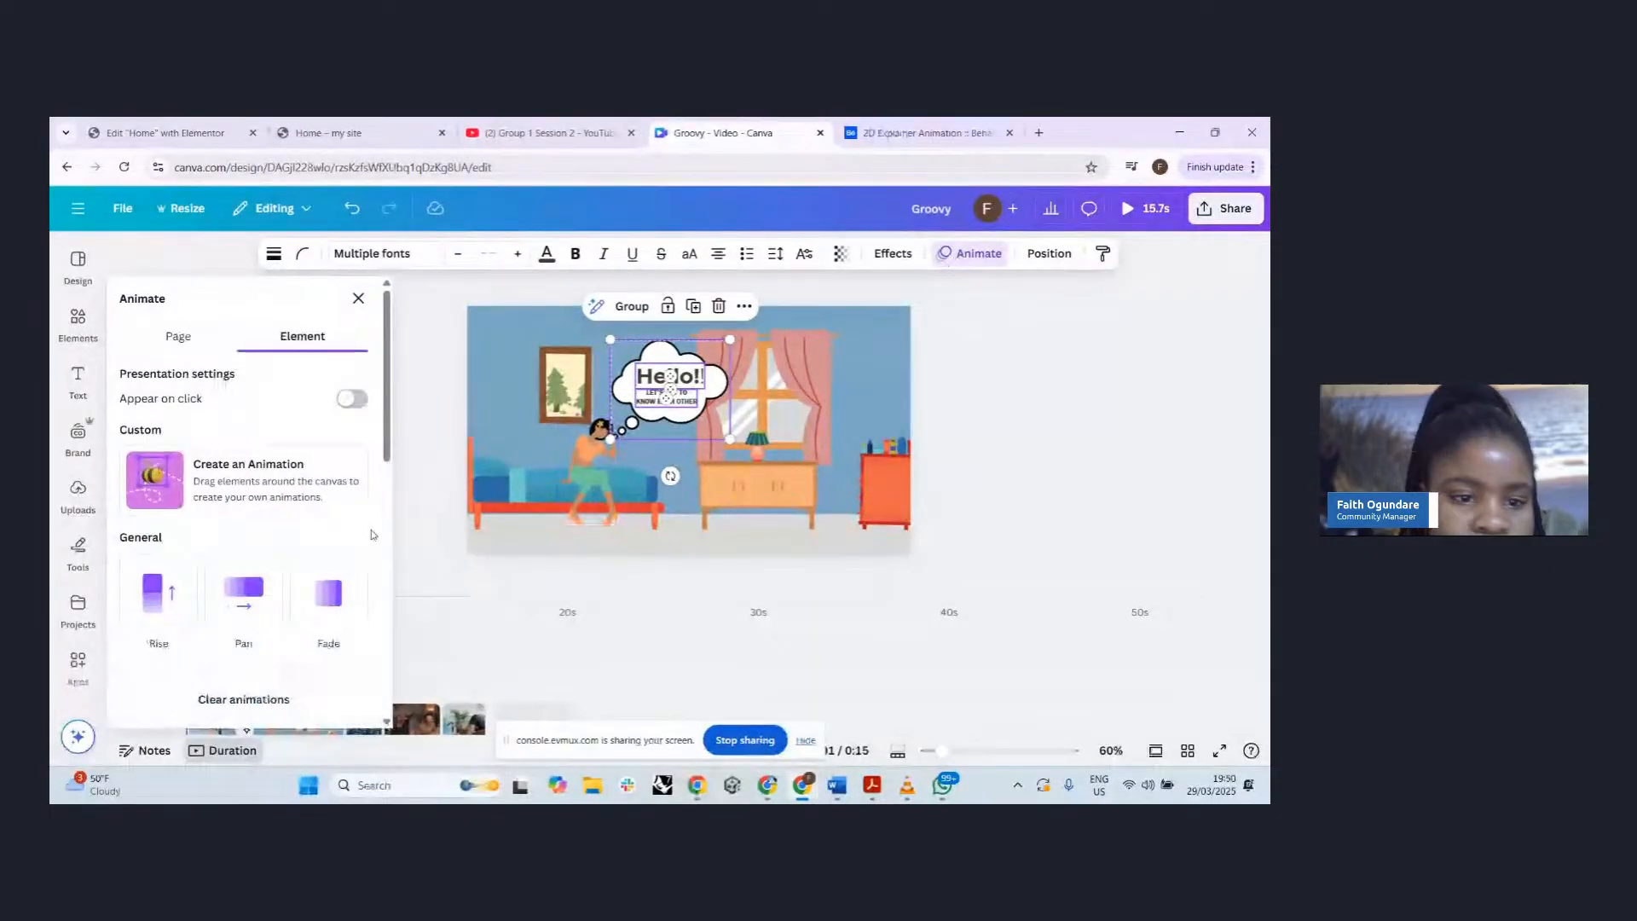
scroll(183, 589, down, 1)
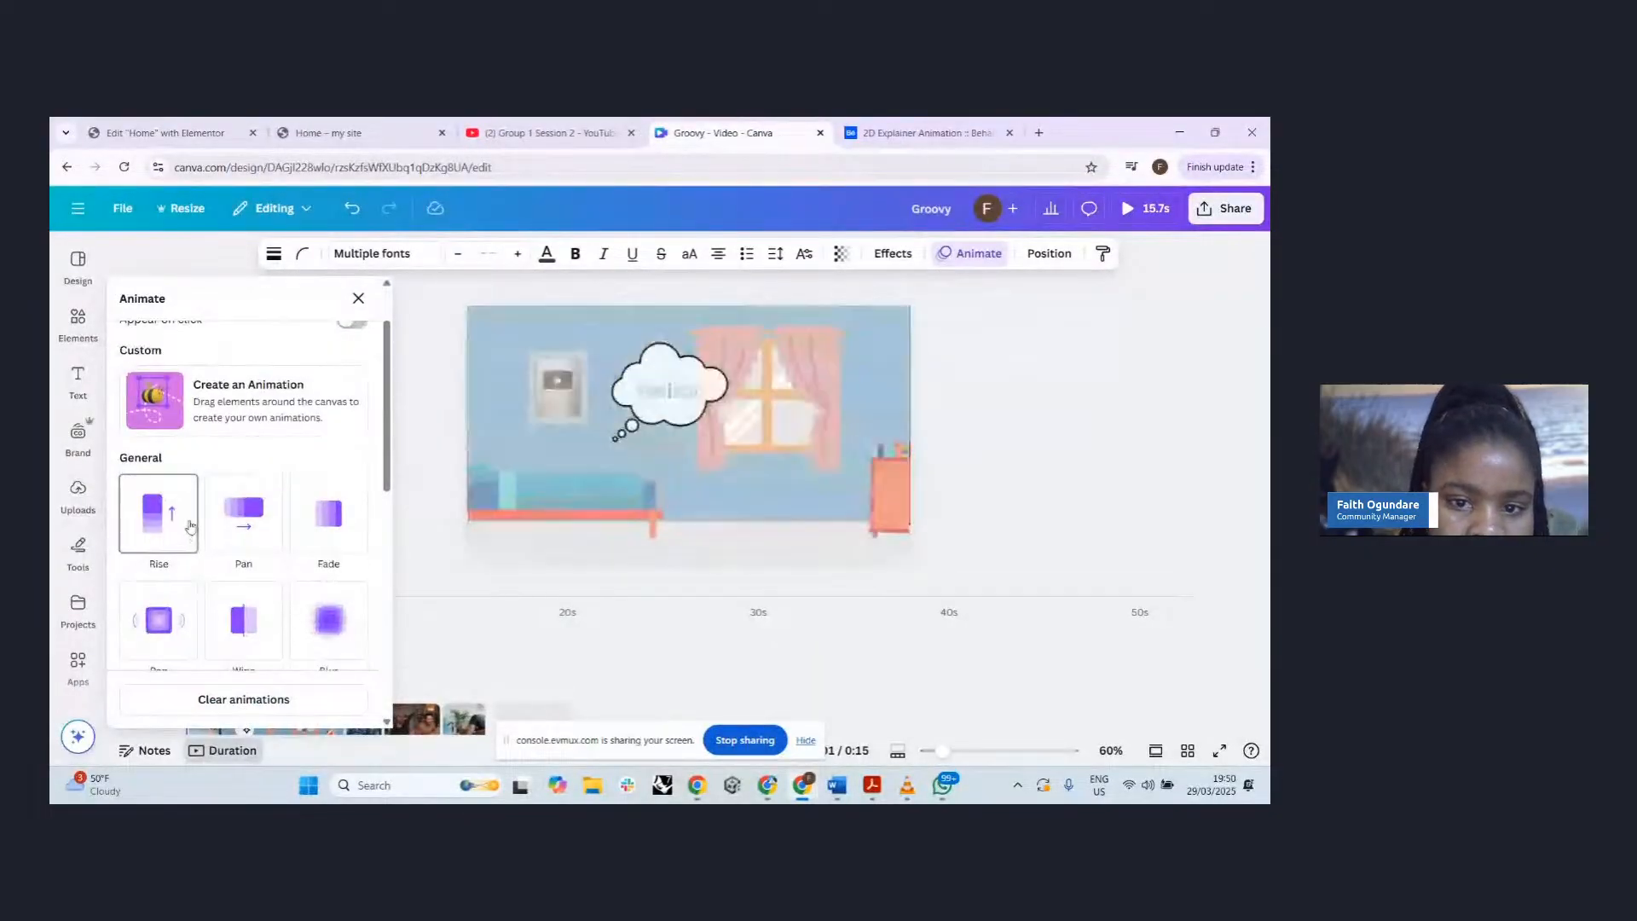
click(230, 522)
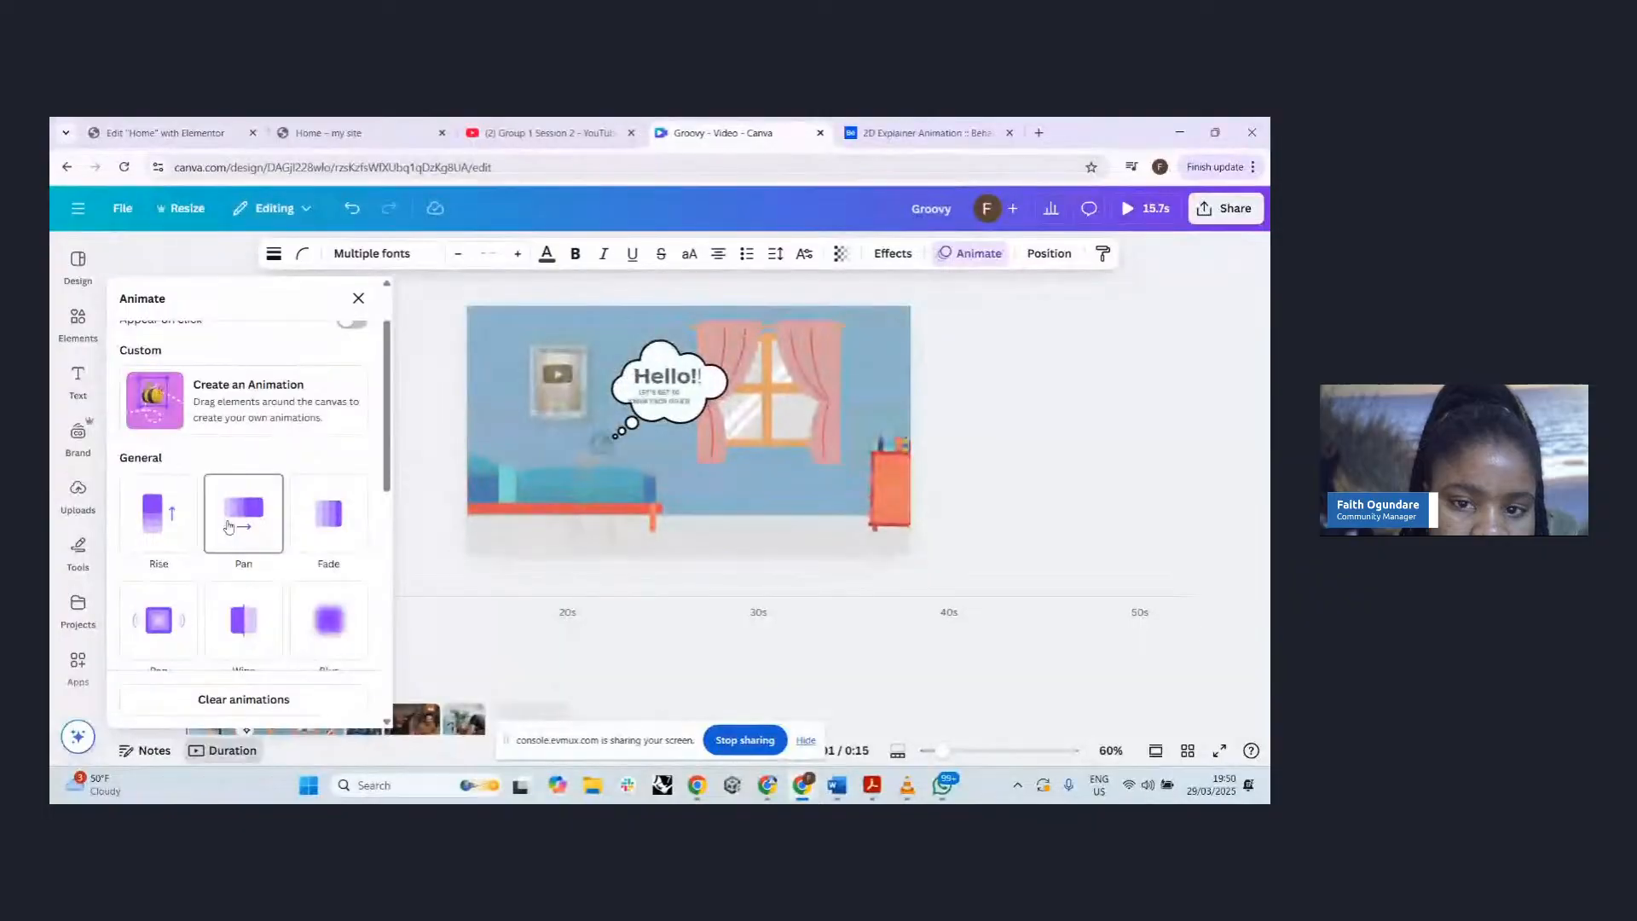
click(329, 536)
click(333, 634)
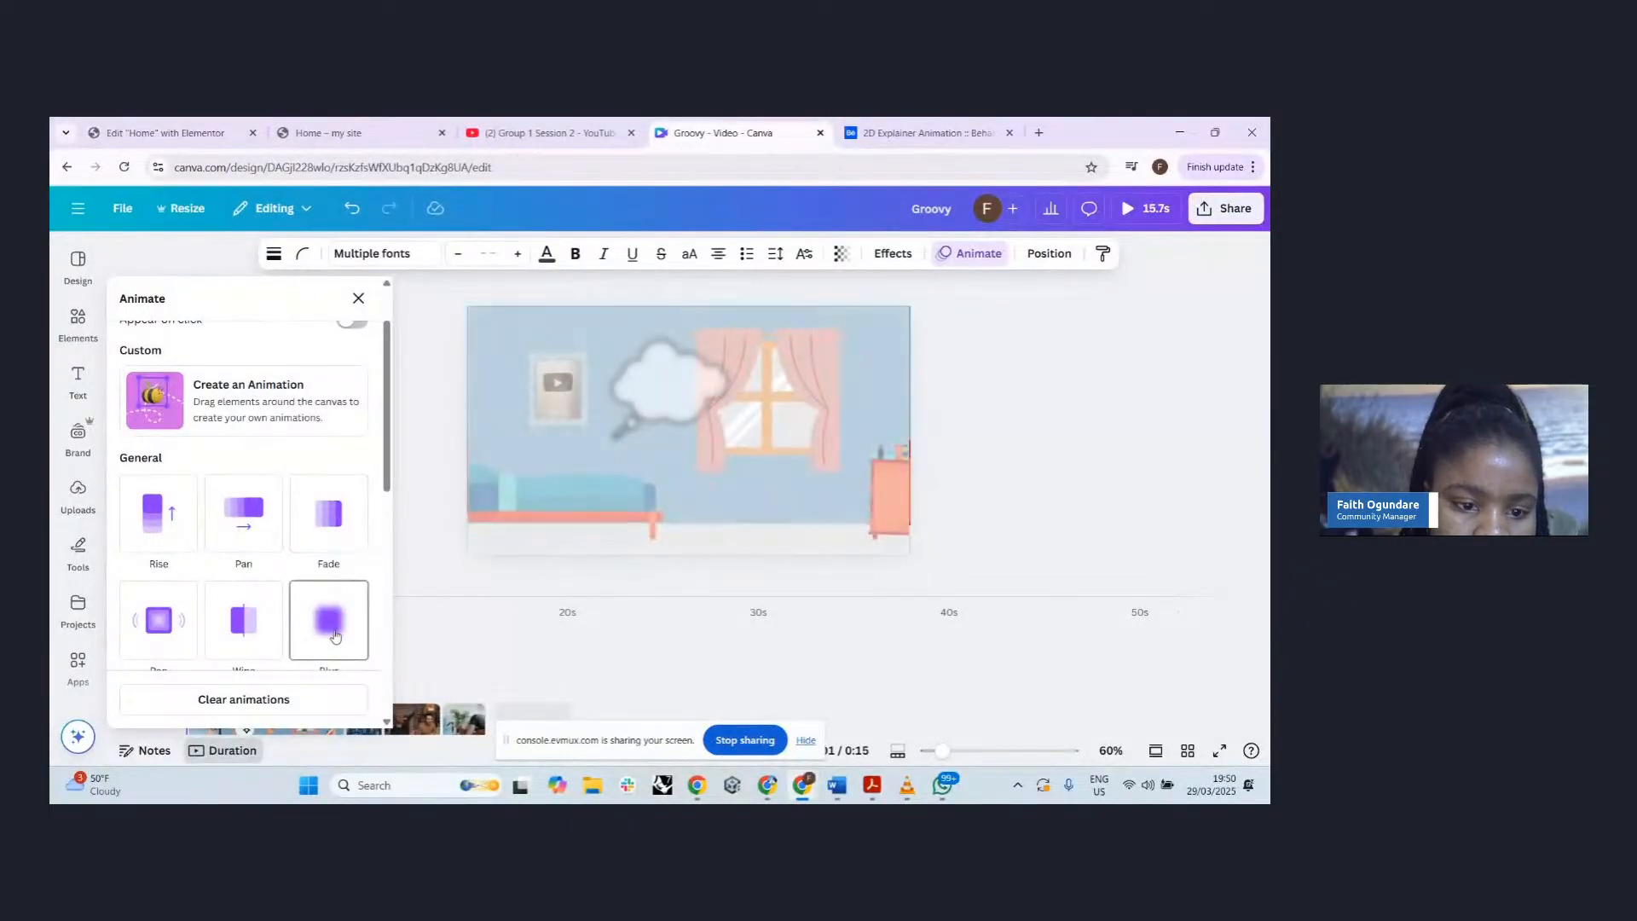
scroll(334, 635, down, 2)
click(248, 485)
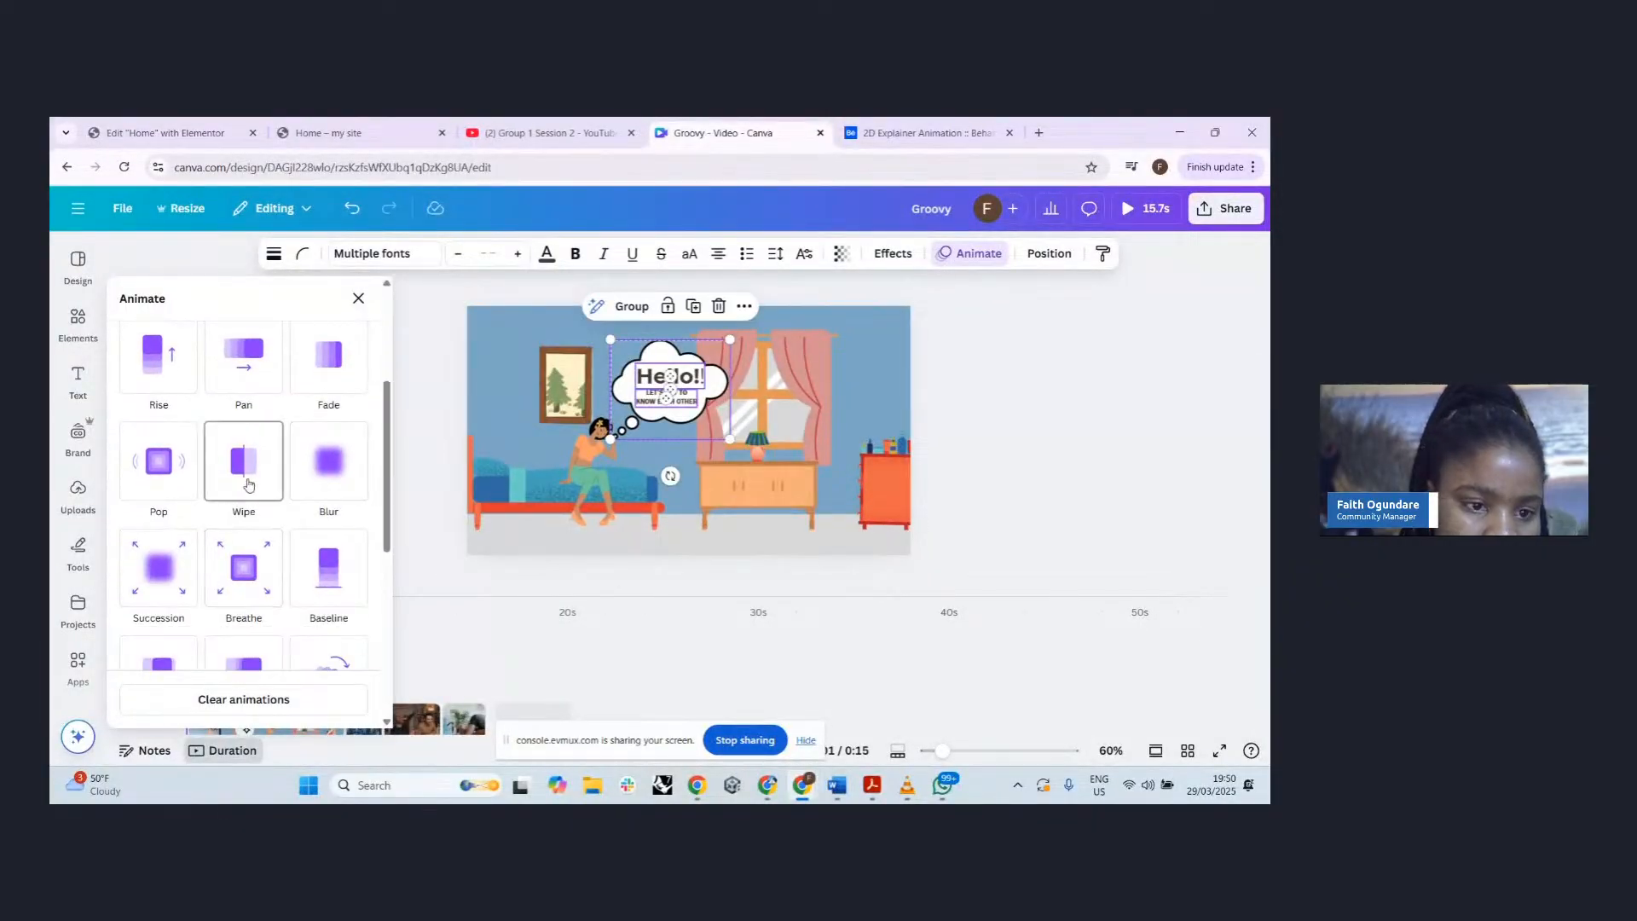
click(248, 484)
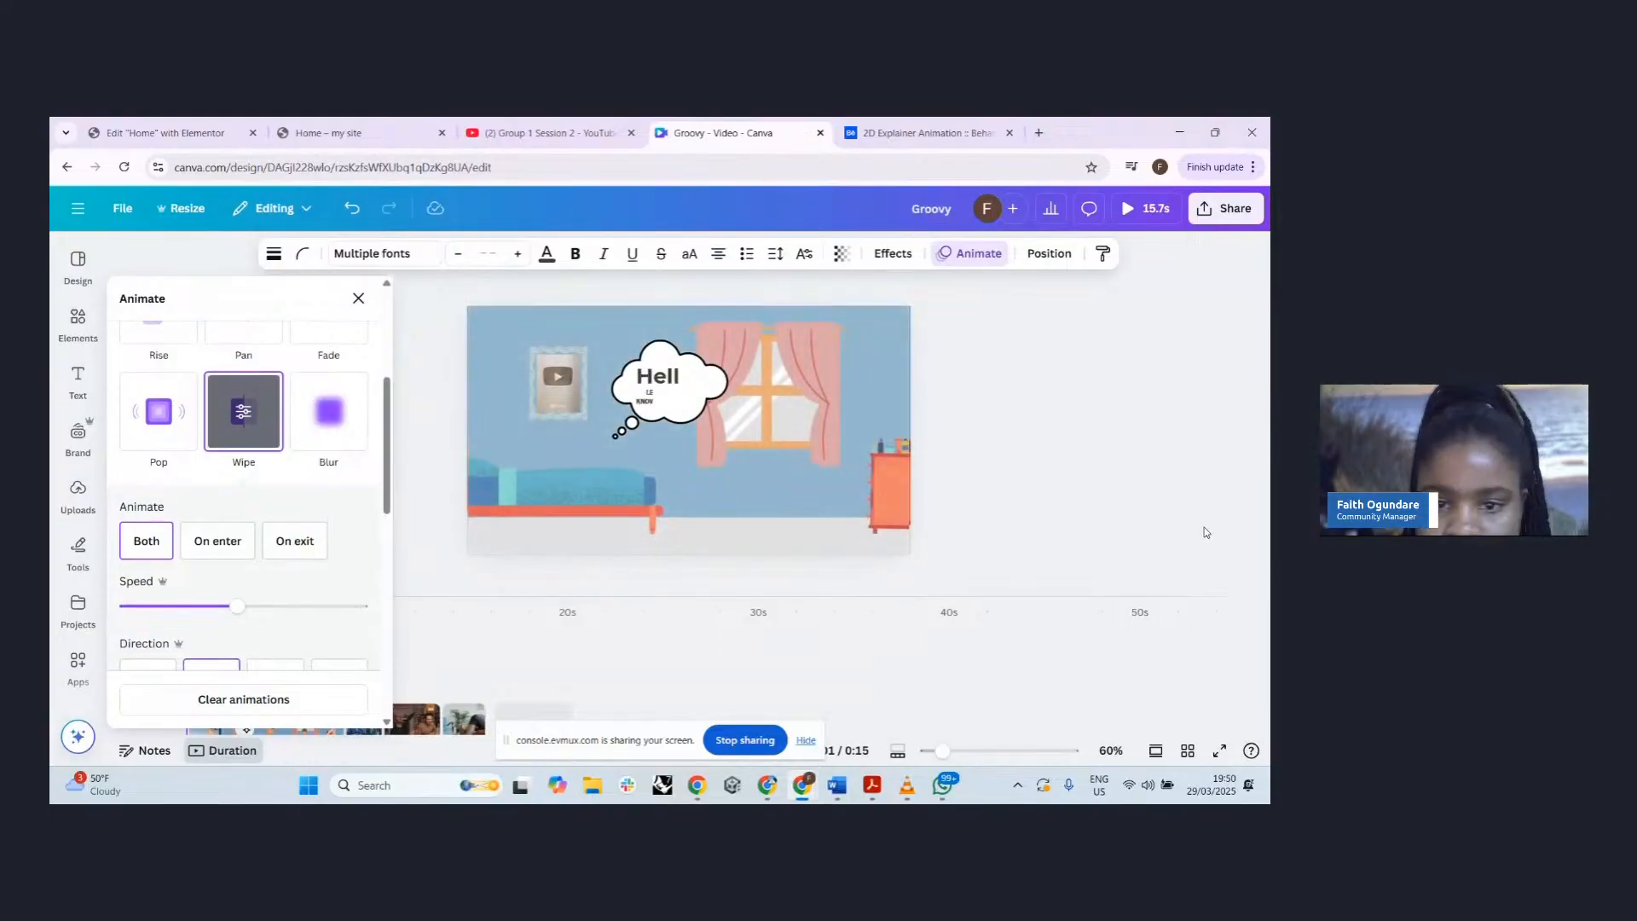
- Add the white oval speech bubble with a thin outline to the second scene, shrink it and place it beside the window
click(469, 666)
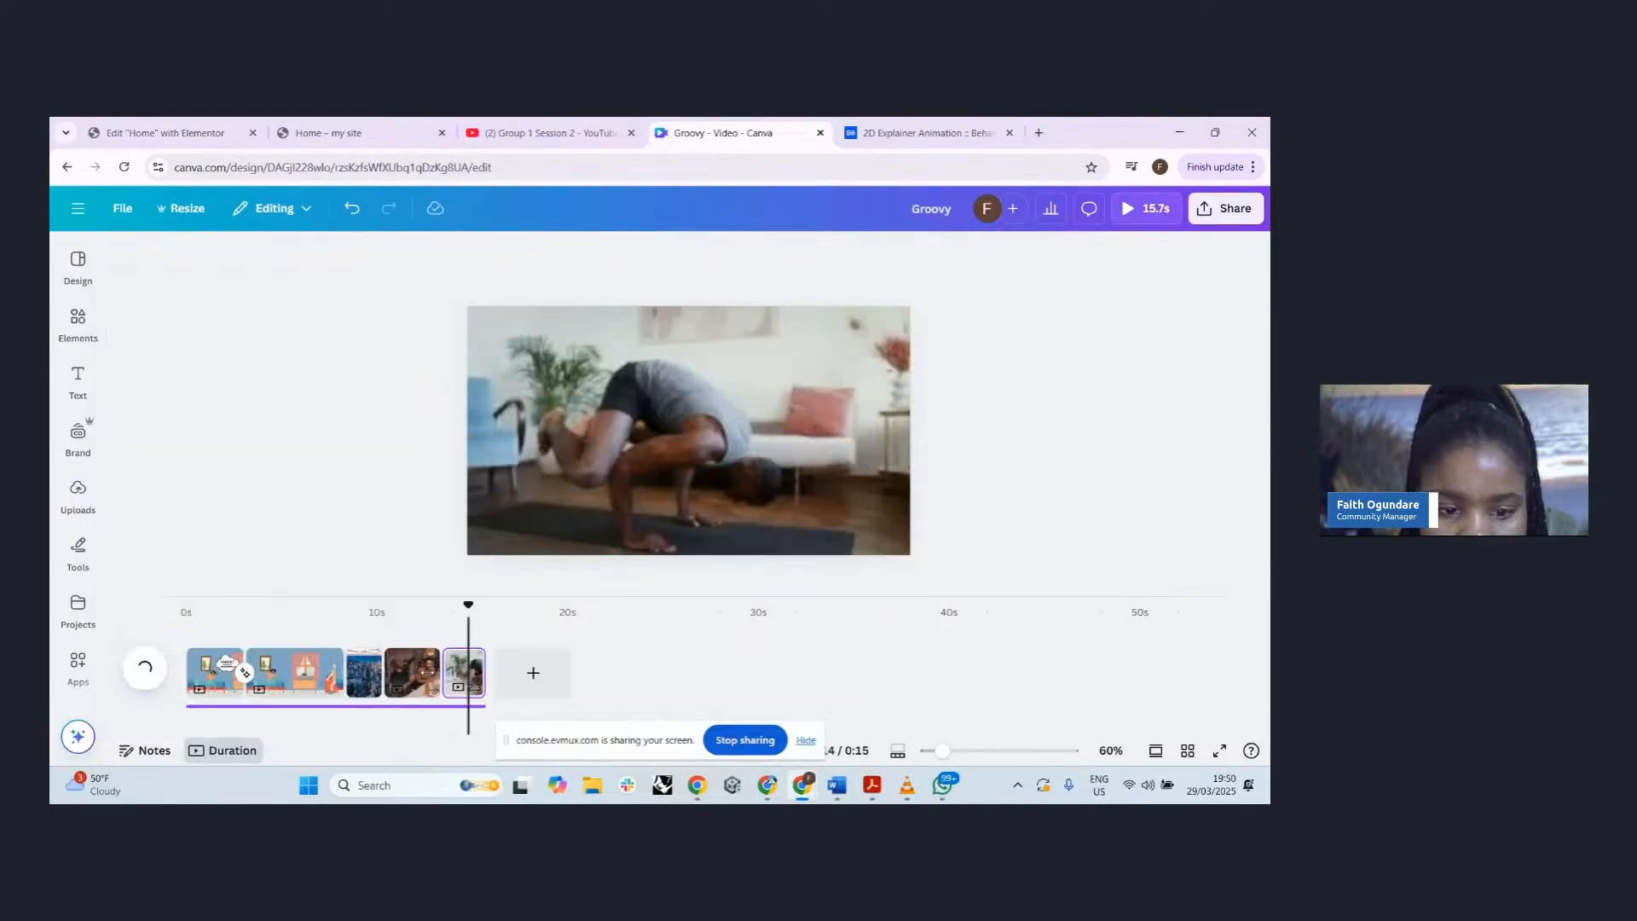
click(284, 648)
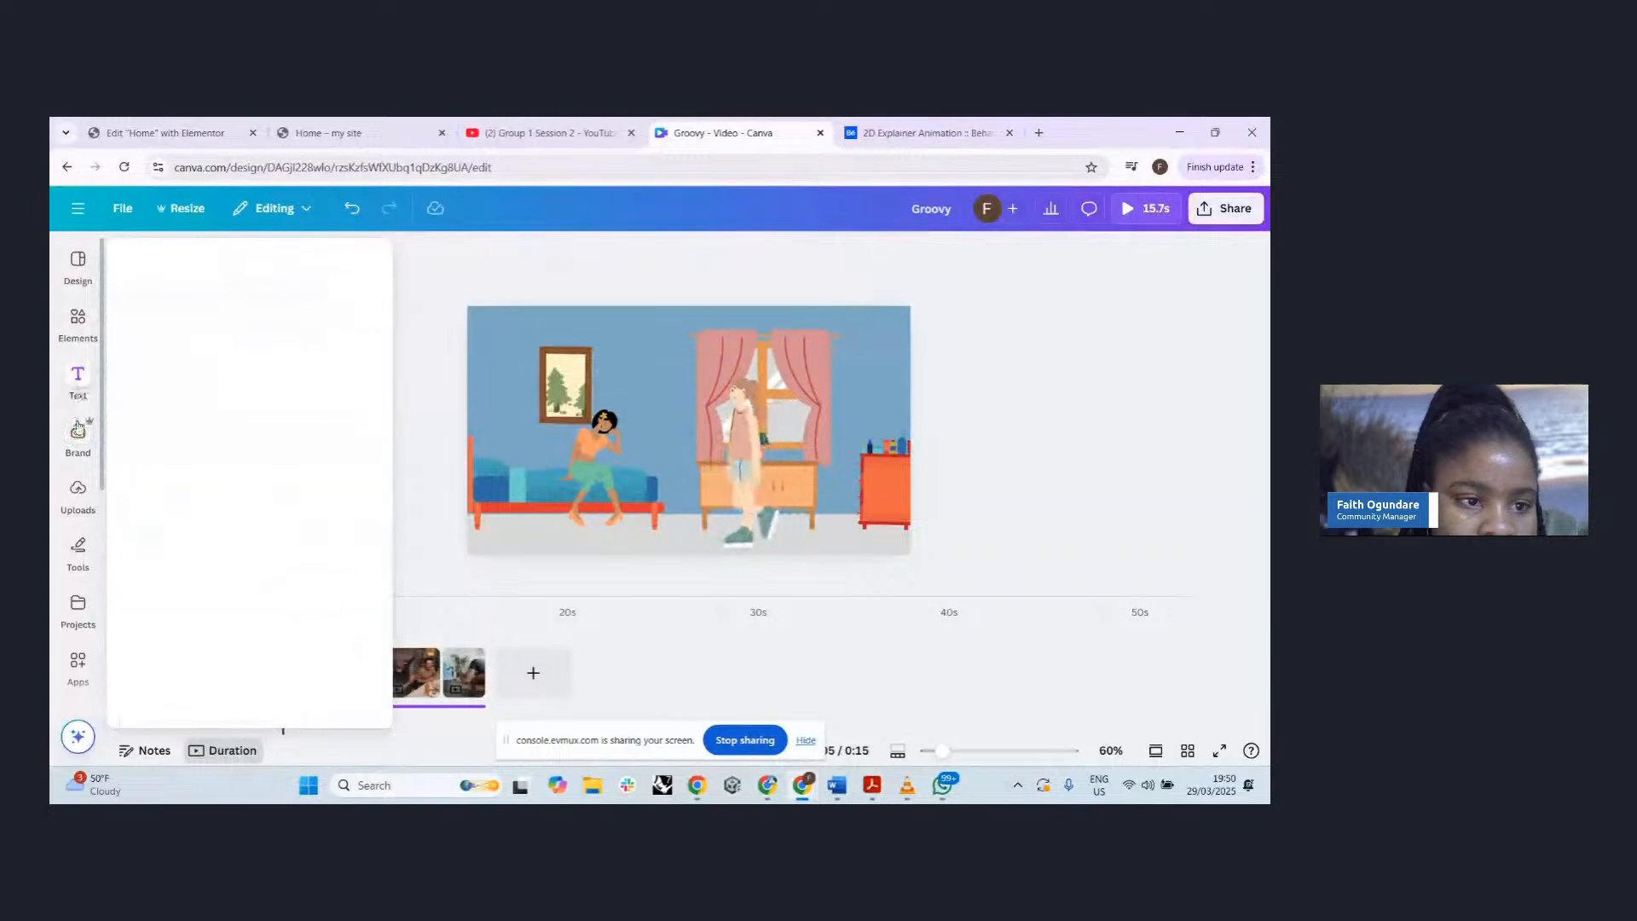
click(78, 492)
click(79, 324)
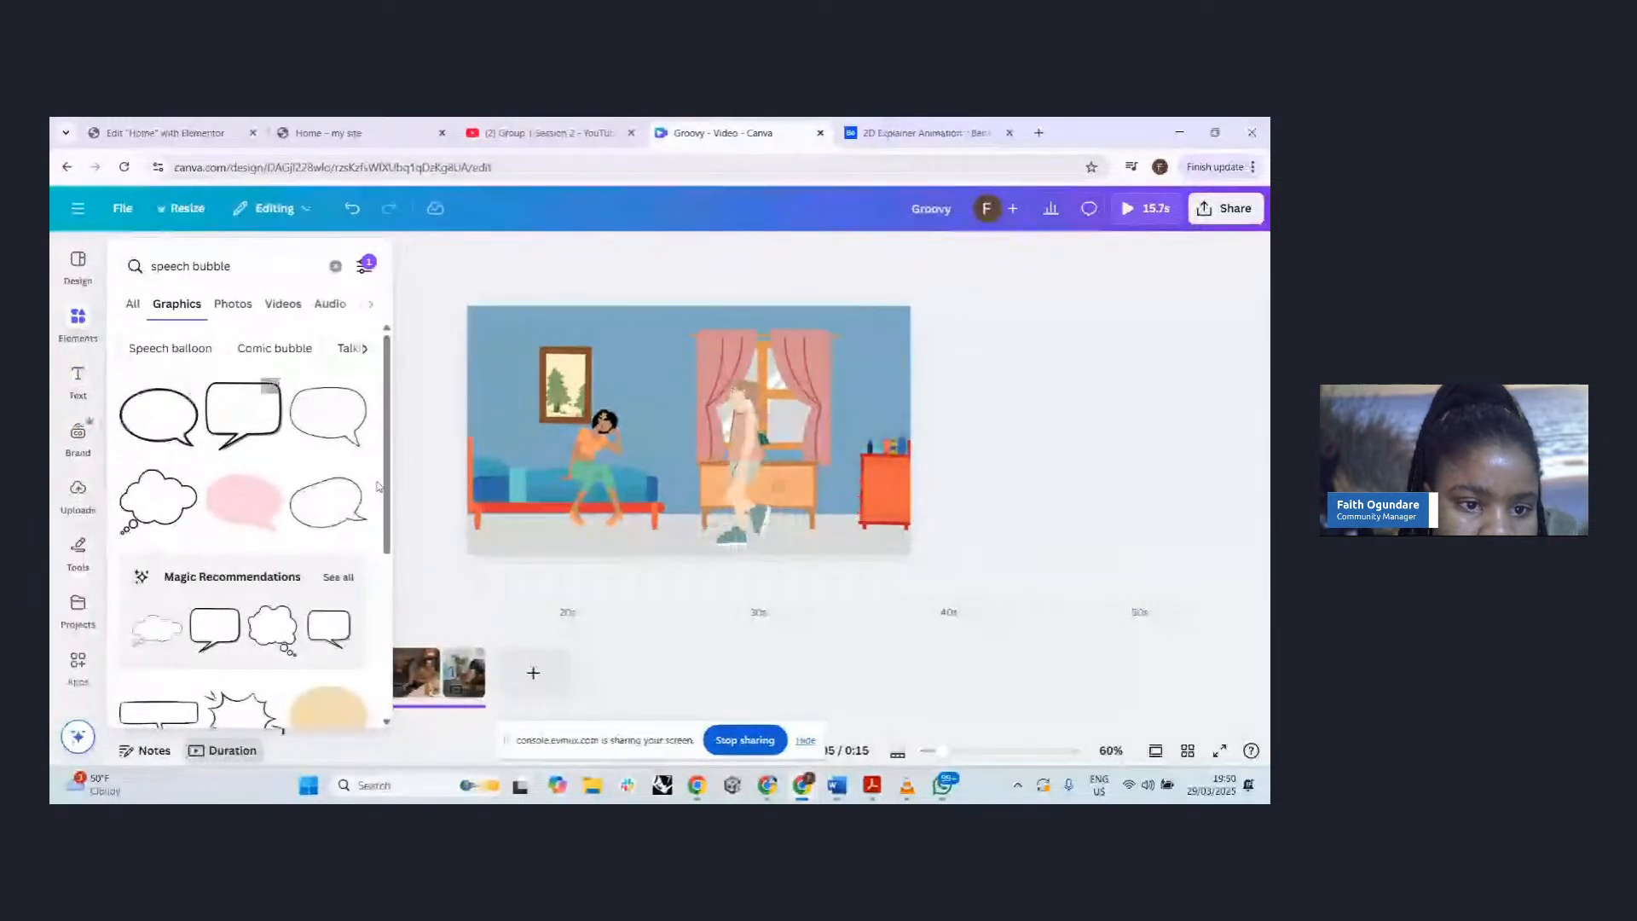
click(336, 512)
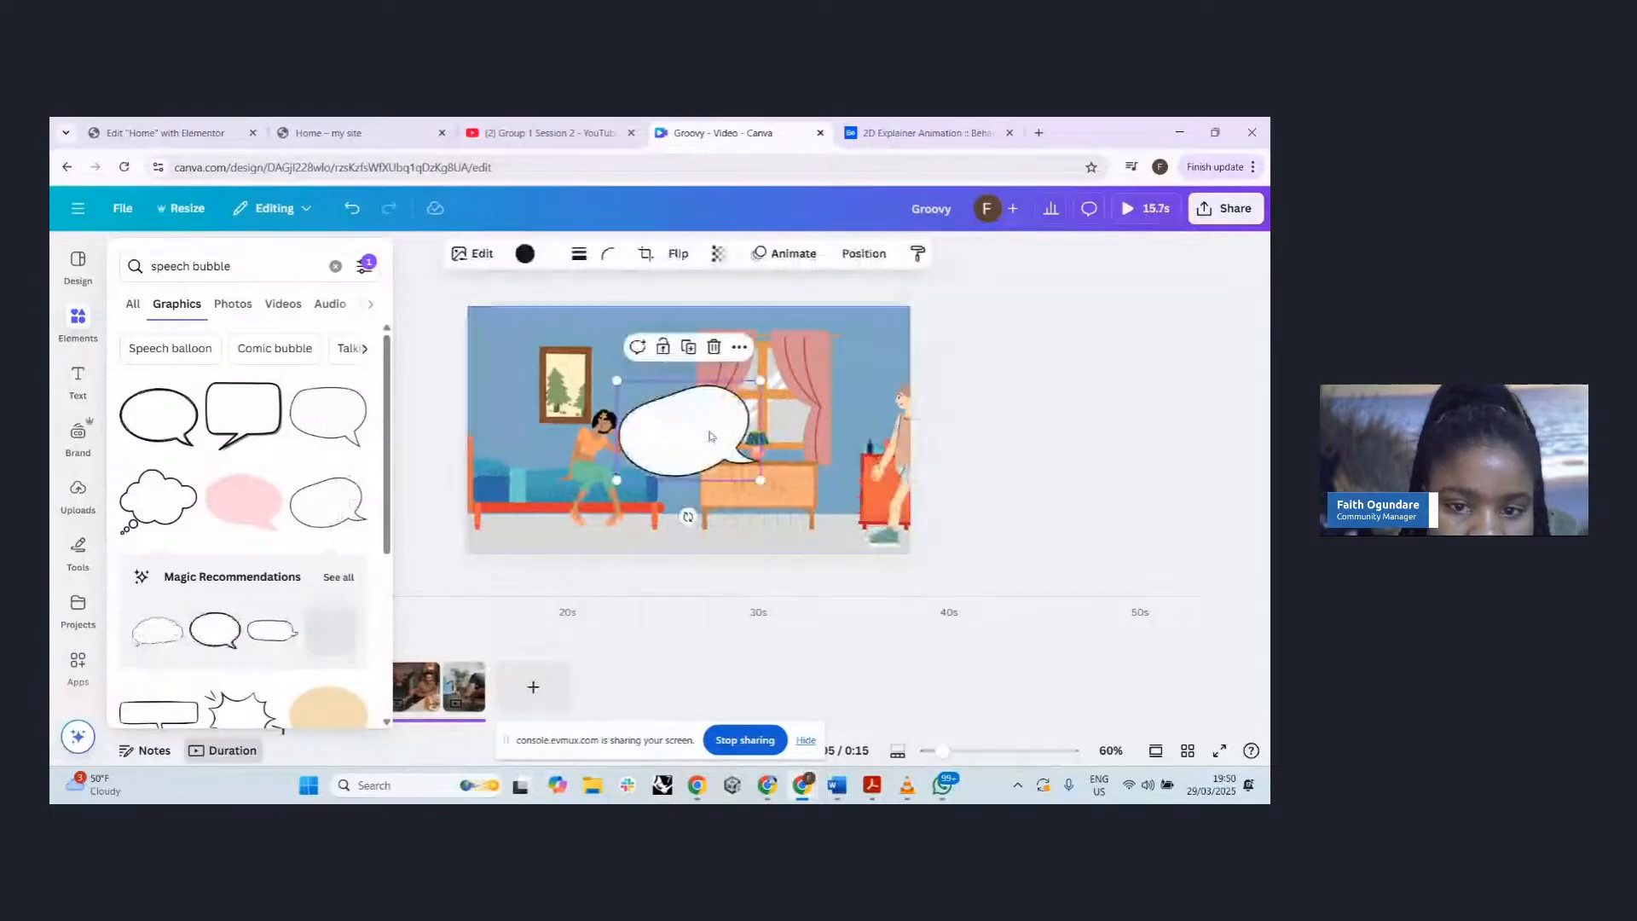
drag(707, 447, 766, 387)
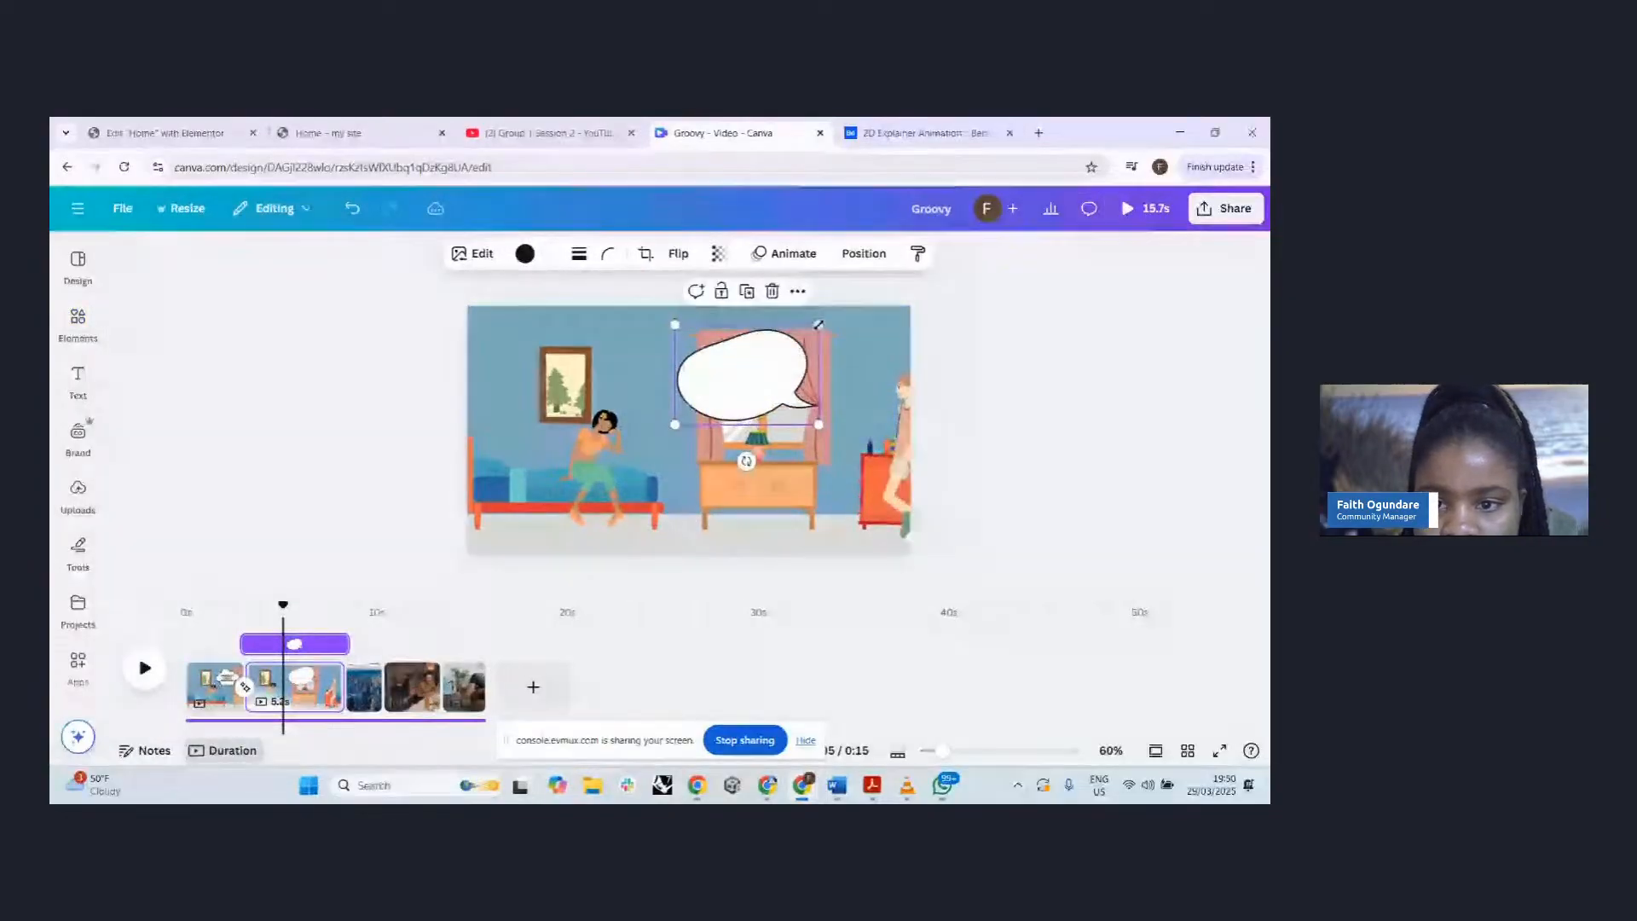
drag(818, 326, 691, 397)
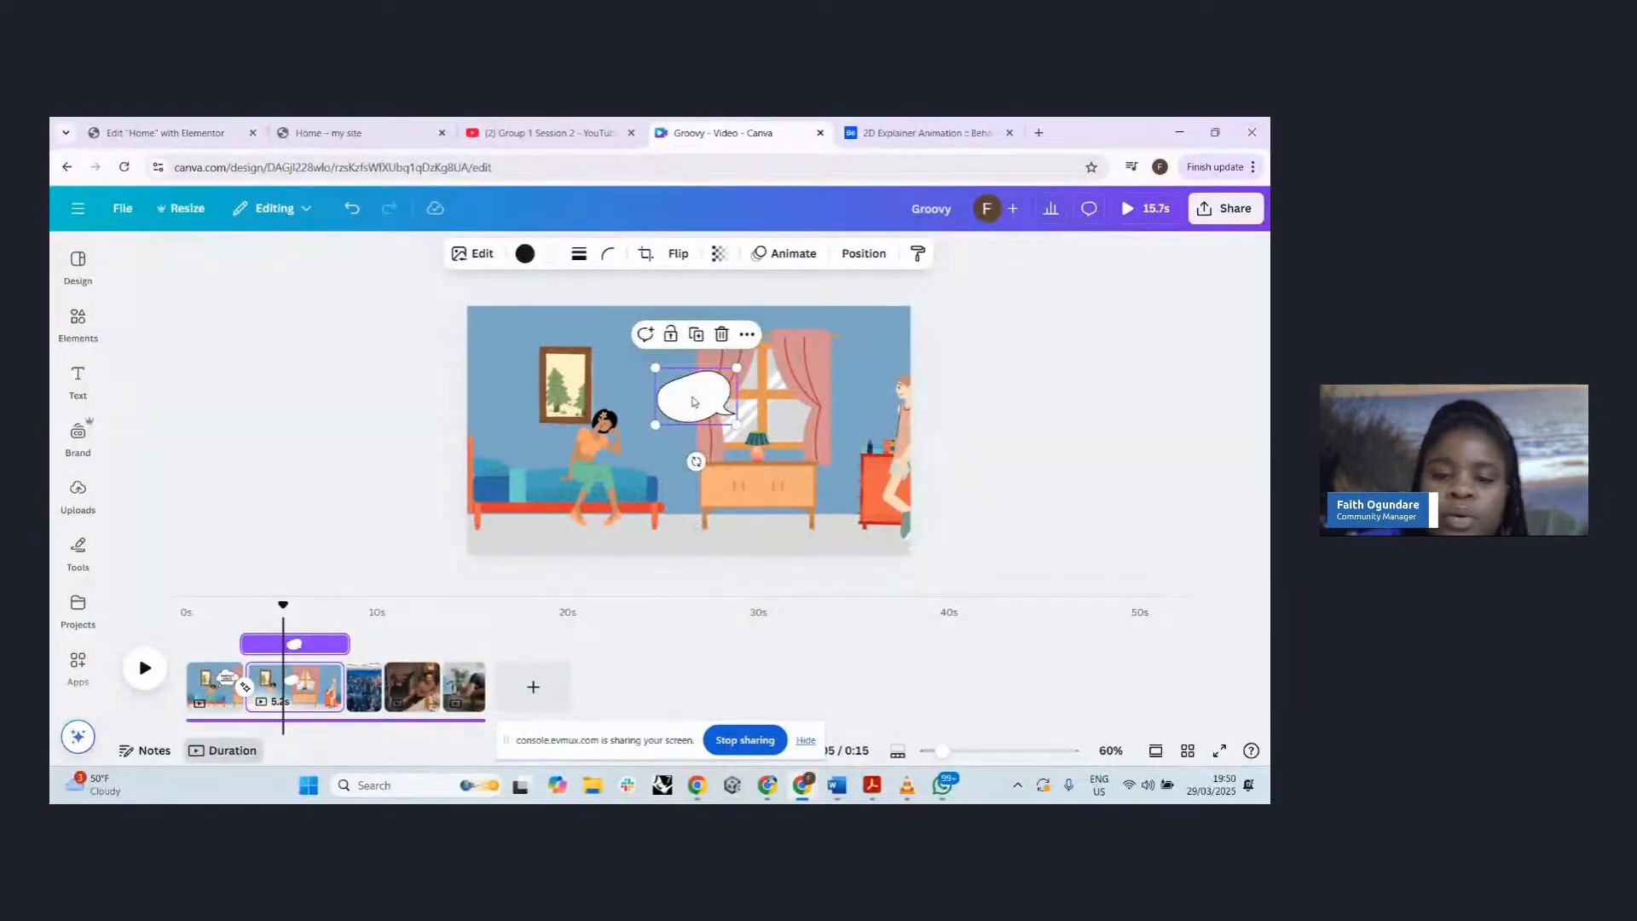
- Copy both greeting text blocks from the first scene into the second scene and arrange them with the speech bubble near the seated woman
click(217, 675)
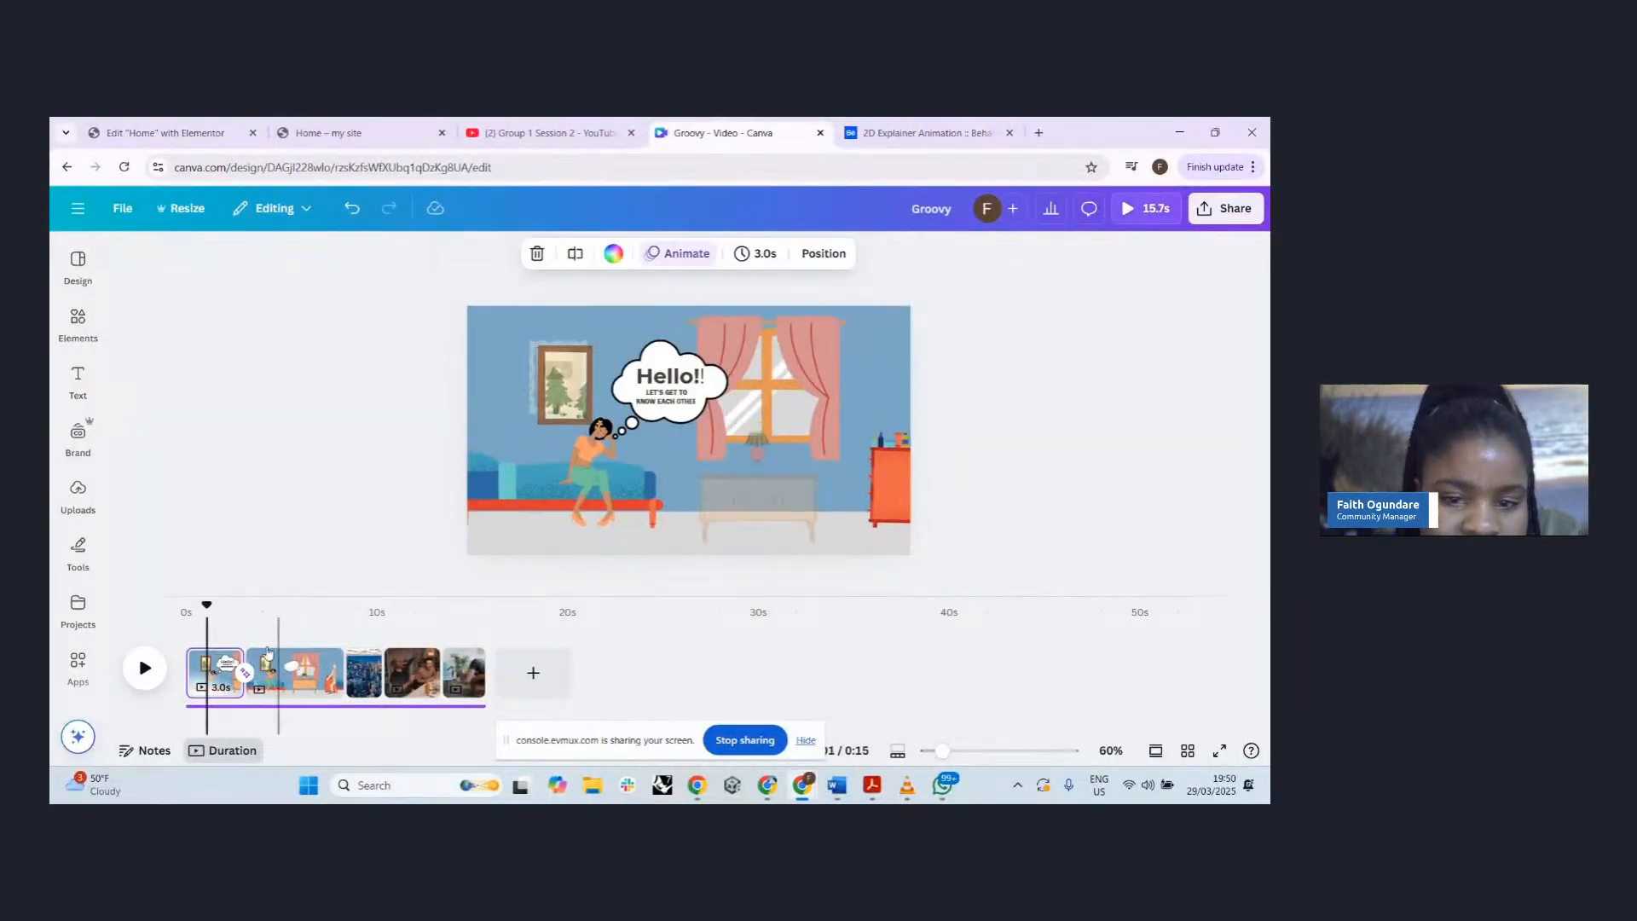
click(671, 378)
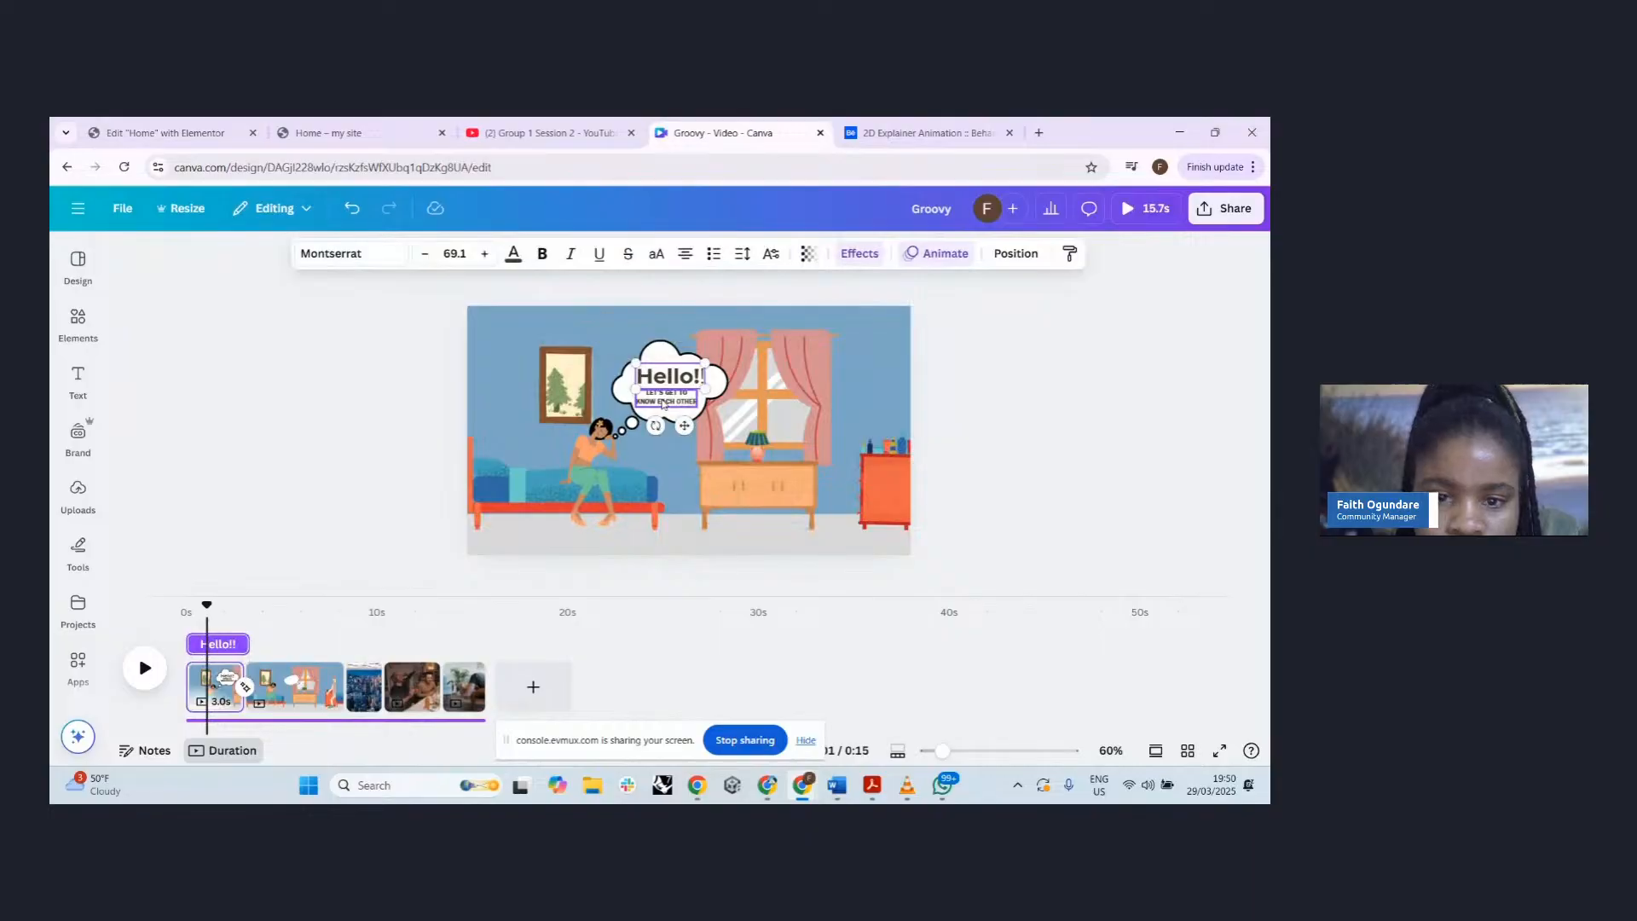
shift+click(664, 402)
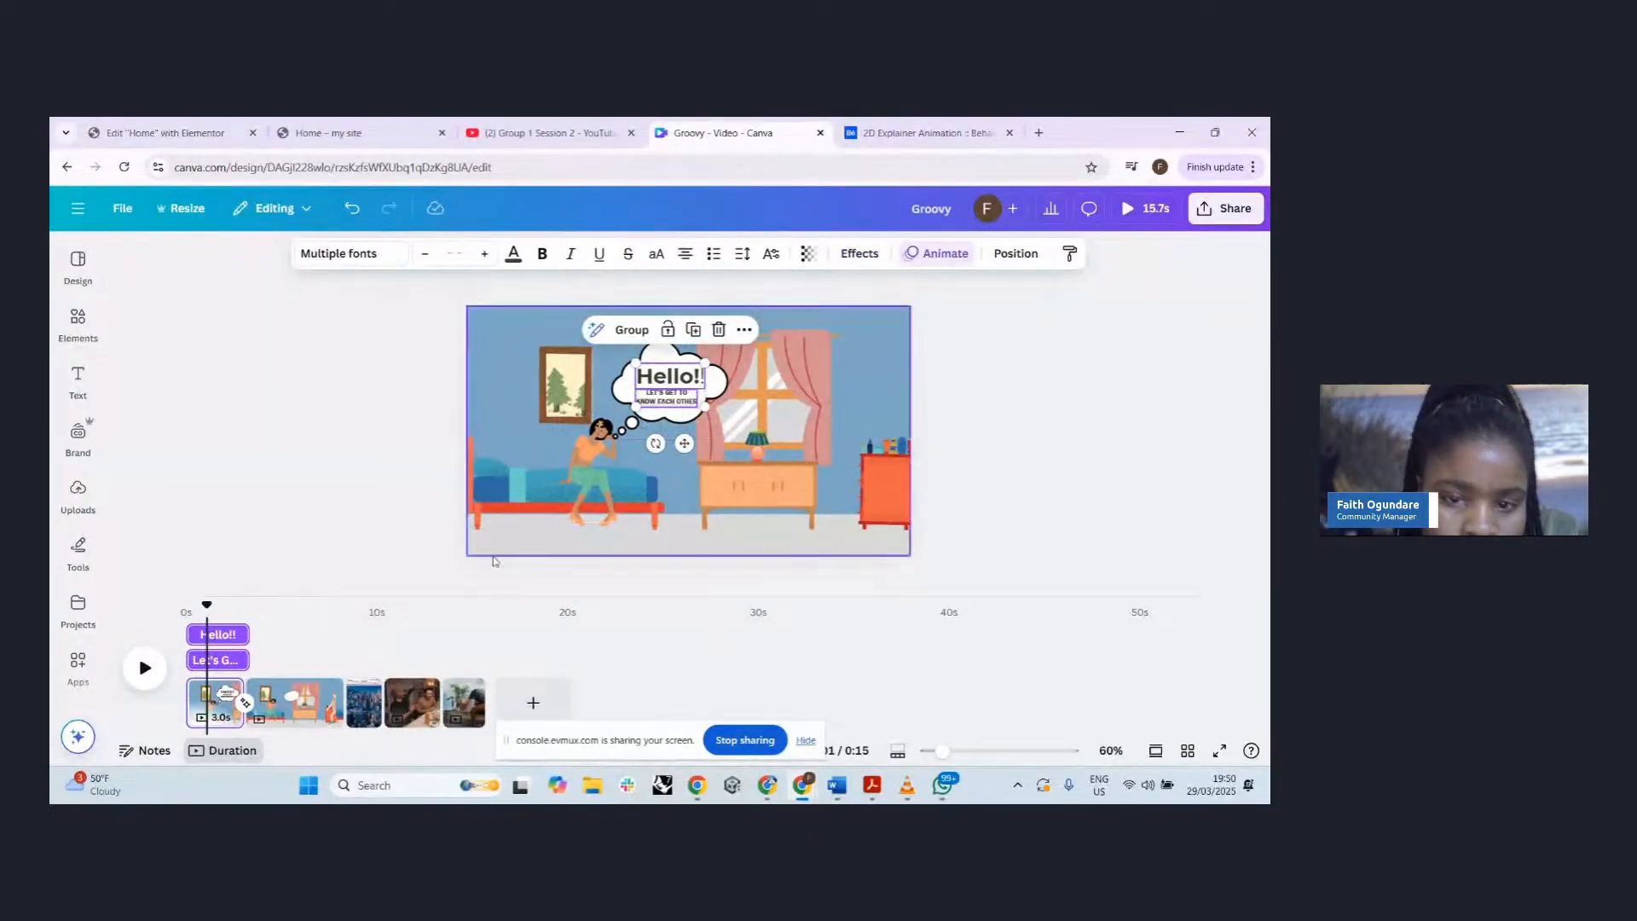
click(285, 702)
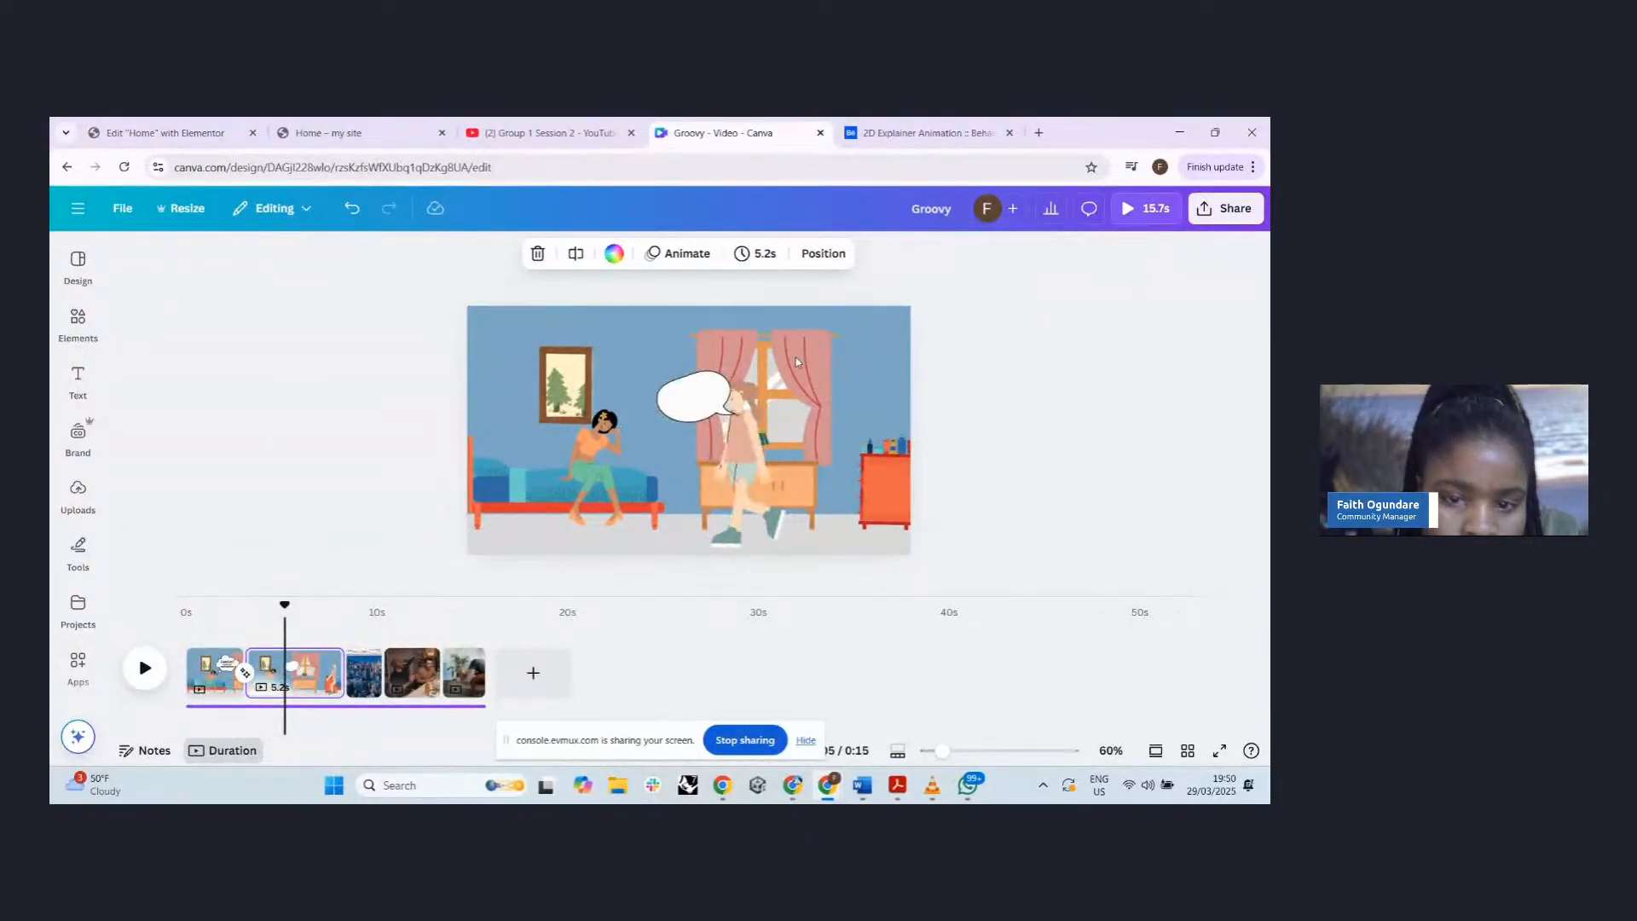
key(ctrl+v)
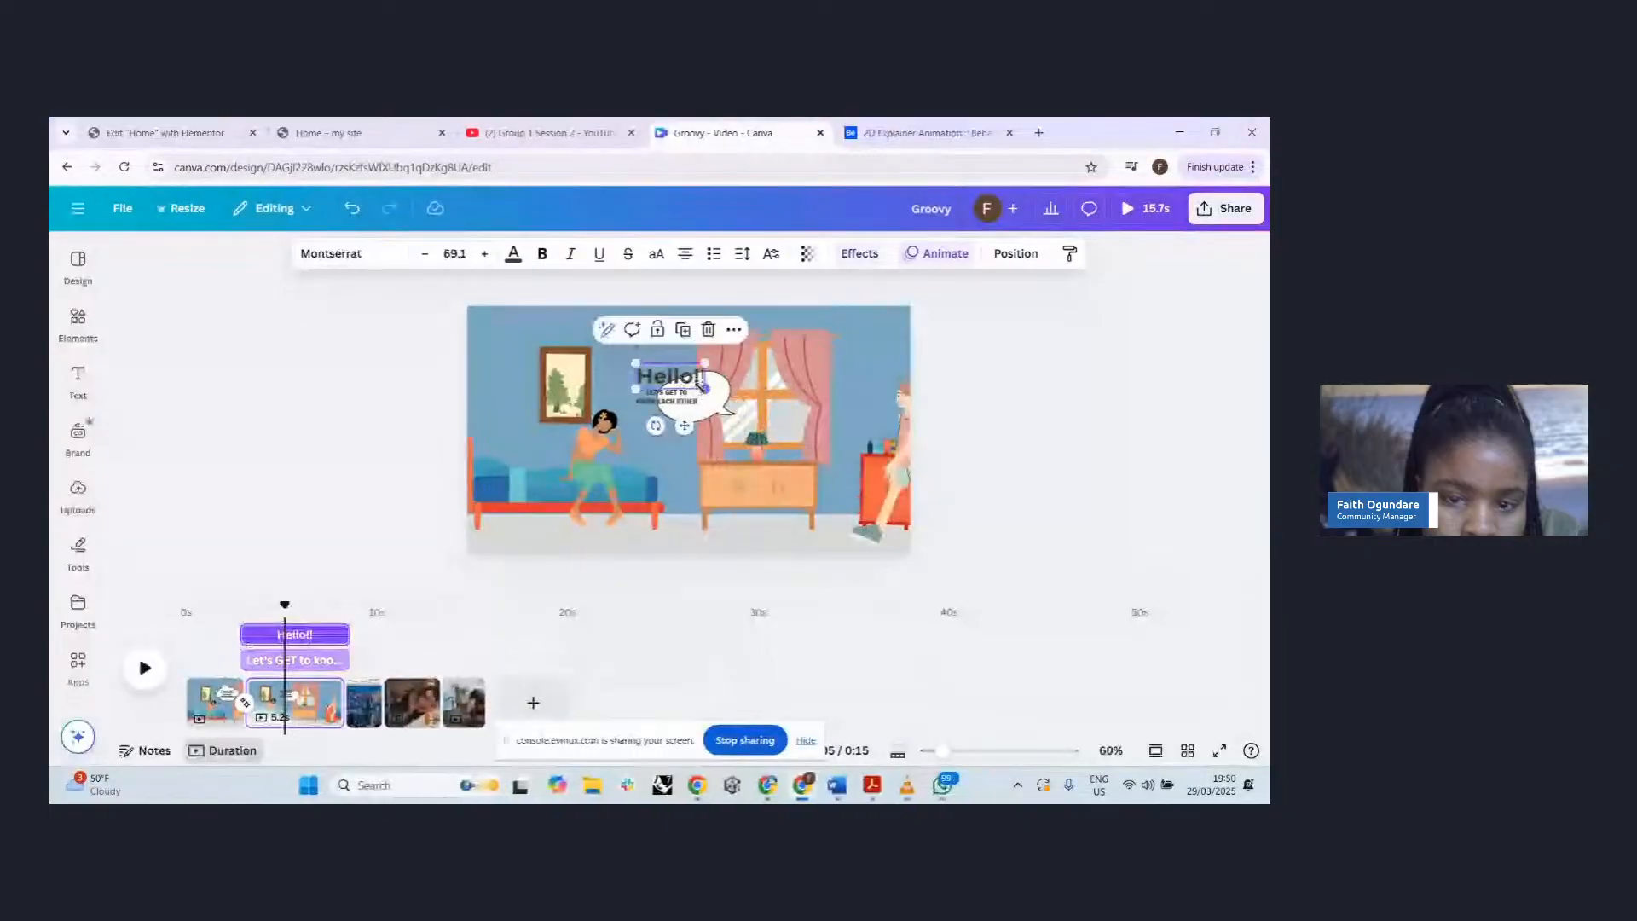
drag(667, 405, 721, 433)
- Delete the copied "Hello!!" text, move the smaller text up in the bubble and replace its wording with "I am excited"
click(689, 391)
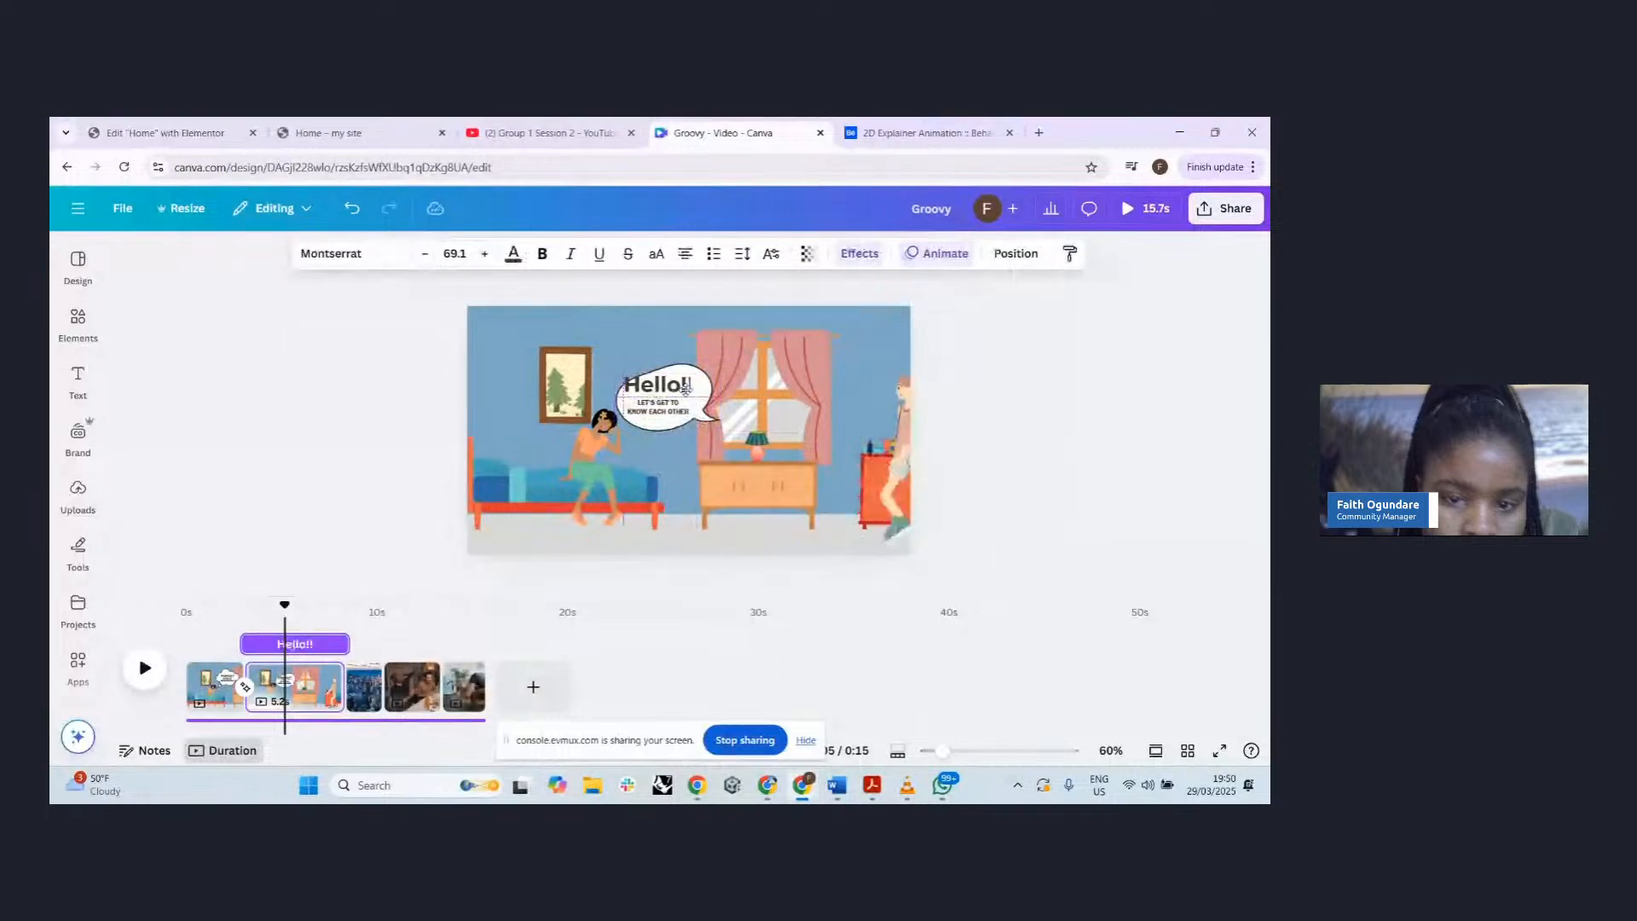
key(Delete)
click(663, 407)
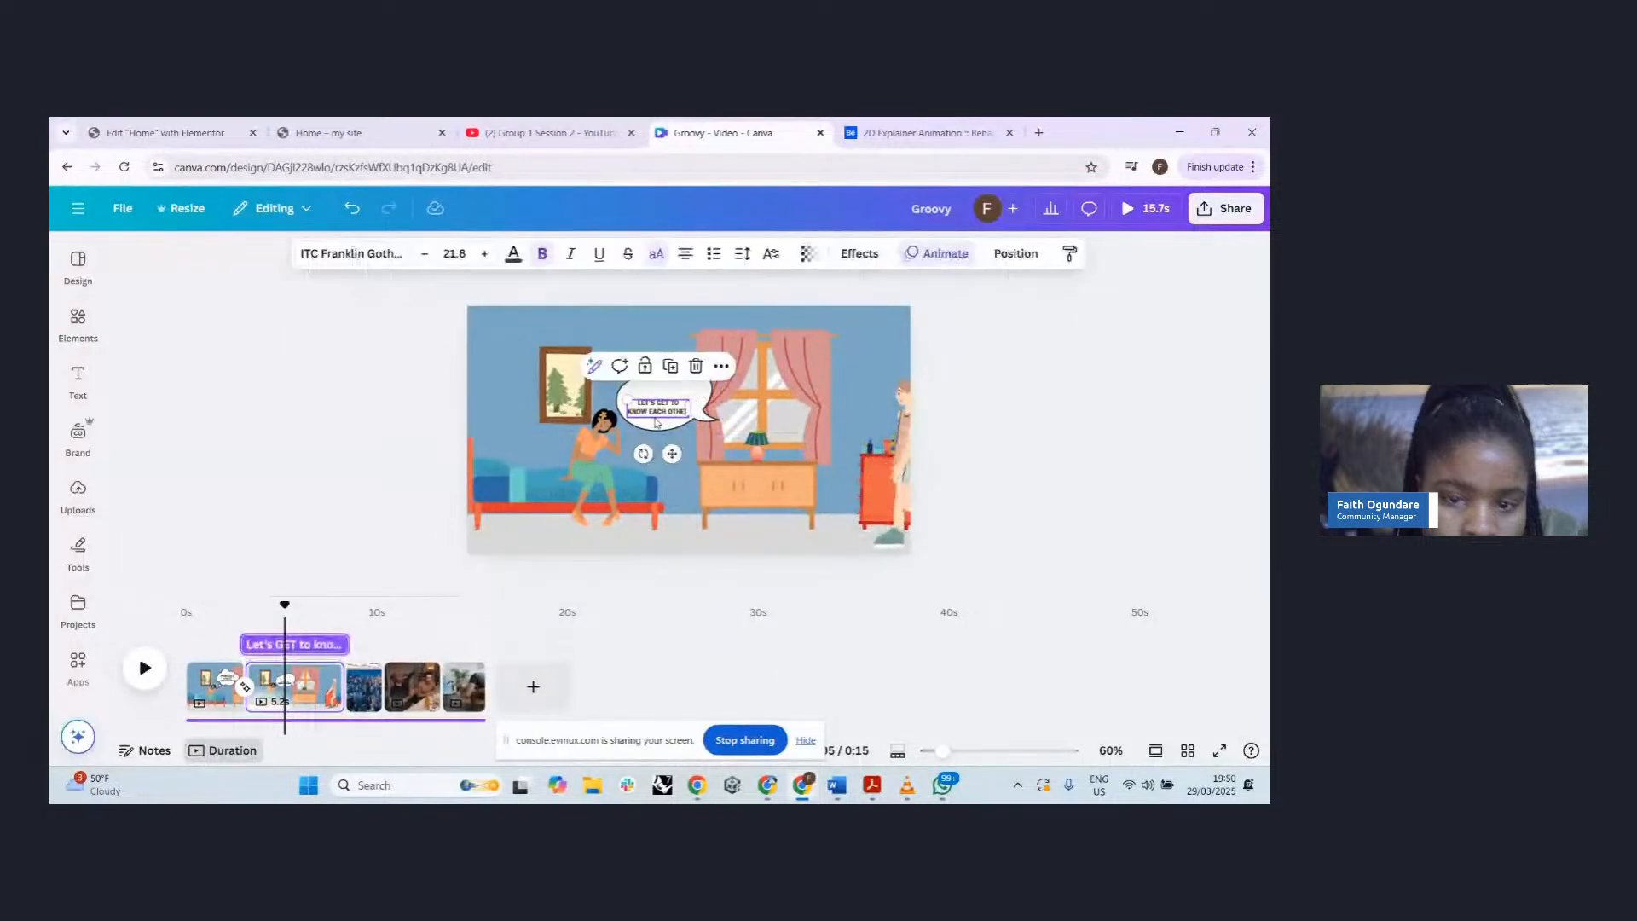
drag(662, 407, 665, 390)
double_click(664, 397)
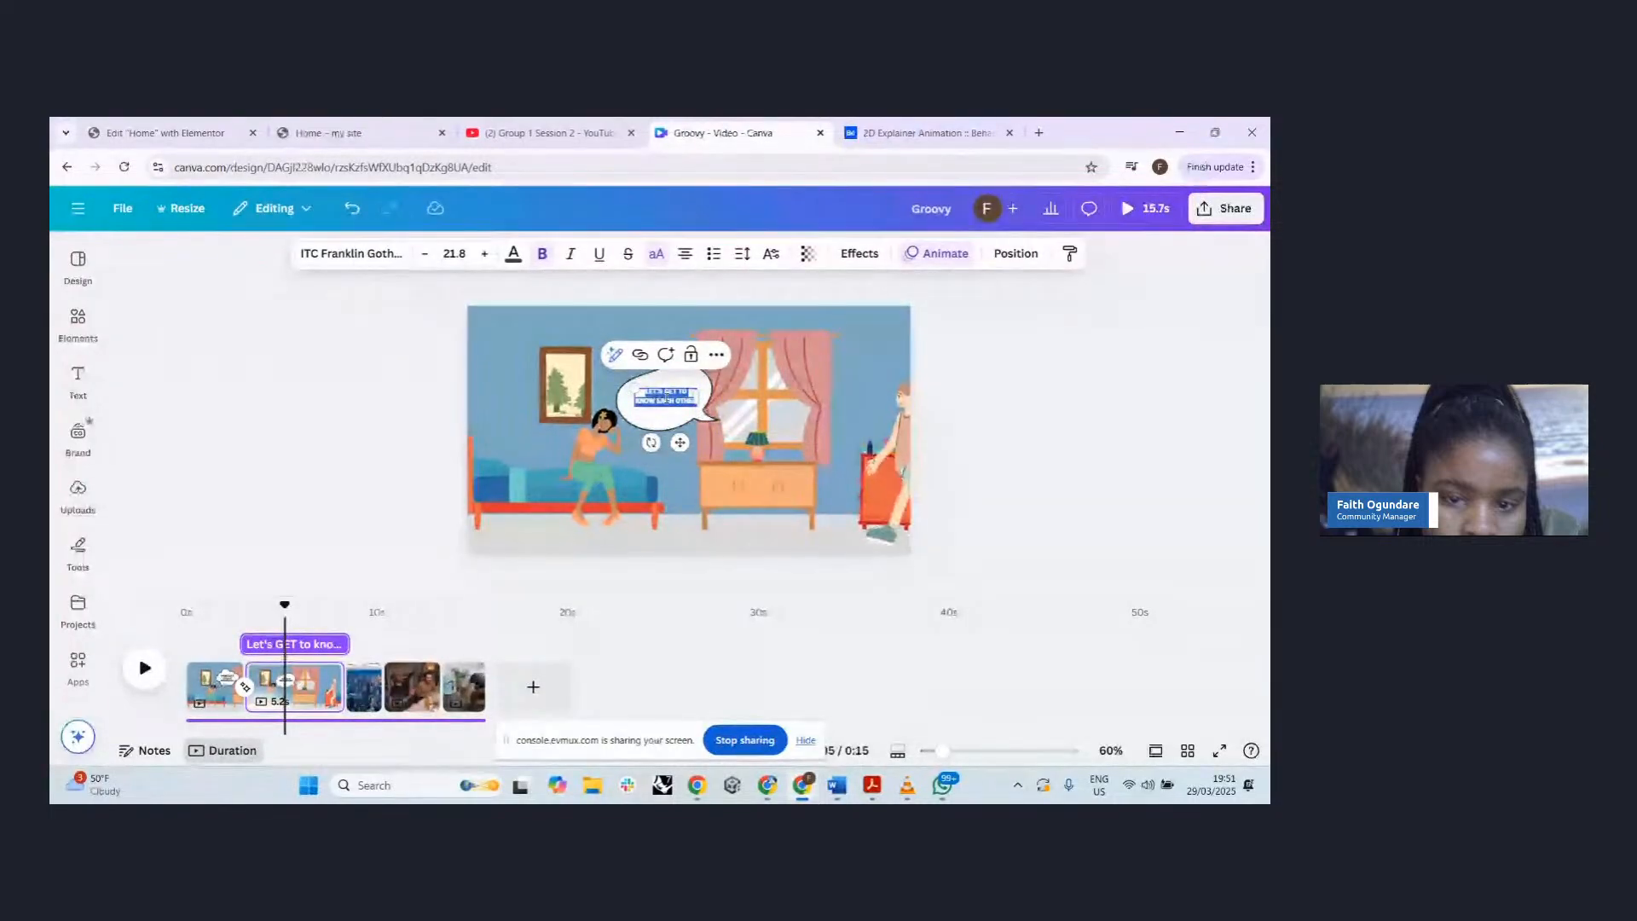
key(BackSpace)
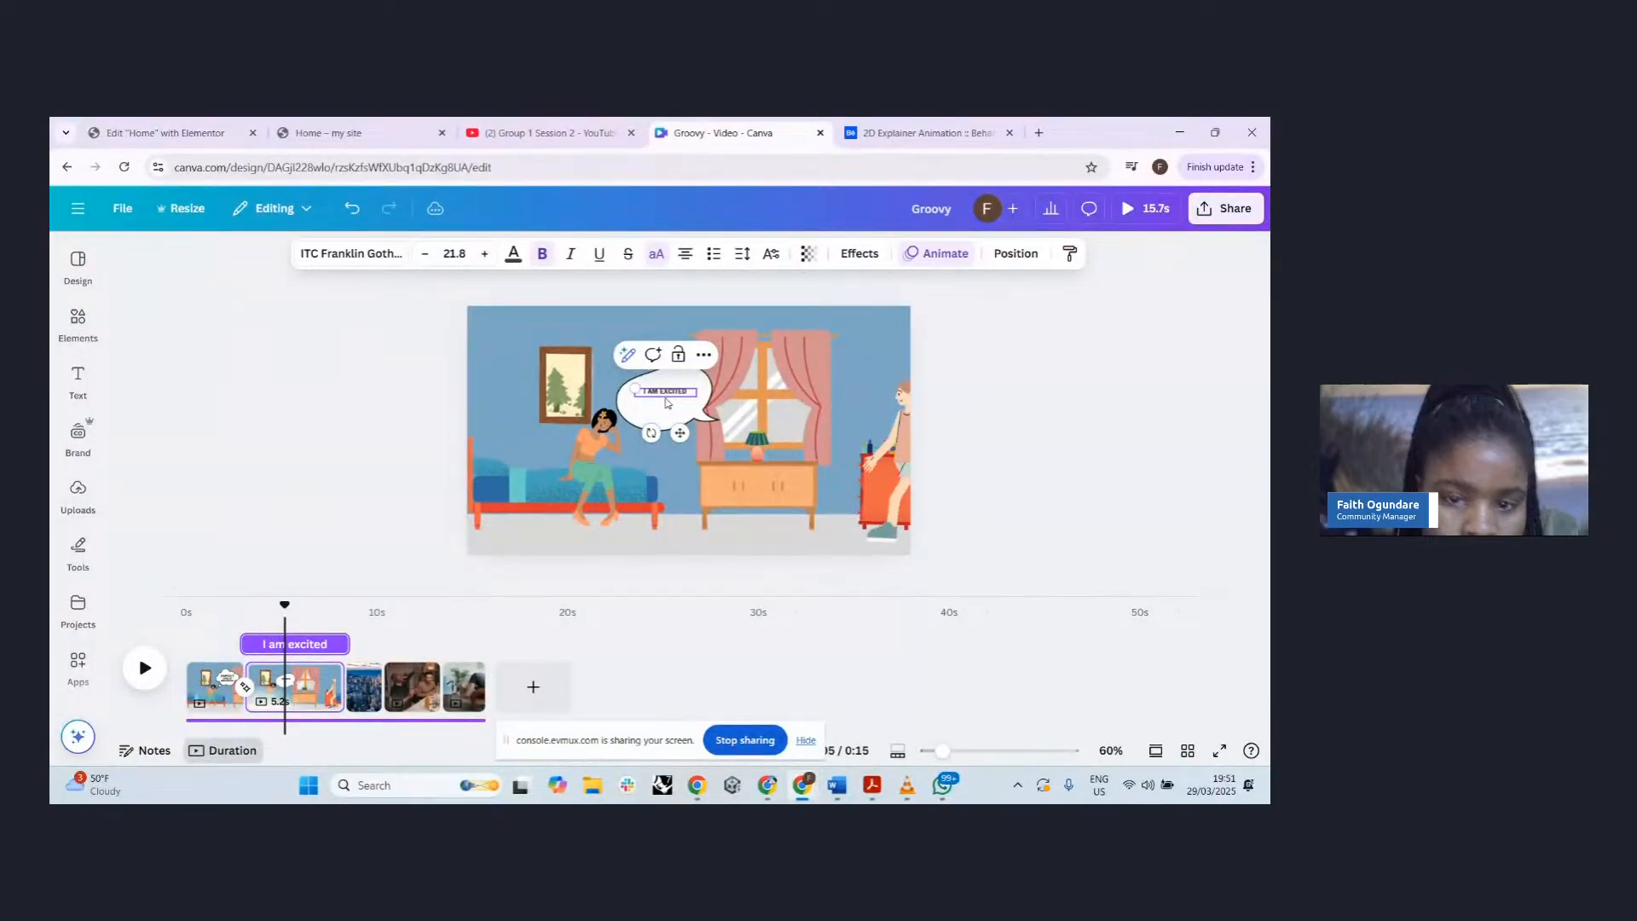
- Reword the second scene's bubble text as "I am excited fo today", widen its text box to about 303 and centre it in the bubble
text(I am excited fo tody)
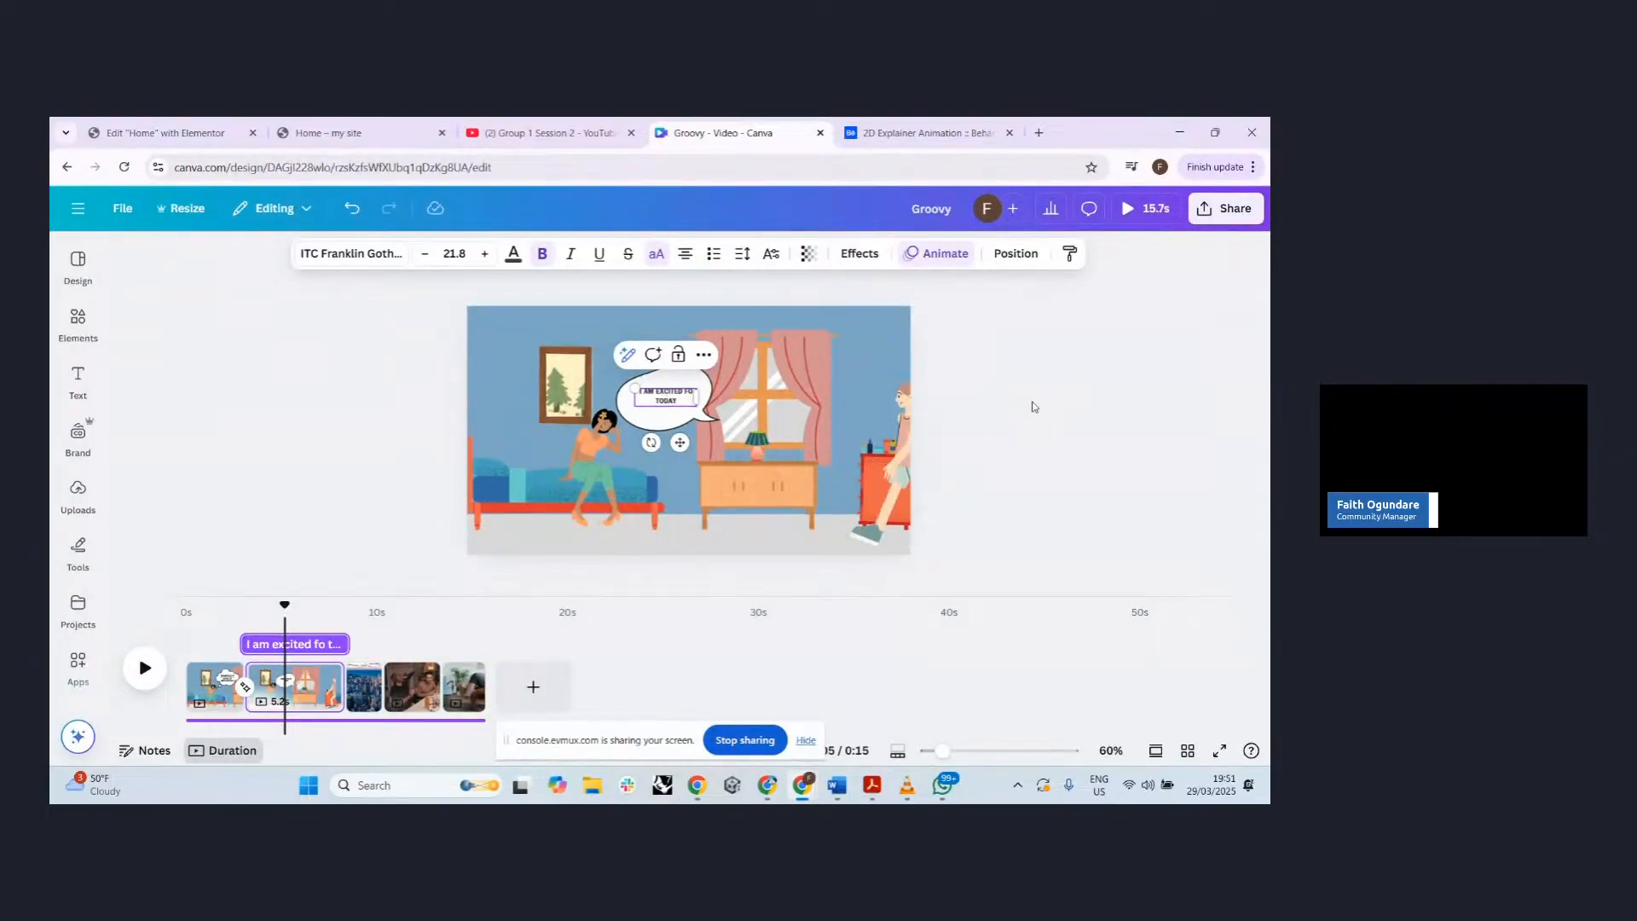
click(1072, 373)
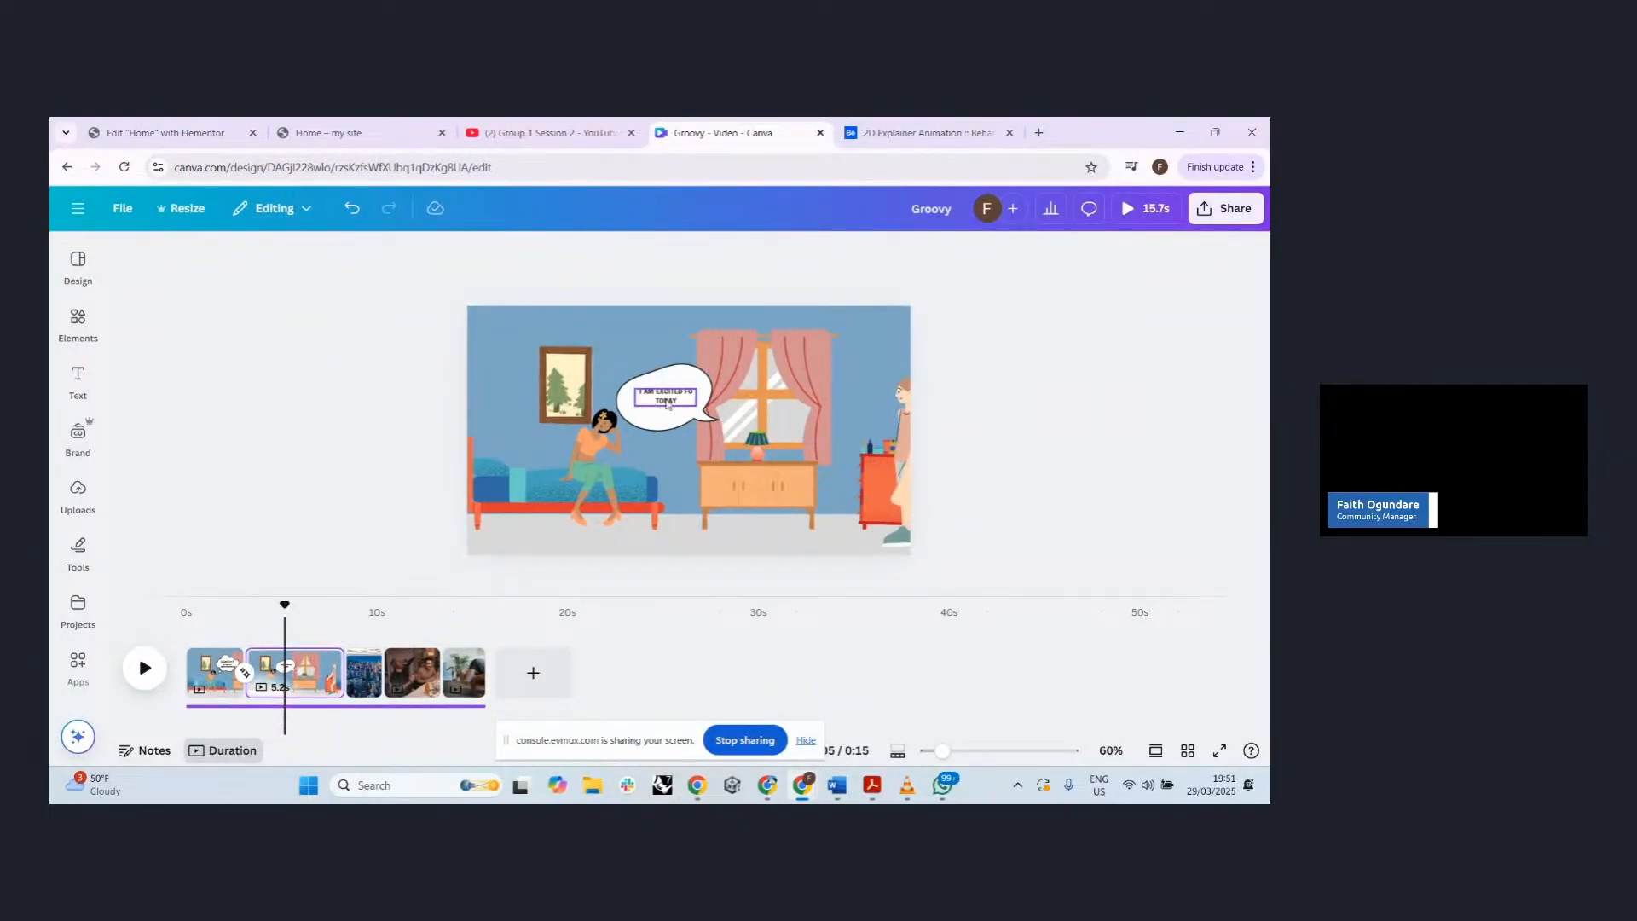
click(695, 401)
click(682, 390)
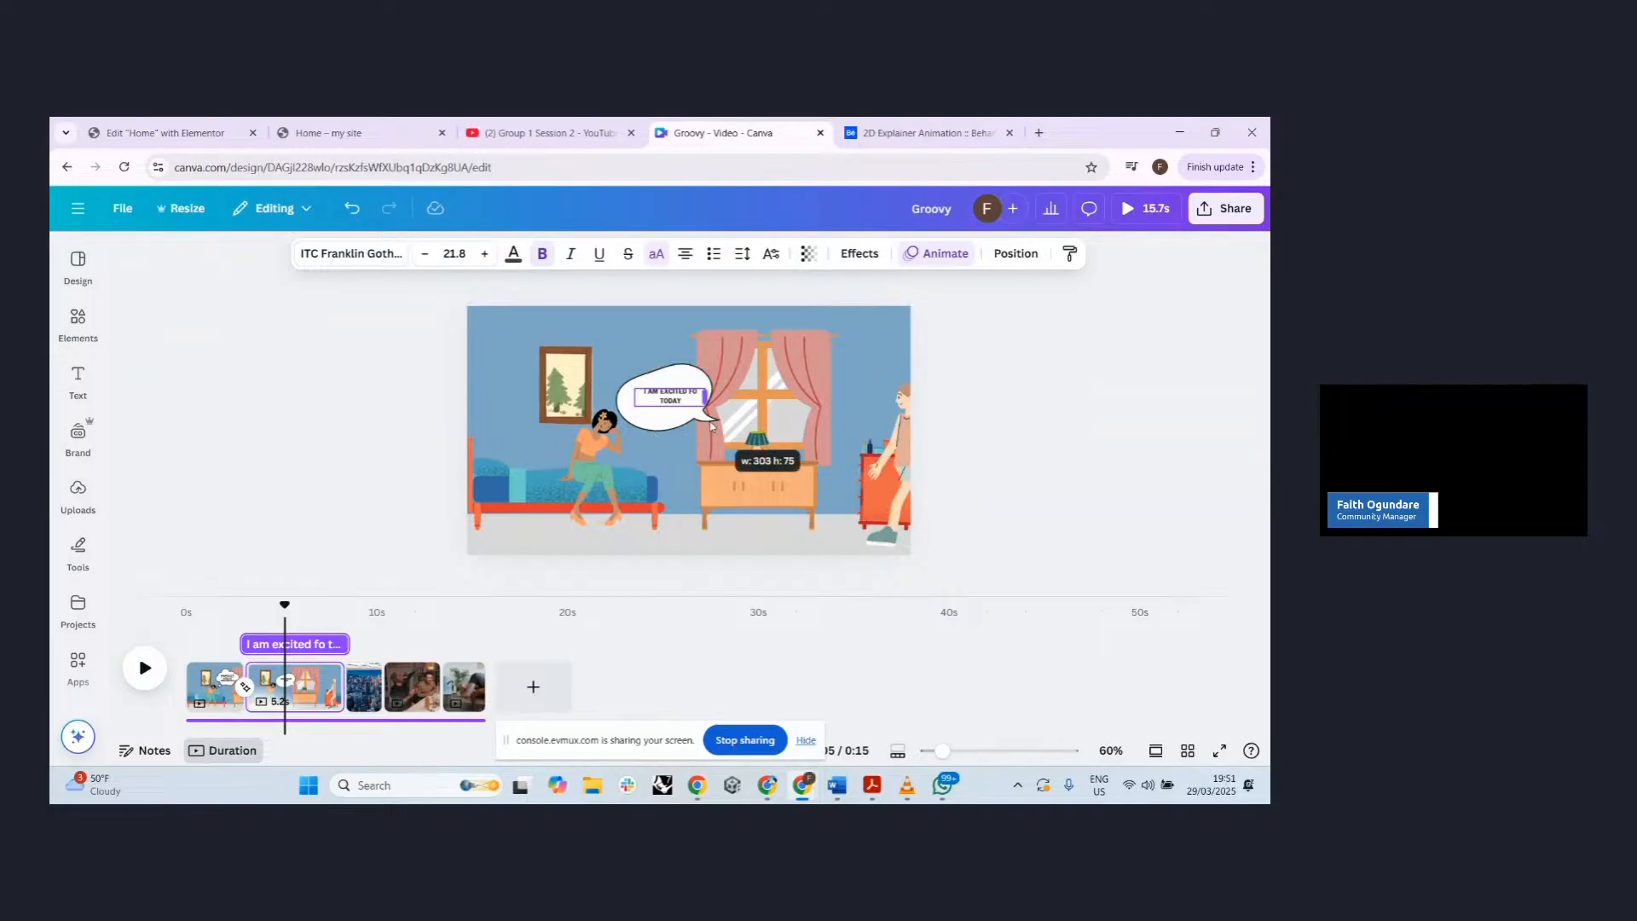
drag(659, 399, 648, 400)
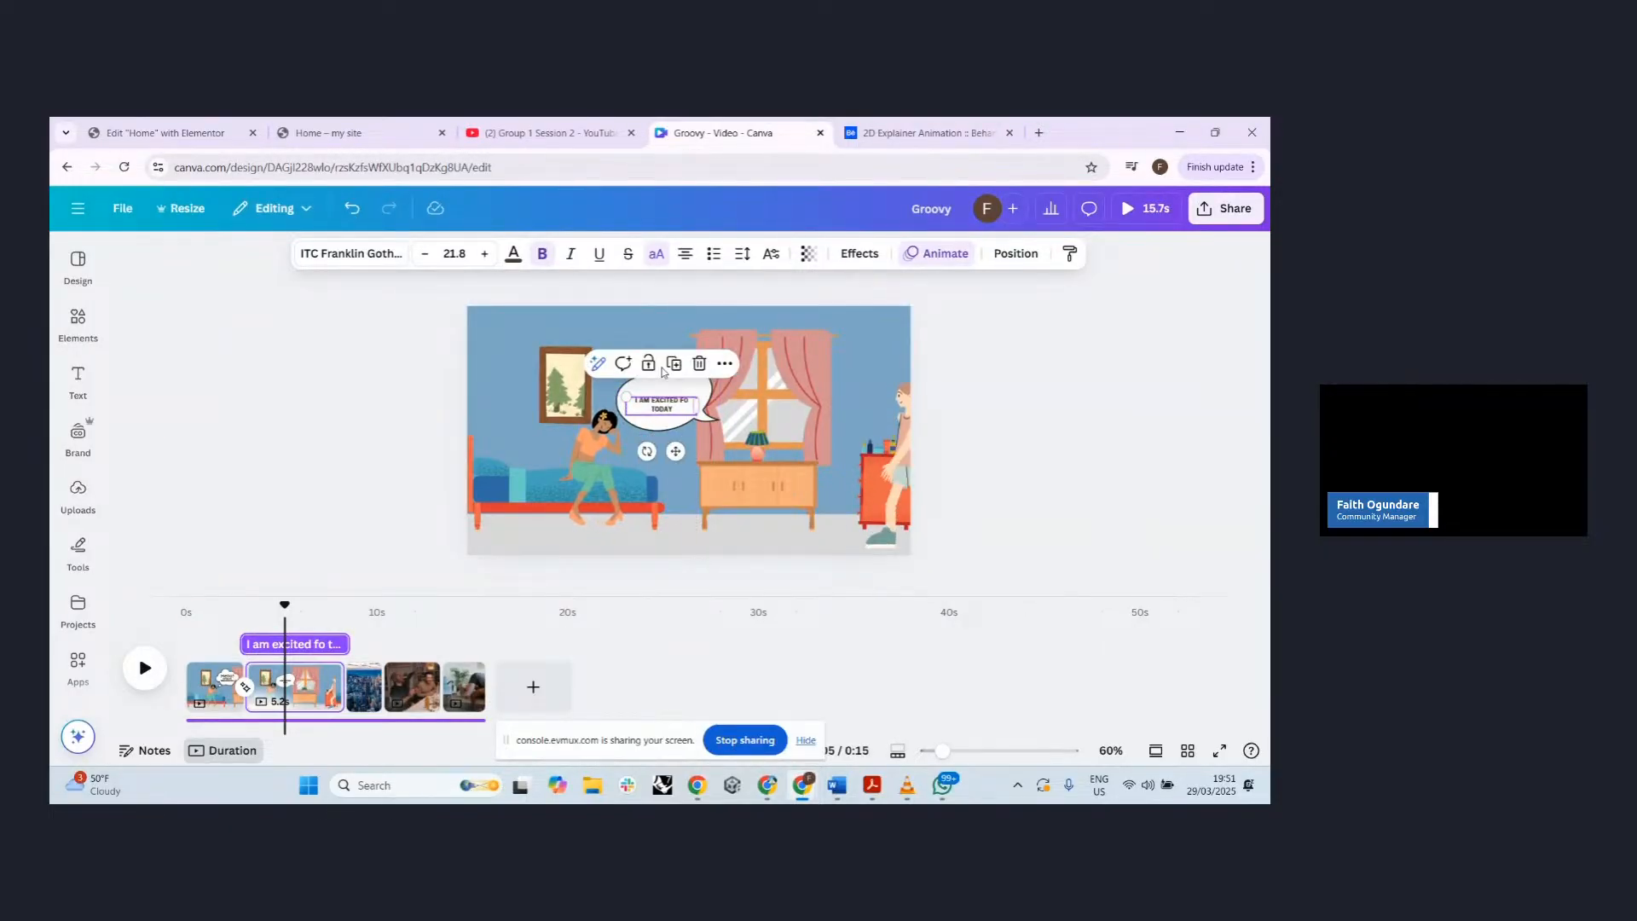
drag(673, 398, 674, 394)
click(1079, 381)
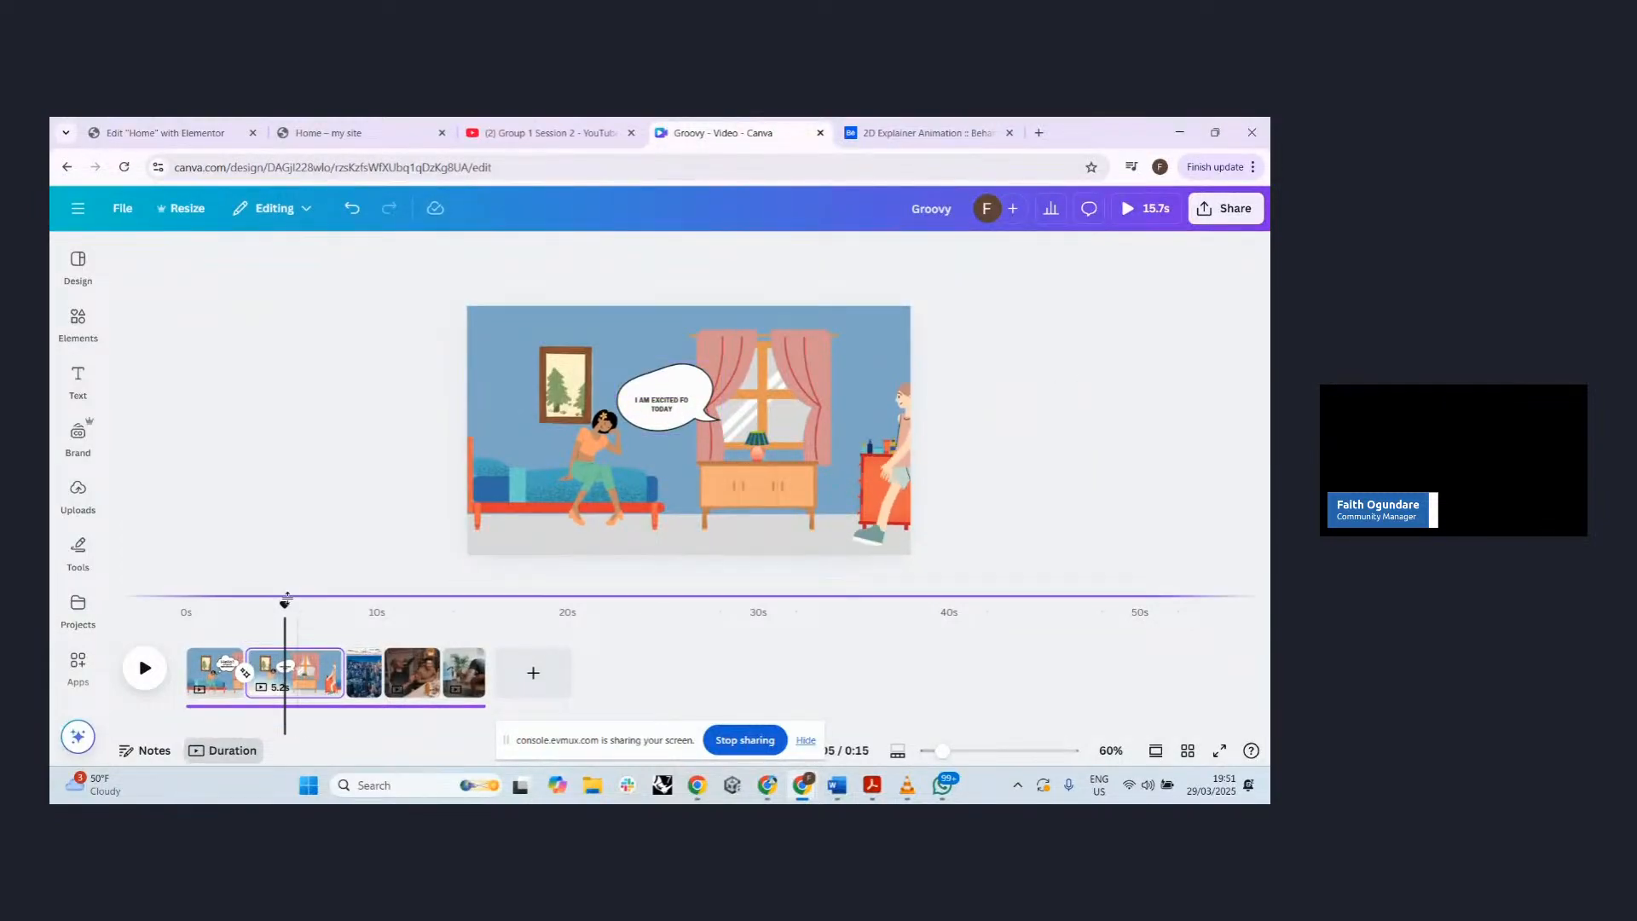
- Preview the whole video in full screen from its beginning, then return to the editor
drag(285, 597, 179, 611)
drag(285, 619, 186, 619)
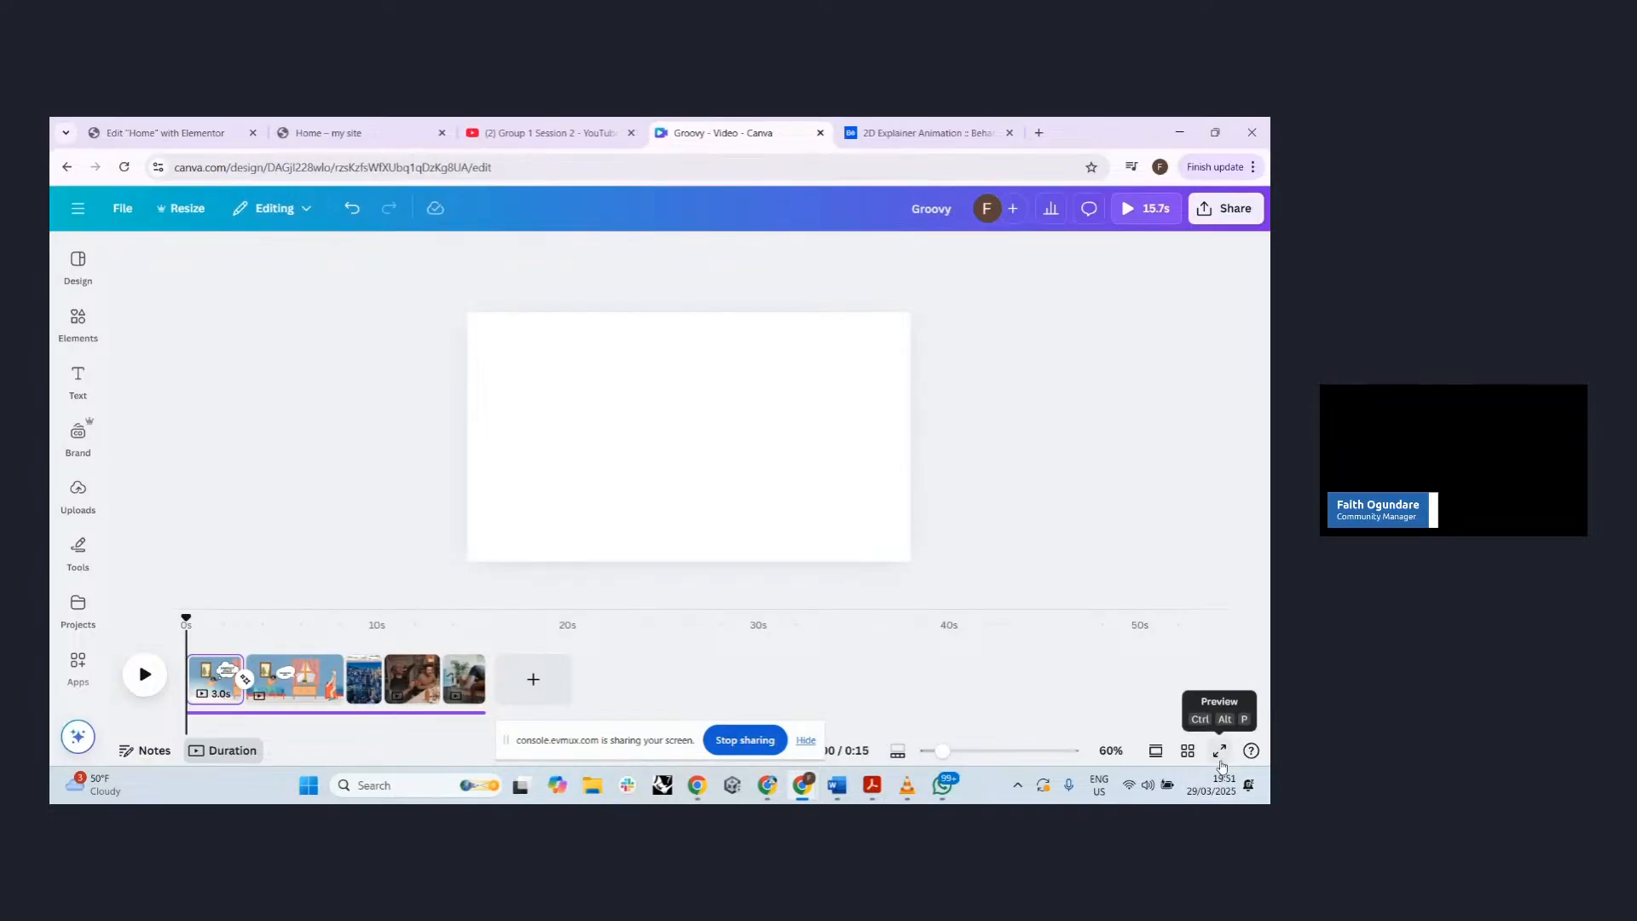
click(1146, 213)
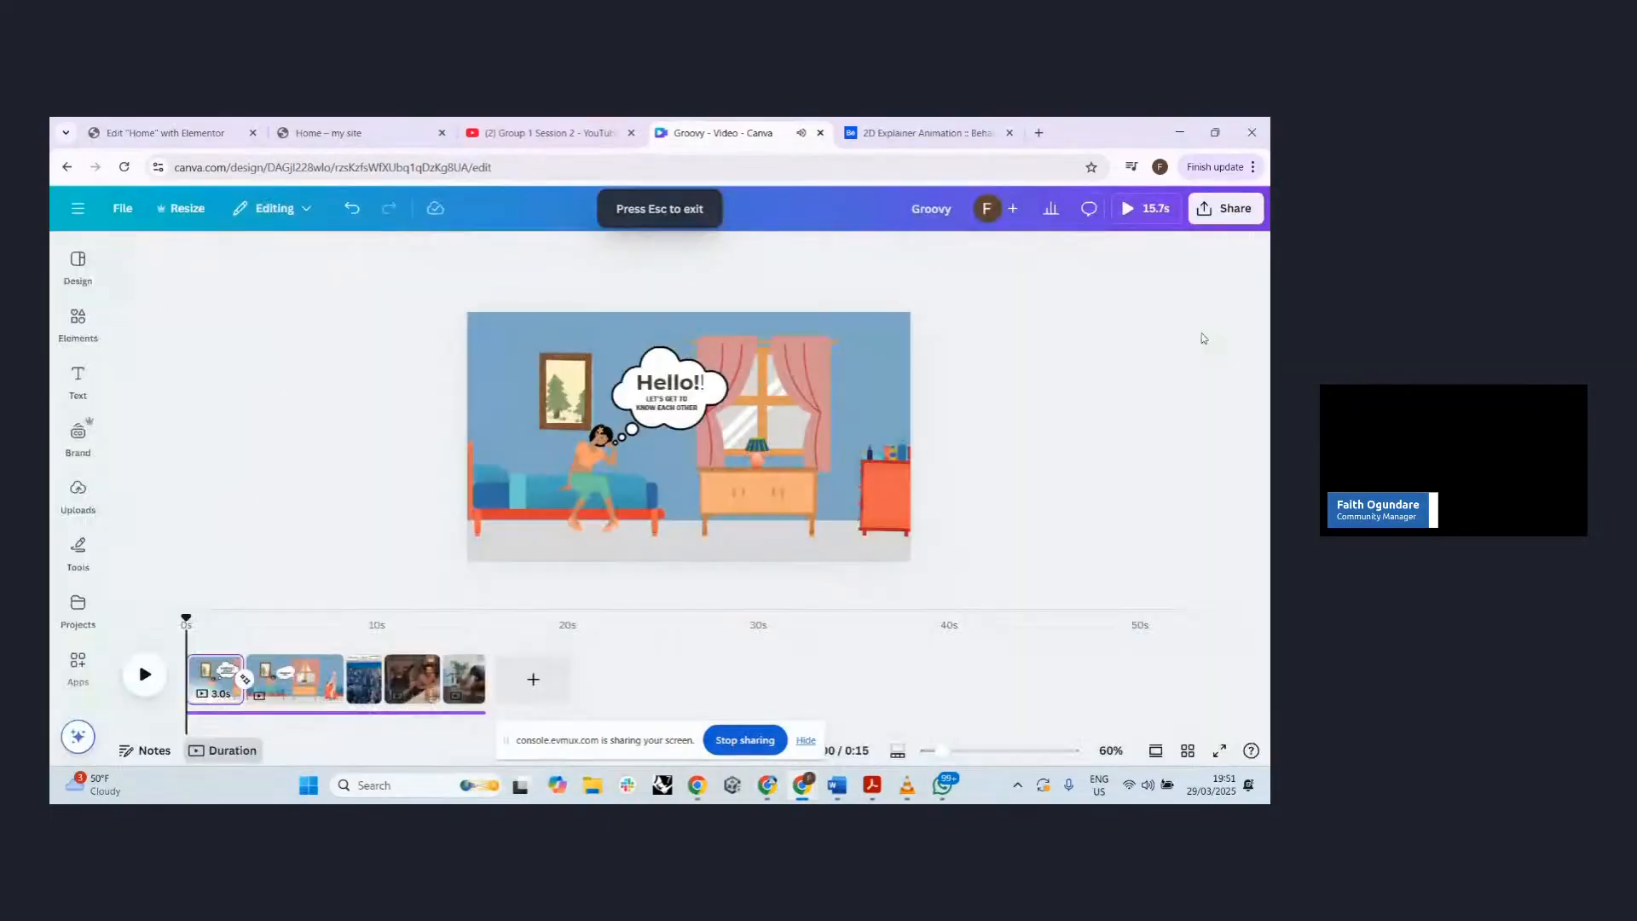
click(1219, 752)
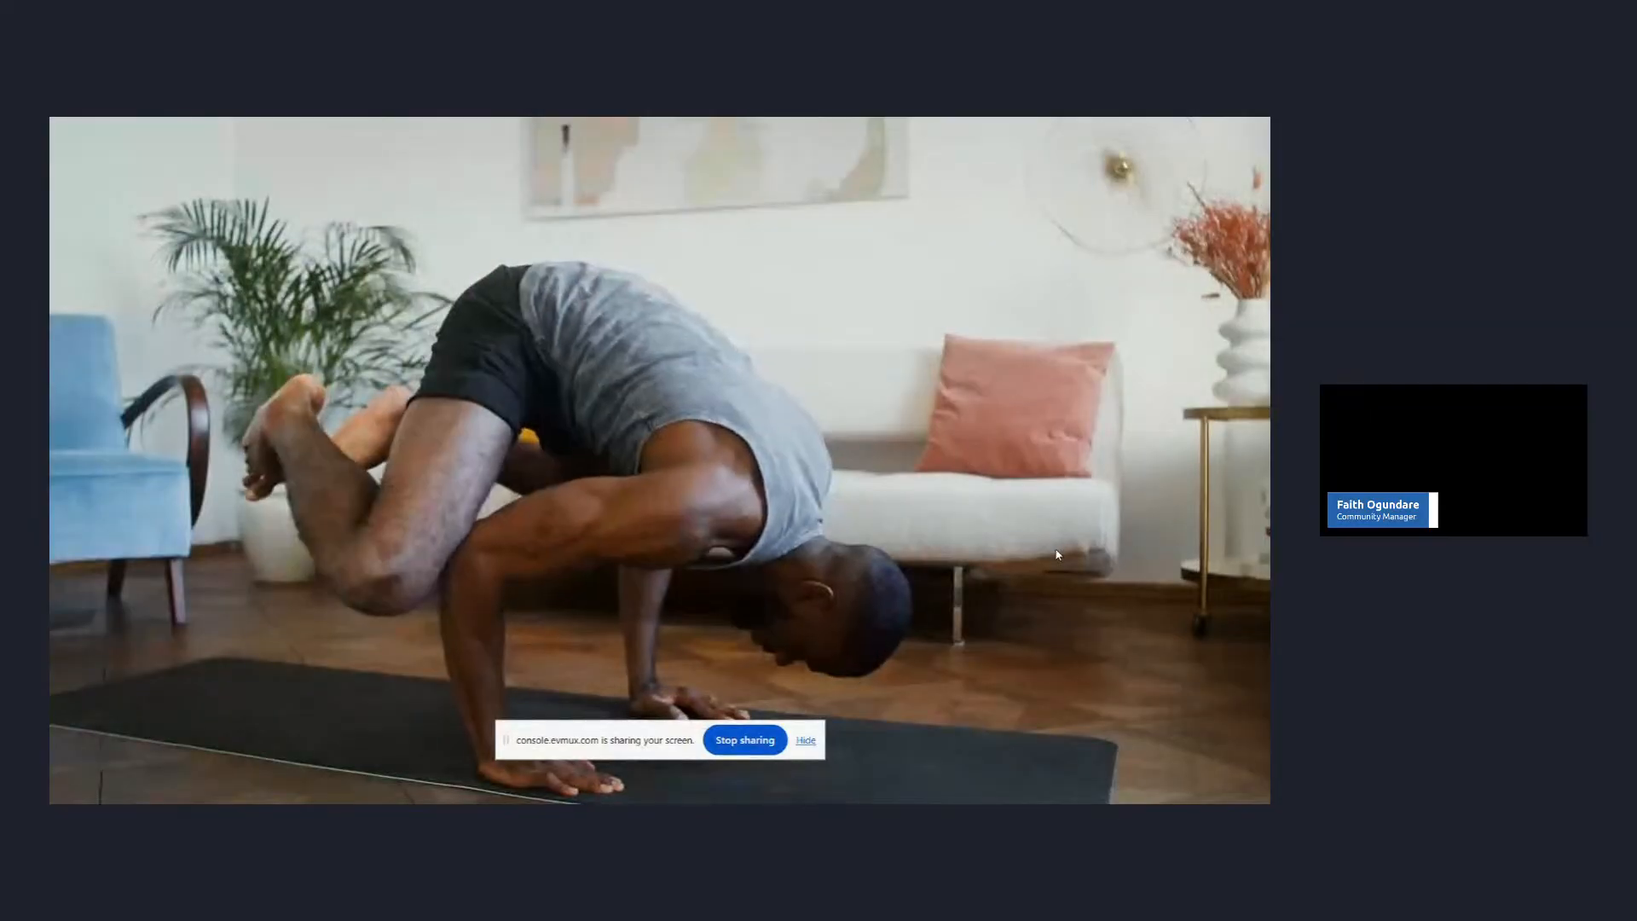
click(1055, 554)
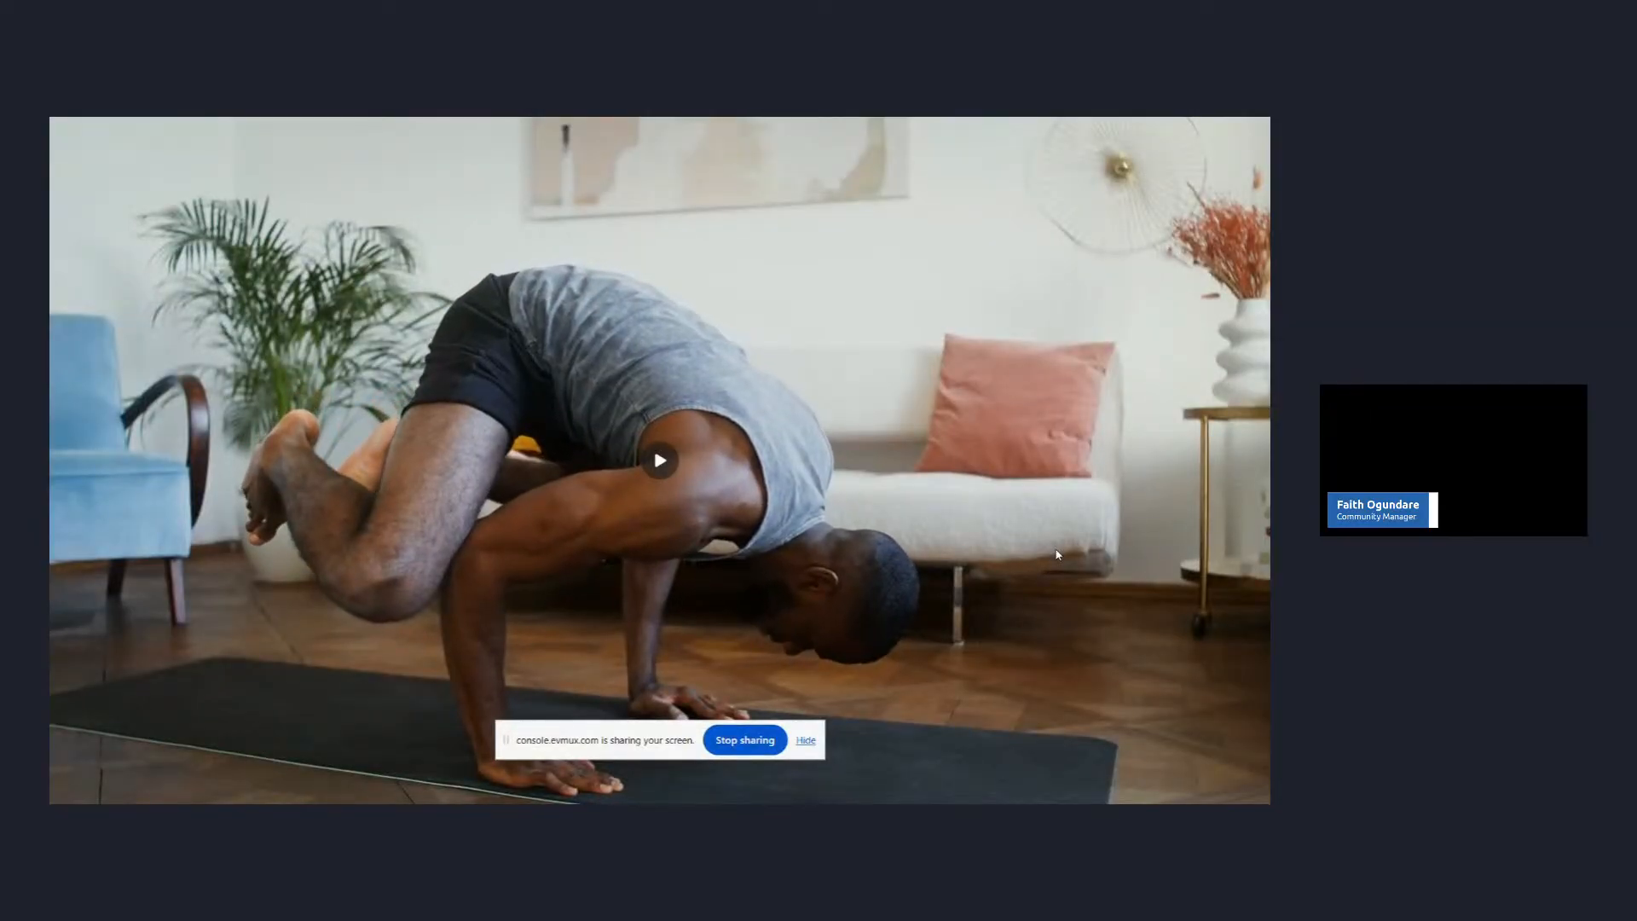
key(Escape)
key(Escape)
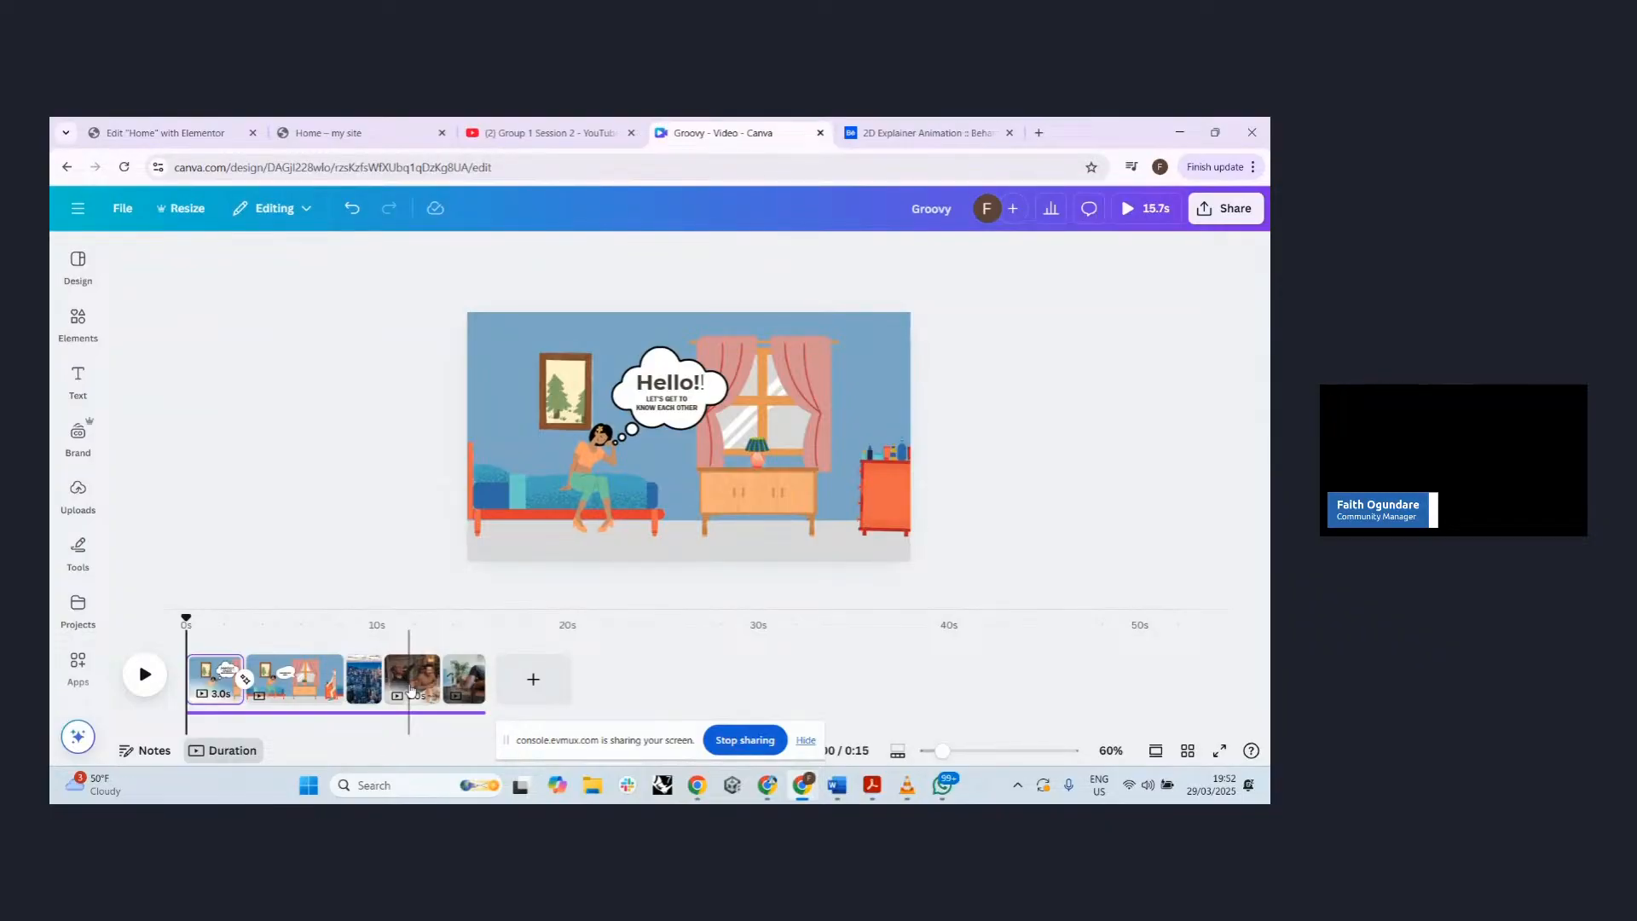
- Find the Nigeria X CYP video on the computer, open it in VLC media player and show its start in full screen
click(398, 793)
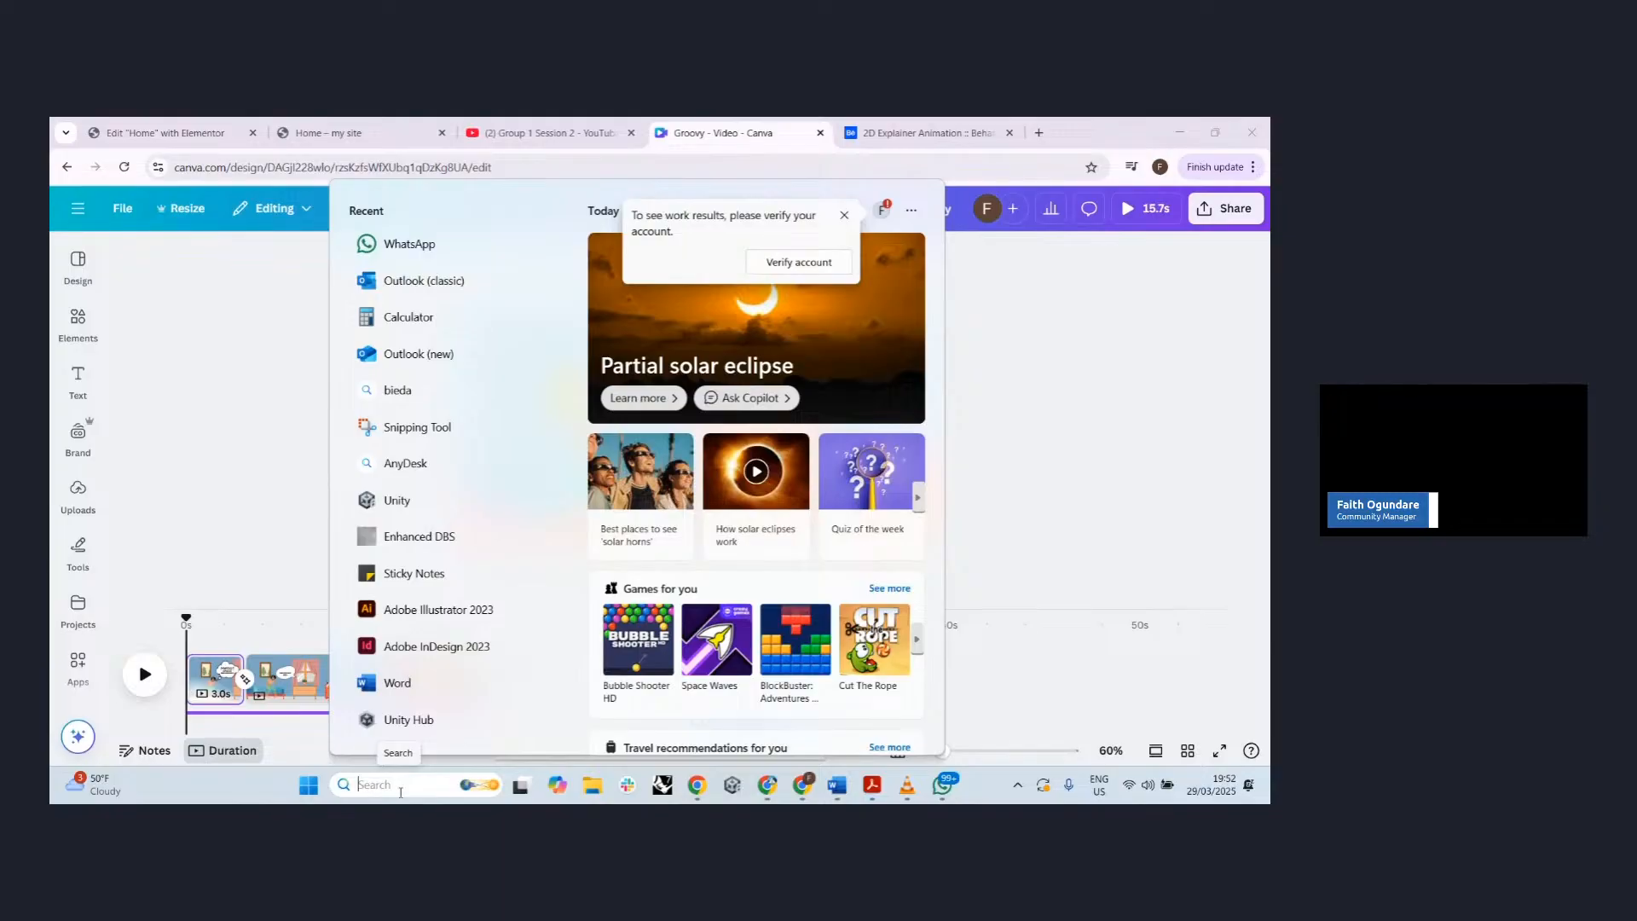
text(cyp)
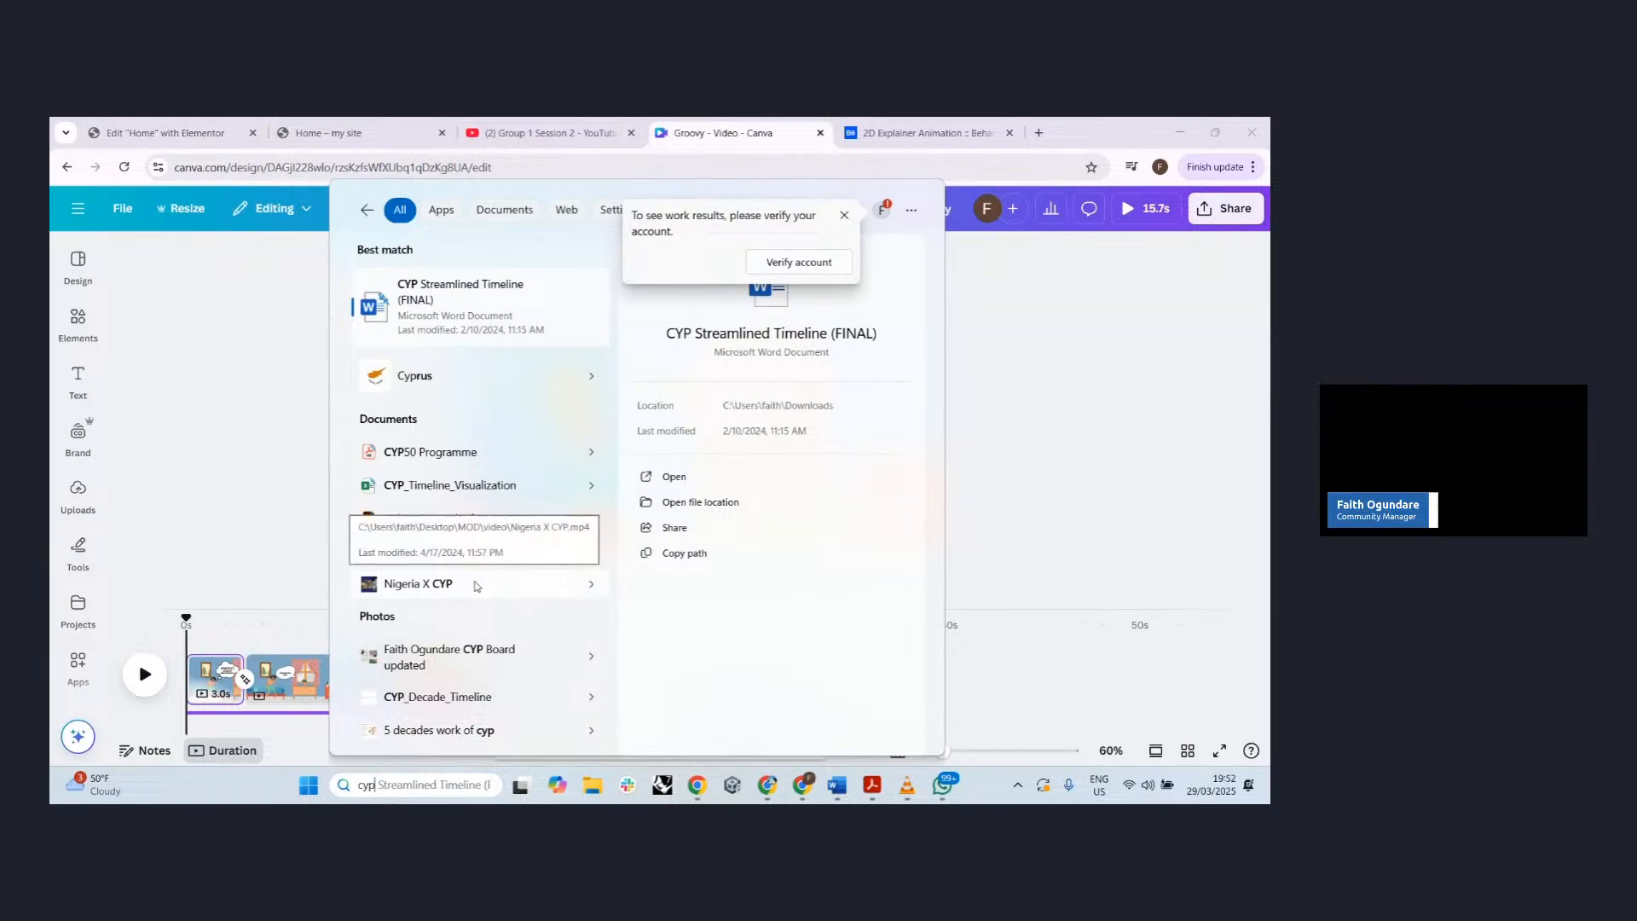
click(476, 585)
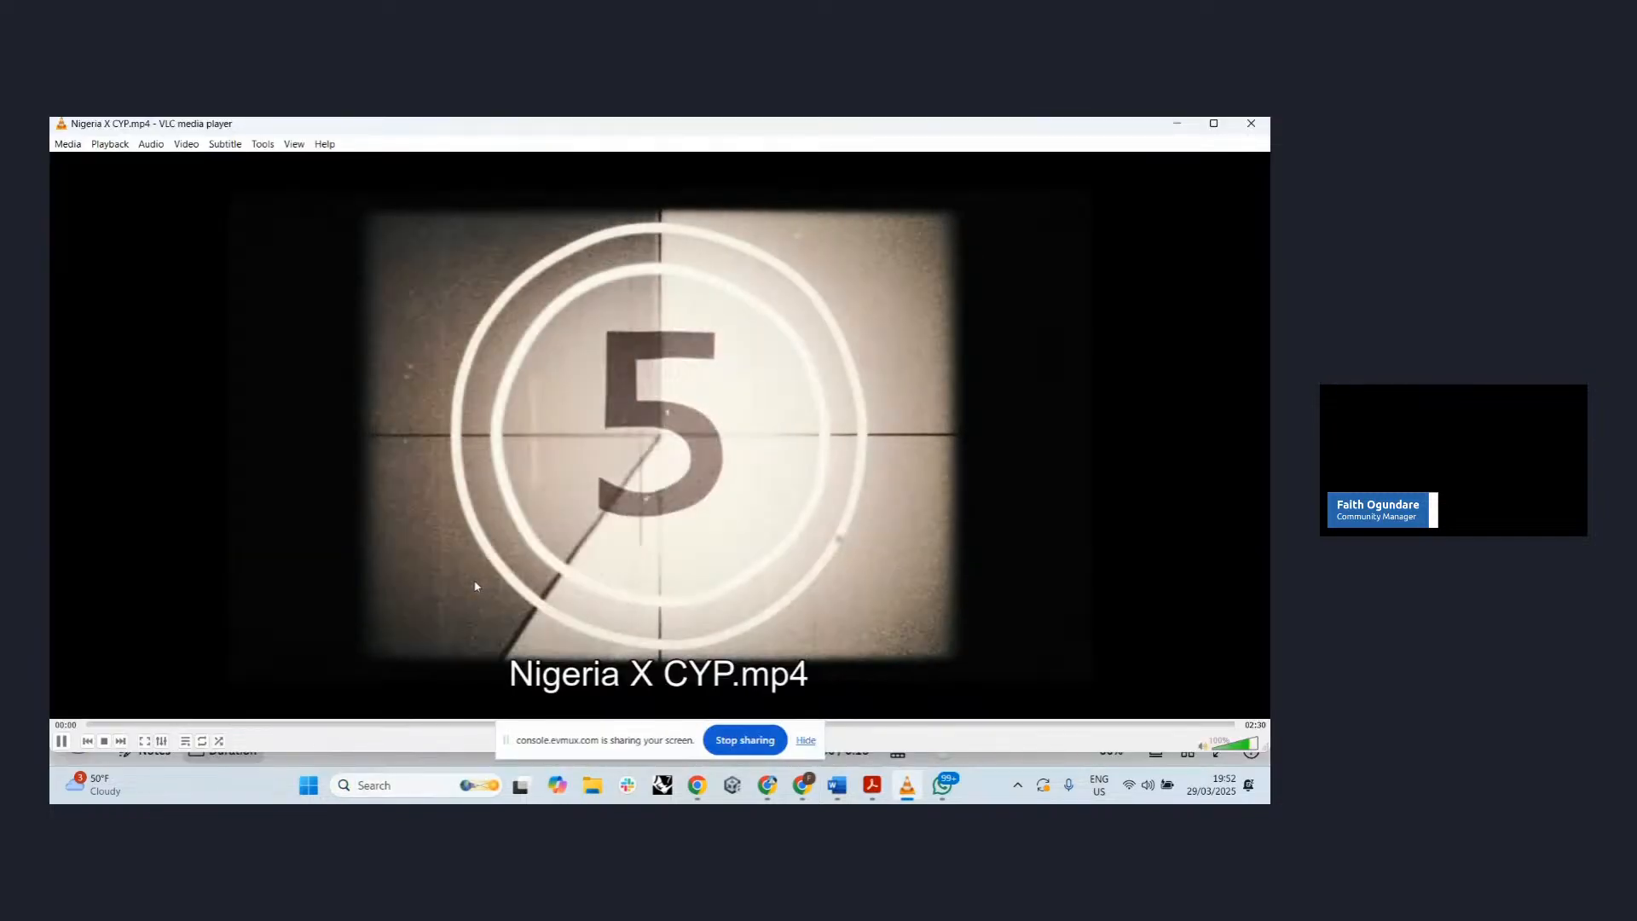
key(space)
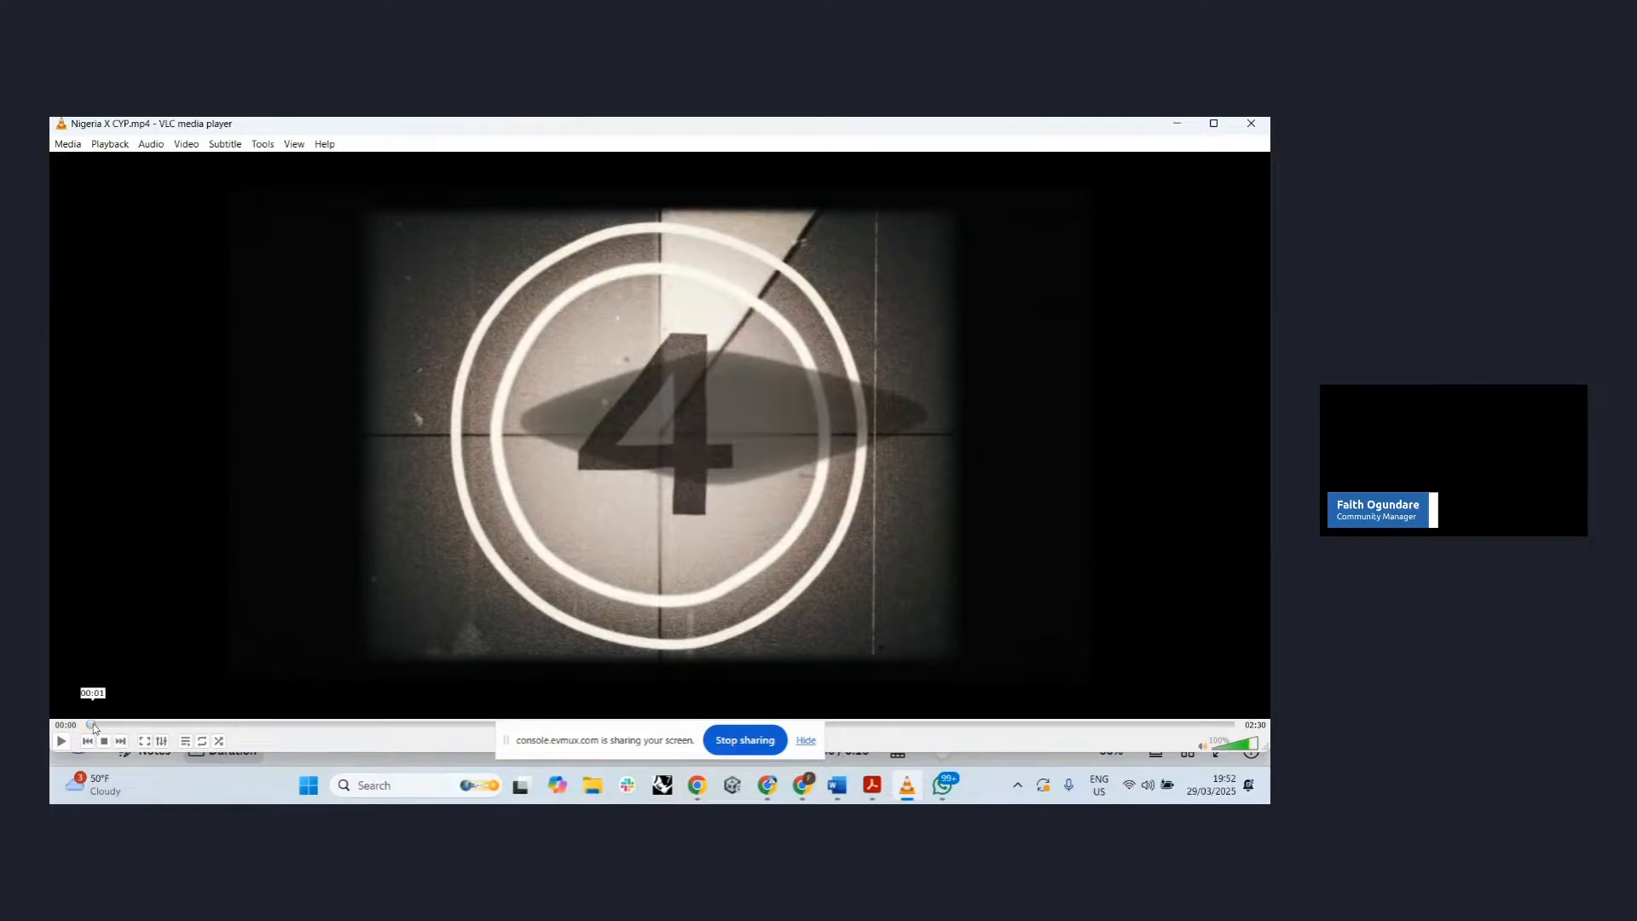
click(88, 724)
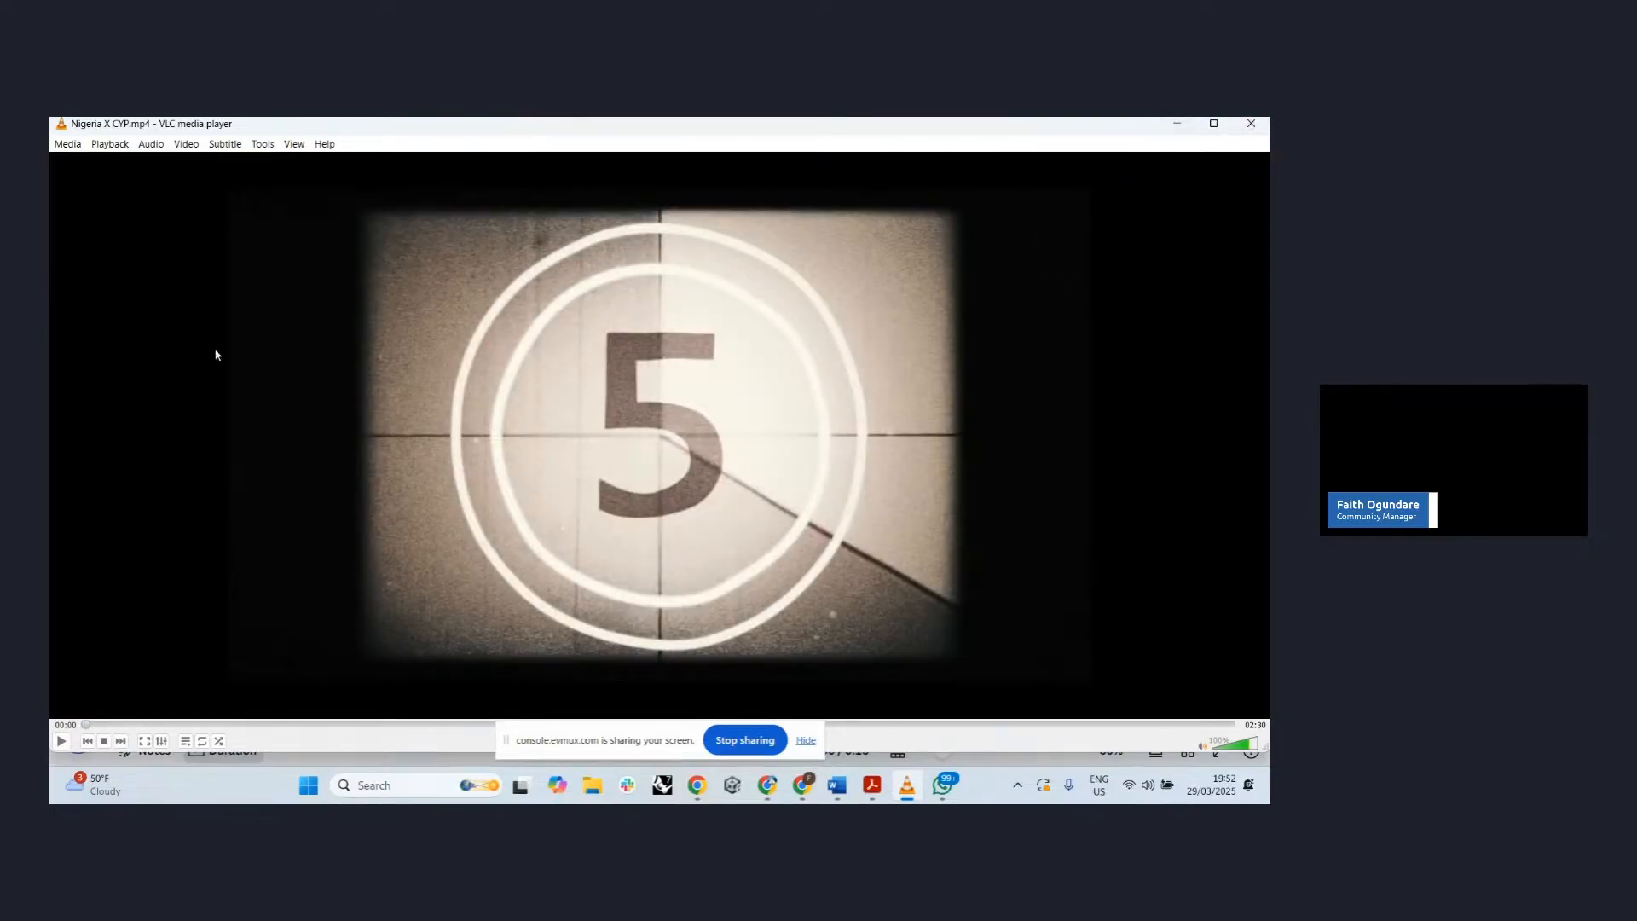
double_click(309, 377)
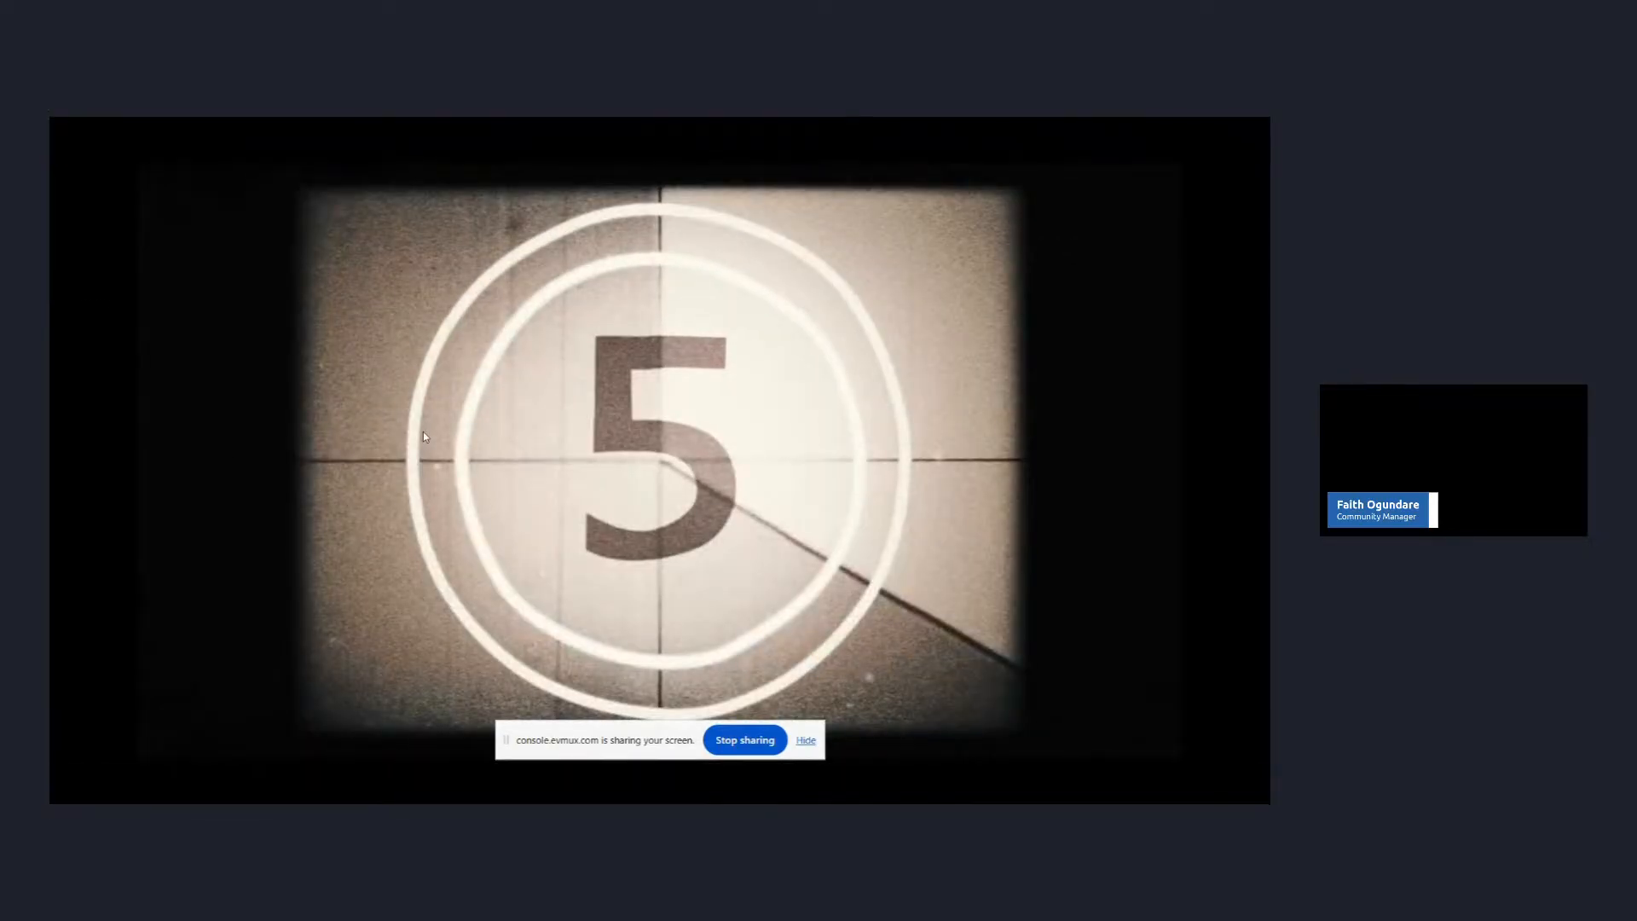
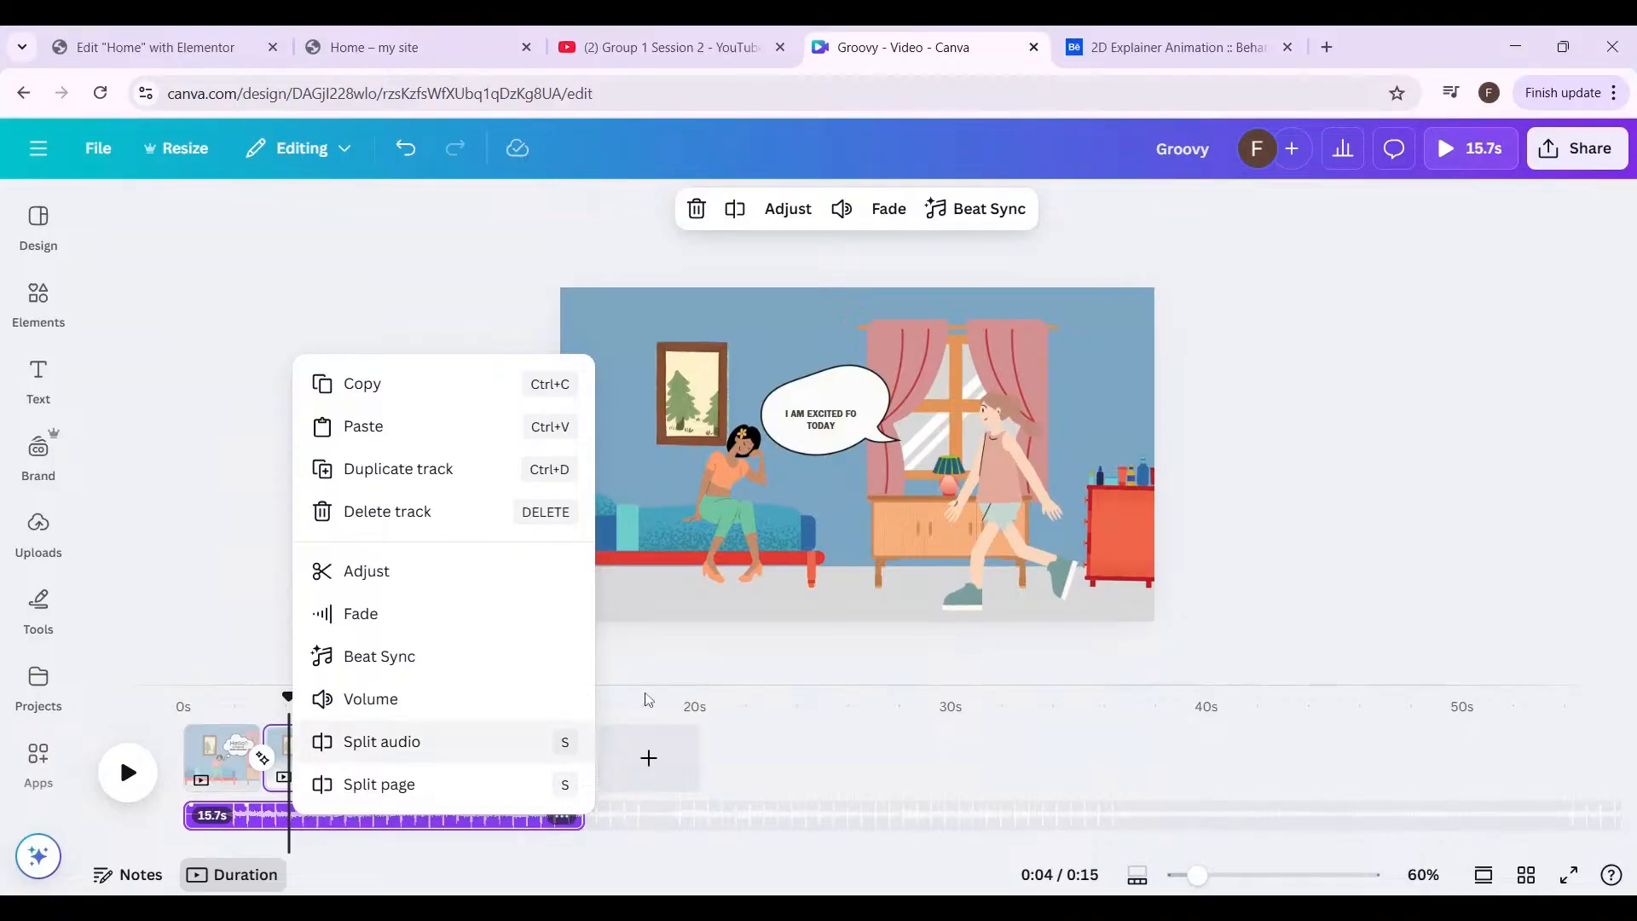
- Add the 1.3-second video of the building entrance from the saved projects to the start of the first scene
key(Escape)
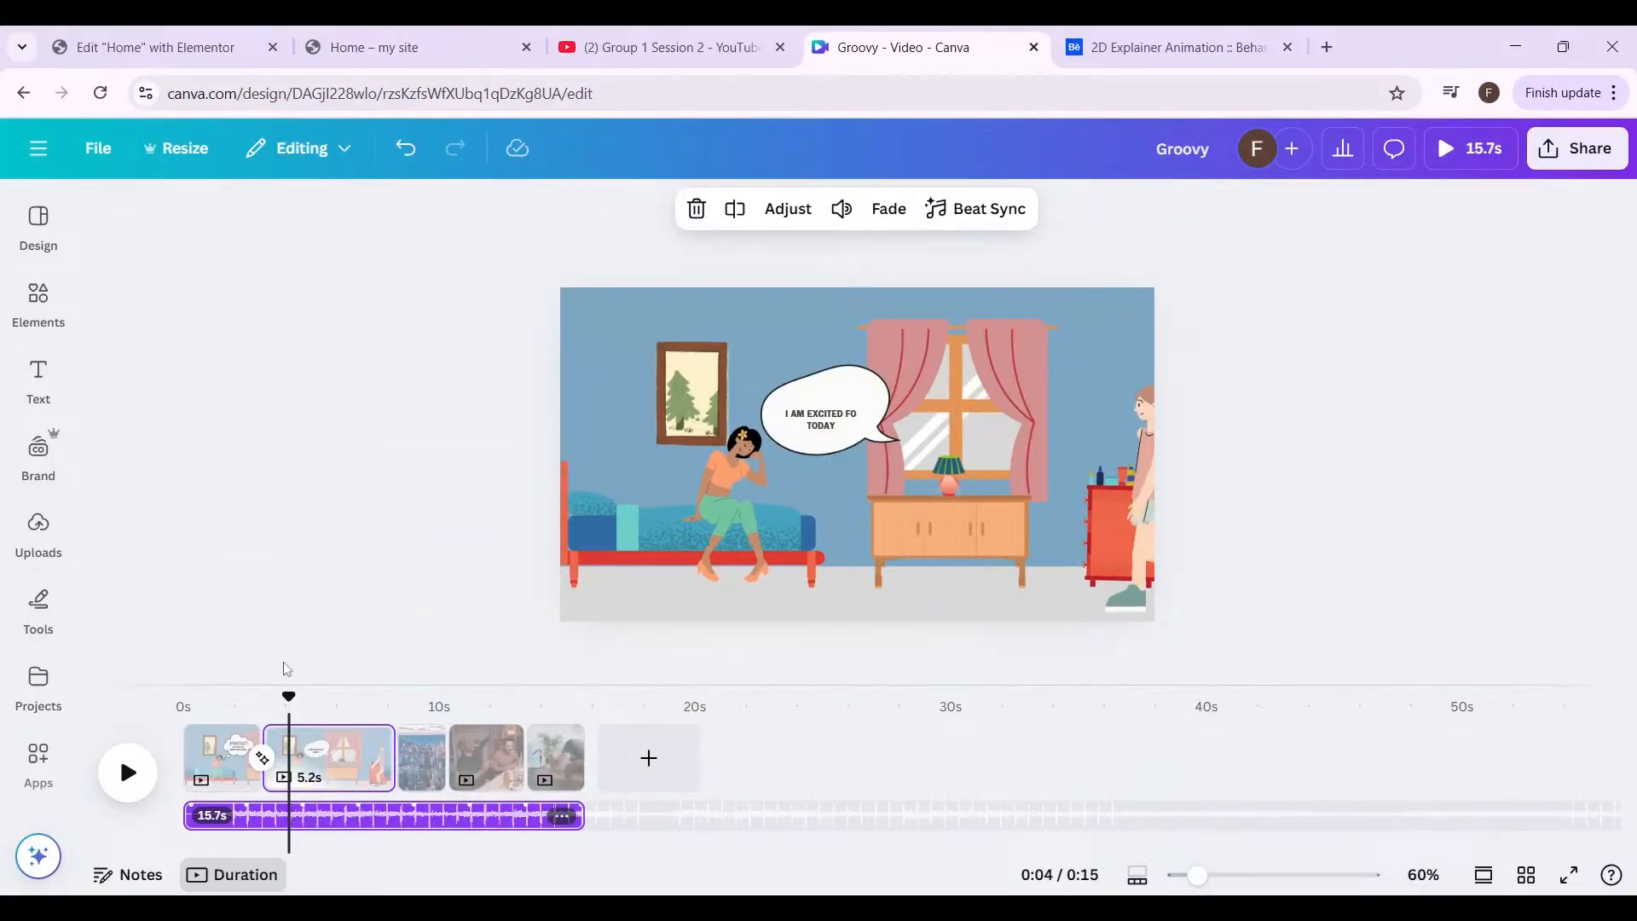
drag(290, 697, 182, 697)
click(34, 660)
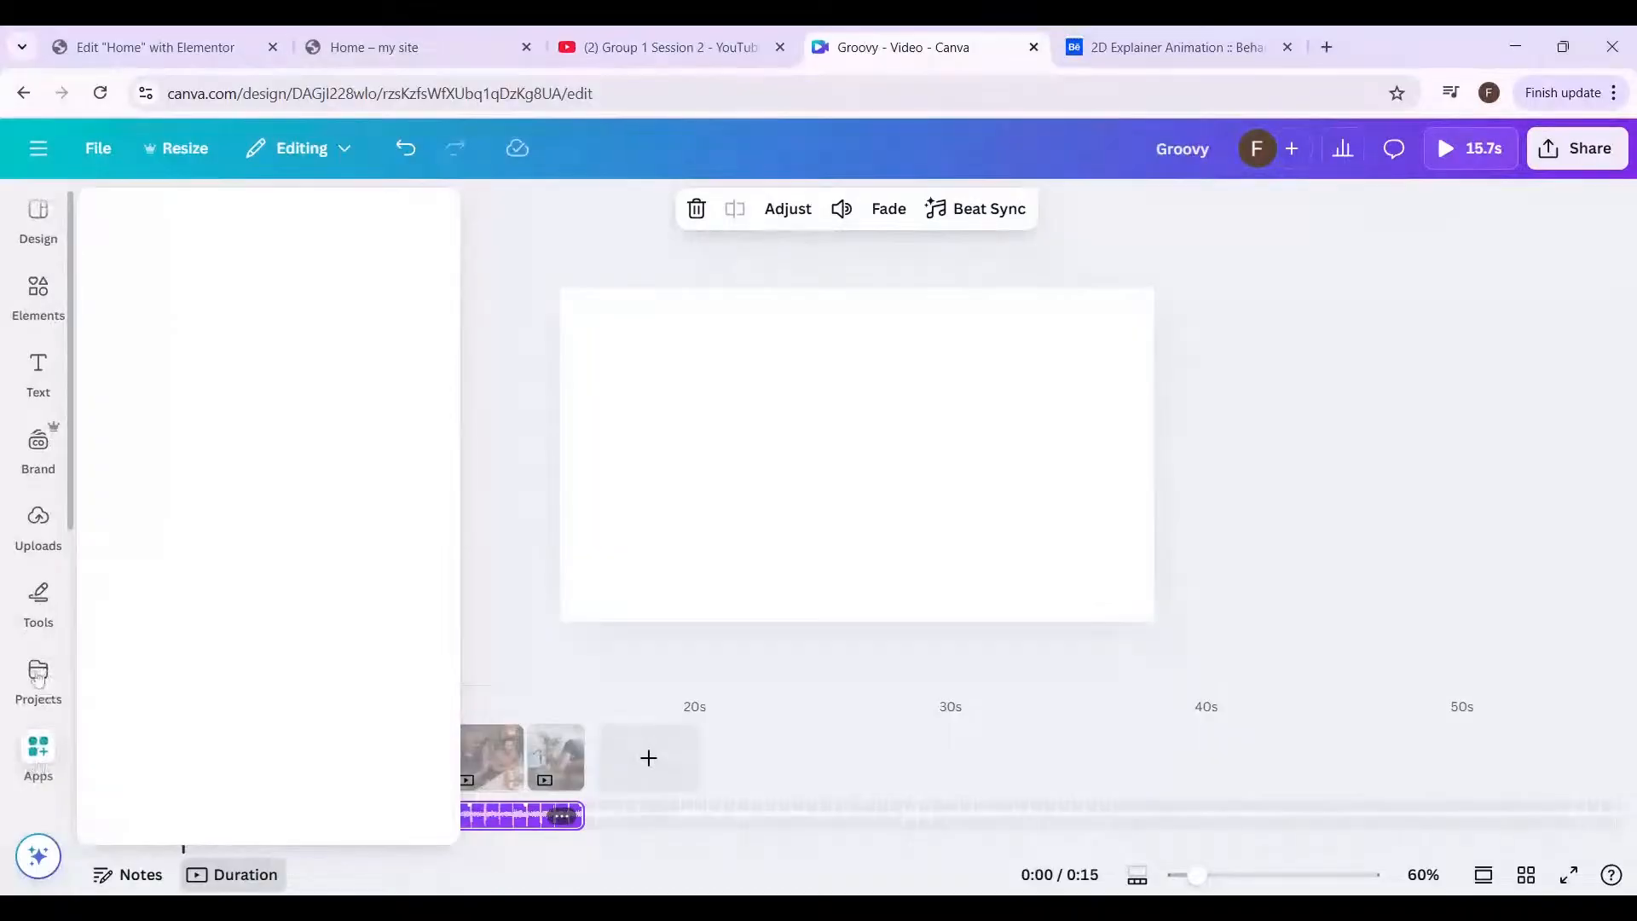
click(37, 752)
click(45, 678)
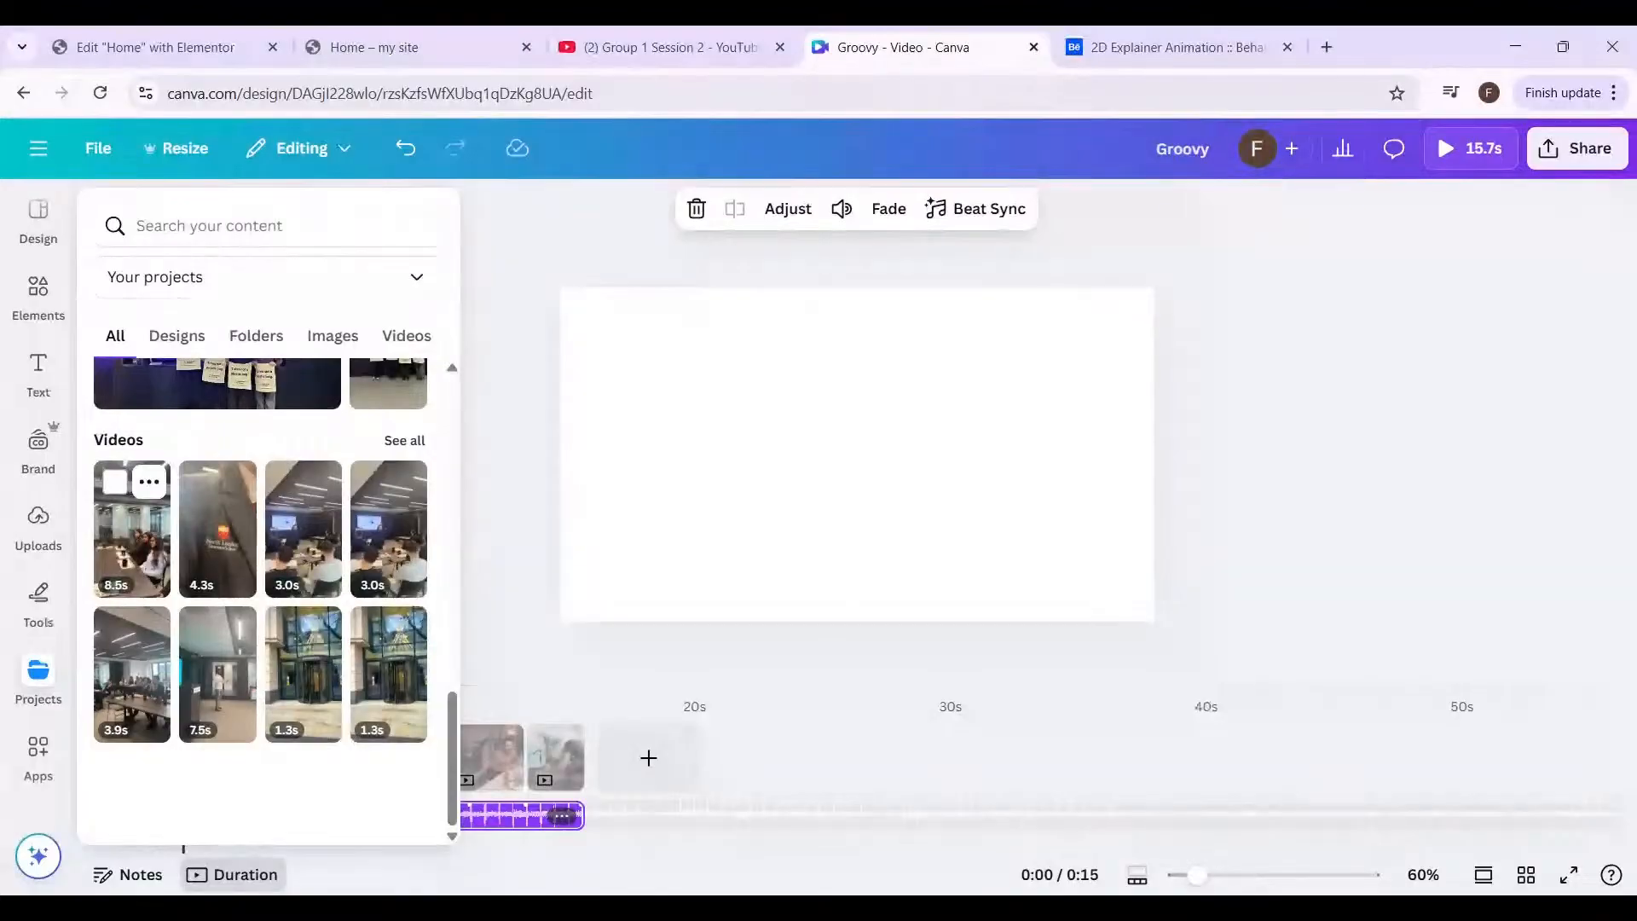
click(302, 674)
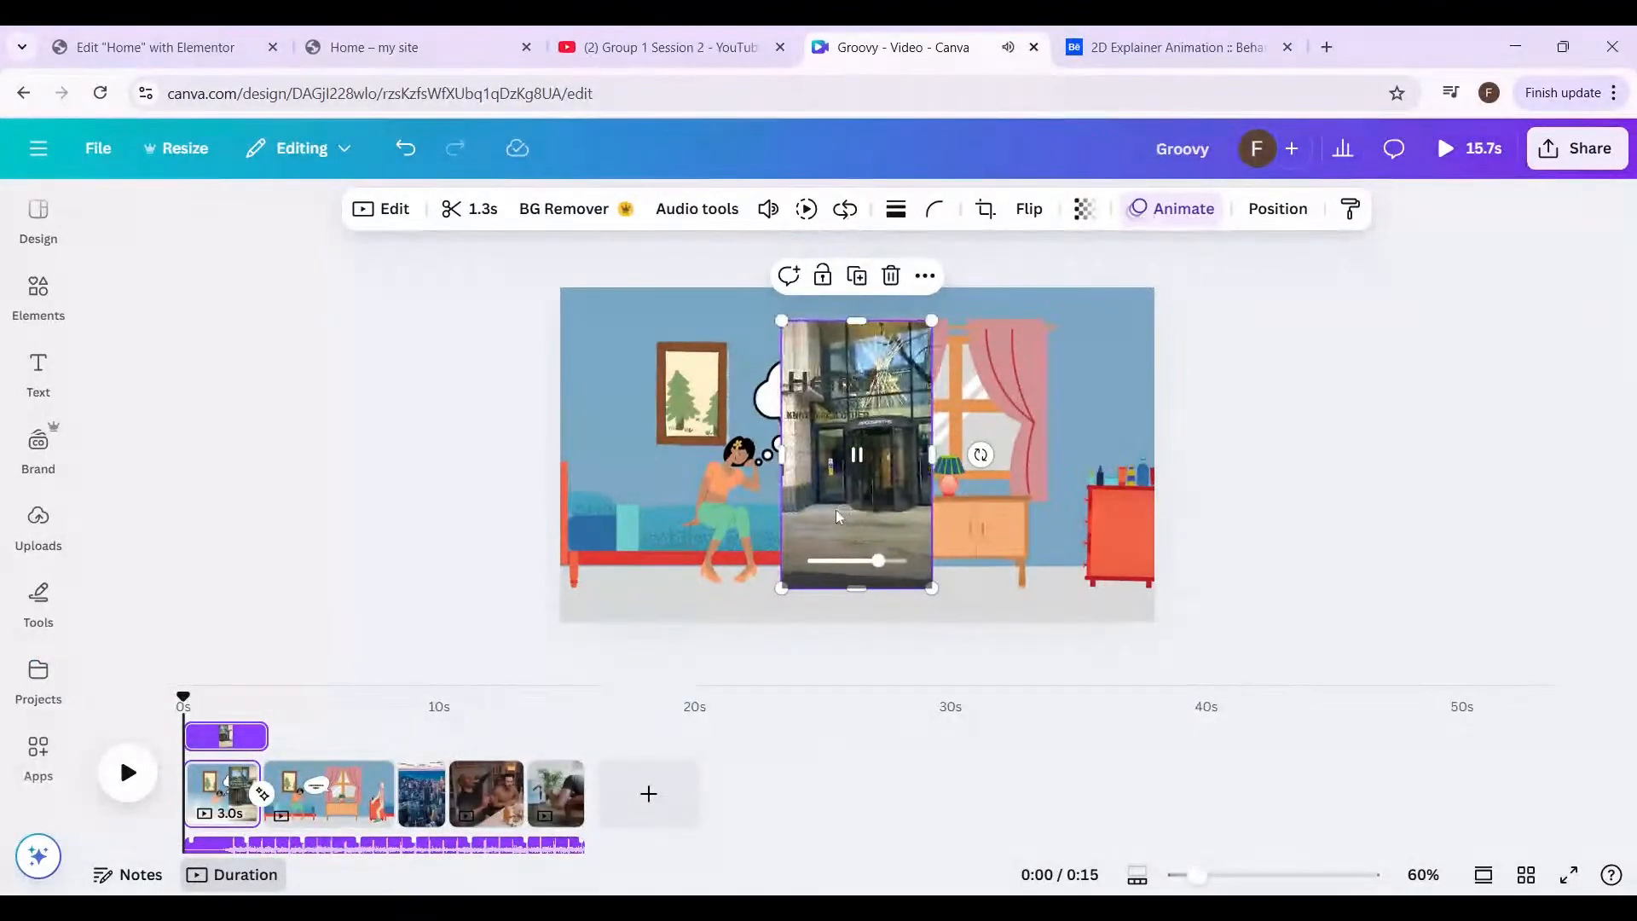
- Extract the audio from the building entrance video and delete the video from the first scene
right_click(837, 516)
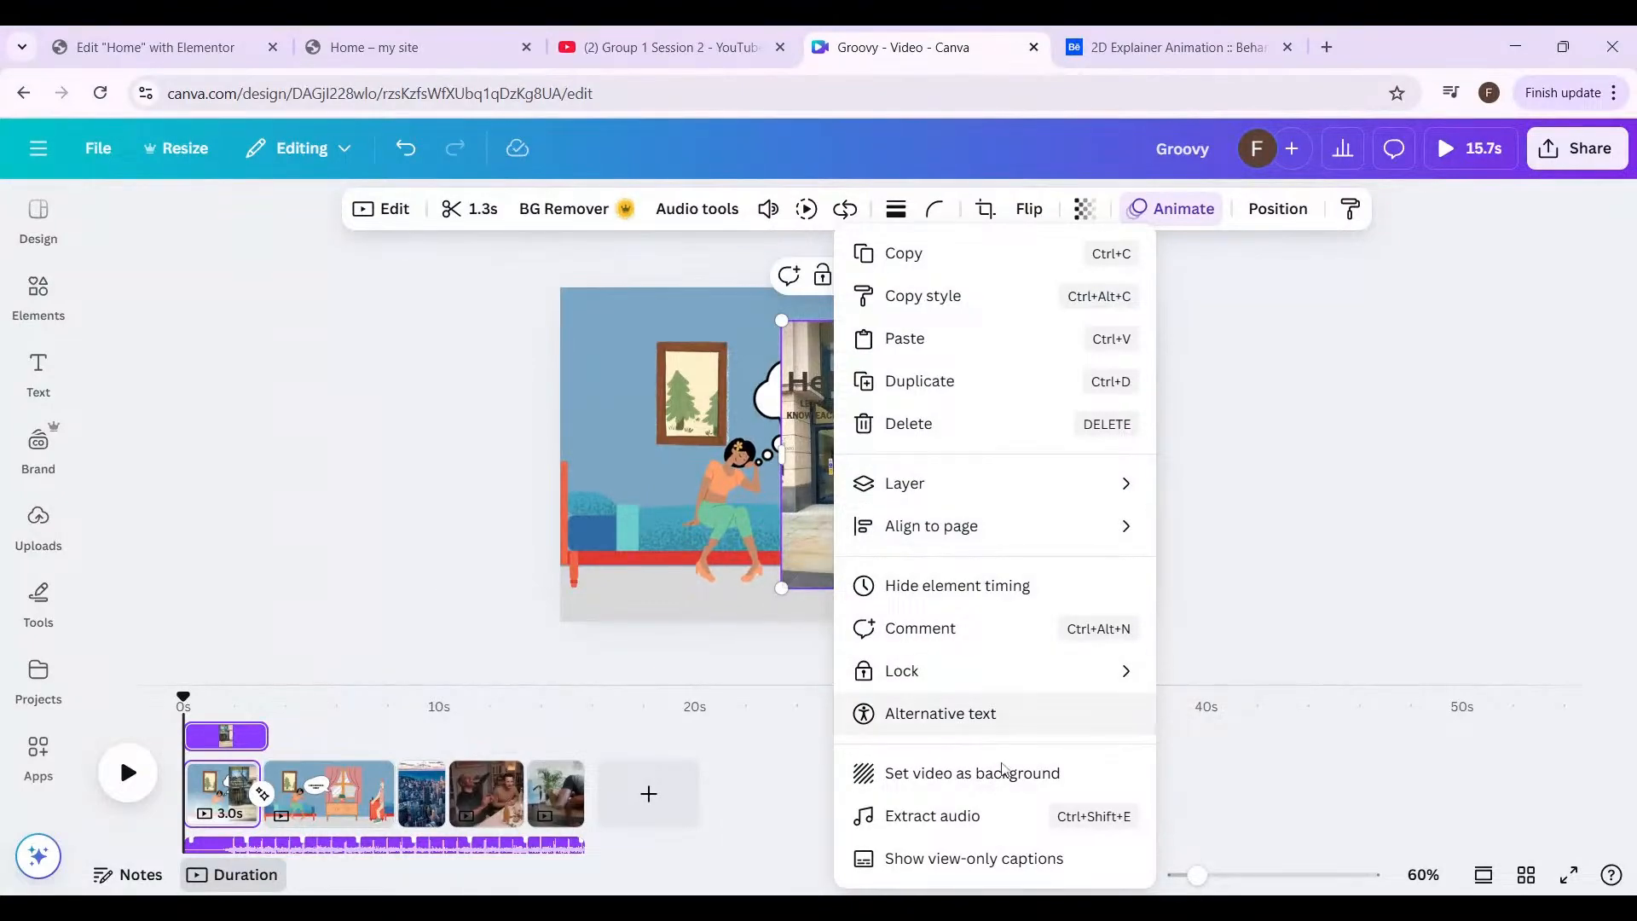
click(994, 818)
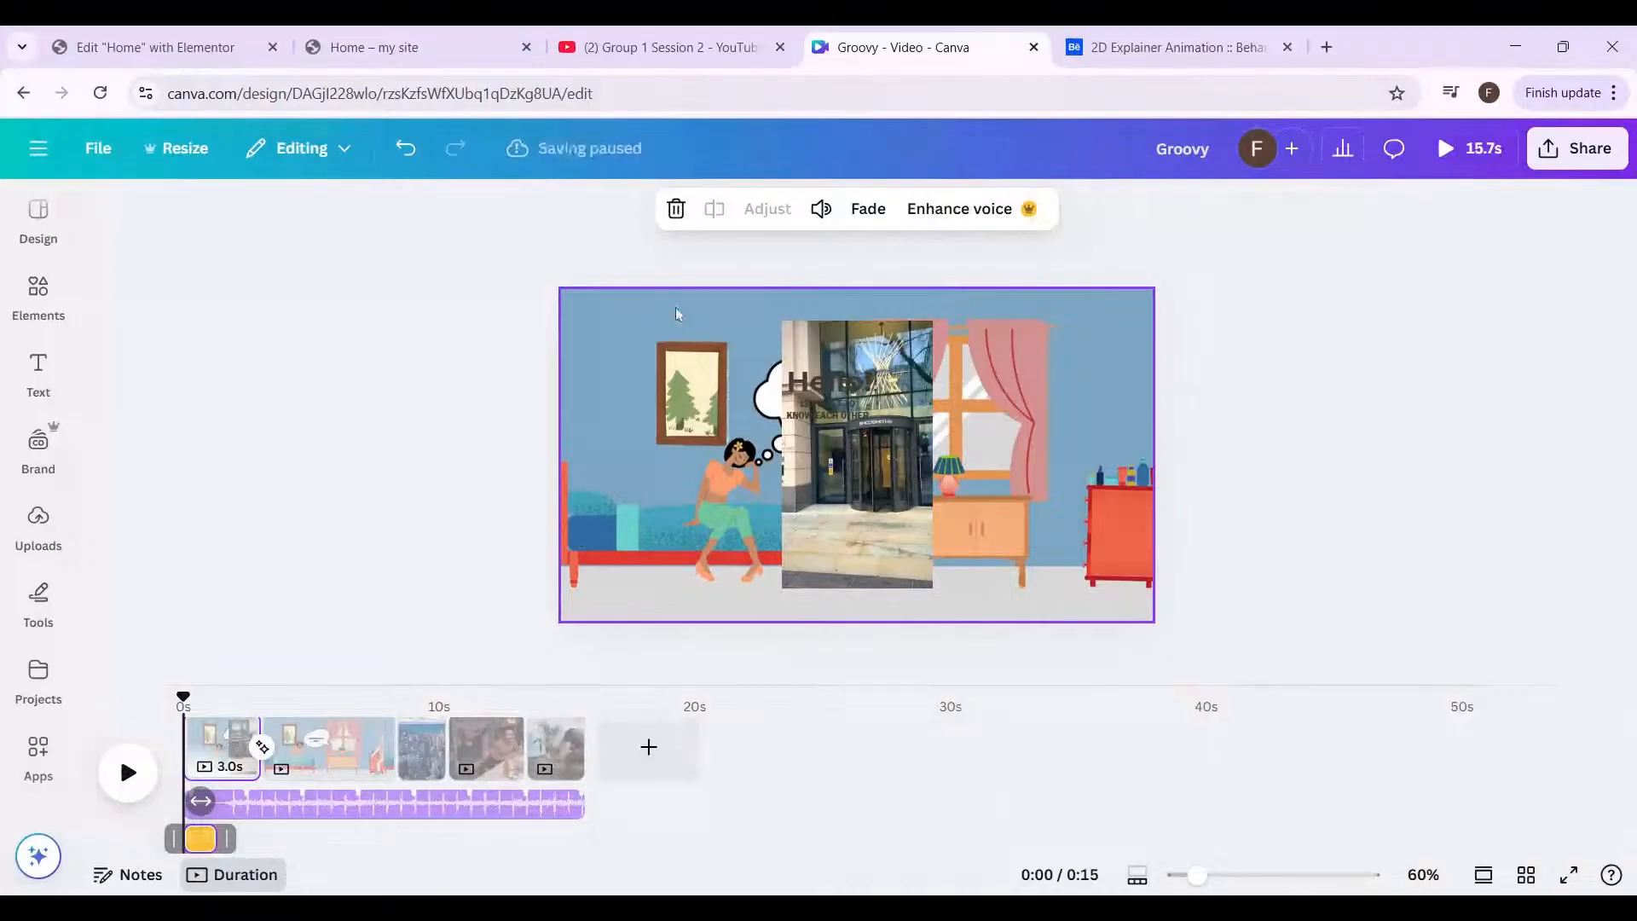
click(861, 513)
key(Delete)
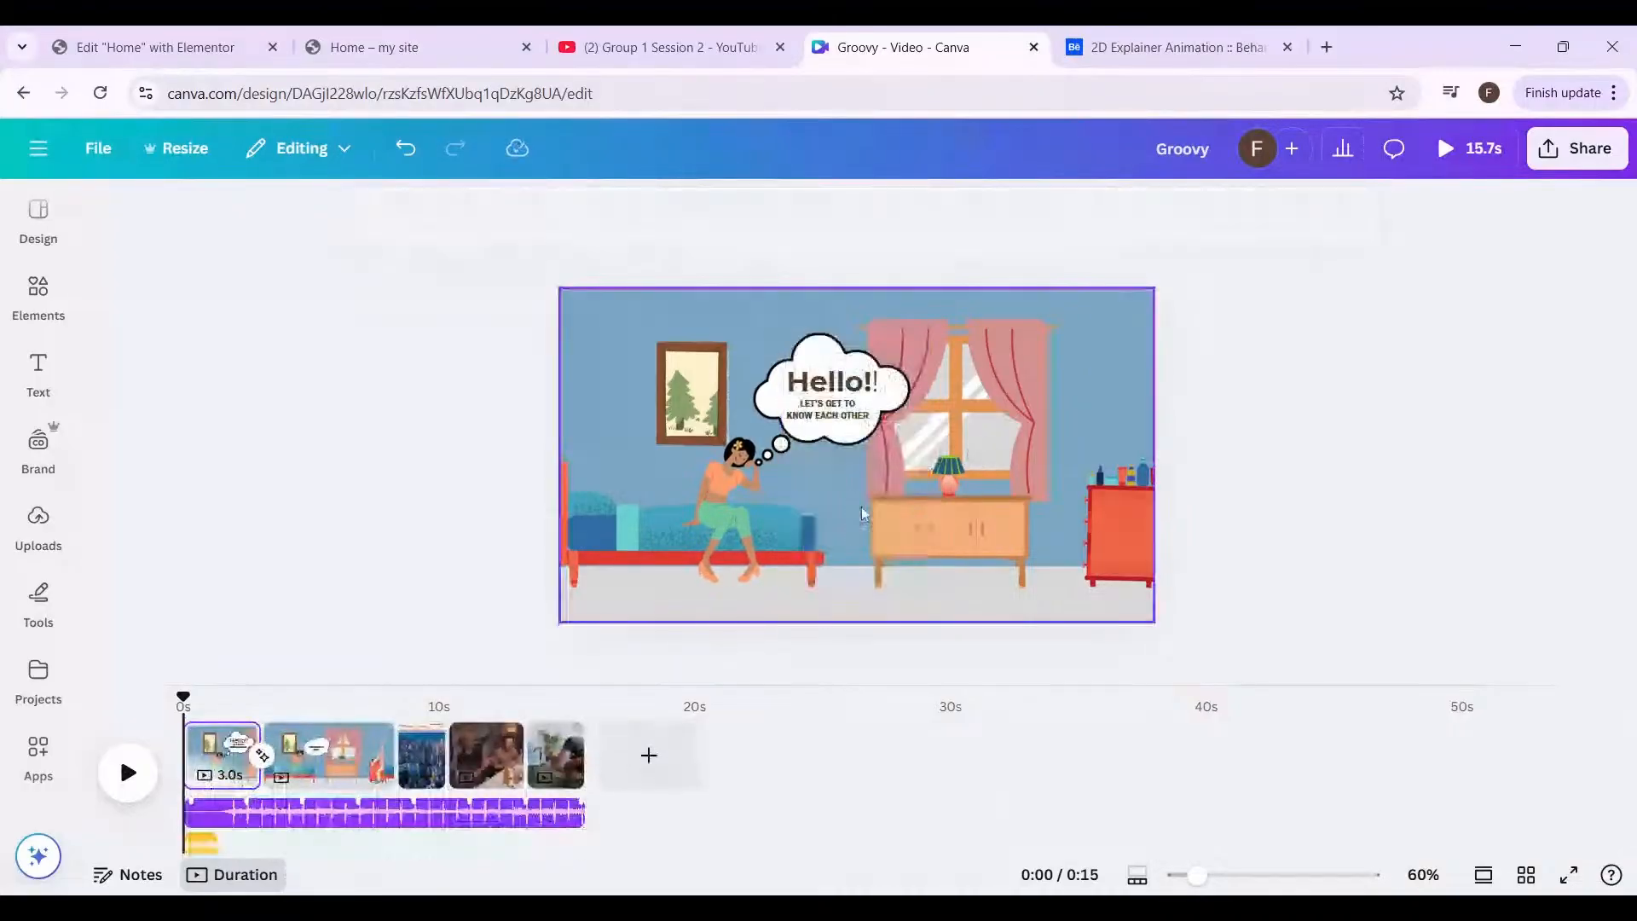
- Try to lengthen the extracted audio clip and play the first scene to hear it together with the music
click(202, 842)
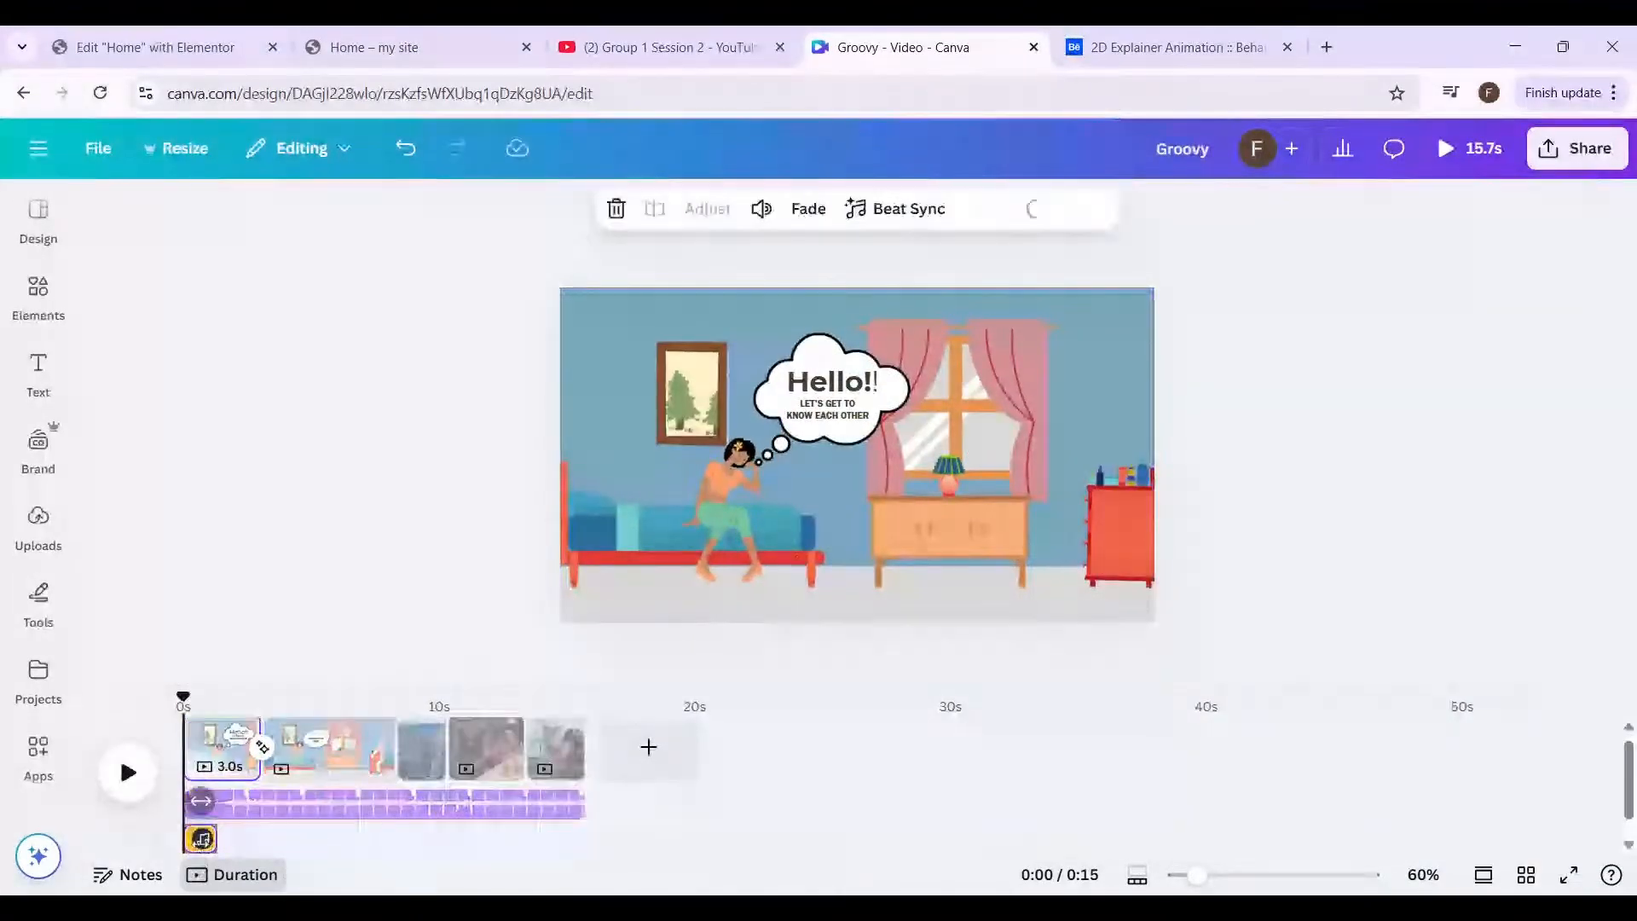
mouse_move(223, 839)
mouse_down()
mouse_move(257, 838)
mouse_move(232, 840)
mouse_up()
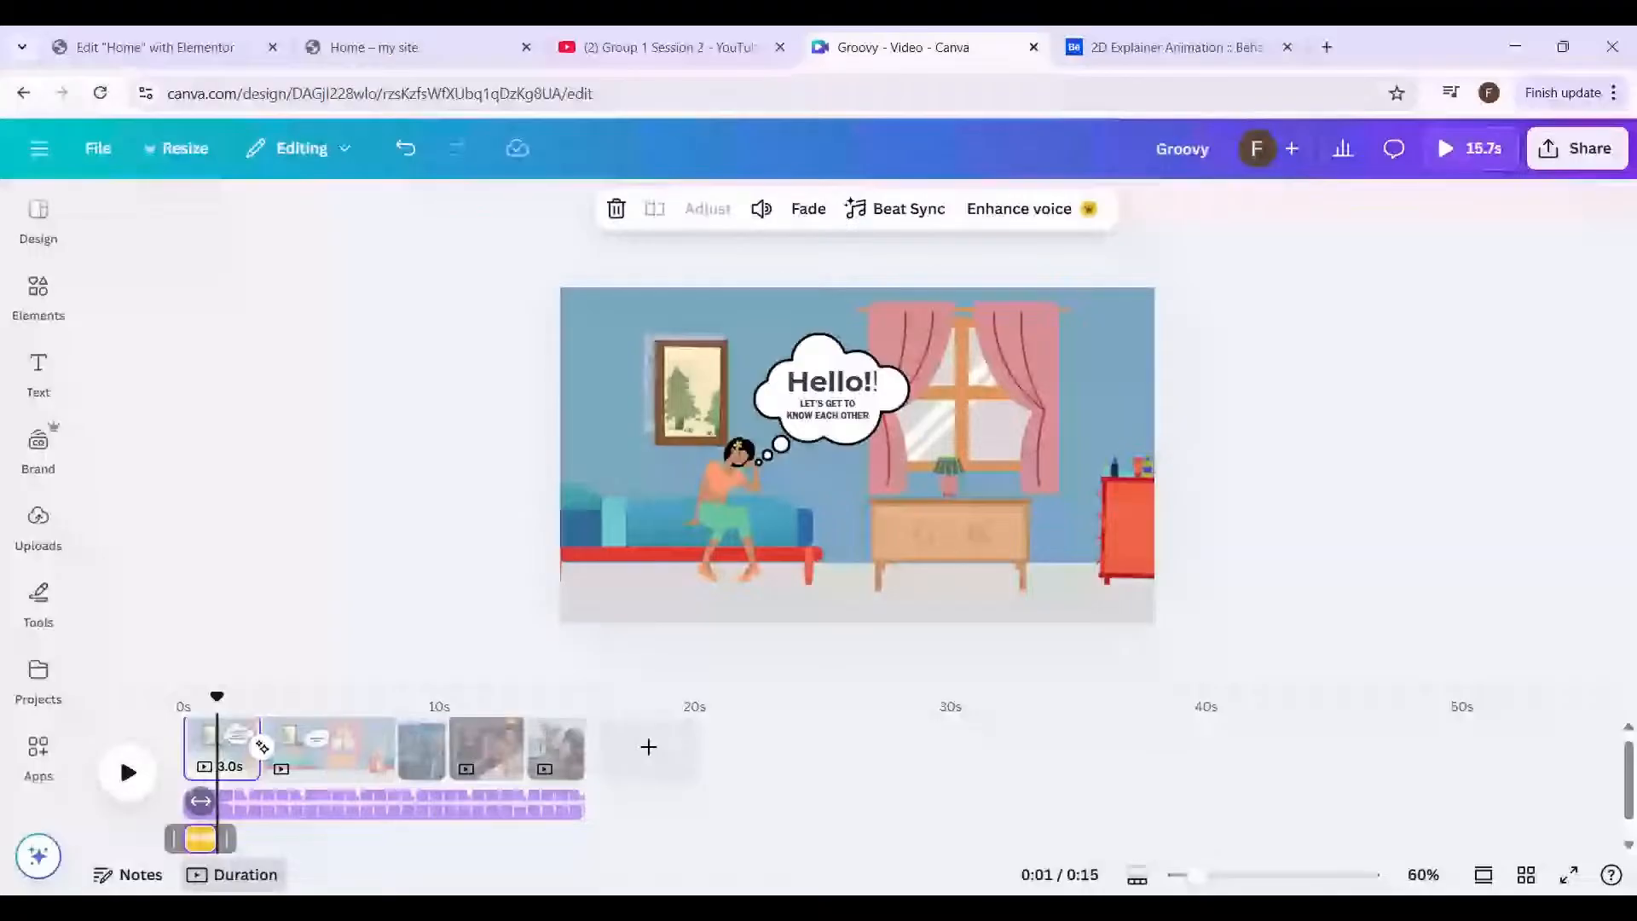
drag(217, 696, 162, 703)
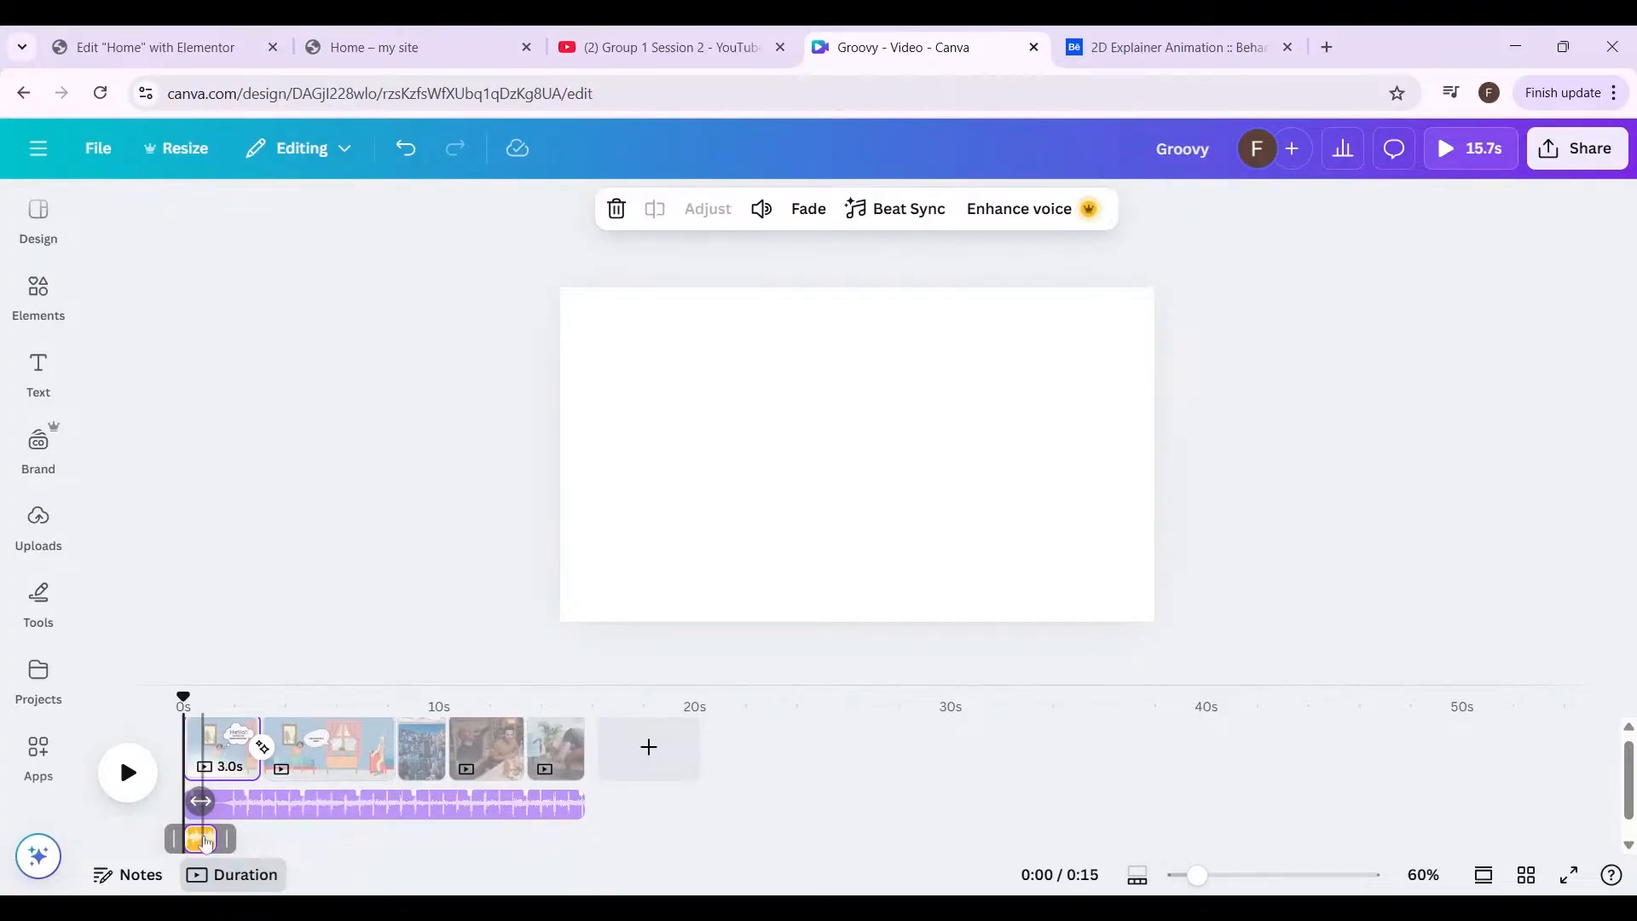
click(205, 842)
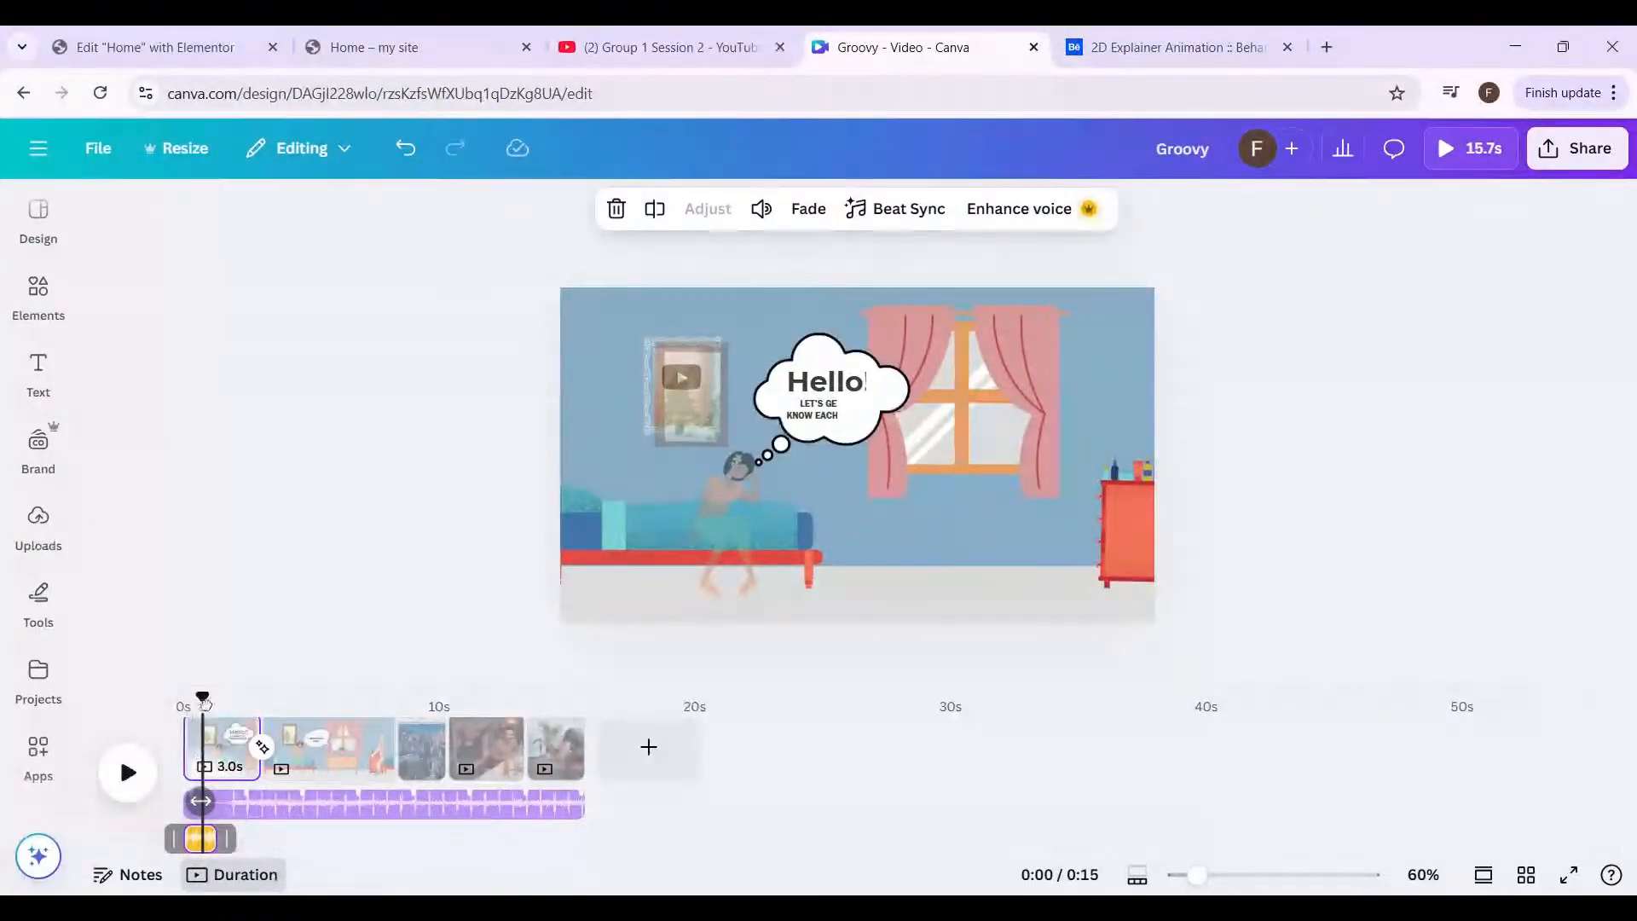
drag(202, 699, 157, 708)
click(127, 786)
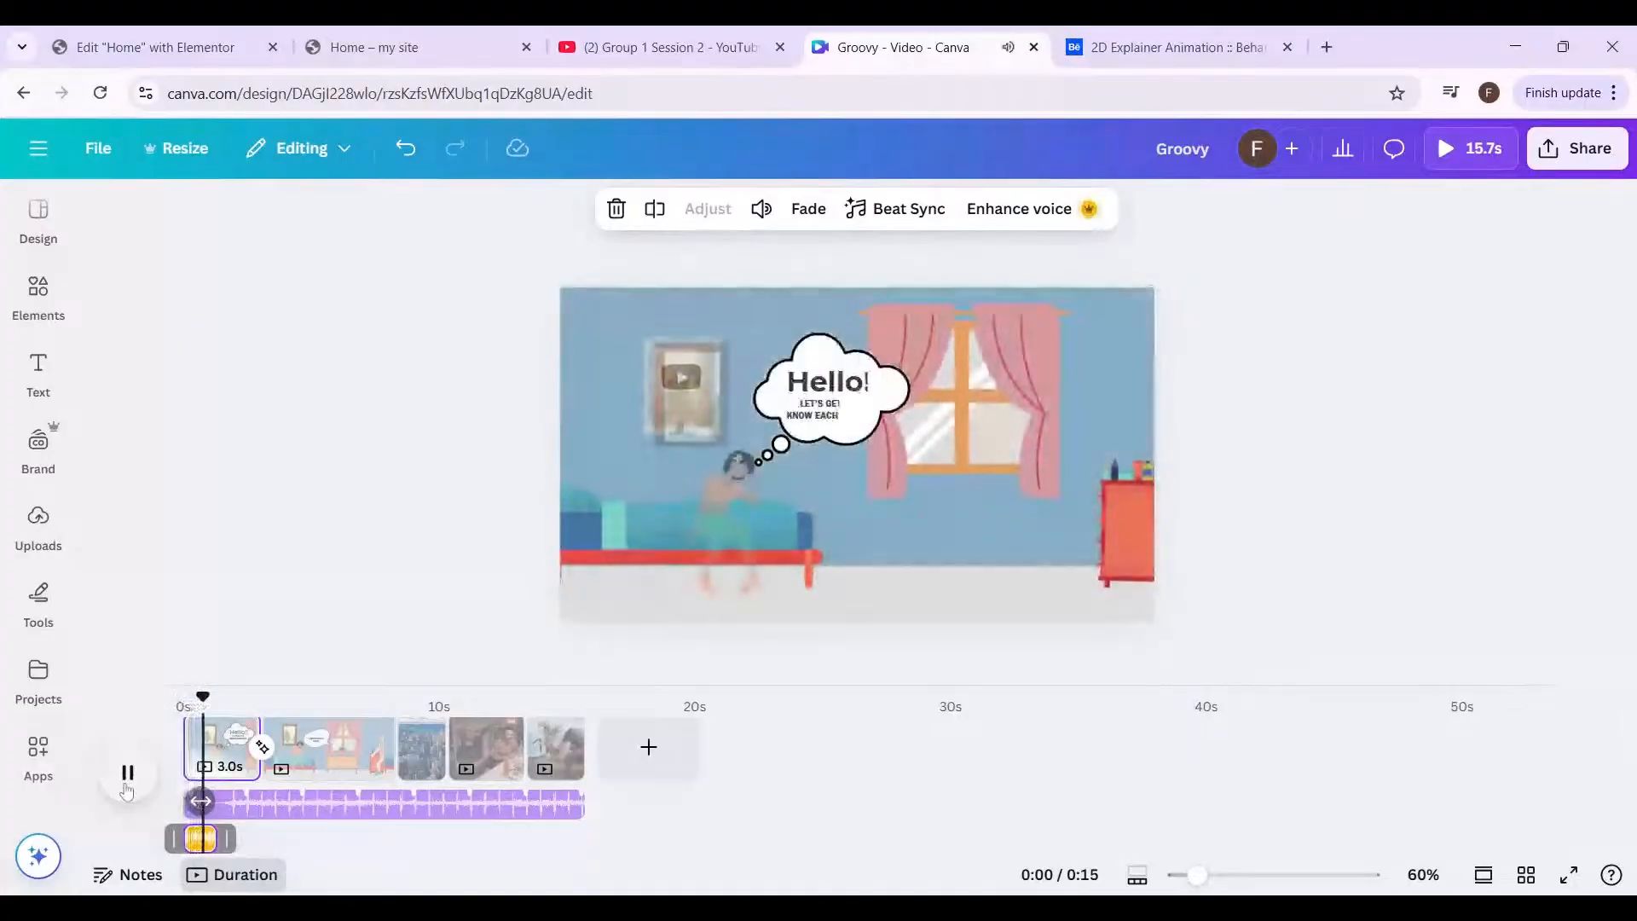
click(127, 785)
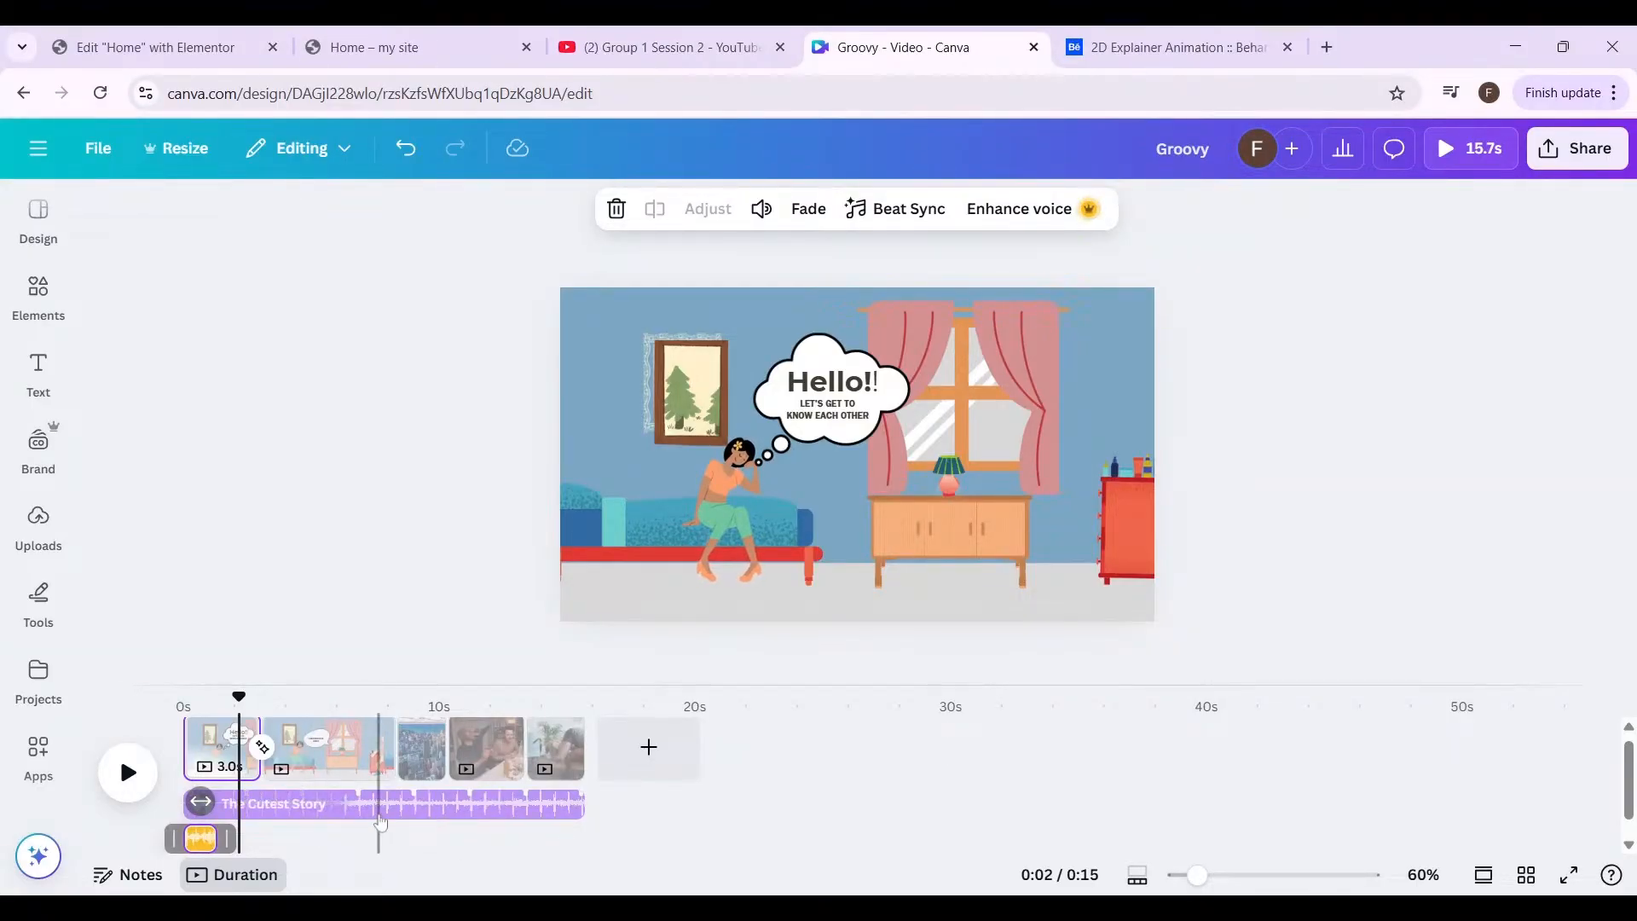
- Open the volume settings of the music track "The Cutest Story" and balance the volume of all media
click(378, 804)
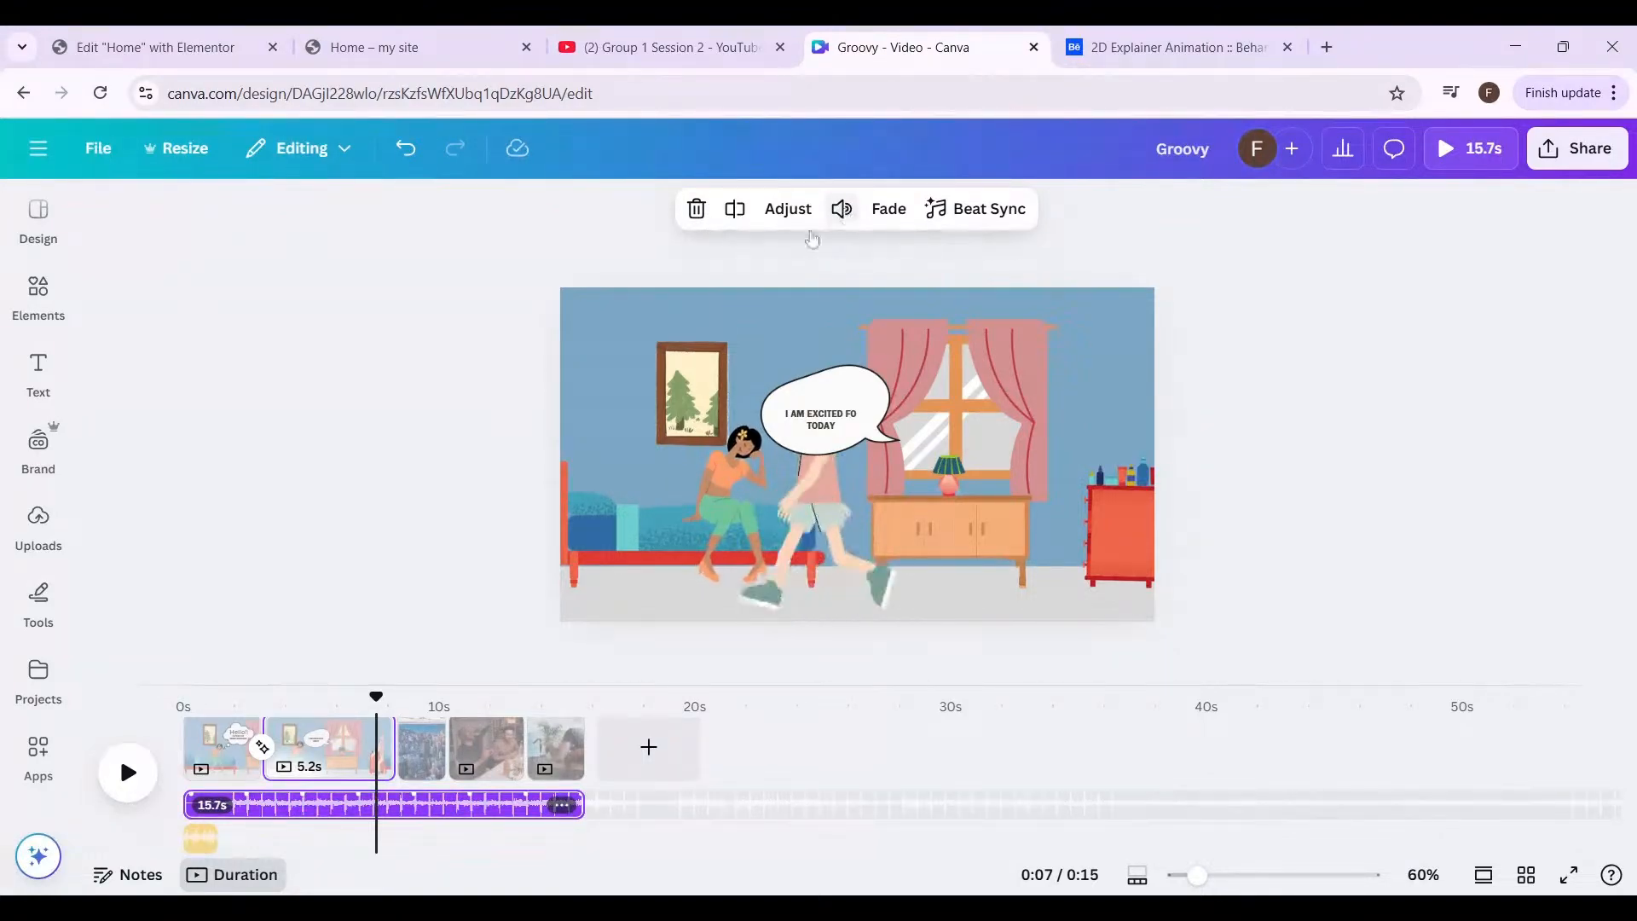
click(841, 213)
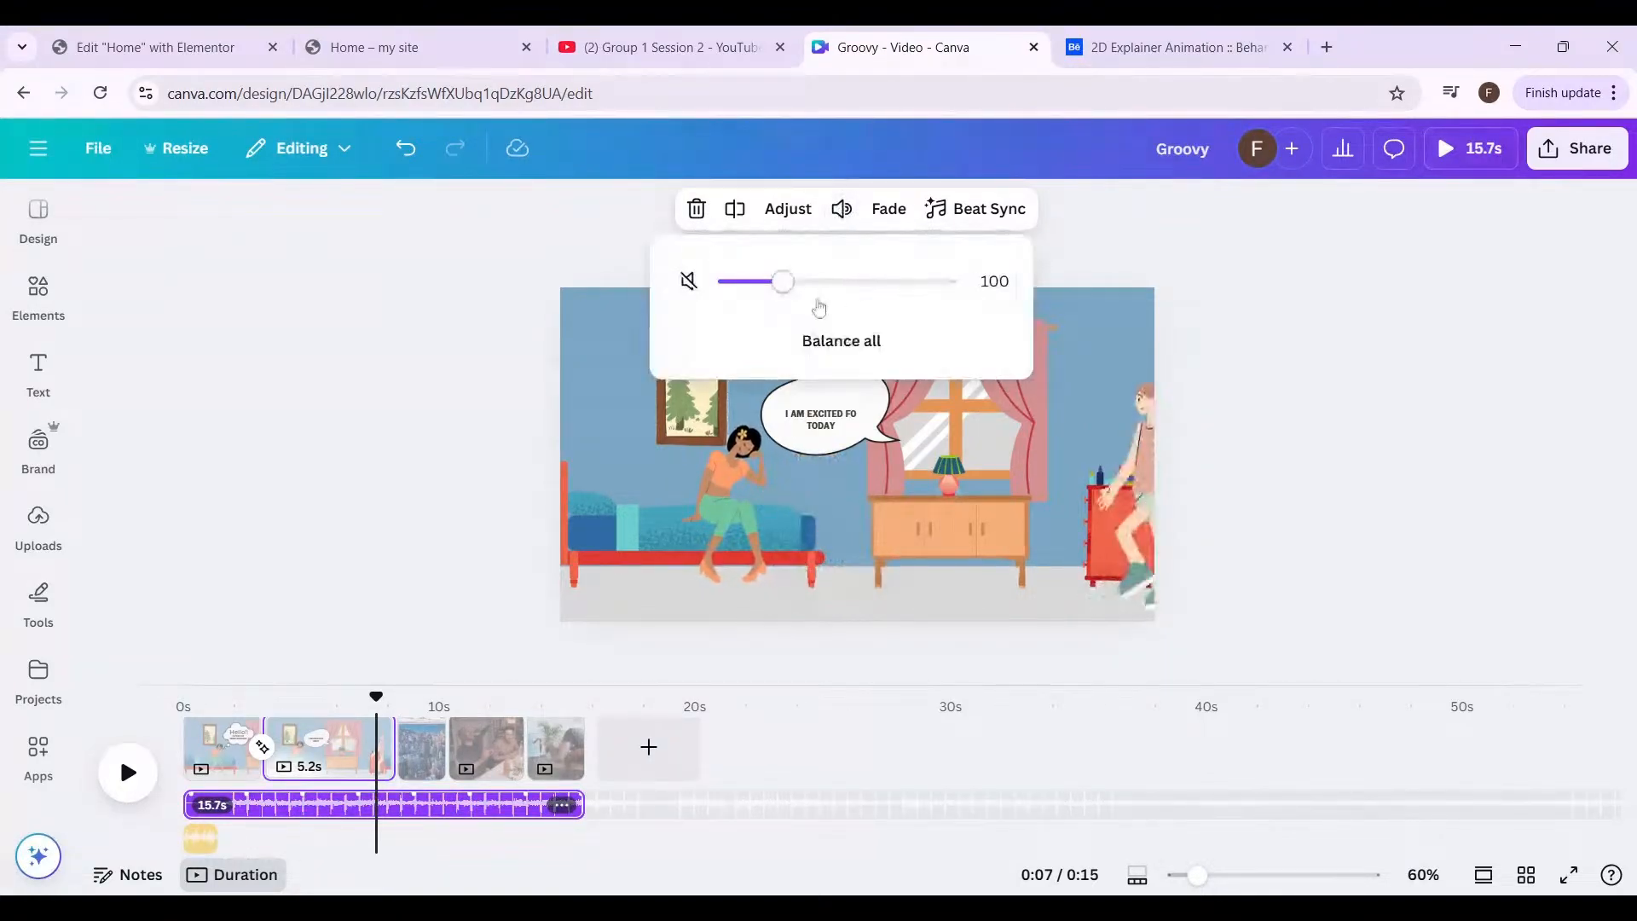
mouse_move(782, 281)
mouse_down()
mouse_move(726, 286)
mouse_move(891, 292)
mouse_move(913, 310)
mouse_move(771, 309)
mouse_move(938, 294)
mouse_move(781, 283)
mouse_up()
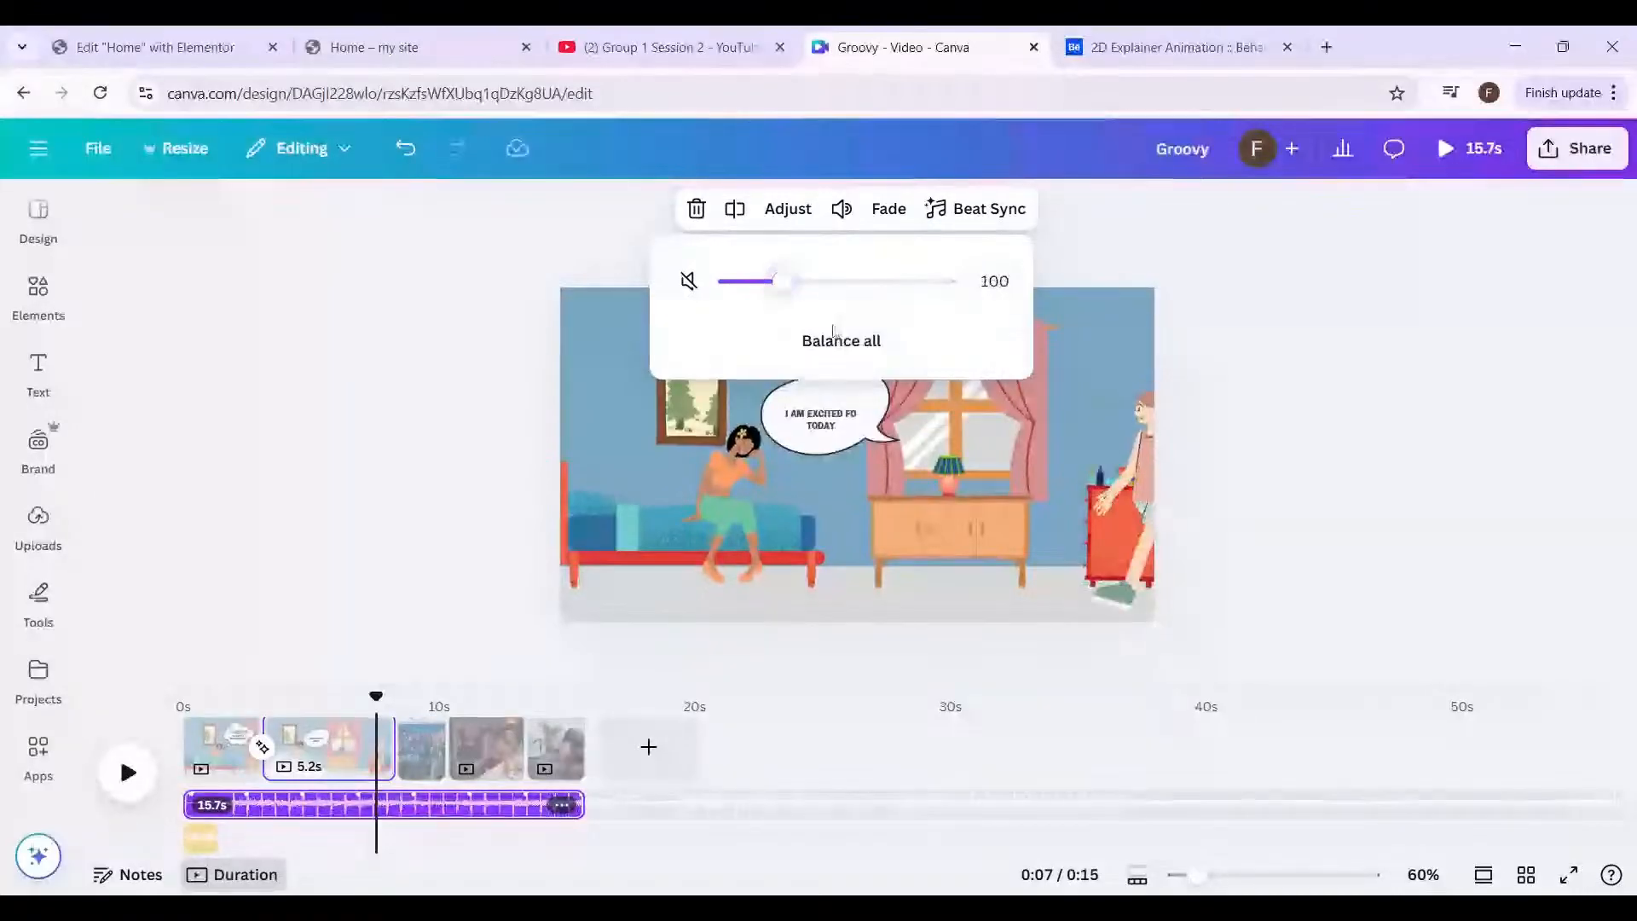
click(836, 341)
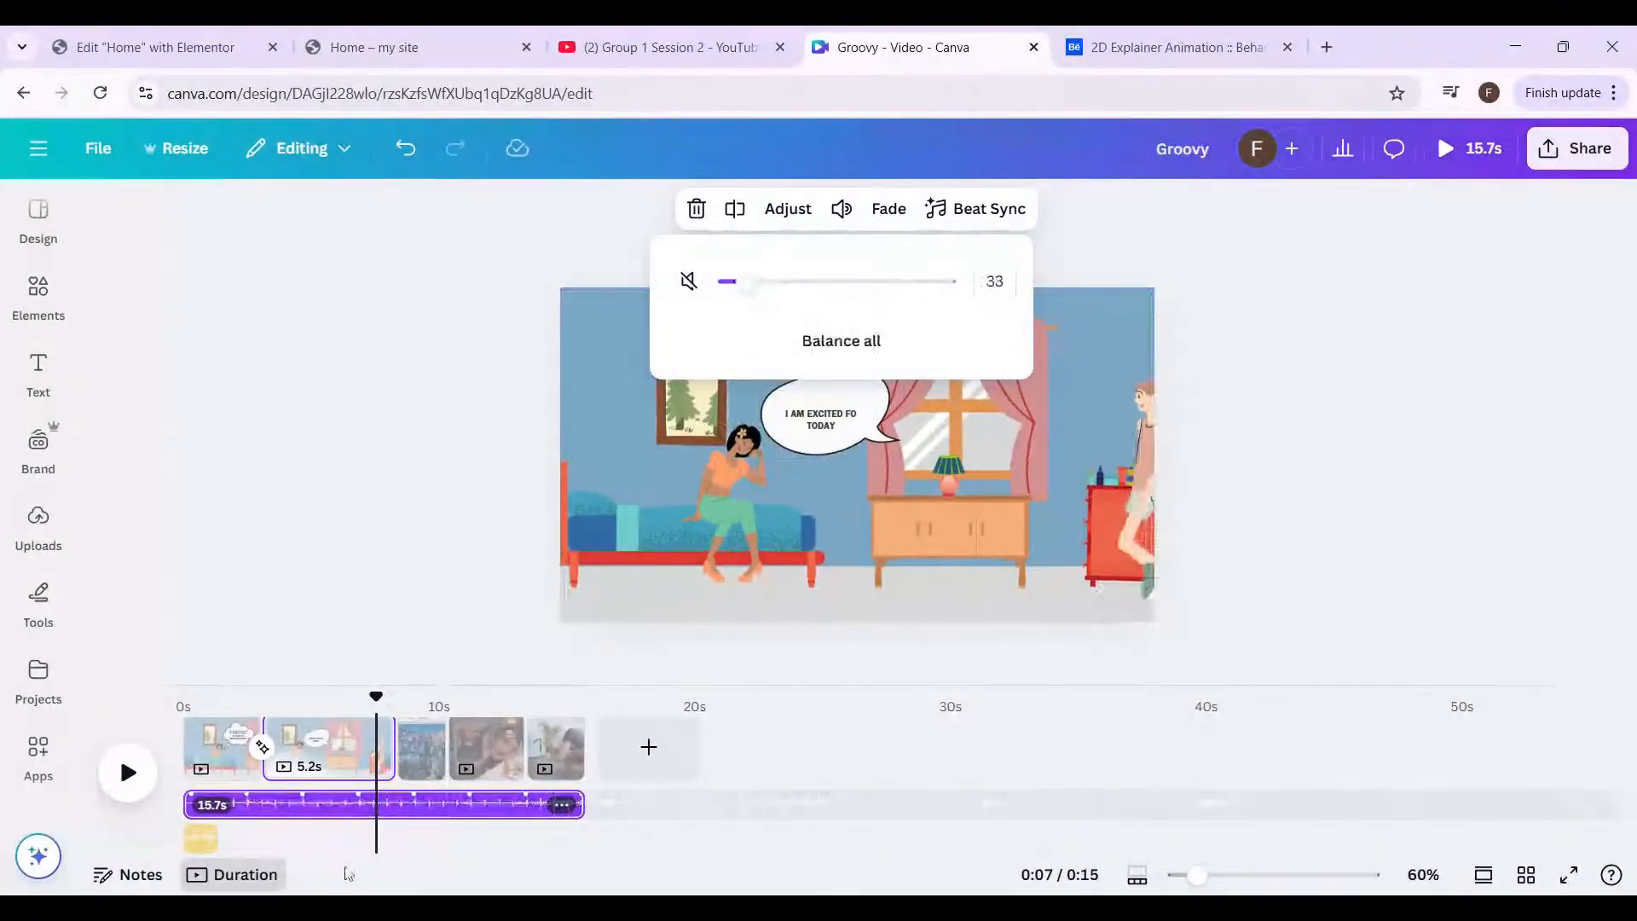
click(223, 844)
click(225, 846)
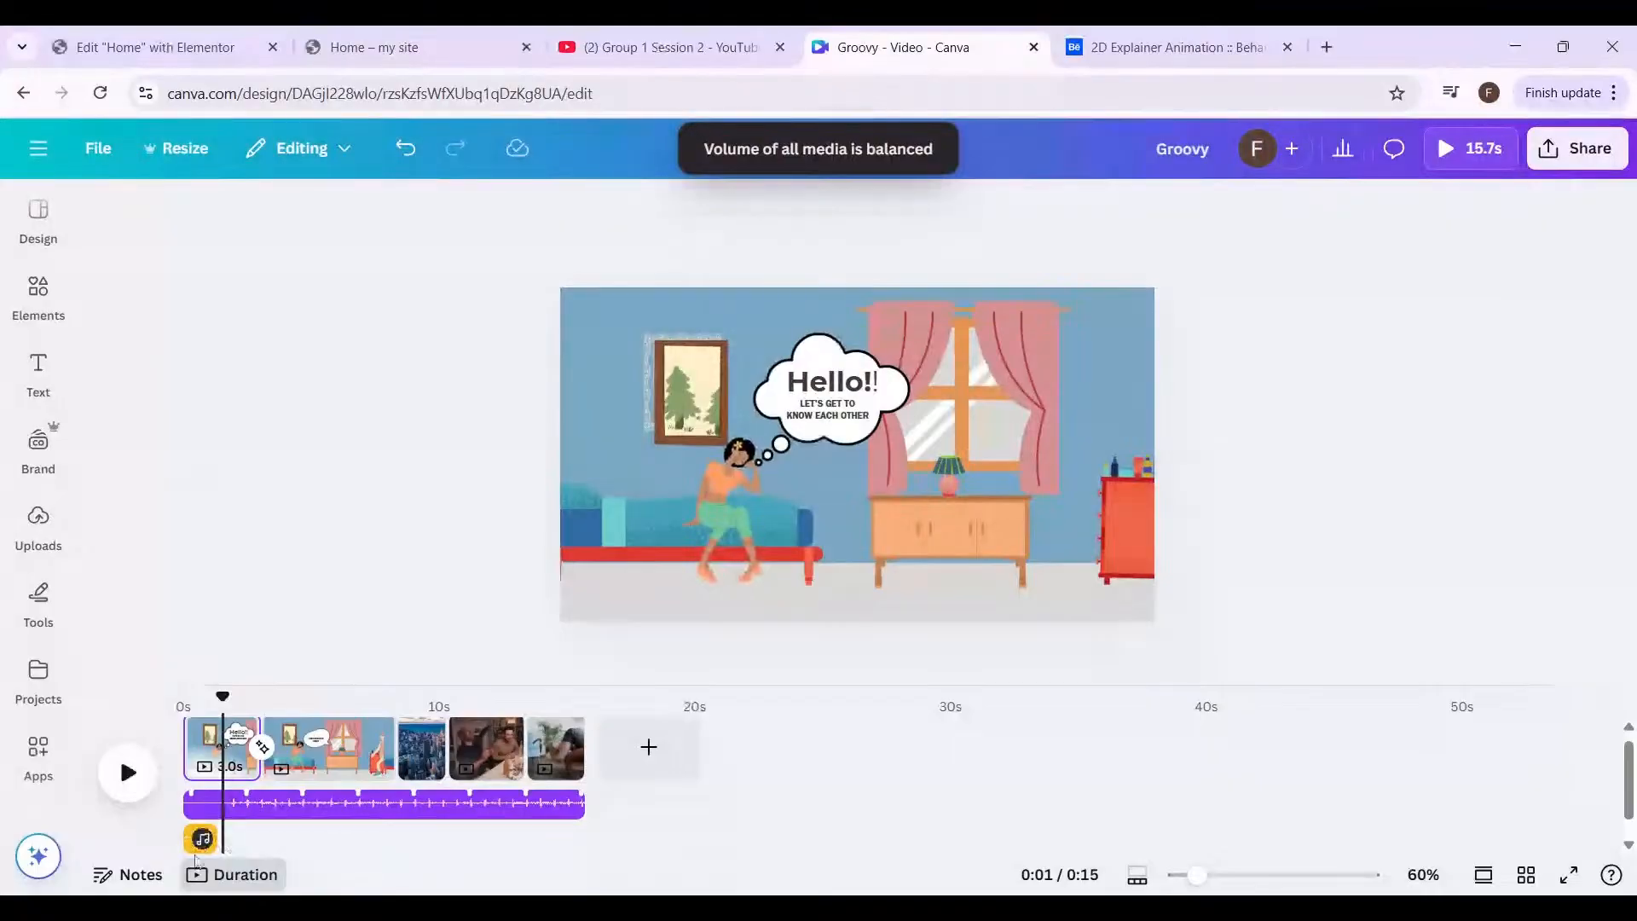
- Delete the extracted audio clip from the timeline and preview the start of the video, also in full screen
click(198, 844)
key(Delete)
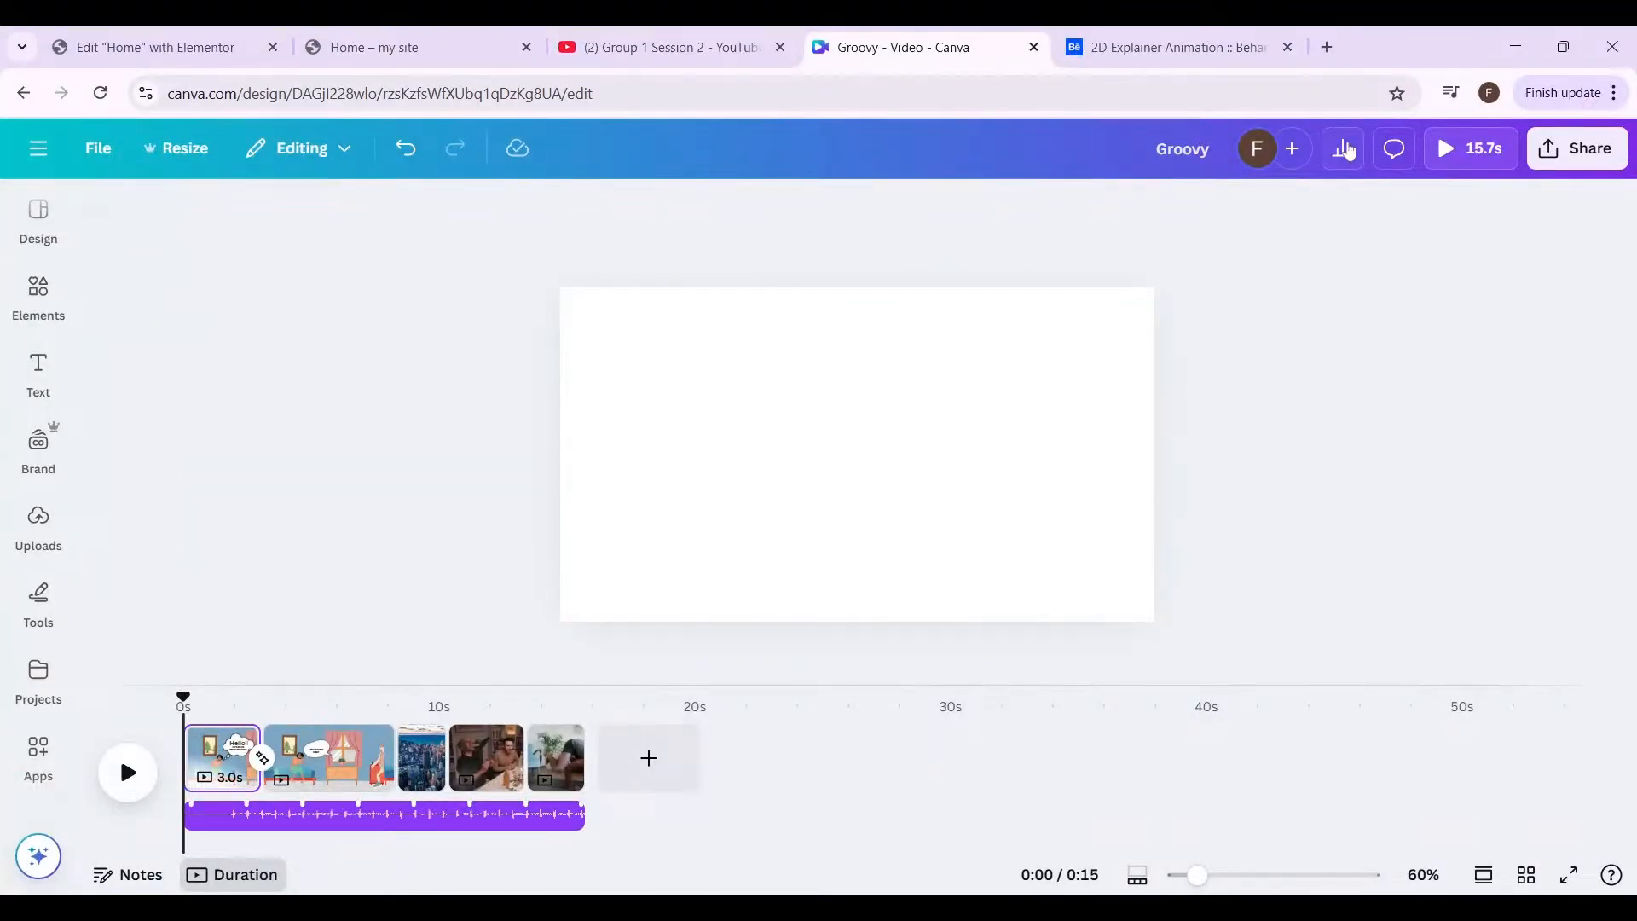
click(1465, 159)
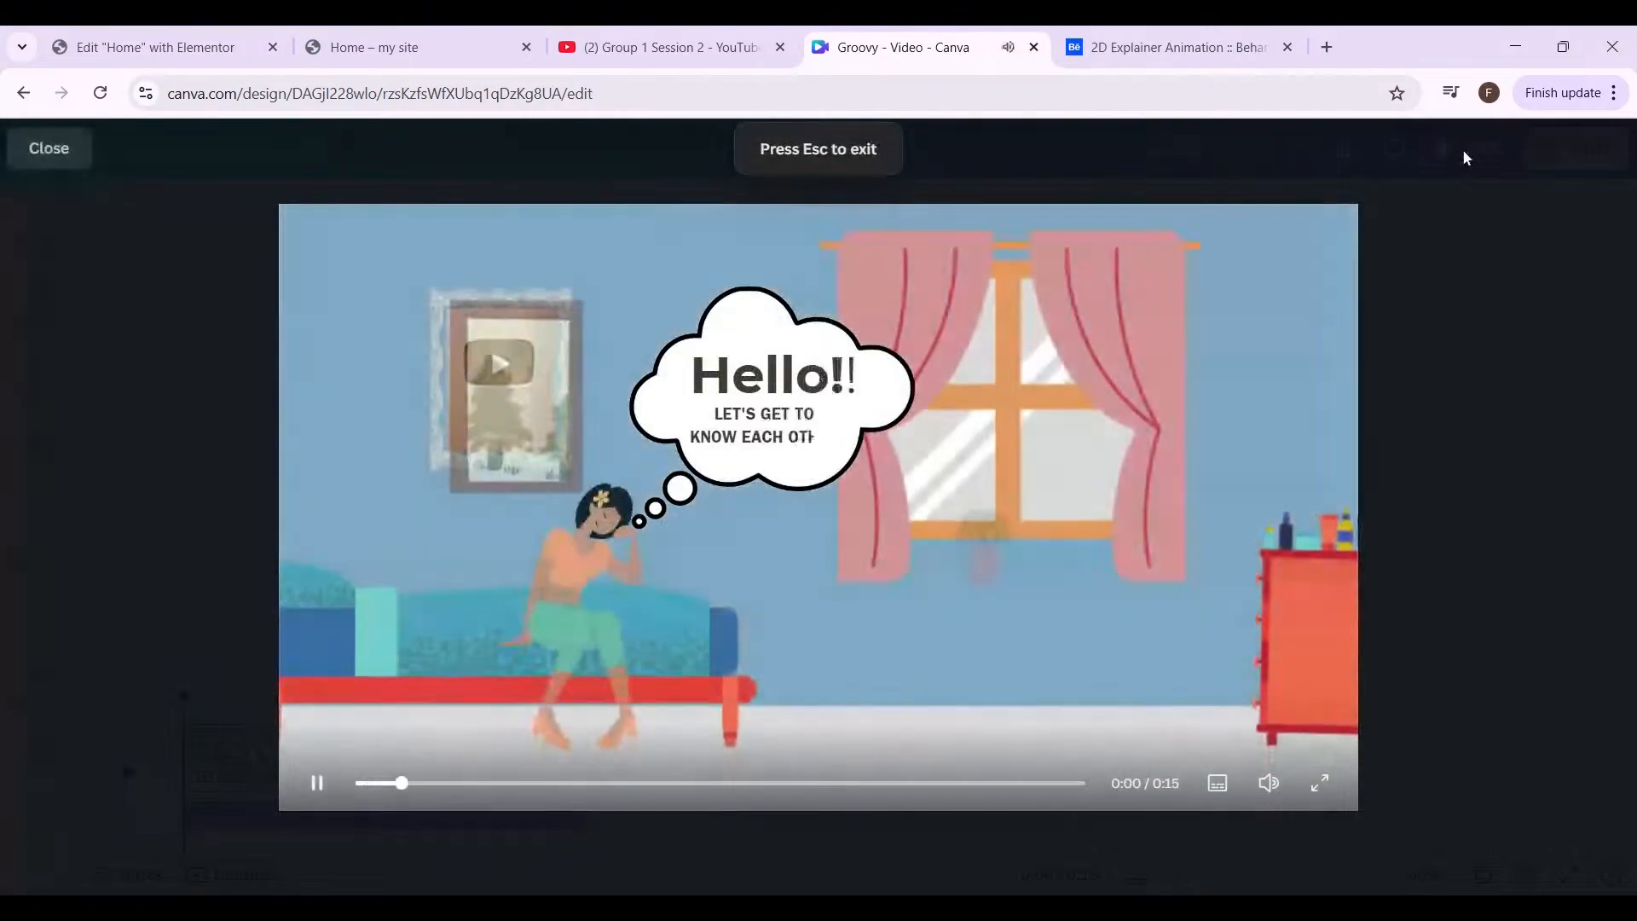
key(Escape)
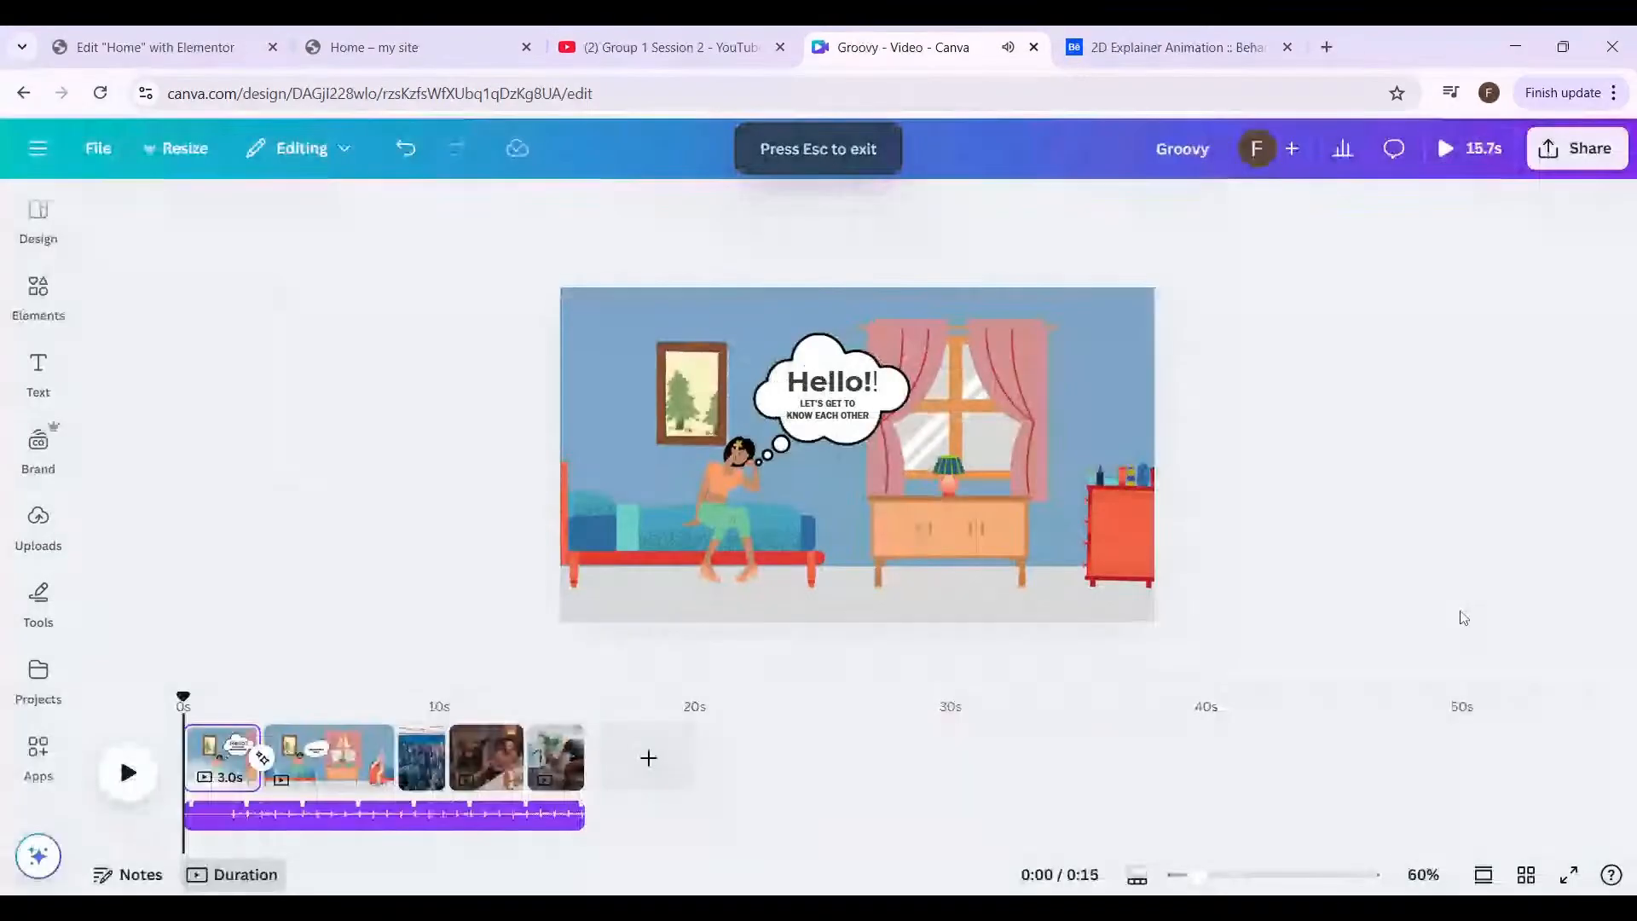
click(1568, 875)
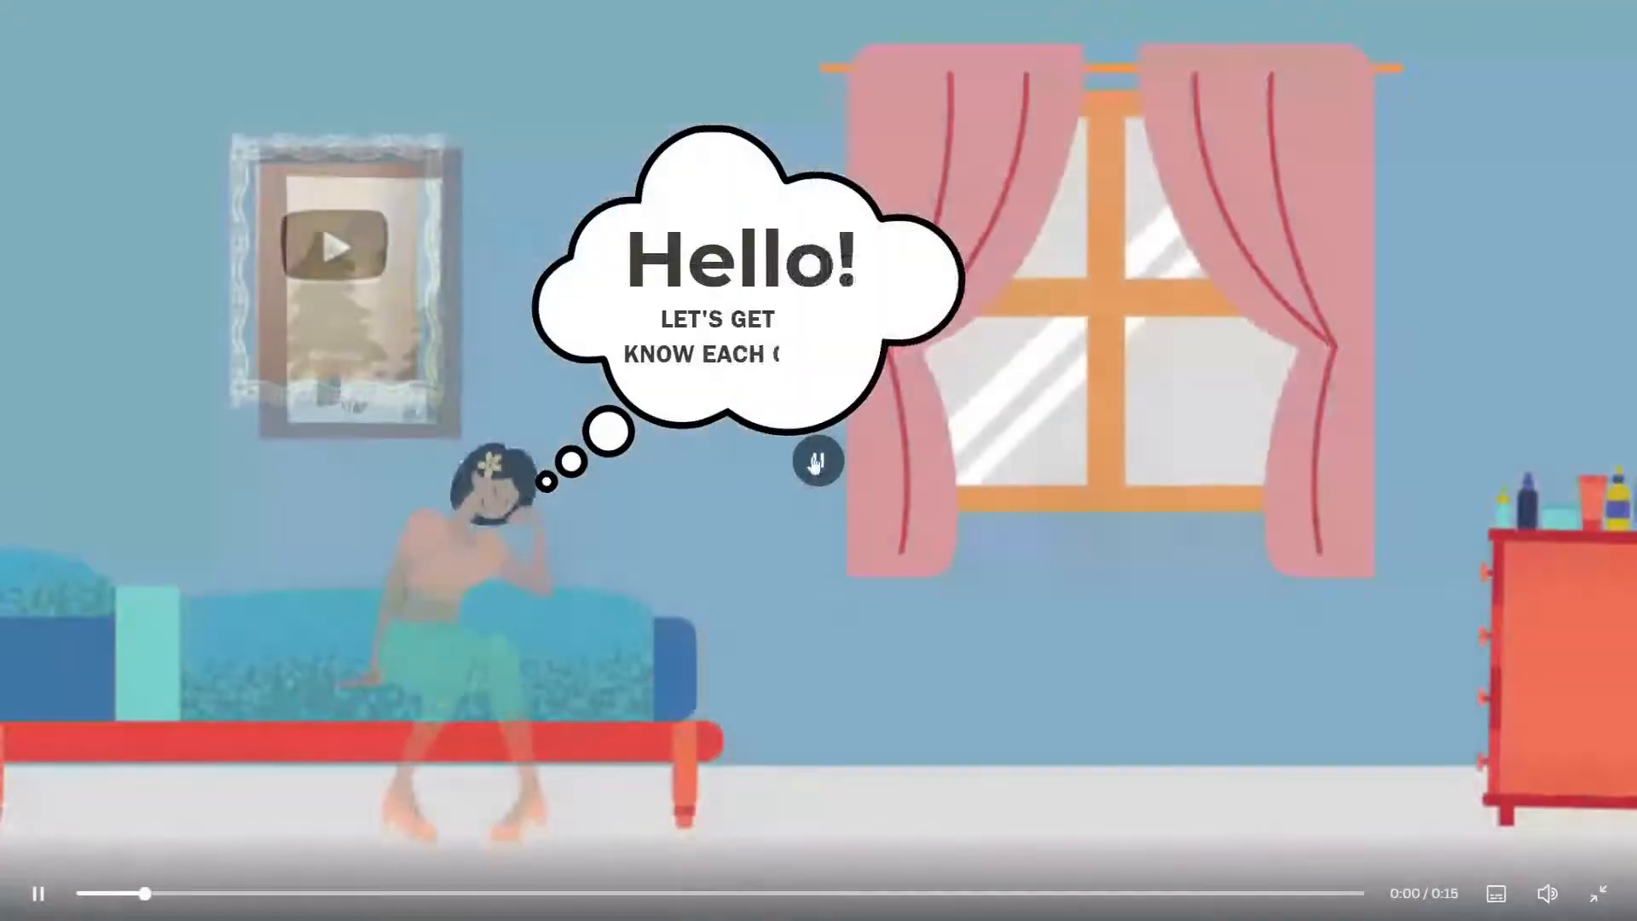
click(817, 461)
key(Escape)
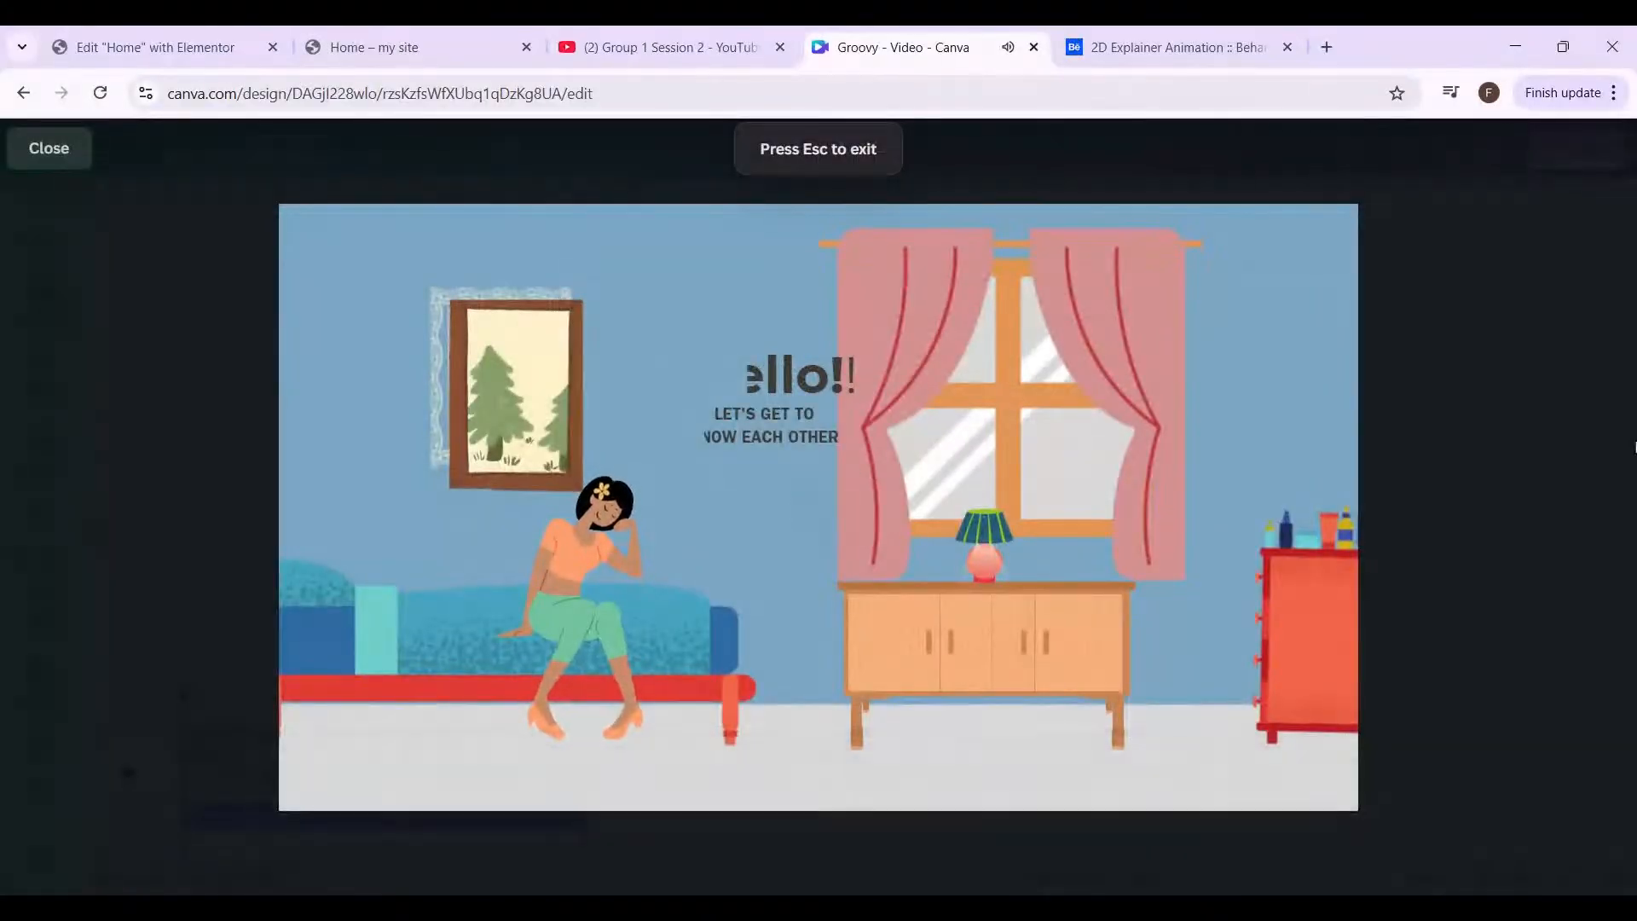
key(Escape)
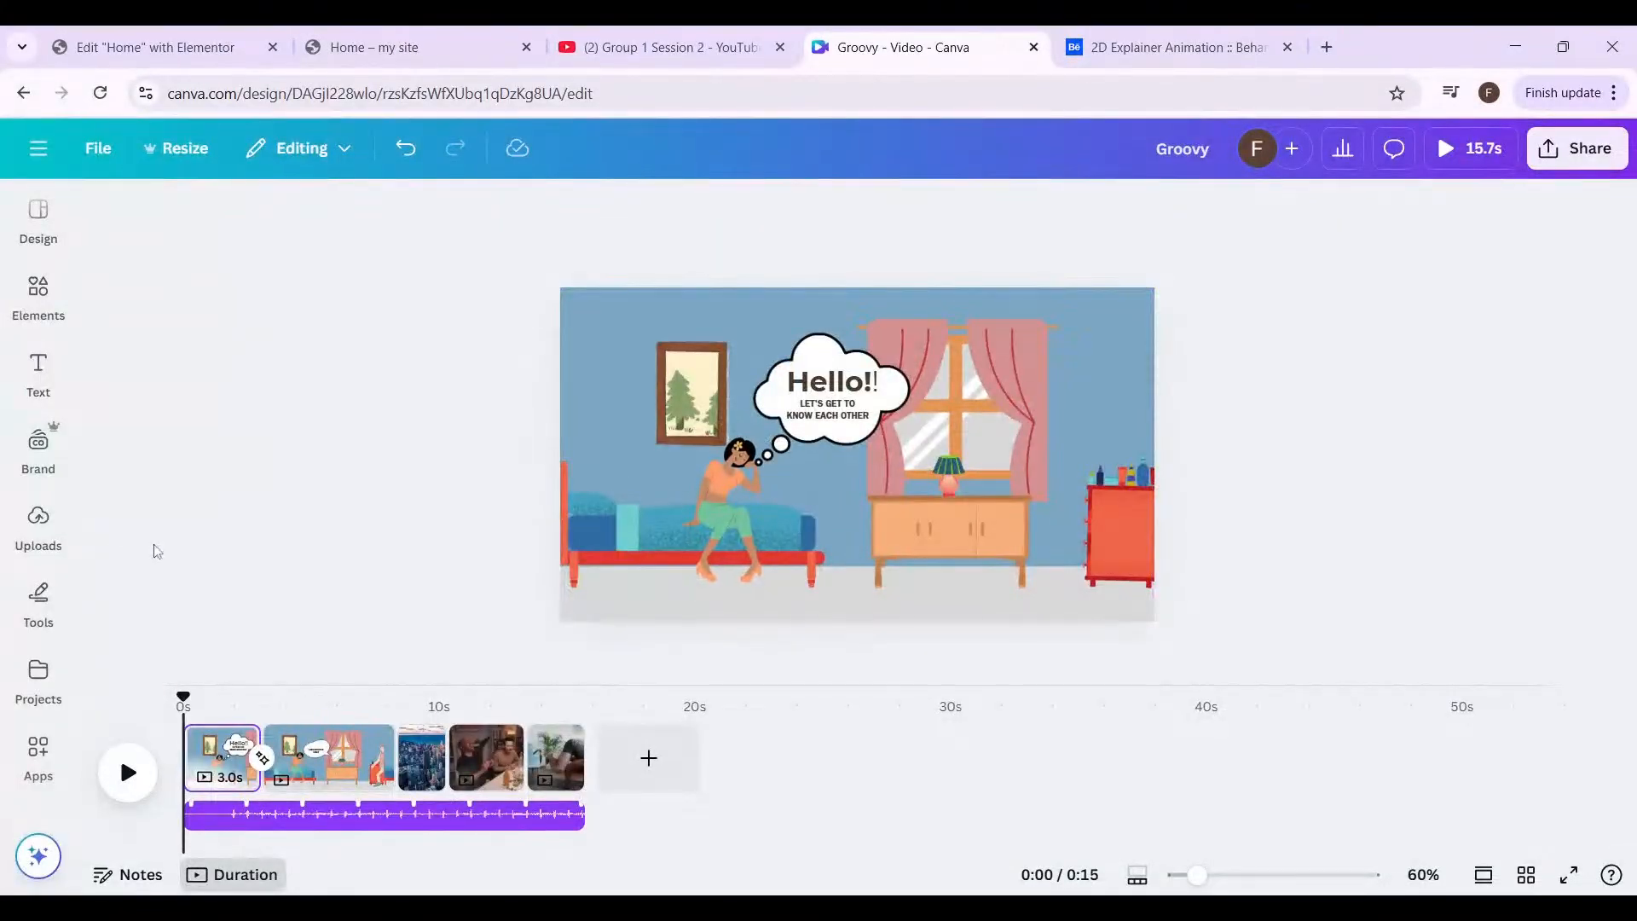
- Find the AI Voice app among the Canva apps and open it
click(38, 524)
click(38, 448)
click(38, 524)
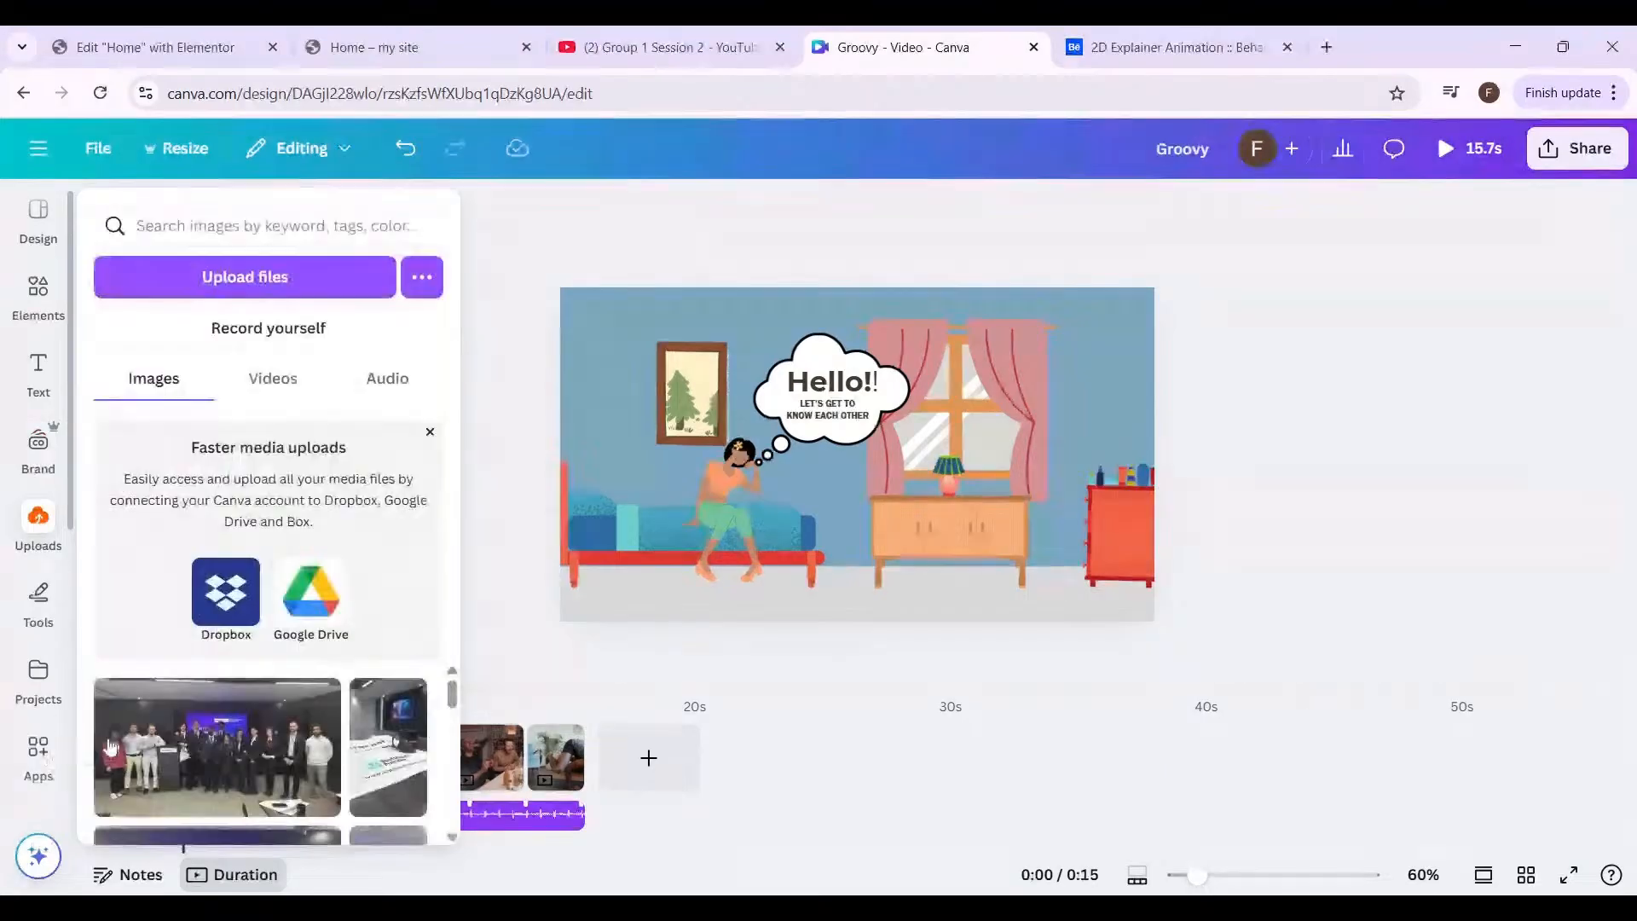
click(40, 748)
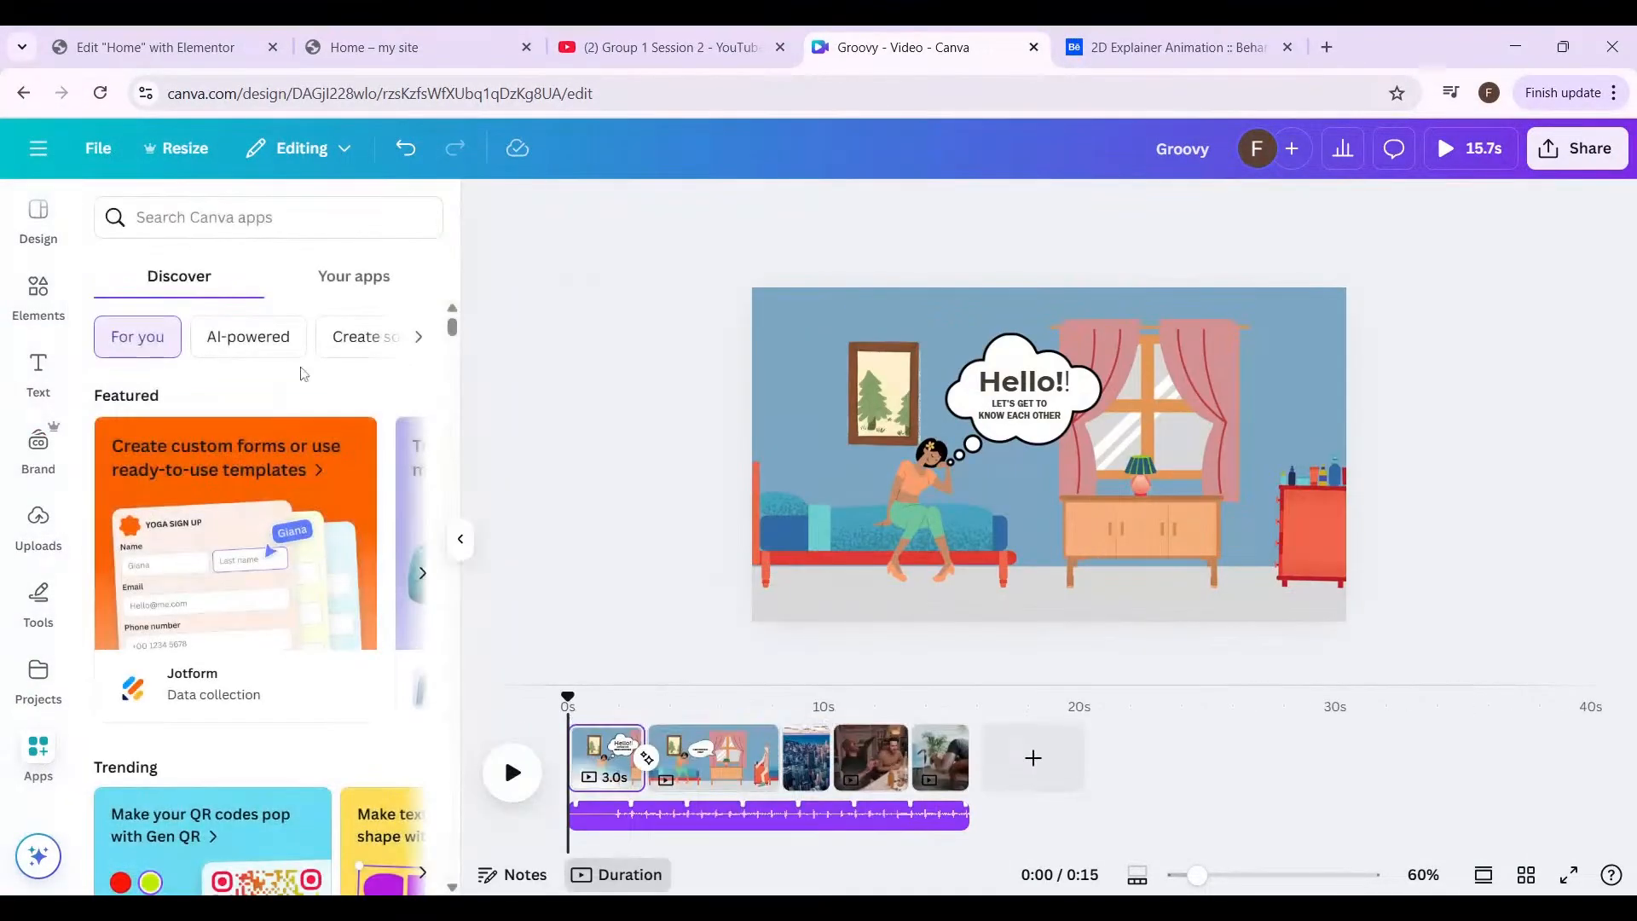
scroll(184, 400, down, 1)
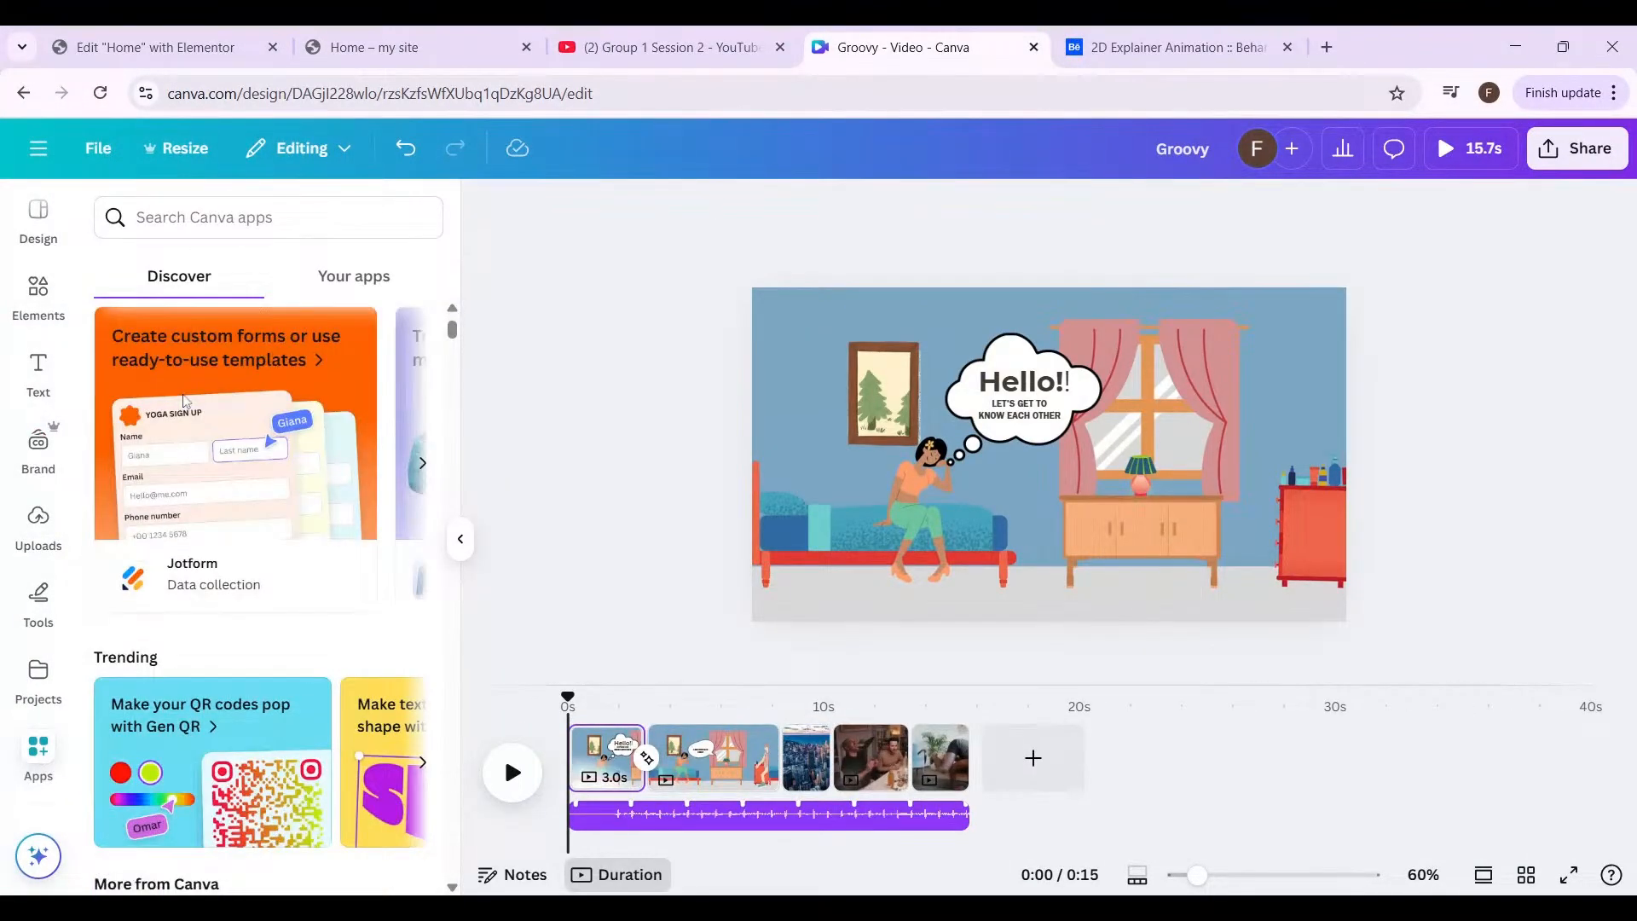
scroll(185, 401, down, 5)
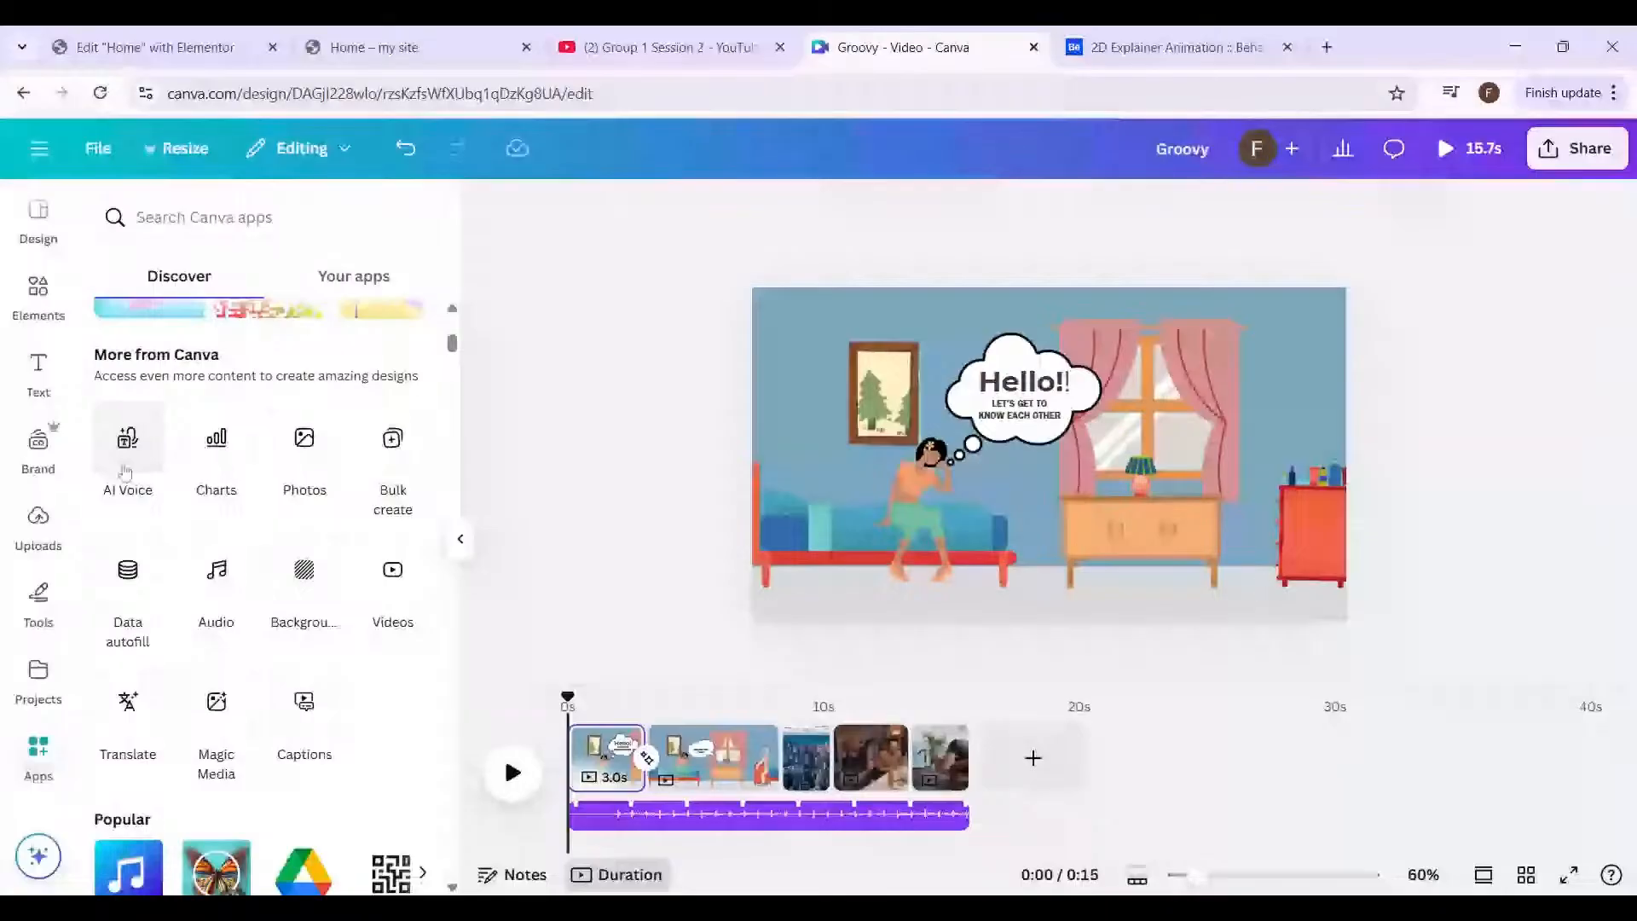
click(126, 472)
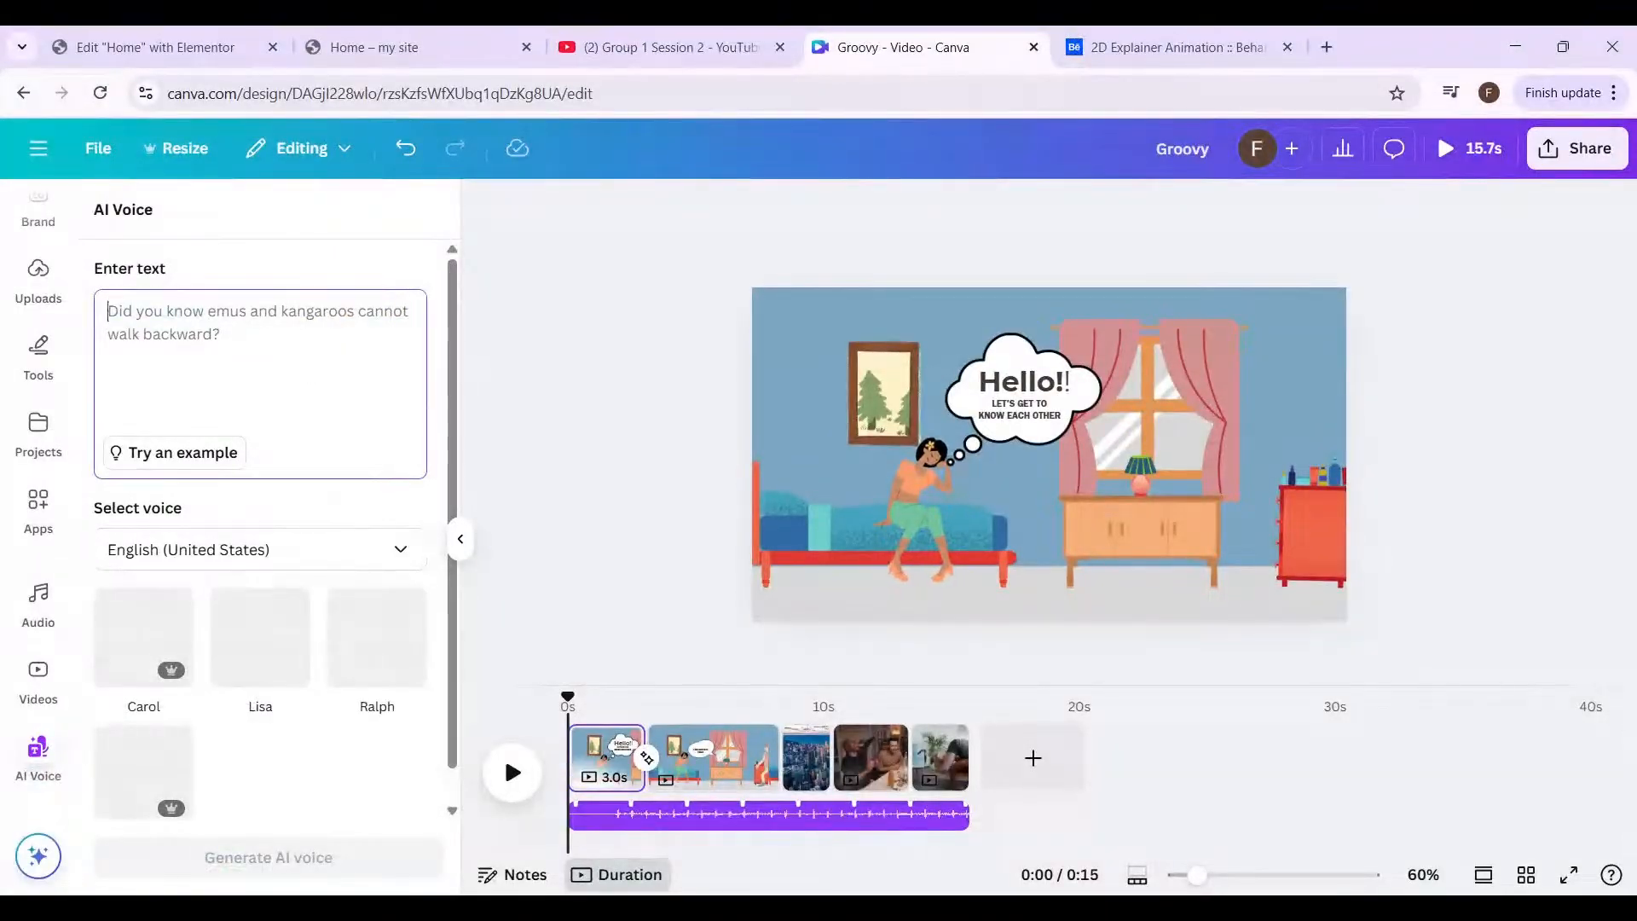
- Write a voice script giving the character's name, followed by "and it is lovely to meet you,i hope you have a great and amazing day. ciao"
text(he)
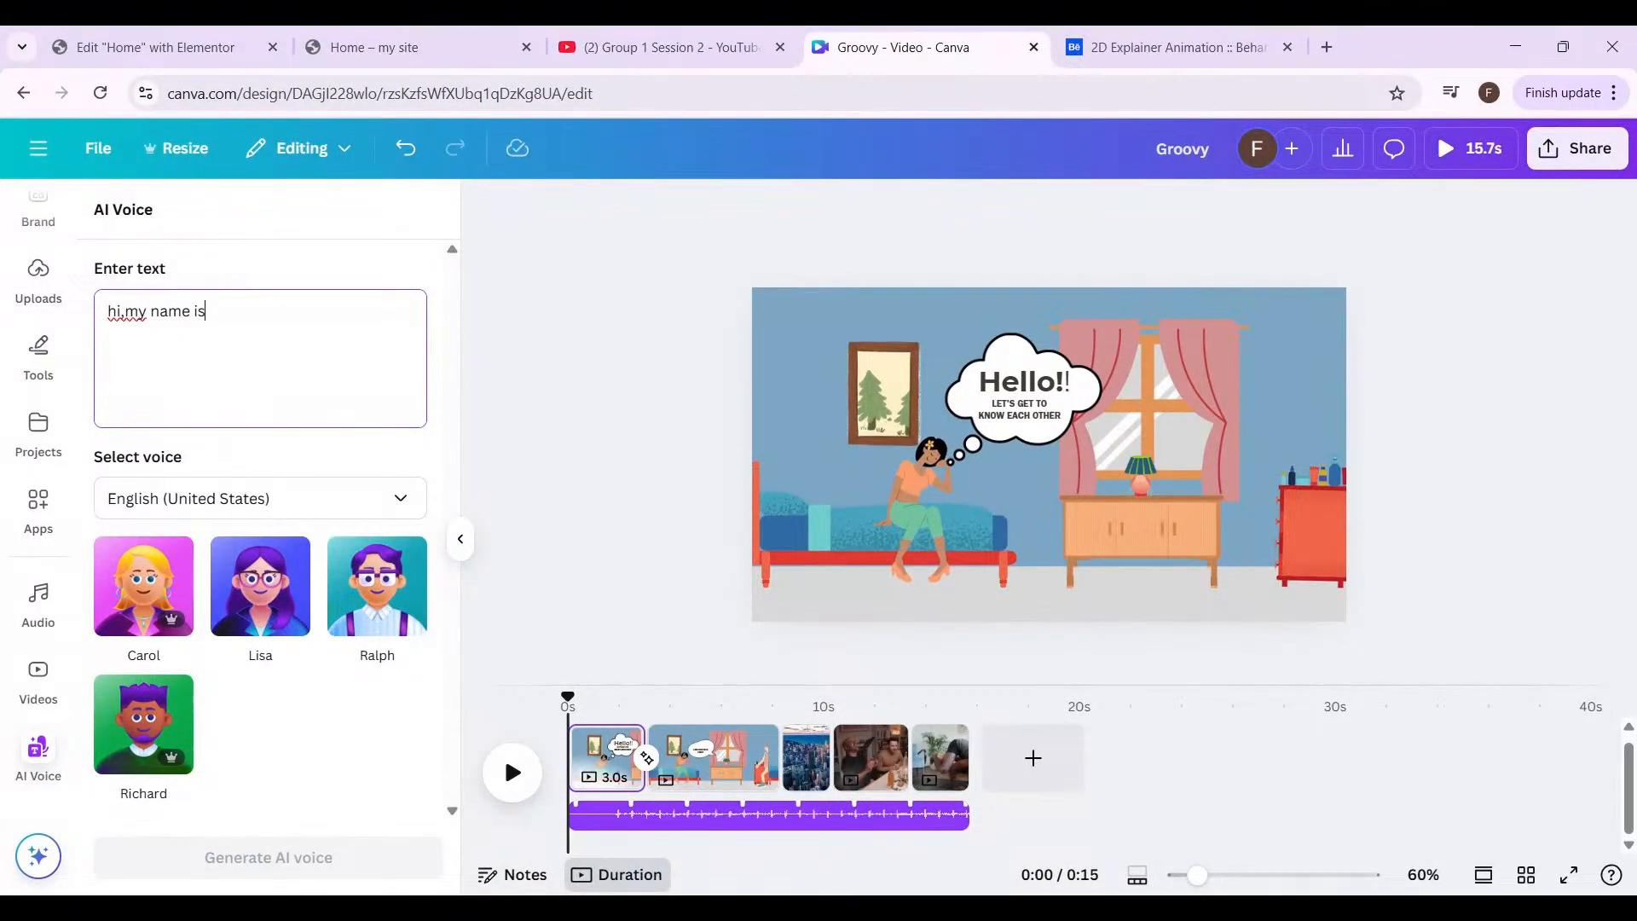
text(,my name is emma and it is lovel)
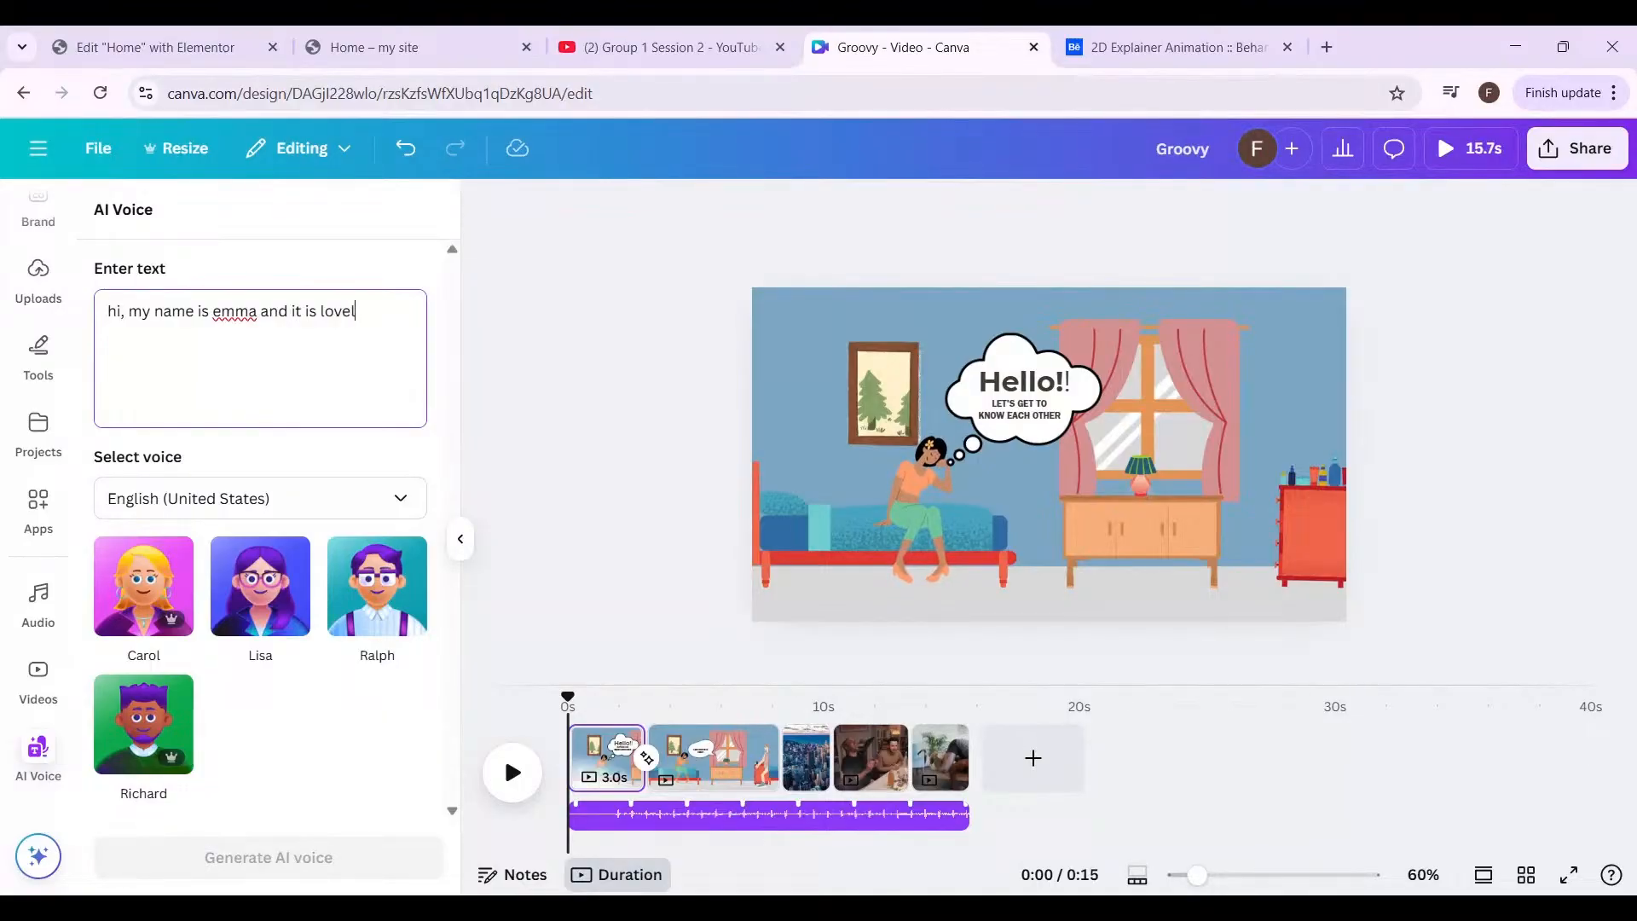
text(to meet )
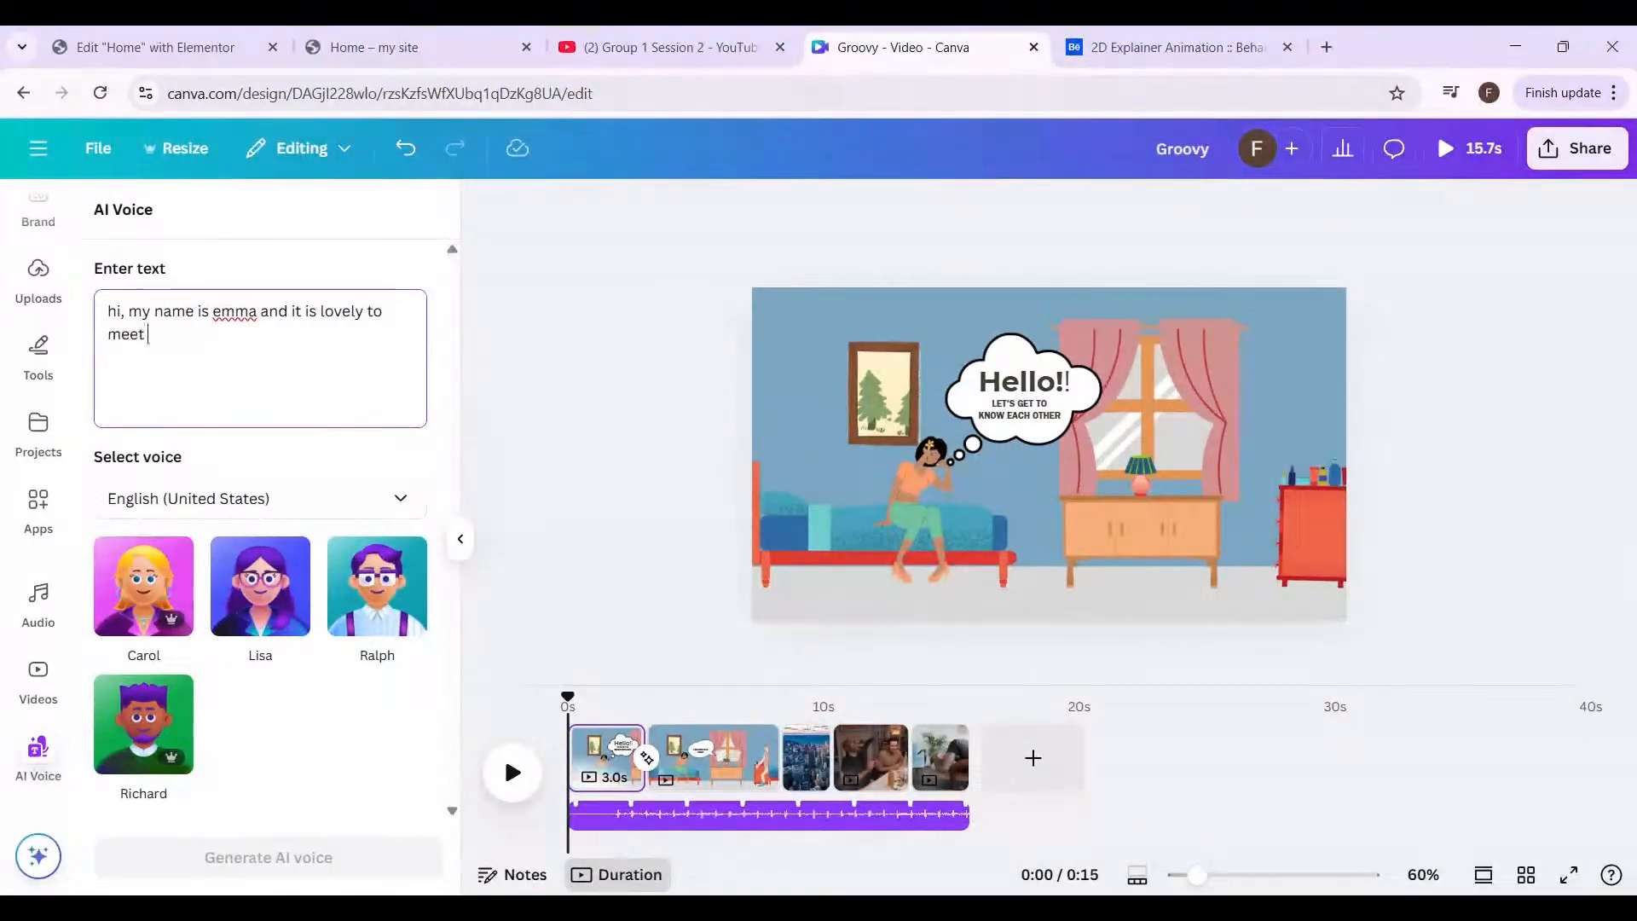
text(you,i hope you have a gre)
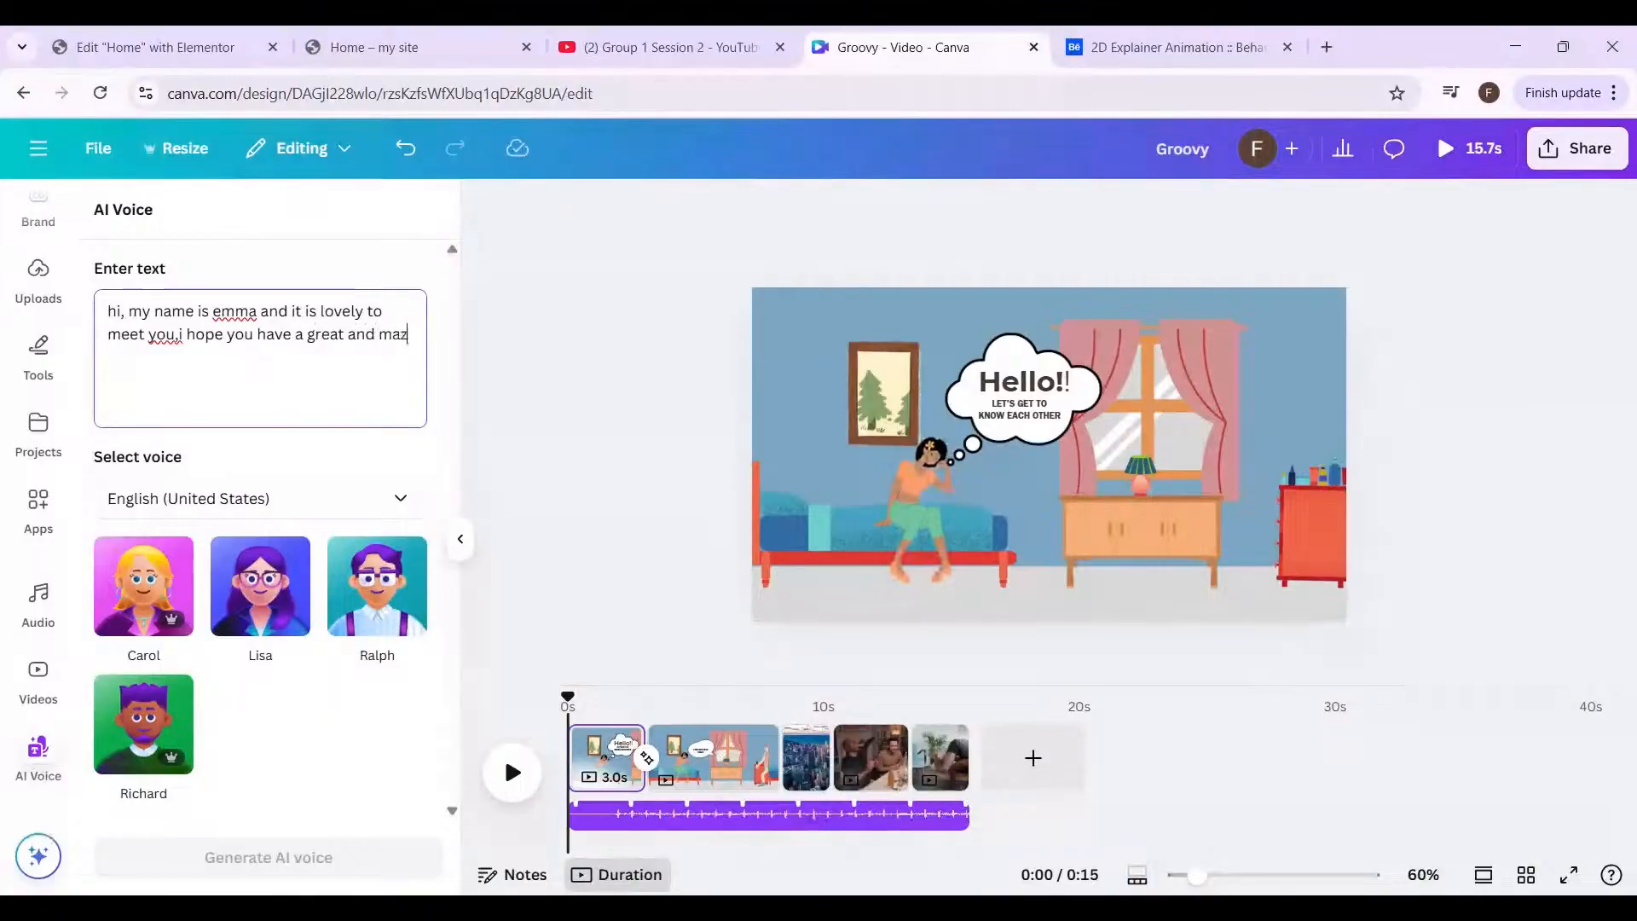
text(at and amazing)
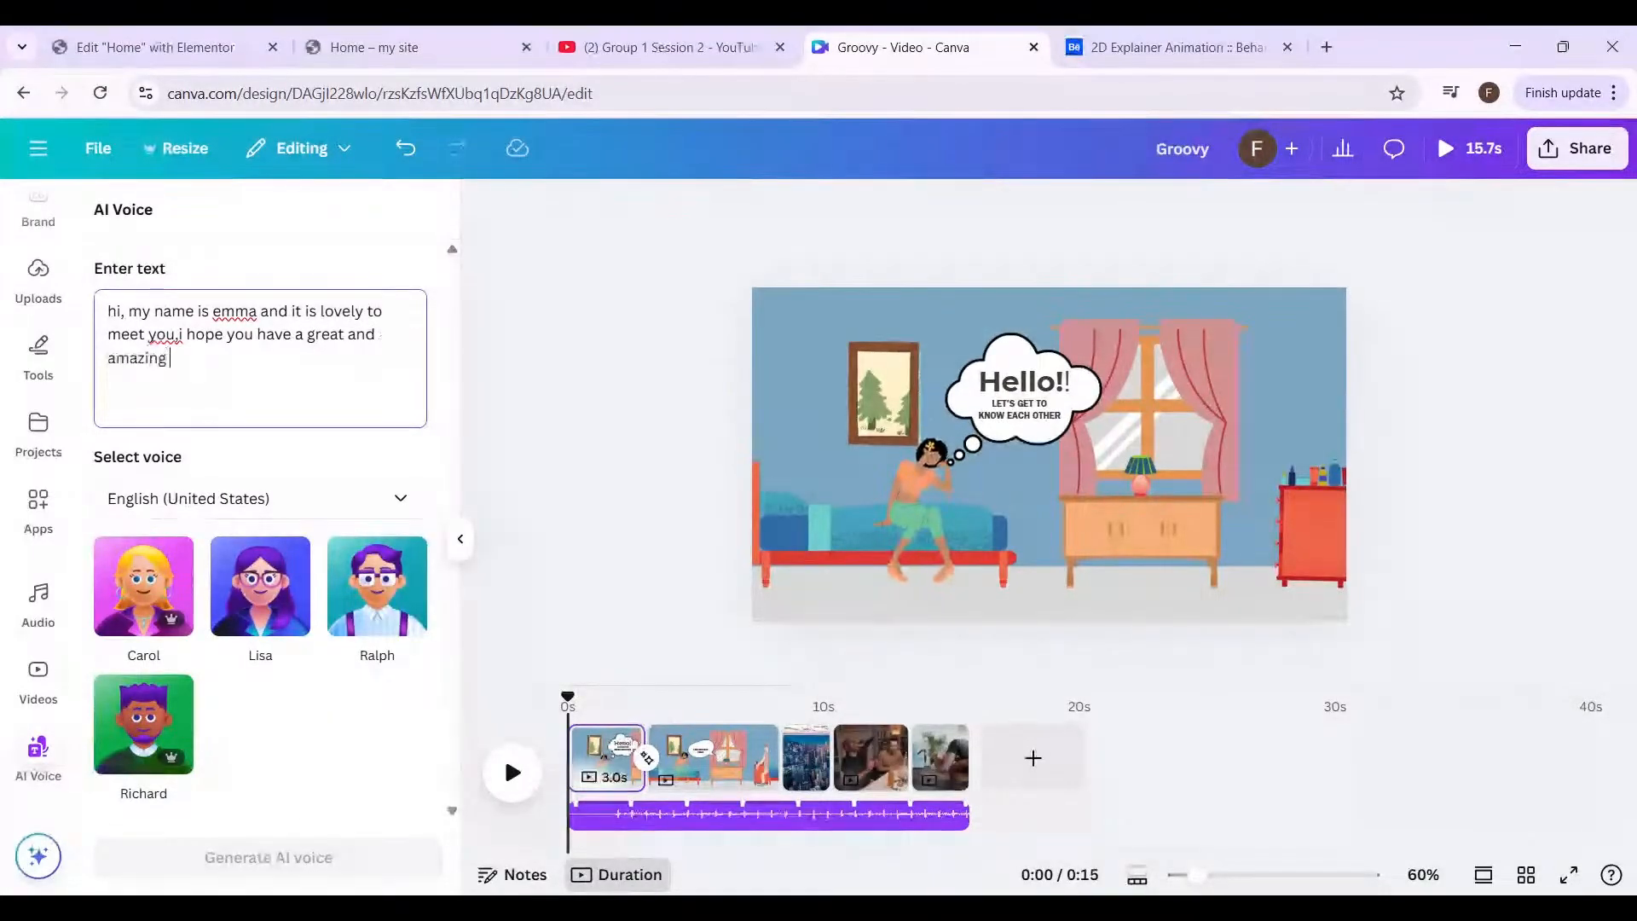
text( day. ciao)
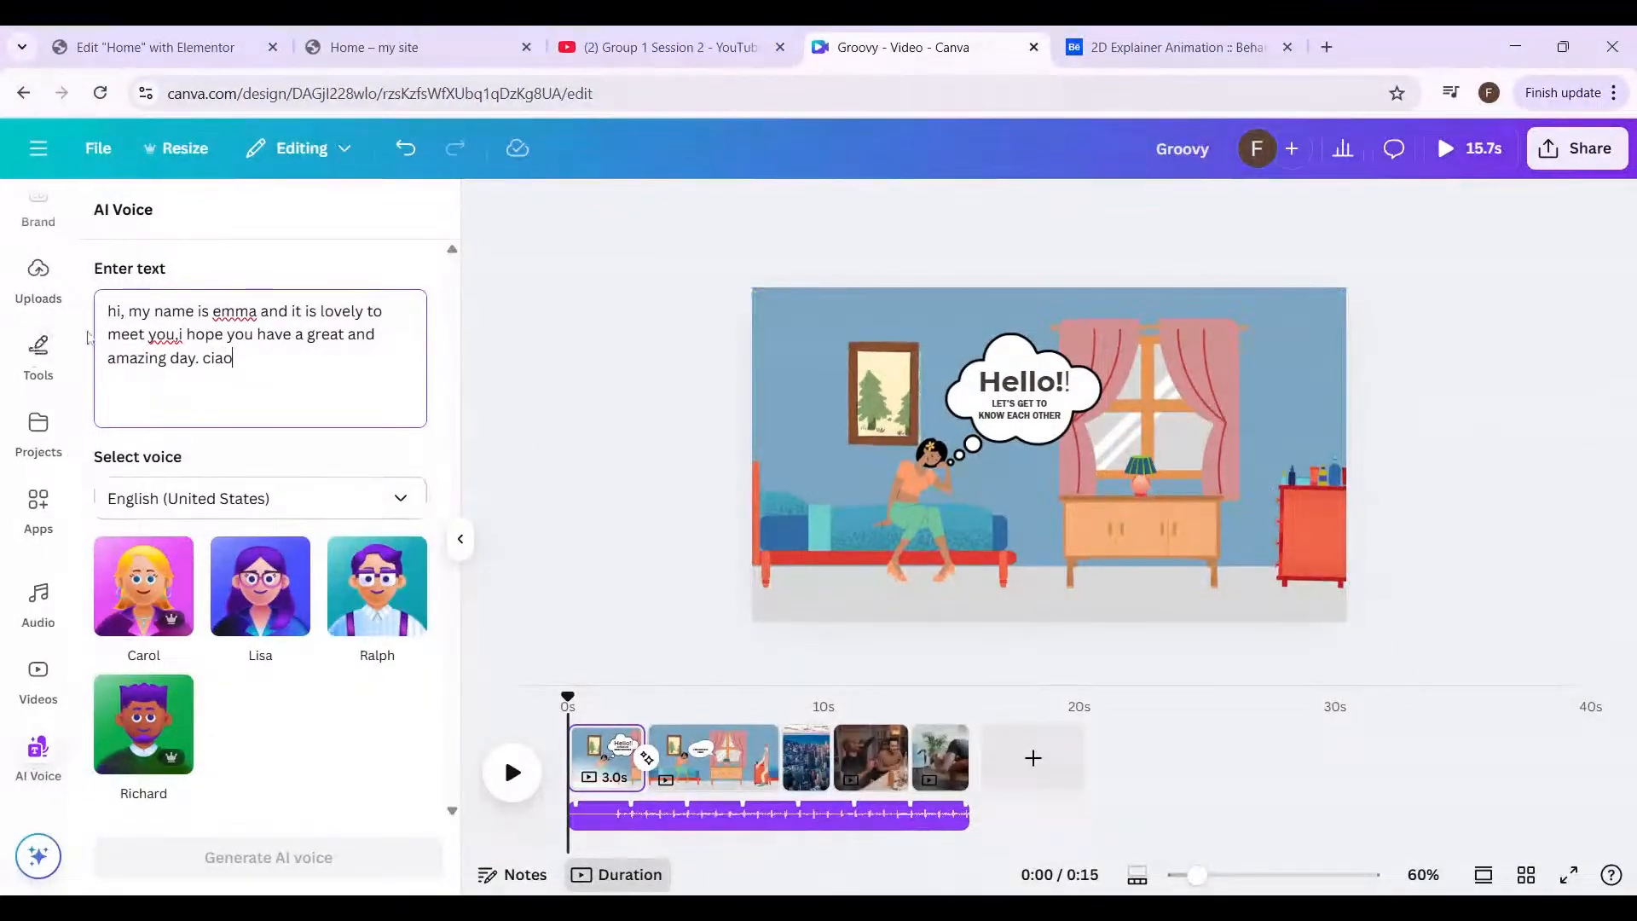
- Correct the voice script by adding a space after "you," and capitalizing the character's name and the word "I"
right_click(165, 333)
click(185, 346)
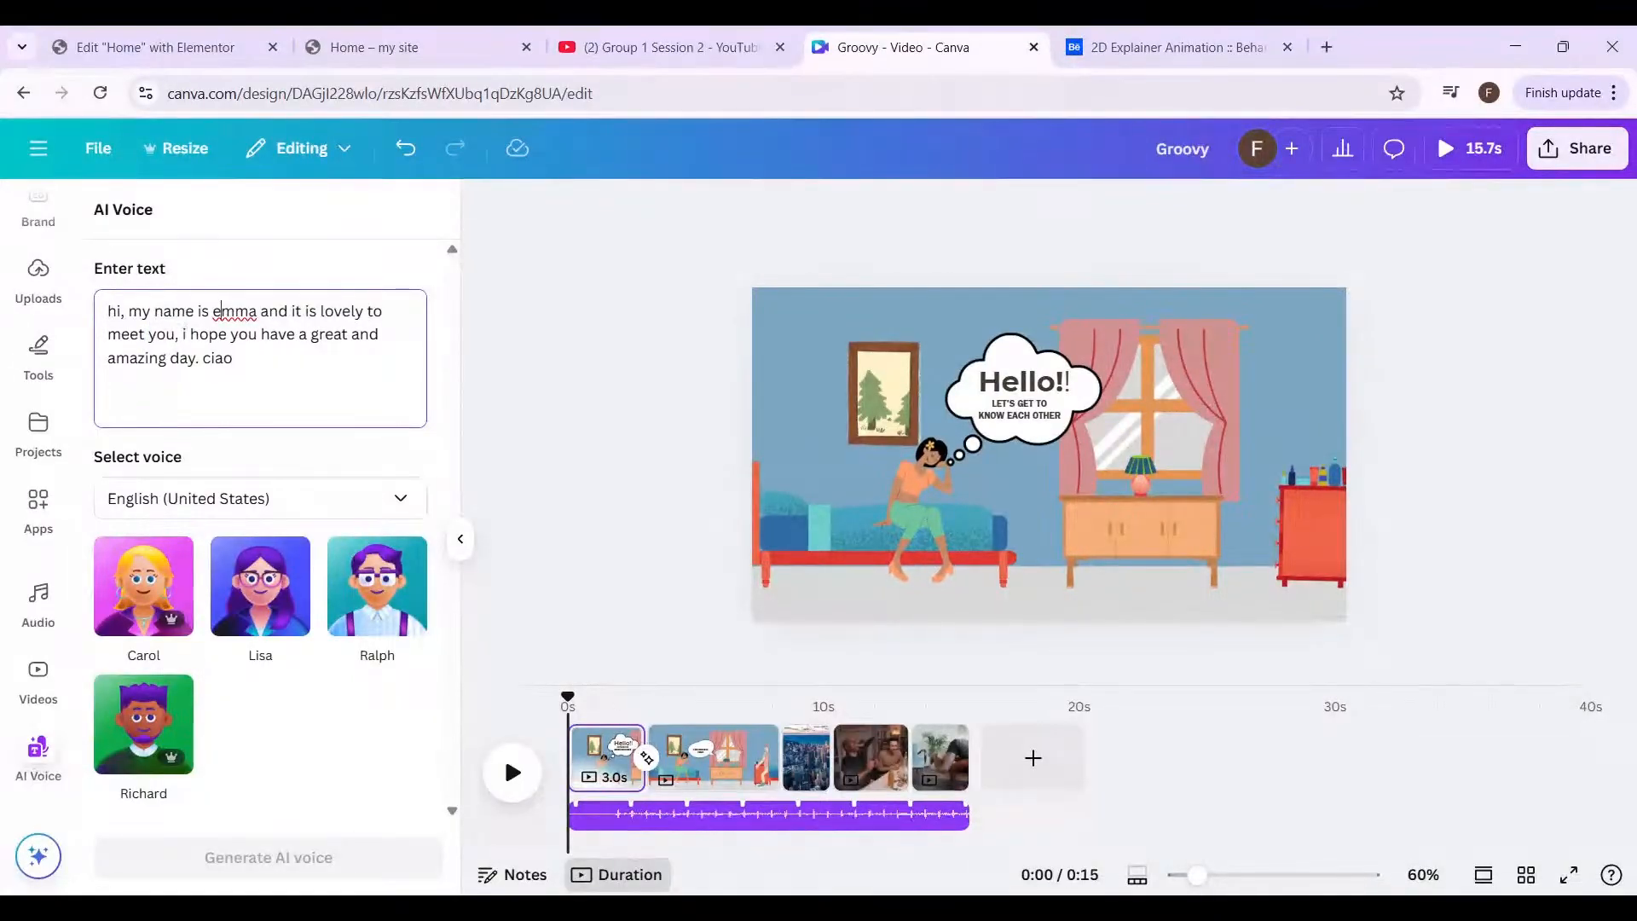
double_click(214, 310)
text(Emma)
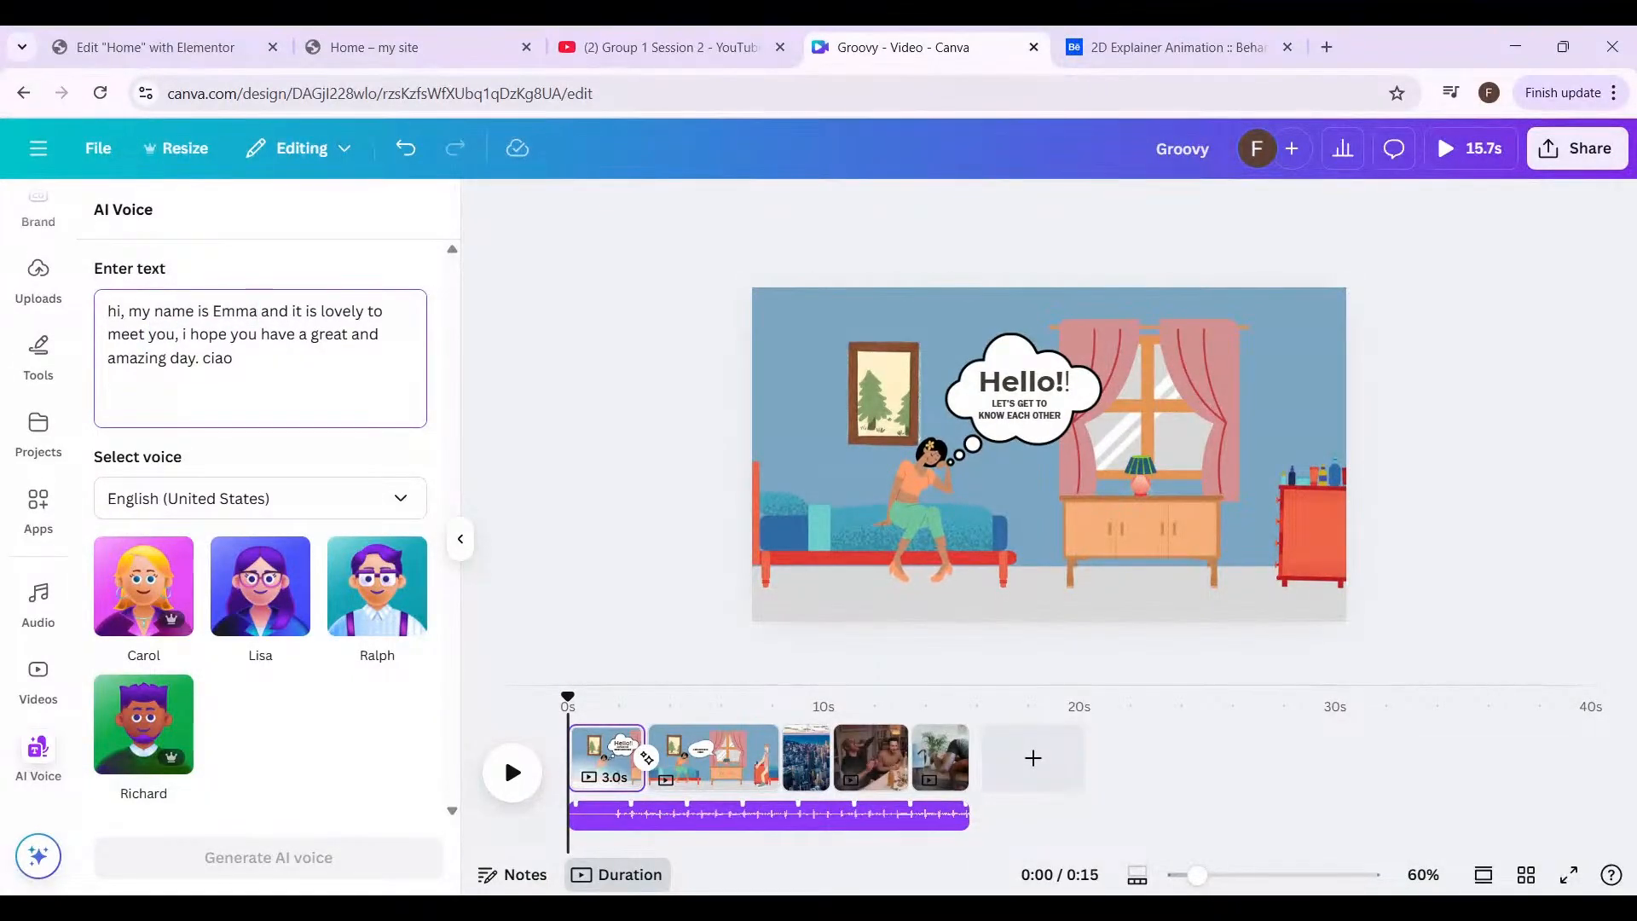
click(185, 333)
key(BackSpace)
text(I)
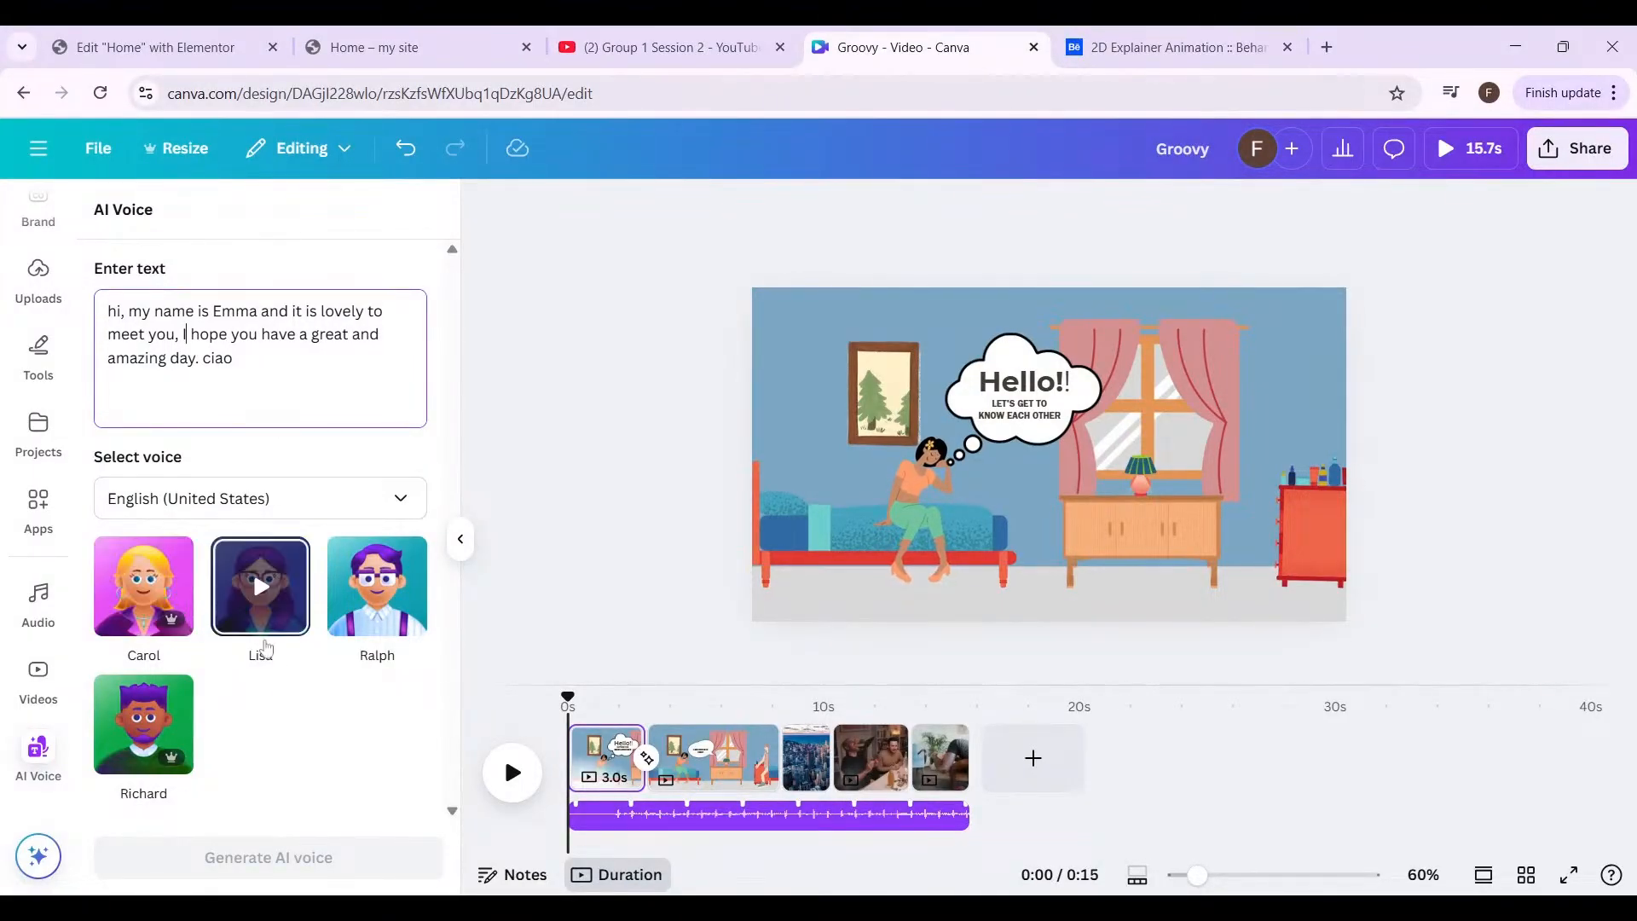
- Choose the voice Lisa and generate the AI voice from the script onto the timeline
click(255, 604)
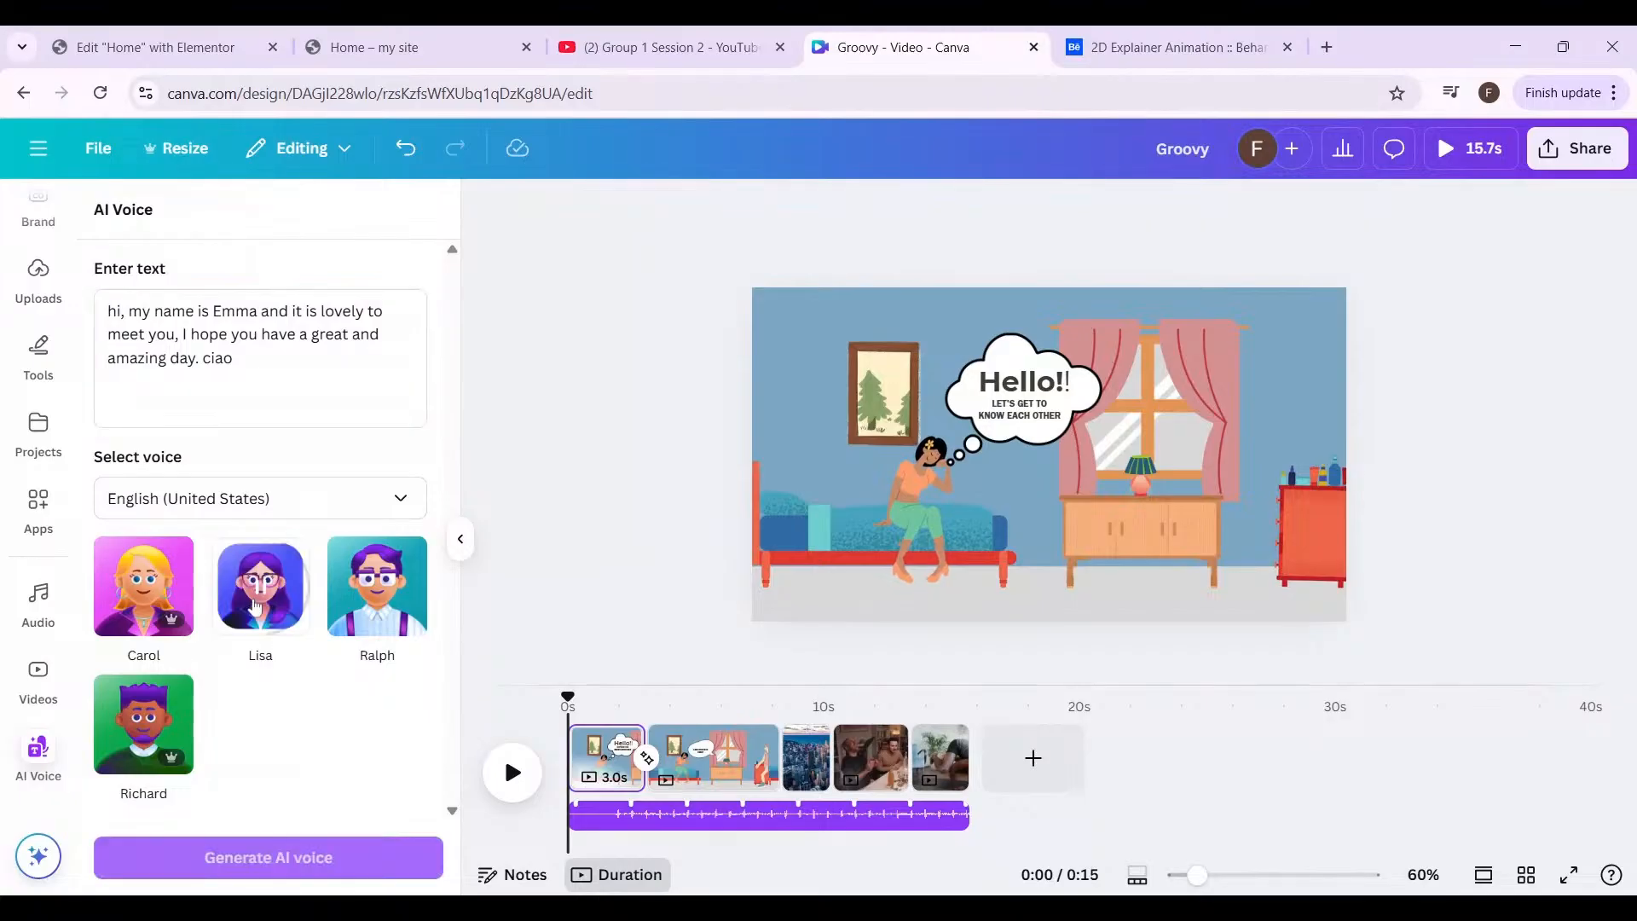
click(239, 633)
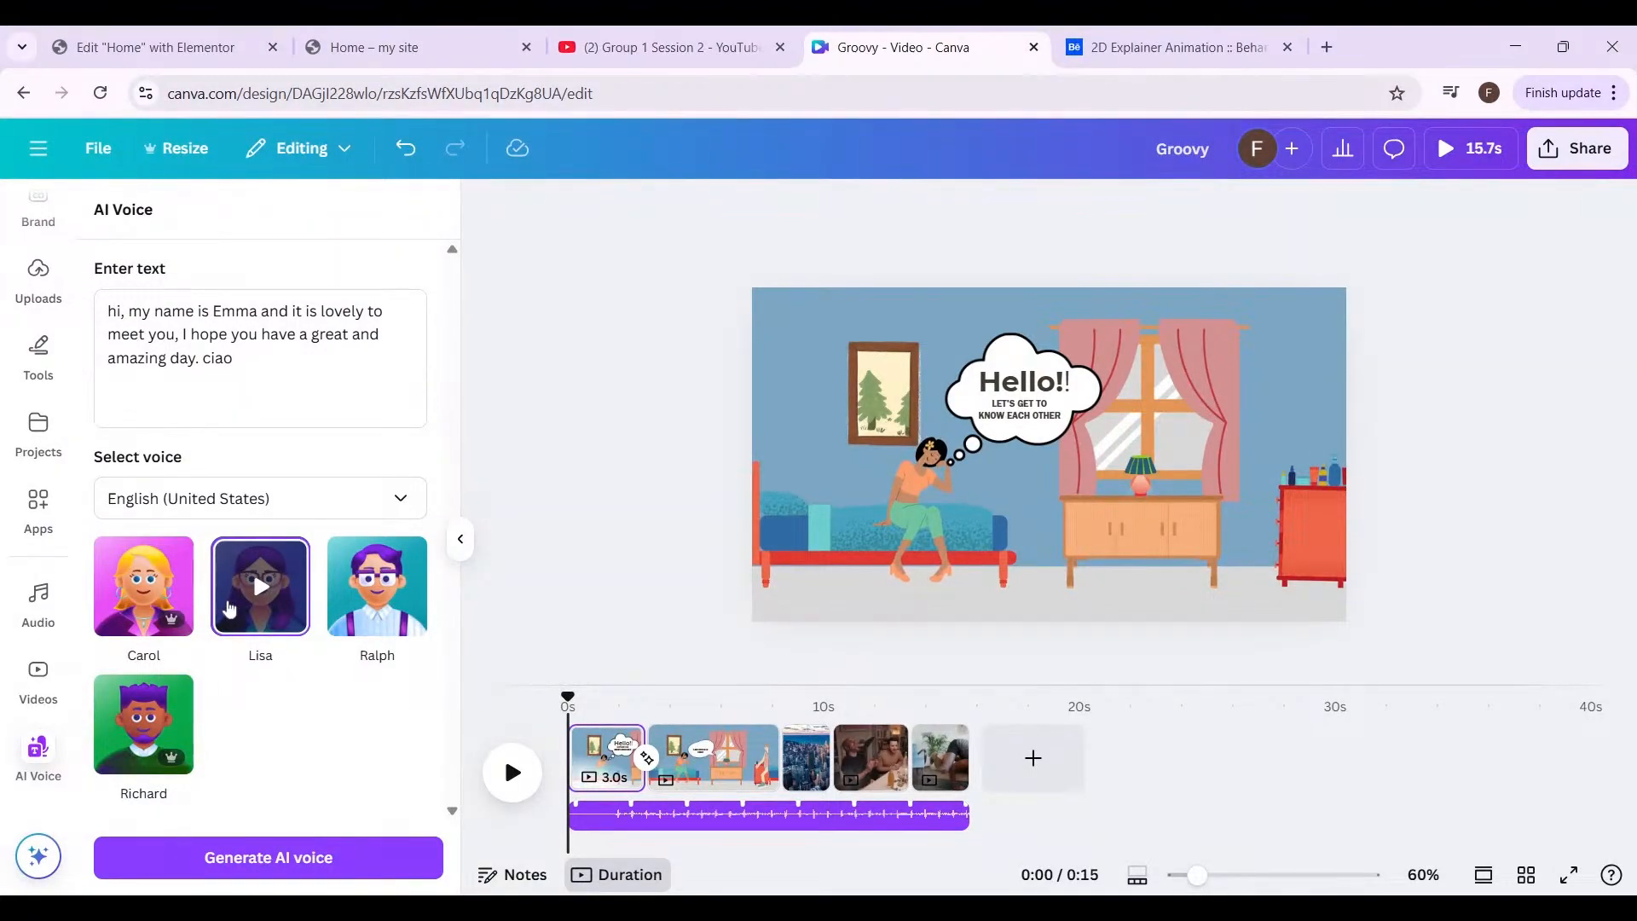
scroll(37, 767, down, 3)
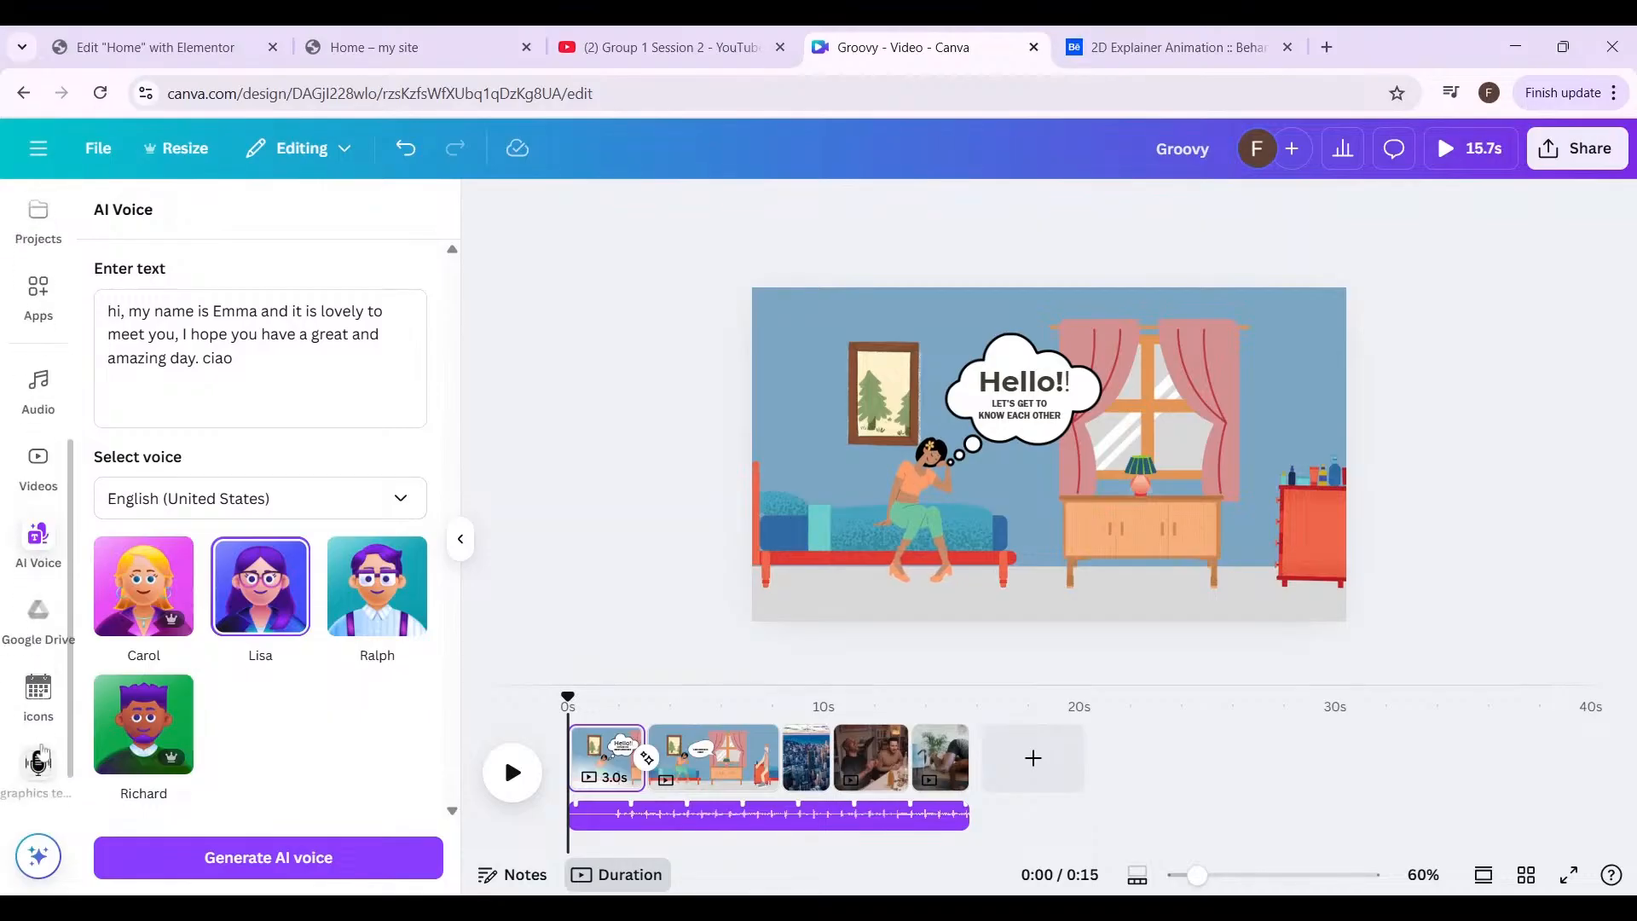
scroll(41, 514, up, 3)
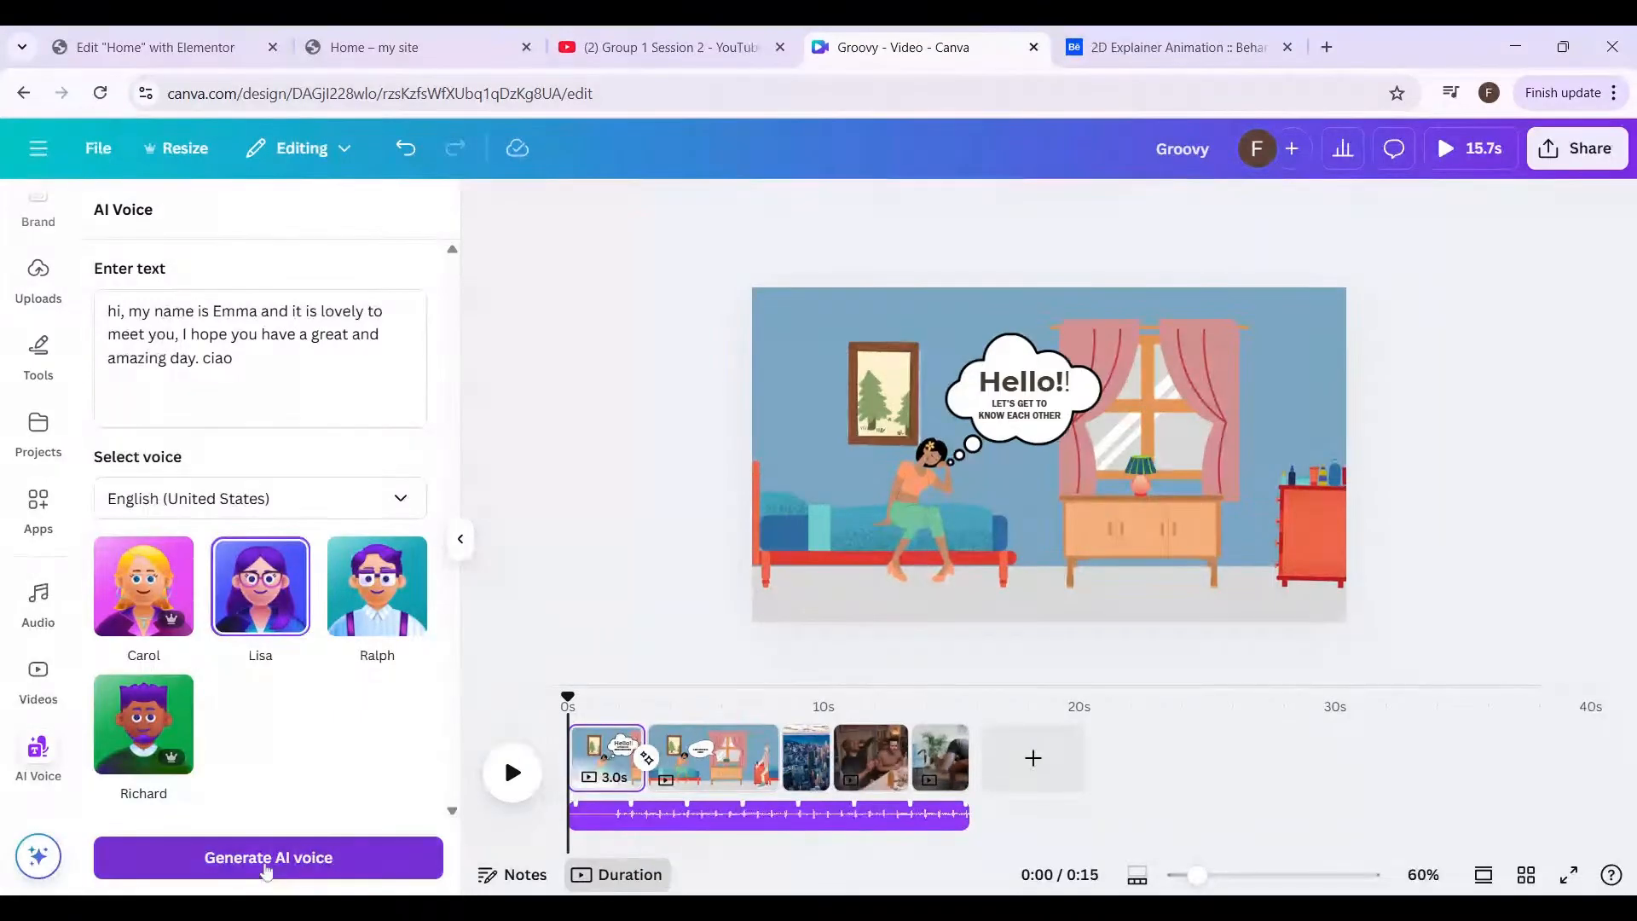
click(267, 862)
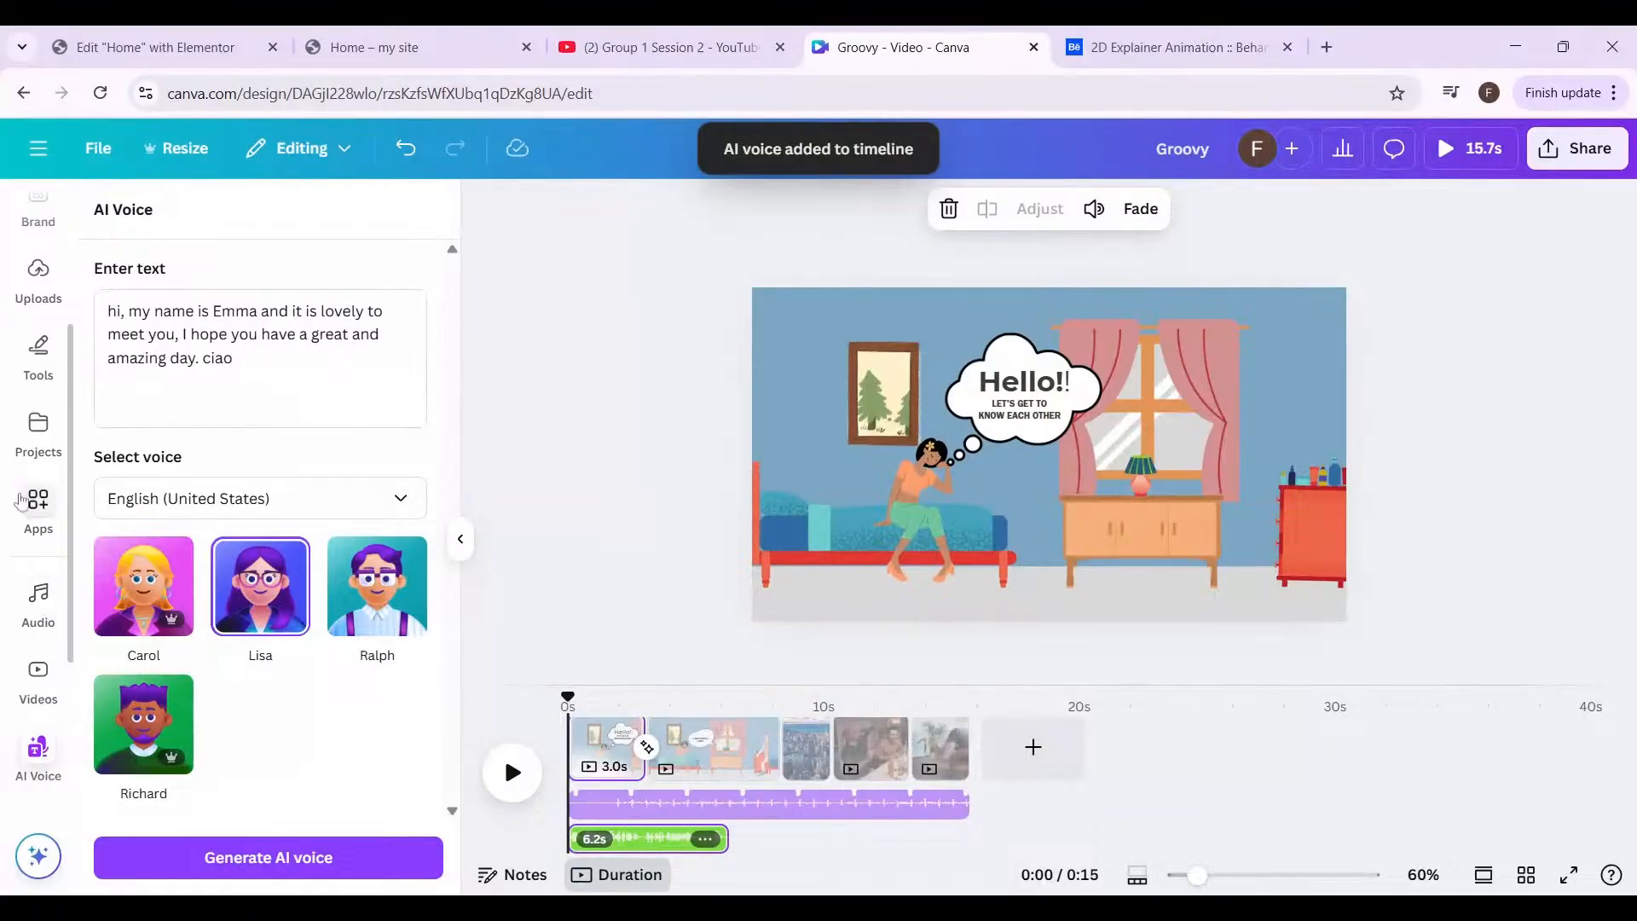
- Look through the other available apps and preview the whole video in full screen with the AI voice
click(50, 530)
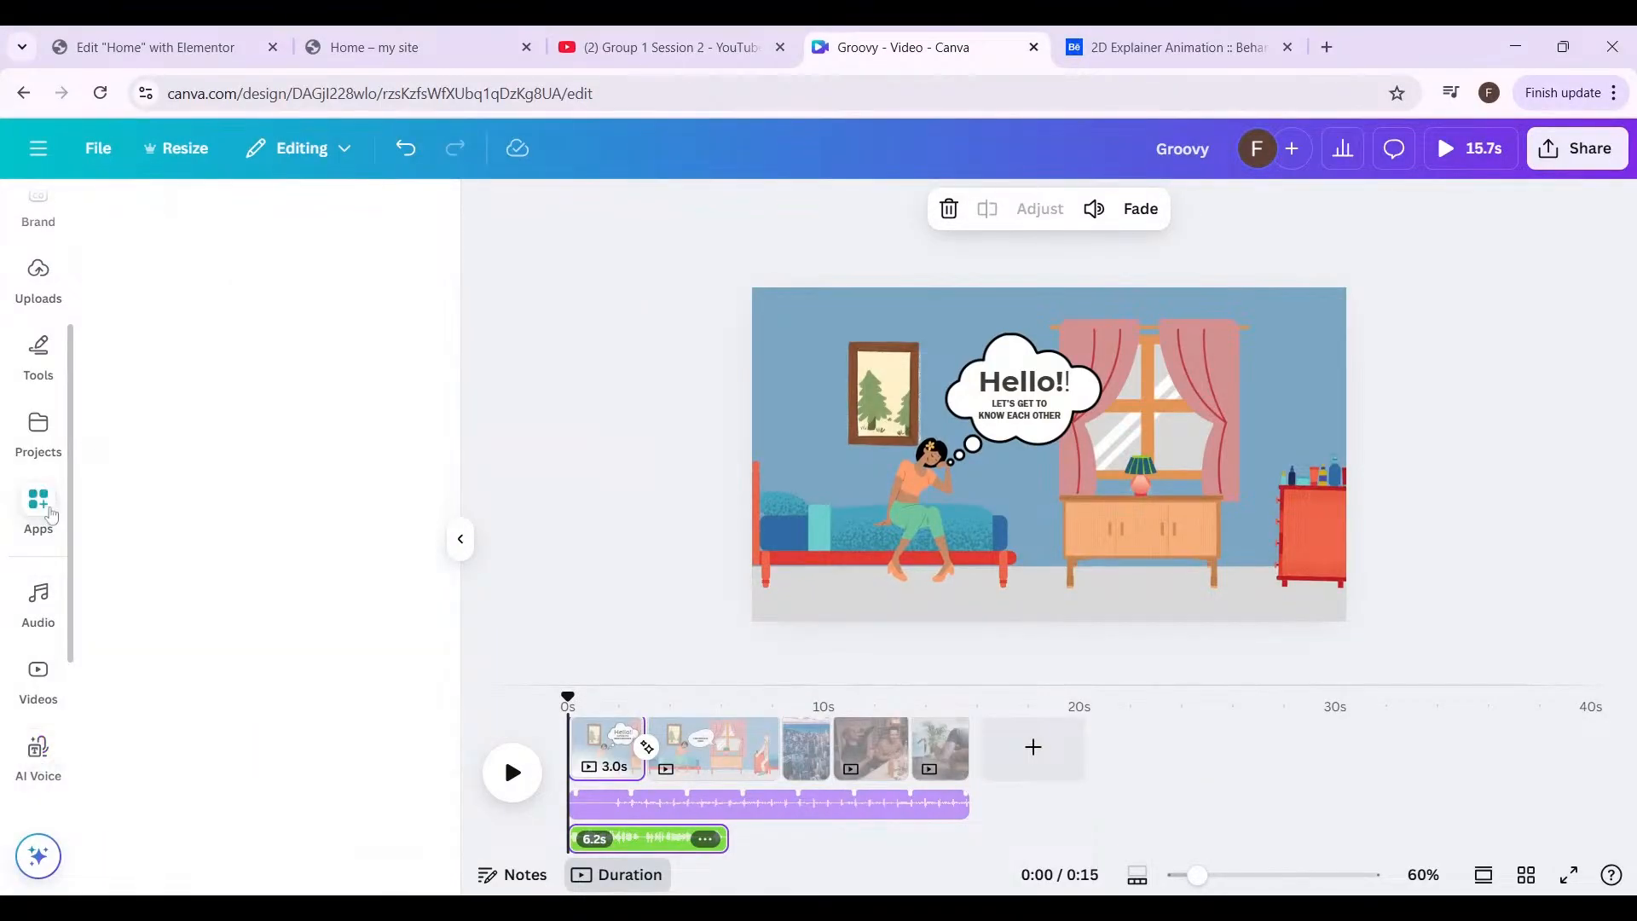
scroll(223, 577, up, 4)
scroll(213, 563, down, 7)
scroll(205, 549, down, 10)
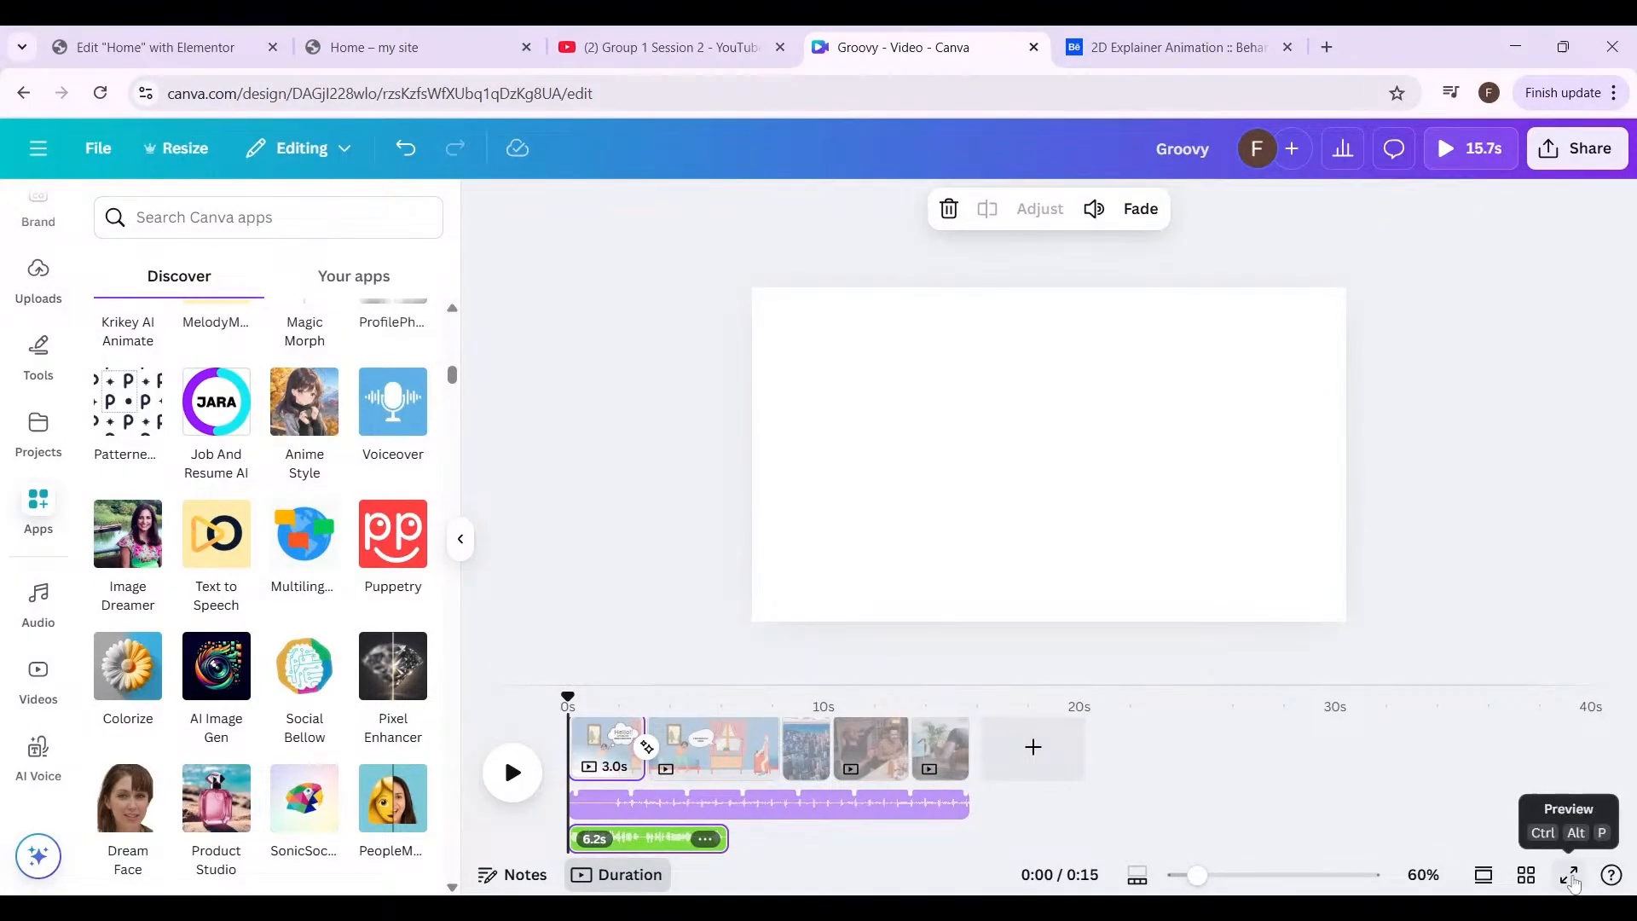
click(1571, 876)
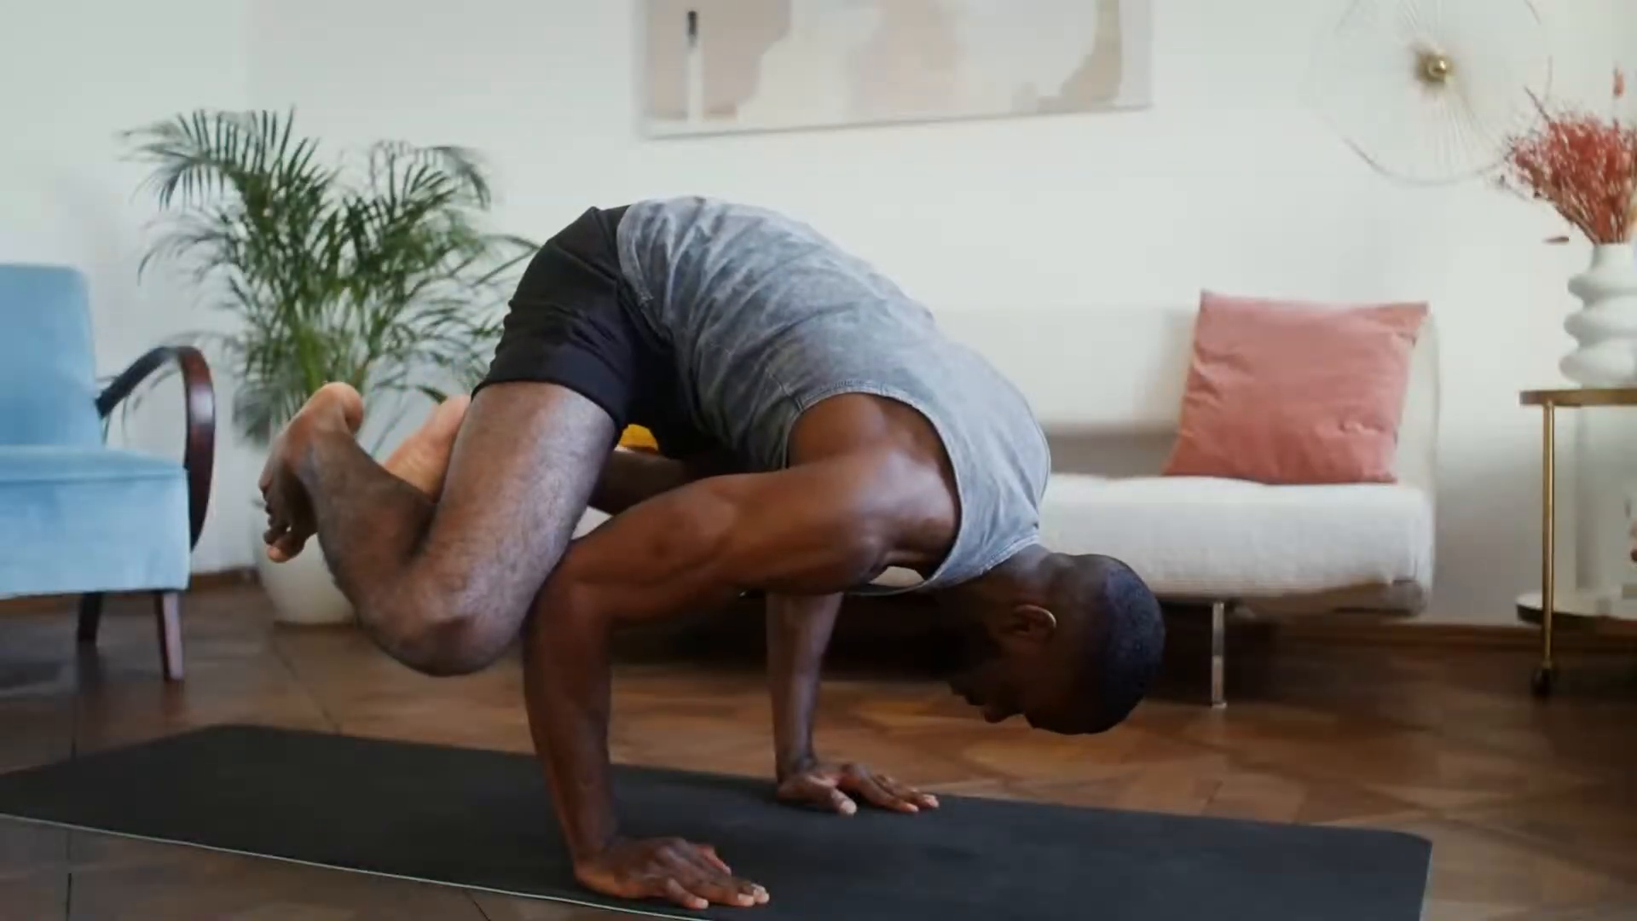
key(Escape)
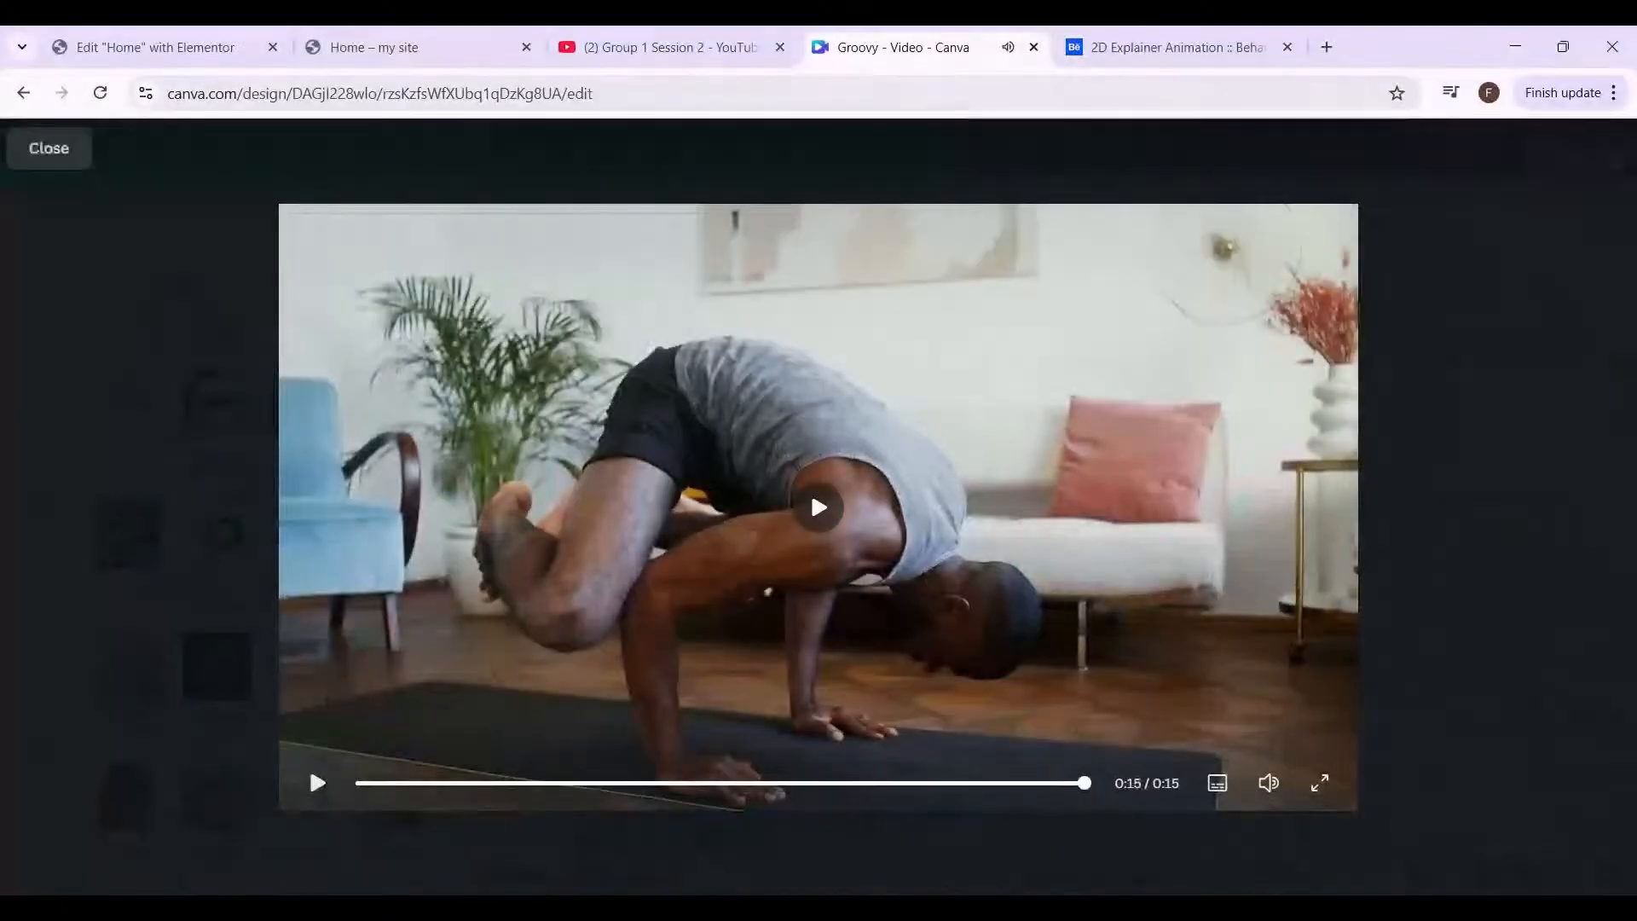
click(1452, 622)
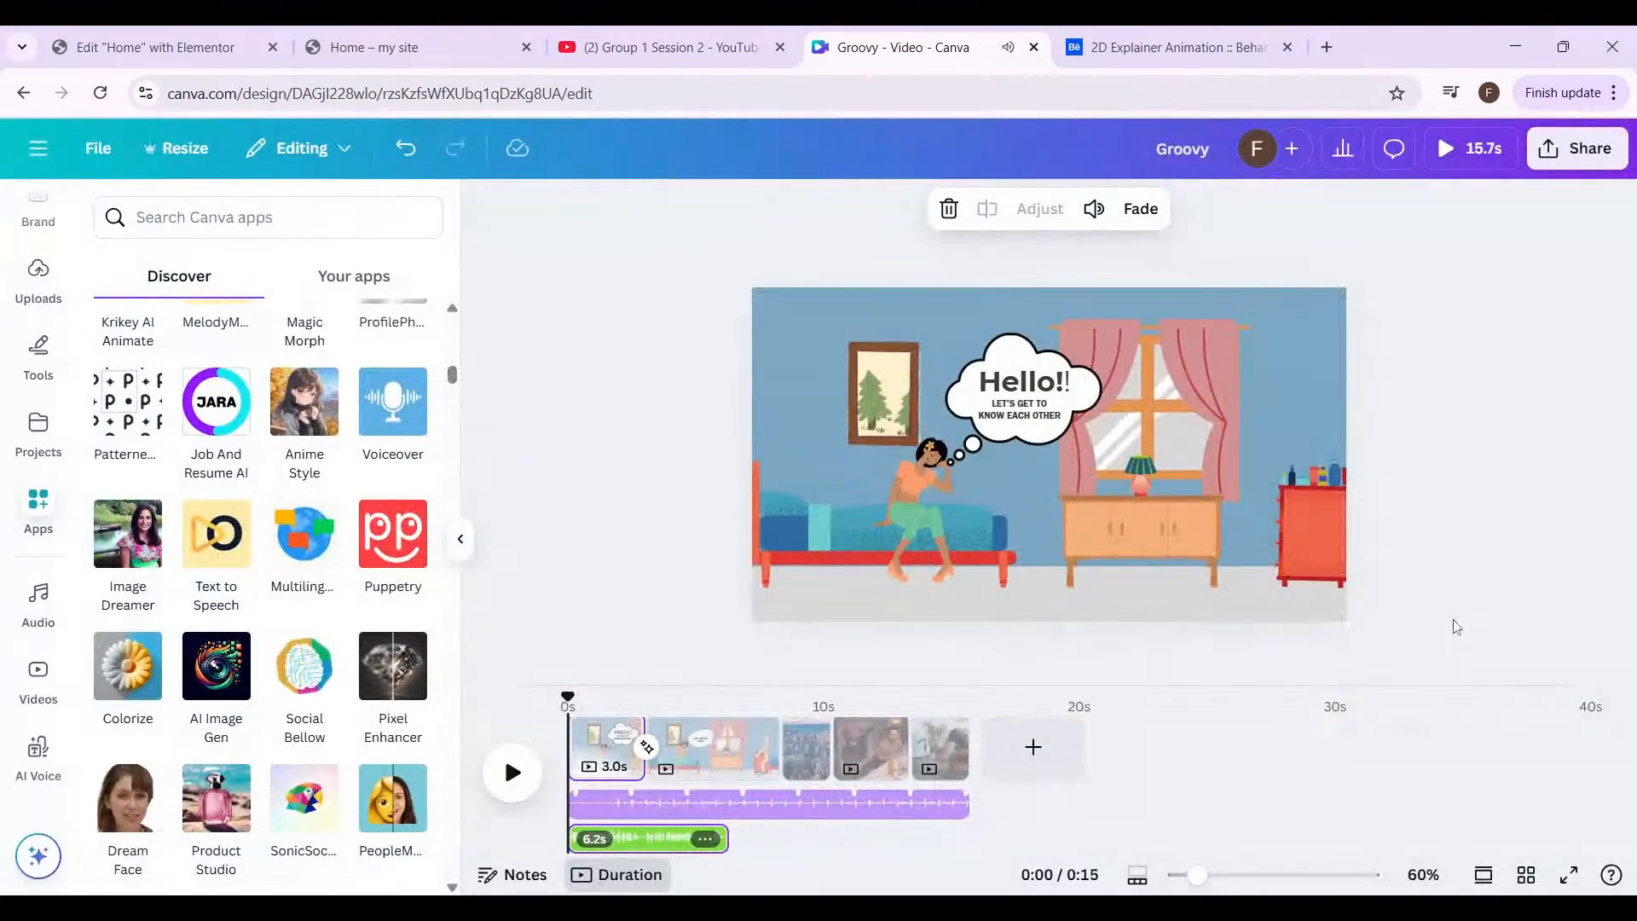